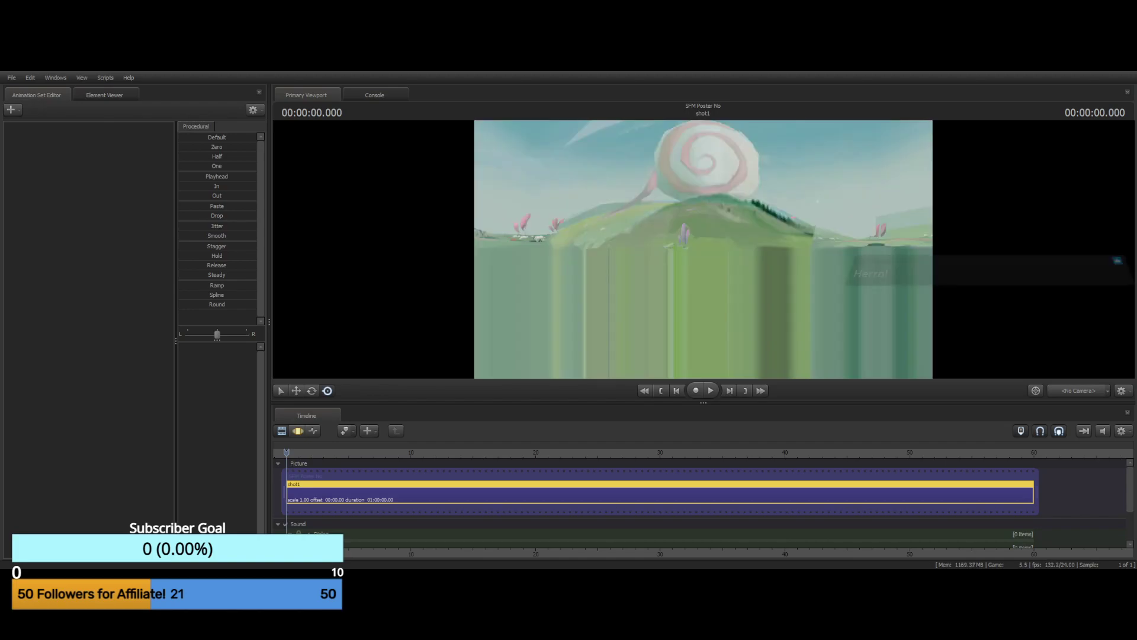
# Examine the candy-hill, pink landscape and dark red-ground maps from several angles as possible poster backdrops
pyautogui.moveTo(703, 249); pyautogui.dragTo(703, 343)
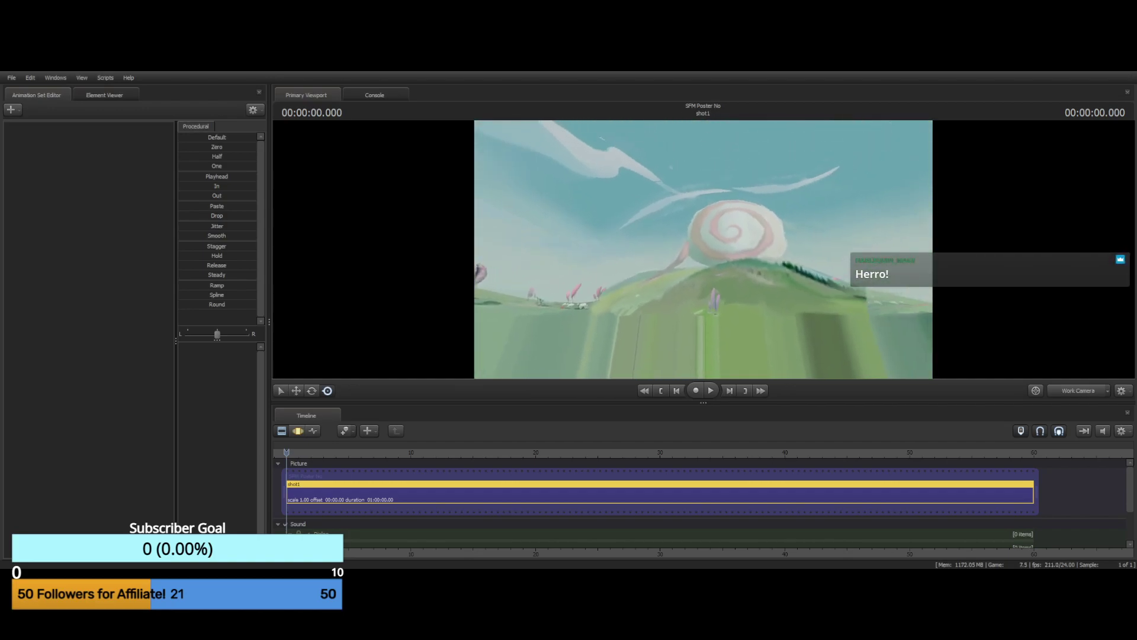
pyautogui.moveTo(703, 249); pyautogui.dragTo(557, 296)
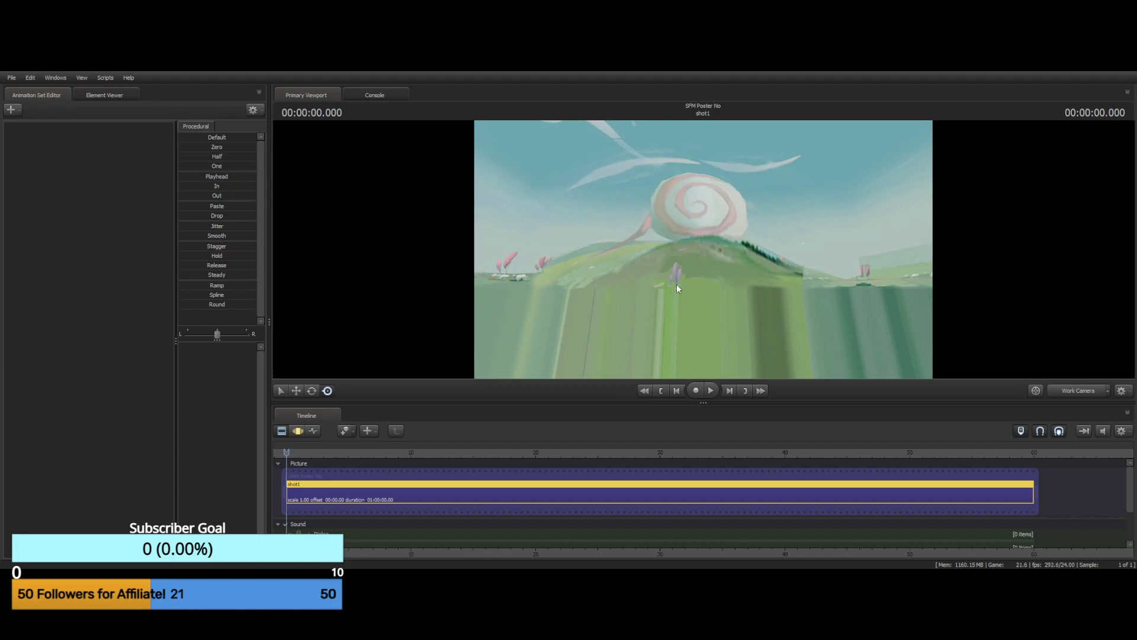
pyautogui.moveTo(677, 278)
pyautogui.mouseDown()
pyautogui.moveTo(651, 201)
pyautogui.moveTo(622, 296)
pyautogui.moveTo(703, 249)
pyautogui.mouseUp()
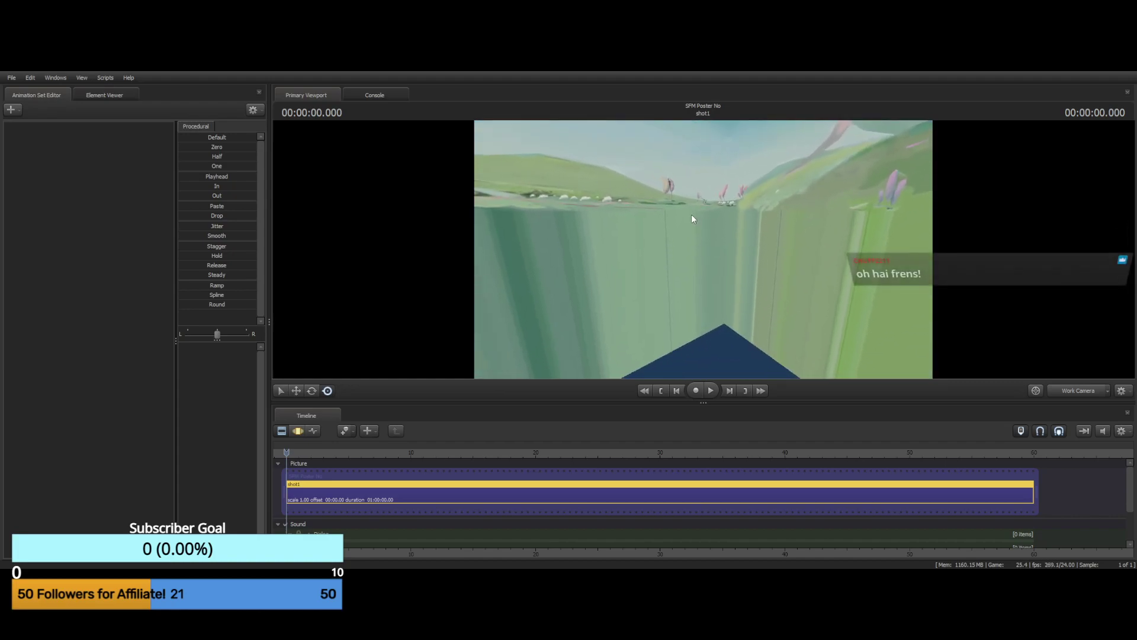
pyautogui.hotkey('ctrl', 'z')
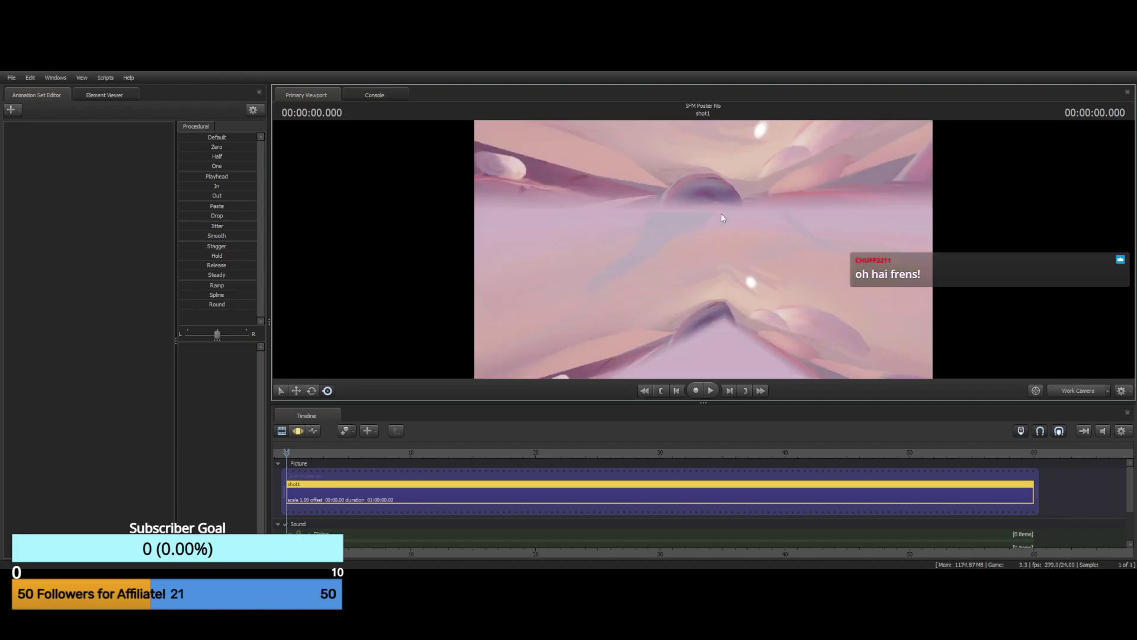
pyautogui.moveTo(712, 208); pyautogui.dragTo(587, 178)
pyautogui.moveTo(669, 226); pyautogui.dragTo(807, 371)
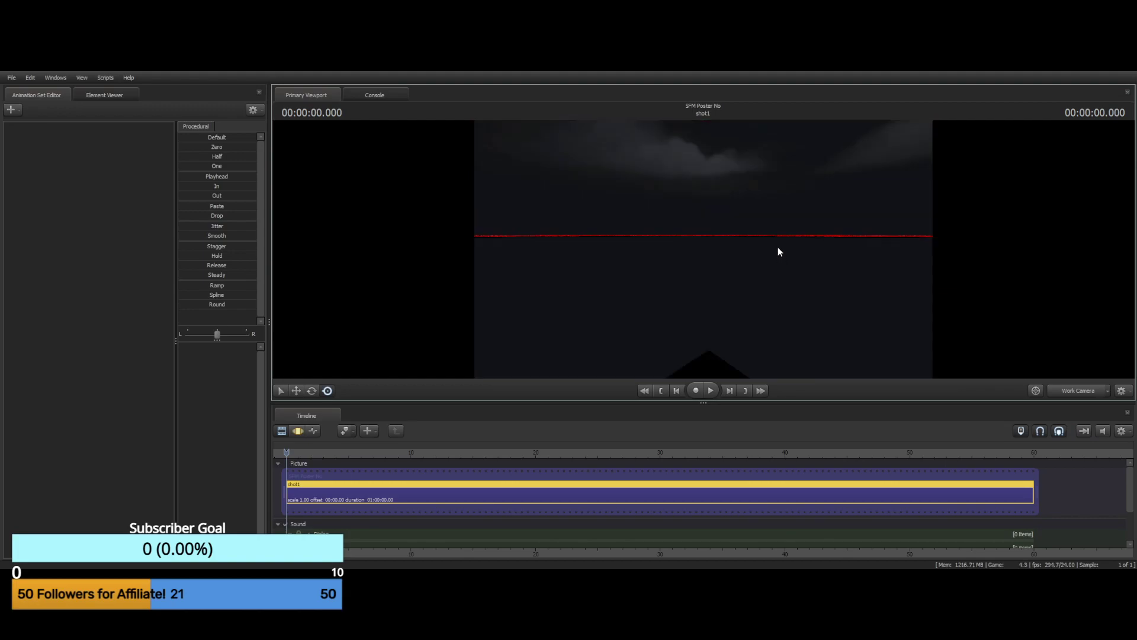
pyautogui.moveTo(779, 248); pyautogui.dragTo(717, 251)
pyautogui.press('w')
pyautogui.press('w')
pyautogui.press('w')
pyautogui.moveTo(798, 266); pyautogui.dragTo(704, 254)
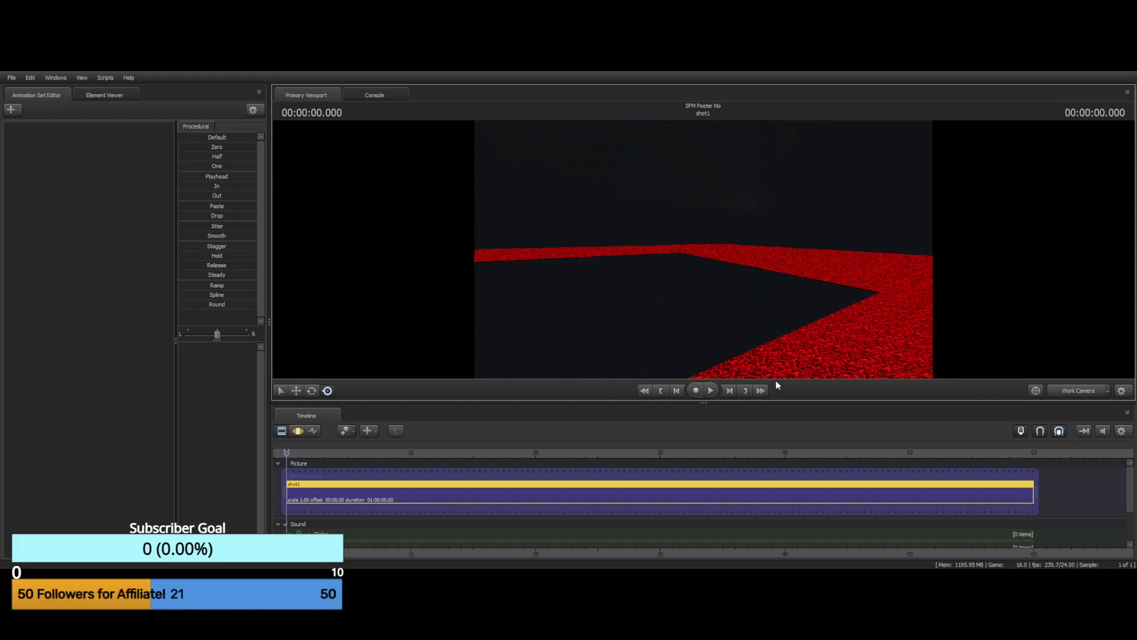
pyautogui.hotkey('ctrl', 'z')
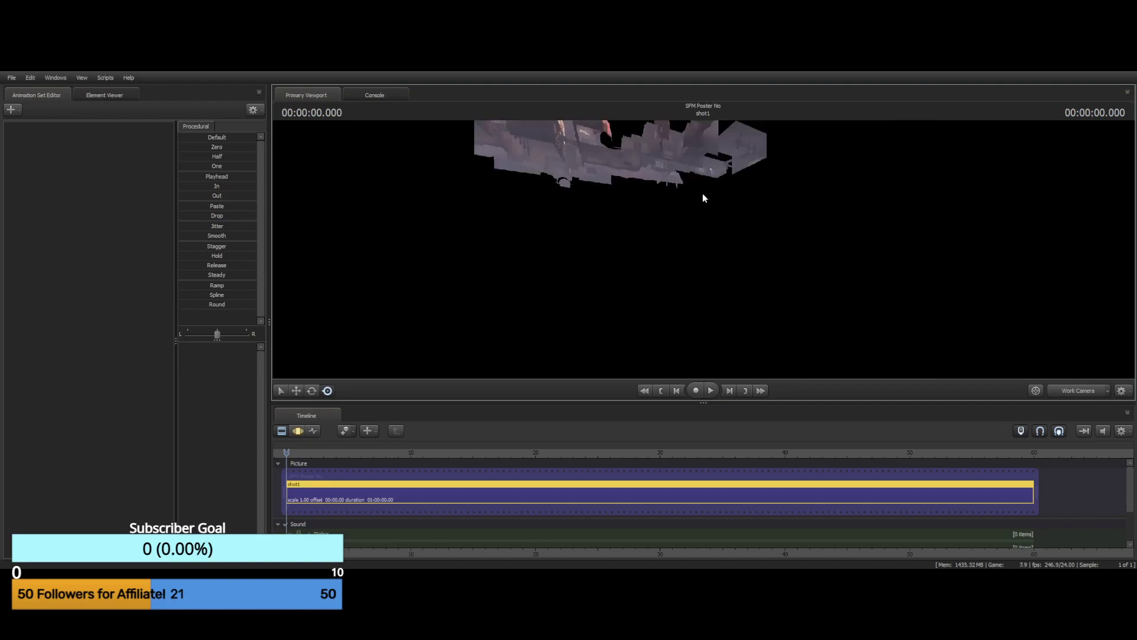
# Explore the desert mining town from above and at ground level to find a spot for the poster scene
pyautogui.moveTo(703, 308); pyautogui.dragTo(703, 172)
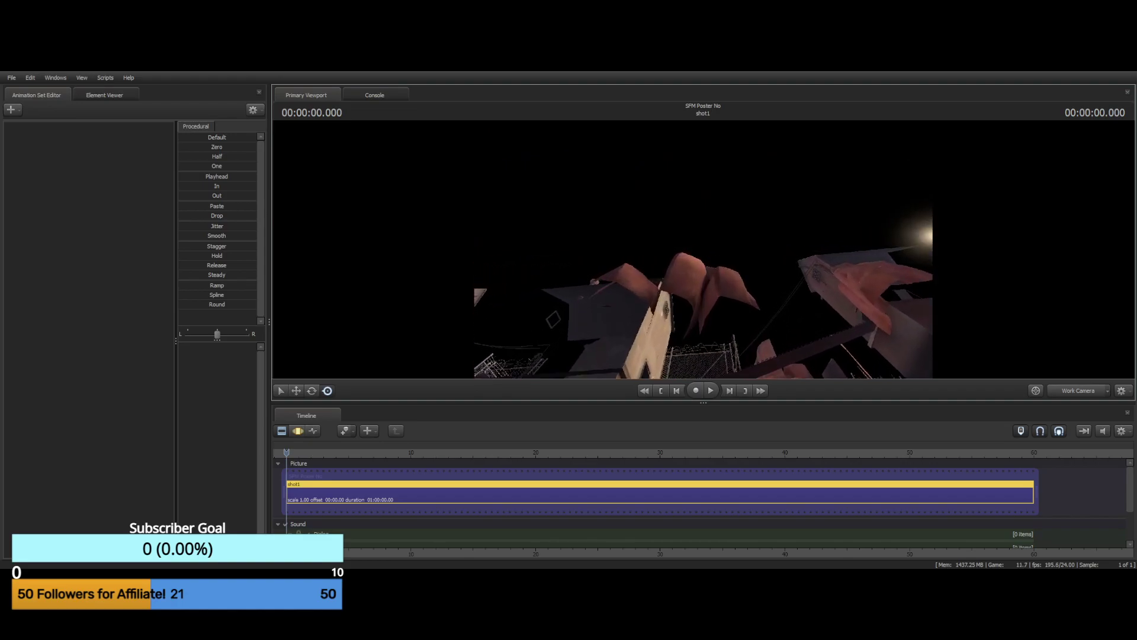
pyautogui.moveTo(703, 249); pyautogui.dragTo(743, 205)
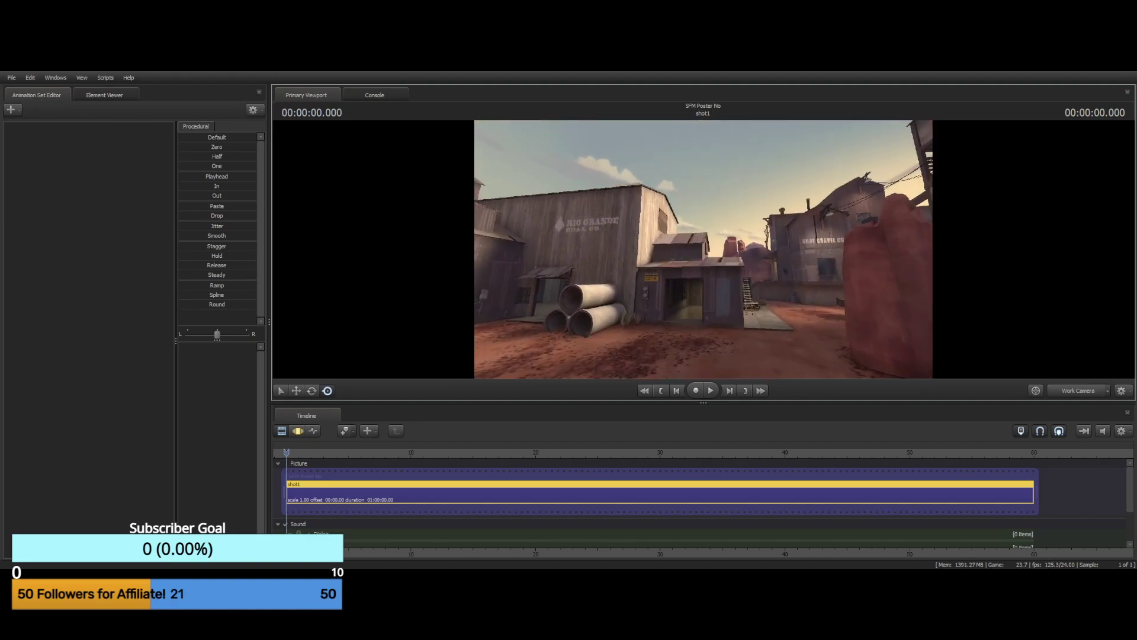
pyautogui.moveTo(703, 249); pyautogui.dragTo(738, 92)
pyautogui.press('w')
pyautogui.press('w')
pyautogui.press('s')
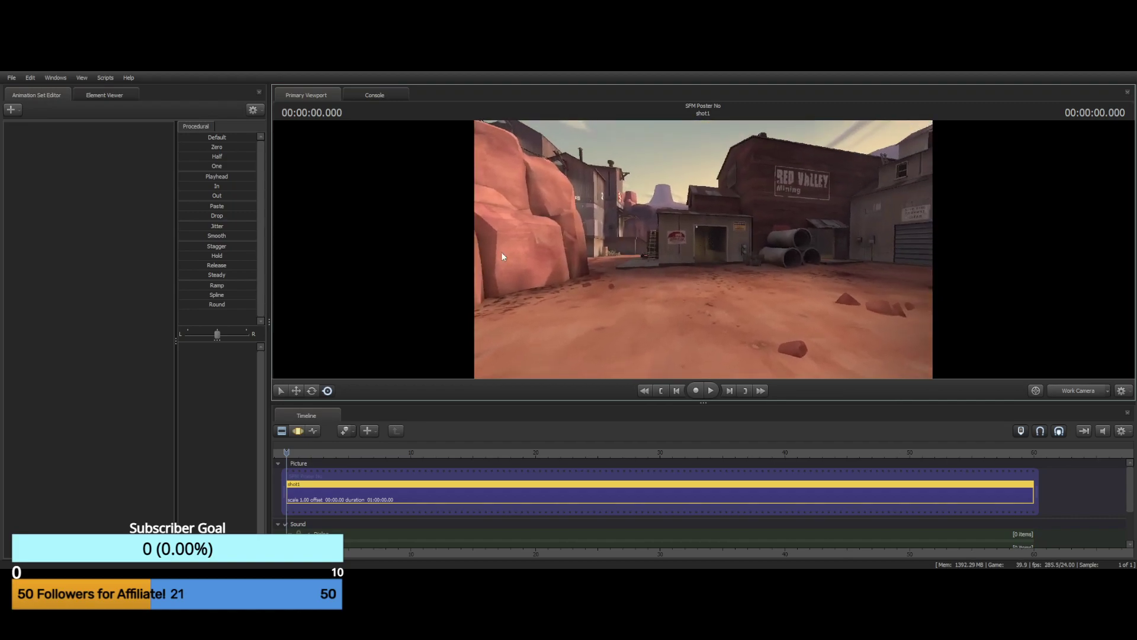
pyautogui.moveTo(618, 247); pyautogui.dragTo(629, 205)
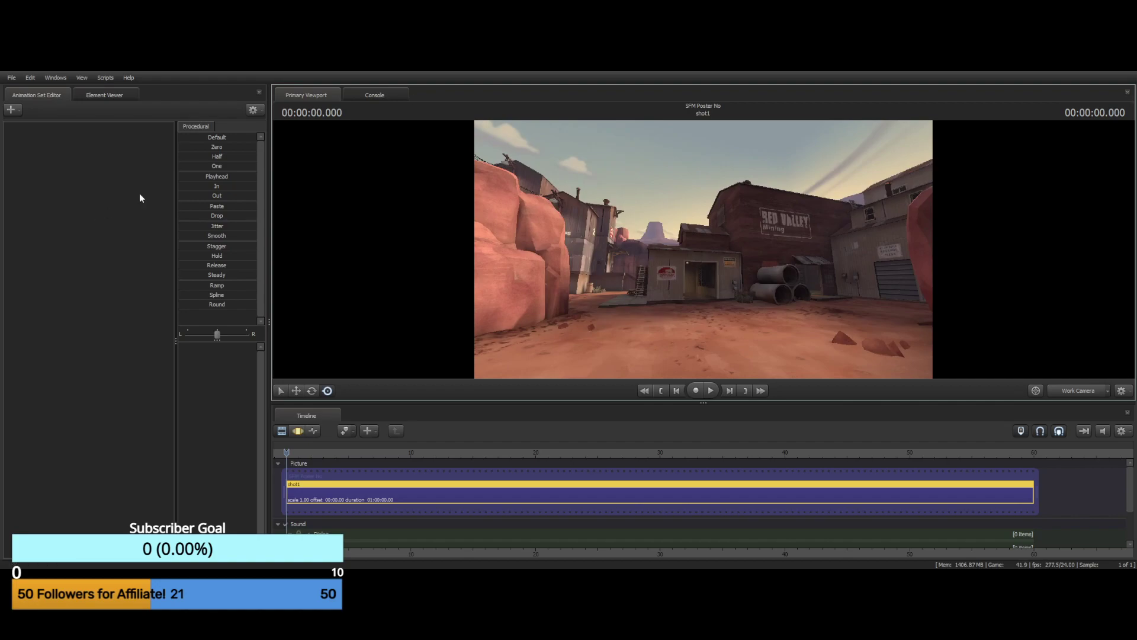
# Create the scene camera camera1 and look through it in the viewport
pyautogui.click(170, 199)
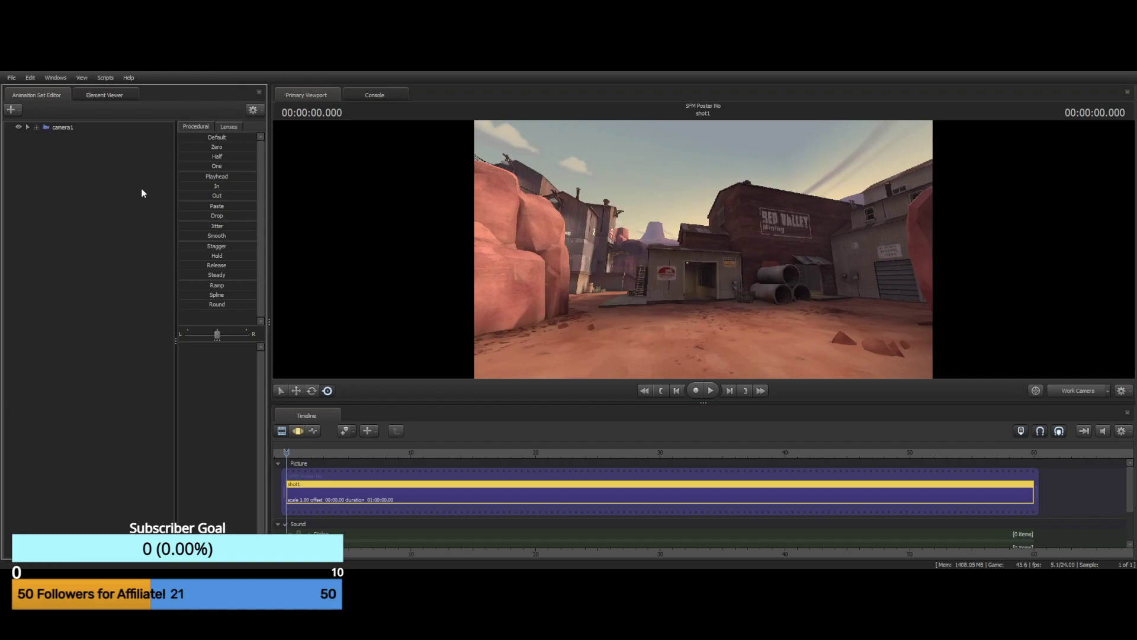
pyautogui.click(61, 127)
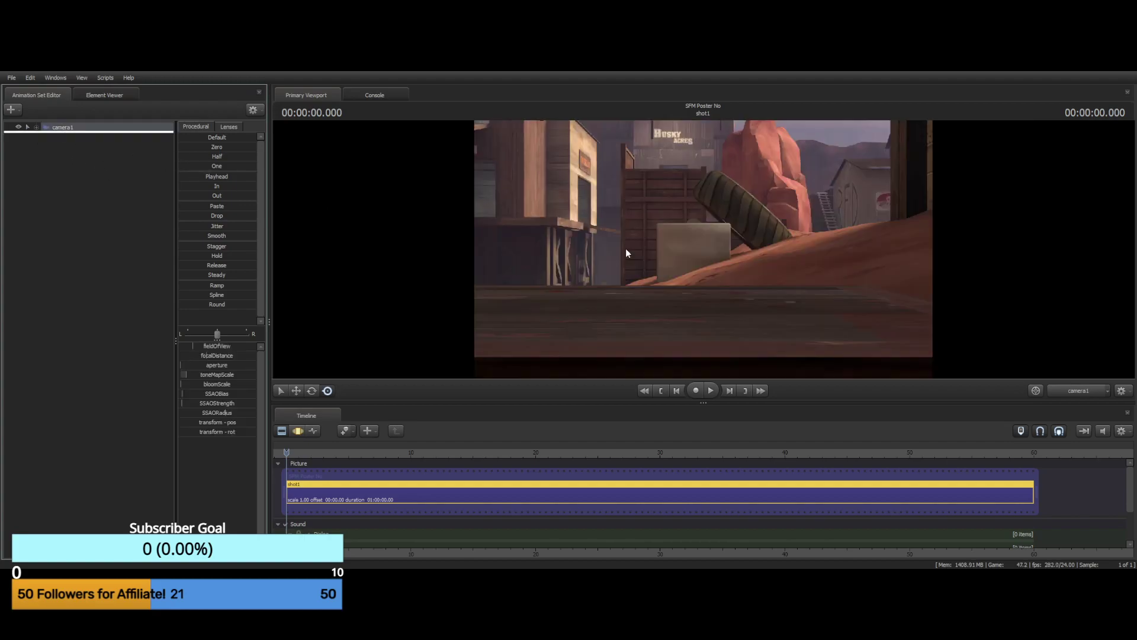
pyautogui.click(667, 163)
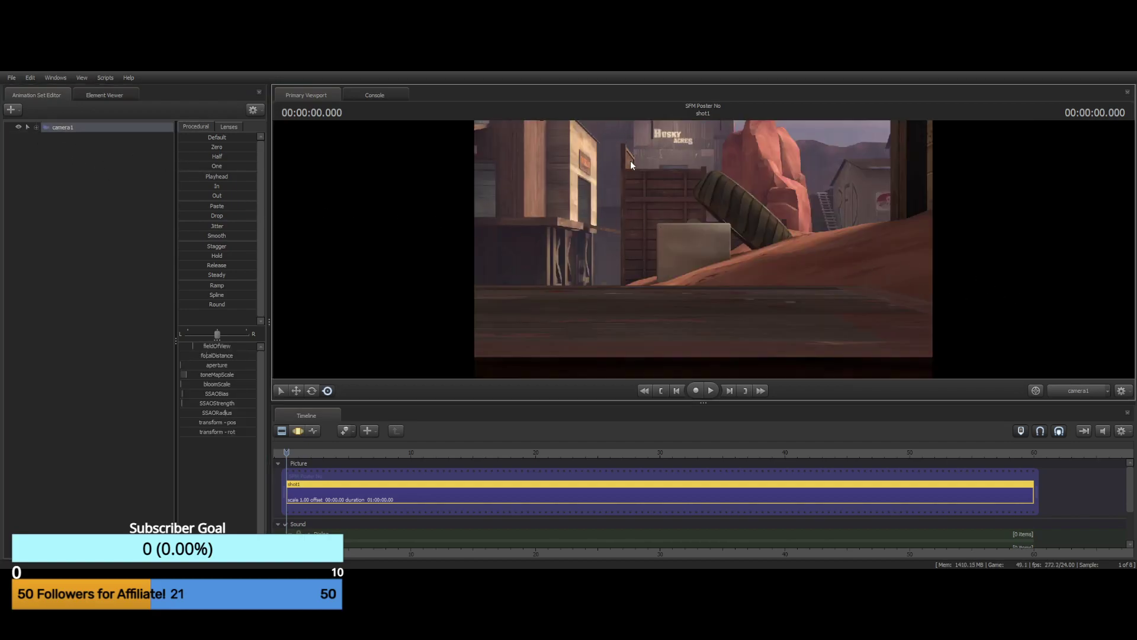
# In the Motion Editor, reposition and widen camera1 to frame the yard with the red rock and the Red Valley Mining building
pyautogui.click(298, 430)
pyautogui.moveTo(703, 249); pyautogui.dragTo(761, 181)
pyautogui.scroll(3, 703, 249)
pyautogui.scroll(-8, 703, 249)
pyautogui.scroll(-2, 703, 249)
pyautogui.press('d')
pyautogui.press('s')
pyautogui.press('w')
pyautogui.press('a')
pyautogui.press('a')
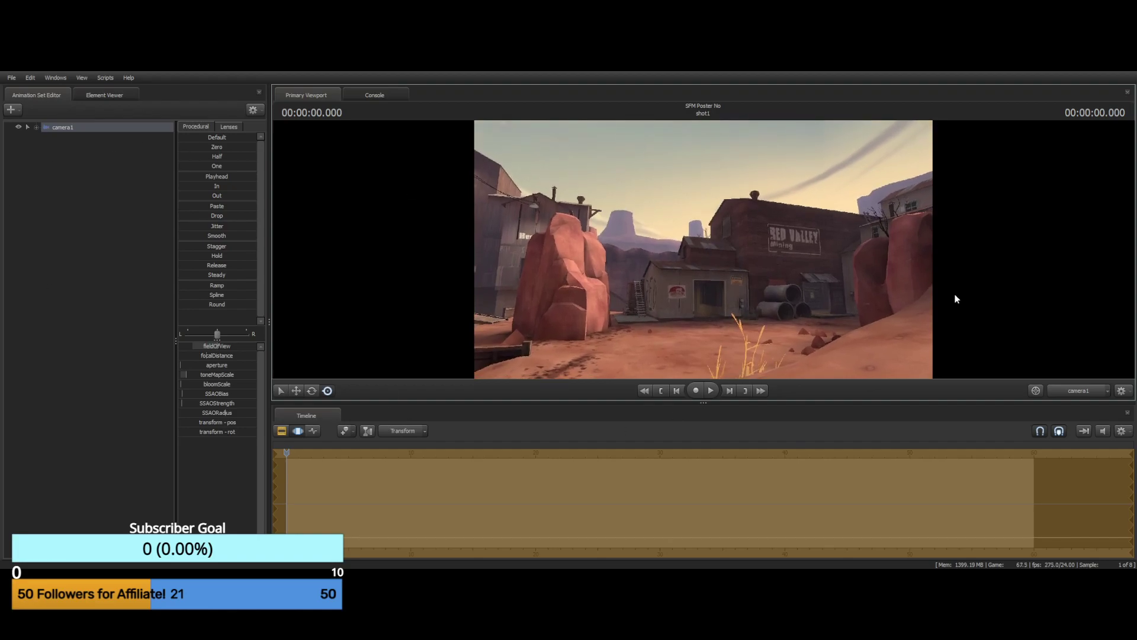
# Switch the viewport to the work camera and add the male_021 model to the shot
pyautogui.keyDown('ctrl'); pyautogui.click(1093, 388); pyautogui.keyUp('ctrl')
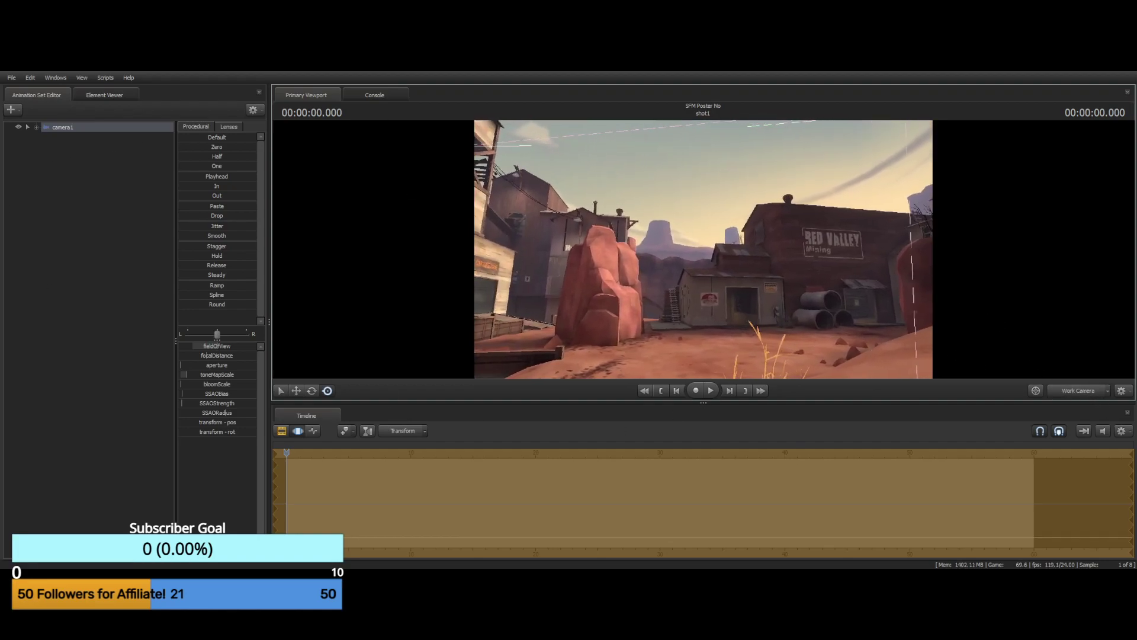
pyautogui.moveTo(732, 254); pyautogui.dragTo(703, 253)
pyautogui.click(51, 149)
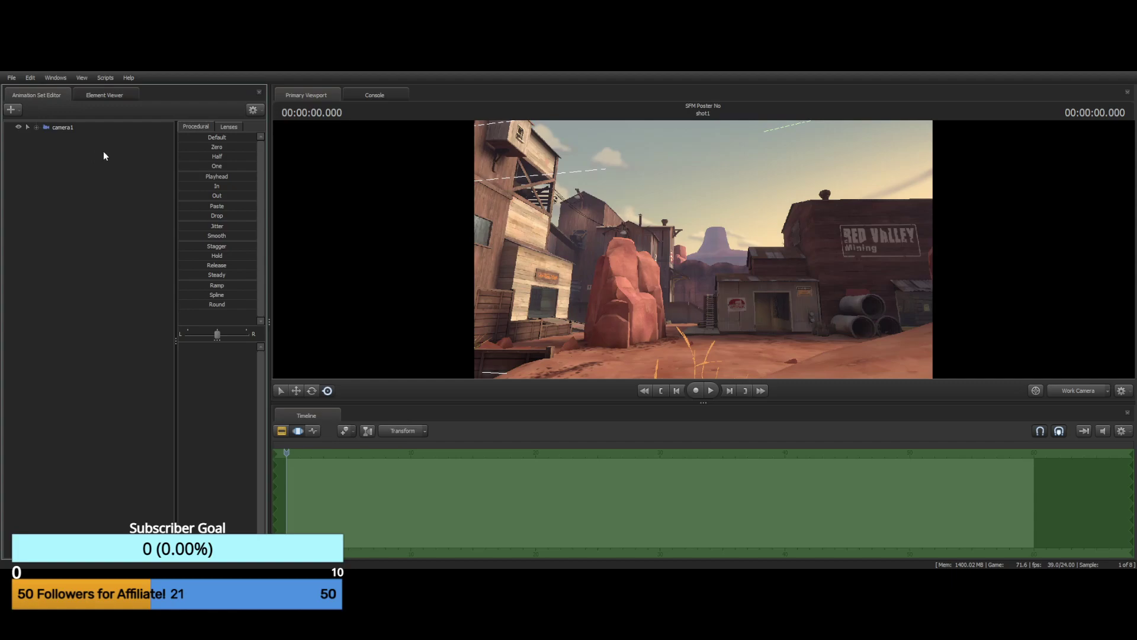
pyautogui.moveTo(665, 199); pyautogui.dragTo(703, 249)
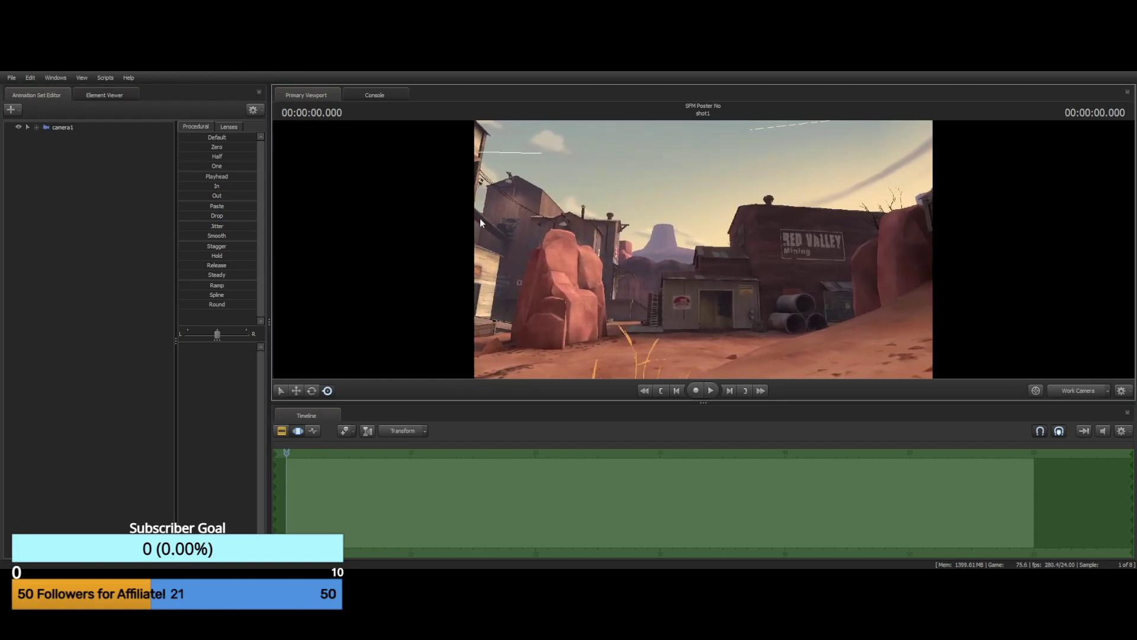
pyautogui.click(69, 152)
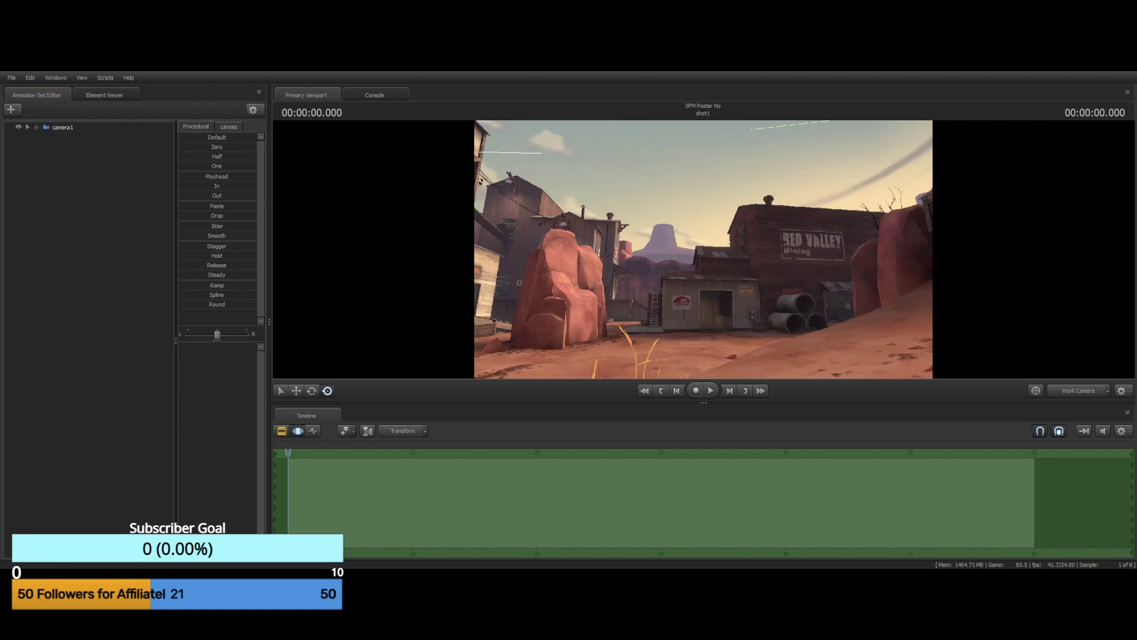
pyautogui.moveTo(457, 354); pyautogui.dragTo(462, 346)
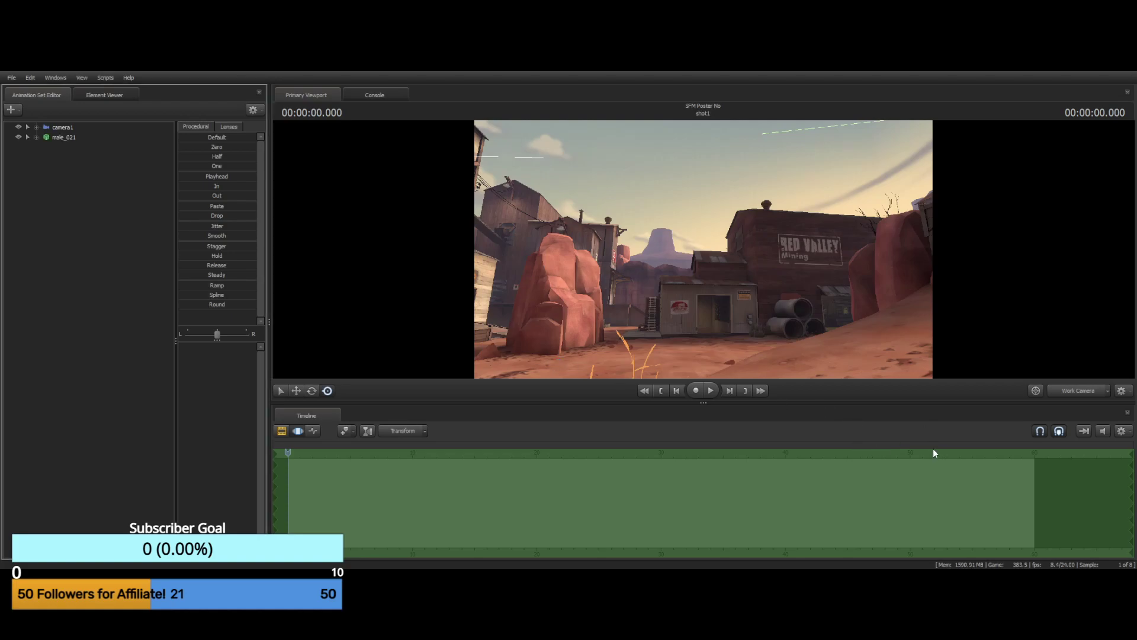
# Move male_021 from the tyre near the camera onto the open ground in front of the mining buildings
pyautogui.moveTo(765, 212); pyautogui.dragTo(627, 269)
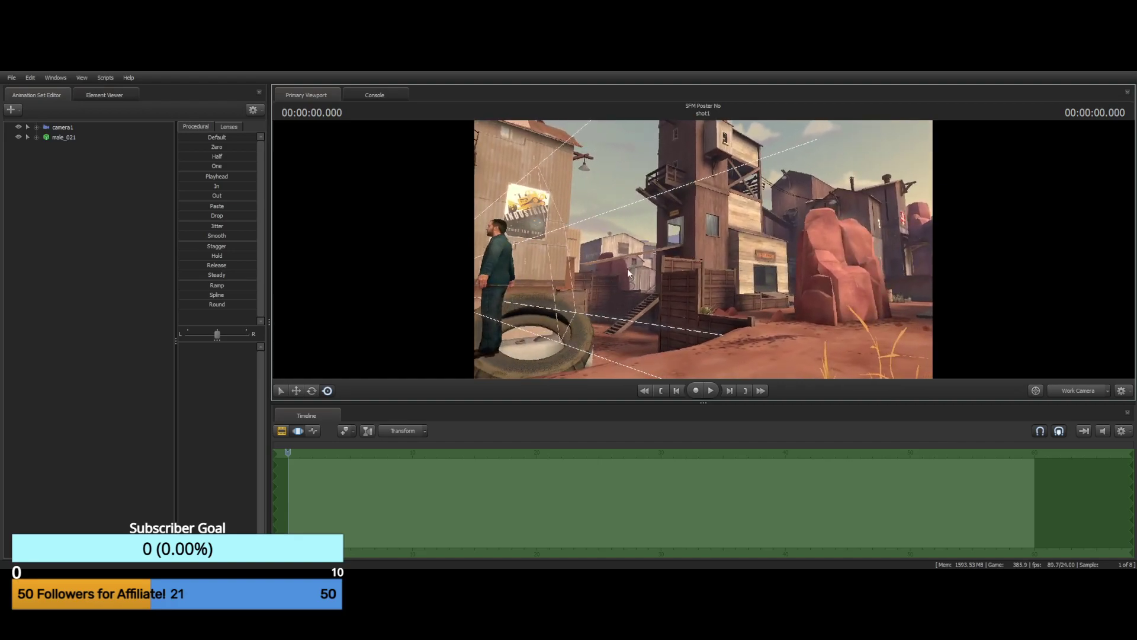
pyautogui.click(69, 138)
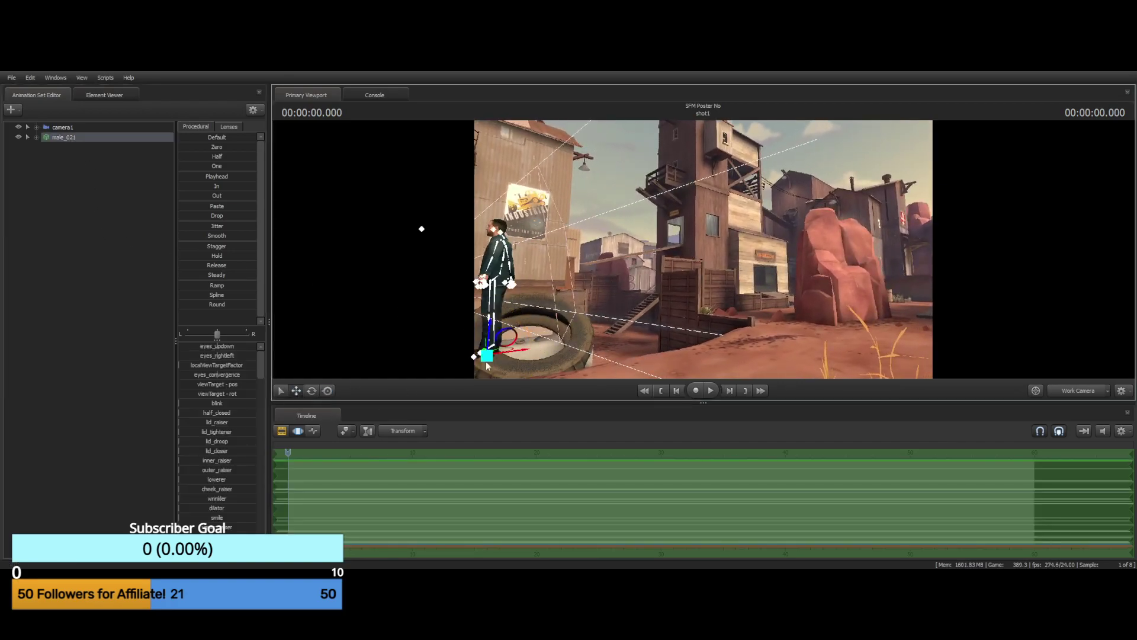
pyautogui.moveTo(487, 355); pyautogui.dragTo(890, 324)
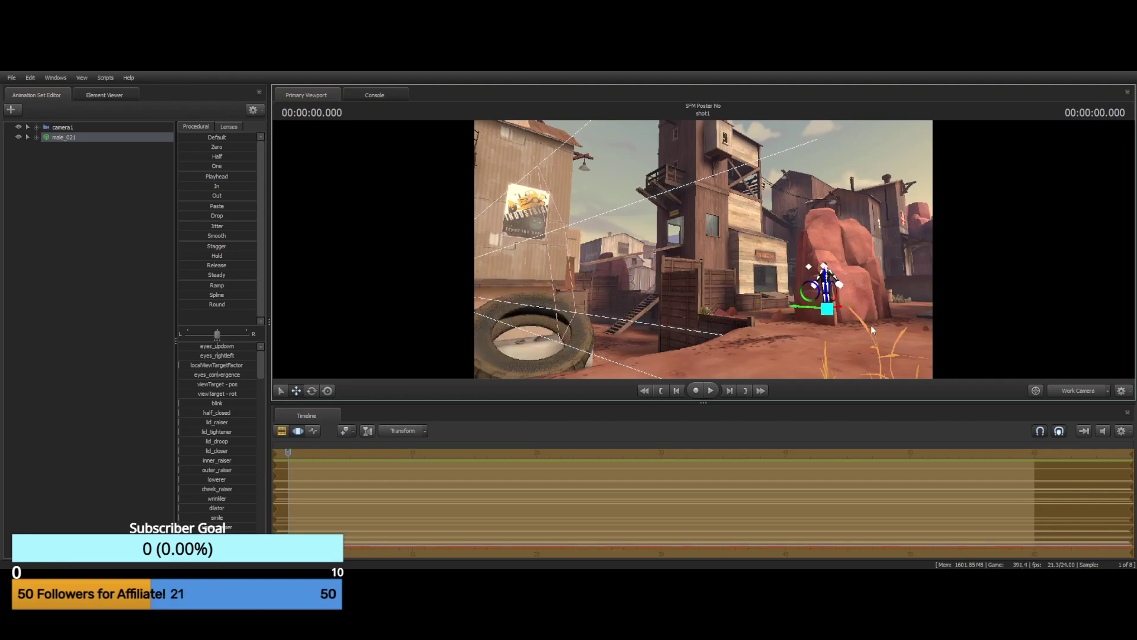
pyautogui.moveTo(869, 213); pyautogui.dragTo(983, 220)
pyautogui.press('w')
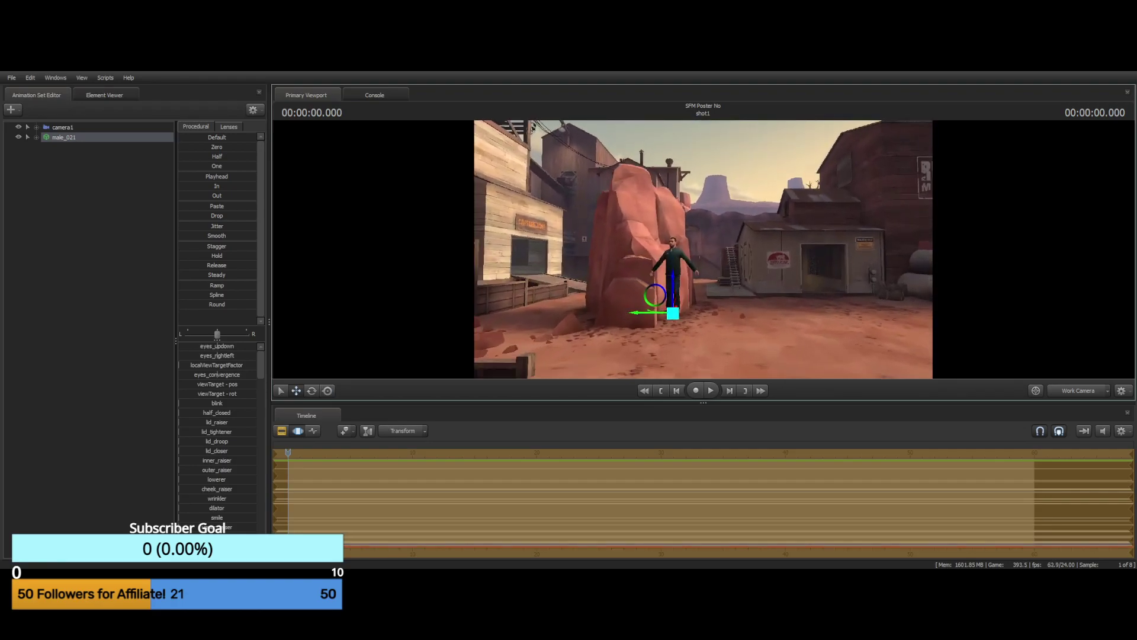
pyautogui.press('s')
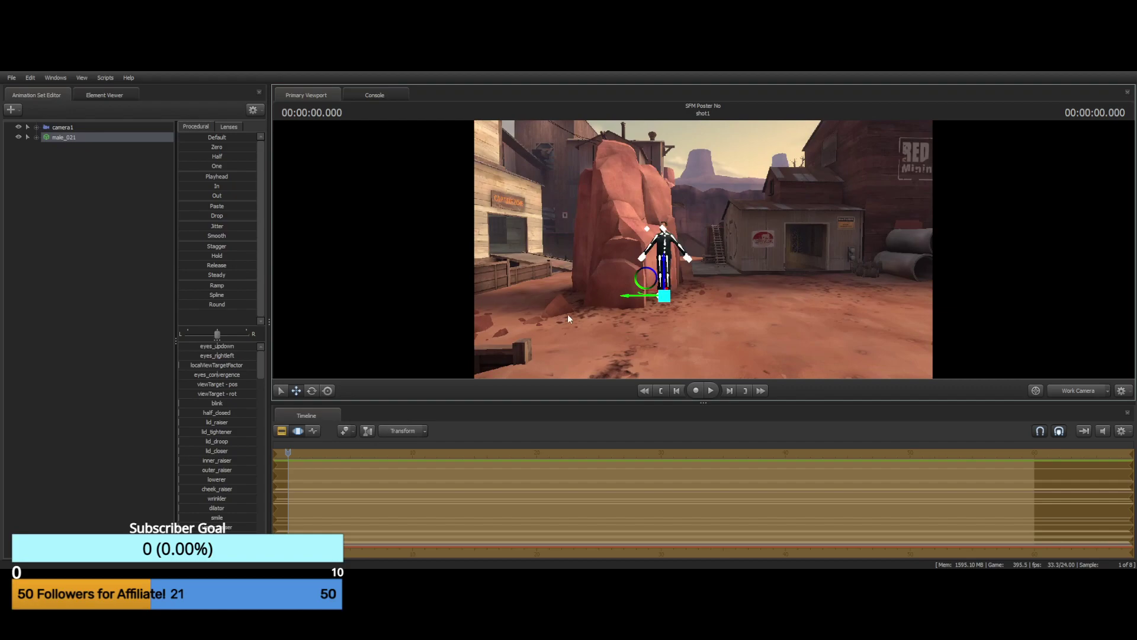
pyautogui.moveTo(665, 297); pyautogui.dragTo(782, 331)
pyautogui.click(312, 390)
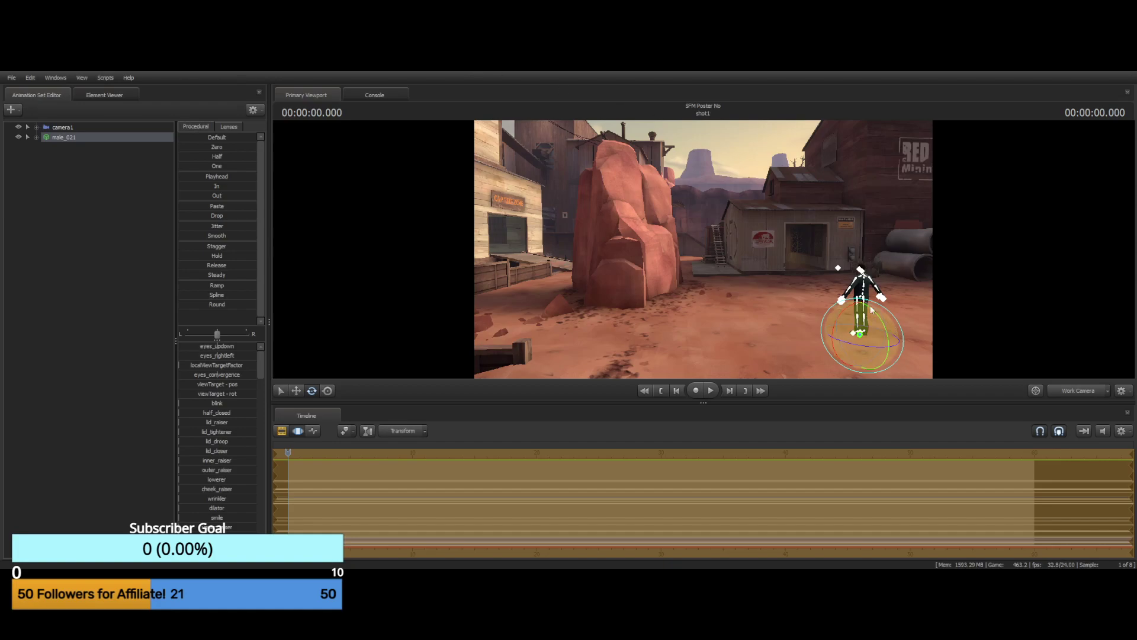
# Get close to male_021, apply a rig to it and show its control handles
pyautogui.moveTo(719, 262); pyautogui.dragTo(640, 252)
pyautogui.press('w')
pyautogui.press('a')
pyautogui.press('d')
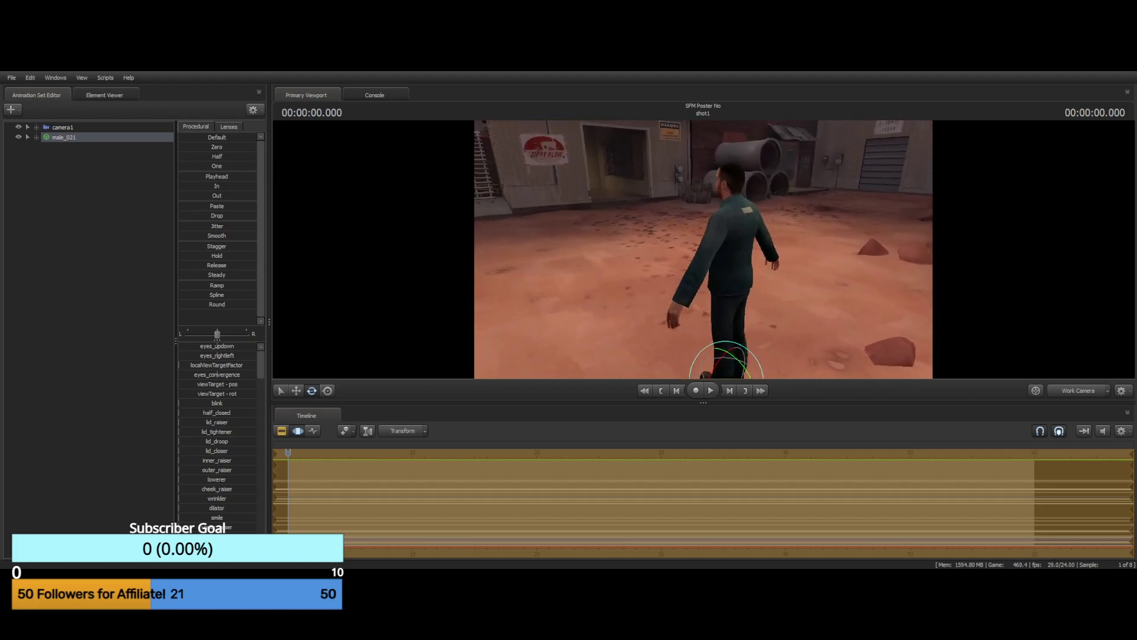
pyautogui.press('ctrl')
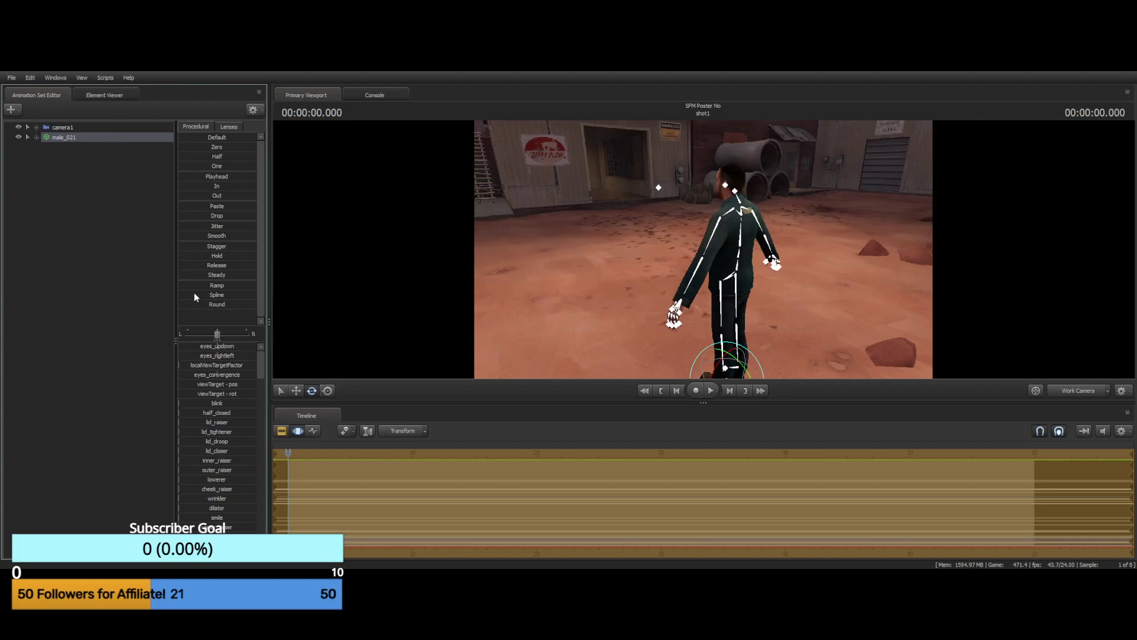
pyautogui.click(635, 247)
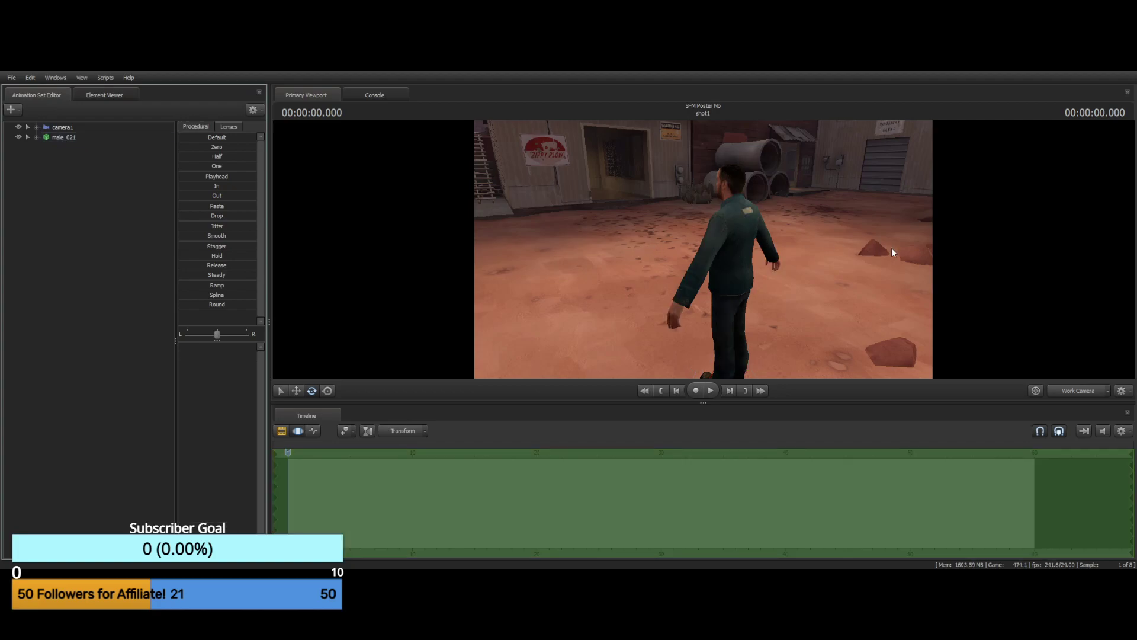
pyautogui.moveTo(733, 234); pyautogui.dragTo(733, 234)
pyautogui.press('ctrl')
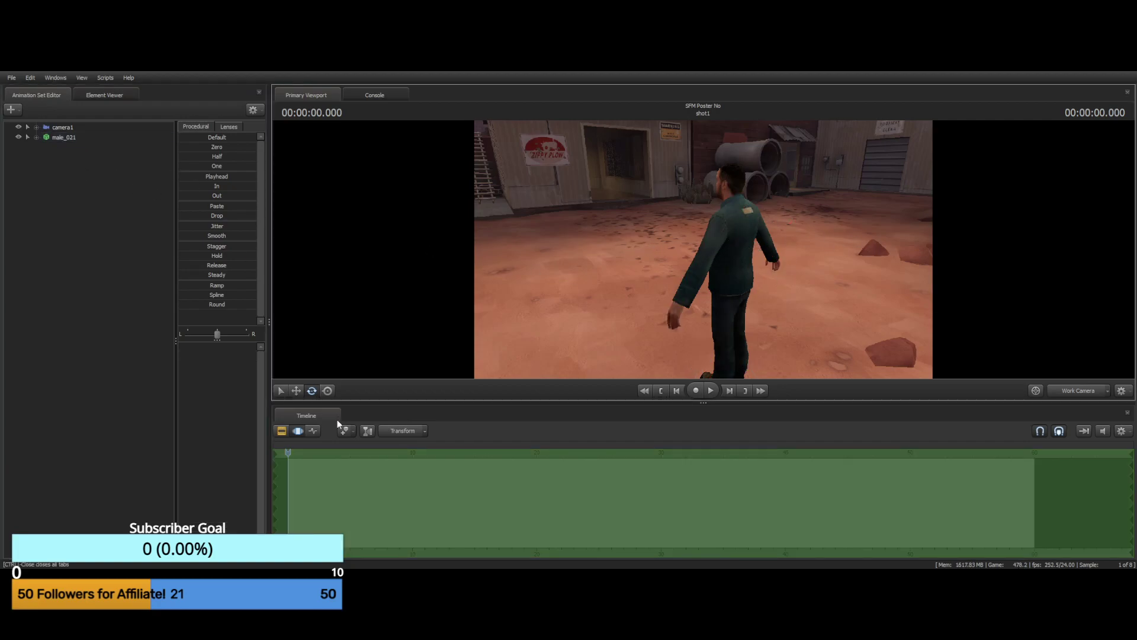
pyautogui.click(296, 390)
pyautogui.moveTo(728, 262)
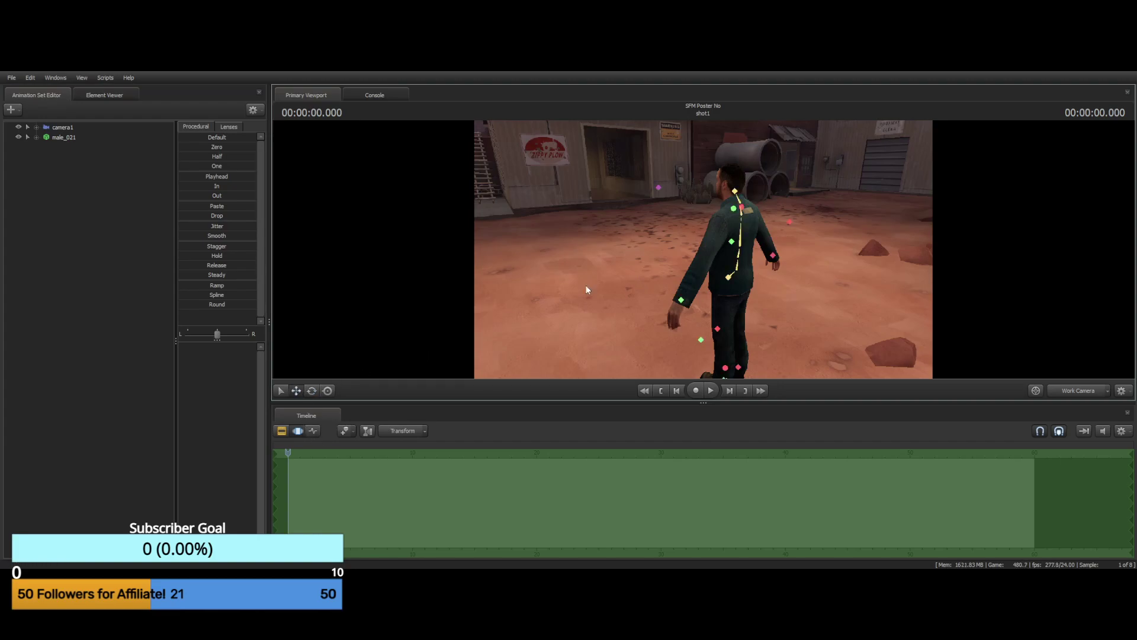
# Raise male_021's left hand rig control and check the pose from the front
pyautogui.click(680, 302)
pyautogui.moveTo(682, 276)
pyautogui.mouseDown()
pyautogui.moveTo(677, 214)
pyautogui.moveTo(667, 273)
pyautogui.moveTo(666, 252)
pyautogui.mouseUp()
pyautogui.keyDown('alt'); pyautogui.moveTo(783, 246); pyautogui.dragTo(939, 215); pyautogui.keyUp('alt')
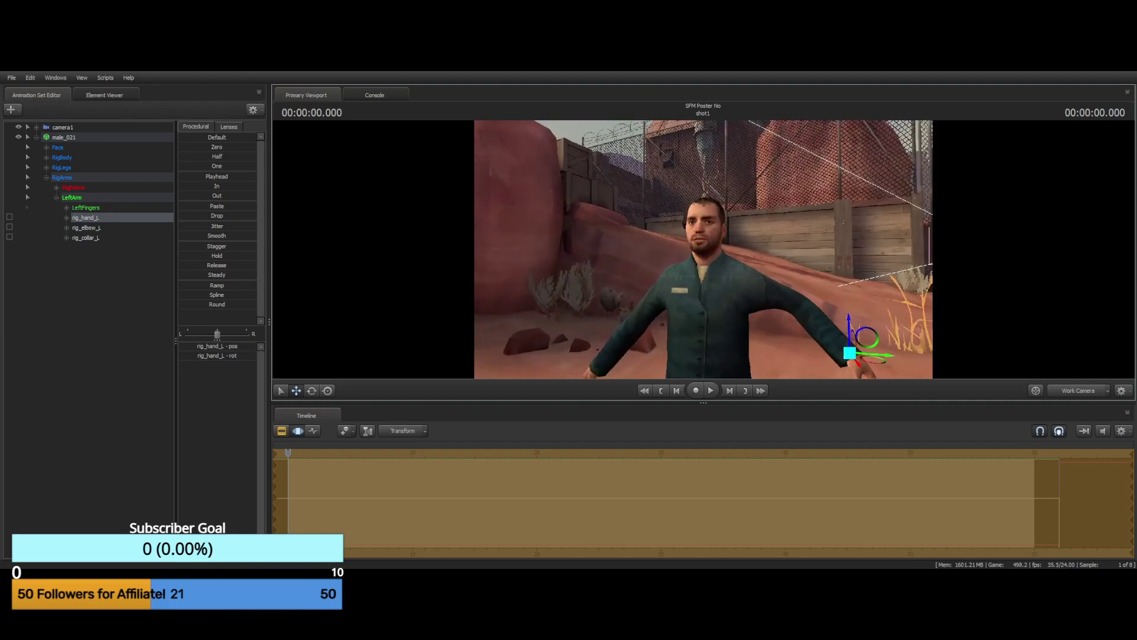
# Delete male_021 and add the male_071 model in its place
pyautogui.click(64, 138)
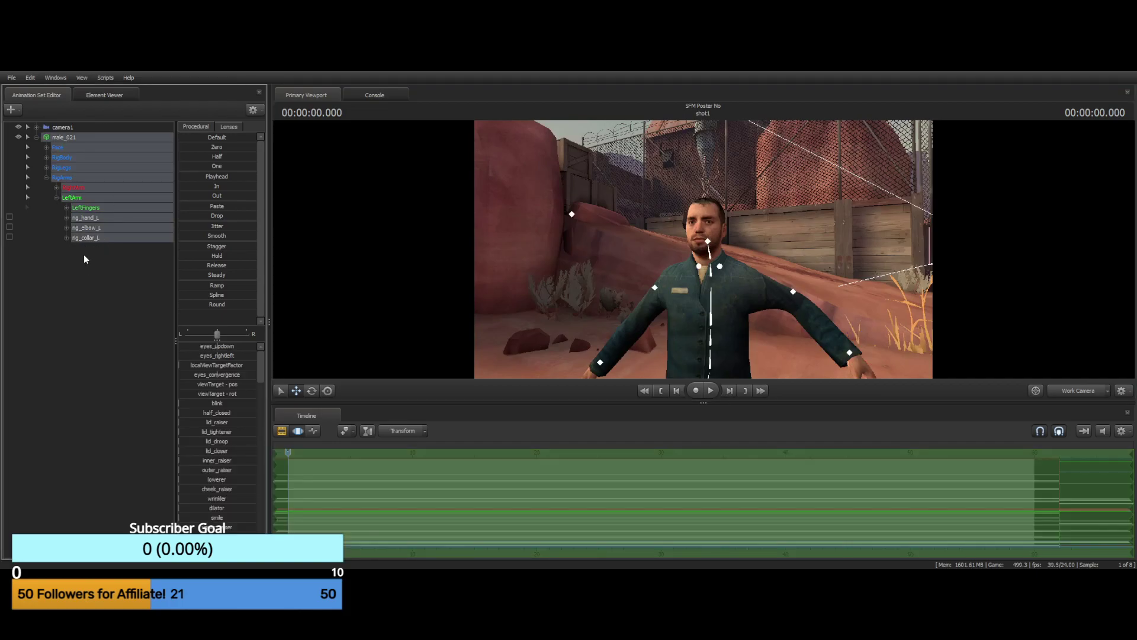
pyautogui.press('Delete')
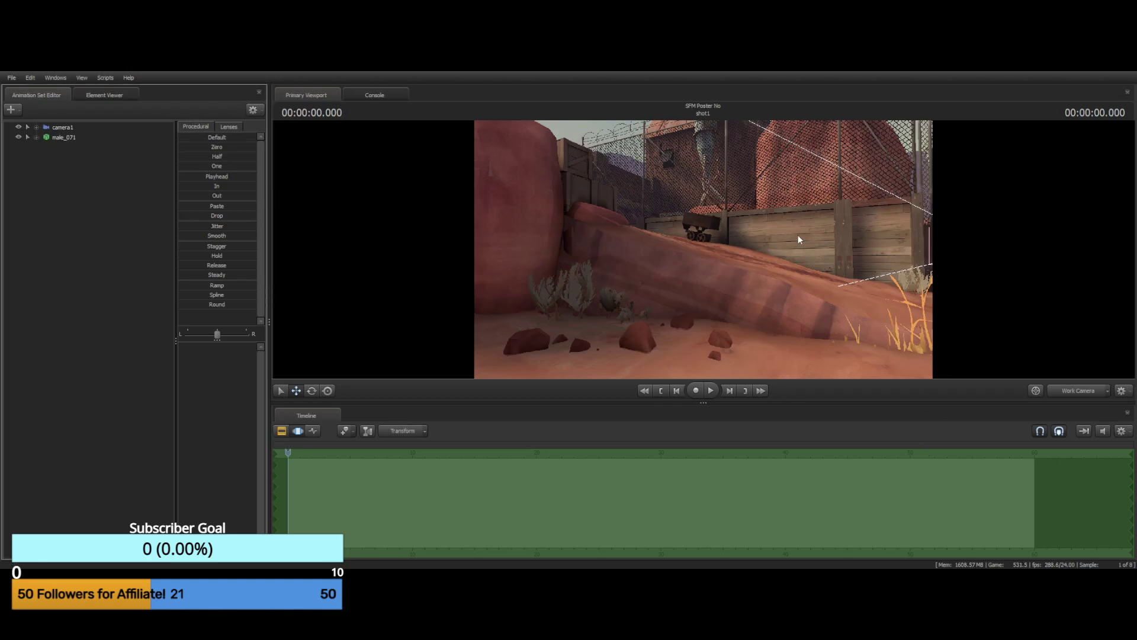
pyautogui.moveTo(798, 235); pyautogui.dragTo(888, 237)
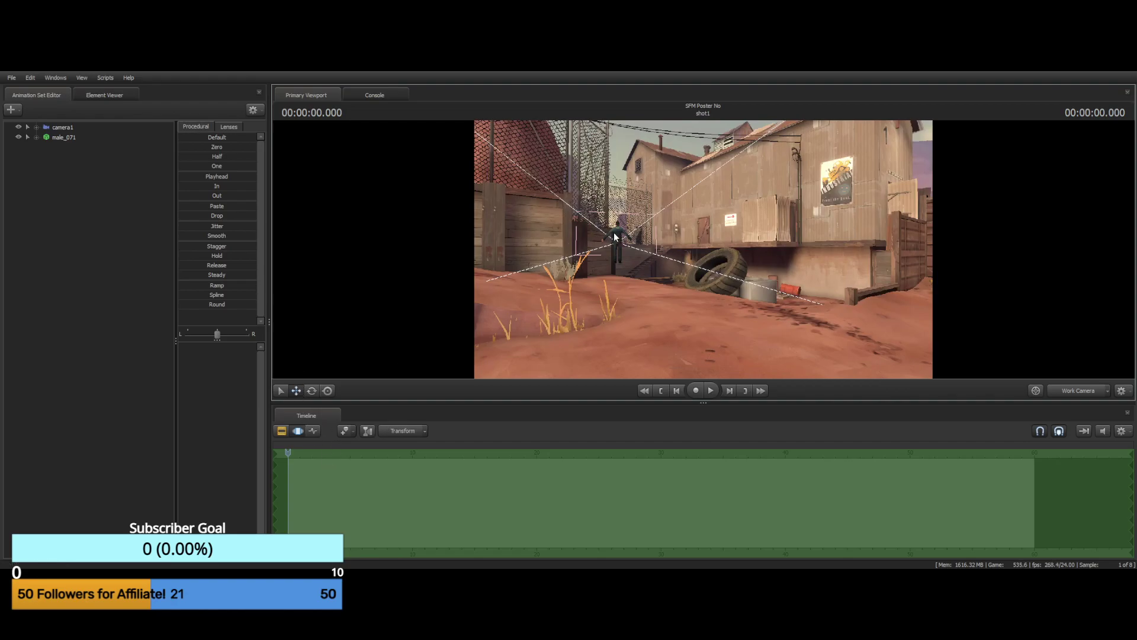
# Move male_071 from the scene camera's position forward, close in front of the working view
pyautogui.click(64, 139)
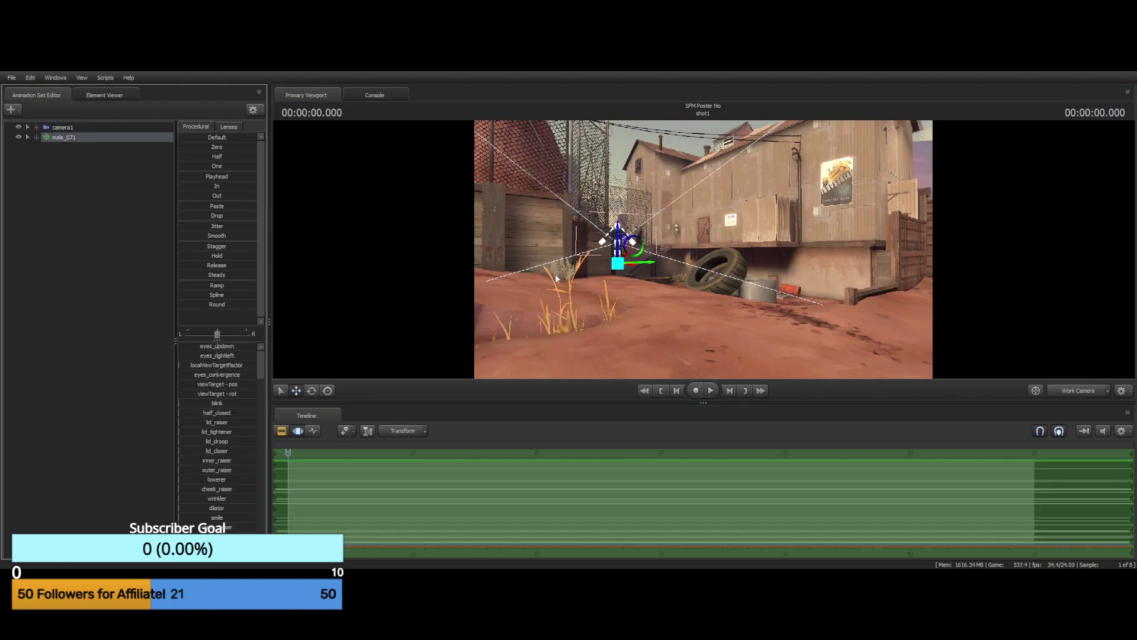
pyautogui.moveTo(617, 268); pyautogui.dragTo(549, 637)
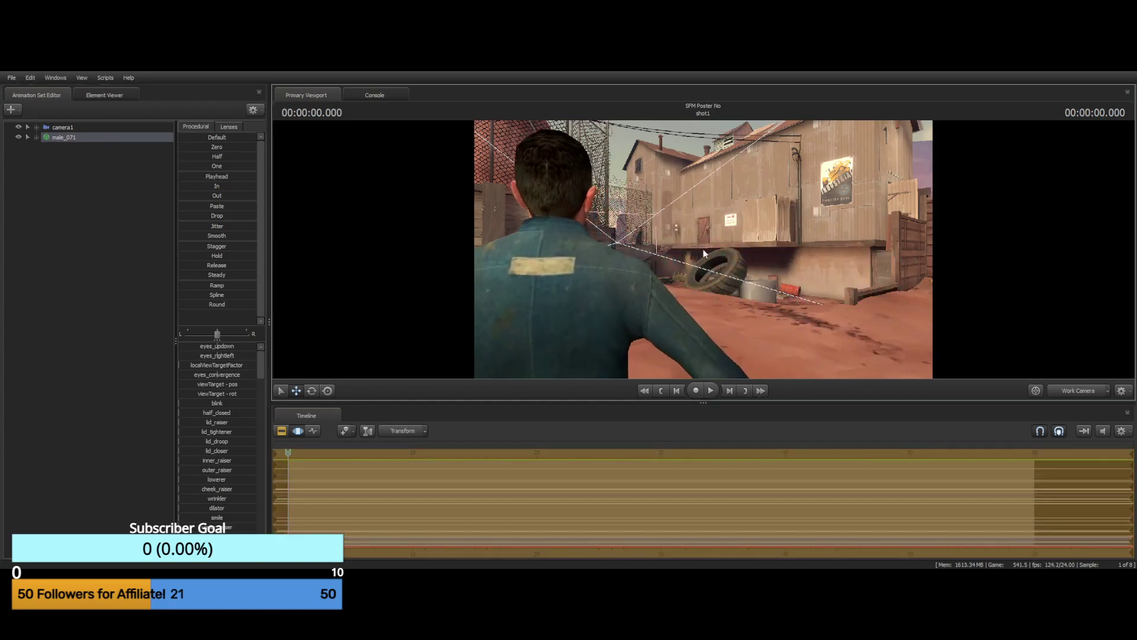
pyautogui.press('ctrl')
# Rotate male_071 about its root on the open ground facing the mining buildings and check its orientation from the side
pyautogui.click(312, 391)
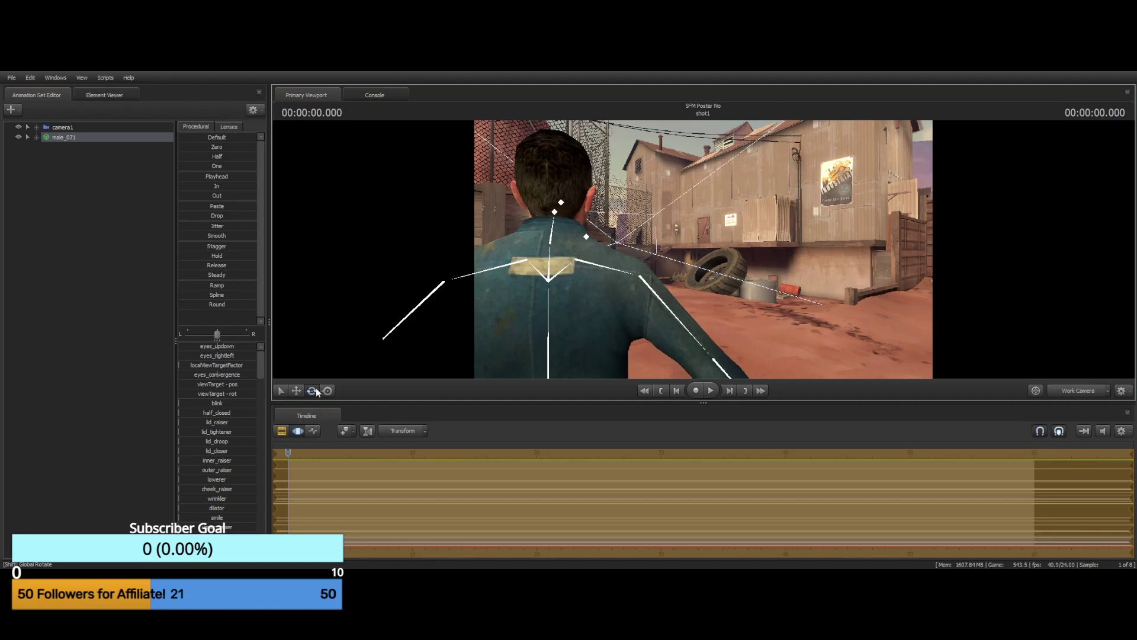
pyautogui.moveTo(605, 352); pyautogui.dragTo(557, 134)
pyautogui.press('s')
pyautogui.press('ctrl')
pyautogui.press('ctrl')
pyautogui.press('w')
pyautogui.press('w')
pyautogui.press('s')
pyautogui.moveTo(766, 236); pyautogui.dragTo(756, 253)
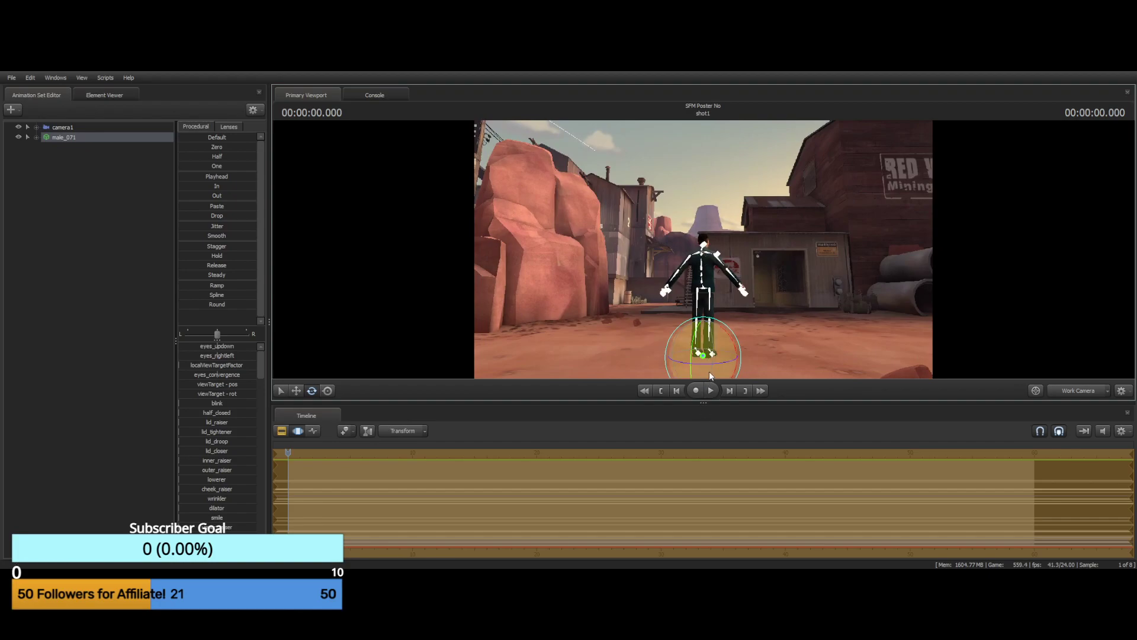
pyautogui.moveTo(710, 365)
pyautogui.mouseDown()
pyautogui.moveTo(732, 358)
pyautogui.moveTo(716, 361)
pyautogui.mouseUp()
pyautogui.moveTo(746, 338); pyautogui.dragTo(841, 338)
pyautogui.press('a')
pyautogui.moveTo(703, 248); pyautogui.dragTo(759, 264)
pyautogui.press('s')
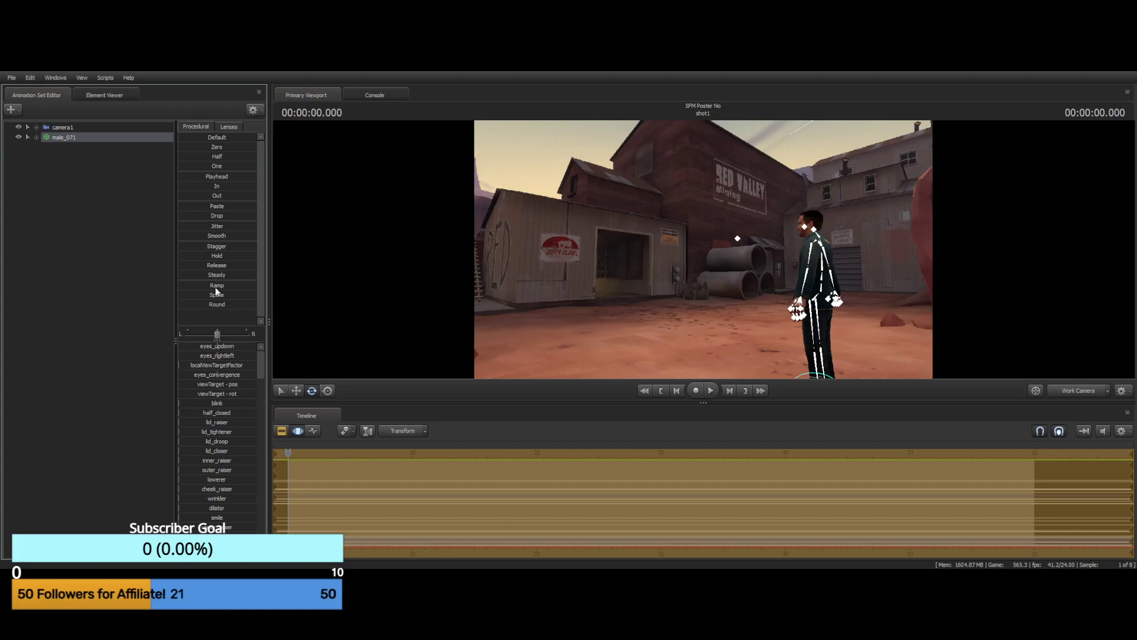
# Apply a rig to male_071 and view its control handles from behind and from the side
pyautogui.click(885, 289)
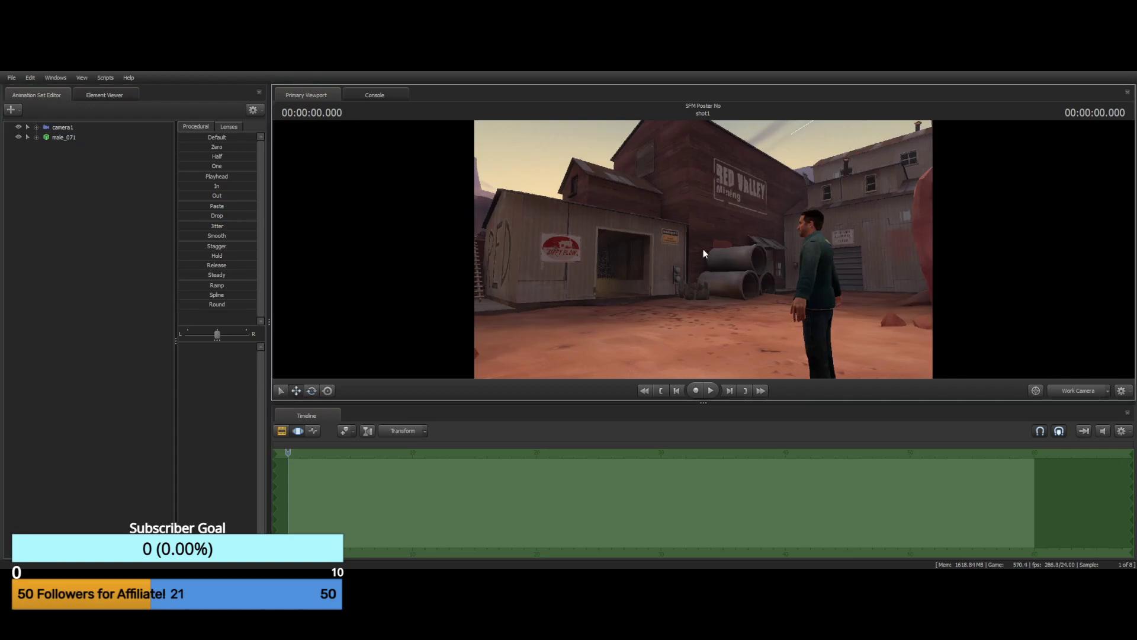
pyautogui.click(64, 137)
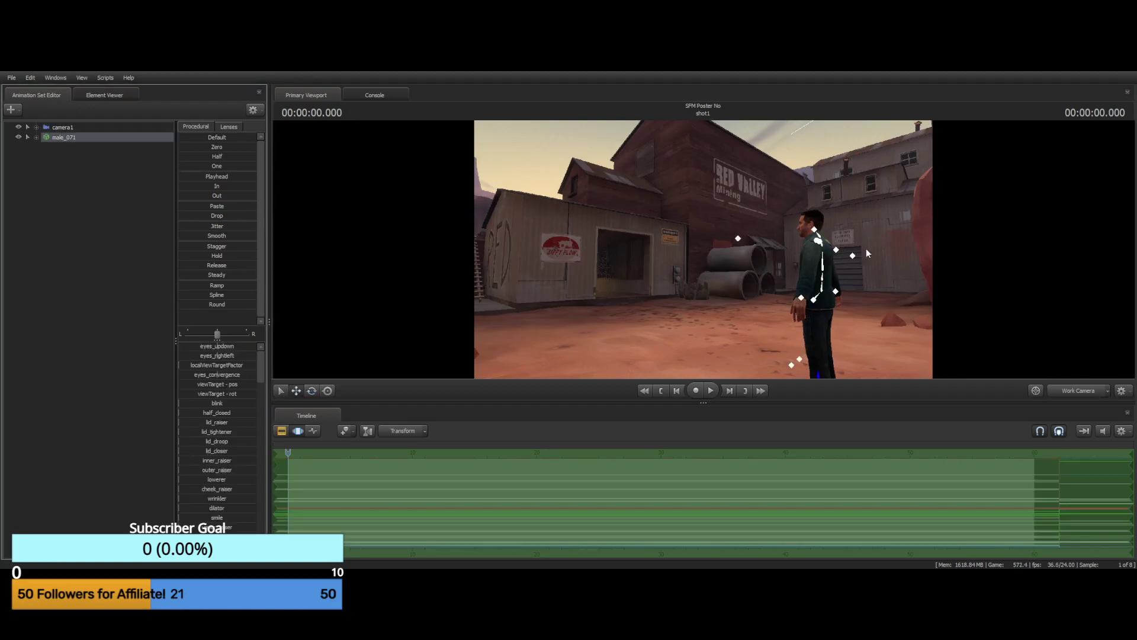
pyautogui.moveTo(867, 249); pyautogui.dragTo(770, 250)
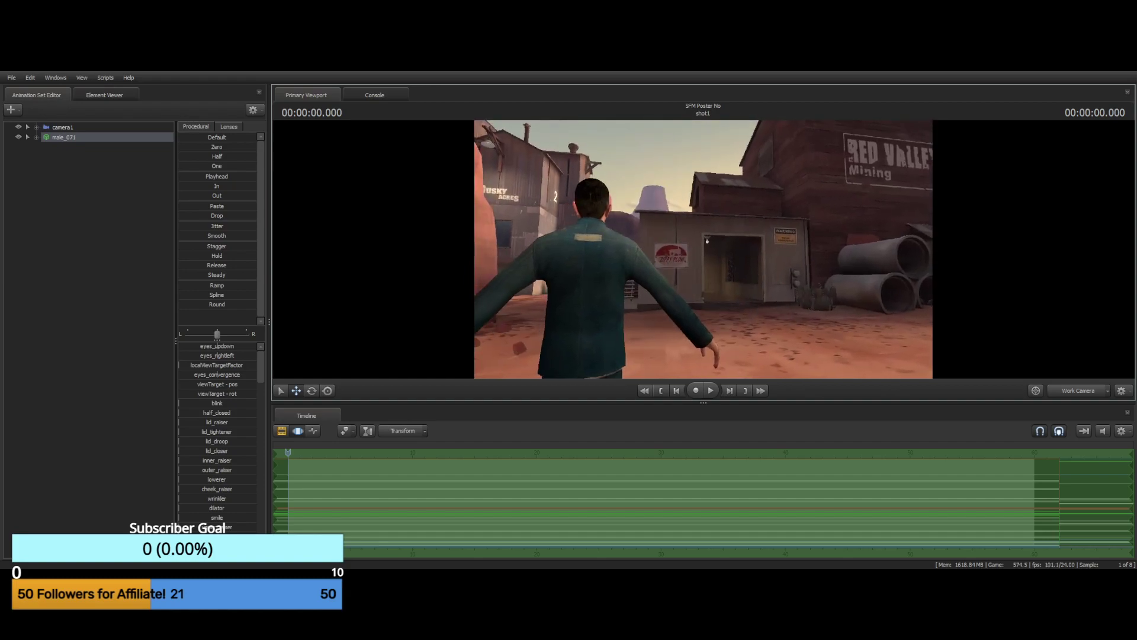
pyautogui.moveTo(942, 252); pyautogui.dragTo(589, 239)
pyautogui.moveTo(684, 222); pyautogui.dragTo(808, 236)
pyautogui.press('s')
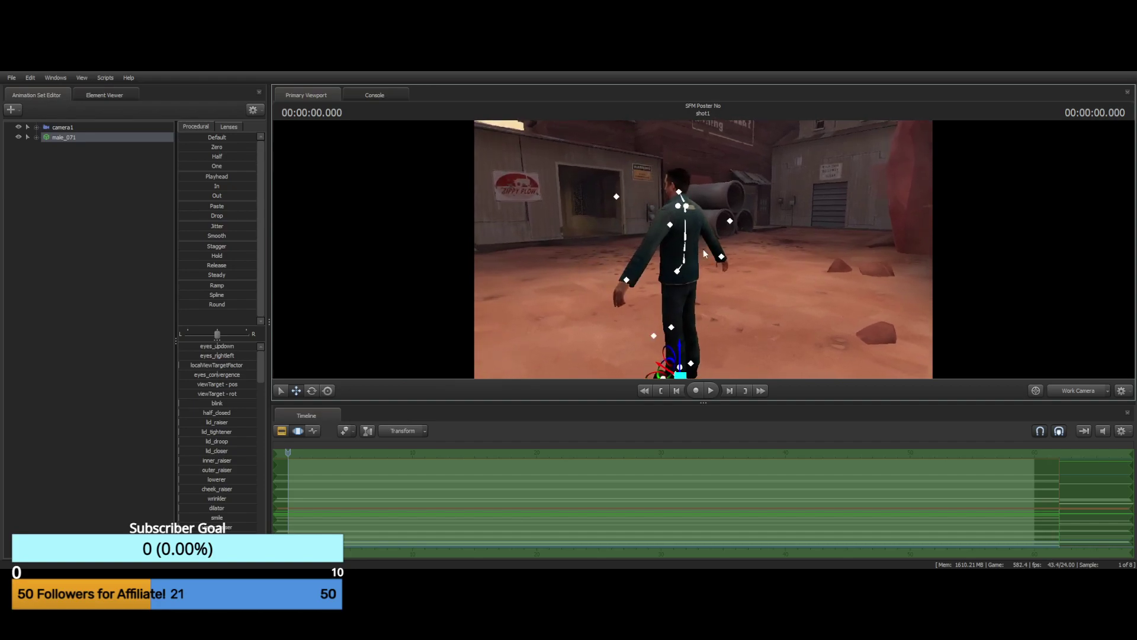
# Try lowering male_071's rig_hips control to bend the knees, and undo the hip moves
pyautogui.click(678, 273)
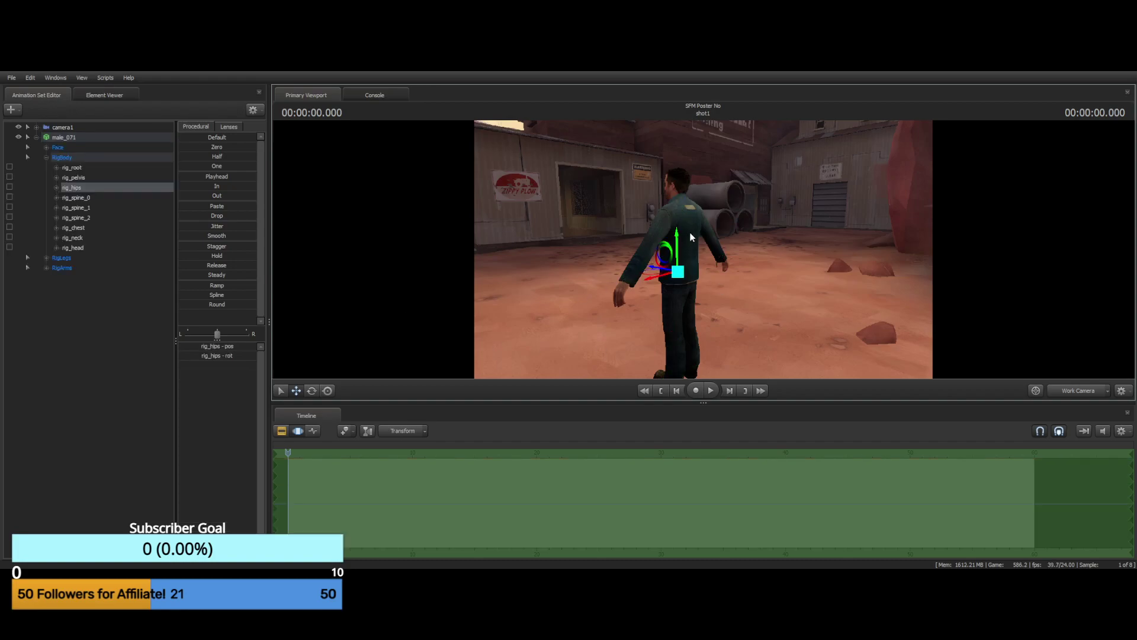
pyautogui.moveTo(678, 234); pyautogui.dragTo(679, 244)
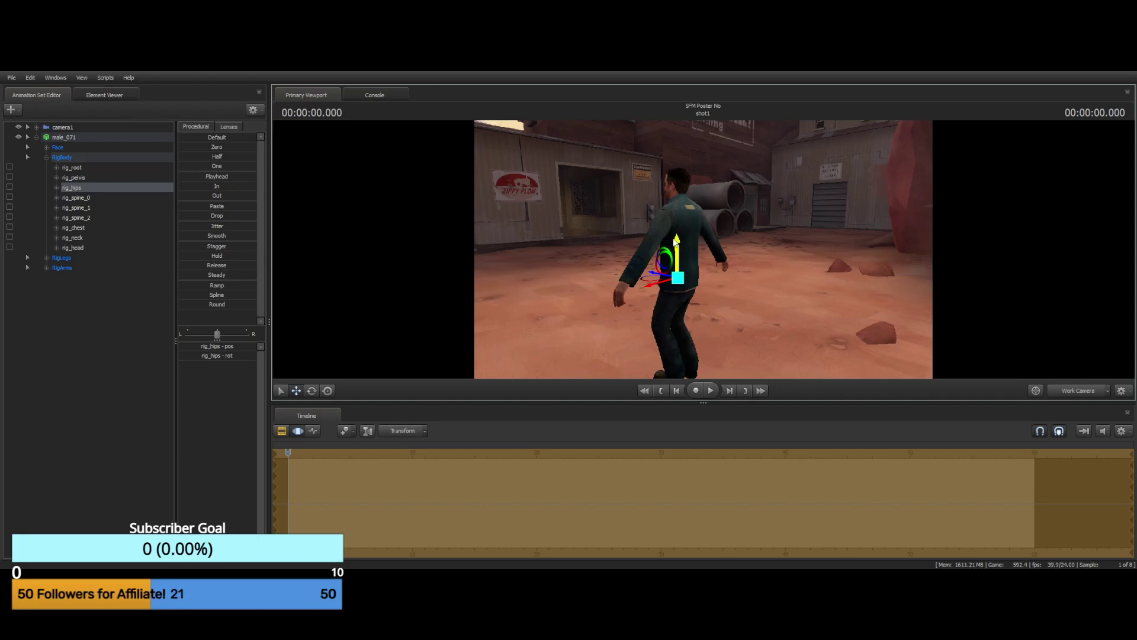
pyautogui.moveTo(676, 240); pyautogui.dragTo(688, 261)
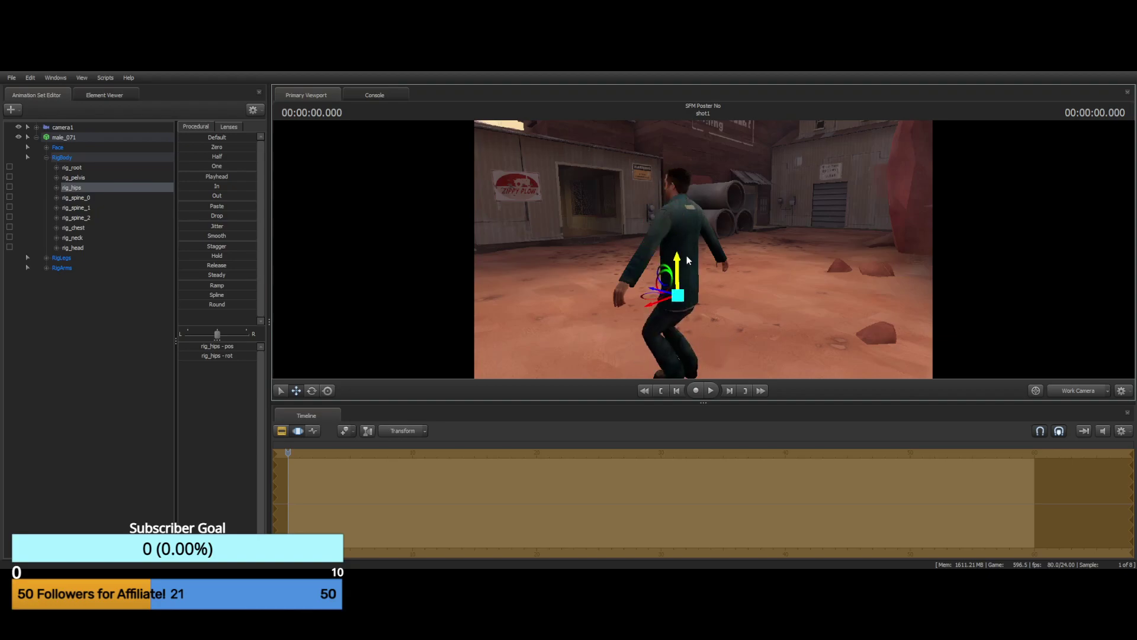
pyautogui.hotkey('ctrl', 'z')
pyautogui.hotkey('ctrl', 'z')
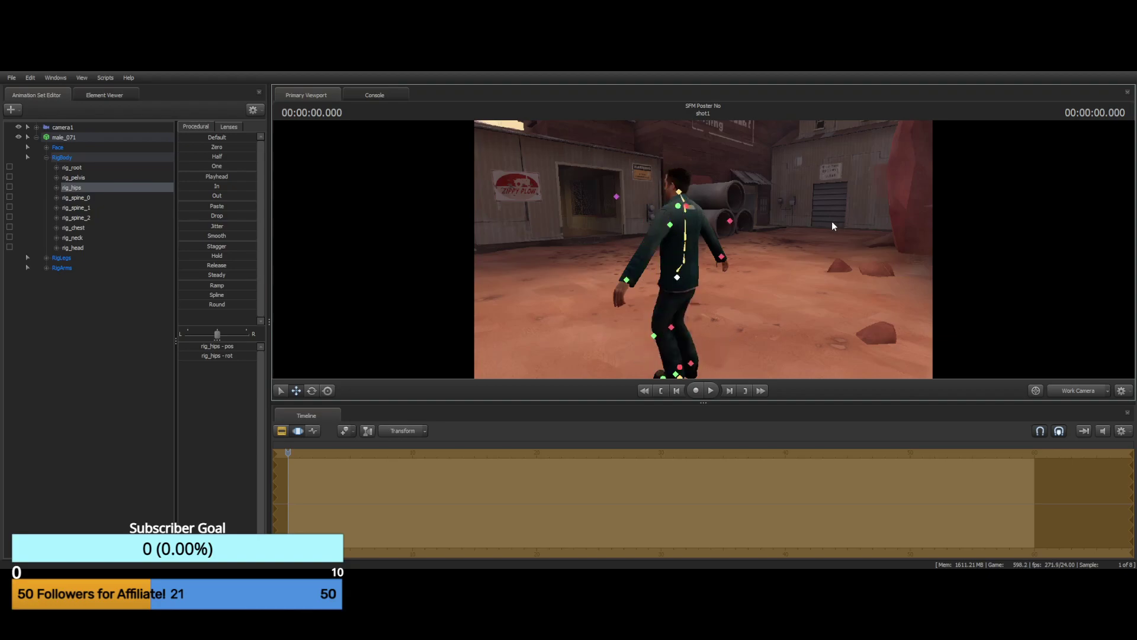
pyautogui.click(680, 272)
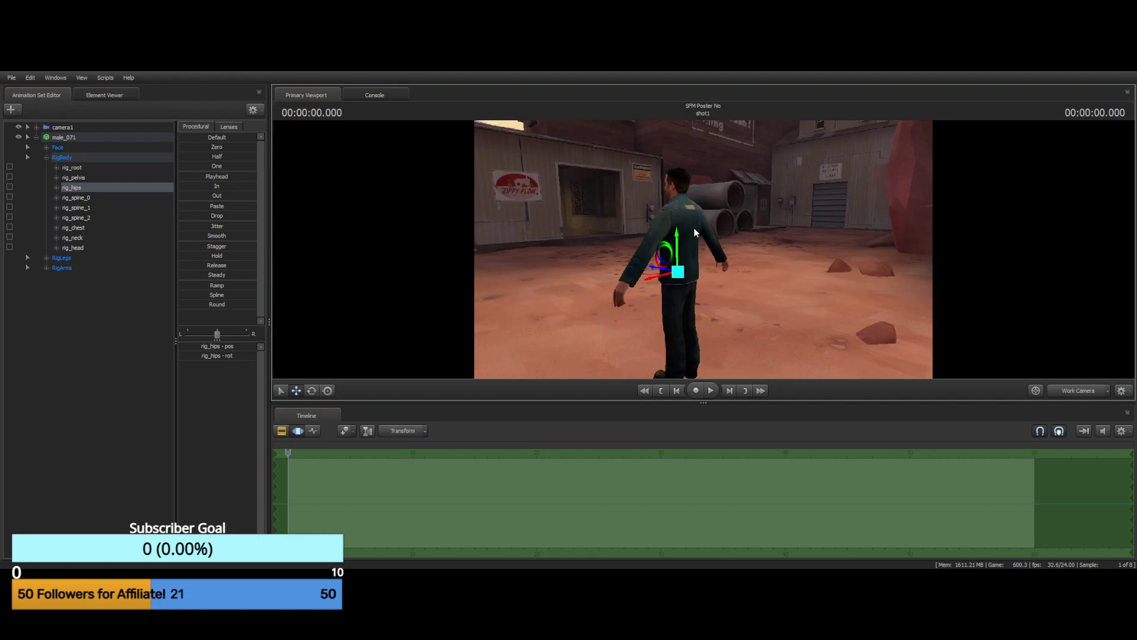
# Get closer to male_071's upper body and try rotating the rig_collar_R control
pyautogui.press('ctrl')
pyautogui.moveTo(788, 241); pyautogui.dragTo(869, 208)
pyautogui.press('a')
pyautogui.press('a')
pyautogui.press('d')
pyautogui.press('w')
pyautogui.press('ctrl')
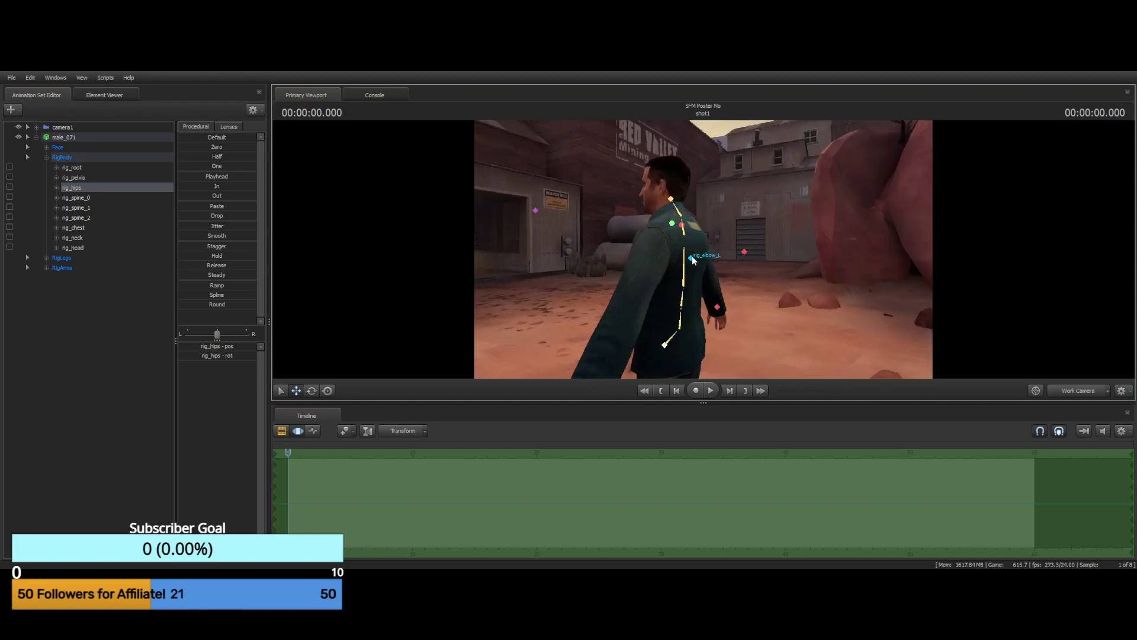
pyautogui.click(682, 226)
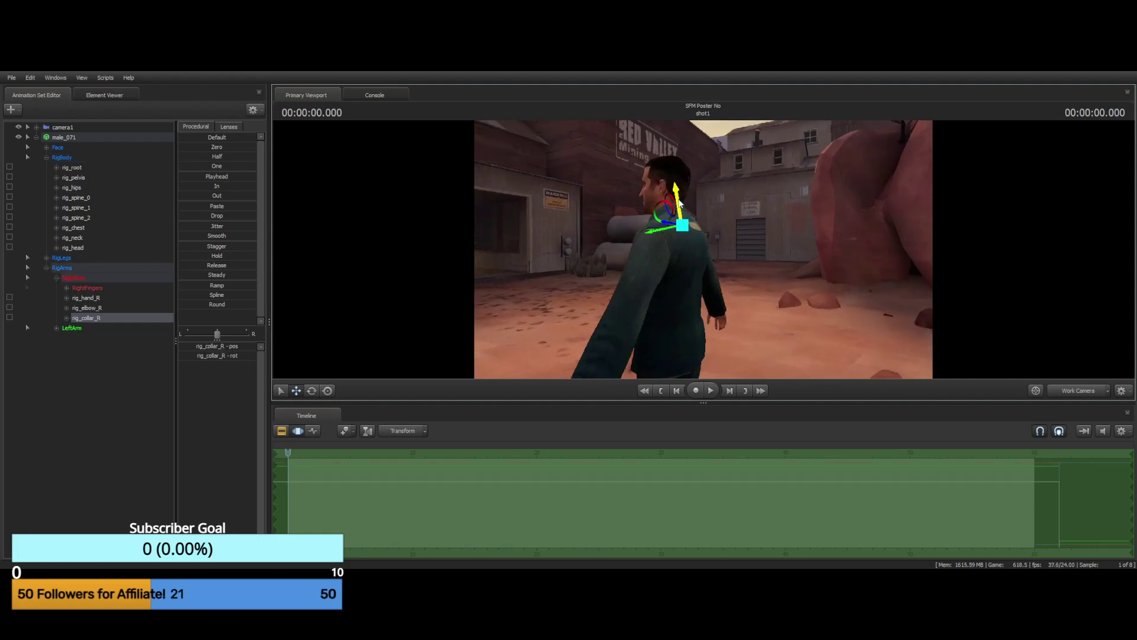
pyautogui.click(311, 390)
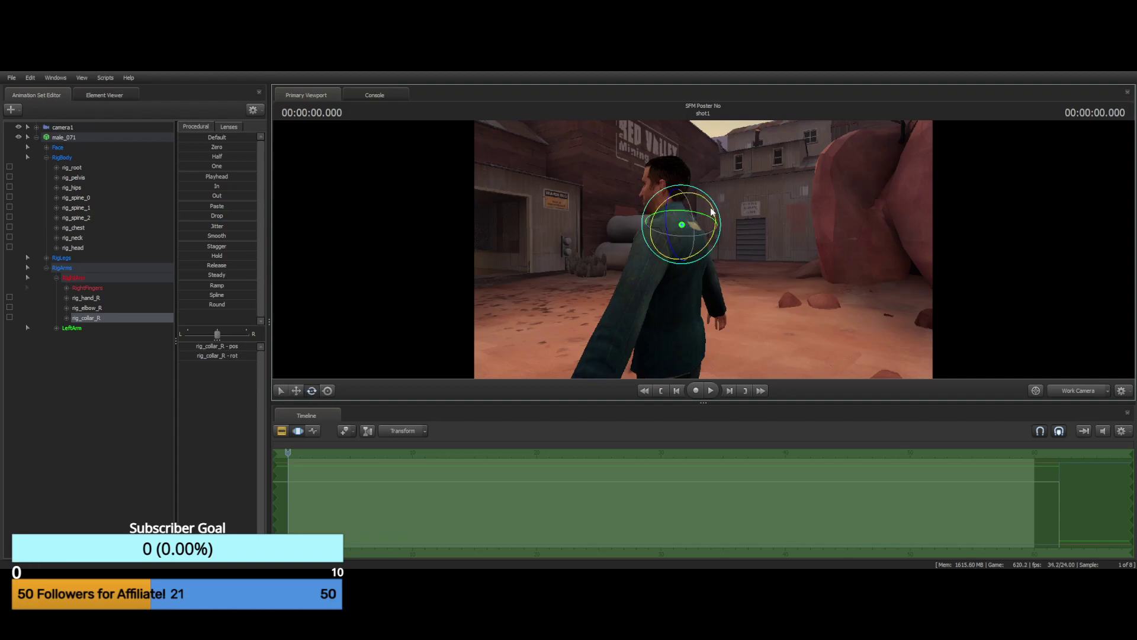
pyautogui.moveTo(719, 209); pyautogui.dragTo(696, 196)
pyautogui.press('ctrl')
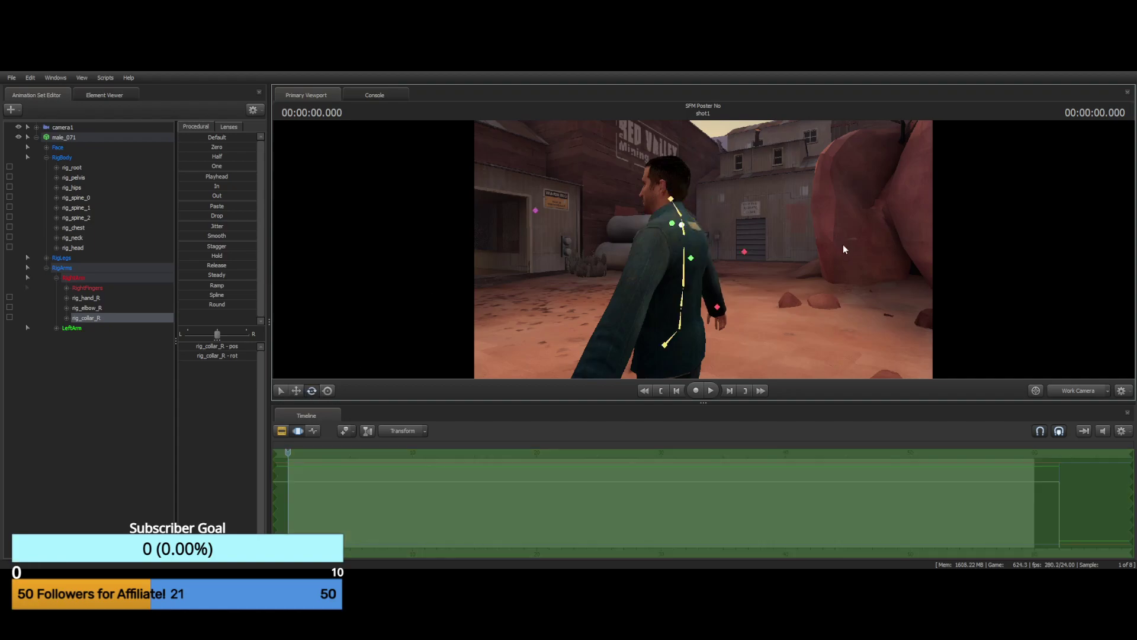
pyautogui.click(682, 226)
# Rotate male_071's head slightly with the rig_head control and check it from behind
pyautogui.moveTo(831, 205); pyautogui.dragTo(704, 254)
pyautogui.press('ctrl')
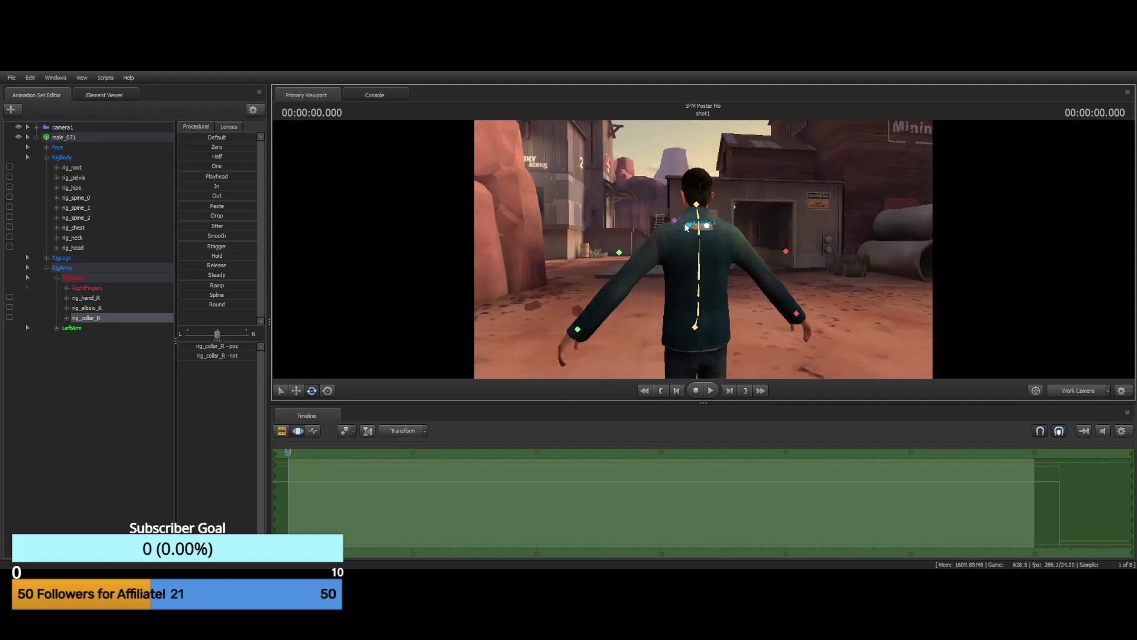
pyautogui.click(696, 204)
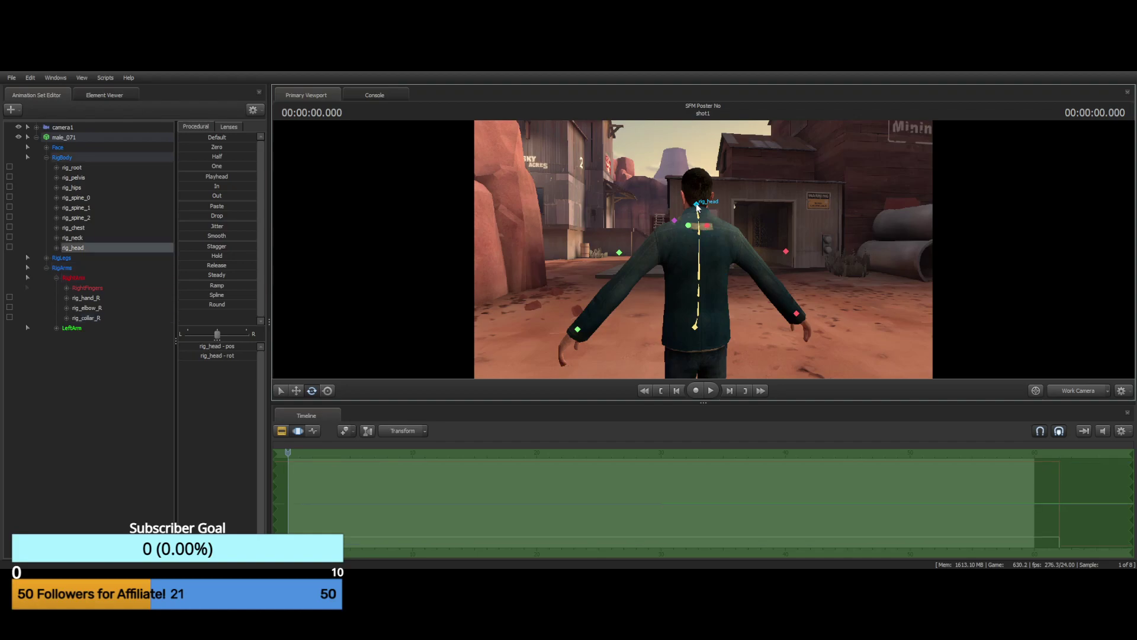
pyautogui.moveTo(697, 205); pyautogui.dragTo(703, 250)
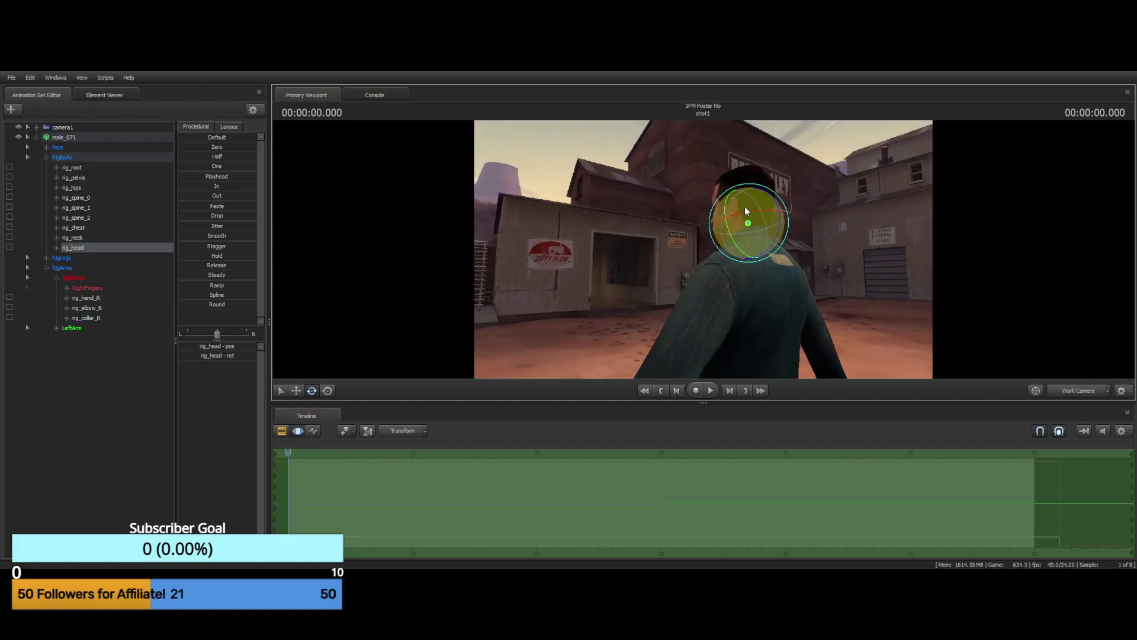
pyautogui.moveTo(764, 196); pyautogui.dragTo(773, 195)
pyautogui.moveTo(841, 210); pyautogui.dragTo(734, 236)
pyautogui.moveTo(681, 180); pyautogui.dragTo(667, 288)
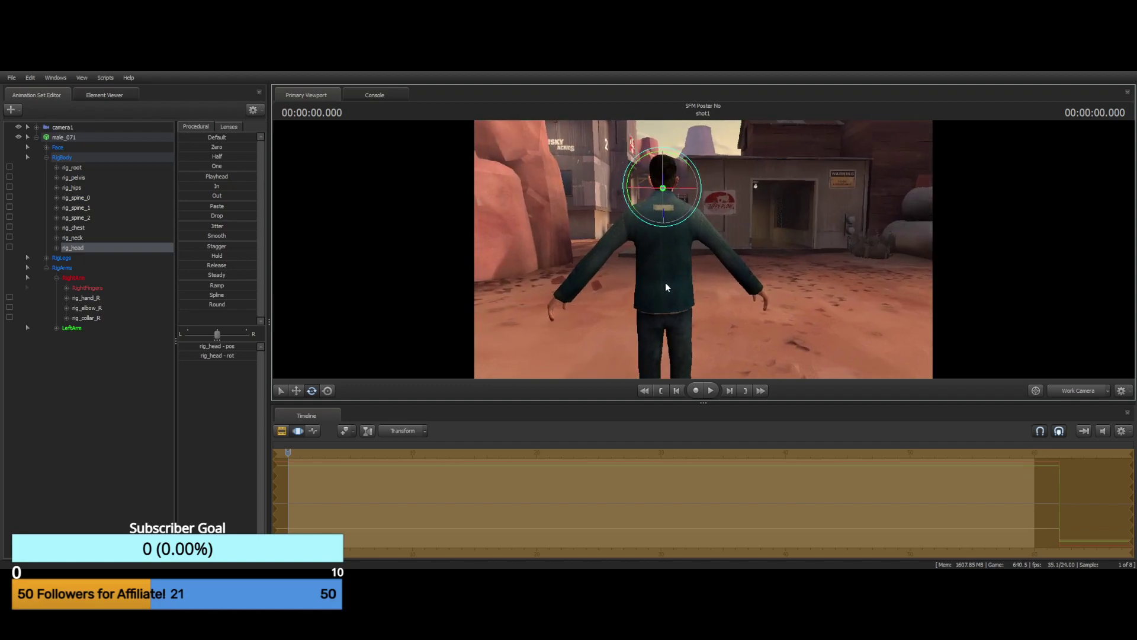
pyautogui.press('q')
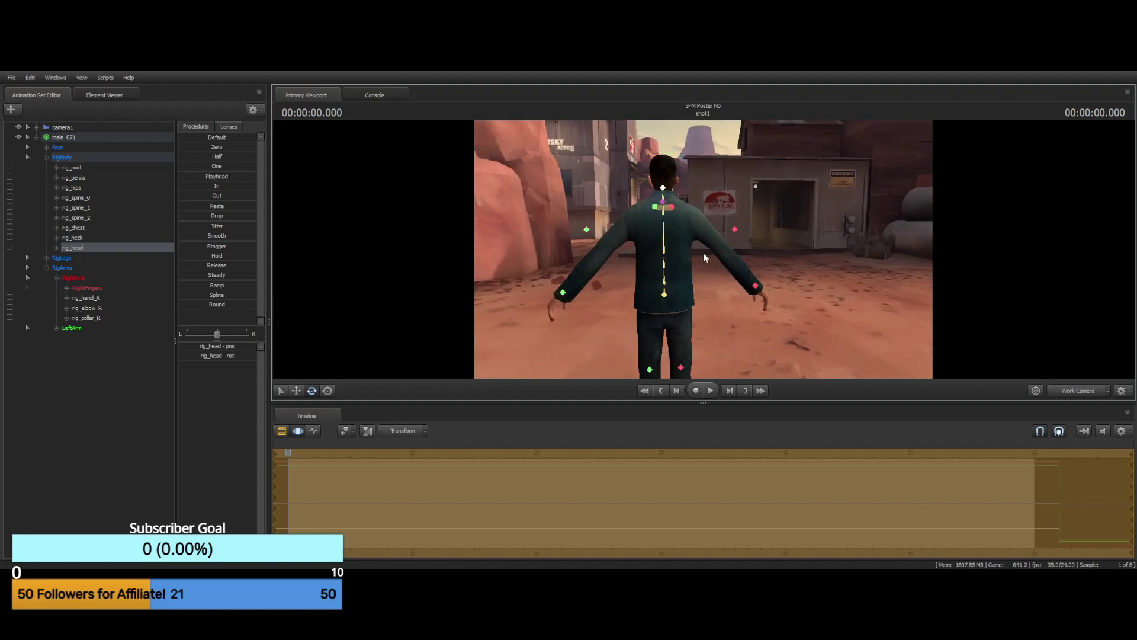
# Try rotating and moving male_071's rig_elbow_R control, undoing each change
pyautogui.click(734, 233)
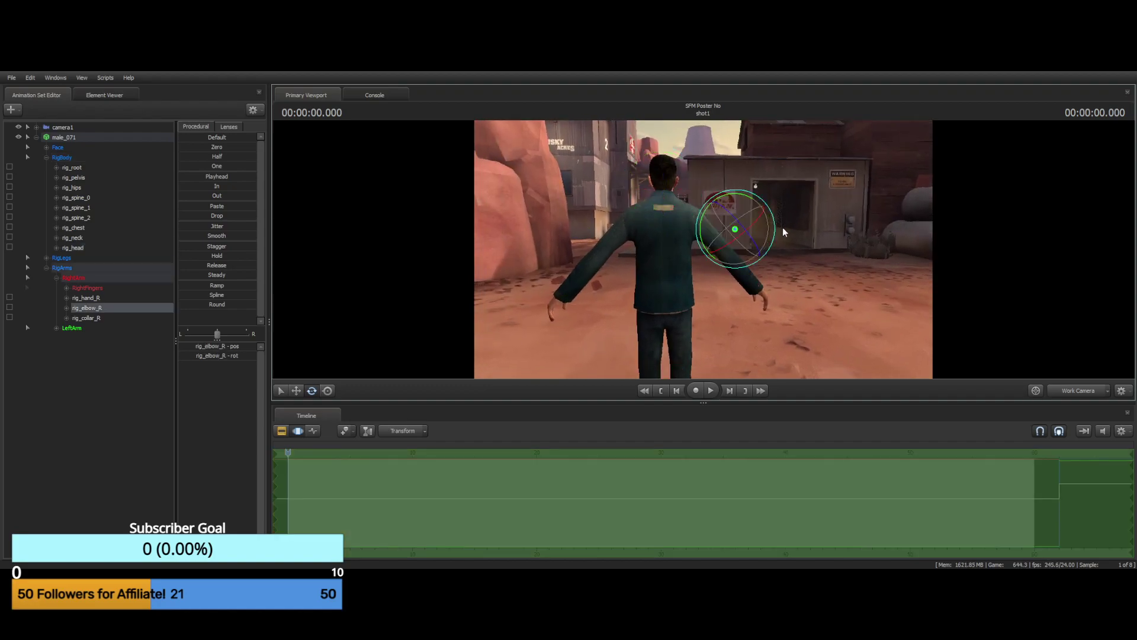
pyautogui.moveTo(763, 221)
pyautogui.mouseDown()
pyautogui.moveTo(751, 231)
pyautogui.moveTo(761, 210)
pyautogui.mouseUp()
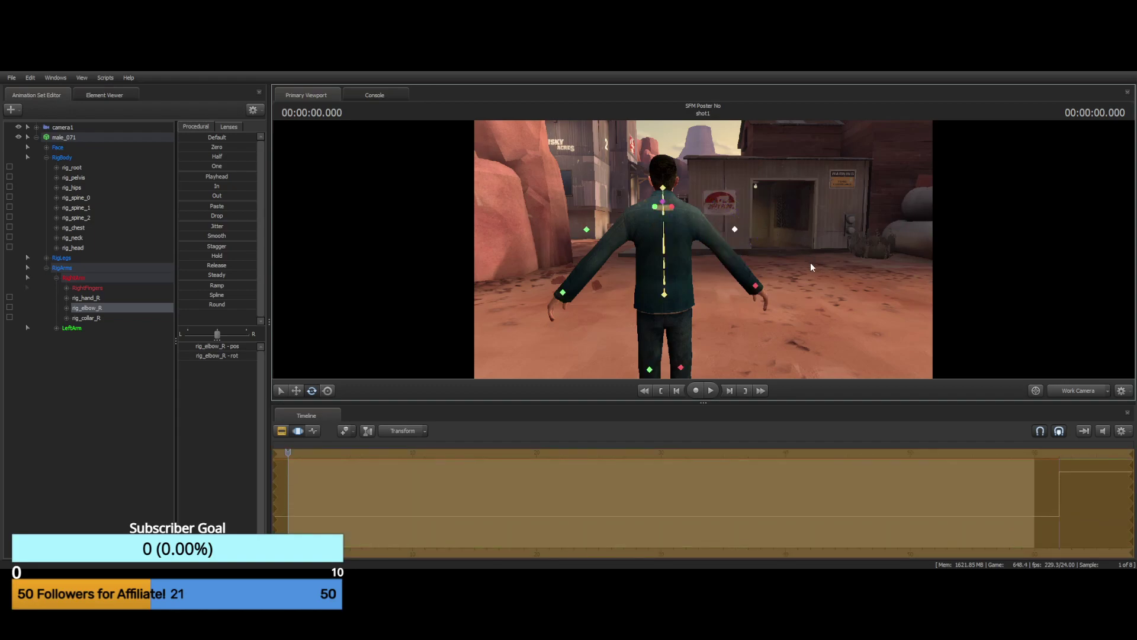
pyautogui.hotkey('ctrl', 'z')
pyautogui.press('e')
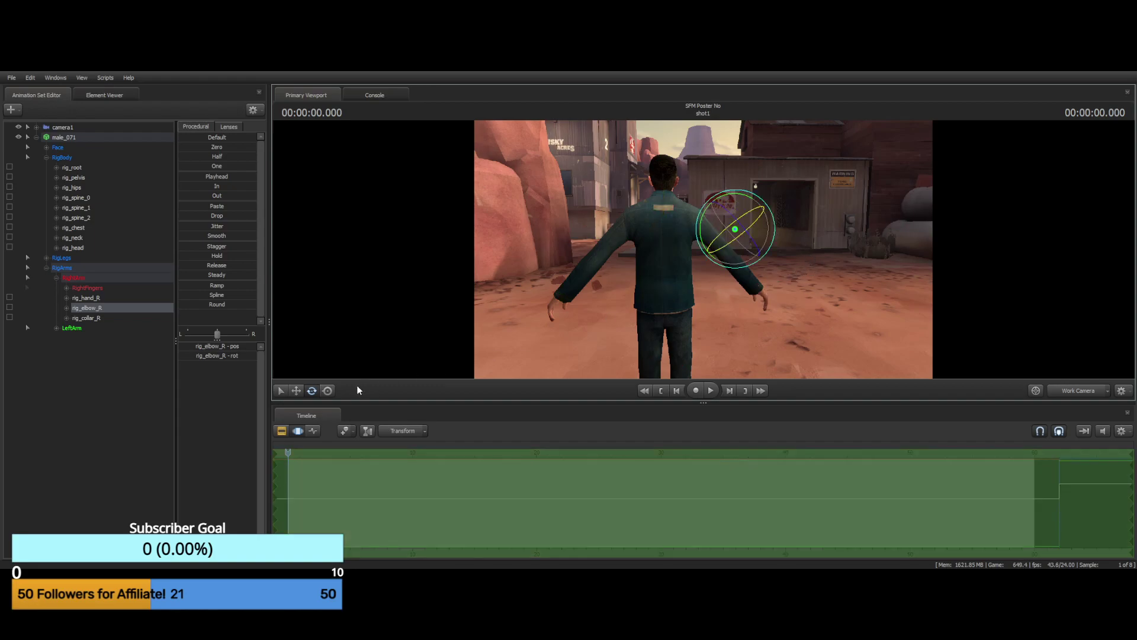
pyautogui.click(296, 391)
pyautogui.press('ctrl')
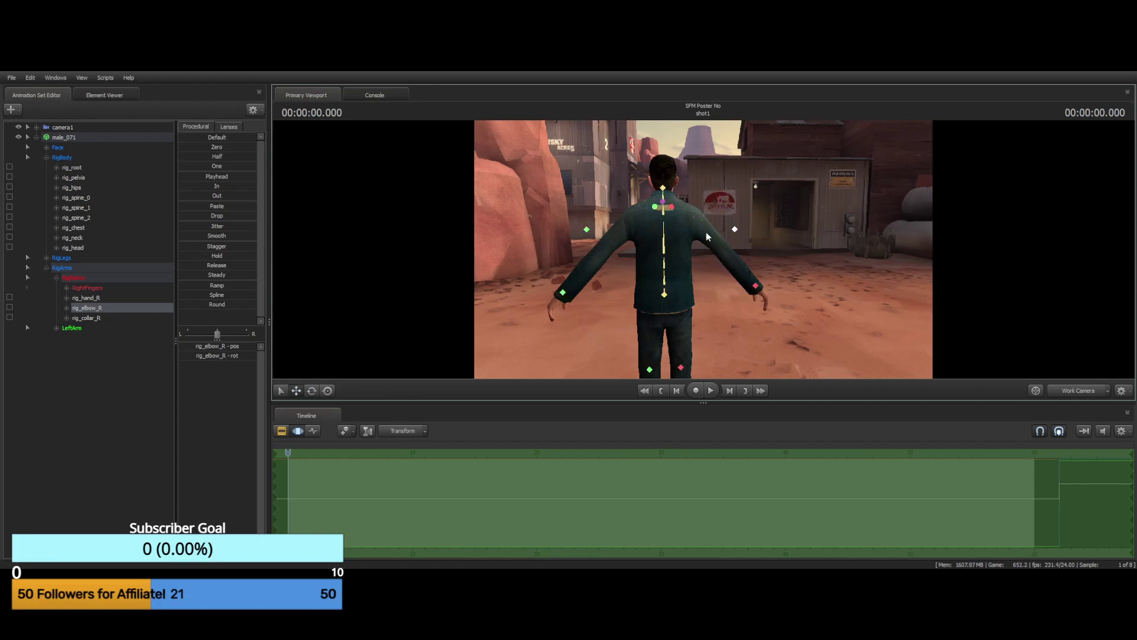
pyautogui.moveTo(746, 241)
pyautogui.mouseDown()
pyautogui.moveTo(729, 235)
pyautogui.moveTo(779, 232)
pyautogui.moveTo(744, 223)
pyautogui.mouseUp()
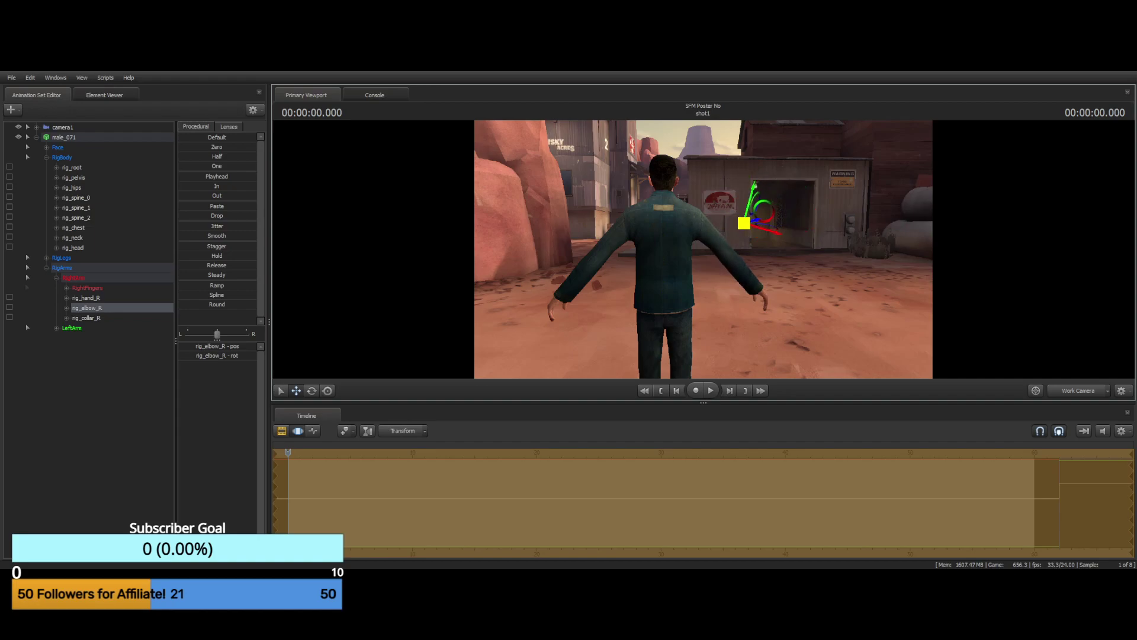
pyautogui.hotkey('ctrl', 'z')
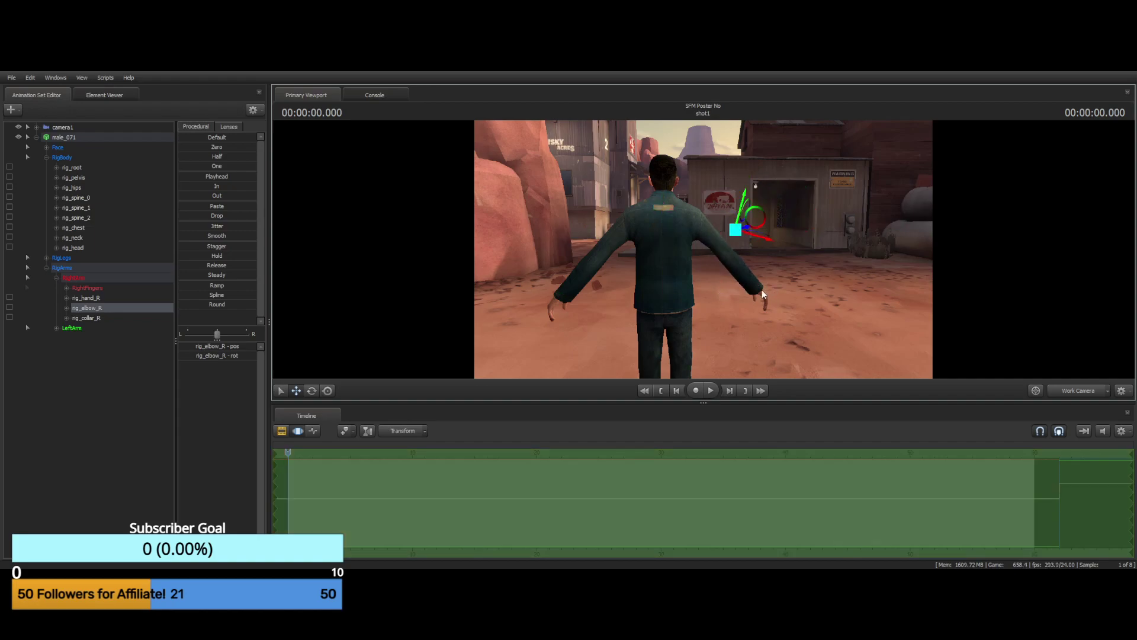
# Bring male_071's rig_hand_R control down beside the body and rotate the hand inward at the wrist
pyautogui.click(756, 286)
pyautogui.moveTo(756, 286); pyautogui.dragTo(715, 307)
pyautogui.click(732, 265)
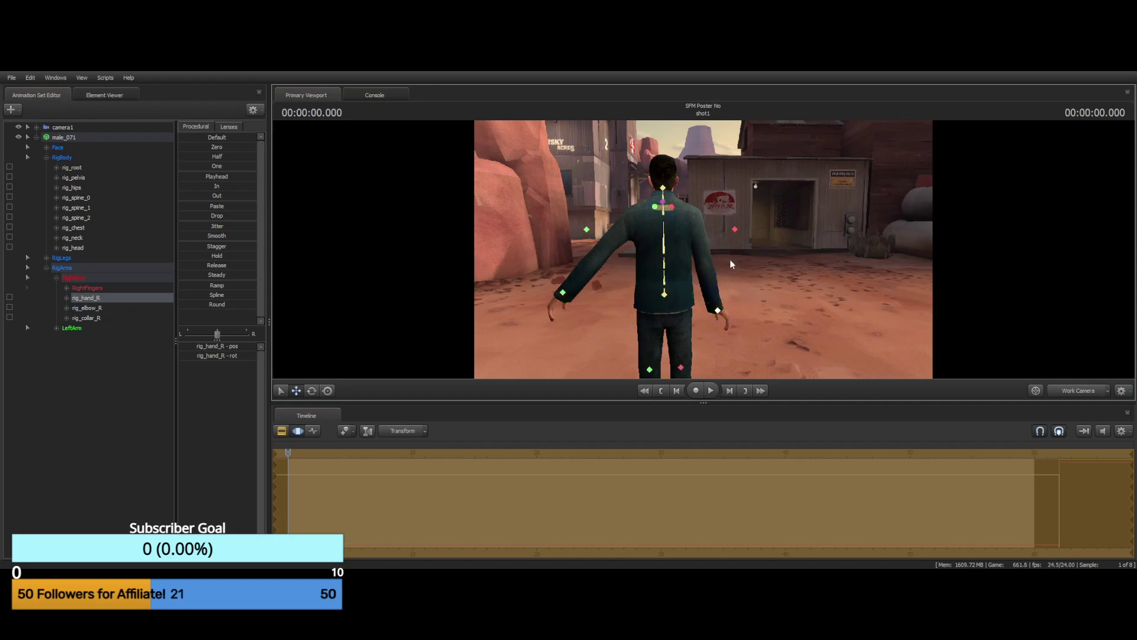
pyautogui.click(719, 310)
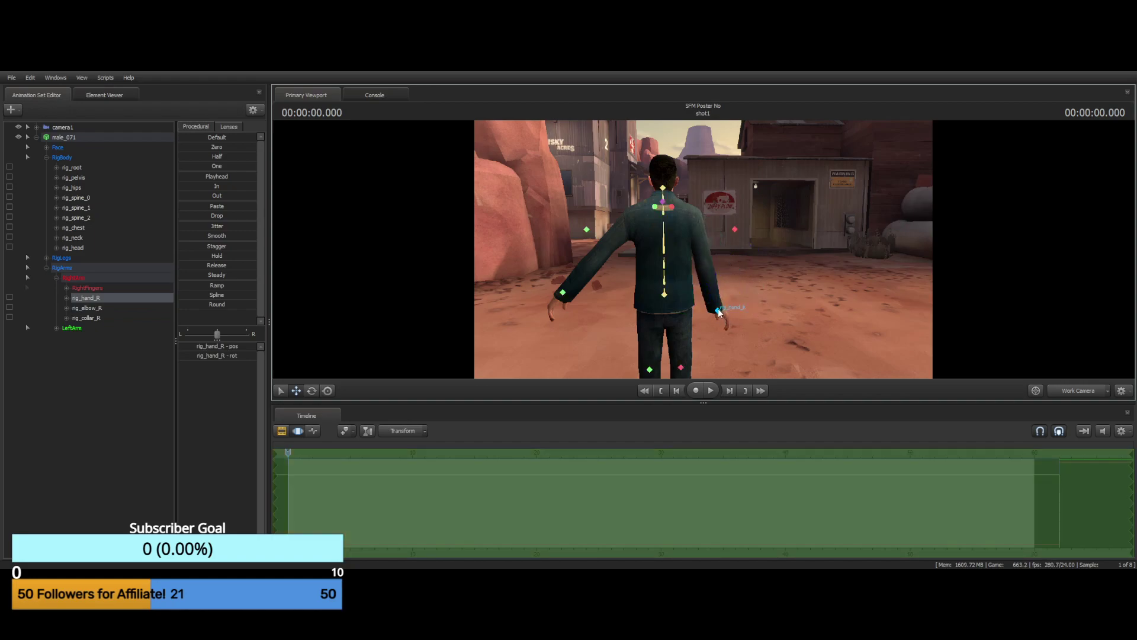
pyautogui.click(312, 390)
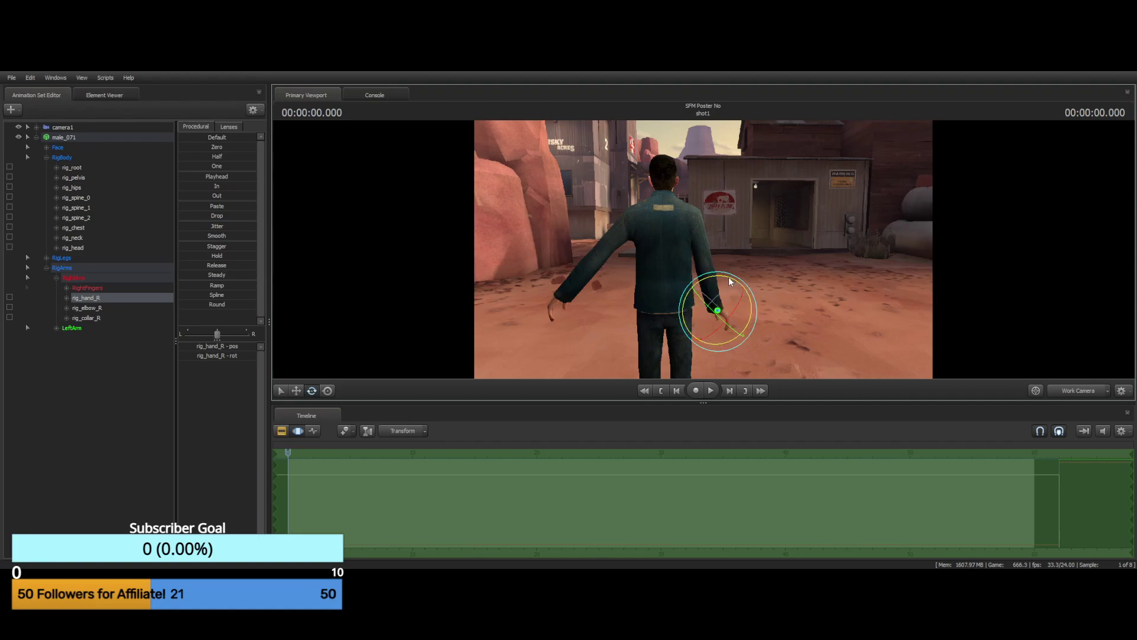
pyautogui.moveTo(730, 282); pyautogui.dragTo(756, 283)
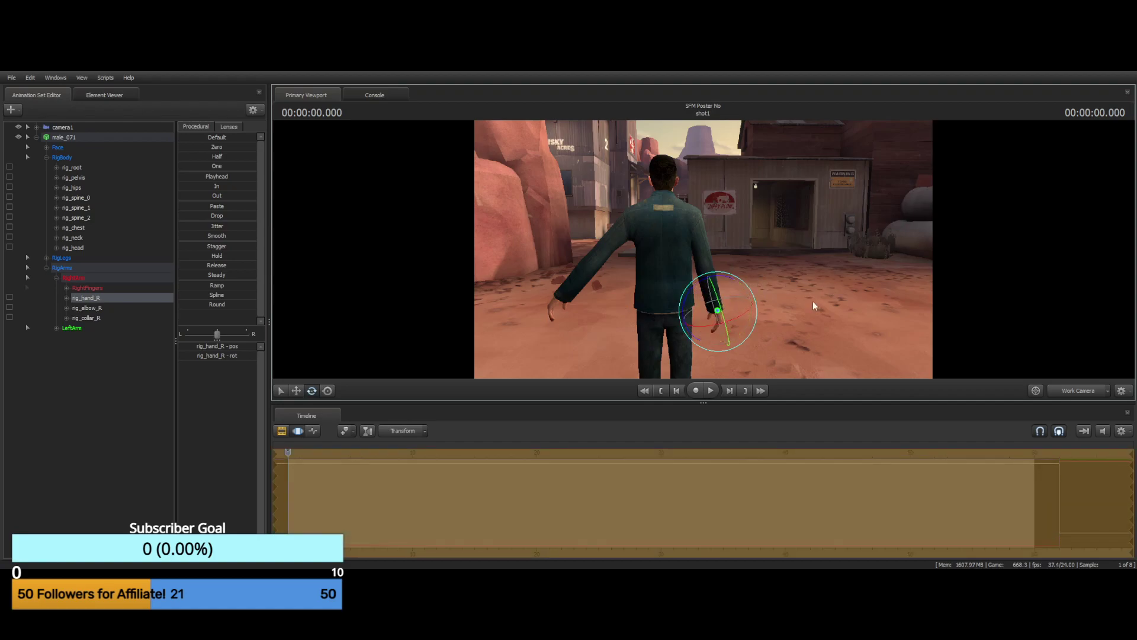
# Rotate male_071's rig_hand_L control so the hand turns inward at the wrist, undoing the second rotation
pyautogui.click(563, 290)
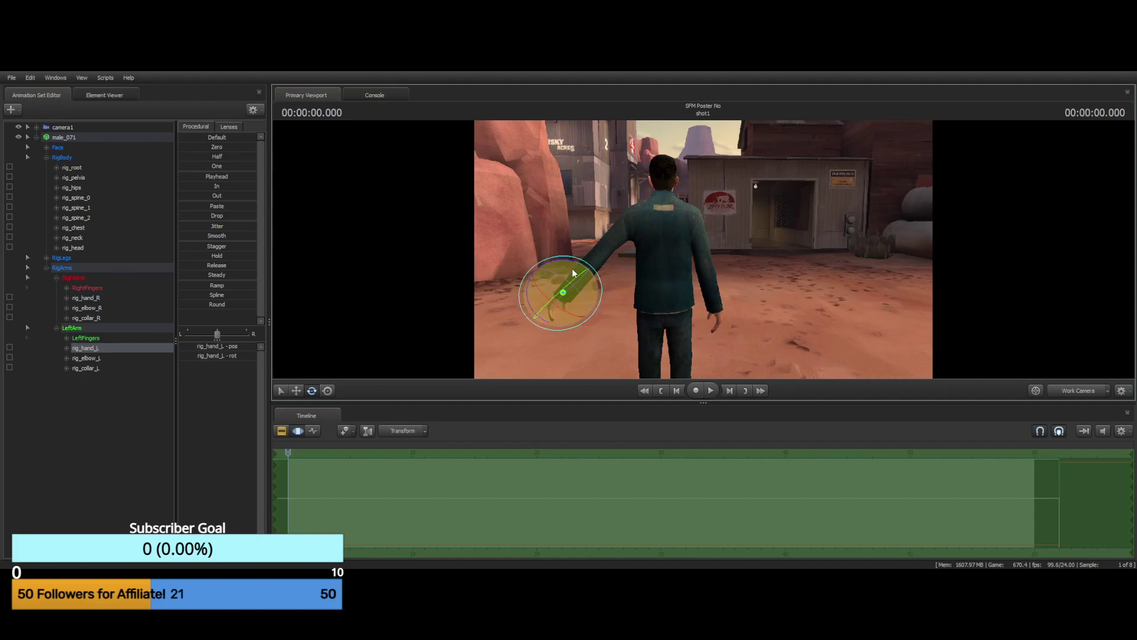
pyautogui.moveTo(563, 267); pyautogui.dragTo(613, 261)
pyautogui.click(564, 291)
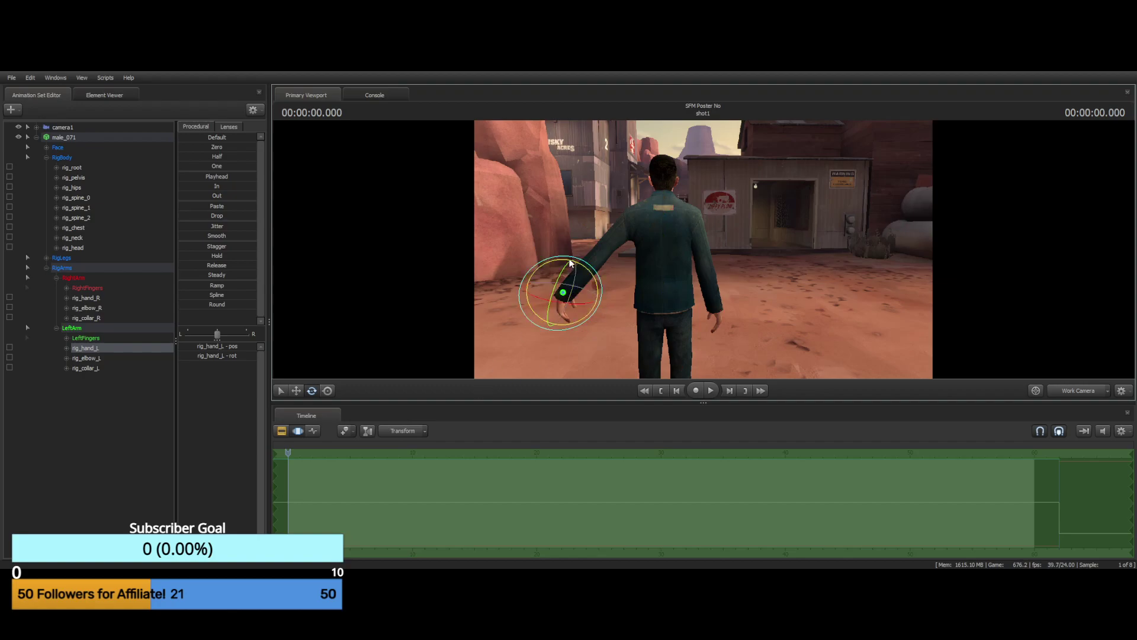
pyautogui.moveTo(570, 261); pyautogui.dragTo(545, 270)
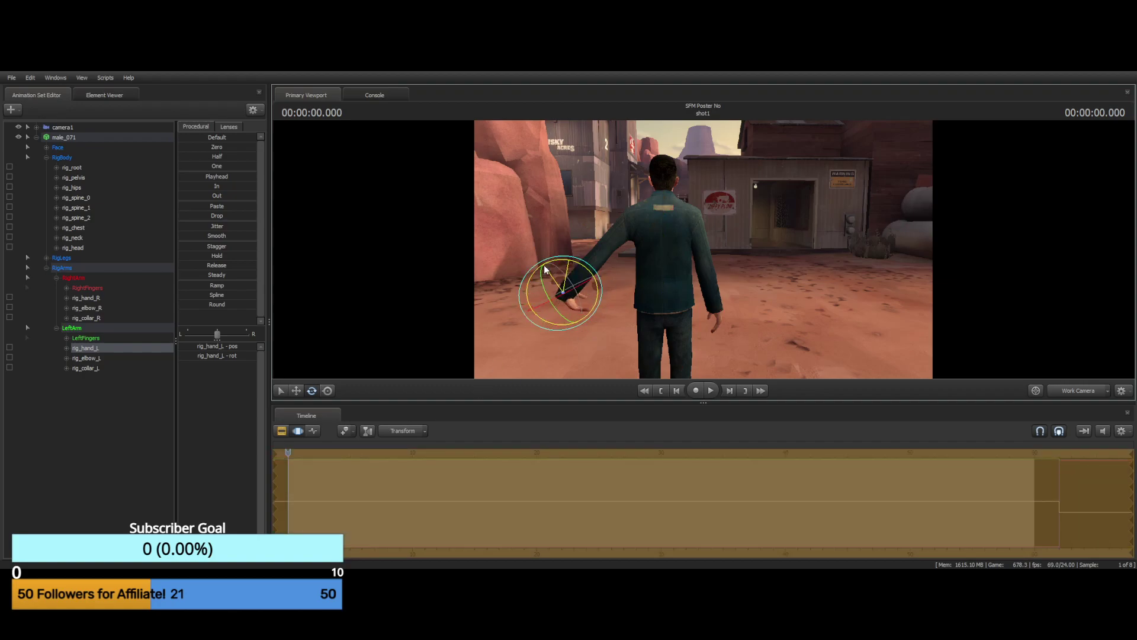
pyautogui.hotkey('ctrl', 'z')
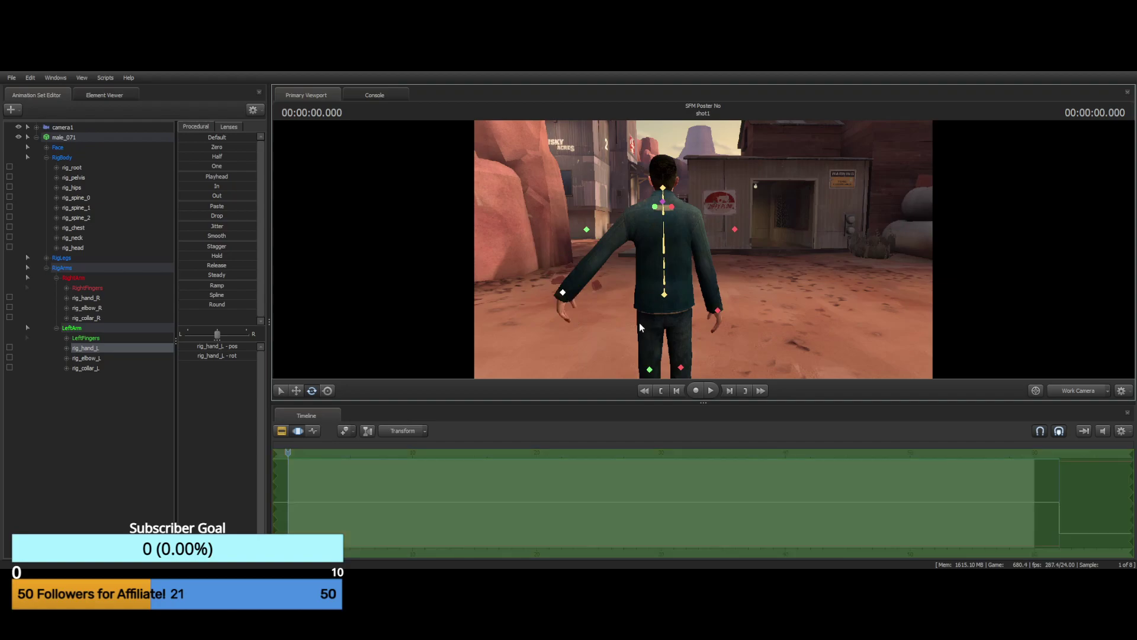
# Move male_071's rig_hand_L control down beside the body and check the arms from the side
pyautogui.click(563, 292)
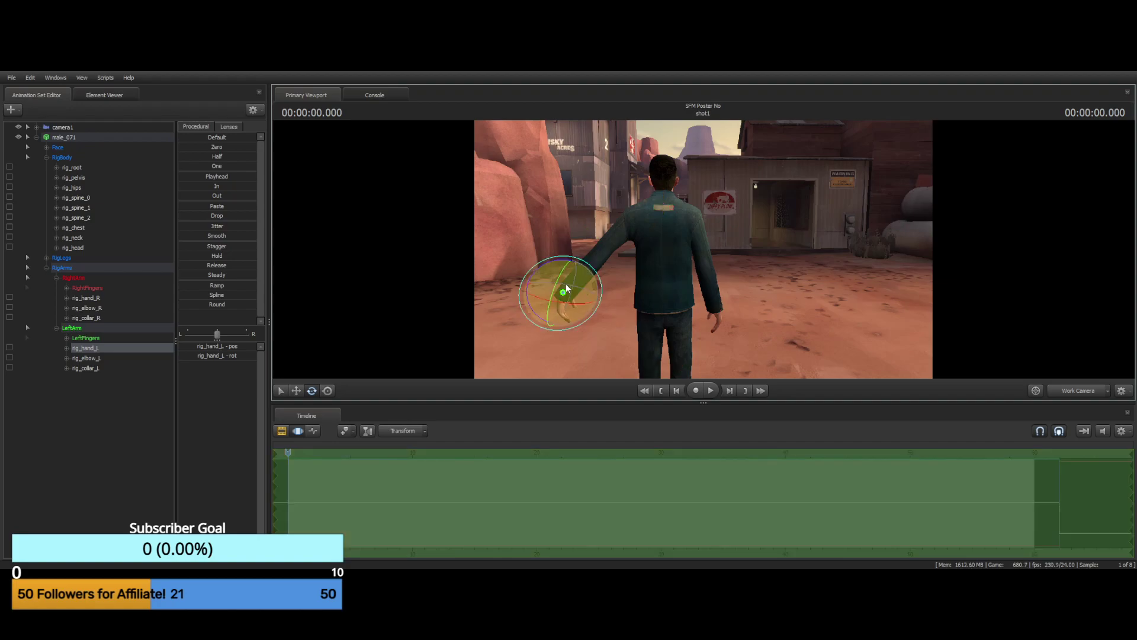
pyautogui.click(296, 390)
pyautogui.moveTo(563, 292); pyautogui.dragTo(616, 318)
pyautogui.press('a')
pyautogui.moveTo(497, 216); pyautogui.dragTo(735, 216)
pyautogui.moveTo(632, 256); pyautogui.dragTo(631, 256)
pyautogui.press('e')
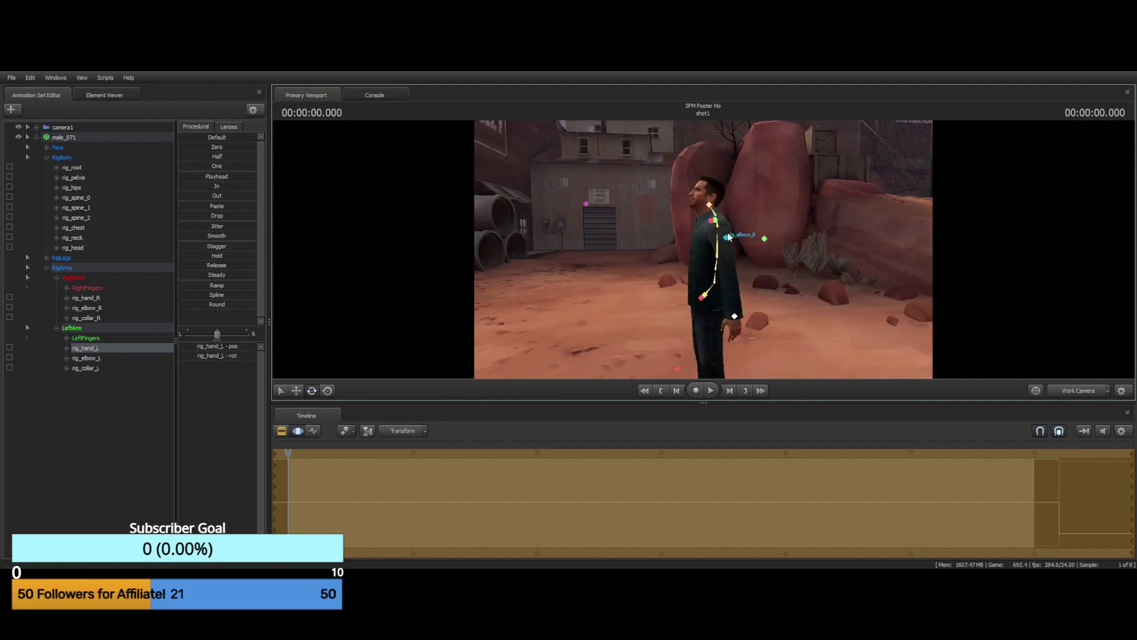
# Try rotating male_071's rig_elbow_R control, undo it, and view the character from the other side
pyautogui.click(730, 238)
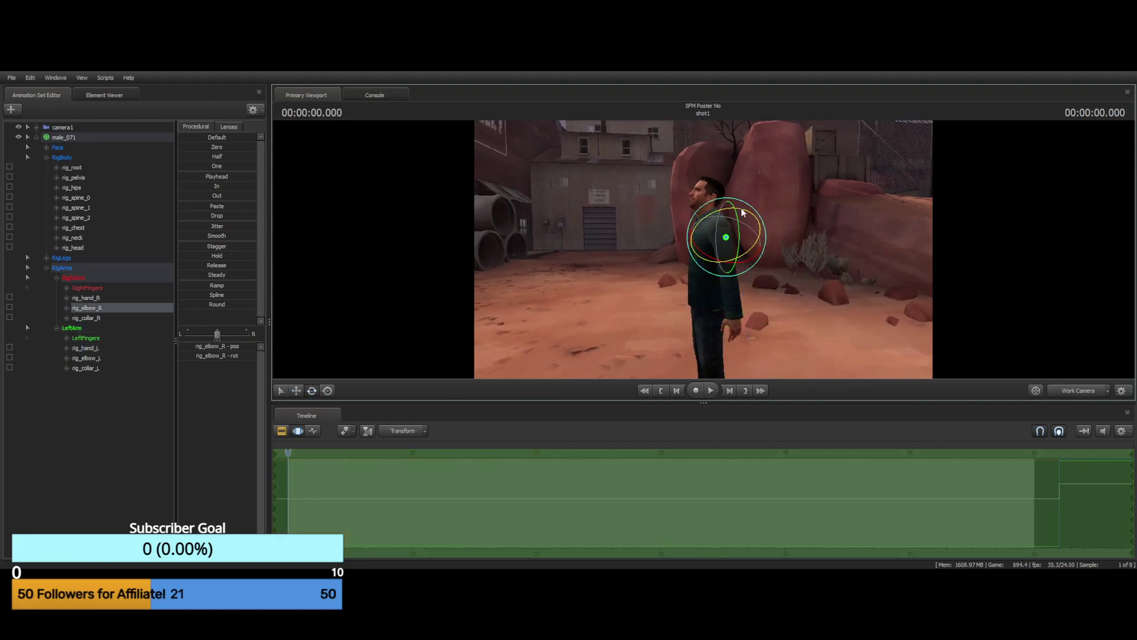
pyautogui.moveTo(743, 212)
pyautogui.mouseDown()
pyautogui.moveTo(790, 217)
pyautogui.moveTo(737, 213)
pyautogui.mouseUp()
pyautogui.hotkey('ctrl', 'z')
pyautogui.moveTo(835, 261); pyautogui.dragTo(827, 259)
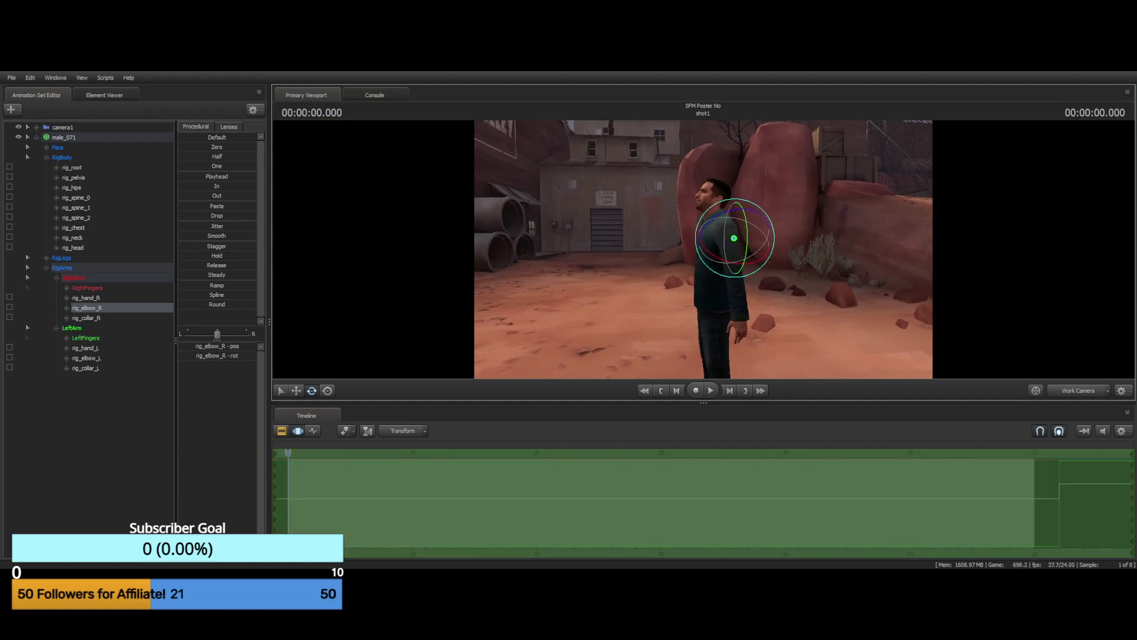
pyautogui.moveTo(687, 255); pyautogui.dragTo(688, 254)
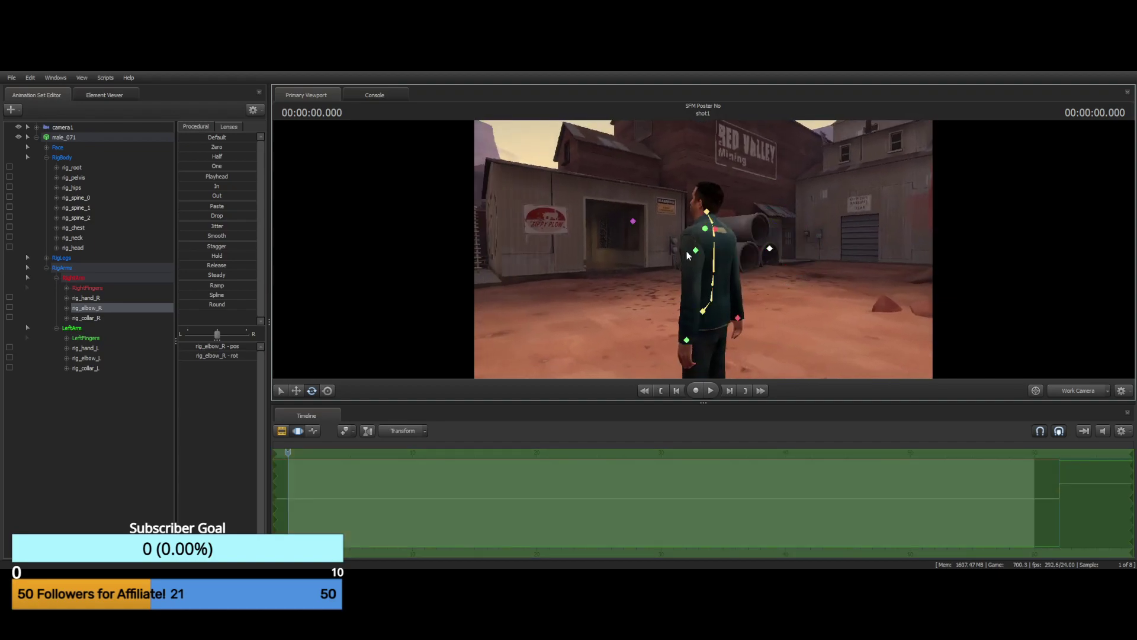
# Raise male_071's rig_hand_L control forward and up so the left arm reaches out in front at about head height
pyautogui.click(705, 229)
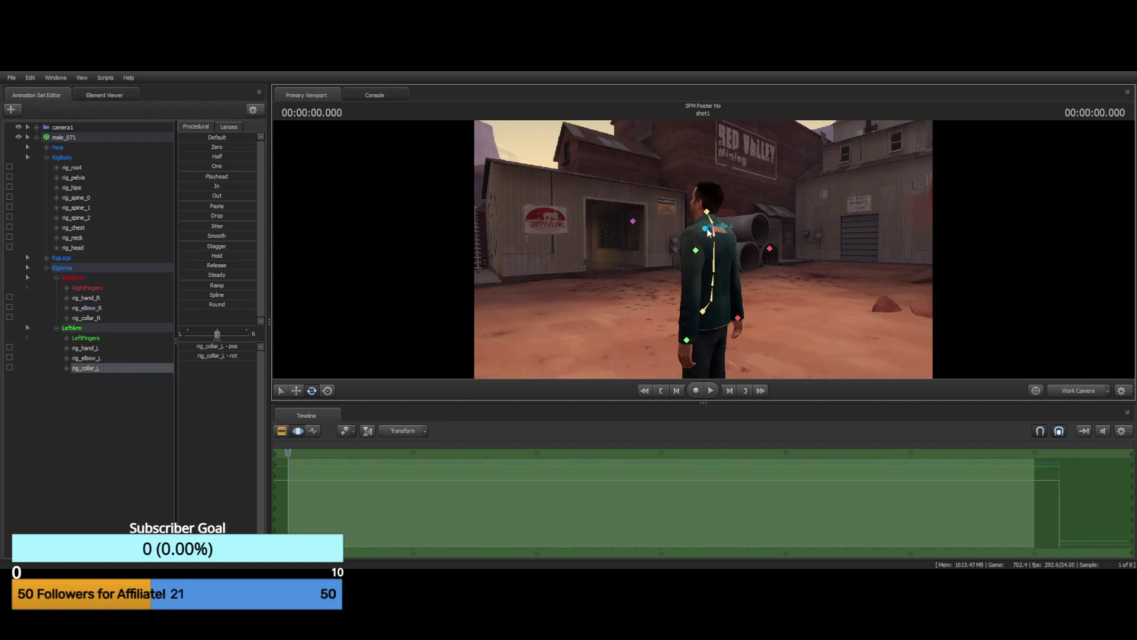
pyautogui.click(686, 340)
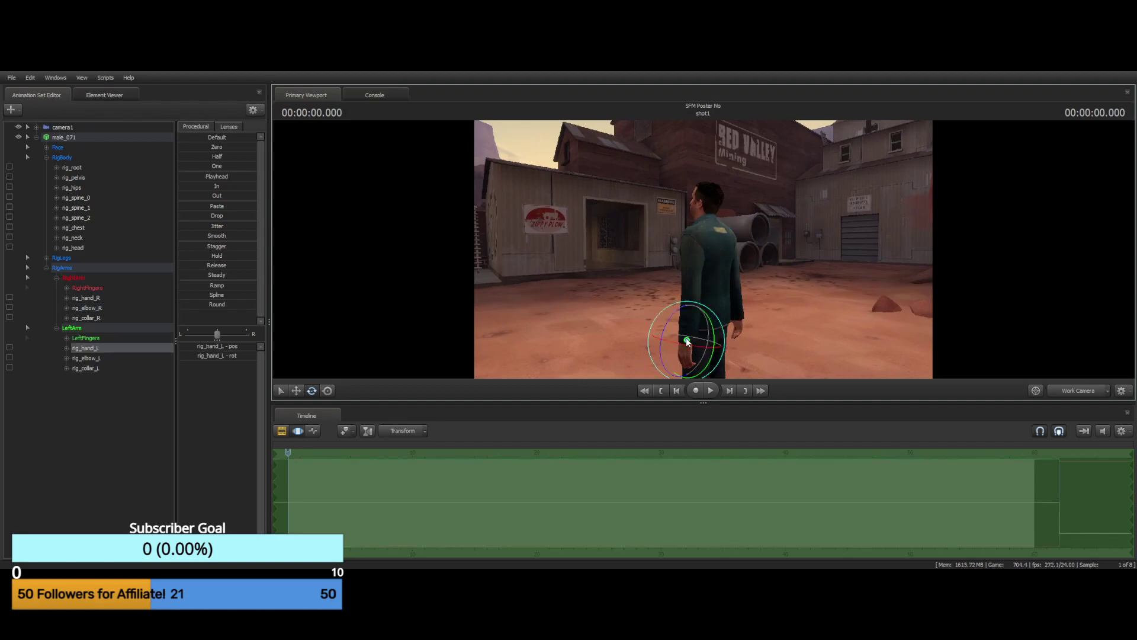
pyautogui.click(296, 391)
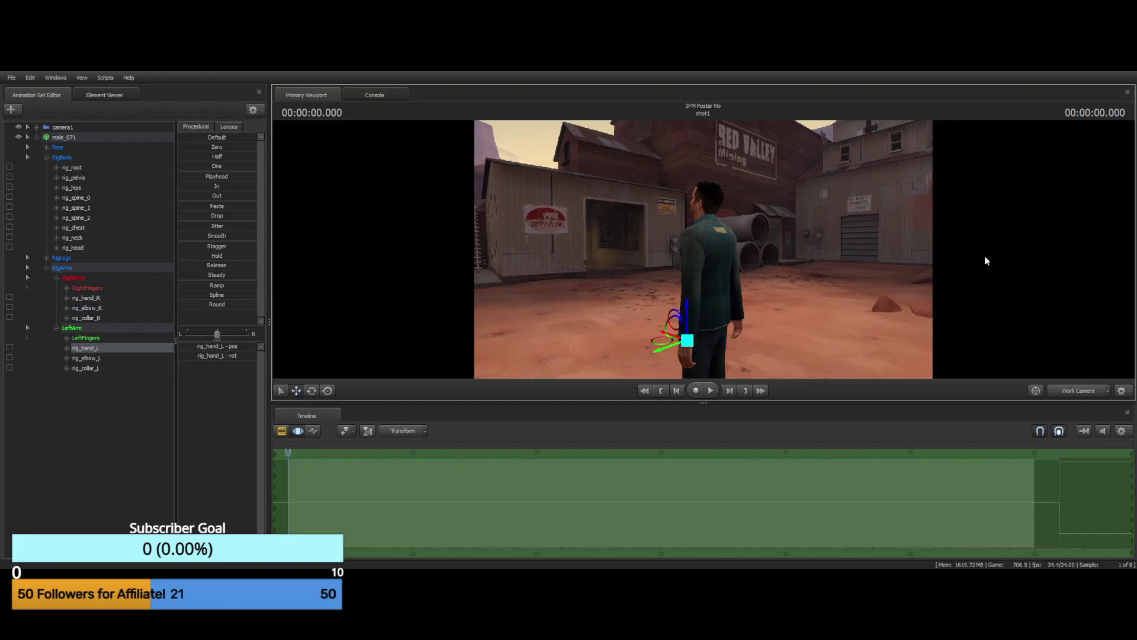
pyautogui.moveTo(985, 258); pyautogui.dragTo(1019, 257)
pyautogui.press('a')
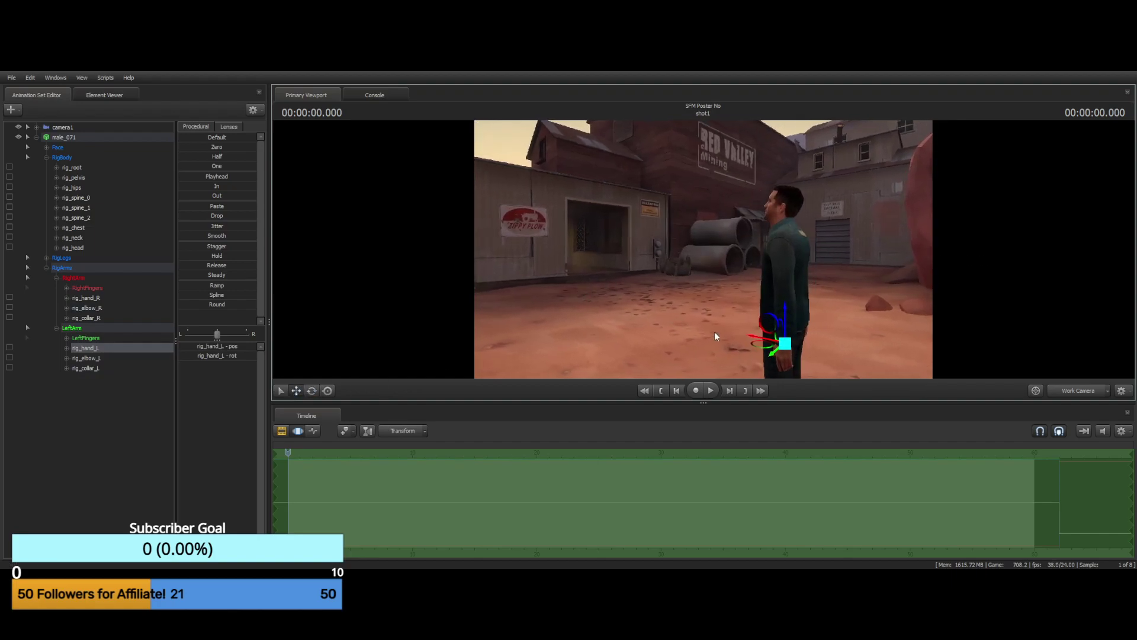
pyautogui.click(767, 326)
pyautogui.moveTo(765, 334); pyautogui.dragTo(690, 191)
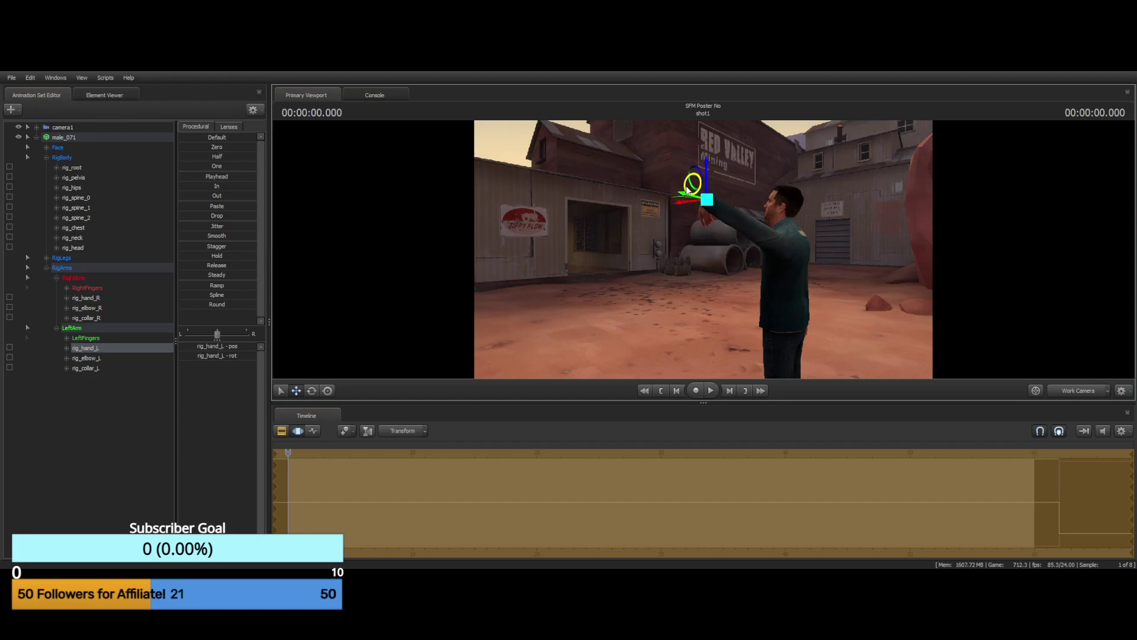
pyautogui.moveTo(644, 270); pyautogui.dragTo(703, 254)
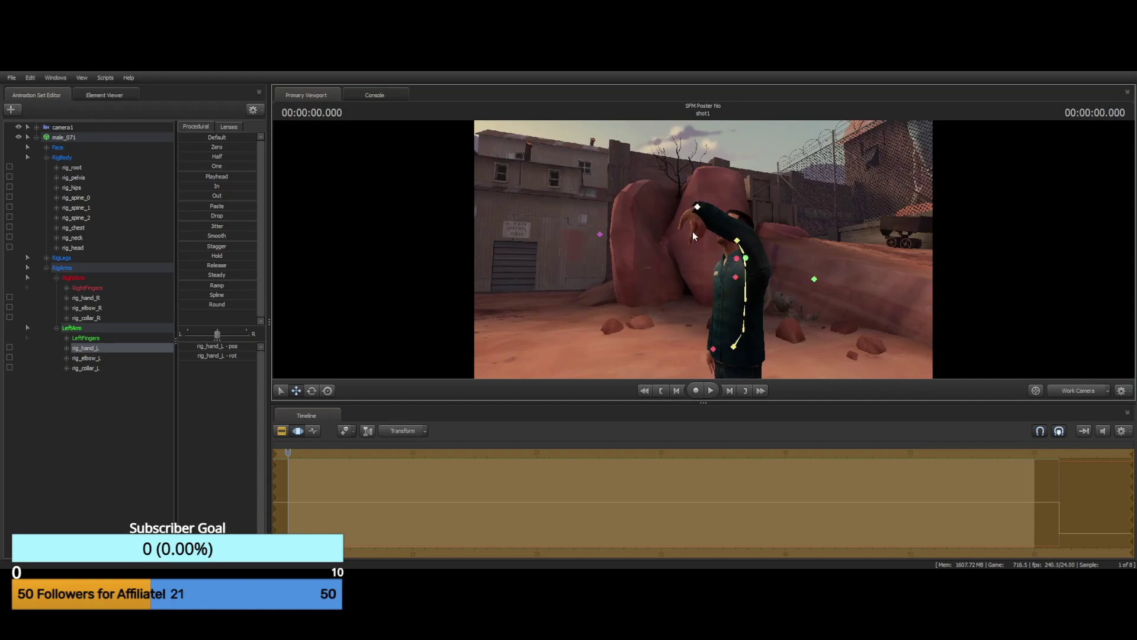
# Rotate the raised rig_hand_L control so the hand extends in line with the forearm, undoing the first attempt
pyautogui.keyDown('ctrl'); pyautogui.click(697, 210); pyautogui.keyUp('ctrl')
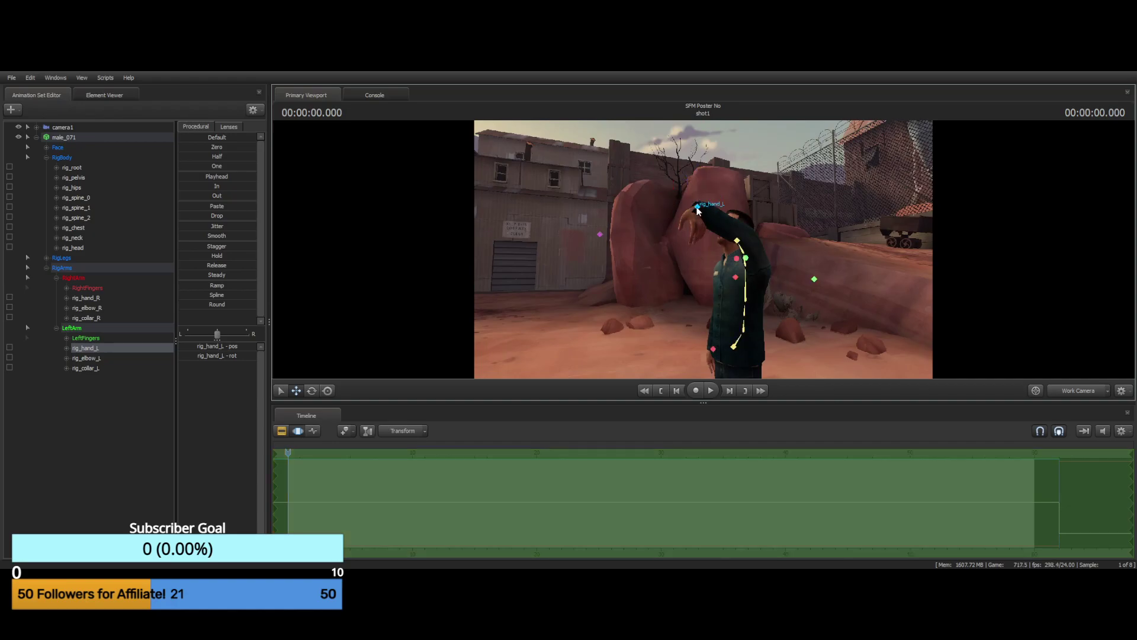
pyautogui.click(312, 390)
pyautogui.moveTo(696, 173); pyautogui.dragTo(740, 202)
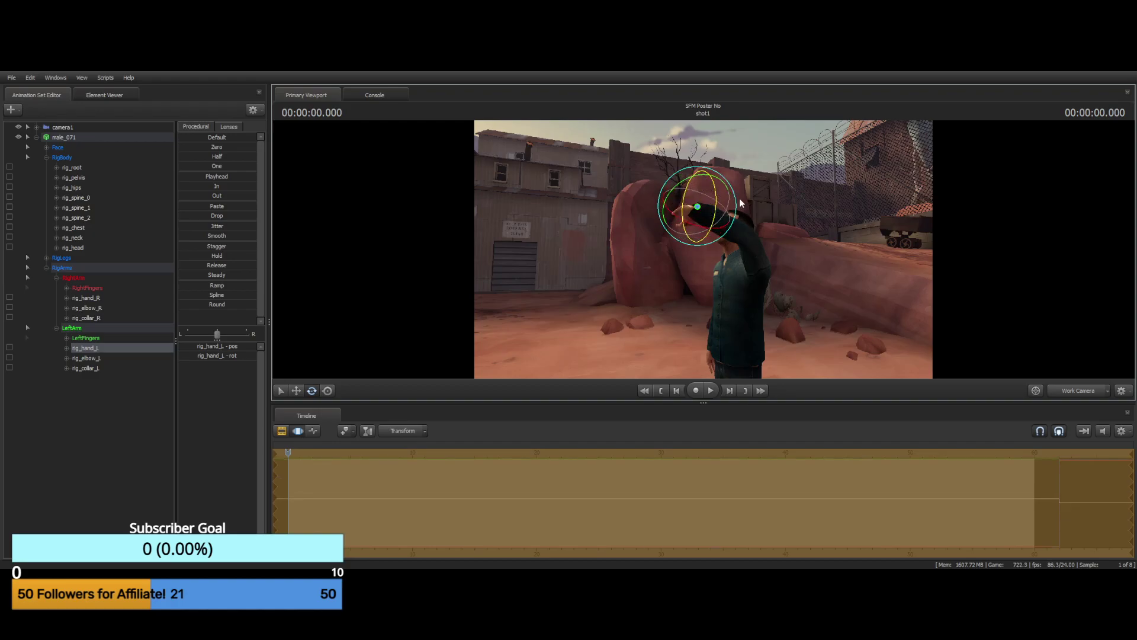
pyautogui.hotkey('ctrl', 'z')
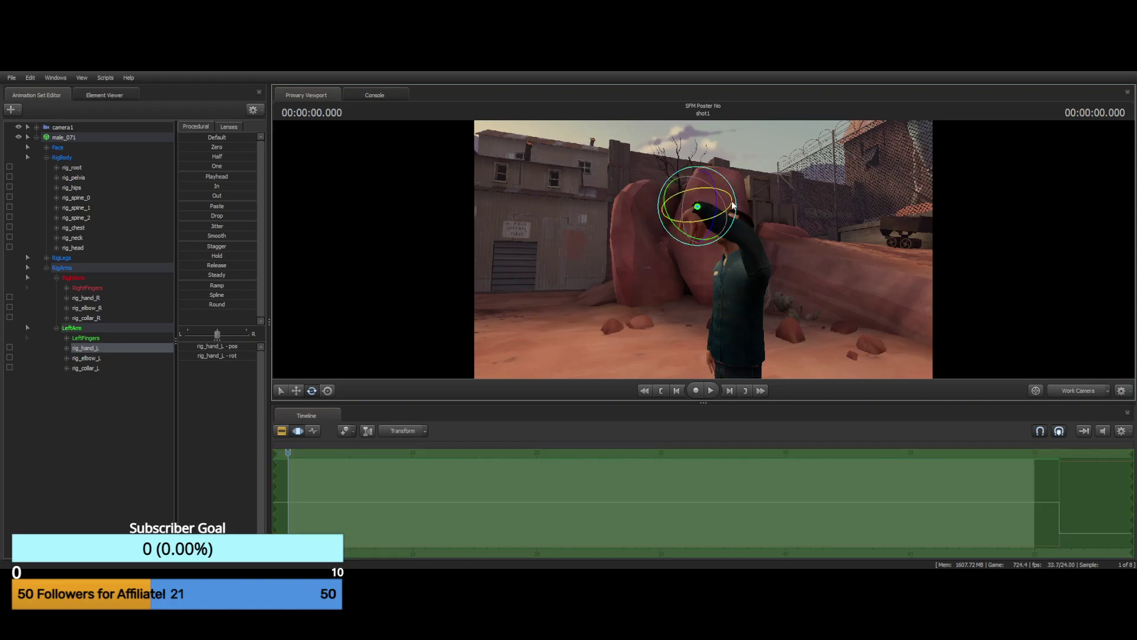
pyautogui.press('d')
pyautogui.moveTo(826, 188); pyautogui.dragTo(681, 257)
pyautogui.moveTo(550, 250); pyautogui.dragTo(490, 152)
pyautogui.press('d')
pyautogui.moveTo(762, 219); pyautogui.dragTo(703, 251)
pyautogui.press('ctrl')
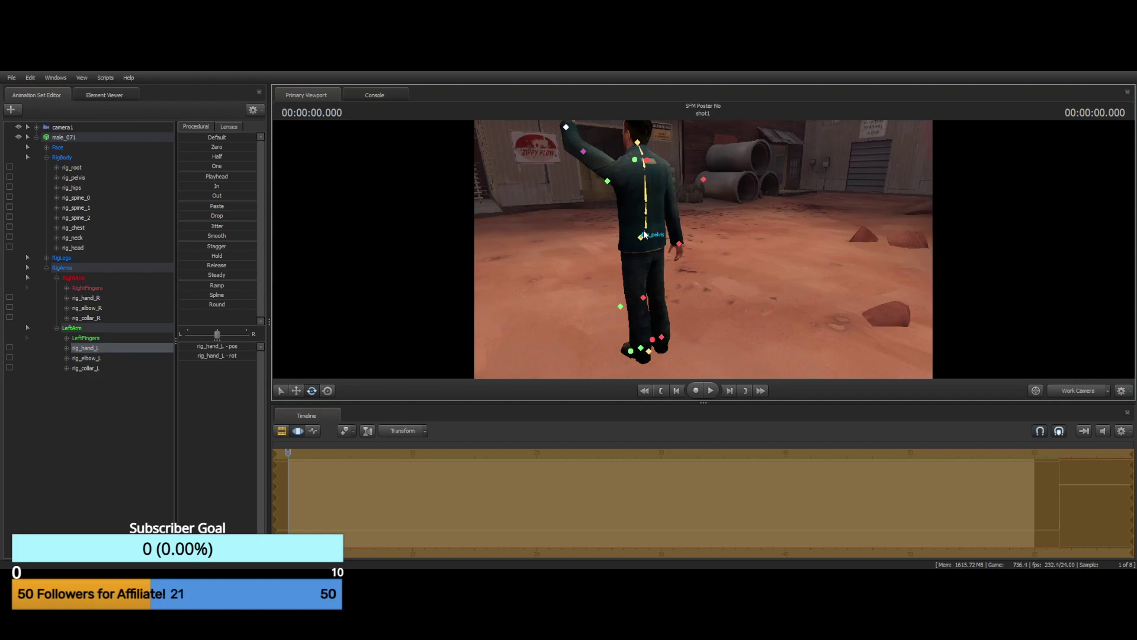
# Move male_071's rig_pelvis control to shift the hips, and check the pose from the front
pyautogui.click(645, 234)
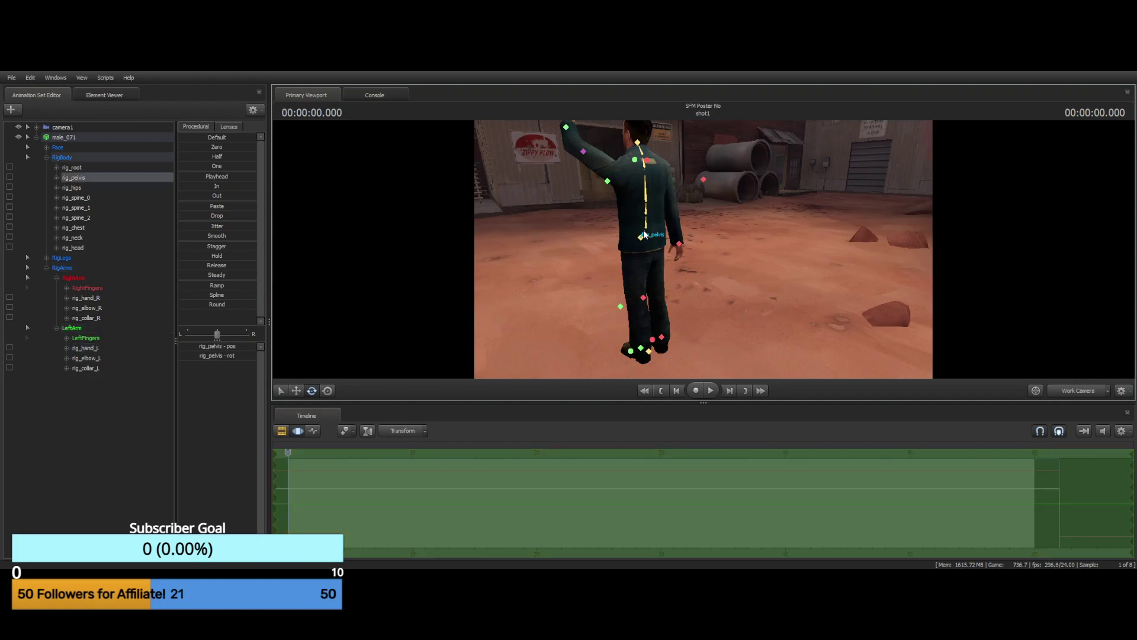
pyautogui.click(296, 391)
pyautogui.moveTo(639, 222); pyautogui.dragTo(587, 166)
pyautogui.moveTo(703, 250); pyautogui.dragTo(858, 298)
pyautogui.press('a')
pyautogui.press('w')
pyautogui.press('s')
pyautogui.moveTo(628, 255); pyautogui.dragTo(705, 254)
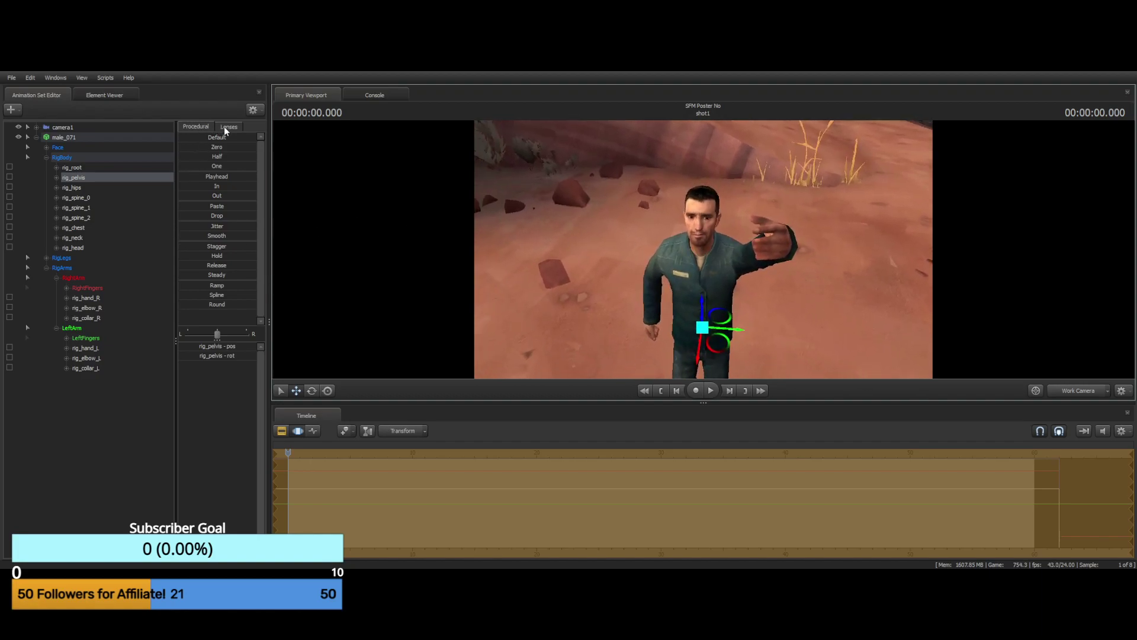
# Show male_071's Face controls and try adjusting the jaw_clencher slider
pyautogui.click(58, 148)
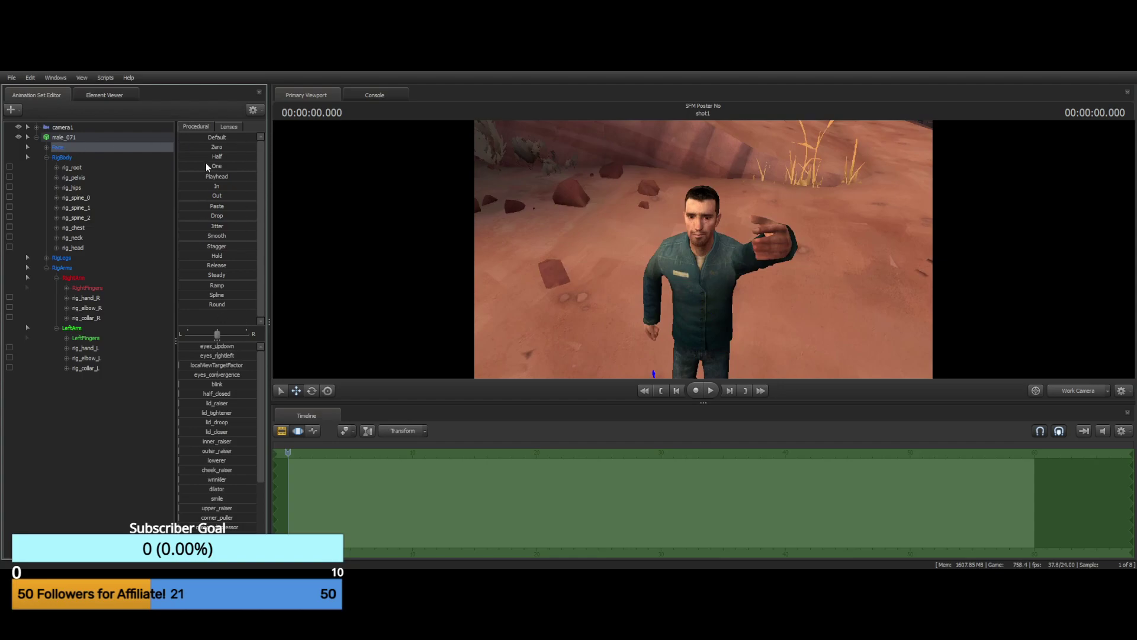
pyautogui.click(228, 127)
pyautogui.click(197, 127)
pyautogui.scroll(-3, 217, 518)
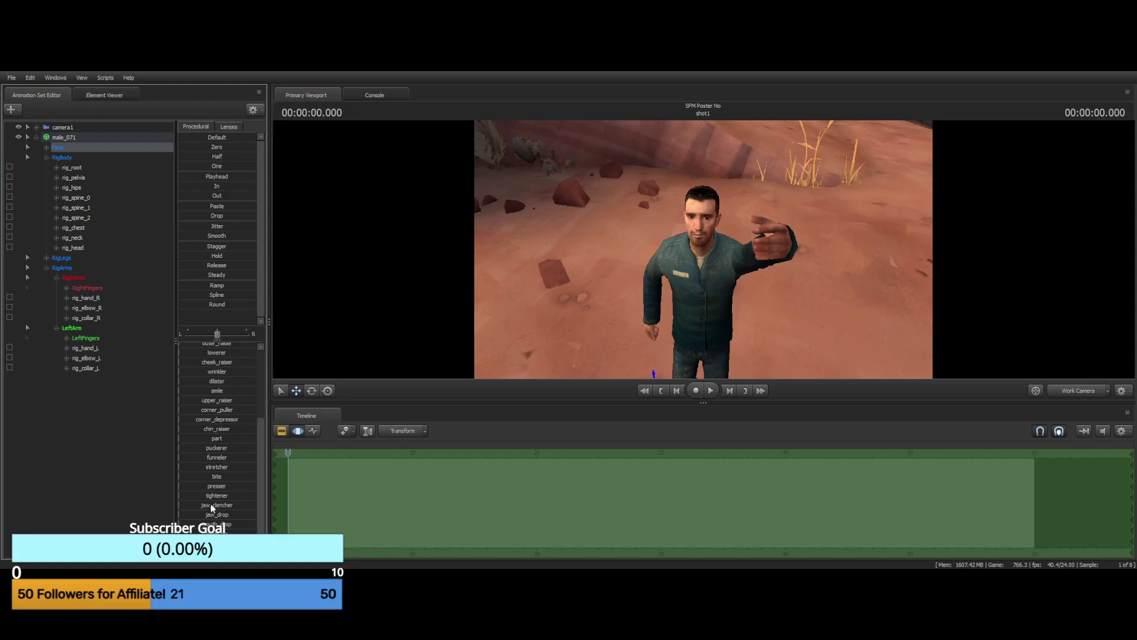
pyautogui.moveTo(211, 505); pyautogui.dragTo(178, 505)
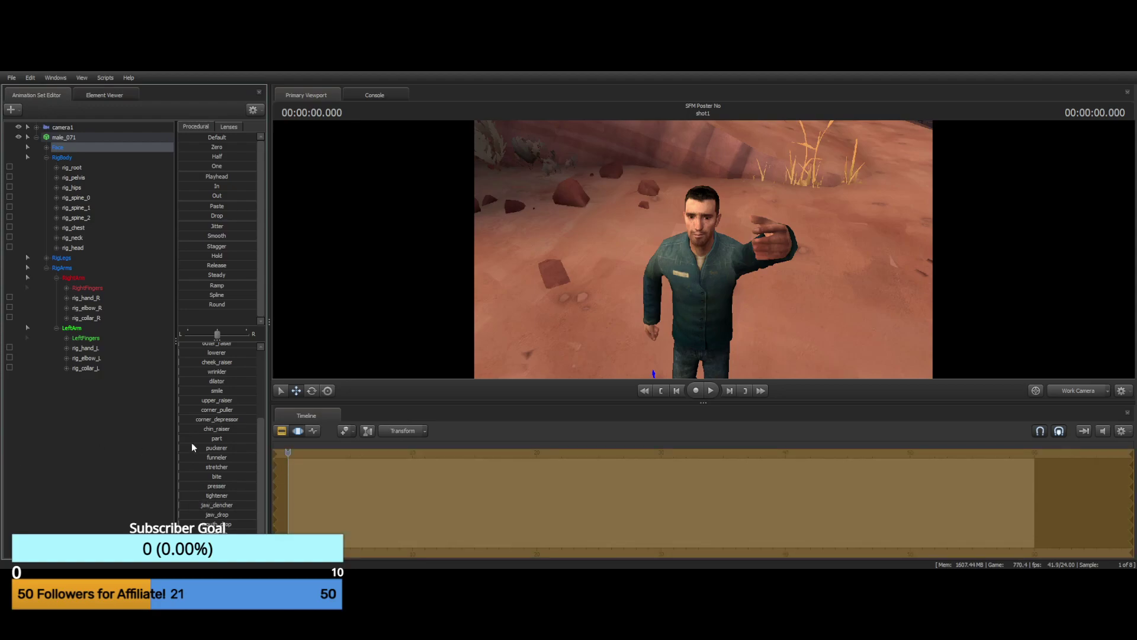
pyautogui.click(302, 448)
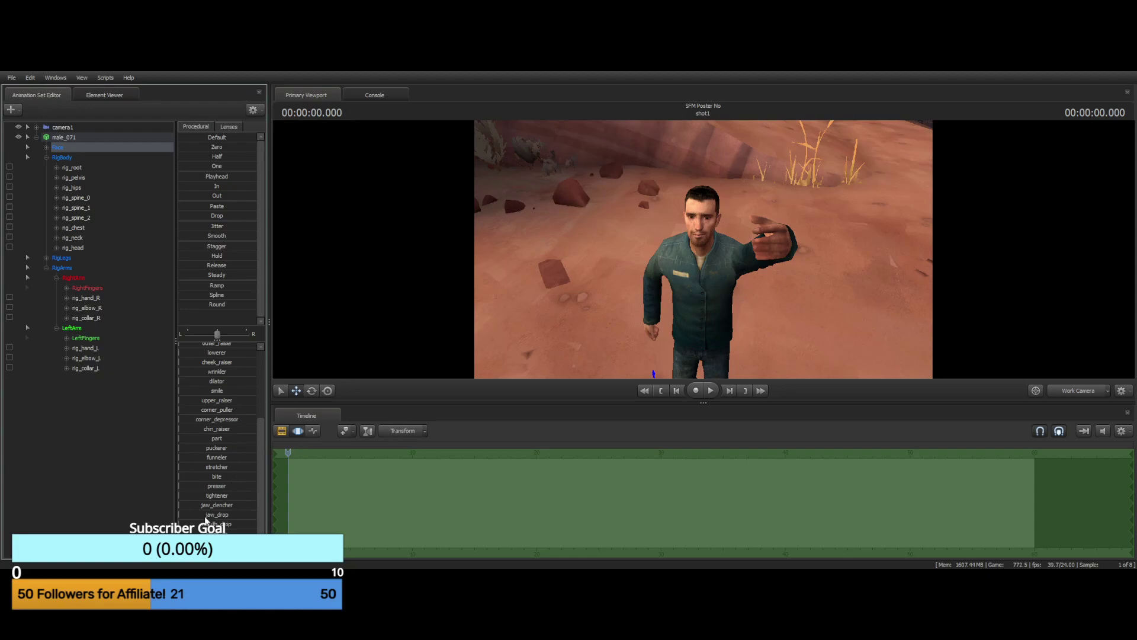
# Try the jaw_drop facial slider and the slider below it on male_071, undoing each change
pyautogui.moveTo(207, 516); pyautogui.dragTo(218, 515)
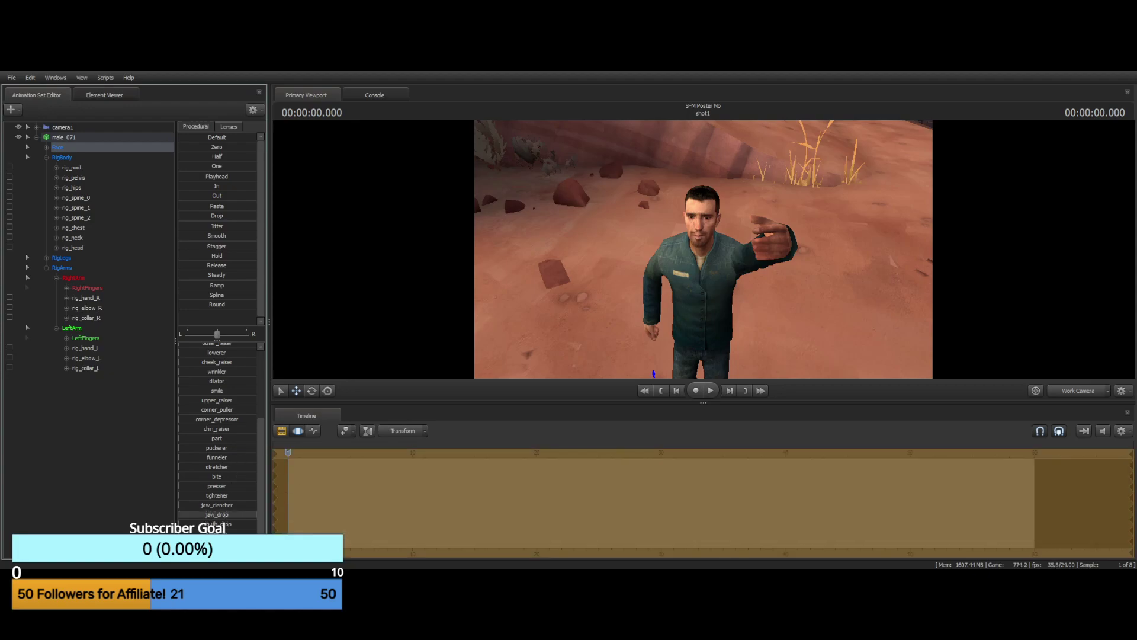
pyautogui.hotkey('ctrl', 'z')
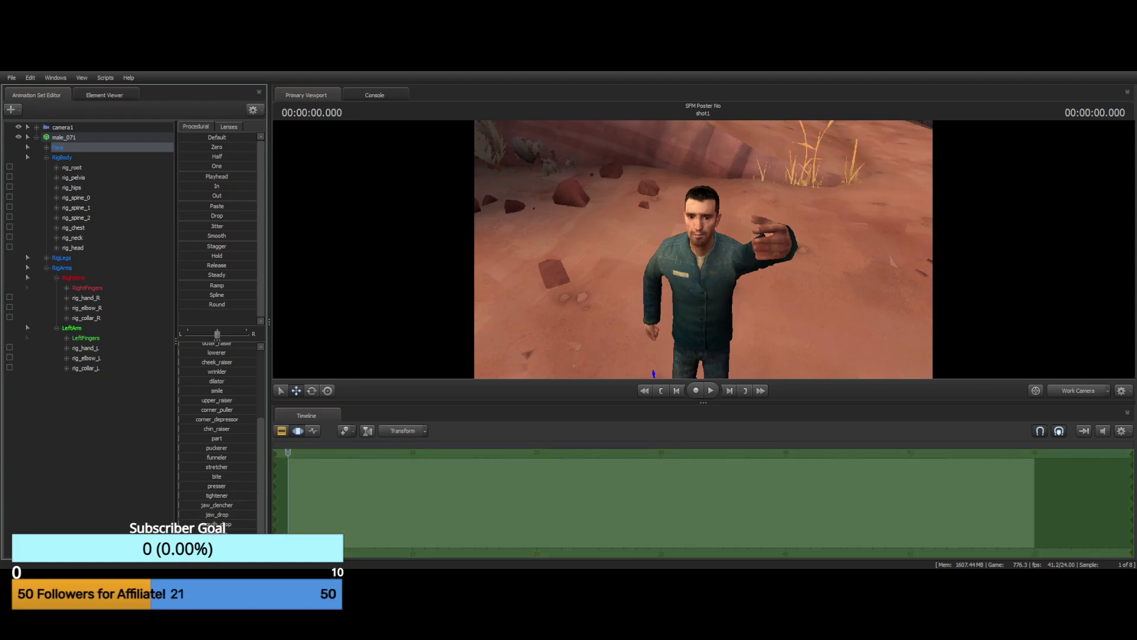
pyautogui.moveTo(217, 533); pyautogui.dragTo(234, 533)
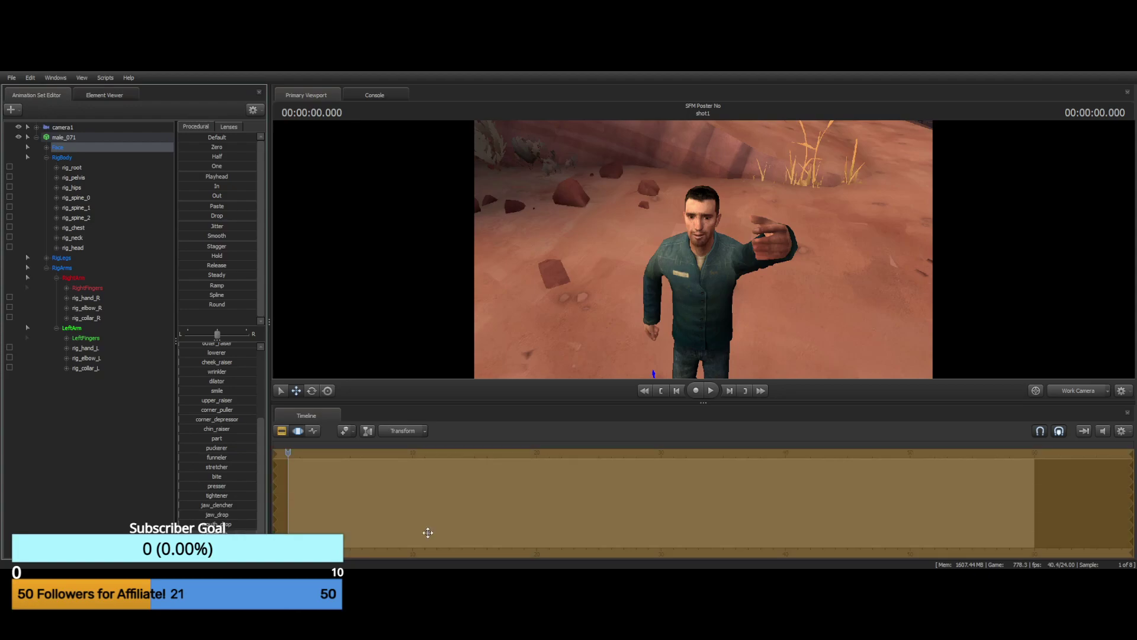
pyautogui.hotkey('ctrl', 'z')
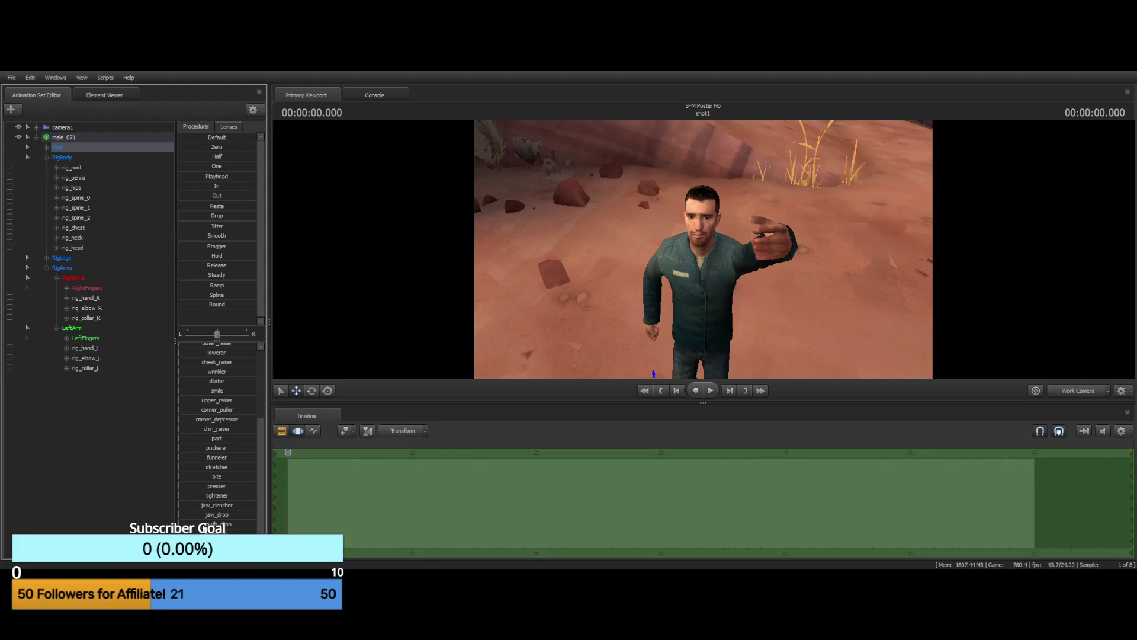
pyautogui.click(186, 527)
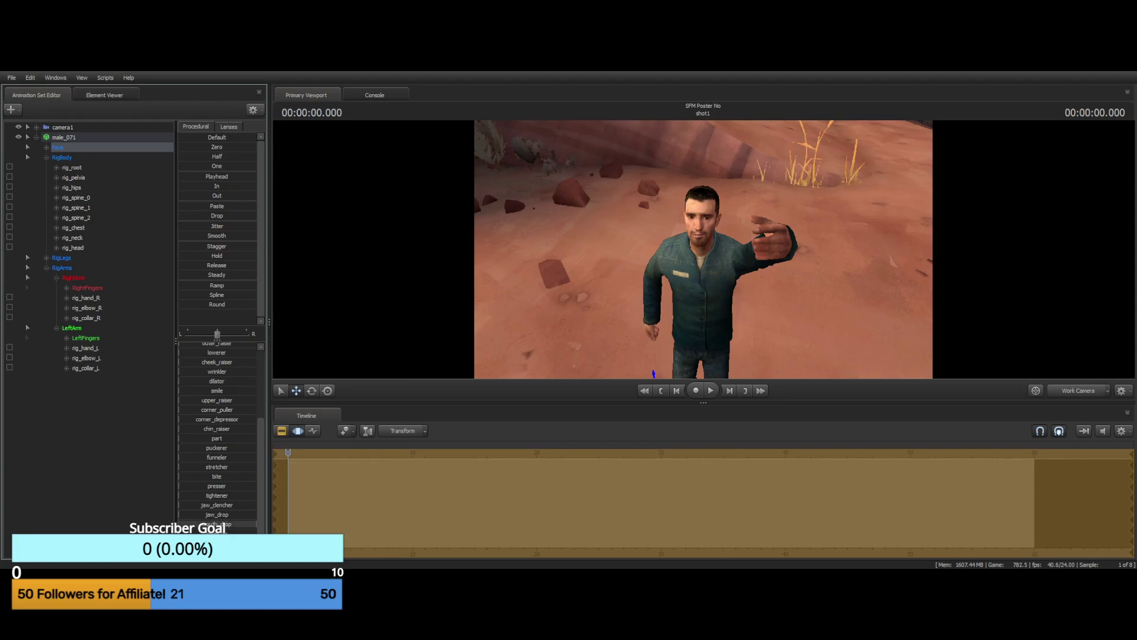
pyautogui.hotkey('ctrl', 'z')
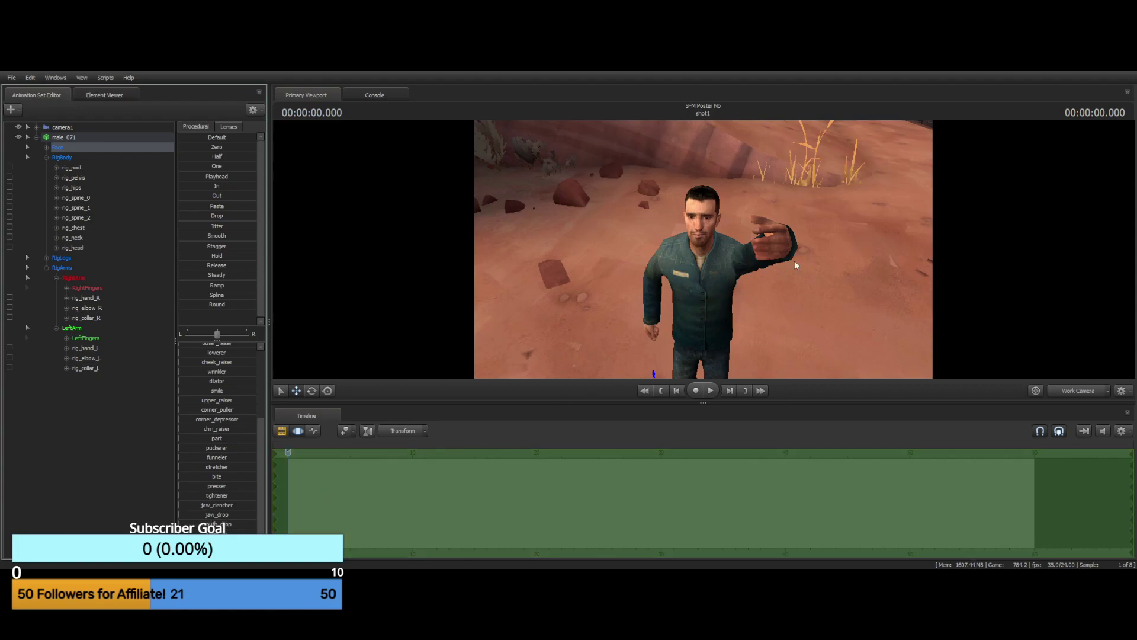
# Collapse male_071's RigBody group and select the whole right arm control group, including its fingers
pyautogui.moveTo(871, 225); pyautogui.dragTo(675, 143)
pyautogui.press('s')
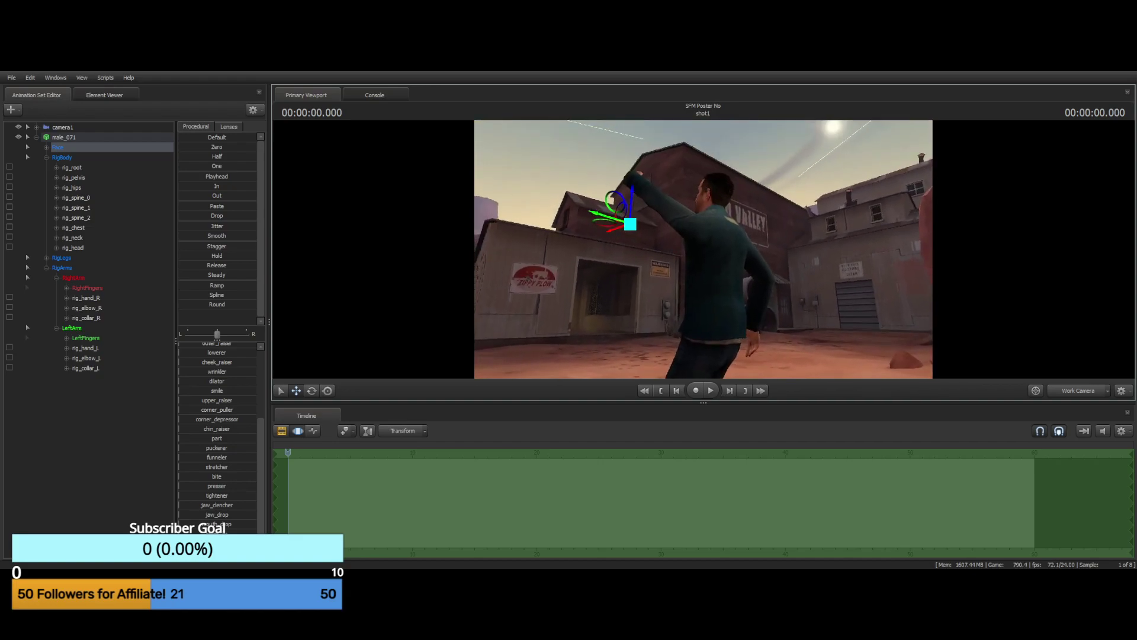
pyautogui.moveTo(711, 237)
pyautogui.mouseDown(button='right')
pyautogui.moveTo(702, 279)
pyautogui.moveTo(704, 254)
pyautogui.mouseUp(button='right')
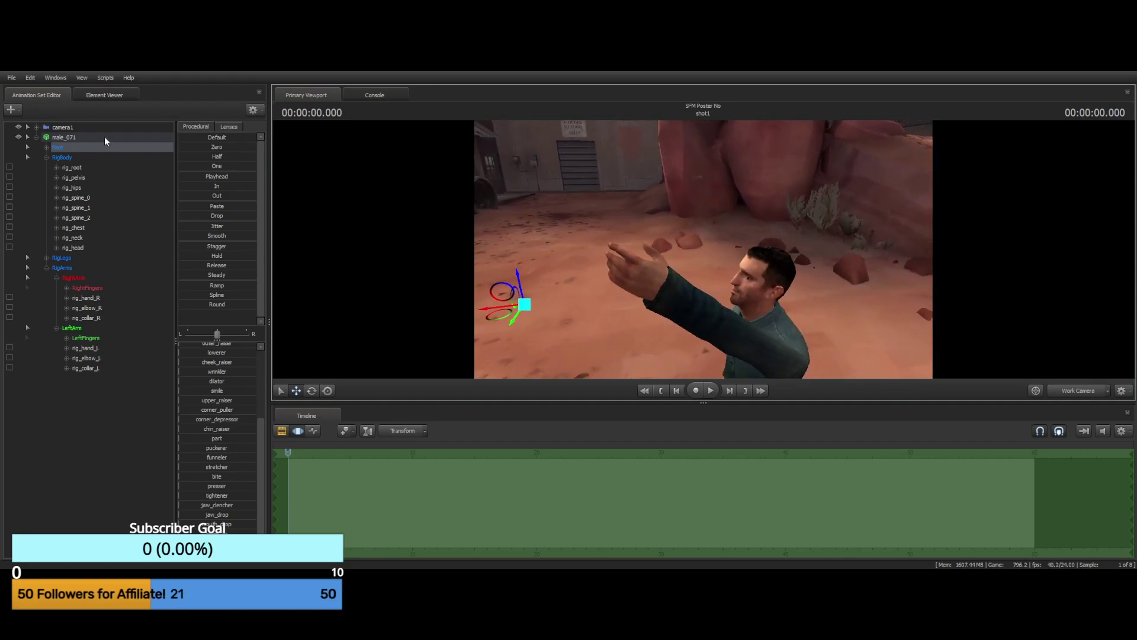
pyautogui.click(48, 157)
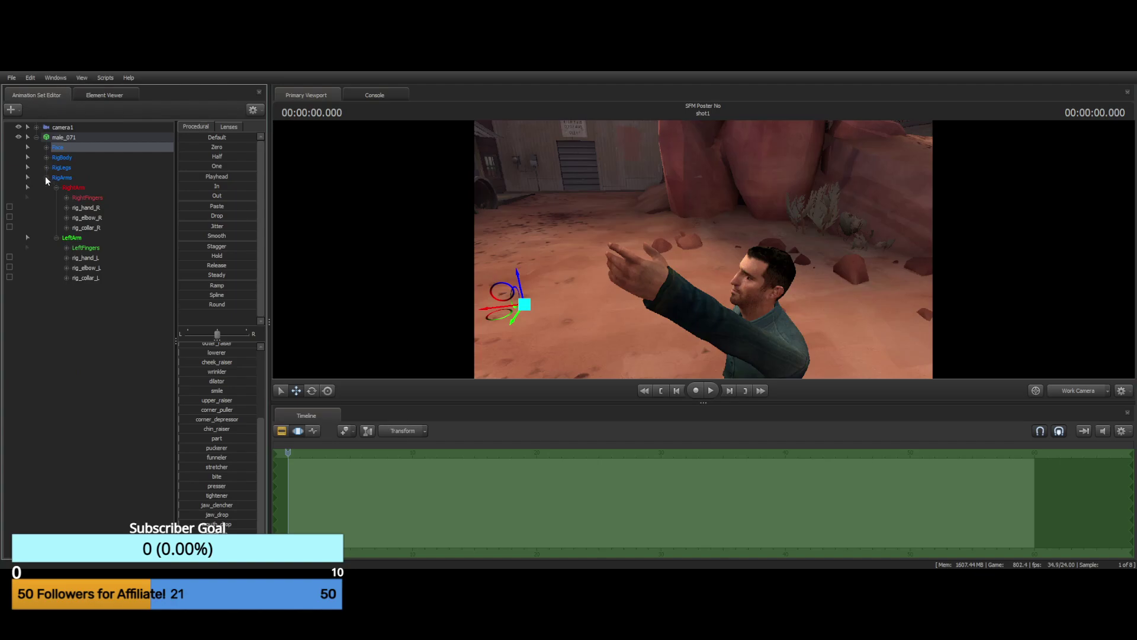
pyautogui.click(76, 190)
pyautogui.moveTo(872, 242); pyautogui.dragTo(873, 242)
pyautogui.press('s')
pyautogui.press('w')
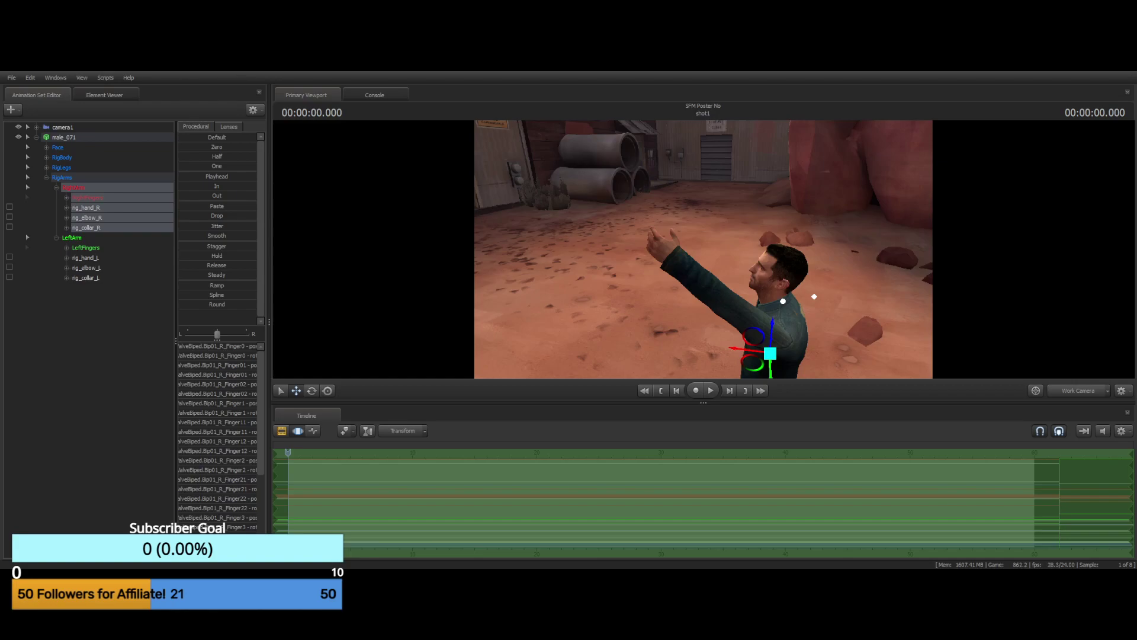
# Try moving male_071's RightFingers group along one axis
pyautogui.click(52, 321)
pyautogui.click(89, 197)
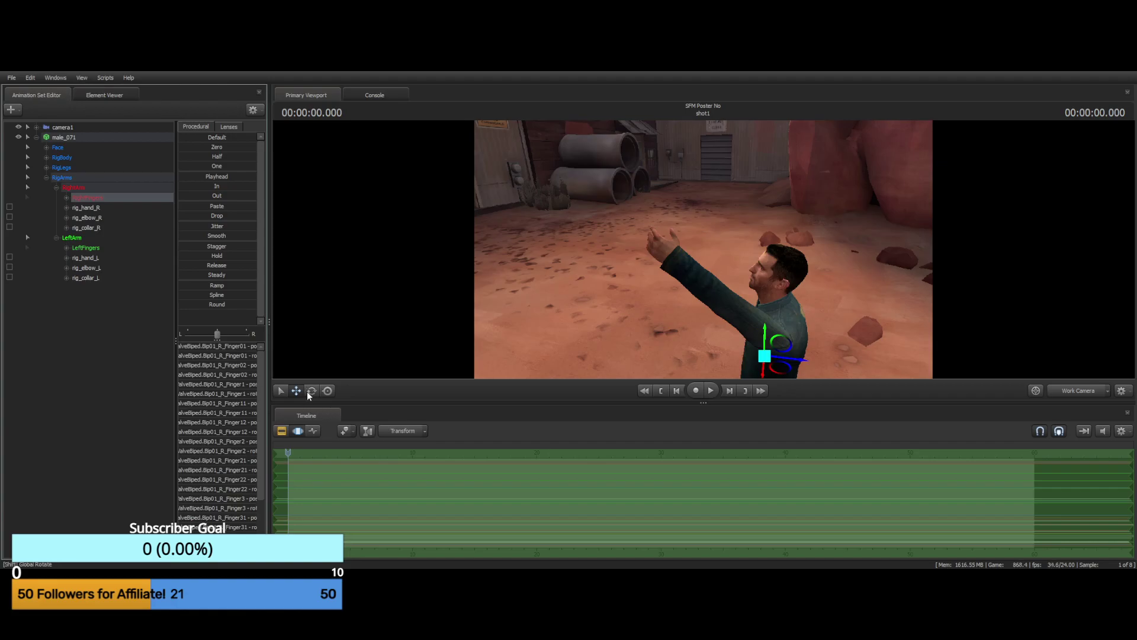
pyautogui.moveTo(638, 250); pyautogui.dragTo(702, 249)
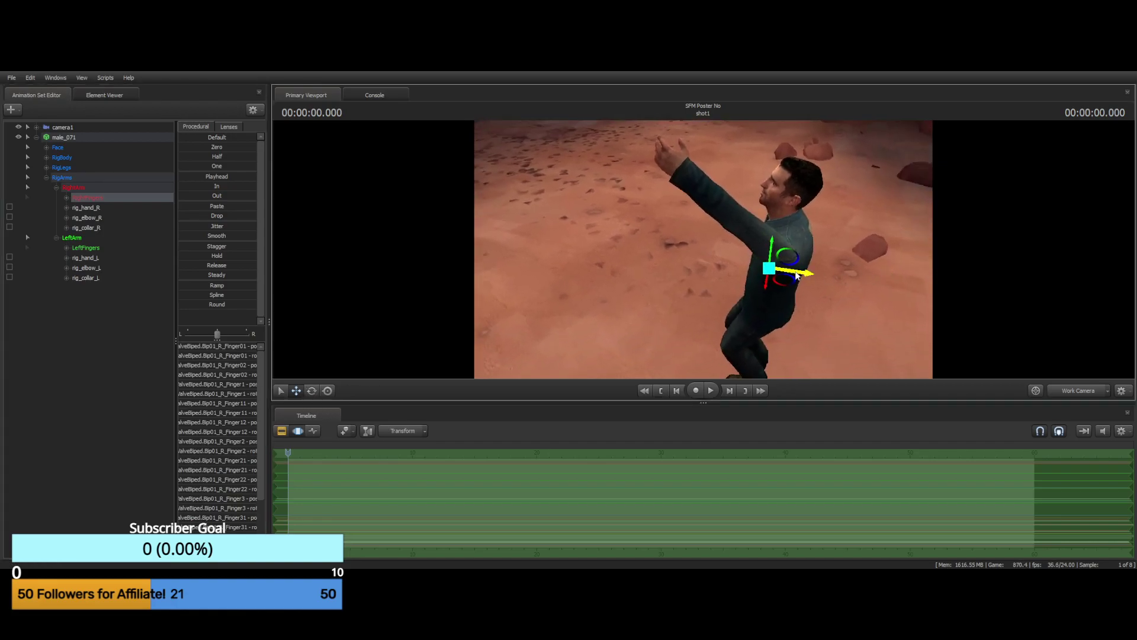
pyautogui.moveTo(774, 271); pyautogui.dragTo(823, 289)
# Select male_071's LeftFingers group, try moving it freely, and undo the move
pyautogui.click(83, 248)
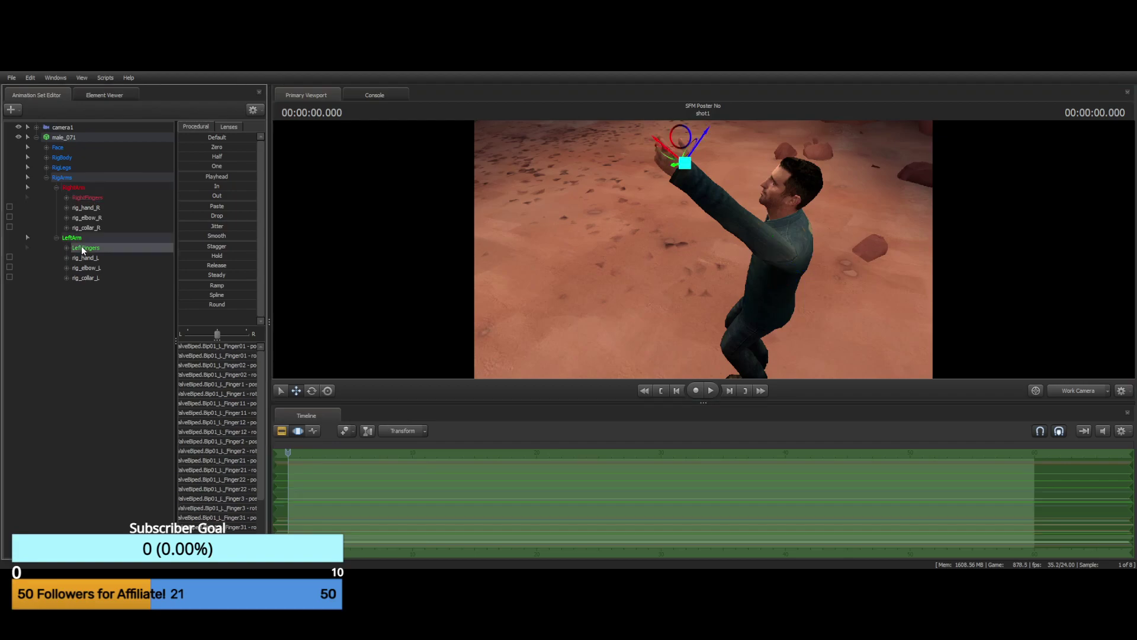
pyautogui.moveTo(738, 185)
pyautogui.mouseDown()
pyautogui.moveTo(735, 135)
pyautogui.moveTo(714, 127)
pyautogui.moveTo(737, 180)
pyautogui.mouseUp()
pyautogui.press('w')
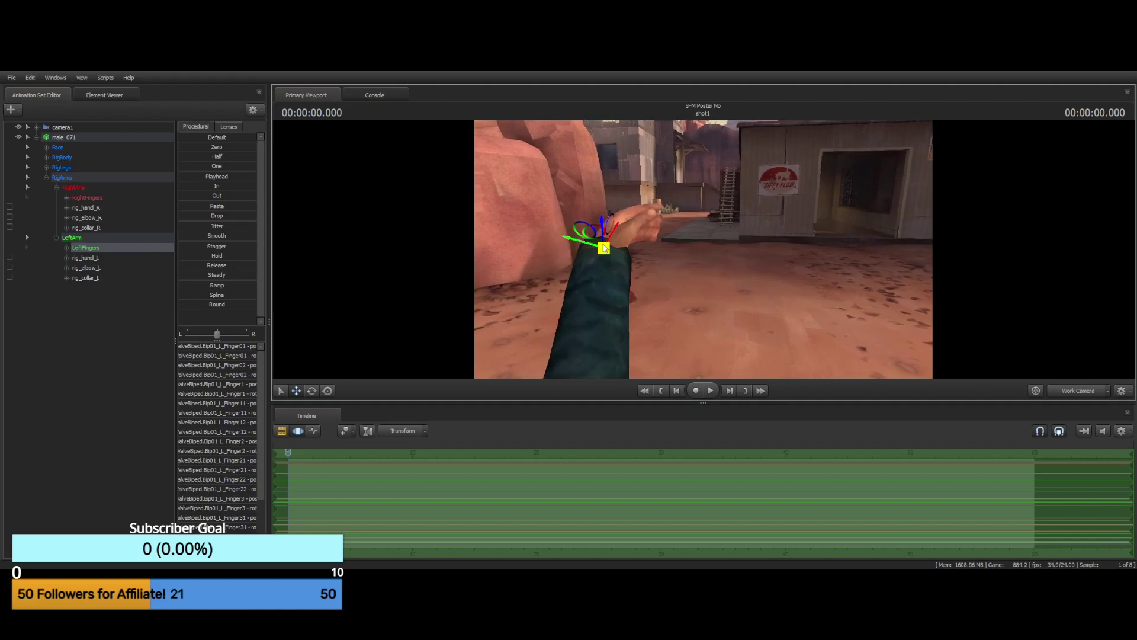
pyautogui.moveTo(604, 247); pyautogui.dragTo(542, 232)
pyautogui.hotkey('ctrl', 'z')
# Rotate male_071's LeftFingers group to tilt the raised hand's fingers, and adjust the rotation of rig_hand_L slightly
pyautogui.click(312, 391)
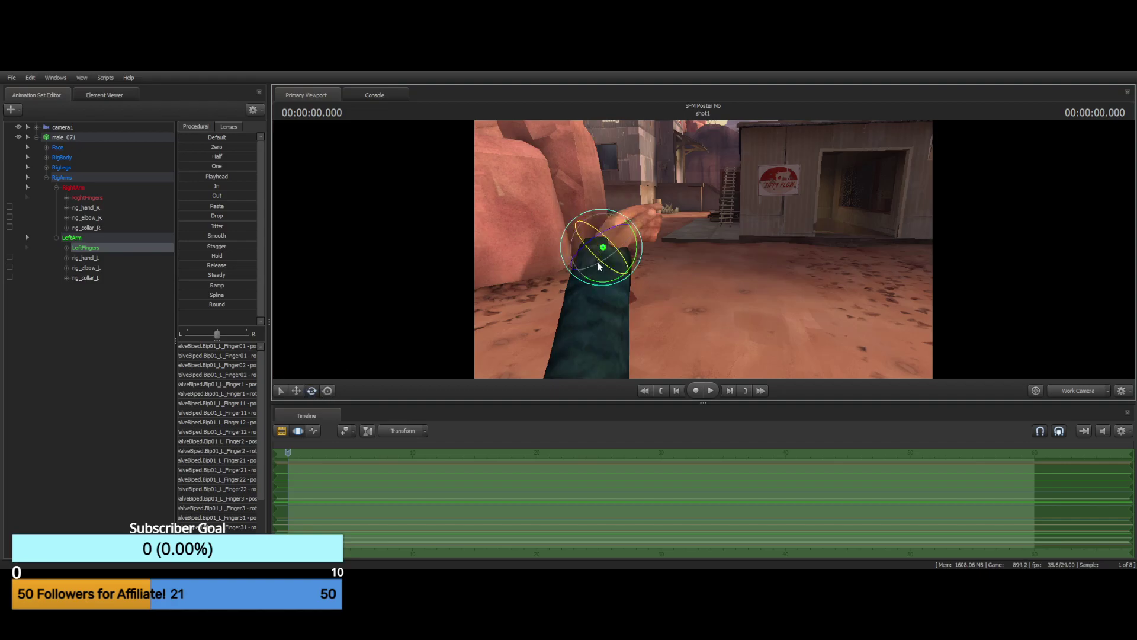
pyautogui.moveTo(608, 269)
pyautogui.mouseDown()
pyautogui.moveTo(650, 282)
pyautogui.moveTo(624, 282)
pyautogui.mouseUp()
pyautogui.moveTo(624, 237); pyautogui.dragTo(624, 234)
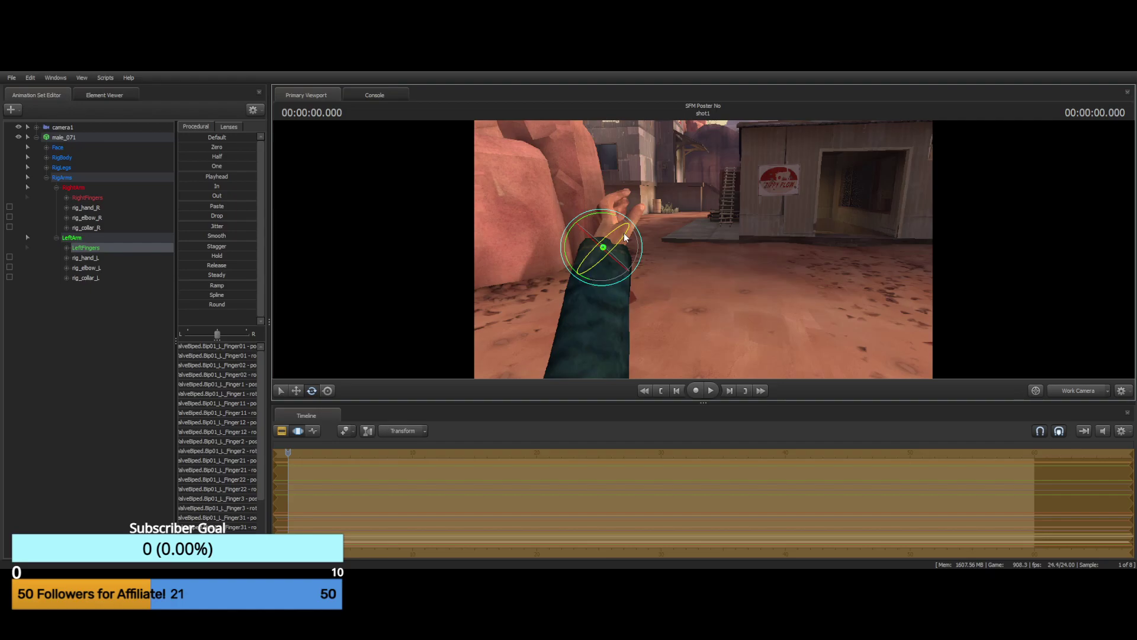
pyautogui.press('ctrl')
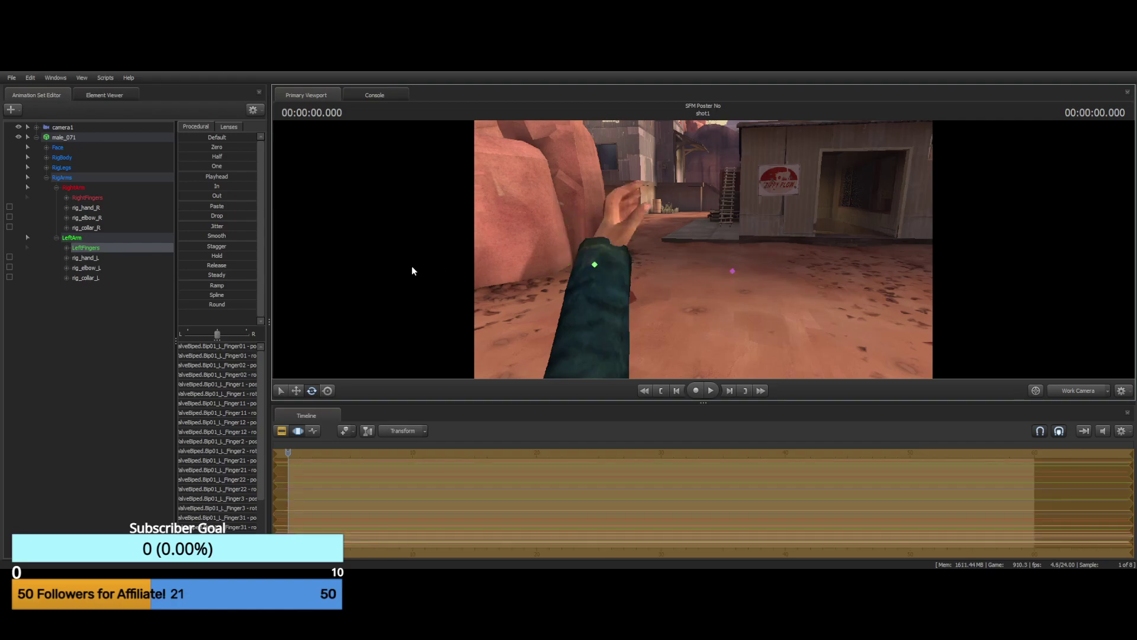
pyautogui.click(84, 258)
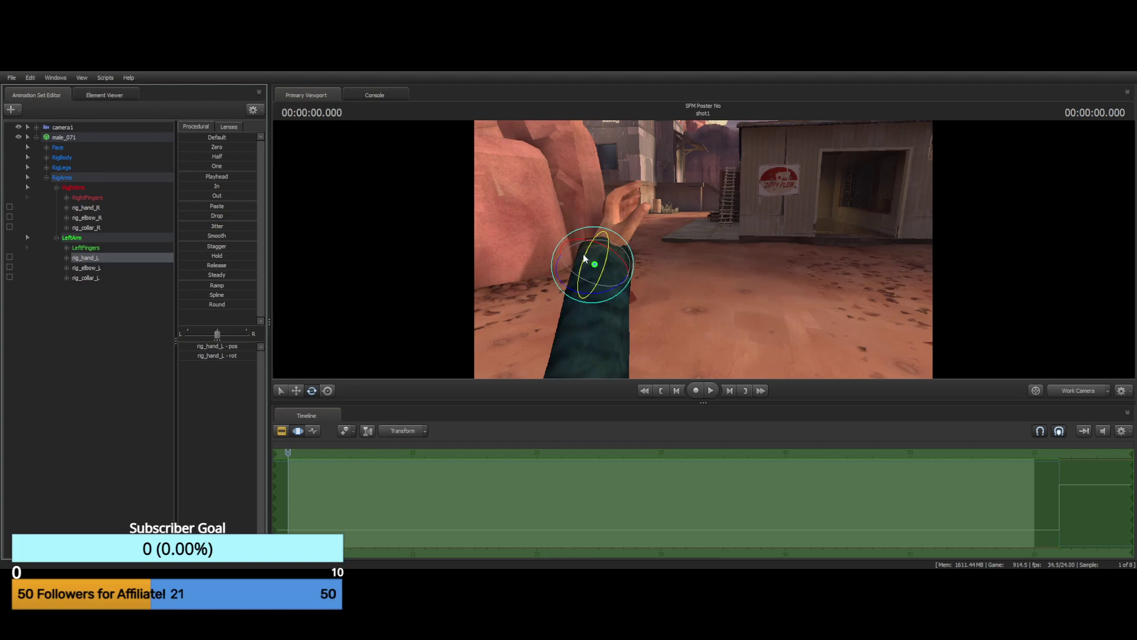
pyautogui.moveTo(583, 254); pyautogui.dragTo(587, 252)
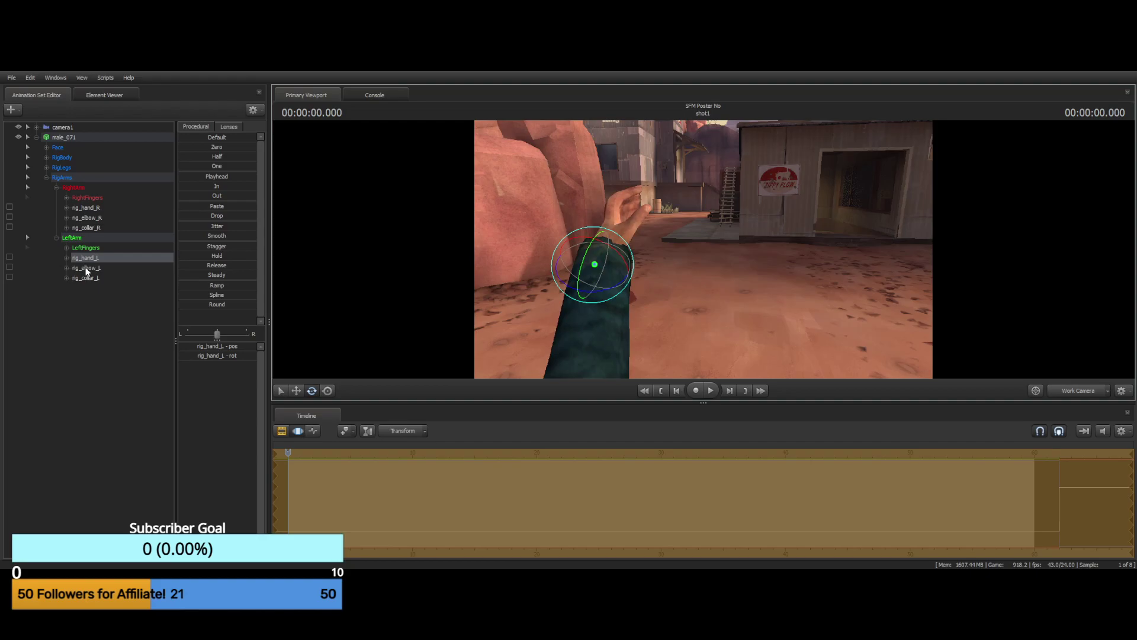
# Show the individual bones of the LeftFingers group and rotate the thumb bone ValveBiped.Bip01_L_Finger0 in toward the palm
pyautogui.click(85, 248)
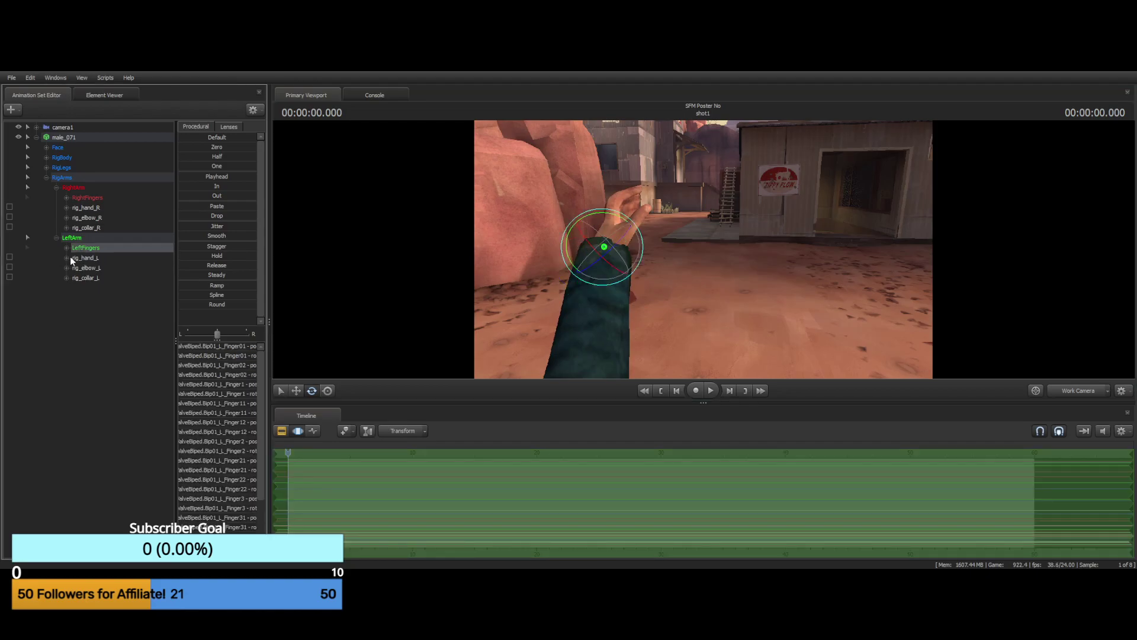
pyautogui.click(66, 248)
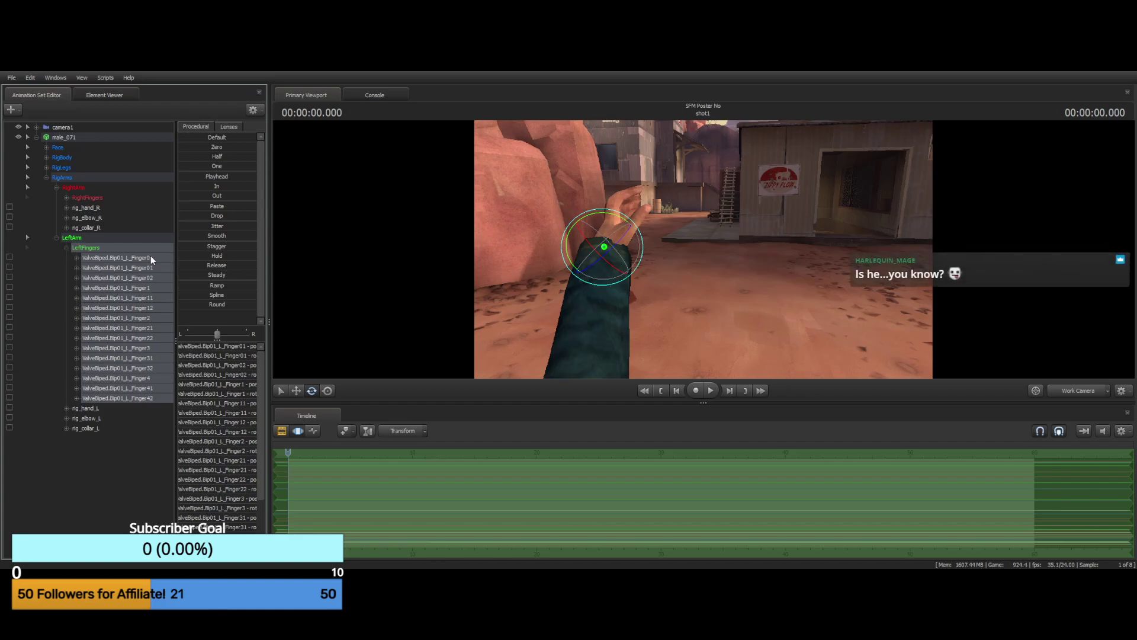
pyautogui.click(133, 259)
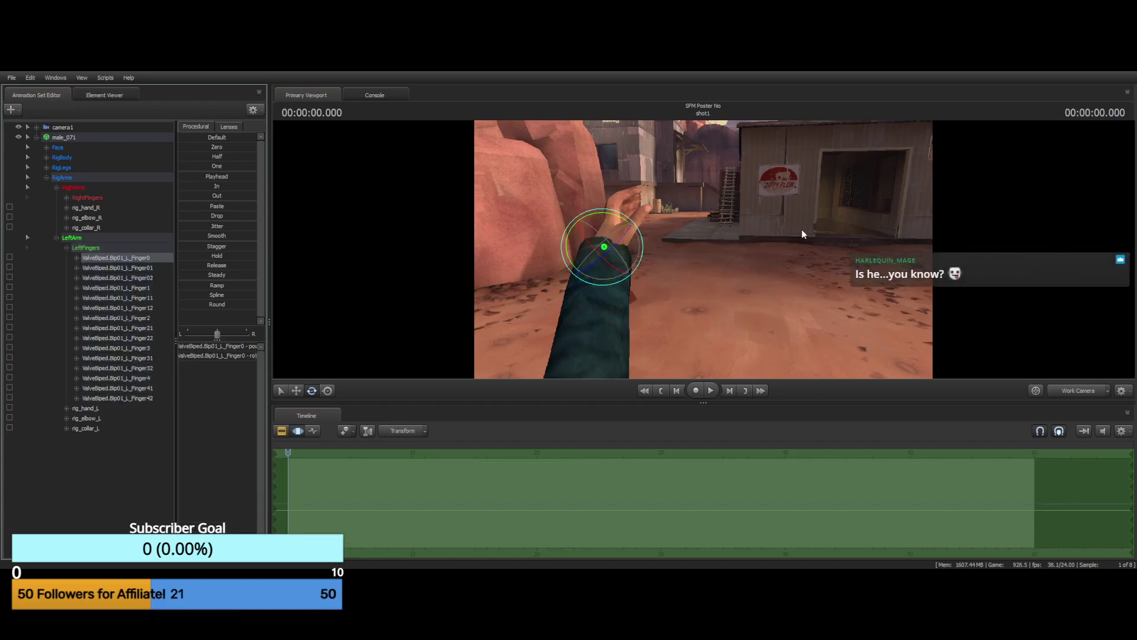
pyautogui.moveTo(802, 231); pyautogui.dragTo(584, 201)
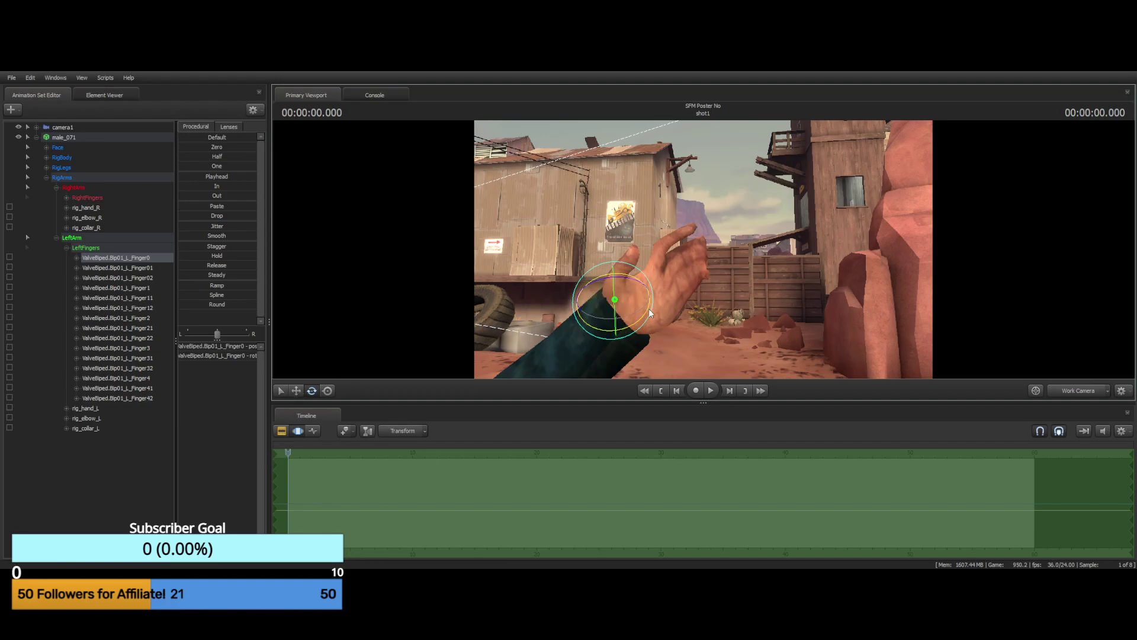
pyautogui.moveTo(594, 289)
pyautogui.mouseDown()
pyautogui.moveTo(669, 279)
pyautogui.moveTo(600, 271)
pyautogui.mouseUp()
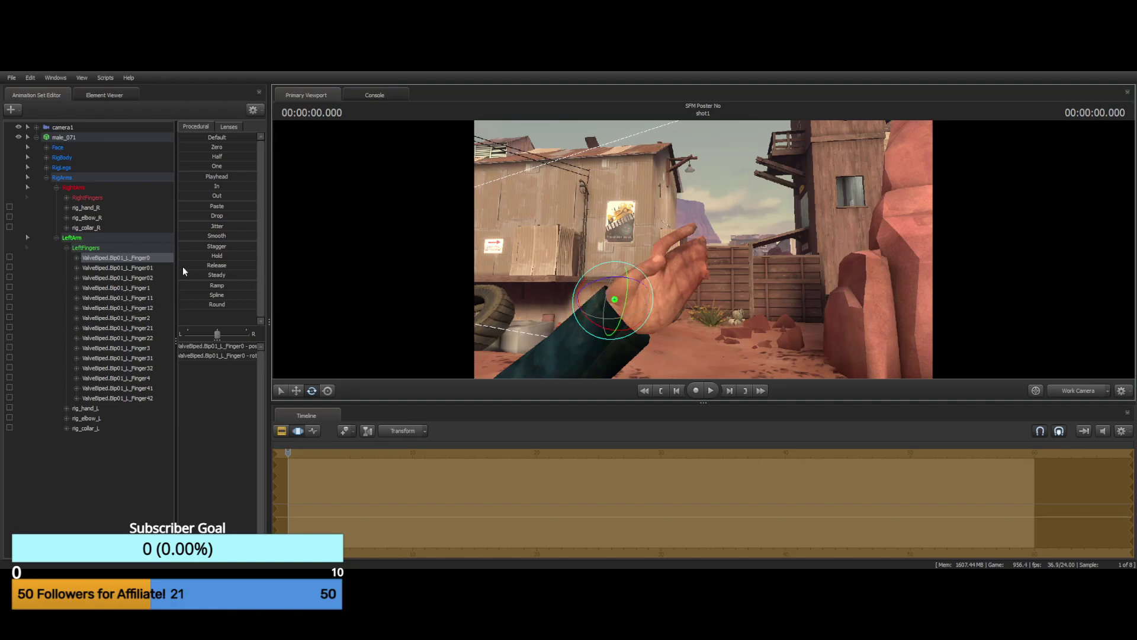
# Rotate the left index finger bone ValveBiped.Bip01_L_Finger1 so the finger stands apart from the others
pyautogui.click(114, 268)
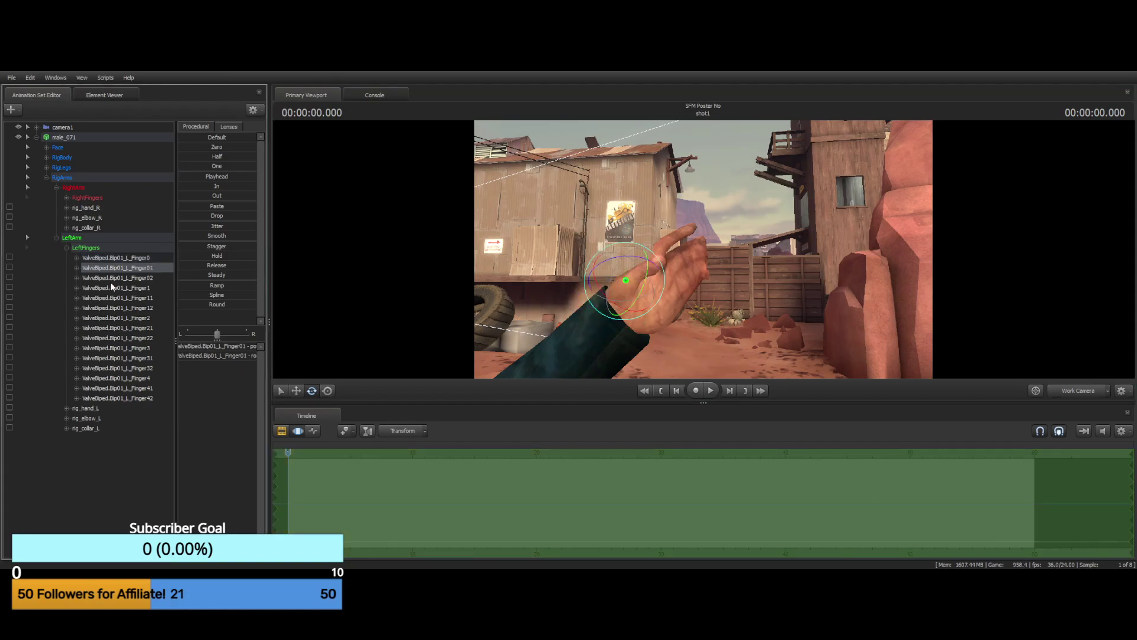
pyautogui.click(110, 278)
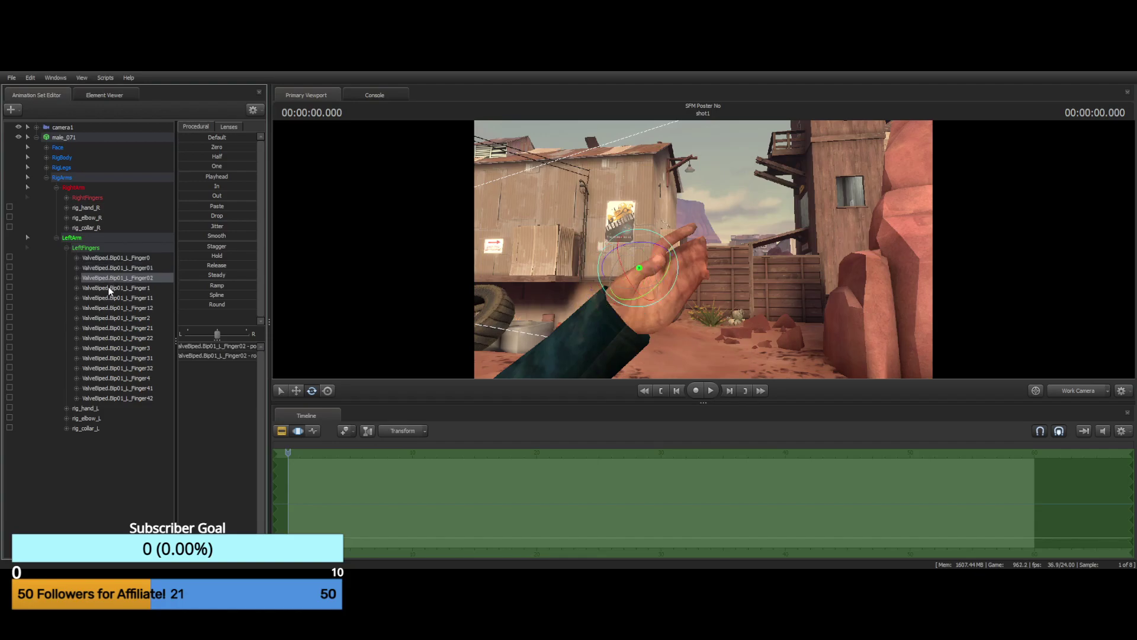
pyautogui.click(110, 289)
pyautogui.moveTo(654, 245); pyautogui.dragTo(687, 284)
pyautogui.moveTo(602, 241); pyautogui.dragTo(643, 355)
pyautogui.moveTo(616, 263); pyautogui.dragTo(622, 257)
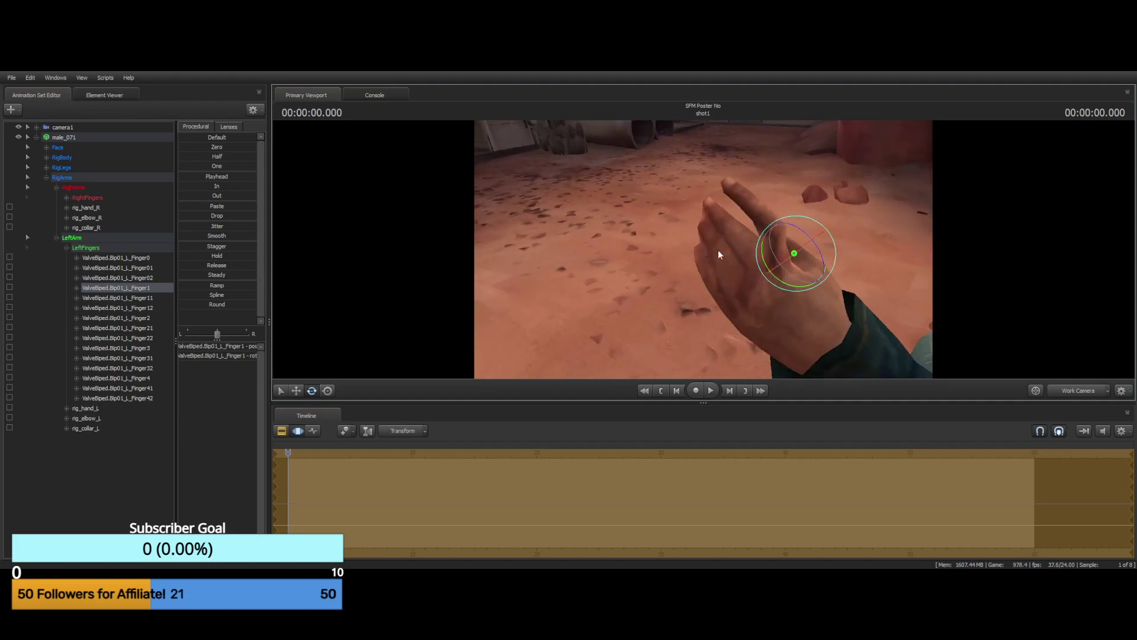
# Rotate ValveBiped.Bip01_L_Finger2 to curl the fingers beside the index finger, and check the pointing hand from the other side
pyautogui.click(140, 319)
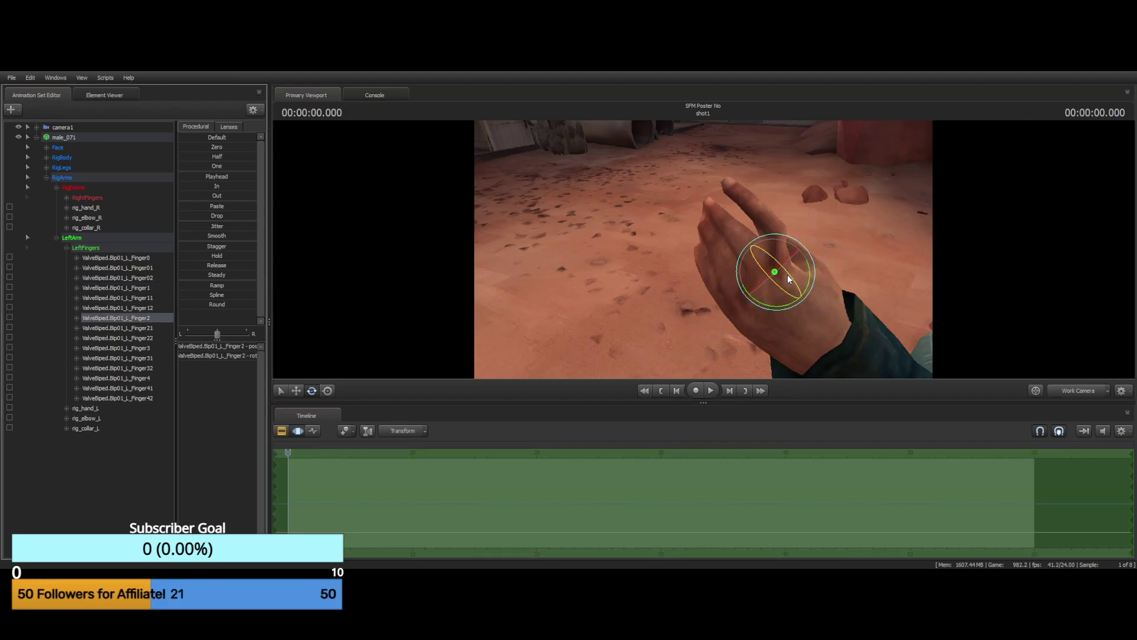
pyautogui.press('ctrl')
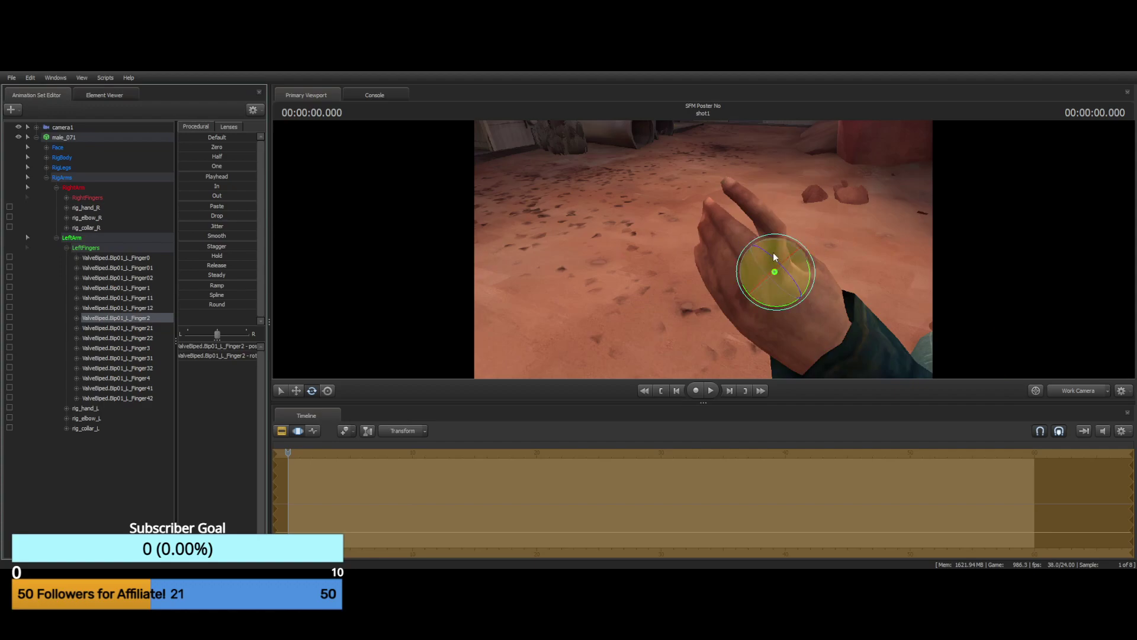
pyautogui.moveTo(769, 254)
pyautogui.mouseDown()
pyautogui.moveTo(786, 262)
pyautogui.moveTo(753, 252)
pyautogui.mouseUp()
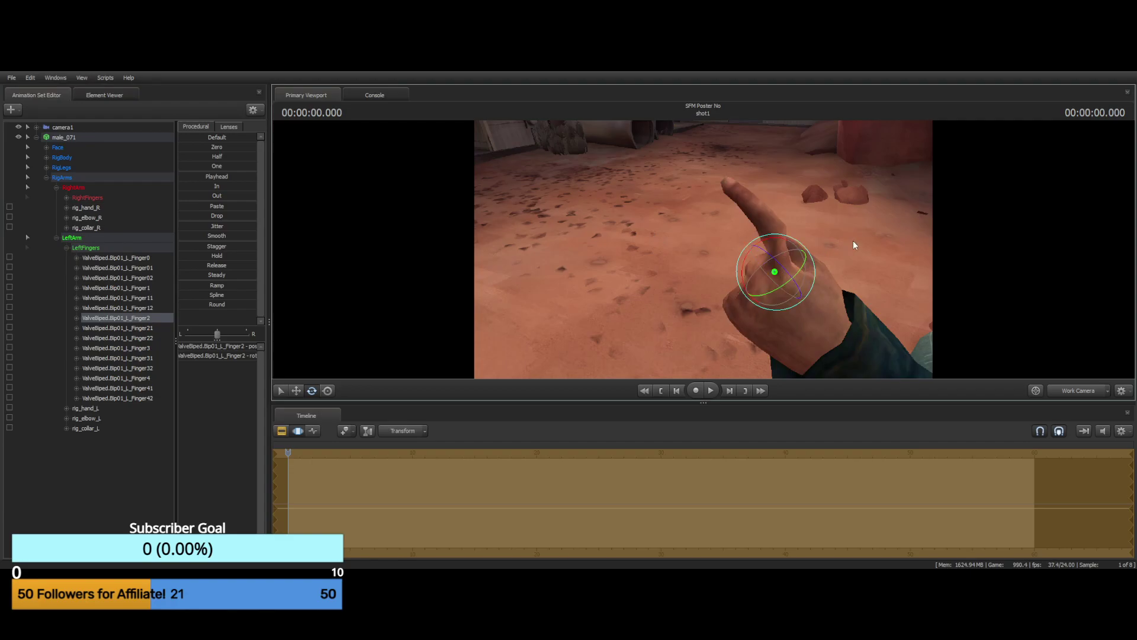
pyautogui.moveTo(853, 242); pyautogui.dragTo(550, 161)
pyautogui.press('s')
pyautogui.press('w')
pyautogui.press('s')
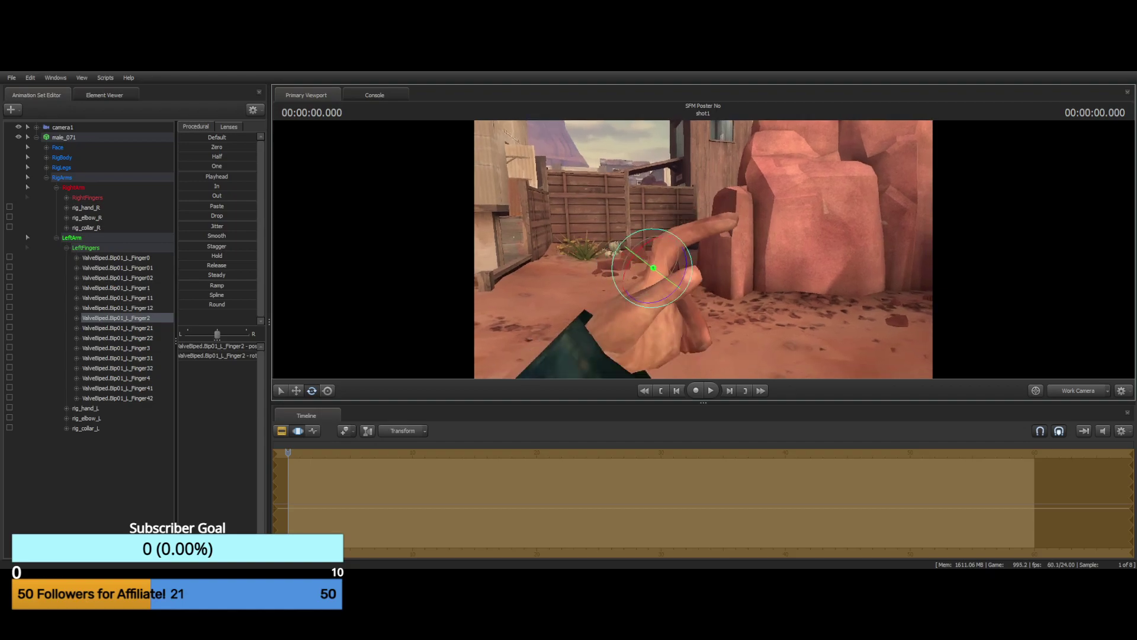
# Try rotating the left index finger's base bone, ValveBiped.Bip01_L_Finger1, again
pyautogui.click(714, 223)
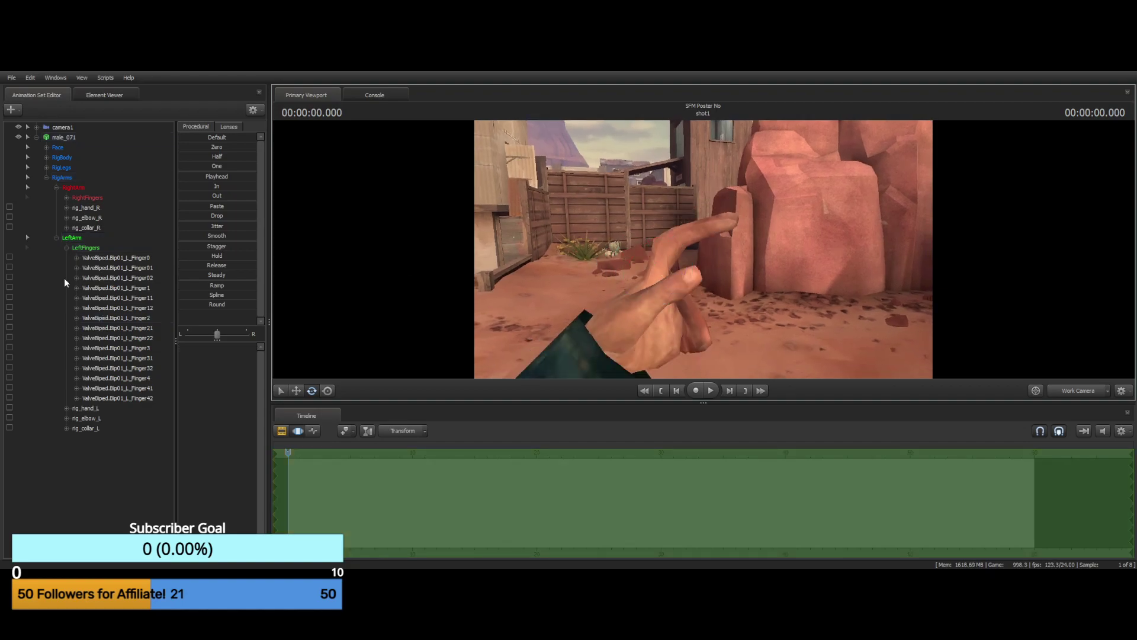
pyautogui.click(83, 246)
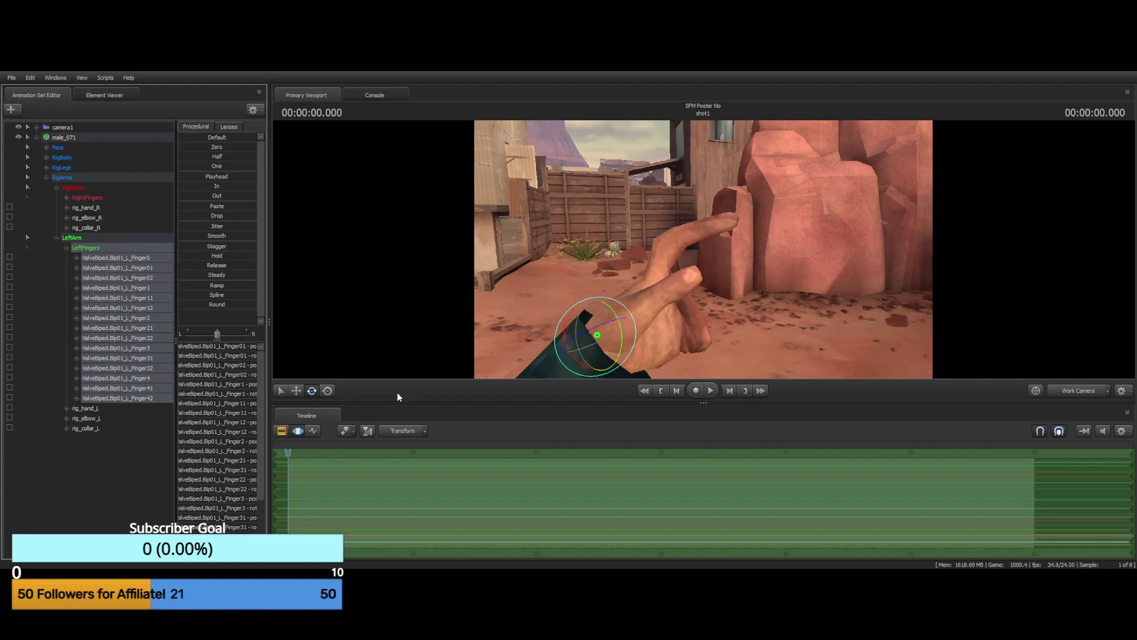
pyautogui.click(296, 390)
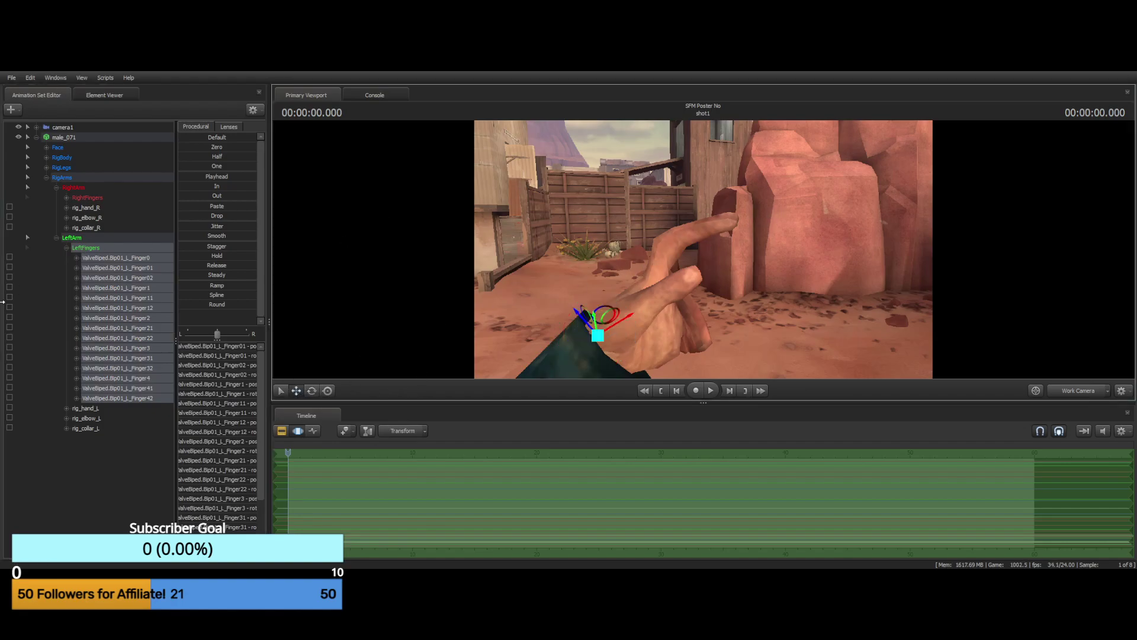
pyautogui.click(124, 281)
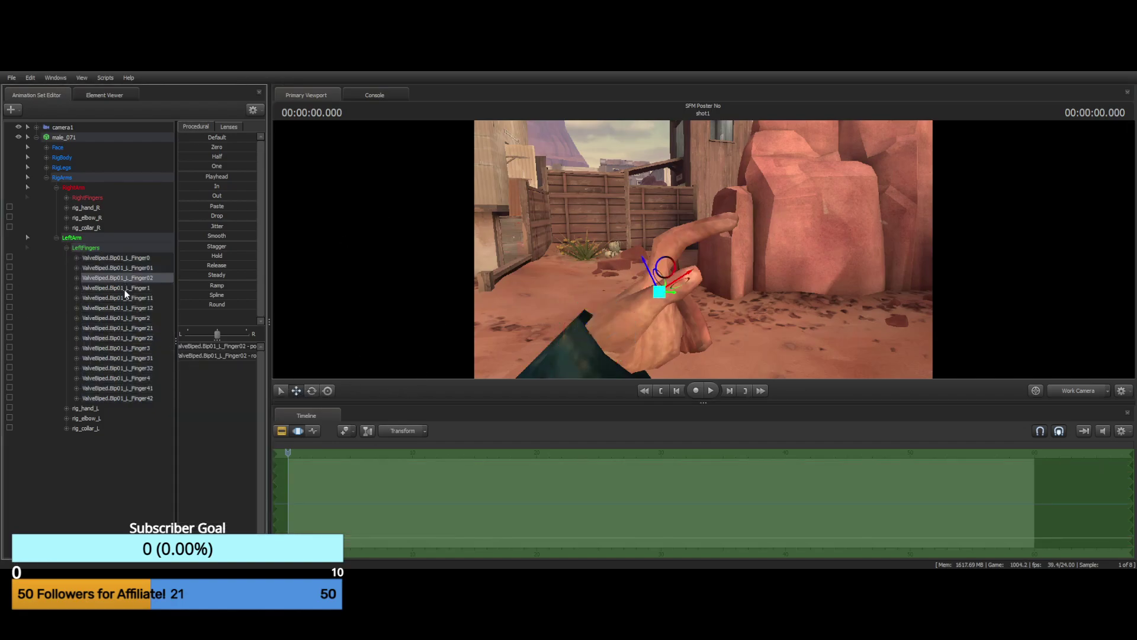
pyautogui.click(125, 288)
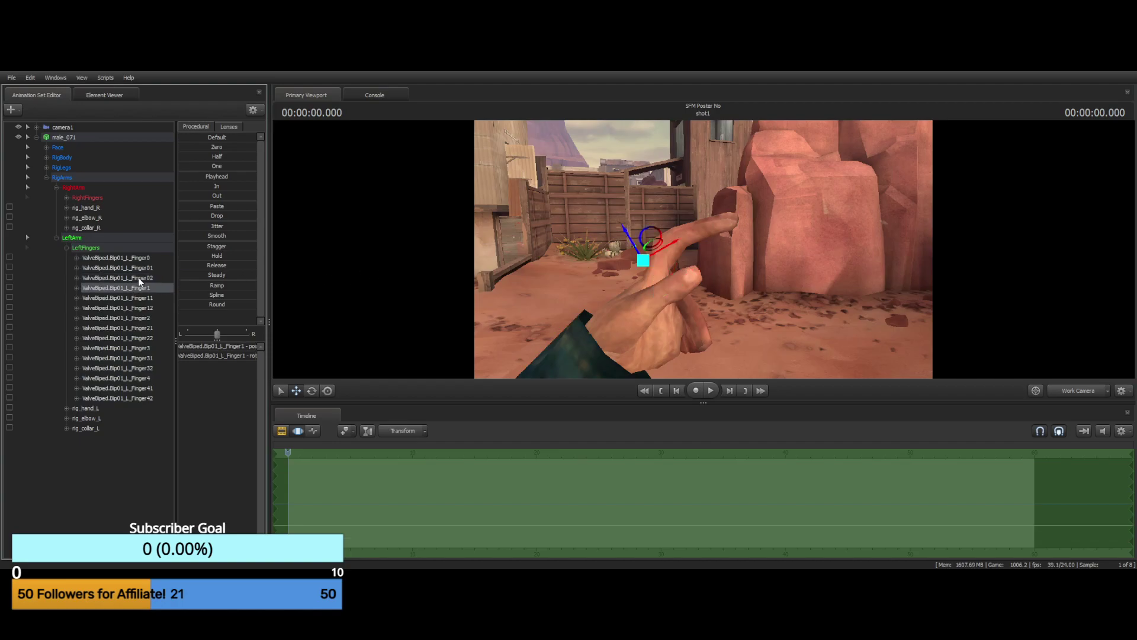
pyautogui.click(311, 390)
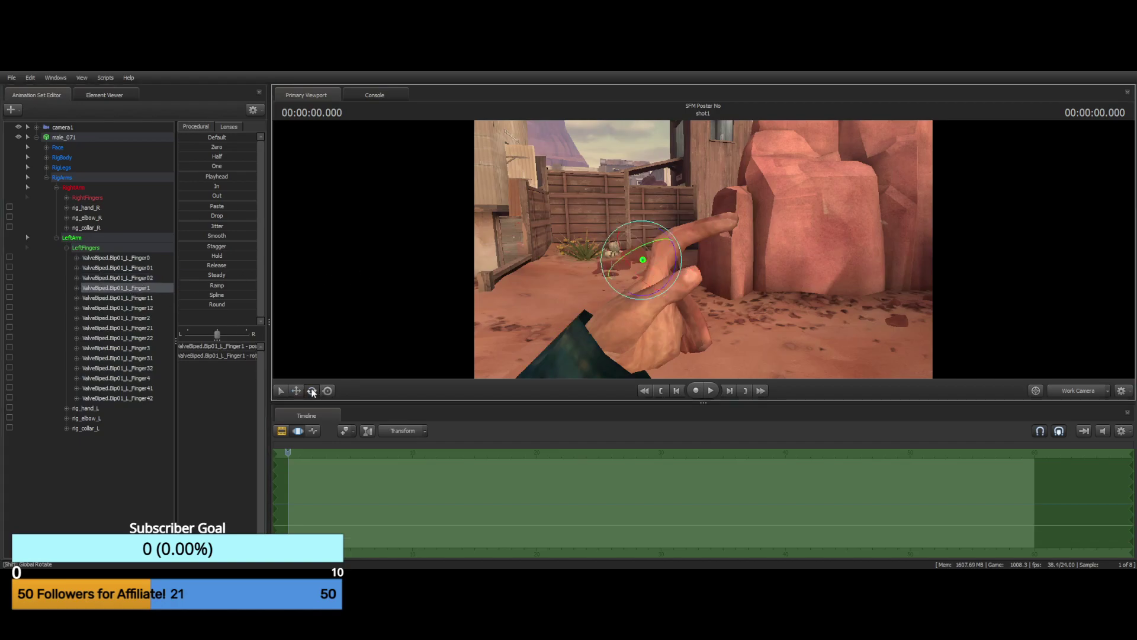
pyautogui.moveTo(638, 247)
pyautogui.mouseDown()
pyautogui.moveTo(654, 234)
pyautogui.moveTo(634, 235)
pyautogui.mouseUp()
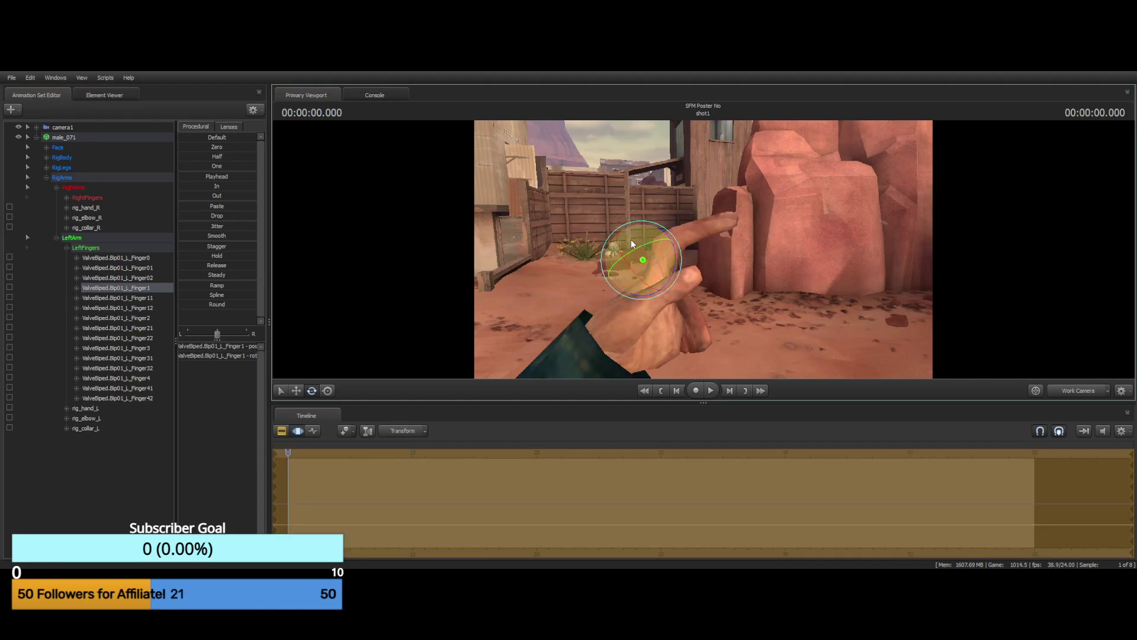
# Try moving the left index finger bones ValveBiped.Bip01_L_Finger1 and Finger11 outward
pyautogui.click(296, 391)
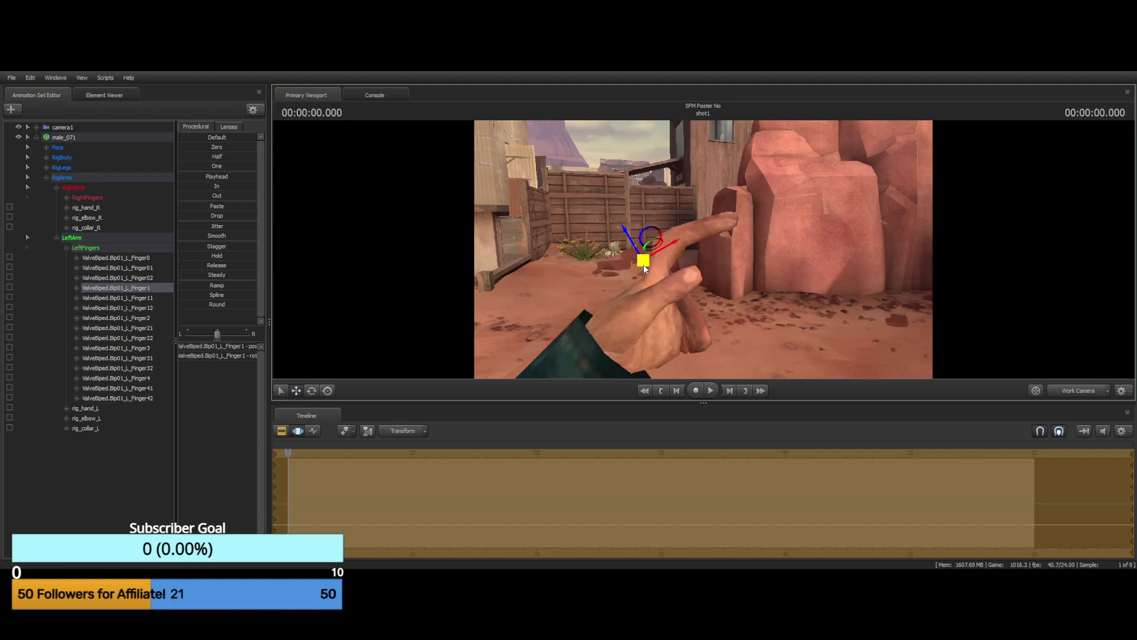
pyautogui.moveTo(645, 268); pyautogui.dragTo(655, 273)
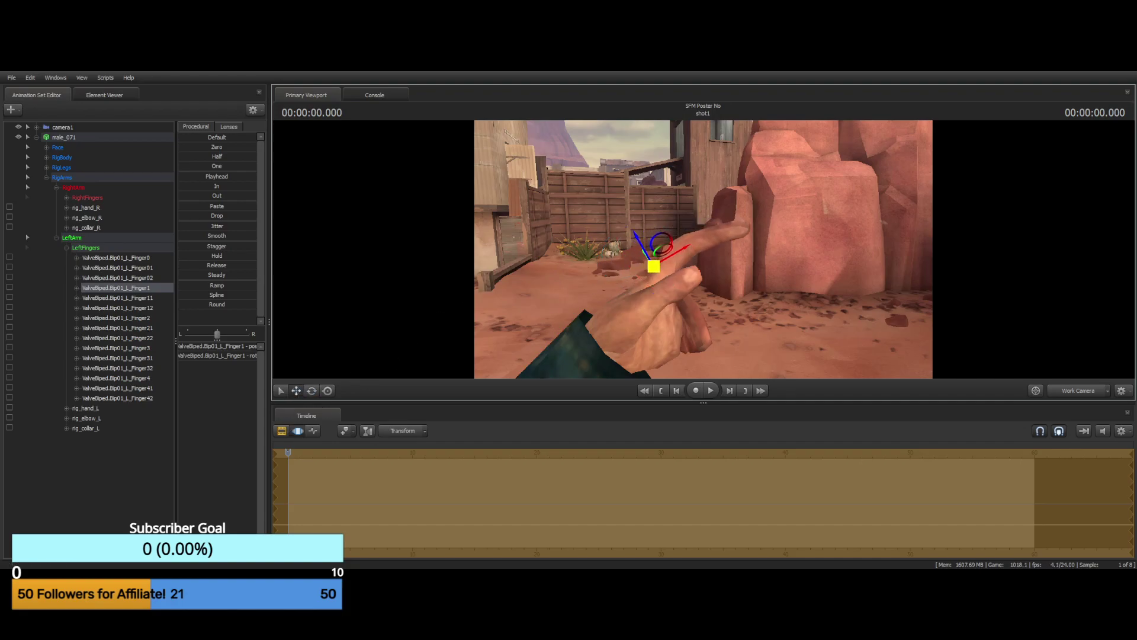
pyautogui.click(144, 298)
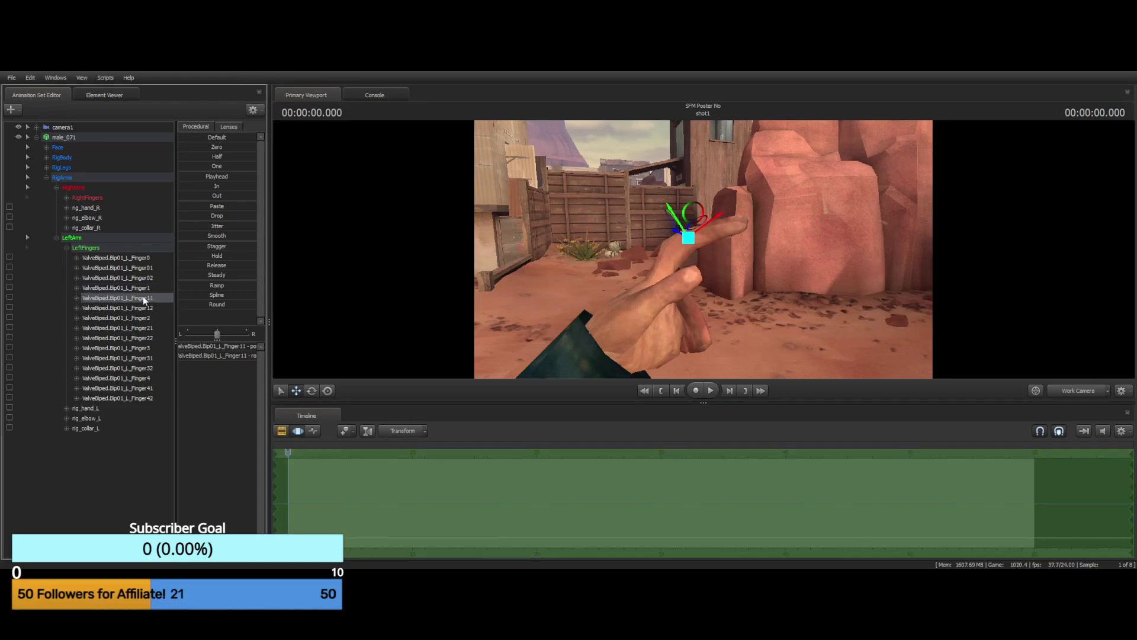
pyautogui.moveTo(692, 240); pyautogui.dragTo(706, 246)
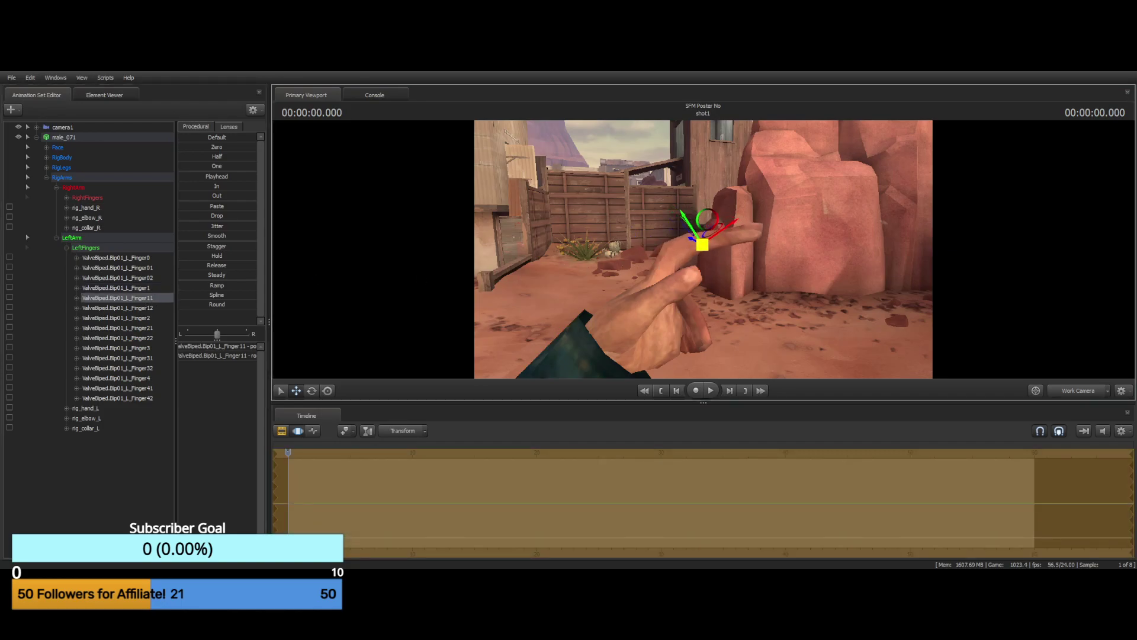
# Try extending the left index fingertip bone ValveBiped.Bip01_L_Finger12 along the finger's length, and bring it back
pyautogui.click(119, 309)
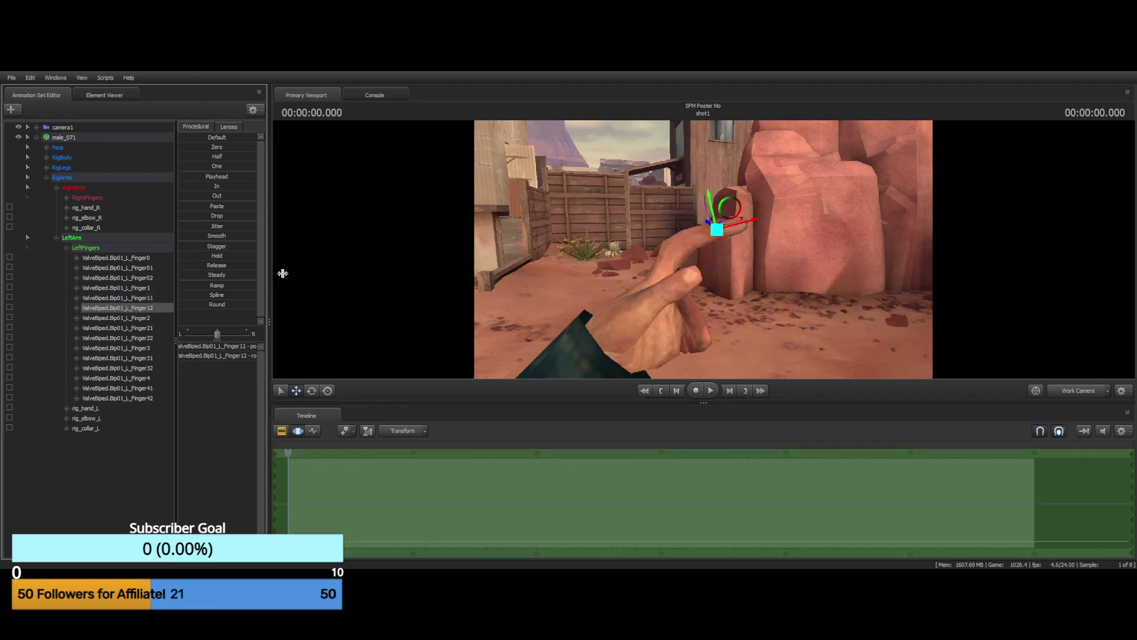
pyautogui.moveTo(759, 223)
pyautogui.mouseDown()
pyautogui.moveTo(898, 181)
pyautogui.moveTo(768, 216)
pyautogui.mouseUp()
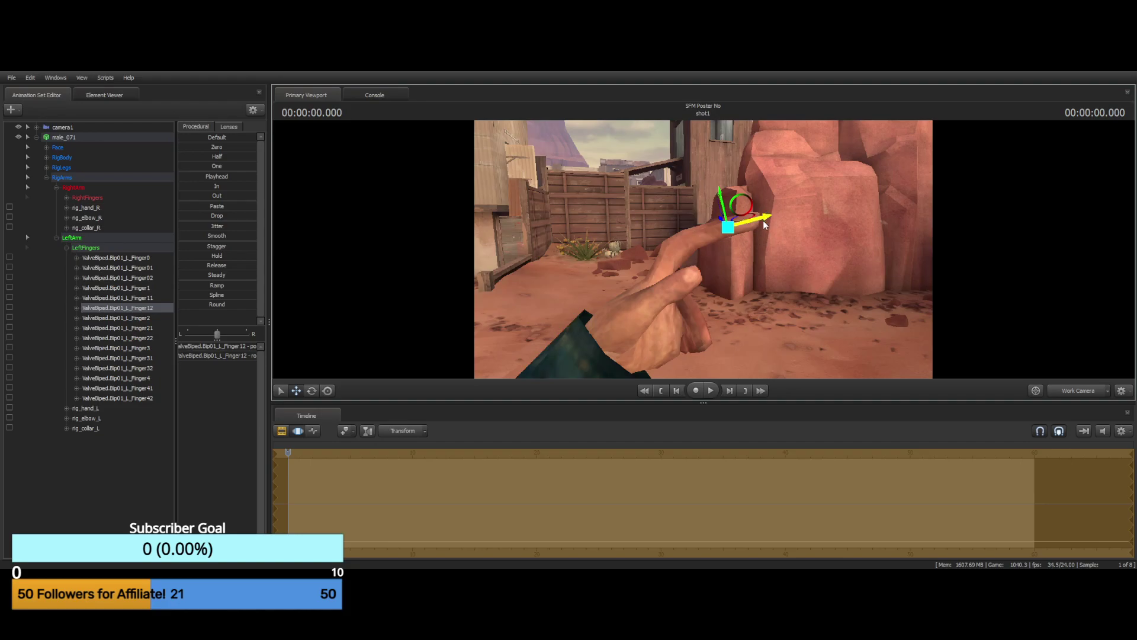
pyautogui.moveTo(763, 221); pyautogui.dragTo(724, 219)
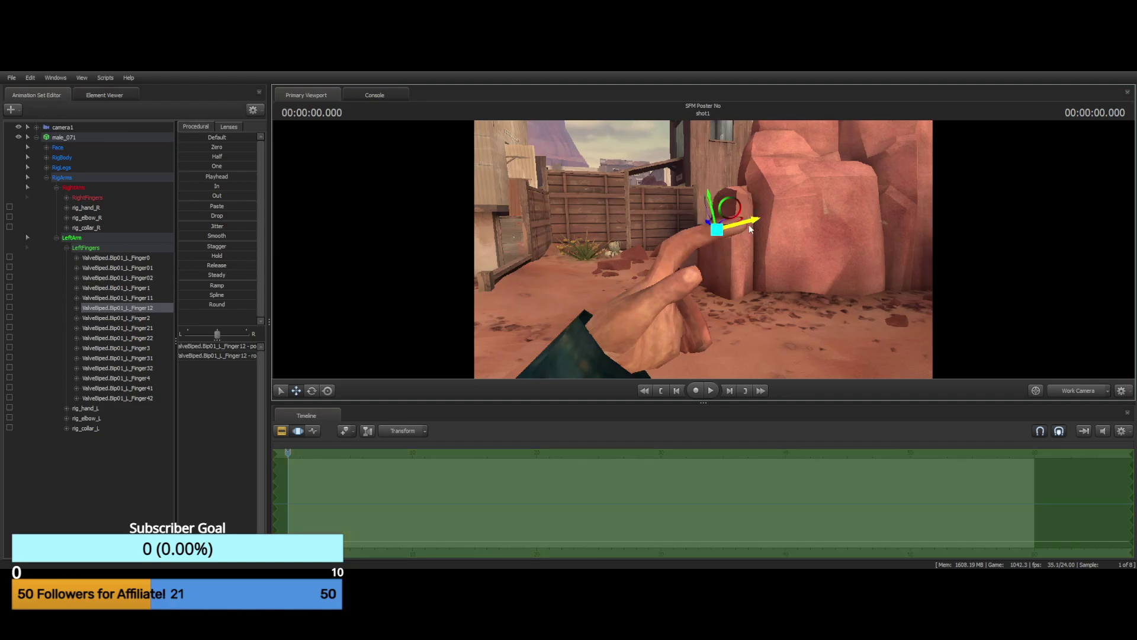
# Rotate ValveBiped.Bip01_L_Finger1 to bring the bent left index finger back in line with the hand
pyautogui.moveTo(713, 230); pyautogui.dragTo(896, 247)
pyautogui.press('a')
pyautogui.press('w')
pyautogui.press('d')
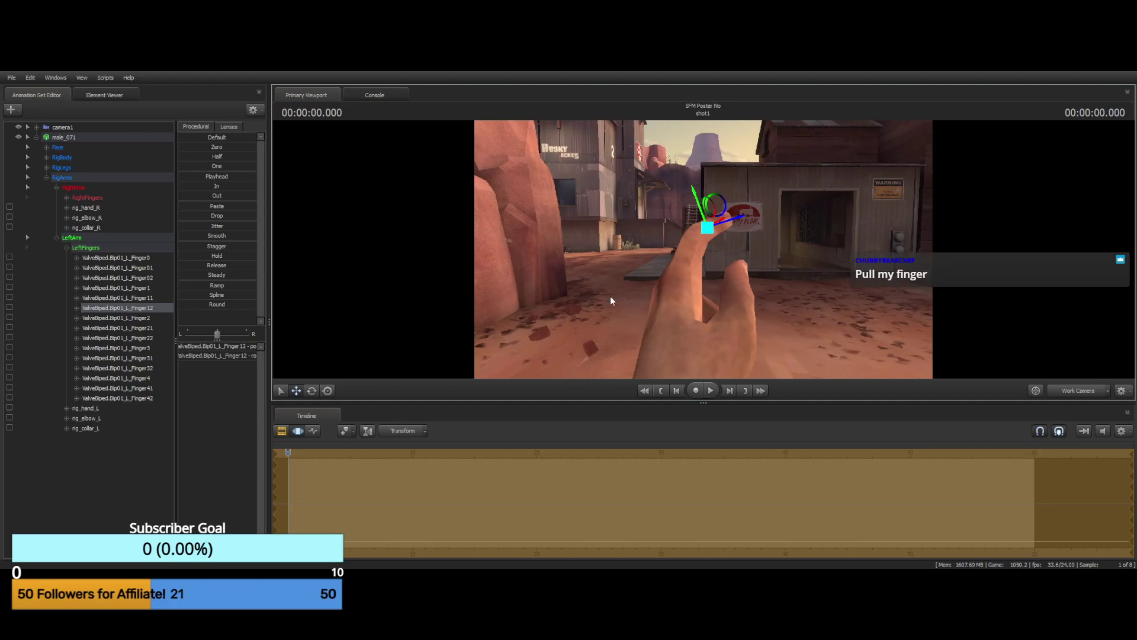
pyautogui.click(124, 290)
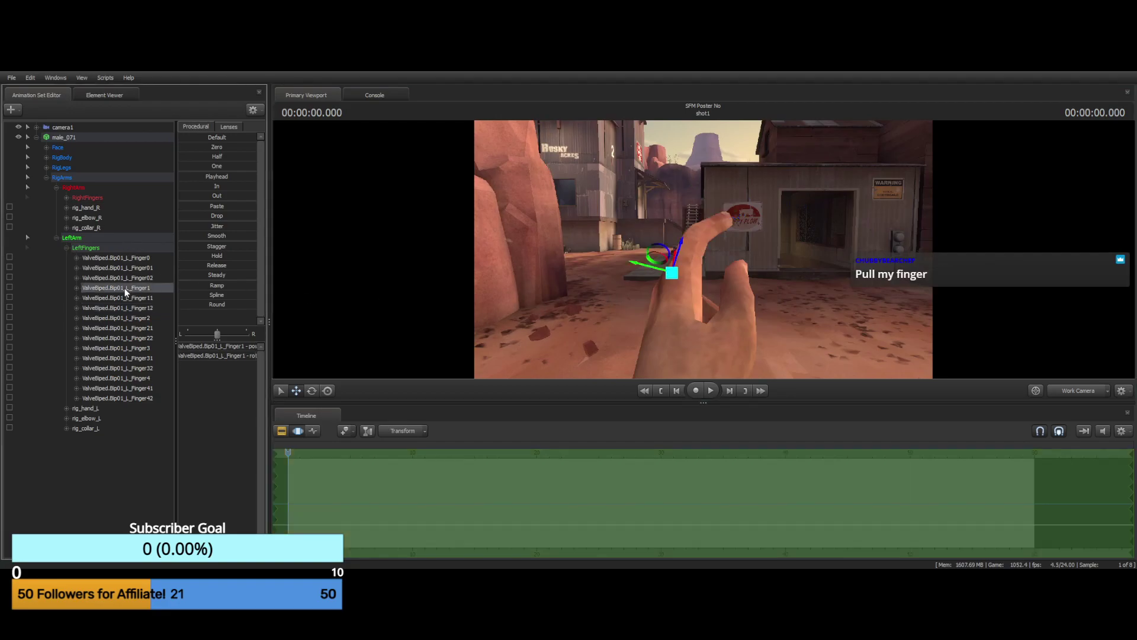
pyautogui.click(311, 391)
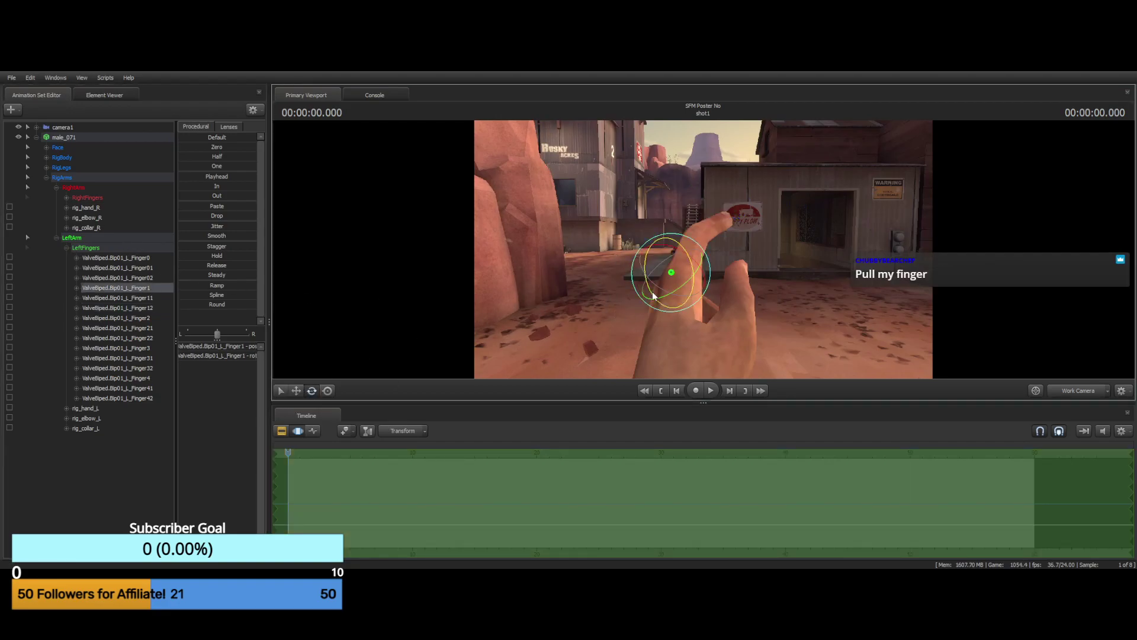
pyautogui.moveTo(665, 303); pyautogui.dragTo(678, 292)
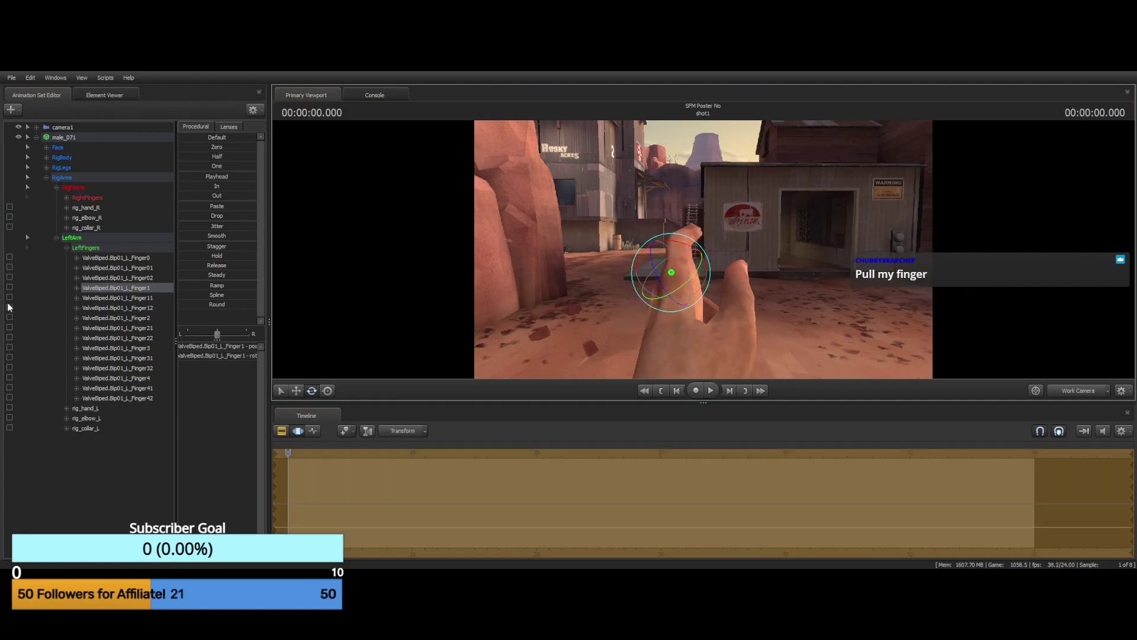
# Rotate the left index fingertip bone ValveBiped.Bip01_L_Finger12 to straighten the tip of the pointing finger
pyautogui.click(119, 308)
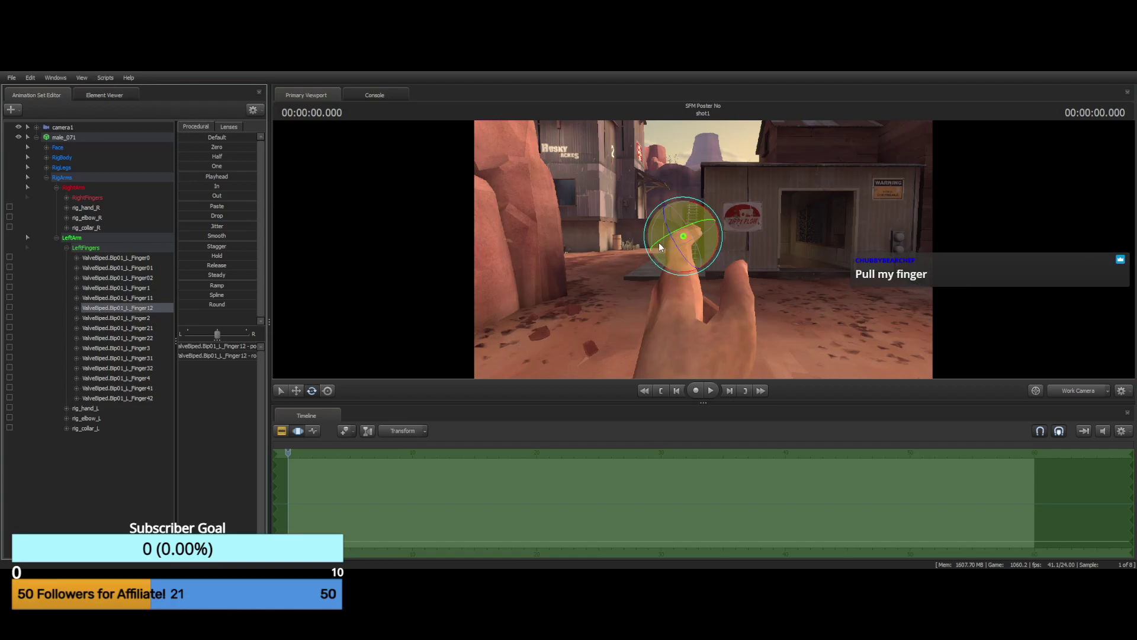
pyautogui.moveTo(661, 247)
pyautogui.mouseDown()
pyautogui.moveTo(669, 239)
pyautogui.moveTo(655, 243)
pyautogui.mouseUp()
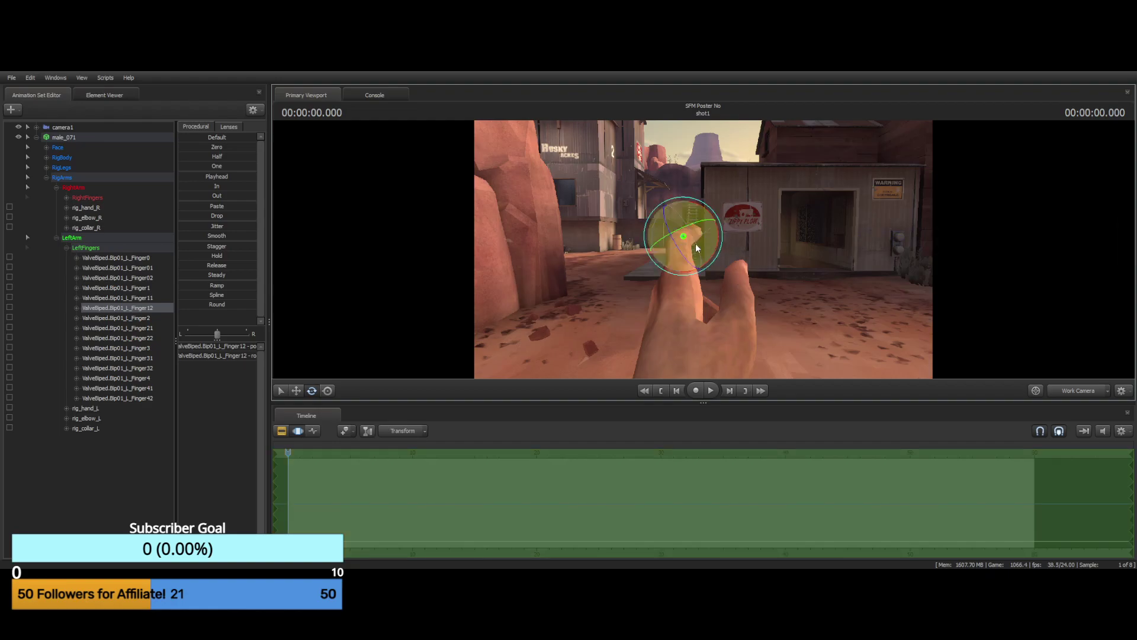
pyautogui.moveTo(675, 242); pyautogui.dragTo(681, 255)
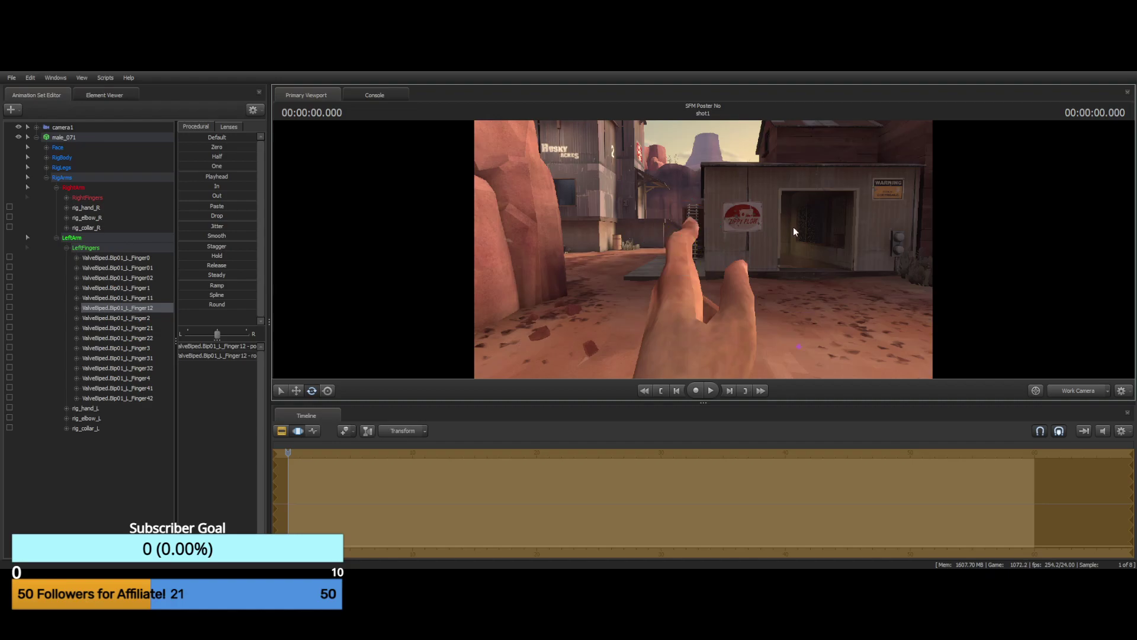
# Rotate rig_head of male_071 backward so the character looks up toward the pointing hand
pyautogui.moveTo(805, 261); pyautogui.dragTo(809, 262)
pyautogui.press('s')
pyautogui.moveTo(703, 249); pyautogui.dragTo(753, 177)
pyautogui.press('w')
pyautogui.moveTo(663, 229); pyautogui.dragTo(704, 253)
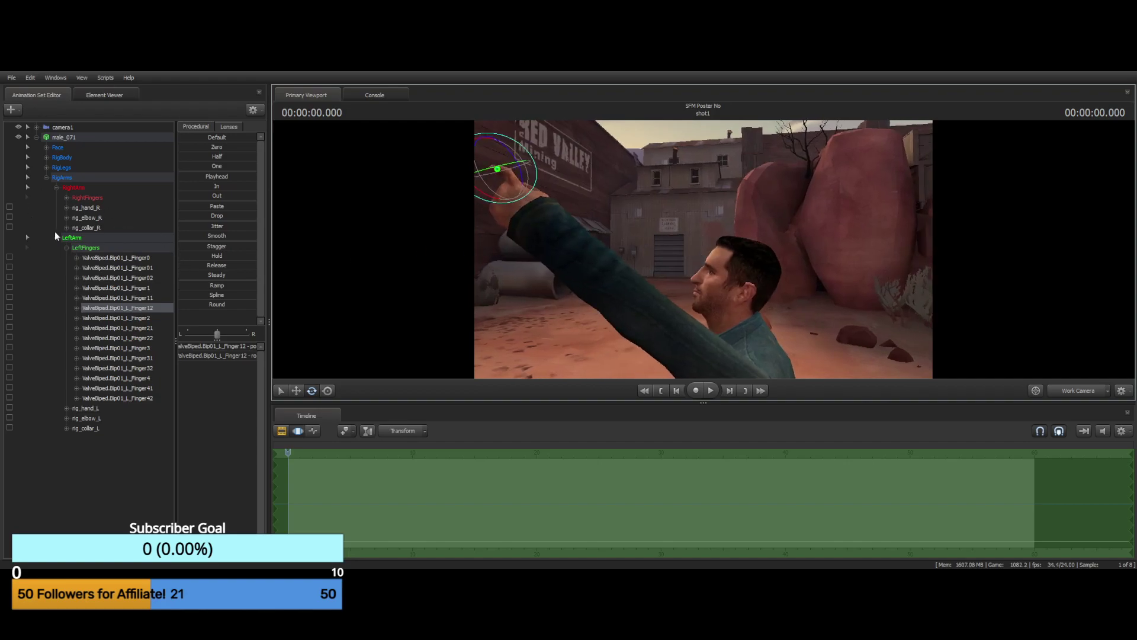
pyautogui.click(47, 178)
pyautogui.click(61, 147)
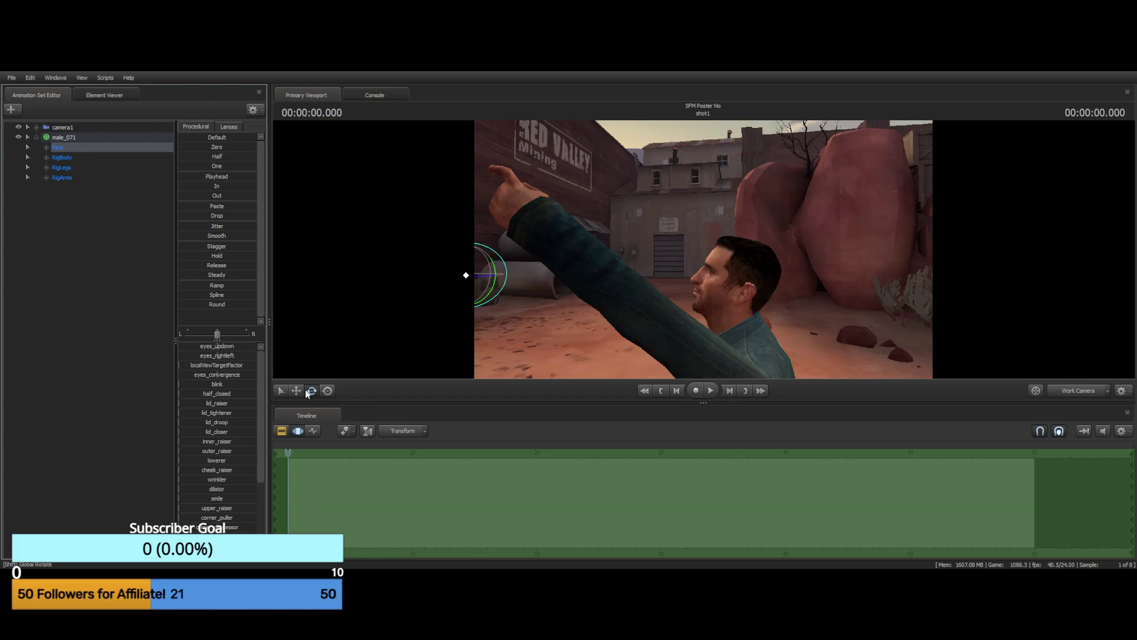
pyautogui.click(47, 146)
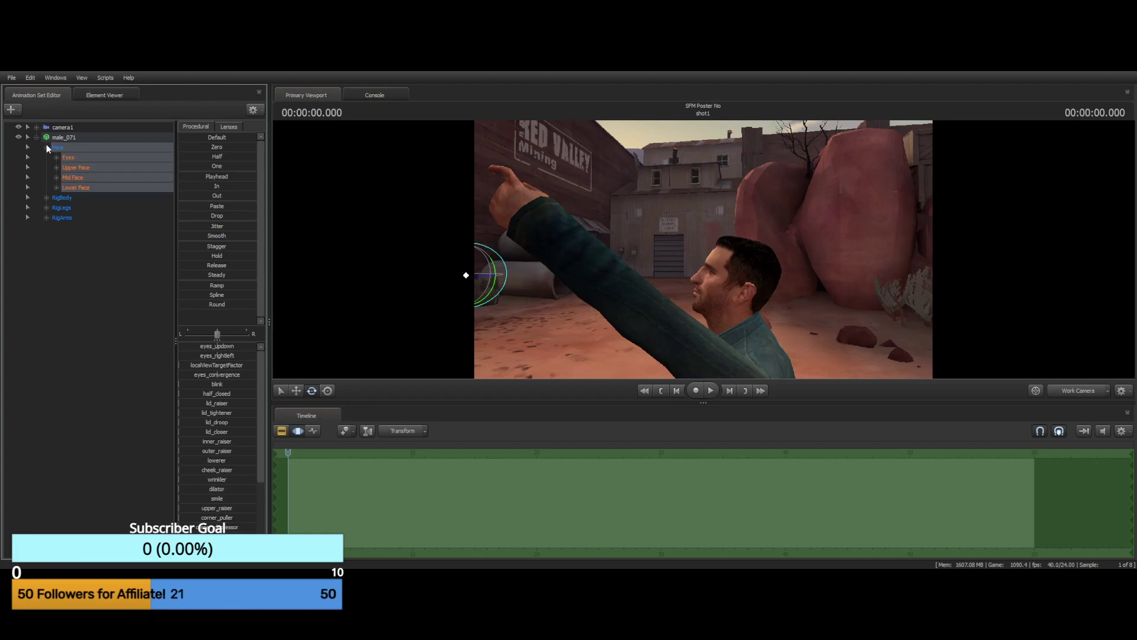
pyautogui.click(47, 146)
pyautogui.click(58, 157)
pyautogui.click(46, 157)
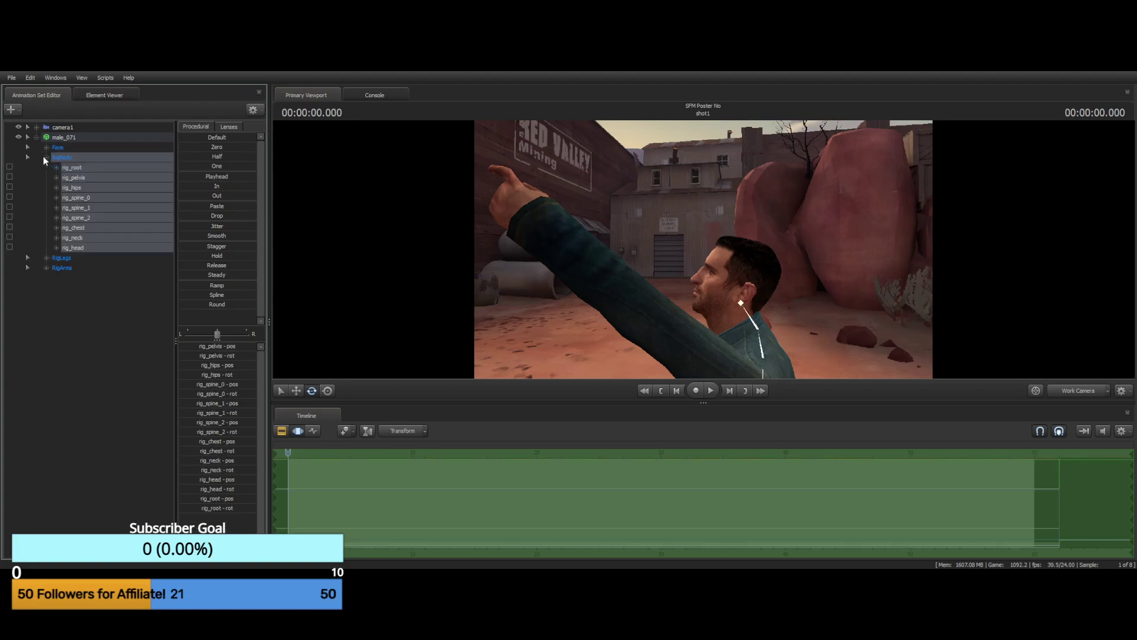
pyautogui.click(67, 248)
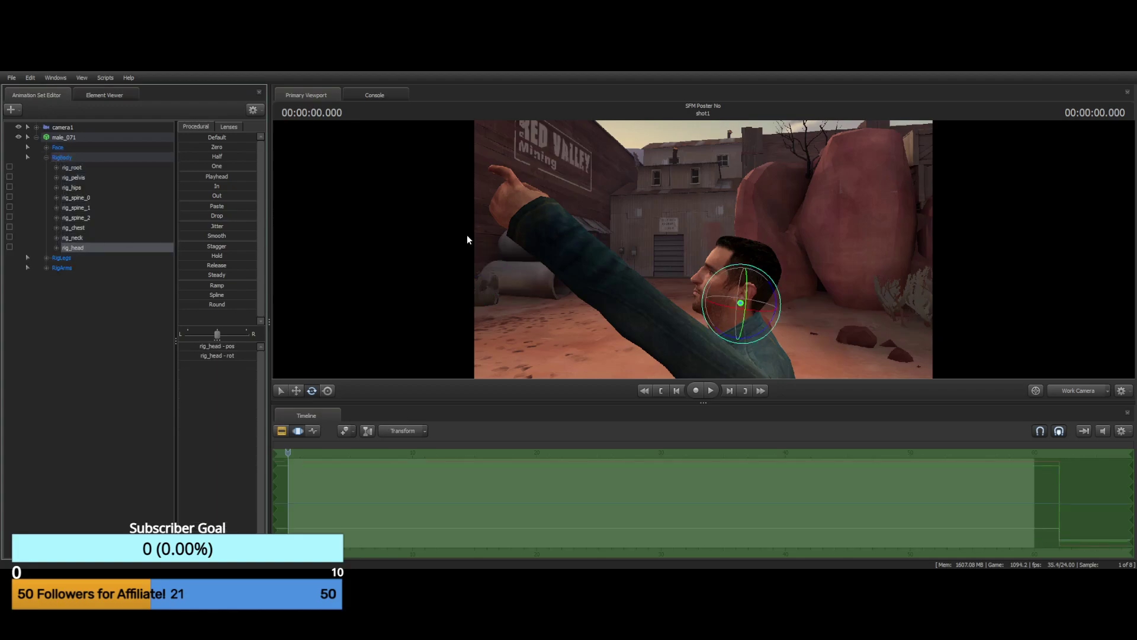
pyautogui.moveTo(771, 290); pyautogui.dragTo(774, 296)
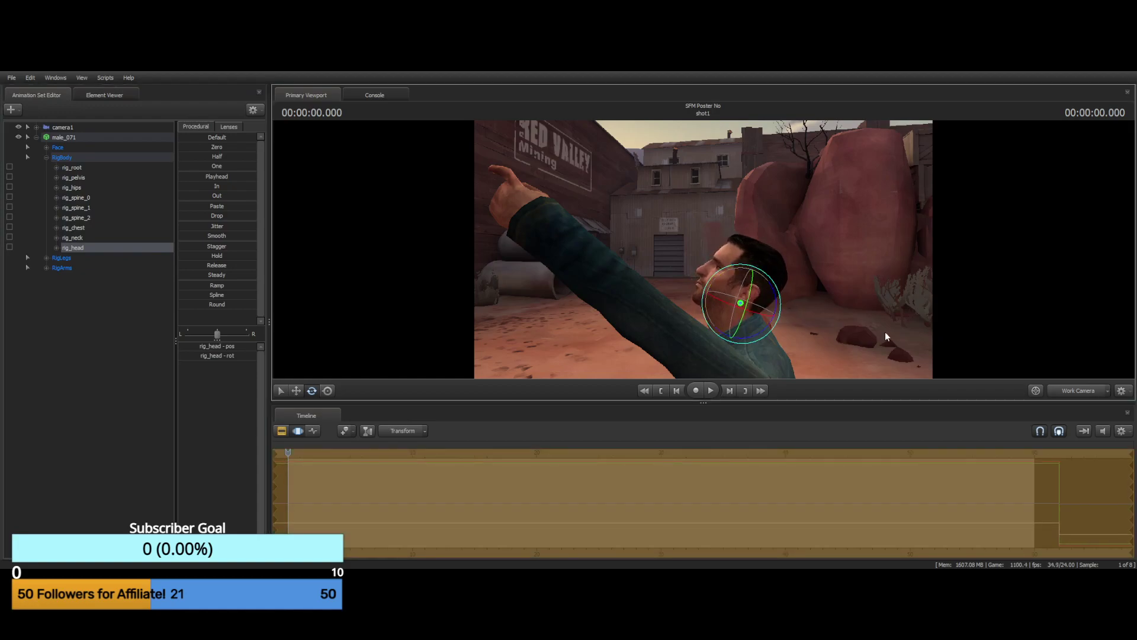
# Check the whole posed character from behind and save the session
pyautogui.press('s')
pyautogui.moveTo(885, 333); pyautogui.dragTo(804, 336)
pyautogui.press('d')
pyautogui.press('w')
pyautogui.moveTo(676, 299); pyautogui.dragTo(669, 299)
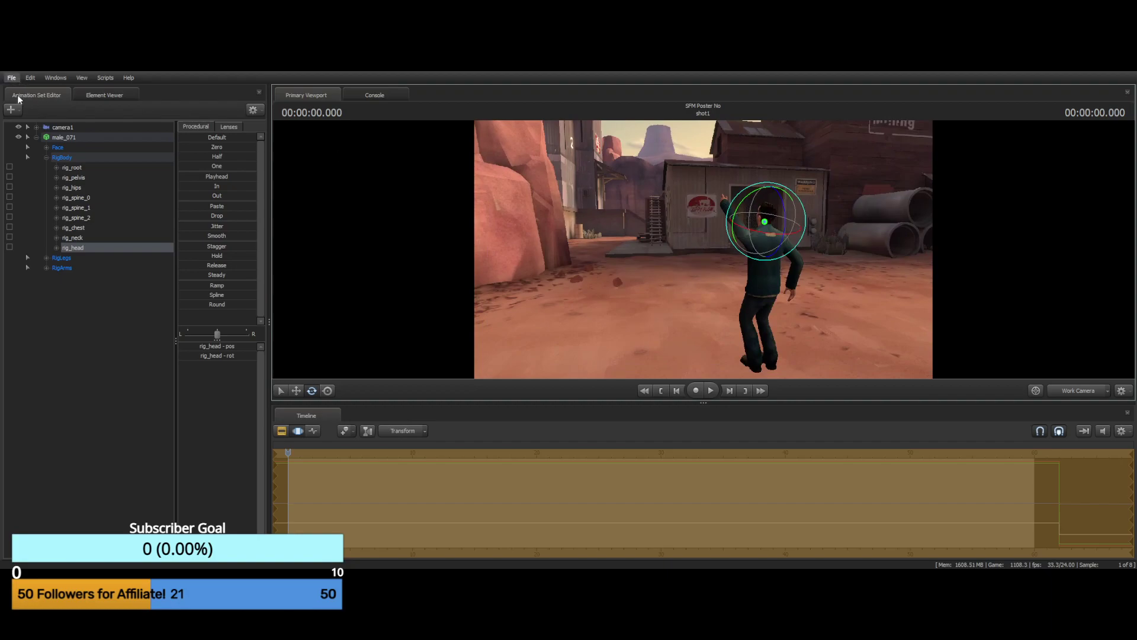
pyautogui.hotkey('ctrl', 's')
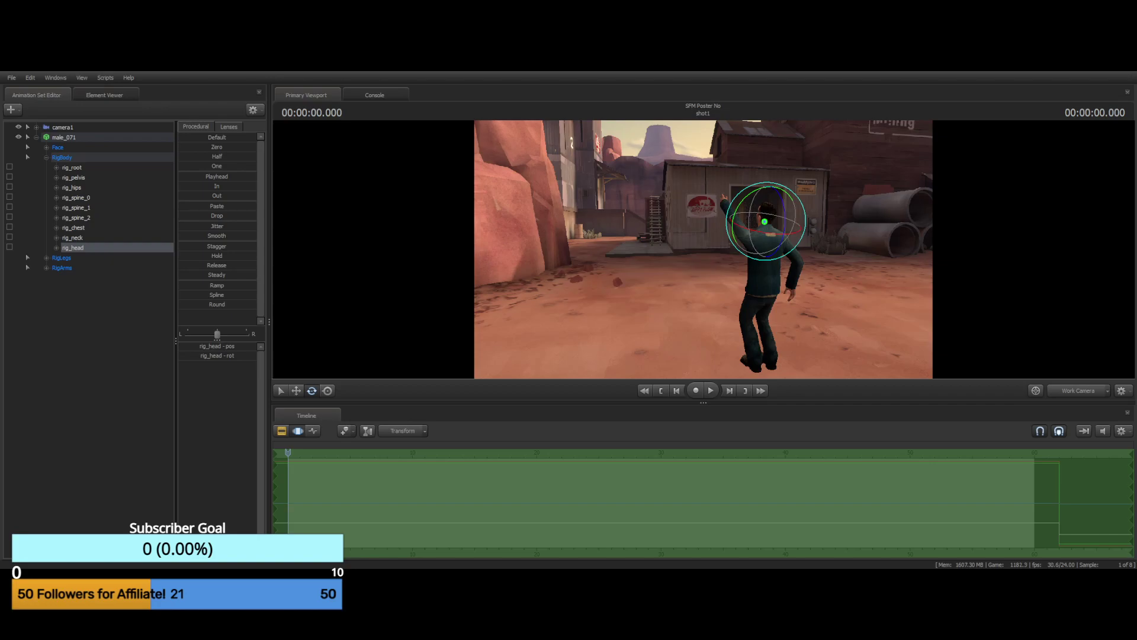
# Collapse male_071's control groups and add the fnaf_foxy1 model as a new animation set
pyautogui.moveTo(663, 241); pyautogui.dragTo(667, 202)
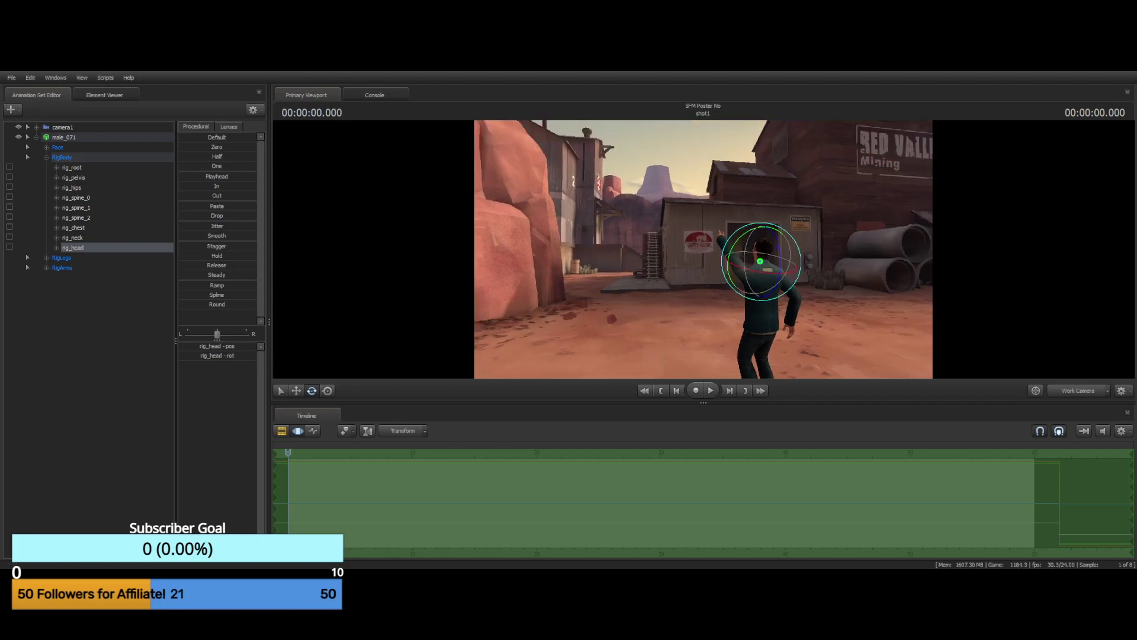
pyautogui.moveTo(703, 251); pyautogui.dragTo(702, 240)
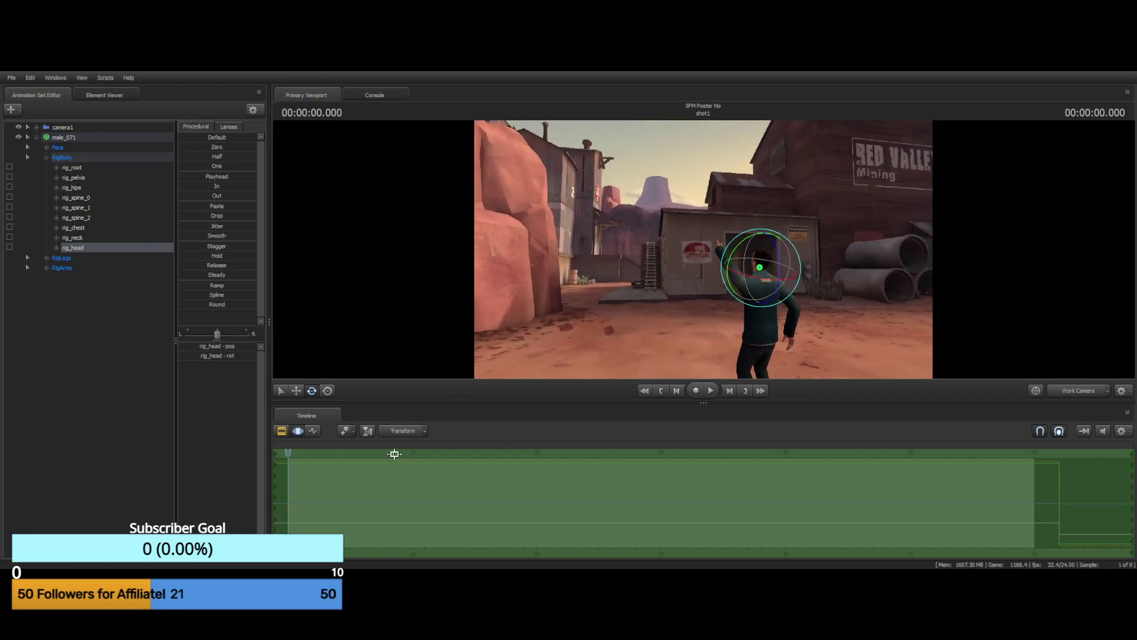
pyautogui.click(37, 137)
pyautogui.click(48, 186)
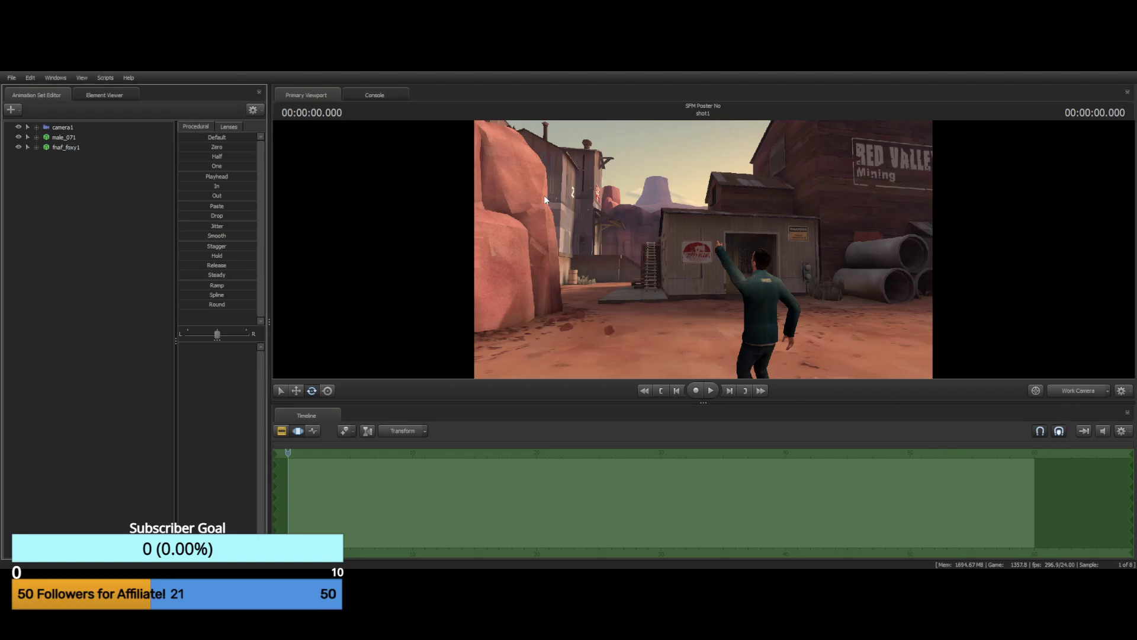
# Move fnaf_foxy1 from the middle of the map across to the far side of the yard, beside the buildings
pyautogui.moveTo(619, 256); pyautogui.dragTo(503, 254)
pyautogui.press('w')
pyautogui.press('s')
pyautogui.moveTo(703, 249)
pyautogui.mouseDown()
pyautogui.moveTo(675, 222)
pyautogui.moveTo(841, 228)
pyautogui.moveTo(711, 228)
pyautogui.mouseUp()
pyautogui.press('w')
pyautogui.press('w')
pyautogui.moveTo(610, 302)
pyautogui.mouseDown()
pyautogui.moveTo(599, 314)
pyautogui.moveTo(589, 270)
pyautogui.moveTo(622, 303)
pyautogui.mouseUp()
pyautogui.press('s')
pyautogui.click(50, 148)
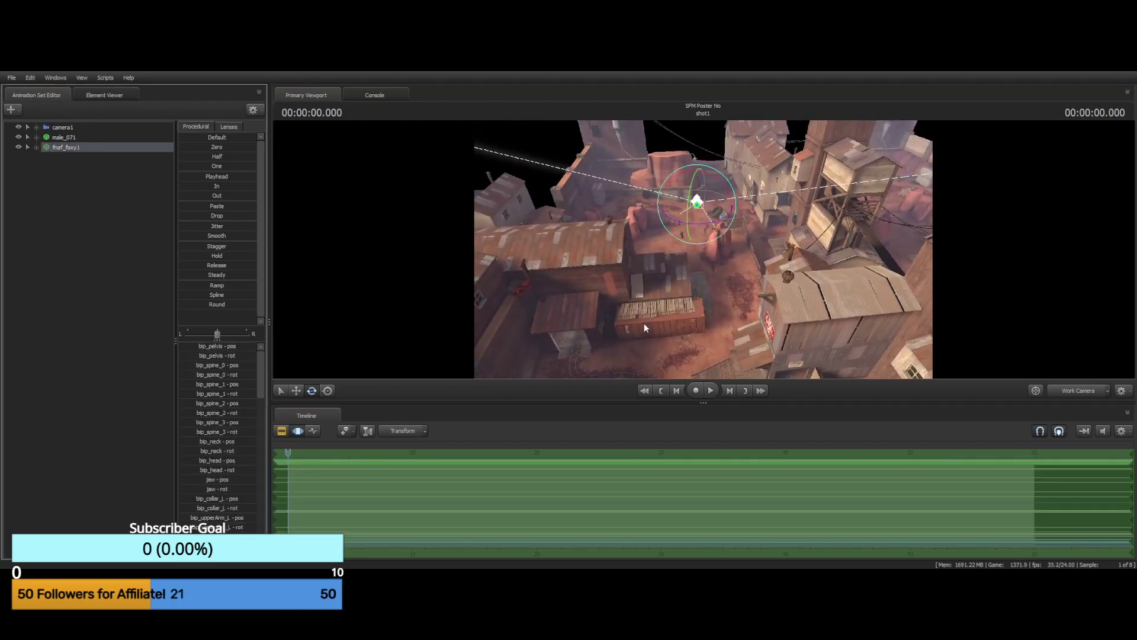
pyautogui.click(296, 390)
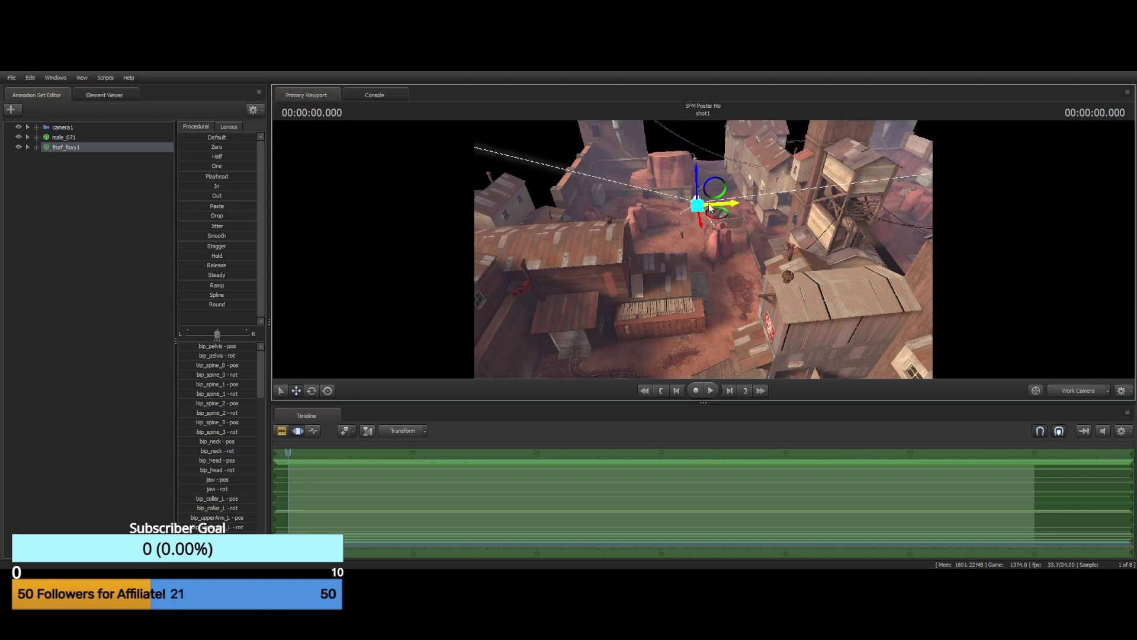
pyautogui.moveTo(702, 218); pyautogui.dragTo(755, 322)
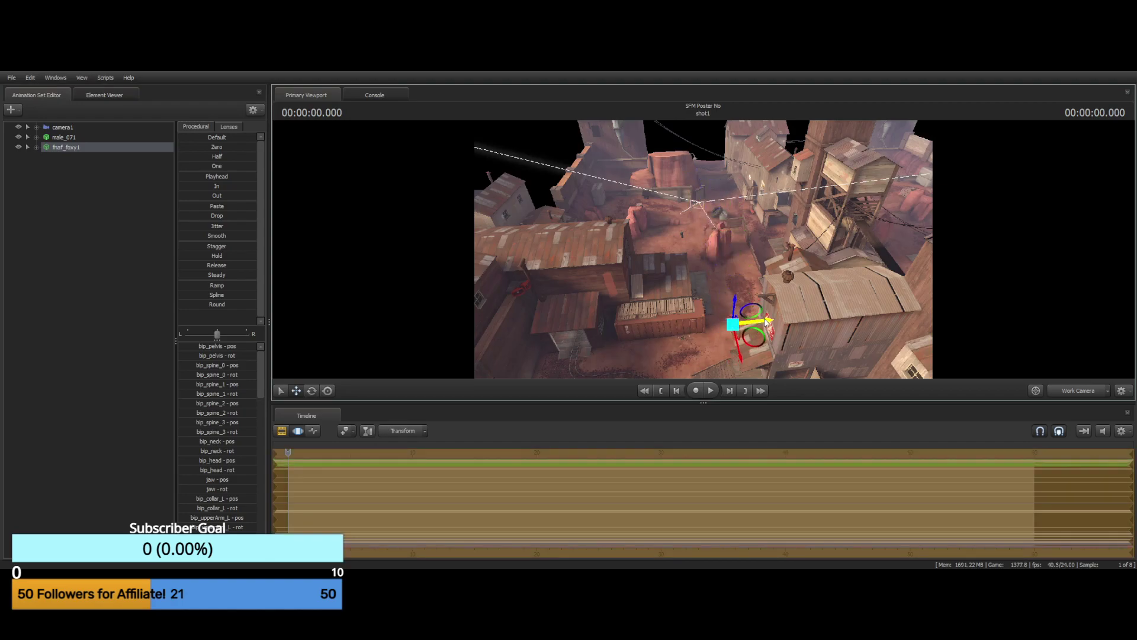
# Add a scale control to the rootTransform bone in fnaf_foxy1's Body group
pyautogui.moveTo(773, 244); pyautogui.dragTo(907, 305)
pyautogui.press('w')
pyautogui.press('w')
pyautogui.press('w')
pyautogui.moveTo(767, 260)
pyautogui.mouseDown(button='right')
pyautogui.moveTo(767, 296)
pyautogui.moveTo(773, 264)
pyautogui.mouseUp(button='right')
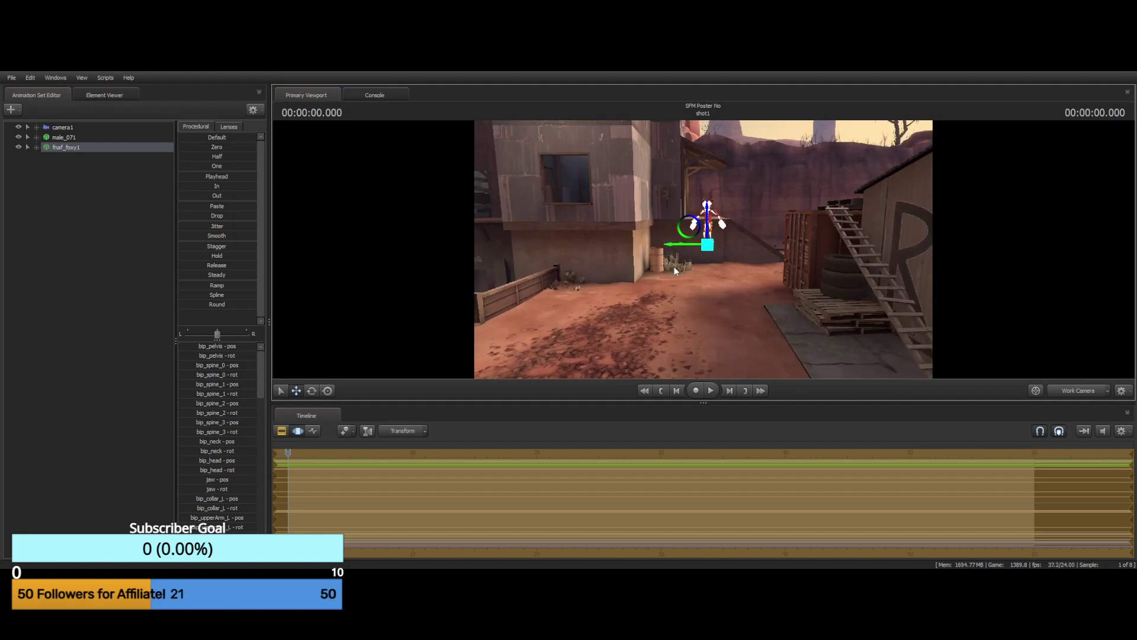
pyautogui.moveTo(627, 240)
pyautogui.mouseDown()
pyautogui.moveTo(577, 225)
pyautogui.moveTo(610, 233)
pyautogui.mouseUp()
pyautogui.press('w')
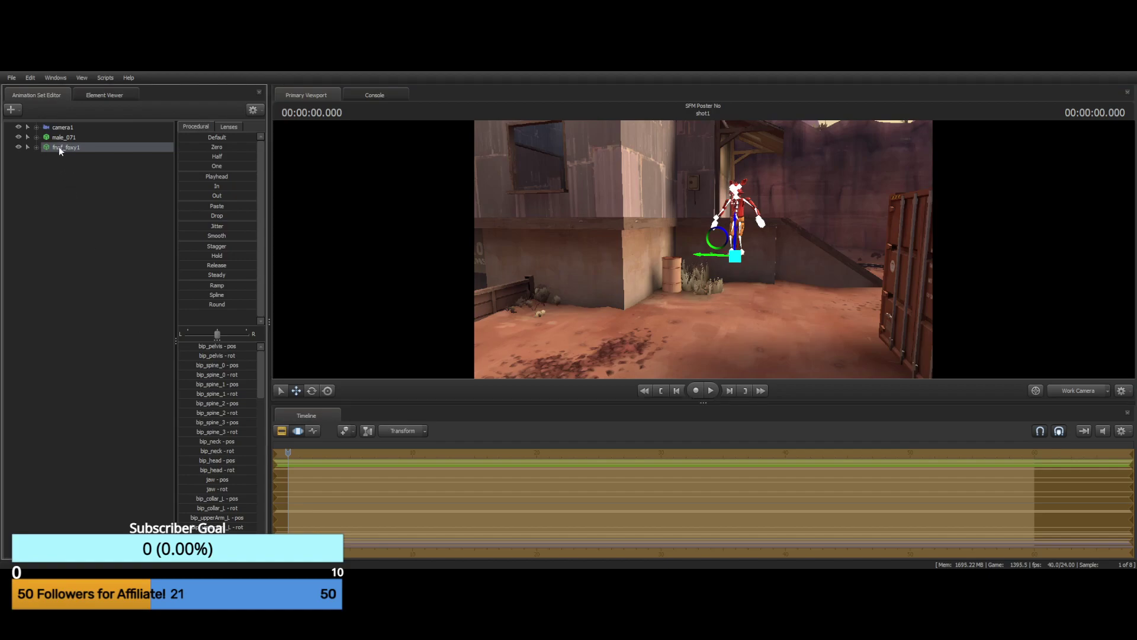
pyautogui.click(34, 147)
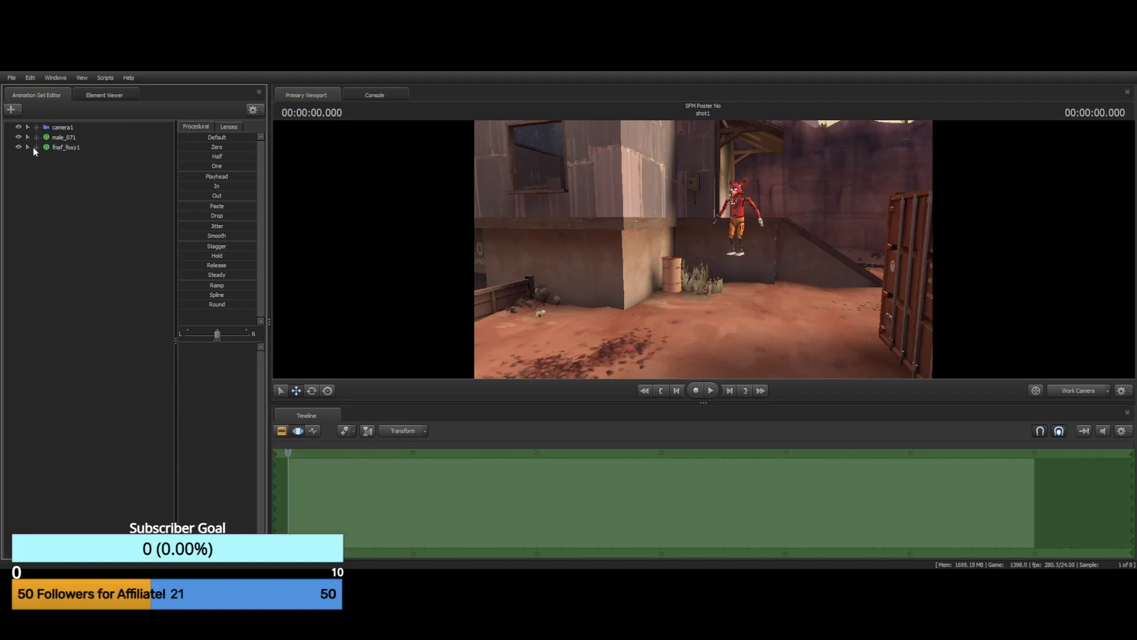
pyautogui.click(53, 157)
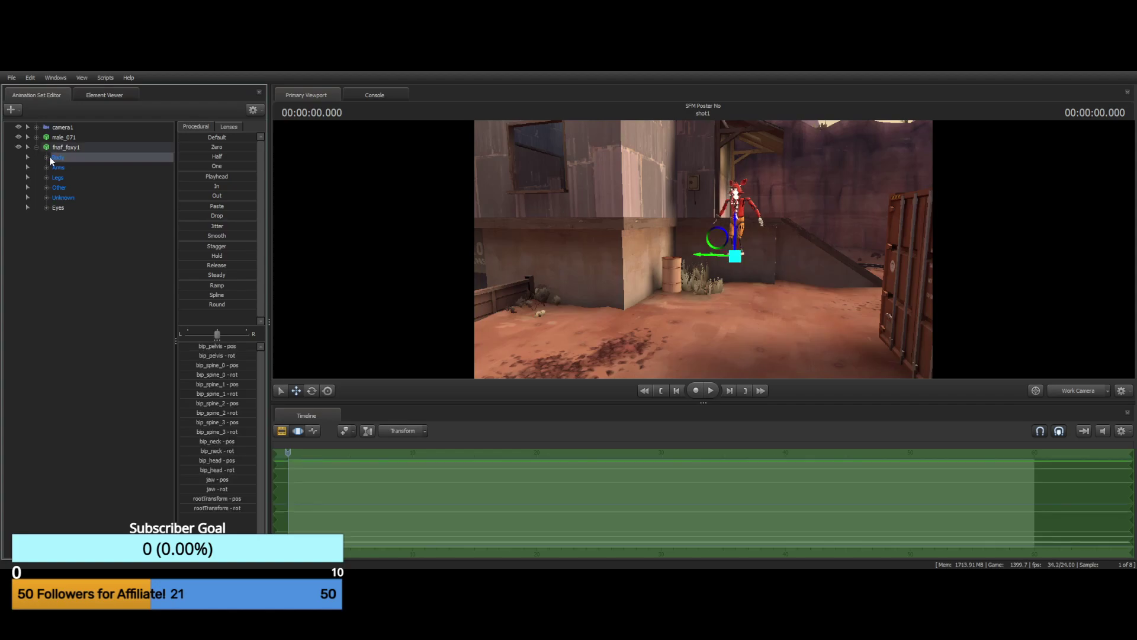
pyautogui.click(49, 157)
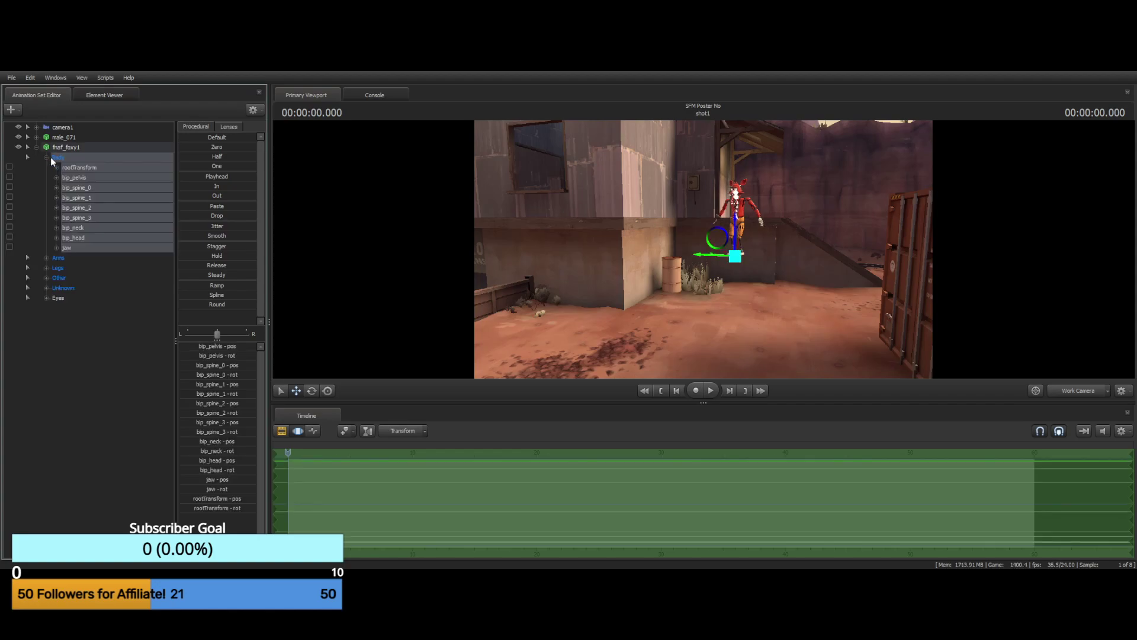
pyautogui.click(80, 168)
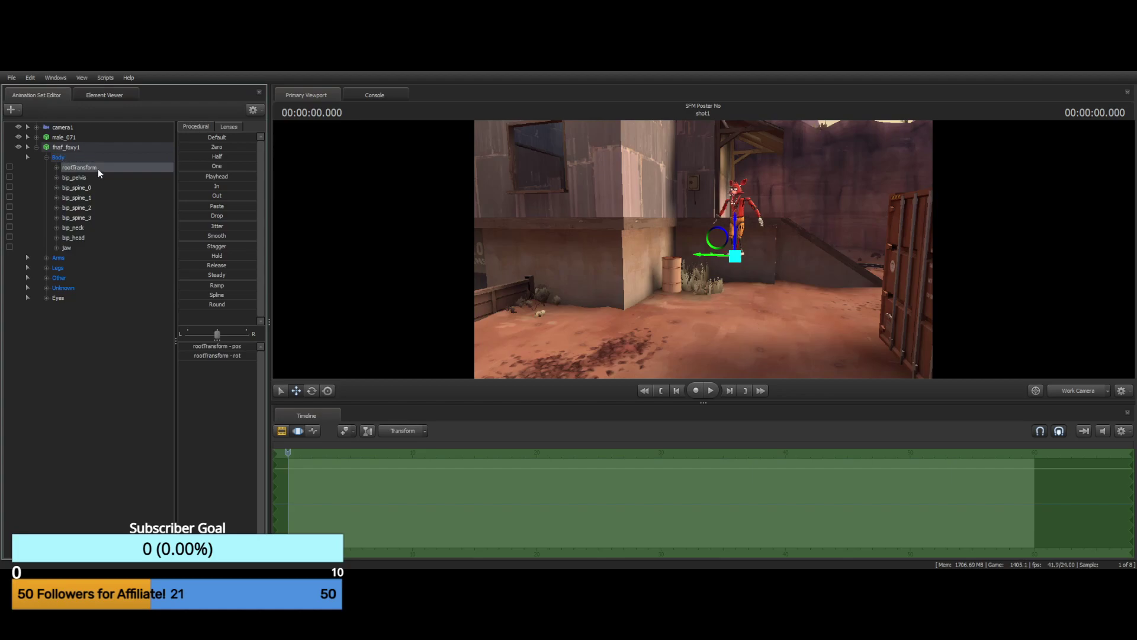
pyautogui.click(124, 191)
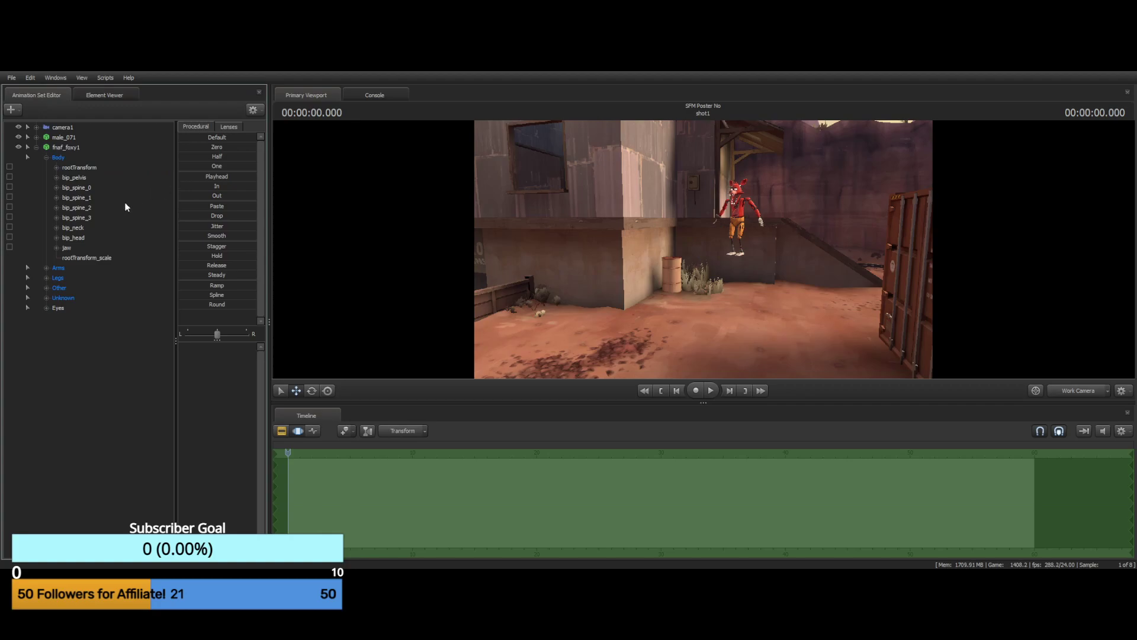
# Raise rootTransform_scale to enlarge fnaf_foxy1 into a giant towering over the buildings
pyautogui.click(86, 259)
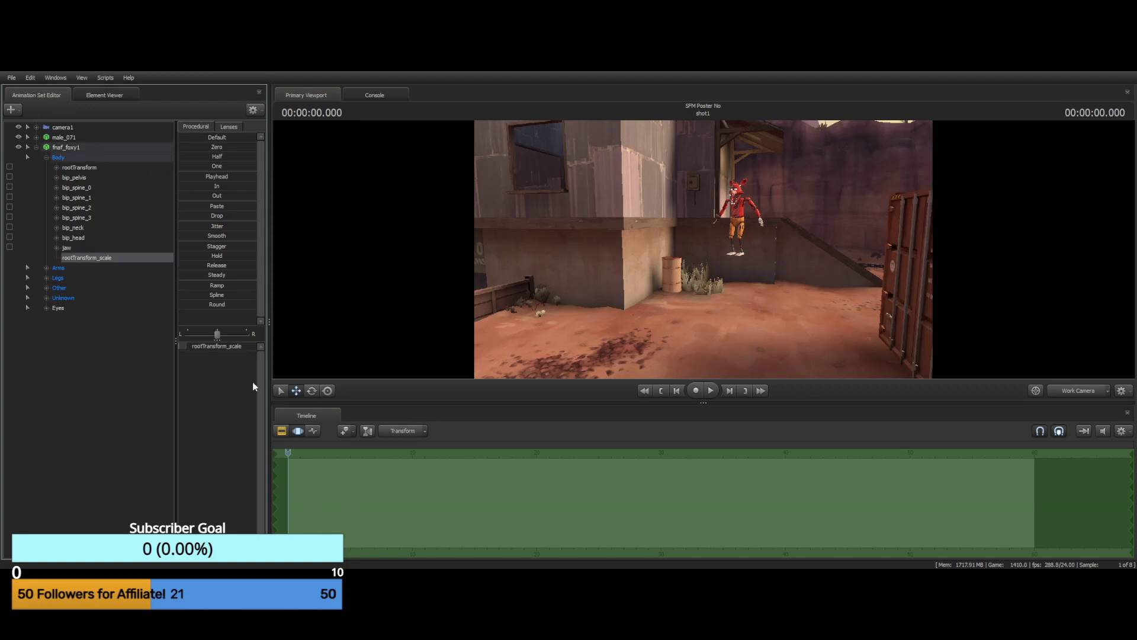
pyautogui.press('s')
pyautogui.moveTo(483, 291)
pyautogui.mouseDown()
pyautogui.moveTo(511, 258)
pyautogui.moveTo(484, 294)
pyautogui.mouseUp()
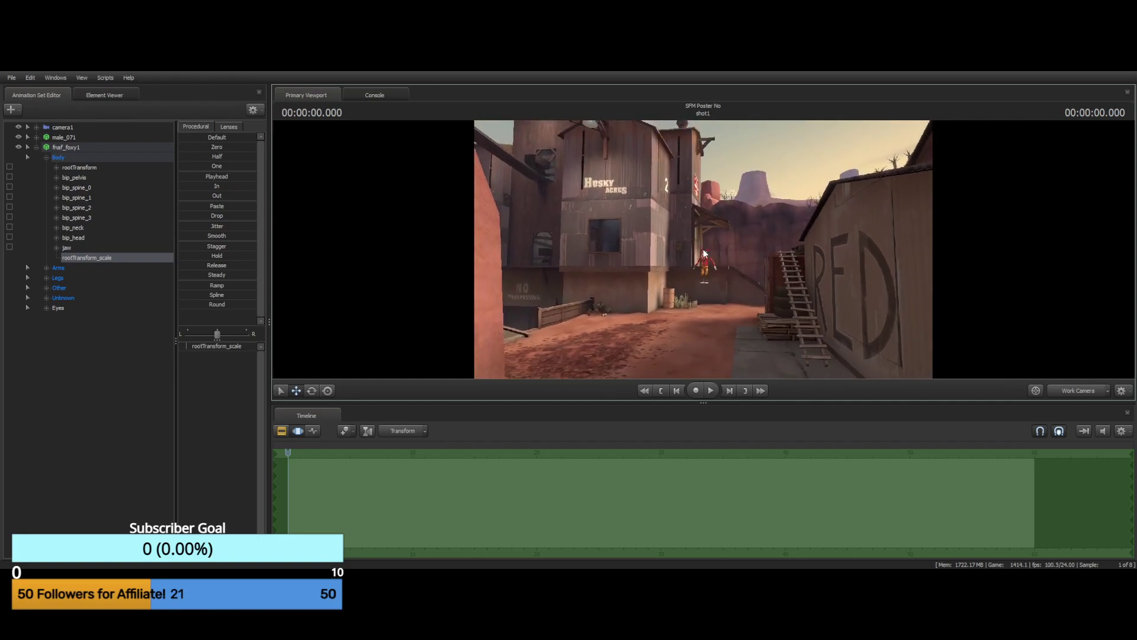
pyautogui.moveTo(192, 350); pyautogui.dragTo(192, 349)
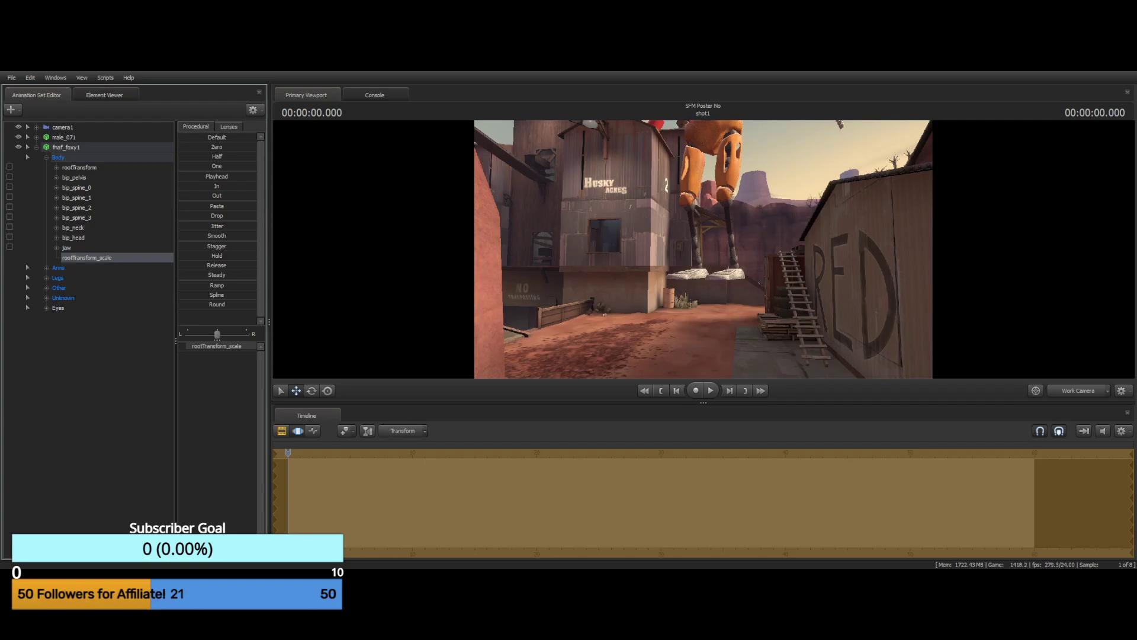
# Move fnaf_foxy1 by its rootTransform bone away from the buildings and across the canyon onto the desert plateau
pyautogui.moveTo(510, 177); pyautogui.dragTo(510, 177)
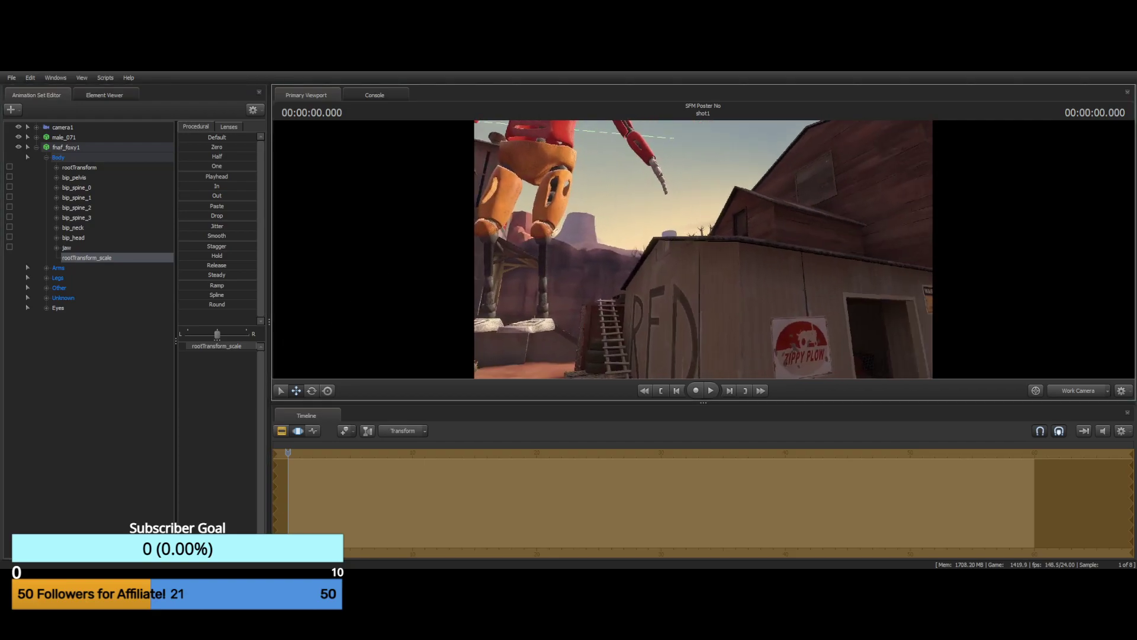
pyautogui.moveTo(704, 249); pyautogui.dragTo(703, 249)
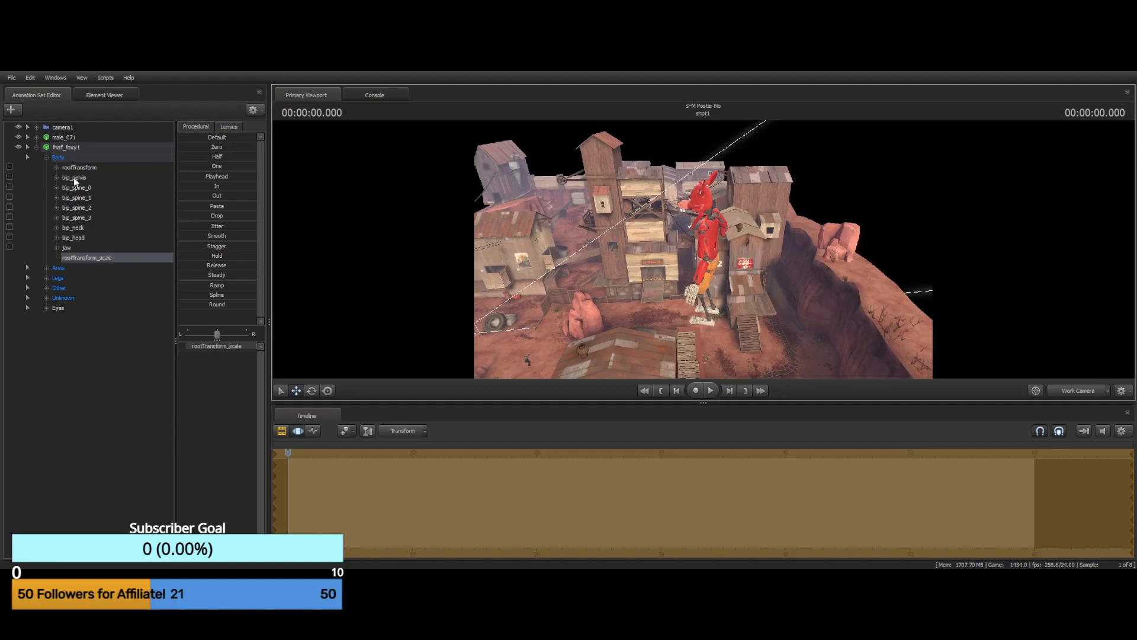
pyautogui.click(77, 167)
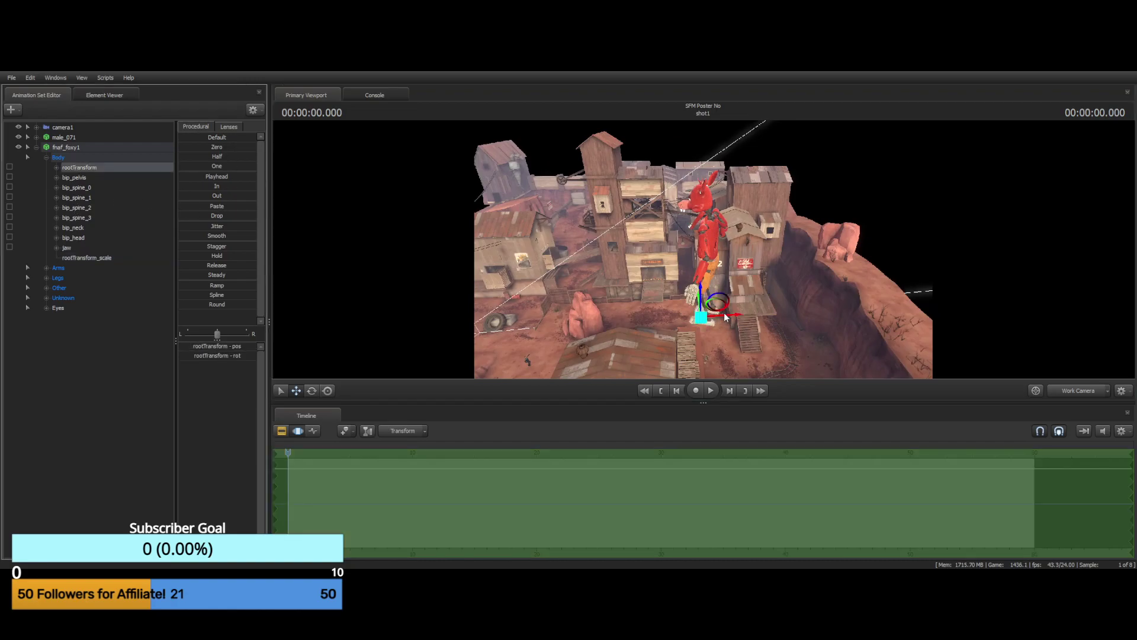
pyautogui.moveTo(726, 321); pyautogui.dragTo(726, 321)
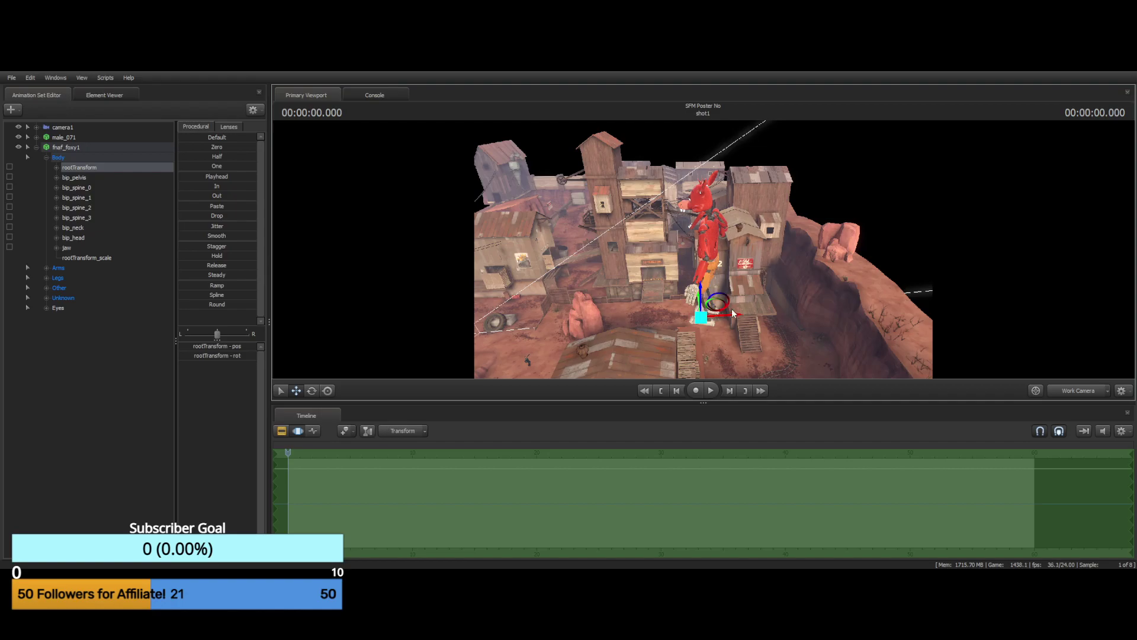
pyautogui.moveTo(733, 319); pyautogui.dragTo(888, 319)
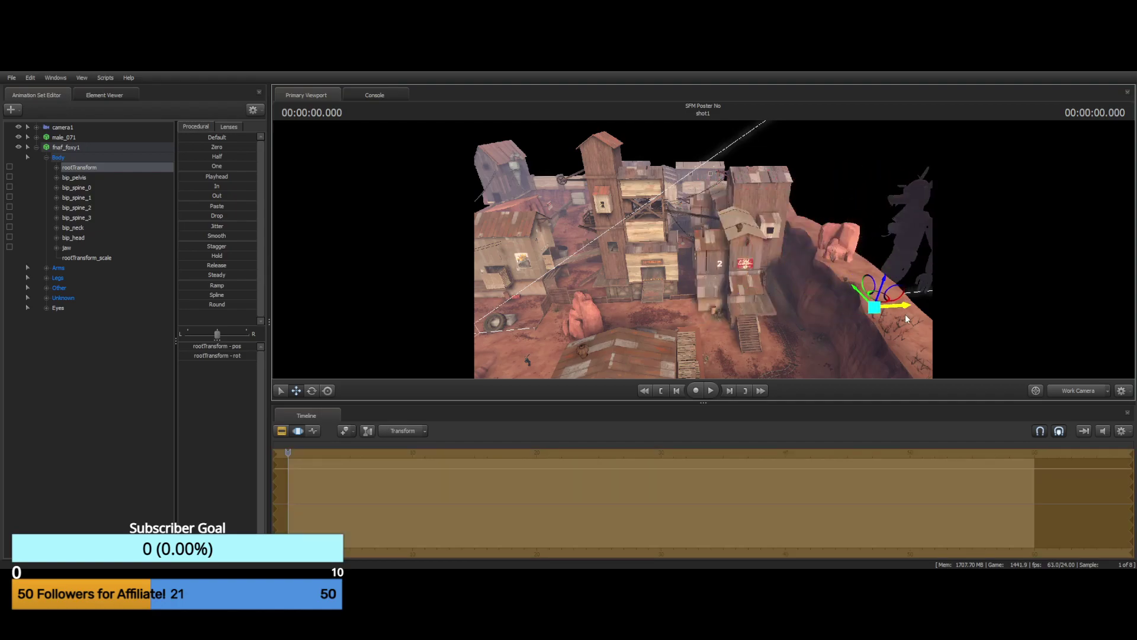
pyautogui.moveTo(905, 317); pyautogui.dragTo(879, 321)
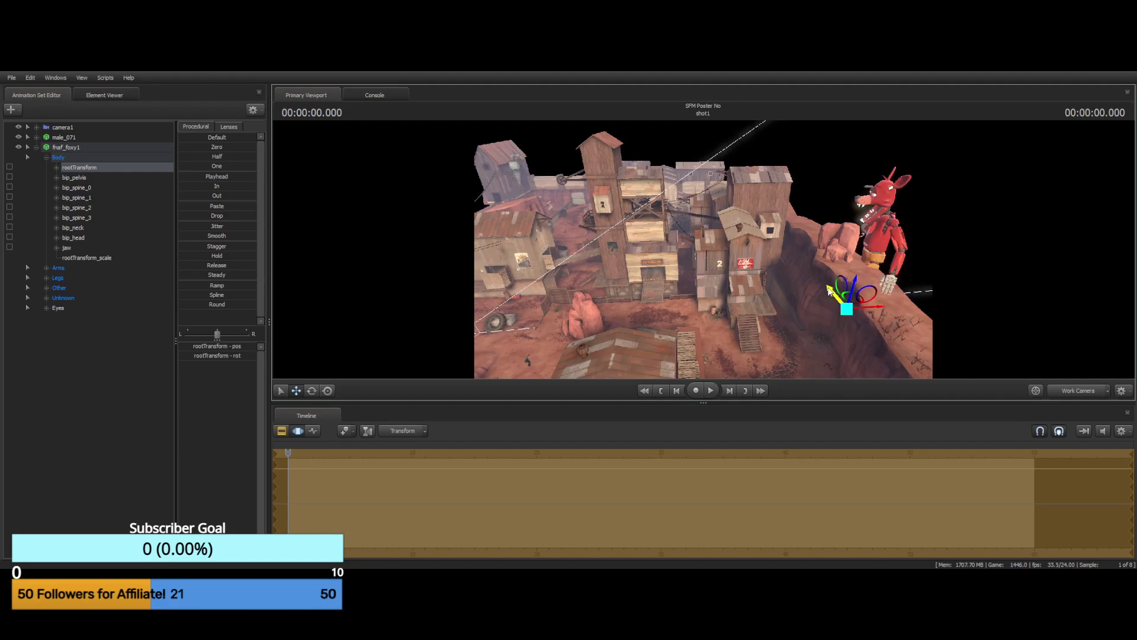
pyautogui.moveTo(829, 291); pyautogui.dragTo(847, 339)
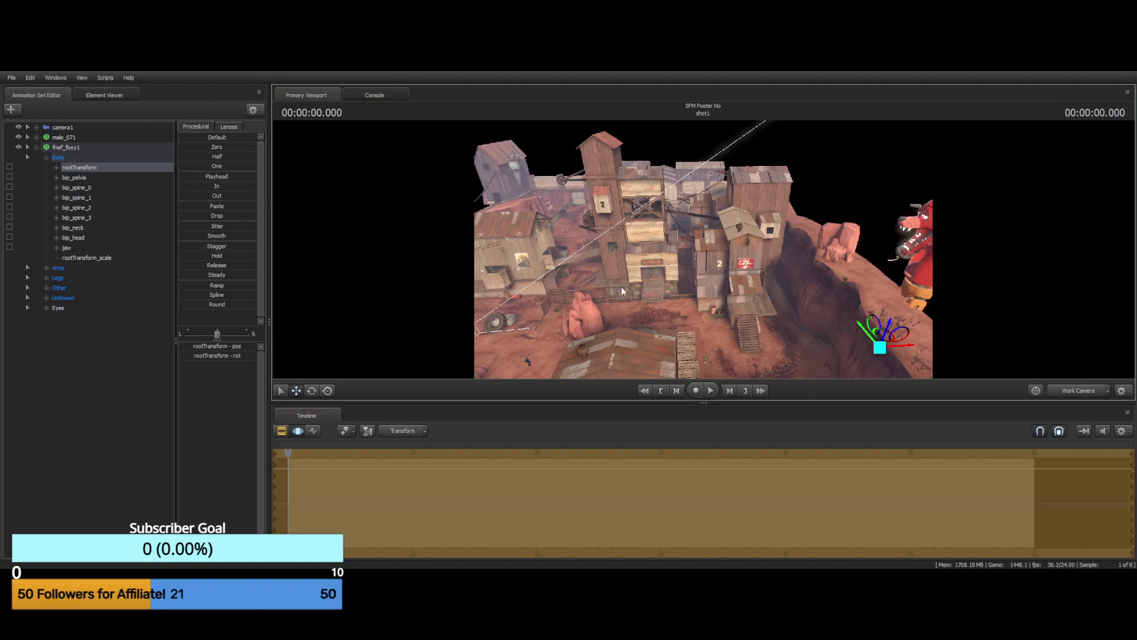
# Rotate fnaf_foxy1 slightly sideways about its vertical axis using the rootTransform bone
pyautogui.moveTo(621, 287); pyautogui.dragTo(711, 355)
pyautogui.press('w')
pyautogui.moveTo(775, 370); pyautogui.dragTo(703, 249)
pyautogui.press('a')
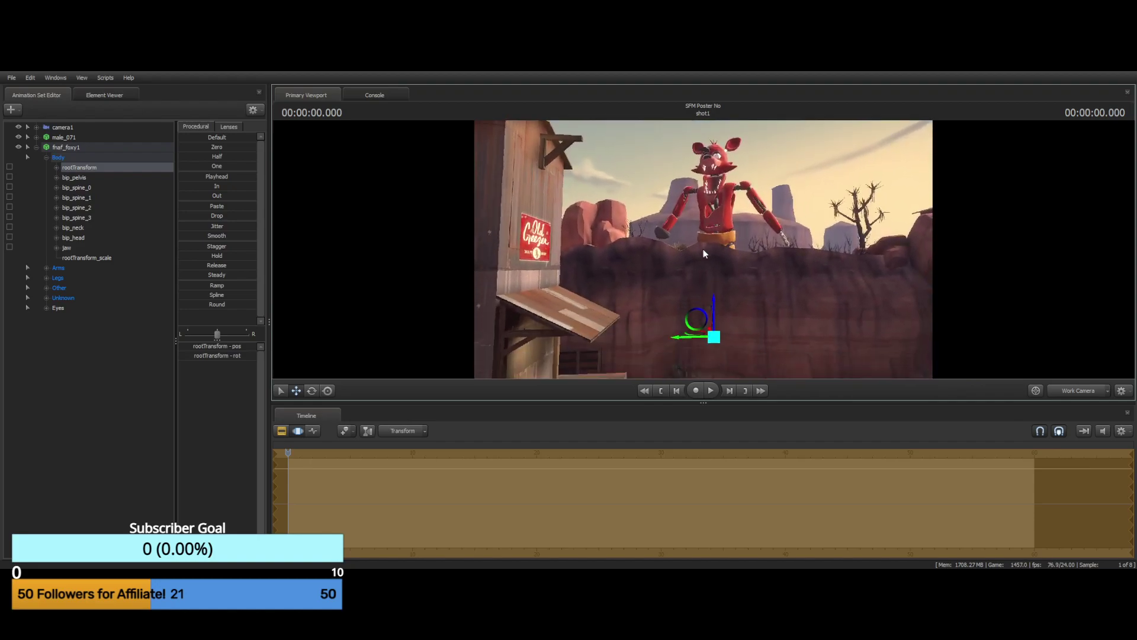
pyautogui.click(312, 391)
pyautogui.moveTo(717, 349); pyautogui.dragTo(733, 350)
pyautogui.moveTo(622, 239); pyautogui.dragTo(699, 245)
pyautogui.press('w')
pyautogui.press('w')
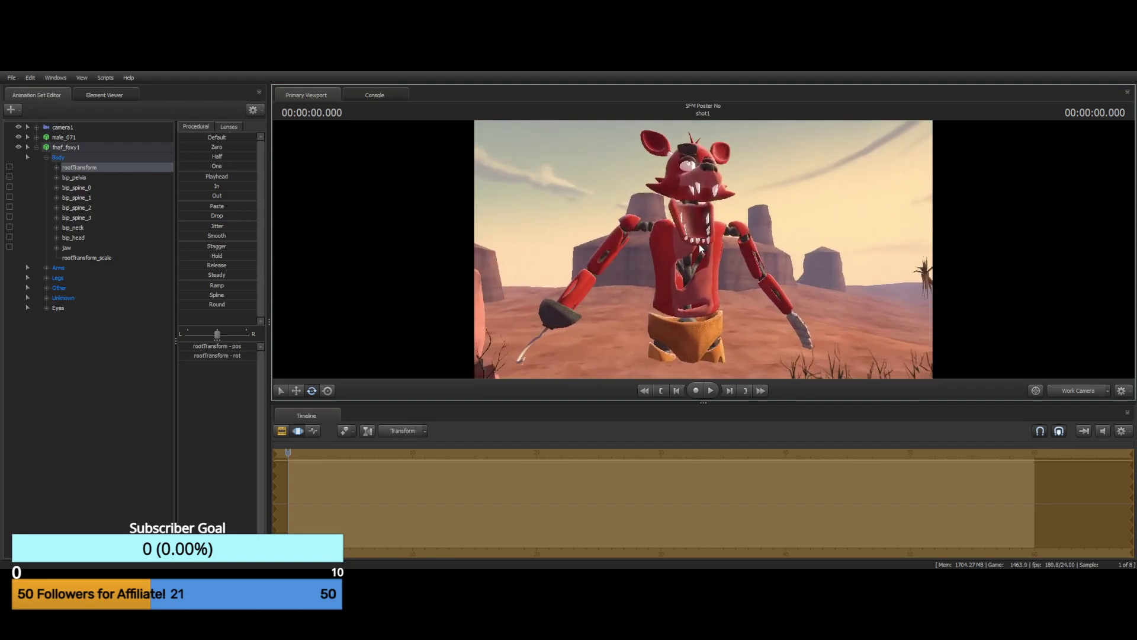
# Try to tilt fnaf_foxy1's head downward with the bip_head bone alone, and undo that rotation
pyautogui.click(67, 248)
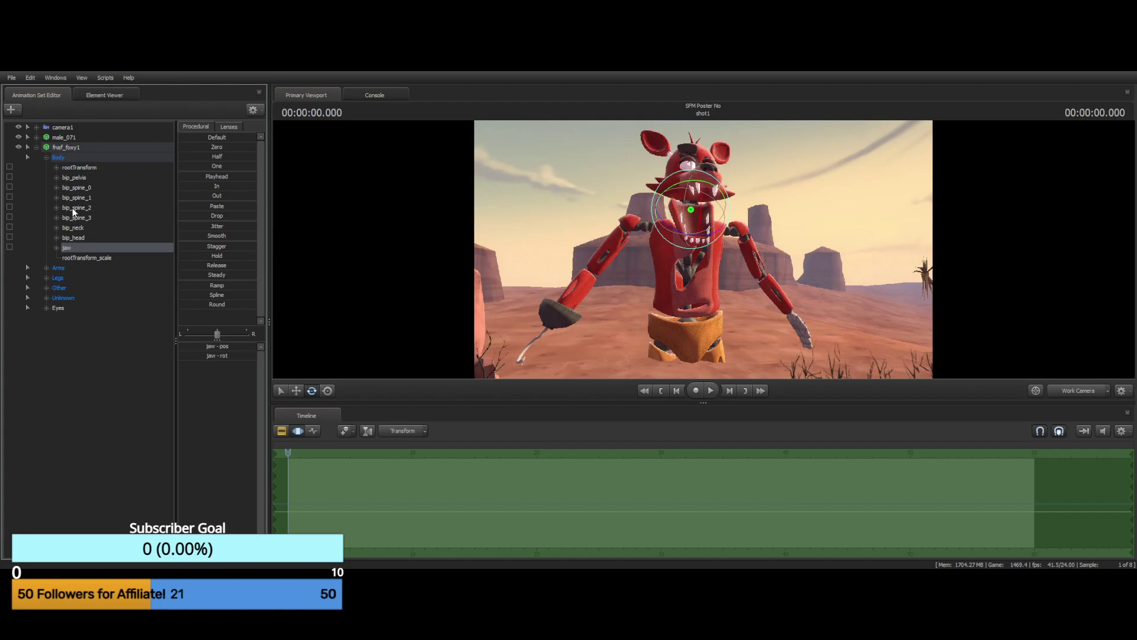
pyautogui.click(70, 239)
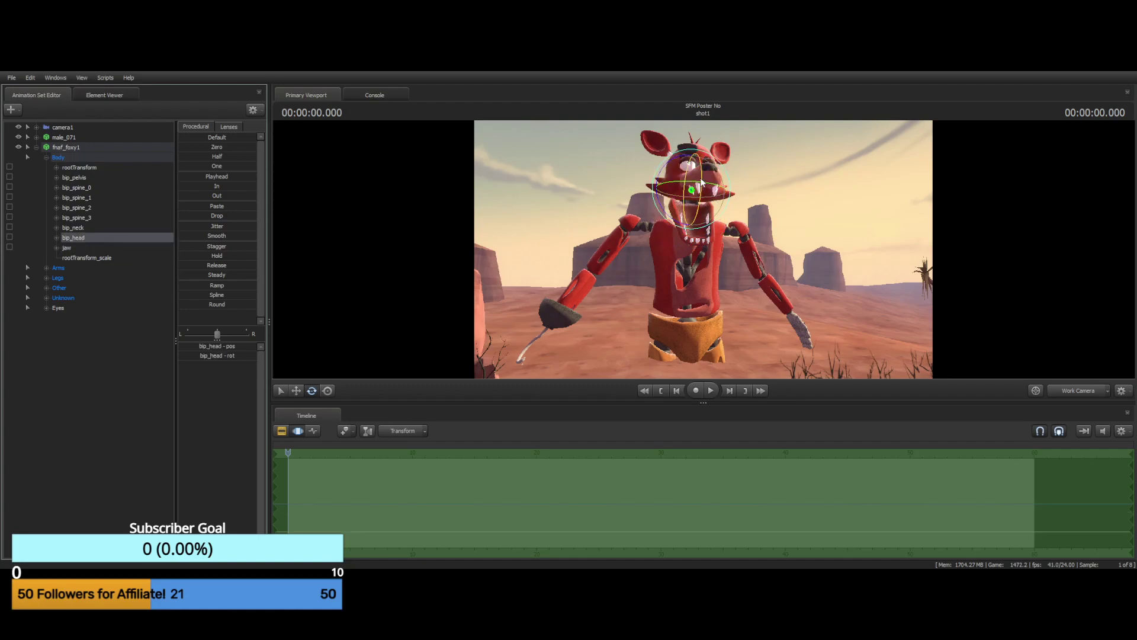
pyautogui.moveTo(702, 182); pyautogui.dragTo(699, 199)
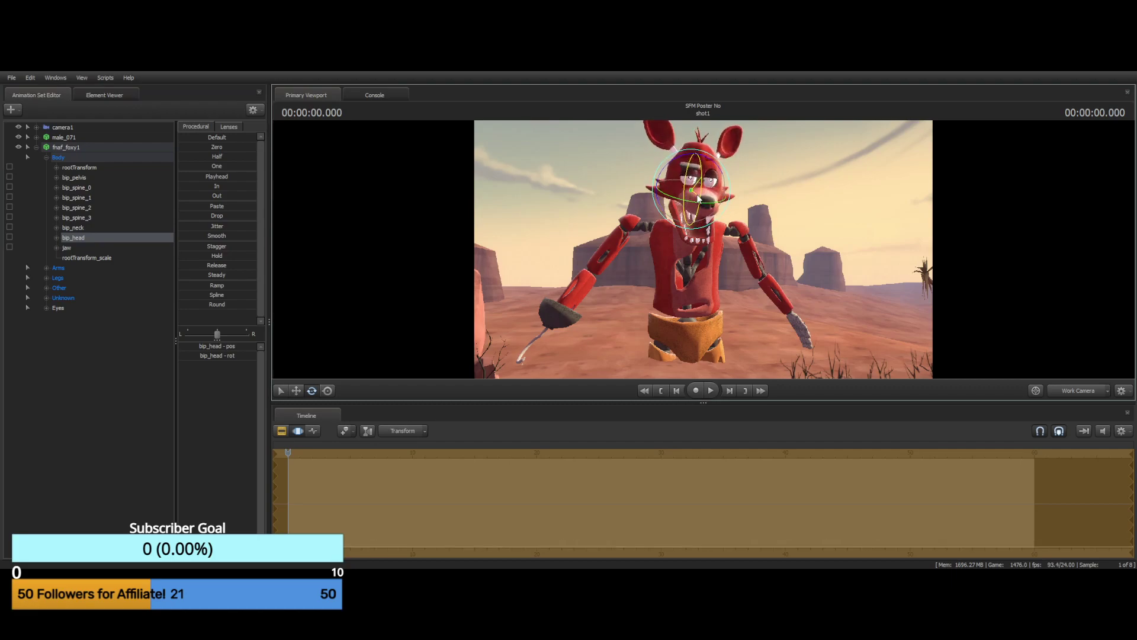
pyautogui.press('w')
pyautogui.moveTo(562, 207); pyautogui.dragTo(663, 190)
pyautogui.press('a')
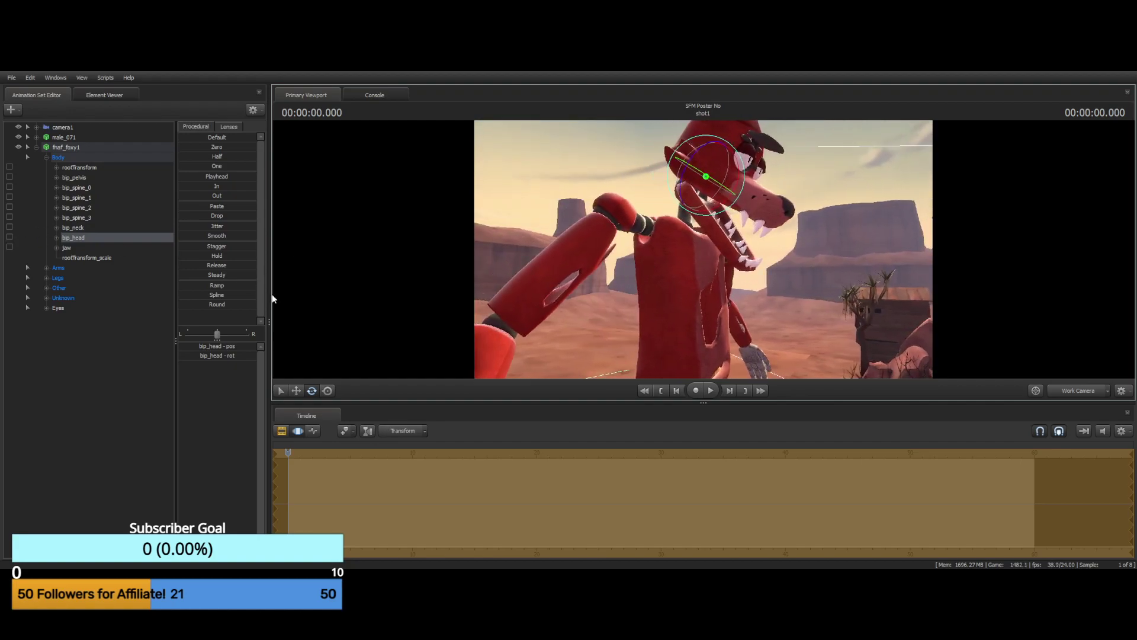
pyautogui.hotkey('ctrl', 'z')
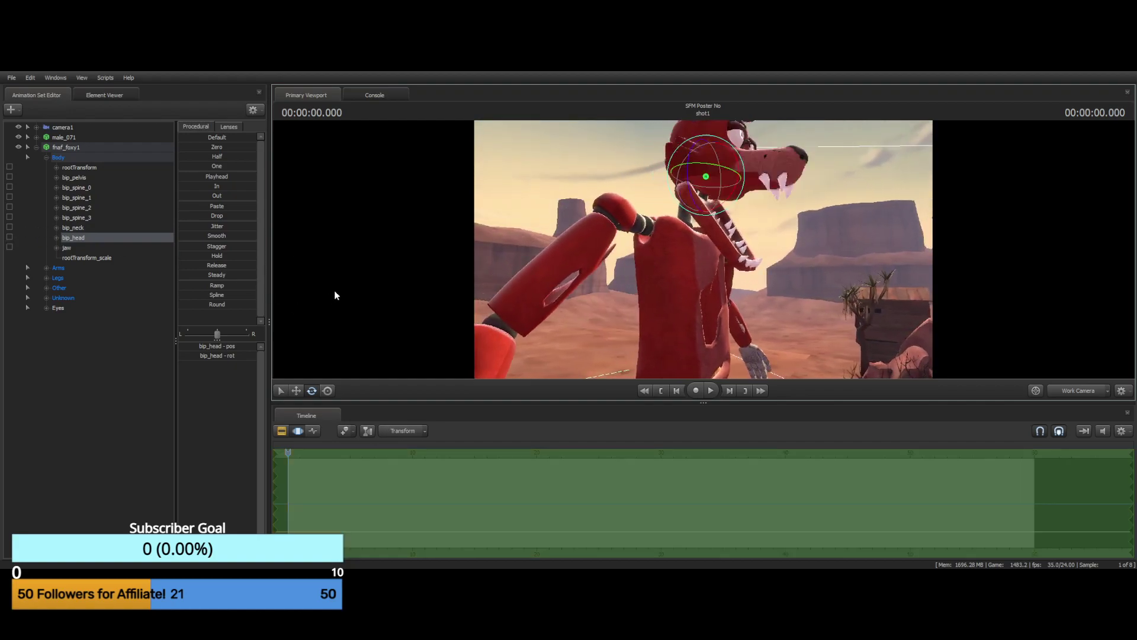
# Tilt fnaf_foxy1's bip_head and jaw bones down together, and rotate the jaw alone to reopen the mouth
pyautogui.keyDown('ctrl'); pyautogui.click(67, 249); pyautogui.keyUp('ctrl')
pyautogui.moveTo(740, 166); pyautogui.dragTo(739, 179)
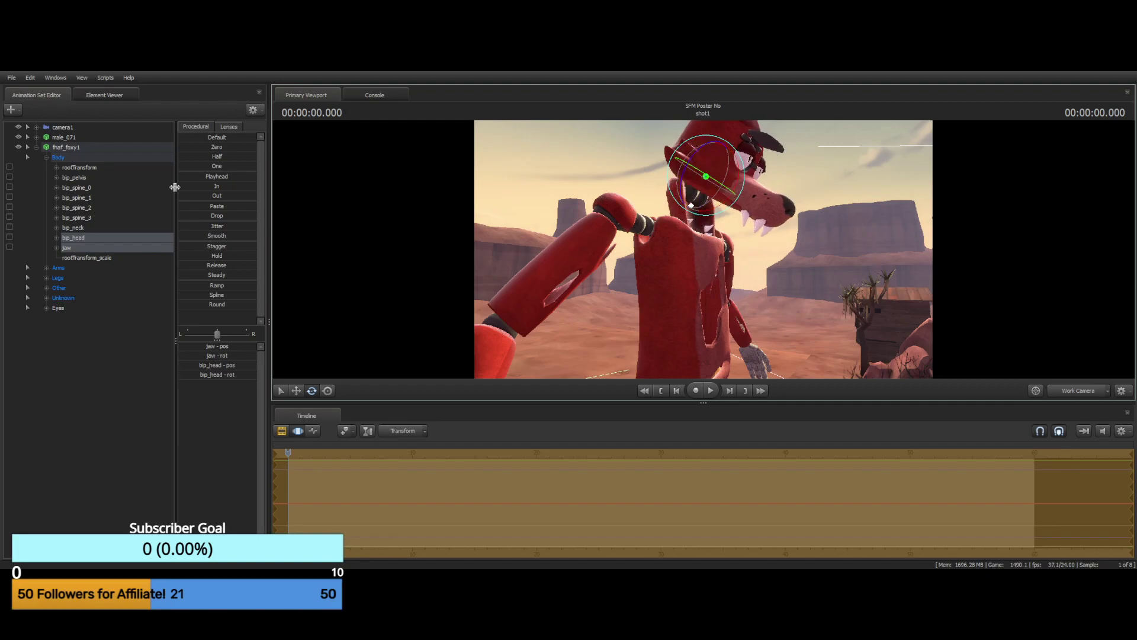
pyautogui.click(81, 249)
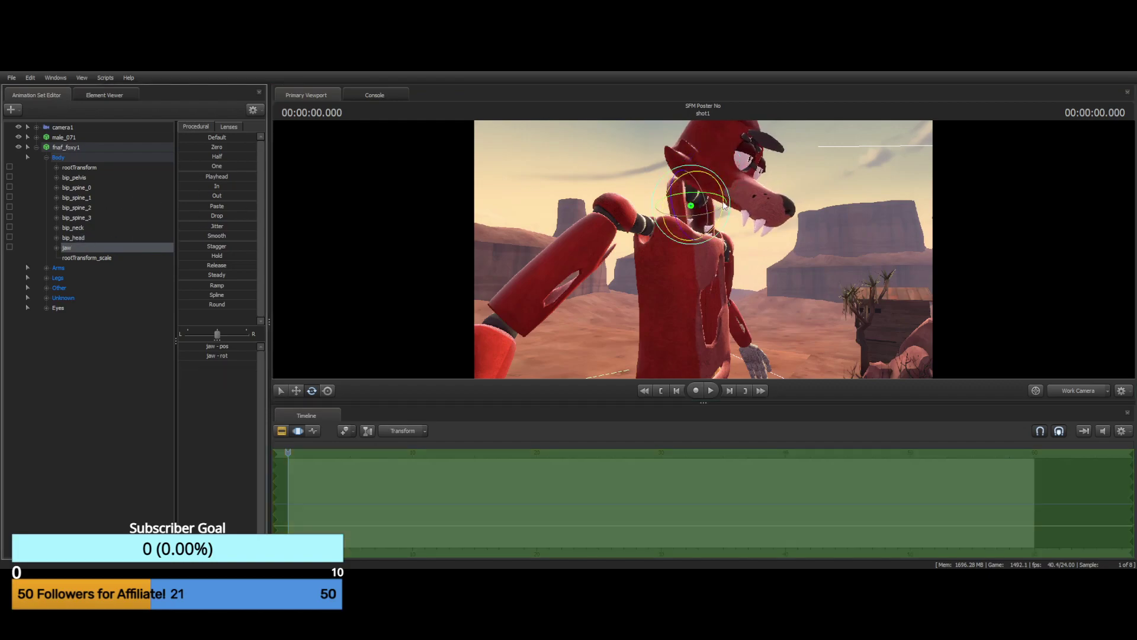
pyautogui.moveTo(736, 189); pyautogui.dragTo(724, 181)
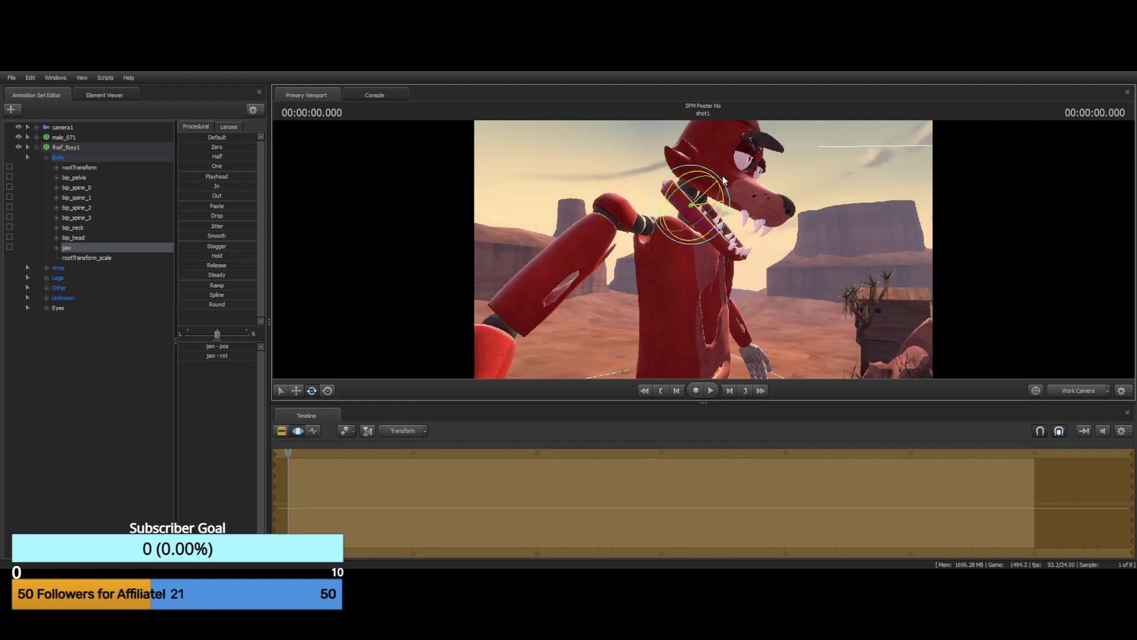
pyautogui.moveTo(858, 178); pyautogui.dragTo(700, 155)
pyautogui.press('s')
pyautogui.press('w')
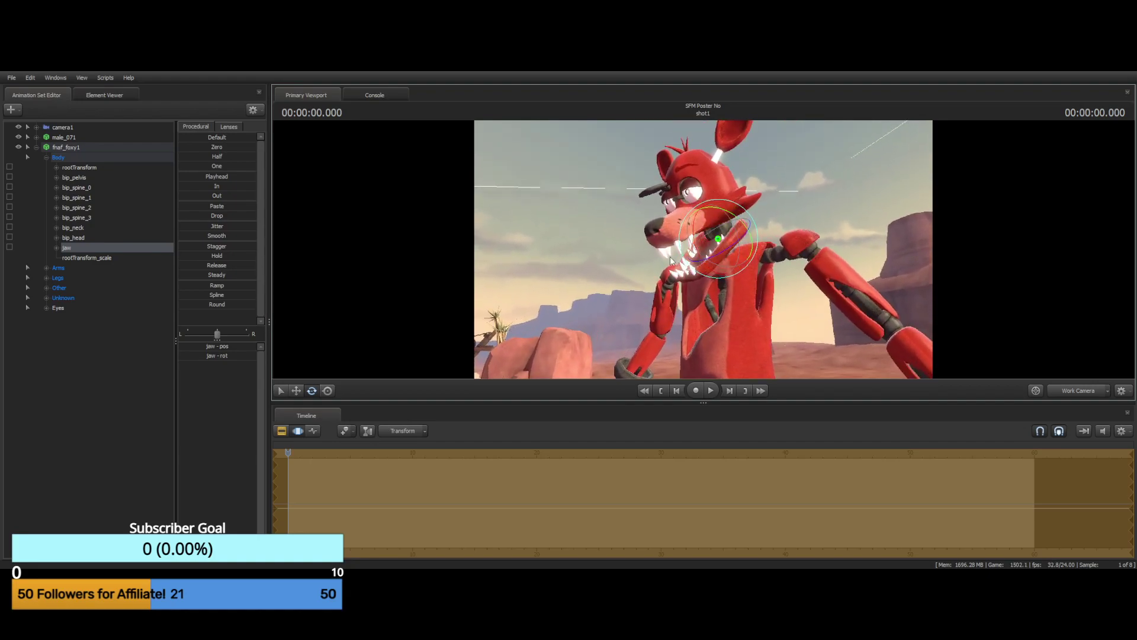
# Undo the recent bip_head, jaw and rootTransform rotations on fnaf_foxy1
pyautogui.click(74, 235)
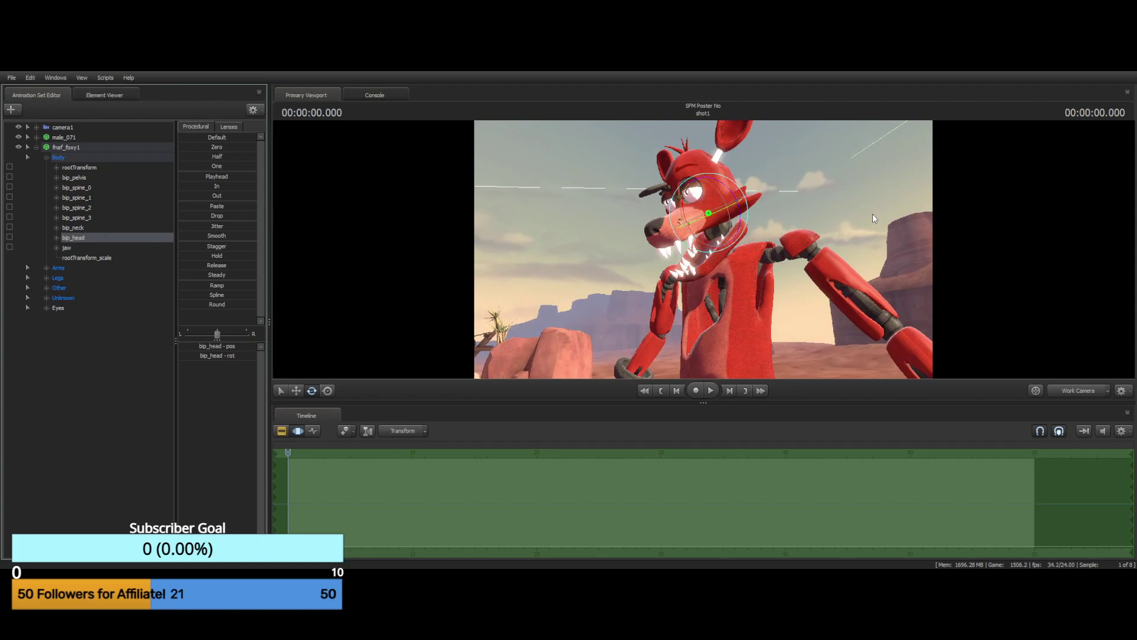
pyautogui.keyDown('alt'); pyautogui.moveTo(873, 218); pyautogui.dragTo(762, 394); pyautogui.keyUp('alt')
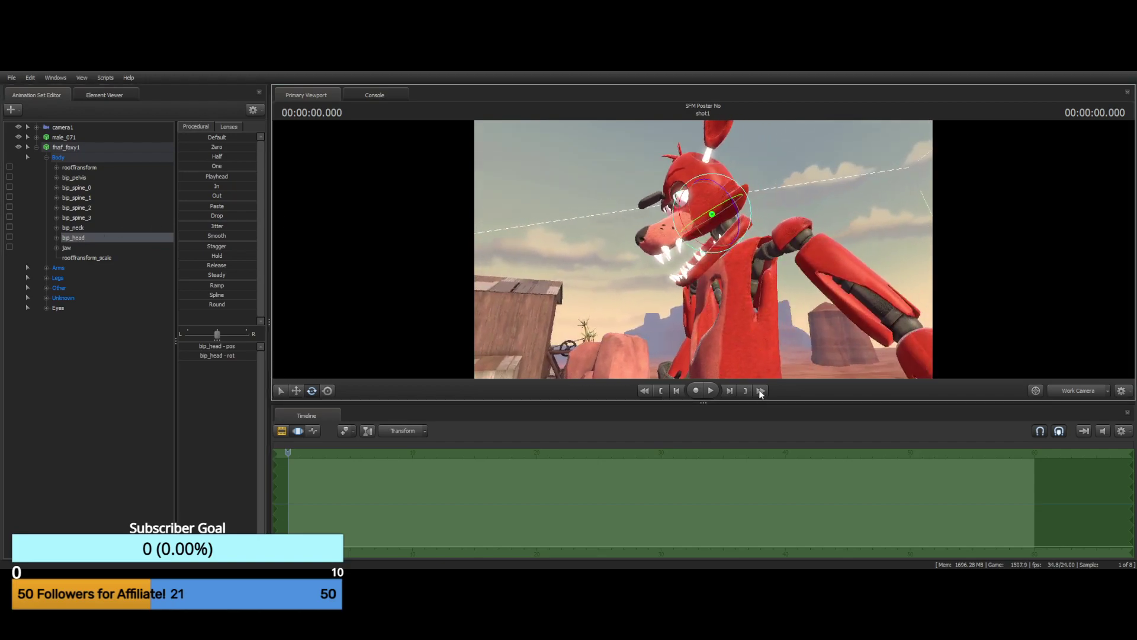
pyautogui.press('ctrl')
pyautogui.moveTo(708, 256); pyautogui.dragTo(704, 251)
pyautogui.hotkey('ctrl', 'z')
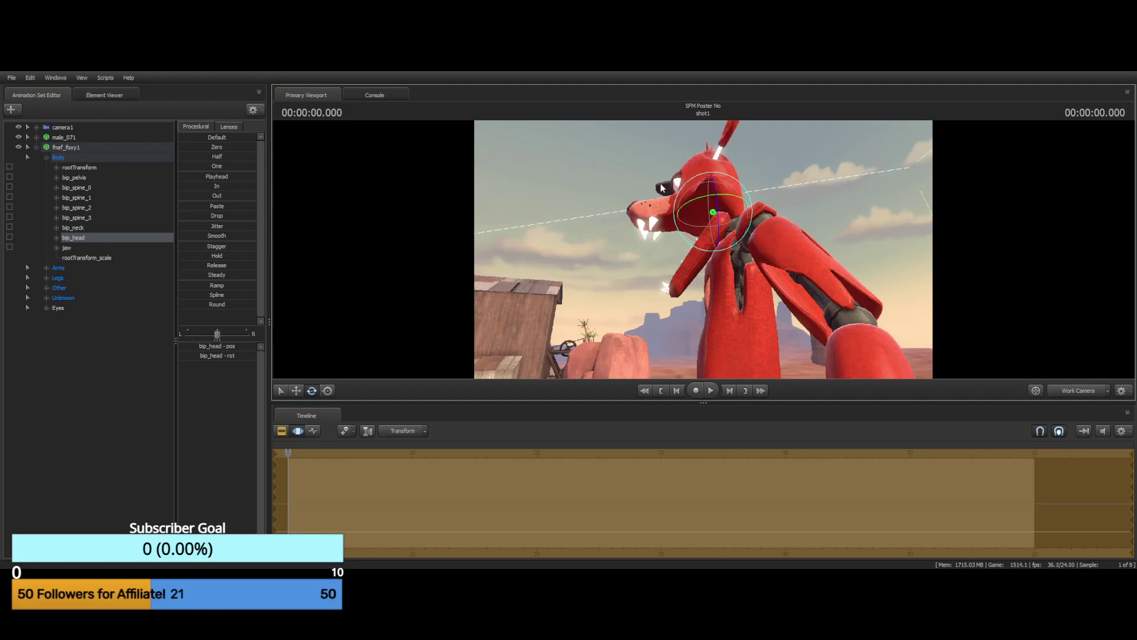
# Tilt fnaf_foxy1's head down with the bip_neck bone and swing the jaw forward to partly close the mouth
pyautogui.moveTo(702, 218); pyautogui.dragTo(703, 250)
pyautogui.click(80, 229)
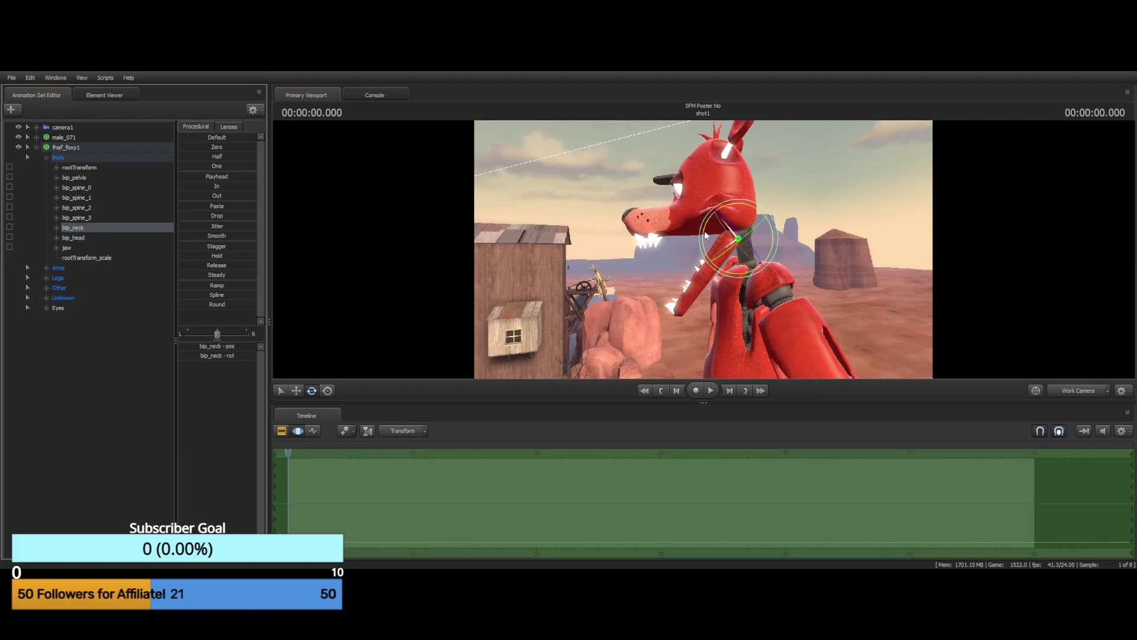
pyautogui.moveTo(700, 235); pyautogui.dragTo(697, 249)
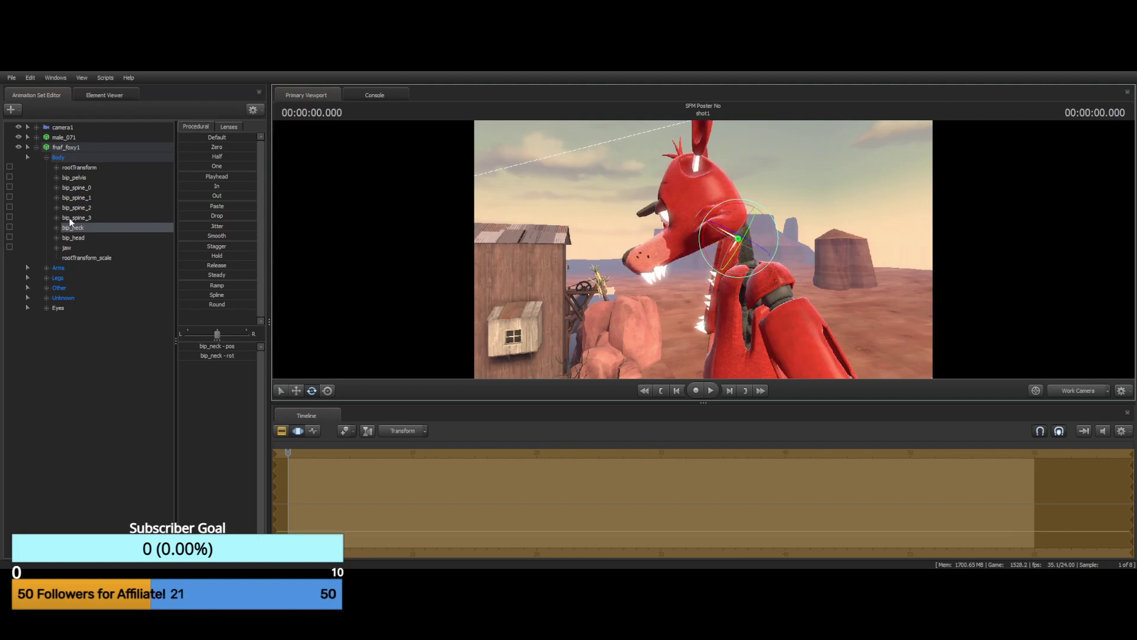
pyautogui.click(70, 249)
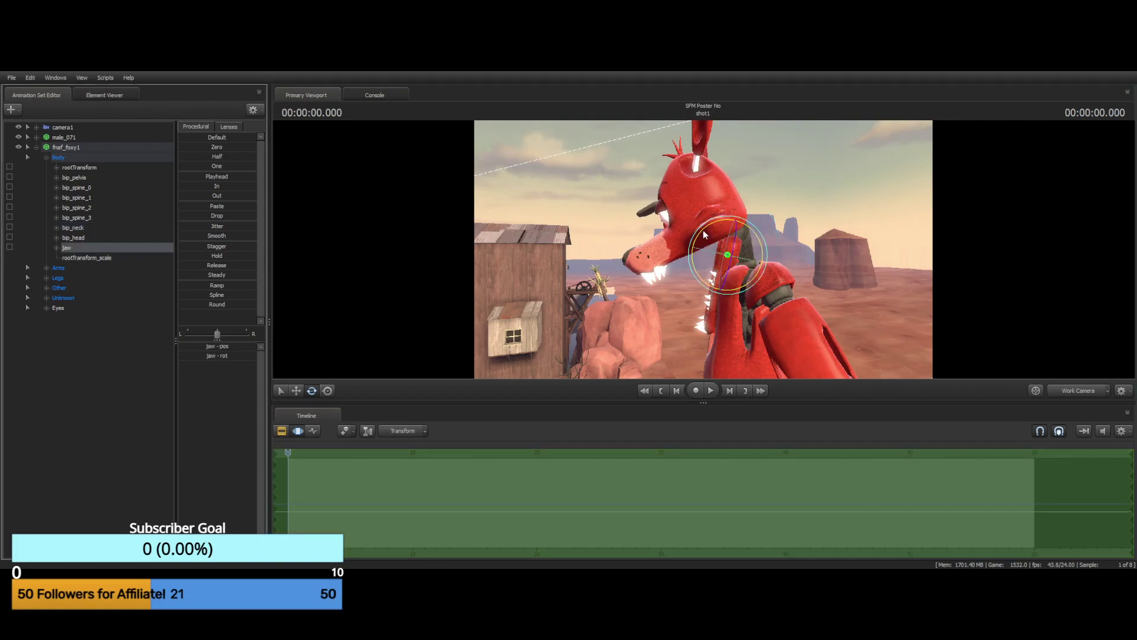
pyautogui.moveTo(705, 235); pyautogui.dragTo(719, 220)
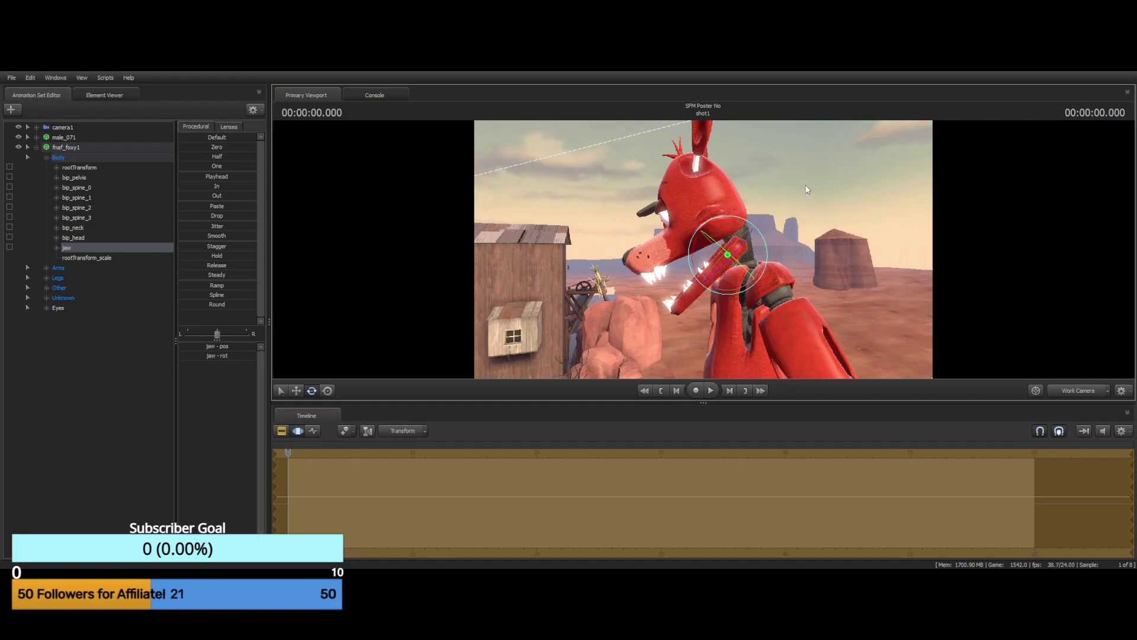
# Rotate fnaf_foxy1's bip_pelvis bone so the whole torso leans forward toward the buildings
pyautogui.press('s')
pyautogui.moveTo(806, 189); pyautogui.dragTo(806, 258)
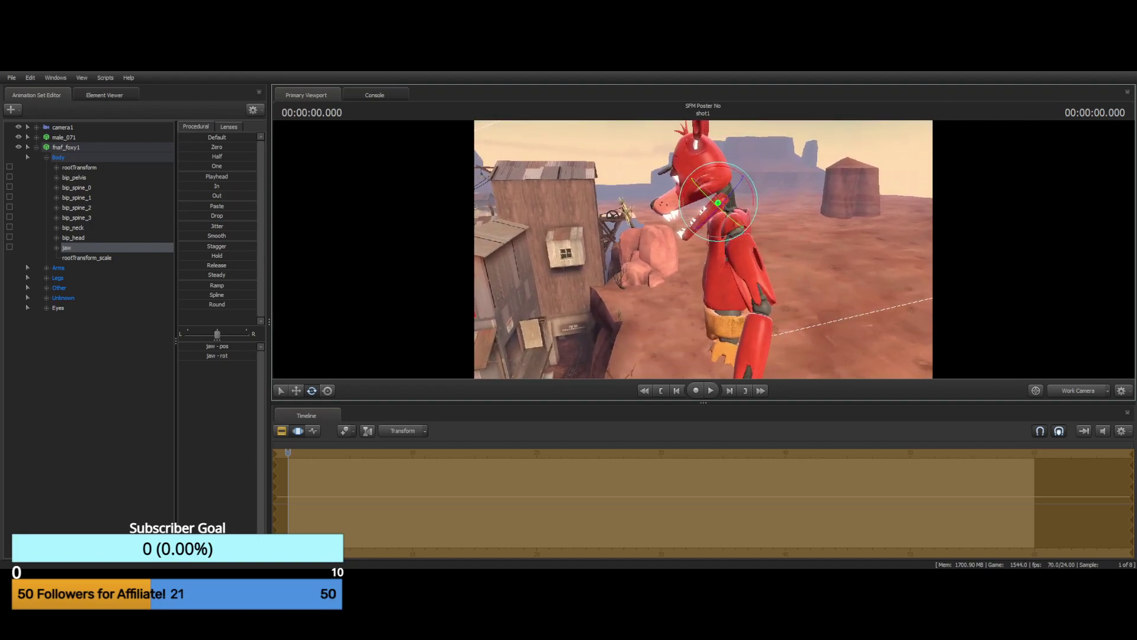
pyautogui.press('ctrl')
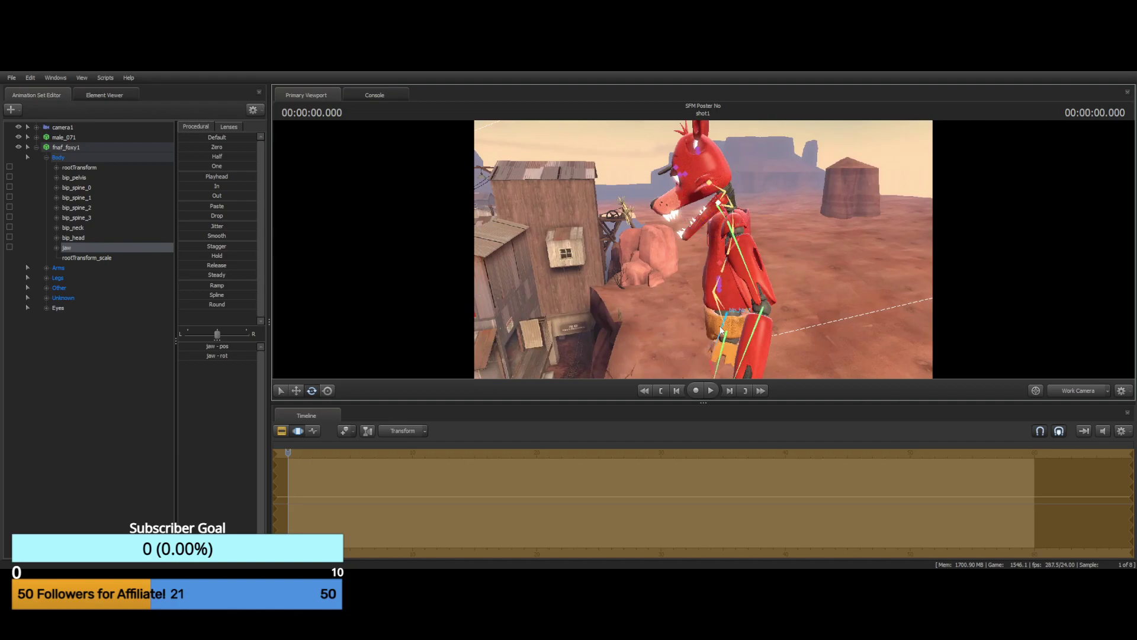
pyautogui.click(717, 300)
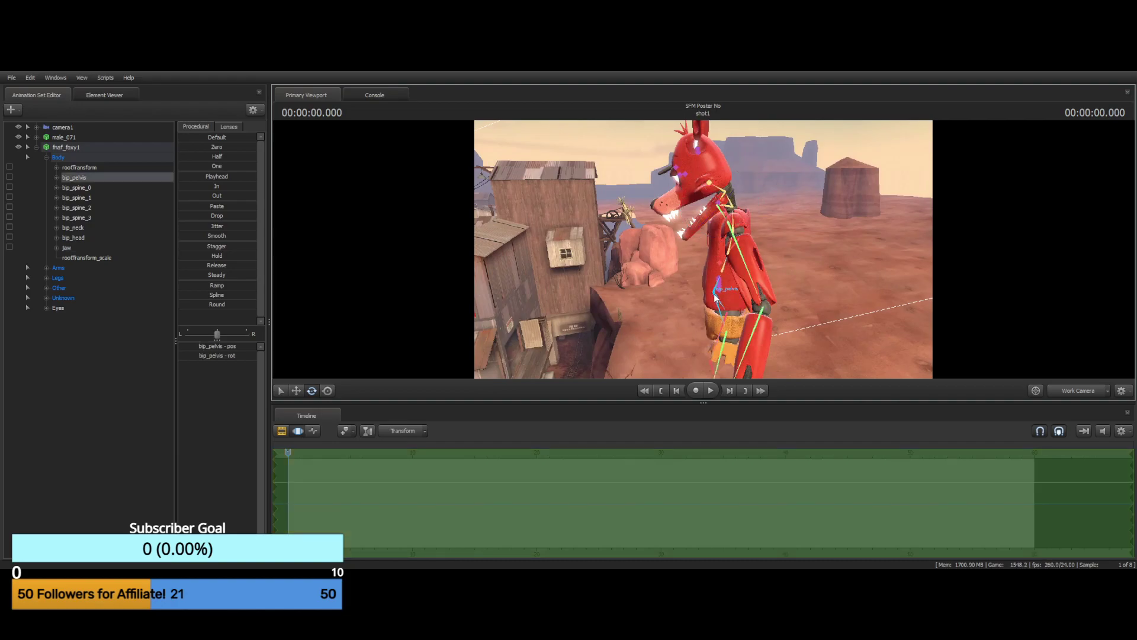
pyautogui.moveTo(717, 262); pyautogui.dragTo(741, 264)
pyautogui.press('w')
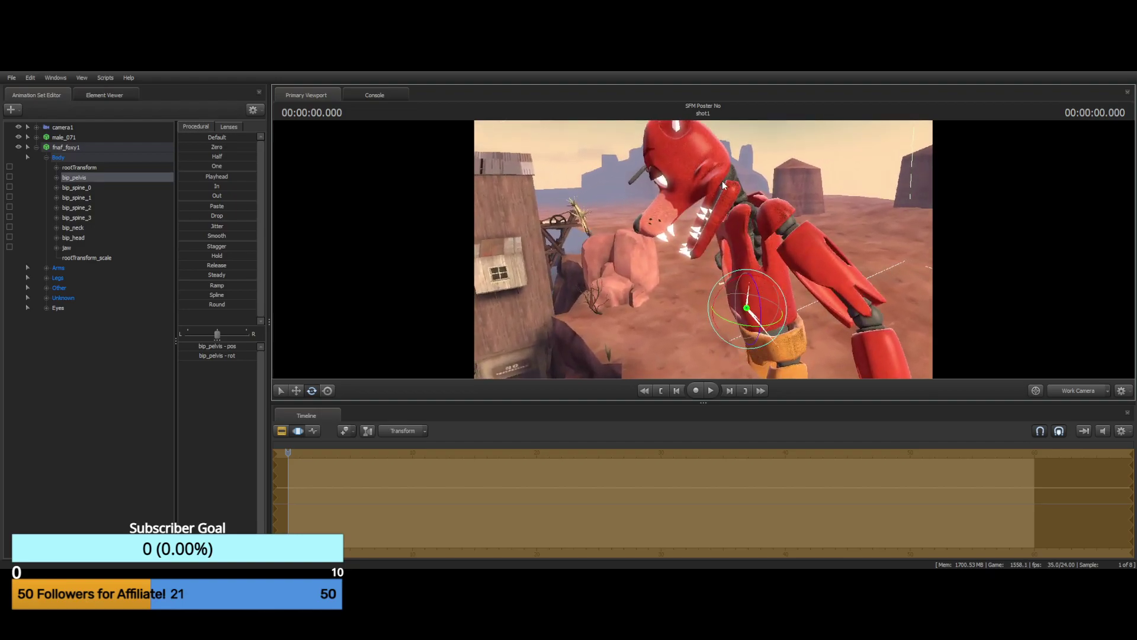
# Raise fnaf_foxy1's head with the bip_neck bone and rotate the jaw down to open the mouth wider
pyautogui.press('ctrl')
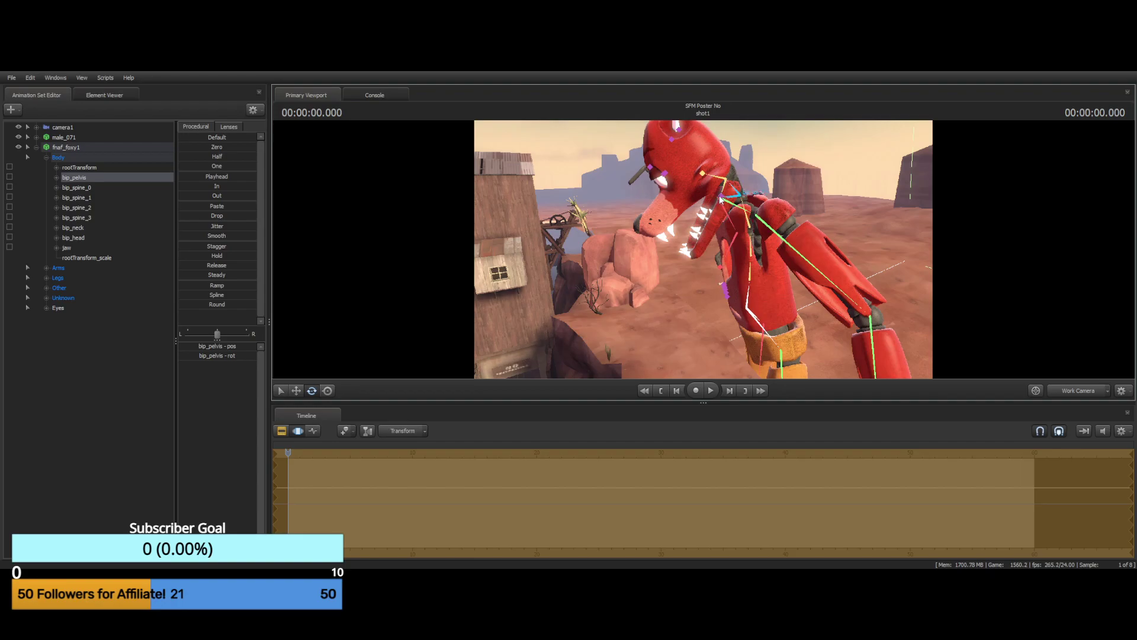
pyautogui.click(727, 184)
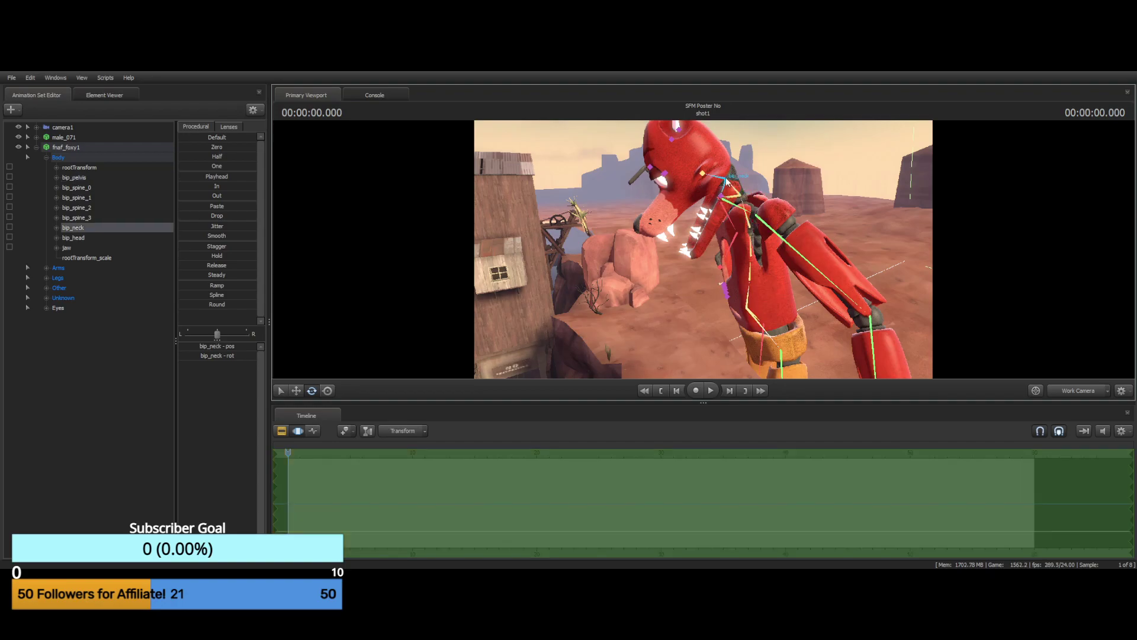
pyautogui.moveTo(745, 153); pyautogui.dragTo(756, 160)
pyautogui.press('ctrl')
pyautogui.click(718, 196)
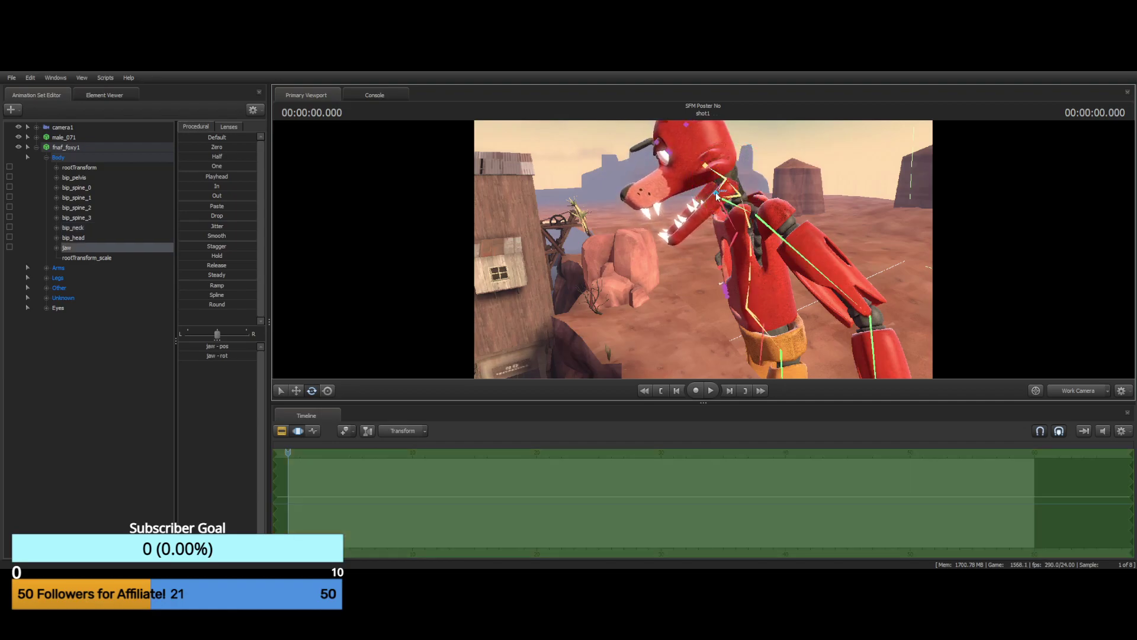
pyautogui.moveTo(687, 182); pyautogui.dragTo(686, 192)
# Examine fnaf_foxy1's face and open mouth from the front and from the side
pyautogui.keyDown('alt'); pyautogui.moveTo(821, 166); pyautogui.dragTo(682, 246); pyautogui.keyUp('alt')
pyautogui.press('s')
pyautogui.press('a')
pyautogui.moveTo(622, 194); pyautogui.dragTo(668, 259)
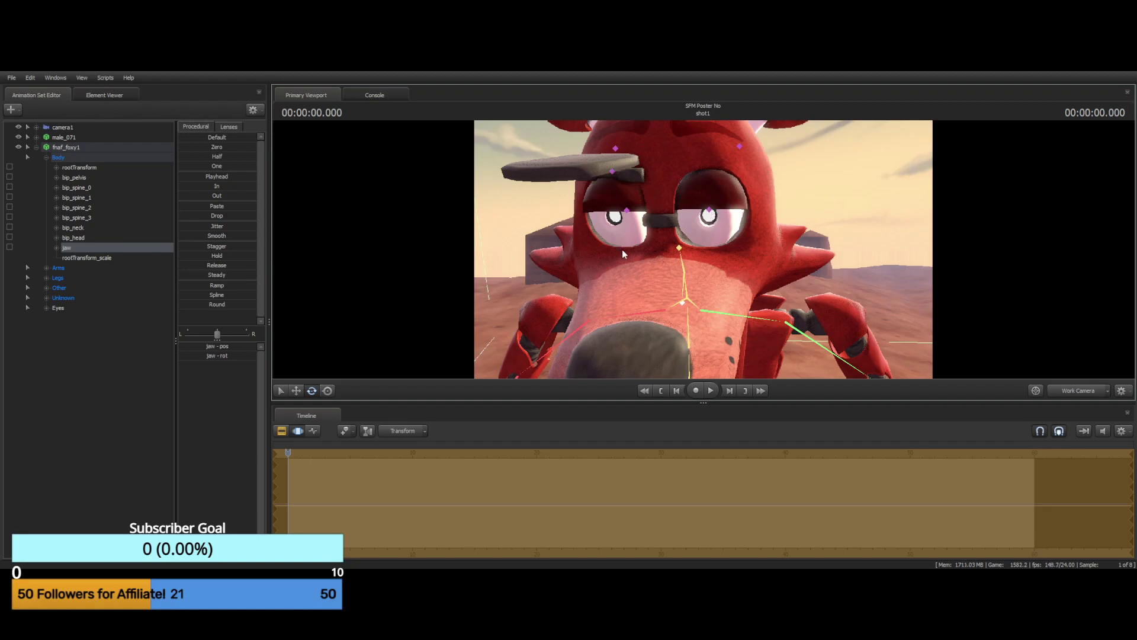
pyautogui.moveTo(837, 237); pyautogui.dragTo(720, 258)
pyautogui.press('d')
pyautogui.press('s')
pyautogui.press('d')
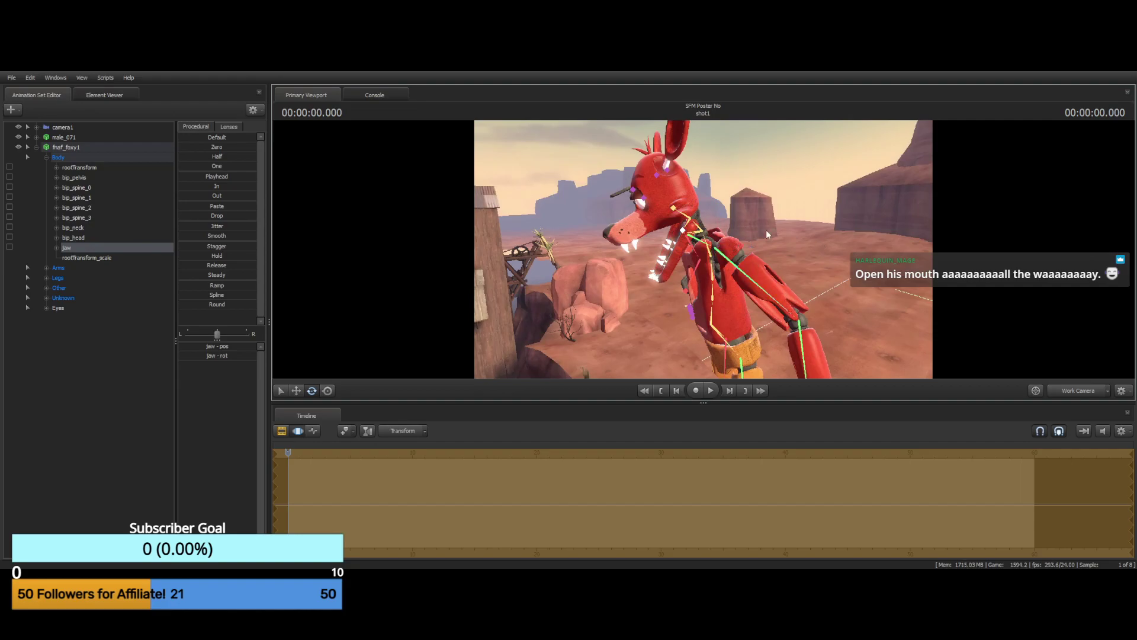
pyautogui.press('e')
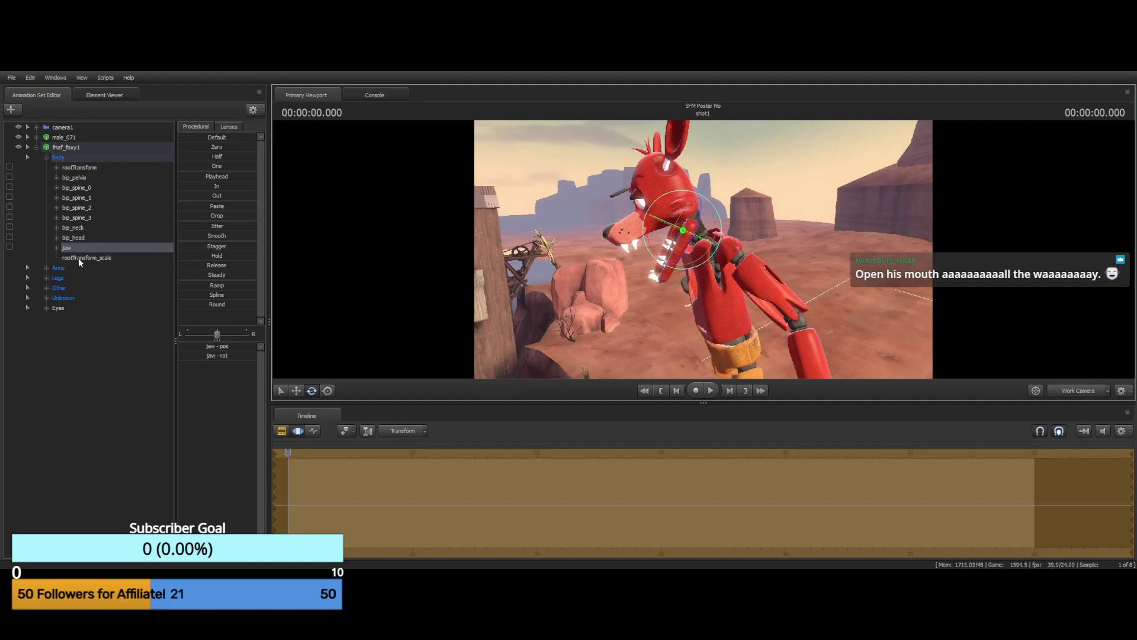
# Collapse fnaf_foxy1's Body bones, select its Arms group, and pick the bip_upperArm_L bone
pyautogui.click(46, 157)
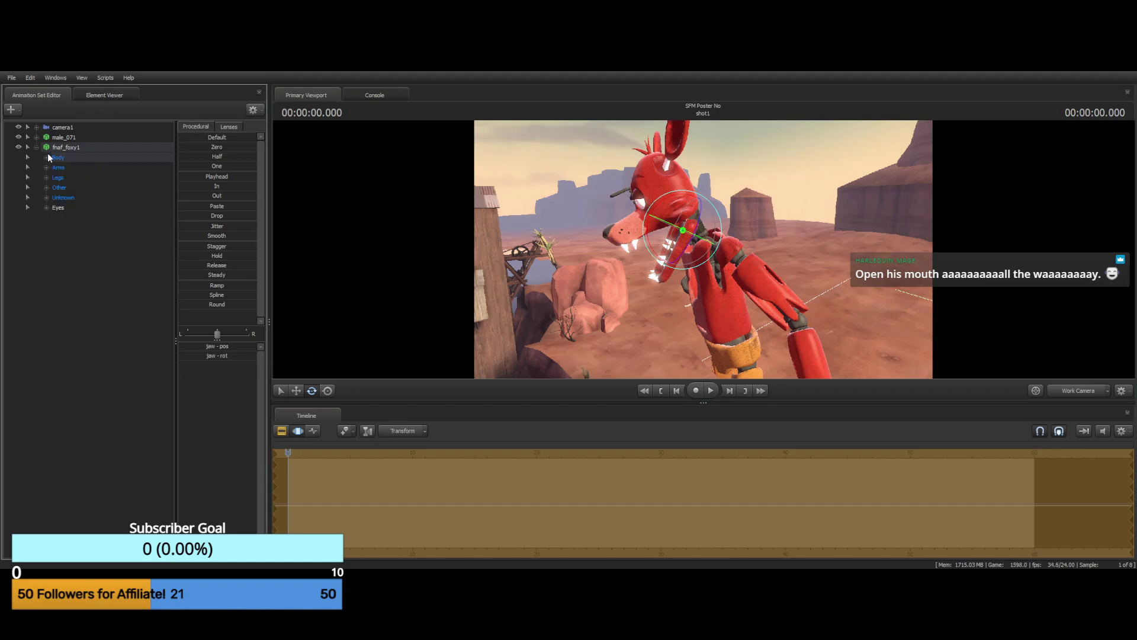
pyautogui.click(35, 146)
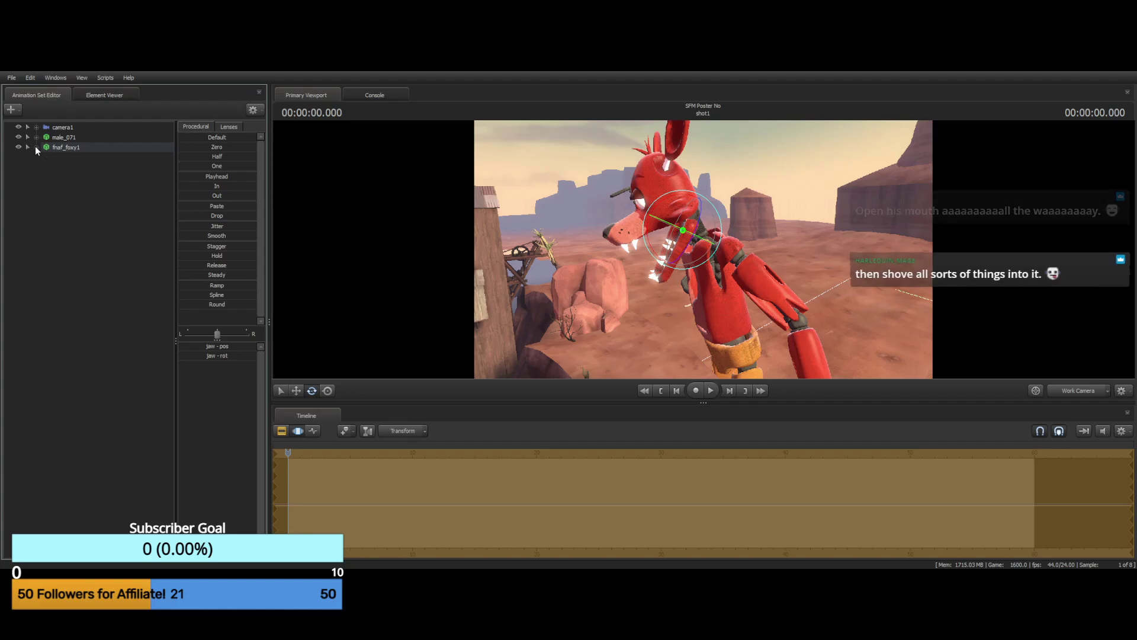
pyautogui.click(61, 147)
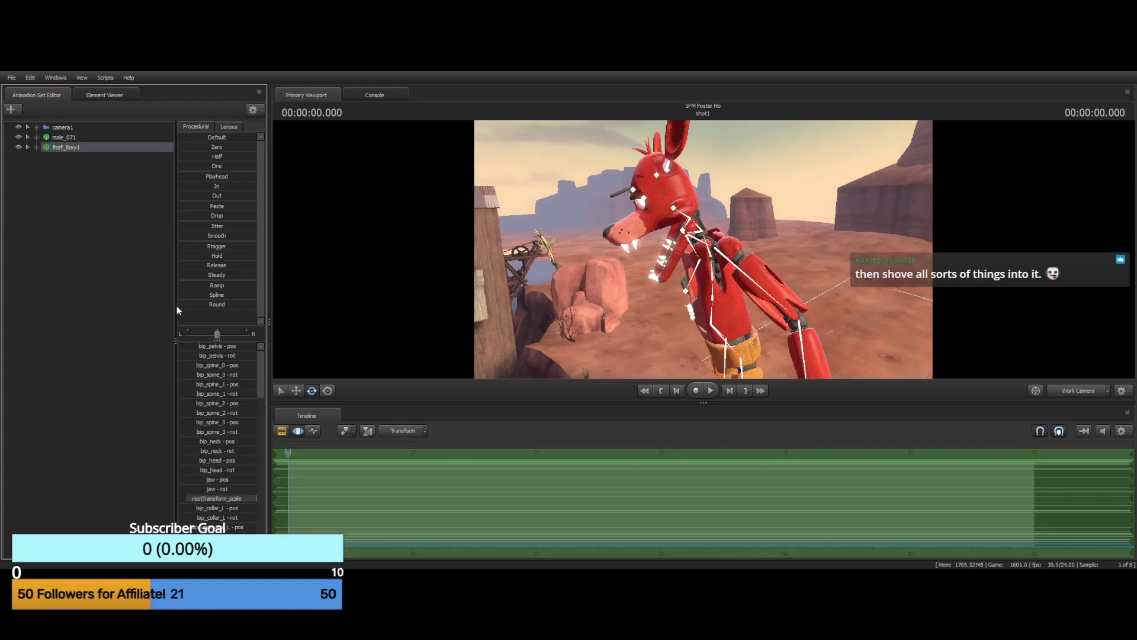
pyautogui.click(37, 147)
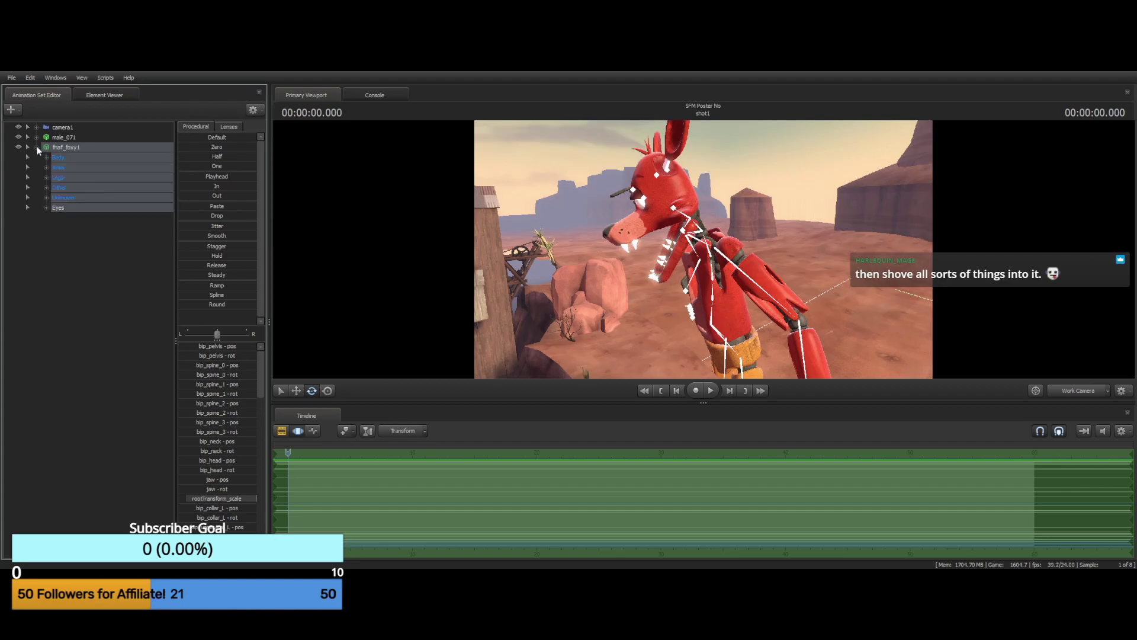
pyautogui.click(74, 169)
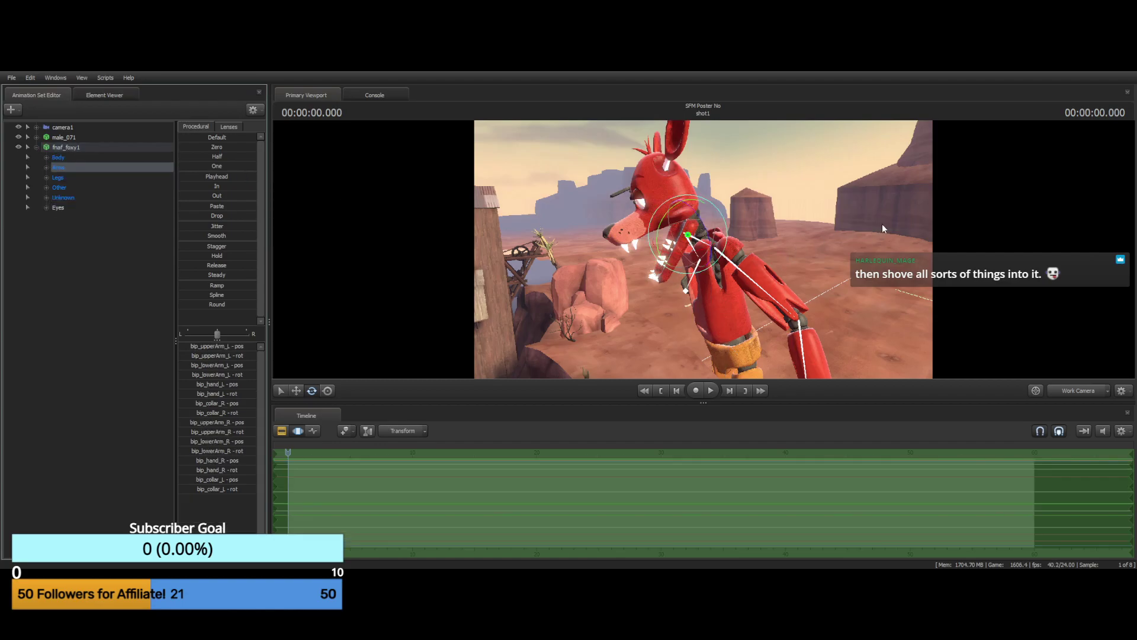
pyautogui.moveTo(847, 220); pyautogui.dragTo(895, 225)
pyautogui.press('w')
pyautogui.press('ctrl')
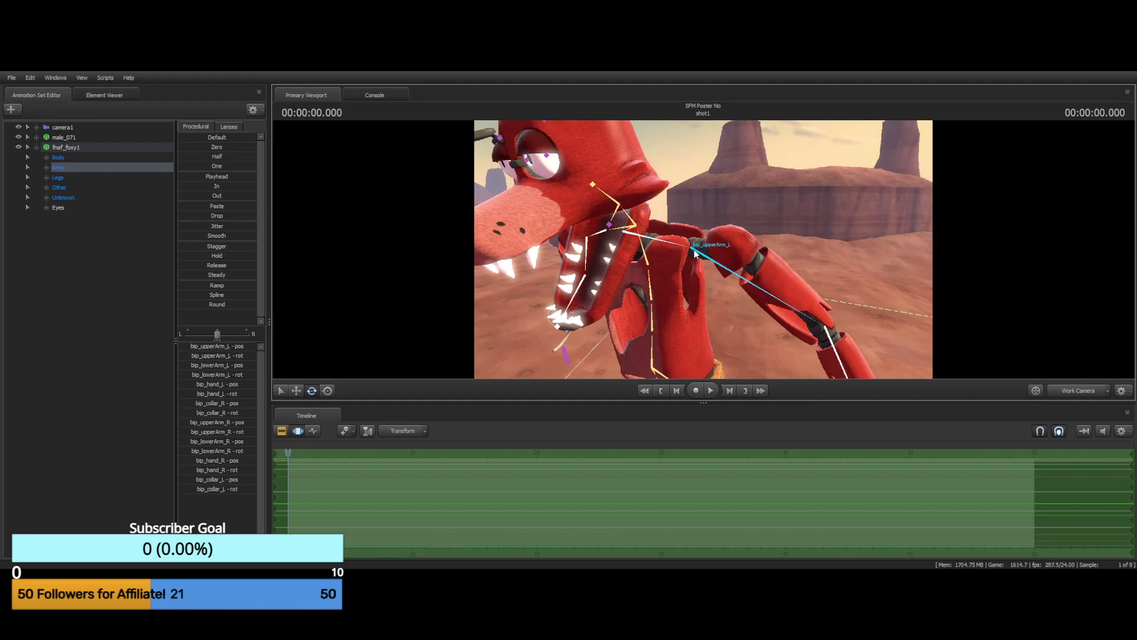
pyautogui.click(696, 253)
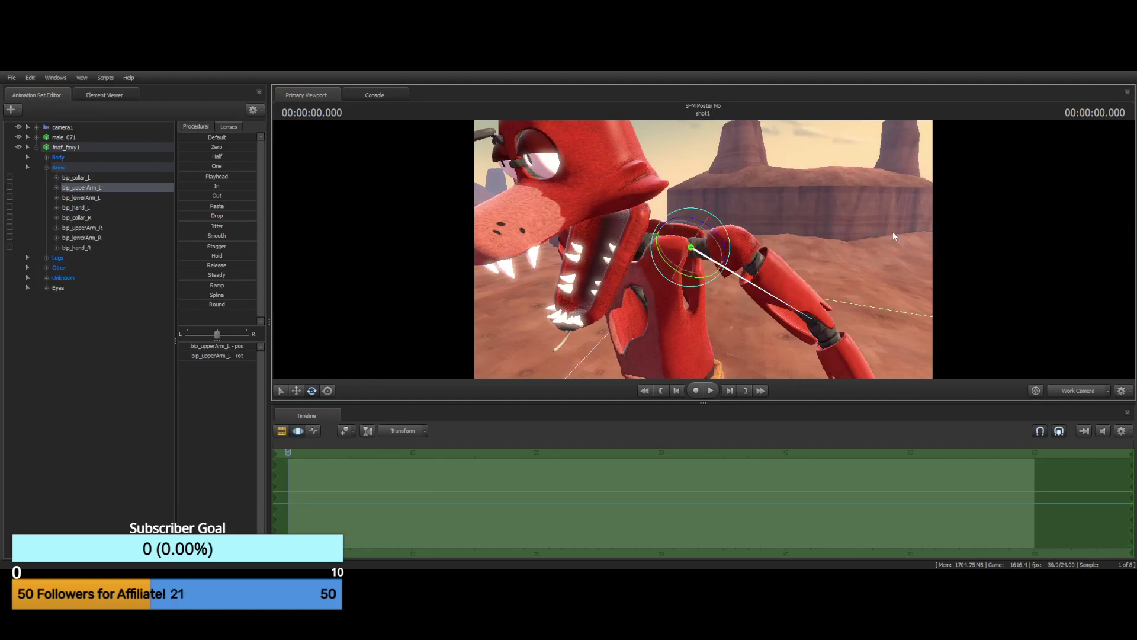
# Turn the whole fnaf_foxy1 model slightly by rotating its rootTransform while checking its direction toward the buildings
pyautogui.moveTo(893, 231); pyautogui.dragTo(704, 253)
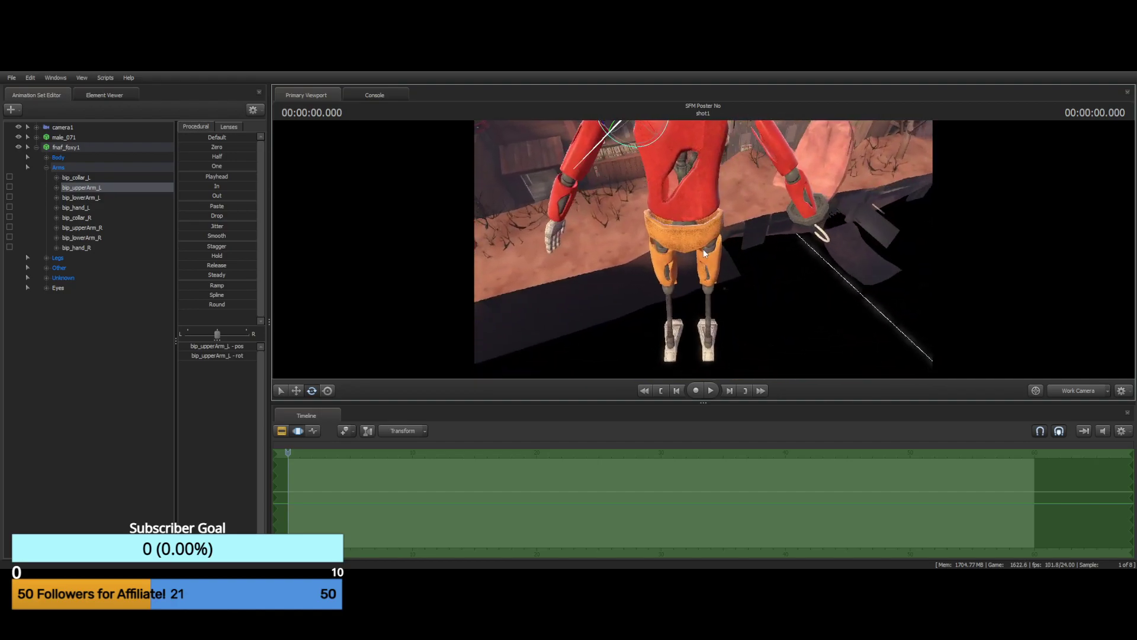
pyautogui.click(66, 161)
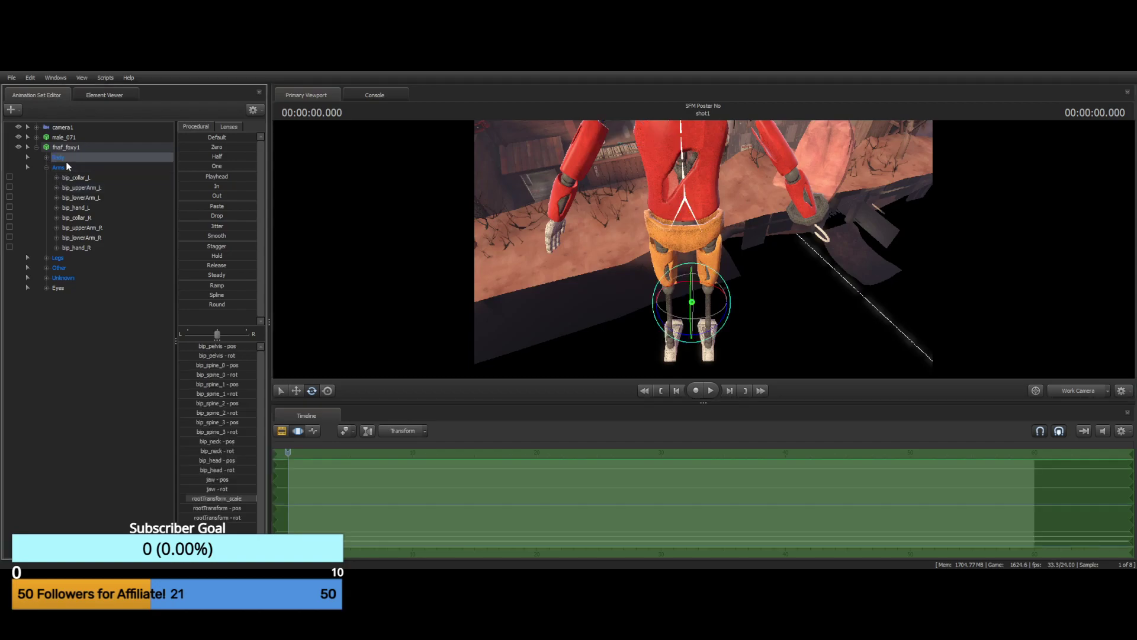
pyautogui.press('ctrl')
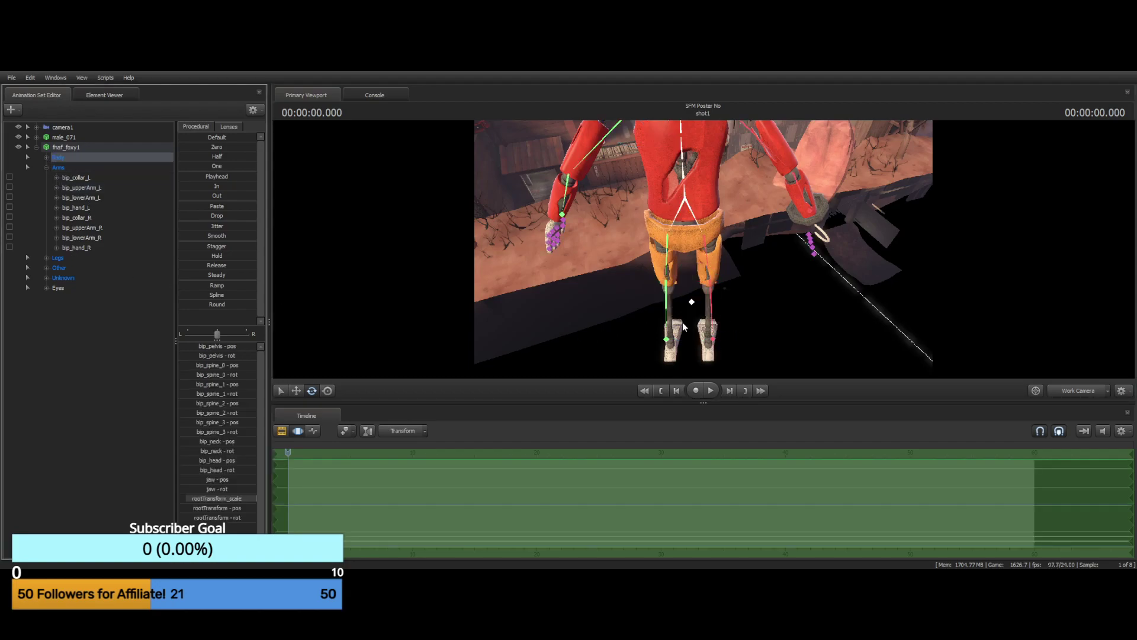
pyautogui.click(692, 304)
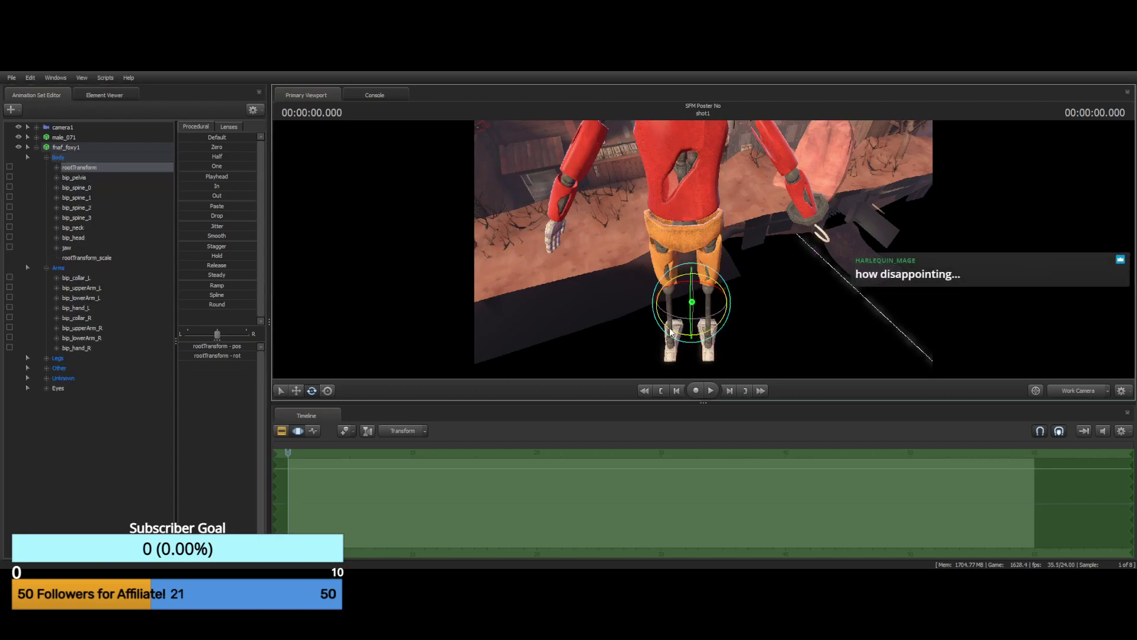
pyautogui.moveTo(674, 332); pyautogui.dragTo(689, 334)
pyautogui.moveTo(782, 308); pyautogui.dragTo(800, 166)
pyautogui.press('w')
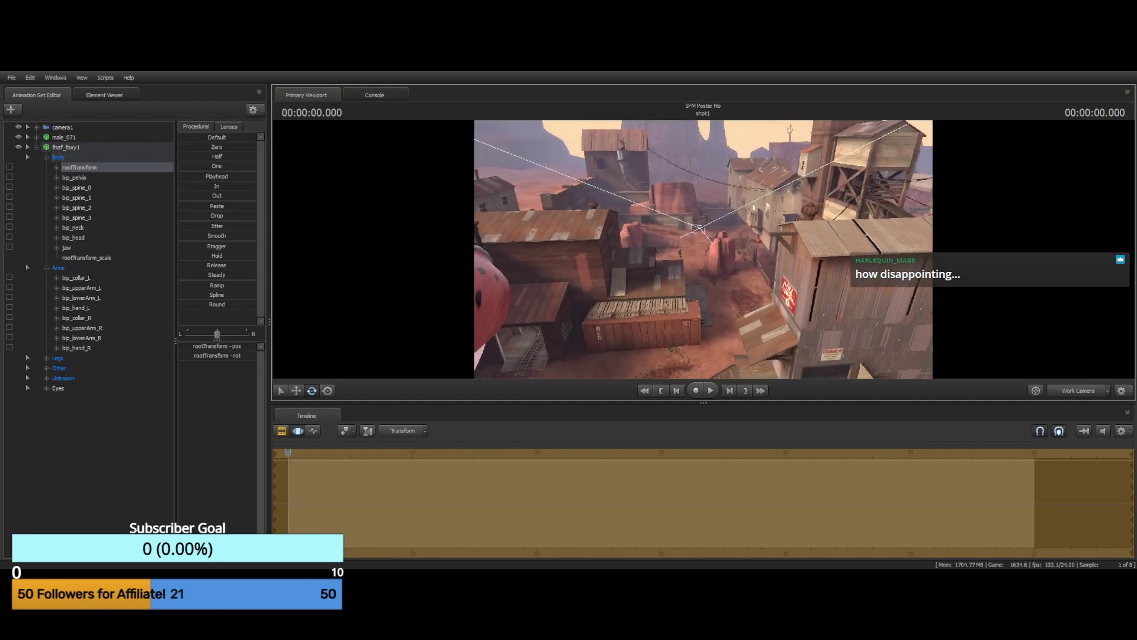
pyautogui.press('s')
pyautogui.press('s')
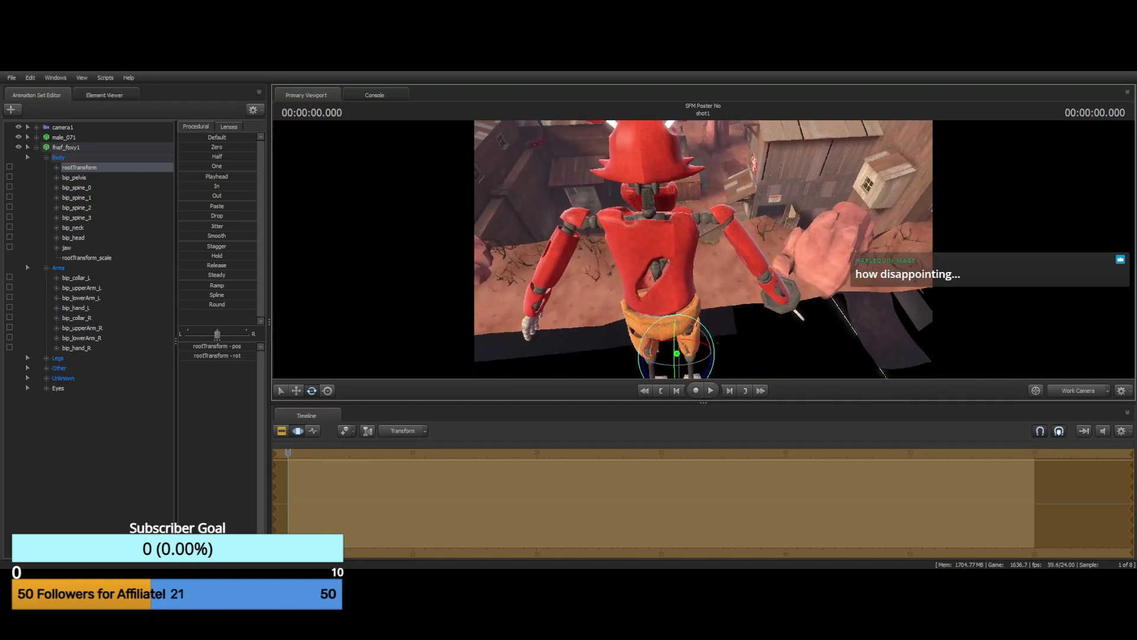
pyautogui.press('s')
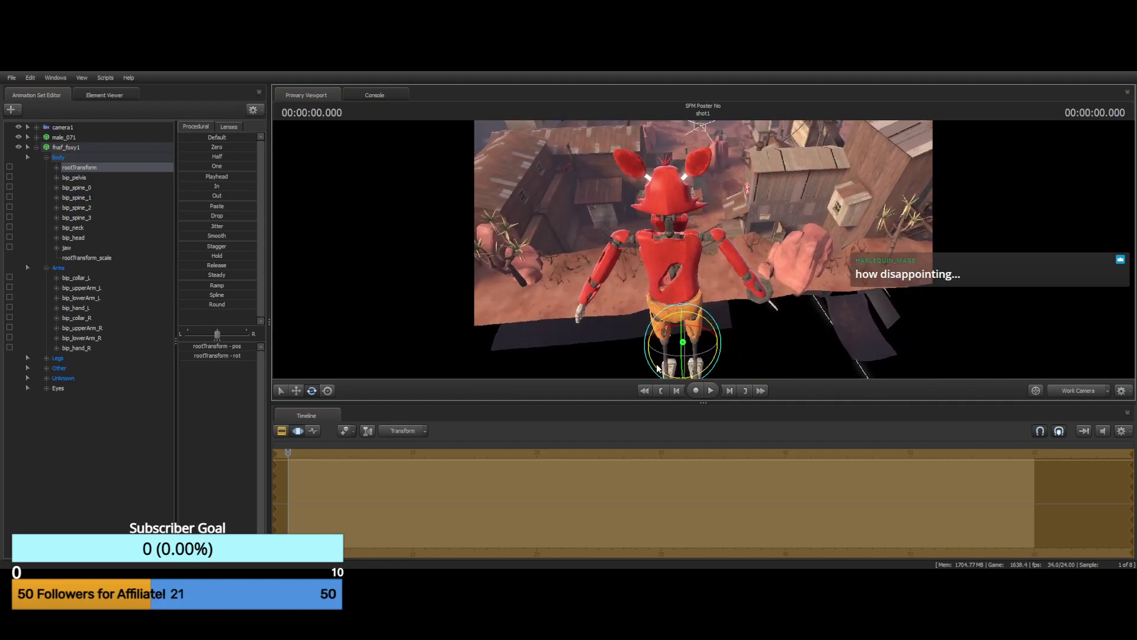
pyautogui.moveTo(656, 366); pyautogui.dragTo(651, 359)
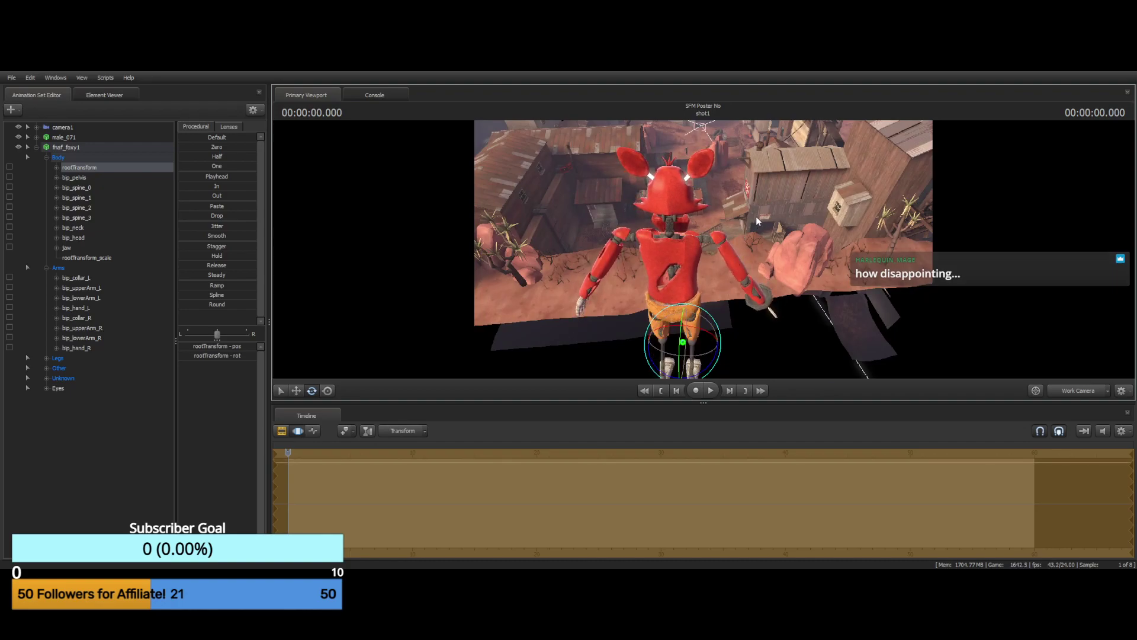
# Swing fnaf_foxy1's right arm forward by rotating the bip_upperArm_R bone
pyautogui.press('ctrl')
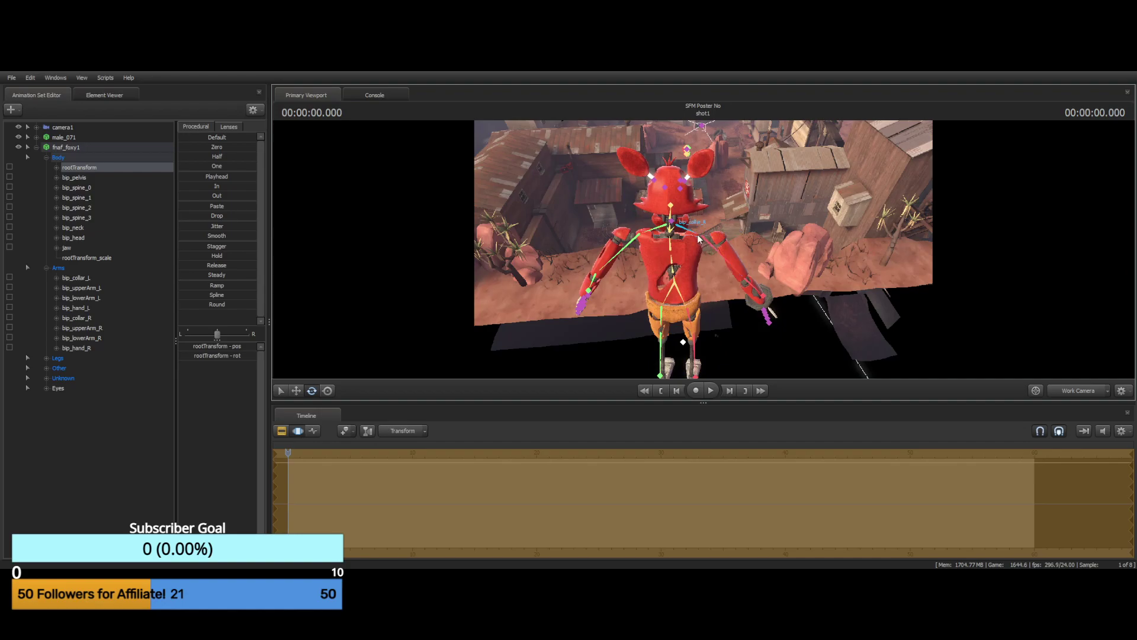
pyautogui.click(705, 242)
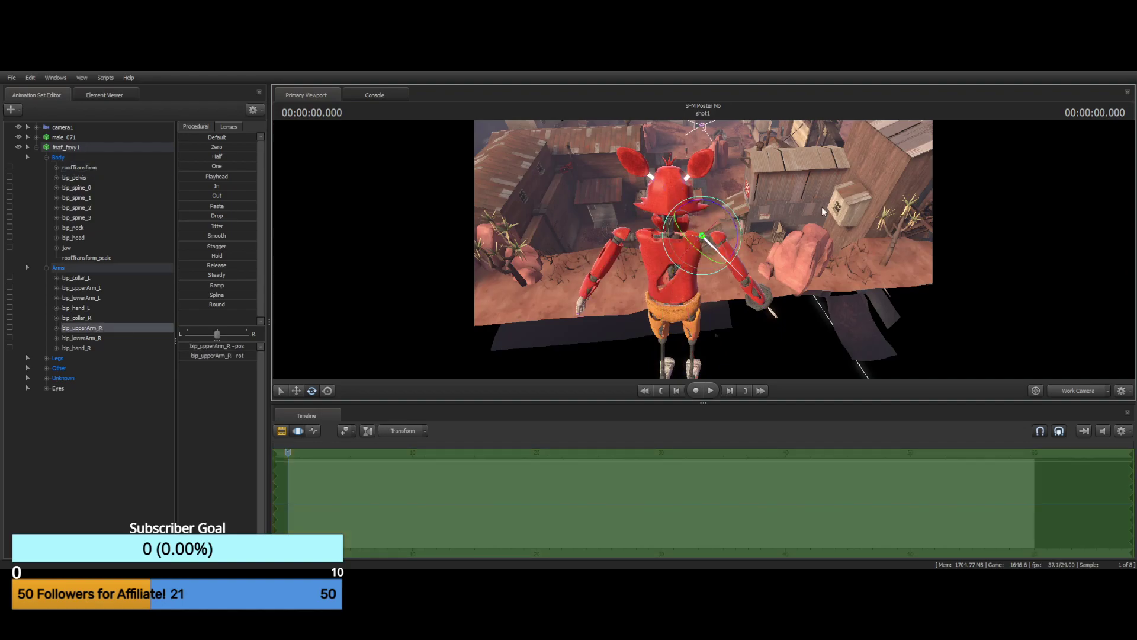
pyautogui.moveTo(823, 210); pyautogui.dragTo(853, 260)
pyautogui.press('d')
pyautogui.moveTo(703, 249); pyautogui.dragTo(616, 201)
pyautogui.press('w')
pyautogui.moveTo(610, 248); pyautogui.dragTo(633, 282, button='middle')
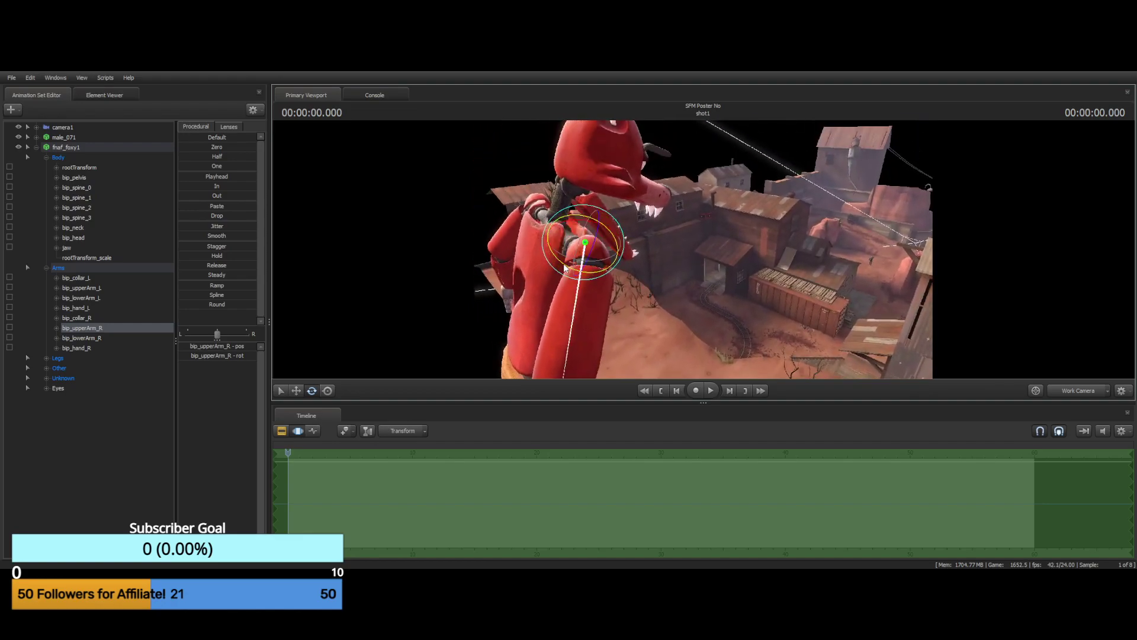
pyautogui.moveTo(565, 267)
pyautogui.mouseDown()
pyautogui.moveTo(602, 269)
pyautogui.moveTo(576, 267)
pyautogui.mouseUp()
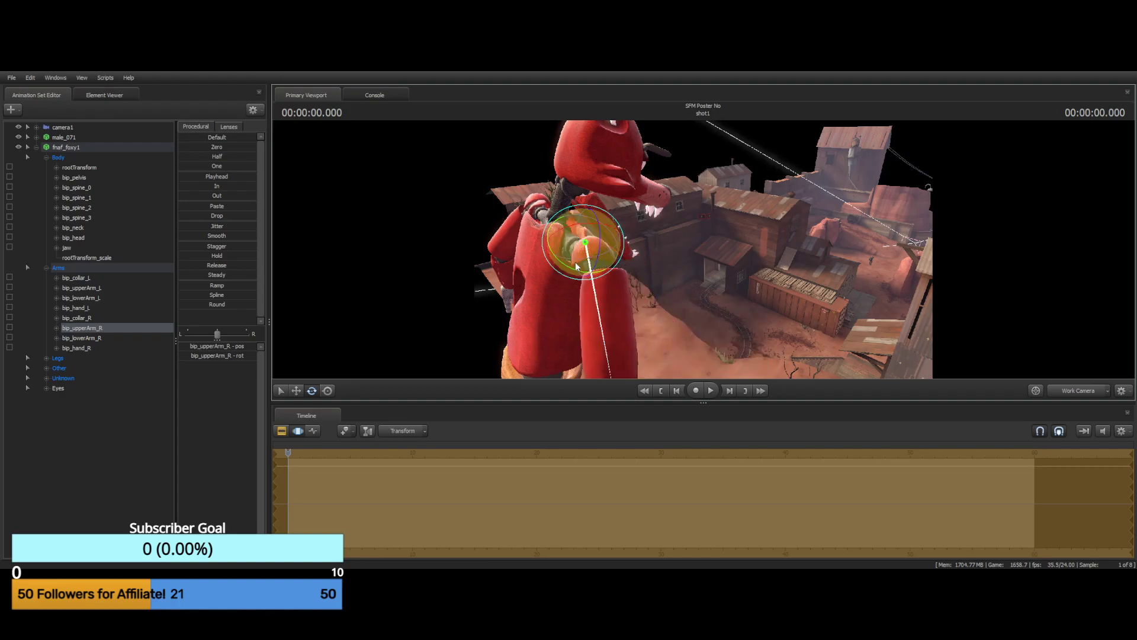
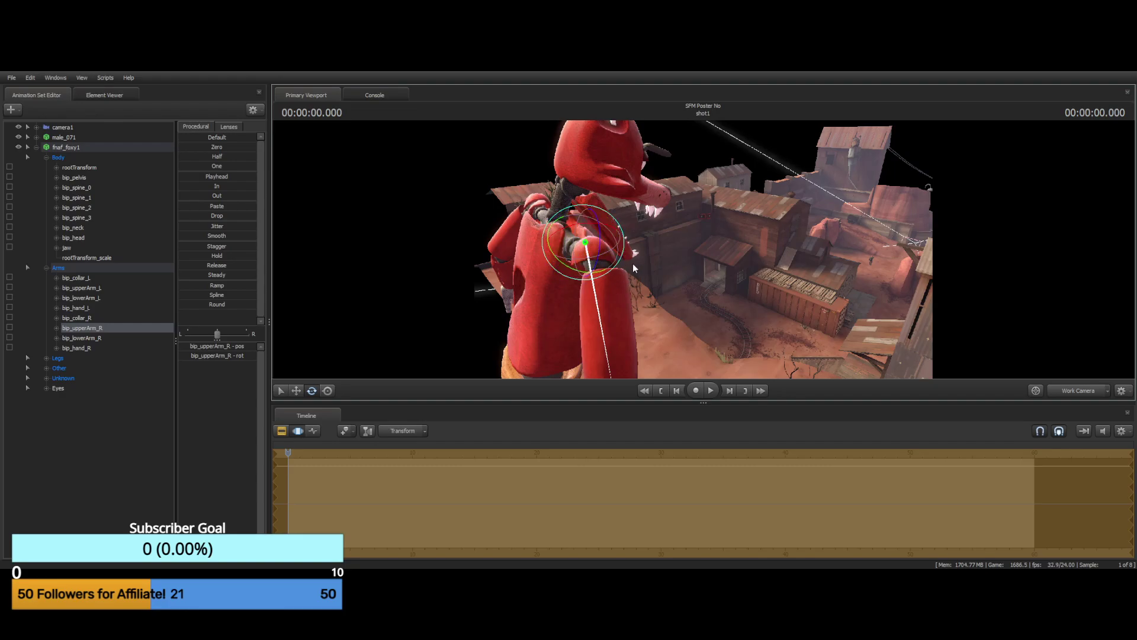
# Rotate fnaf_foxy1's right forearm with the bip_lowerArm_R bone, then try a further rotation and undo it
pyautogui.click(709, 260)
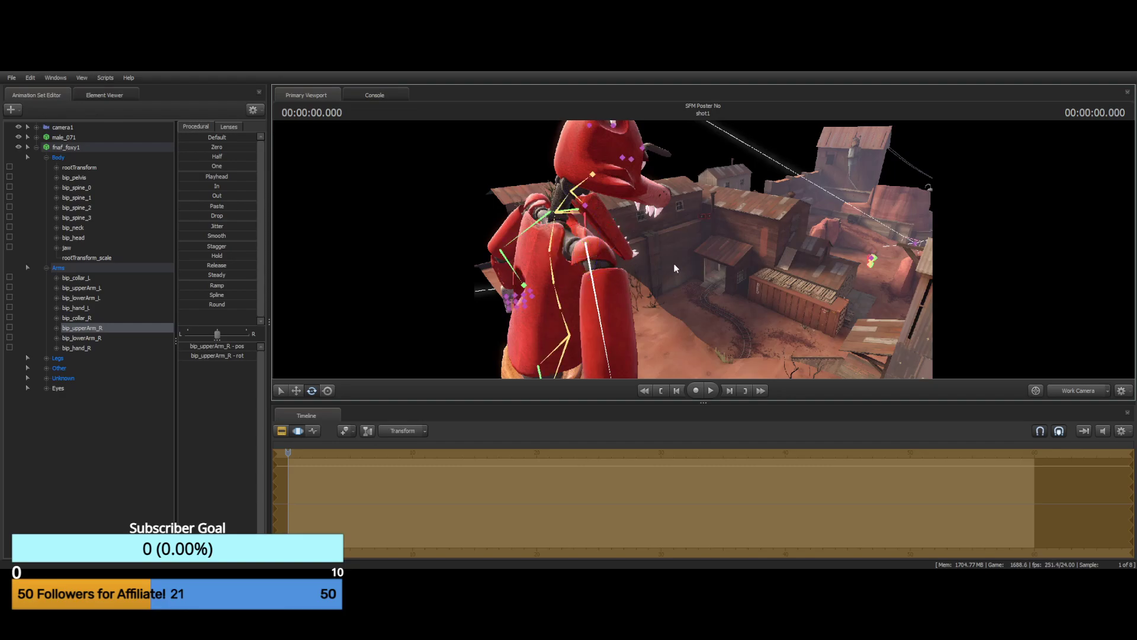
pyautogui.press('e')
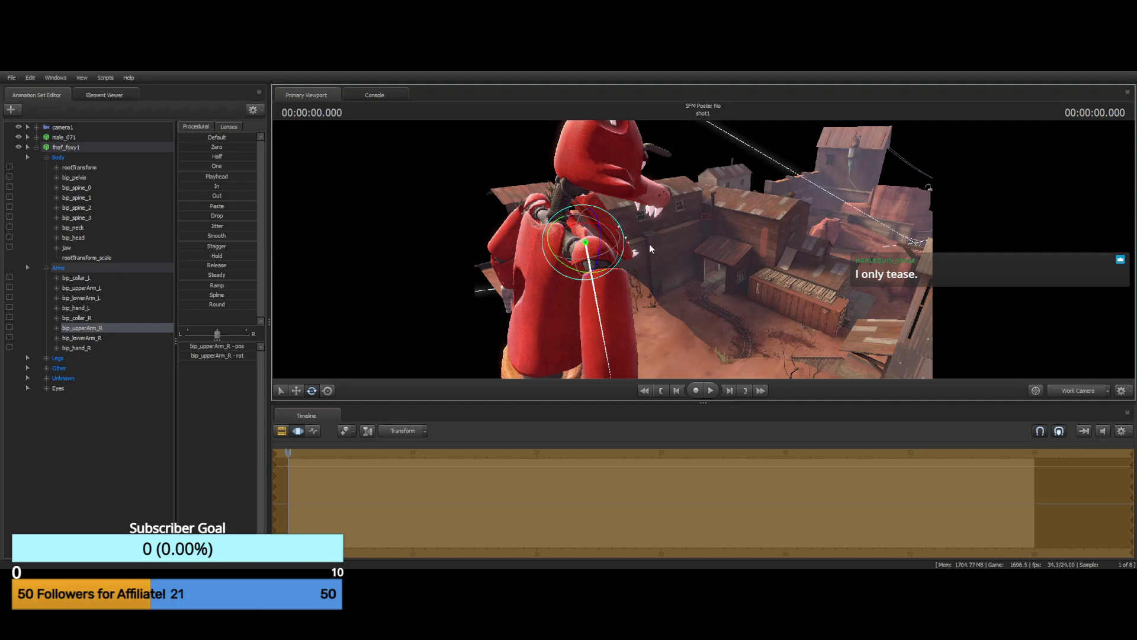
pyautogui.moveTo(726, 266); pyautogui.dragTo(726, 361)
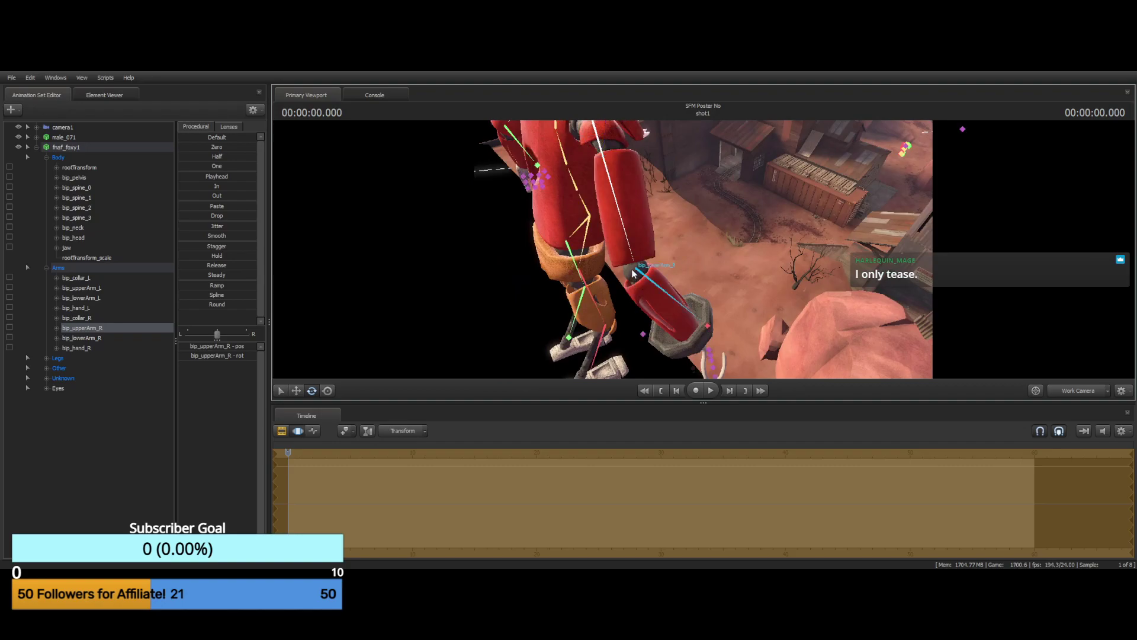
pyautogui.click(641, 275)
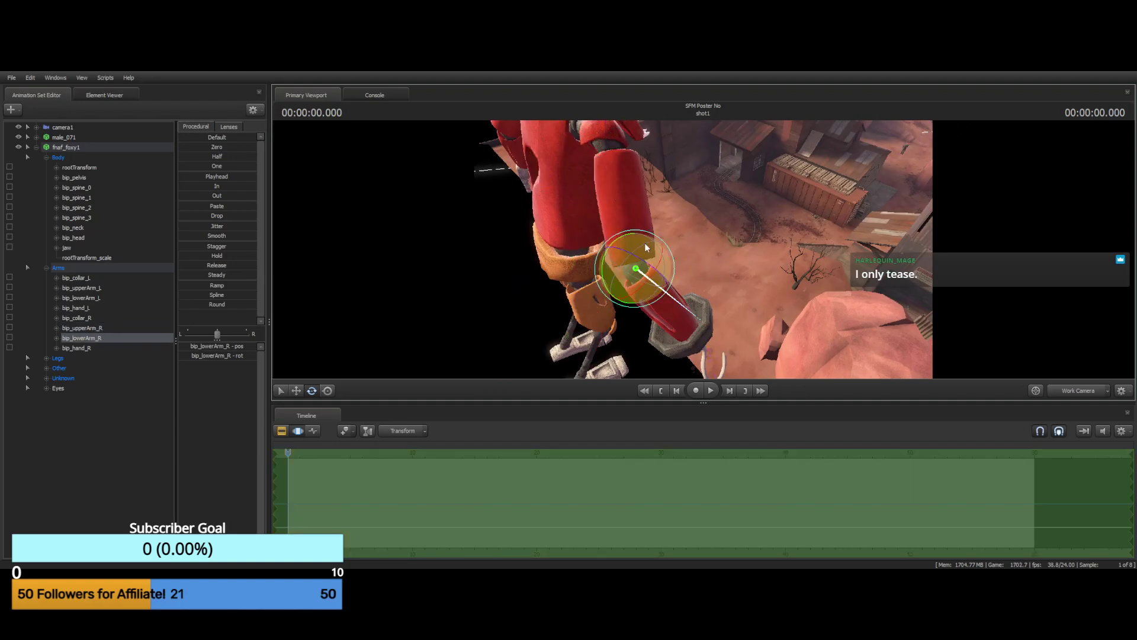
pyautogui.moveTo(644, 243)
pyautogui.mouseDown()
pyautogui.moveTo(622, 237)
pyautogui.moveTo(634, 232)
pyautogui.mouseUp()
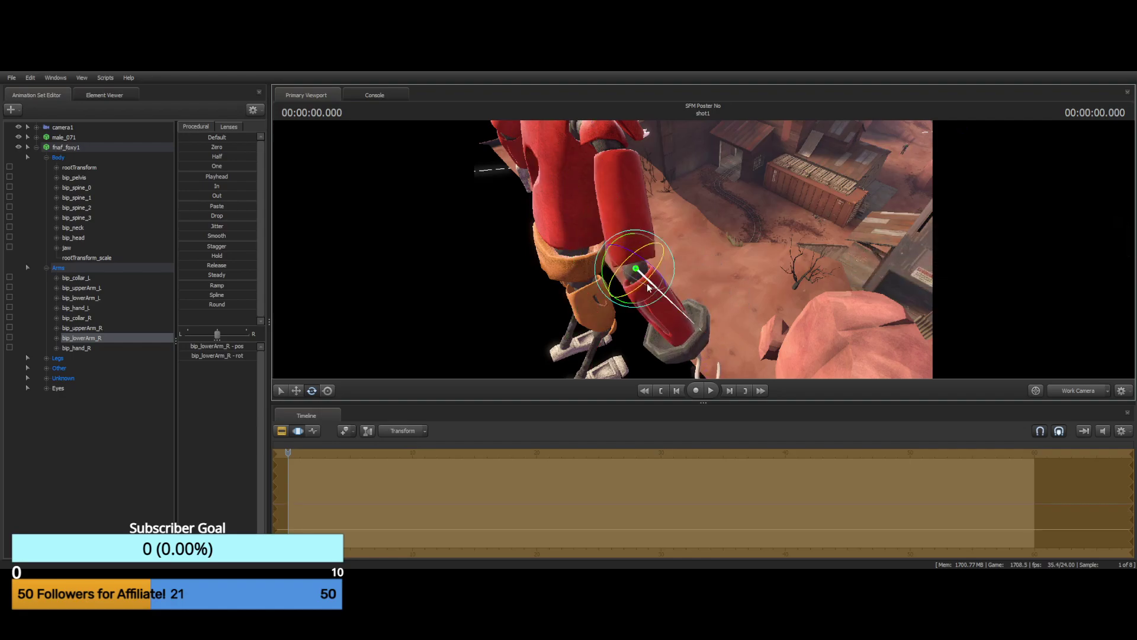
pyautogui.moveTo(645, 286)
pyautogui.mouseDown()
pyautogui.moveTo(666, 243)
pyautogui.moveTo(652, 274)
pyautogui.mouseUp()
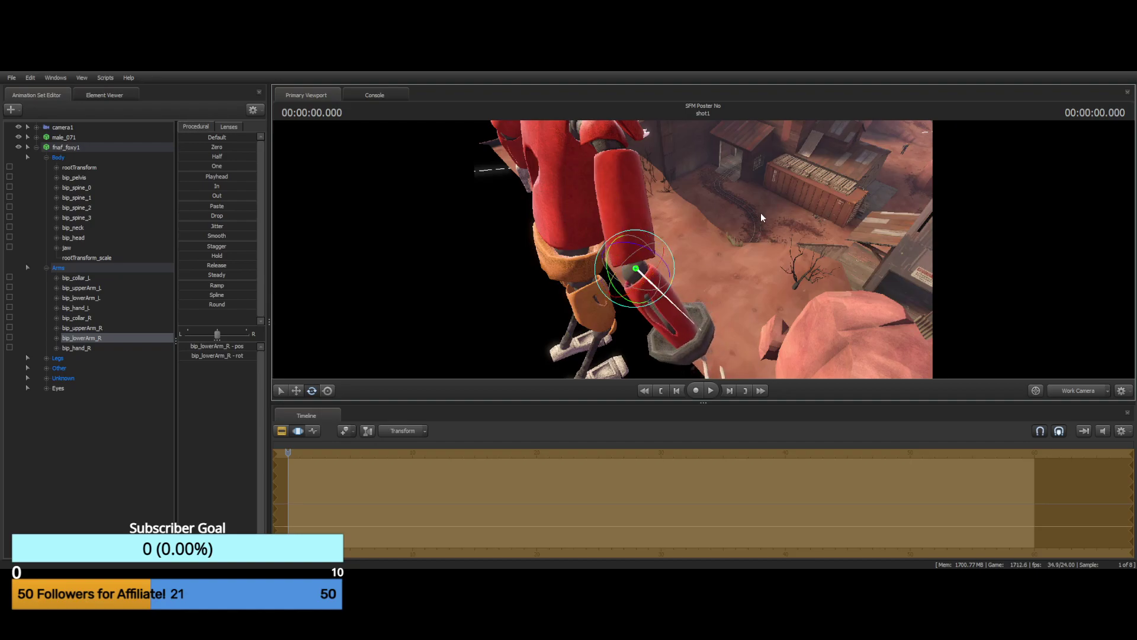
pyautogui.hotkey('ctrl', 'z')
# Raise fnaf_foxy1's right arm outward to shoulder height with bip_upperArm_R and twist it about its length
pyautogui.moveTo(740, 241); pyautogui.dragTo(698, 256)
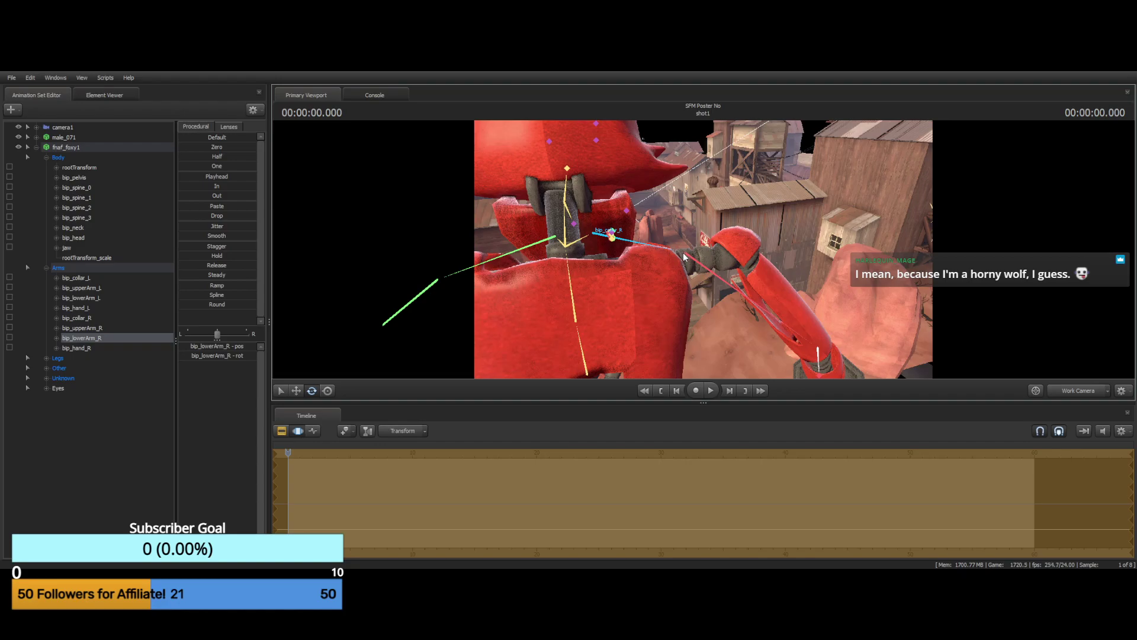
pyautogui.click(714, 265)
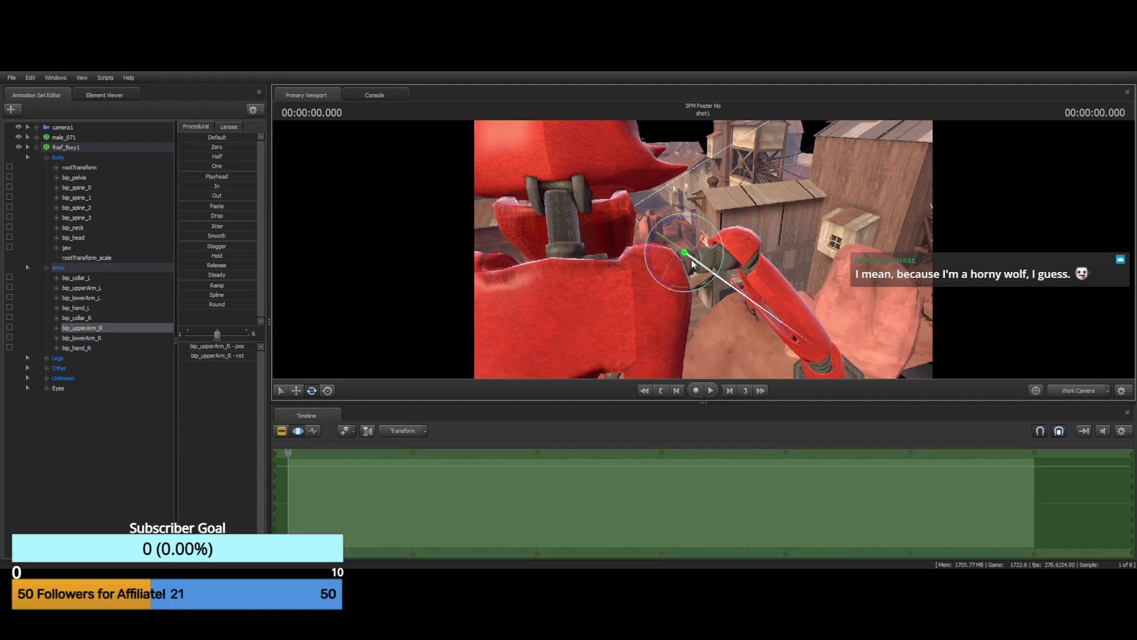
pyautogui.moveTo(681, 217); pyautogui.dragTo(652, 208)
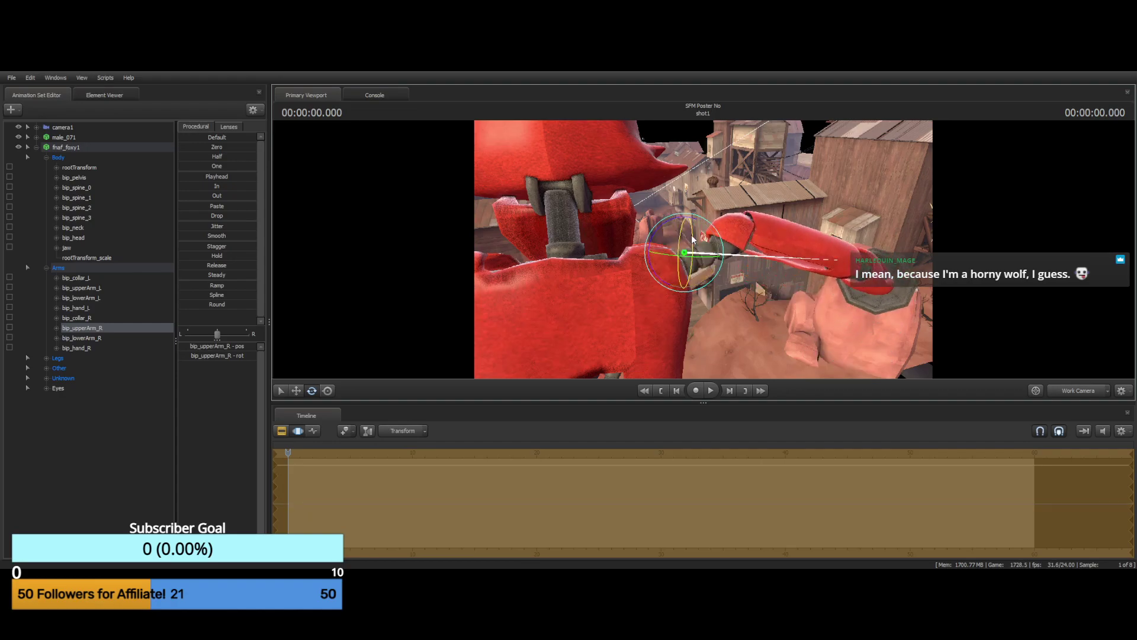
pyautogui.moveTo(693, 239); pyautogui.dragTo(693, 275)
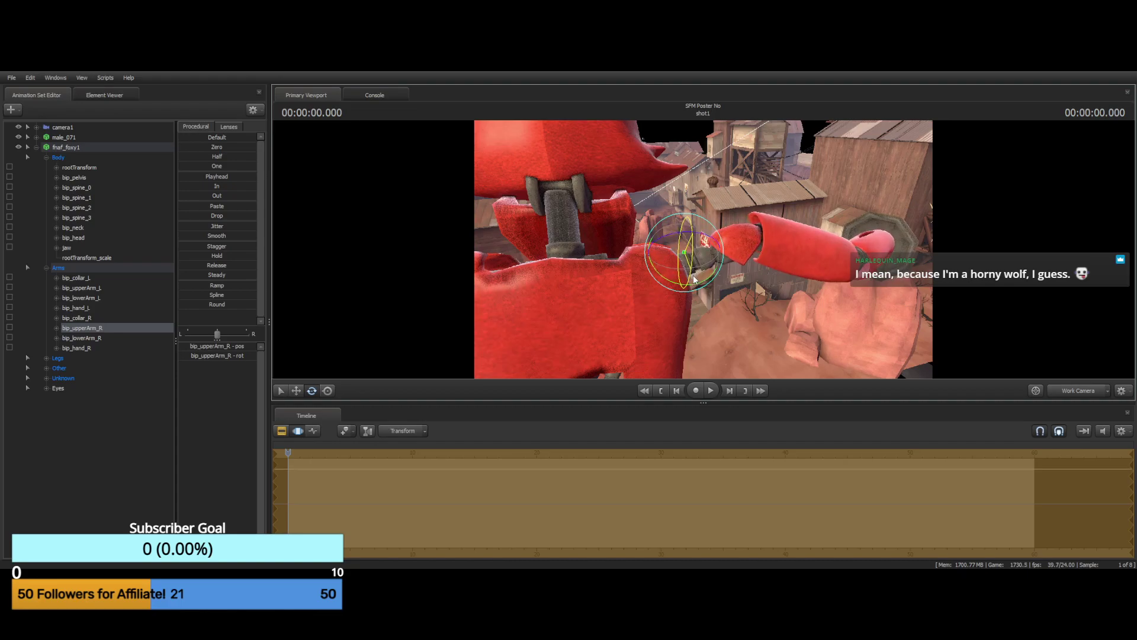
# Raise fnaf_foxy1's left arm outward to shoulder height with bip_upperArm_L, twist it, and check it from the front
pyautogui.moveTo(872, 207); pyautogui.dragTo(634, 214)
pyautogui.press('ctrl')
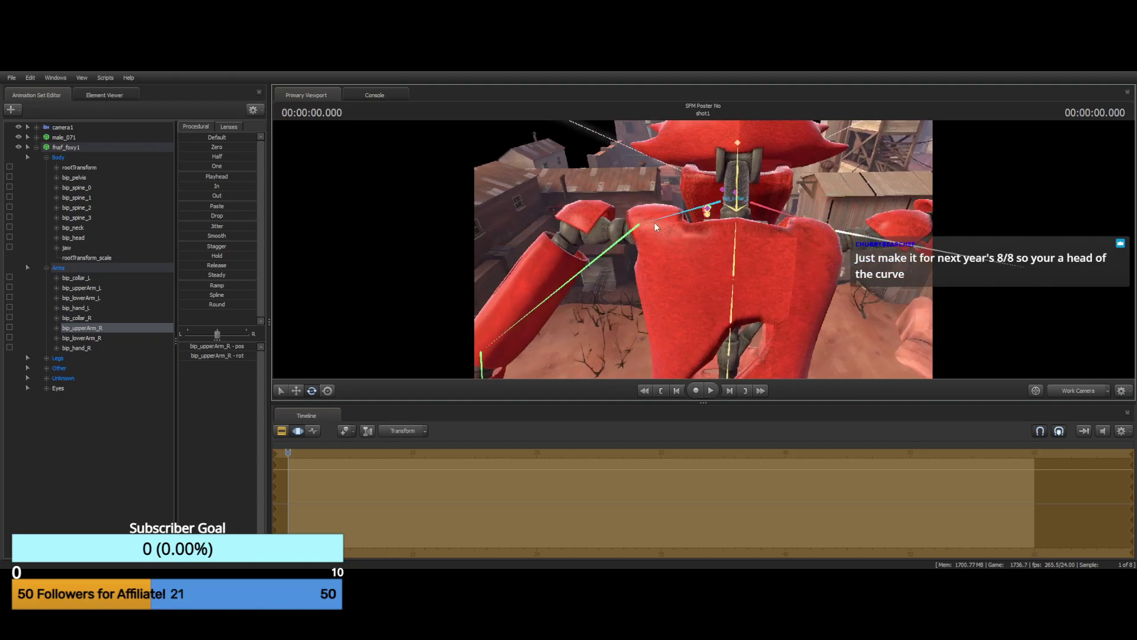
pyautogui.click(632, 225)
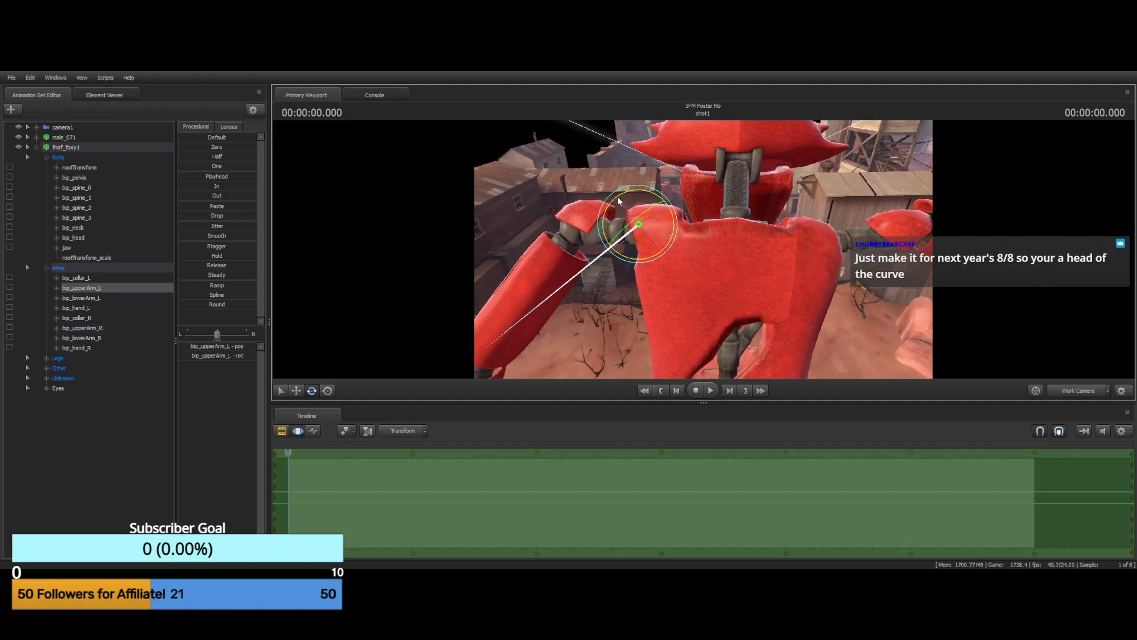
pyautogui.moveTo(621, 197); pyautogui.dragTo(637, 192)
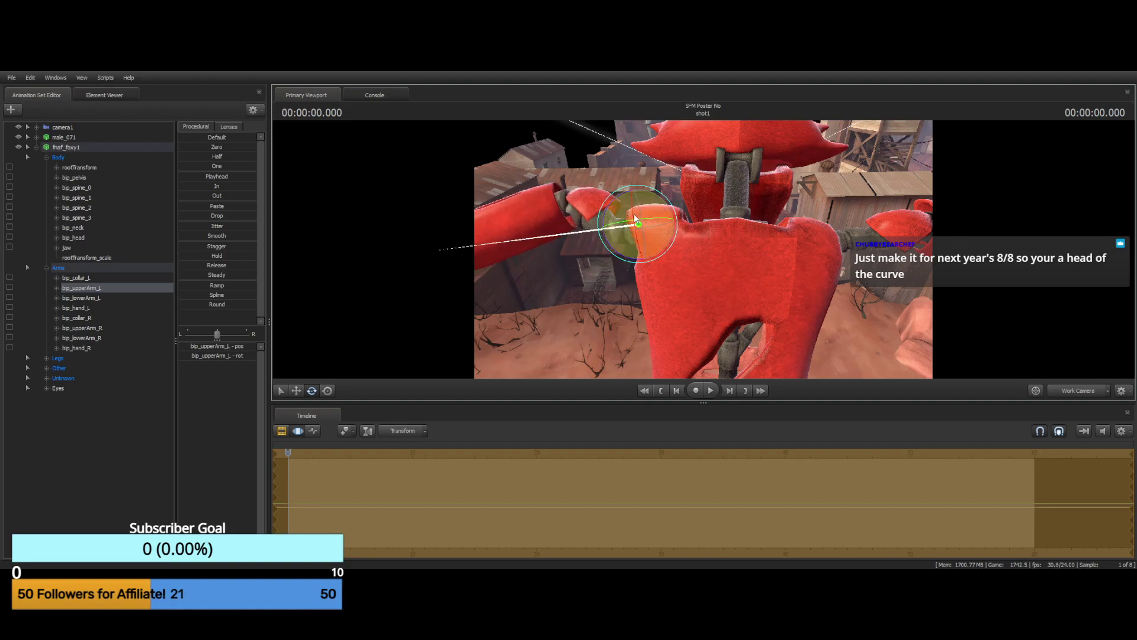
pyautogui.moveTo(635, 218); pyautogui.dragTo(641, 256)
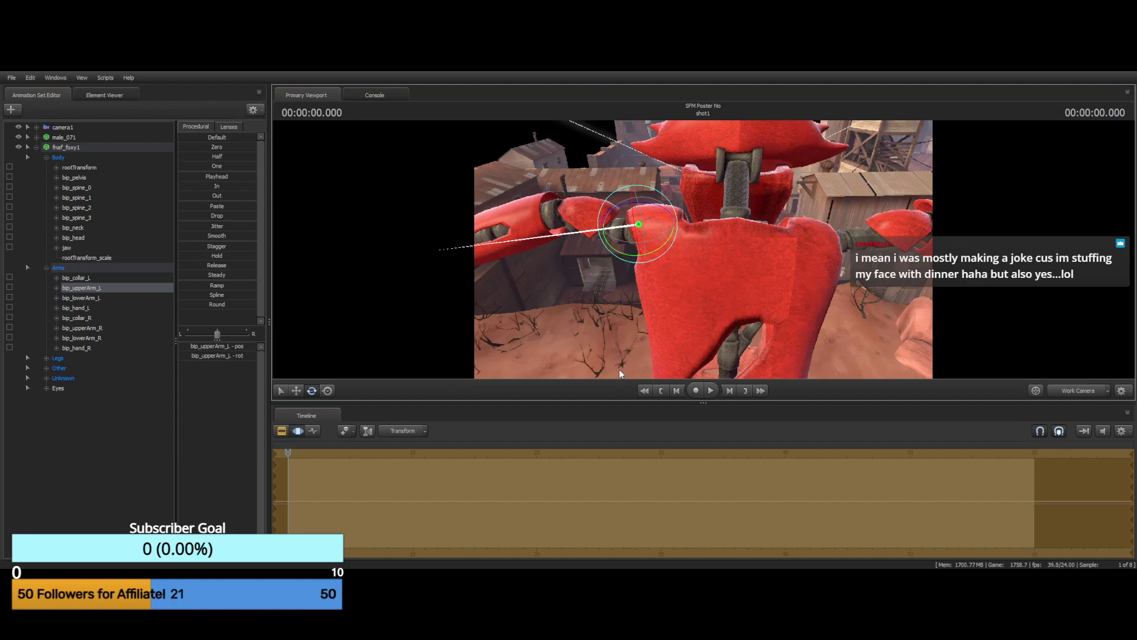
pyautogui.moveTo(577, 295); pyautogui.dragTo(800, 279)
pyautogui.moveTo(670, 284); pyautogui.dragTo(711, 247)
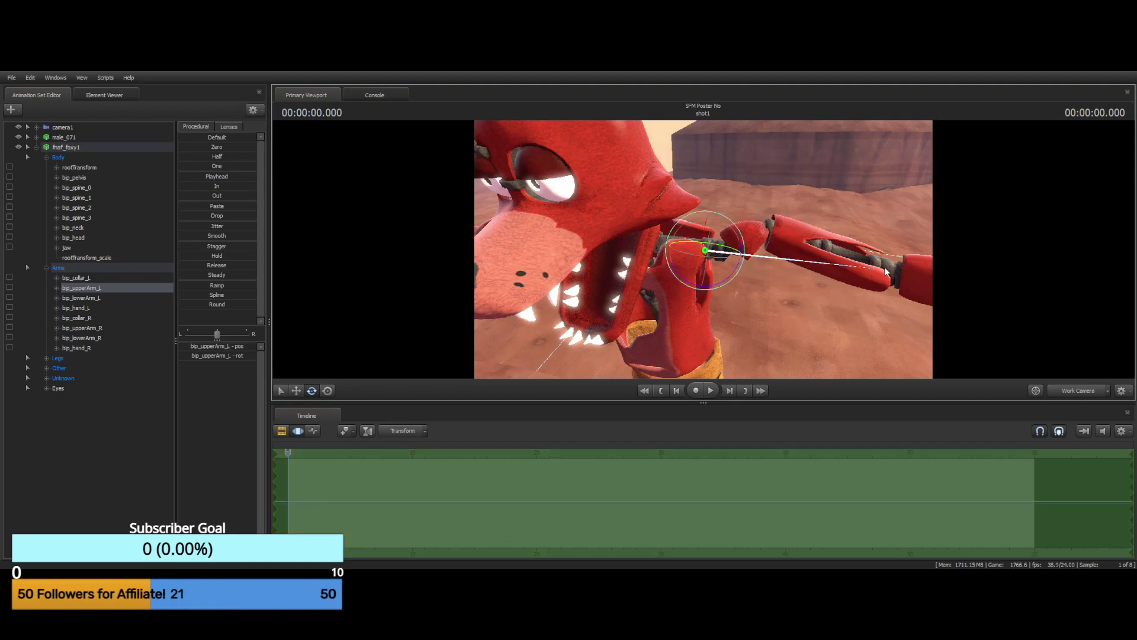
# Bend fnaf_foxy1's left forearm at the elbow with the bip_lowerArm_L bone, undoing the unwanted rotation and readjusting it from another angle
pyautogui.click(900, 277)
pyautogui.press('e')
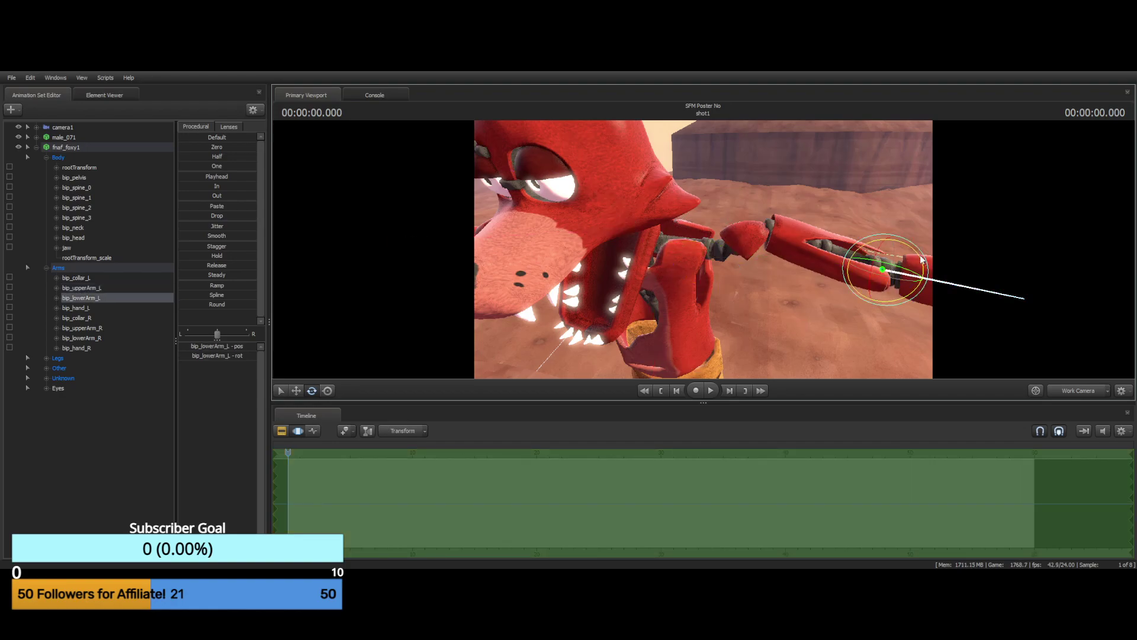
pyautogui.moveTo(924, 261); pyautogui.dragTo(906, 240)
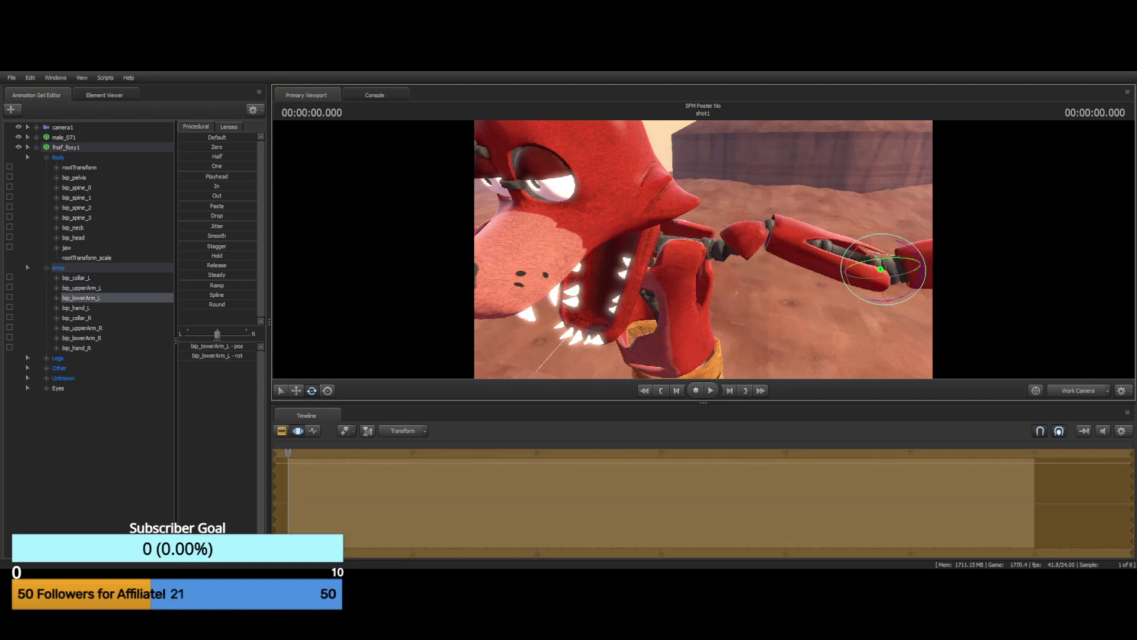
pyautogui.moveTo(846, 201); pyautogui.dragTo(986, 227)
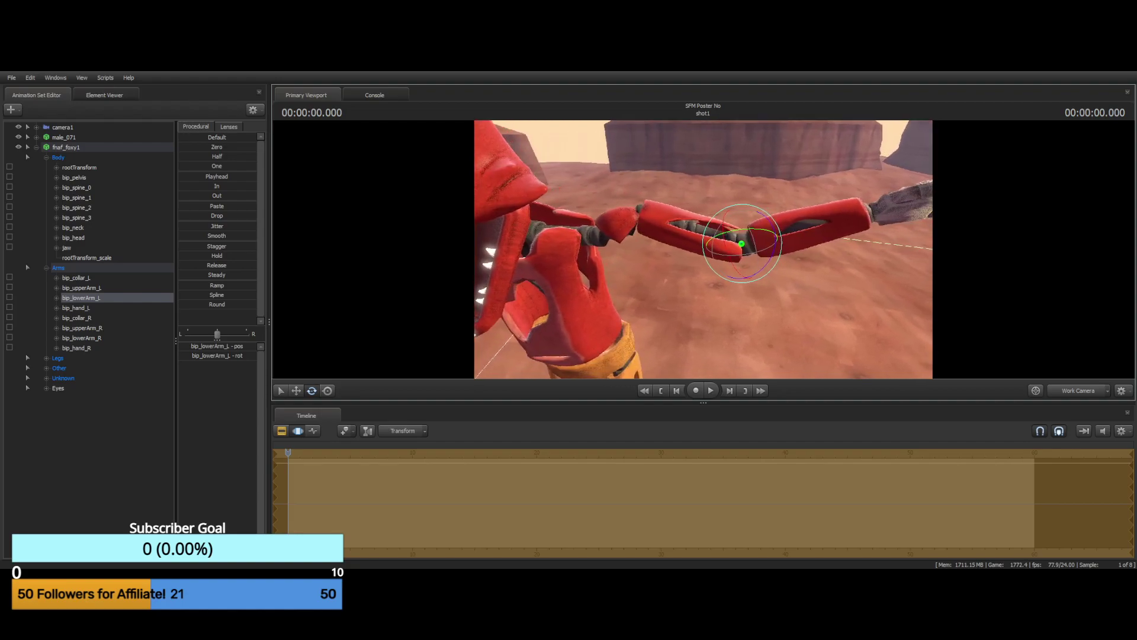
pyautogui.moveTo(767, 258); pyautogui.dragTo(770, 273)
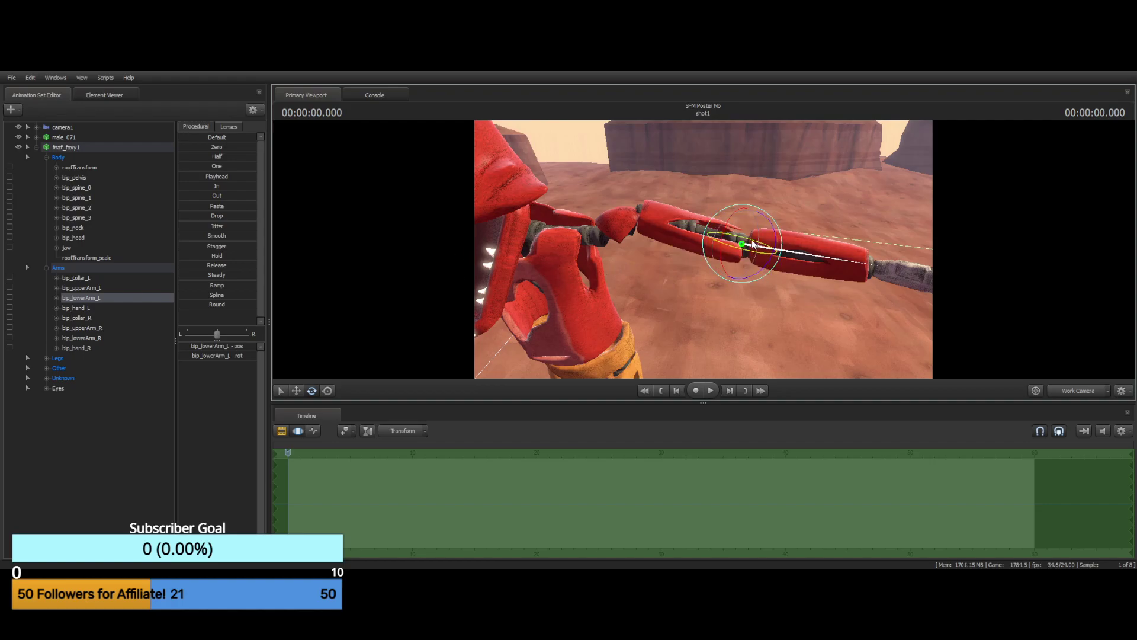
pyautogui.moveTo(822, 229); pyautogui.dragTo(716, 248)
pyautogui.hotkey('ctrl', 'z')
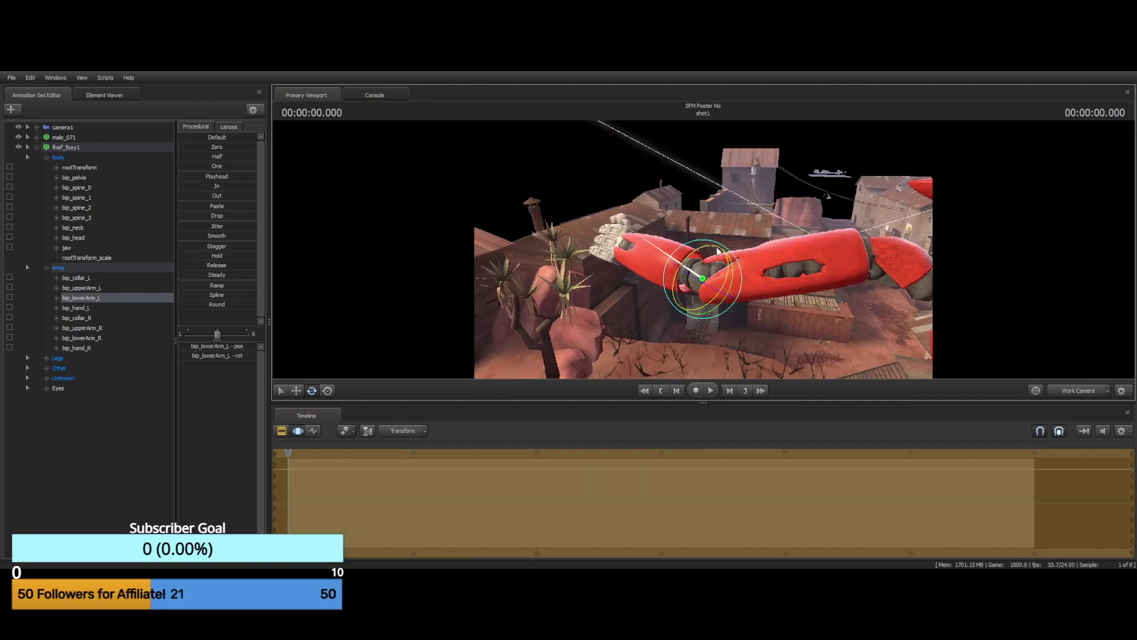
pyautogui.hotkey('ctrl', 'z')
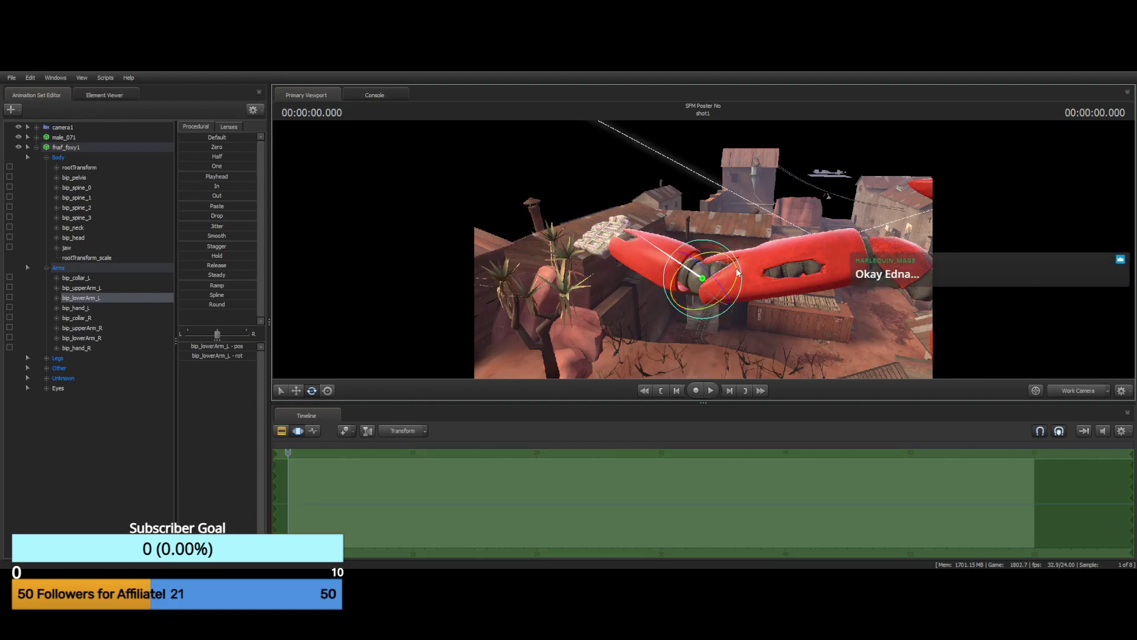
pyautogui.moveTo(738, 274); pyautogui.dragTo(730, 306)
# Rotate fnaf_foxy1's right forearm with the bip_lowerArm_R bone to raise the hook higher
pyautogui.moveTo(790, 281); pyautogui.dragTo(694, 339)
pyautogui.keyDown('ctrl'); pyautogui.click(734, 298); pyautogui.keyUp('ctrl')
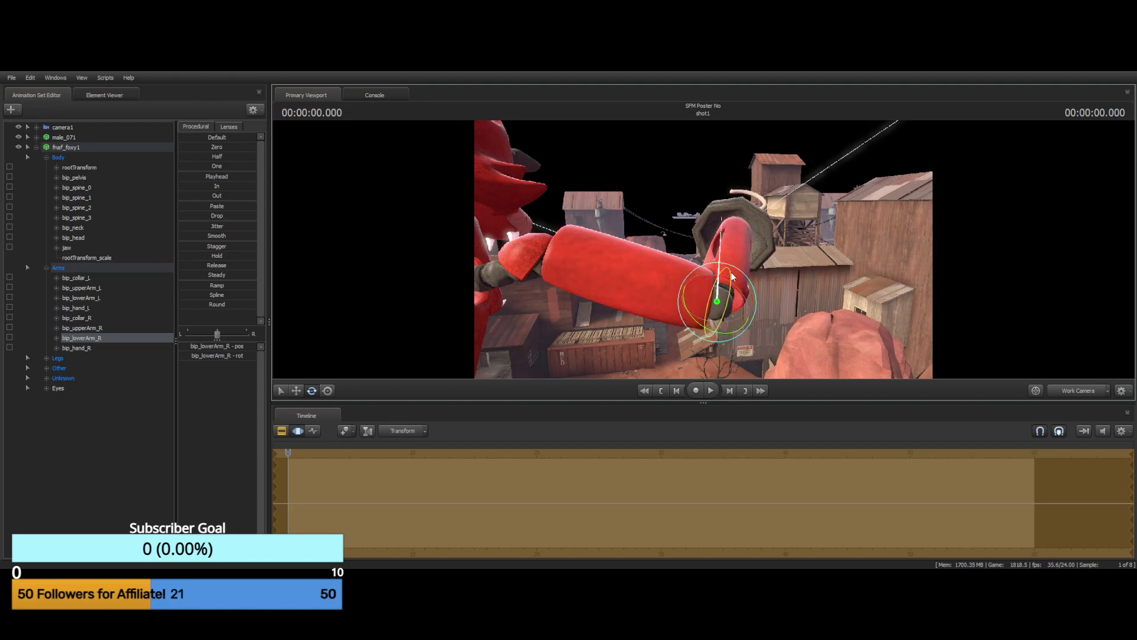
pyautogui.moveTo(732, 277); pyautogui.dragTo(730, 299)
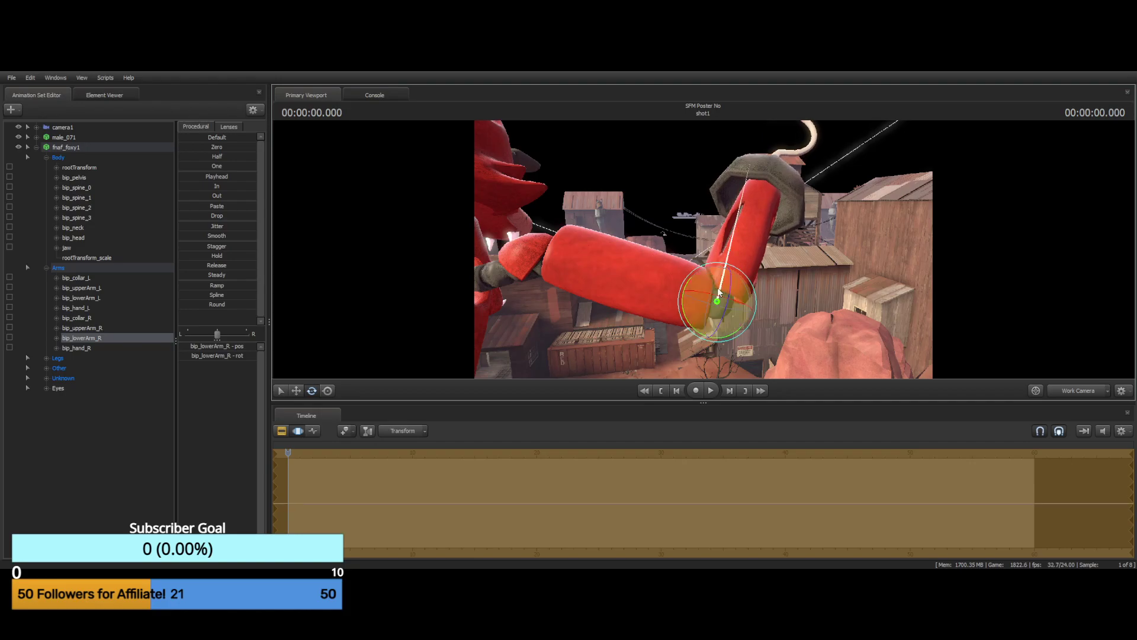
# Try to rotate fnaf_foxy1's right hook hand with the bip_hand_R bone, and undo the rotation
pyautogui.press('ctrl')
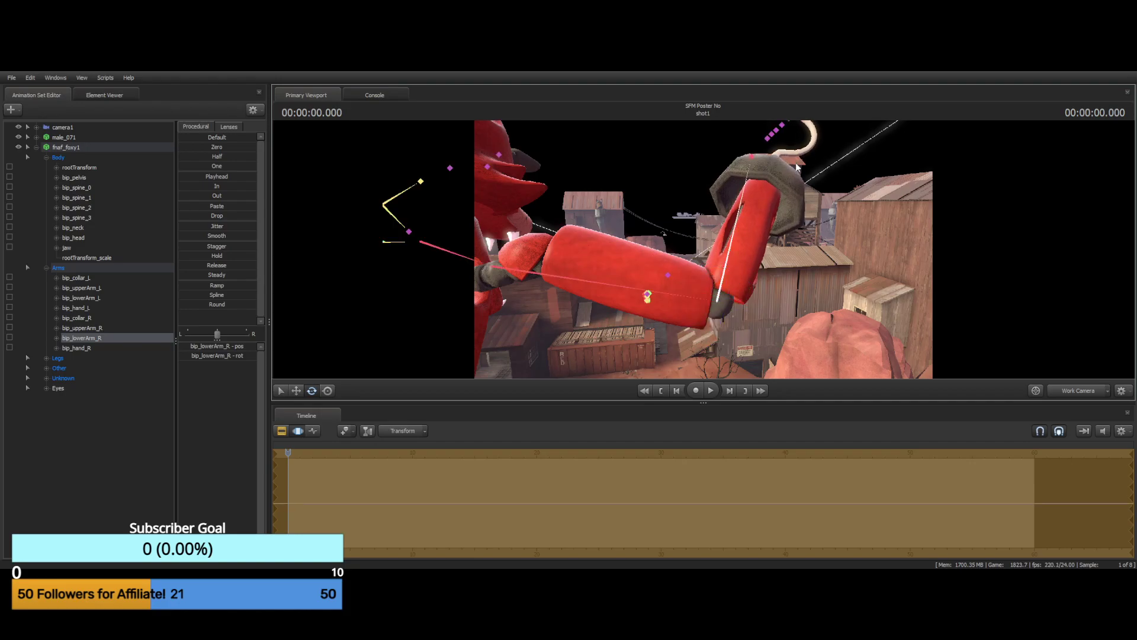
pyautogui.click(752, 159)
pyautogui.press('e')
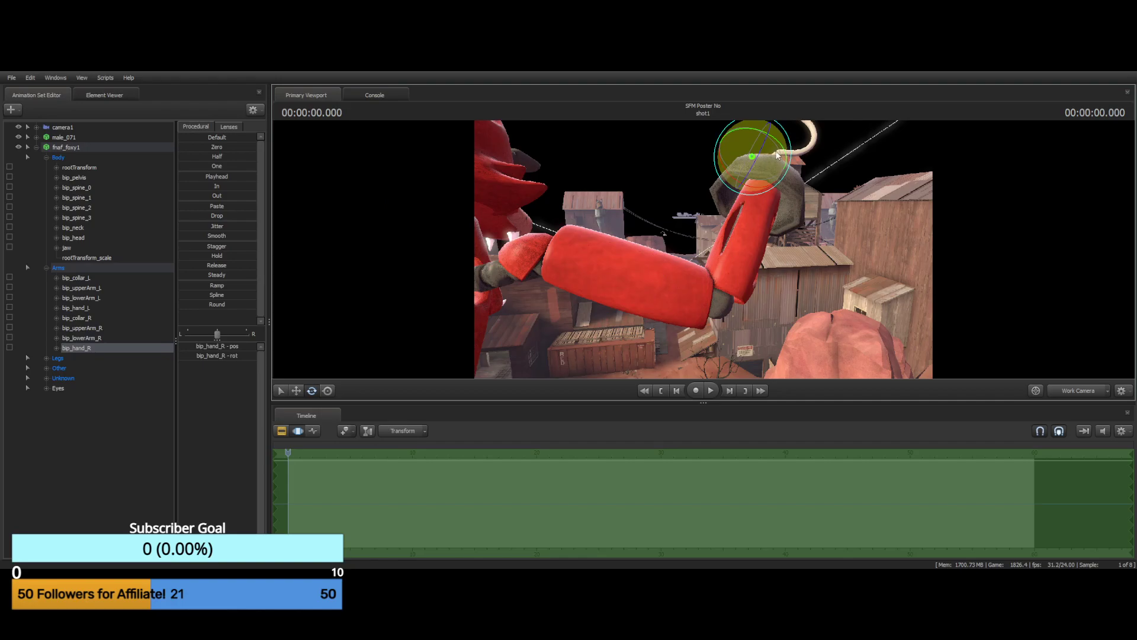
pyautogui.moveTo(787, 160); pyautogui.dragTo(781, 136)
pyautogui.hotkey('ctrl', 'z')
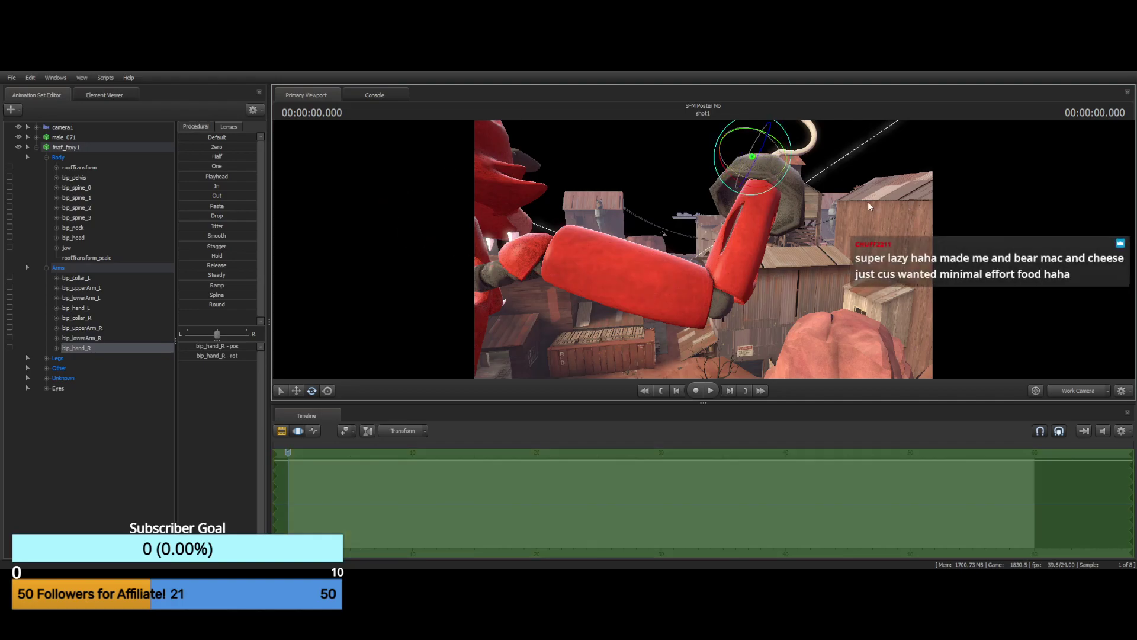
# Try rotating bip_hand_R about its different axes from a closer view of the hook, and undo the attempts
pyautogui.moveTo(880, 179); pyautogui.dragTo(818, 148)
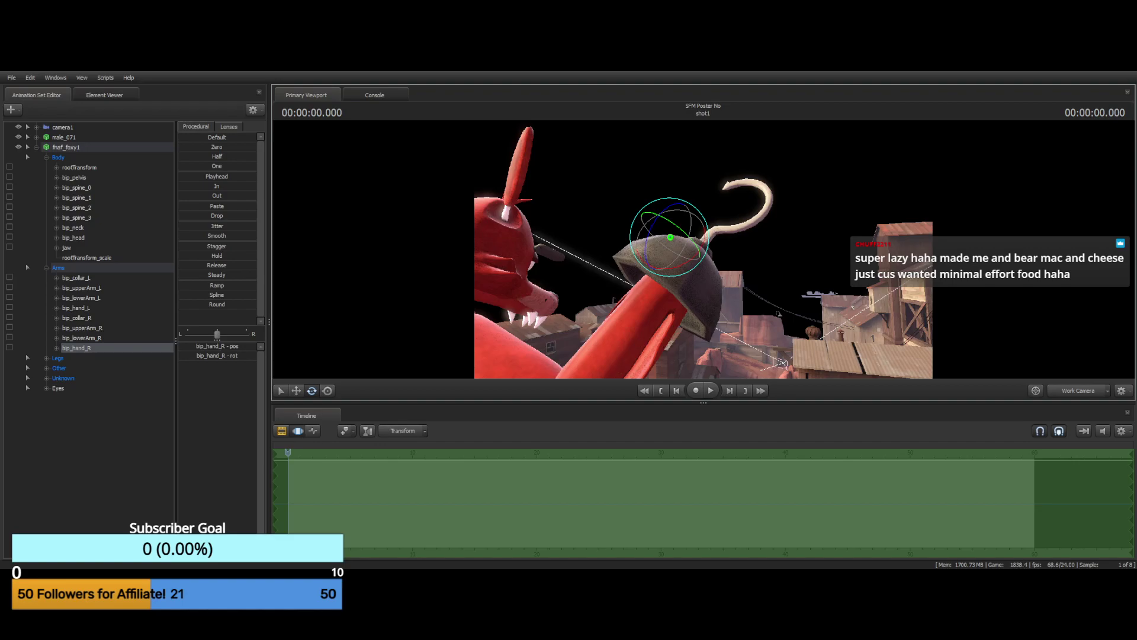
pyautogui.moveTo(703, 250); pyautogui.dragTo(666, 245)
pyautogui.press('ctrl')
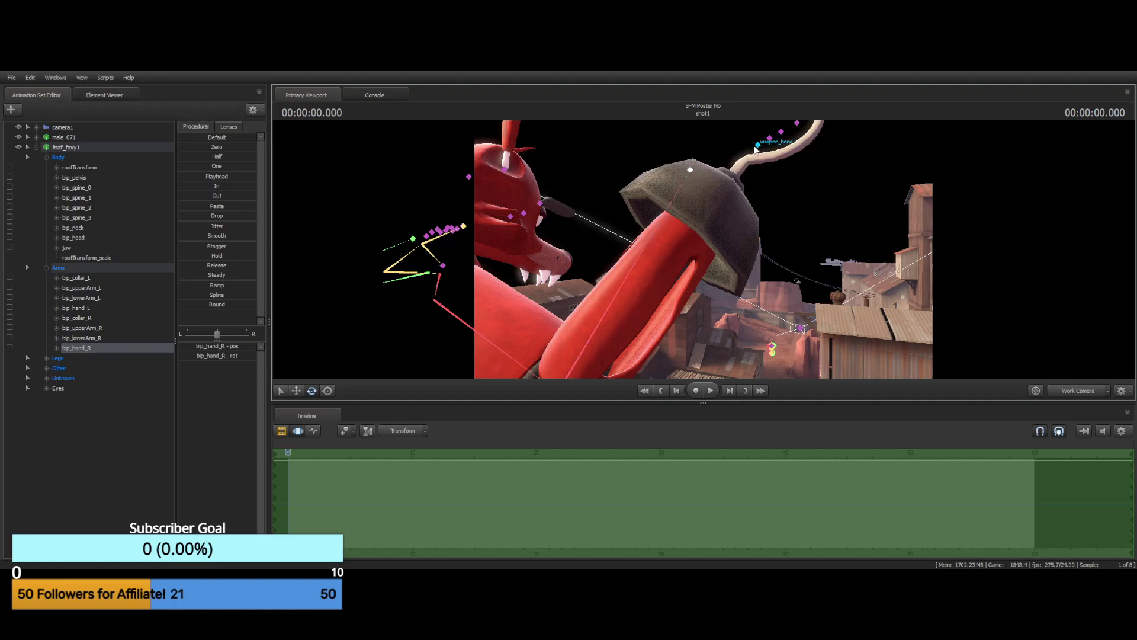
pyautogui.click(692, 171)
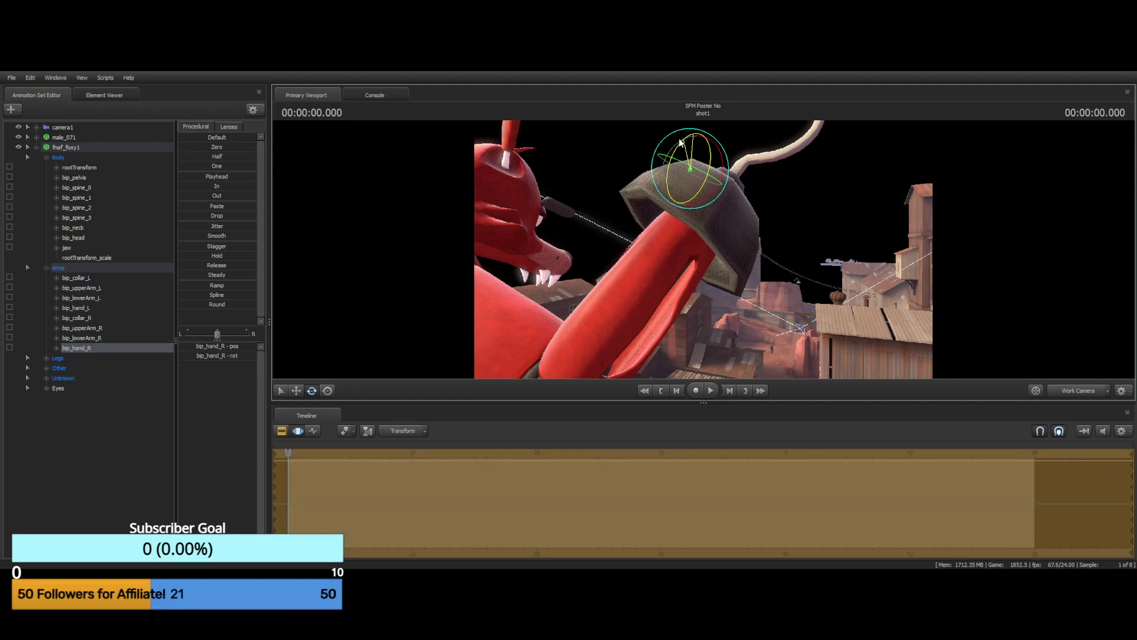
pyautogui.press('ctrl')
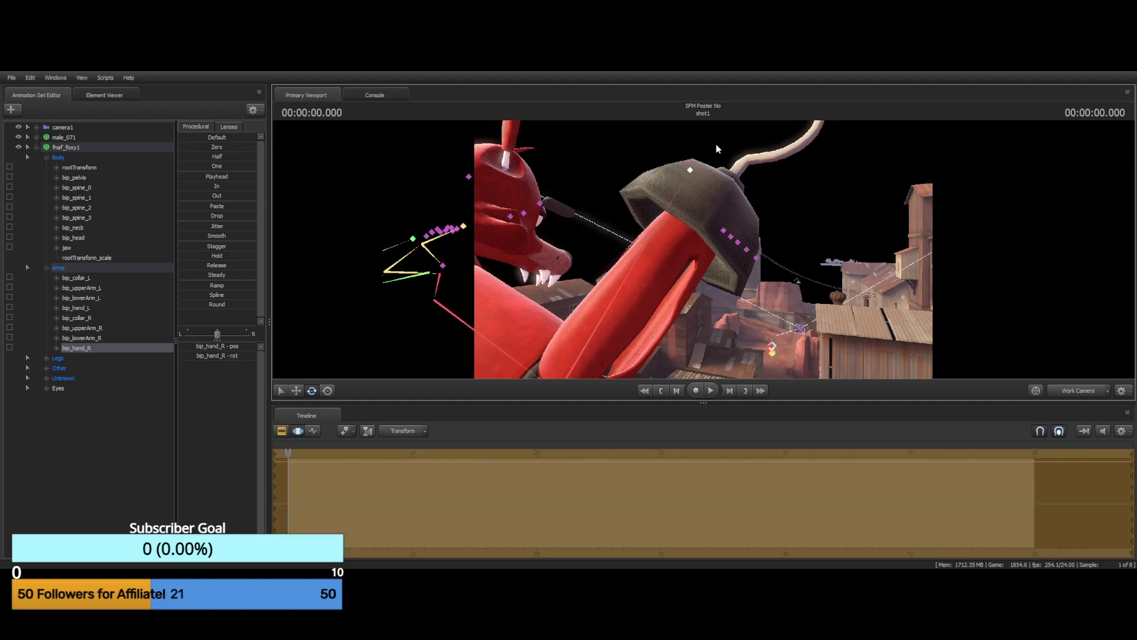
pyautogui.click(690, 170)
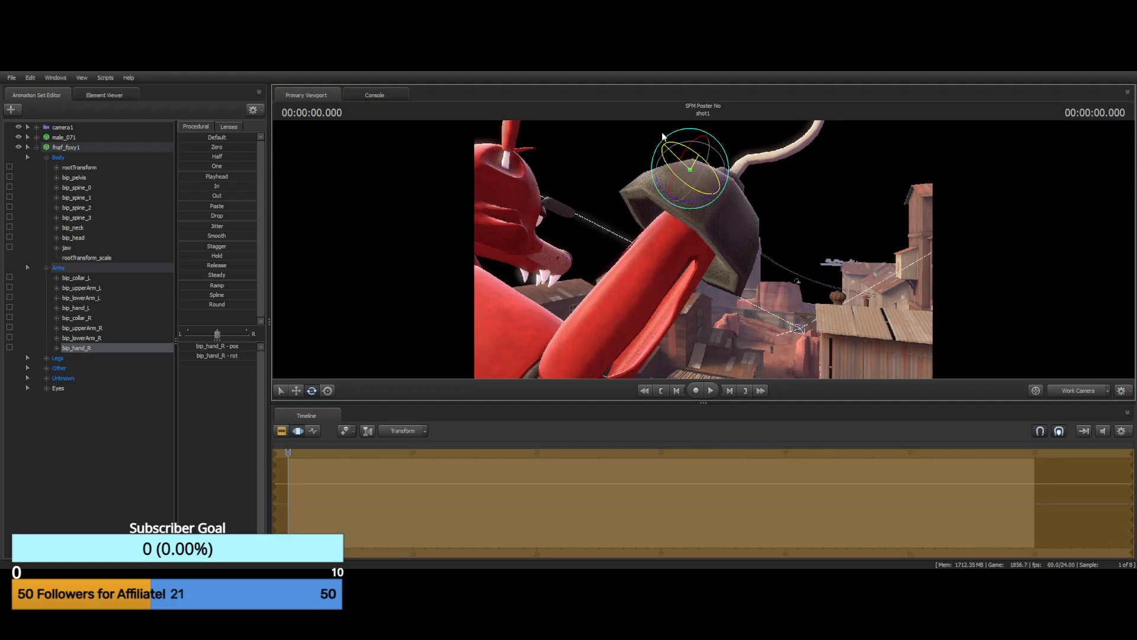
pyautogui.click(736, 184)
pyautogui.click(690, 171)
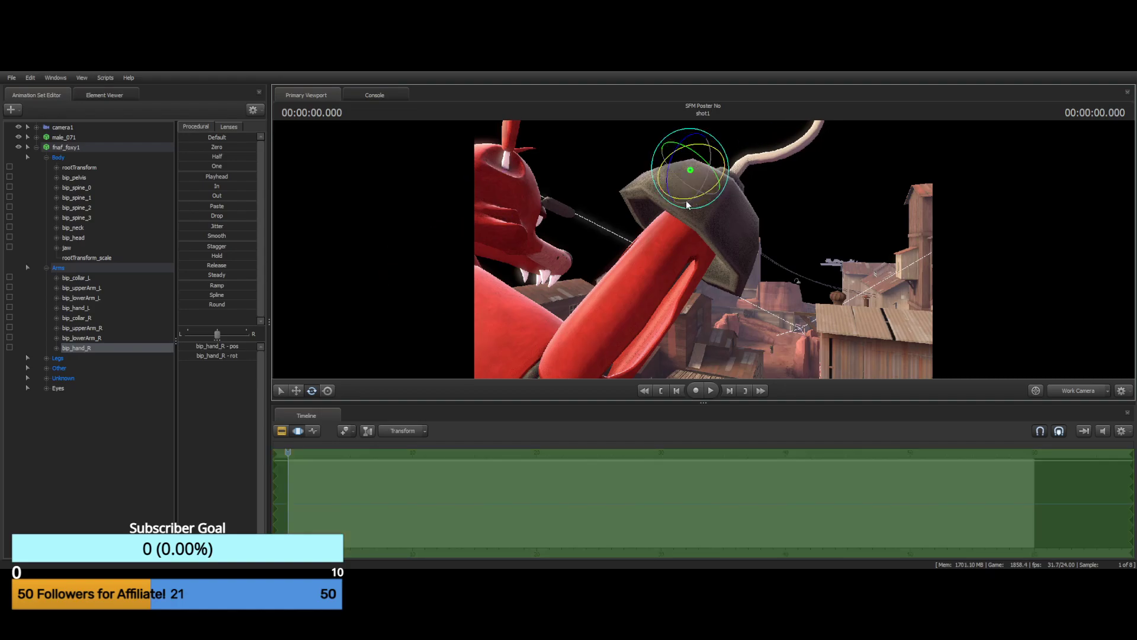
pyautogui.moveTo(668, 193); pyautogui.dragTo(658, 180)
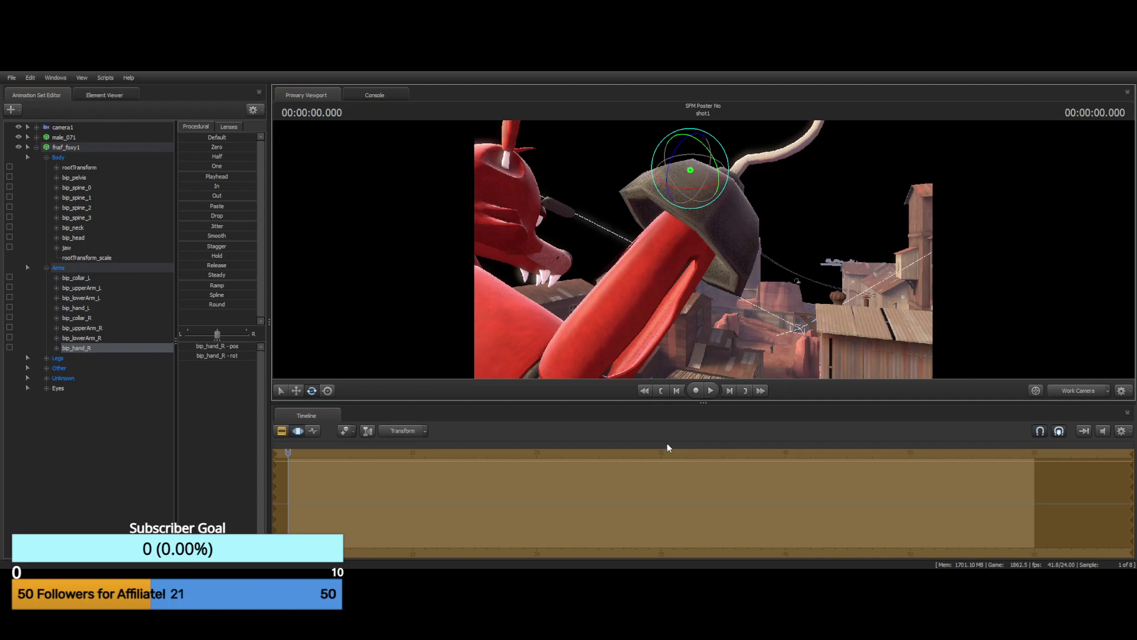
pyautogui.hotkey('ctrl', 'z')
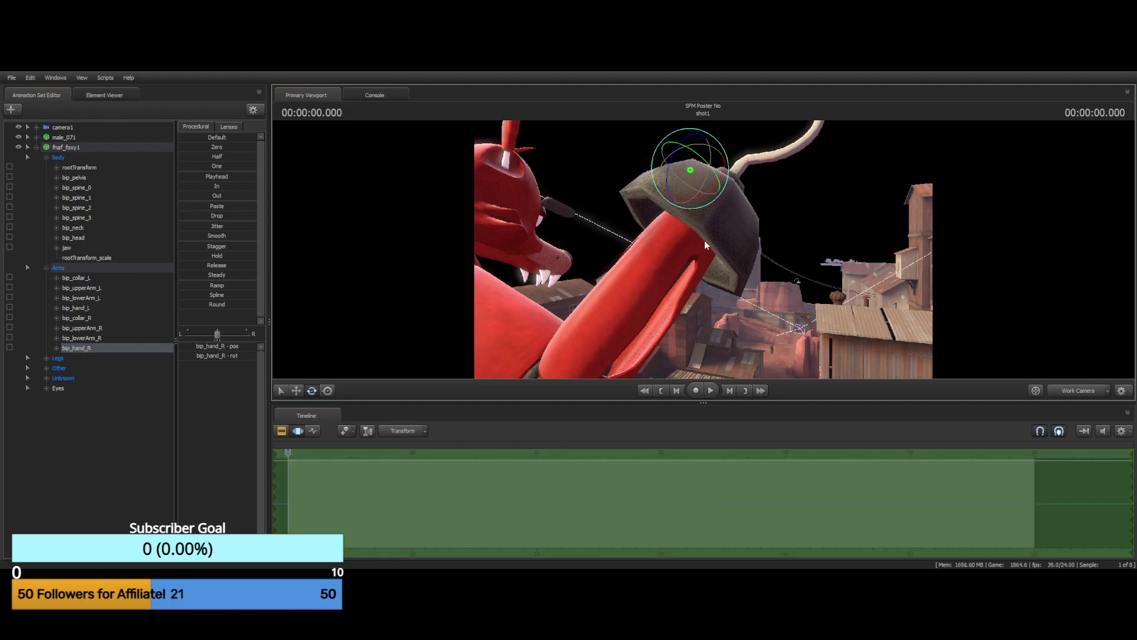
# Try to turn the hook by rotating fnaf_foxy1's weapon_bone, and undo the rotation
pyautogui.moveTo(705, 240); pyautogui.dragTo(697, 273)
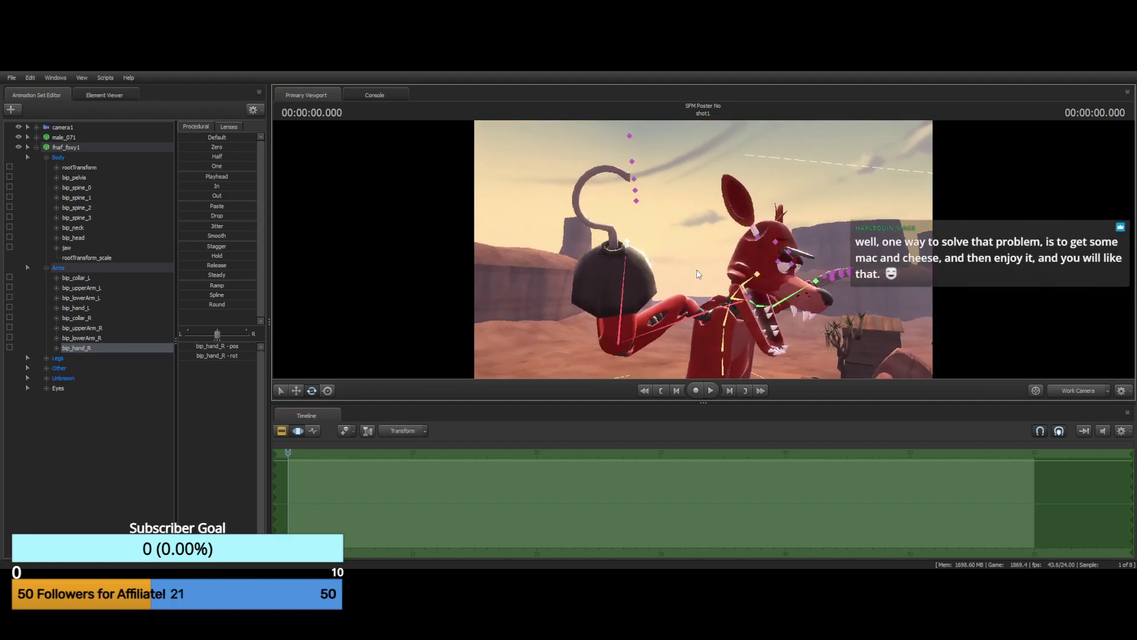
pyautogui.click(638, 202)
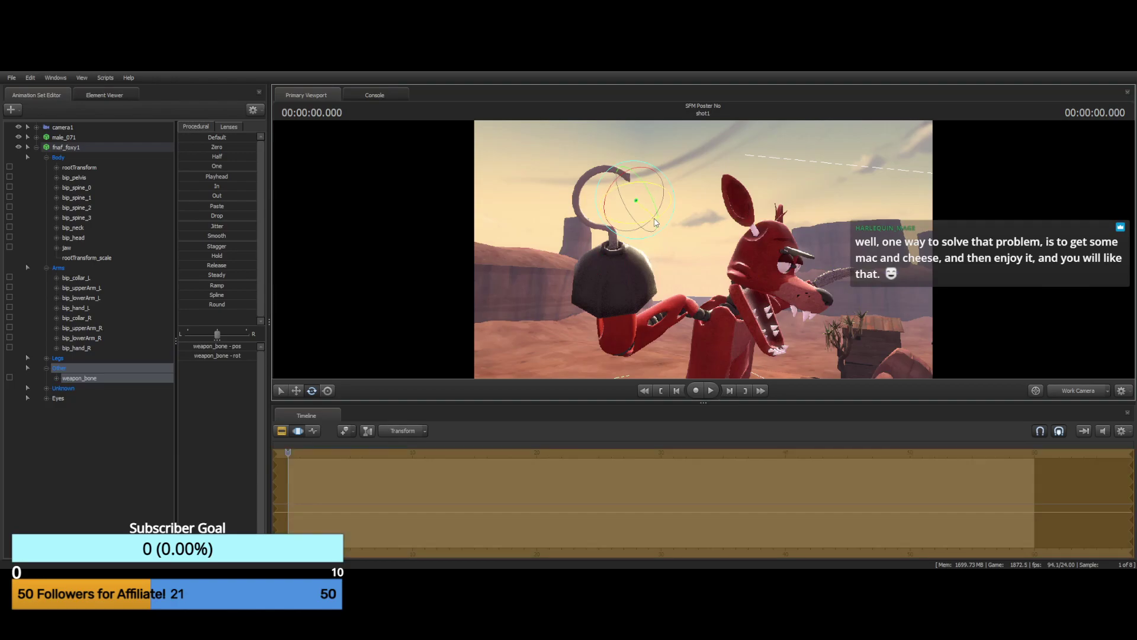
pyautogui.press('ctrl')
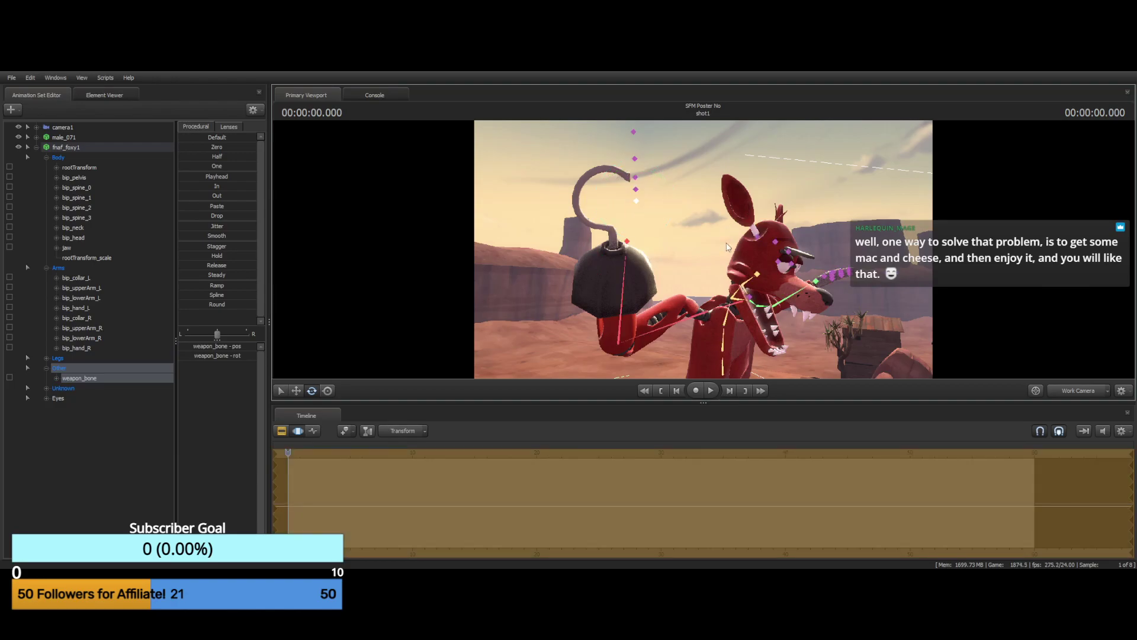
pyautogui.hotkey('ctrl', 'z')
pyautogui.press('ctrl')
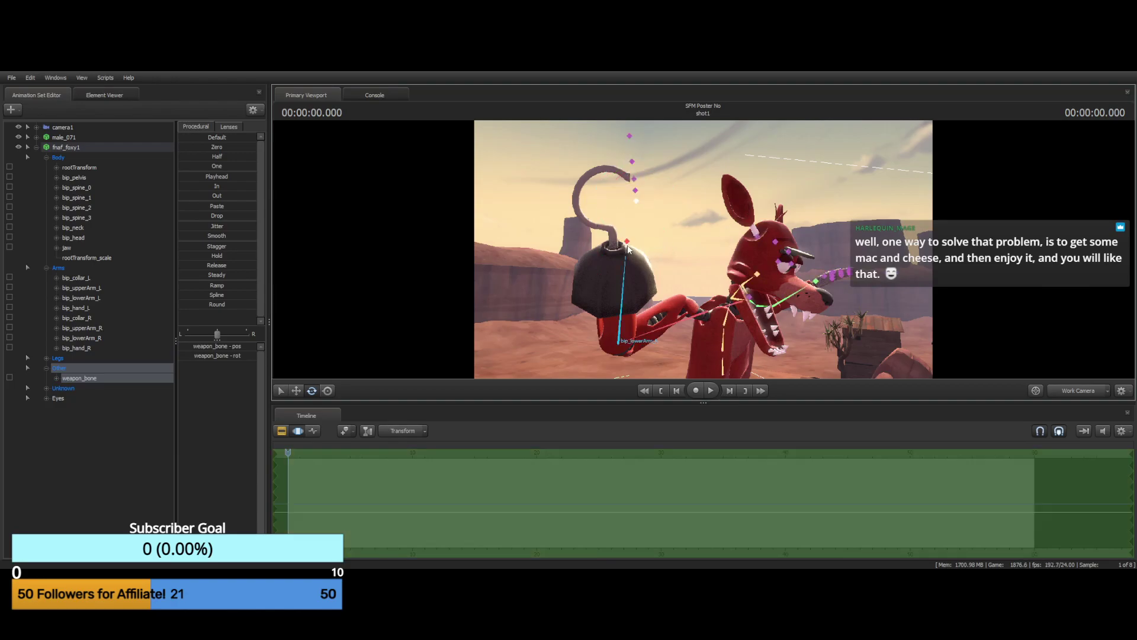
# Try rotating weapon_bone_1 and weapon_bone_2 to find the bone that moves the hook, undoing each rotation
pyautogui.click(637, 190)
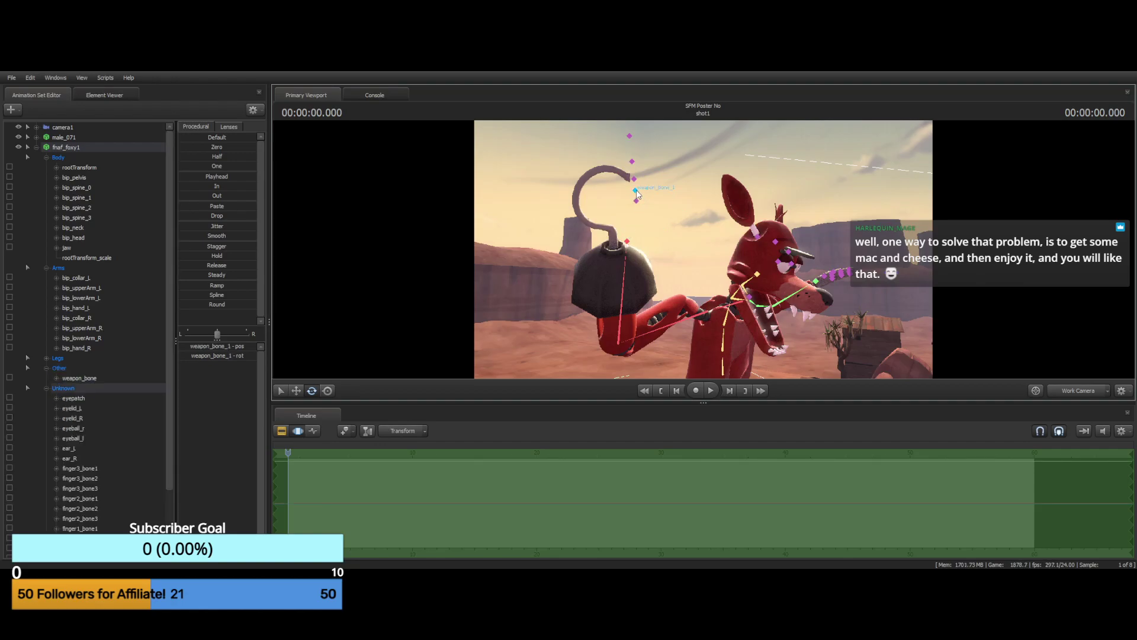
pyautogui.press('e')
pyautogui.moveTo(645, 172)
pyautogui.mouseDown()
pyautogui.moveTo(636, 169)
pyautogui.moveTo(642, 180)
pyautogui.mouseUp()
pyautogui.hotkey('ctrl', 'z')
pyautogui.click(635, 179)
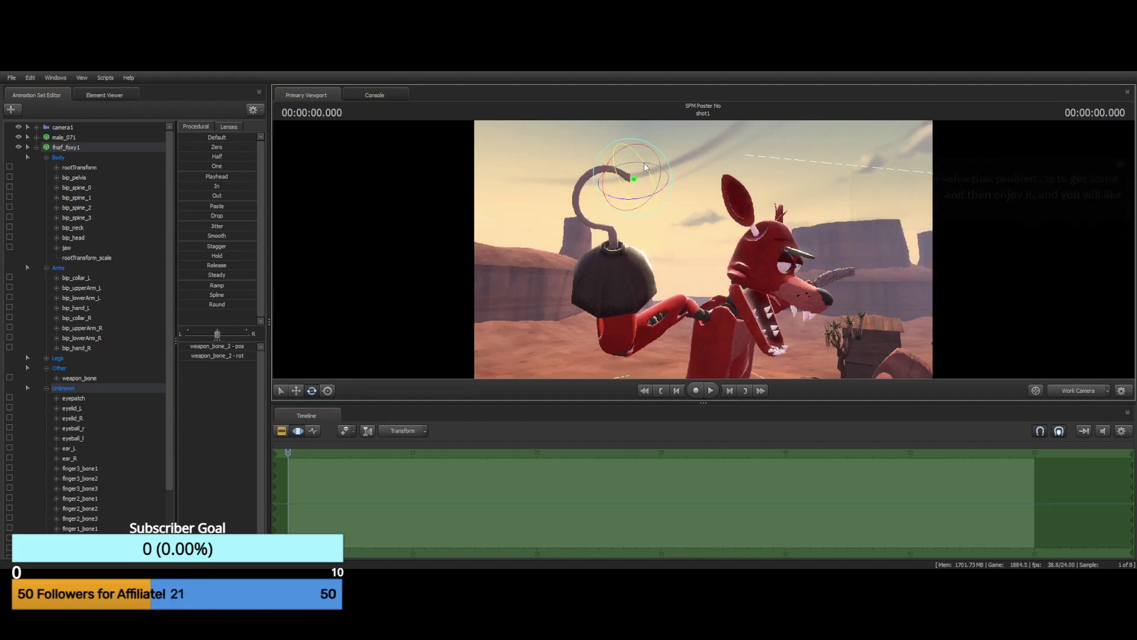
pyautogui.moveTo(645, 163); pyautogui.dragTo(641, 160)
pyautogui.hotkey('ctrl', 'z')
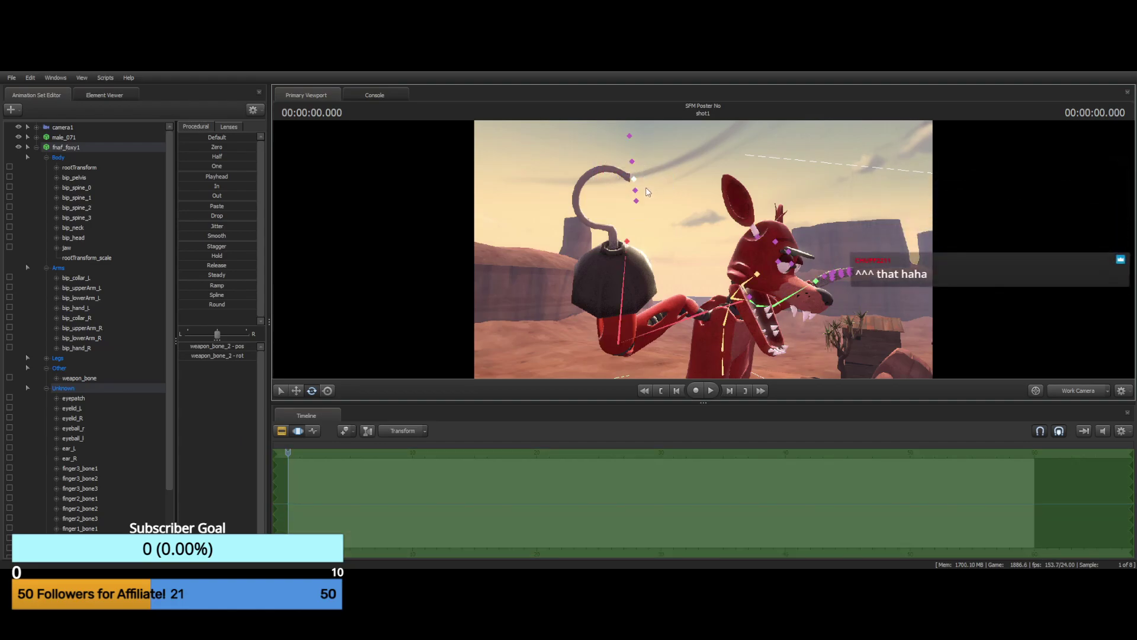
# Try the remaining weapon bones above the hook, weapon_bone_3 and weapon_bone_4, to see whether they control it
pyautogui.click(635, 179)
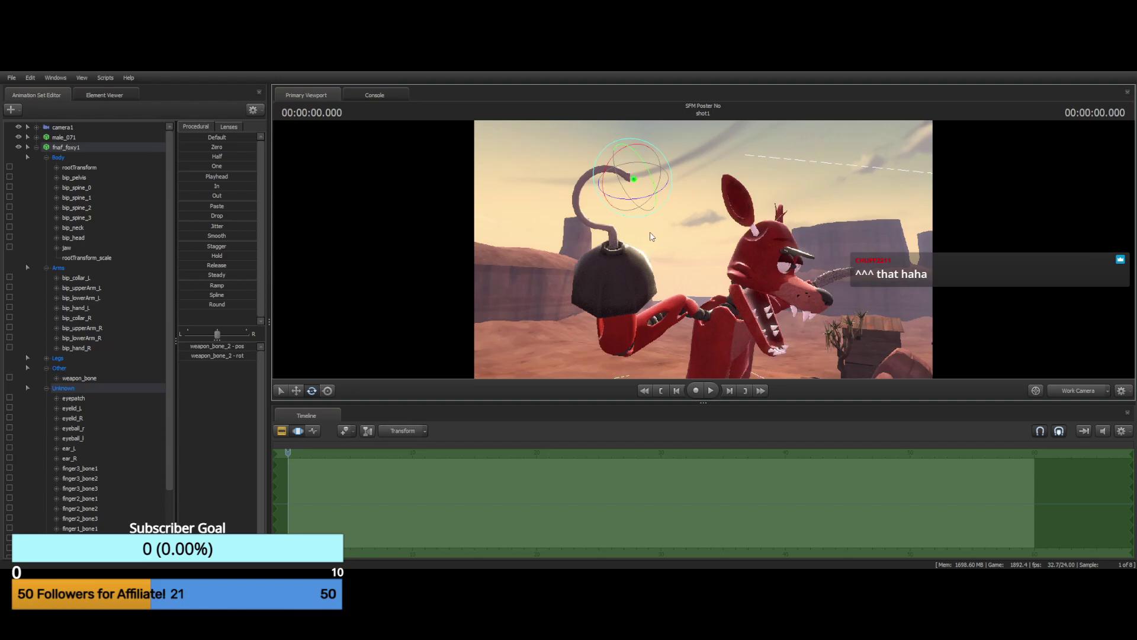
pyautogui.click(631, 172)
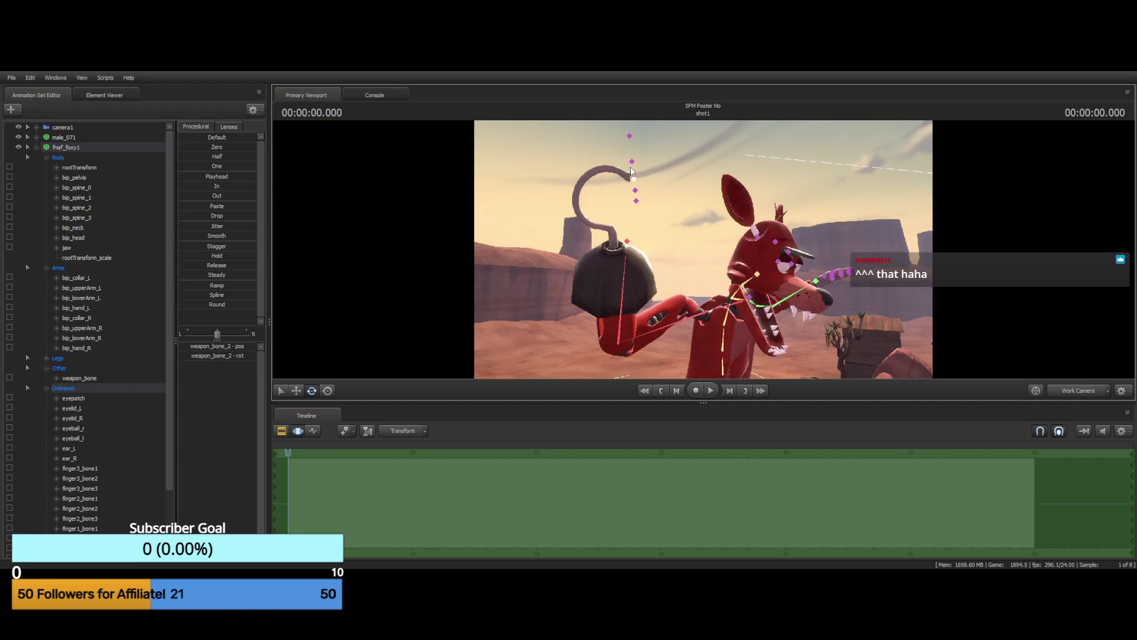
pyautogui.click(630, 162)
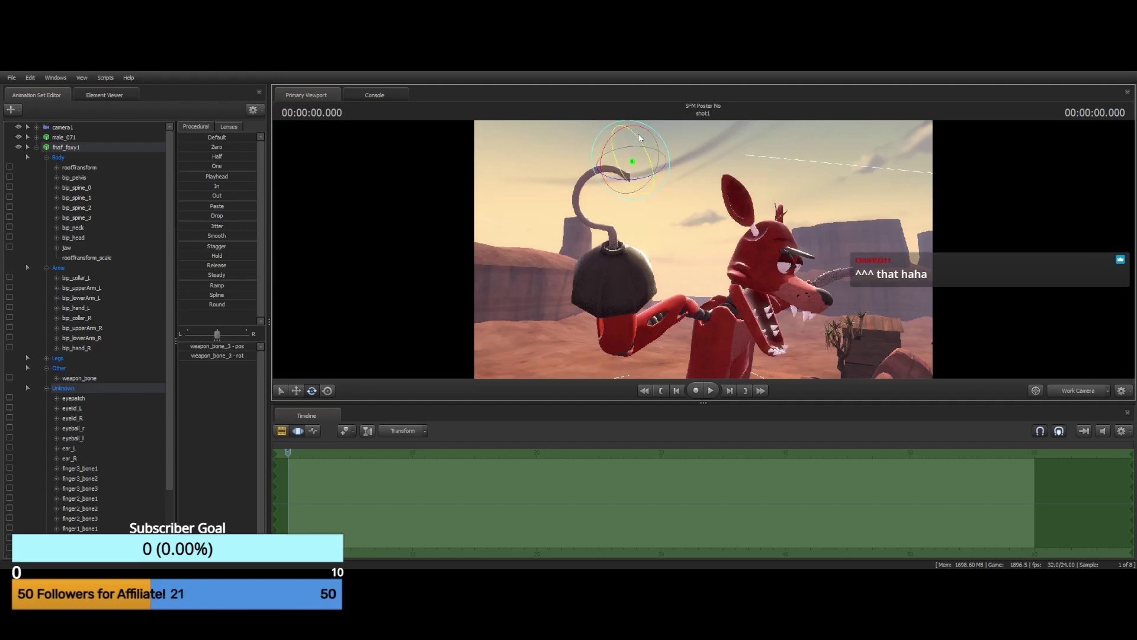
pyautogui.click(661, 137)
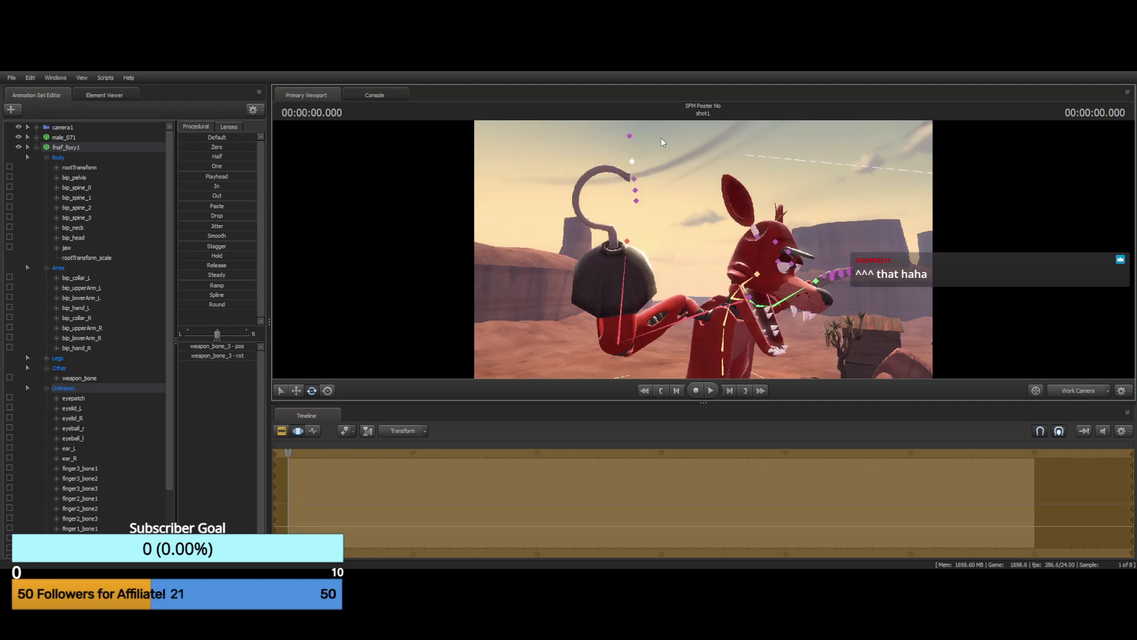
pyautogui.press('ctrl')
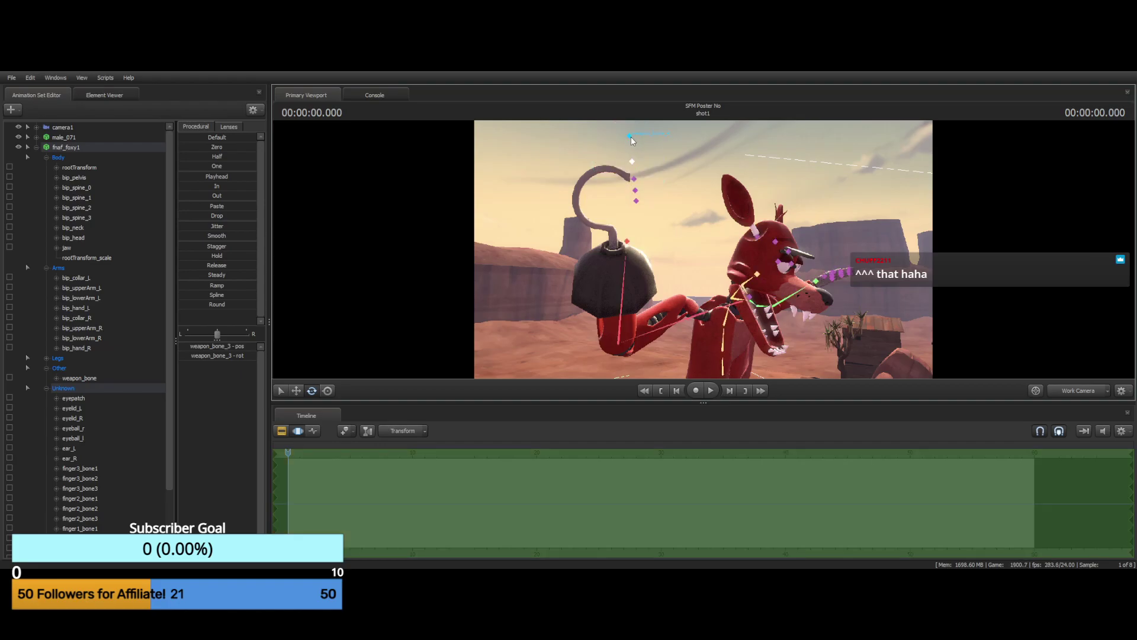
pyautogui.click(631, 137)
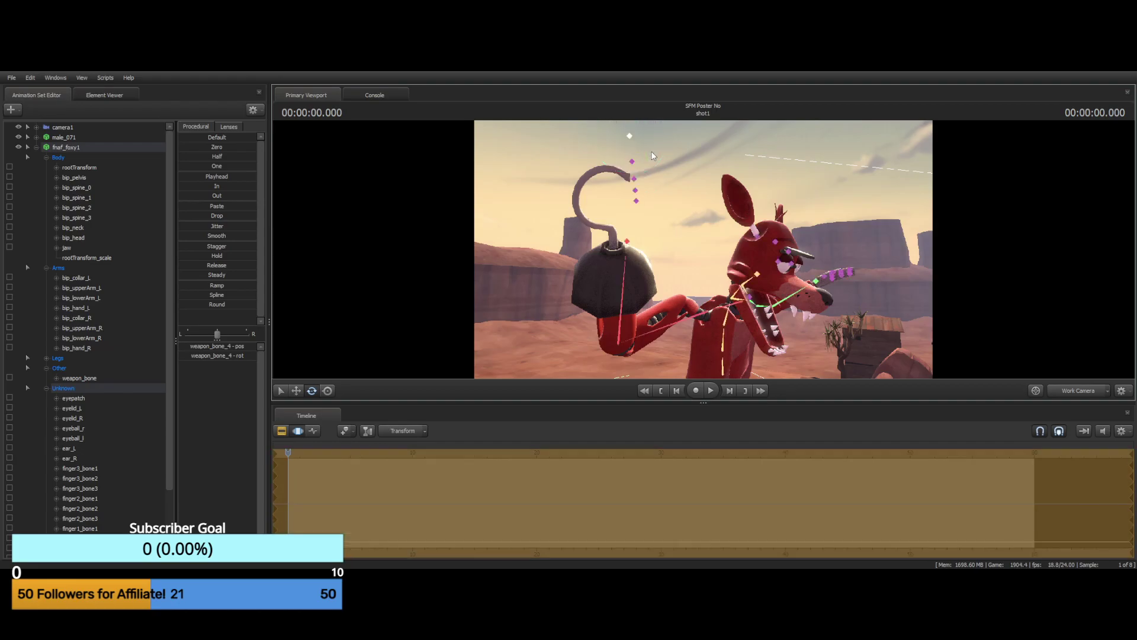
# Twist fnaf_foxy1's right forearm about its length with the bip_lowerArm_R bone so the hook turns to face another direction
pyautogui.moveTo(758, 225); pyautogui.dragTo(703, 251)
pyautogui.press('w')
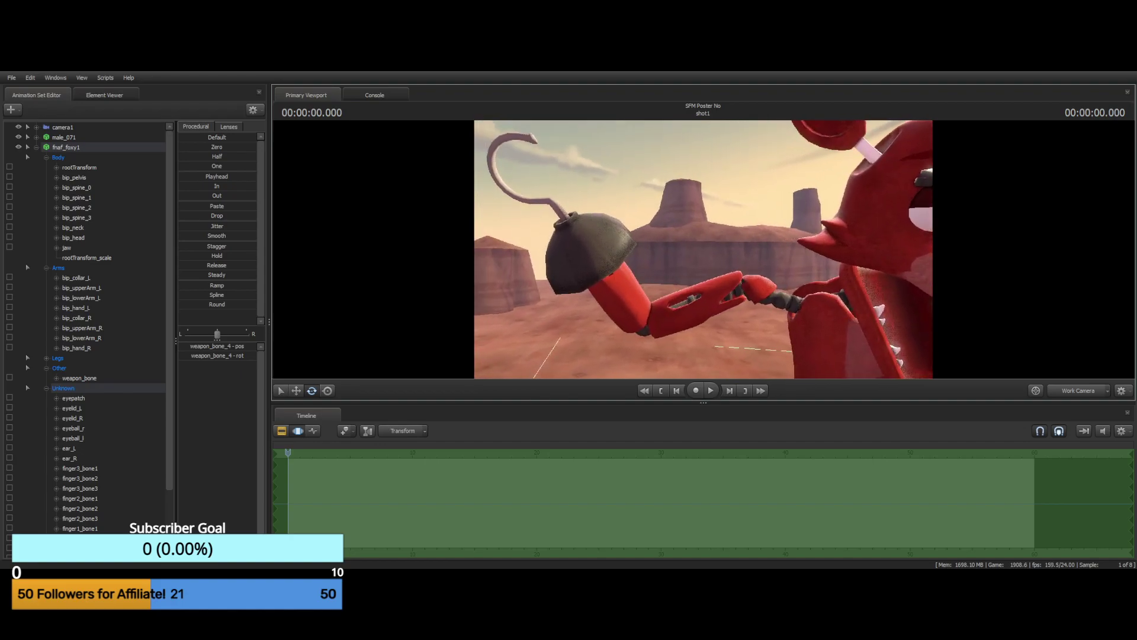
pyautogui.press('ctrl')
pyautogui.click(645, 326)
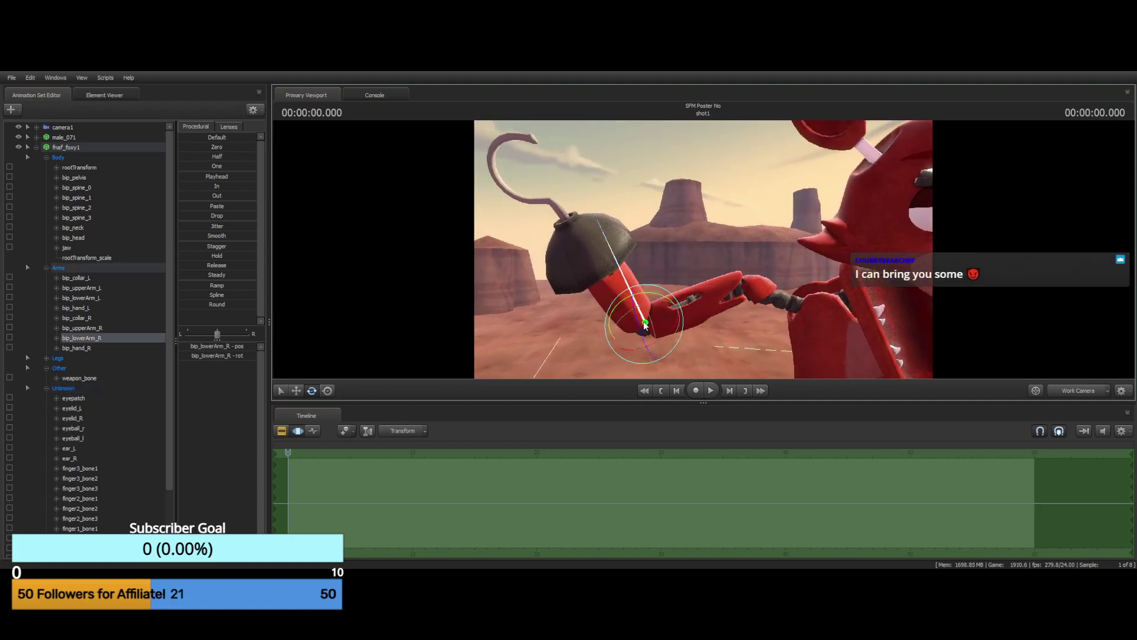
pyautogui.moveTo(619, 306); pyautogui.dragTo(583, 340)
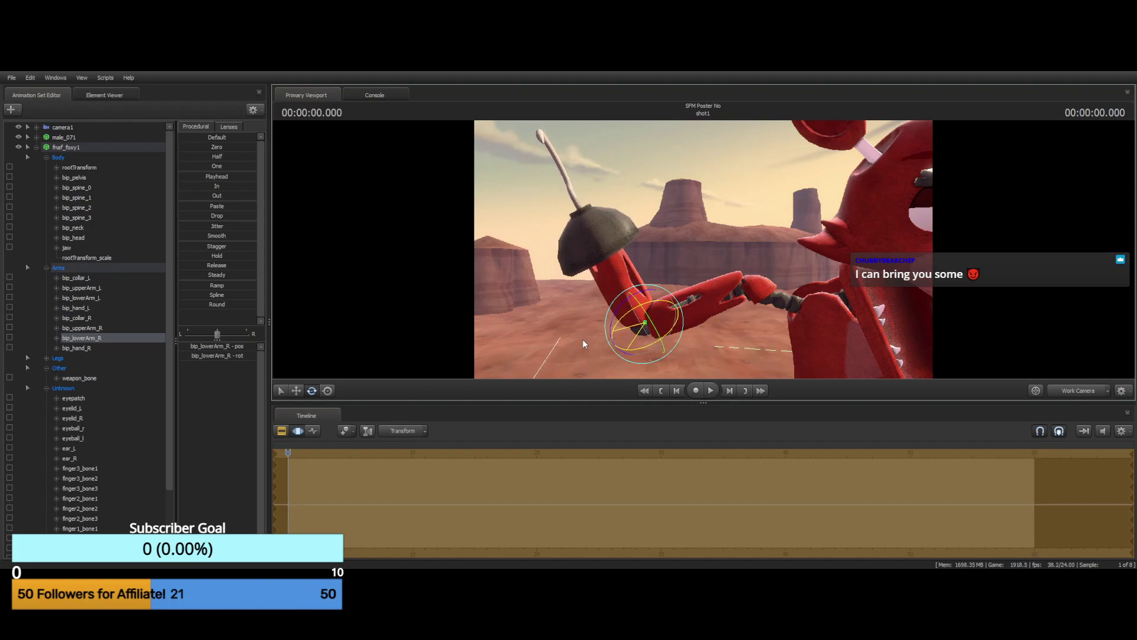
# Rotate fnaf_foxy1's left forearm at the elbow with the bip_lowerArm_L bone so the forearm stands more upright
pyautogui.moveTo(763, 230); pyautogui.dragTo(703, 255)
pyautogui.press('d')
pyautogui.press('w')
pyautogui.press('ctrl')
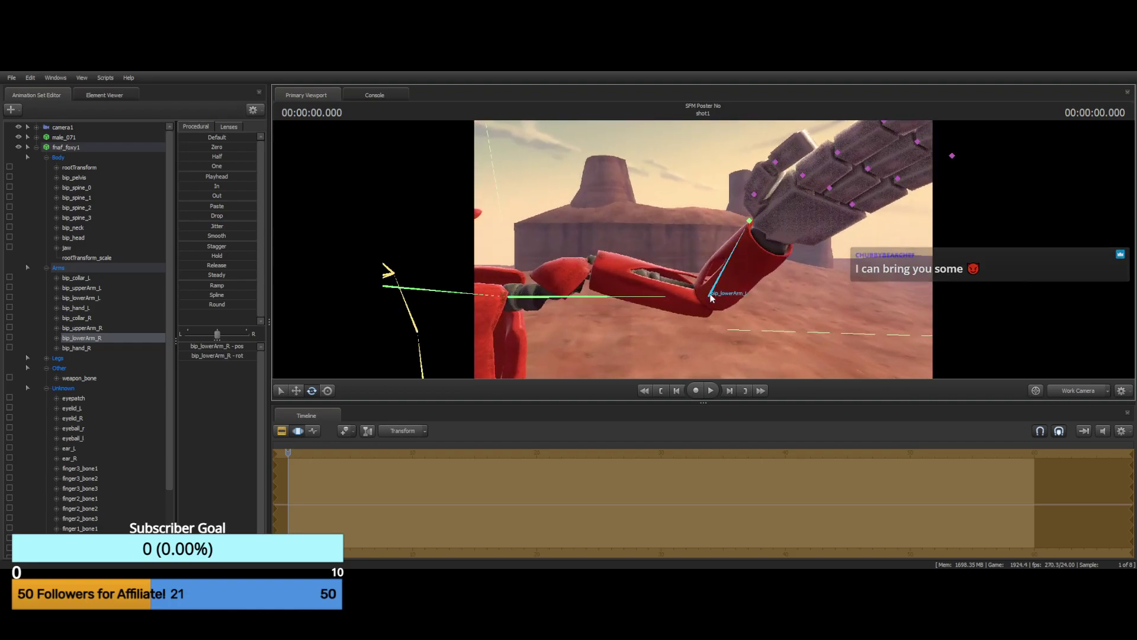
pyautogui.click(712, 294)
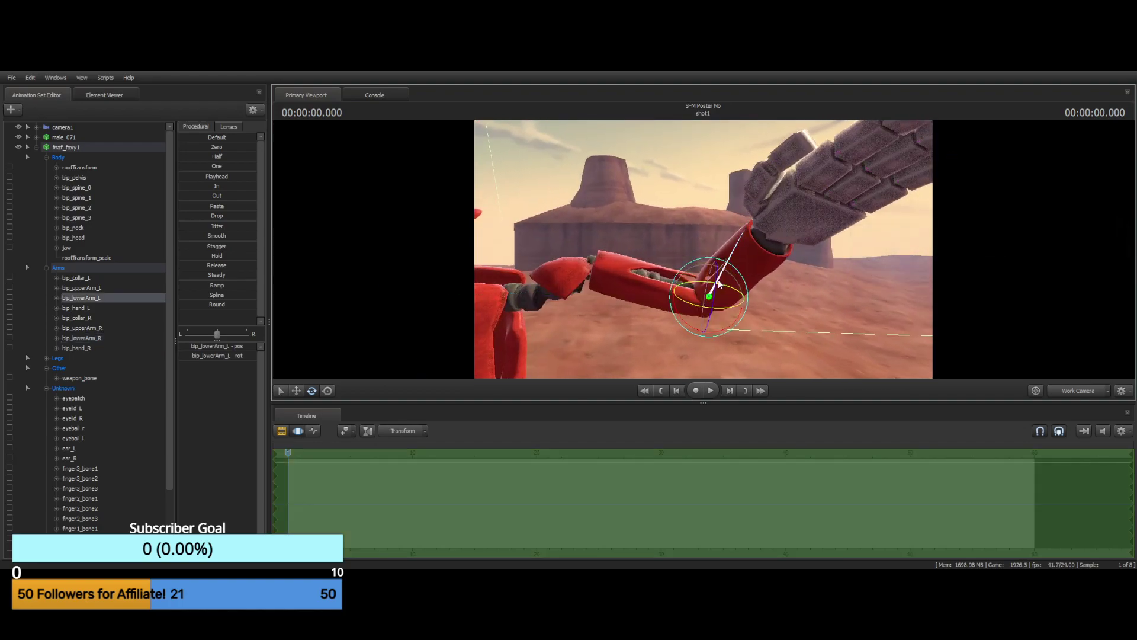
pyautogui.moveTo(717, 284); pyautogui.dragTo(718, 271)
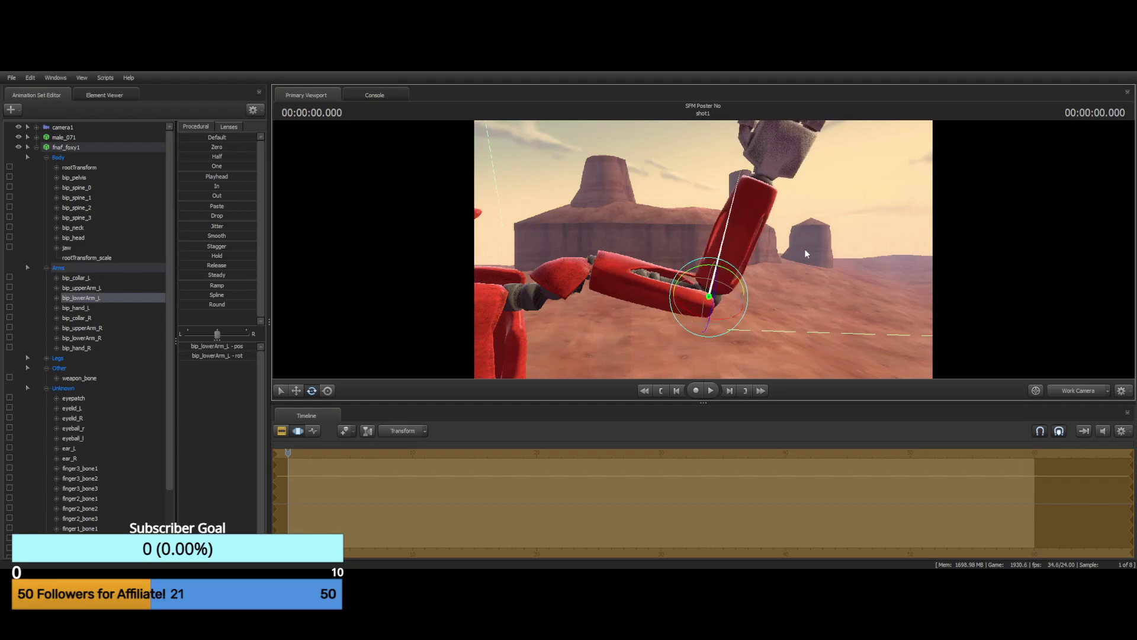
# Adjust the angle of fnaf_foxy1's raised left hand by rotating the bip_hand_L bone
pyautogui.moveTo(805, 249); pyautogui.dragTo(667, 271)
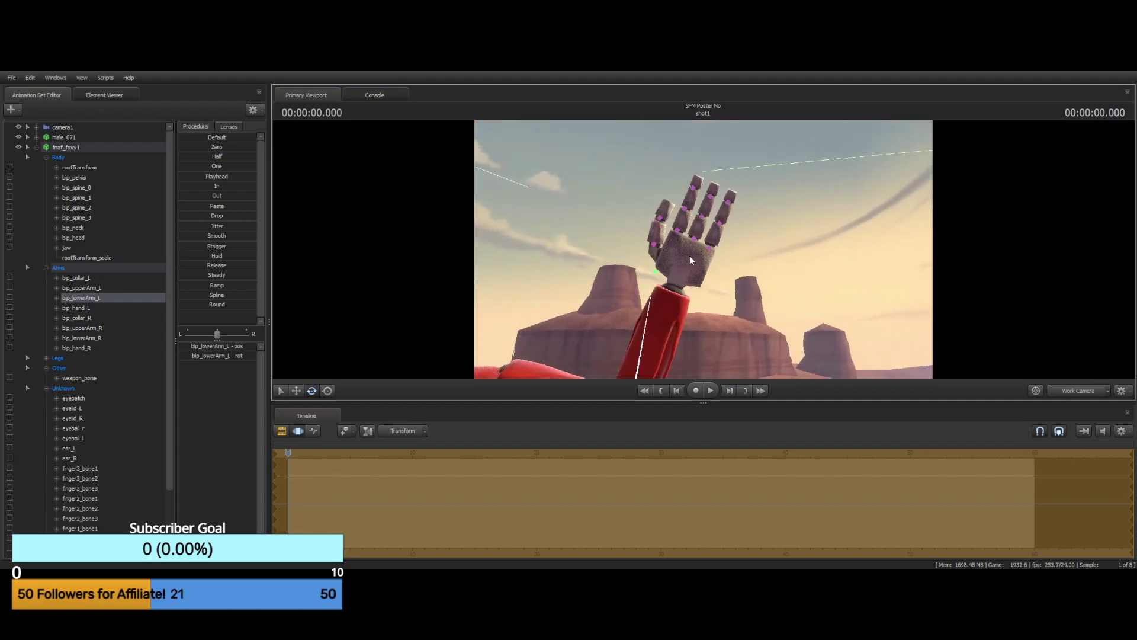
pyautogui.keyDown('ctrl'); pyautogui.click(655, 274); pyautogui.keyUp('ctrl')
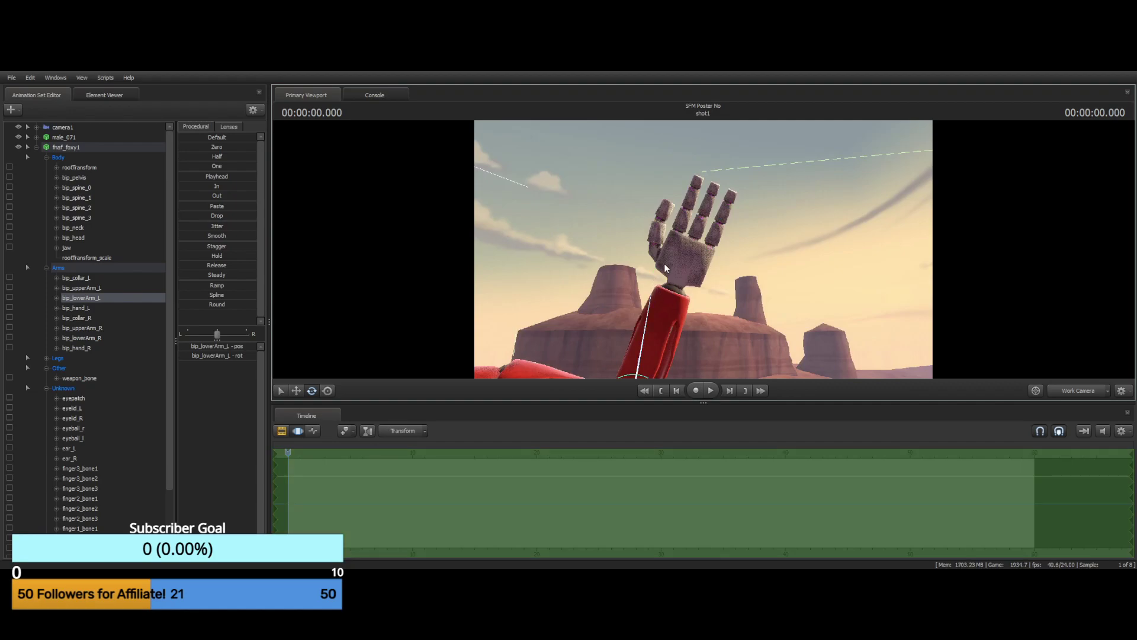
pyautogui.click(656, 269)
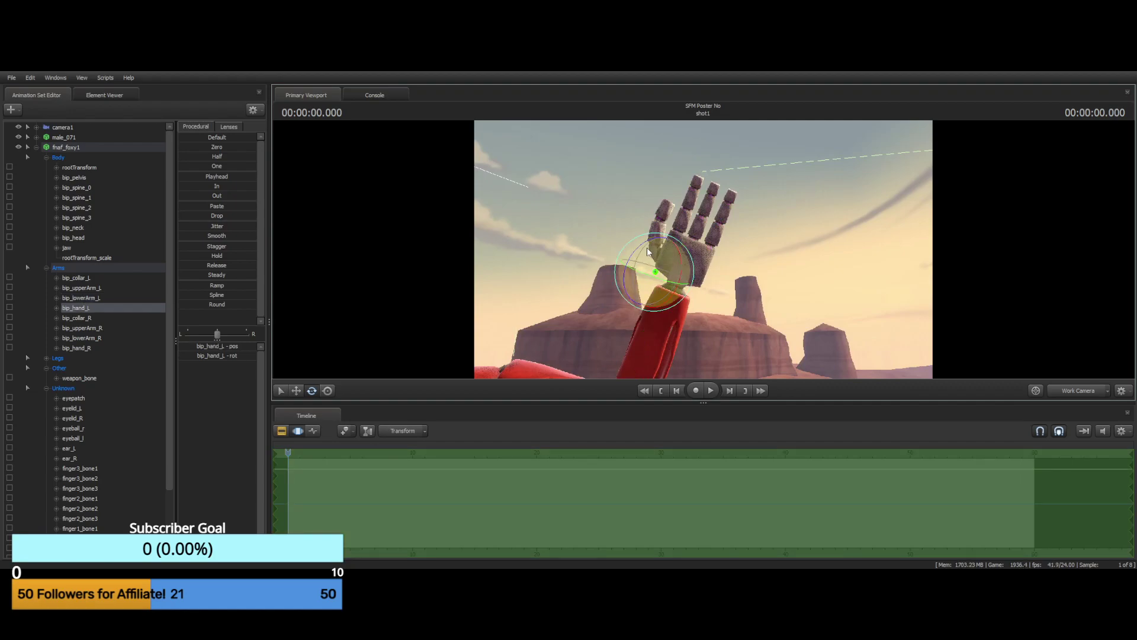
pyautogui.moveTo(642, 249); pyautogui.dragTo(362, 205)
# Rotate fnaf_foxy1's bip_lowerArm_R bone as seen from the ground near male_071 so the hook points more upright
pyautogui.press('w')
pyautogui.press('w')
pyautogui.press('a')
pyautogui.press('s')
pyautogui.moveTo(479, 252); pyautogui.dragTo(472, 250)
pyautogui.press('w')
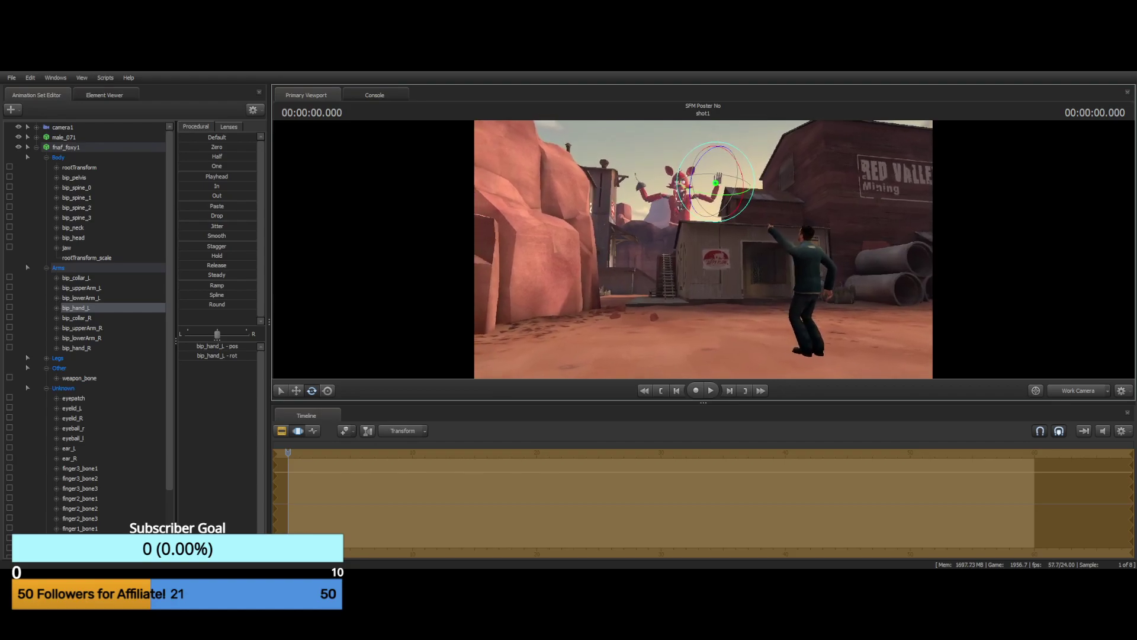
pyautogui.moveTo(472, 250); pyautogui.dragTo(443, 244)
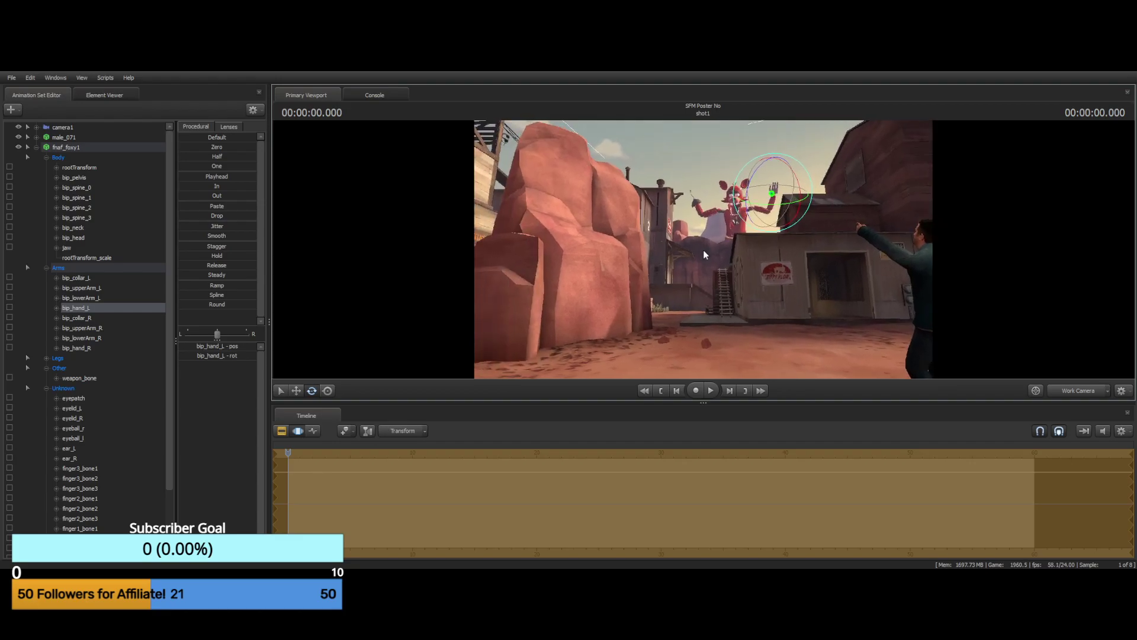
pyautogui.click(703, 217)
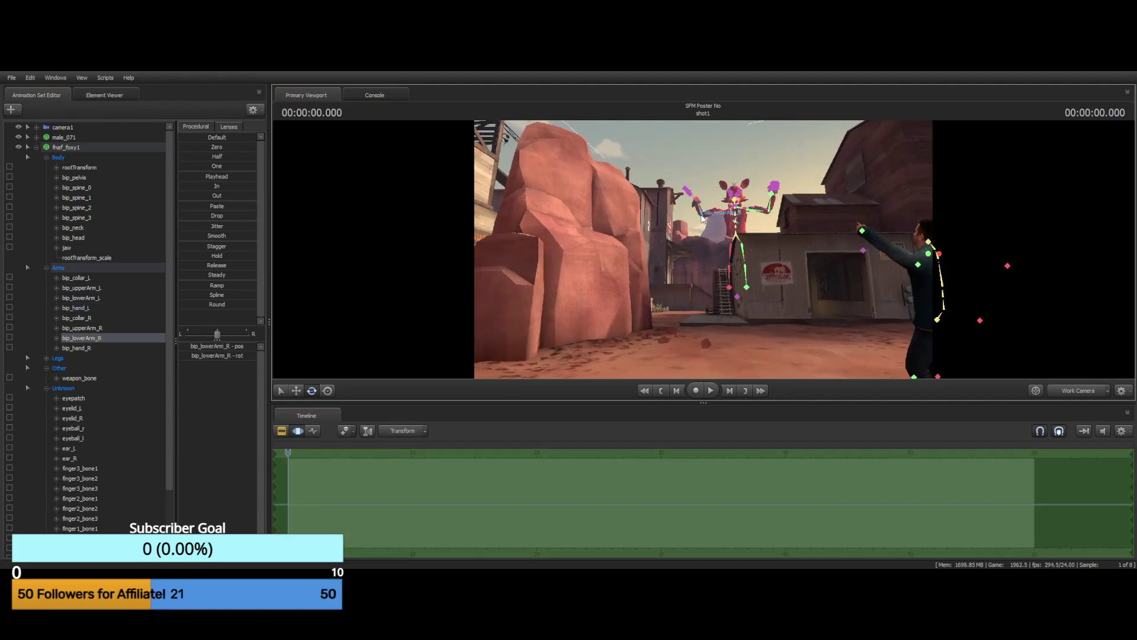
pyautogui.moveTo(703, 180); pyautogui.dragTo(715, 196)
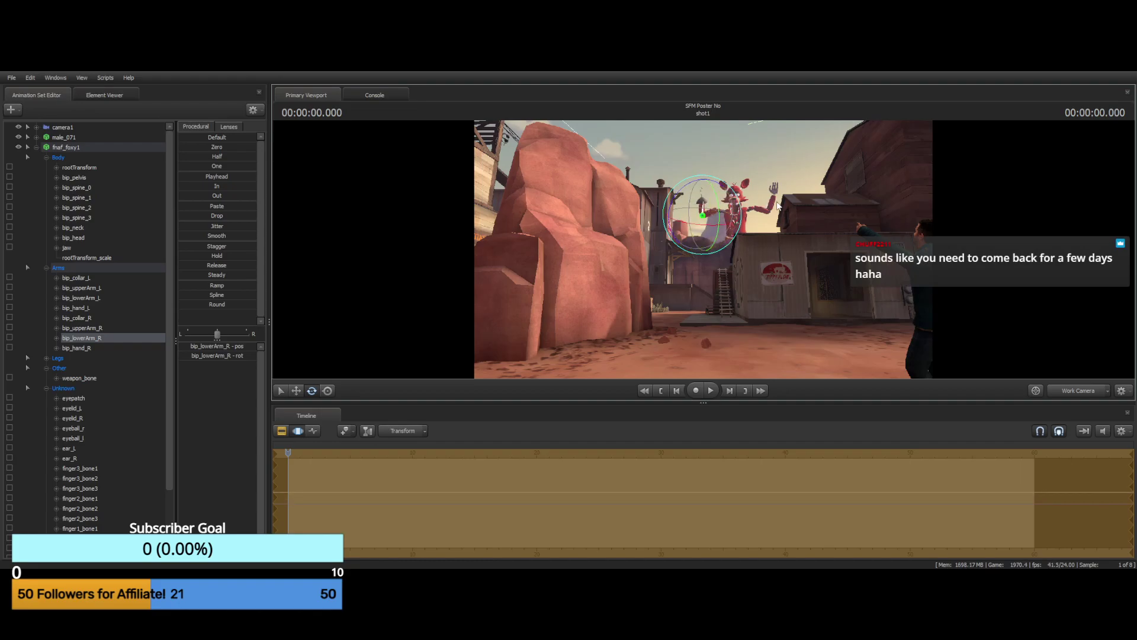
# Try moving fnaf_foxy1's bip_lowerArm_R bone up and away from the body, and undo the move
pyautogui.press('ctrl')
pyautogui.click(296, 391)
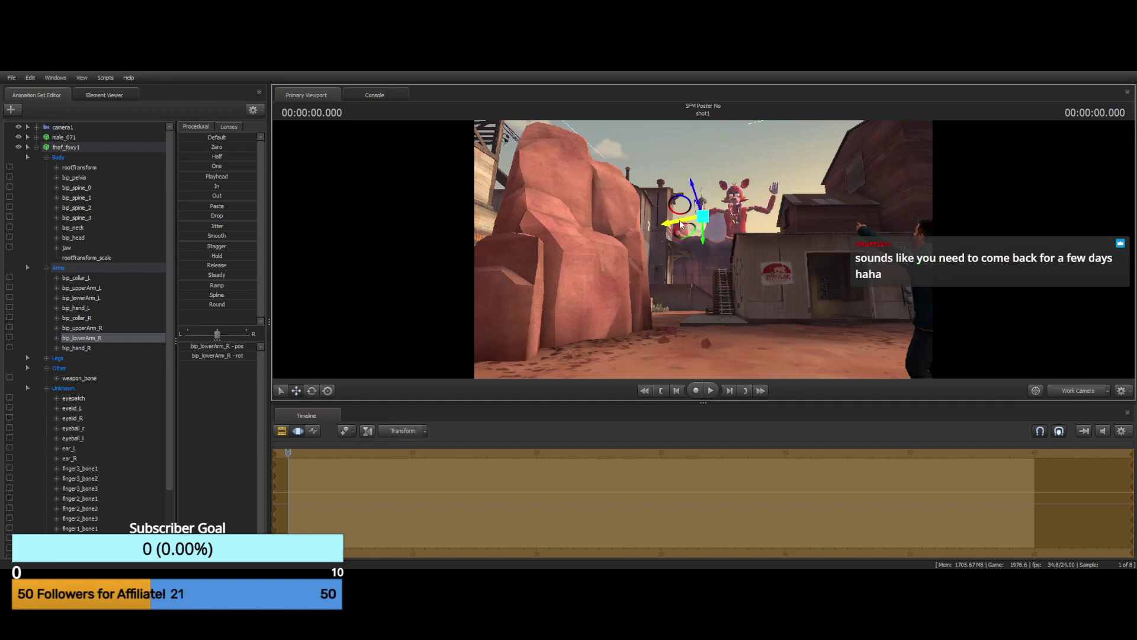
pyautogui.moveTo(703, 218); pyautogui.dragTo(669, 178)
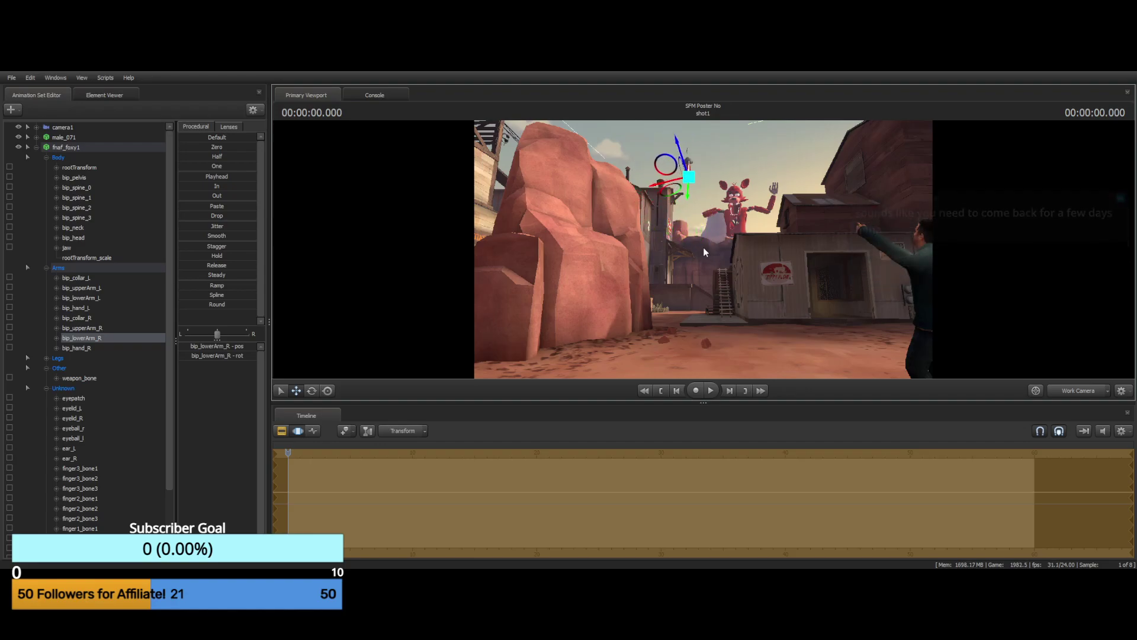
pyautogui.hotkey('ctrl', 'z')
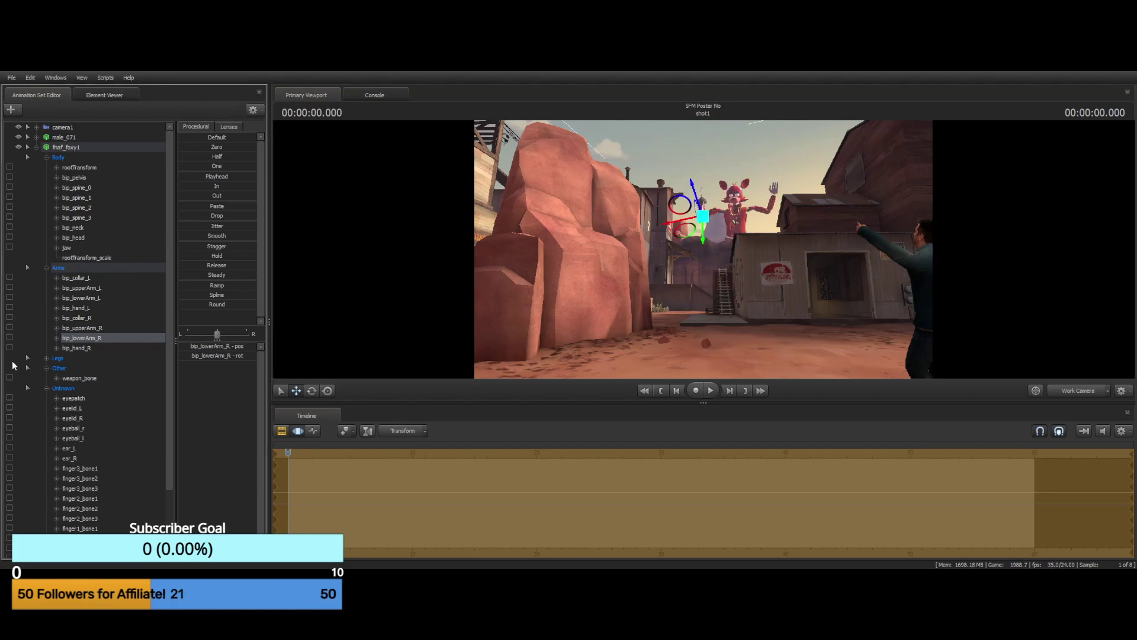
# Try raising all of fnaf_foxy1's Arms bones together, and undo the move
pyautogui.click(65, 270)
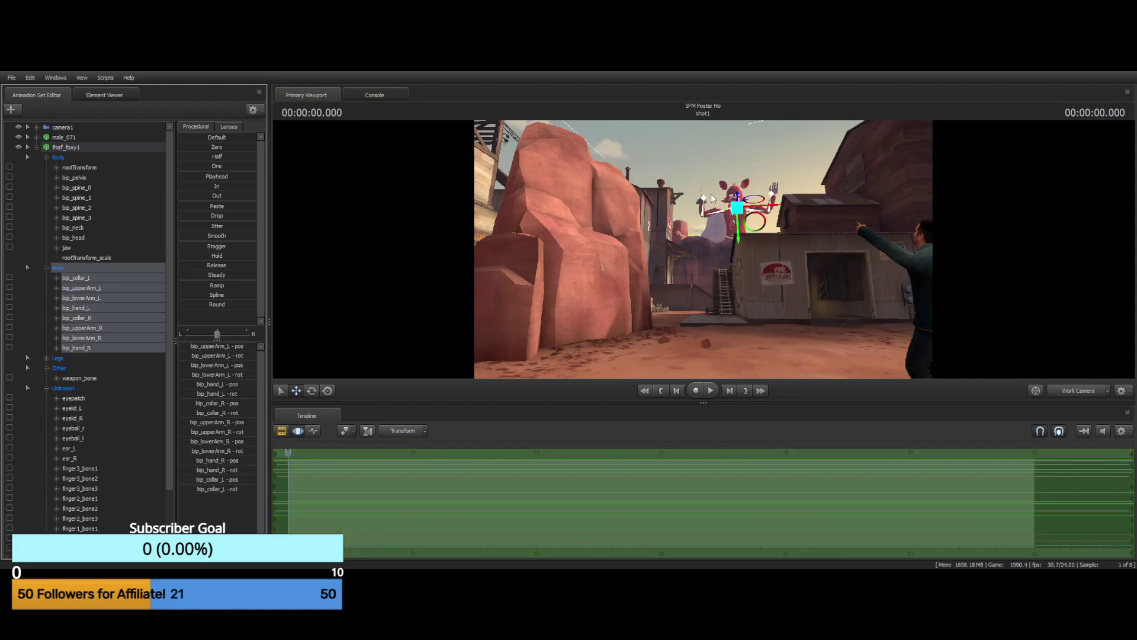
pyautogui.moveTo(737, 208); pyautogui.dragTo(734, 158)
pyautogui.click(705, 283)
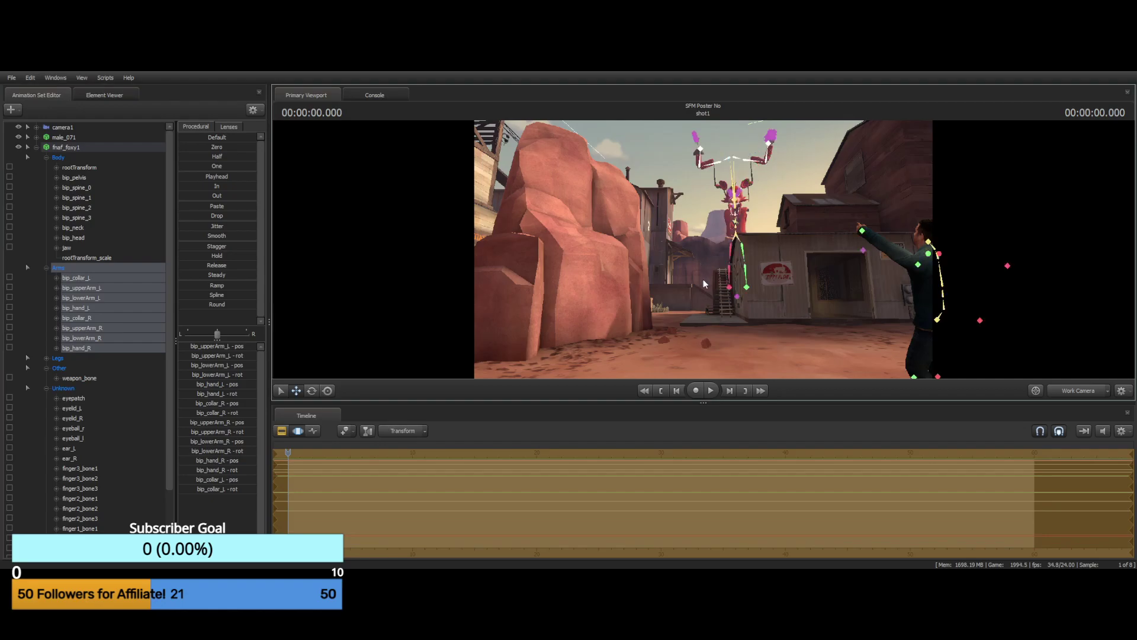
pyautogui.hotkey('ctrl', 'z')
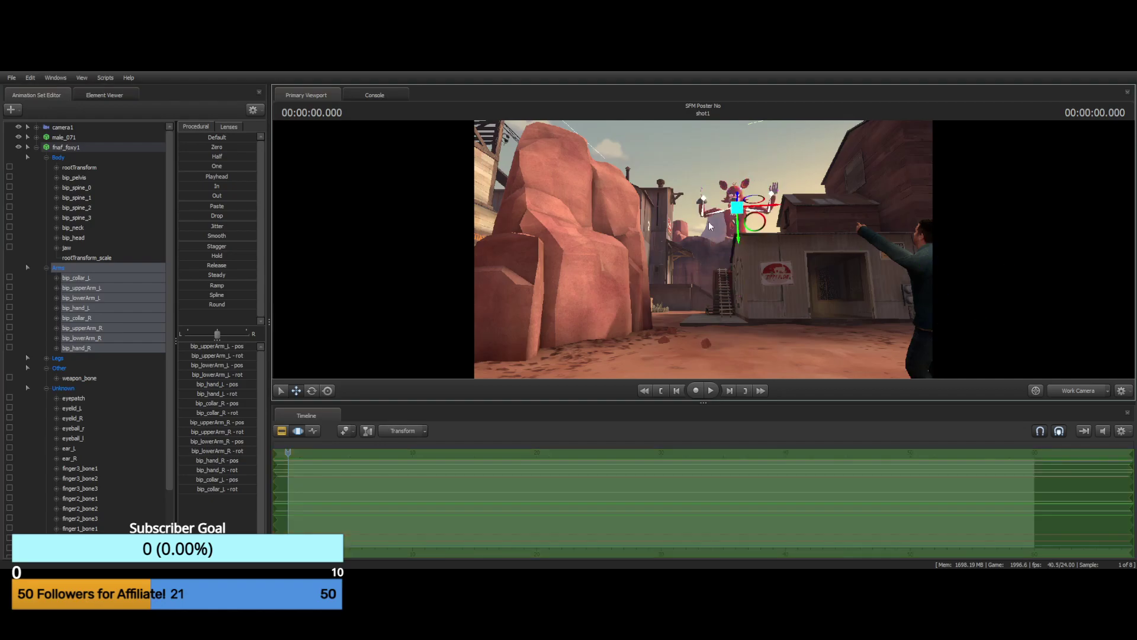
pyautogui.click(80, 298)
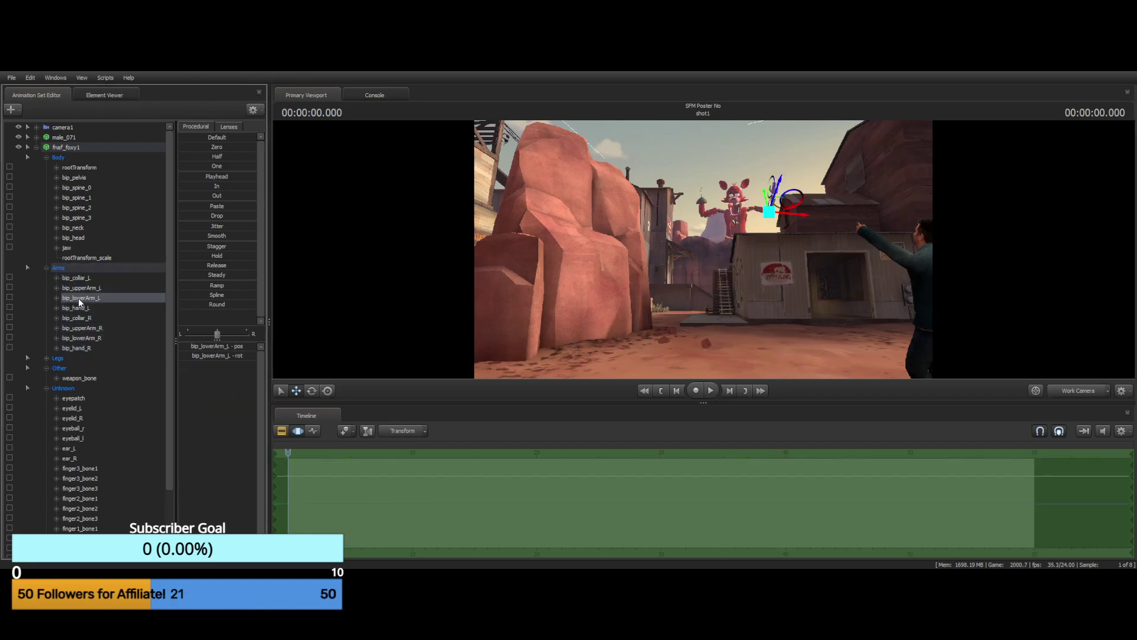
pyautogui.click(76, 338)
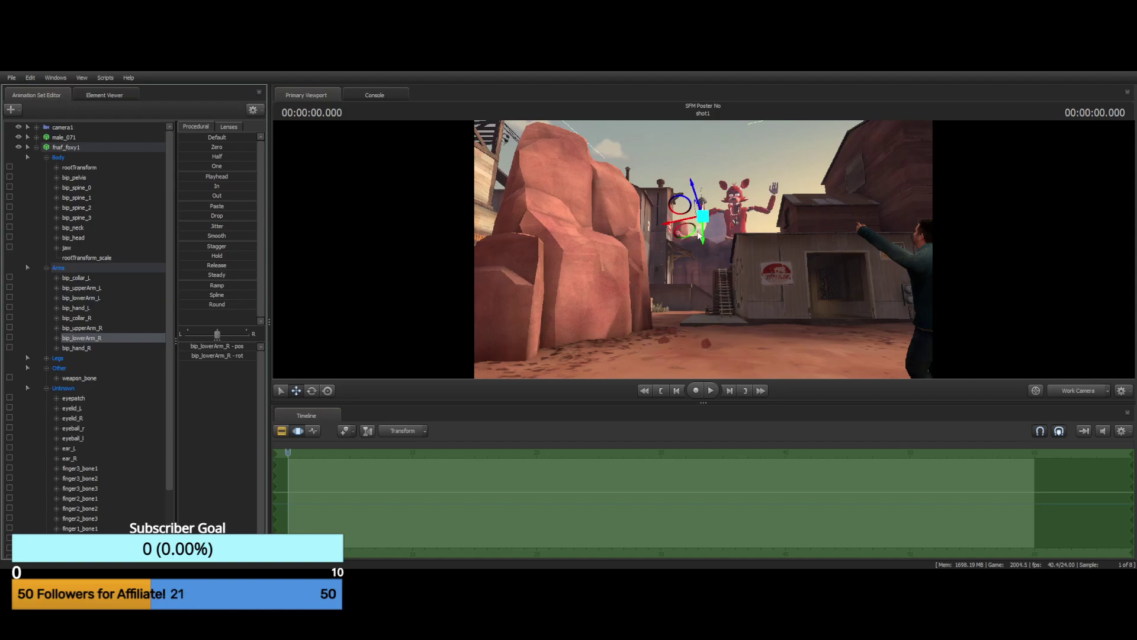
pyautogui.moveTo(700, 235); pyautogui.dragTo(697, 206)
pyautogui.moveTo(704, 253); pyautogui.dragTo(676, 311)
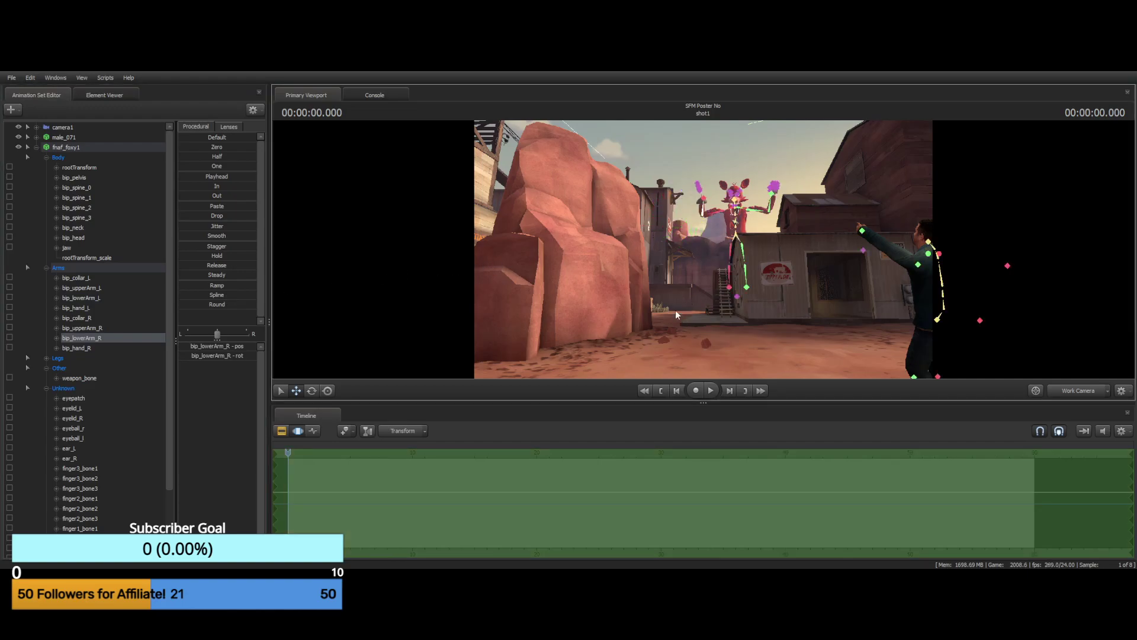
pyautogui.click(36, 147)
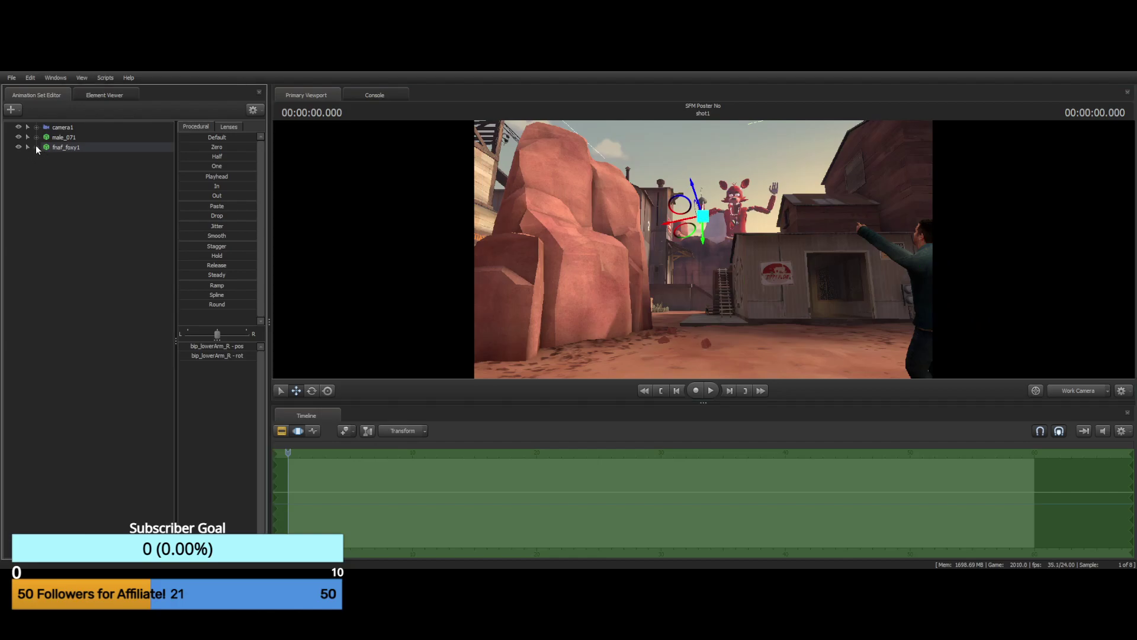
pyautogui.click(67, 147)
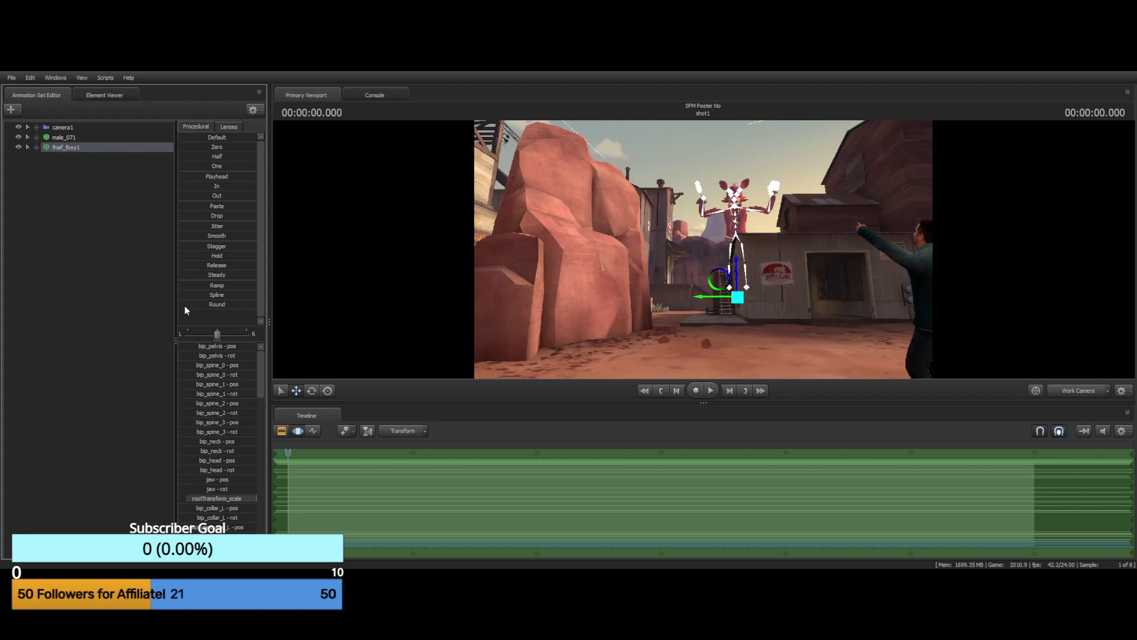
pyautogui.click(133, 354)
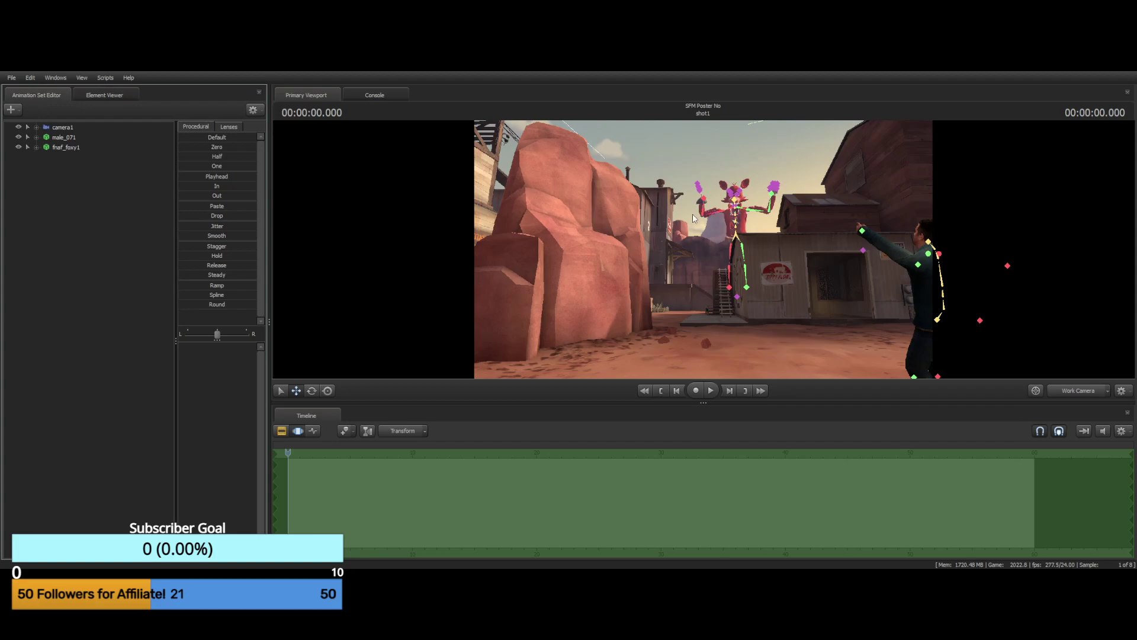
# Rotate fnaf_foxy1's eyelid_L and eyelid_R bones together to change how the lids sit over the eyes, undoing the first try
pyautogui.moveTo(716, 197); pyautogui.dragTo(747, 146)
pyautogui.press('w')
pyautogui.press('w')
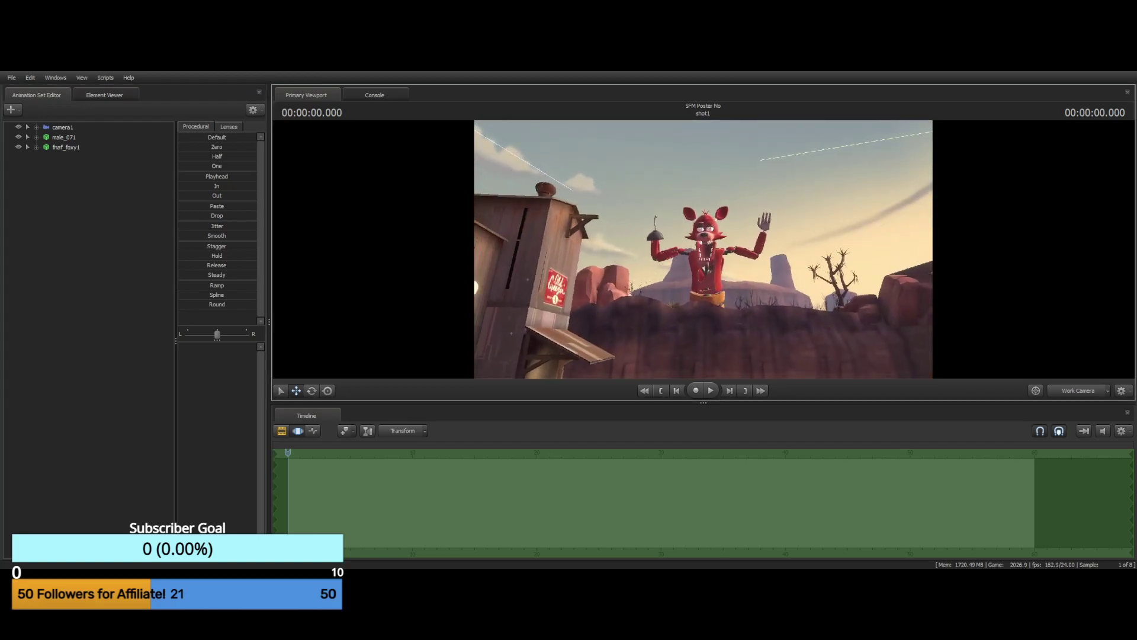
pyautogui.press('w')
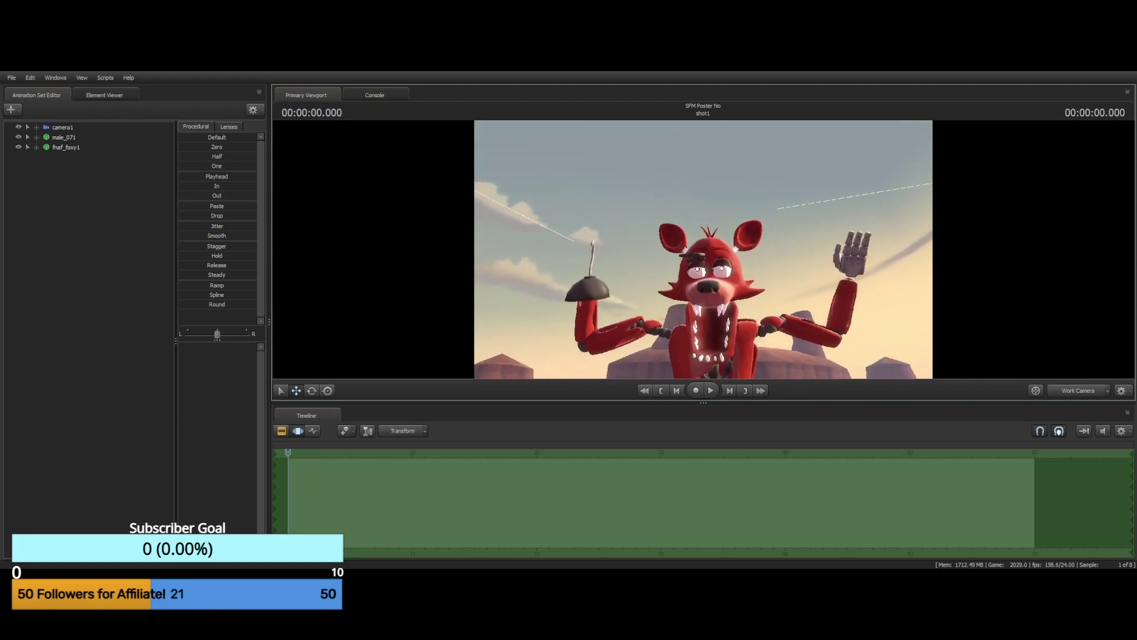
pyautogui.moveTo(598, 139); pyautogui.dragTo(703, 249)
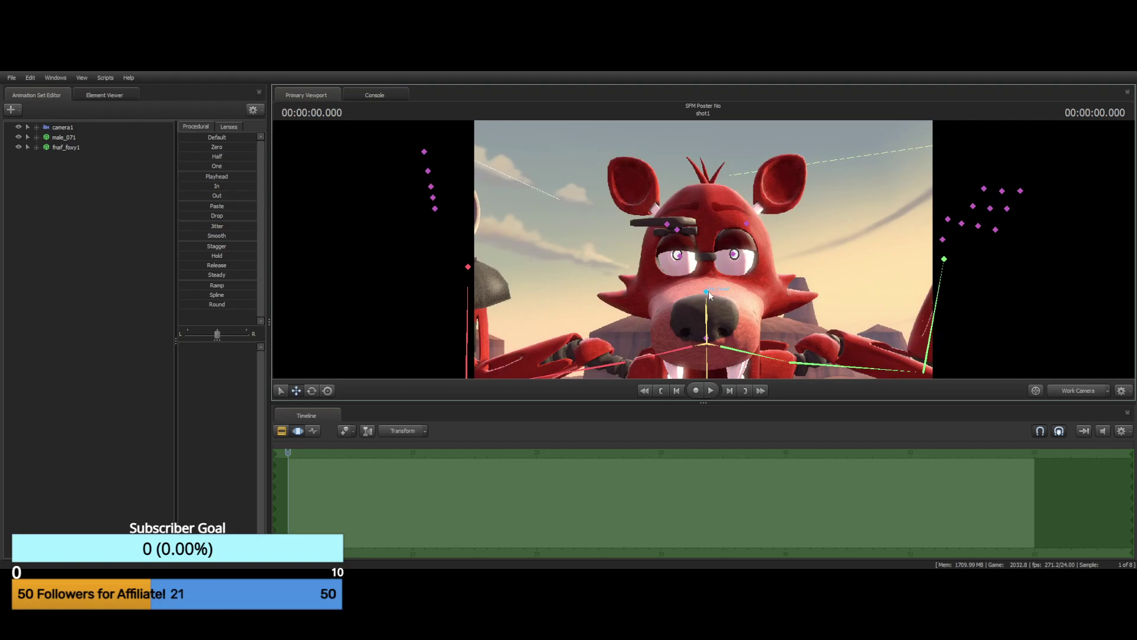
pyautogui.moveTo(708, 290); pyautogui.dragTo(673, 286)
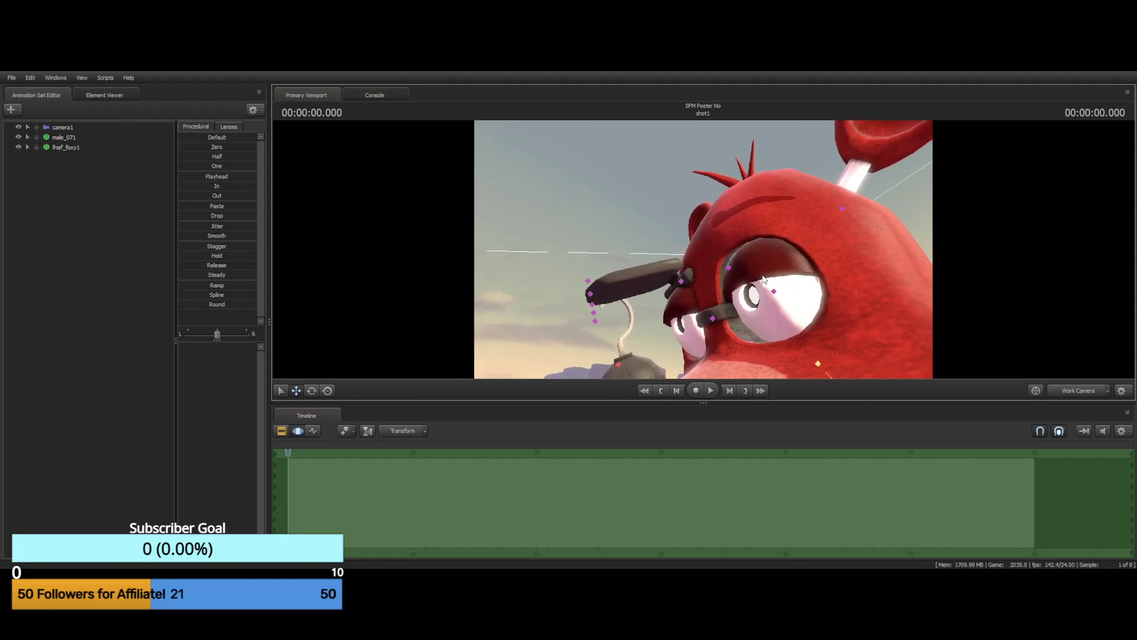
pyautogui.click(35, 147)
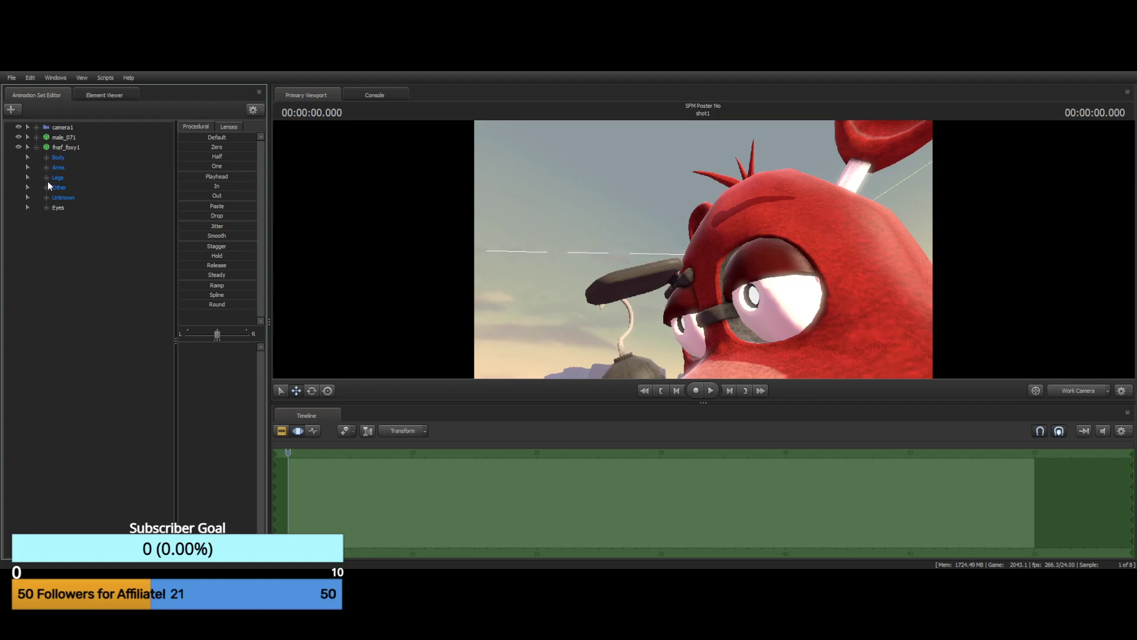
pyautogui.click(46, 198)
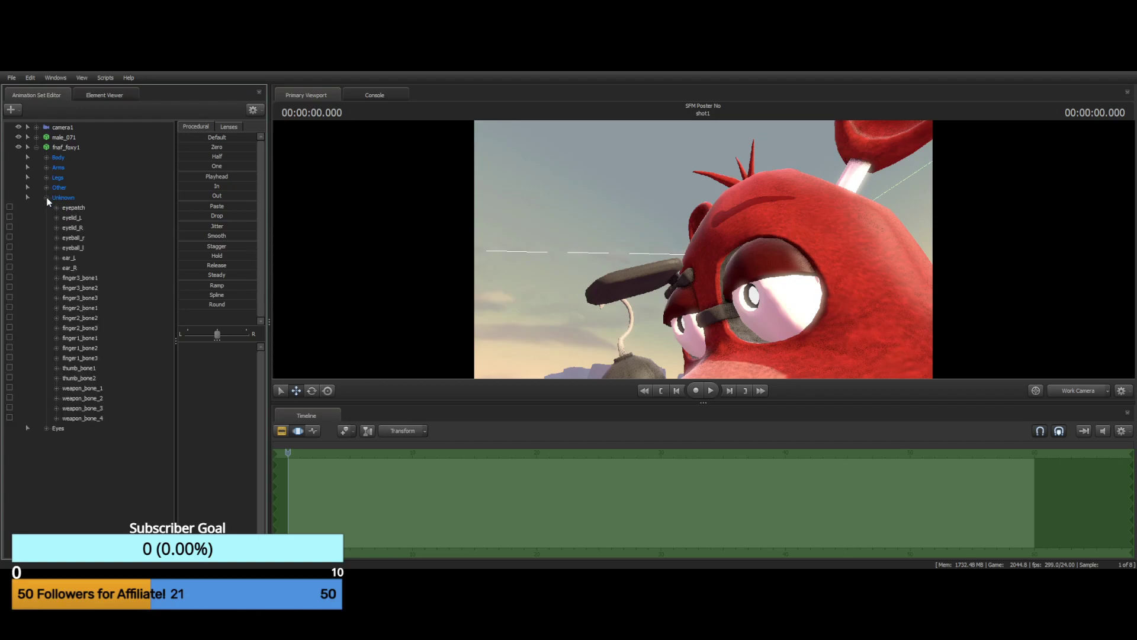
pyautogui.click(73, 218)
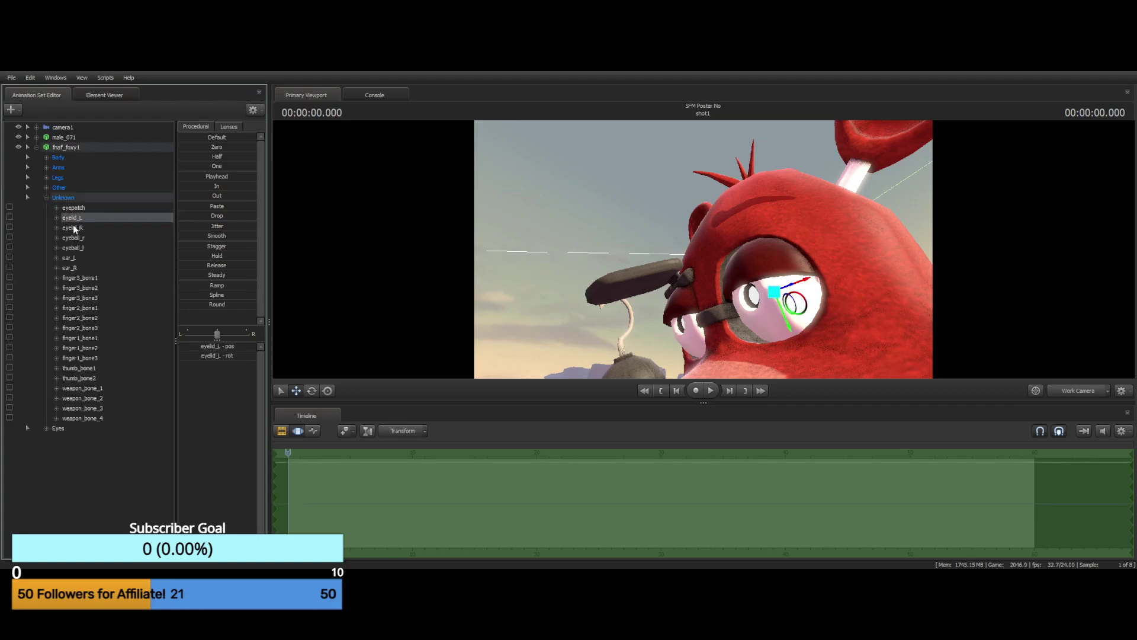
pyautogui.keyDown('ctrl'); pyautogui.click(74, 228); pyautogui.keyUp('ctrl')
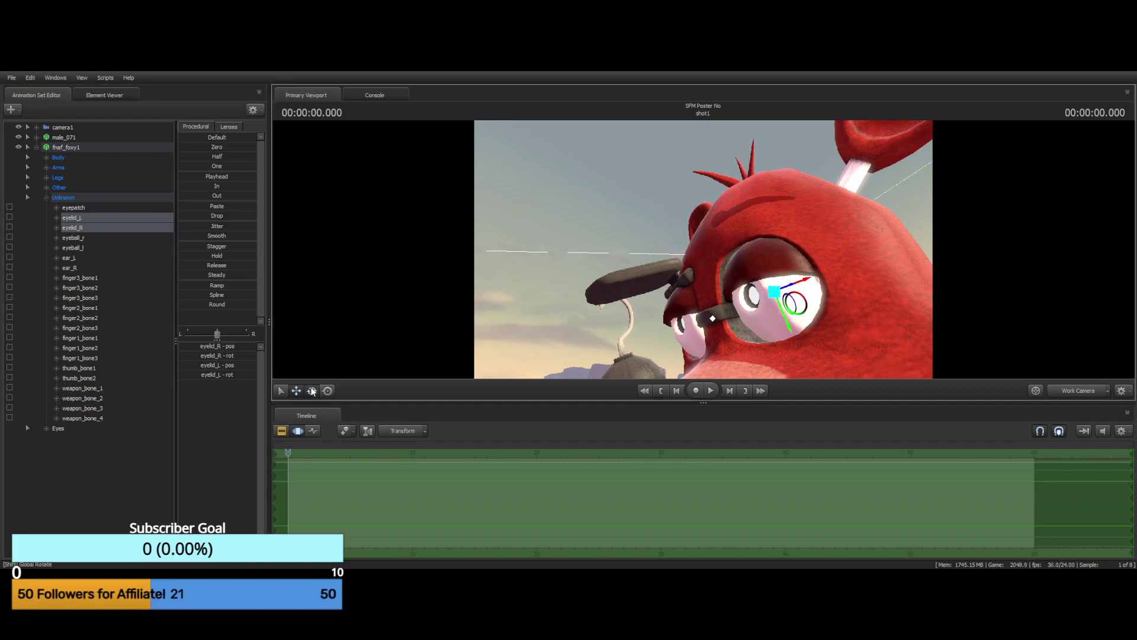
pyautogui.press('e')
pyautogui.moveTo(789, 274); pyautogui.dragTo(795, 269)
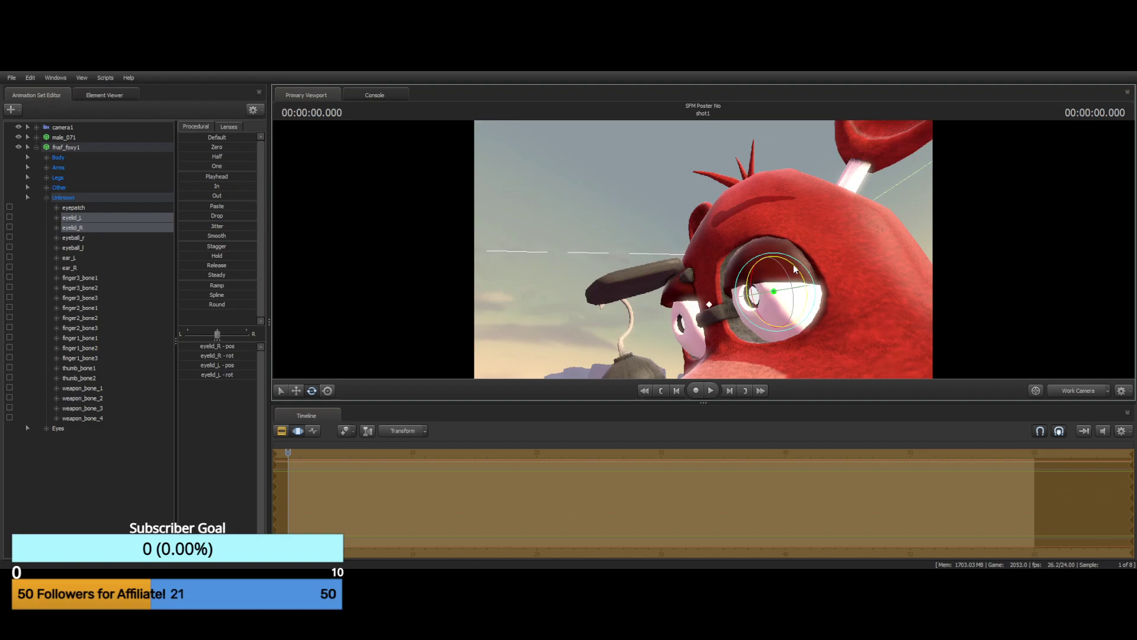
pyautogui.hotkey('ctrl', 'z')
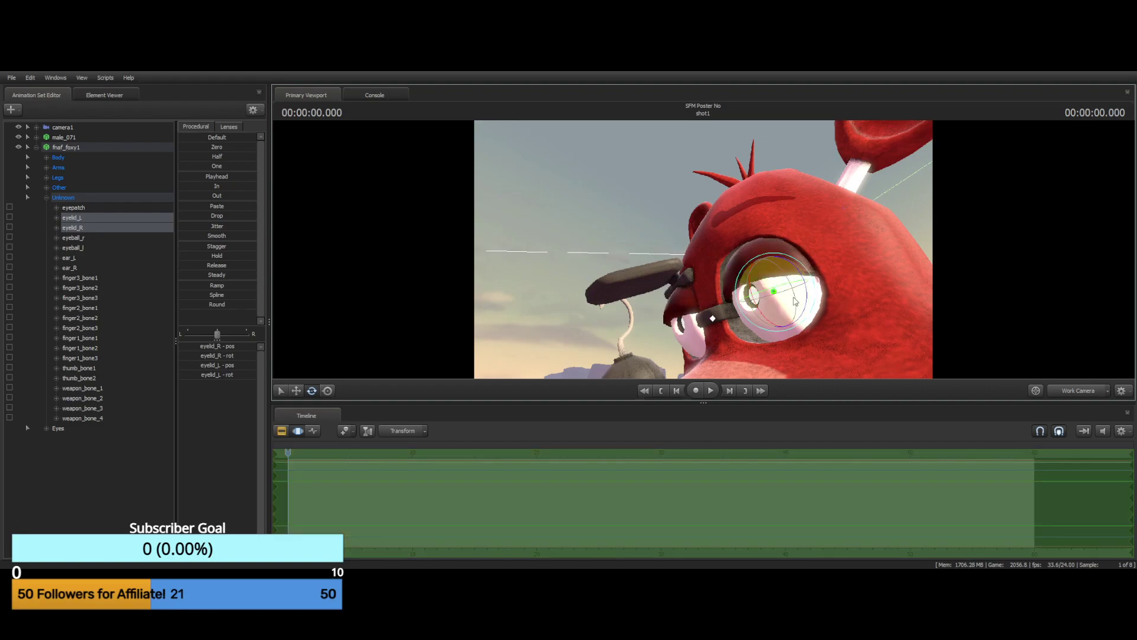
pyautogui.moveTo(762, 316); pyautogui.dragTo(679, 263)
# Try rotating fnaf_foxy1's ear_L and ear_R bones together, and undo the rotation
pyautogui.press('a')
pyautogui.moveTo(561, 315); pyautogui.dragTo(752, 314)
pyautogui.press('s')
pyautogui.moveTo(451, 313); pyautogui.dragTo(409, 291)
pyautogui.press('w')
pyautogui.press('ctrl')
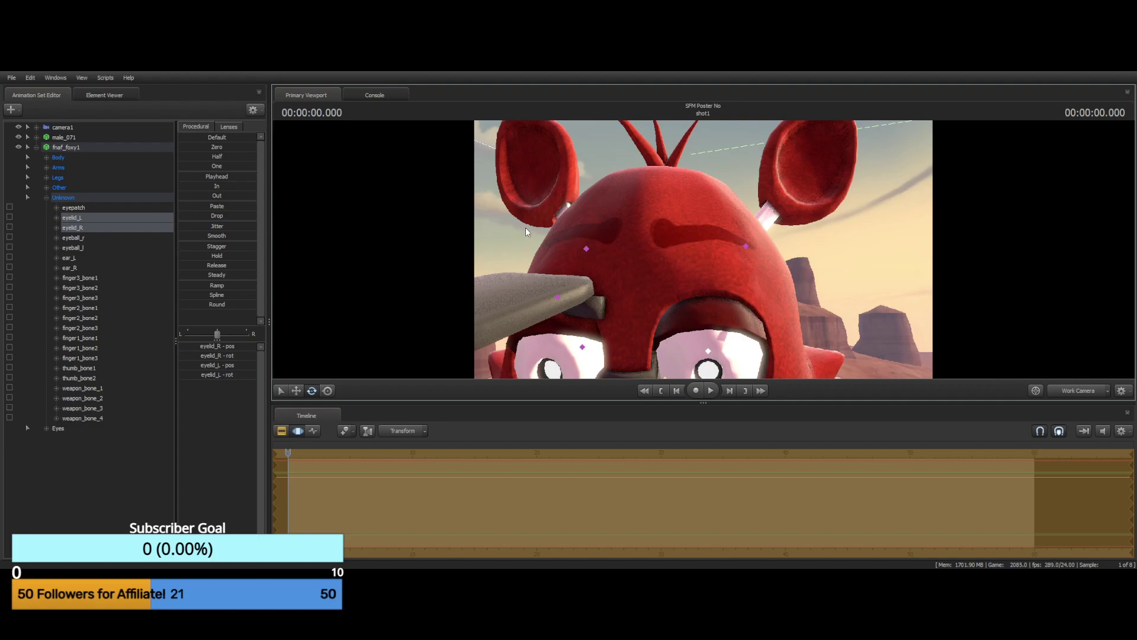
pyautogui.moveTo(523, 236)
pyautogui.mouseDown()
pyautogui.moveTo(746, 230)
pyautogui.moveTo(702, 256)
pyautogui.moveTo(514, 252)
pyautogui.moveTo(567, 235)
pyautogui.moveTo(761, 249)
pyautogui.moveTo(616, 268)
pyautogui.moveTo(569, 240)
pyautogui.moveTo(592, 217)
pyautogui.moveTo(585, 211)
pyautogui.moveTo(596, 222)
pyautogui.mouseUp()
pyautogui.press('e')
pyautogui.hotkey('ctrl', 'z')
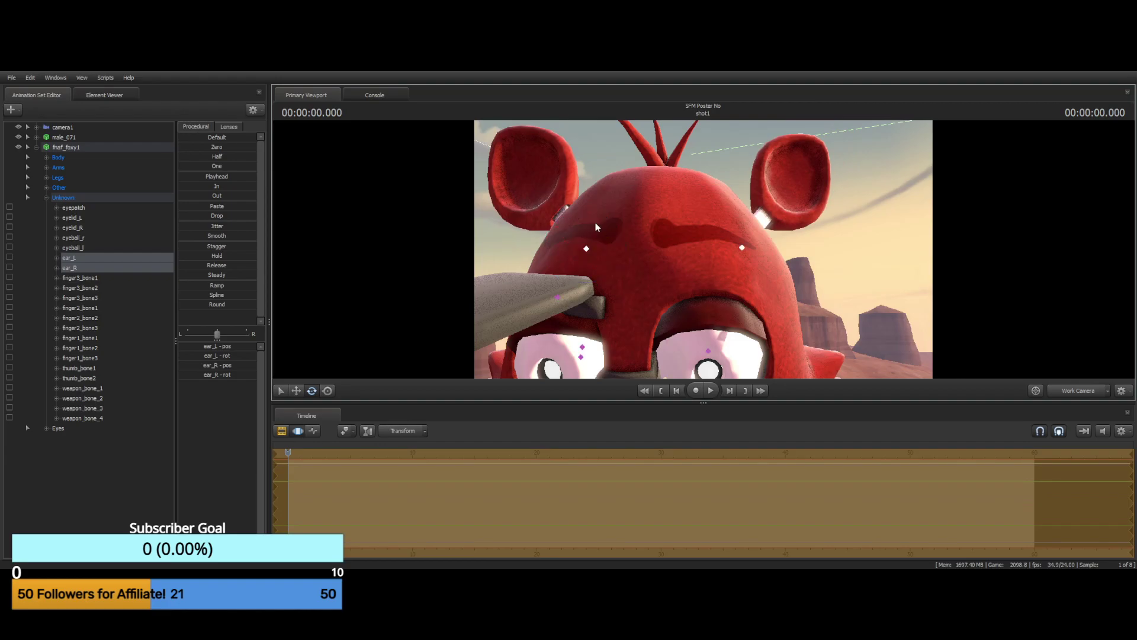
pyautogui.hotkey('ctrl', 'z')
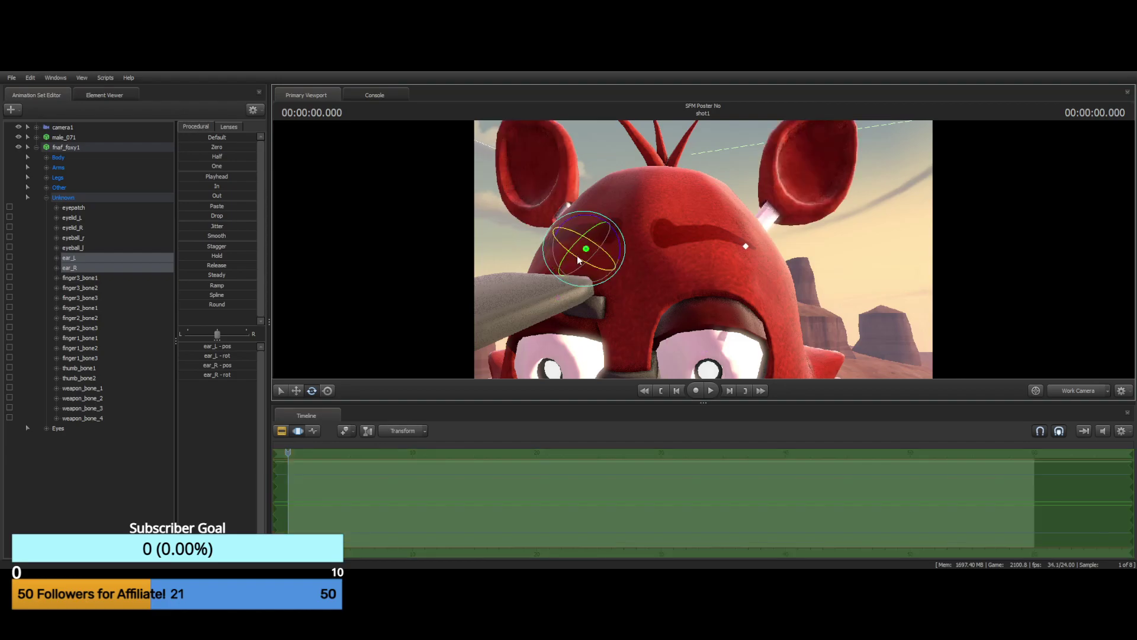
# Try rotating both of fnaf_foxy1's ears together once more and then ear_R alone, undoing each attempt
pyautogui.moveTo(571, 250); pyautogui.dragTo(570, 256)
pyautogui.hotkey('ctrl', 'z')
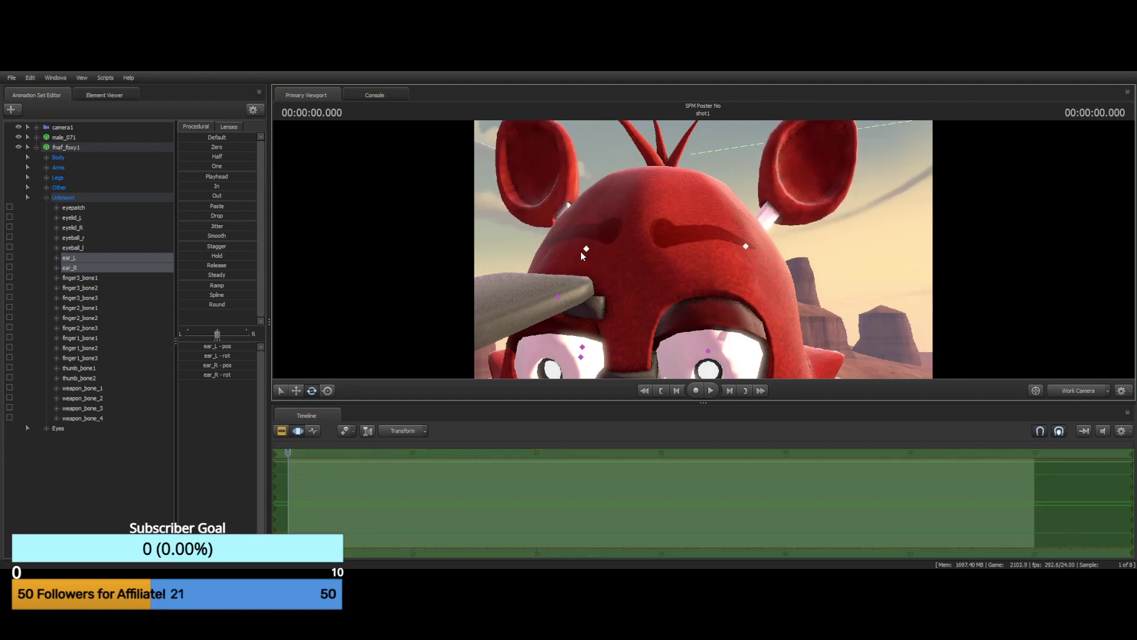
pyautogui.keyDown('alt'); pyautogui.moveTo(900, 250); pyautogui.dragTo(686, 256); pyautogui.keyUp('alt')
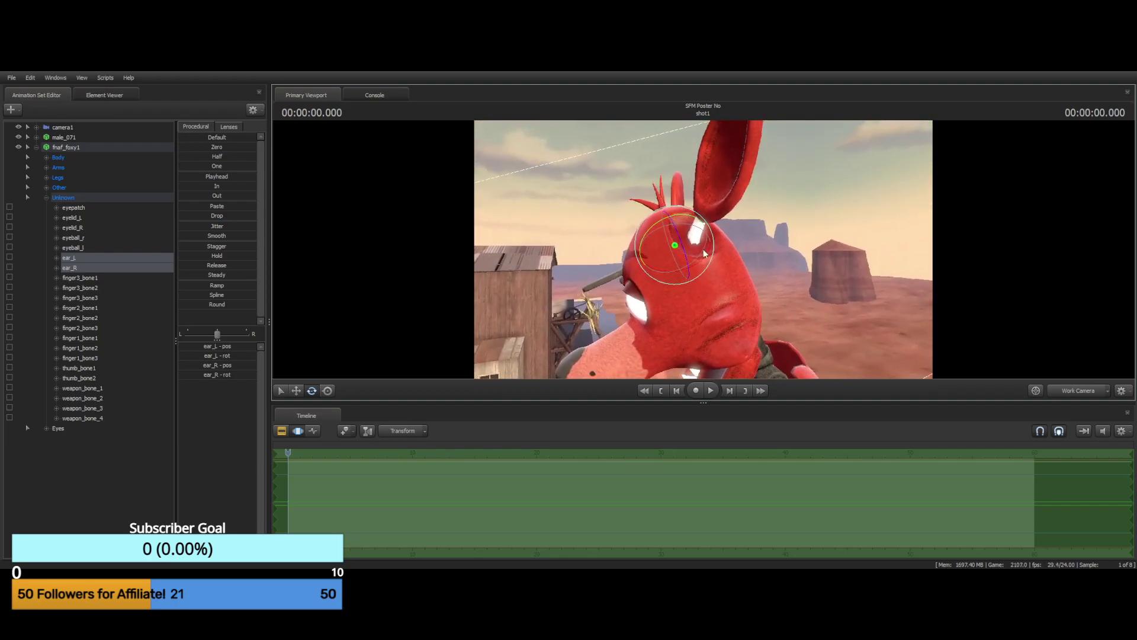
pyautogui.press('ctrl')
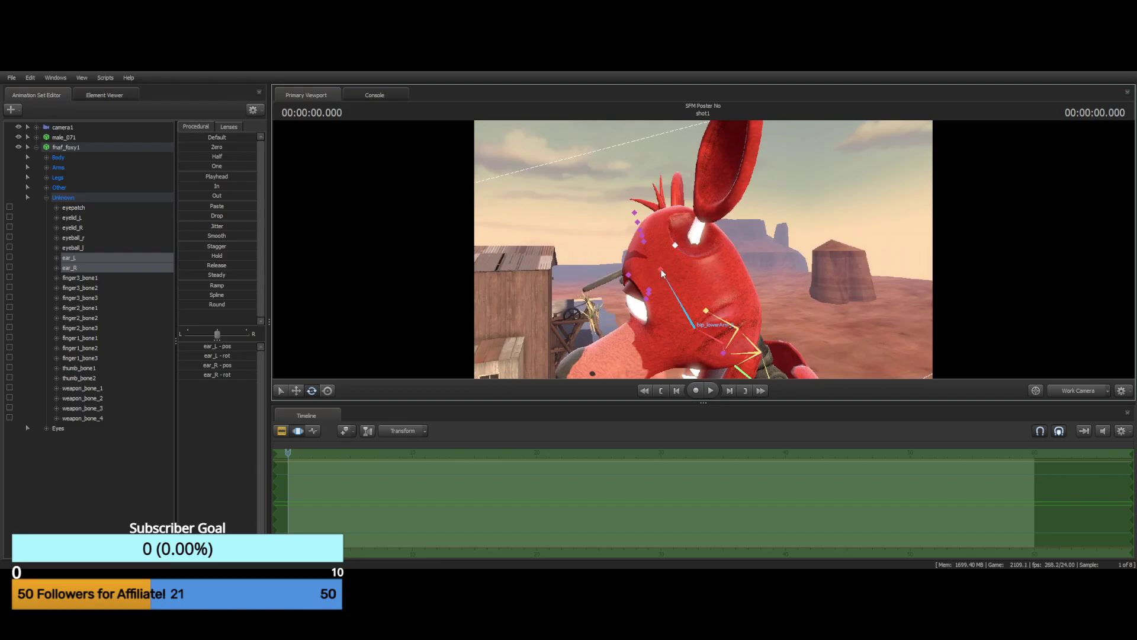
pyautogui.click(676, 245)
pyautogui.moveTo(678, 251); pyautogui.dragTo(707, 224)
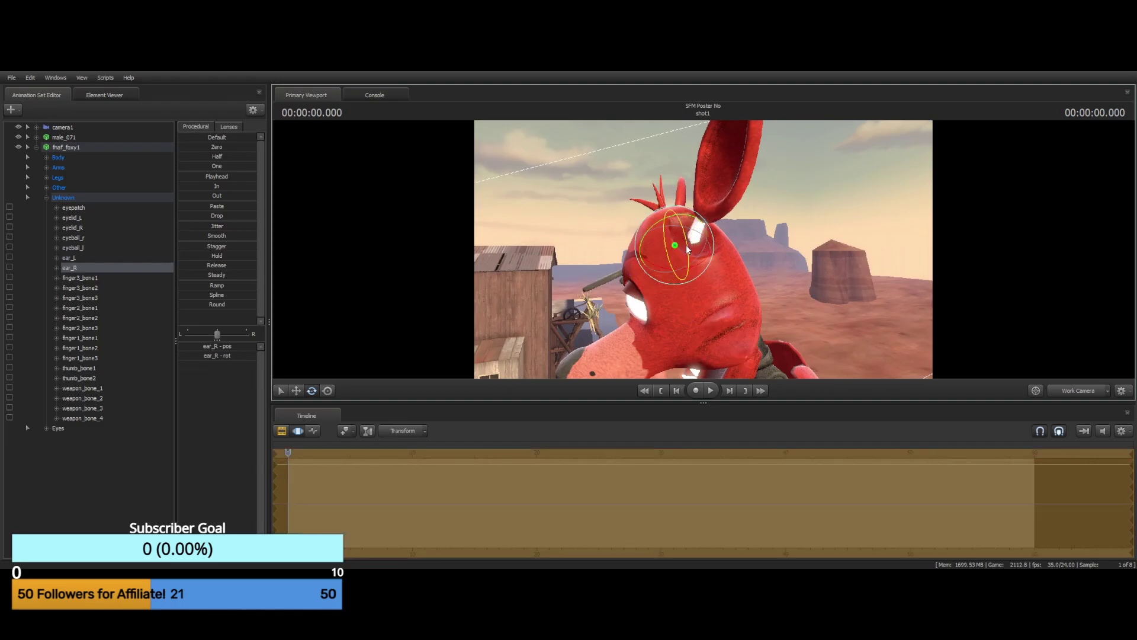
pyautogui.hotkey('ctrl', 'z')
# Rotate fnaf_foxy1's ear_R bone to tilt the right ear back and away from the top of the head
pyautogui.moveTo(819, 217); pyautogui.dragTo(930, 217)
pyautogui.keyDown('alt'); pyautogui.moveTo(648, 253); pyautogui.dragTo(703, 254); pyautogui.keyUp('alt')
pyautogui.keyDown('alt'); pyautogui.moveTo(581, 202); pyautogui.dragTo(800, 202); pyautogui.keyUp('alt')
pyautogui.moveTo(676, 203); pyautogui.dragTo(703, 254)
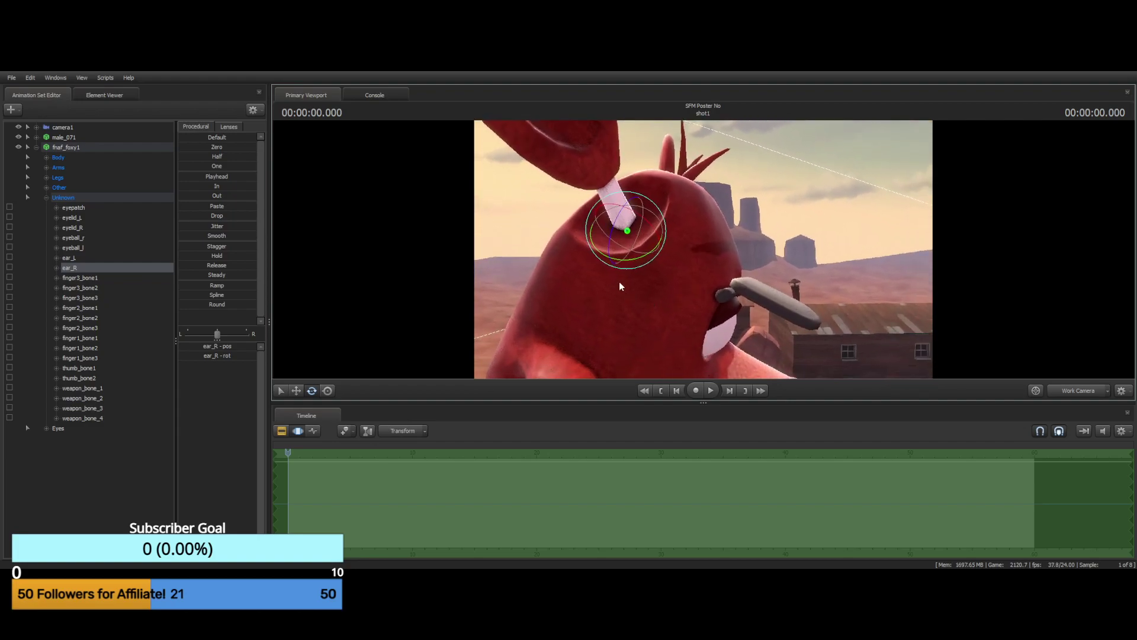
pyautogui.moveTo(629, 265); pyautogui.dragTo(636, 255)
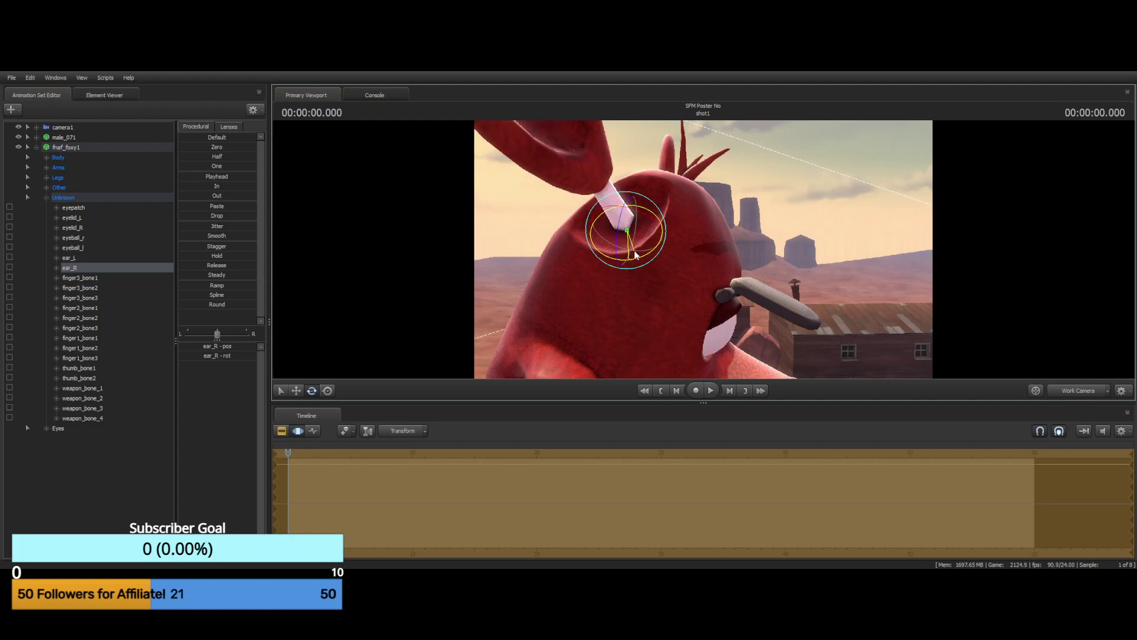
pyautogui.moveTo(612, 208); pyautogui.dragTo(589, 188)
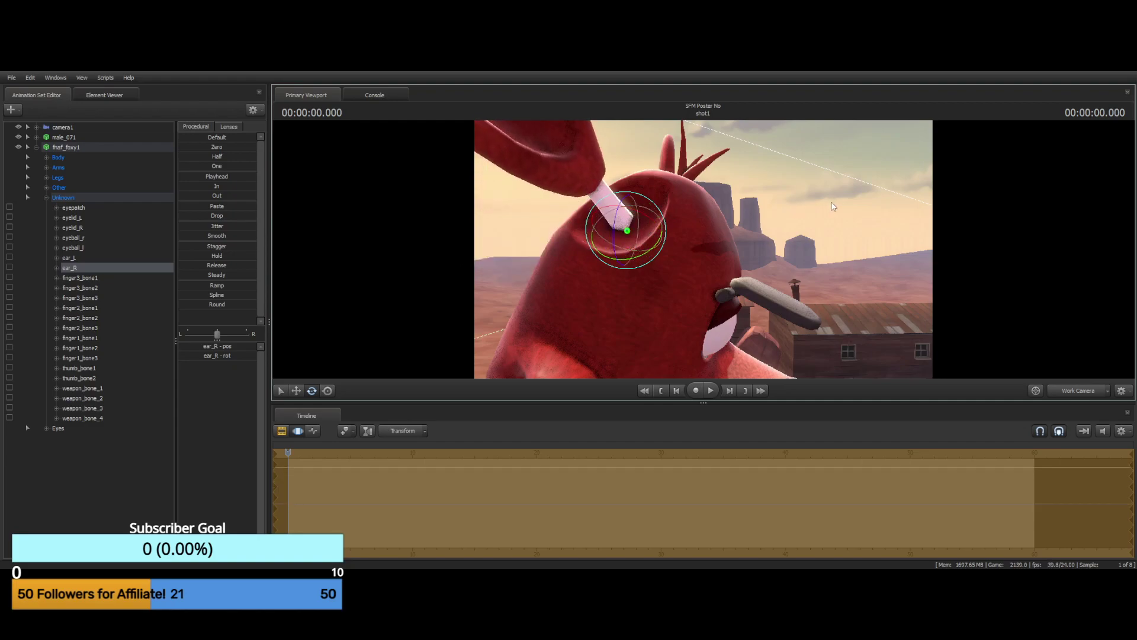
pyautogui.moveTo(832, 202); pyautogui.dragTo(663, 166)
pyautogui.hotkey('ctrl', 'z')
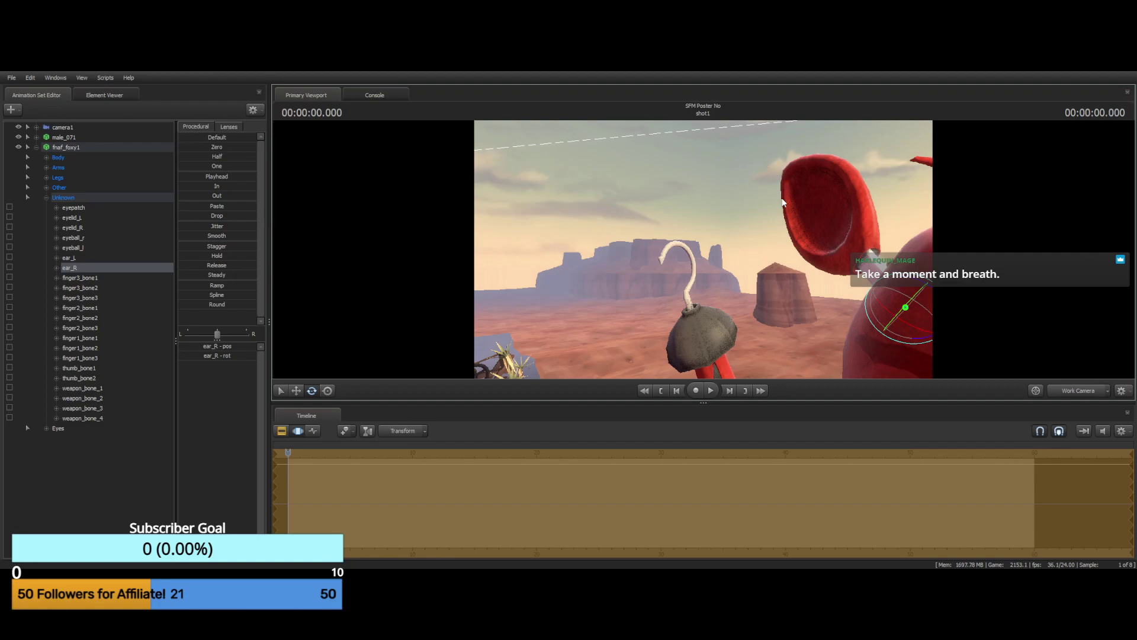
# Examine fnaf_foxy1's pose above the buildings from a distance and from behind male_071, and clear the bone selection
pyautogui.press('s')
pyautogui.moveTo(761, 174); pyautogui.dragTo(791, 222)
pyautogui.press('w')
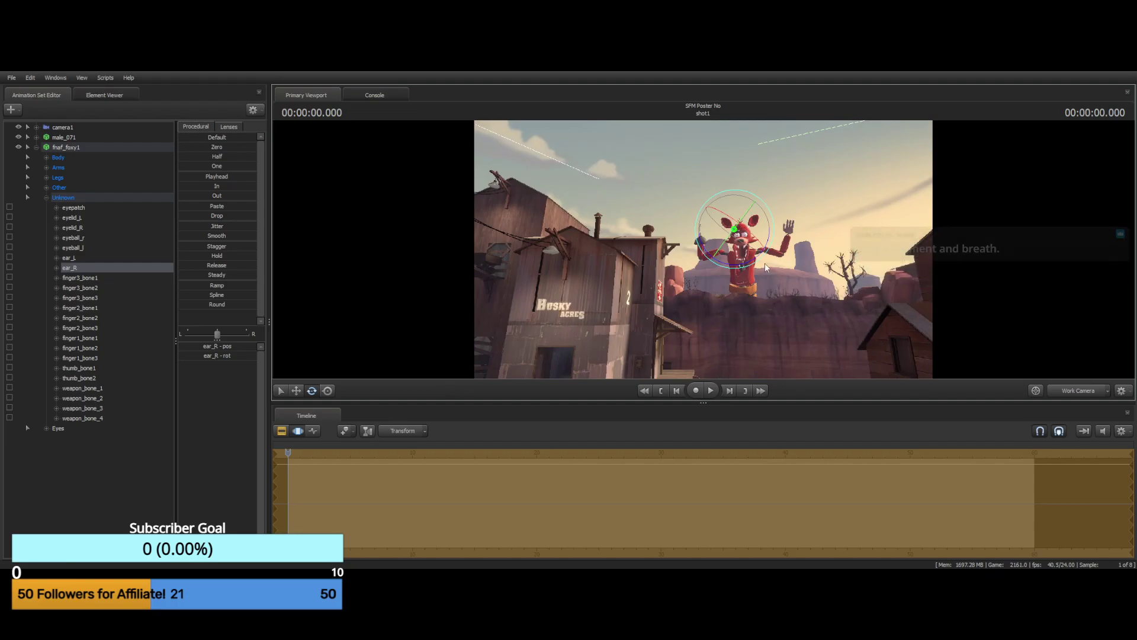
pyautogui.moveTo(703, 249)
pyautogui.mouseDown()
pyautogui.moveTo(800, 296)
pyautogui.moveTo(811, 344)
pyautogui.moveTo(794, 195)
pyautogui.moveTo(687, 195)
pyautogui.moveTo(666, 239)
pyautogui.moveTo(602, 245)
pyautogui.moveTo(695, 259)
pyautogui.mouseUp()
pyautogui.press('w')
pyautogui.press('d')
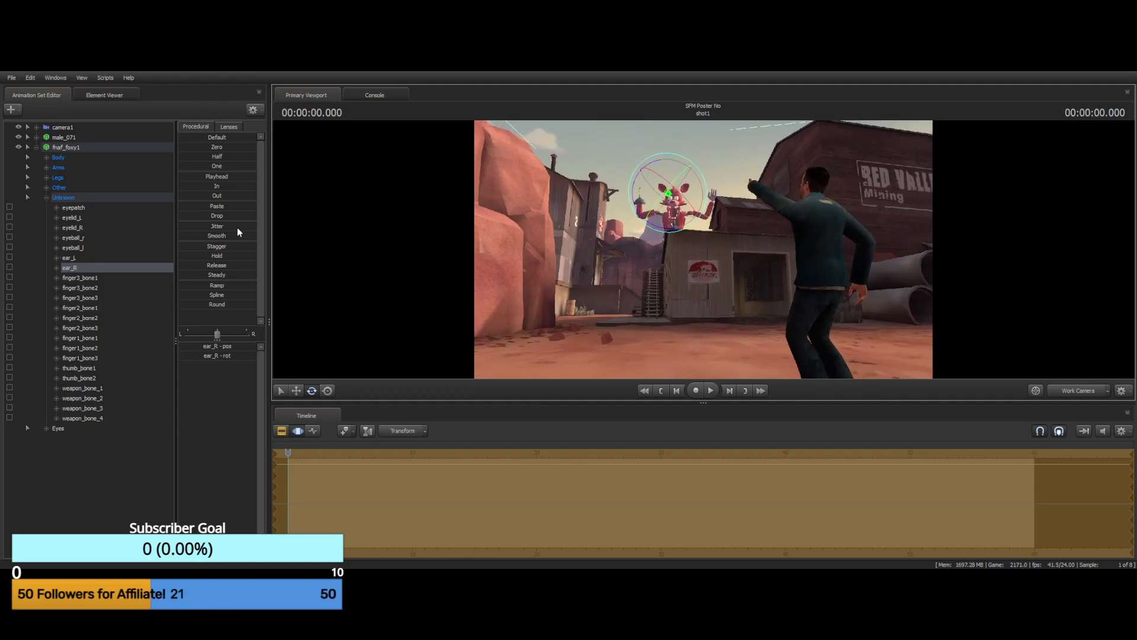
pyautogui.click(135, 509)
pyautogui.moveTo(587, 187)
pyautogui.mouseDown()
pyautogui.moveTo(613, 184)
pyautogui.moveTo(592, 196)
pyautogui.mouseUp()
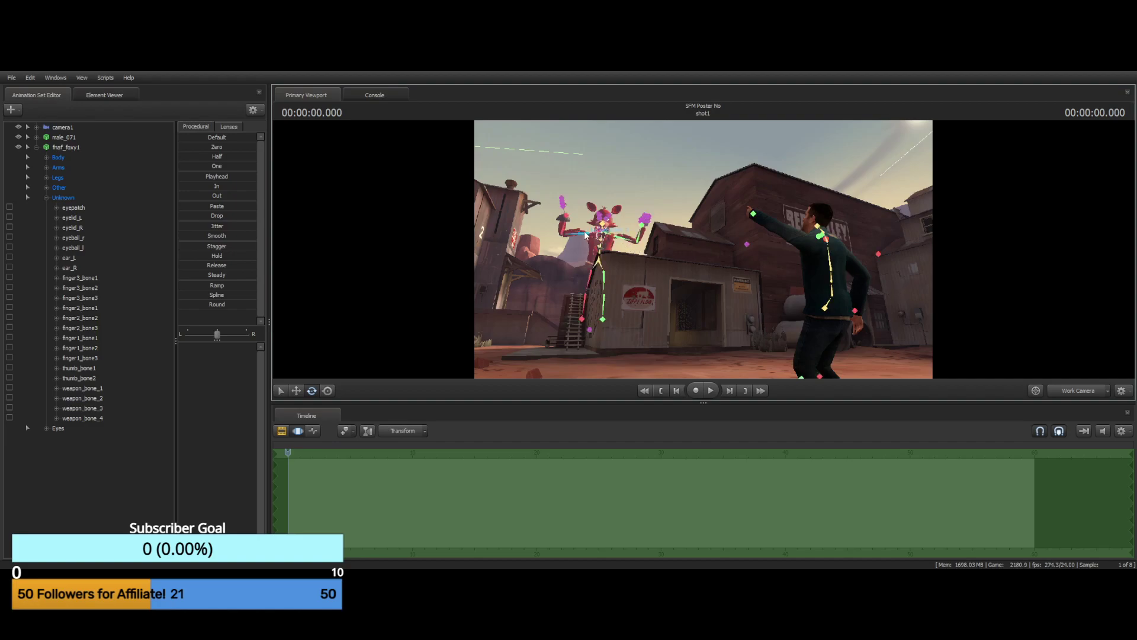
# Select fnaf_foxy1, collapse its Unknown group and expand its Body group down to bip_neck's pos and rot controls
pyautogui.click(37, 148)
pyautogui.click(68, 149)
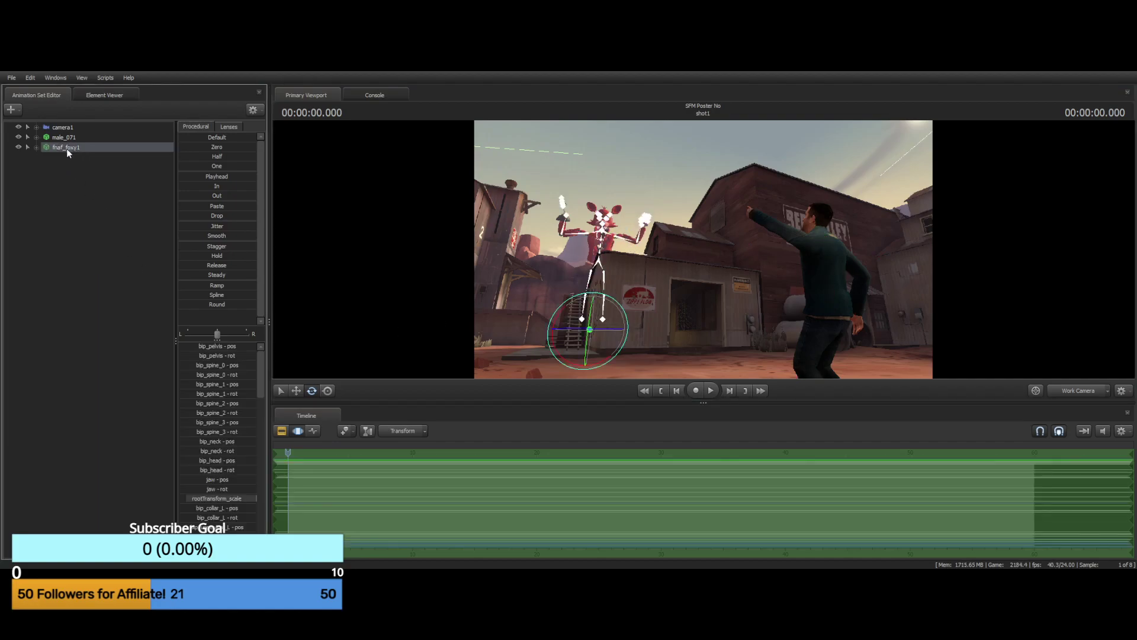
pyautogui.click(36, 147)
pyautogui.click(47, 197)
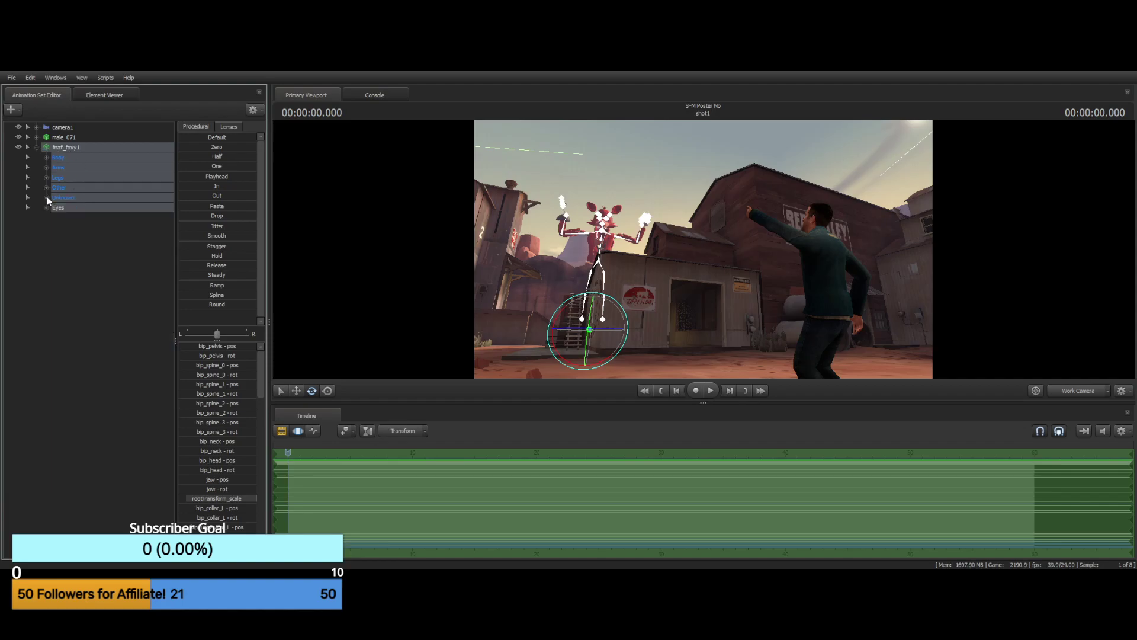
pyautogui.click(47, 157)
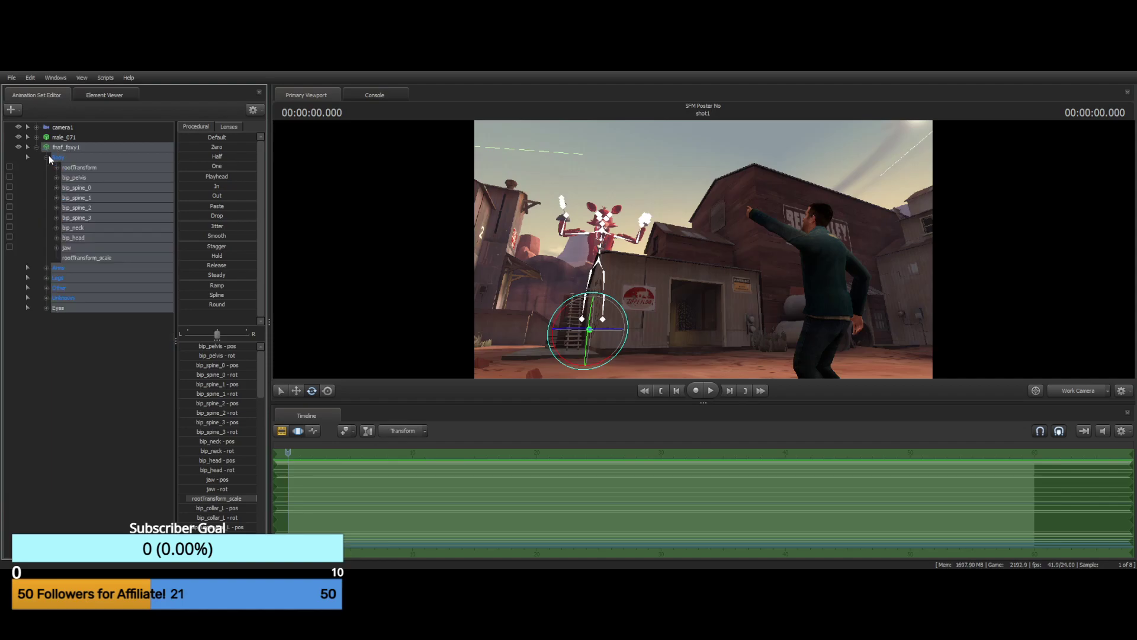
pyautogui.click(56, 228)
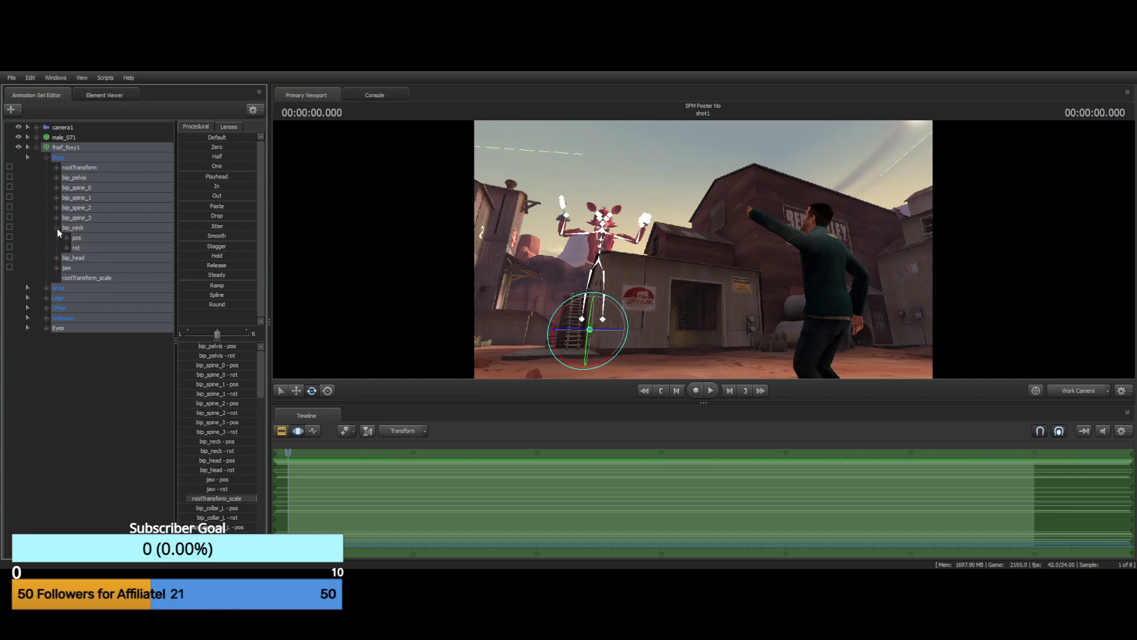
# Rotate the bip_neck bone of fnaf_foxy1 to adjust how the giant fox's head is tilted
pyautogui.click(79, 229)
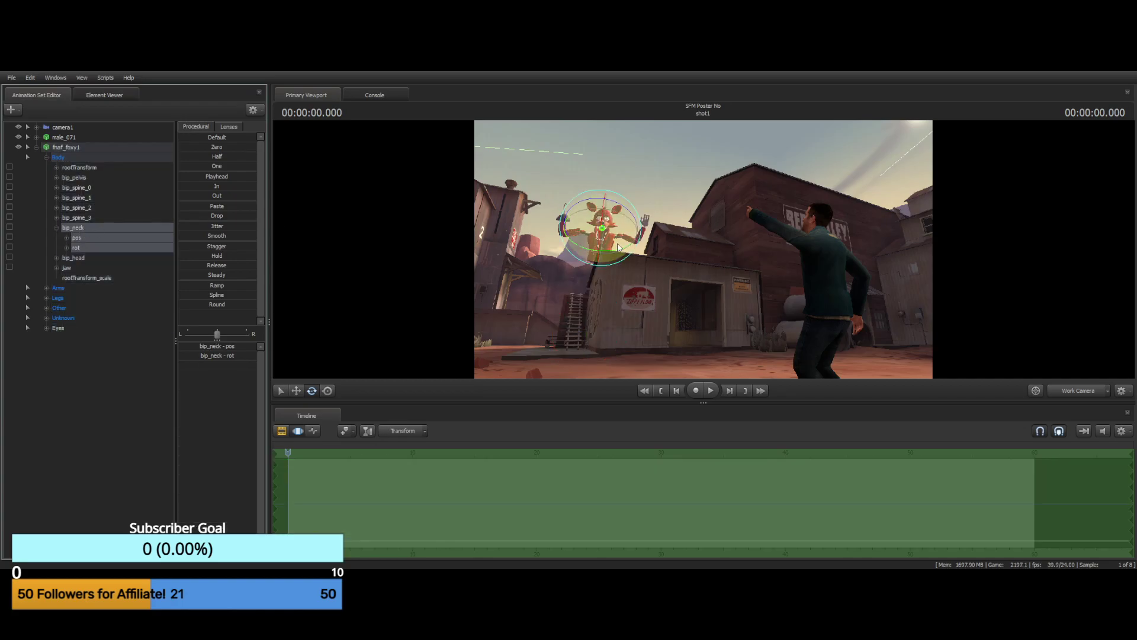
pyautogui.moveTo(603, 254); pyautogui.dragTo(609, 250)
pyautogui.moveTo(593, 201); pyautogui.dragTo(613, 215)
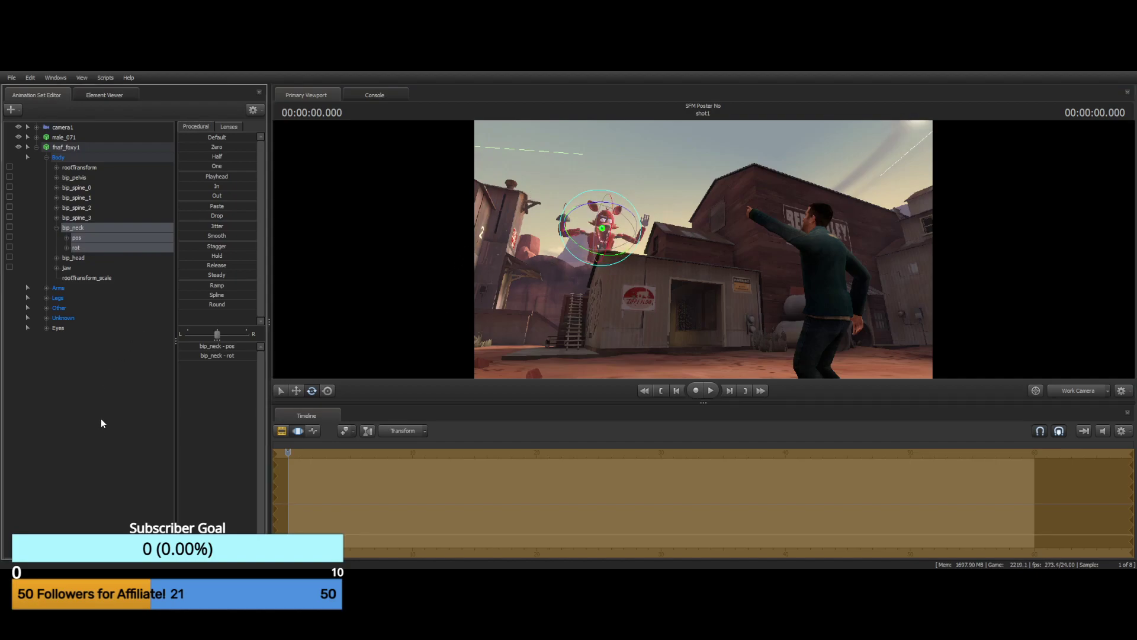
pyautogui.click(106, 391)
# Look through camera1 and move it closer to reframe the shot with the man on the ground and giant Foxy behind the buildings
pyautogui.moveTo(765, 270); pyautogui.dragTo(775, 299)
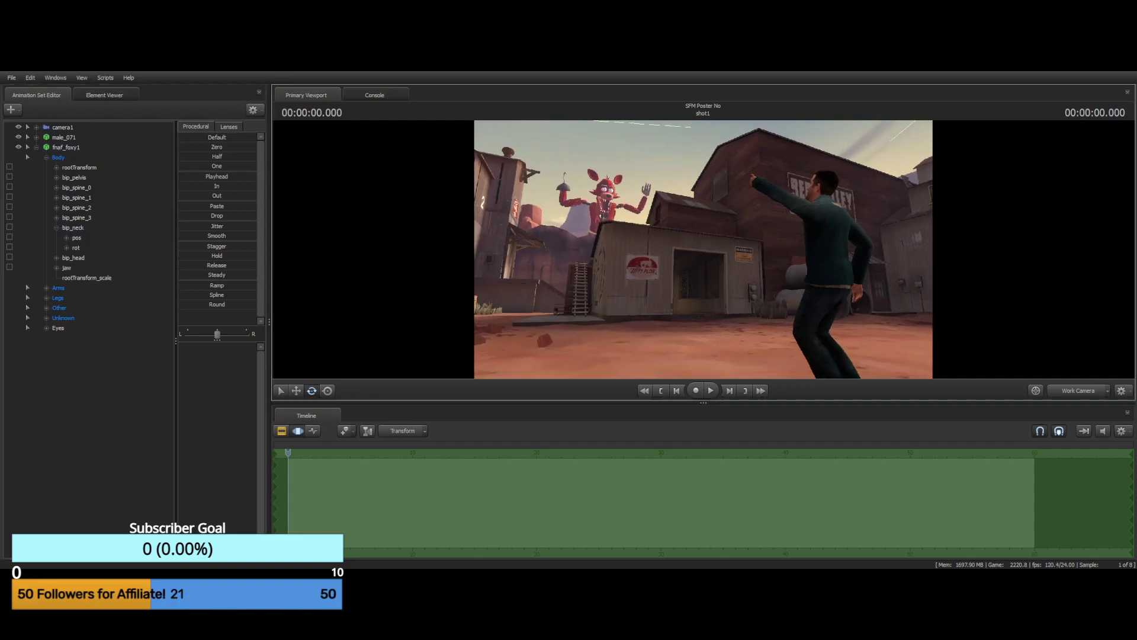
pyautogui.moveTo(998, 346); pyautogui.dragTo(999, 346)
pyautogui.click(1093, 396)
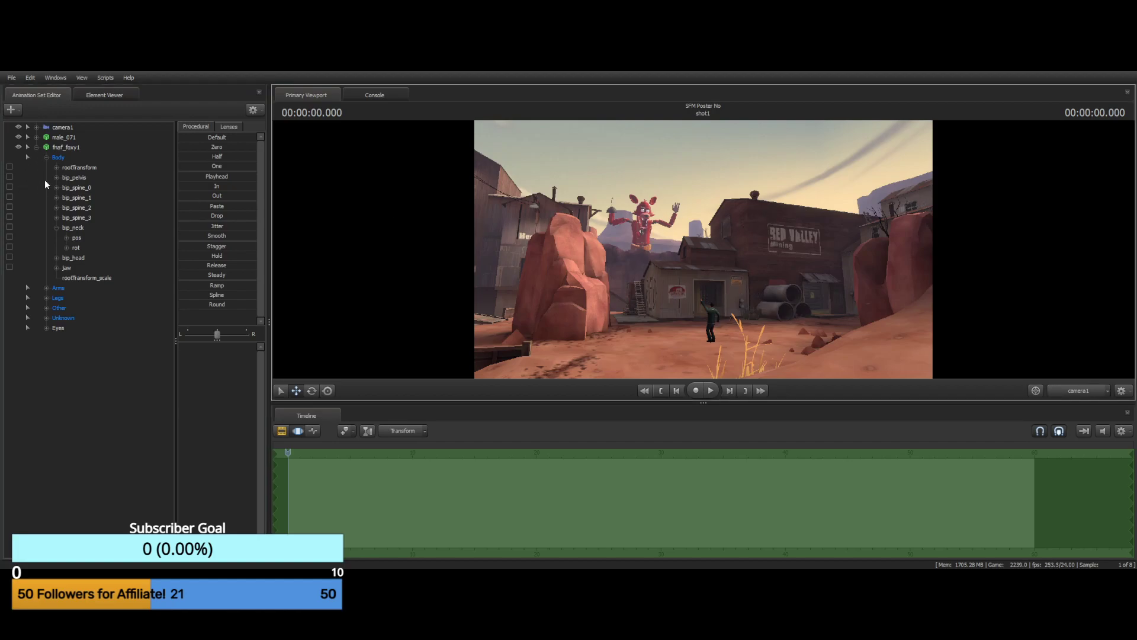
pyautogui.click(63, 127)
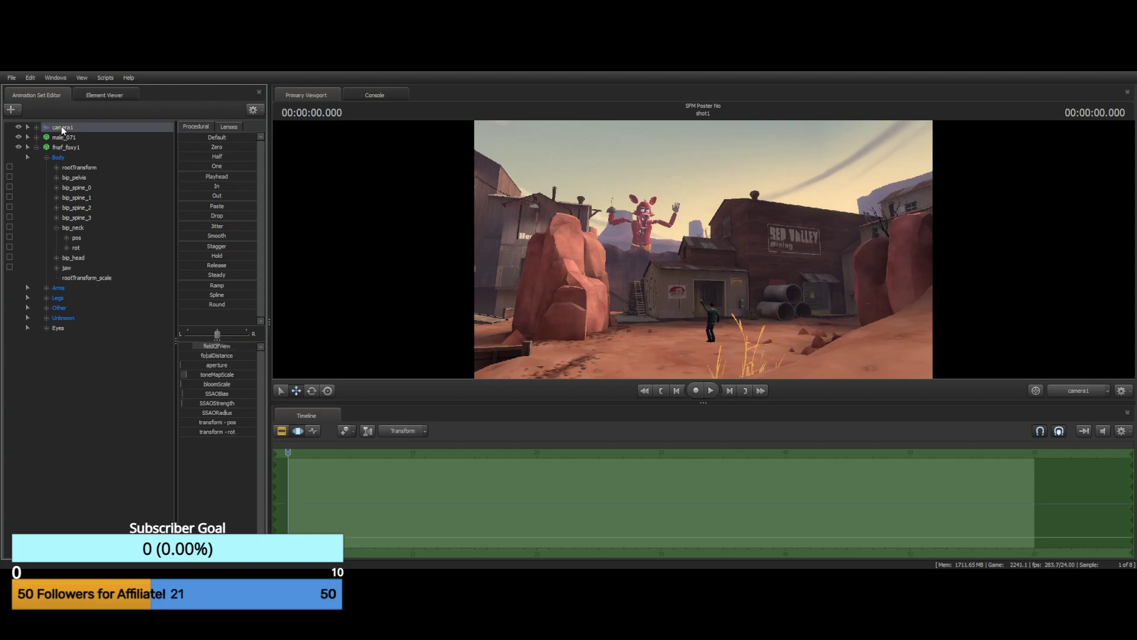
pyautogui.moveTo(703, 248); pyautogui.dragTo(675, 249)
pyautogui.press('w')
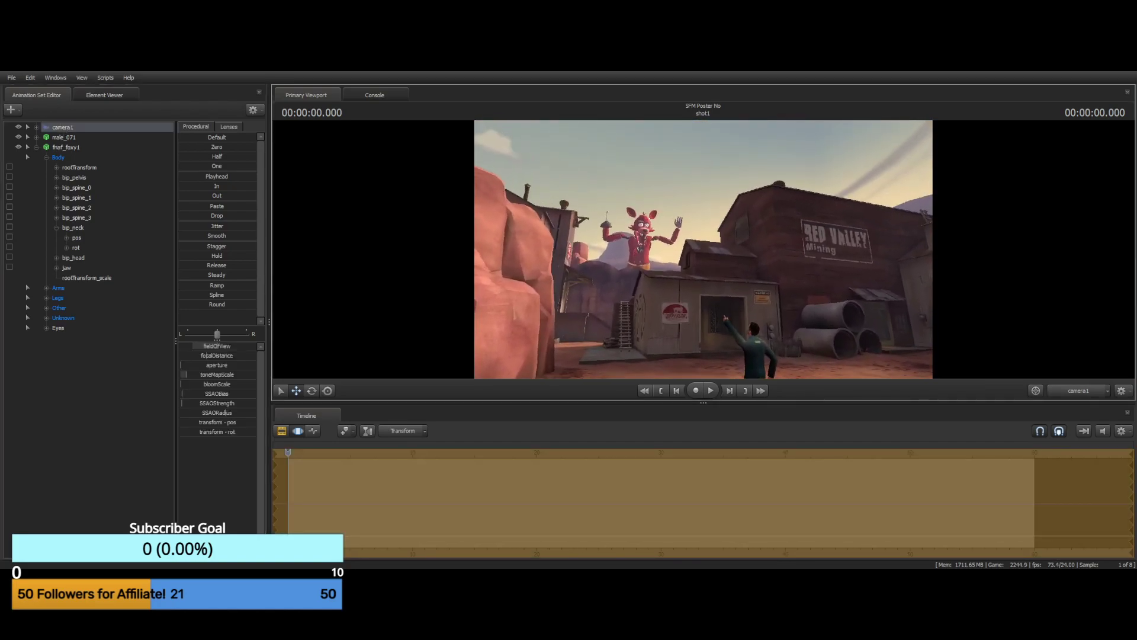
pyautogui.moveTo(672, 252)
pyautogui.mouseDown(button='right')
pyautogui.moveTo(673, 284)
pyautogui.moveTo(674, 253)
pyautogui.moveTo(655, 253)
pyautogui.mouseUp(button='right')
pyautogui.moveTo(655, 253); pyautogui.dragTo(728, 250)
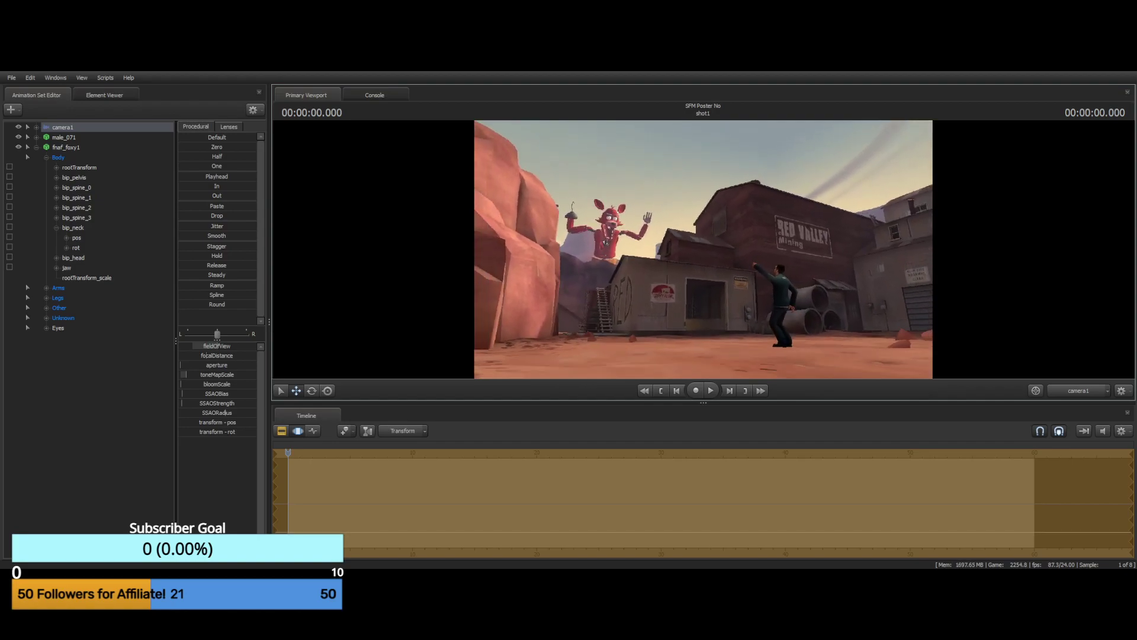
pyautogui.moveTo(667, 253); pyautogui.dragTo(675, 253, button='right')
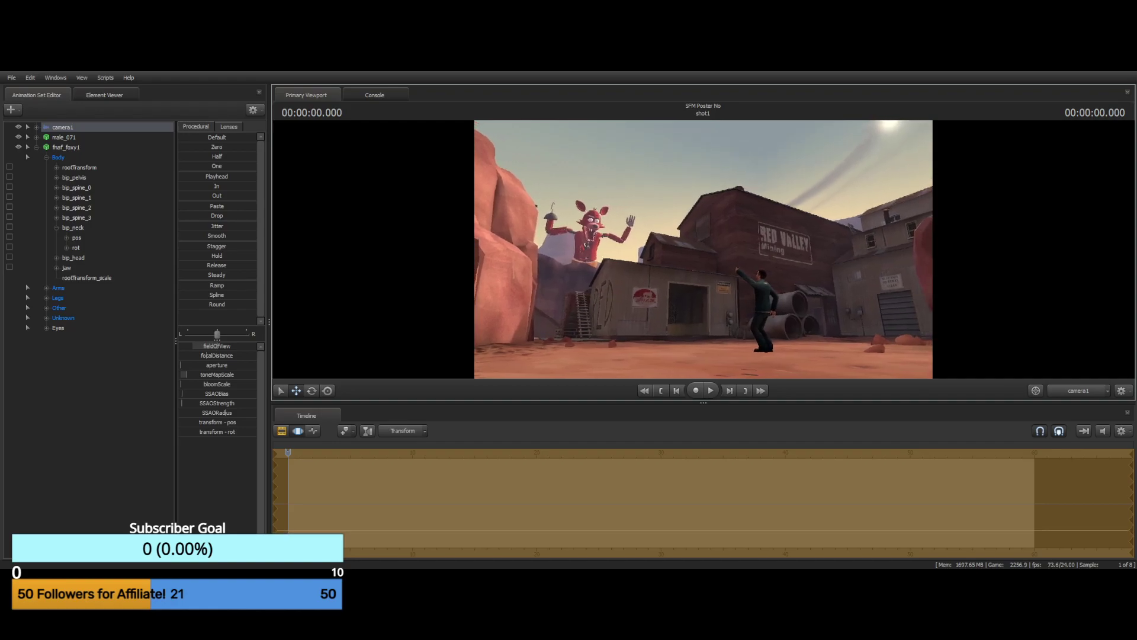
# Return the viewport to the Work Camera and collapse the fnaf_foxy1 controls in the animation set list
pyautogui.click(1081, 391)
pyautogui.moveTo(766, 159); pyautogui.dragTo(731, 160, button='right')
pyautogui.moveTo(732, 160); pyautogui.dragTo(688, 180)
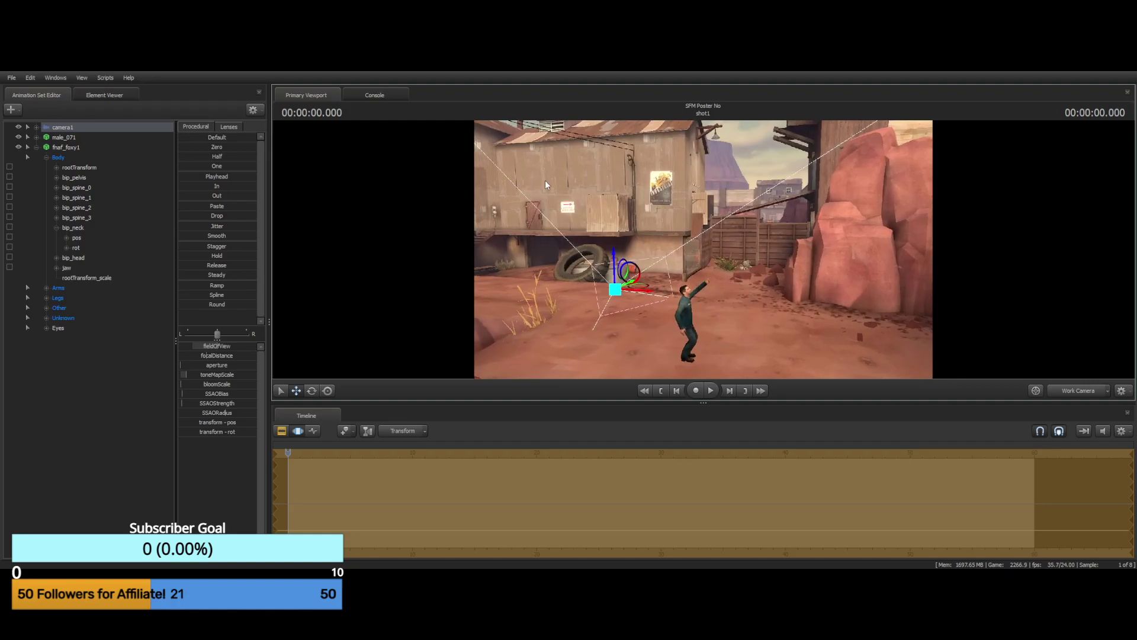
pyautogui.click(36, 147)
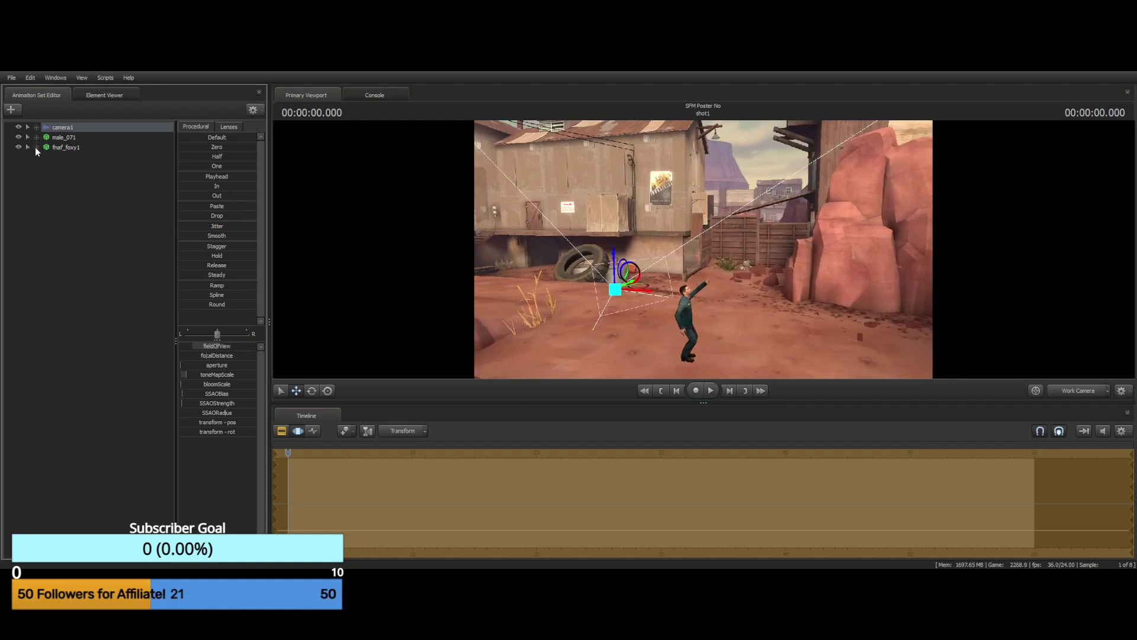
pyautogui.click(95, 230)
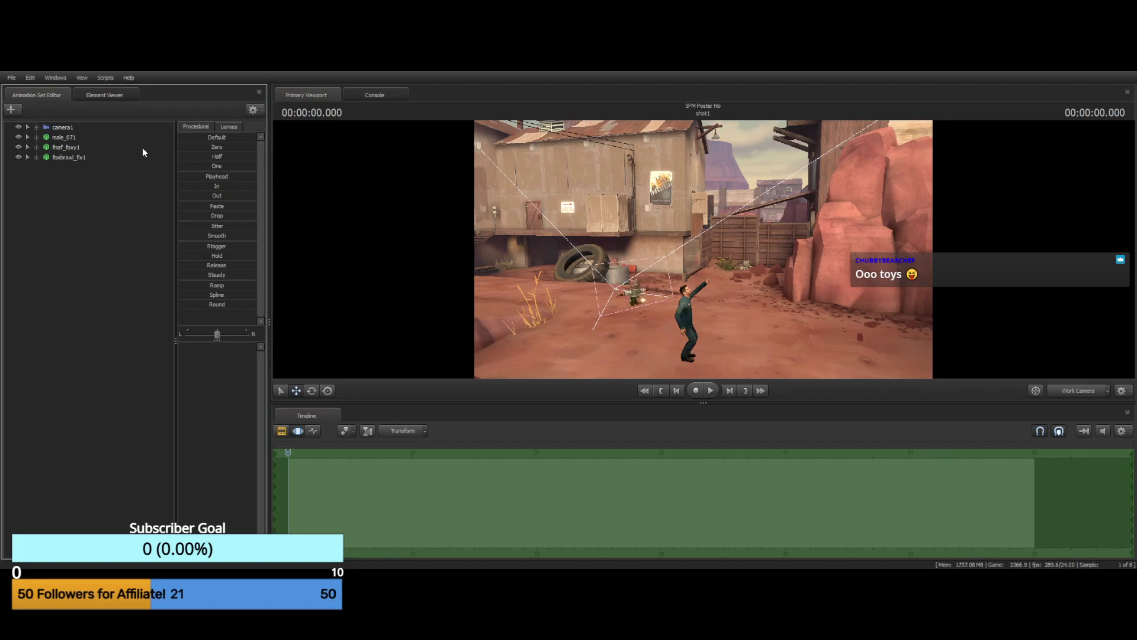
# Move the foxbrawl_fix1 model from the ground near the tyres up to the roof of the Red Valley building
pyautogui.moveTo(392, 207); pyautogui.dragTo(480, 198)
pyautogui.press('s')
pyautogui.press('s')
pyautogui.press('d')
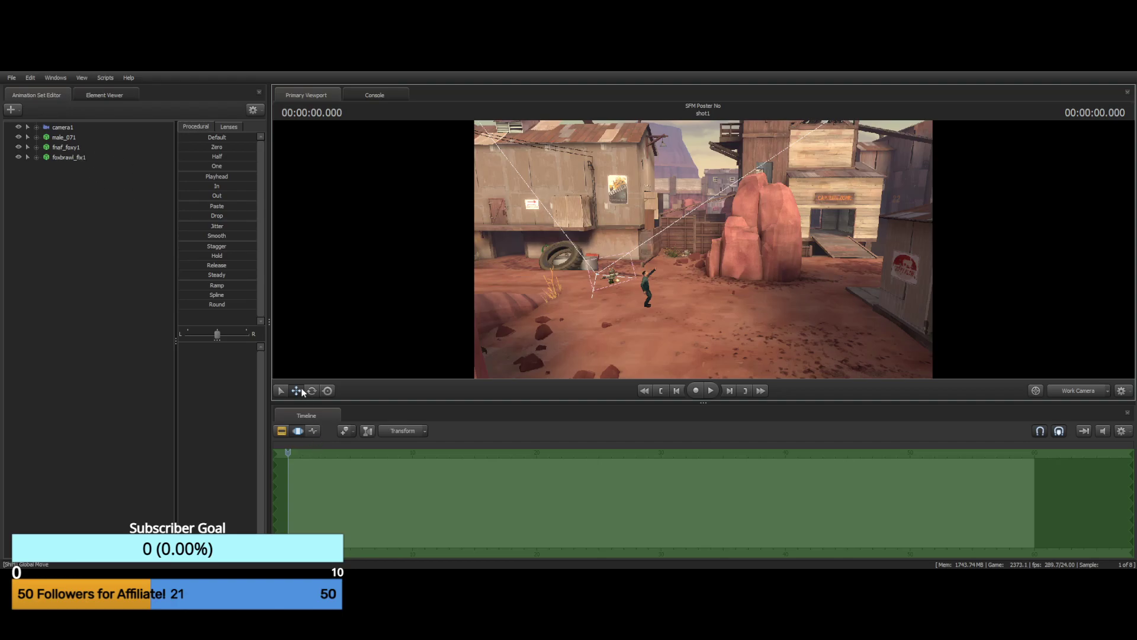
pyautogui.click(60, 157)
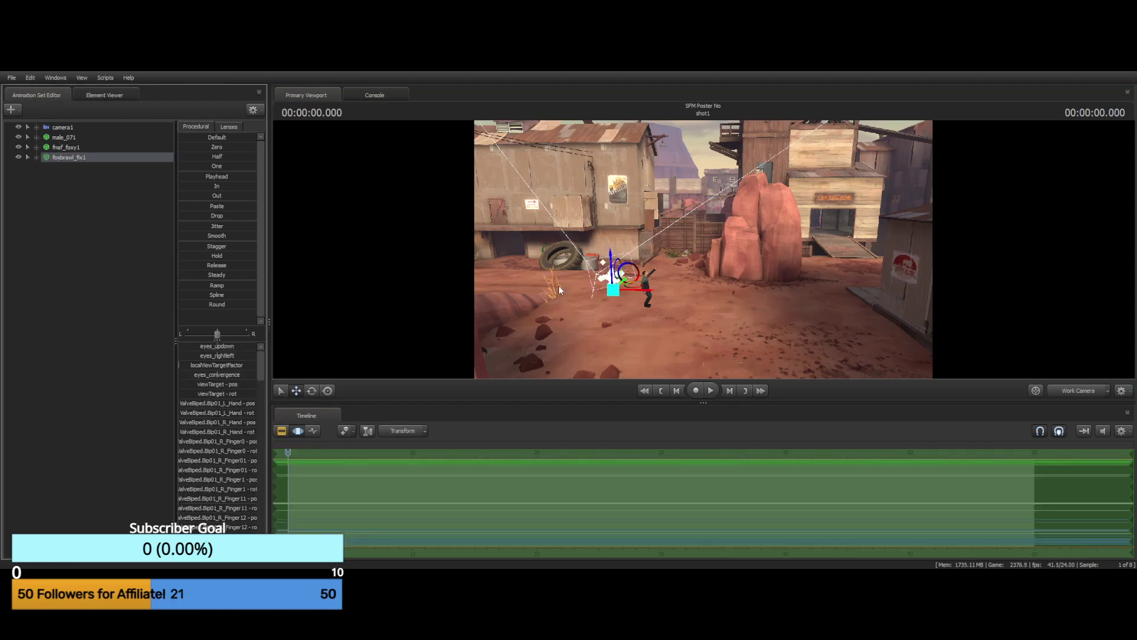
pyautogui.moveTo(613, 290); pyautogui.dragTo(897, 191)
pyautogui.moveTo(592, 305); pyautogui.dragTo(974, 191)
pyautogui.moveTo(520, 370); pyautogui.dragTo(780, 187)
pyautogui.moveTo(720, 311); pyautogui.dragTo(703, 249)
pyautogui.moveTo(560, 348); pyautogui.dragTo(886, 203)
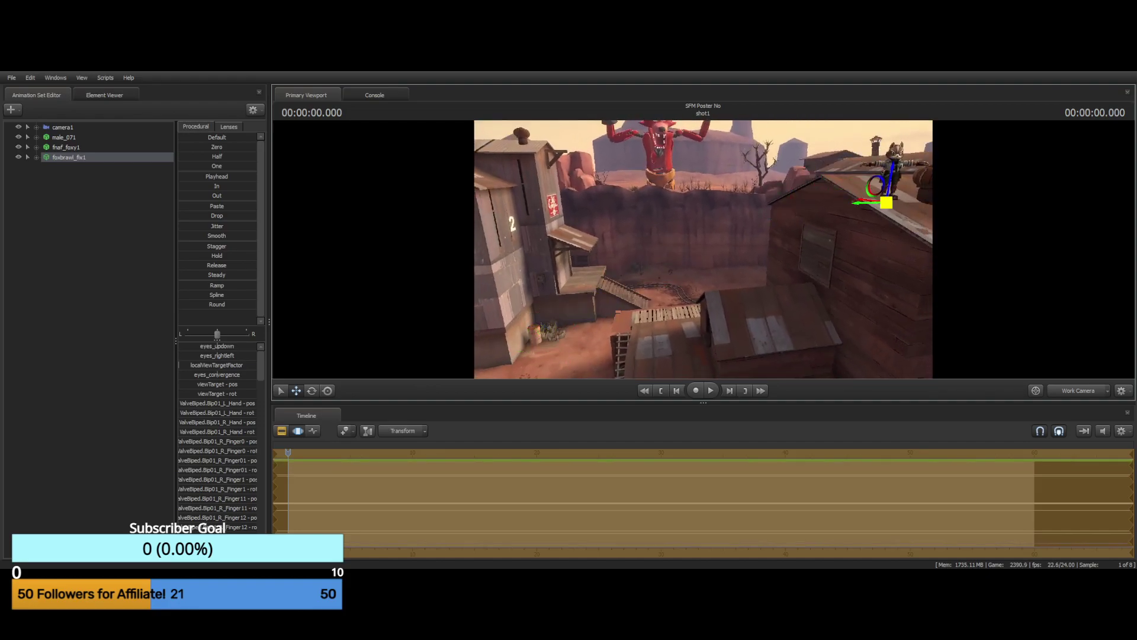
# Fine-tune the position of foxbrawl_fix1 so its feet stand on the ridge at the end of the rooftop
pyautogui.moveTo(603, 248); pyautogui.dragTo(924, 249)
pyautogui.press('w')
pyautogui.press('s')
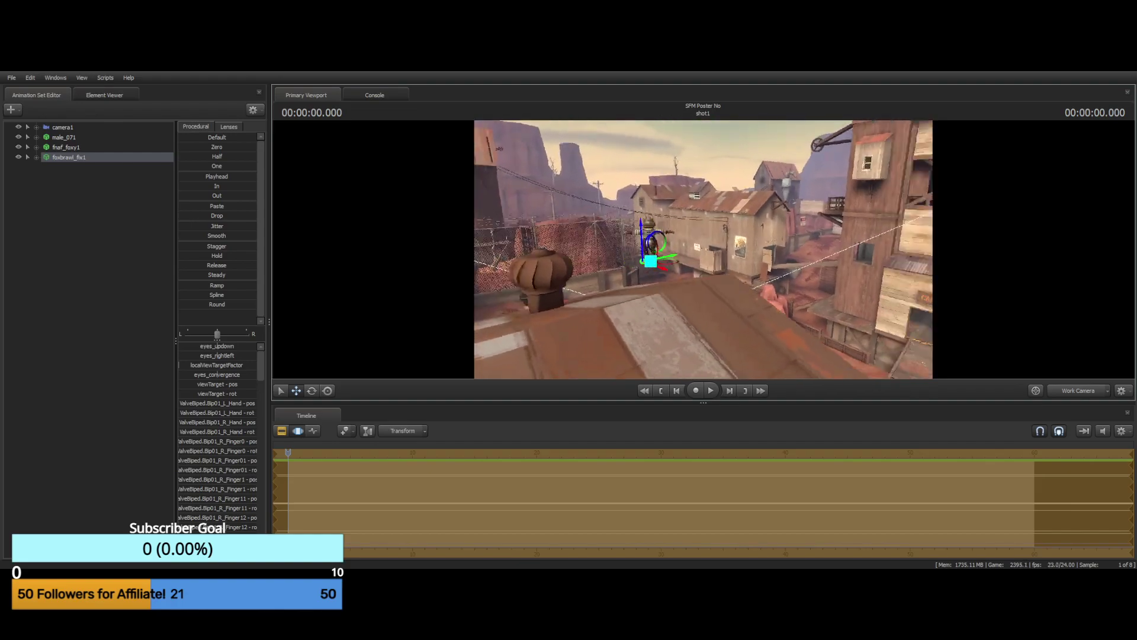
pyautogui.moveTo(557, 278); pyautogui.dragTo(677, 304)
pyautogui.press('a')
pyautogui.moveTo(625, 279); pyautogui.dragTo(777, 322)
pyautogui.moveTo(794, 267); pyautogui.dragTo(865, 267)
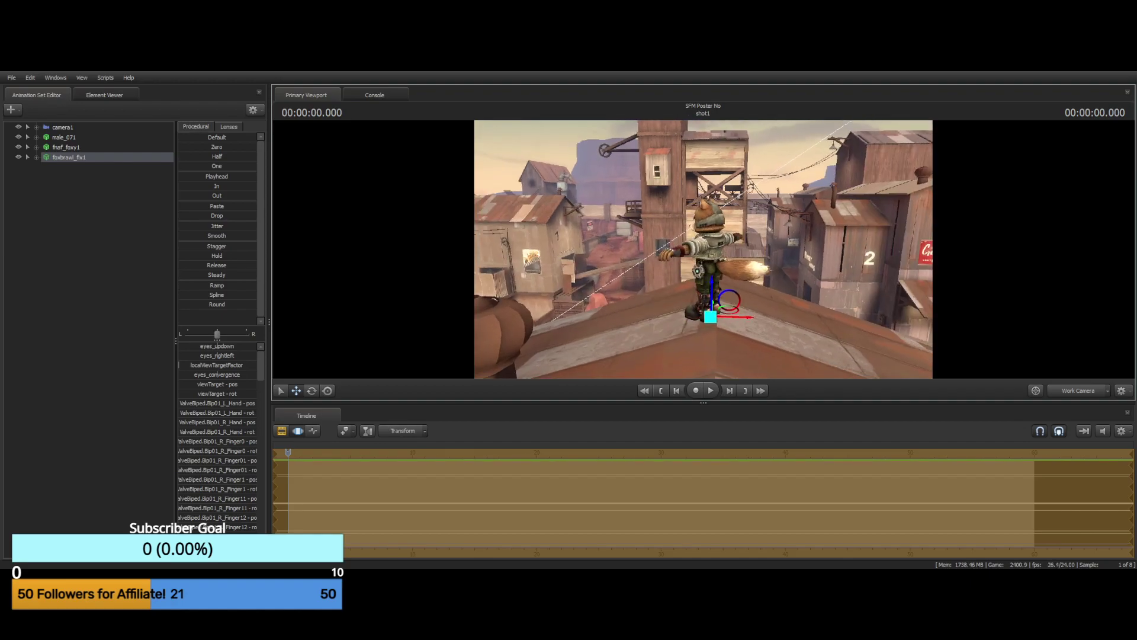
pyautogui.press('a')
pyautogui.moveTo(703, 249)
pyautogui.mouseDown()
pyautogui.moveTo(900, 258)
pyautogui.moveTo(723, 243)
pyautogui.mouseUp()
pyautogui.press('s')
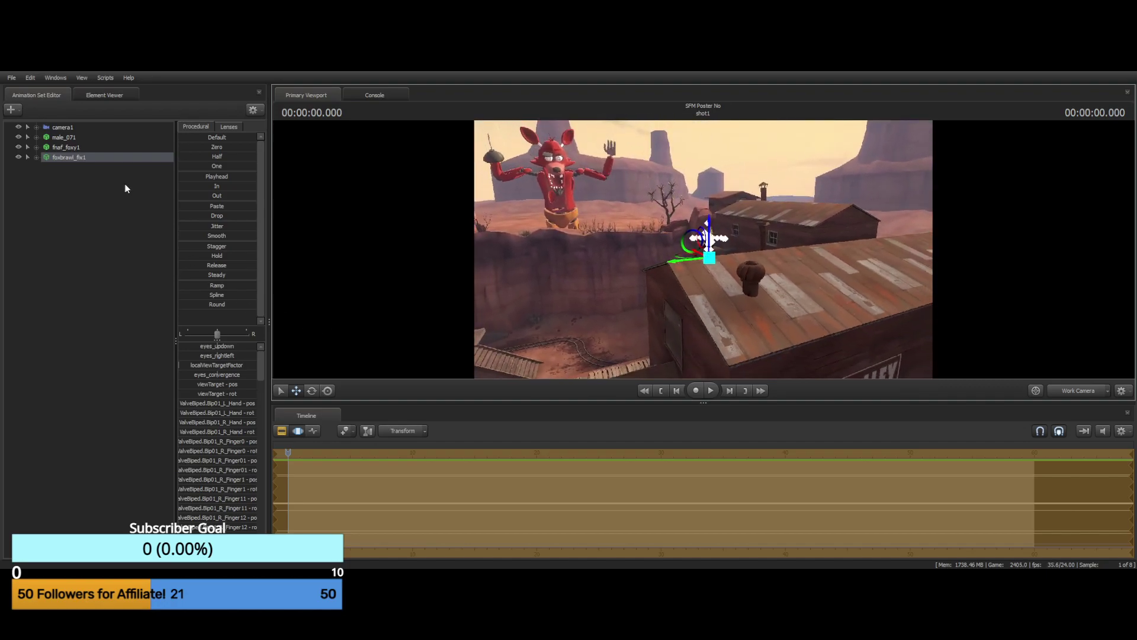
# Add a scale control to the rootTransform in foxbrawl_fix1's Body group
pyautogui.click(91, 179)
pyautogui.click(38, 156)
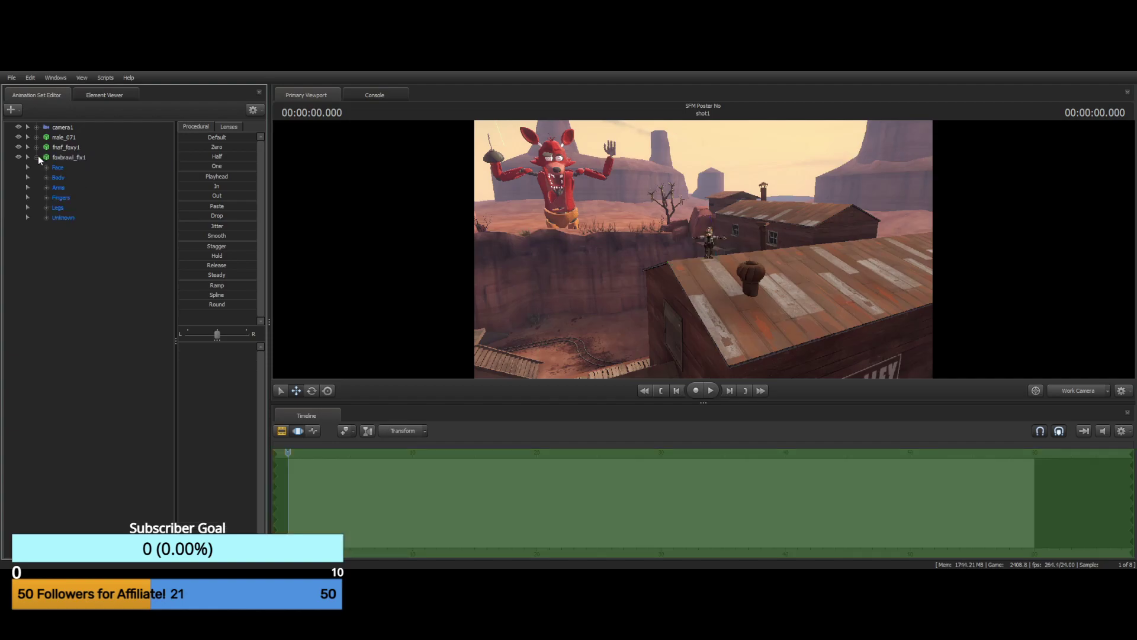
pyautogui.click(56, 177)
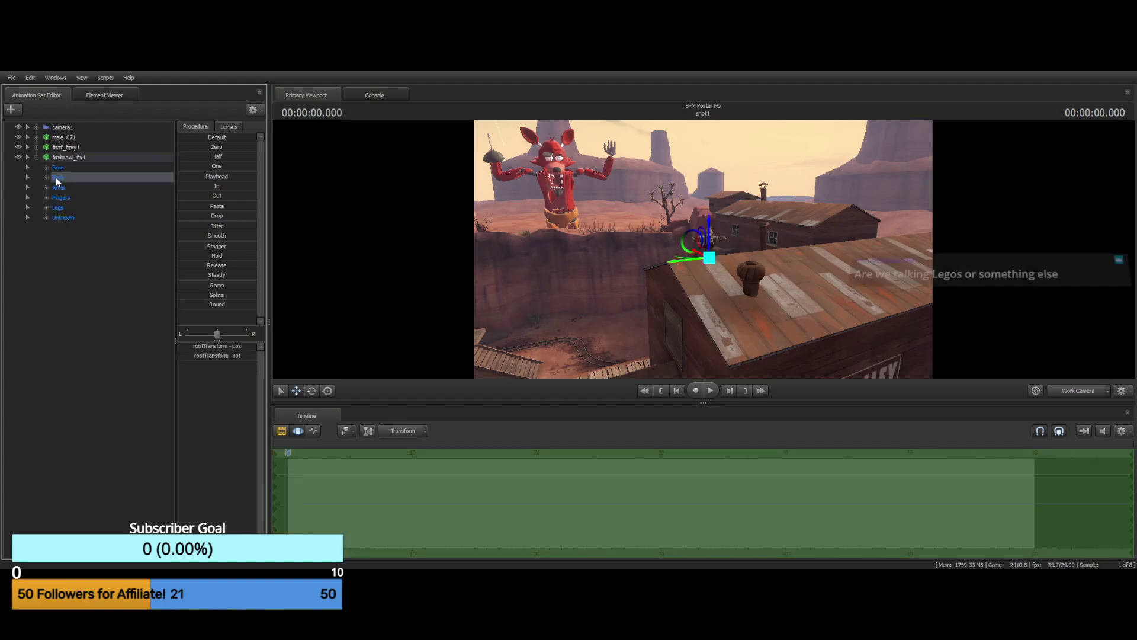
pyautogui.click(45, 177)
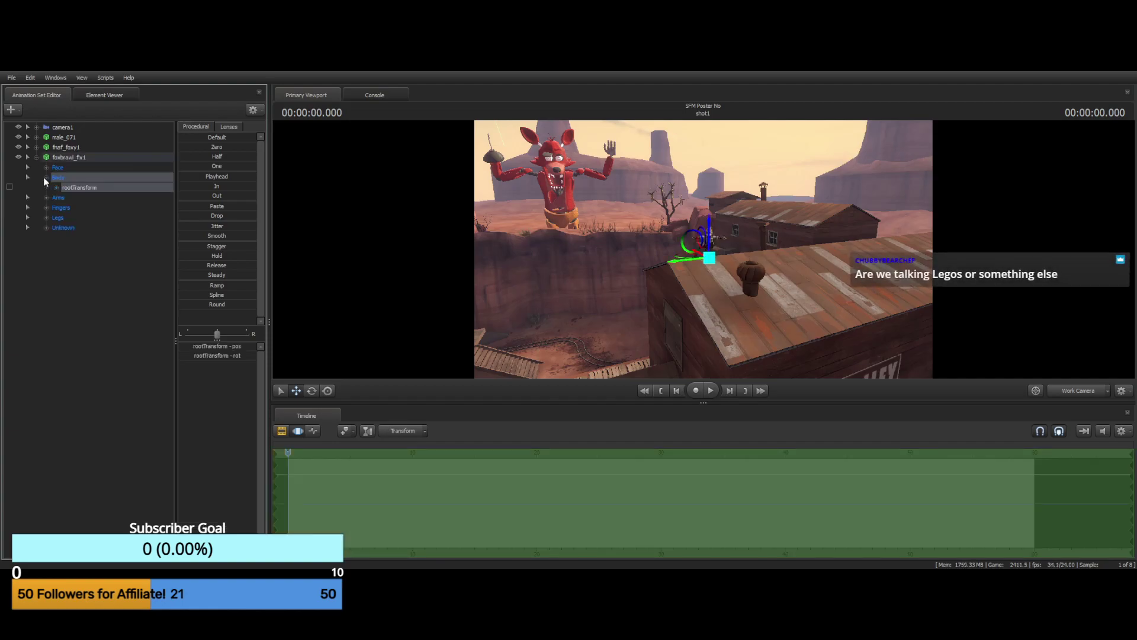
pyautogui.click(93, 215)
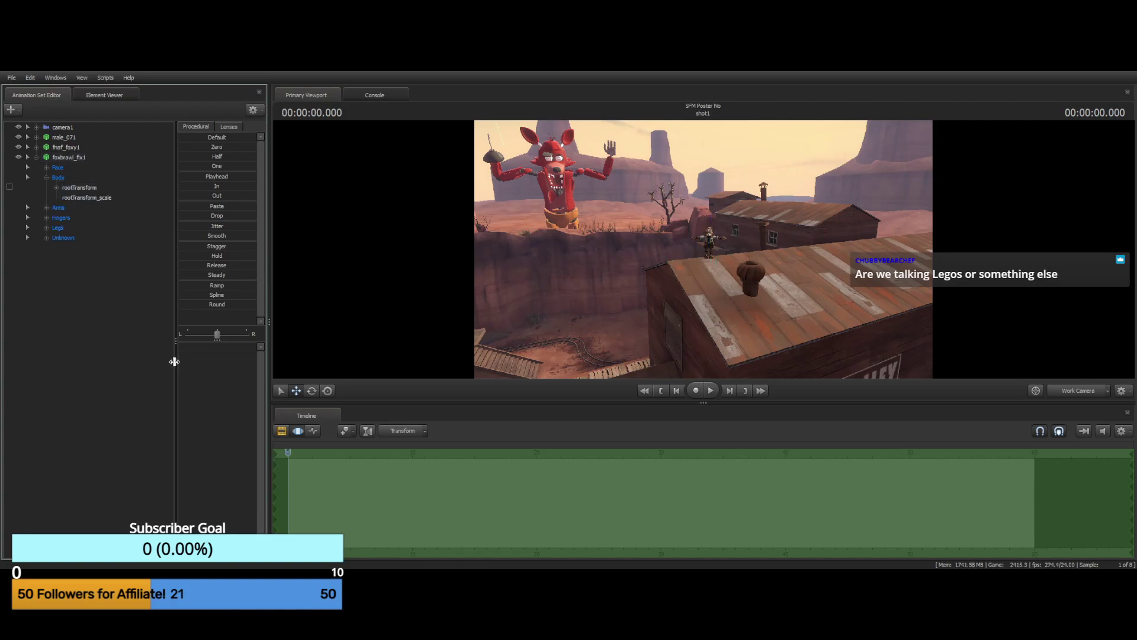
# Increase rootTransform_scale to enlarge foxbrawl_fix1 to several times its size on the roof, then collapse its controls
pyautogui.click(77, 198)
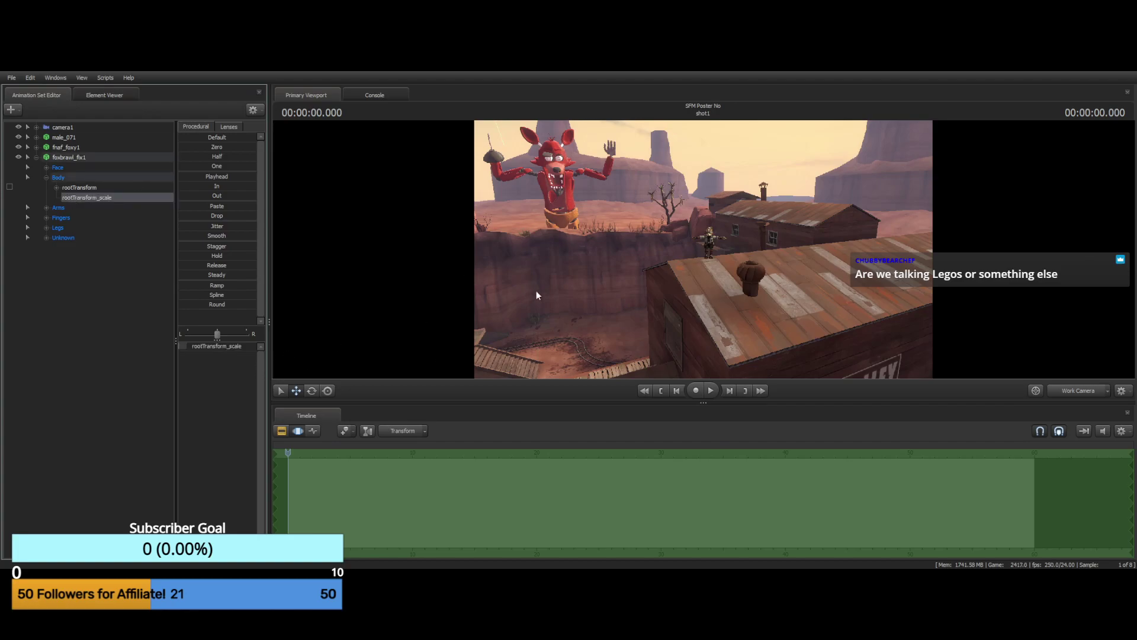
pyautogui.click(187, 346)
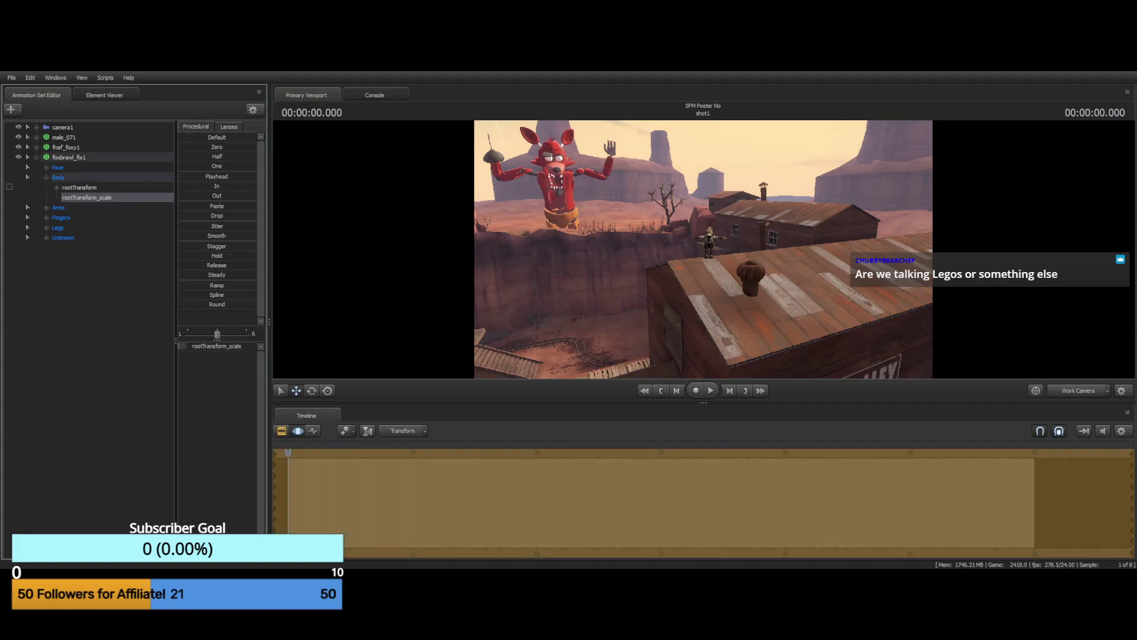
pyautogui.moveTo(189, 346); pyautogui.dragTo(201, 346)
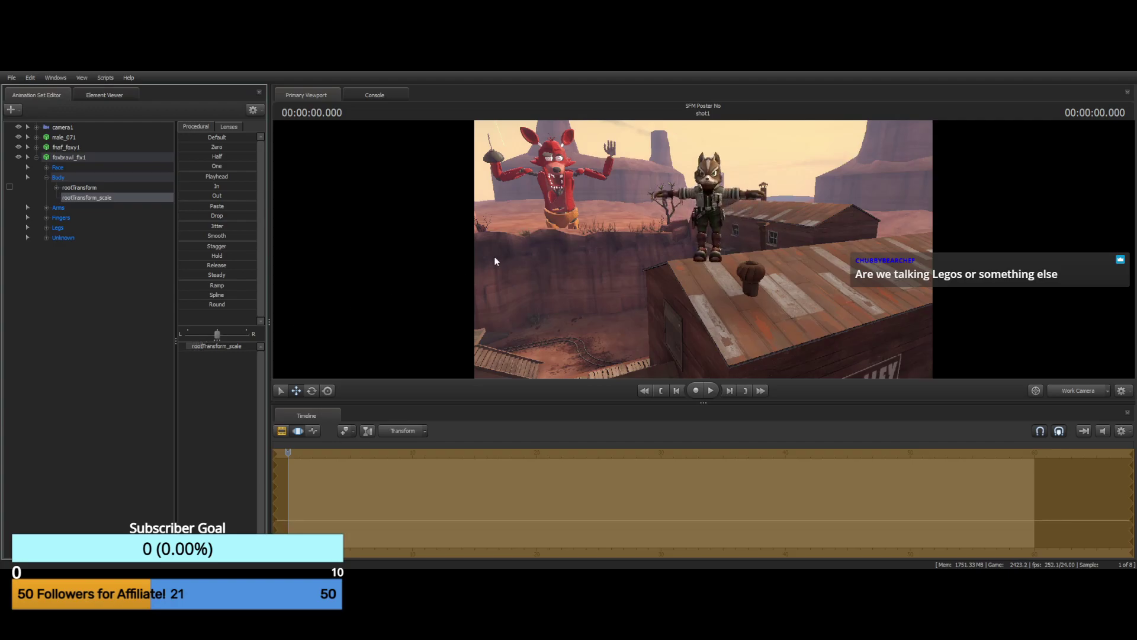
pyautogui.click(36, 157)
# Try shifting foxbrawl_fix1's gaze with eyes_rightleft, undo it, and adjust the eyes_updown control instead
pyautogui.moveTo(664, 227); pyautogui.dragTo(634, 213)
pyautogui.press('w')
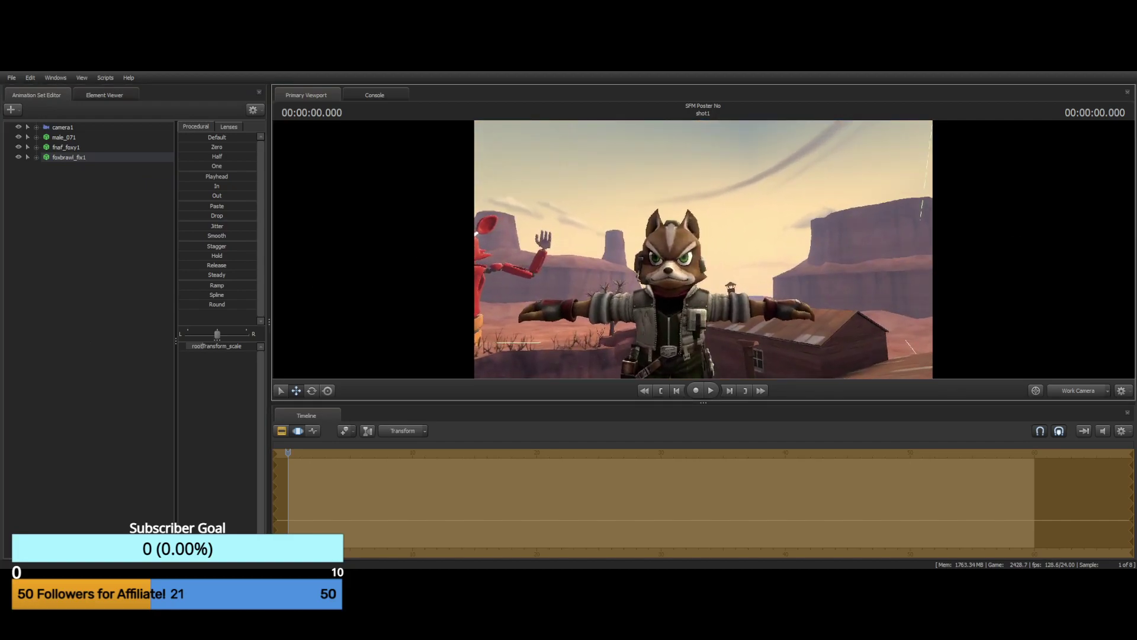
pyautogui.press('w')
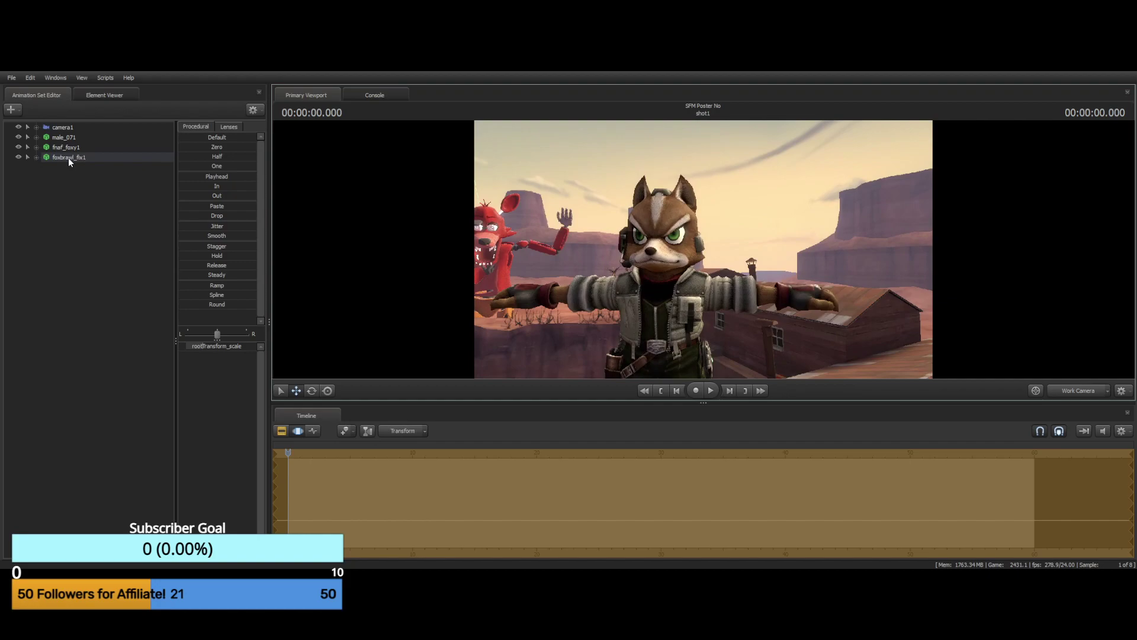
pyautogui.click(36, 157)
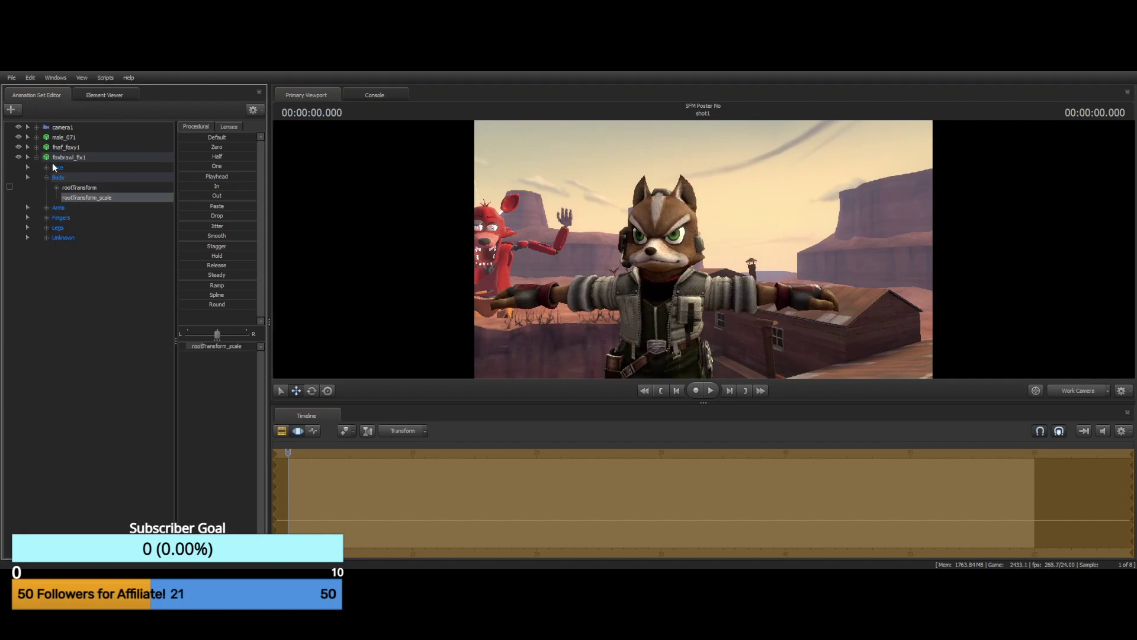
pyautogui.click(57, 167)
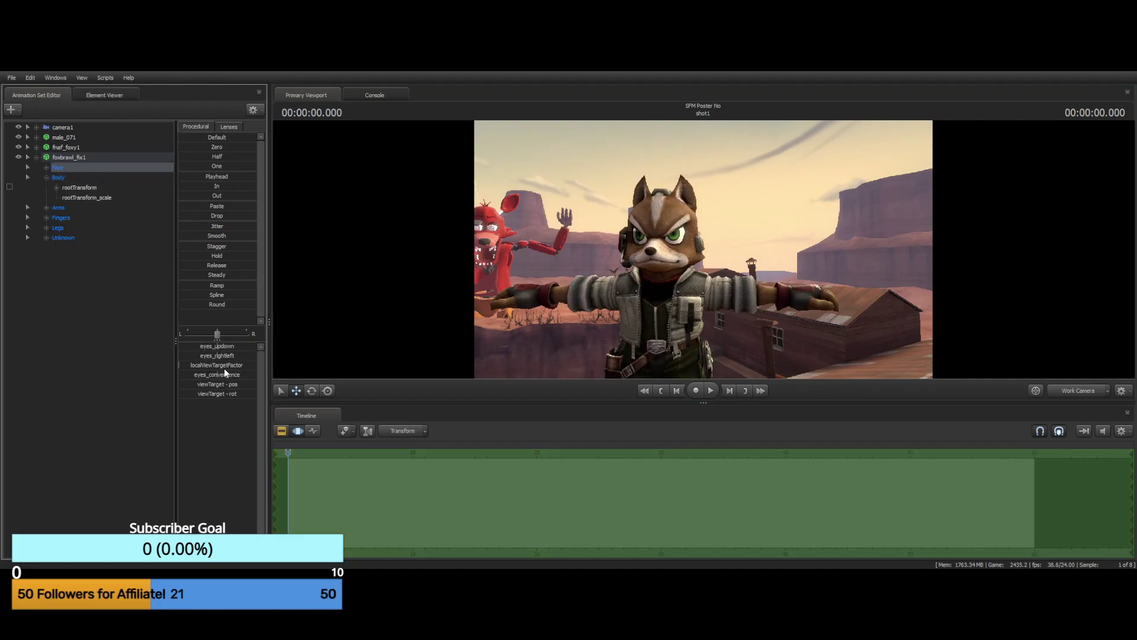
pyautogui.moveTo(225, 356); pyautogui.dragTo(225, 355)
pyautogui.moveTo(226, 355); pyautogui.dragTo(179, 355)
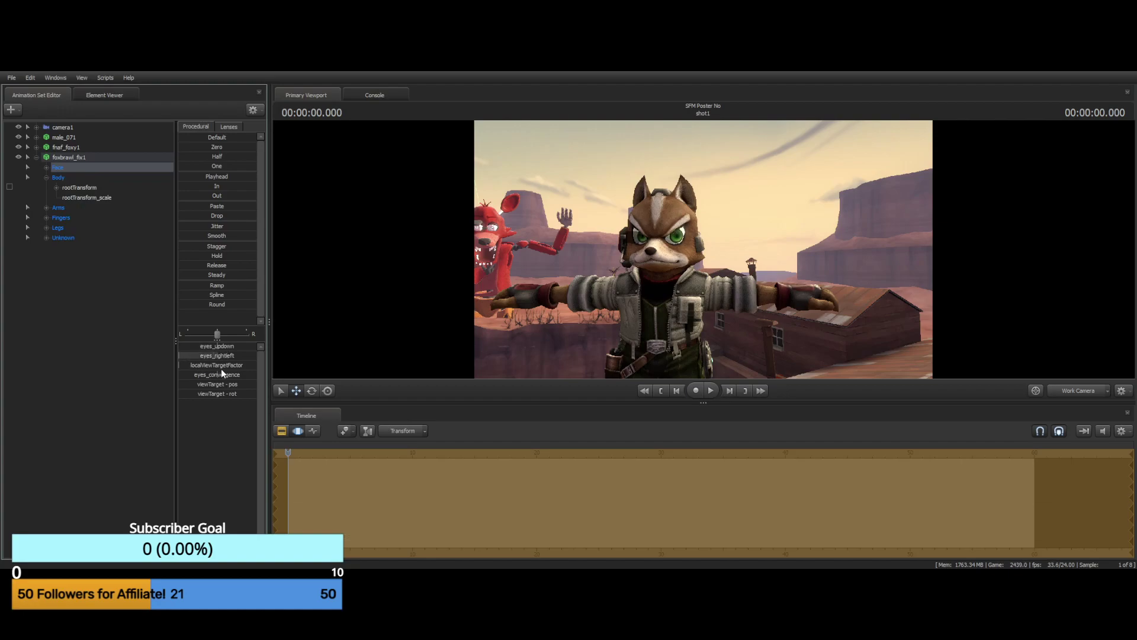
pyautogui.hotkey('ctrl', 'z')
pyautogui.click(215, 350)
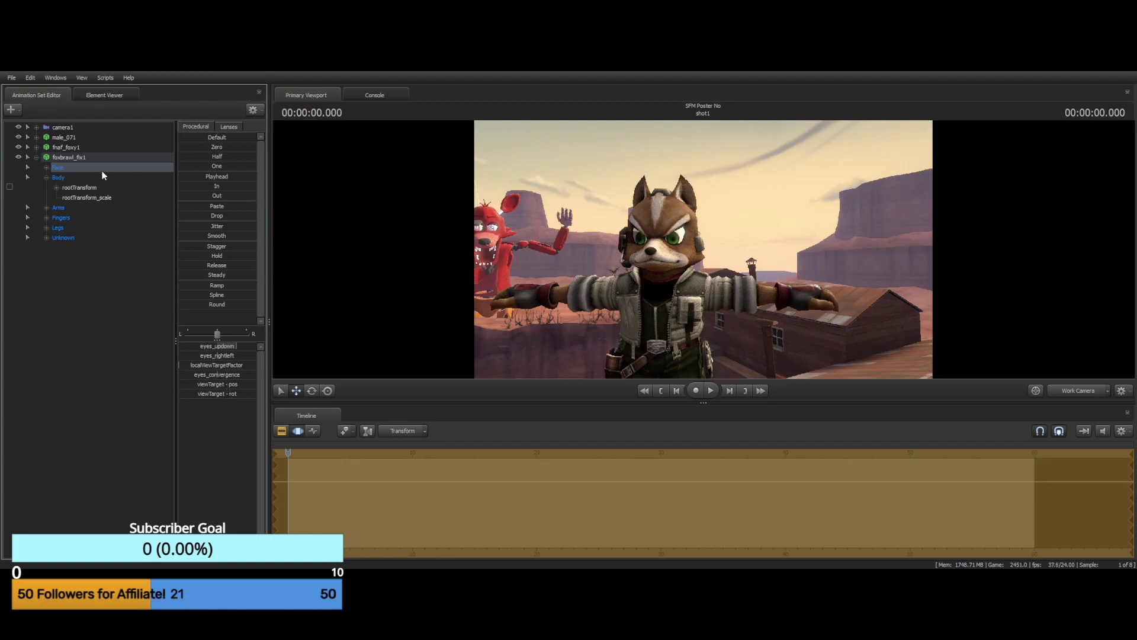
# Collapse the Body group and select the MouthN bone on foxbrawl_fix1's face in a close-up view
pyautogui.click(46, 177)
pyautogui.moveTo(665, 240); pyautogui.dragTo(706, 263)
pyautogui.press('w')
pyautogui.press('d')
pyautogui.press('w')
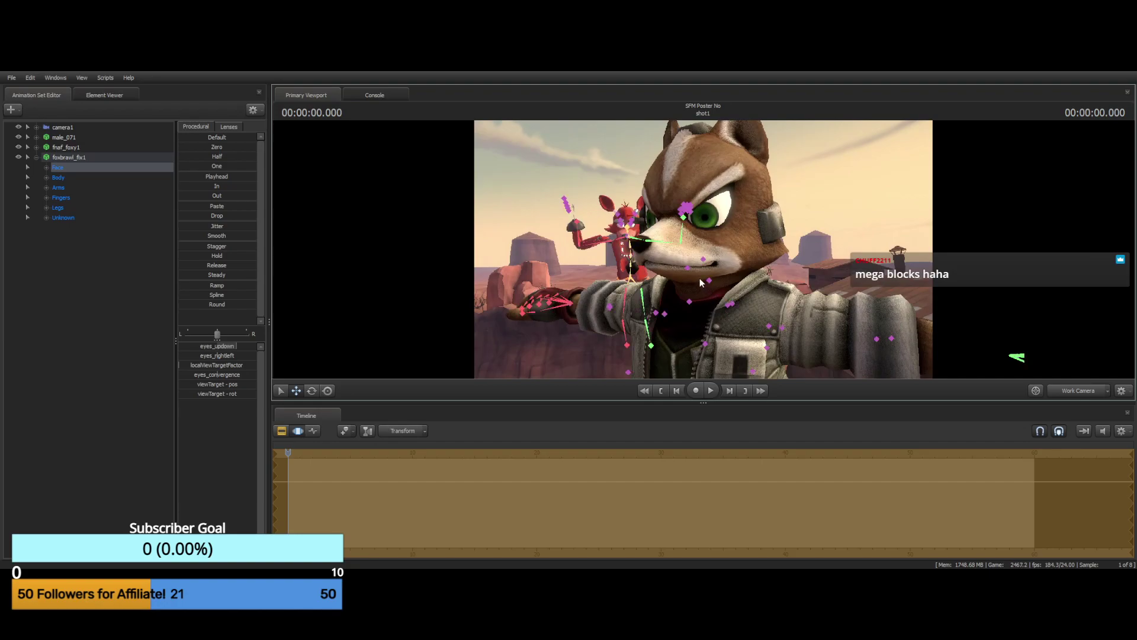
pyautogui.click(704, 260)
pyautogui.click(688, 270)
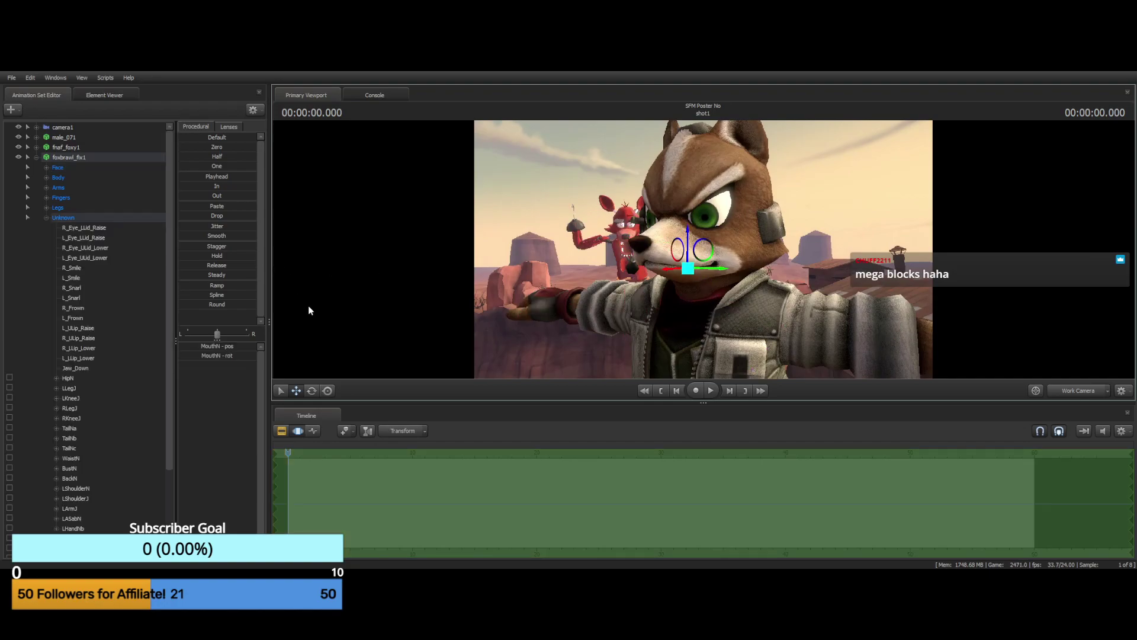
# Adjust the R_Snarl control of foxbrawl_fix1 to reshape one side of the mouth, checking the face from the front
pyautogui.click(72, 288)
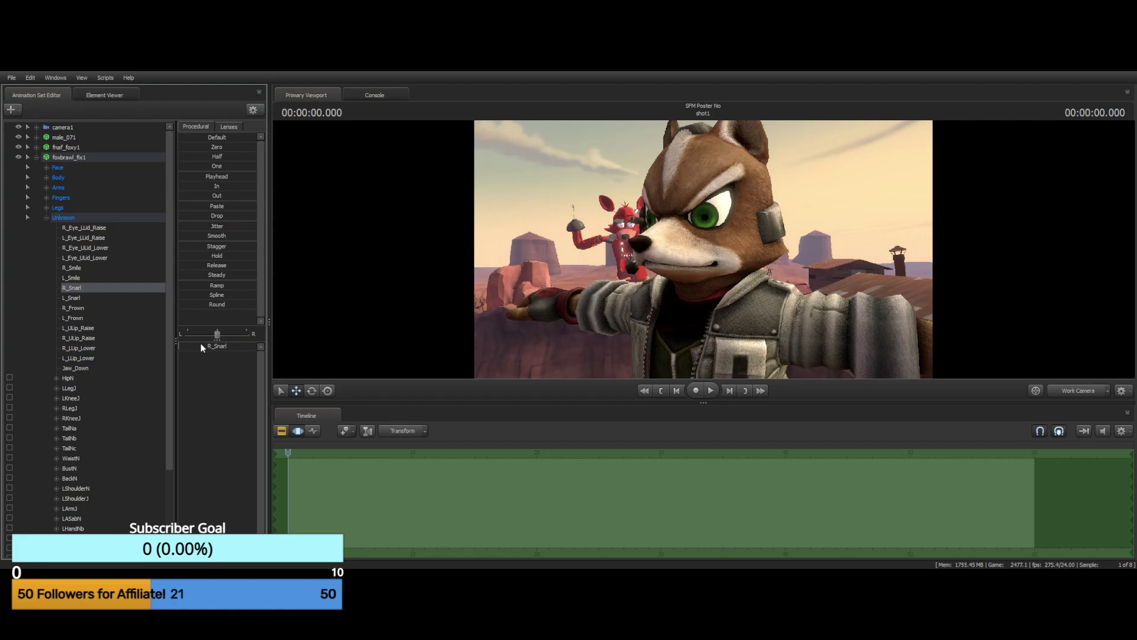
pyautogui.moveTo(200, 343); pyautogui.dragTo(224, 336)
pyautogui.keyDown('alt'); pyautogui.moveTo(573, 236); pyautogui.dragTo(740, 237); pyautogui.keyUp('alt')
pyautogui.moveTo(441, 267); pyautogui.dragTo(477, 213)
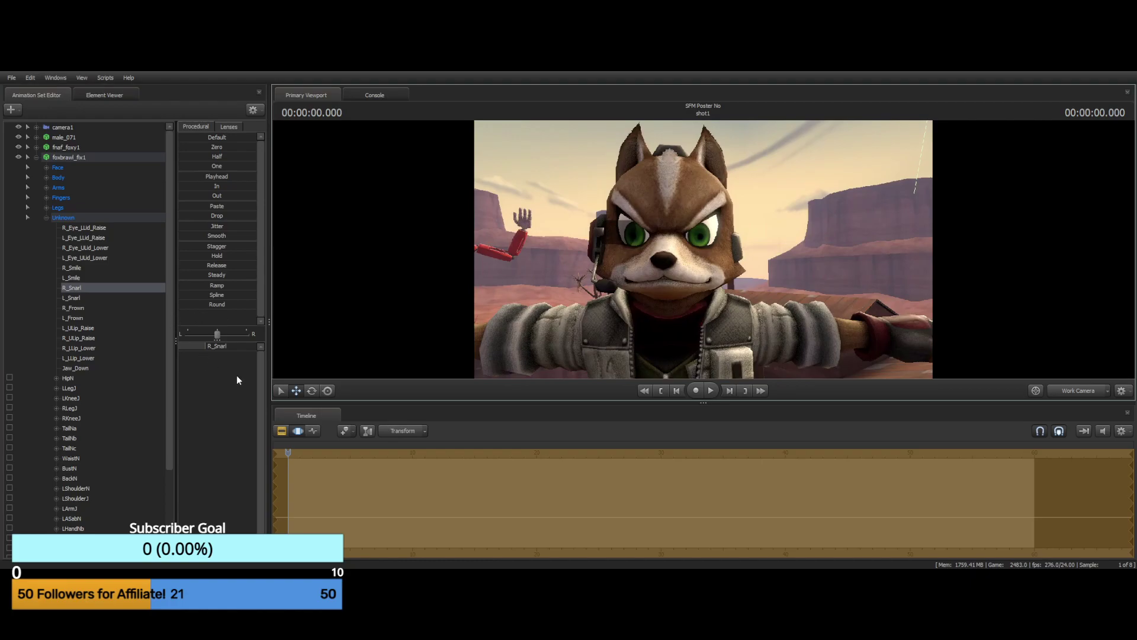
pyautogui.moveTo(187, 344); pyautogui.dragTo(191, 344)
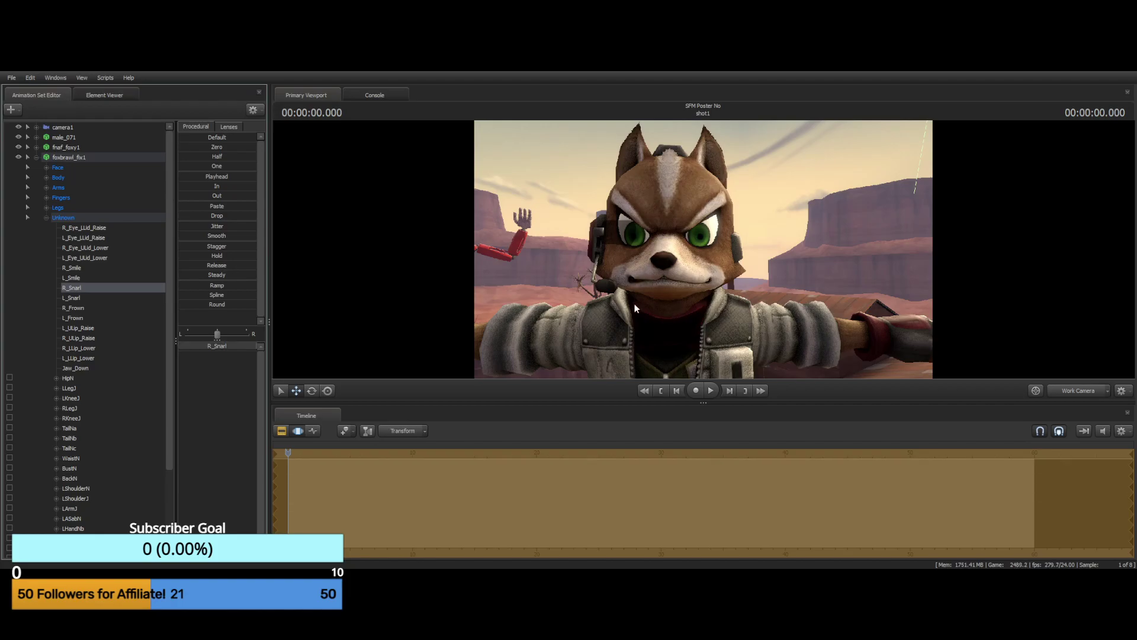
# Increase the L_Snarl control of foxbrawl_fix1 to curl the other side of its mouth, checking the face from the side
pyautogui.click(74, 297)
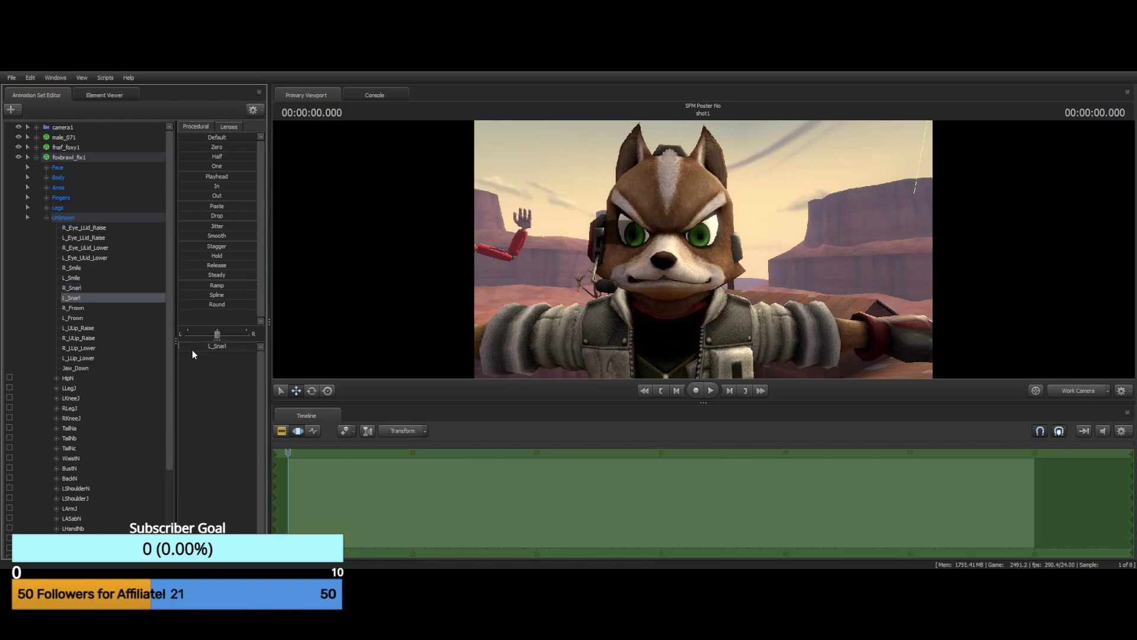
pyautogui.moveTo(219, 347); pyautogui.dragTo(257, 346)
pyautogui.keyDown('alt'); pyautogui.moveTo(559, 326); pyautogui.dragTo(429, 328); pyautogui.keyUp('alt')
# Adjust the R_Frown control of foxbrawl_fix1, check the mouth from both sides, and undo the last change
pyautogui.click(77, 308)
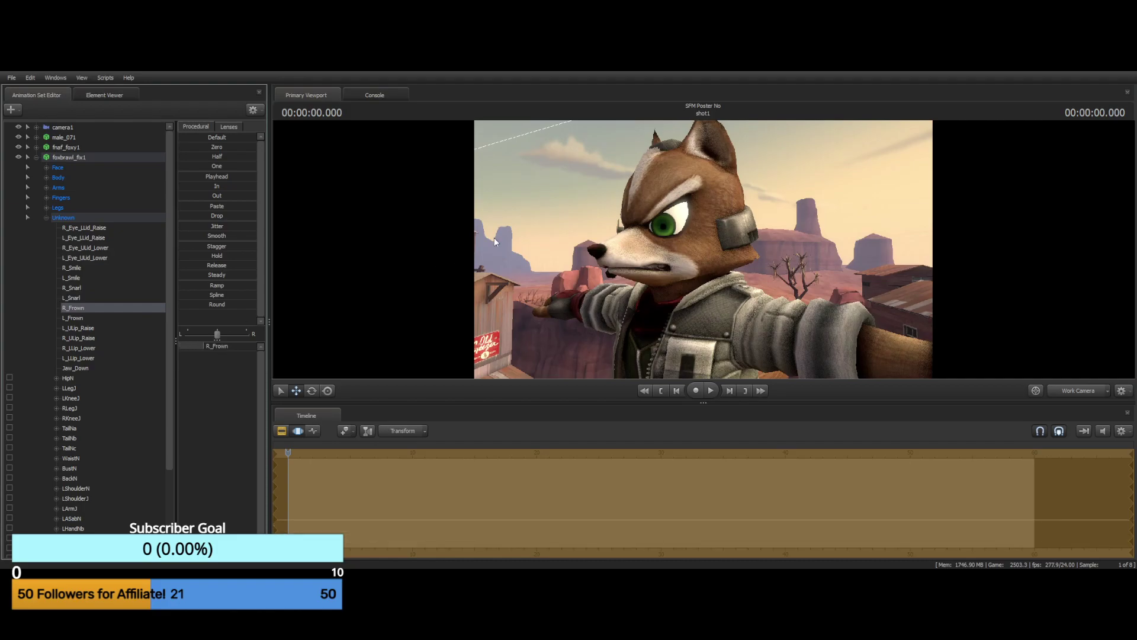
pyautogui.moveTo(498, 241); pyautogui.dragTo(680, 261)
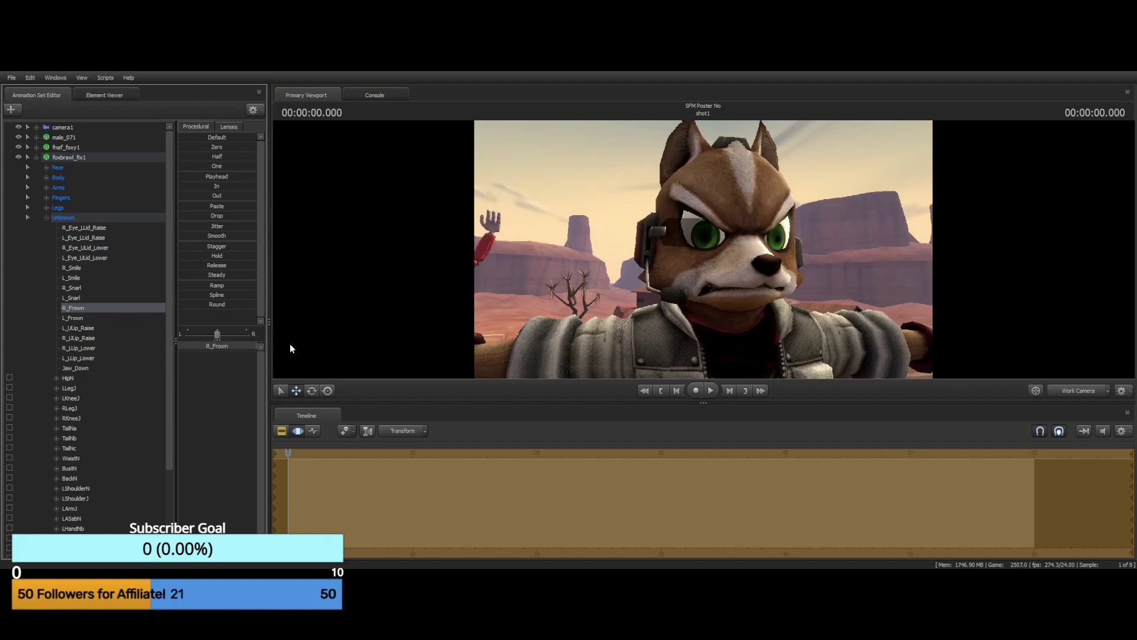
pyautogui.hotkey('ctrl', 'z')
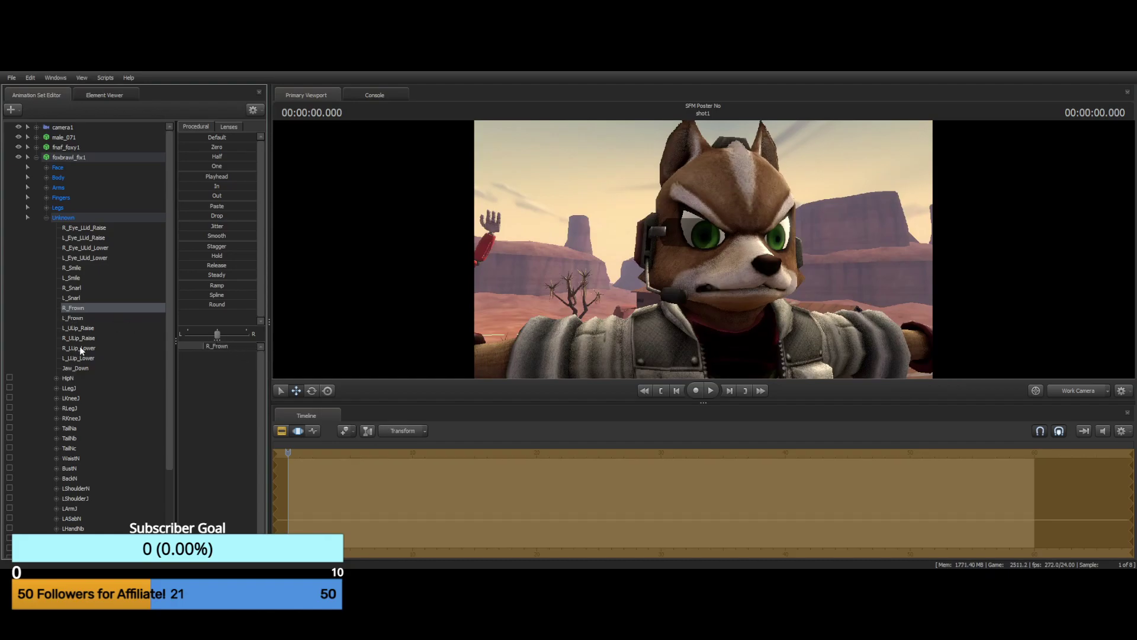
# Raise both sides of foxbrawl_fix1's upper lip with the L_ULip_Raise and R_ULip_Raise controls to bare its teeth
pyautogui.click(78, 328)
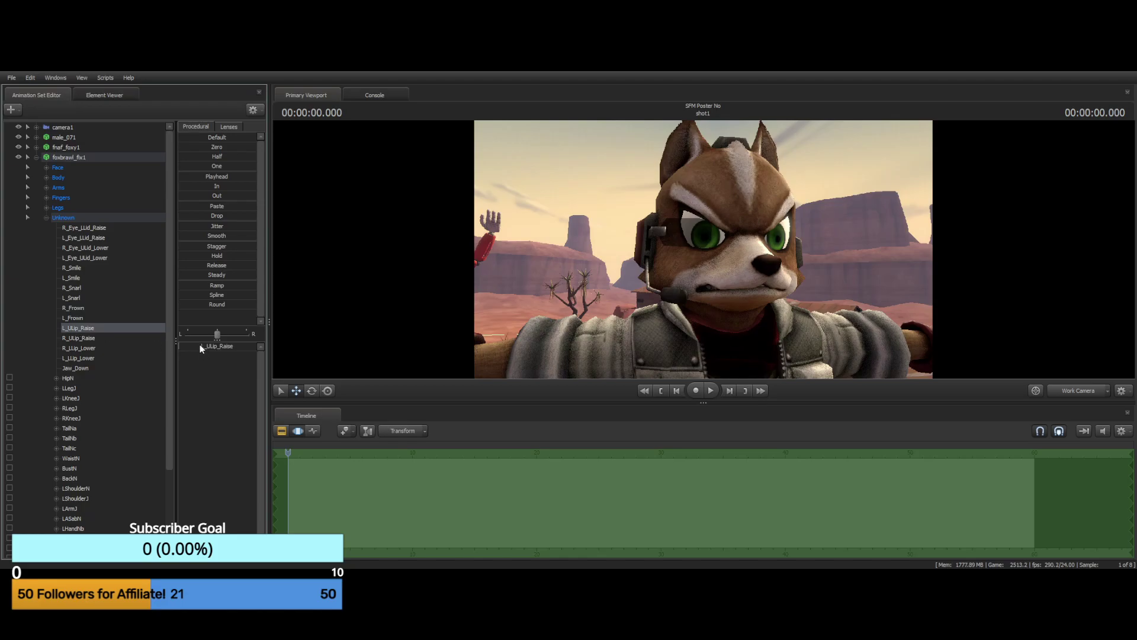
pyautogui.moveTo(200, 345); pyautogui.dragTo(244, 345)
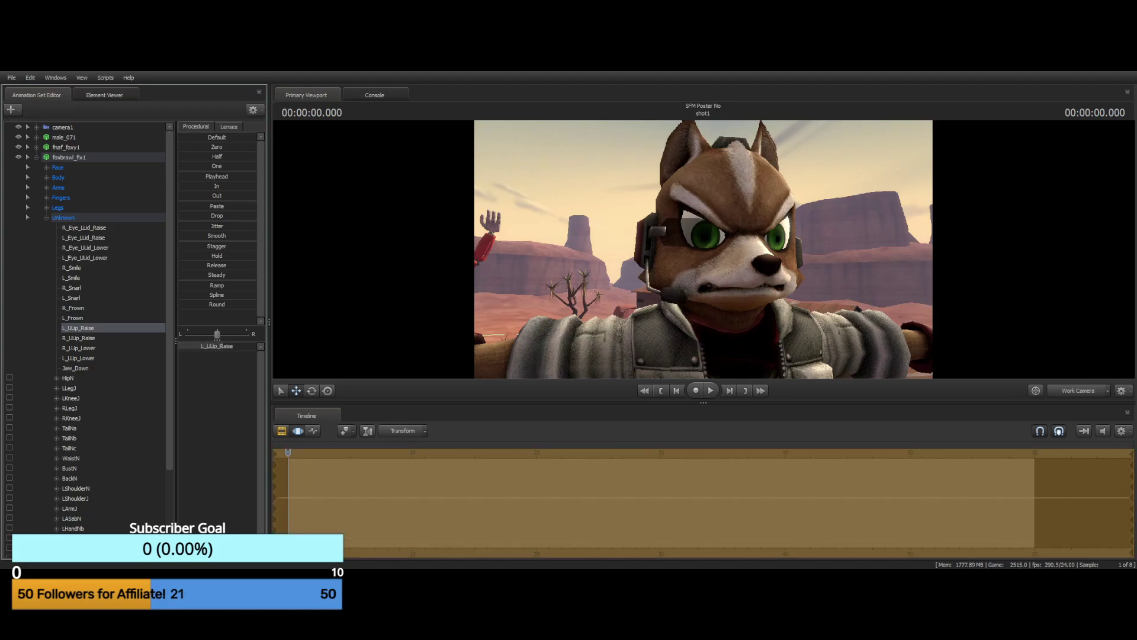
pyautogui.keyDown('alt'); pyautogui.moveTo(698, 234); pyautogui.dragTo(563, 237); pyautogui.keyUp('alt')
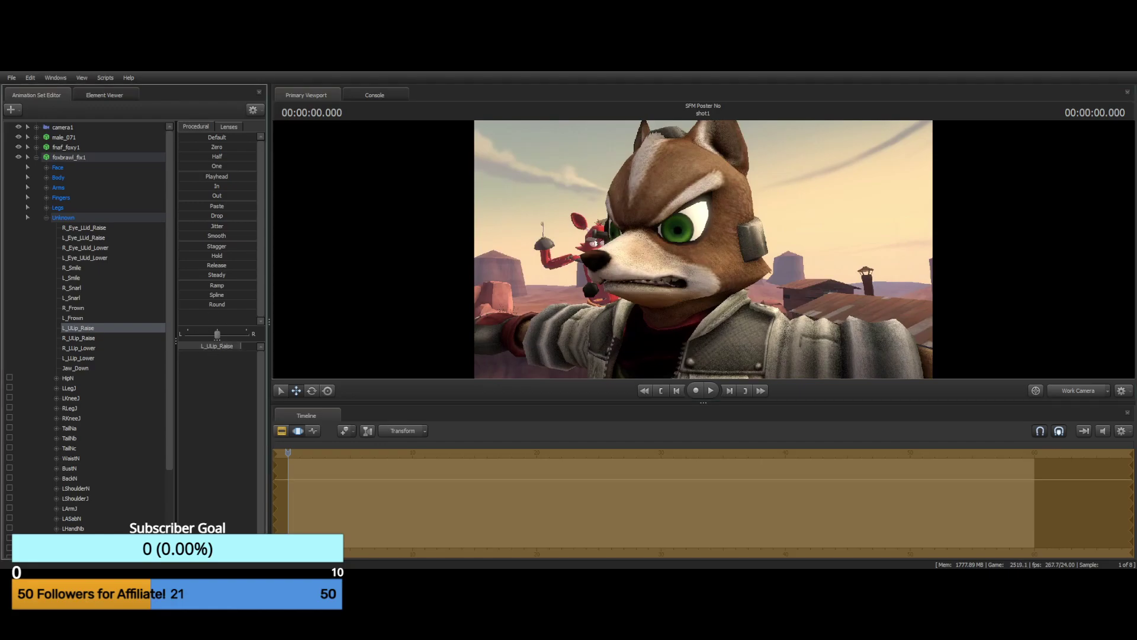
pyautogui.click(73, 338)
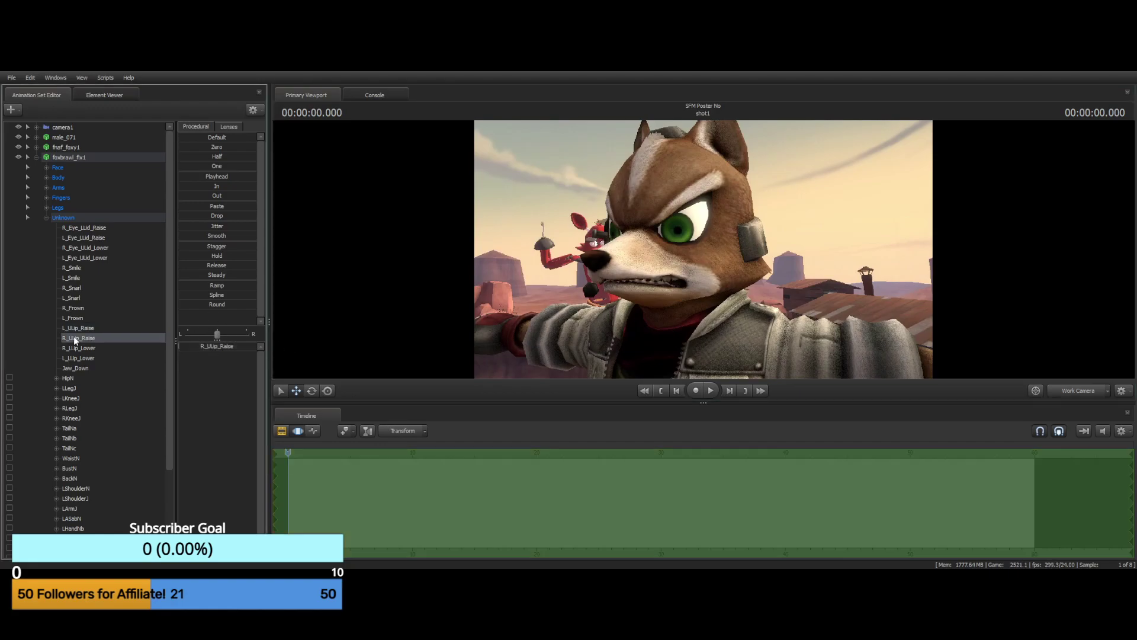
pyautogui.moveTo(200, 347); pyautogui.dragTo(255, 347)
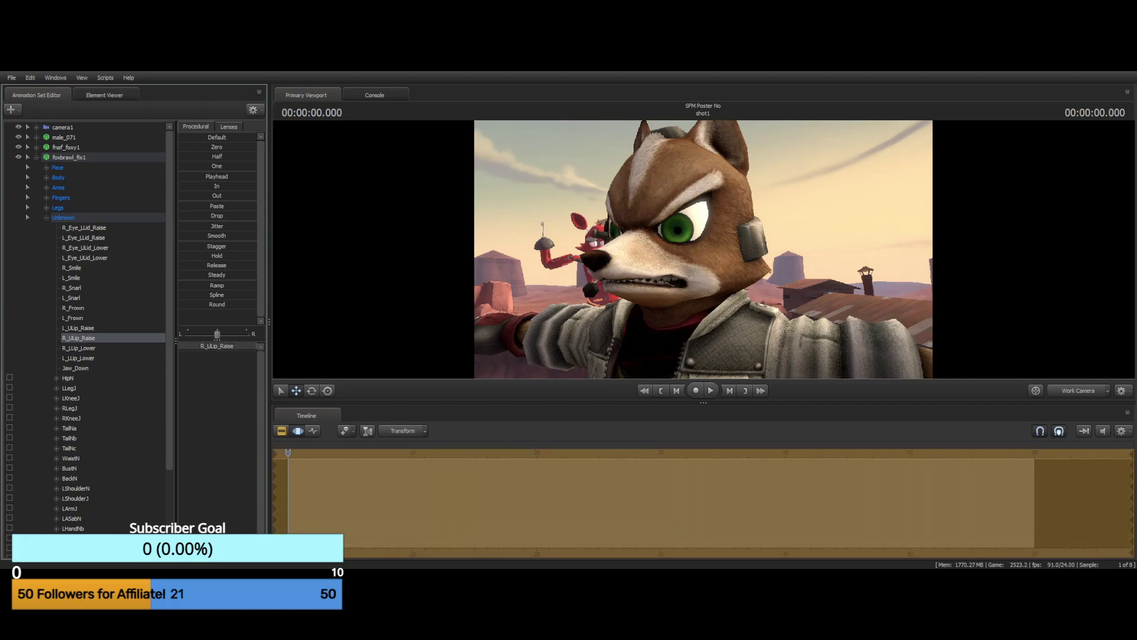
pyautogui.keyDown('alt'); pyautogui.moveTo(586, 254); pyautogui.dragTo(747, 255); pyautogui.keyUp('alt')
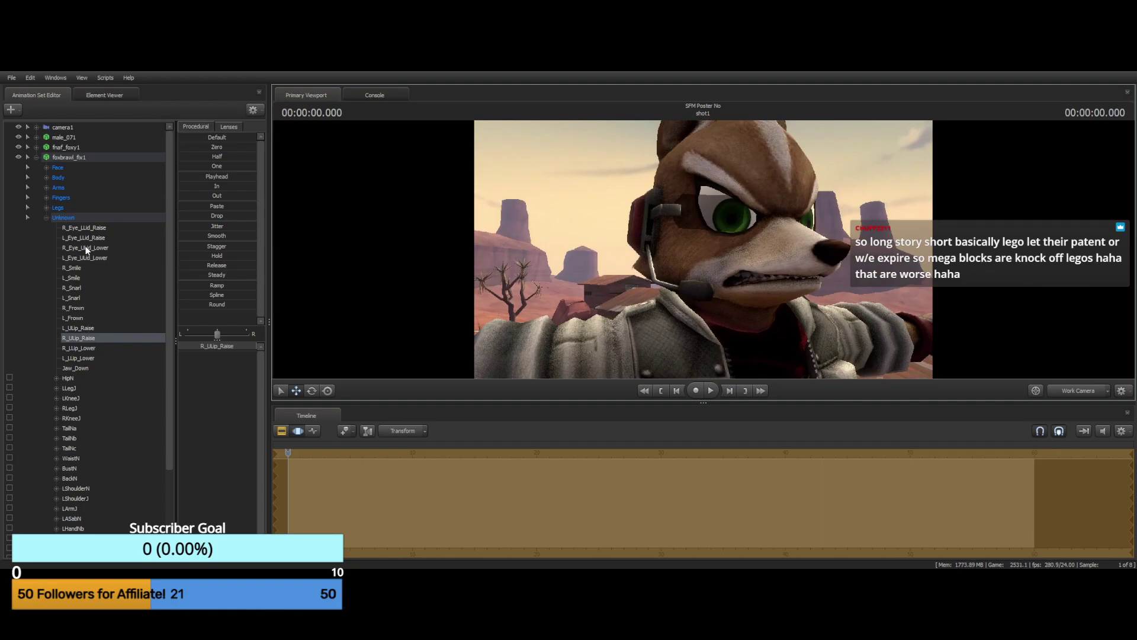
# Raise foxbrawl_fix1's lower eyelids partway with the R_Eye_LLid_Raise and L_Eye_LLid_Raise controls
pyautogui.click(87, 227)
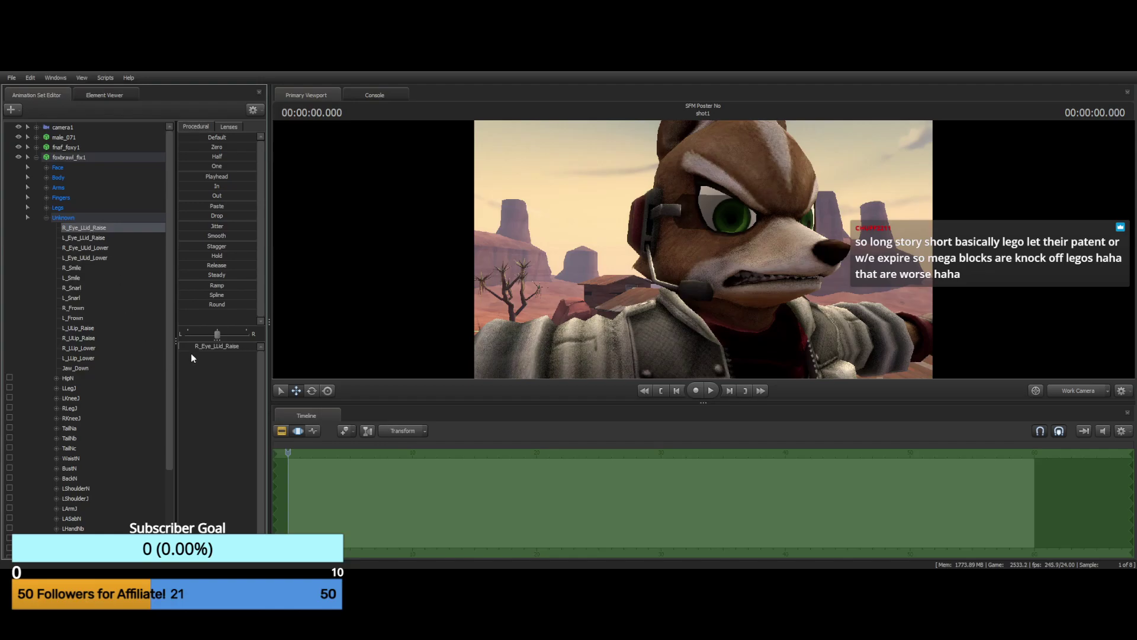
pyautogui.moveTo(195, 346); pyautogui.dragTo(226, 335)
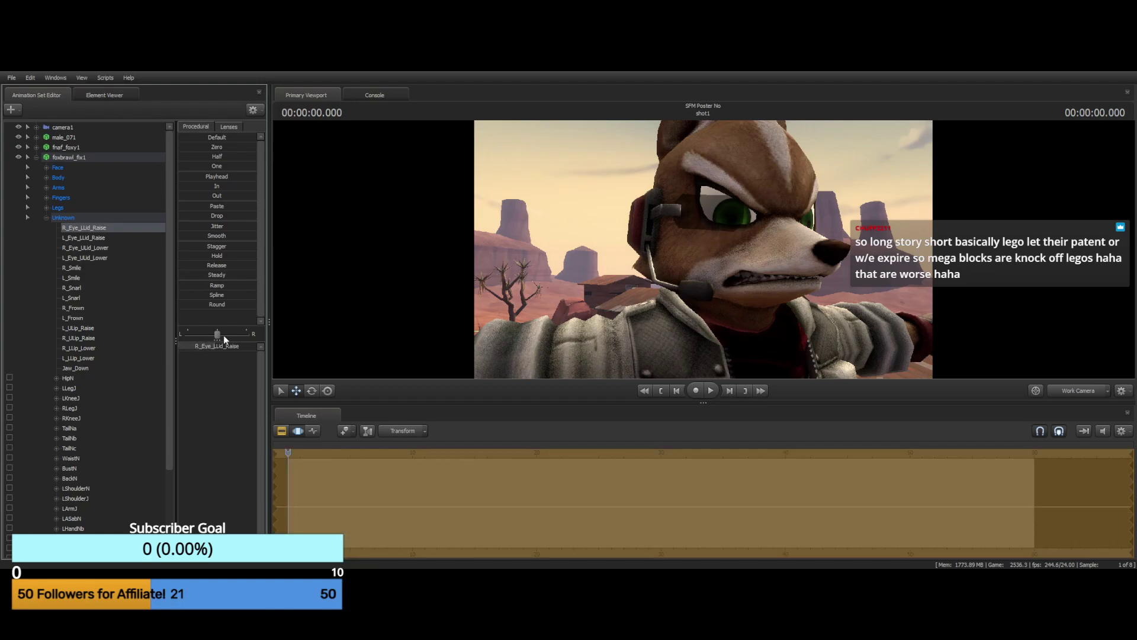
pyautogui.click(102, 237)
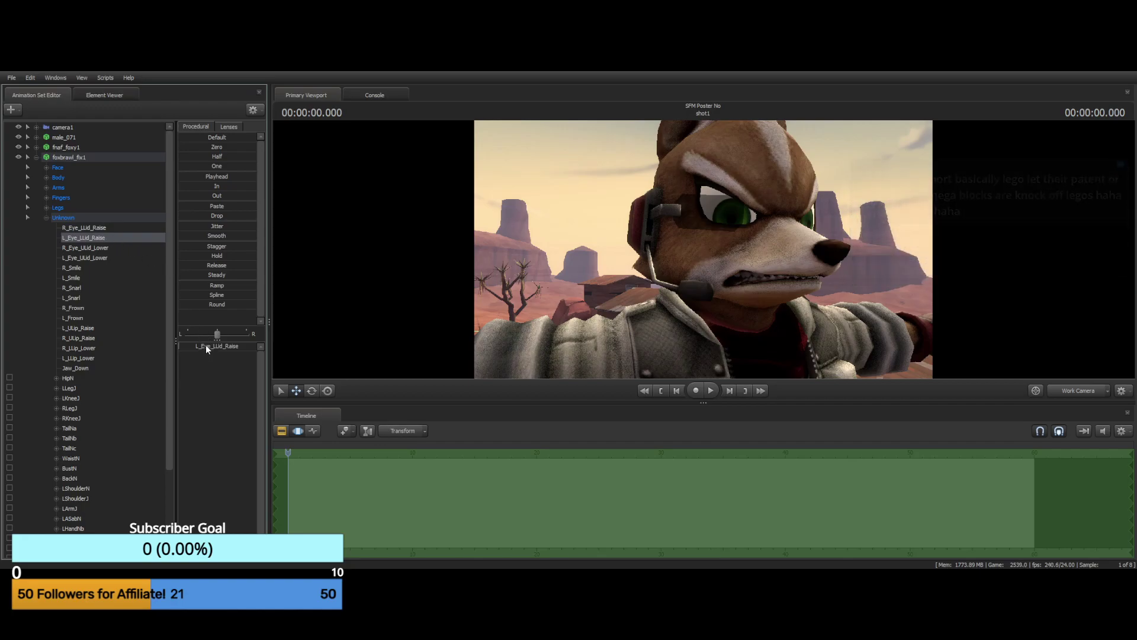
pyautogui.moveTo(205, 346); pyautogui.dragTo(237, 346)
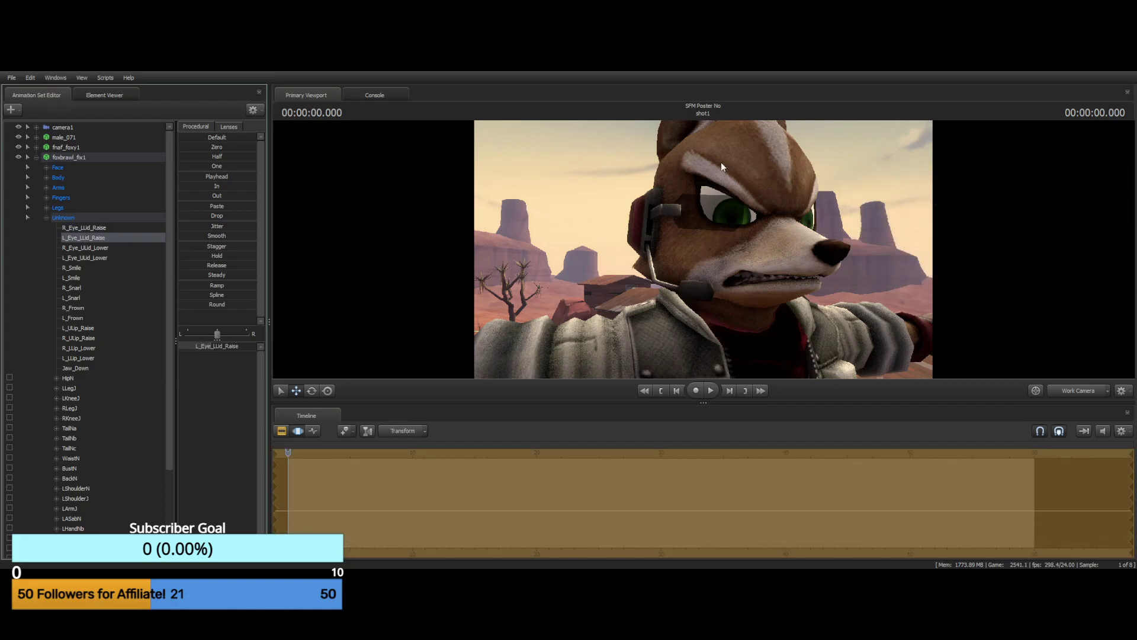
# Check foxbrawl_fix1's full figure and expression against Foxy behind it, and collapse its Unknown control group
pyautogui.press('d')
pyautogui.moveTo(720, 162); pyautogui.dragTo(504, 349)
pyautogui.press('s')
pyautogui.press('d')
pyautogui.moveTo(640, 211); pyautogui.dragTo(637, 157)
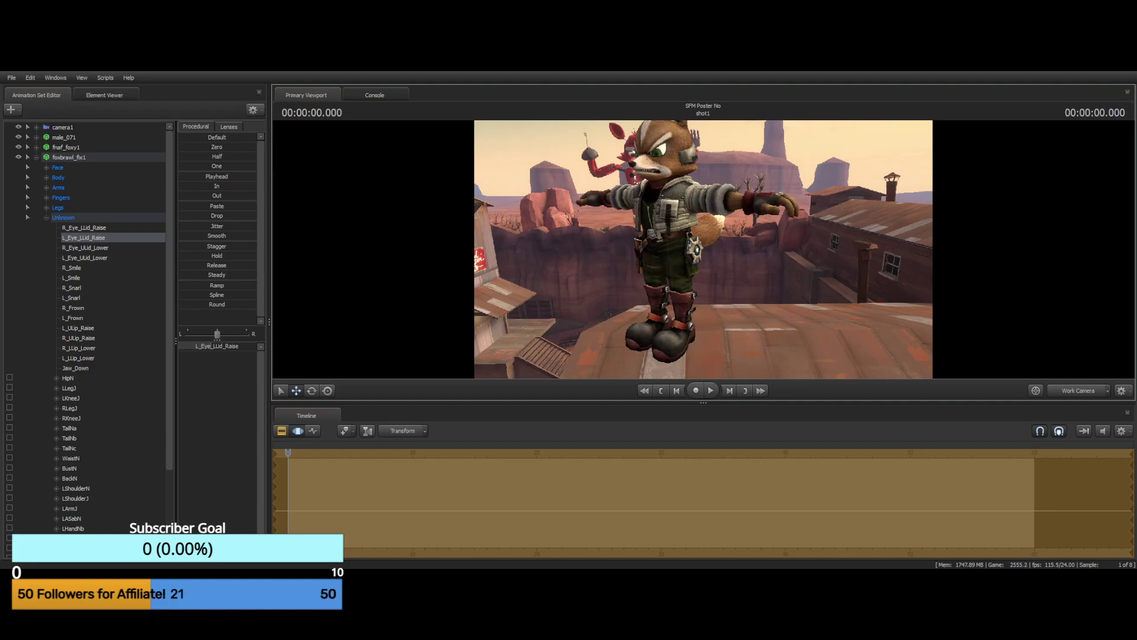
pyautogui.moveTo(636, 157); pyautogui.dragTo(634, 104)
pyautogui.press('w')
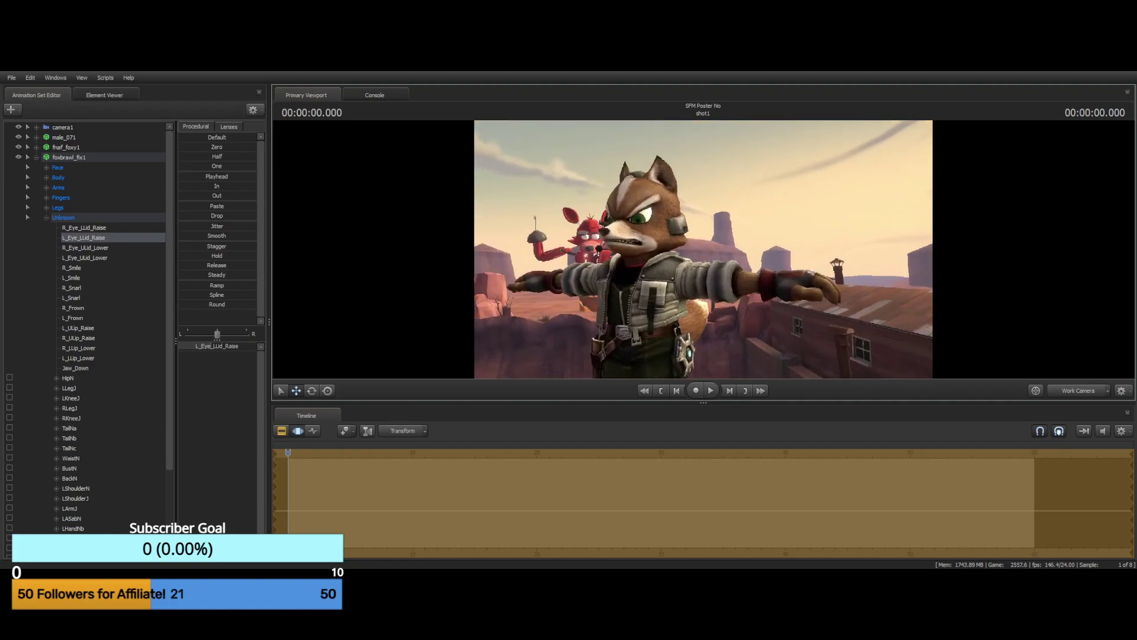
pyautogui.click(48, 218)
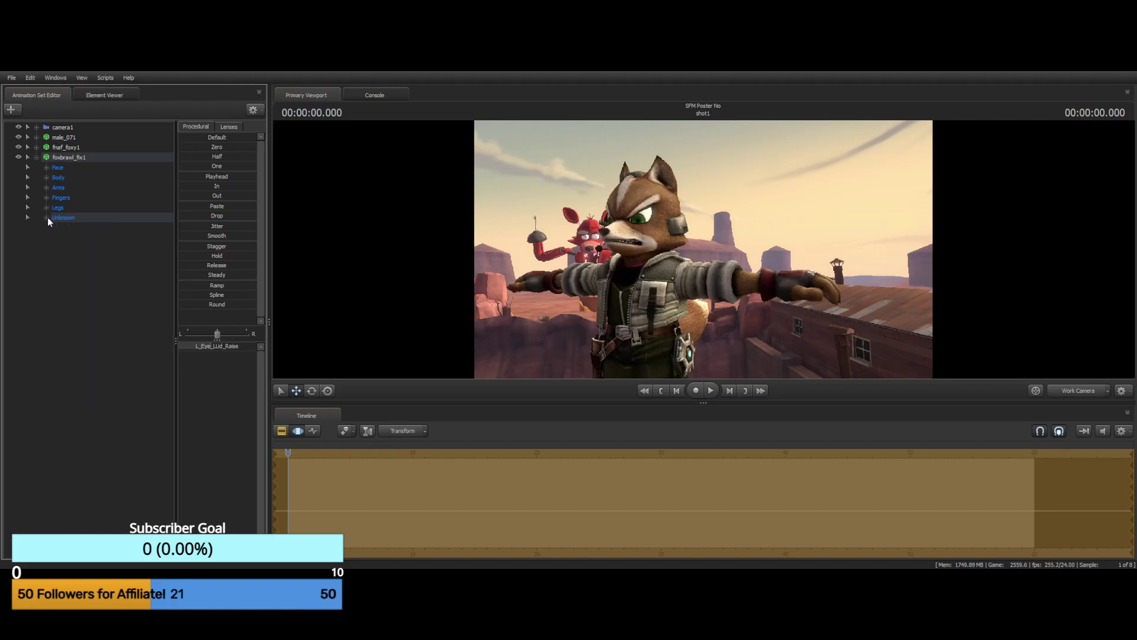
pyautogui.click(311, 391)
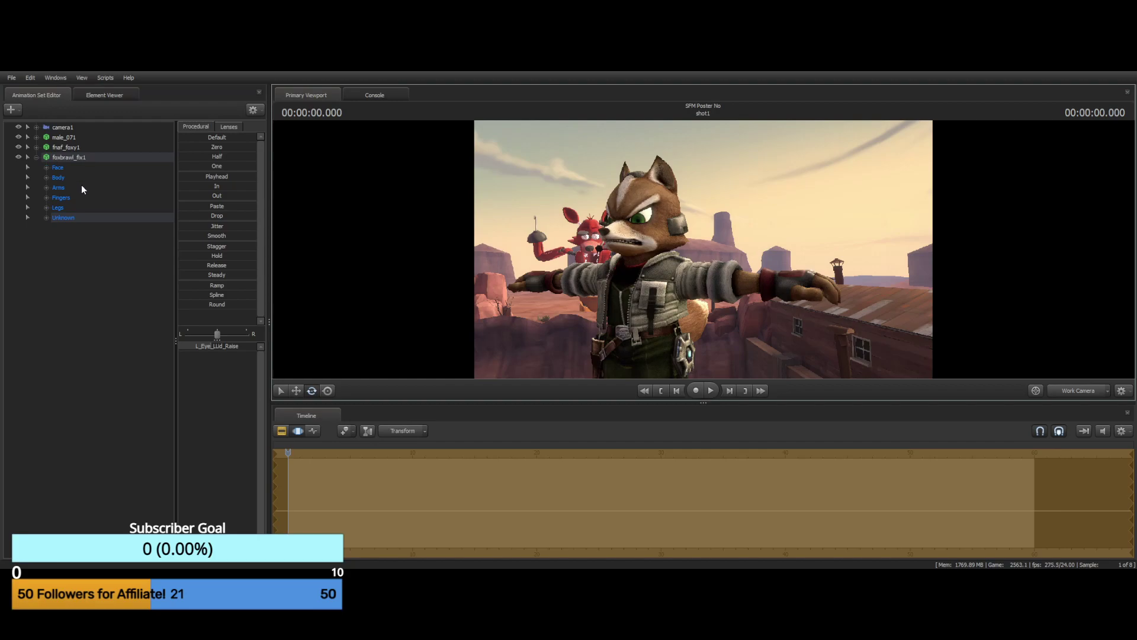
pyautogui.click(52, 187)
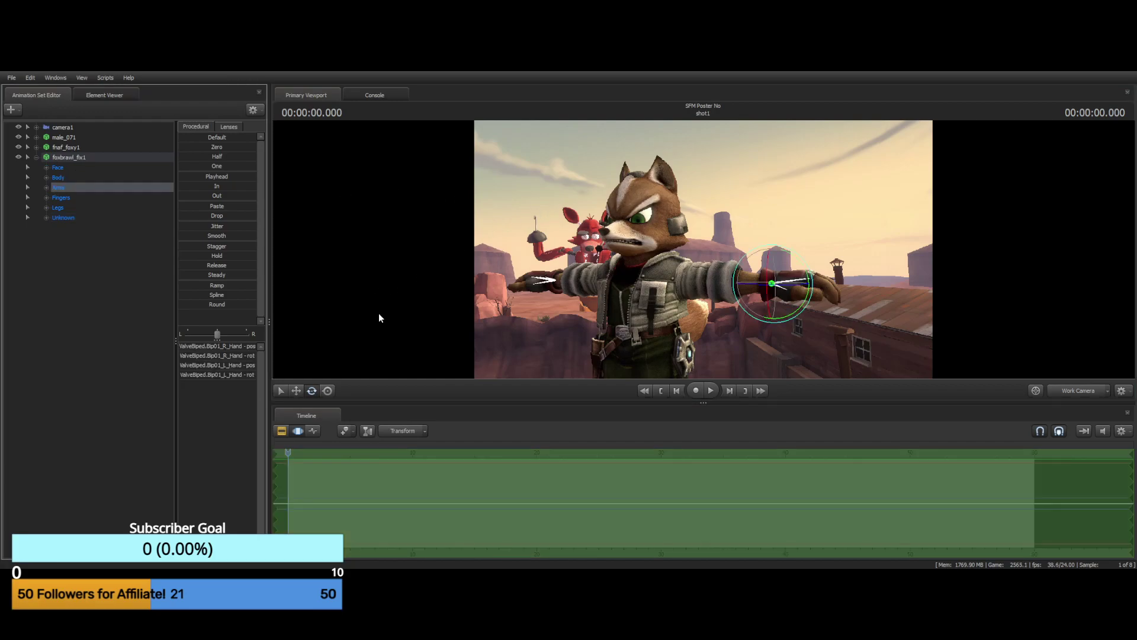
pyautogui.click(63, 158)
pyautogui.click(36, 157)
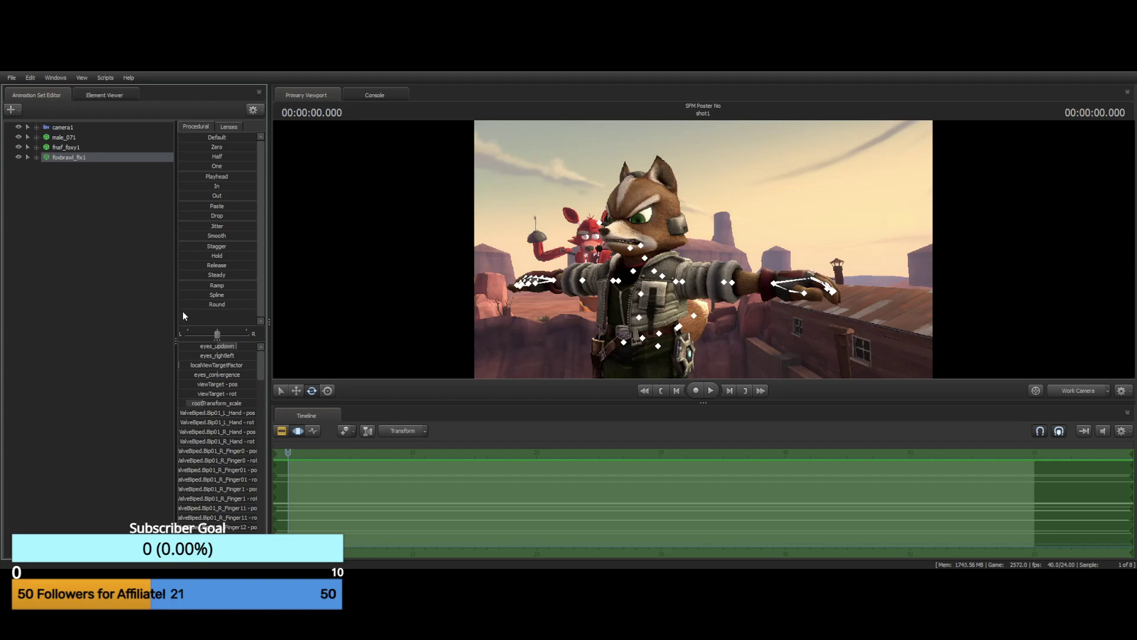
pyautogui.click(86, 228)
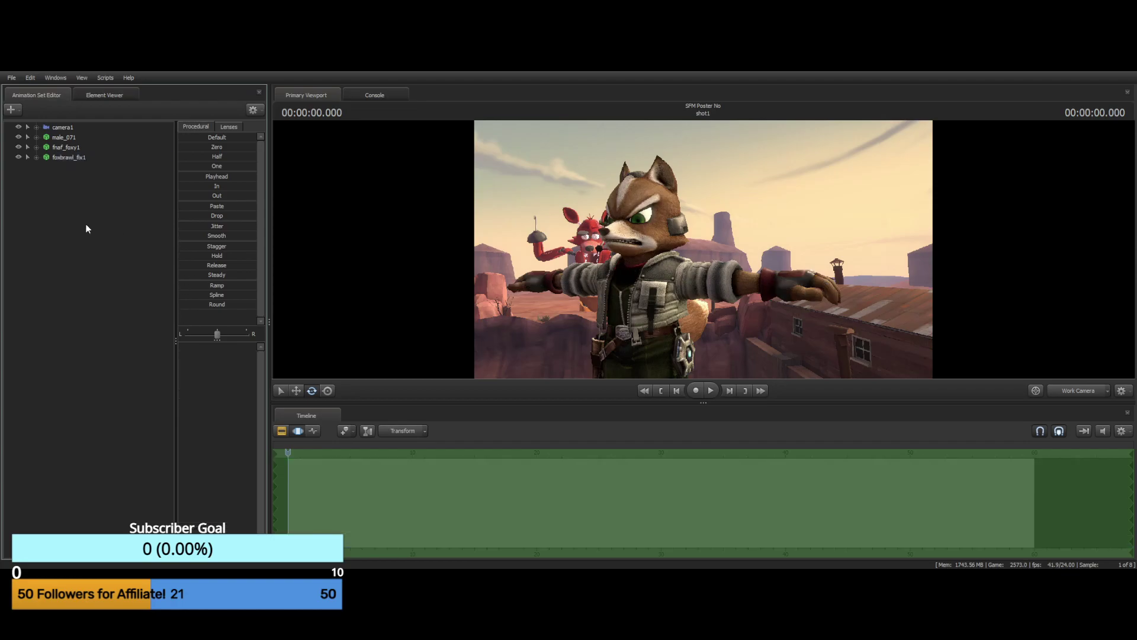
# Select the whole foxbrawl_fix1 animation set, expand it, and examine its waist and tail bones from behind
pyautogui.click(73, 158)
pyautogui.click(36, 156)
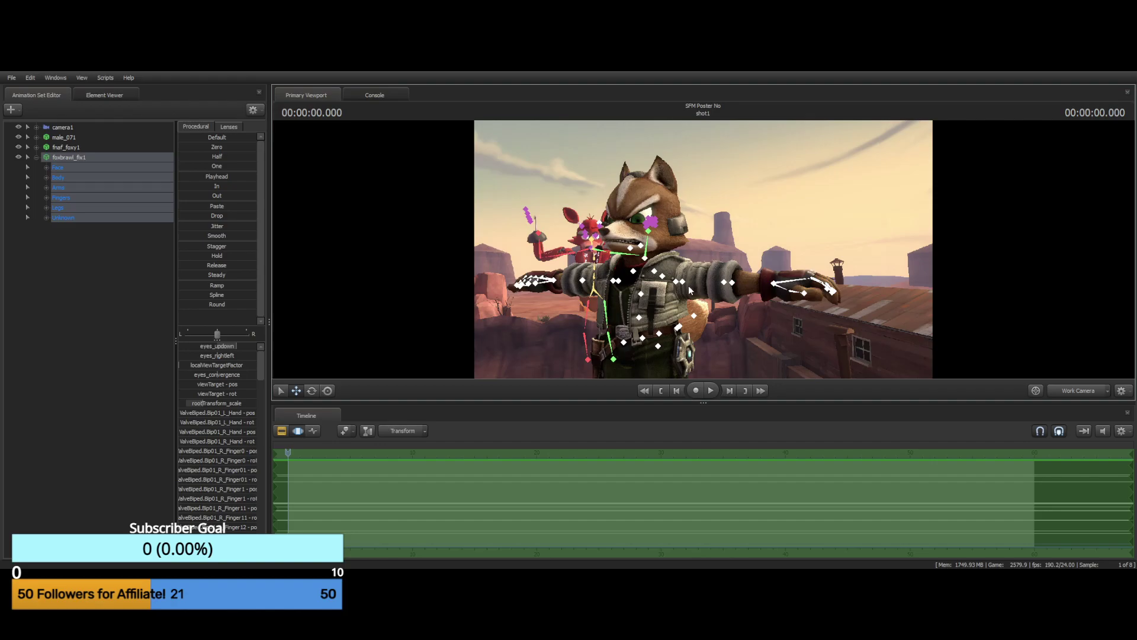
pyautogui.moveTo(783, 196); pyautogui.dragTo(770, 226)
pyautogui.press('w')
pyautogui.press('d')
pyautogui.moveTo(666, 208); pyautogui.dragTo(705, 254)
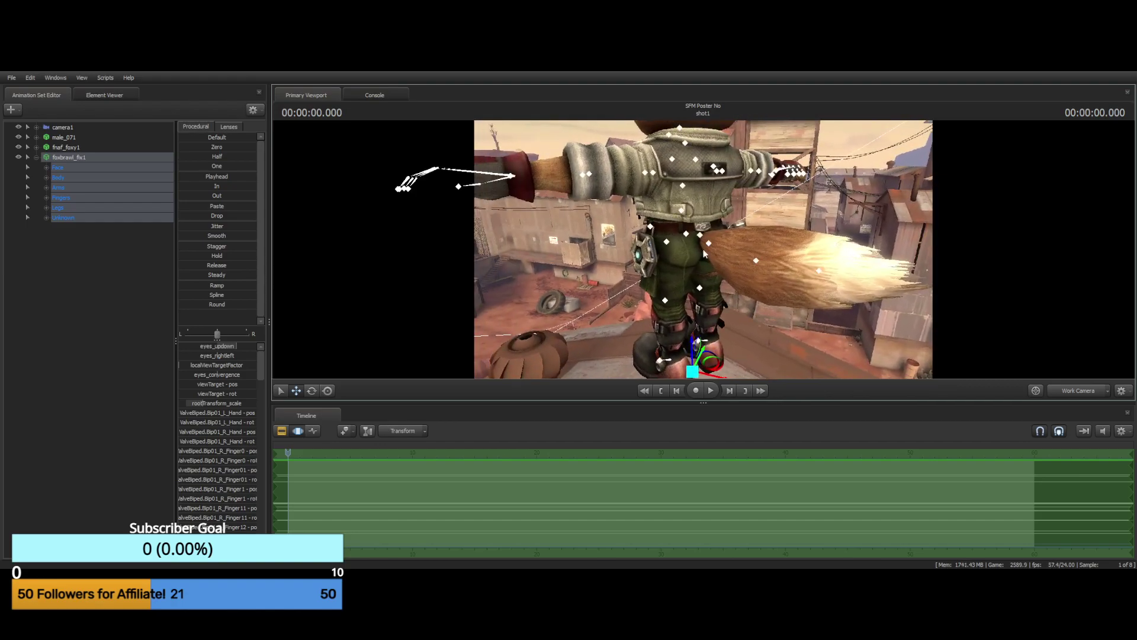
pyautogui.press('ctrl')
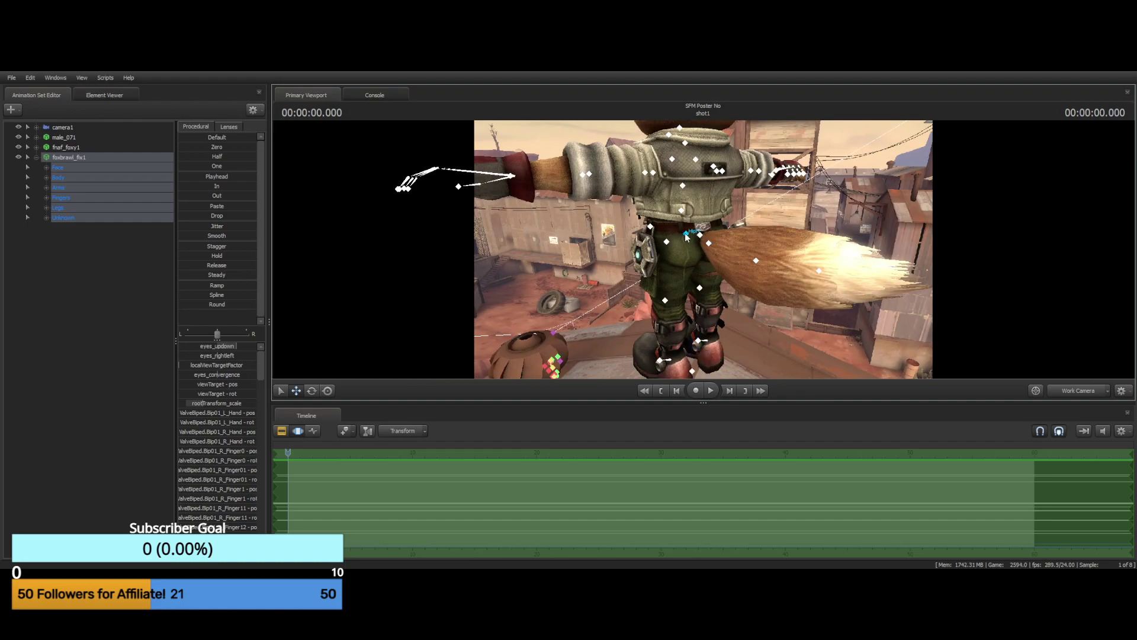
# Expand foxbrawl_fix1's Unknown group and select the WaistN bone, inspecting it from the side
pyautogui.click(47, 178)
pyautogui.click(47, 178)
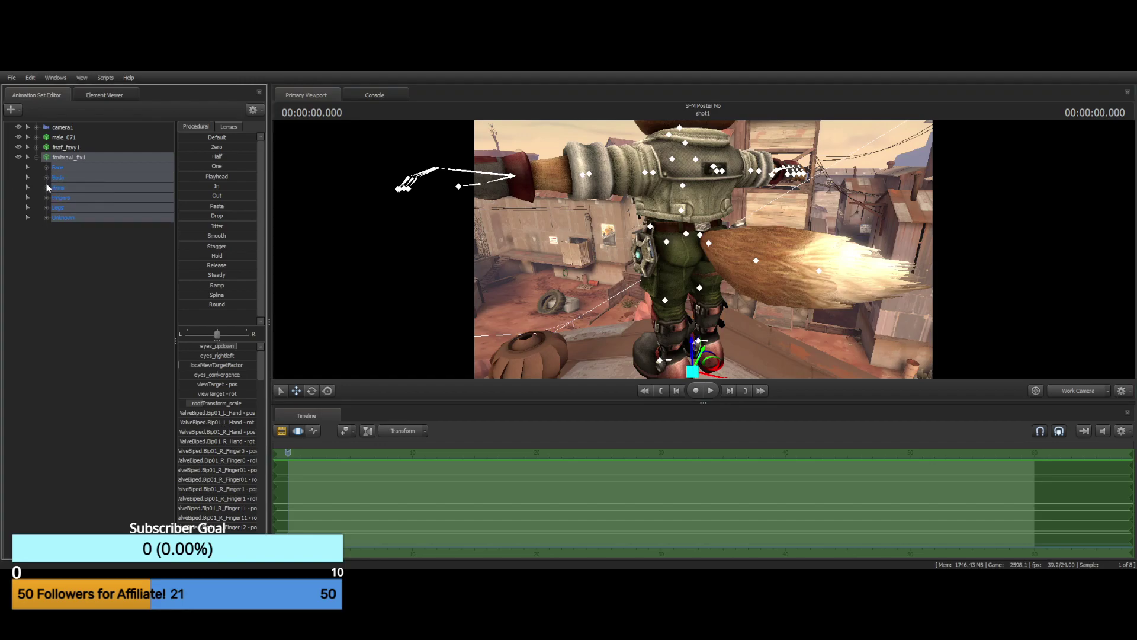
pyautogui.click(47, 218)
pyautogui.scroll(-5, 116, 311)
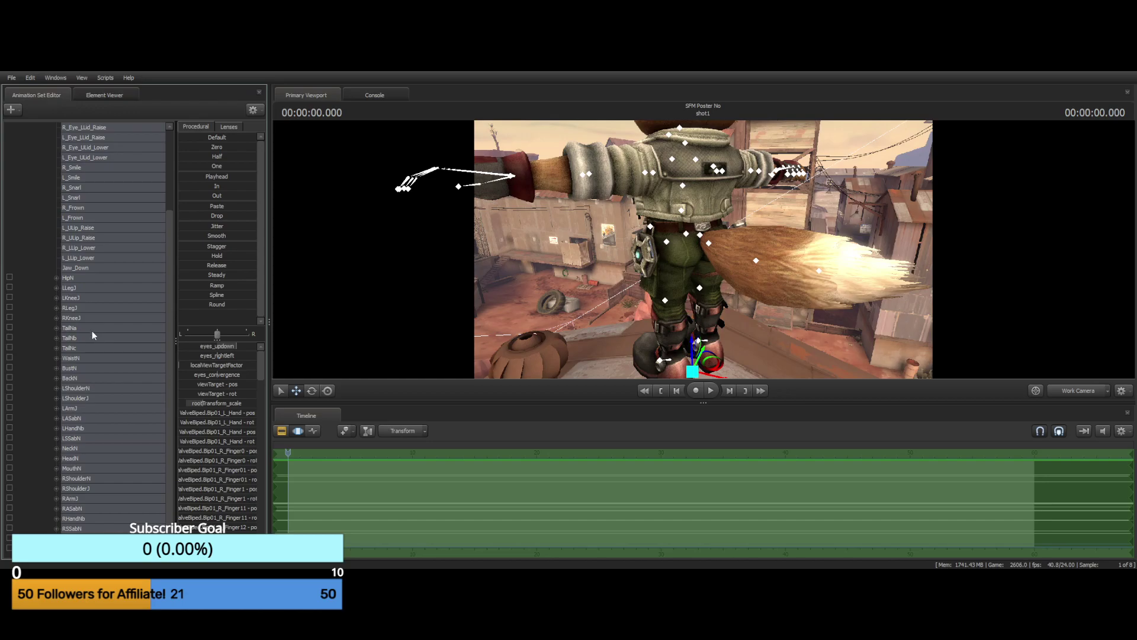
pyautogui.click(79, 358)
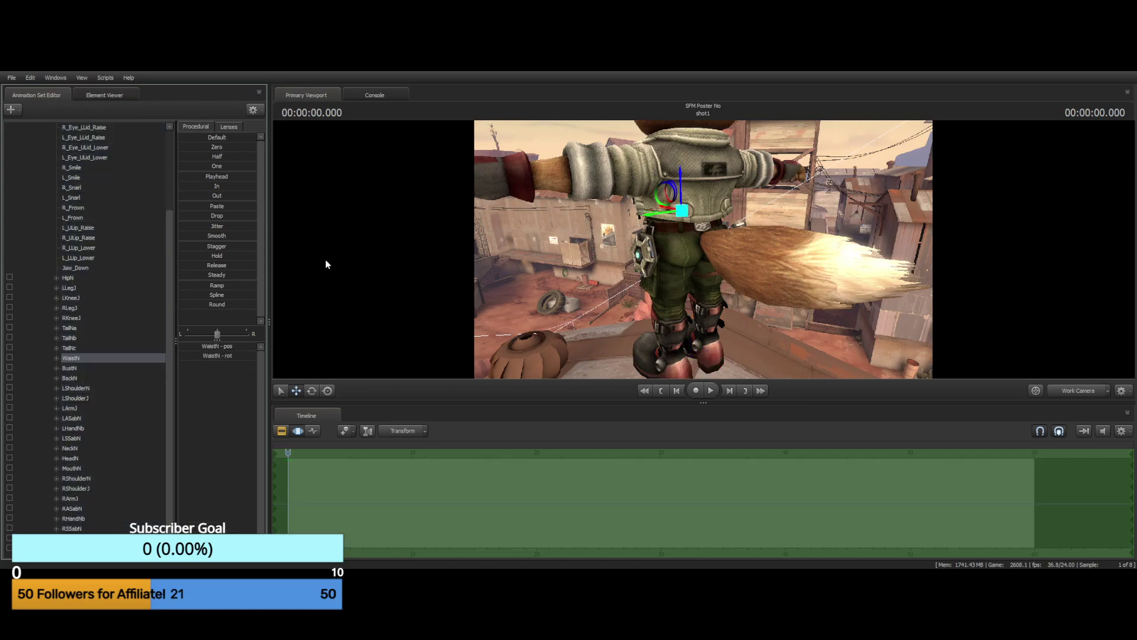
pyautogui.keyDown('alt'); pyautogui.moveTo(533, 264); pyautogui.dragTo(707, 206); pyautogui.keyUp('alt')
pyautogui.hotkey('ctrl', 'z')
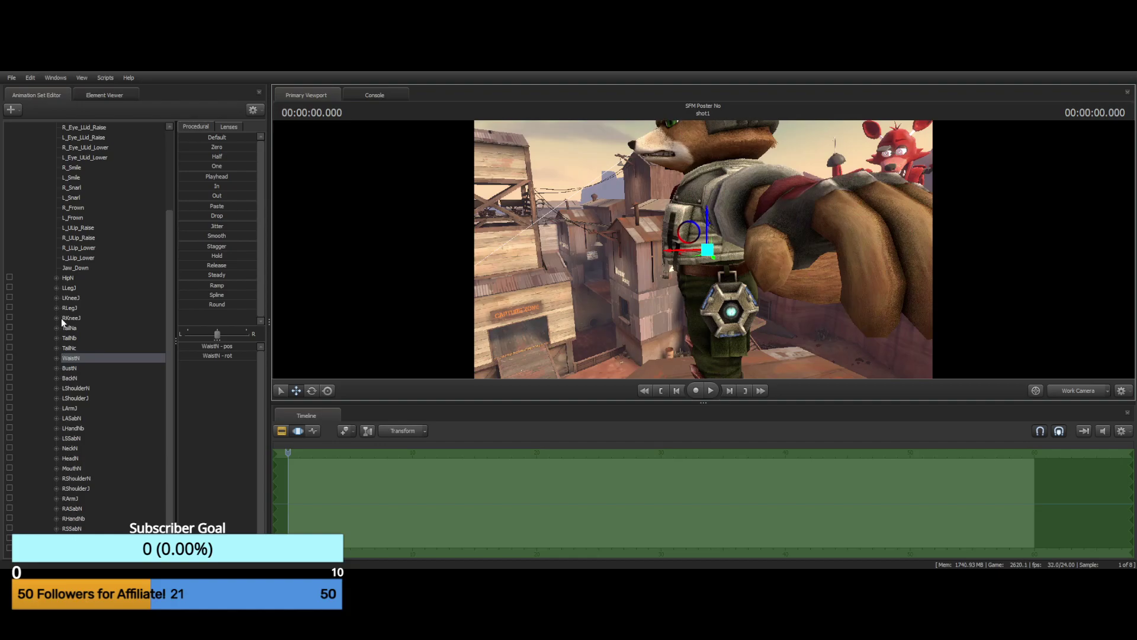
# Open foxbrawl_fix1's jaw slightly with the Jaw_Down control, check the face, and collapse the Unknown group
pyautogui.click(75, 268)
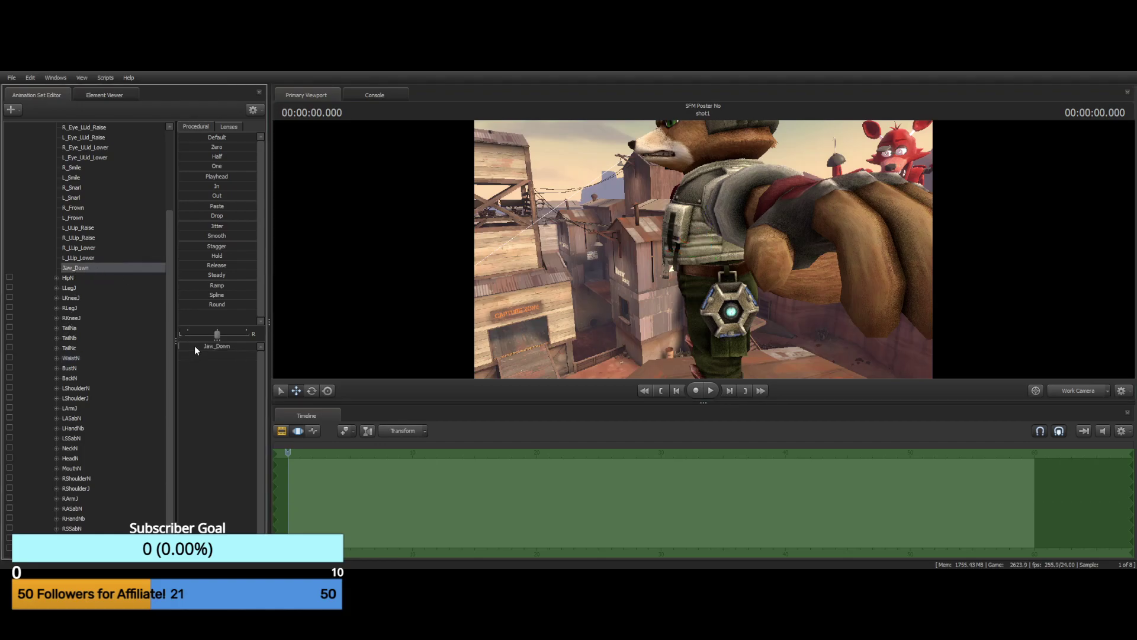
pyautogui.moveTo(195, 347)
pyautogui.mouseDown()
pyautogui.moveTo(226, 346)
pyautogui.moveTo(200, 347)
pyautogui.mouseUp()
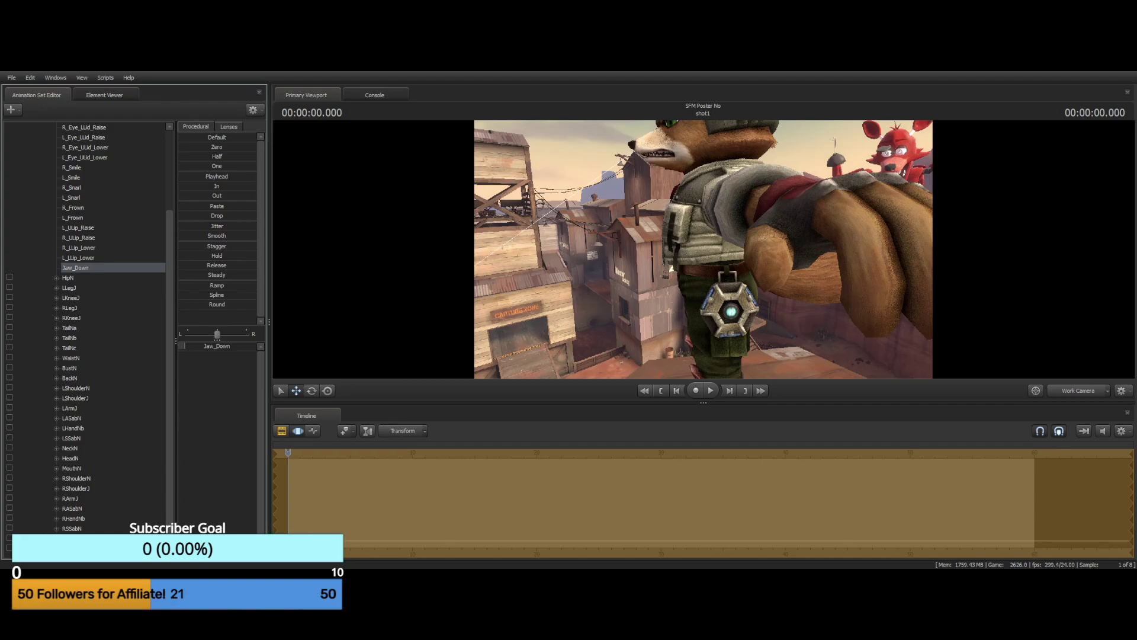
pyautogui.hotkey('ctrl', 'z')
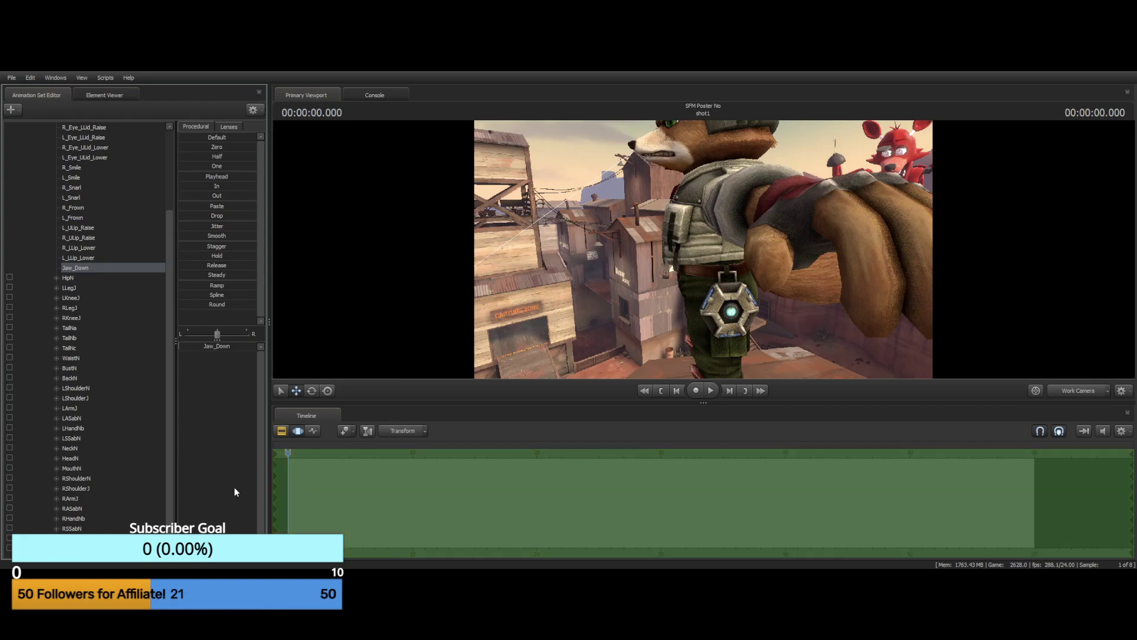
pyautogui.moveTo(187, 346); pyautogui.dragTo(196, 346)
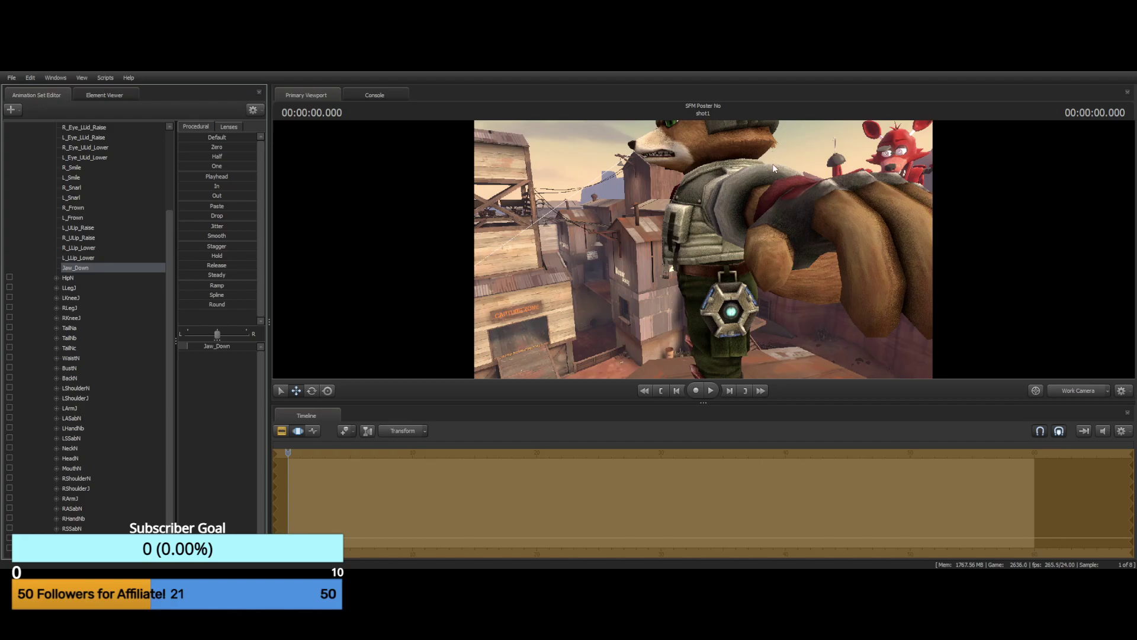
pyautogui.moveTo(772, 153); pyautogui.dragTo(688, 290)
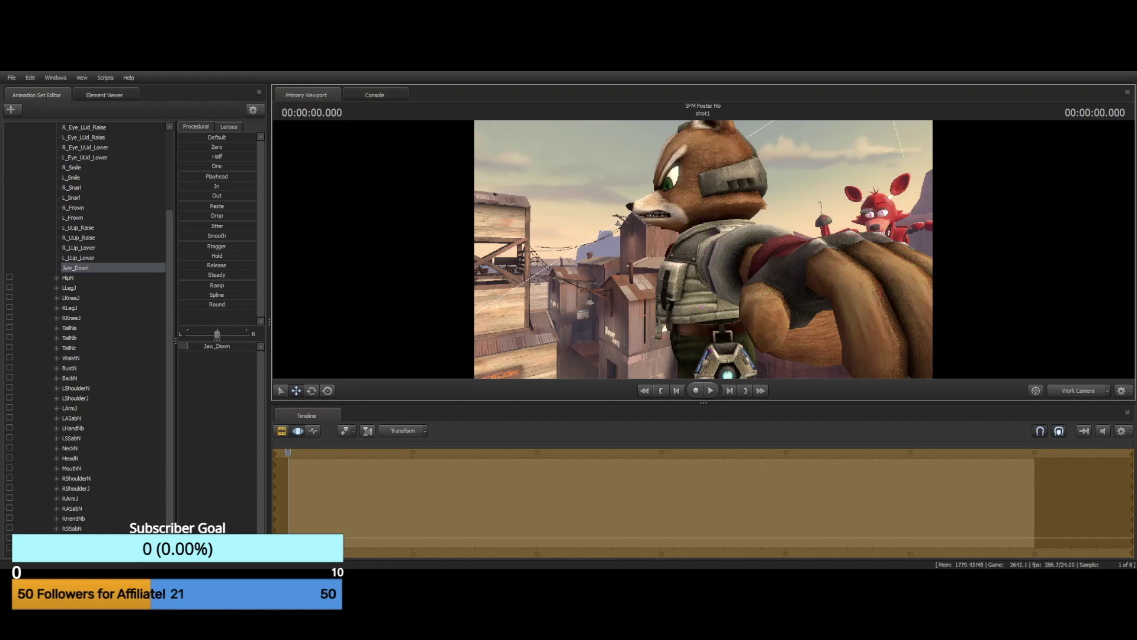
pyautogui.click(27, 230)
pyautogui.scroll(4, 90, 276)
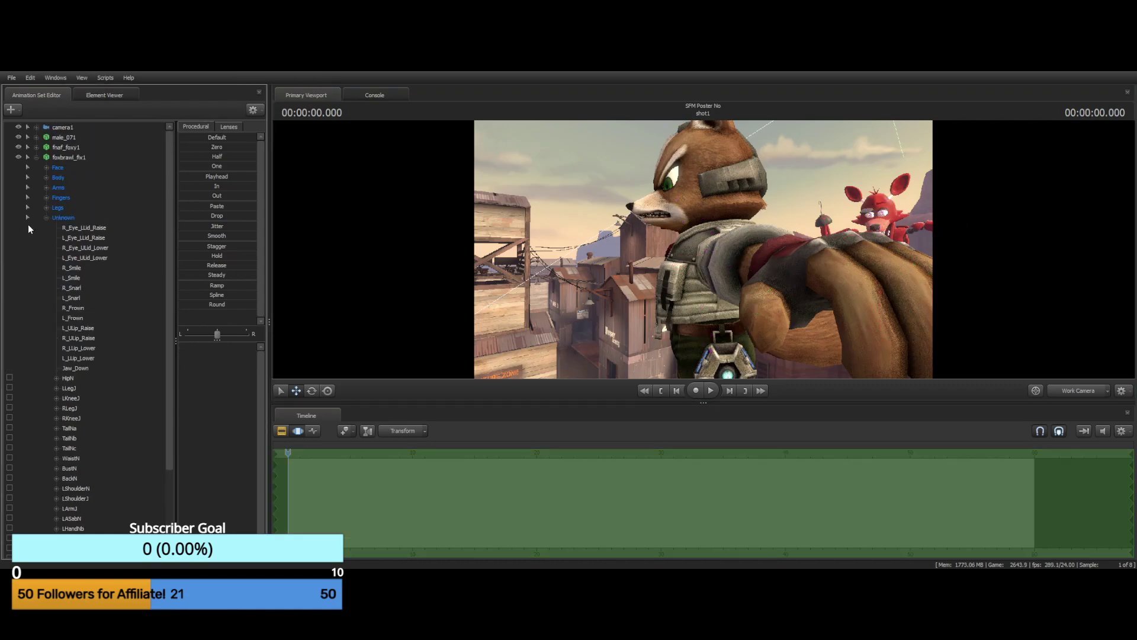
pyautogui.click(46, 218)
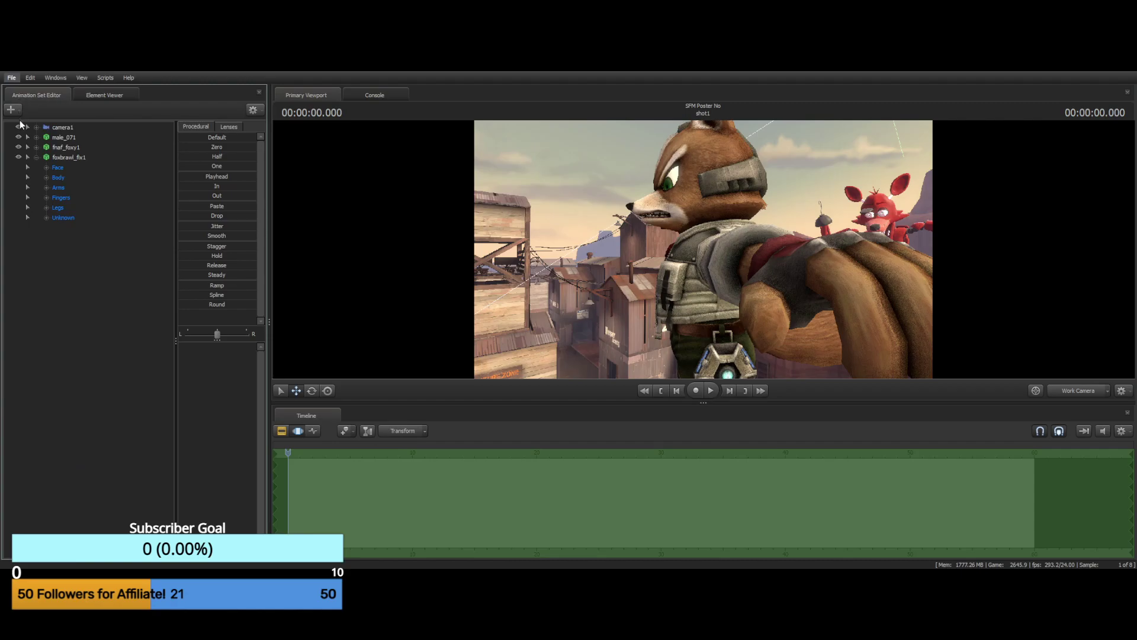
# Try to swing foxbrawl_fix1's left arm forward by rotating the LShoulderJ bone
pyautogui.moveTo(574, 256); pyautogui.dragTo(688, 256)
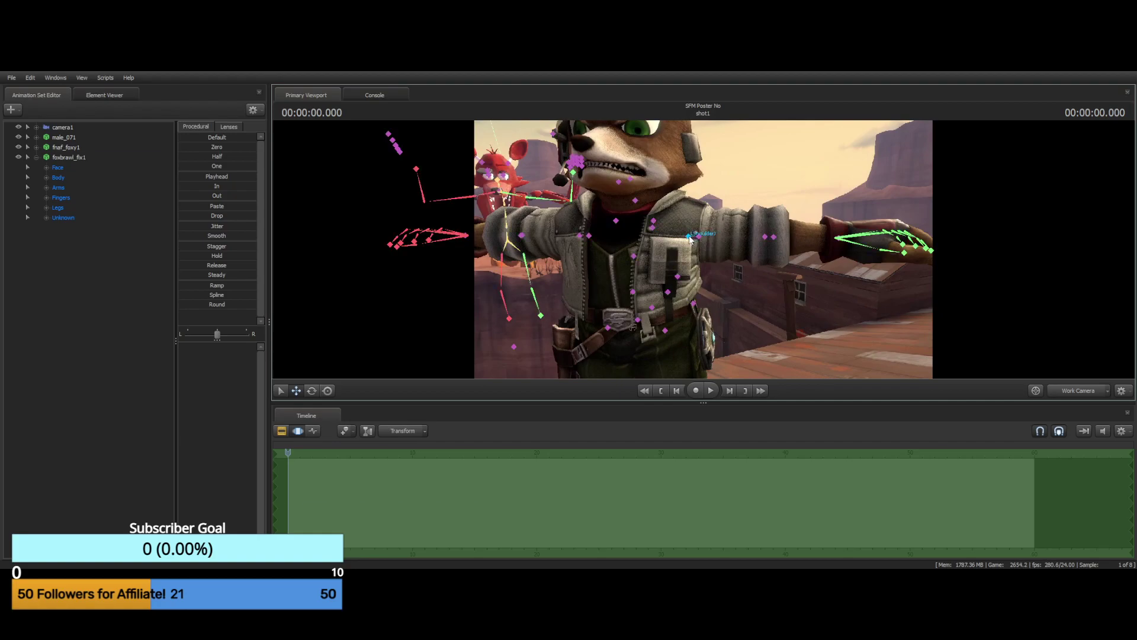
pyautogui.click(690, 237)
pyautogui.click(313, 390)
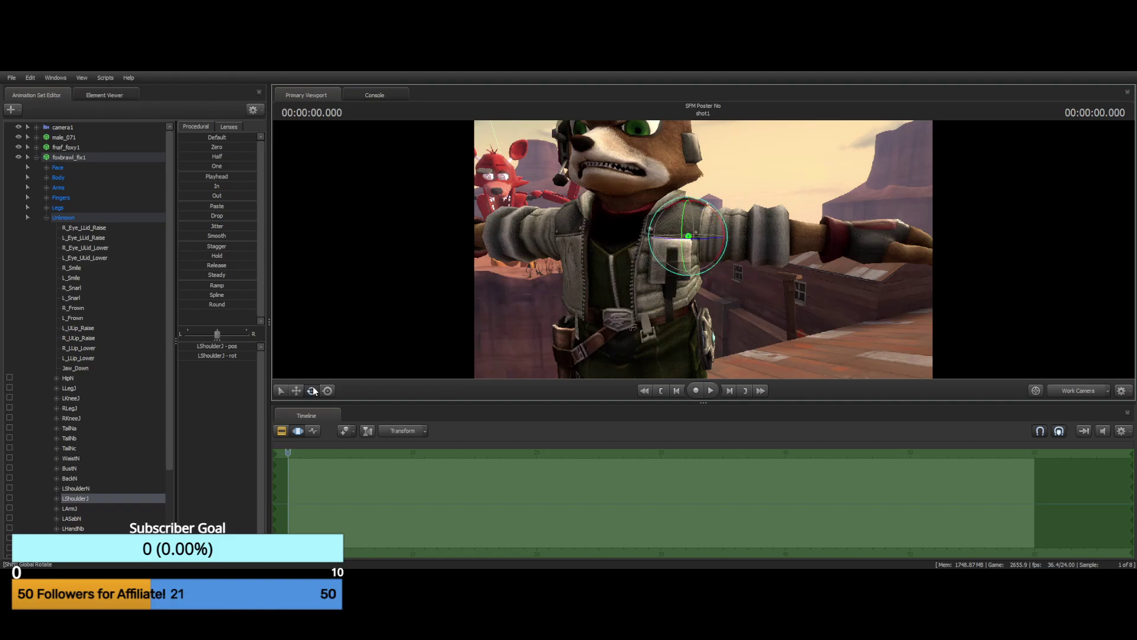
pyautogui.moveTo(703, 238)
pyautogui.mouseDown()
pyautogui.moveTo(675, 242)
pyautogui.moveTo(690, 239)
pyautogui.mouseUp()
pyautogui.press('ctrl')
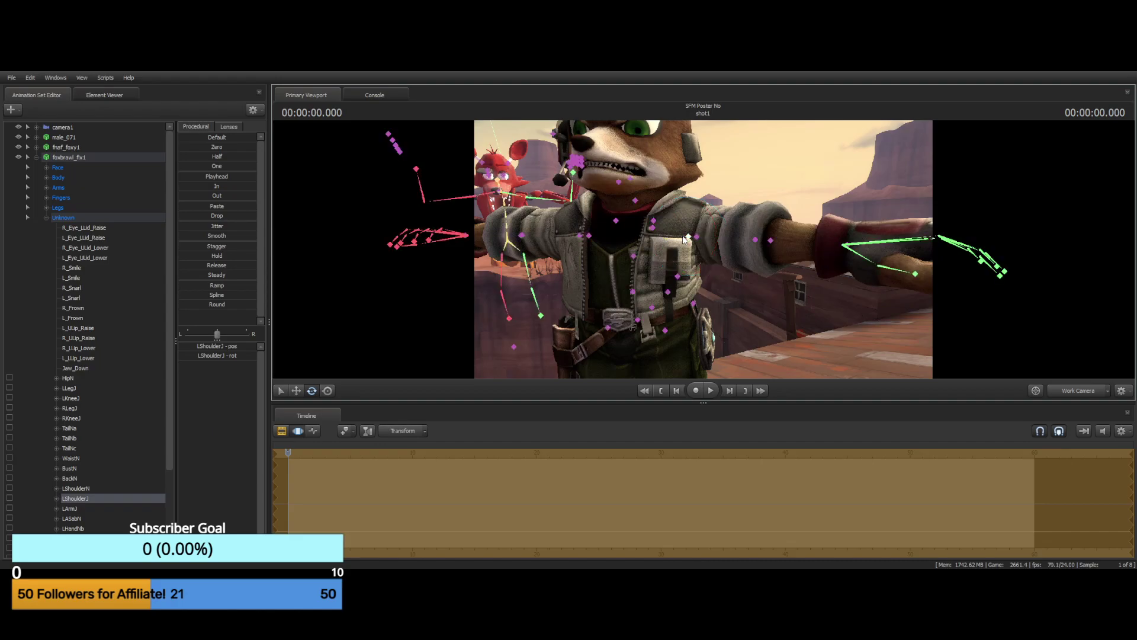
# Try to turn foxbrawl_fix1's left arm further forward by rotating the LASabN bone and the LArmJ elbow bone
pyautogui.click(755, 240)
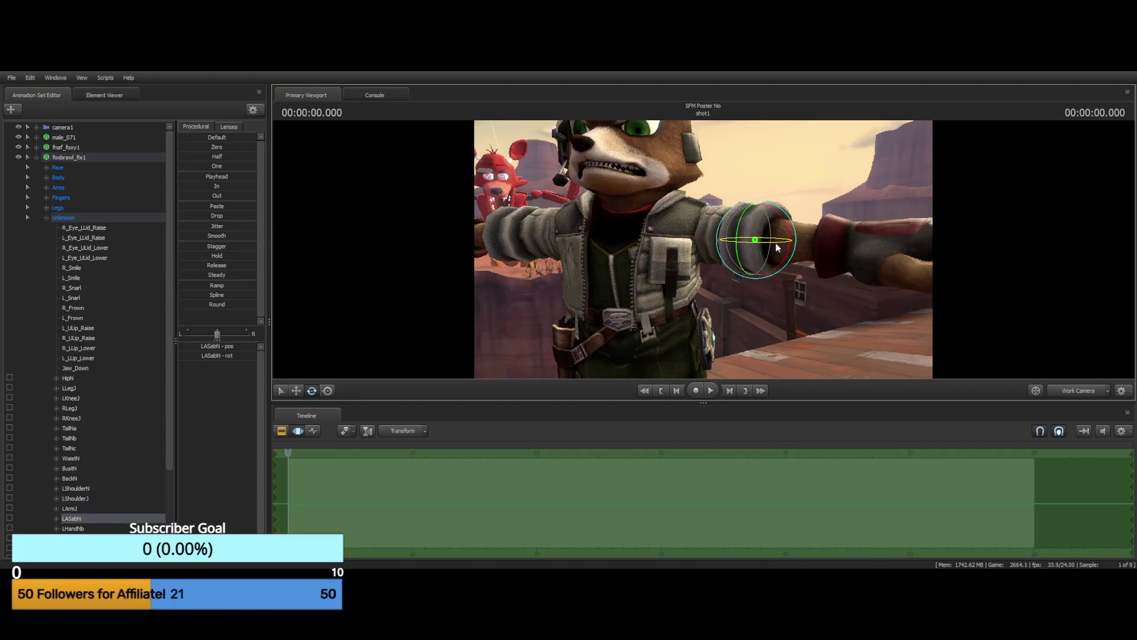
pyautogui.moveTo(776, 241); pyautogui.dragTo(763, 242)
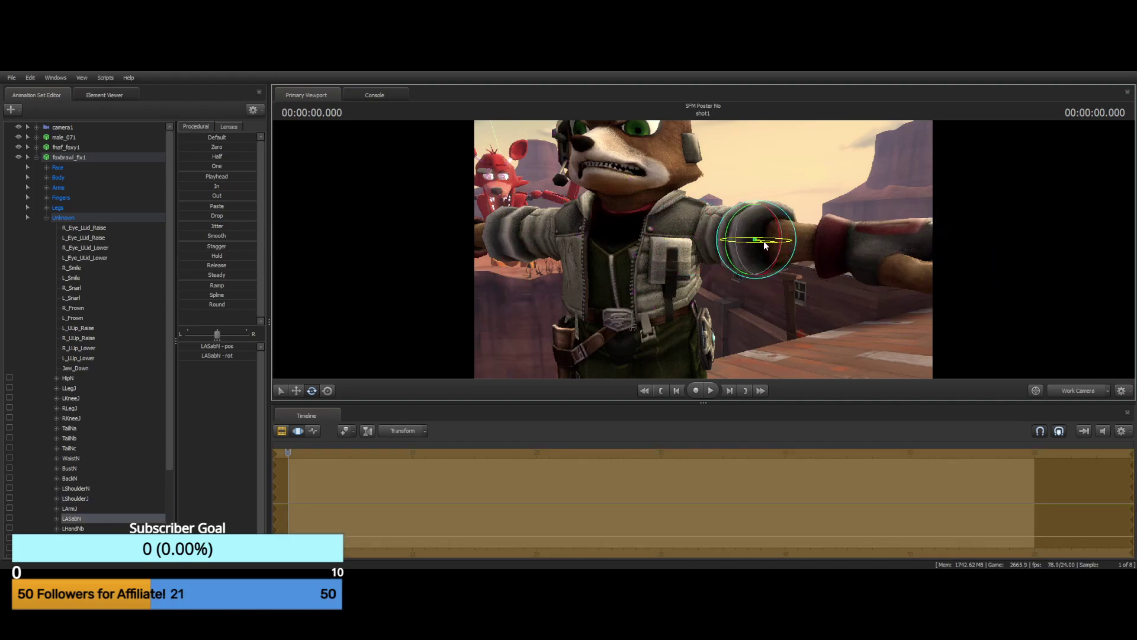
pyautogui.press('q')
pyautogui.click(769, 240)
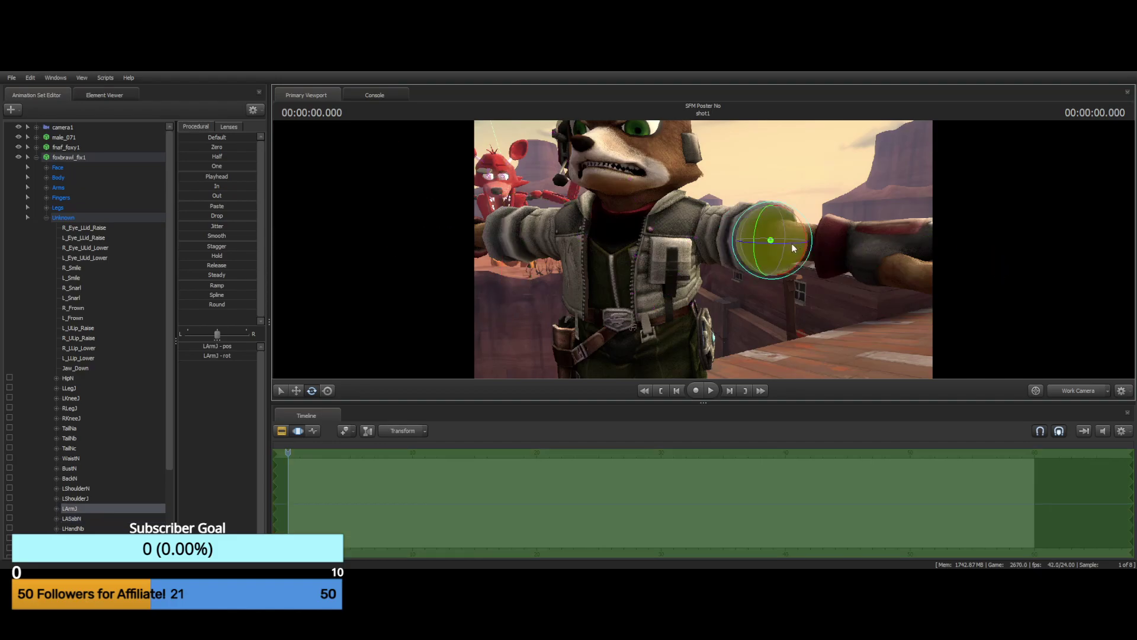
pyautogui.moveTo(789, 243); pyautogui.dragTo(766, 243)
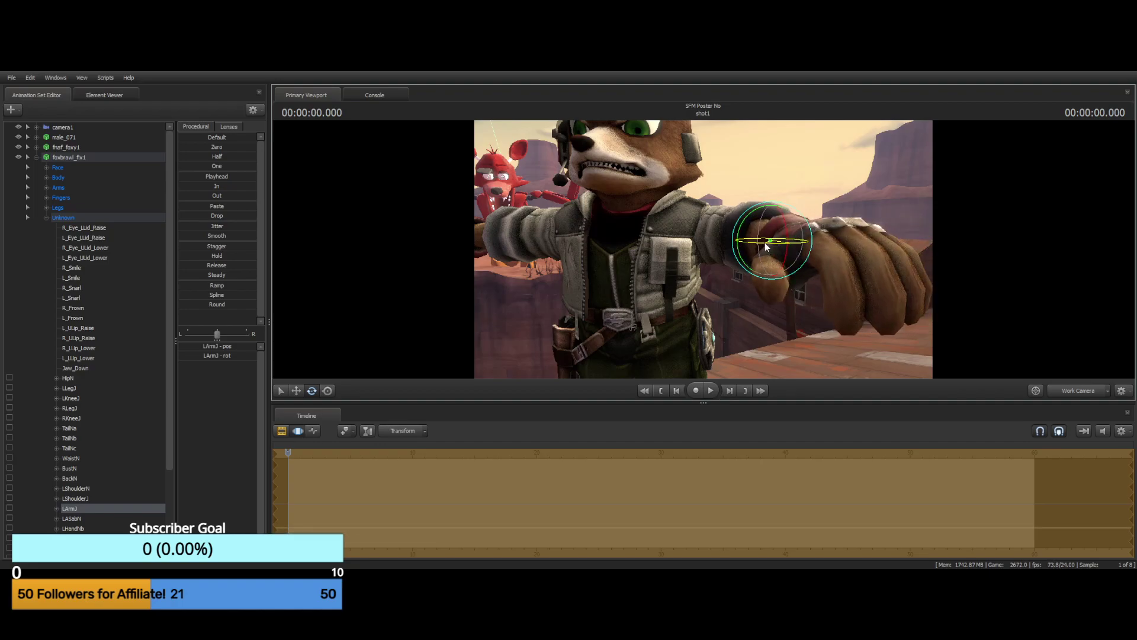
# Try to raise foxbrawl_fix1's left forearm from the side by moving the LArmJ bone up and forward
pyautogui.moveTo(832, 188); pyautogui.dragTo(702, 254)
pyautogui.press('w')
pyautogui.press('s')
pyautogui.press('ctrl')
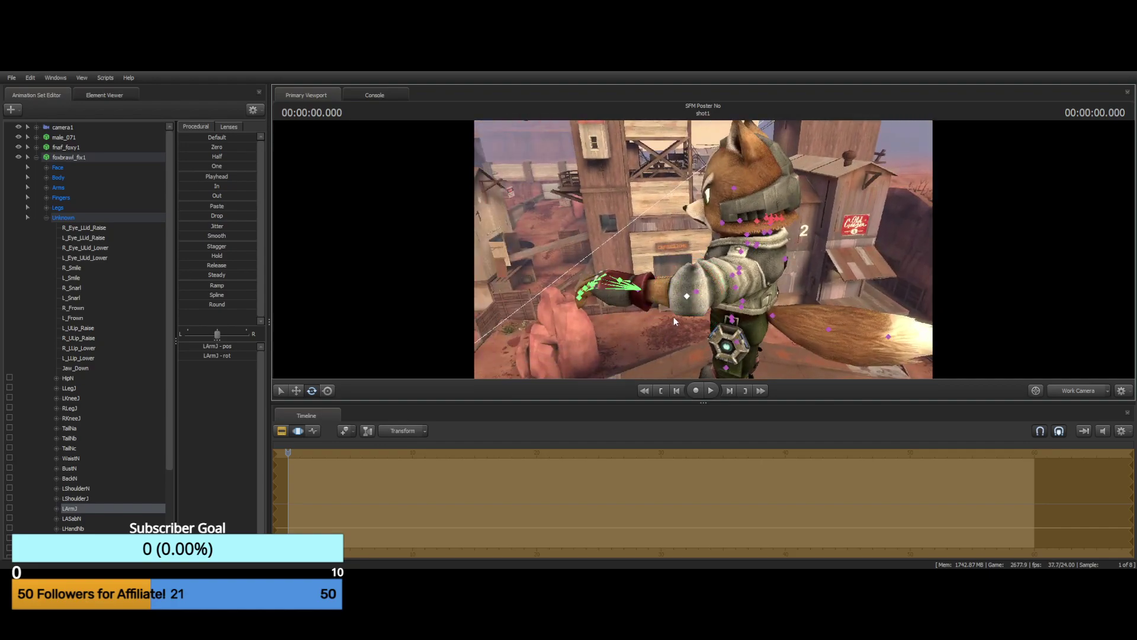
pyautogui.click(688, 299)
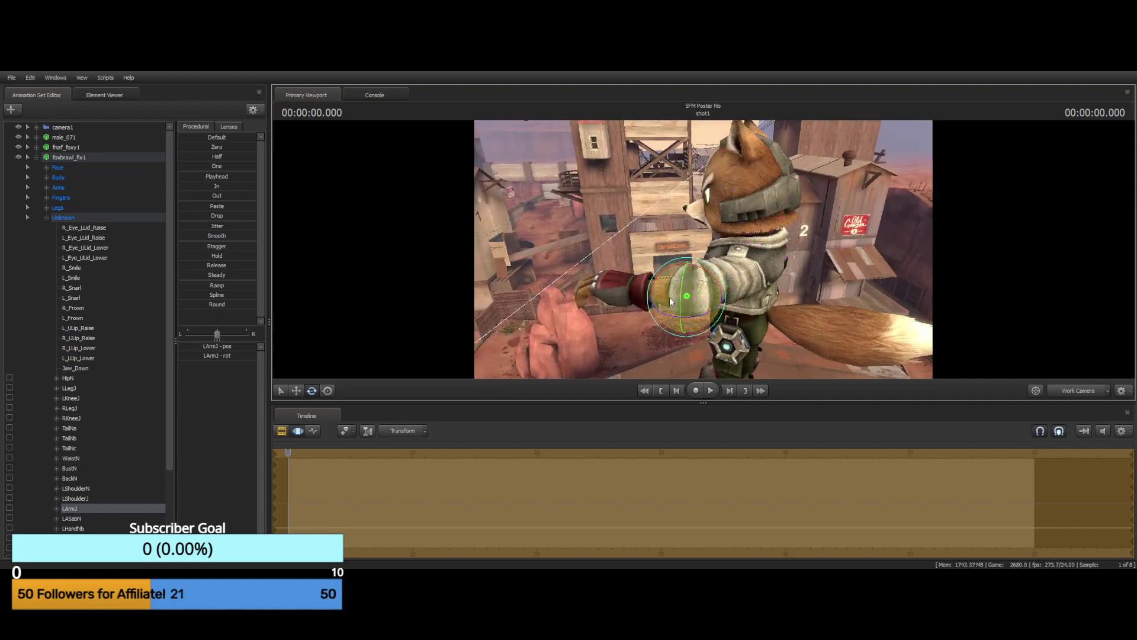
pyautogui.click(298, 391)
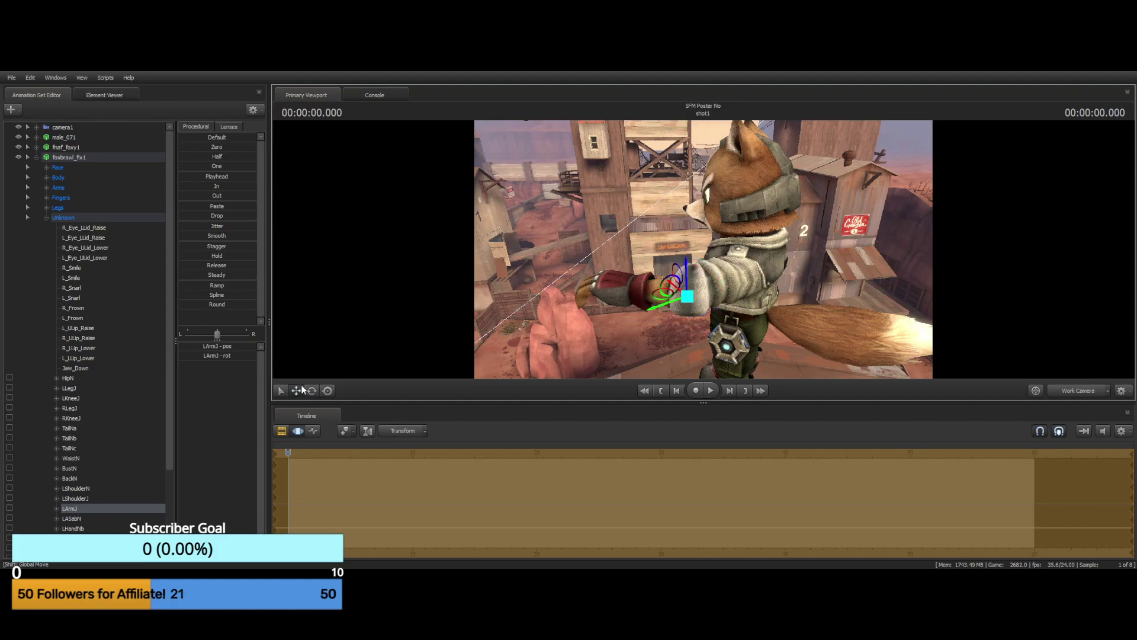
pyautogui.moveTo(687, 297); pyautogui.dragTo(649, 240)
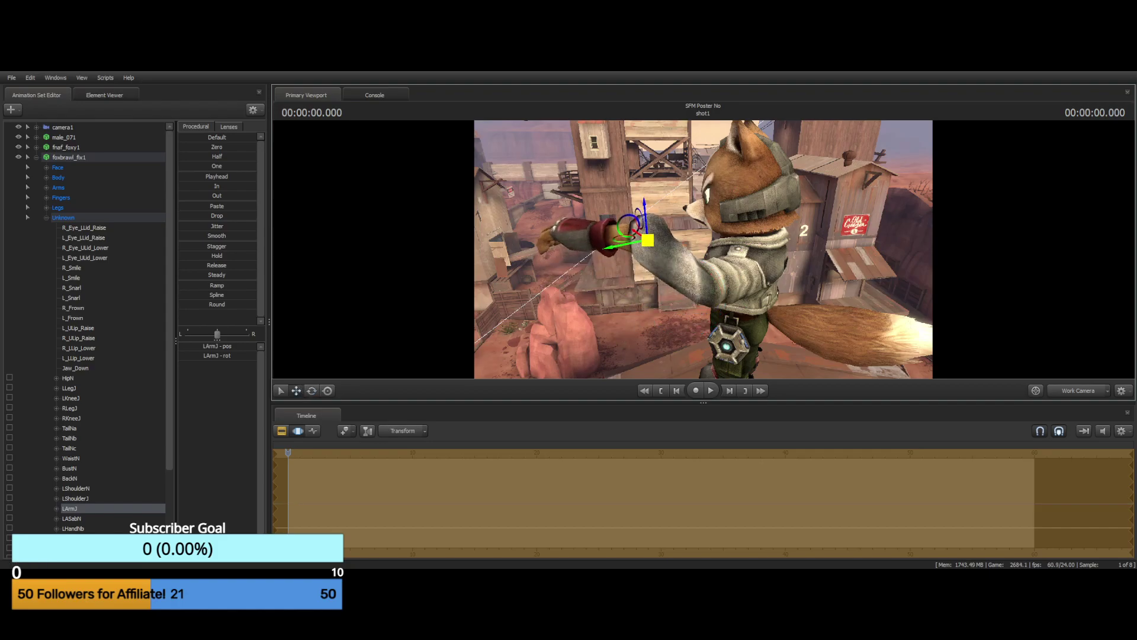
# Undo the left arm pose changes back to the original outstretched pose
pyautogui.hotkey('ctrl', 'z')
pyautogui.hotkey('ctrl', 'z')
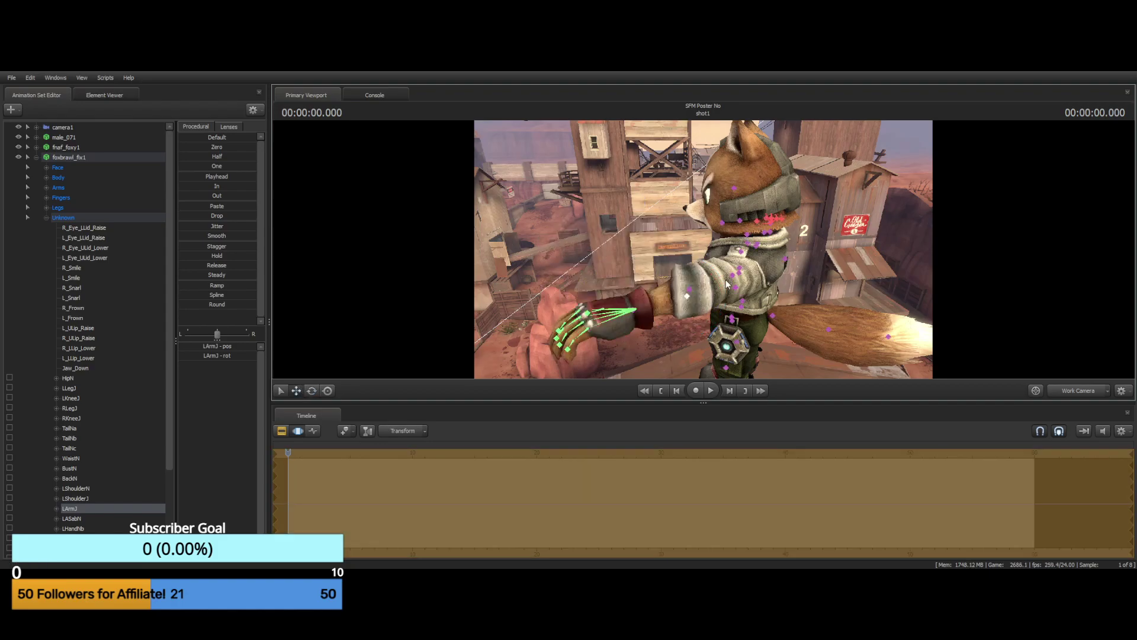
pyautogui.hotkey('ctrl', 'z')
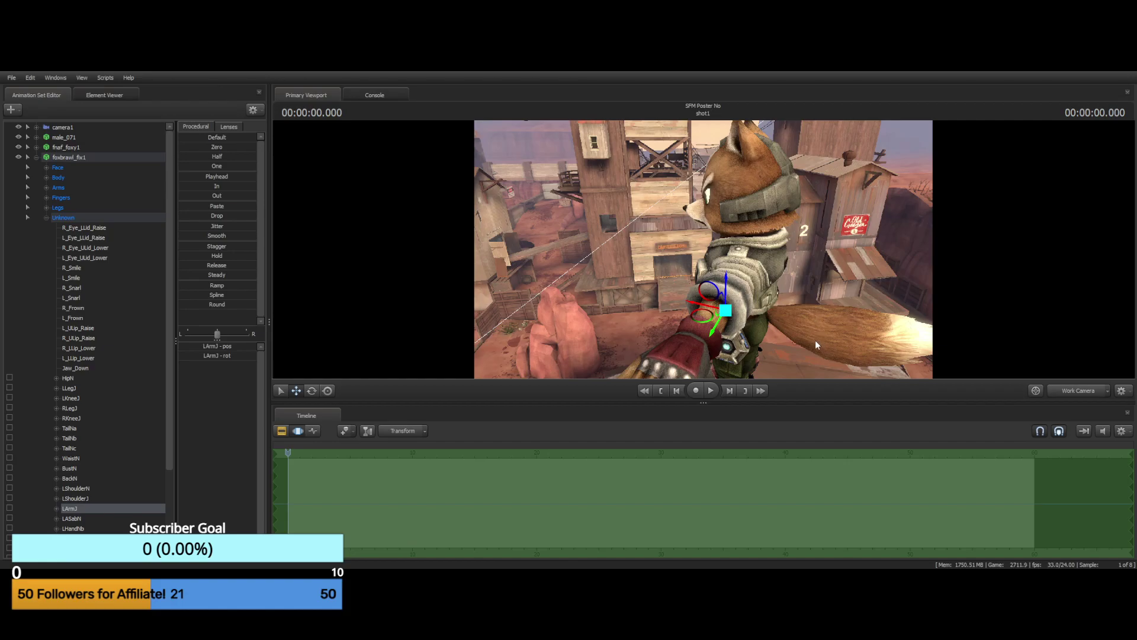
# Collapse the Unknown group, expand Arms, and try to move the ValveBiped.Bip01_L_Hand bone, checking the arms from behind
pyautogui.click(47, 217)
pyautogui.click(46, 187)
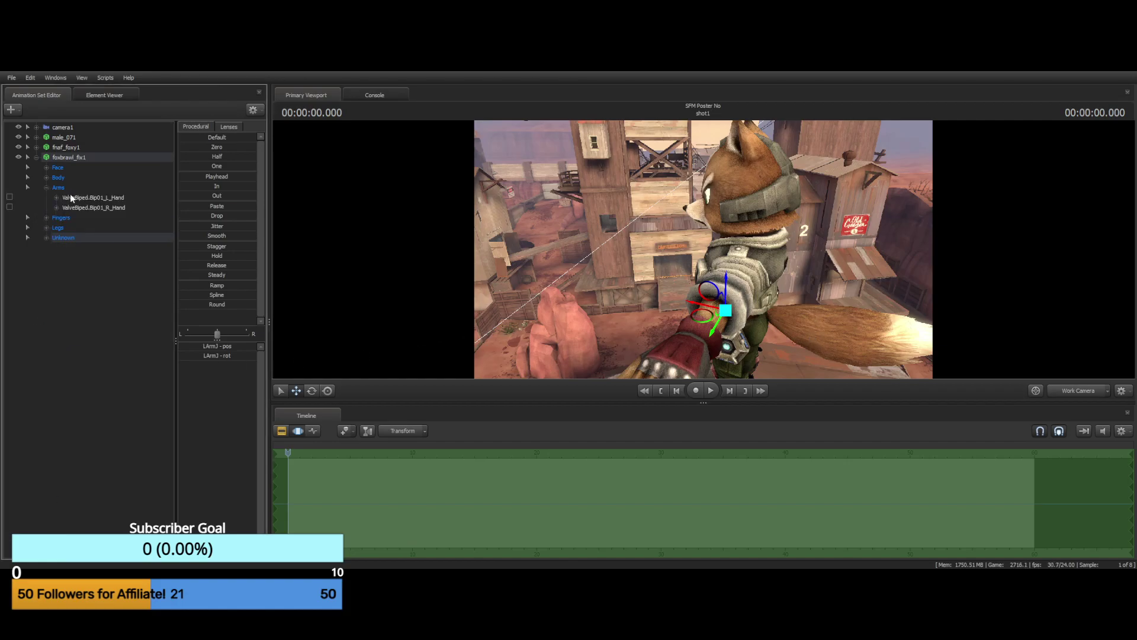
pyautogui.click(70, 196)
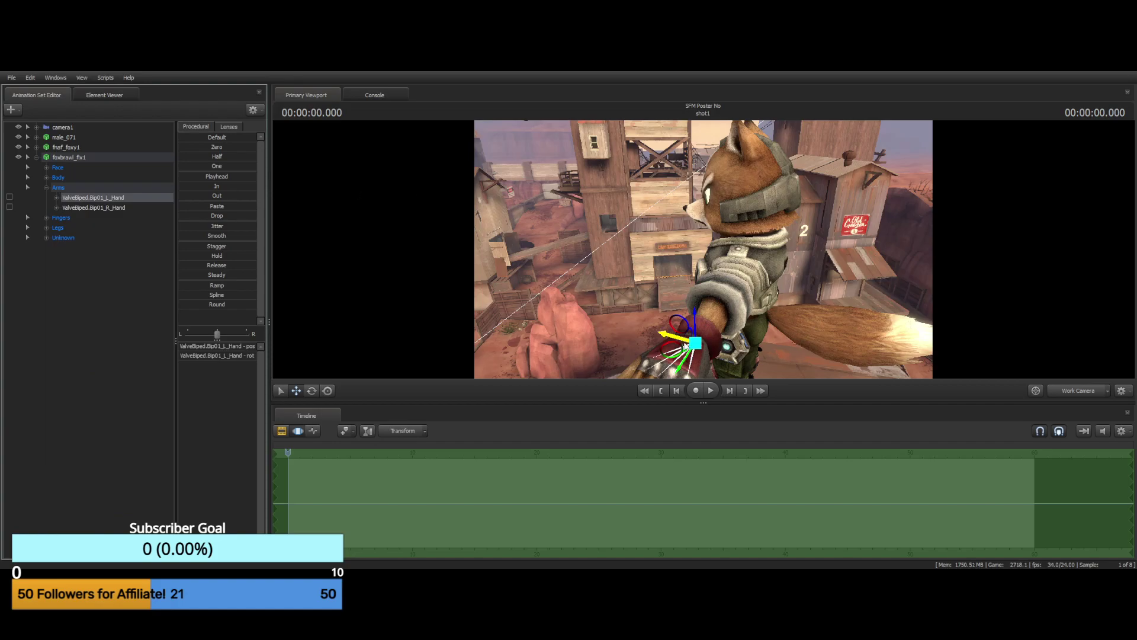
pyautogui.moveTo(694, 342); pyautogui.dragTo(744, 316)
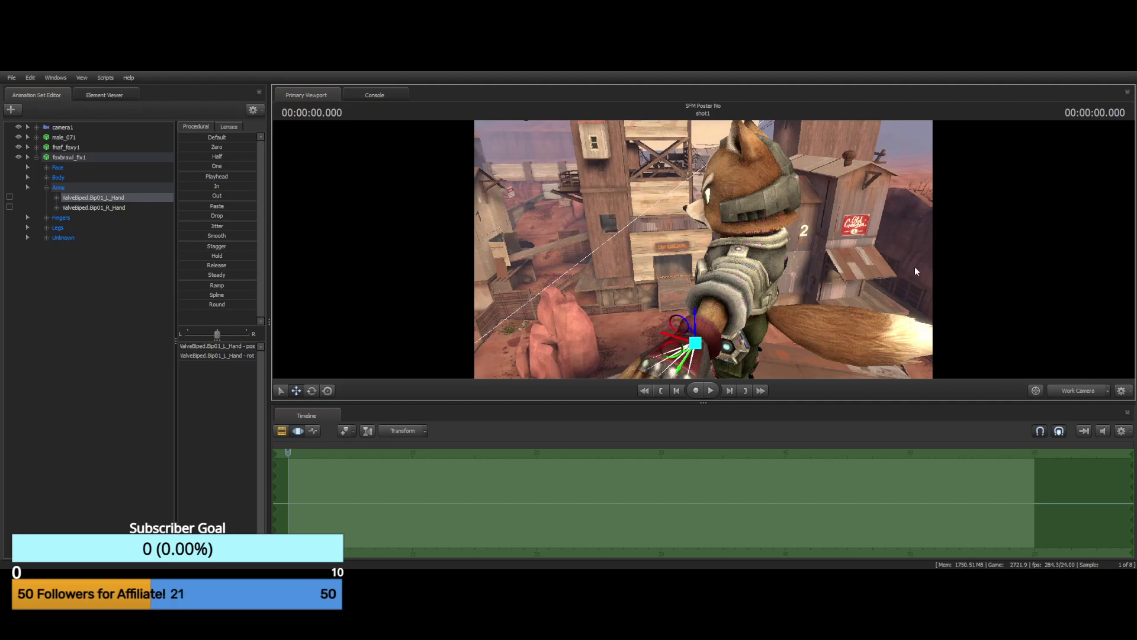
pyautogui.moveTo(915, 272); pyautogui.dragTo(679, 295)
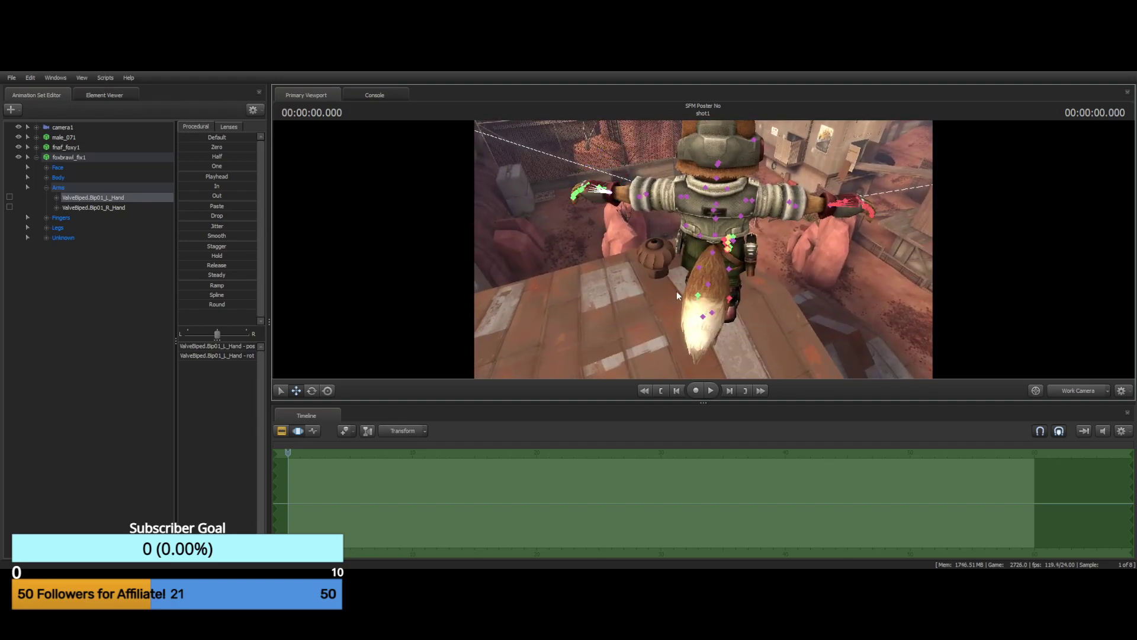
# Collapse foxbrawl_fix1's Body and Arms groups and its whole control list, leaving nothing selected
pyautogui.click(711, 318)
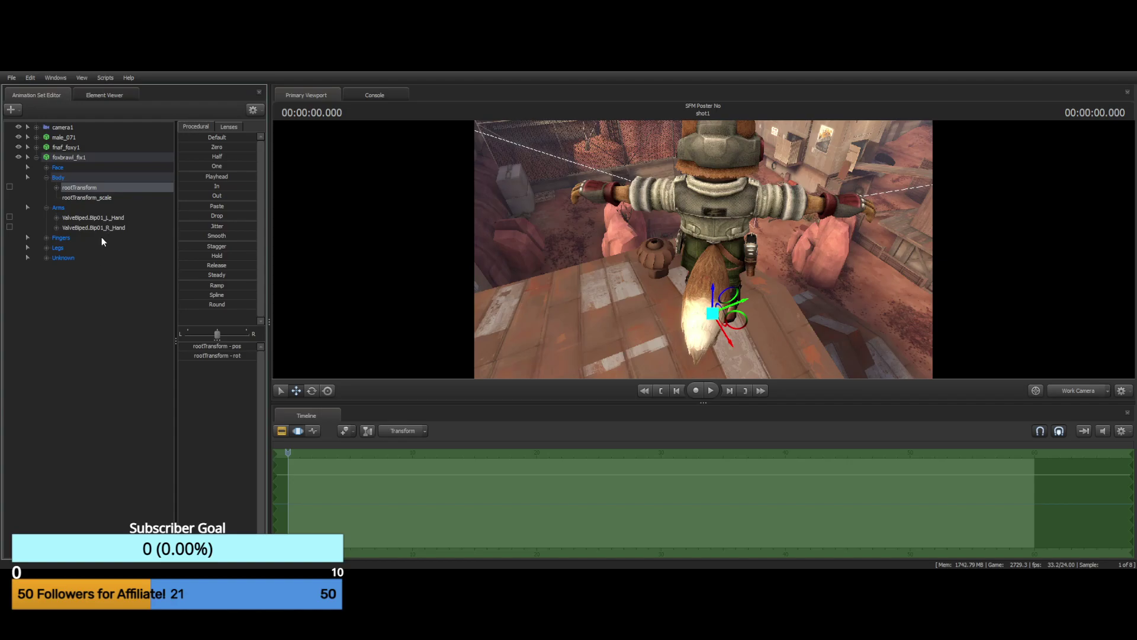
pyautogui.click(69, 289)
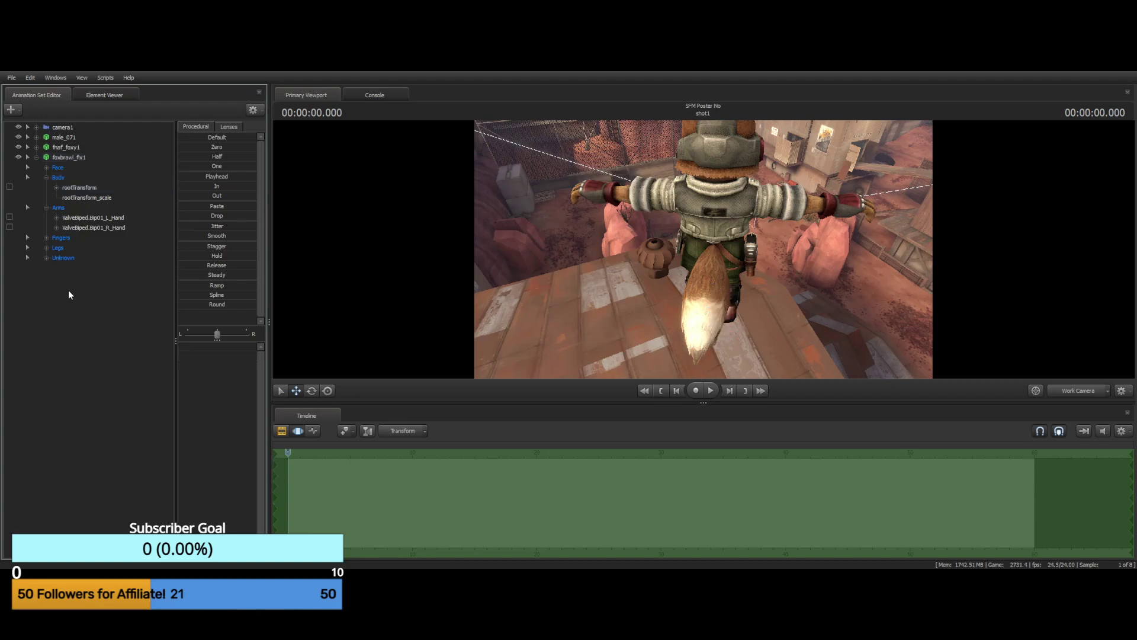
pyautogui.click(47, 177)
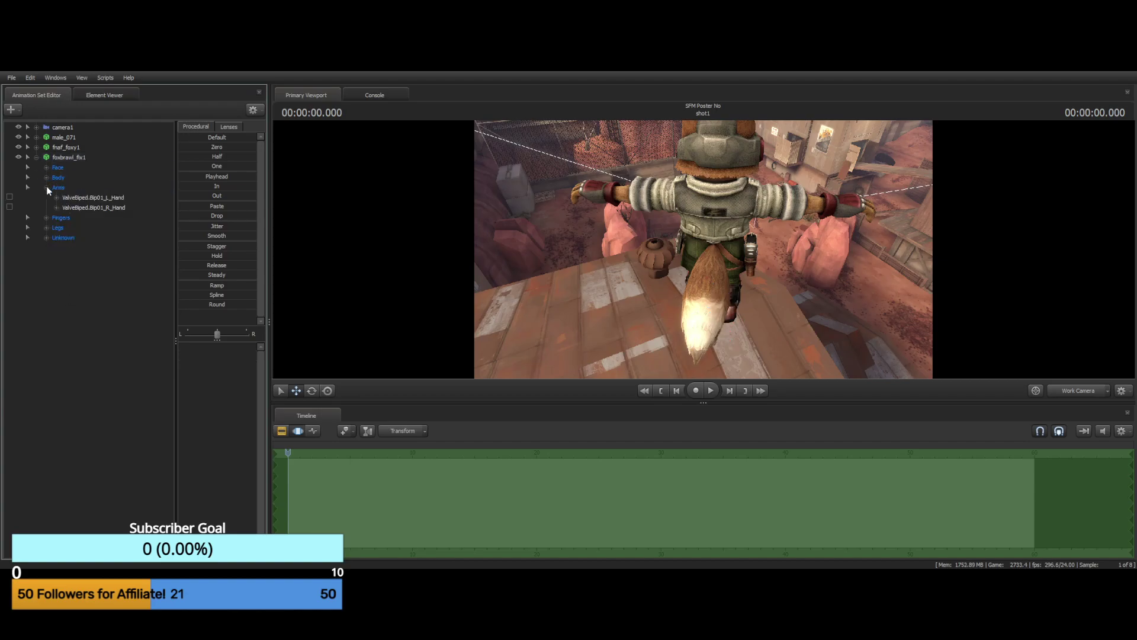
pyautogui.click(47, 187)
pyautogui.click(36, 157)
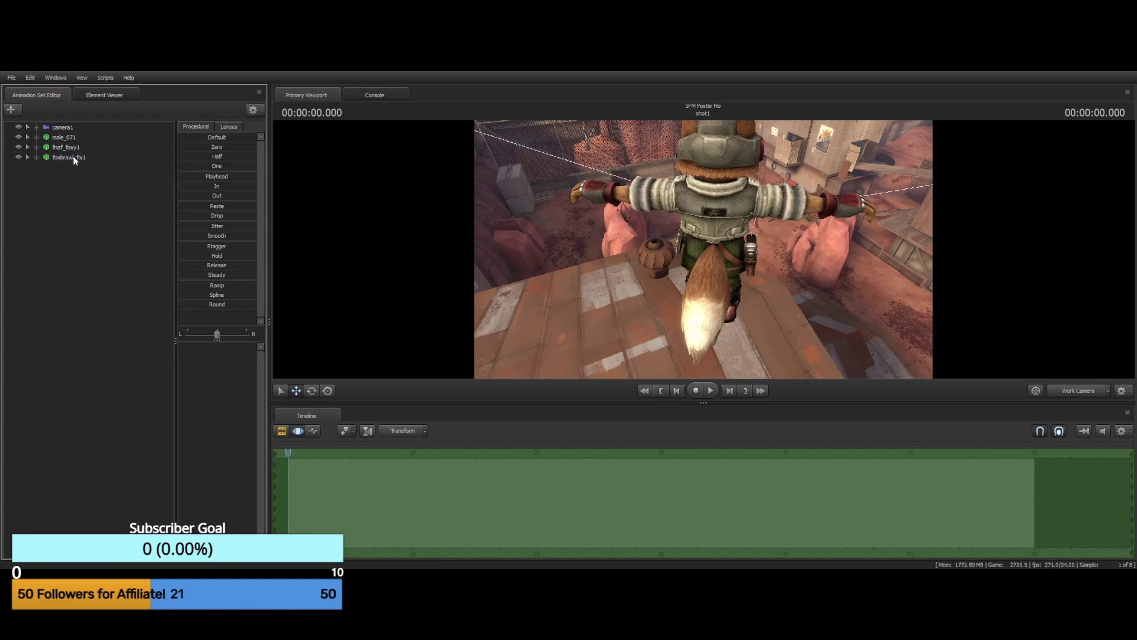
pyautogui.click(72, 157)
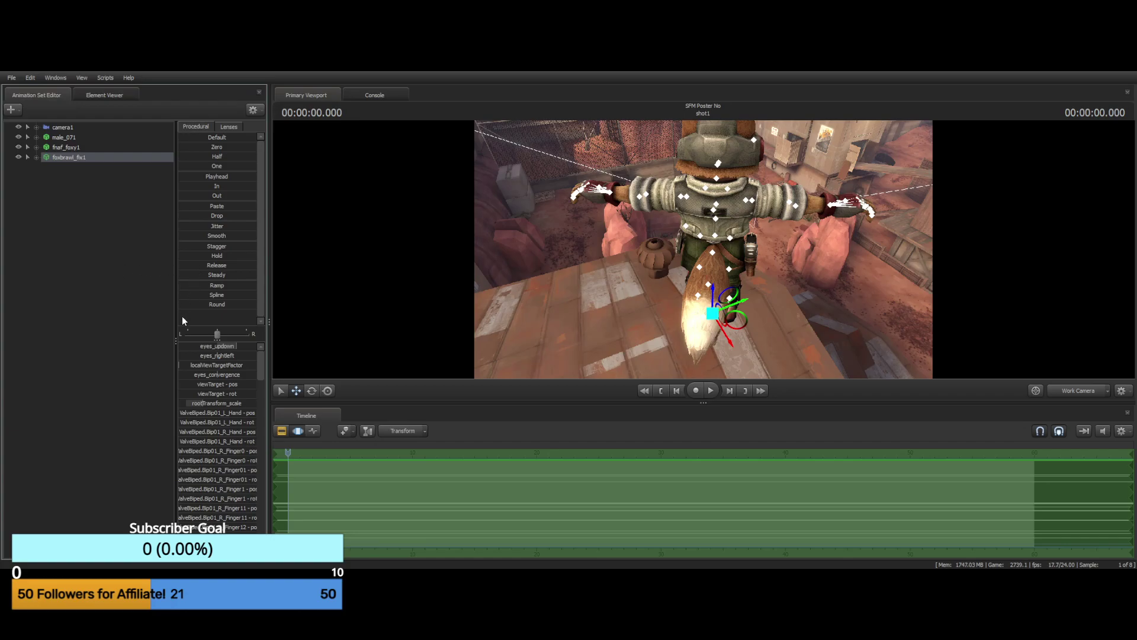
pyautogui.click(56, 267)
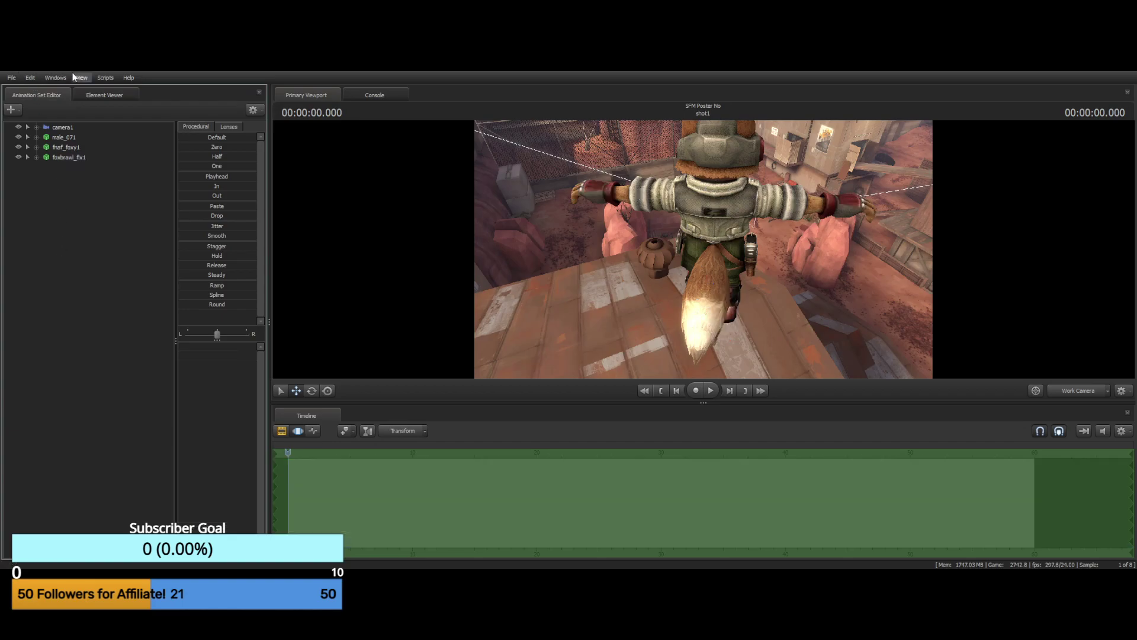
# Close the Element Viewer, and close the Console after clearing its output
pyautogui.click(43, 93)
pyautogui.click(105, 94)
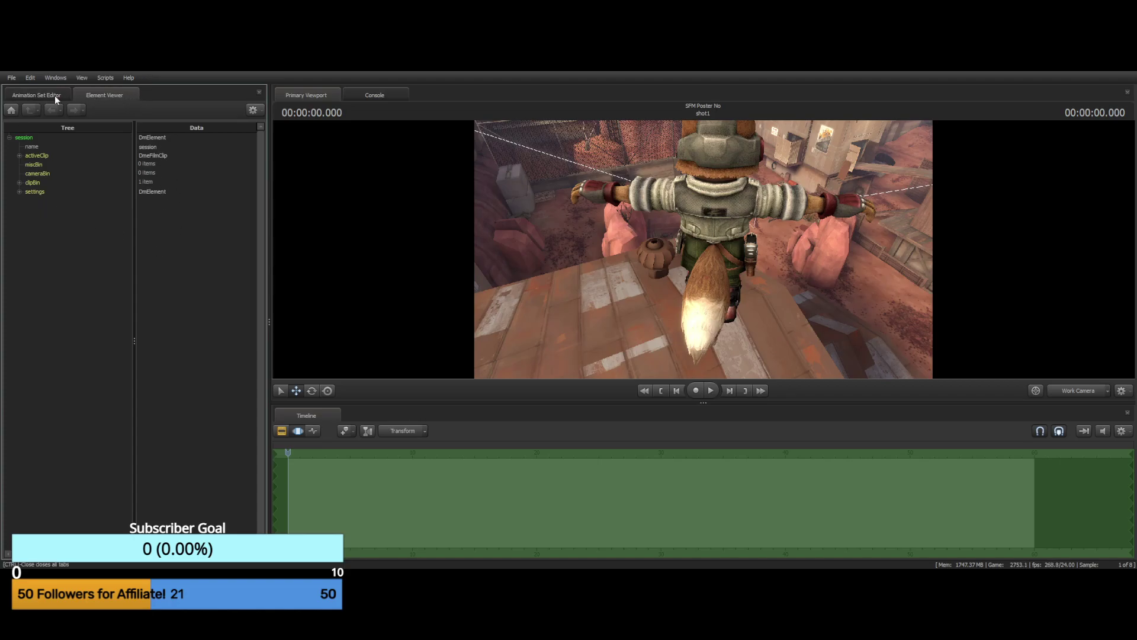
pyautogui.click(36, 95)
pyautogui.click(122, 92)
pyautogui.click(259, 93)
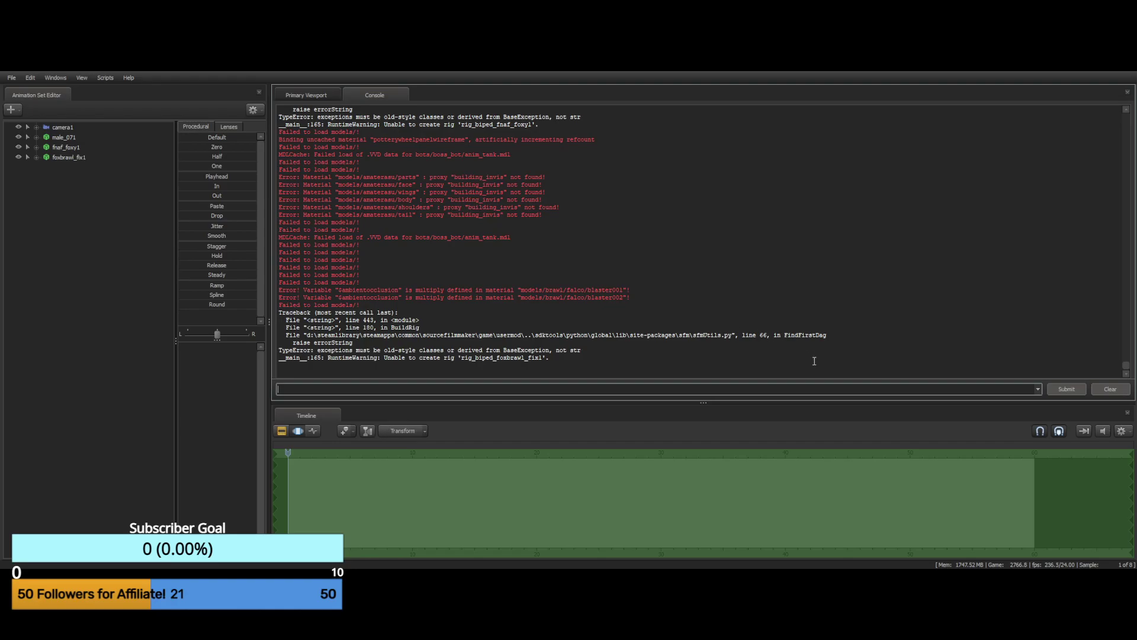
pyautogui.click(1106, 391)
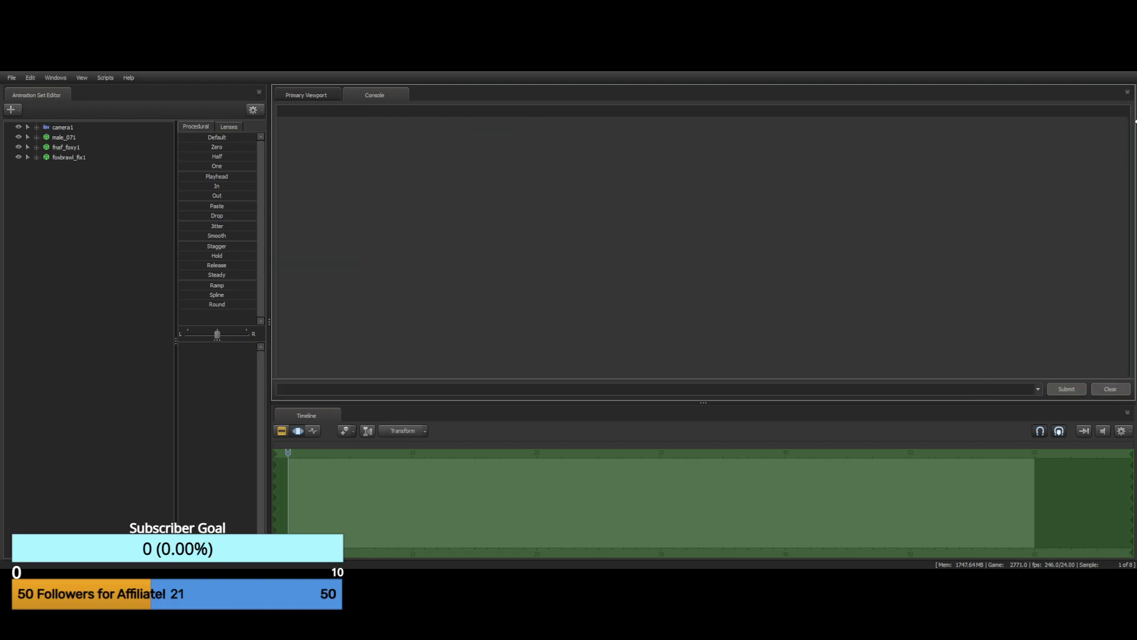
pyautogui.click(1127, 92)
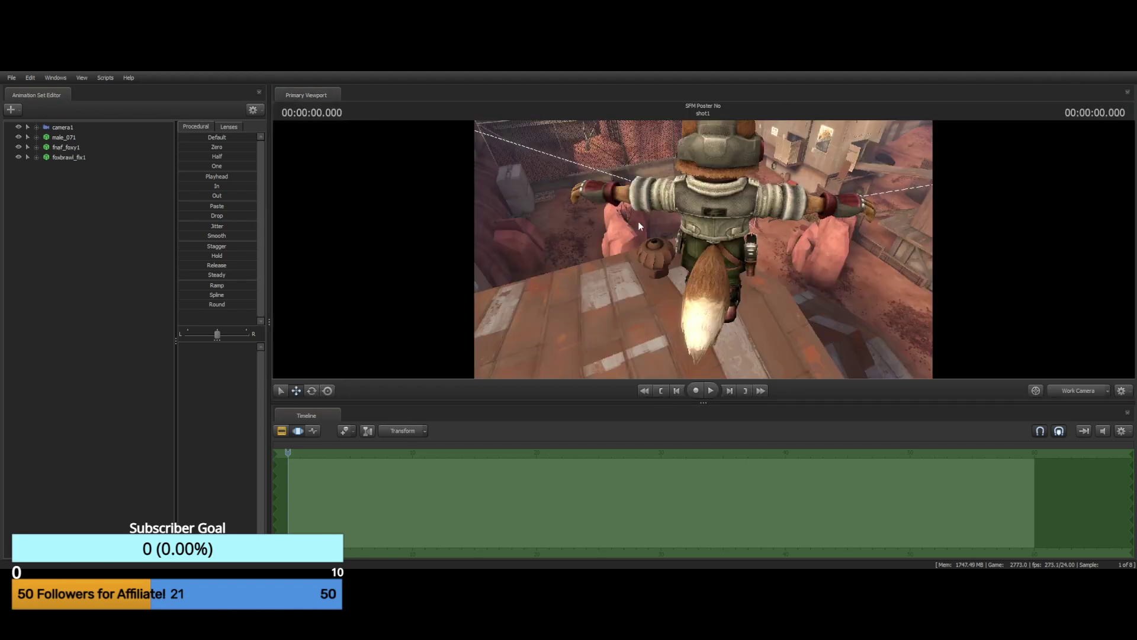
# Bend the middle of foxbrawl_fix1's tail upward by rotating the TailNb bone from the side
pyautogui.moveTo(639, 222); pyautogui.dragTo(664, 222)
pyautogui.press('w')
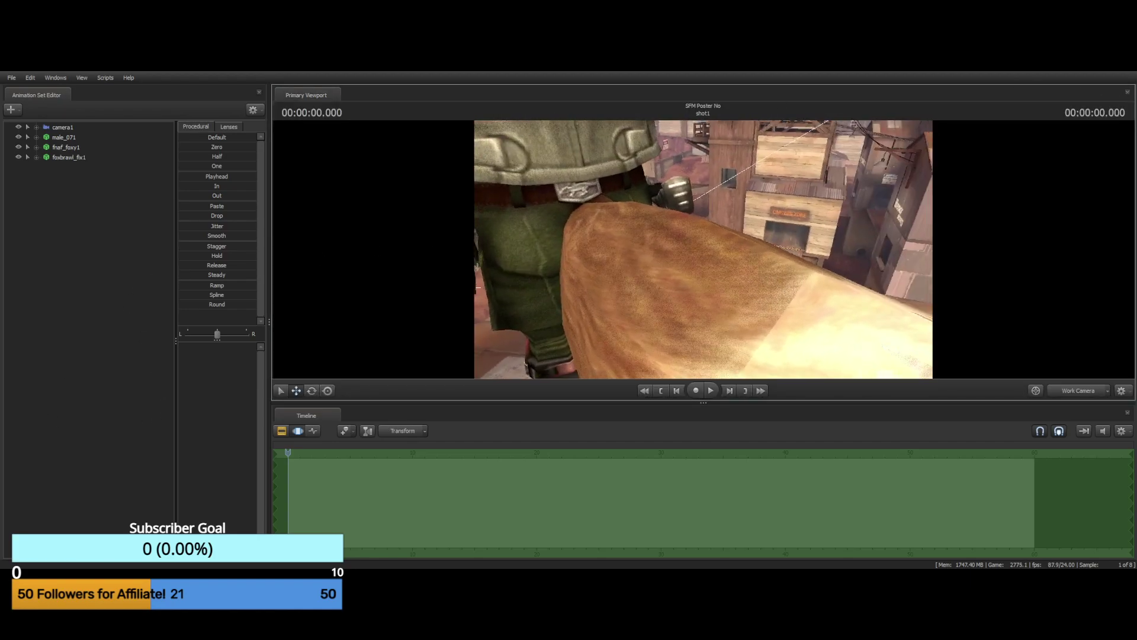
pyautogui.moveTo(663, 289); pyautogui.dragTo(662, 289)
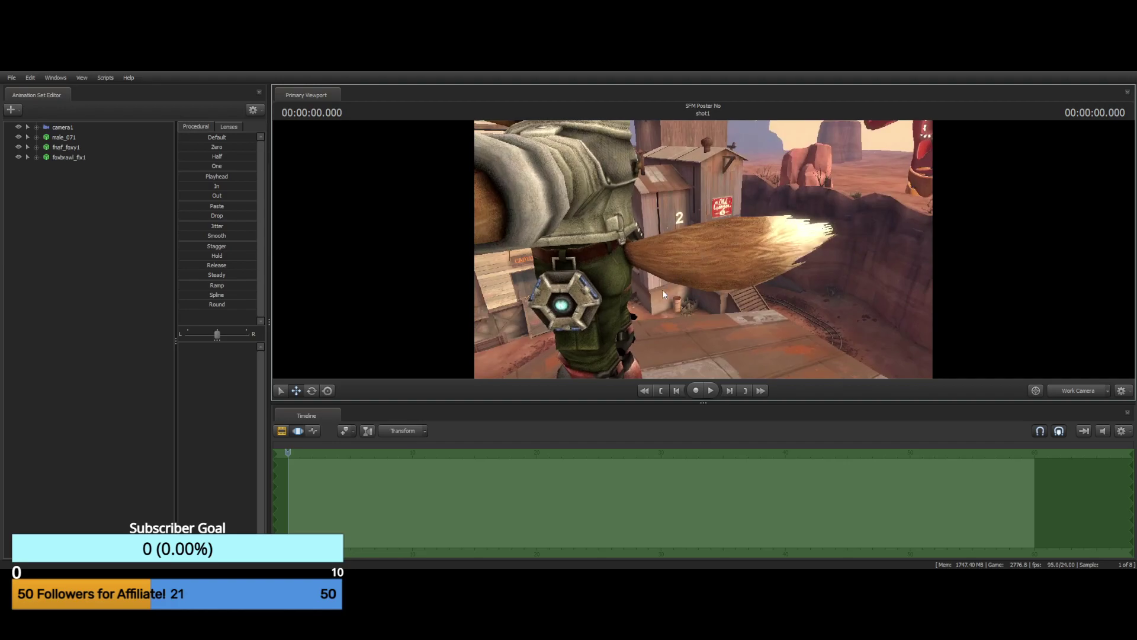
pyautogui.press('ctrl')
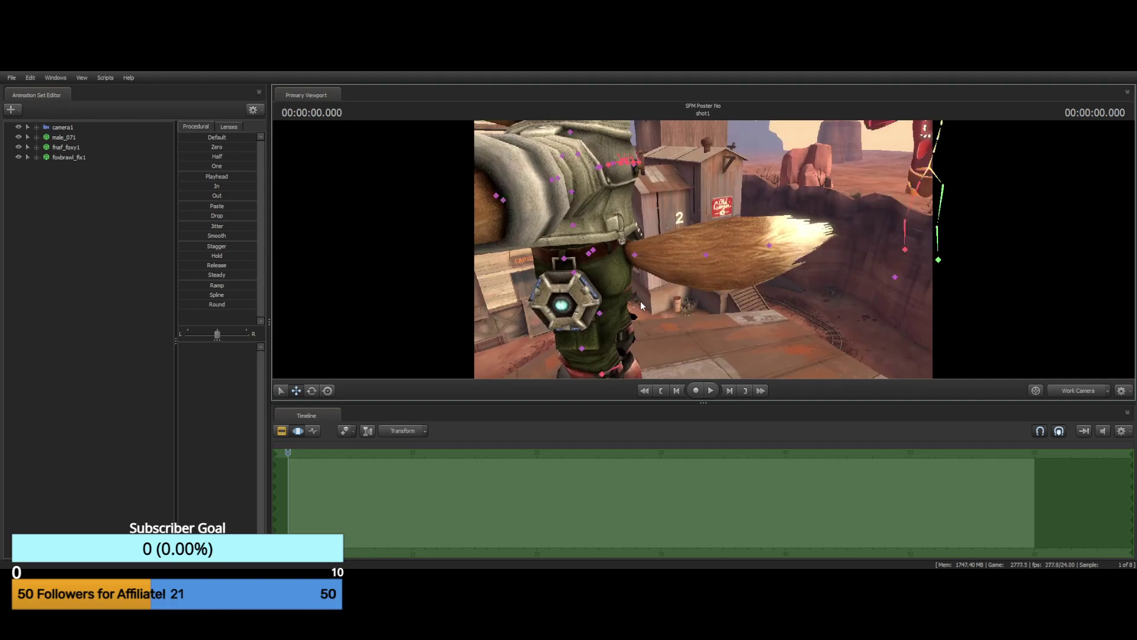
pyautogui.click(705, 252)
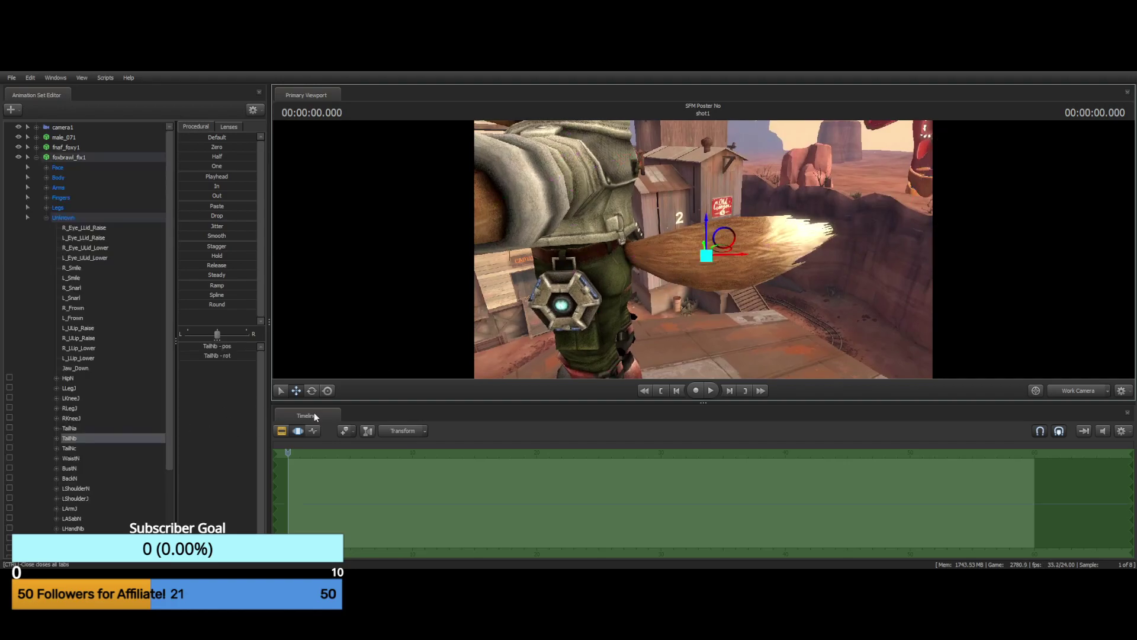
pyautogui.click(314, 391)
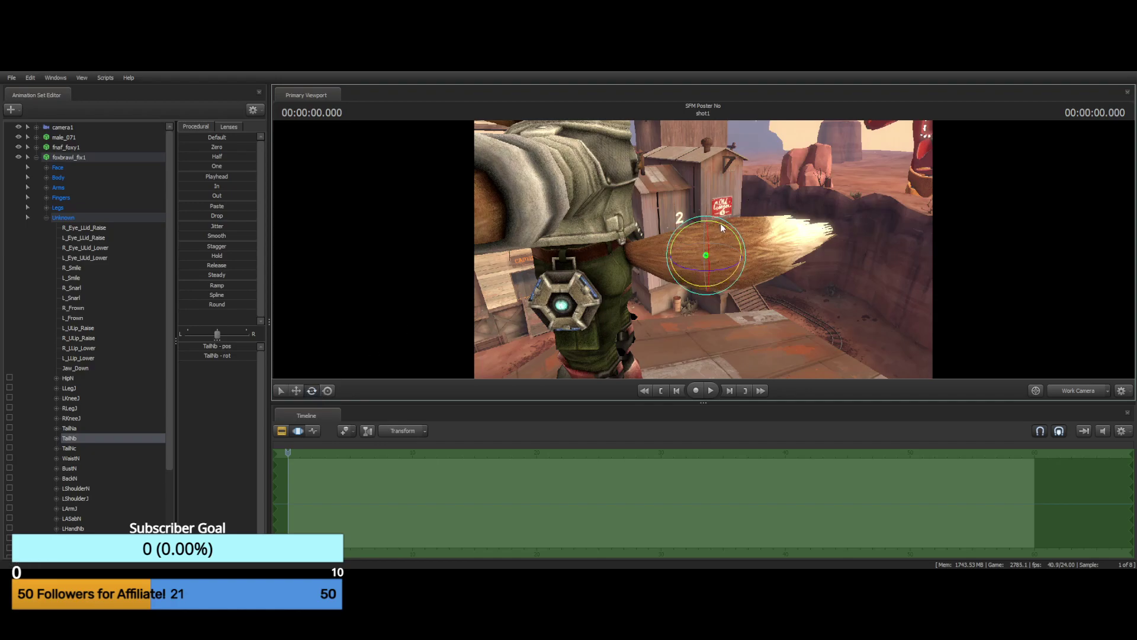
pyautogui.moveTo(721, 224); pyautogui.dragTo(701, 222)
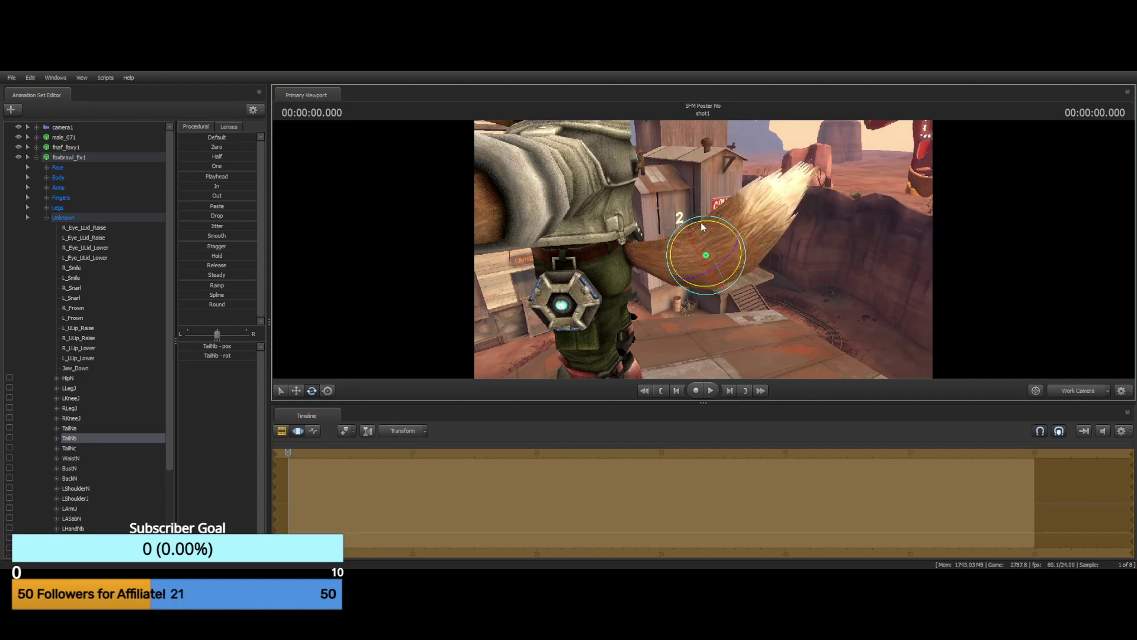
# Curl foxbrawl_fix1's tail tip upward by rotating the TailNc bone, adjust the tail's base at TailNa, and clear the selection
pyautogui.keyDown('ctrl'); pyautogui.click(758, 218); pyautogui.keyUp('ctrl')
pyautogui.moveTo(768, 182); pyautogui.dragTo(739, 180)
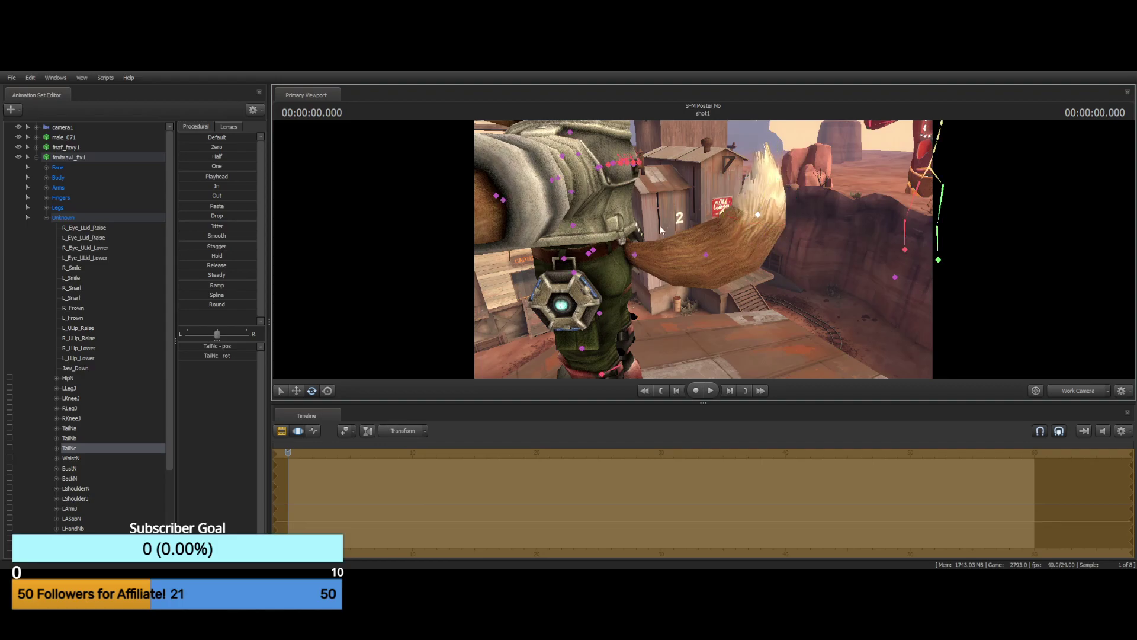
pyautogui.click(640, 255)
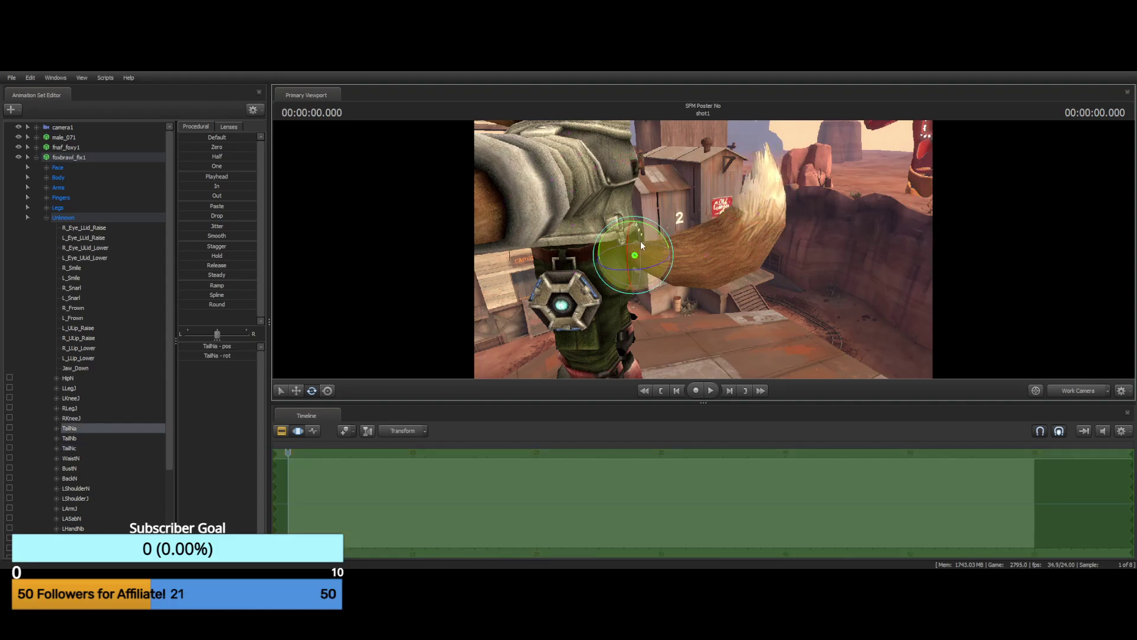
pyautogui.moveTo(657, 229)
pyautogui.mouseDown()
pyautogui.moveTo(639, 215)
pyautogui.moveTo(635, 249)
pyautogui.moveTo(595, 325)
pyautogui.moveTo(663, 240)
pyautogui.mouseUp()
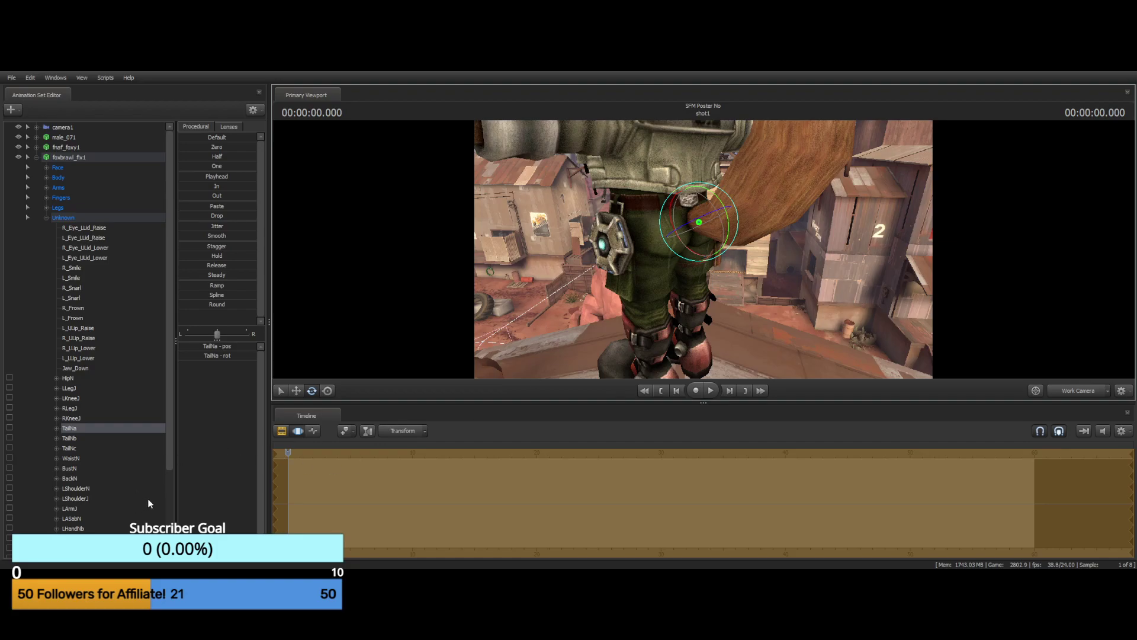
pyautogui.click(21, 294)
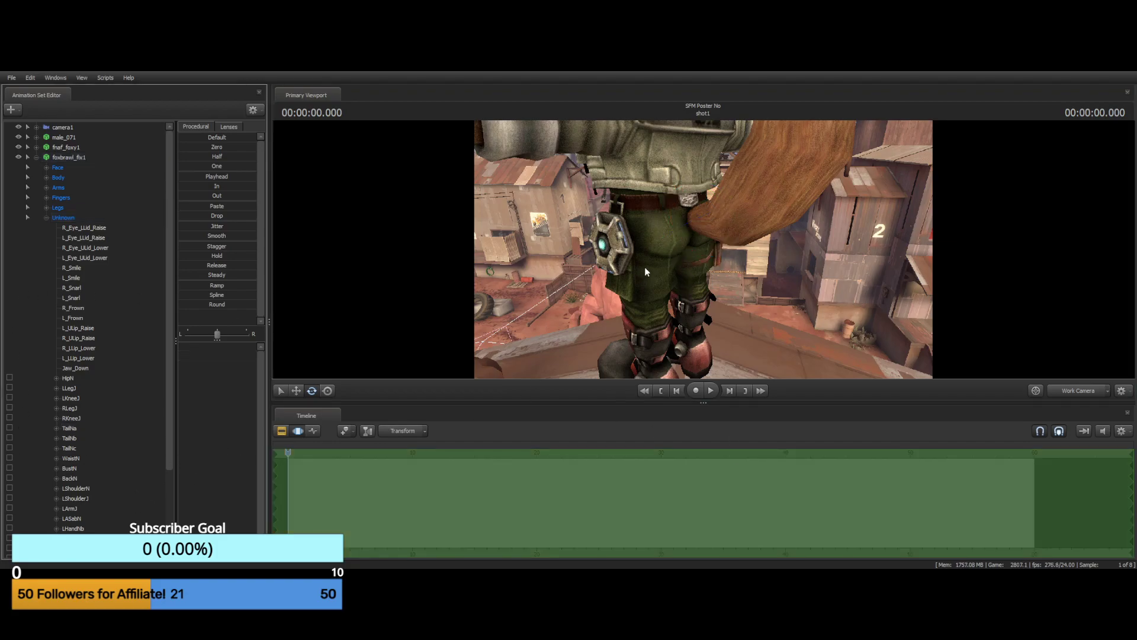
# Select foxbrawl_fix1's LKneeJ and RKneeJ bones together on the front of the legs
pyautogui.press('ctrl')
pyautogui.click(663, 212)
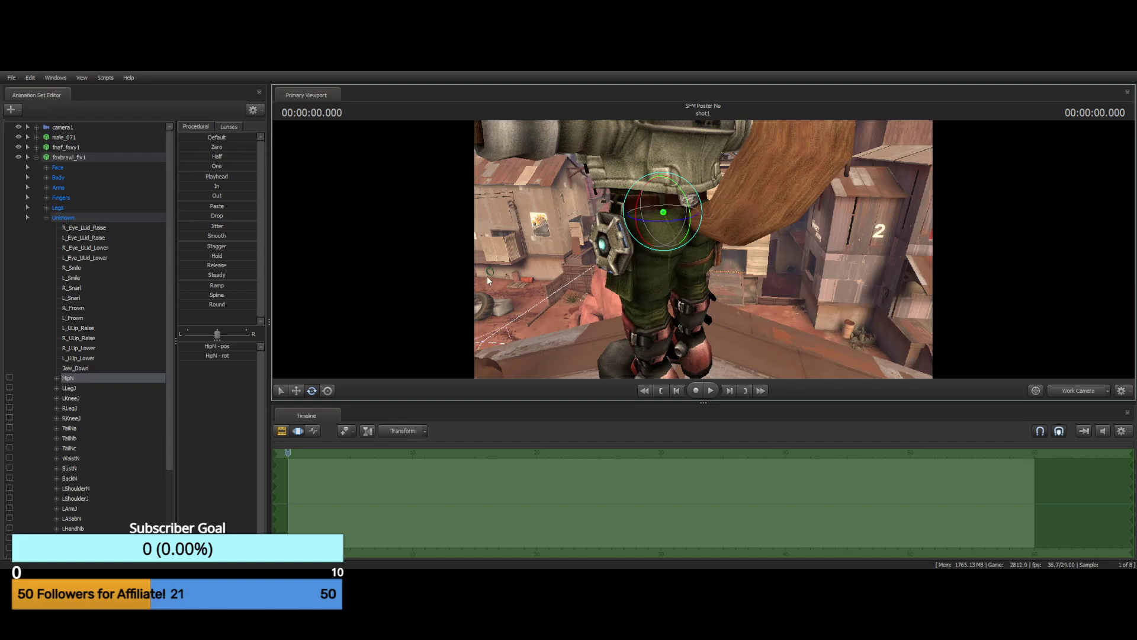
pyautogui.moveTo(487, 275); pyautogui.dragTo(433, 350)
pyautogui.moveTo(658, 332); pyautogui.dragTo(703, 249)
pyautogui.press('ctrl')
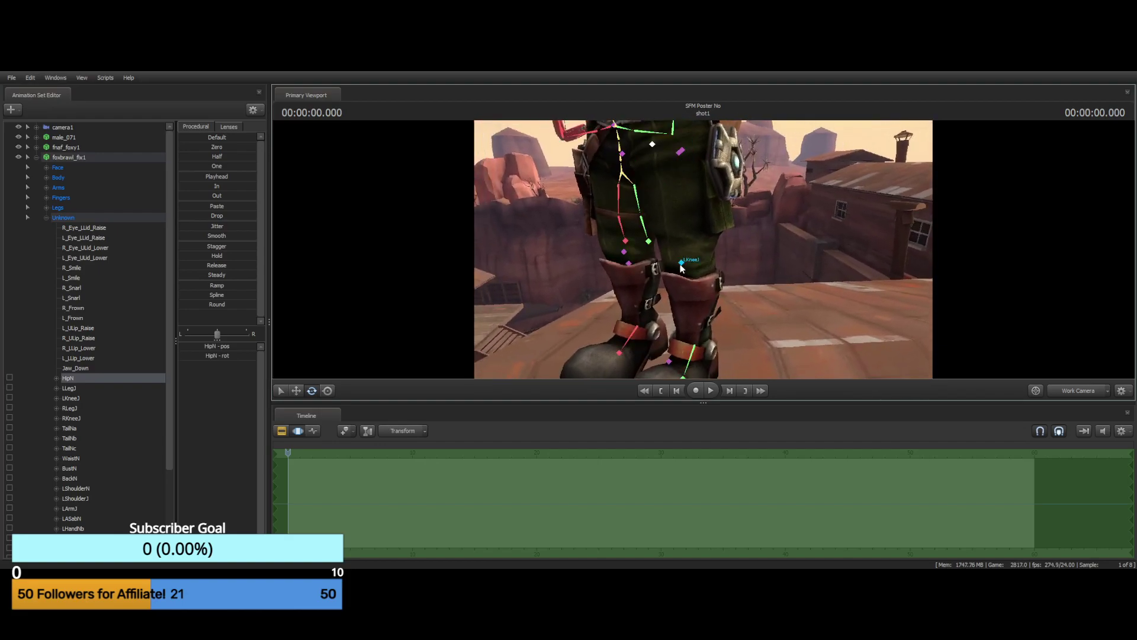
pyautogui.click(681, 262)
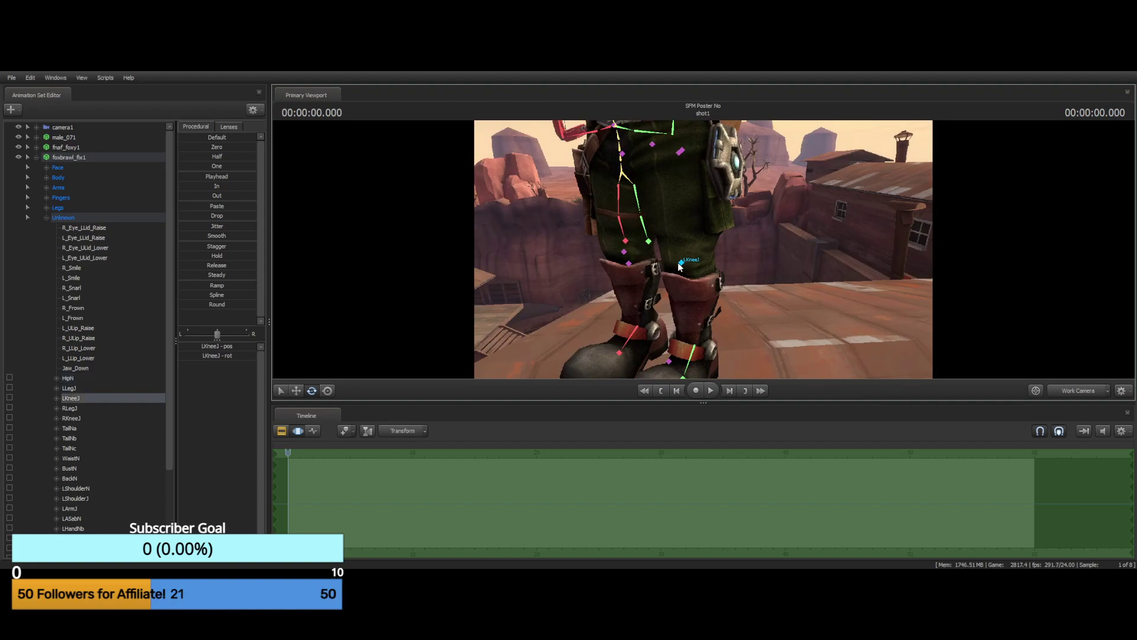
pyautogui.keyDown('ctrl'); pyautogui.click(624, 253); pyautogui.keyUp('ctrl')
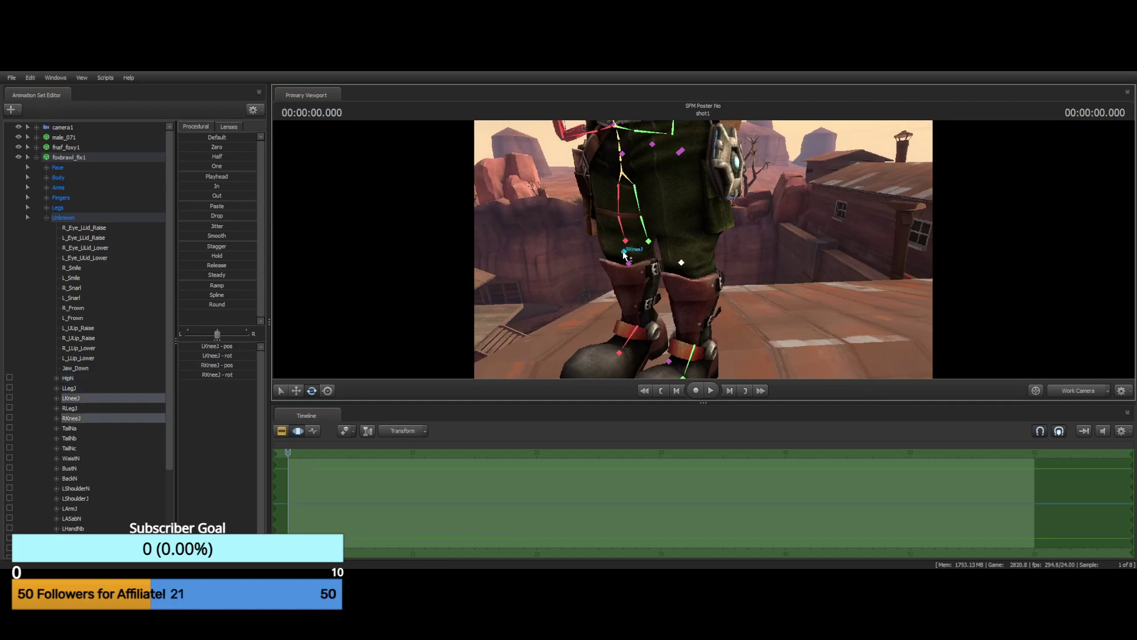
# Try to move the two selected knee bones while viewing the legs from the side, and undo it
pyautogui.press('e')
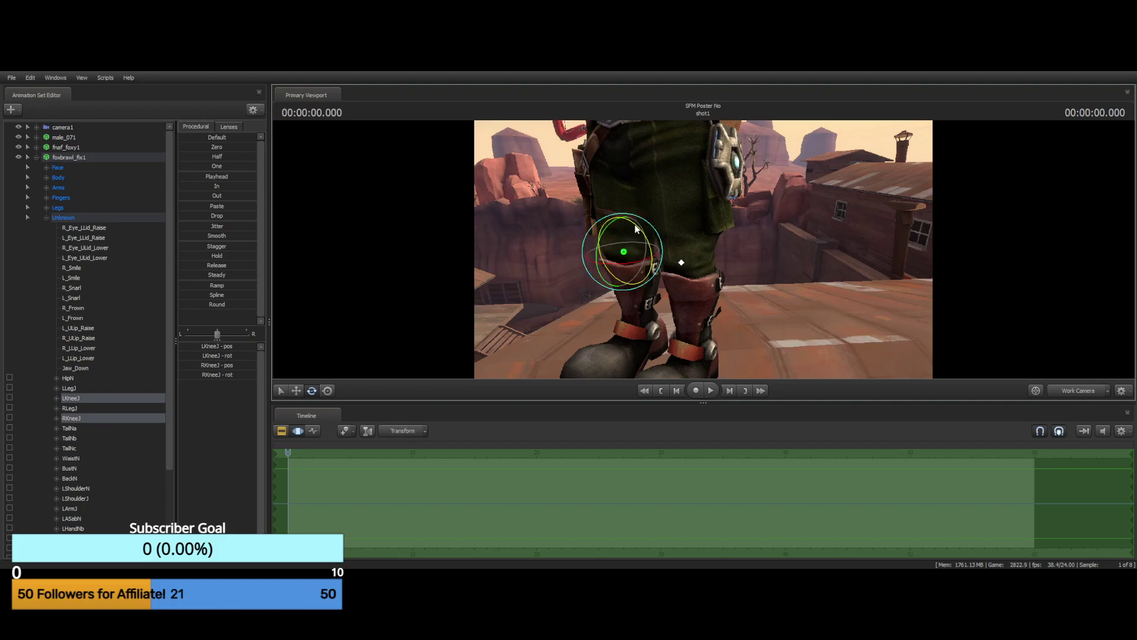
pyautogui.click(301, 390)
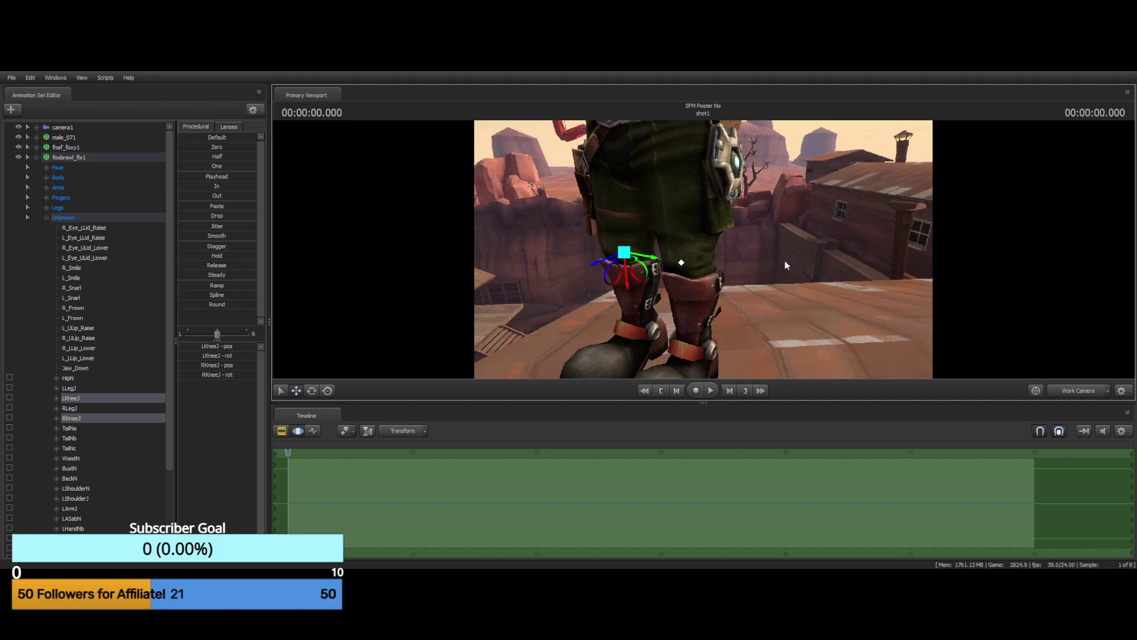
pyautogui.keyDown('alt'); pyautogui.moveTo(835, 231); pyautogui.dragTo(606, 275); pyautogui.keyUp('alt')
pyautogui.hotkey('ctrl', 'z')
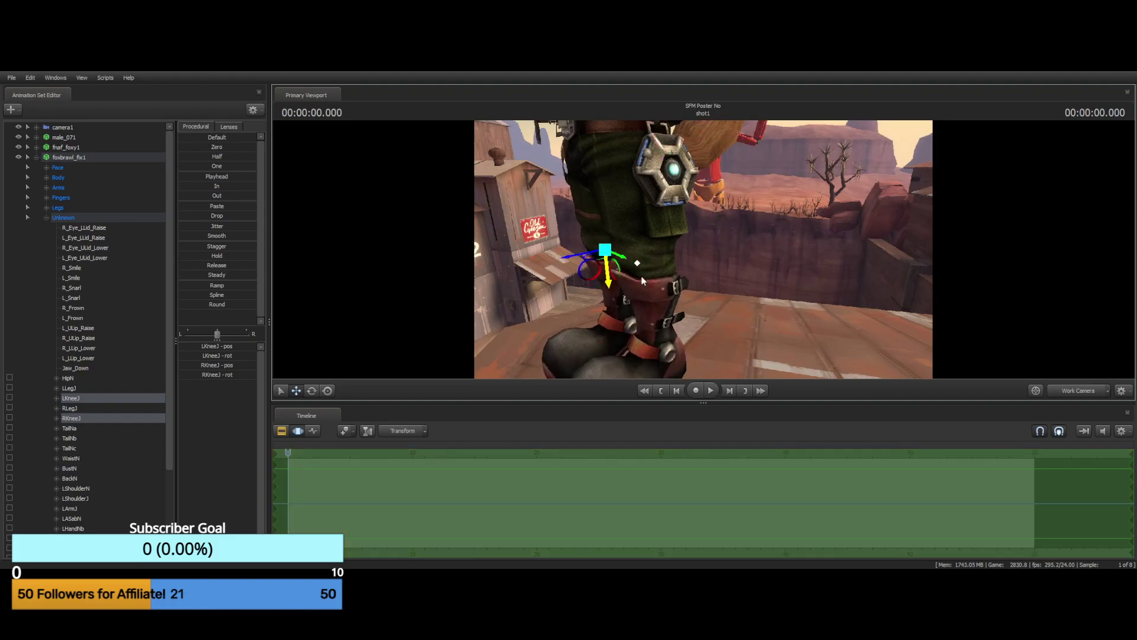
# Rotate both selected knee bones so the fox's lower legs bend backward
pyautogui.click(312, 391)
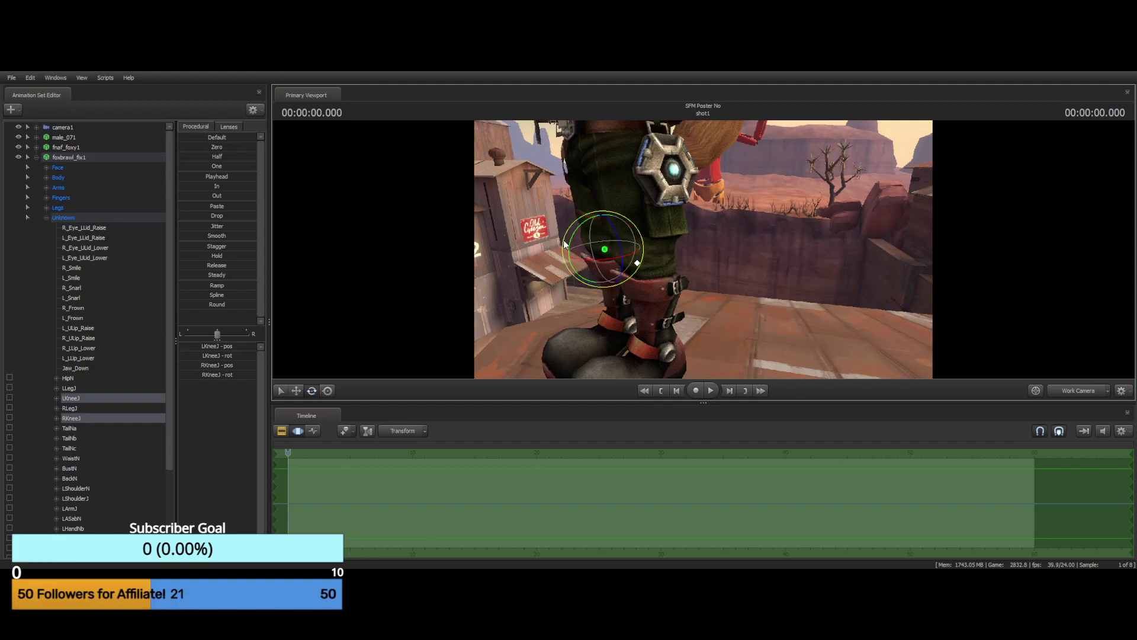
pyautogui.moveTo(609, 223); pyautogui.dragTo(566, 229)
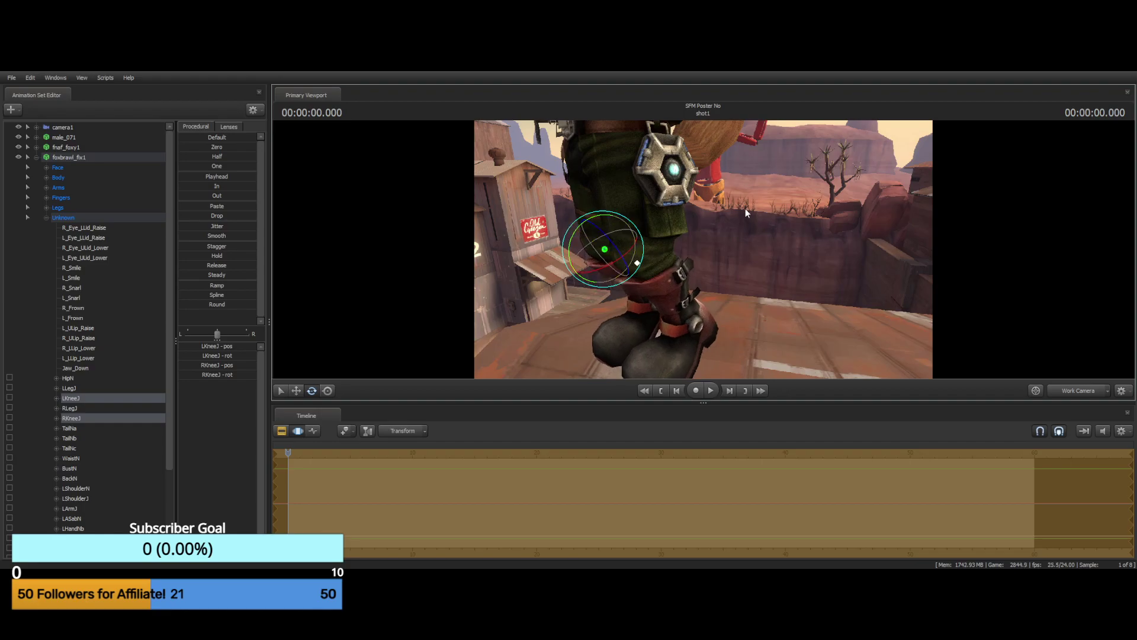
pyautogui.moveTo(746, 212); pyautogui.dragTo(655, 163)
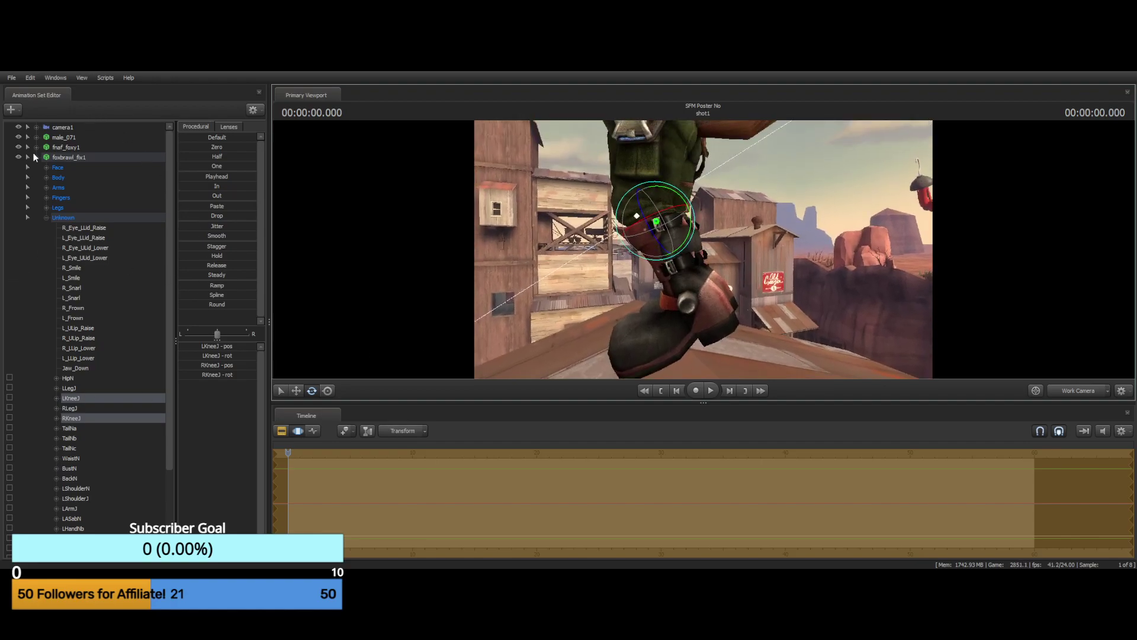
# Select rootTransform in foxbrawl_fix1's Body group and move the whole character across the rooftop
pyautogui.click(65, 157)
pyautogui.click(57, 178)
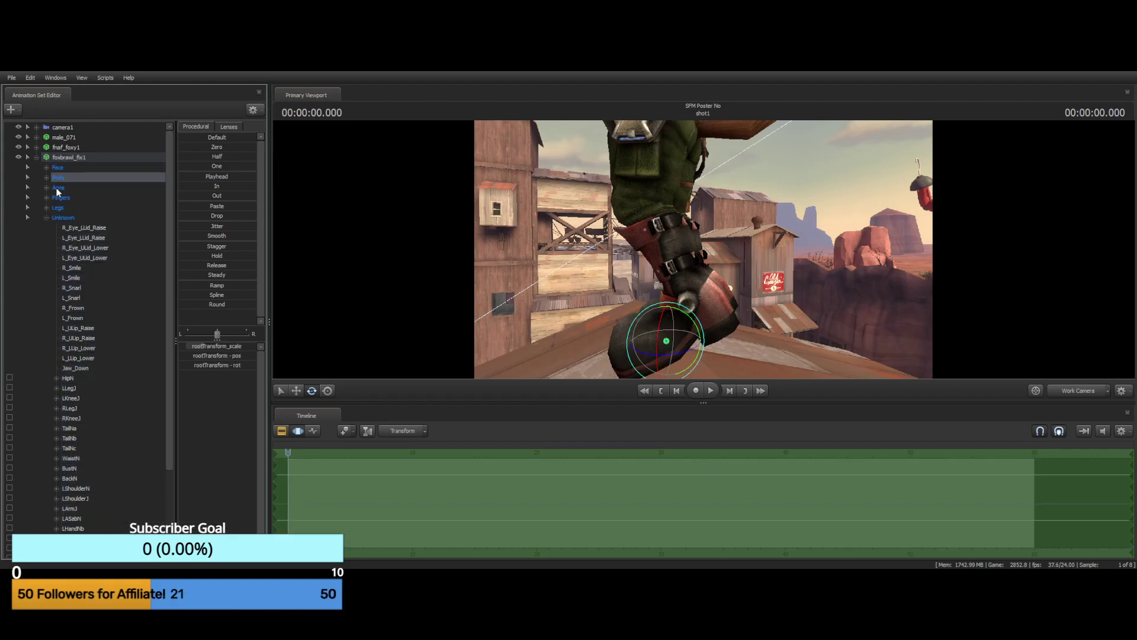
pyautogui.press('ctrl')
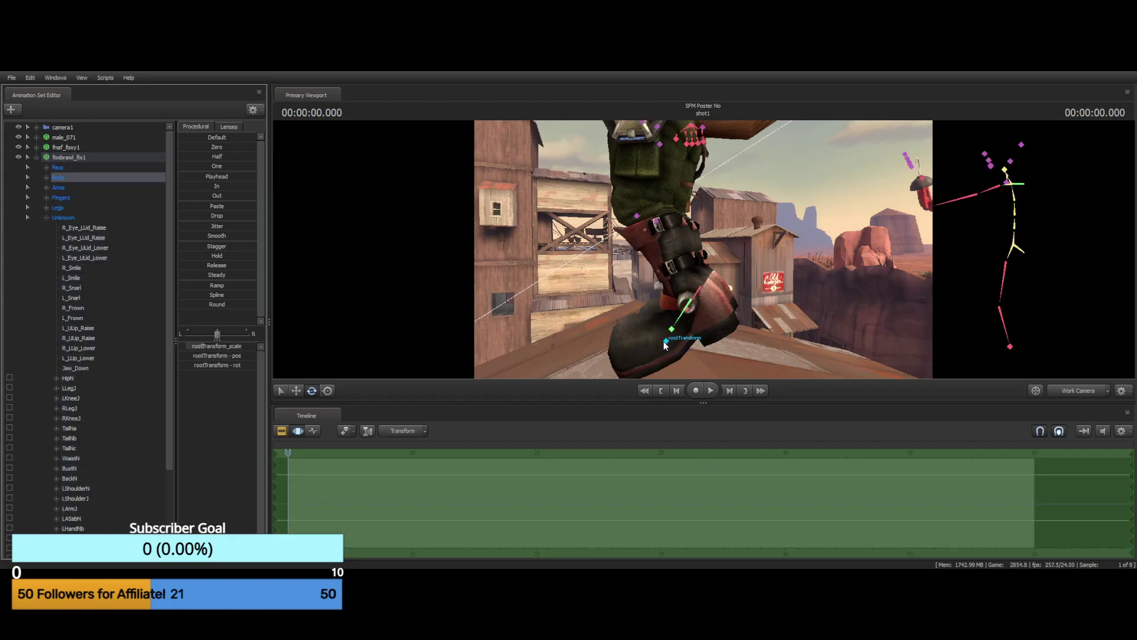
pyautogui.keyDown('ctrl'); pyautogui.click(664, 345); pyautogui.keyUp('ctrl')
pyautogui.click(296, 392)
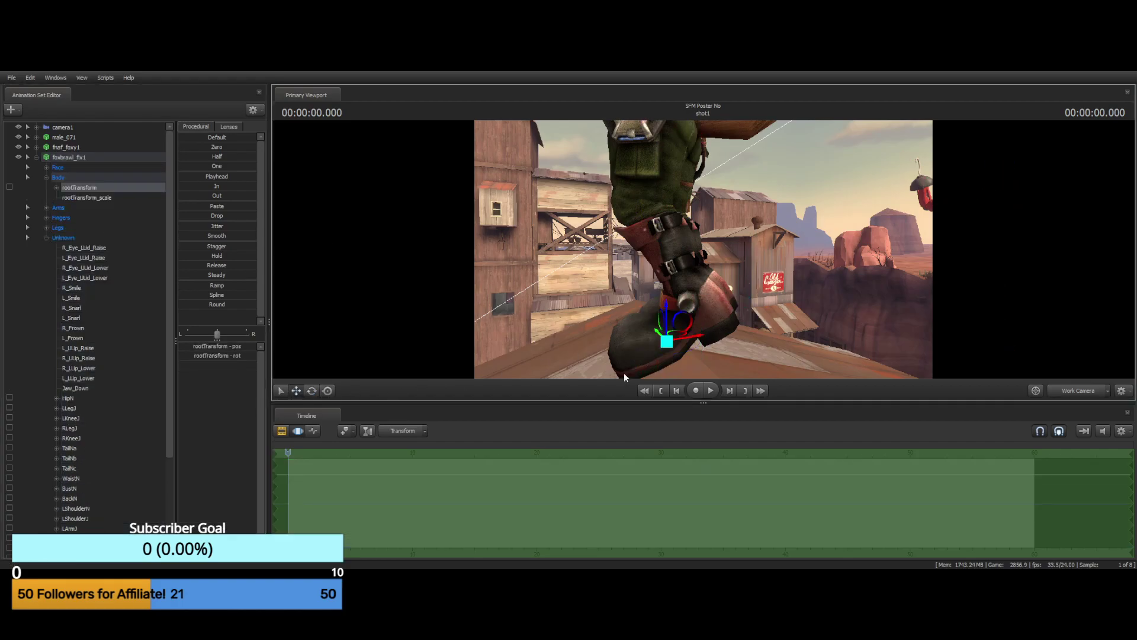
pyautogui.moveTo(675, 345); pyautogui.dragTo(592, 374)
# Slide the character sideways by its rootTransform toward the round brown roof vent, judging from the front
pyautogui.moveTo(850, 168); pyautogui.dragTo(883, 279)
pyautogui.press('s')
pyautogui.press('d')
pyautogui.press('a')
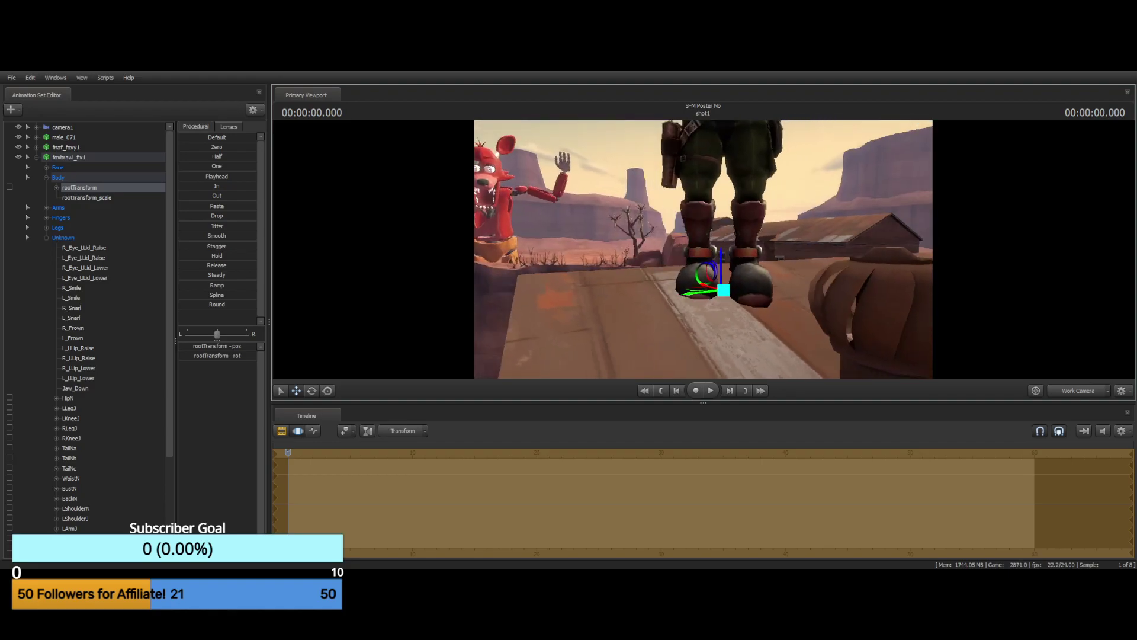
pyautogui.moveTo(616, 280); pyautogui.dragTo(704, 253)
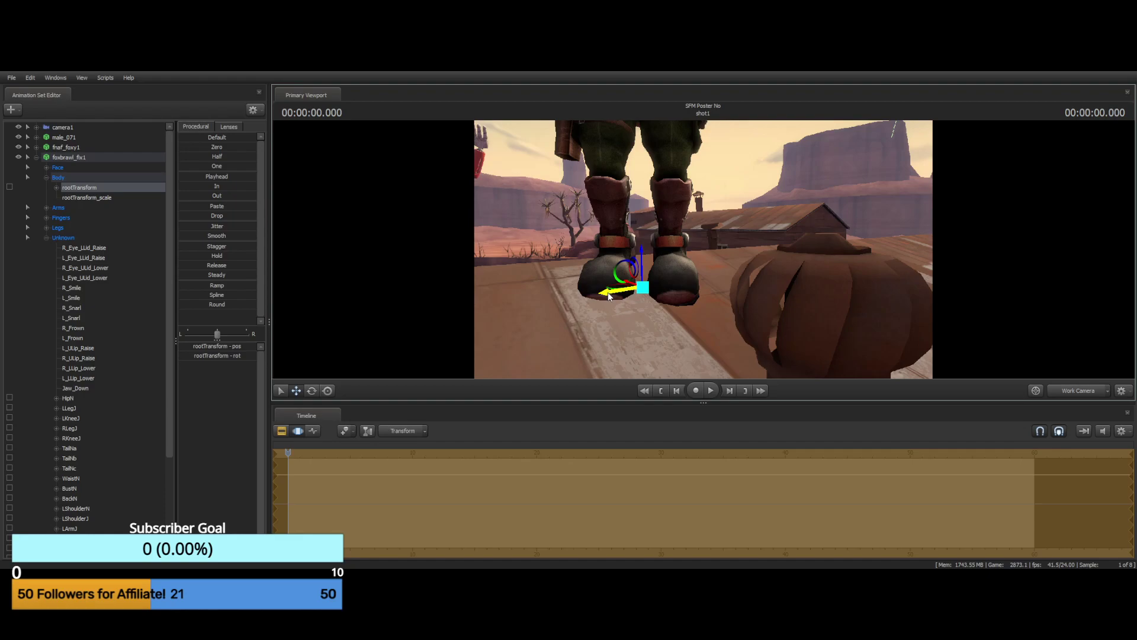
pyautogui.moveTo(609, 296); pyautogui.dragTo(711, 359)
# Lower the character by its rootTransform and nudge it so the feet rest on the roof beside the vent
pyautogui.moveTo(546, 251); pyautogui.dragTo(293, 258)
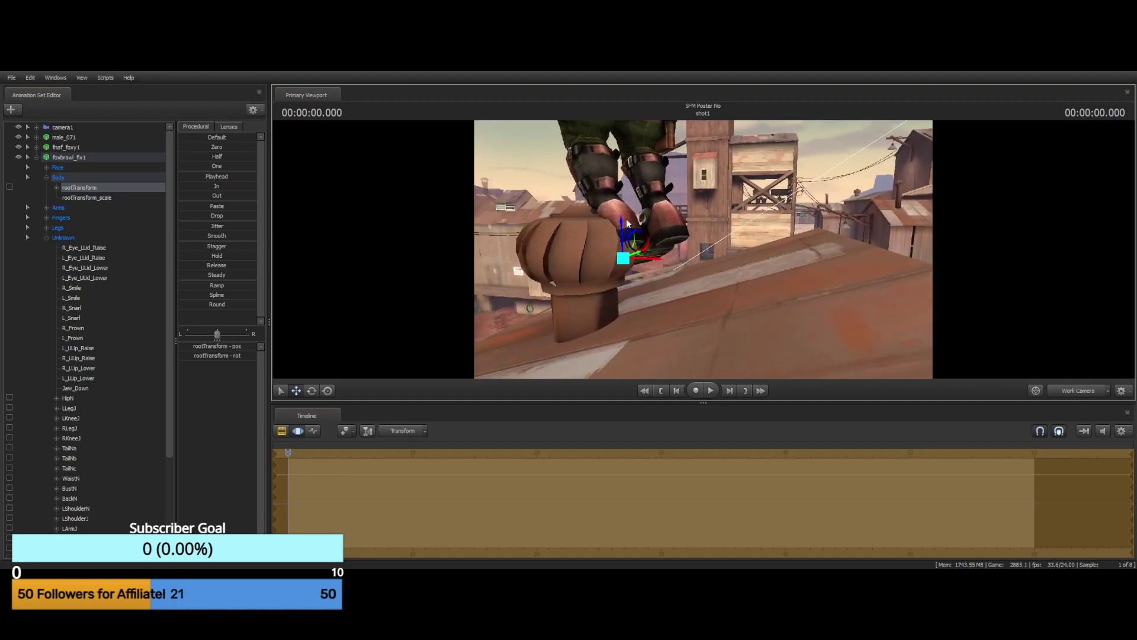
pyautogui.moveTo(623, 226); pyautogui.dragTo(623, 263)
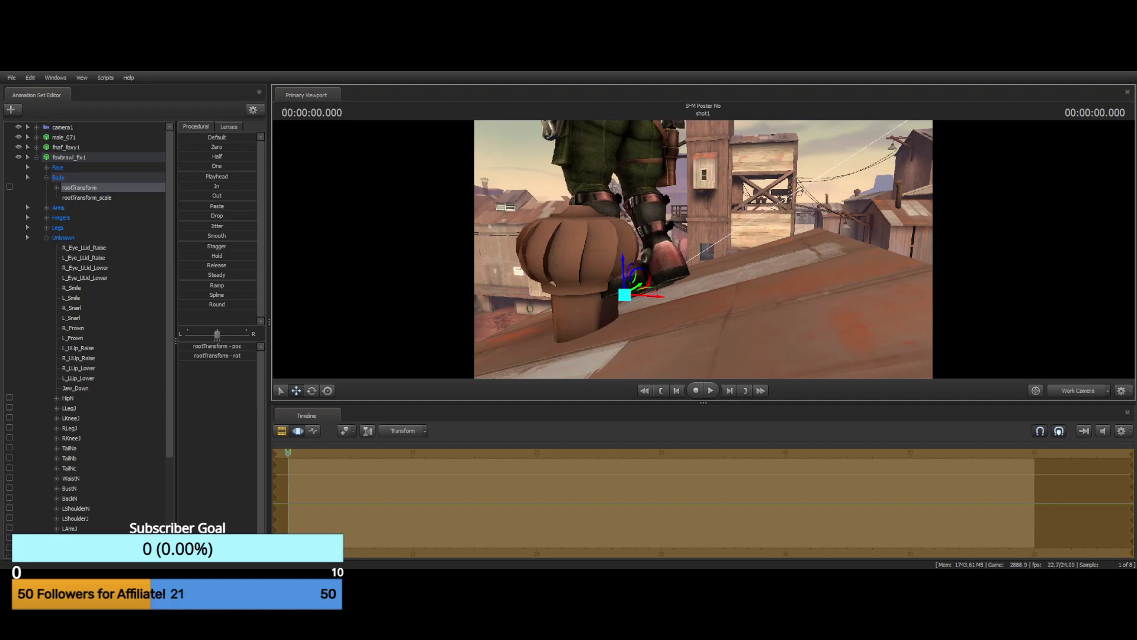
pyautogui.moveTo(630, 301); pyautogui.dragTo(626, 314)
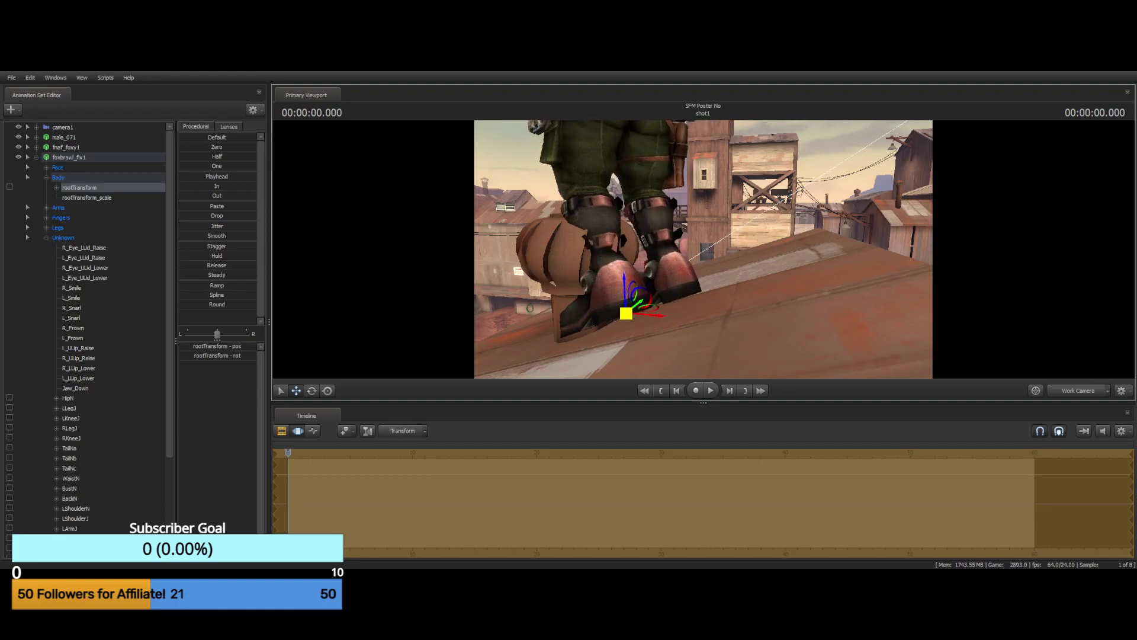
pyautogui.keyDown('alt'); pyautogui.moveTo(450, 277); pyautogui.dragTo(711, 247); pyautogui.keyUp('alt')
# Try to raise the left leg by moving LKneeJ together with the left foot and toe bones above the roof vent
pyautogui.press('ctrl')
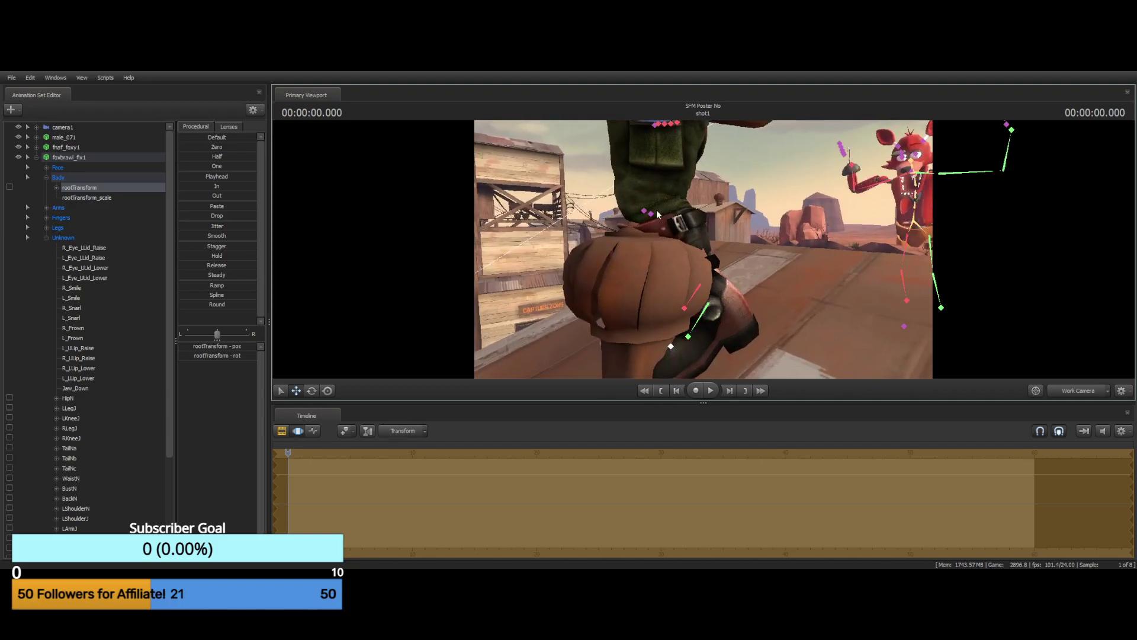
pyautogui.click(646, 212)
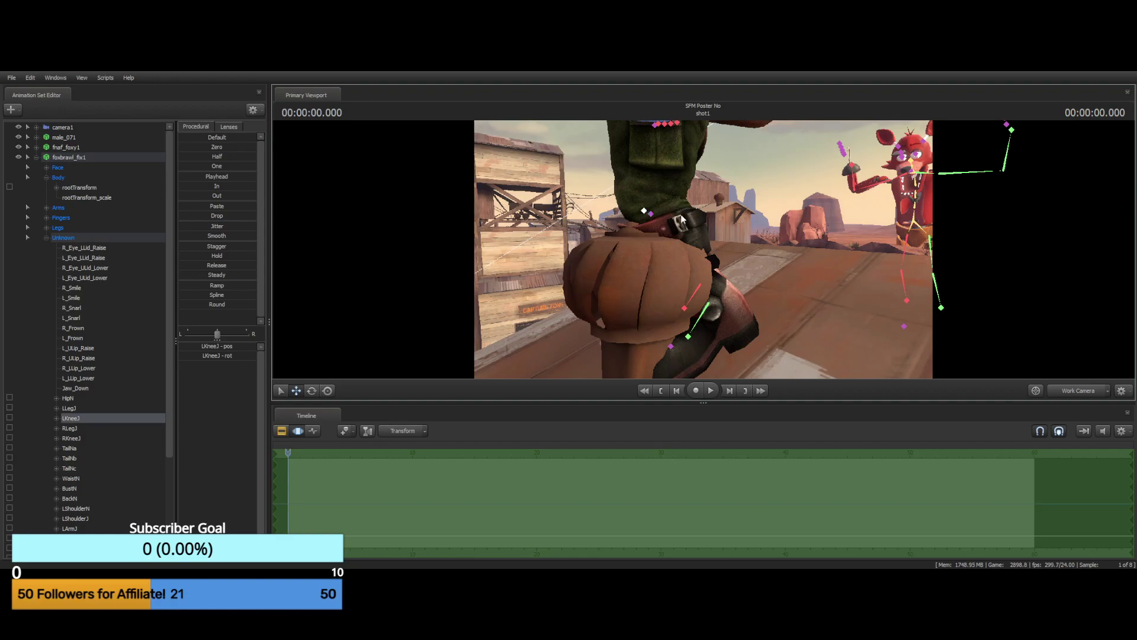
pyautogui.press('w')
pyautogui.moveTo(794, 218); pyautogui.dragTo(683, 249)
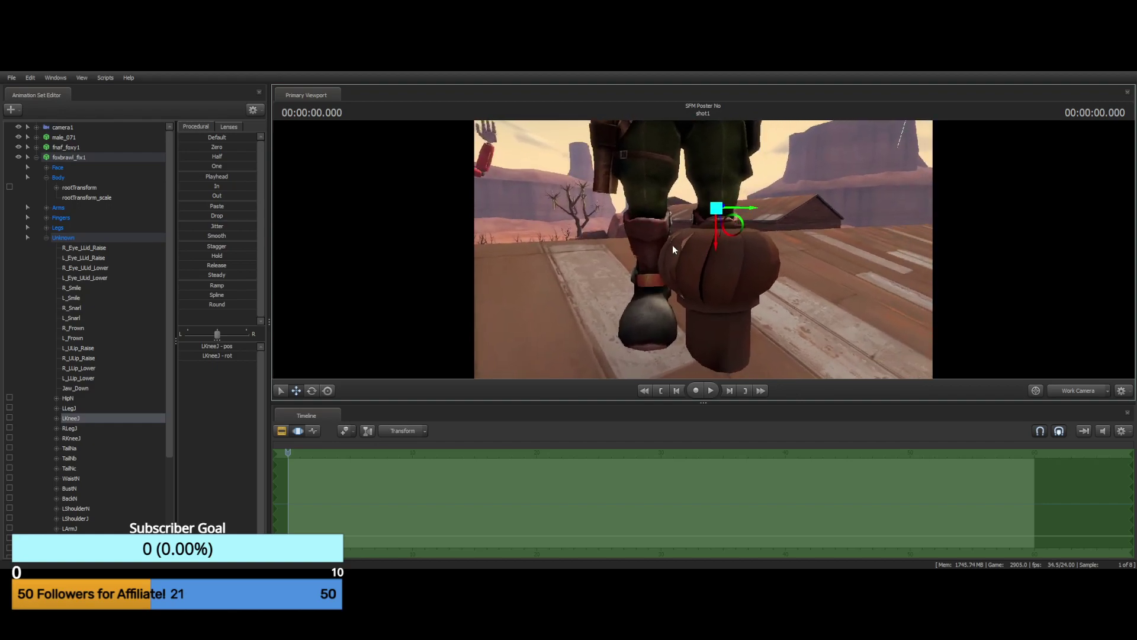
pyautogui.press('q')
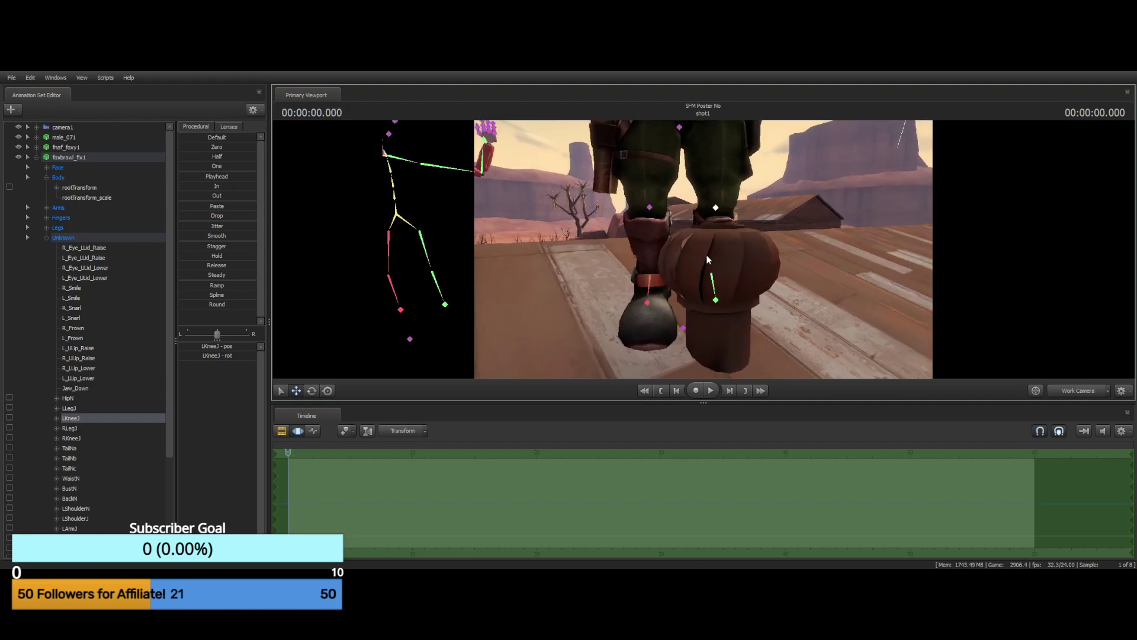
pyautogui.click(737, 193)
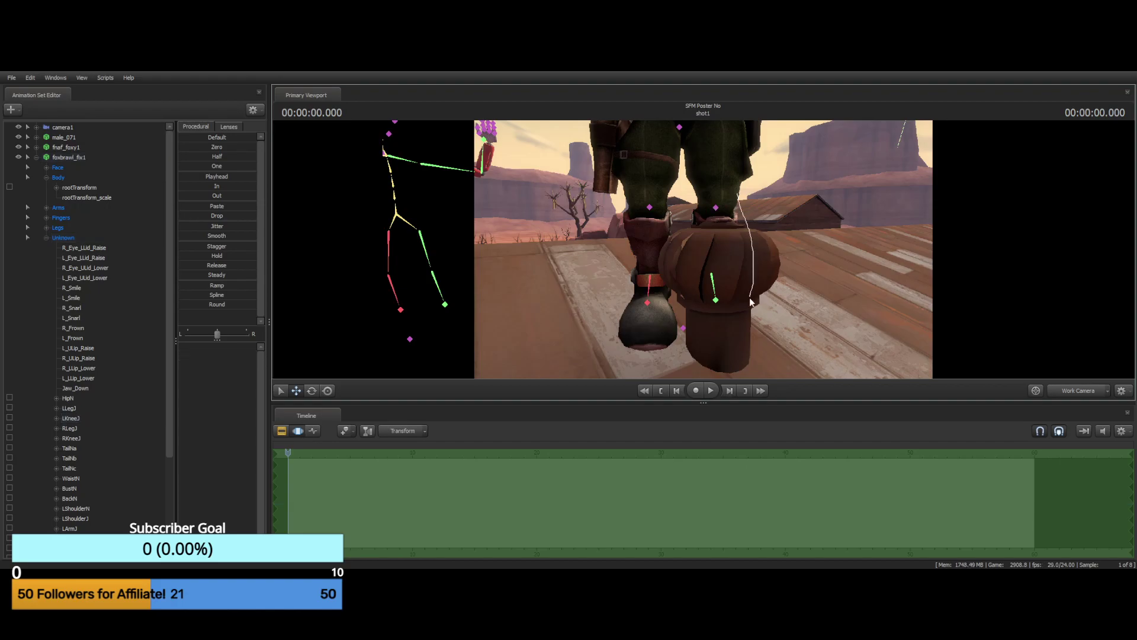
pyautogui.click(740, 197)
pyautogui.press('w')
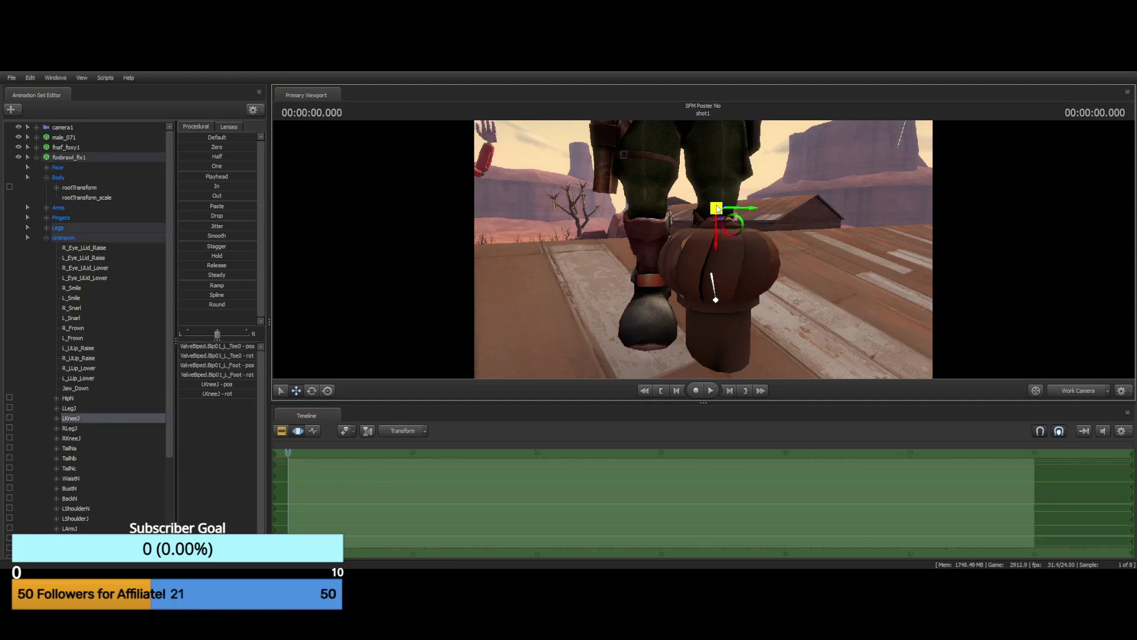
pyautogui.moveTo(717, 209); pyautogui.dragTo(722, 194)
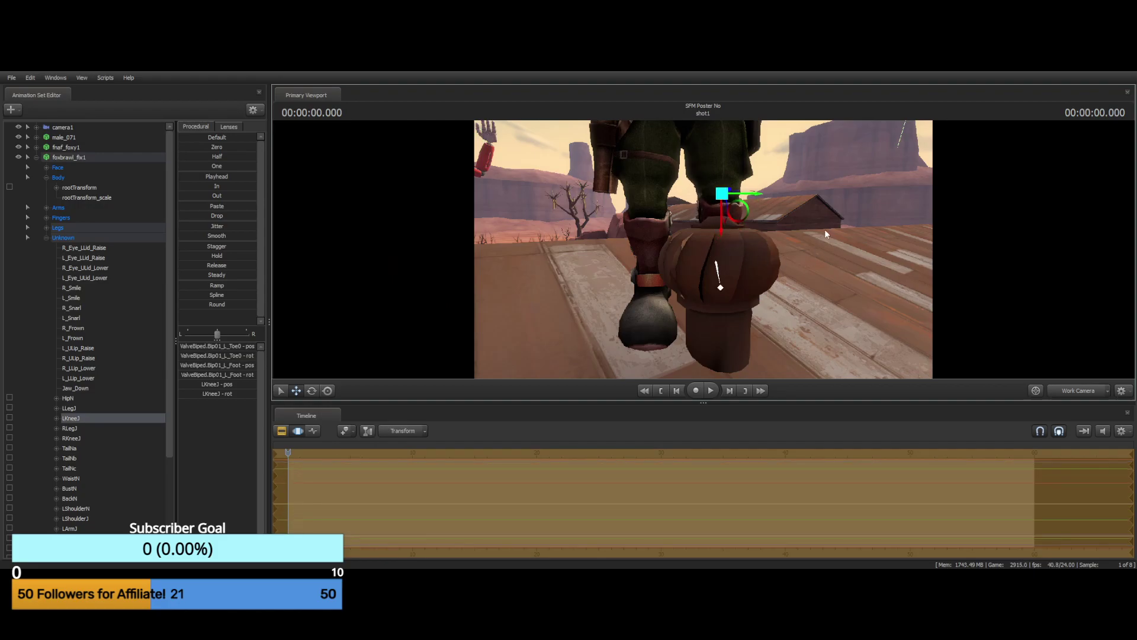
pyautogui.moveTo(825, 234); pyautogui.dragTo(722, 198)
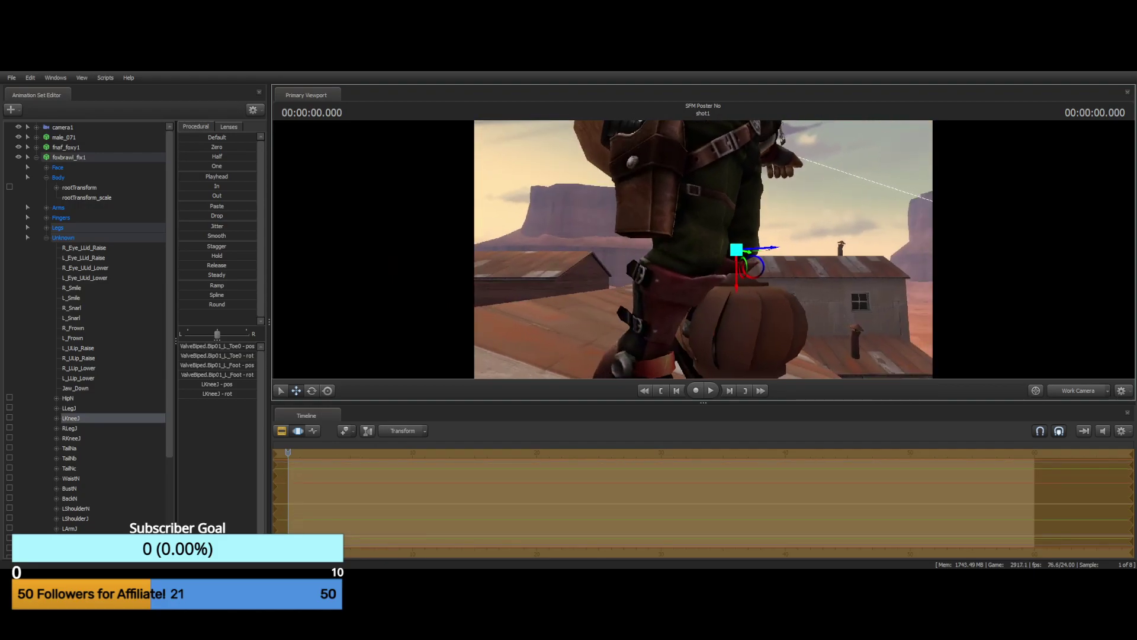
pyautogui.moveTo(736, 250); pyautogui.dragTo(739, 269)
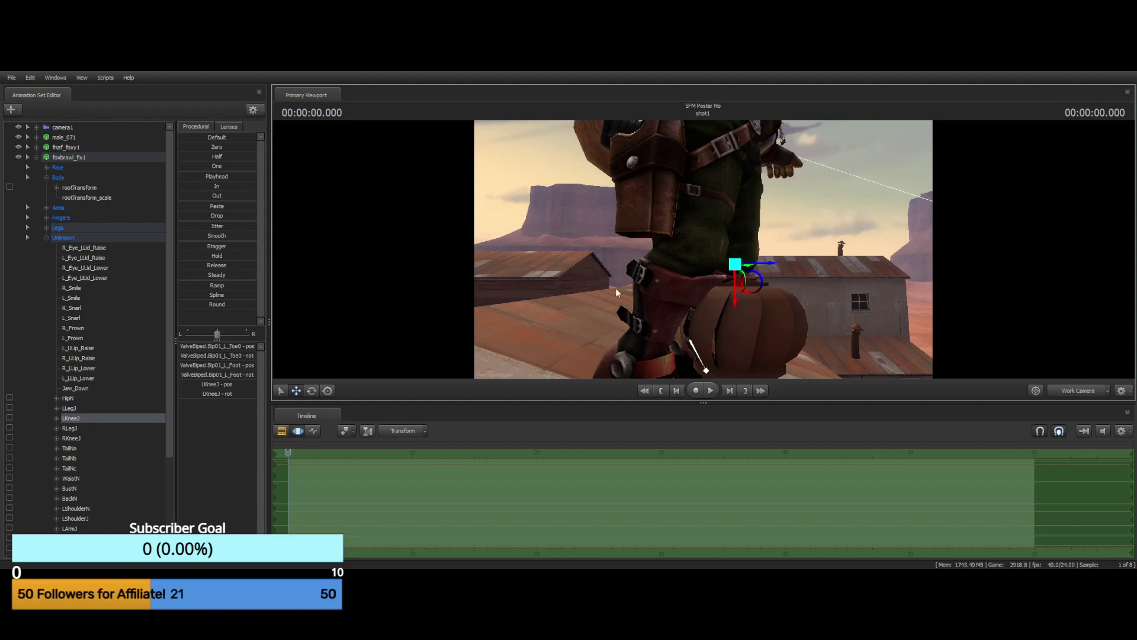
# Select LKneeJ alone in the Unknown group and rotate the left knee above the round roof vent
pyautogui.click(58, 228)
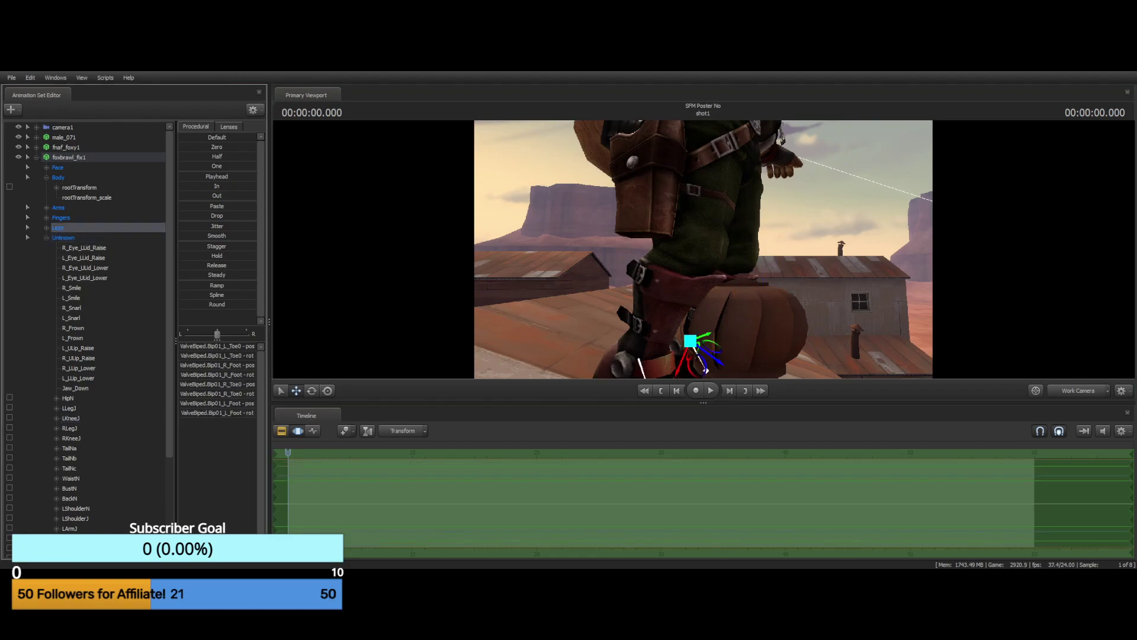
pyautogui.click(47, 237)
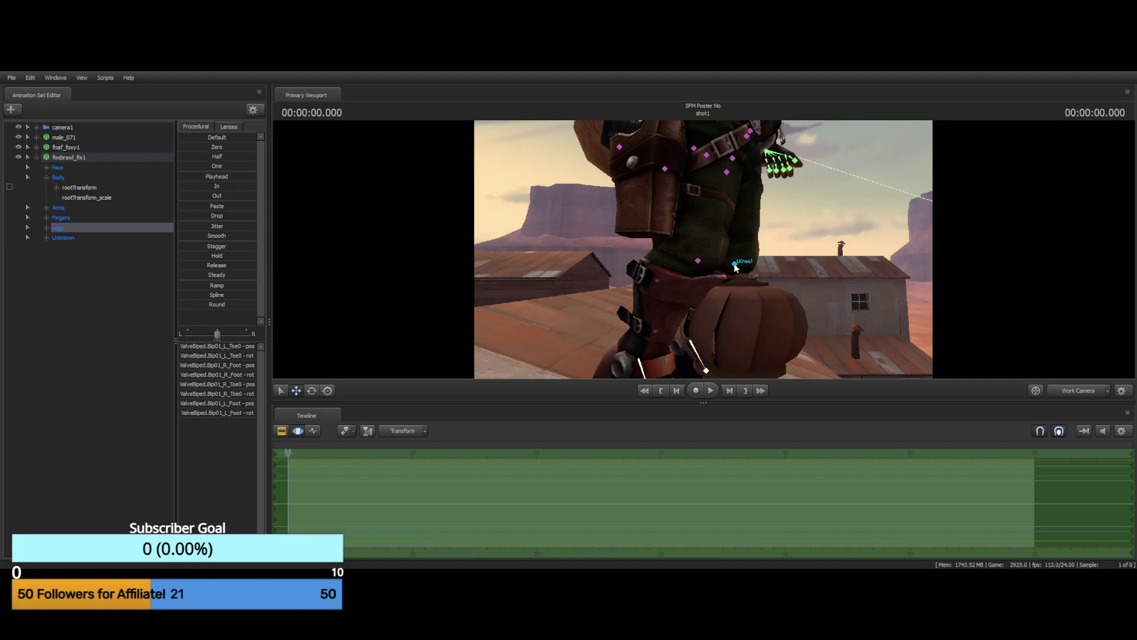
pyautogui.keyDown('ctrl'); pyautogui.click(736, 265); pyautogui.keyUp('ctrl')
pyautogui.click(312, 391)
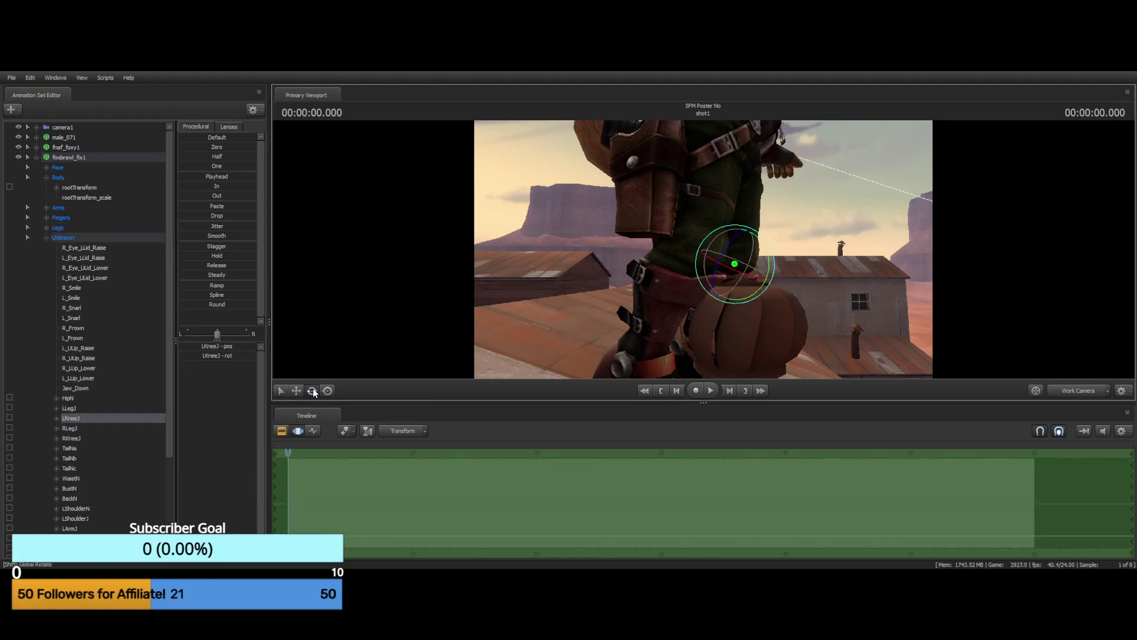
pyautogui.moveTo(764, 249); pyautogui.dragTo(774, 273)
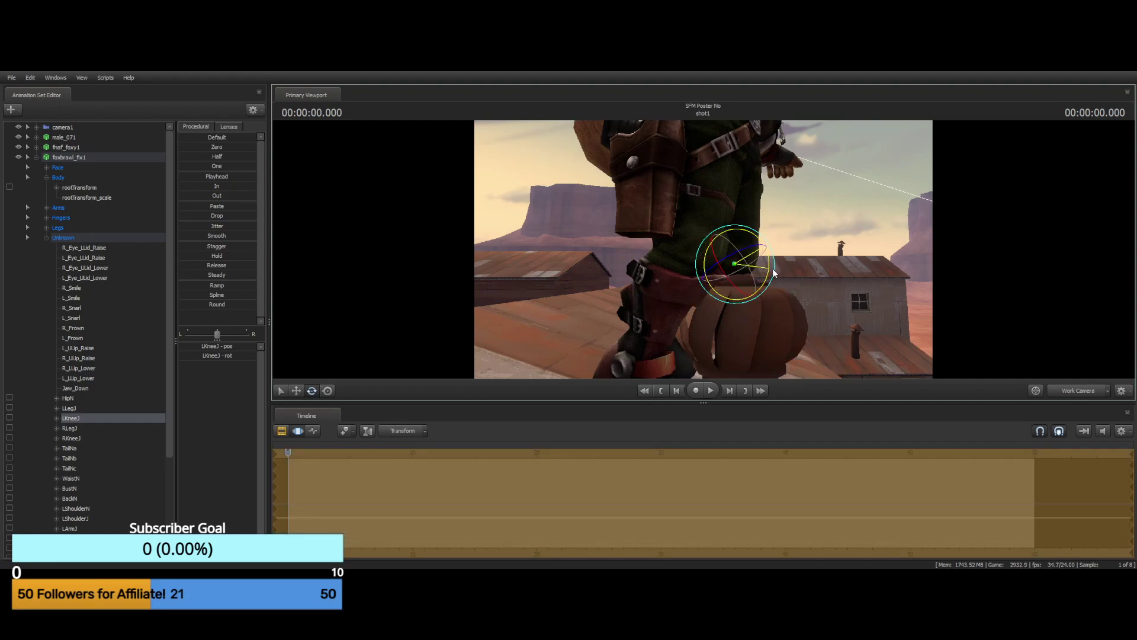
# Rotate LLegJ so the left thigh lifts forward and the boot rises clear of the round roof vent
pyautogui.press('ctrl')
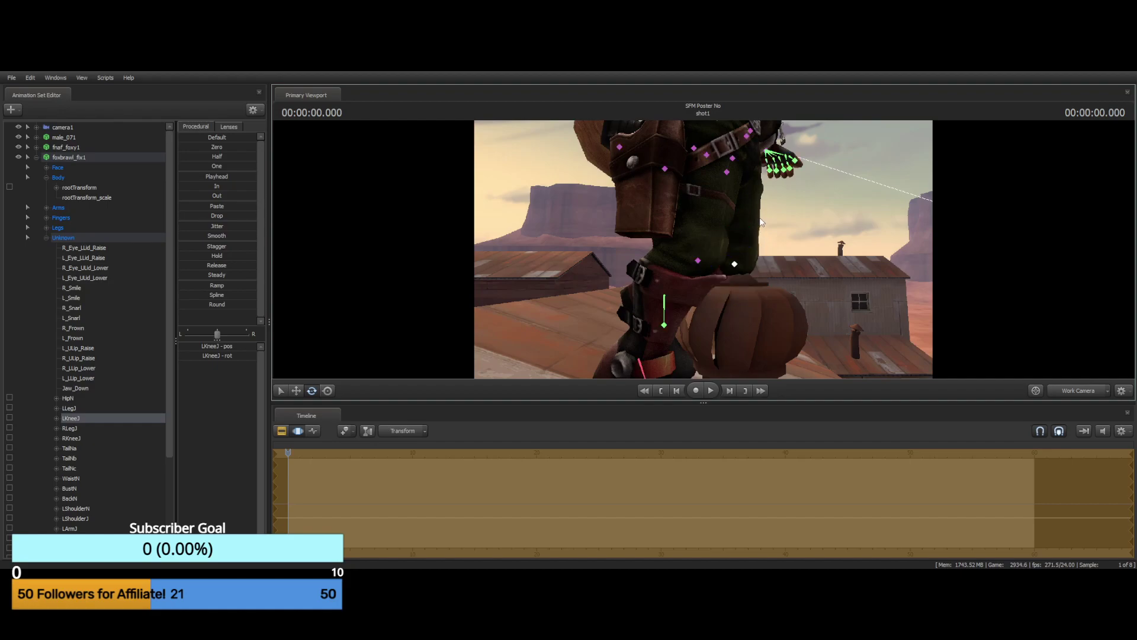
pyautogui.click(736, 158)
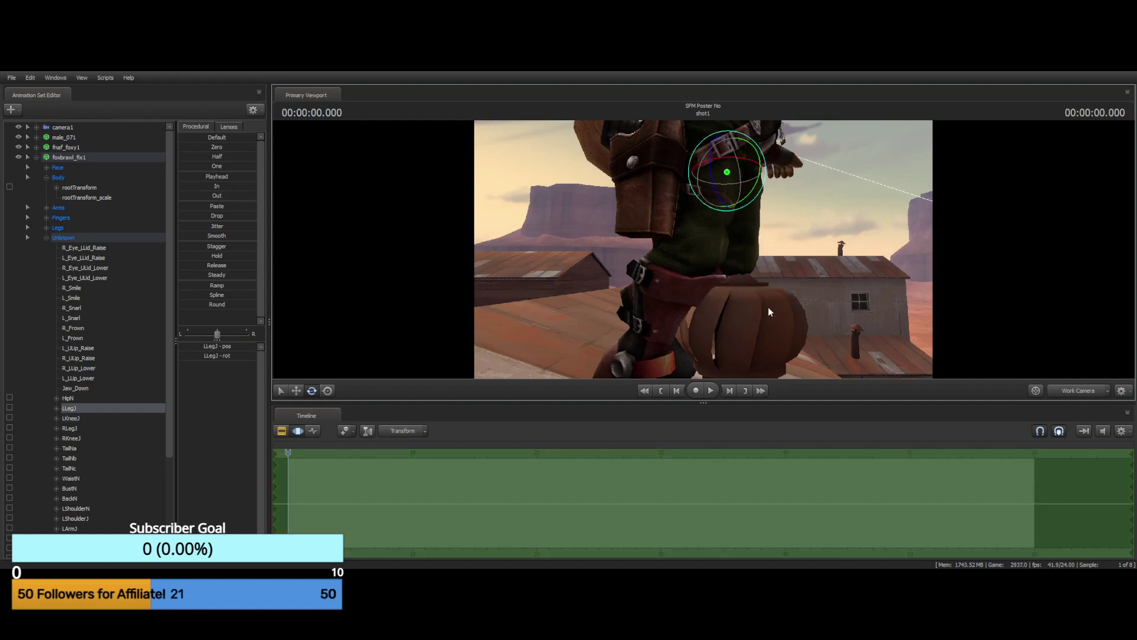
pyautogui.press('d')
pyautogui.moveTo(844, 282); pyautogui.dragTo(703, 249)
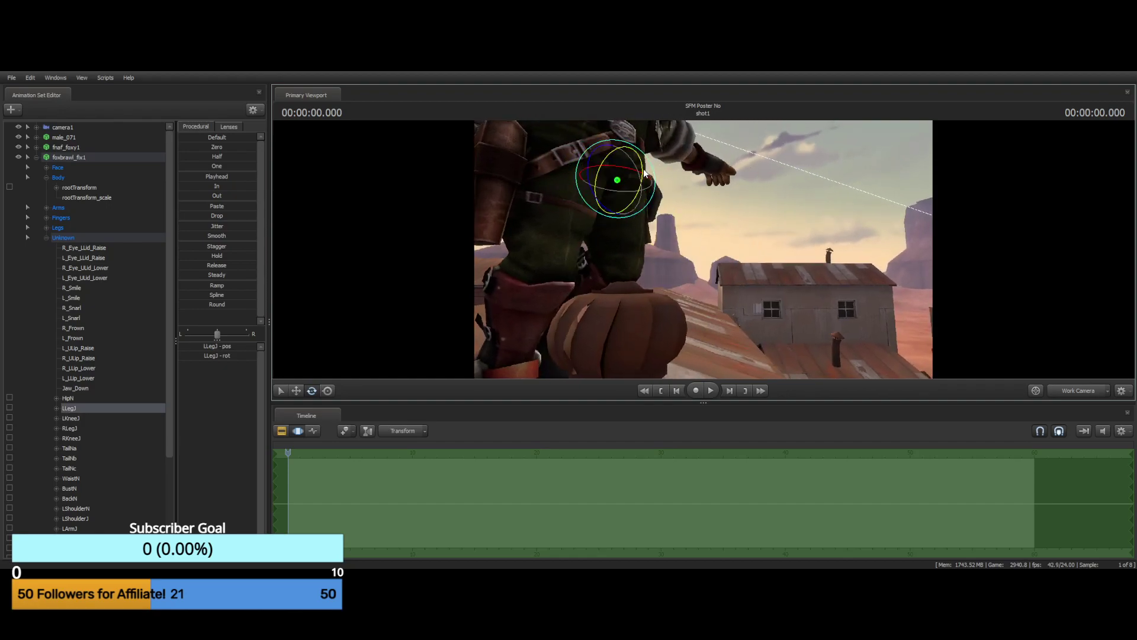
pyautogui.moveTo(644, 173); pyautogui.dragTo(649, 138)
# Rotate LKneeJ to bend the raised left leg so the boot hangs down over the roof vent
pyautogui.press('ctrl')
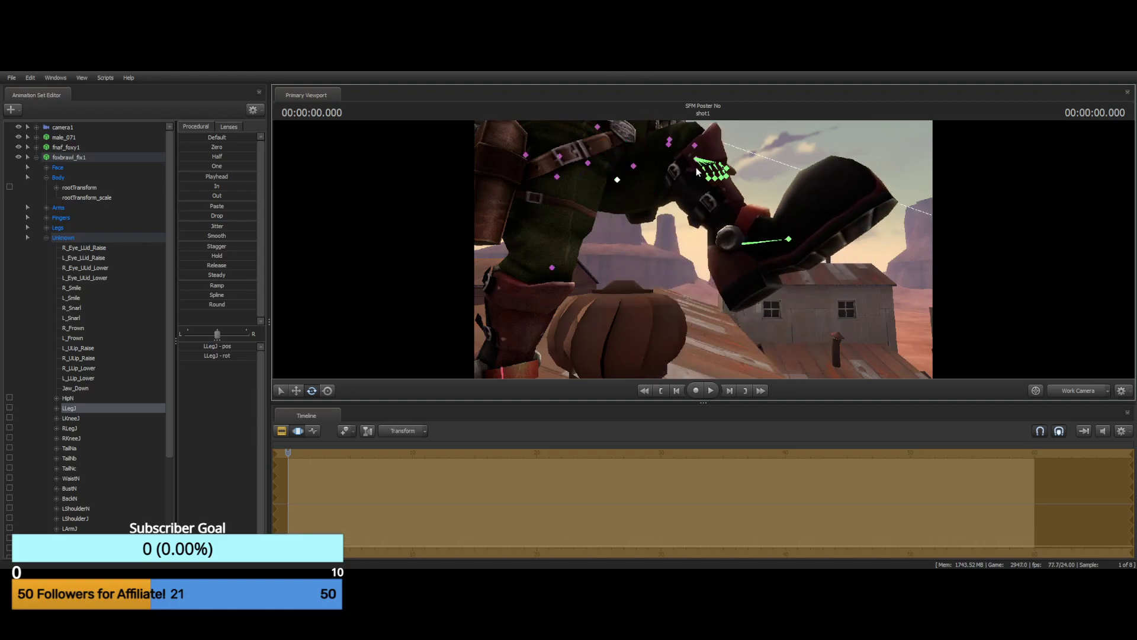
pyautogui.click(699, 146)
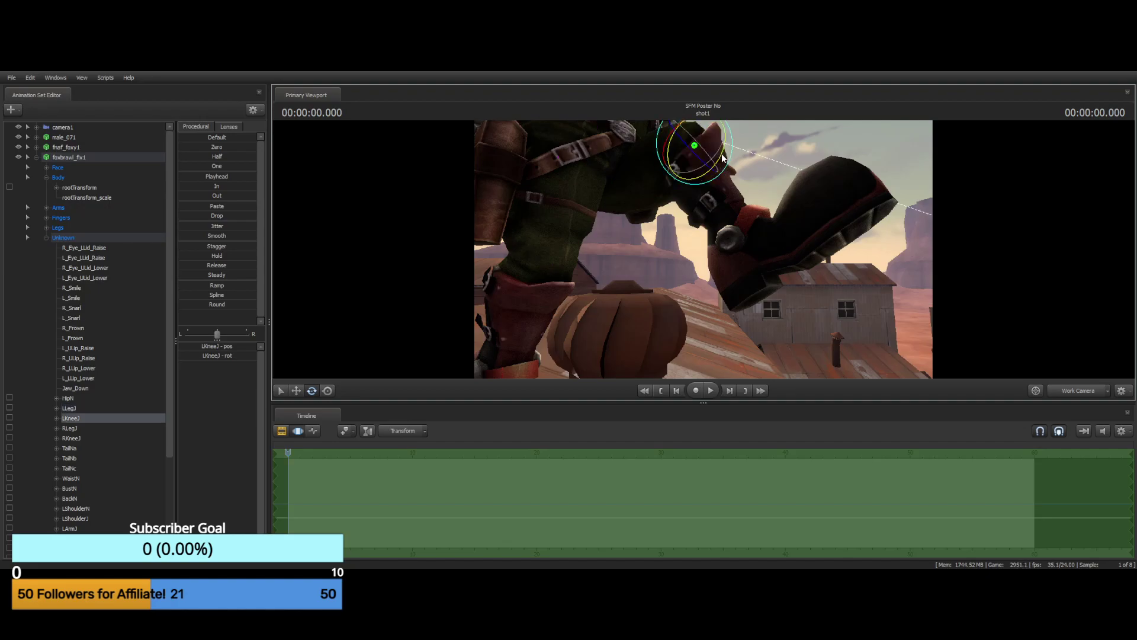
pyautogui.moveTo(722, 157); pyautogui.dragTo(693, 192)
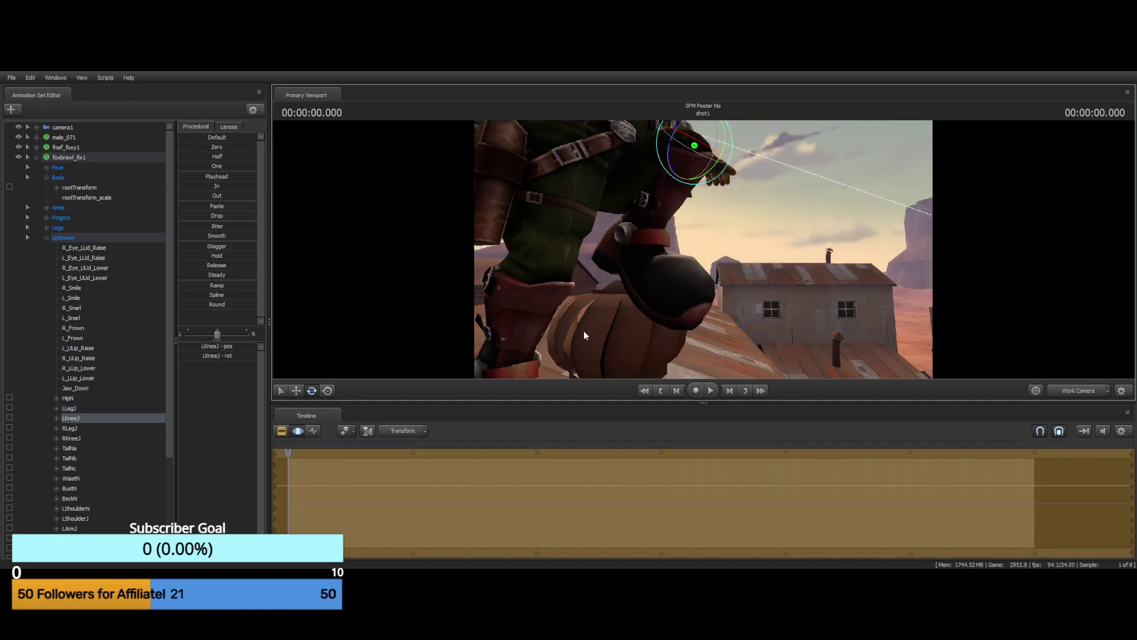
# Rotate RLegJ slightly around the vertical to turn the standing right leg, judging from the front
pyautogui.keyDown('alt'); pyautogui.moveTo(584, 335); pyautogui.dragTo(785, 358); pyautogui.keyUp('alt')
pyautogui.moveTo(654, 351); pyautogui.dragTo(699, 237)
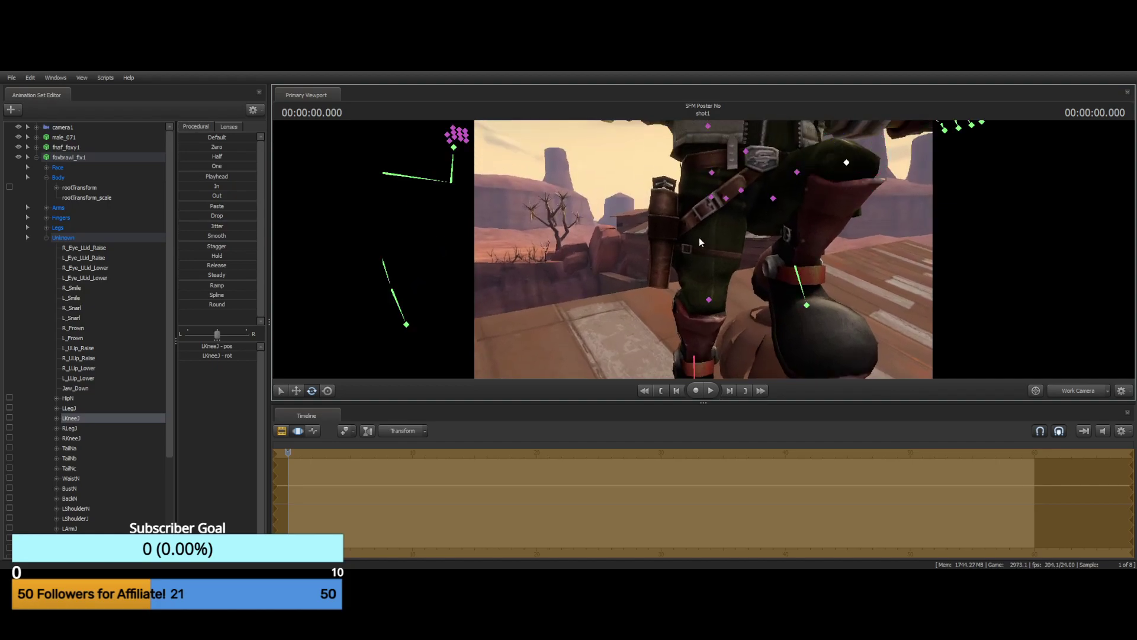
pyautogui.click(710, 199)
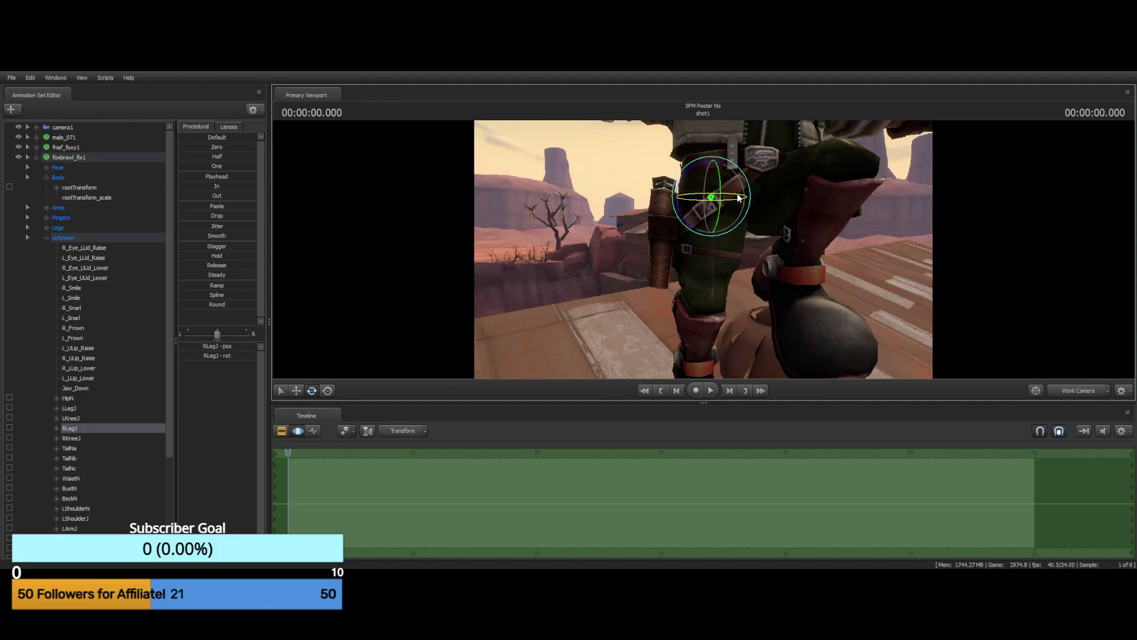
pyautogui.moveTo(738, 195); pyautogui.dragTo(727, 195)
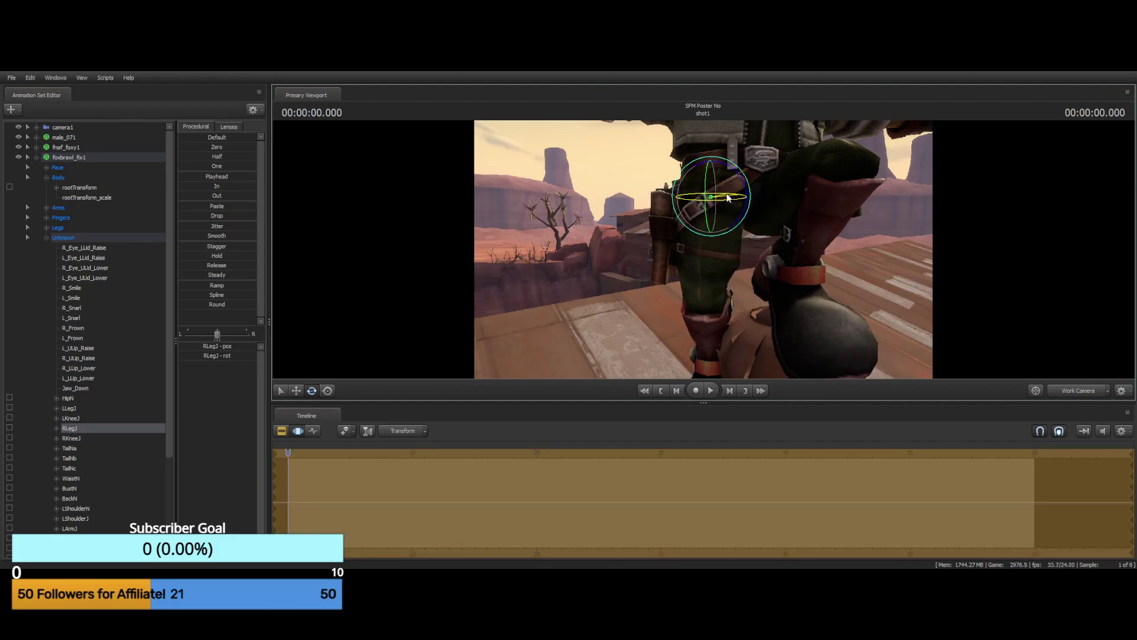
pyautogui.press('ctrl')
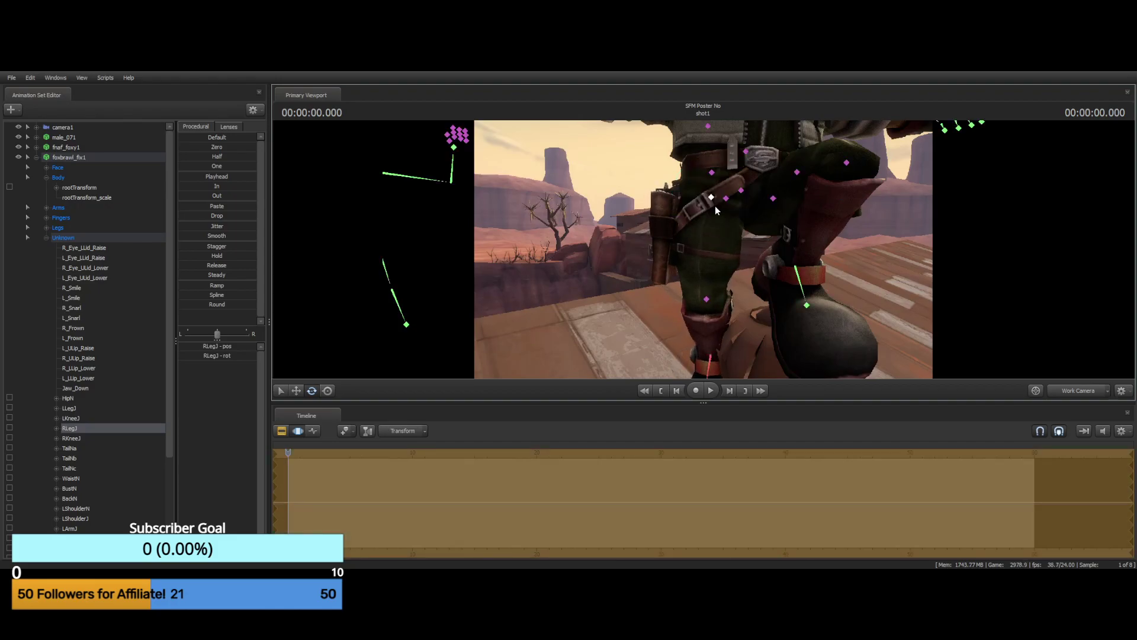
# Try to shift the right leg outward by moving RLegJ and adjusting RKneeJ away from the raised left leg
pyautogui.click(282, 389)
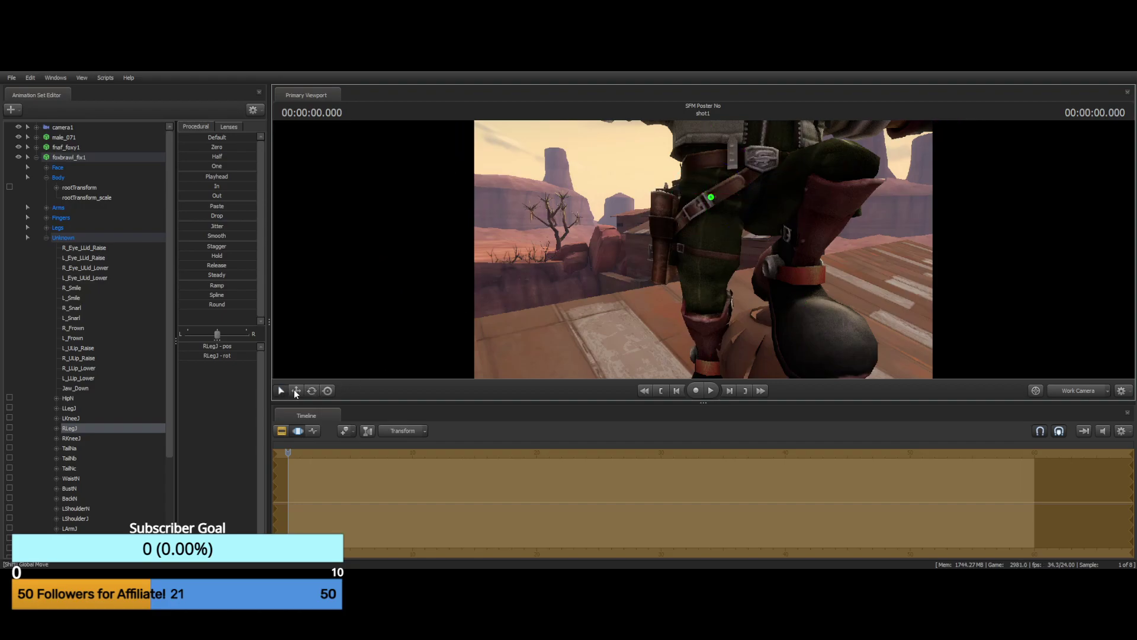
pyautogui.click(296, 391)
pyautogui.moveTo(734, 202); pyautogui.dragTo(718, 200)
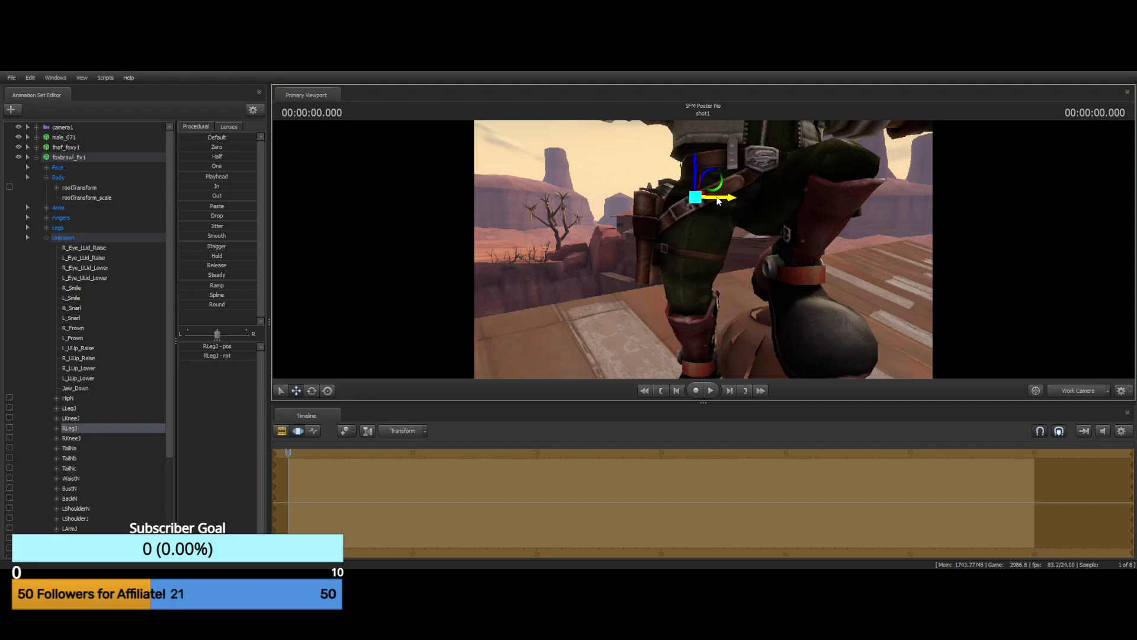
pyautogui.press('ctrl')
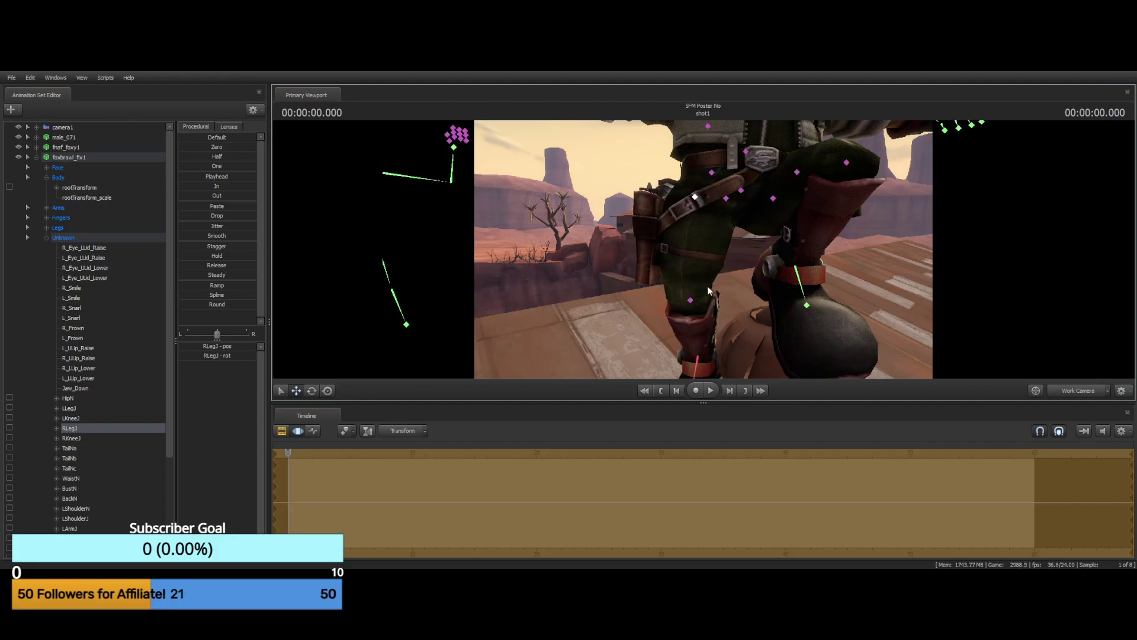
pyautogui.click(691, 303)
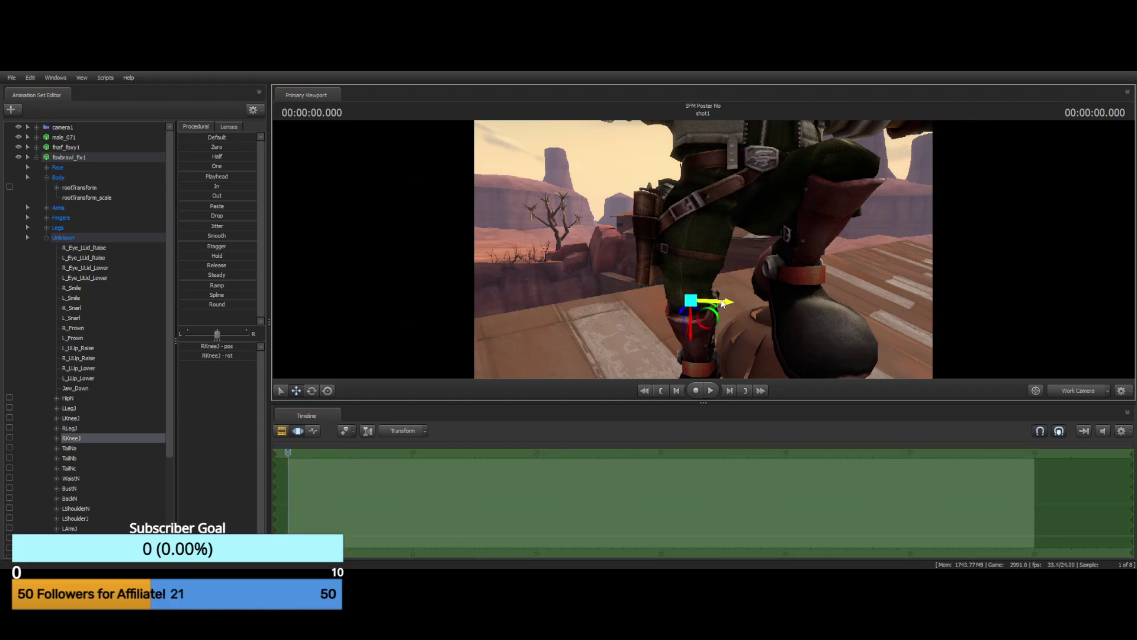
pyautogui.moveTo(723, 303); pyautogui.dragTo(679, 341)
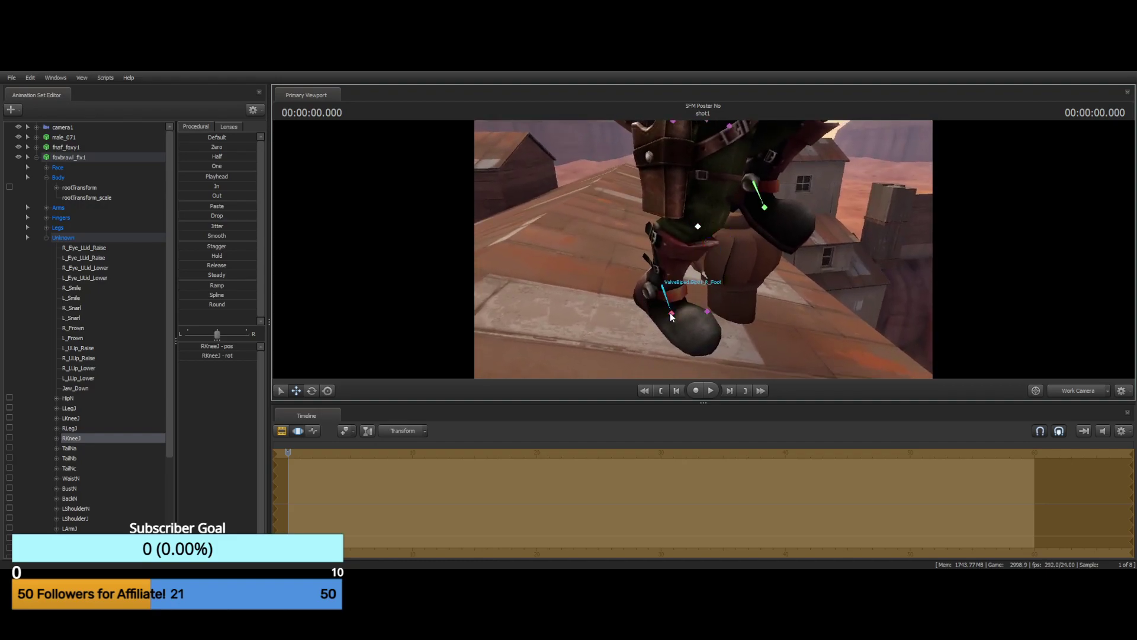
# Try rotating ValveBiped.Bip01_R_Foot to turn the right boot on the roof, checking it from the front
pyautogui.click(661, 289)
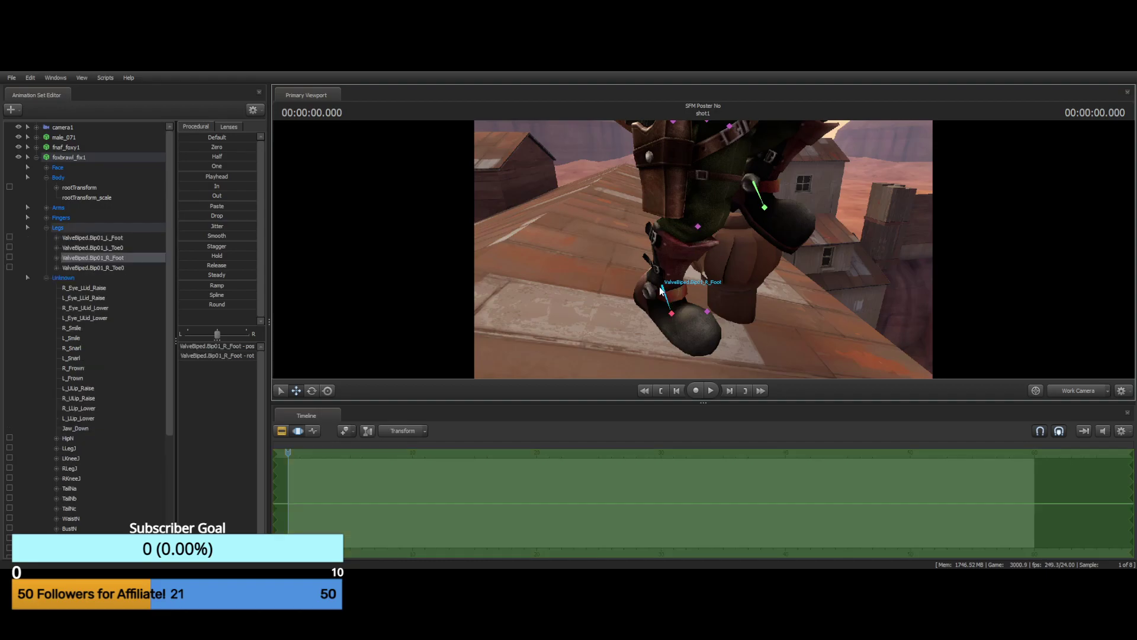
pyautogui.click(312, 390)
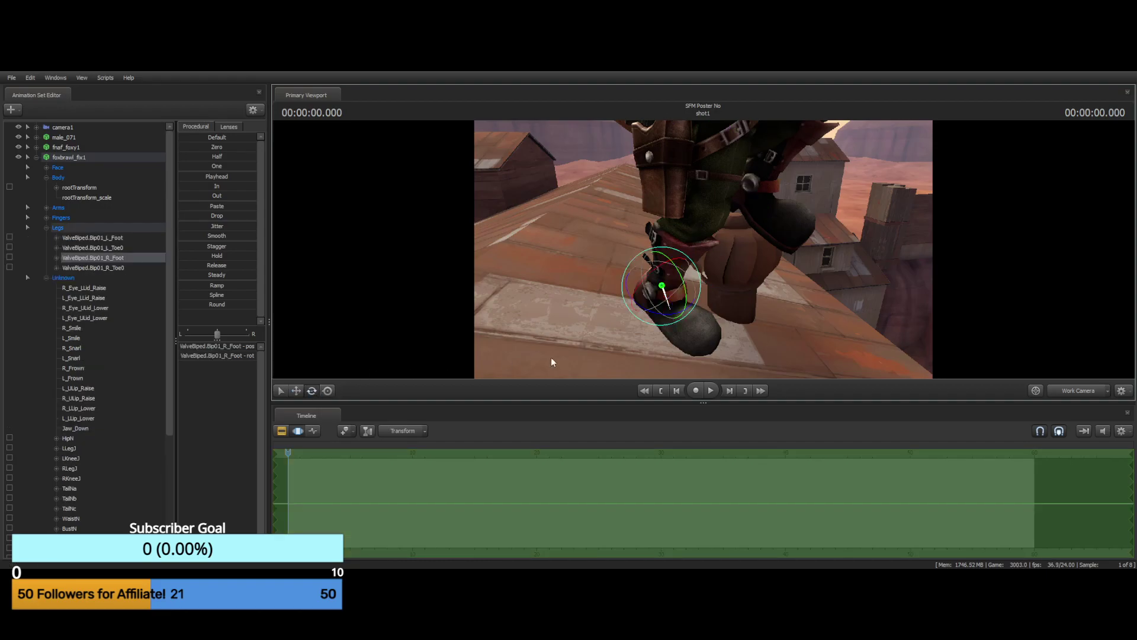
pyautogui.moveTo(662, 315); pyautogui.dragTo(648, 312)
pyautogui.moveTo(505, 181); pyautogui.dragTo(614, 140)
pyautogui.moveTo(703, 249); pyautogui.dragTo(770, 237)
pyautogui.moveTo(616, 296); pyautogui.dragTo(616, 296)
pyautogui.moveTo(703, 248); pyautogui.dragTo(761, 243)
pyautogui.moveTo(617, 296); pyautogui.dragTo(617, 297)
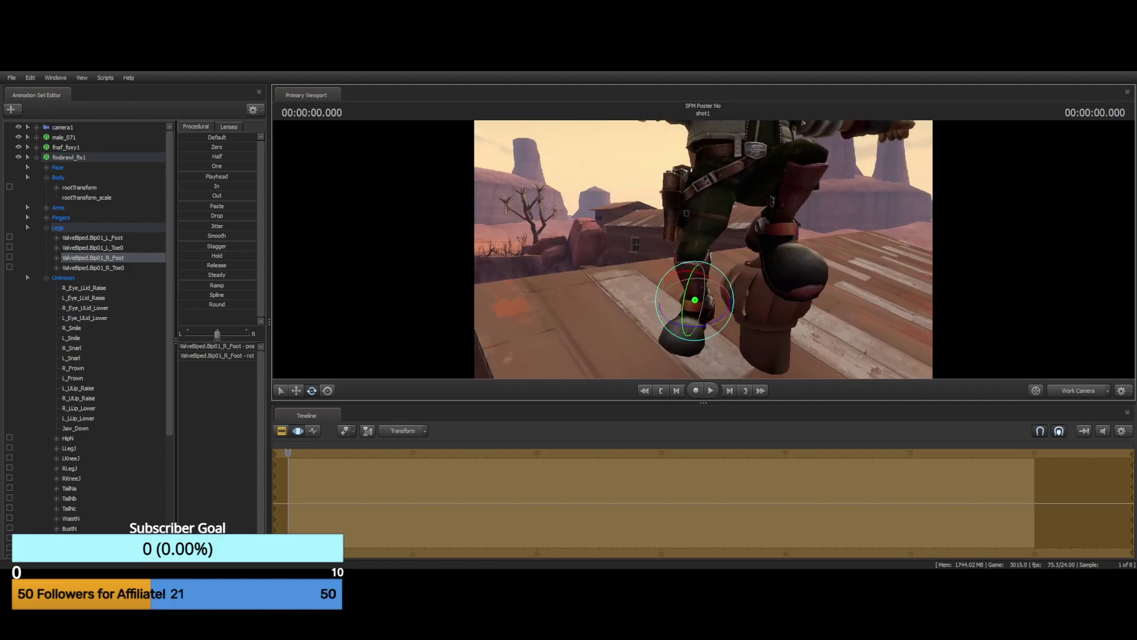
# Undo the right foot and knee adjustments and the sideways move of the right leg
pyautogui.hotkey('ctrl', 'z')
pyautogui.hotkey('ctrl', 'z')
pyautogui.hotkey('ctrl', 'z')
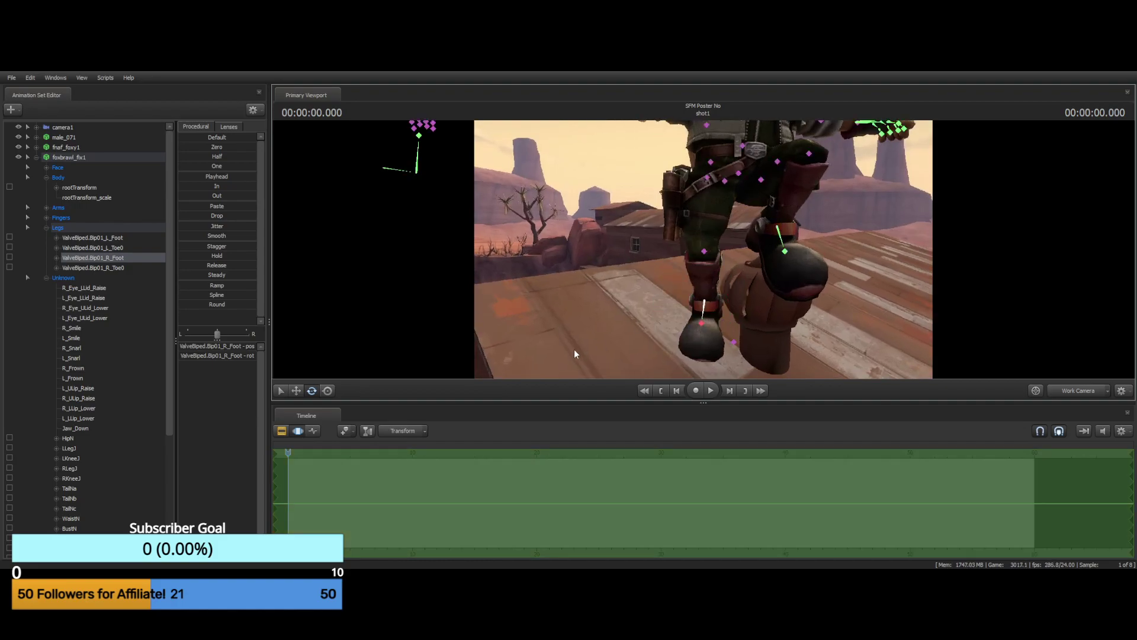
pyautogui.hotkey('ctrl', 'z')
pyautogui.hotkey('ctrl', 'z')
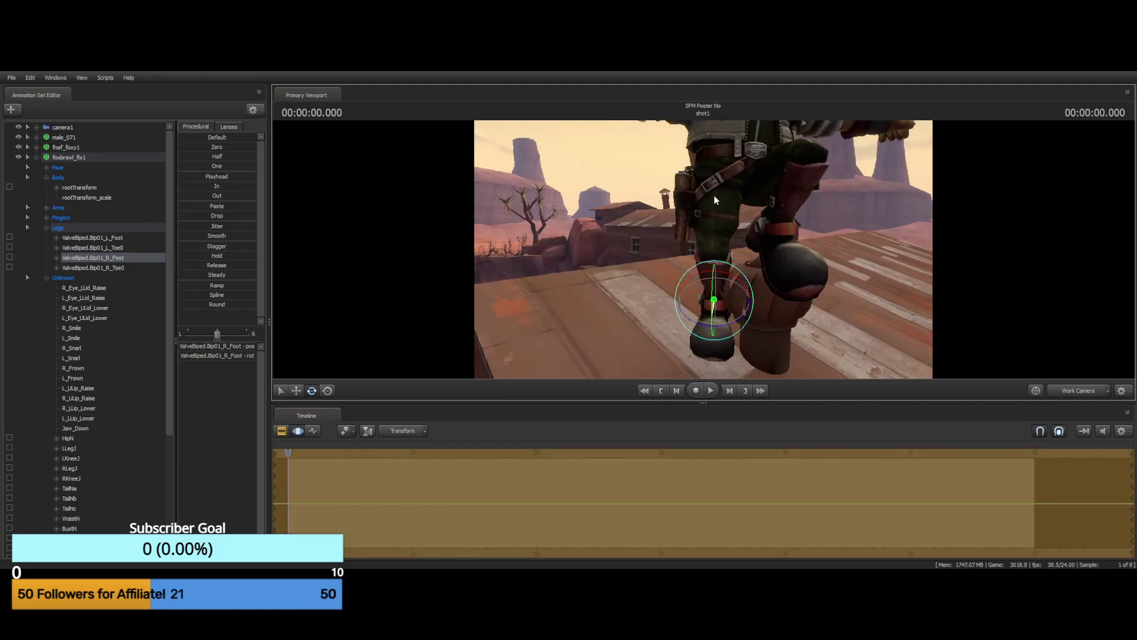
# Rotate RLegJ to re-angle the standing right leg, checking the stance from behind and from the side
pyautogui.press('ctrl')
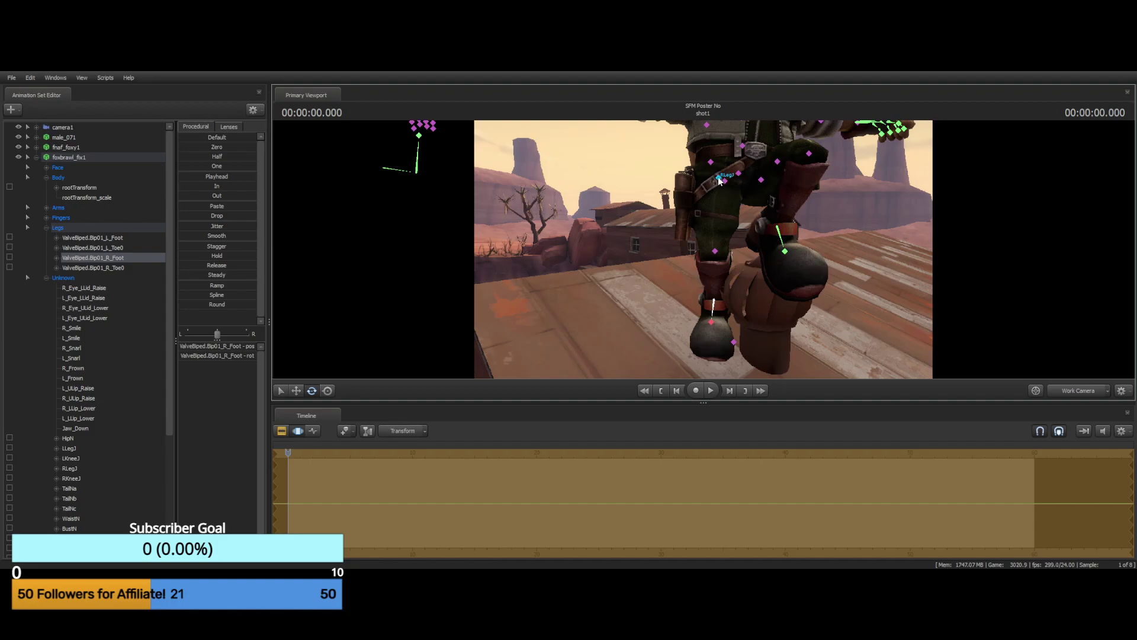
pyautogui.click(719, 179)
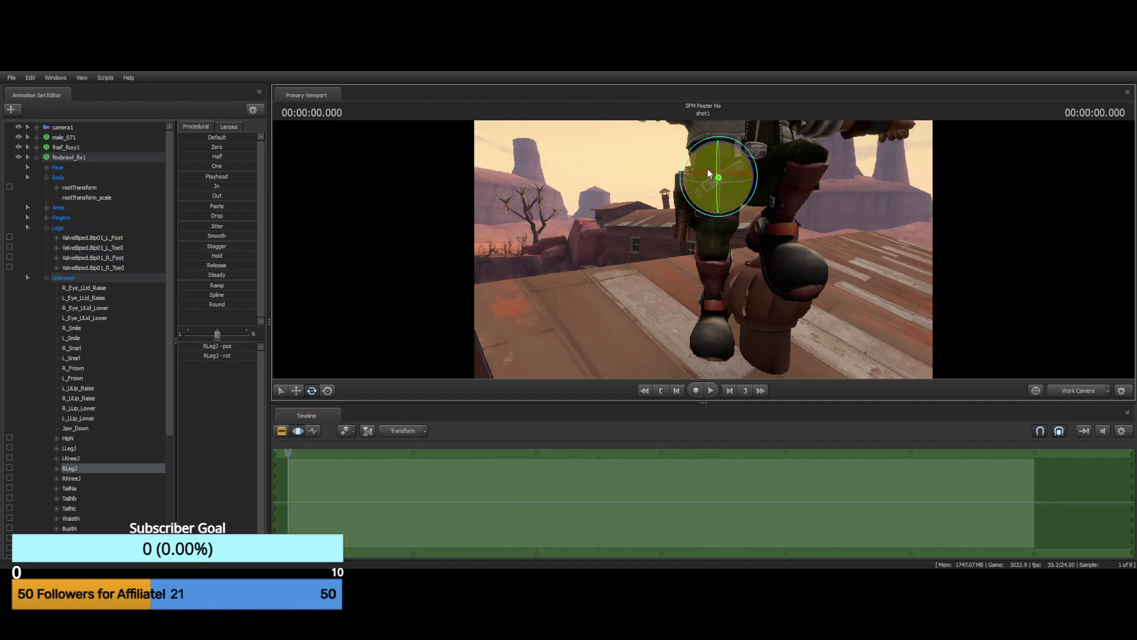
pyautogui.moveTo(709, 172); pyautogui.dragTo(609, 154)
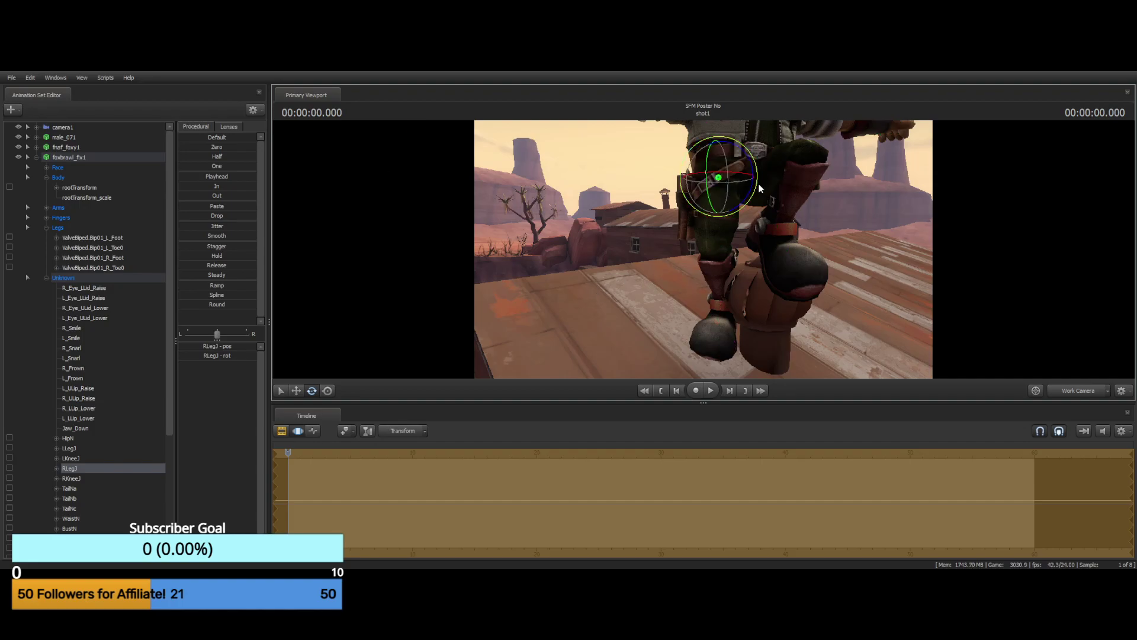
pyautogui.moveTo(743, 200); pyautogui.dragTo(830, 160)
pyautogui.moveTo(738, 170); pyautogui.dragTo(773, 248)
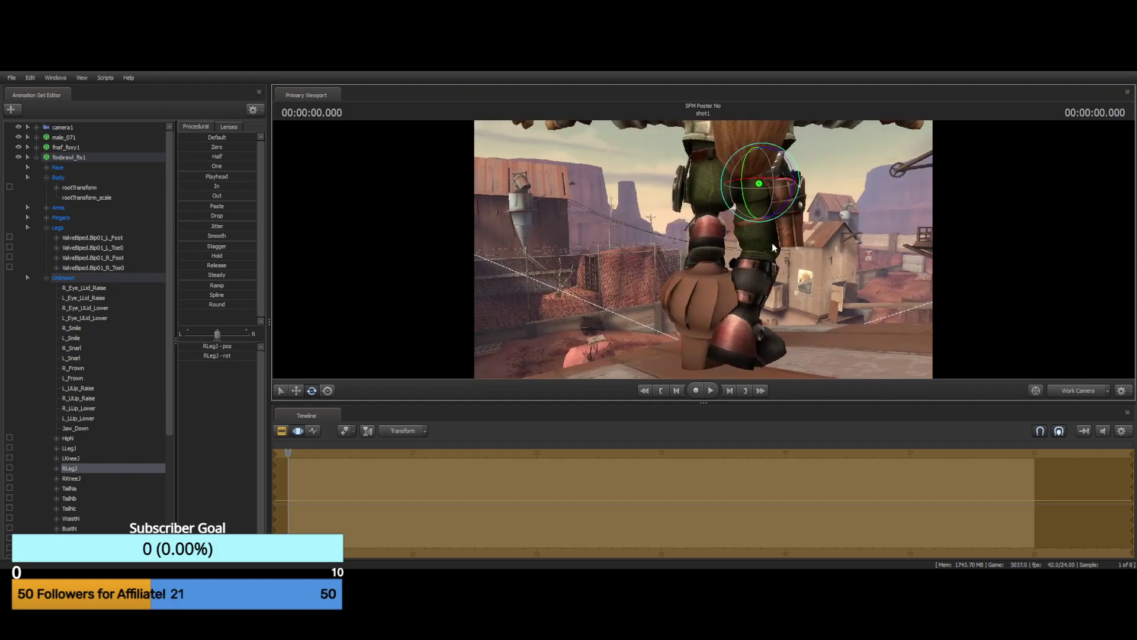
pyautogui.moveTo(862, 313); pyautogui.dragTo(424, 257)
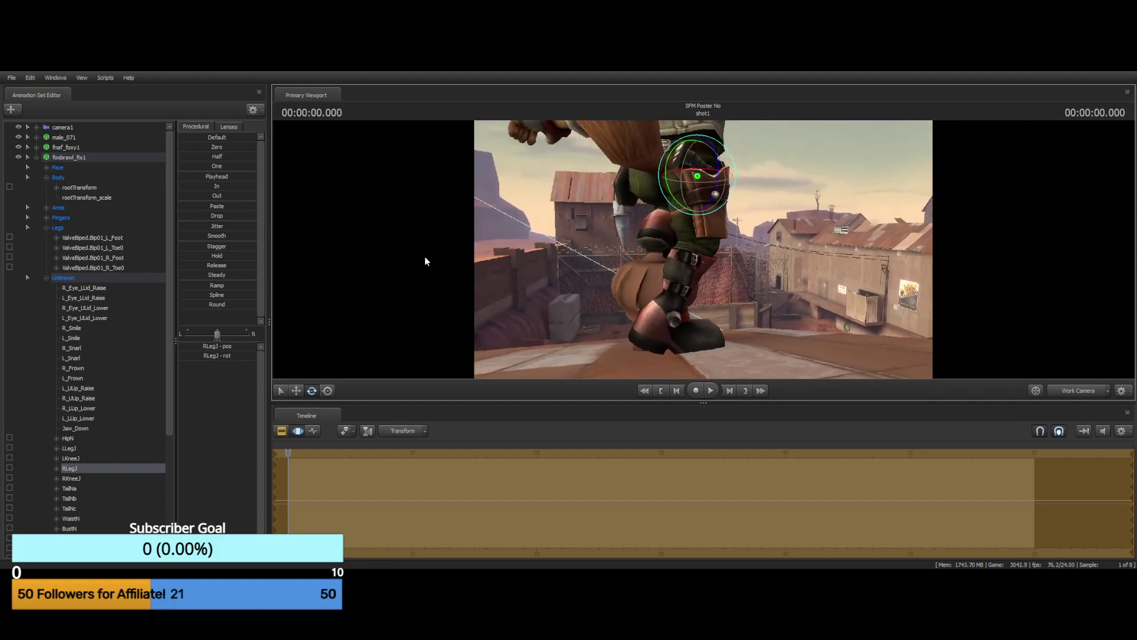
# Reposition RLegJ at the hip and rotate it so the right leg swings outward from the roof vent
pyautogui.click(299, 390)
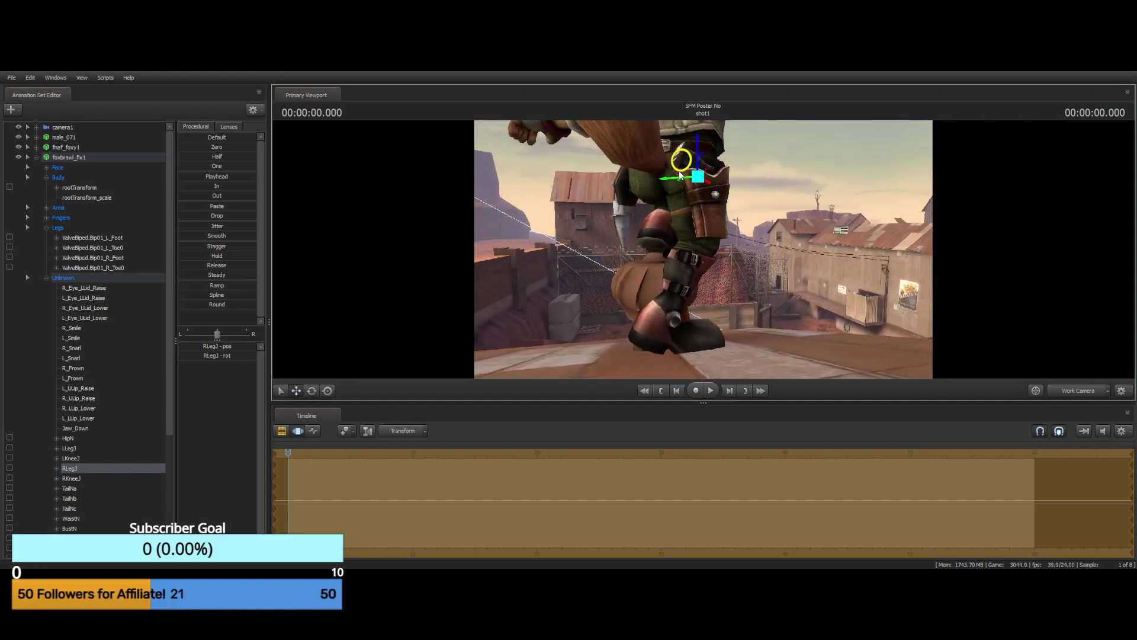
pyautogui.moveTo(681, 184); pyautogui.dragTo(659, 236)
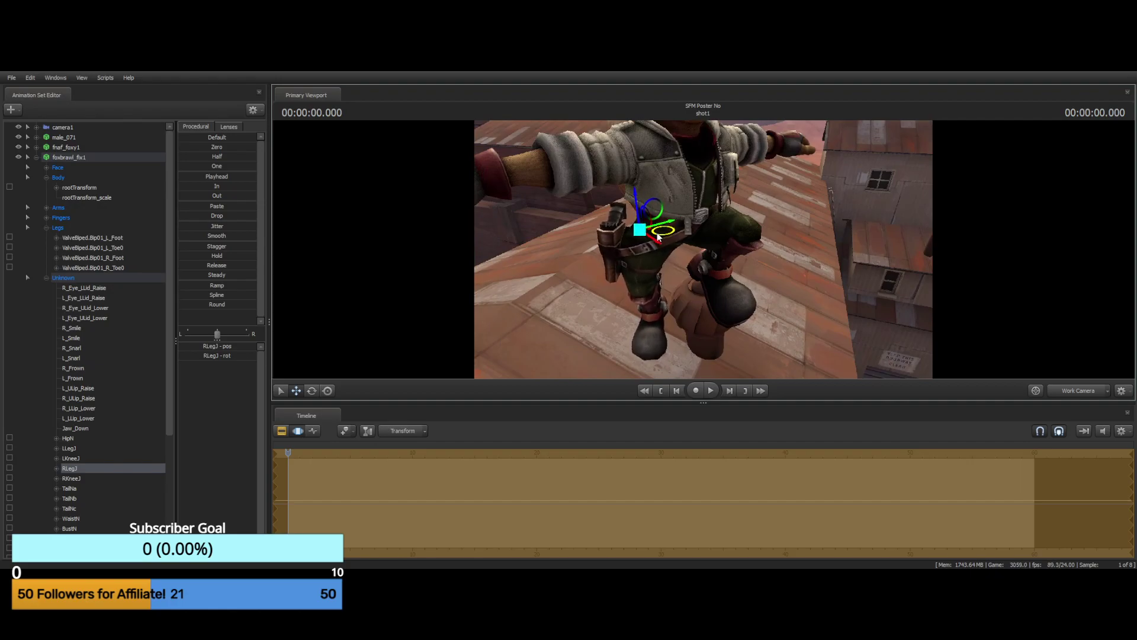
pyautogui.click(312, 391)
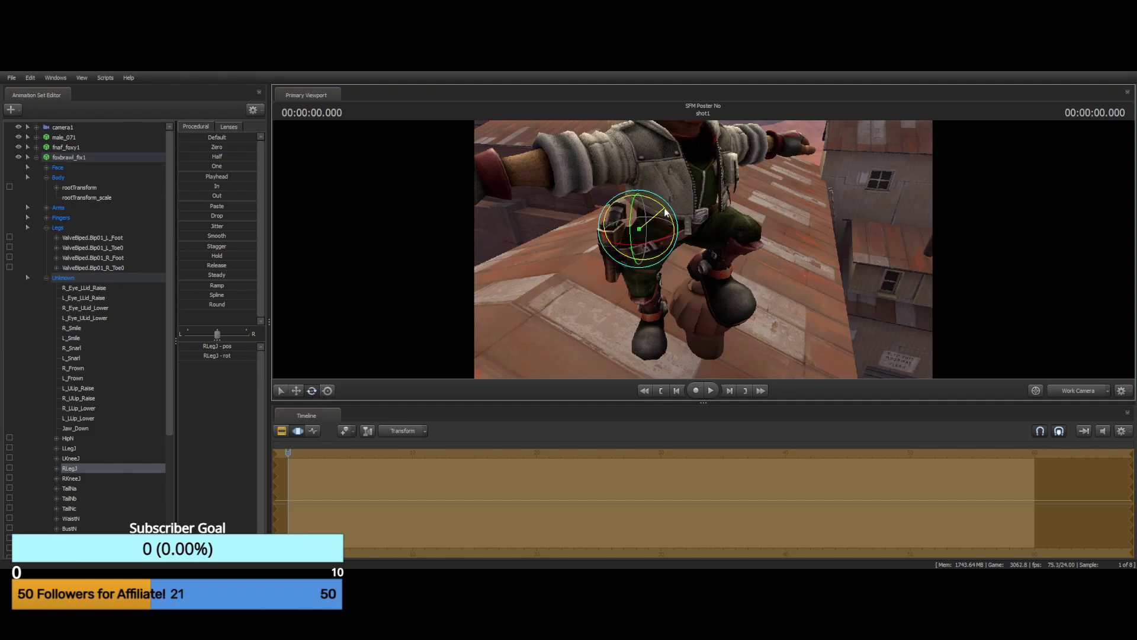
pyautogui.moveTo(665, 212); pyautogui.dragTo(671, 212)
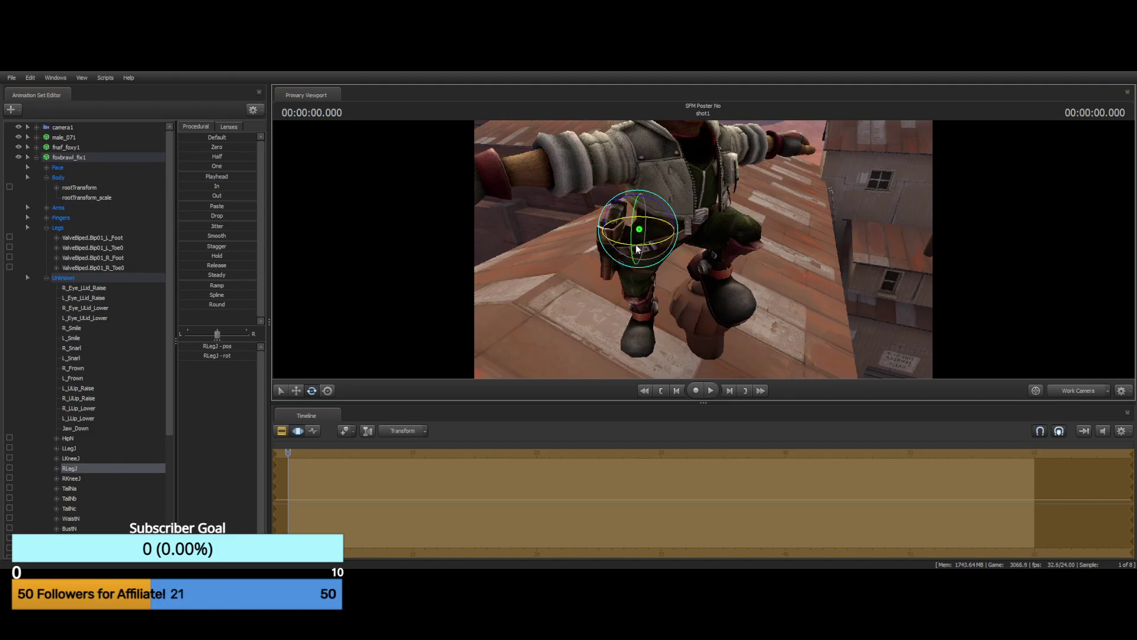
pyautogui.moveTo(637, 244)
pyautogui.mouseDown()
pyautogui.moveTo(653, 237)
pyautogui.moveTo(640, 238)
pyautogui.mouseUp()
# Rotate ValveBiped.Bip01_R_Foot to re-angle the right boot on the sloping roof, checking it from the side
pyautogui.press('ctrl')
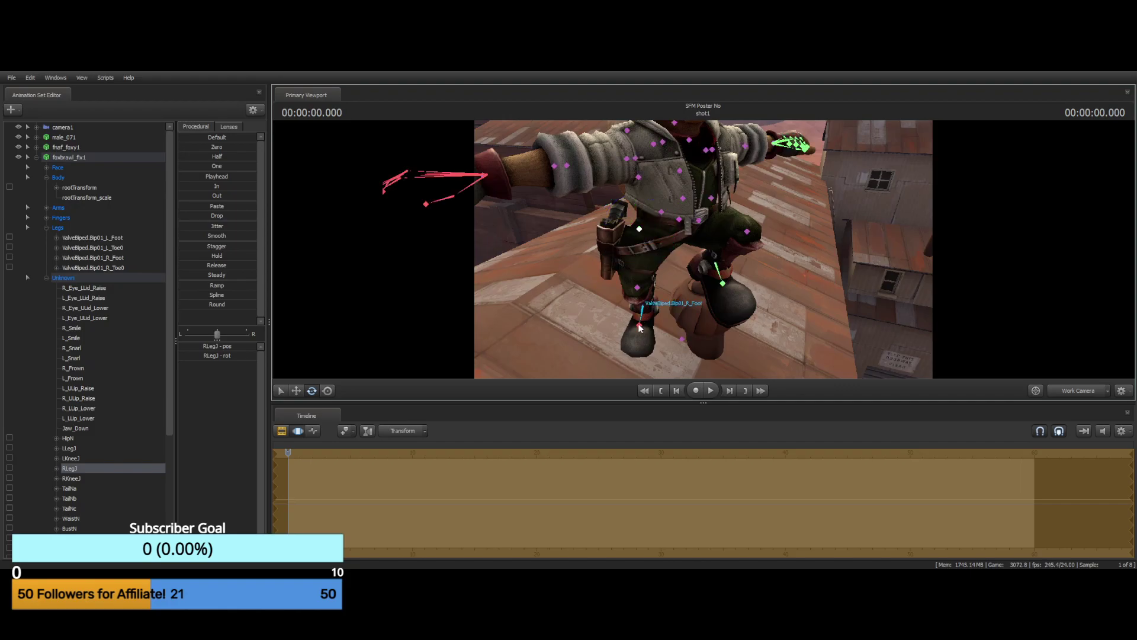
pyautogui.keyDown('ctrl'); pyautogui.click(647, 308); pyautogui.keyUp('ctrl')
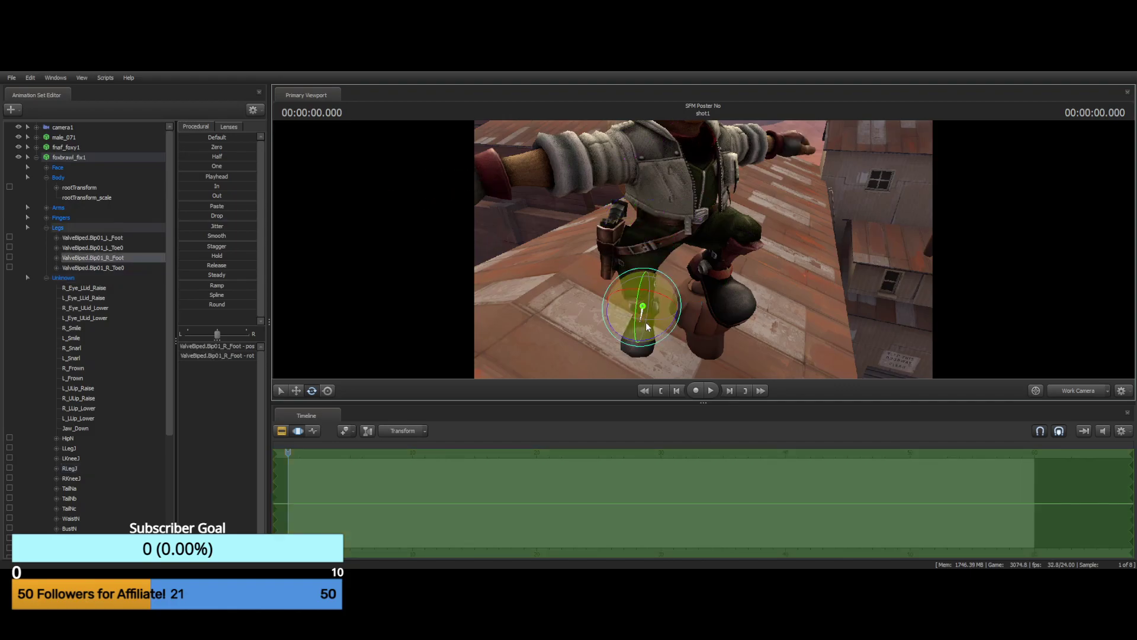
pyautogui.moveTo(674, 303)
pyautogui.mouseDown()
pyautogui.moveTo(658, 314)
pyautogui.moveTo(672, 304)
pyautogui.mouseUp()
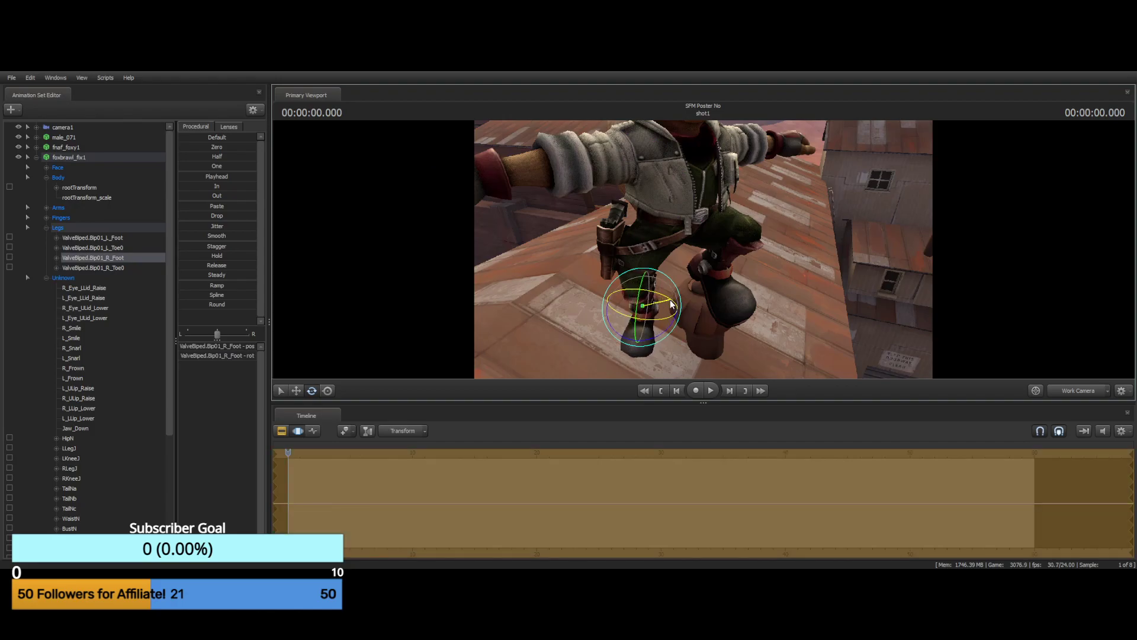
pyautogui.press('ctrl')
pyautogui.keyDown('ctrl'); pyautogui.click(658, 314); pyautogui.keyUp('ctrl')
pyautogui.press('ctrl')
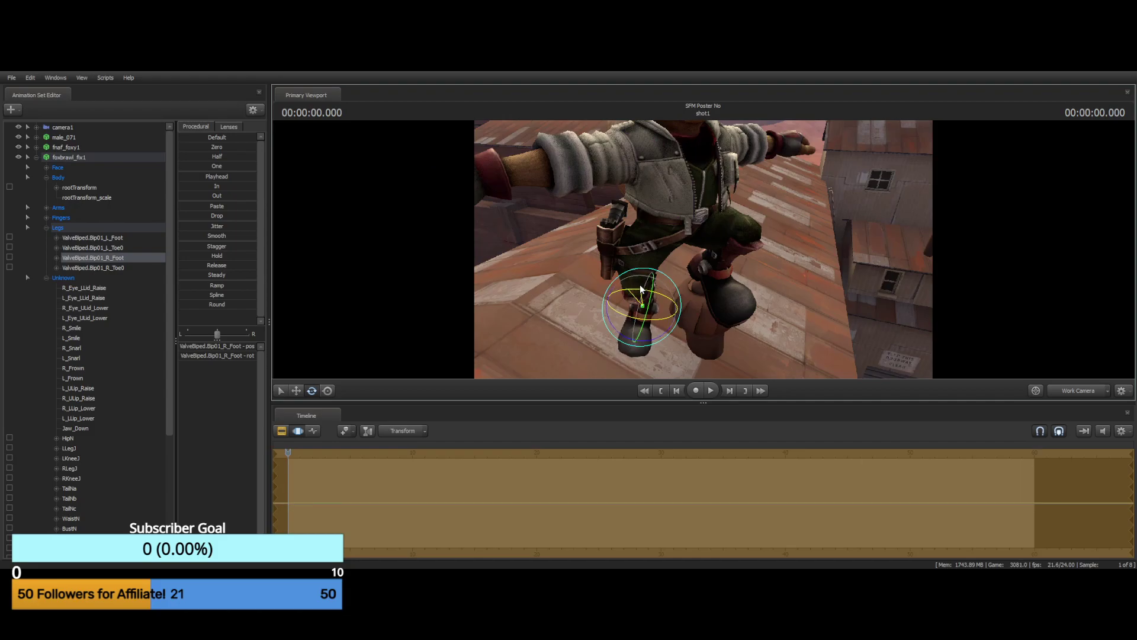
pyautogui.keyDown('ctrl'); pyautogui.click(640, 312); pyautogui.keyUp('ctrl')
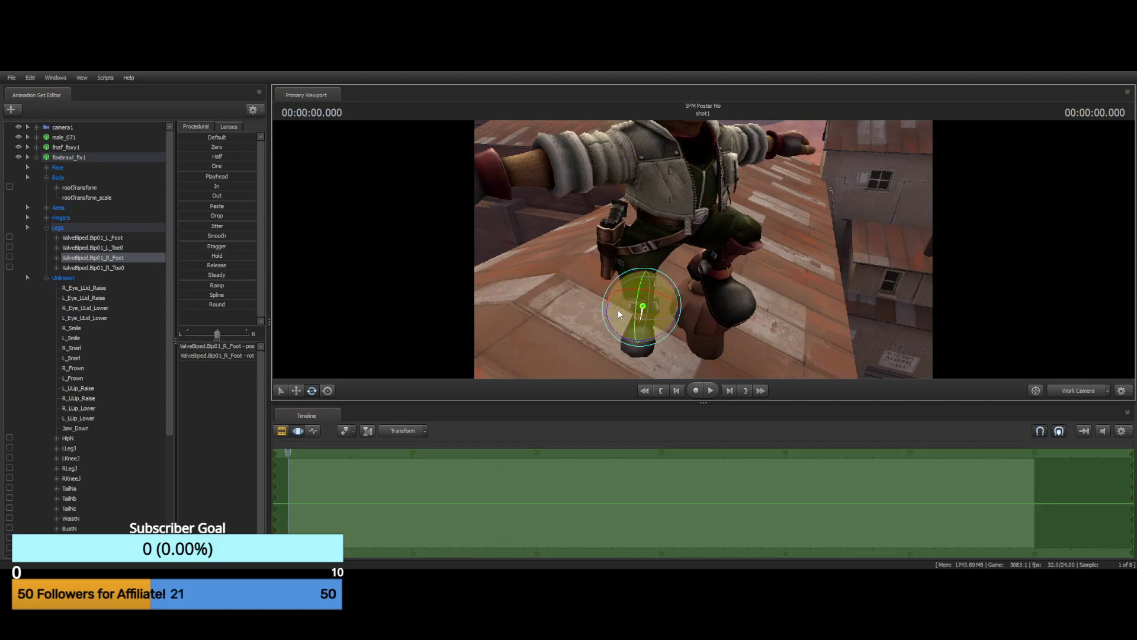
pyautogui.moveTo(854, 314); pyautogui.dragTo(663, 265)
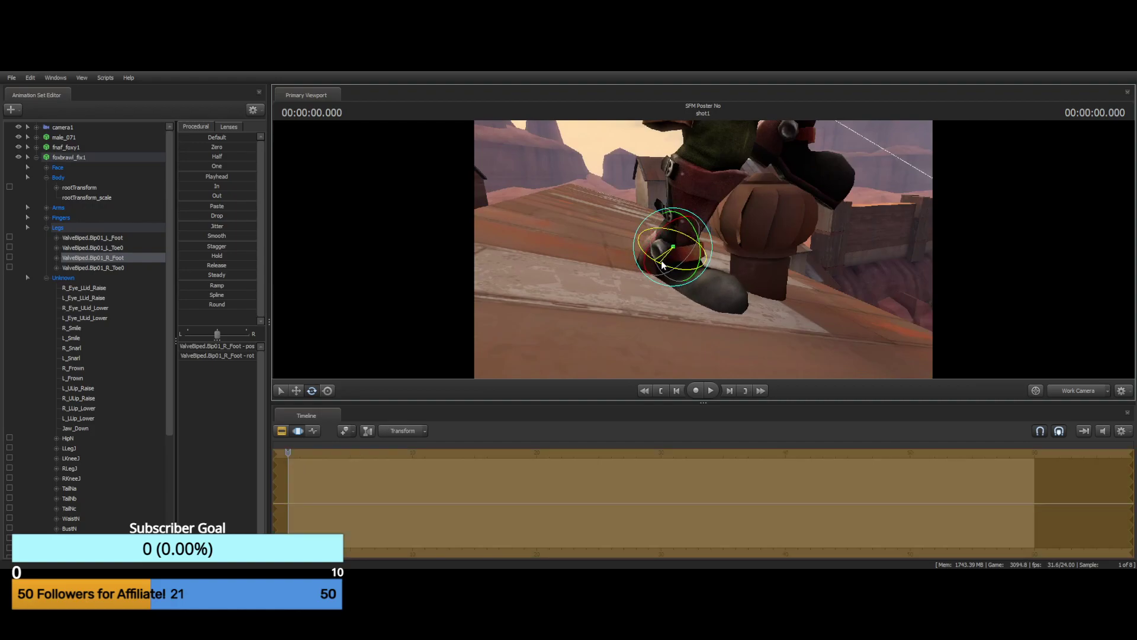
# Reposition RKneeJ so the lower right leg and boot sit better against the roof beside the vent
pyautogui.press('ctrl')
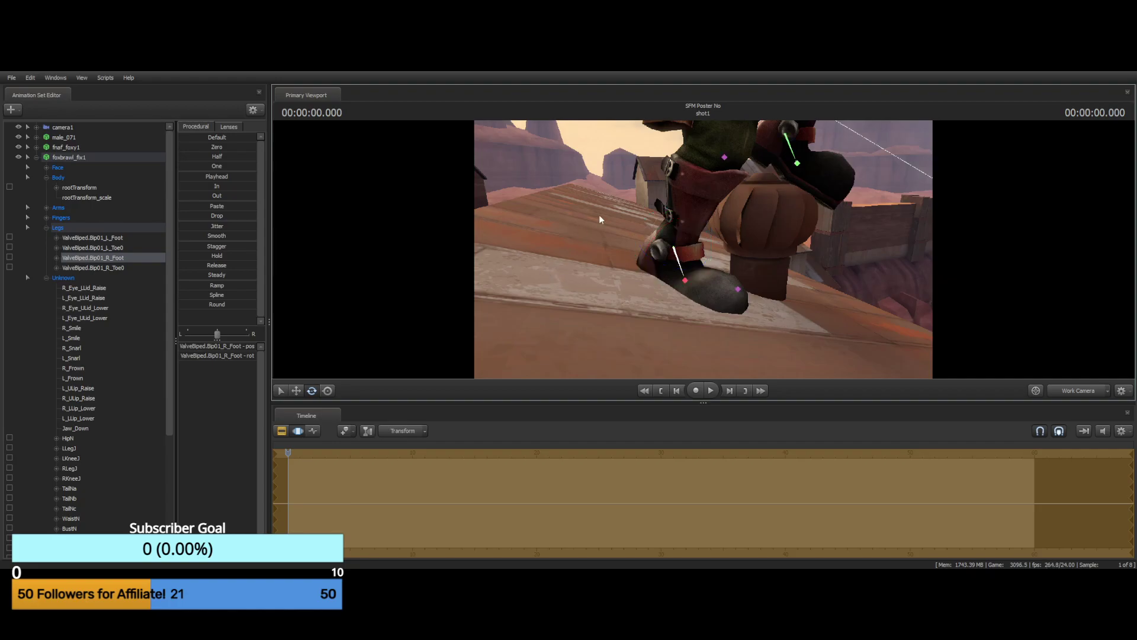
pyautogui.click(724, 157)
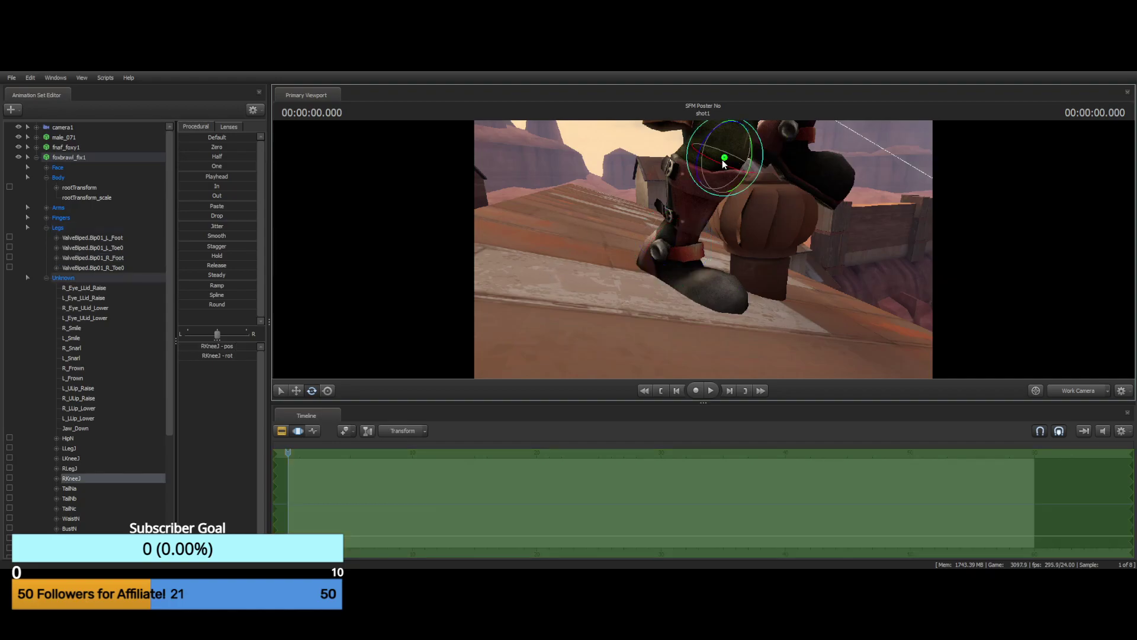
pyautogui.click(295, 391)
pyautogui.moveTo(725, 180); pyautogui.dragTo(726, 171)
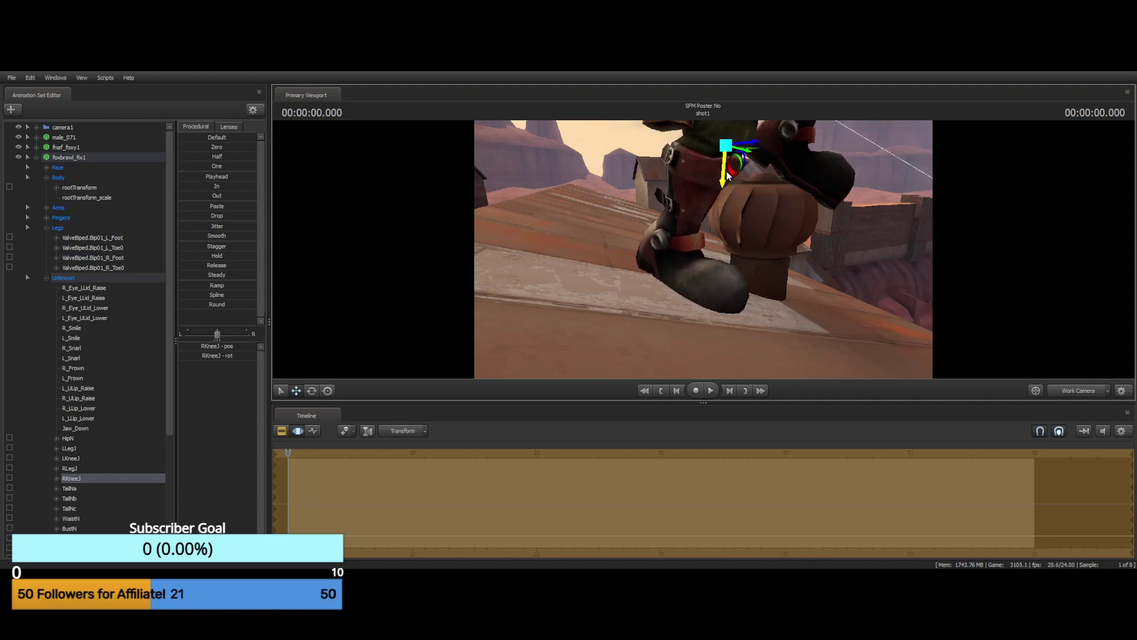
pyautogui.hotkey('ctrl', 'z')
pyautogui.moveTo(912, 154); pyautogui.dragTo(930, 121)
pyautogui.moveTo(555, 325); pyautogui.dragTo(588, 303)
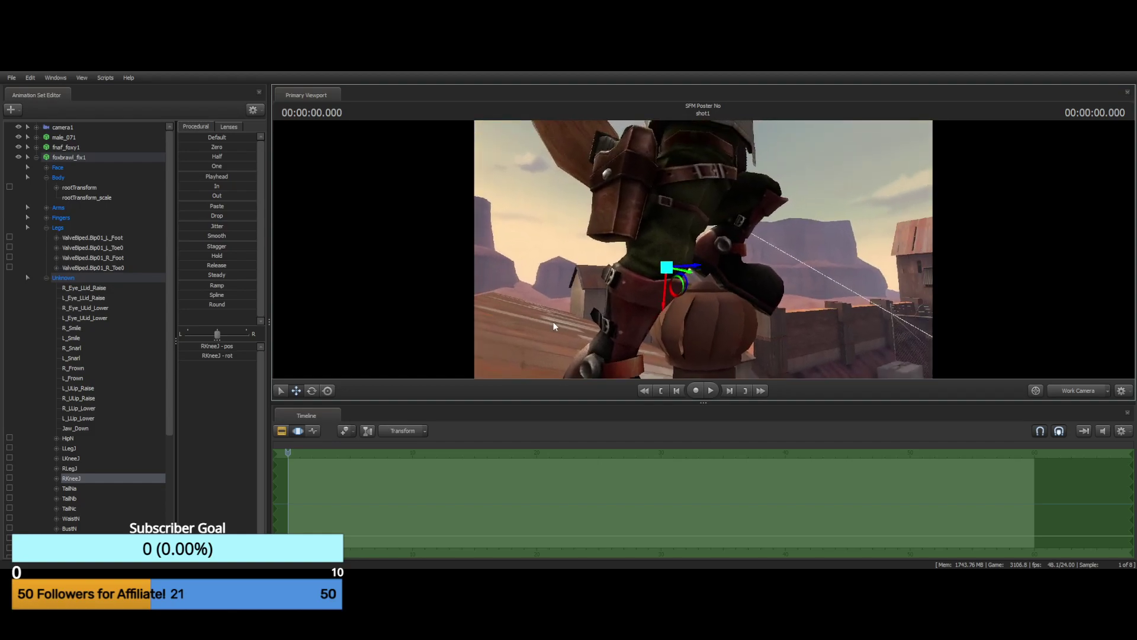
pyautogui.moveTo(672, 271); pyautogui.dragTo(685, 264)
pyautogui.moveTo(702, 249); pyautogui.dragTo(641, 268, button='middle')
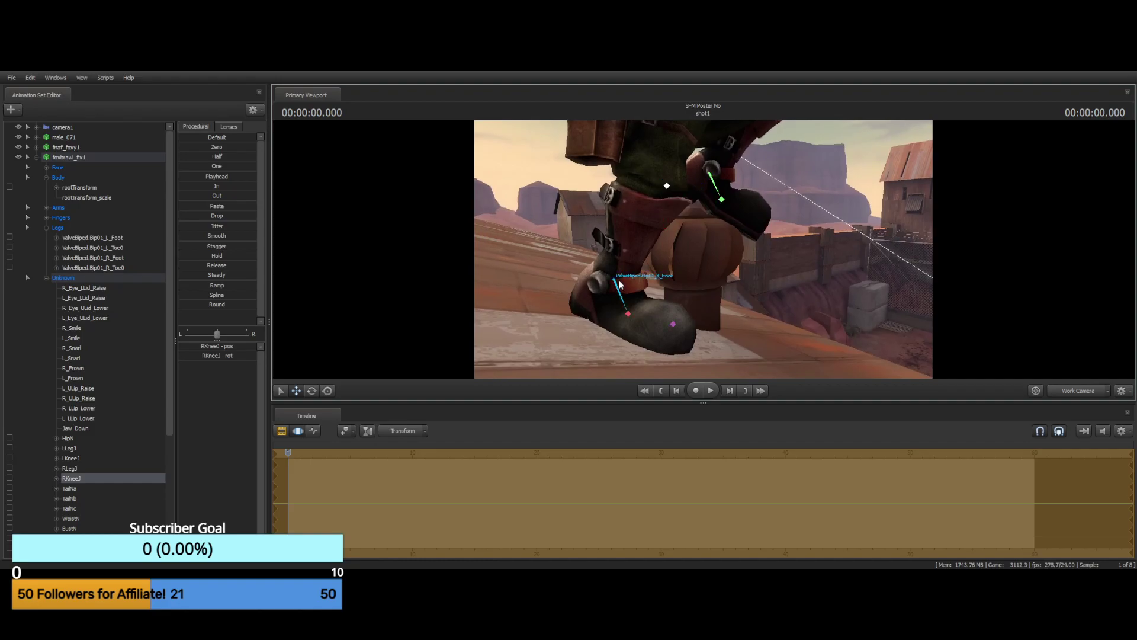
# Rotate ValveBiped.Bip01_R_Foot to fit the right boot to the repositioned lower leg
pyautogui.click(628, 314)
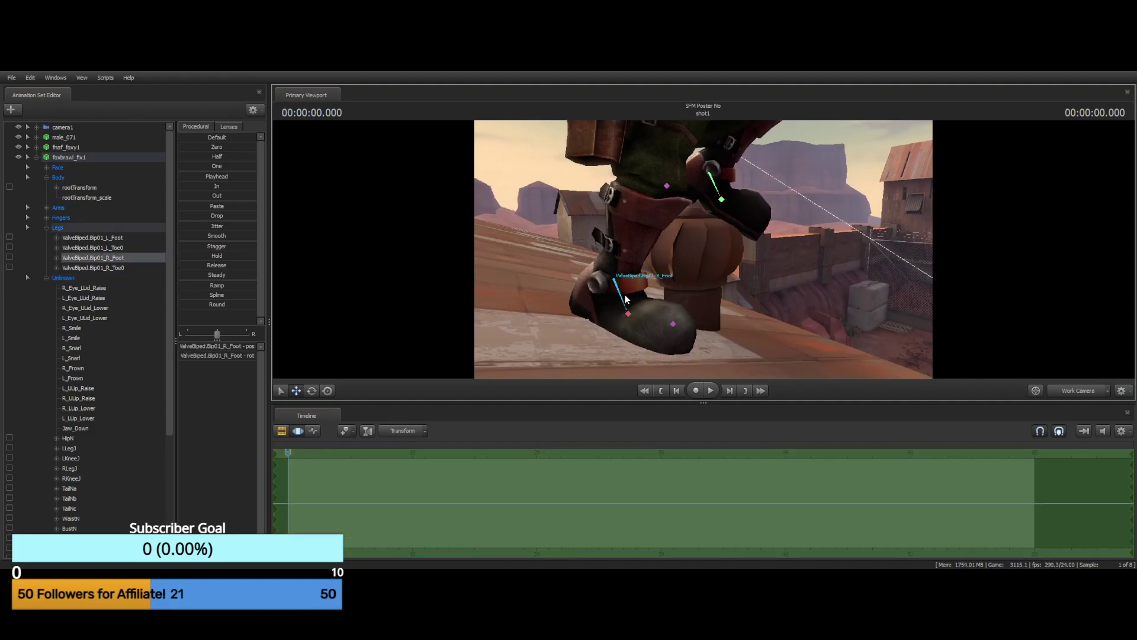
pyautogui.press('e')
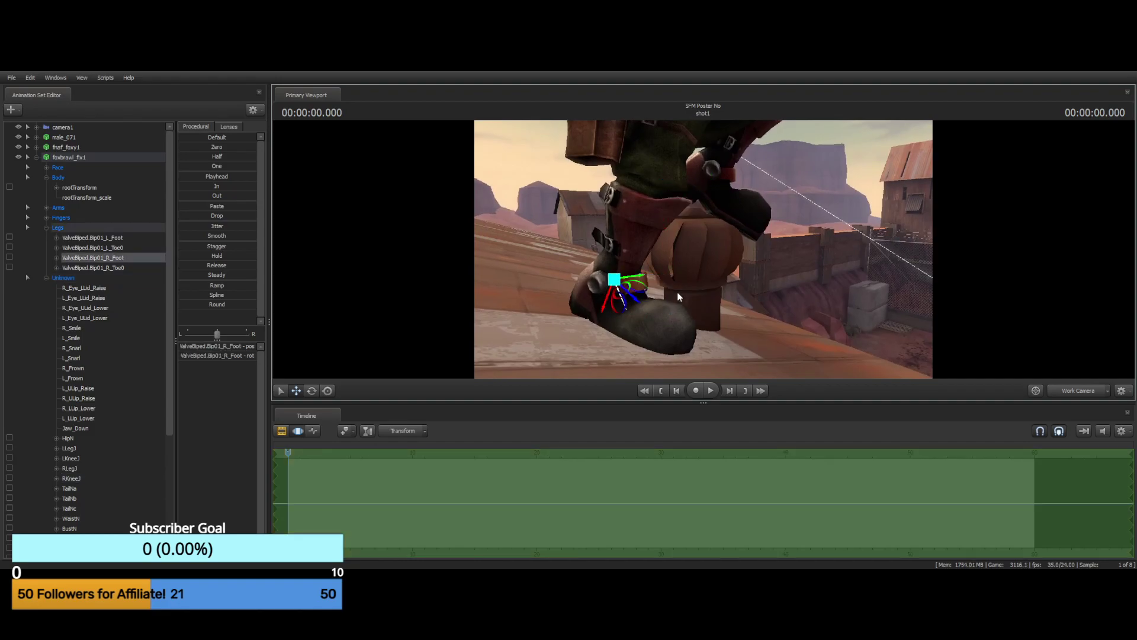
pyautogui.click(312, 391)
pyautogui.moveTo(638, 270)
pyautogui.mouseDown()
pyautogui.moveTo(633, 235)
pyautogui.moveTo(635, 255)
pyautogui.mouseUp()
# Rotate RShoulderJ from behind the character to lower the outstretched right arm toward the hip
pyautogui.keyDown('alt'); pyautogui.moveTo(795, 287); pyautogui.dragTo(628, 255); pyautogui.keyUp('alt')
pyautogui.press('s')
pyautogui.press('w')
pyautogui.press('d')
pyautogui.moveTo(580, 246); pyautogui.dragTo(510, 258, button='right')
pyautogui.moveTo(509, 258); pyautogui.dragTo(489, 253)
pyautogui.moveTo(474, 262); pyautogui.dragTo(670, 242, button='right')
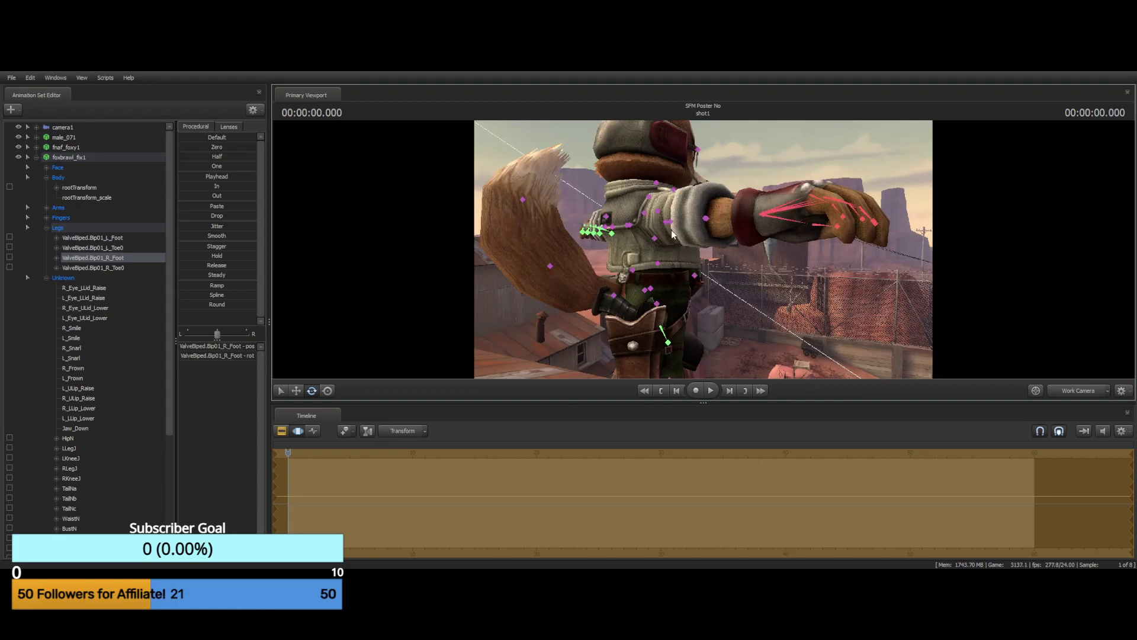
pyautogui.click(659, 212)
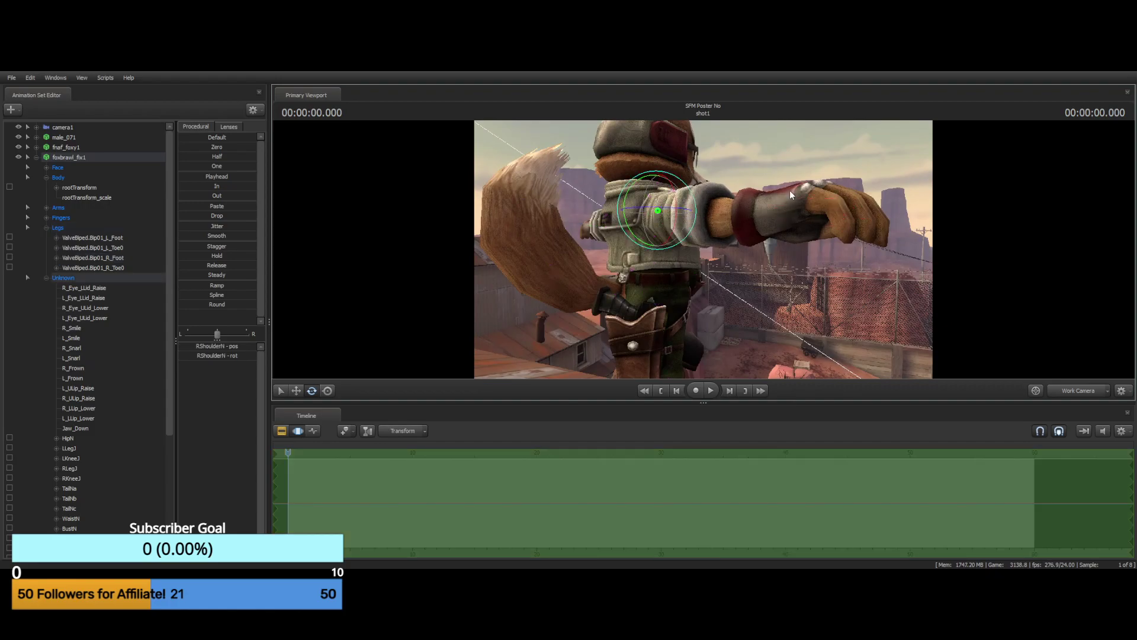
pyautogui.moveTo(659, 214); pyautogui.dragTo(635, 248, button='right')
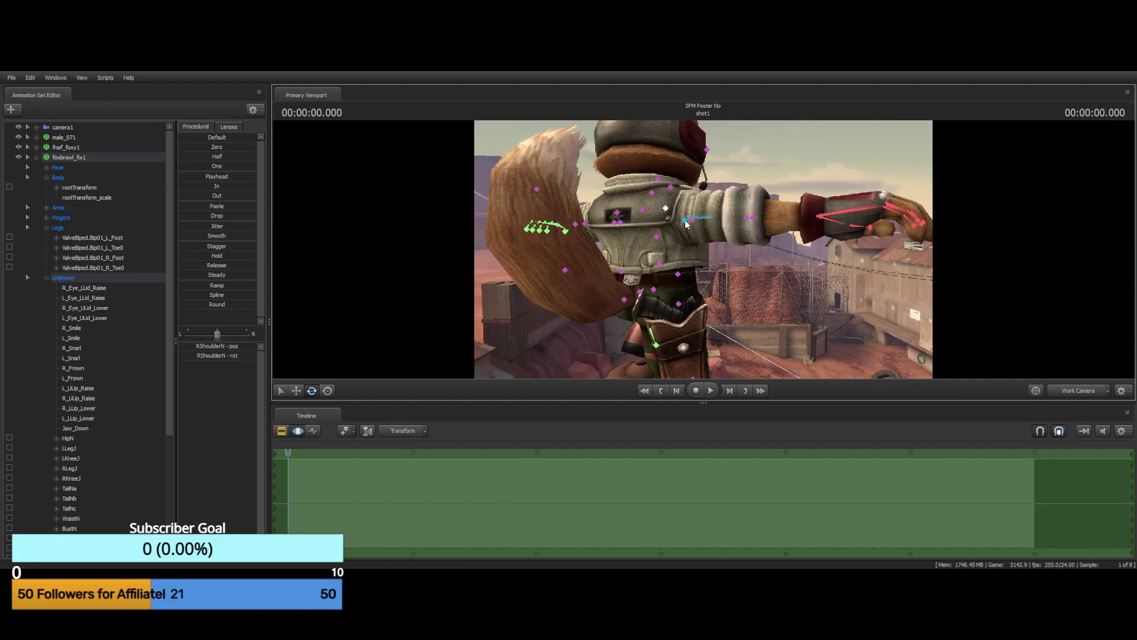
pyautogui.click(685, 221)
pyautogui.moveTo(709, 196); pyautogui.dragTo(716, 227)
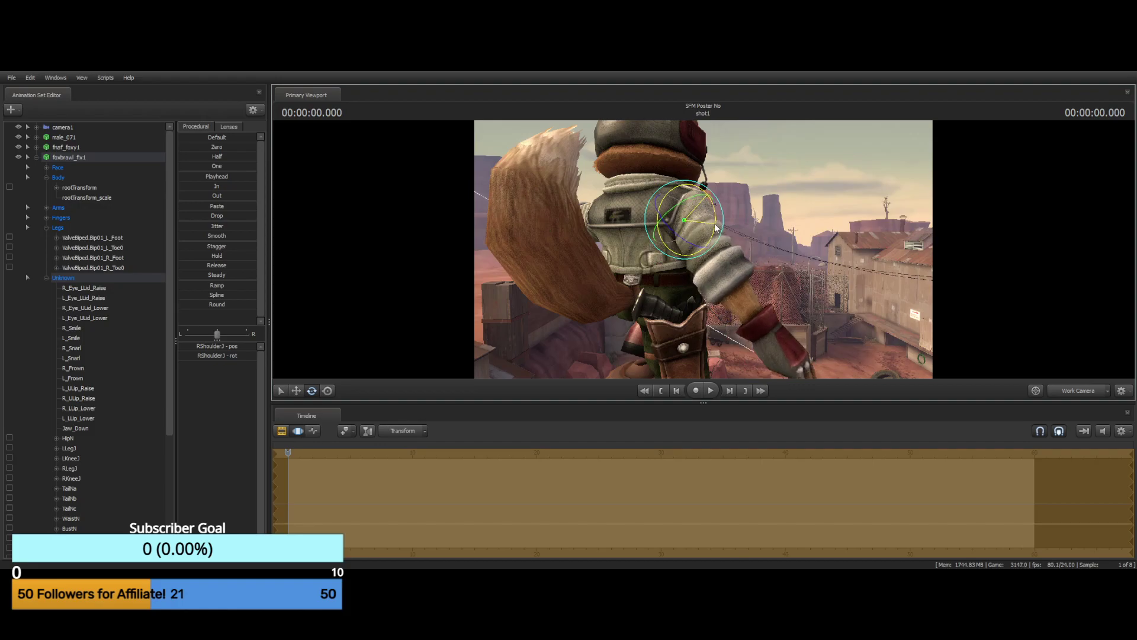
# Rotate RArmJ to bend the right forearm forward at the elbow, undoing the unsuitable rotations
pyautogui.press('ctrl')
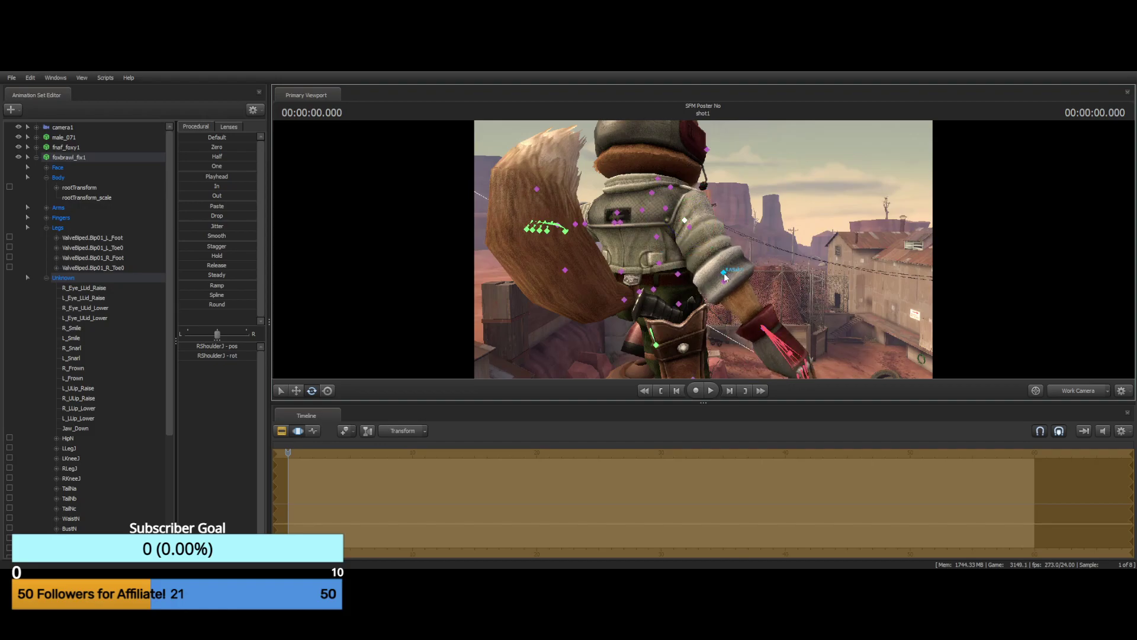
pyautogui.click(725, 274)
pyautogui.moveTo(725, 283); pyautogui.dragTo(677, 293)
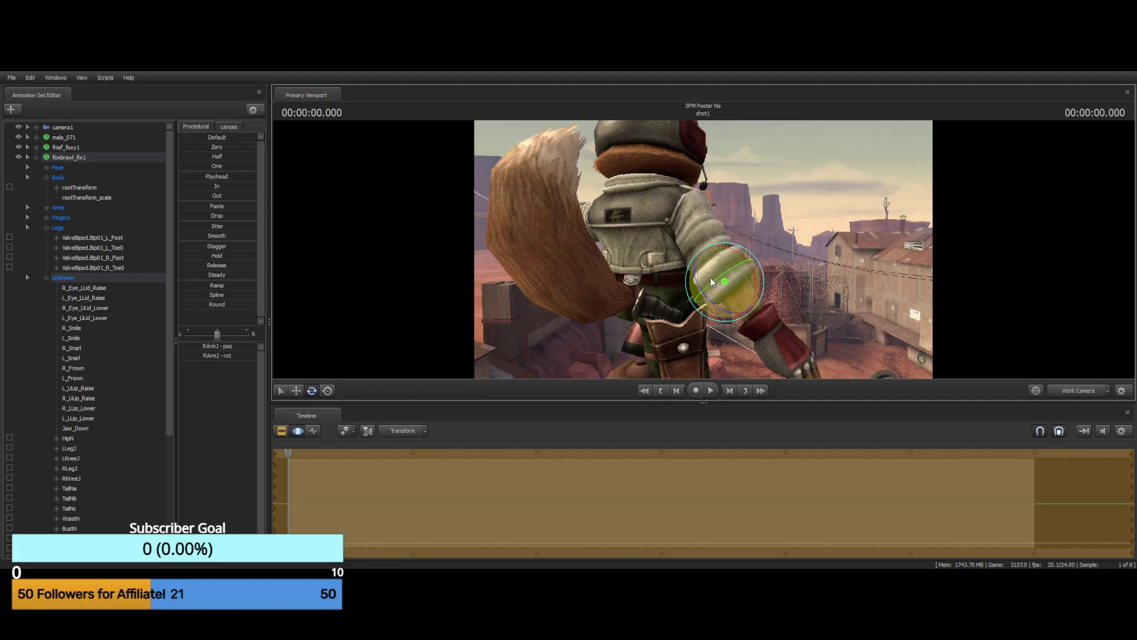
pyautogui.keyDown('alt'); pyautogui.moveTo(721, 269); pyautogui.dragTo(687, 322); pyautogui.keyUp('alt')
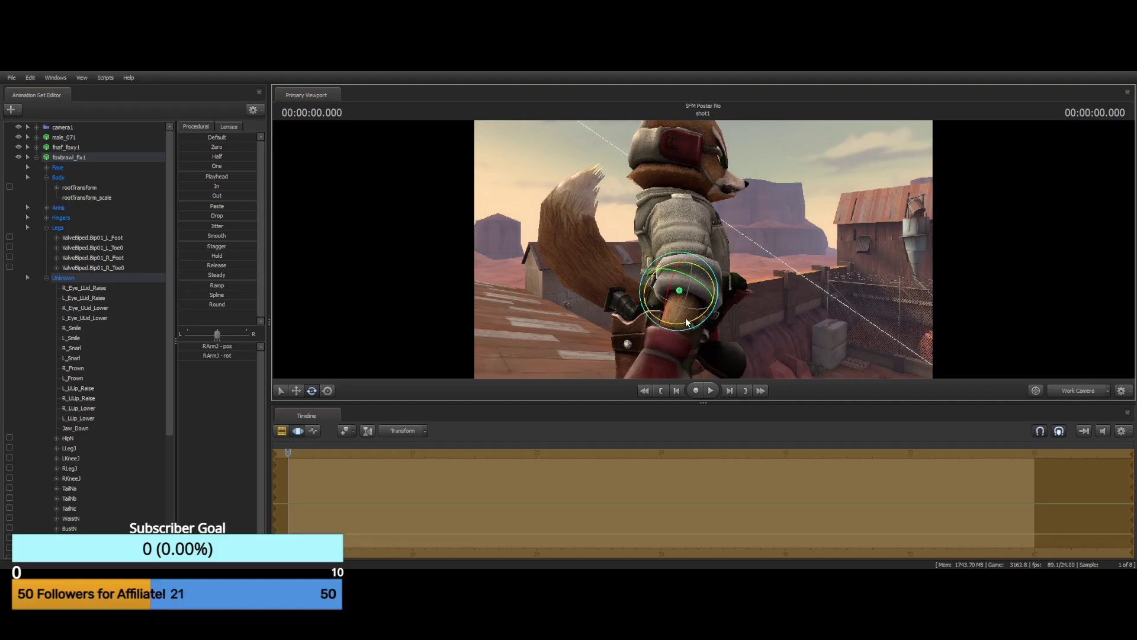
pyautogui.hotkey('ctrl', 'z')
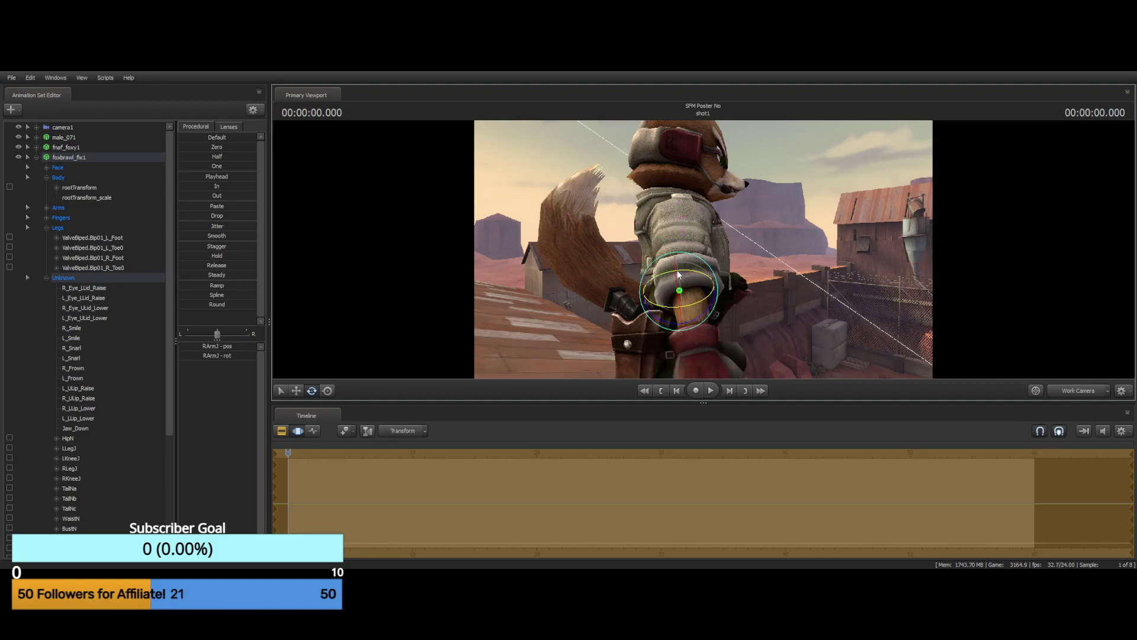
pyautogui.moveTo(648, 277); pyautogui.dragTo(651, 279)
pyautogui.hotkey('ctrl', 'z')
pyautogui.moveTo(708, 310); pyautogui.dragTo(718, 283)
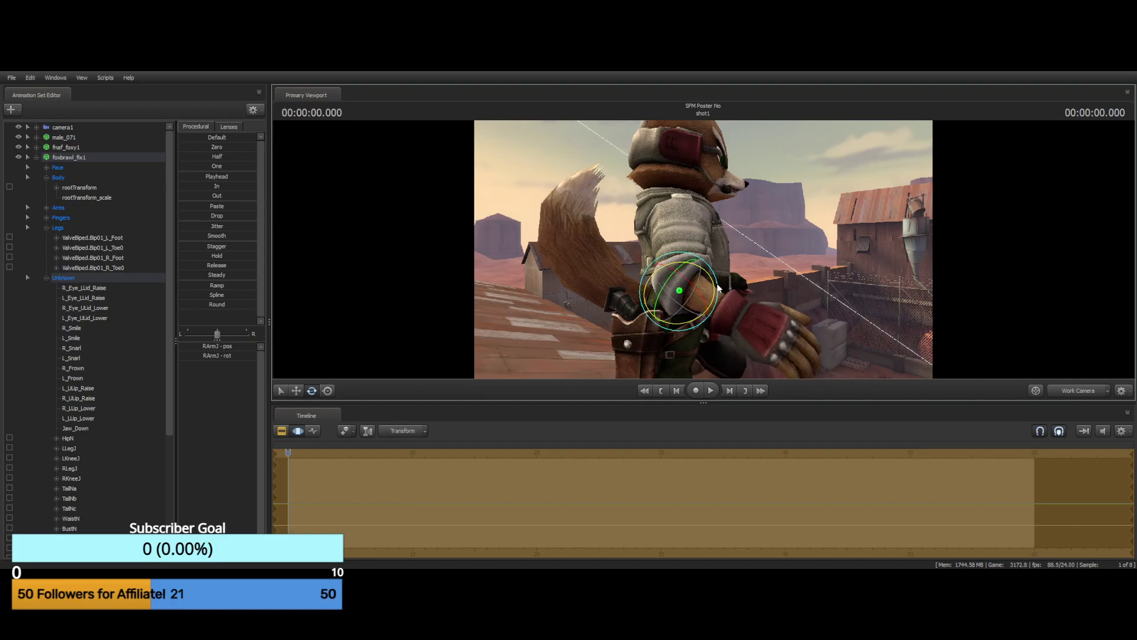
# Rotate RShoulderJ to swing the bent right arm outward and up from the body, checking it from behind
pyautogui.press('ctrl')
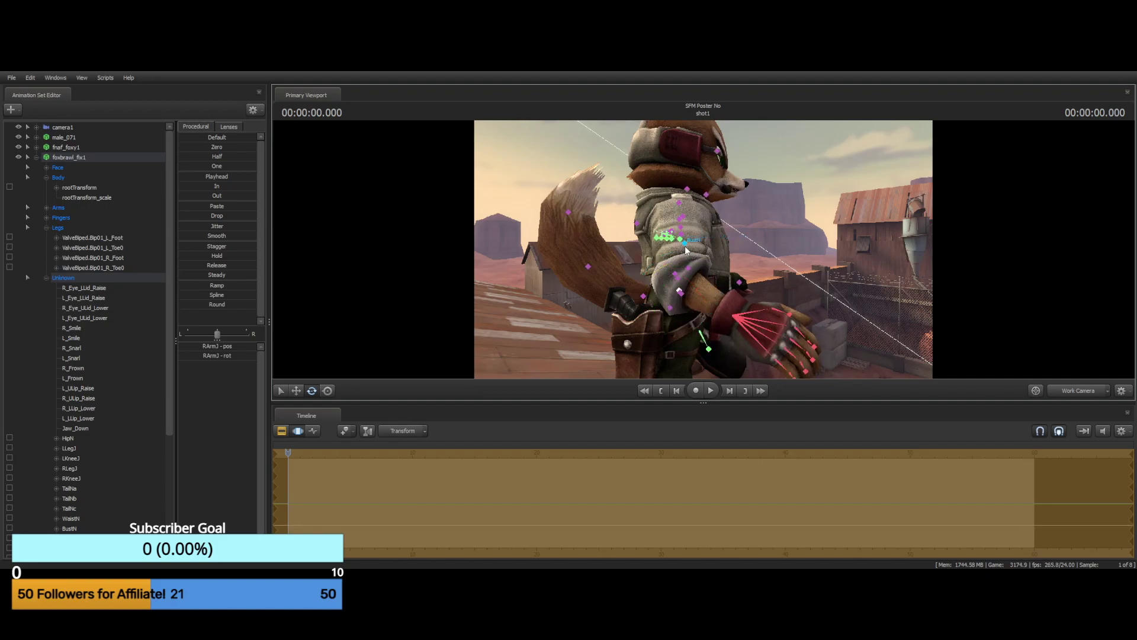
pyautogui.moveTo(675, 275); pyautogui.dragTo(877, 274)
pyautogui.press('a')
pyautogui.moveTo(610, 259); pyautogui.dragTo(615, 260)
pyautogui.press('ctrl')
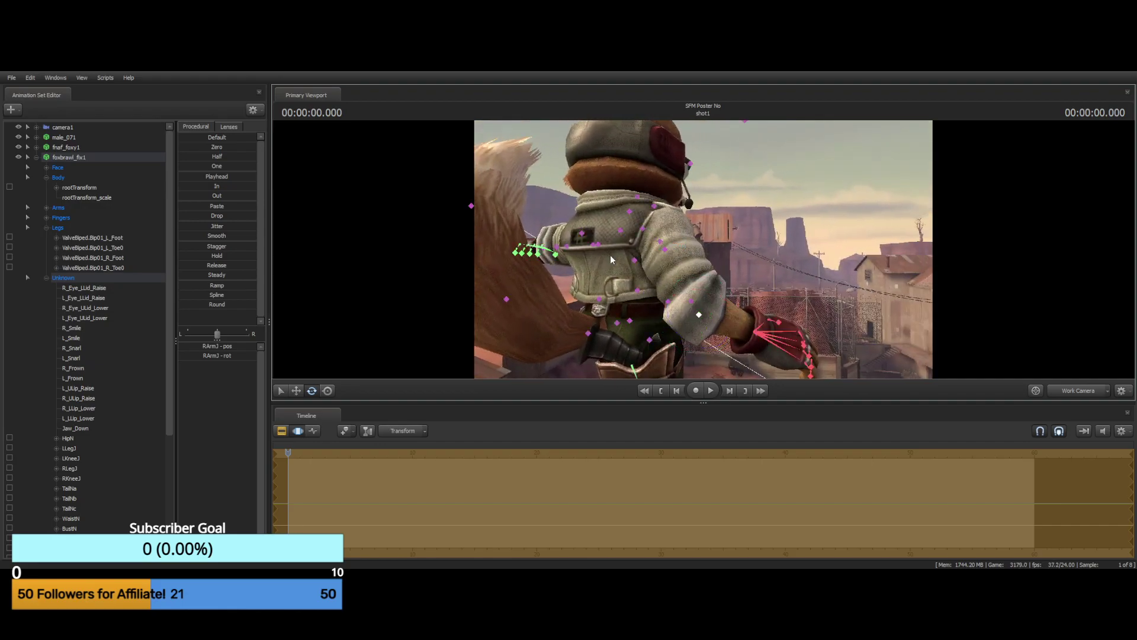
pyautogui.click(659, 242)
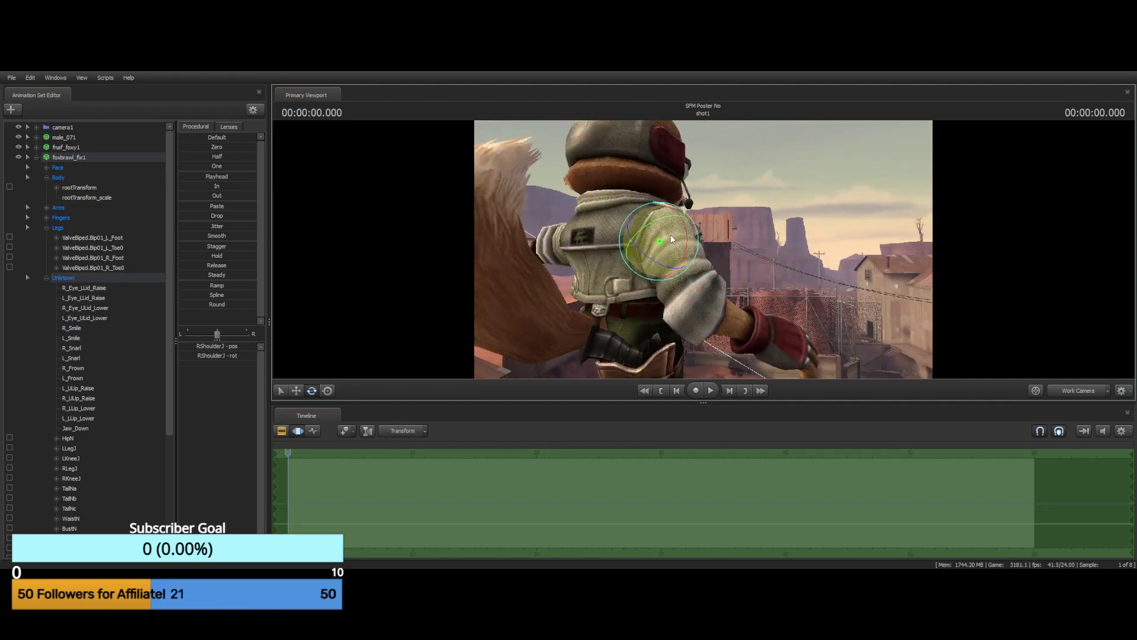
pyautogui.moveTo(686, 243); pyautogui.dragTo(723, 261)
pyautogui.moveTo(551, 222); pyautogui.dragTo(704, 253)
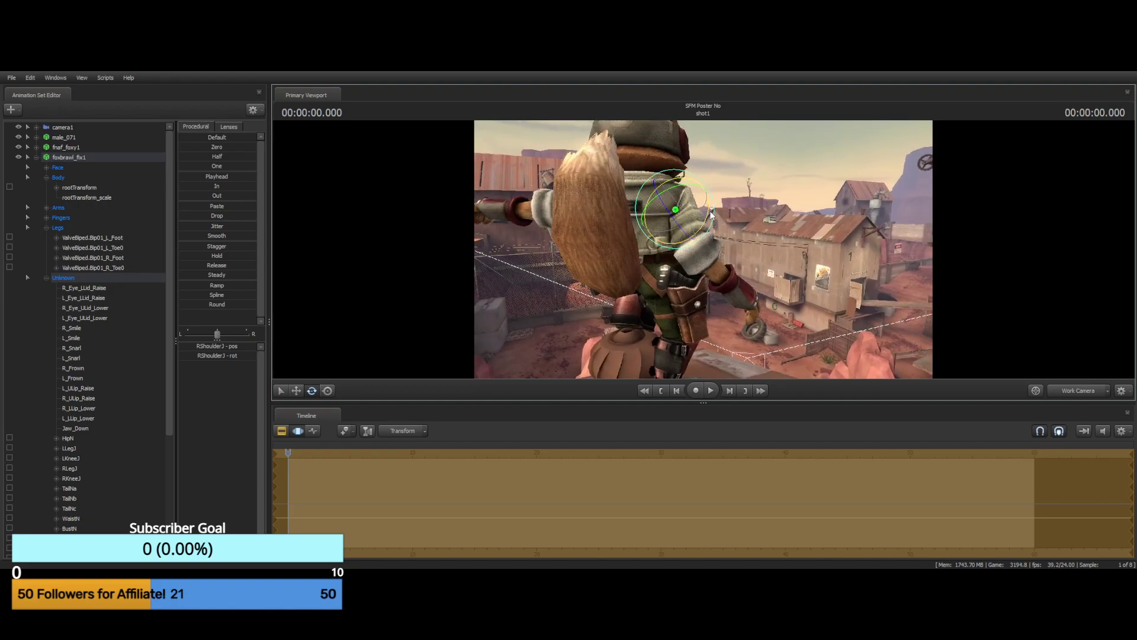
pyautogui.moveTo(708, 219); pyautogui.dragTo(717, 199)
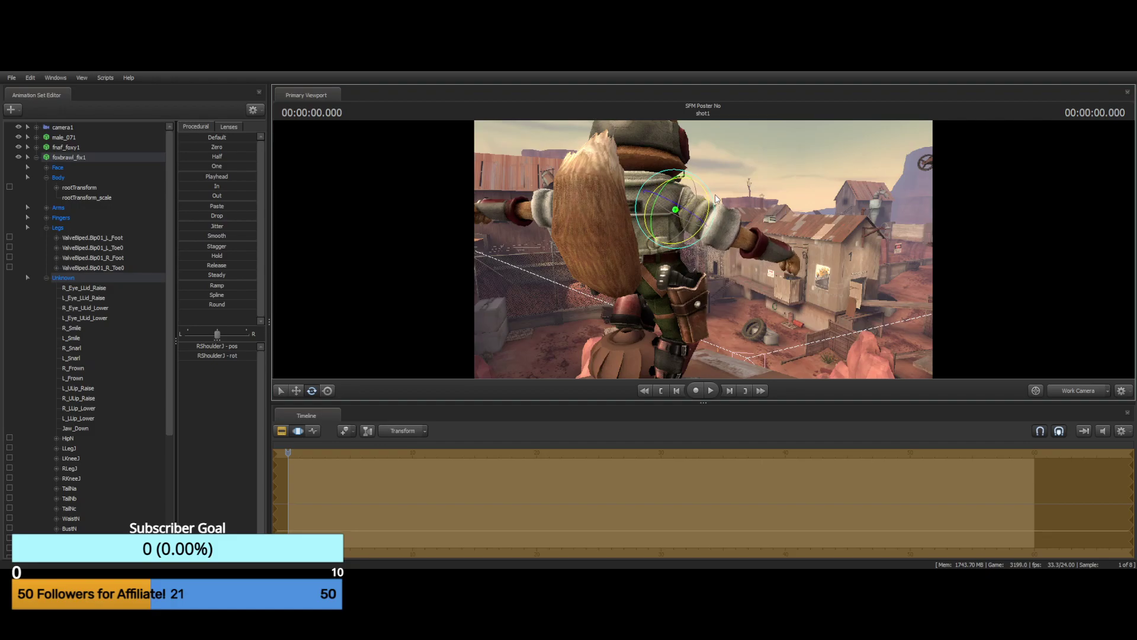
# Rotate RArmJ to angle the right forearm down from the elbow, checking the pose from the front
pyautogui.click(720, 204)
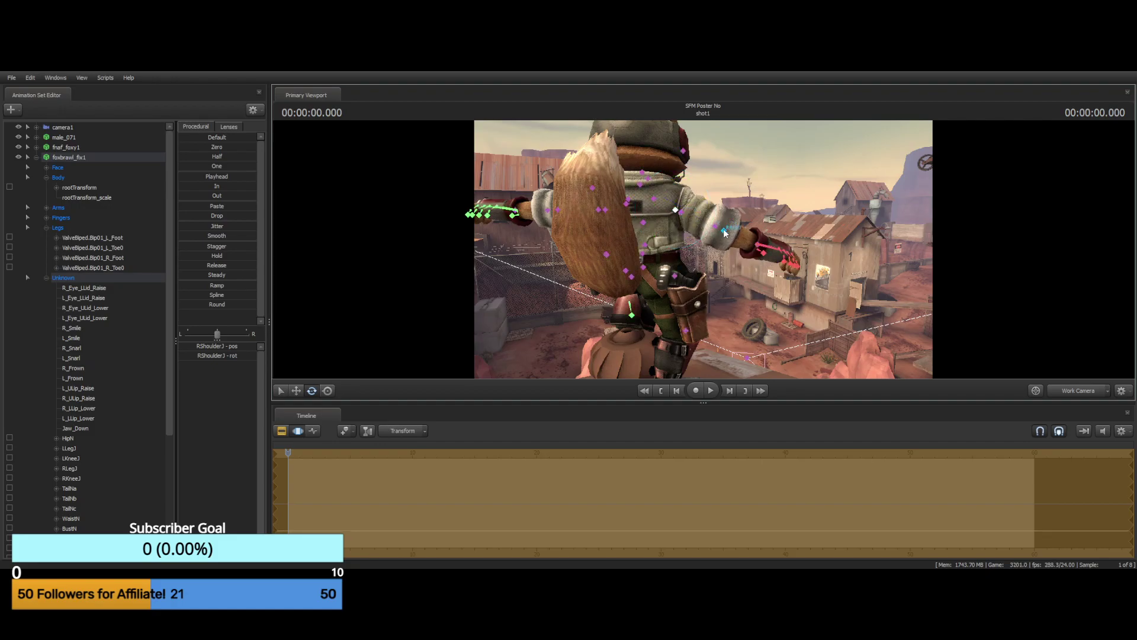
pyautogui.click(724, 230)
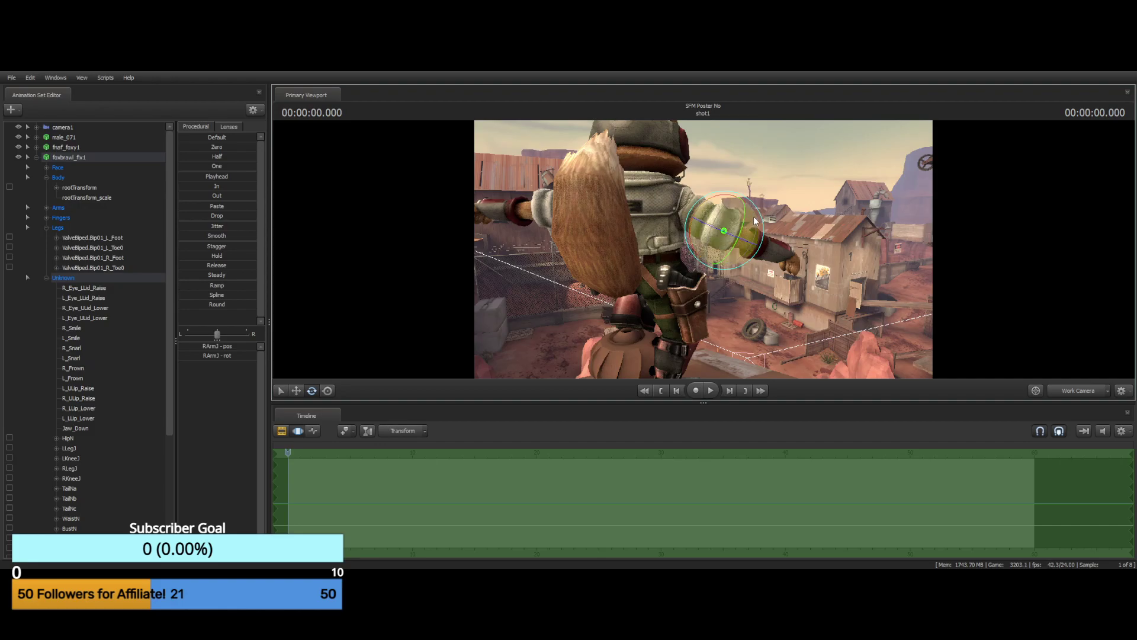
pyautogui.moveTo(754, 240); pyautogui.dragTo(734, 188)
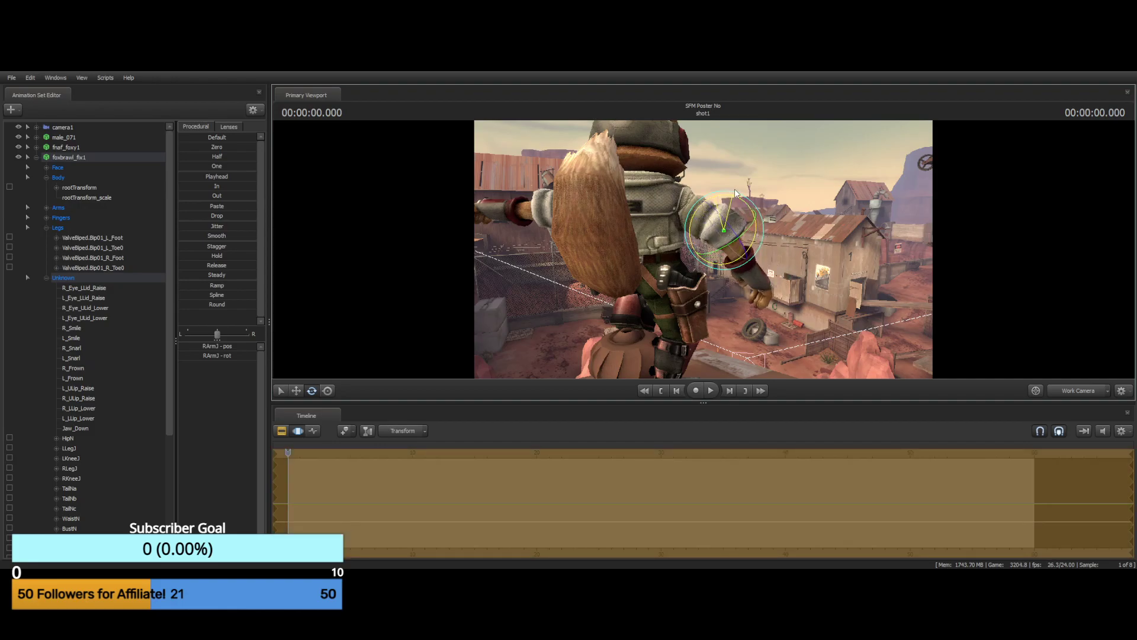
pyautogui.keyDown('alt'); pyautogui.moveTo(865, 197); pyautogui.dragTo(681, 249); pyautogui.keyUp('alt')
# Rotate RShoulderN to lift the right shoulder and arm, and slightly rotate RASabN at the elbow
pyautogui.press('ctrl')
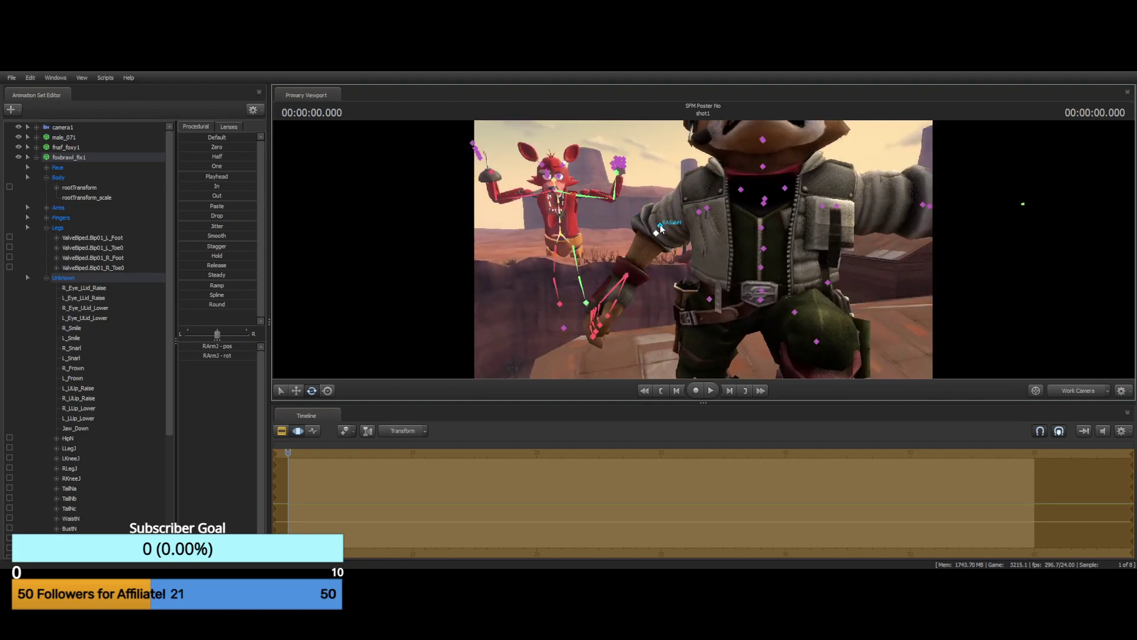
pyautogui.click(741, 190)
pyautogui.press('e')
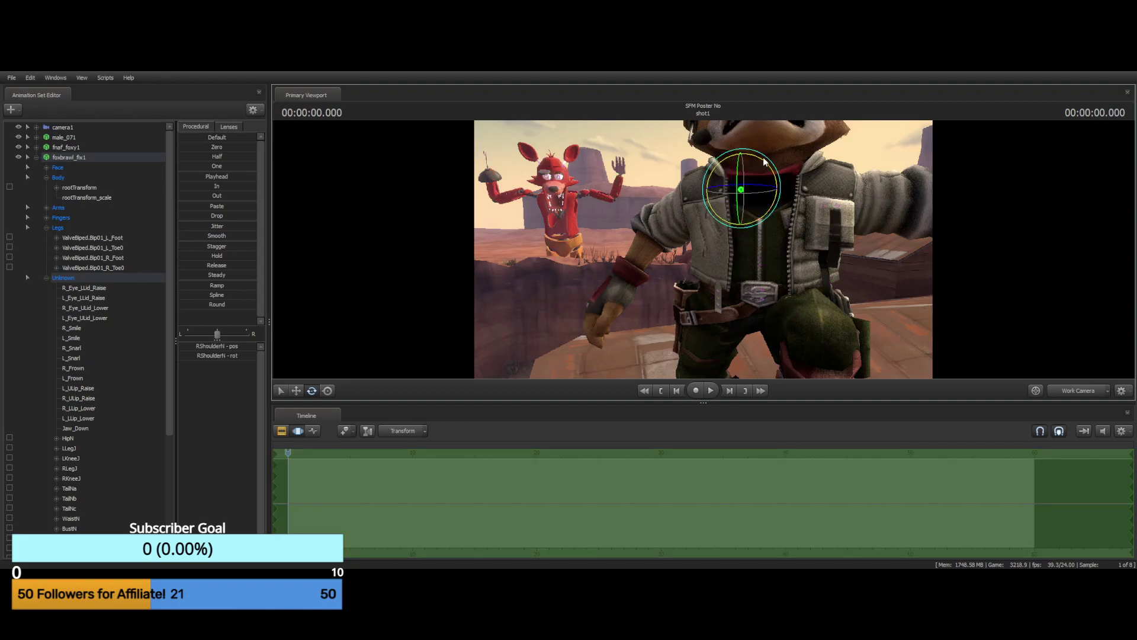
pyautogui.moveTo(758, 163); pyautogui.dragTo(767, 165)
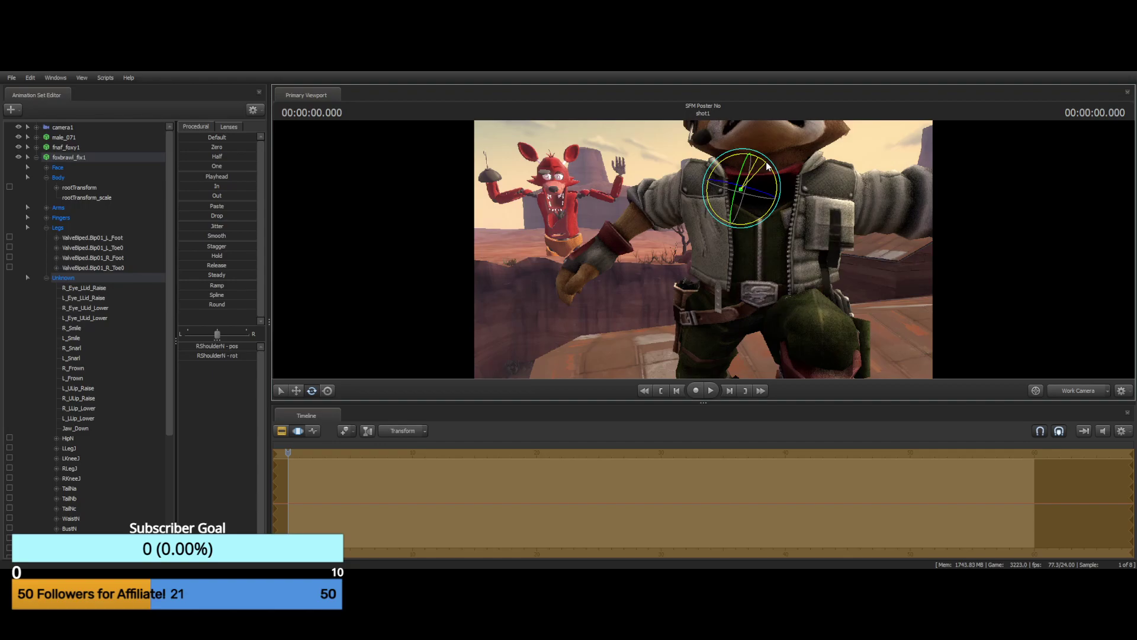
pyautogui.click(655, 203)
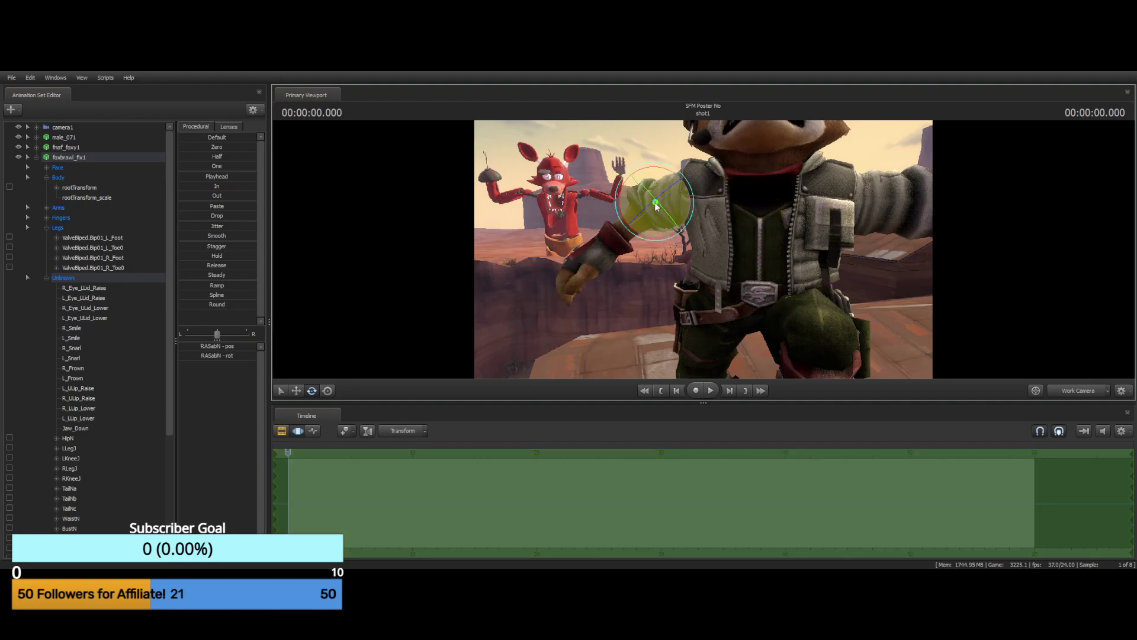
pyautogui.moveTo(627, 182)
pyautogui.mouseDown()
pyautogui.moveTo(618, 200)
pyautogui.moveTo(625, 185)
pyautogui.mouseUp()
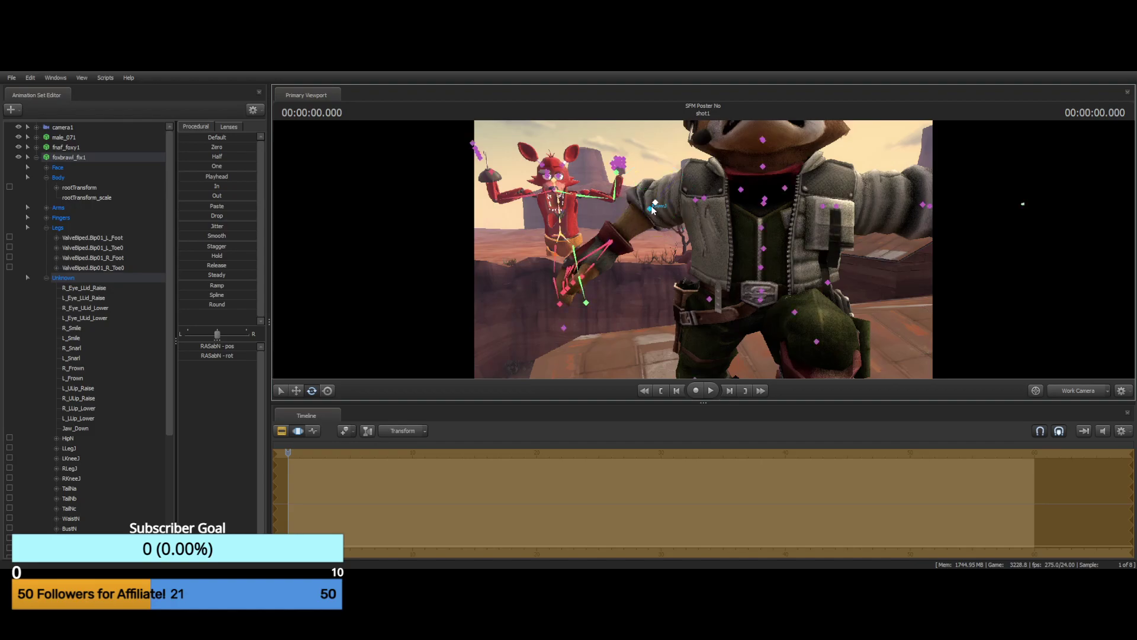
# Rotate RArmJ to adjust the right forearm's angle at the elbow, checking the pose from the side
pyautogui.click(631, 187)
pyautogui.moveTo(634, 185); pyautogui.dragTo(737, 207)
pyautogui.press('a')
pyautogui.press('a')
pyautogui.press('w')
pyautogui.moveTo(703, 249); pyautogui.dragTo(762, 196)
# Try to move RArmJ slightly upward at the right elbow
pyautogui.press('ctrl')
pyautogui.click(295, 390)
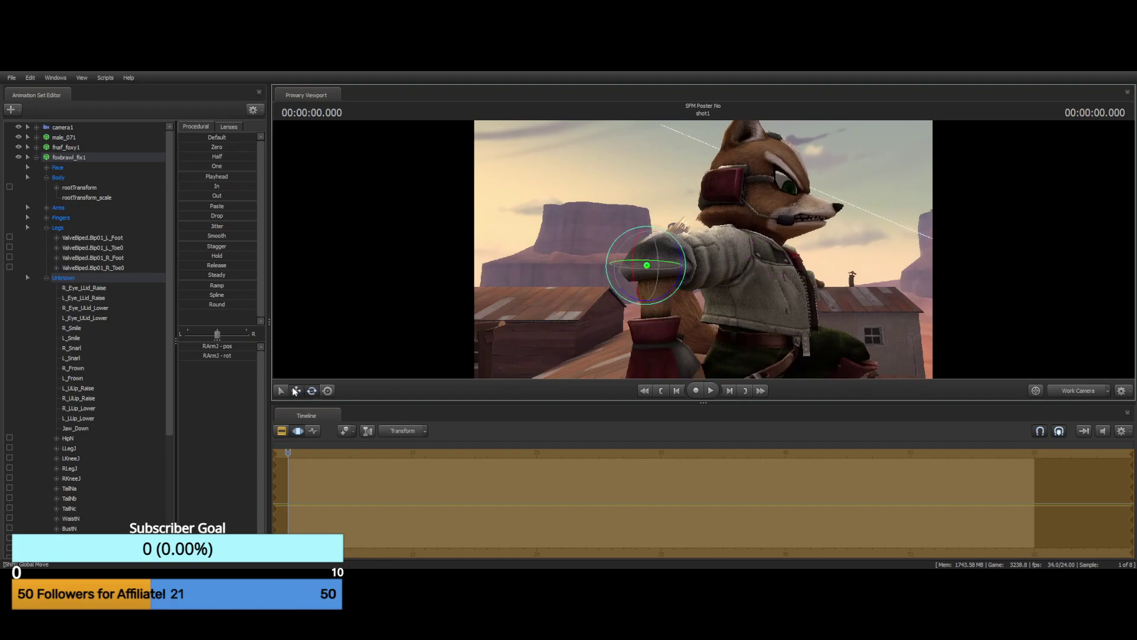
pyautogui.moveTo(650, 267); pyautogui.dragTo(650, 257)
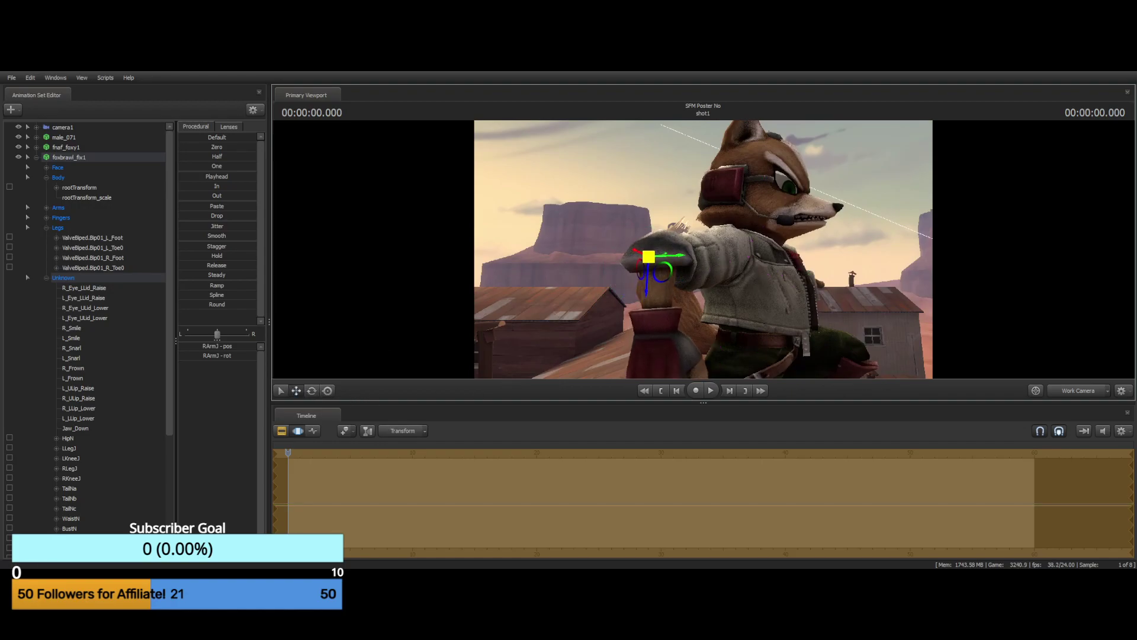
pyautogui.press('ctrl')
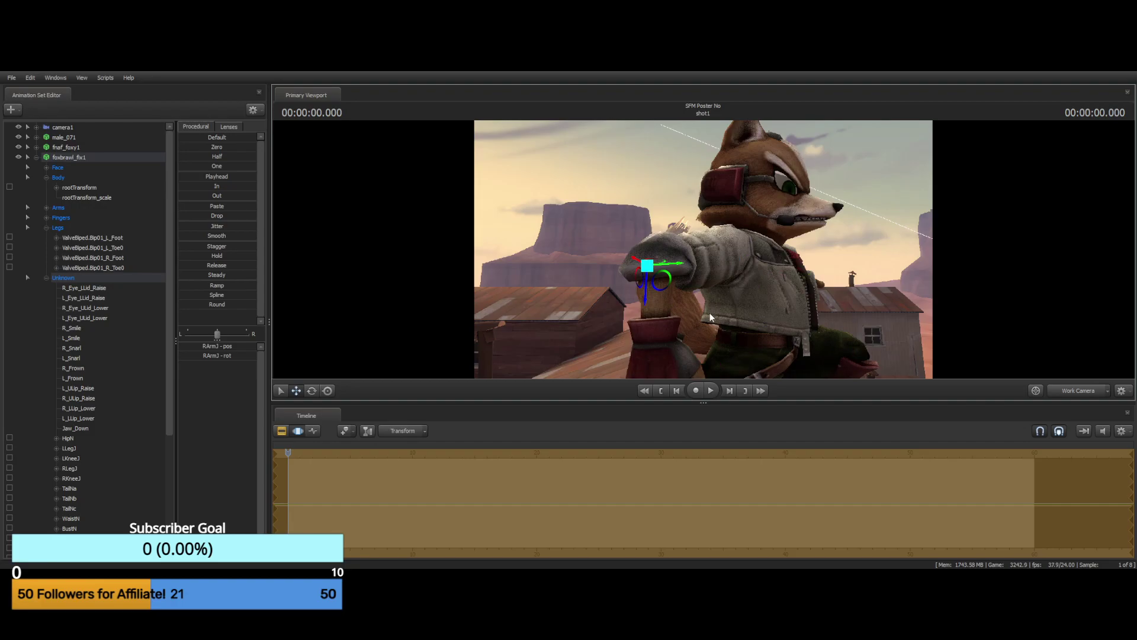
# Rotate RASabN slightly at the right elbow and RSSabN slightly at the right shoulder
pyautogui.moveTo(710, 314); pyautogui.dragTo(565, 267)
pyautogui.press('ctrl')
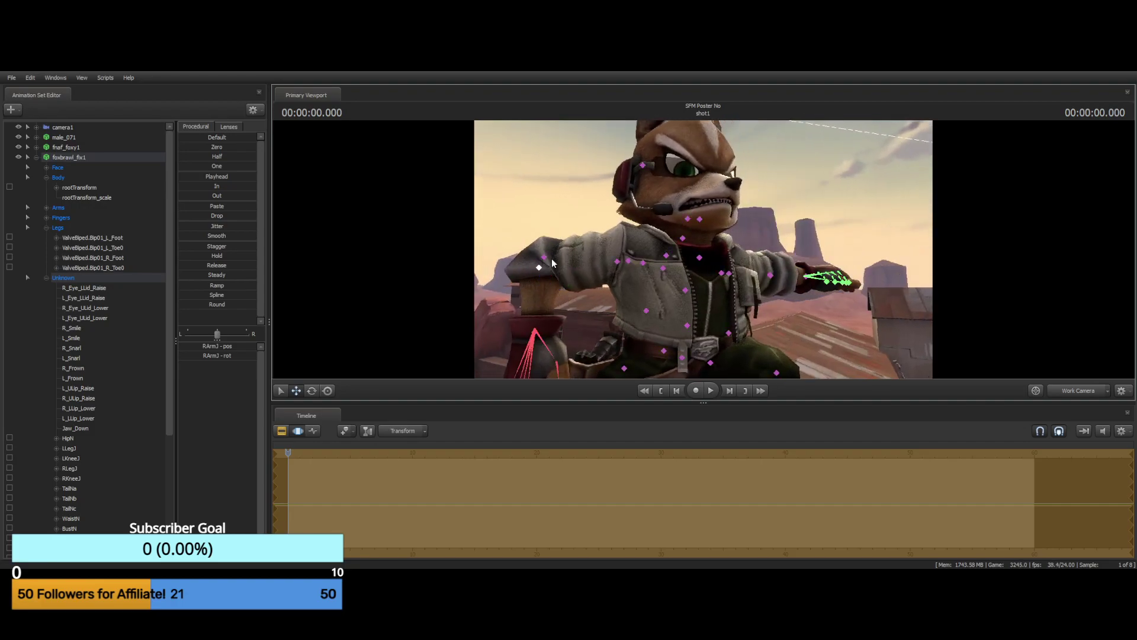
pyautogui.click(541, 264)
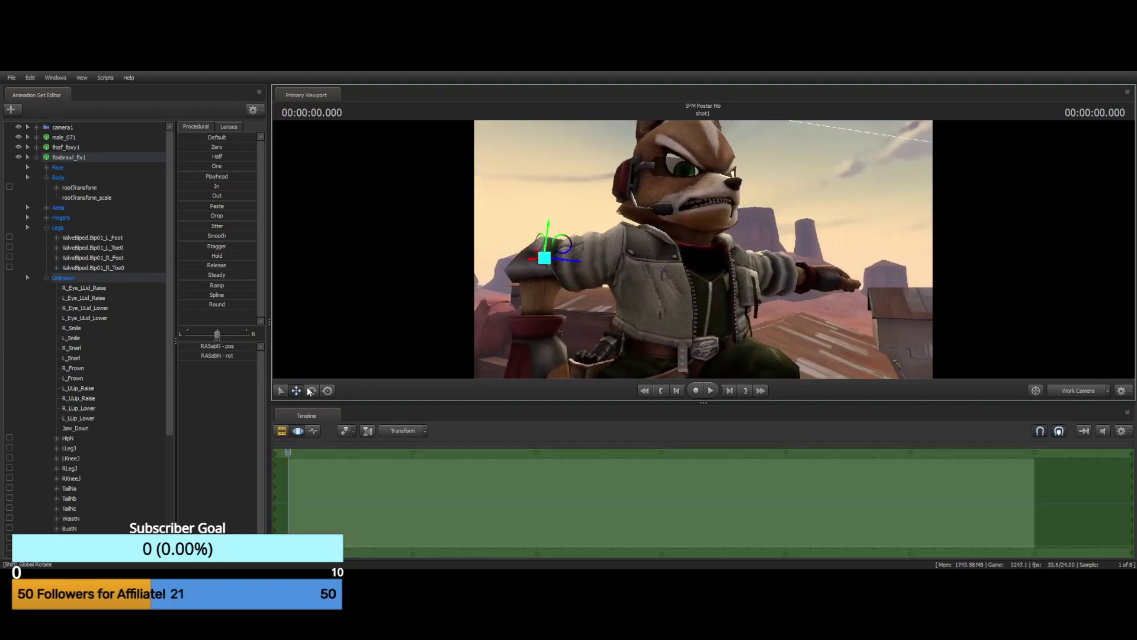
pyautogui.press('e')
pyautogui.moveTo(560, 238); pyautogui.dragTo(565, 247)
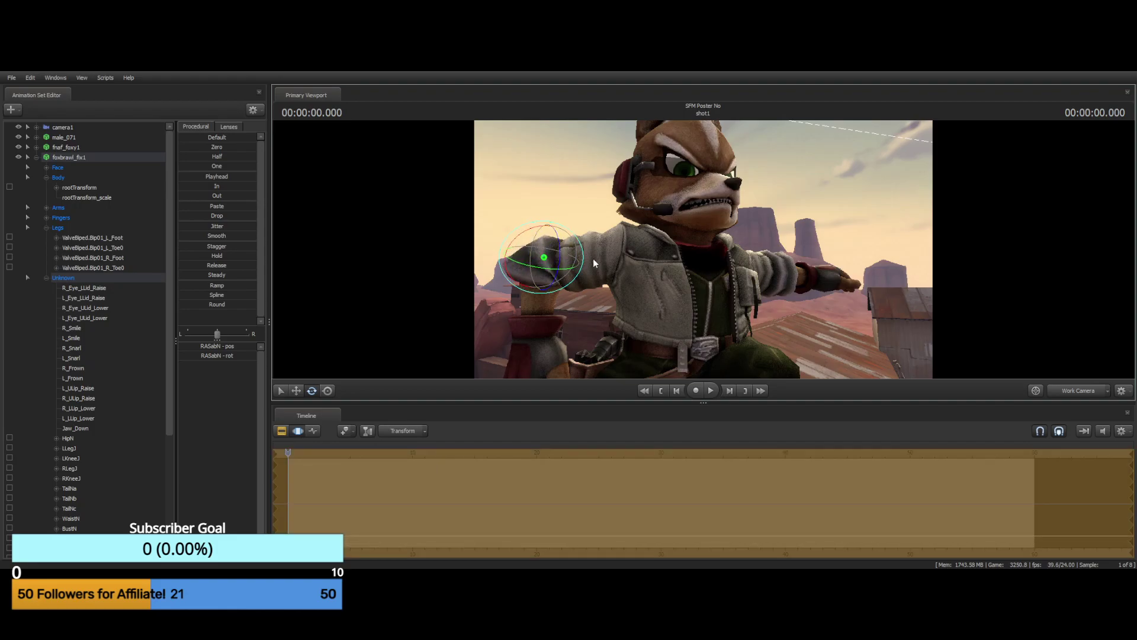
pyautogui.keyDown('ctrl'); pyautogui.click(618, 261); pyautogui.keyUp('ctrl')
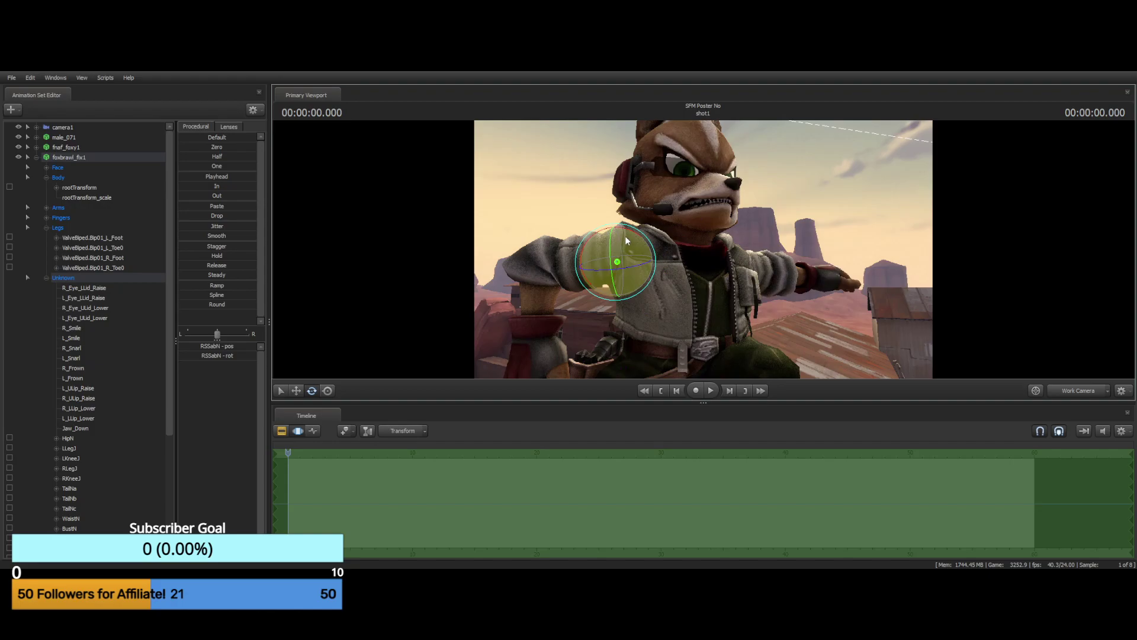
pyautogui.moveTo(629, 237); pyautogui.dragTo(629, 241)
# Refine the right elbow by rotating RASabN again, checking the arm from behind and from the front
pyautogui.click(545, 256)
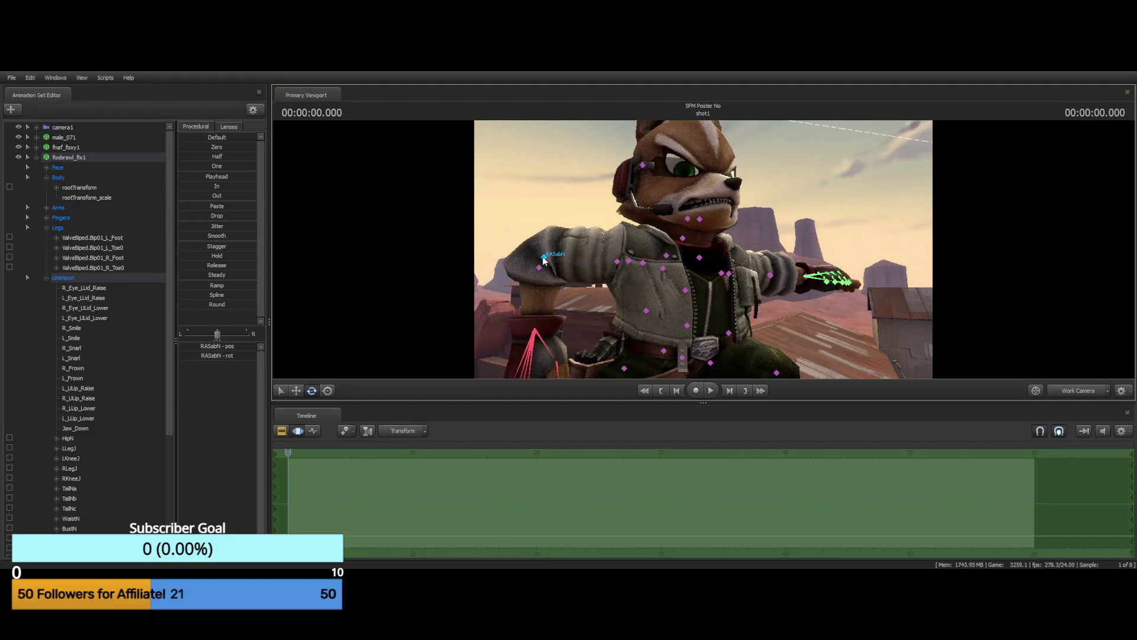
pyautogui.moveTo(538, 231)
pyautogui.mouseDown()
pyautogui.moveTo(652, 228)
pyautogui.moveTo(703, 249)
pyautogui.moveTo(851, 244)
pyautogui.mouseUp()
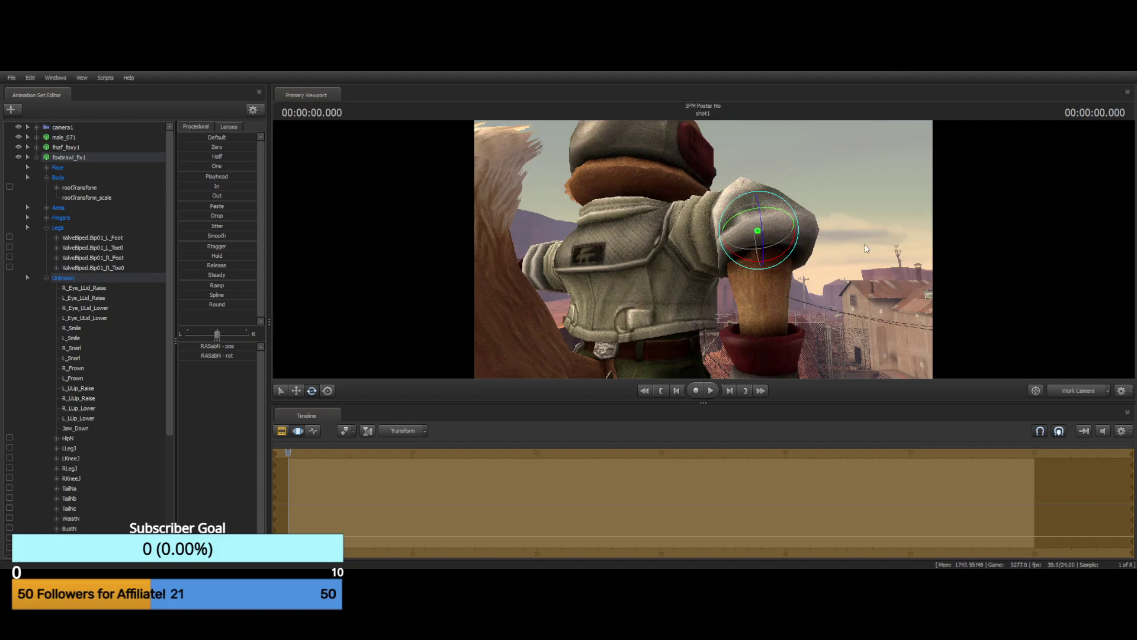
pyautogui.moveTo(860, 227); pyautogui.dragTo(599, 236)
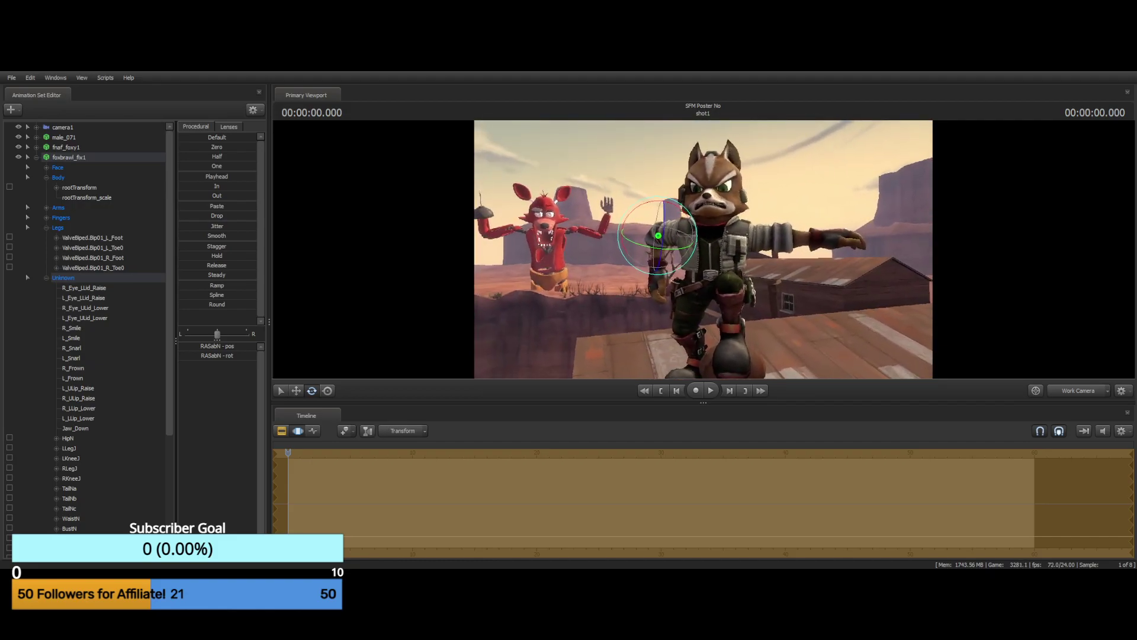
# Collapse the foxbrawl_fix1 control tree and rotate LShoulderJ to lower the outstretched left arm, checking it from above
pyautogui.moveTo(652, 249); pyautogui.dragTo(510, 249, button='right')
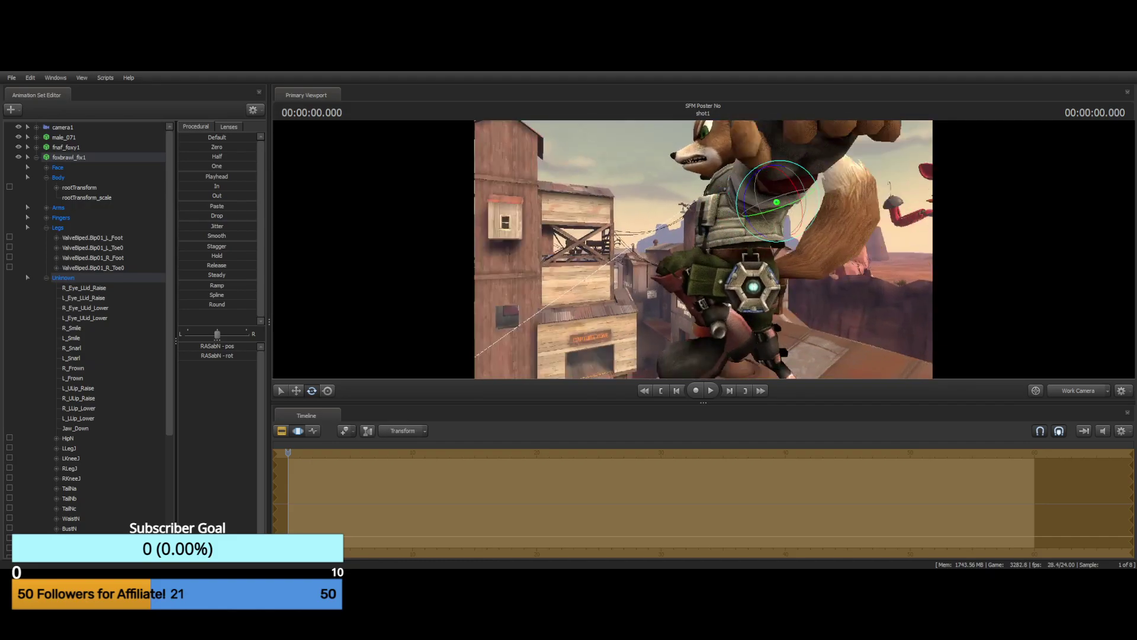
pyautogui.moveTo(703, 248)
pyautogui.mouseDown()
pyautogui.moveTo(705, 320)
pyautogui.moveTo(728, 267)
pyautogui.moveTo(676, 272)
pyautogui.moveTo(695, 242)
pyautogui.mouseUp()
pyautogui.press('ctrl')
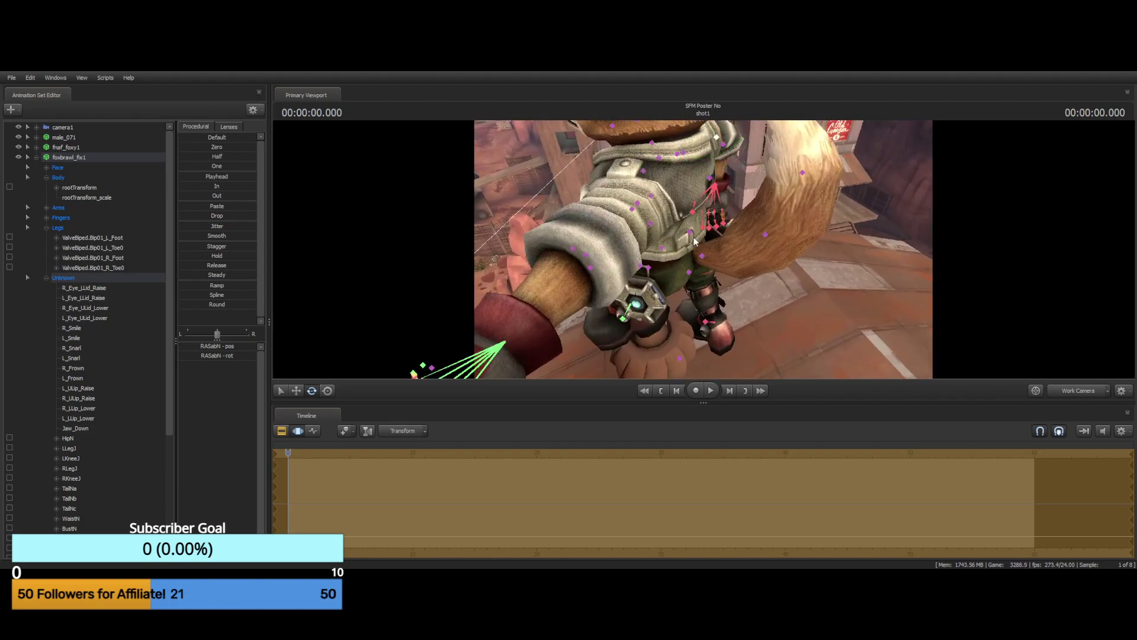
pyautogui.click(637, 204)
pyautogui.moveTo(637, 204); pyautogui.dragTo(599, 234, button='right')
pyautogui.click(625, 221)
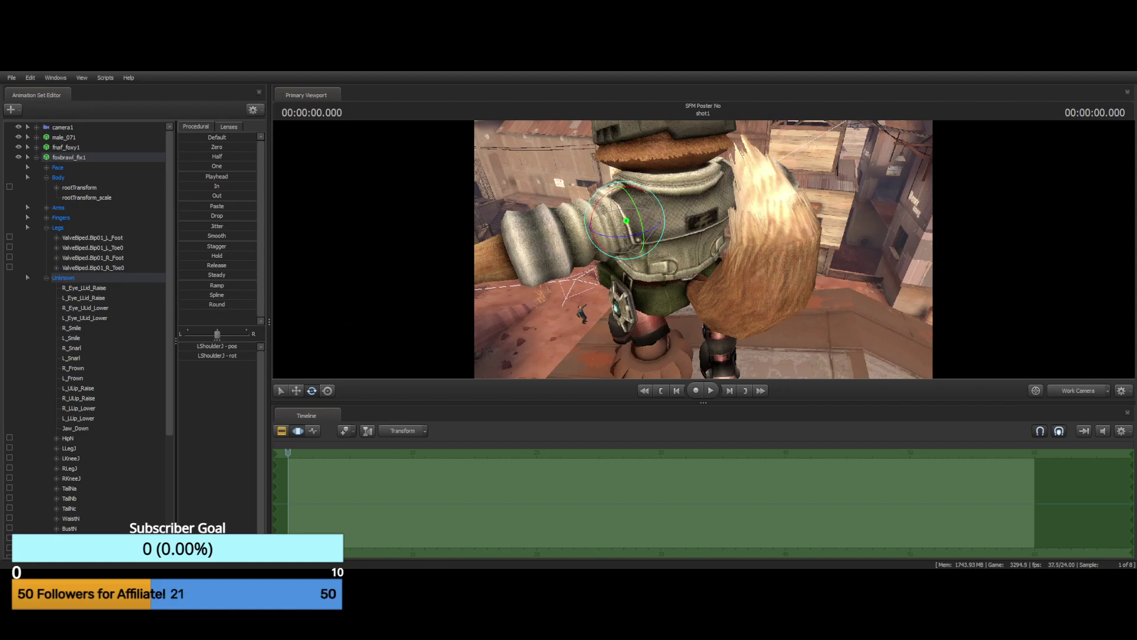
pyautogui.click(37, 157)
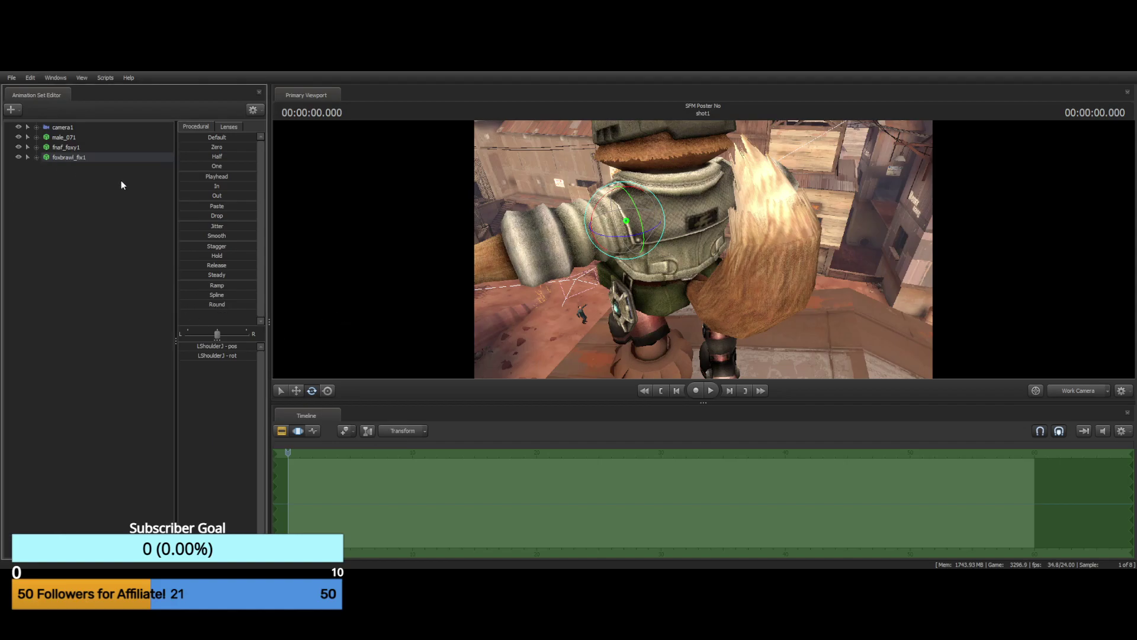
pyautogui.moveTo(623, 186); pyautogui.dragTo(574, 184)
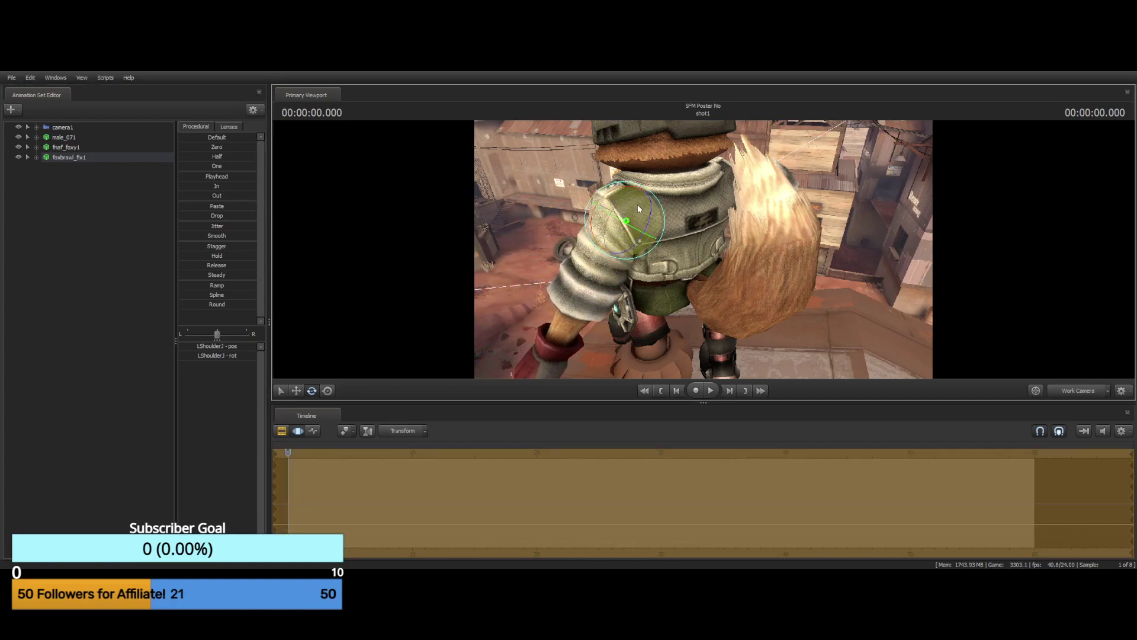
pyautogui.moveTo(652, 219); pyautogui.dragTo(596, 214)
pyautogui.moveTo(563, 272); pyautogui.dragTo(737, 252)
pyautogui.moveTo(738, 293); pyautogui.dragTo(805, 257)
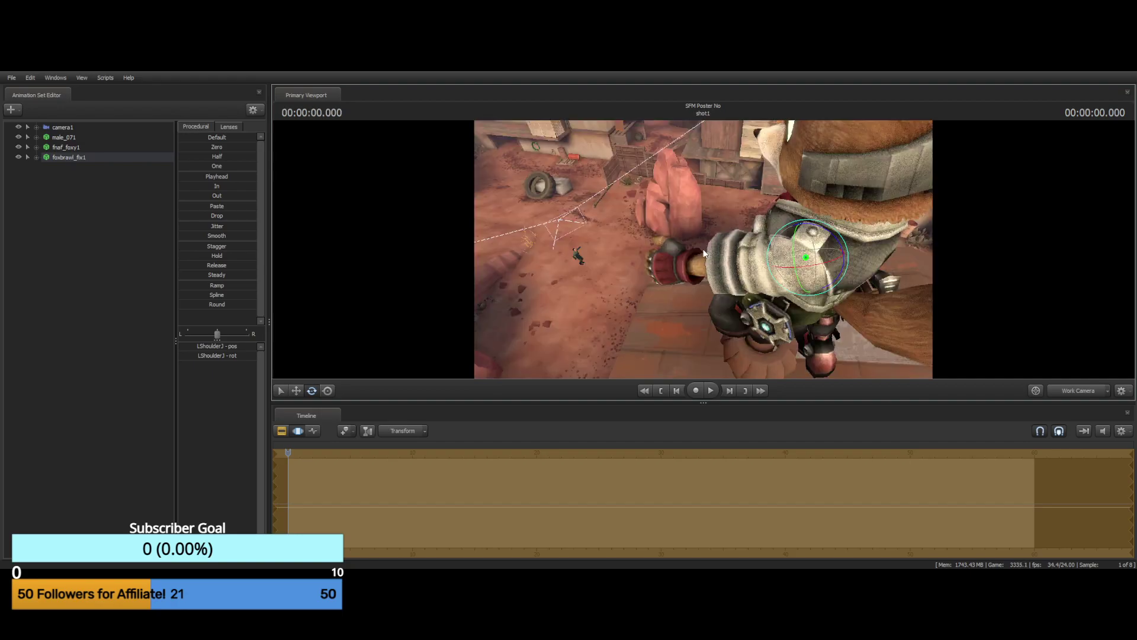
pyautogui.moveTo(573, 199); pyautogui.dragTo(549, 199, button='middle')
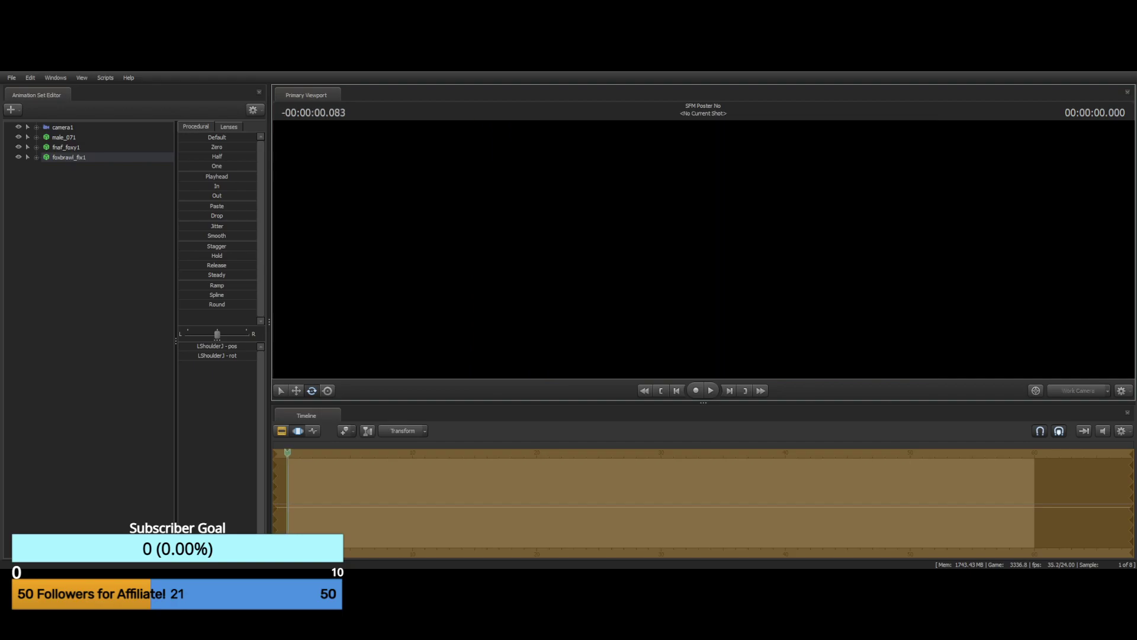
pyautogui.press('Right')
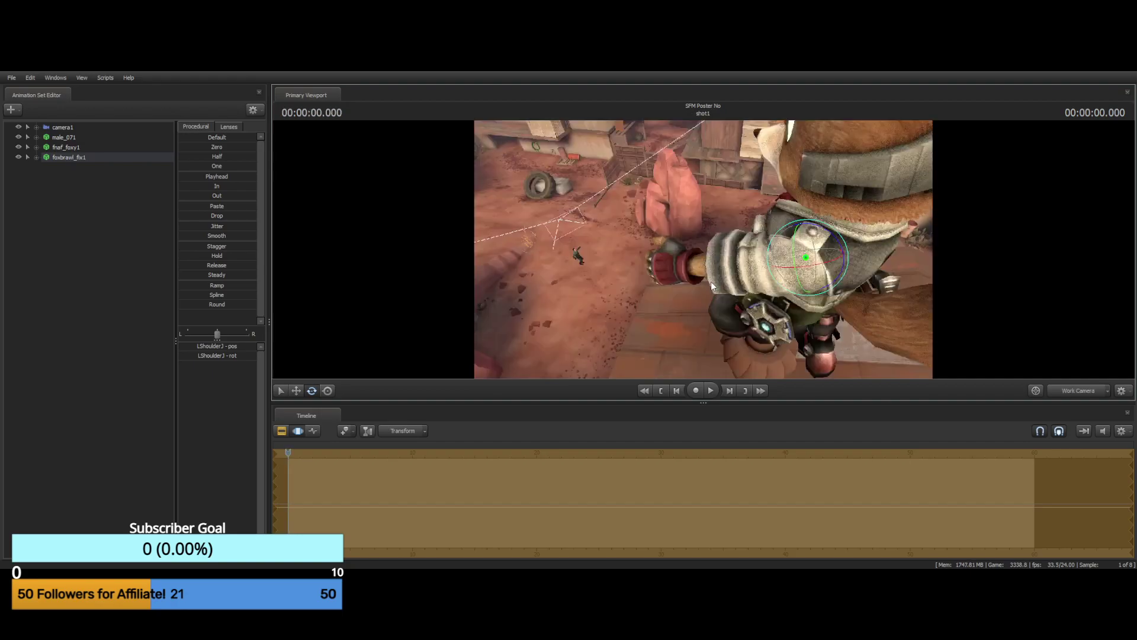
pyautogui.click(23, 109)
# Rotate ValveBiped.Bip01_L_Hand to adjust the left hand's angle at the wrist, checking it up close
pyautogui.press('ctrl')
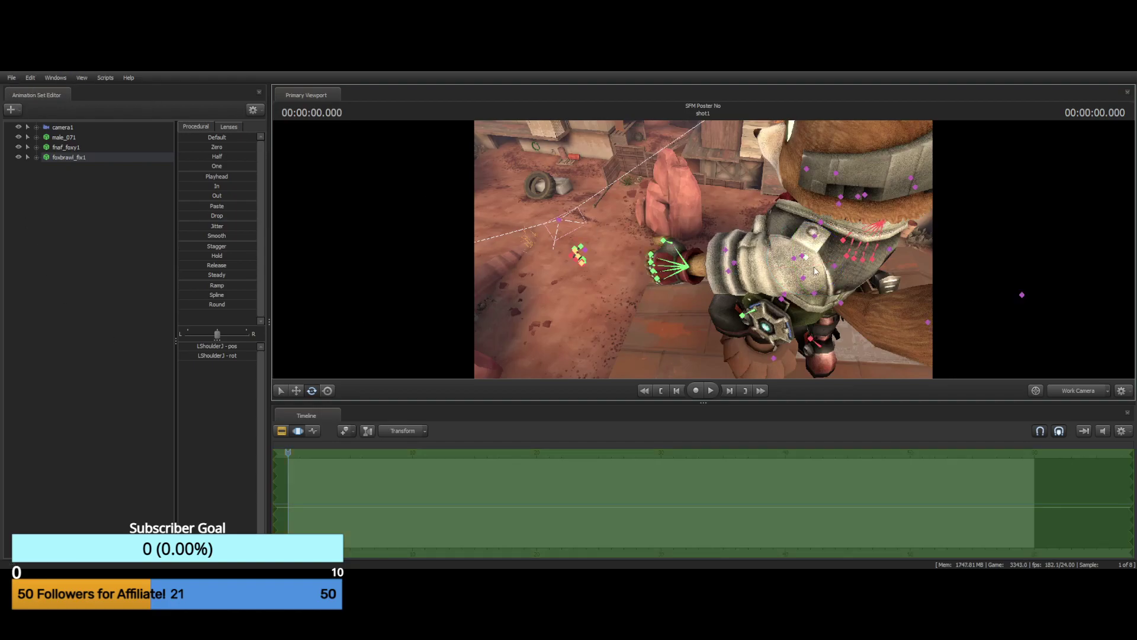
pyautogui.moveTo(734, 269); pyautogui.dragTo(806, 249)
pyautogui.moveTo(731, 248); pyautogui.dragTo(692, 240)
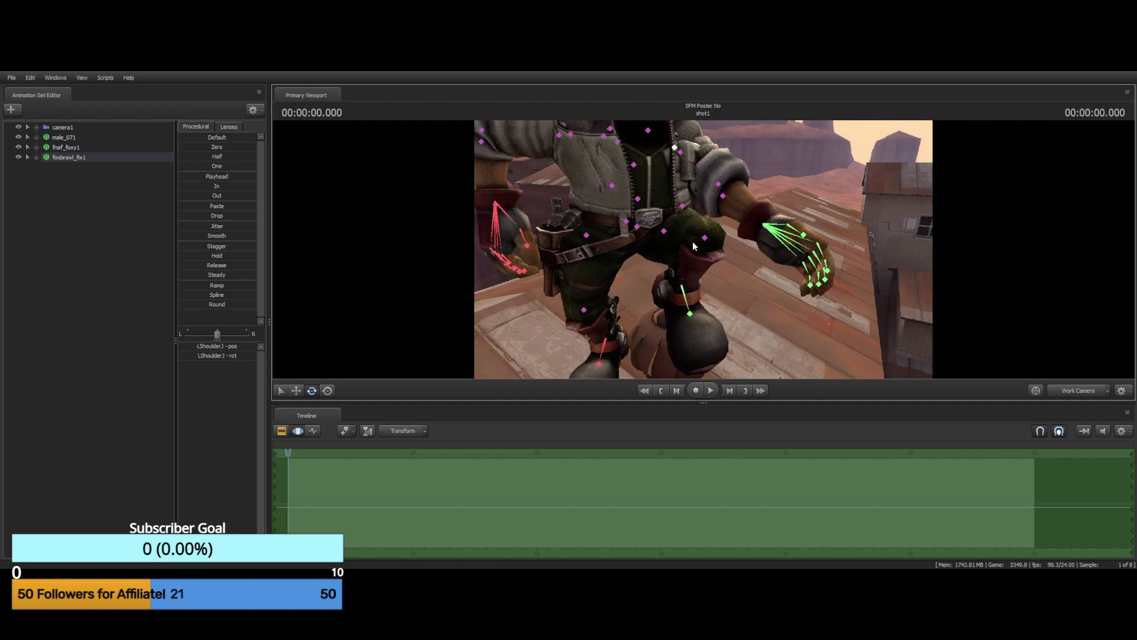
pyautogui.click(763, 228)
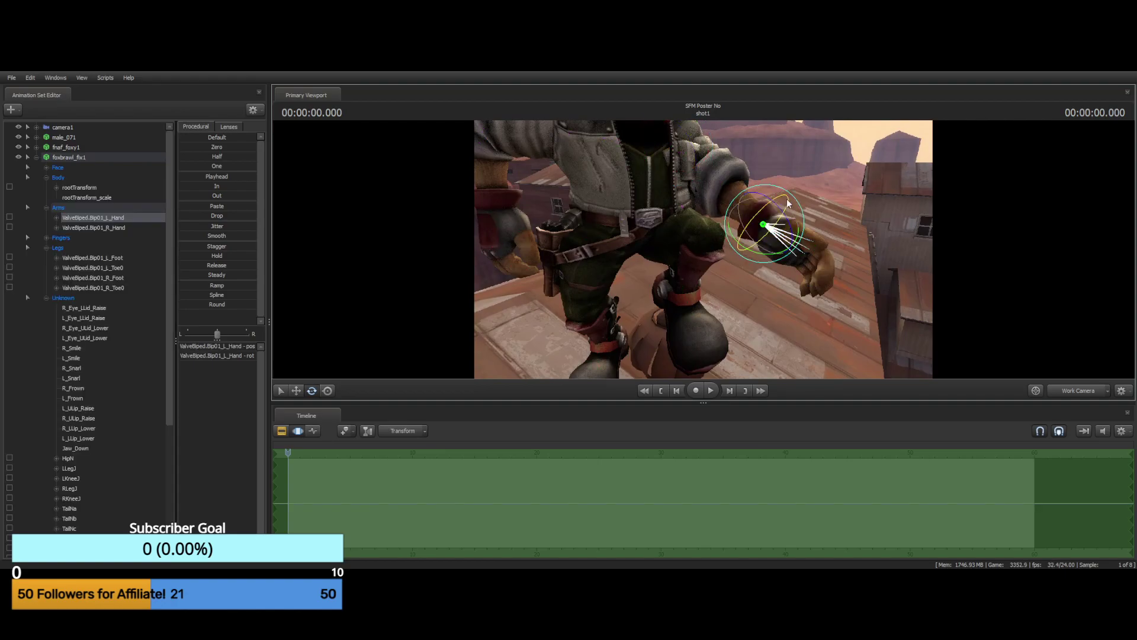
pyautogui.moveTo(788, 202); pyautogui.dragTo(847, 128)
pyautogui.press('w')
pyautogui.press('d')
pyautogui.moveTo(704, 253); pyautogui.dragTo(704, 250)
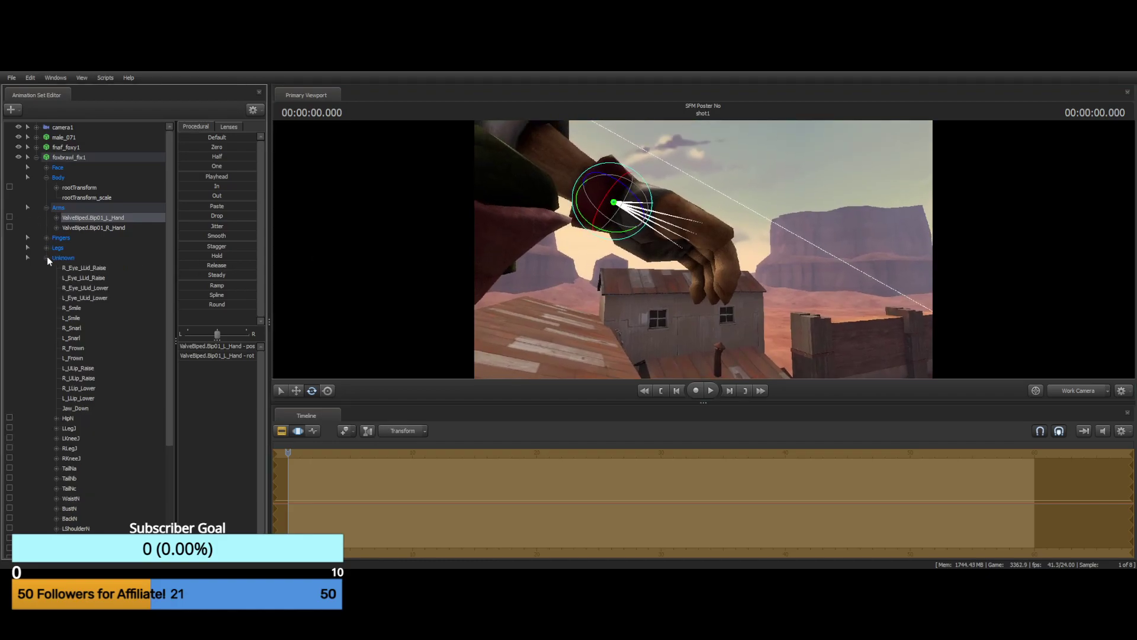
# Collapse the Legs and Unknown control groups and select the Fingers group, bringing the left palm into close view
pyautogui.click(46, 248)
pyautogui.click(46, 257)
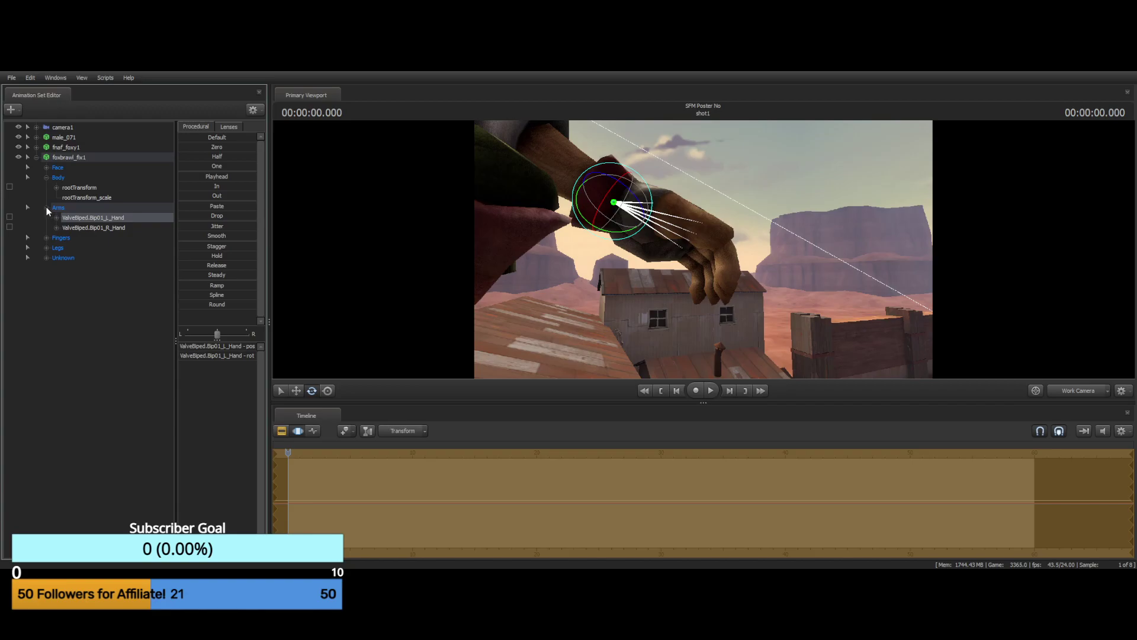
pyautogui.click(59, 238)
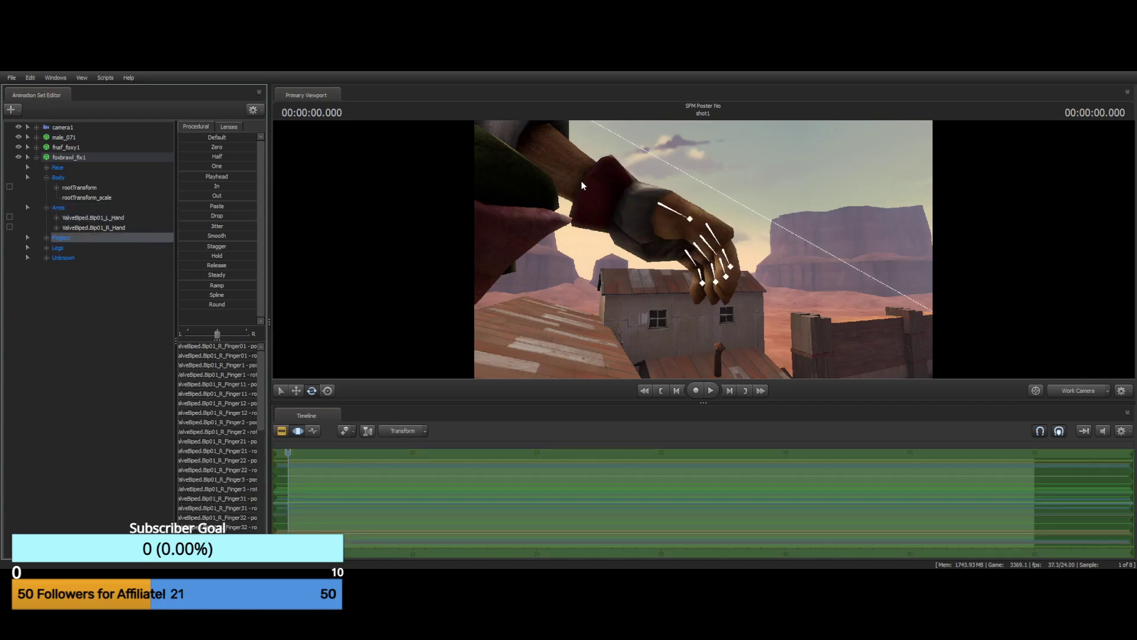
pyautogui.moveTo(644, 241); pyautogui.dragTo(658, 190)
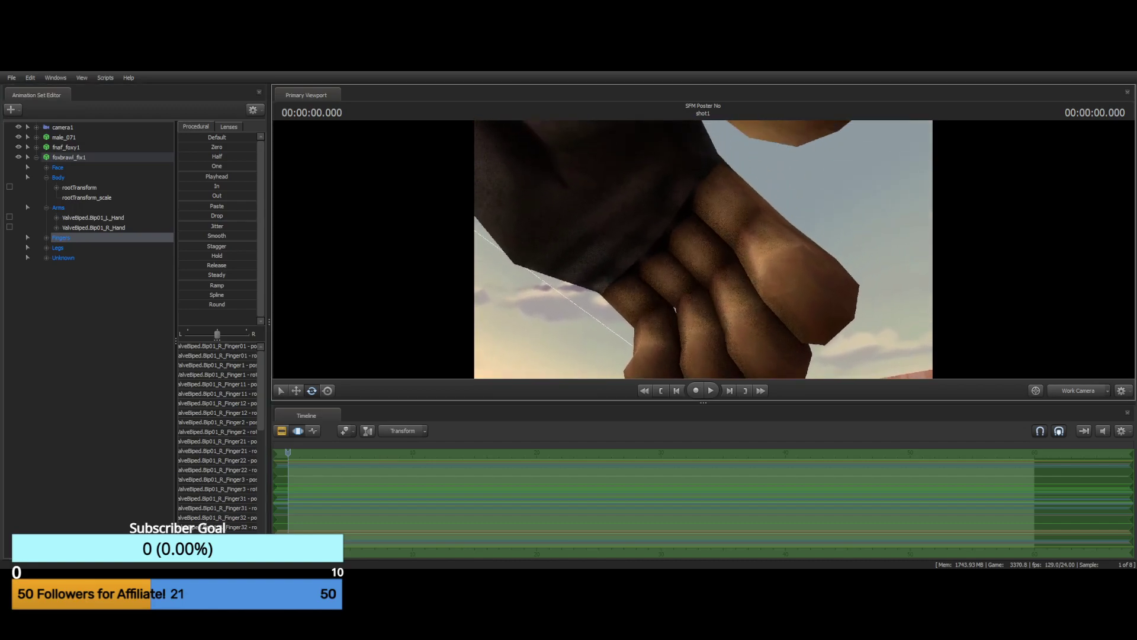
pyautogui.moveTo(582, 186); pyautogui.dragTo(705, 253)
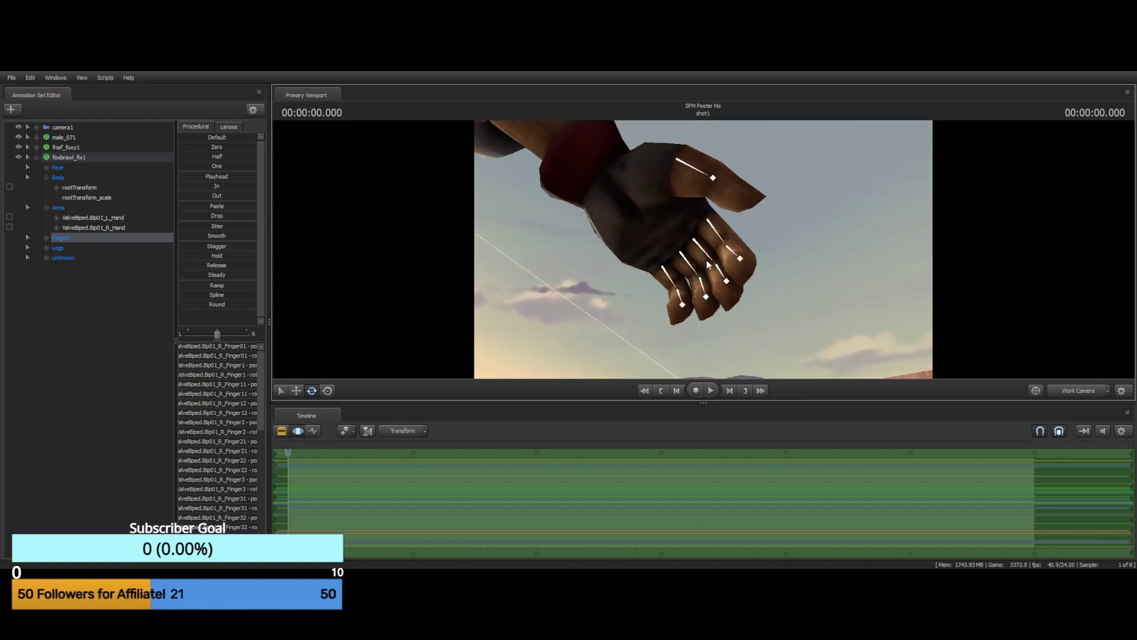
# Try to select the base bones of the four left fingers together directly on the hand
pyautogui.click(707, 221)
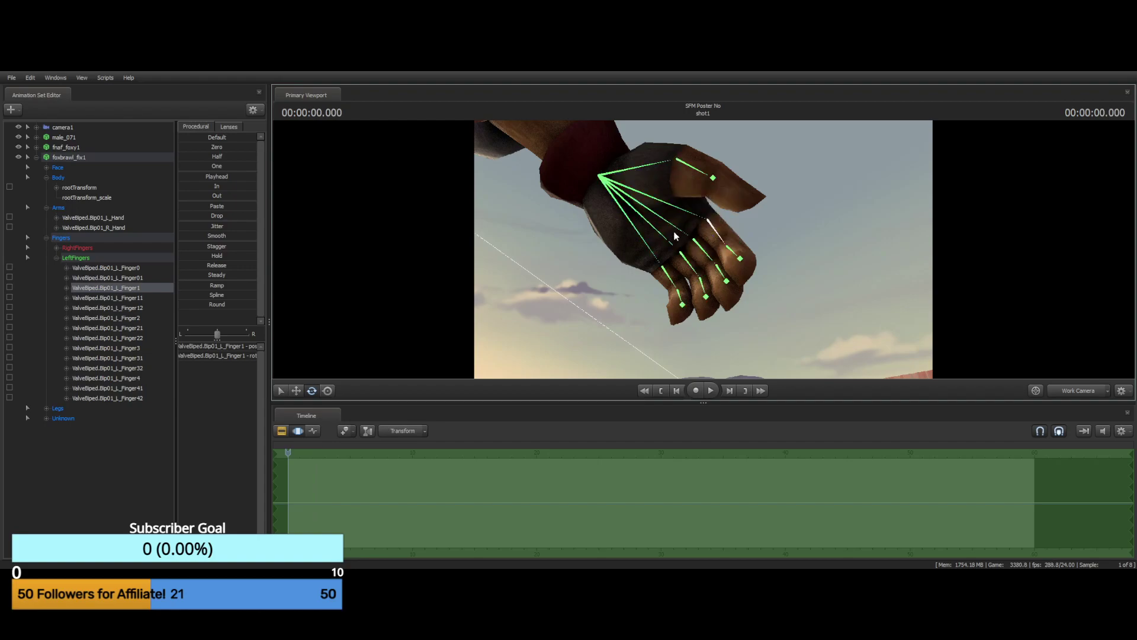
pyautogui.click(682, 228)
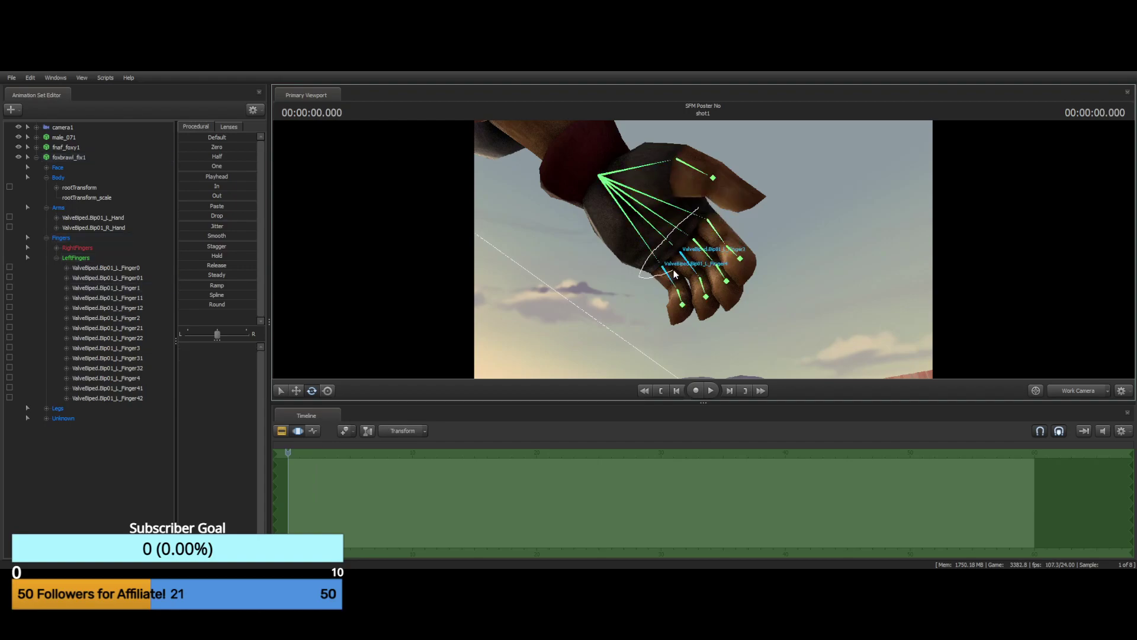
pyautogui.moveTo(703, 210); pyautogui.dragTo(690, 210)
pyautogui.press('ctrl')
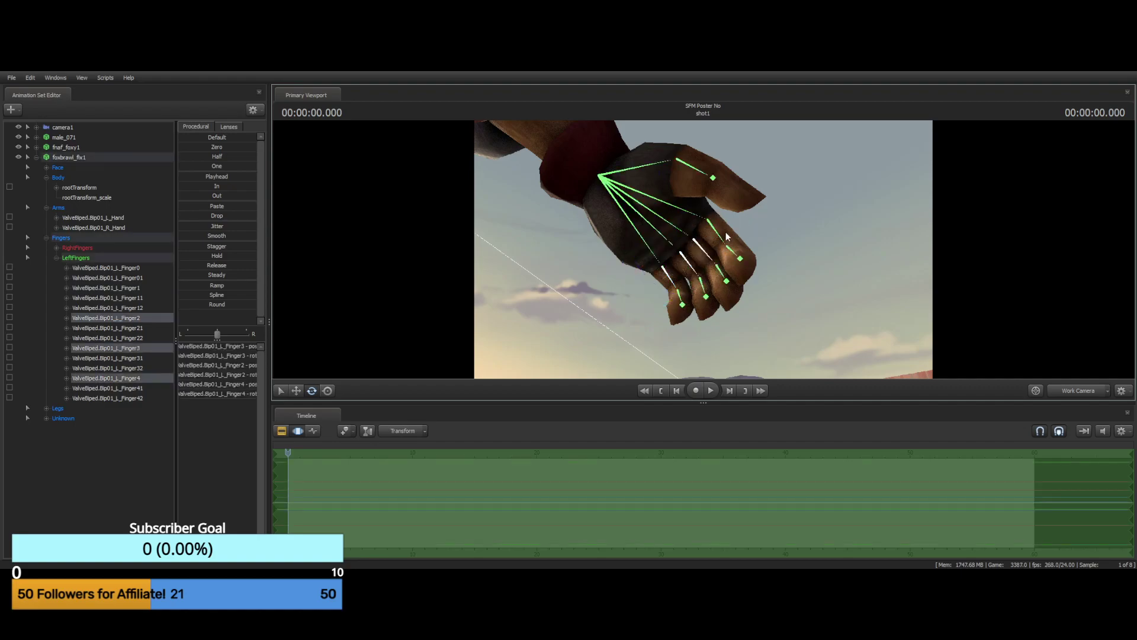
pyautogui.click(732, 222)
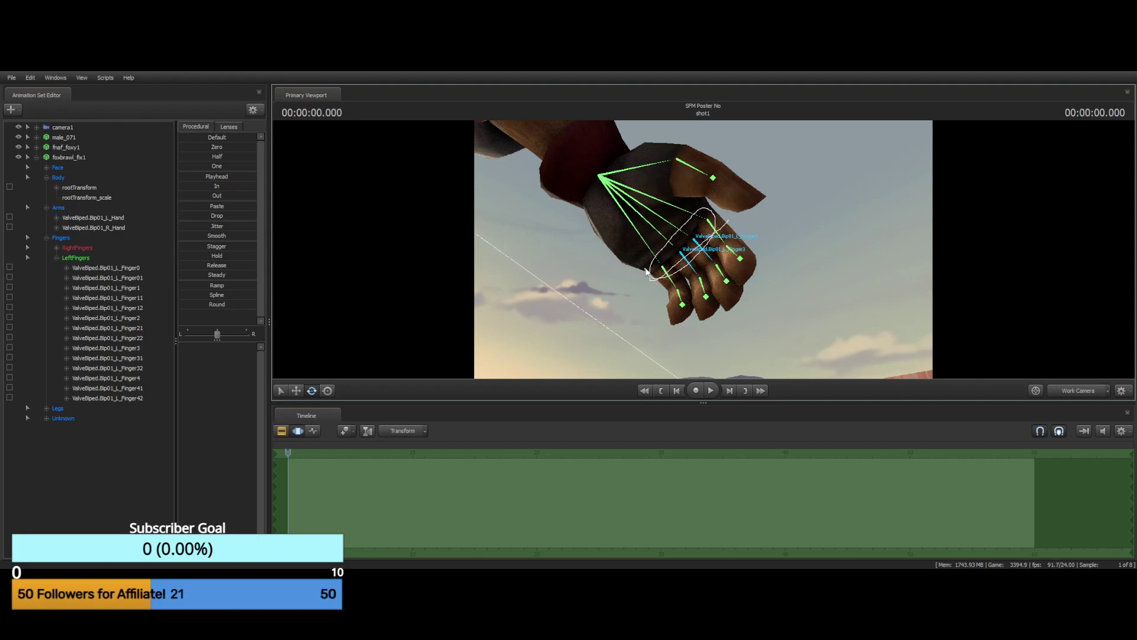
pyautogui.click(677, 277)
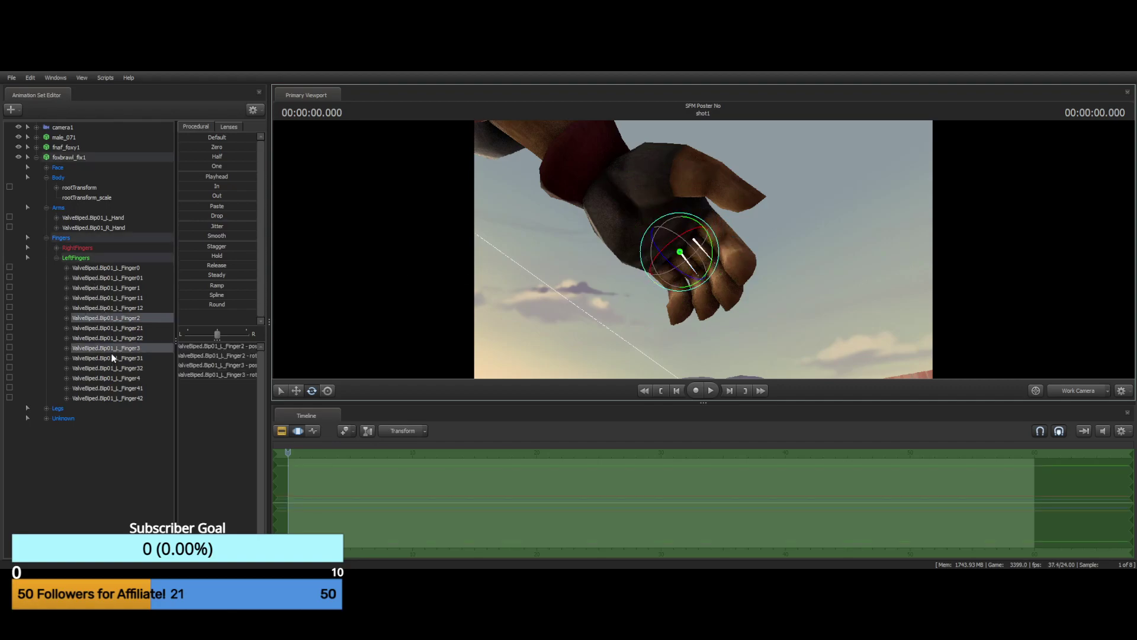
# Select ValveBiped.Bip01_L_Finger2, L_Finger3 and L_Finger4 together and rotate them to curl the three fingers' bases toward the left palm
pyautogui.click(106, 378)
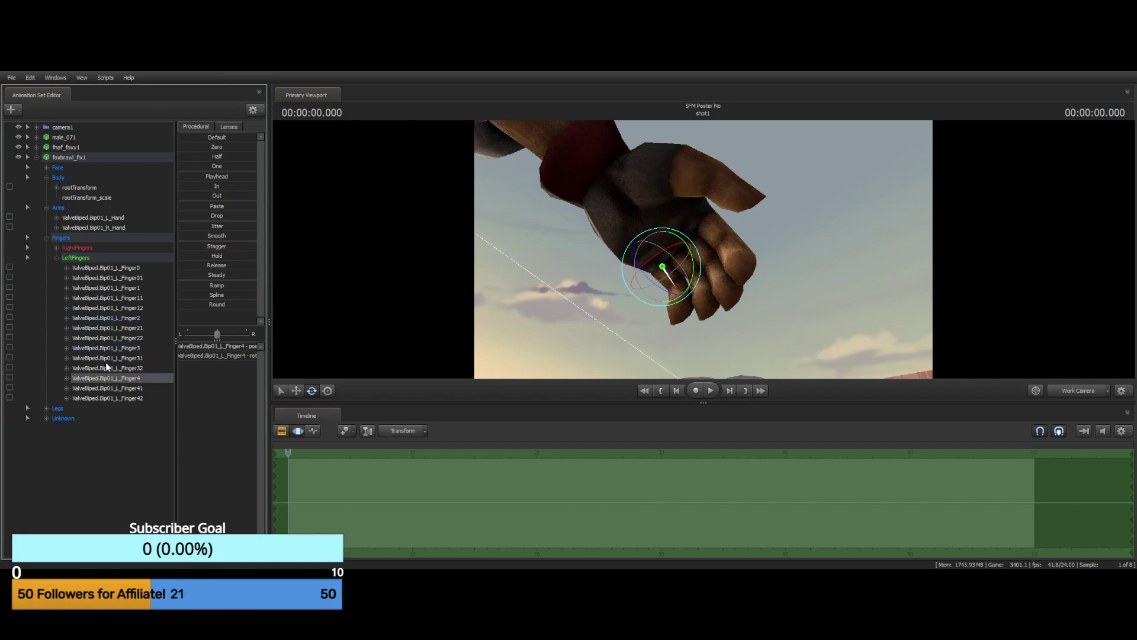
pyautogui.keyDown('ctrl'); pyautogui.click(108, 349); pyautogui.keyUp('ctrl')
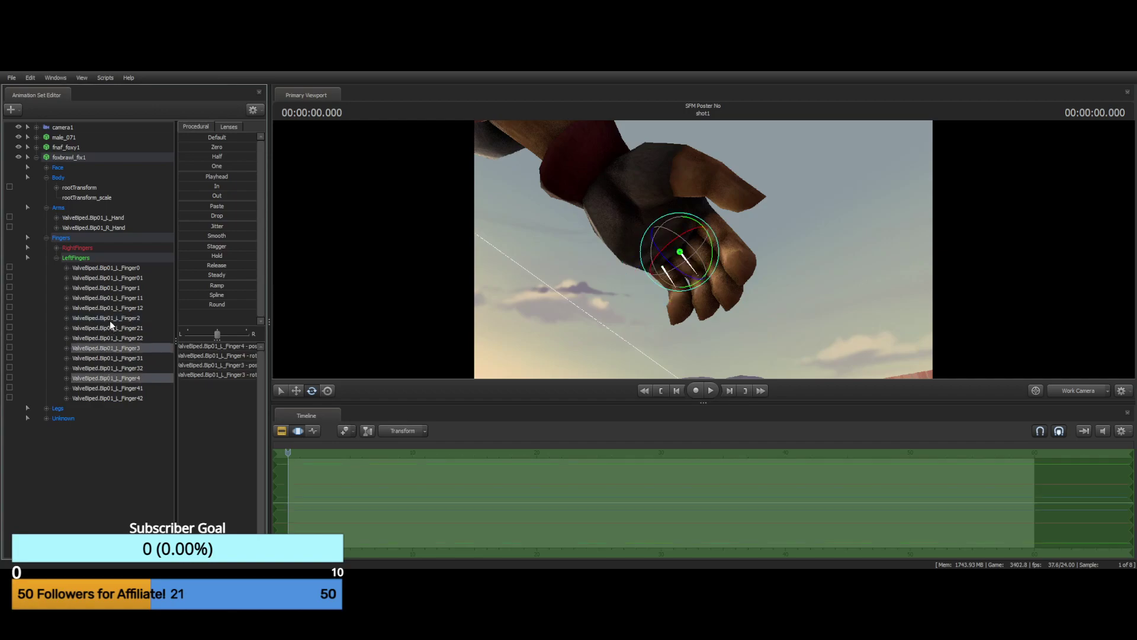
pyautogui.keyDown('ctrl'); pyautogui.click(111, 318); pyautogui.keyUp('ctrl')
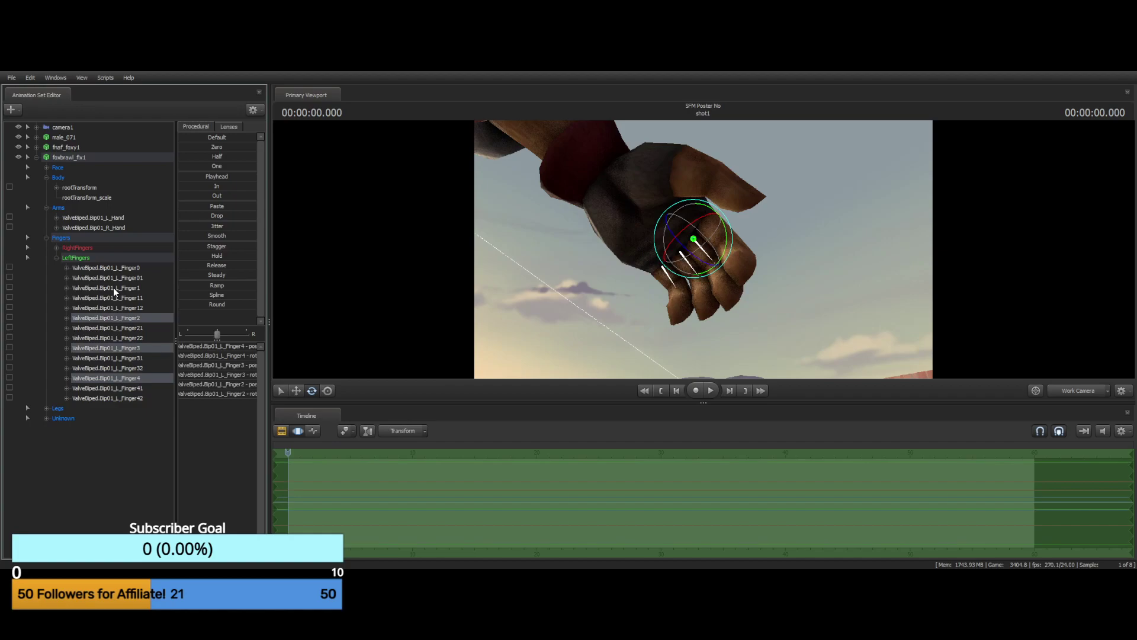
pyautogui.keyDown('ctrl'); pyautogui.click(112, 289); pyautogui.keyUp('ctrl')
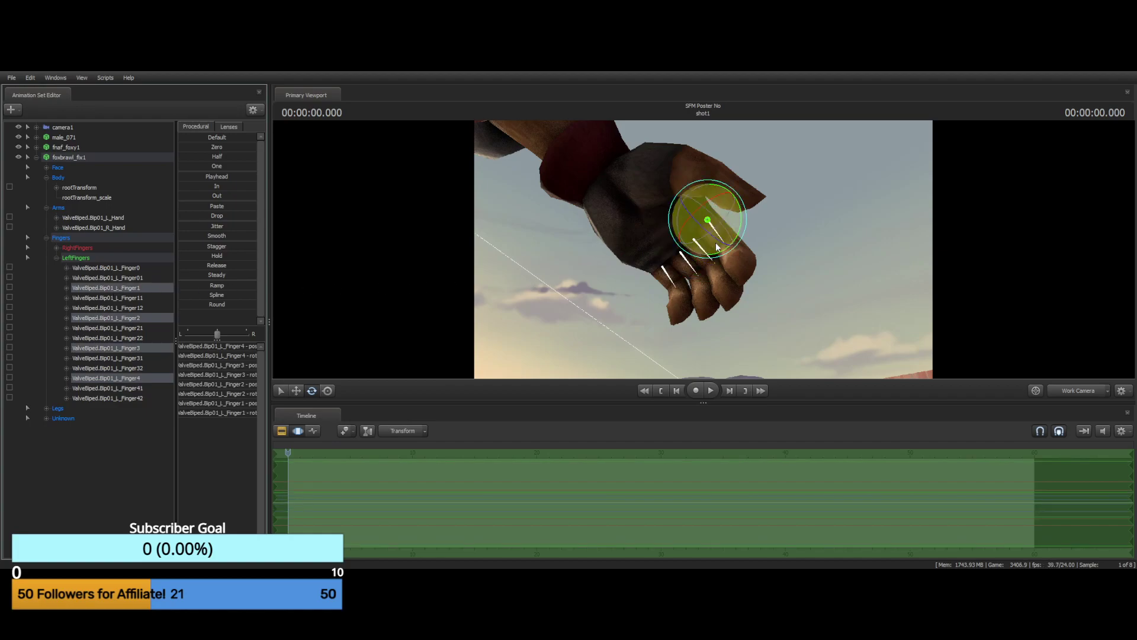
pyautogui.keyDown('ctrl'); pyautogui.click(109, 290); pyautogui.keyUp('ctrl')
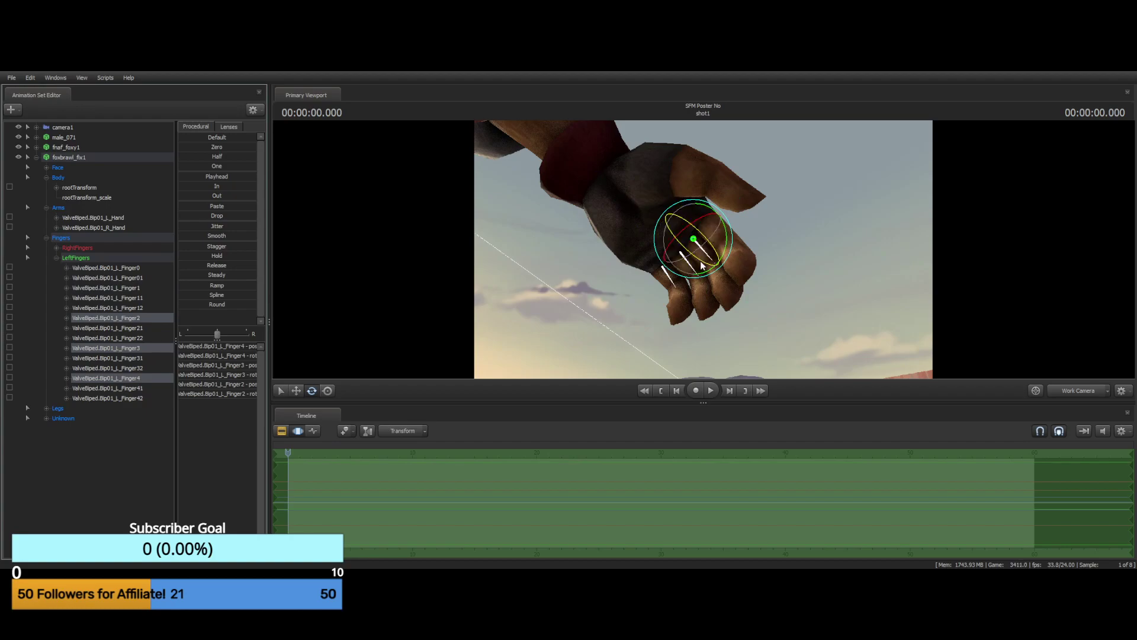
pyautogui.moveTo(702, 265); pyautogui.dragTo(665, 240)
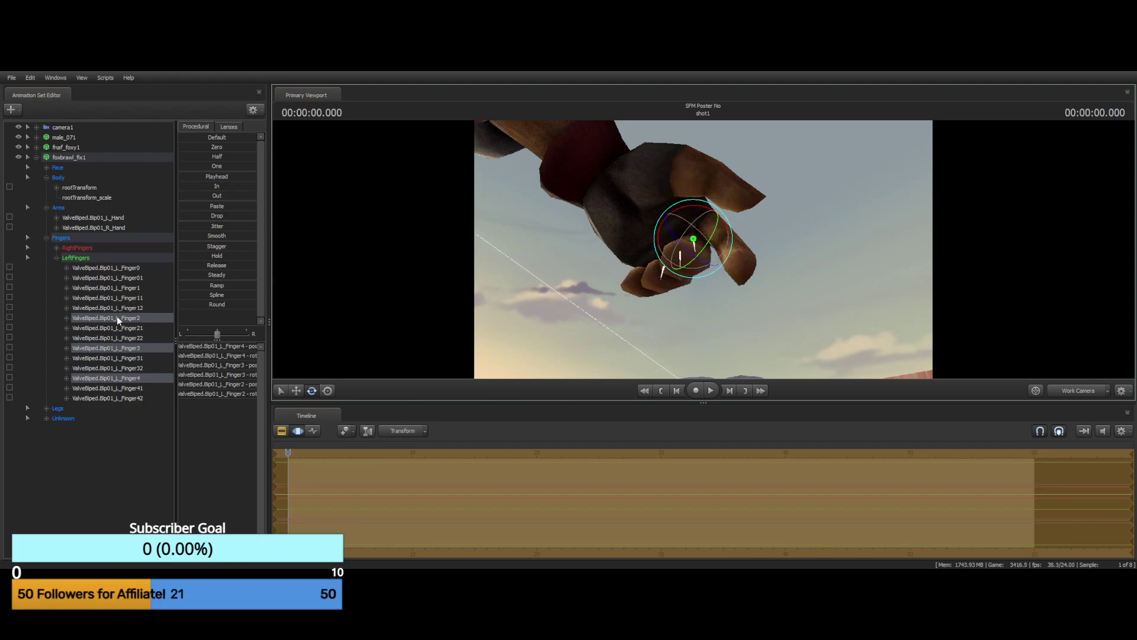
# Select L_Finger21, L_Finger31 and L_Finger41 together and rotate these middle joints to curl the three fingers further, checking the hand from the side
pyautogui.click(115, 329)
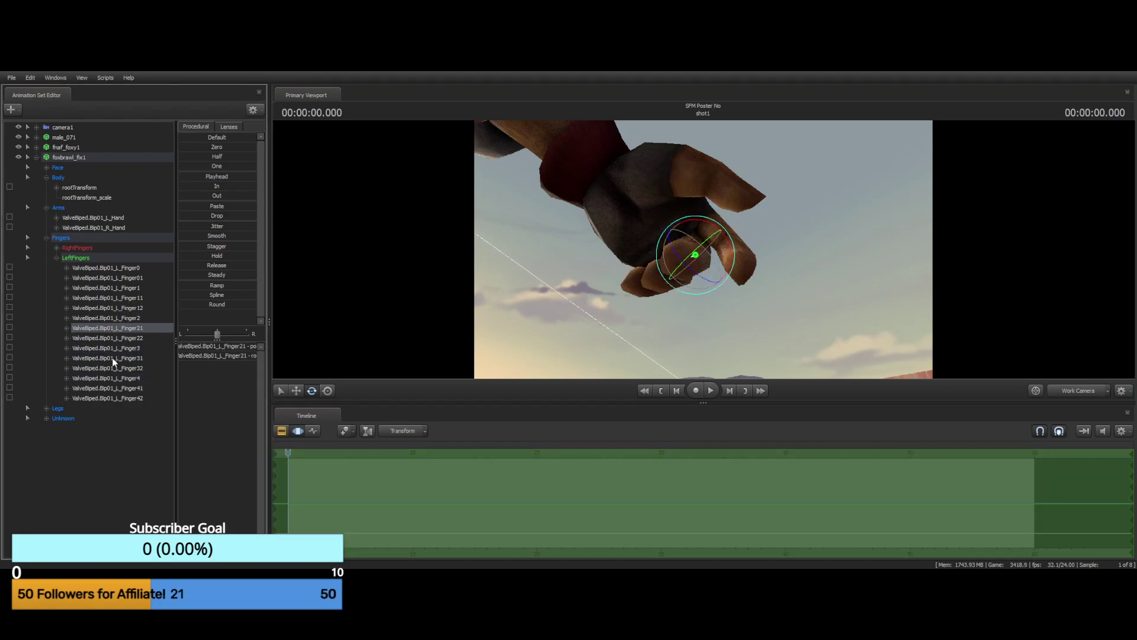
pyautogui.keyDown('ctrl'); pyautogui.click(113, 358); pyautogui.keyUp('ctrl')
pyautogui.keyDown('ctrl'); pyautogui.click(116, 388); pyautogui.keyUp('ctrl')
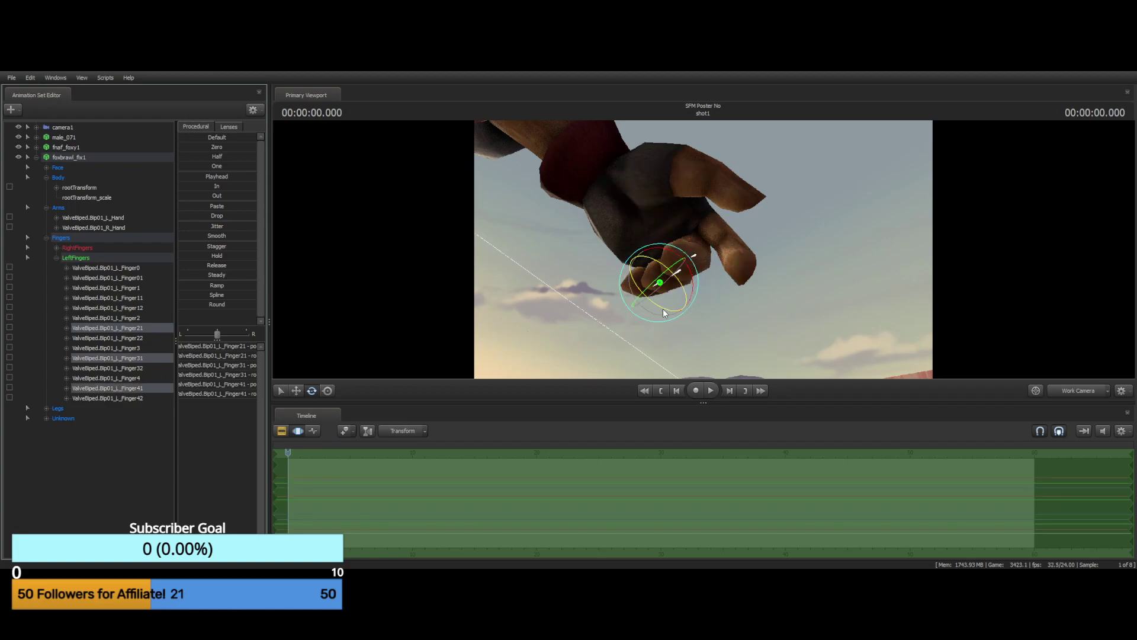
pyautogui.moveTo(669, 311); pyautogui.dragTo(652, 299)
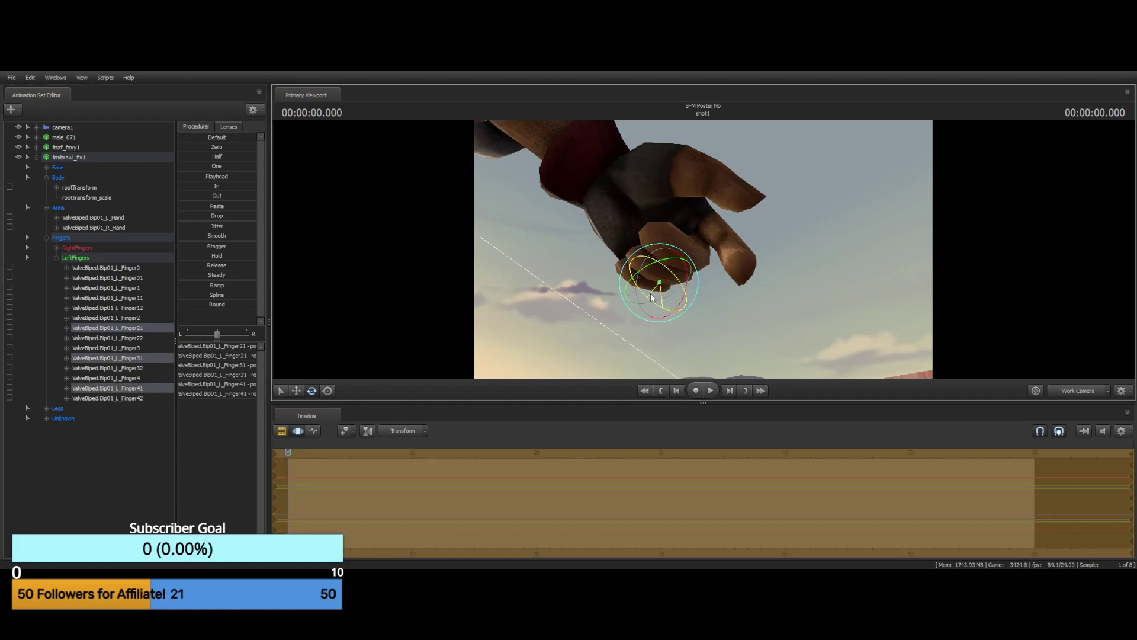
pyautogui.moveTo(822, 211); pyautogui.dragTo(676, 263)
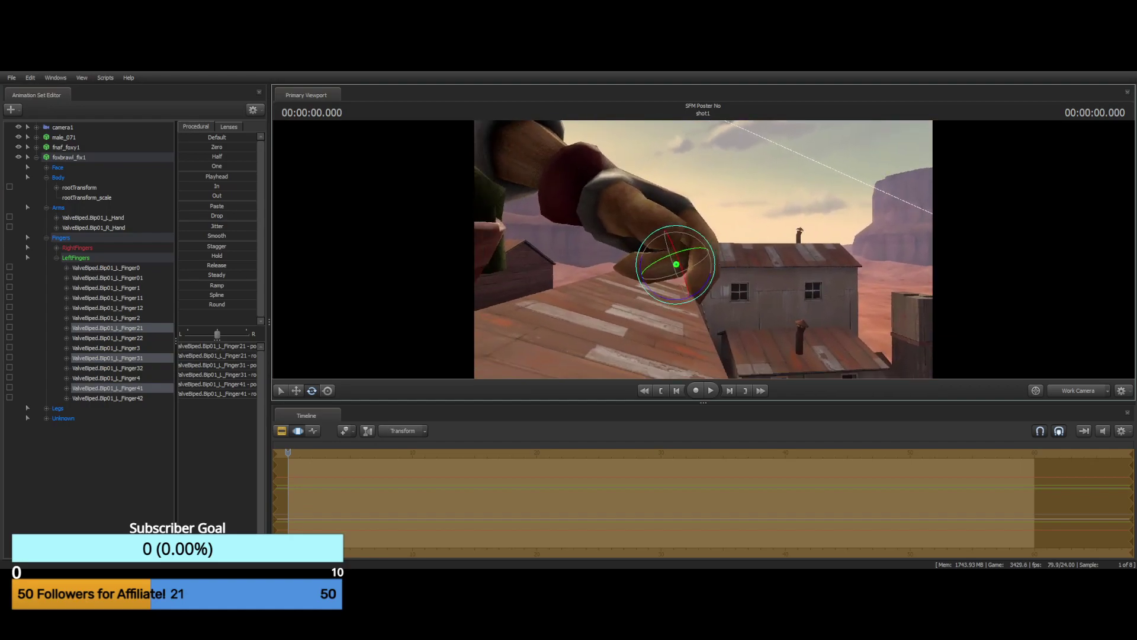
# Rotate L_Finger1, L_Finger11 and L_Finger12 one after another to straighten the left index finger into a pointing pose
pyautogui.click(119, 289)
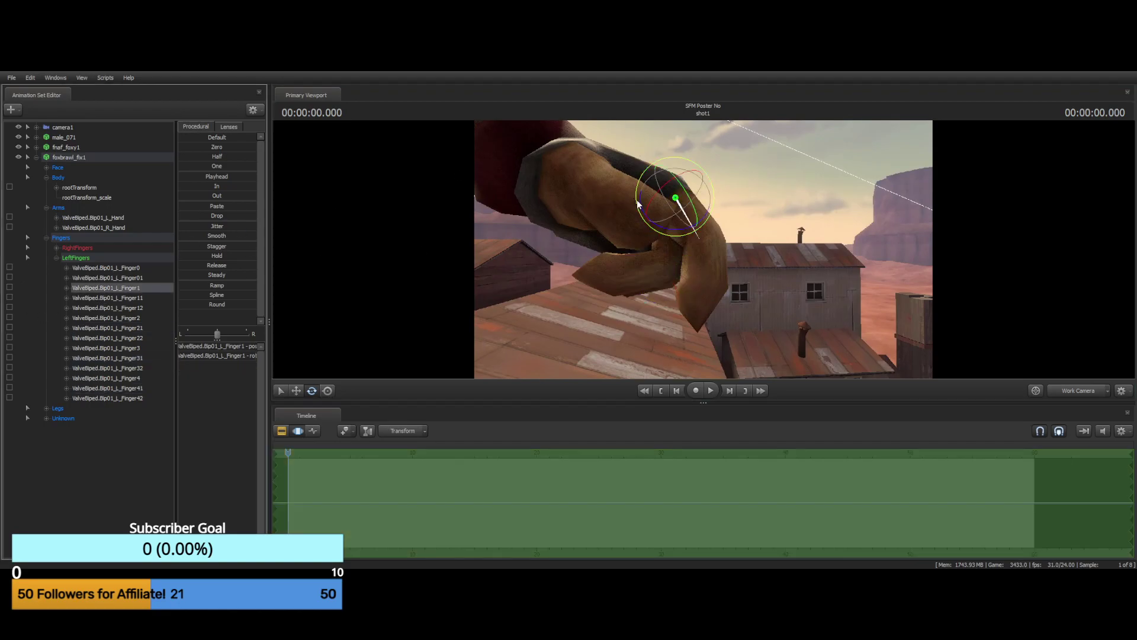
pyautogui.moveTo(637, 204); pyautogui.dragTo(644, 221)
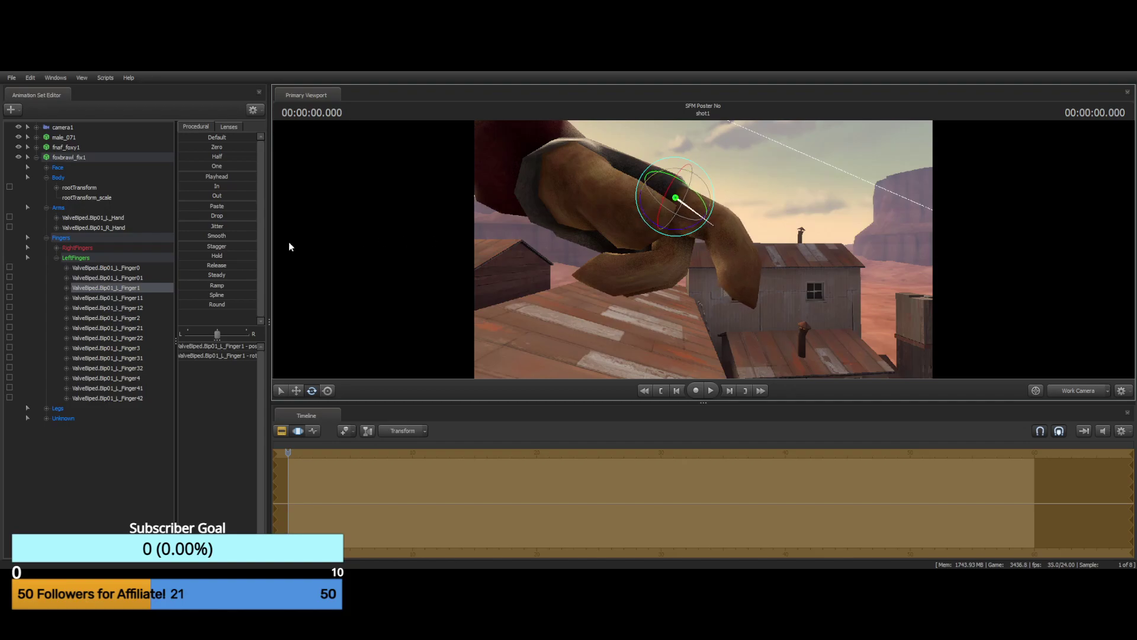
pyautogui.click(130, 298)
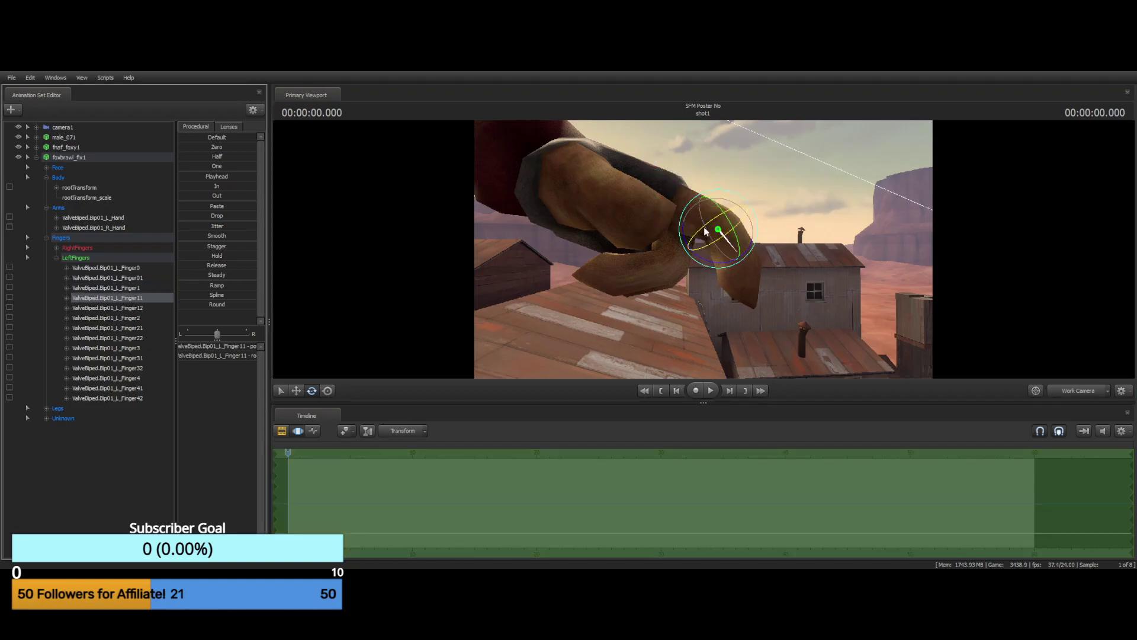
pyautogui.moveTo(690, 246); pyautogui.dragTo(701, 265)
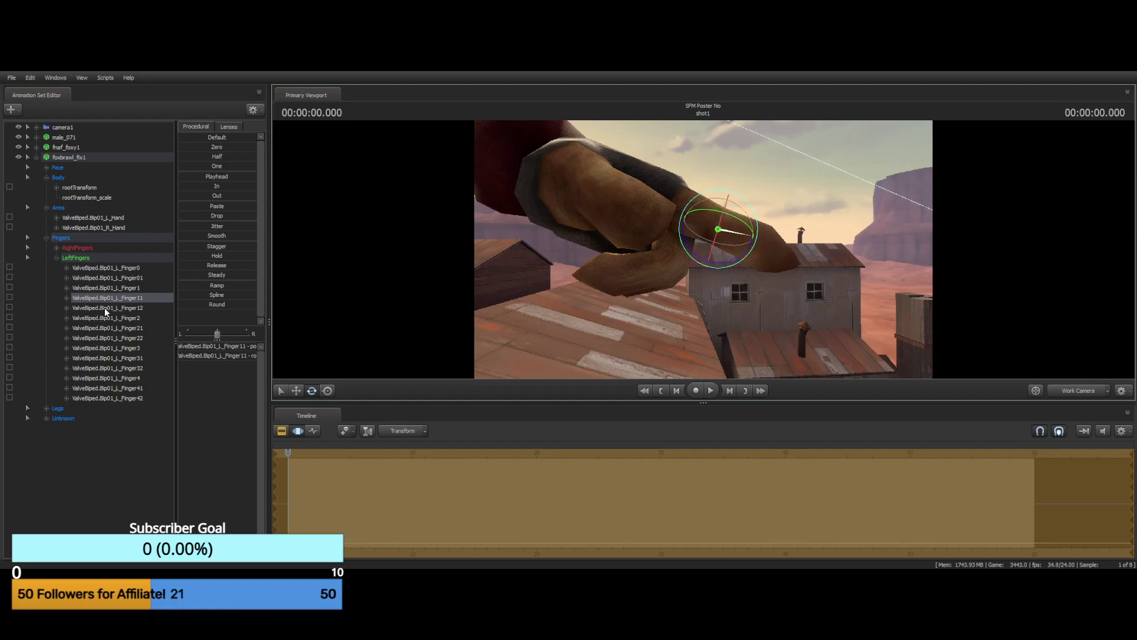
pyautogui.click(104, 309)
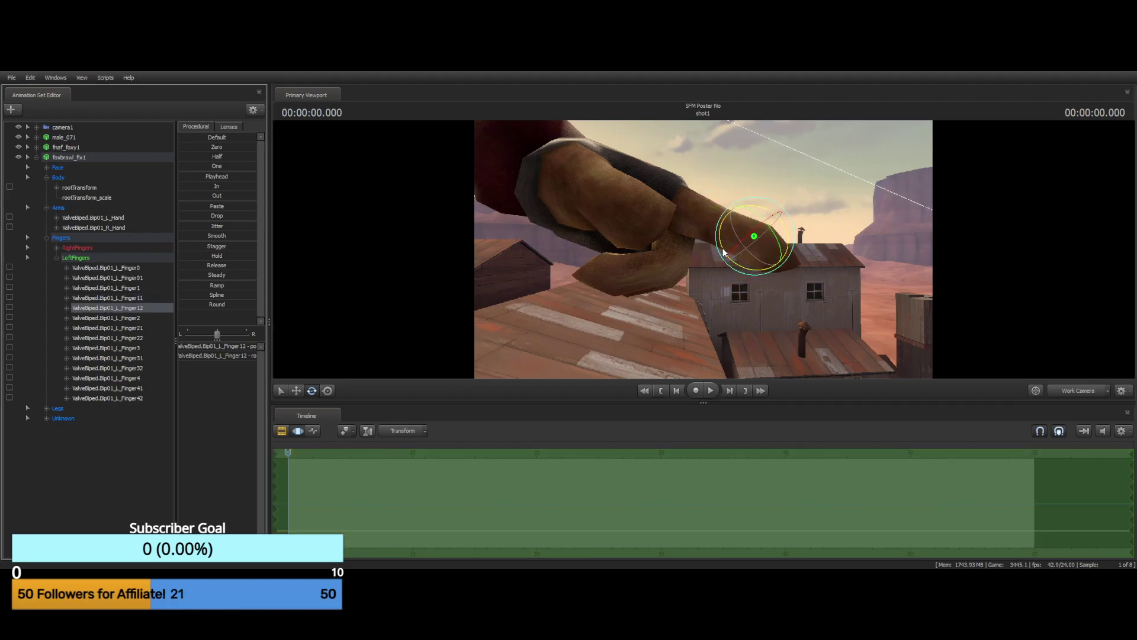
pyautogui.moveTo(723, 253); pyautogui.dragTo(744, 248)
# Rotate the left thumb joints L_Finger0 and L_Finger01 to fold the thumb in against the curled fingers
pyautogui.keyDown('alt'); pyautogui.moveTo(852, 209); pyautogui.dragTo(682, 222); pyautogui.keyUp('alt')
pyautogui.press('a')
pyautogui.press('ctrl')
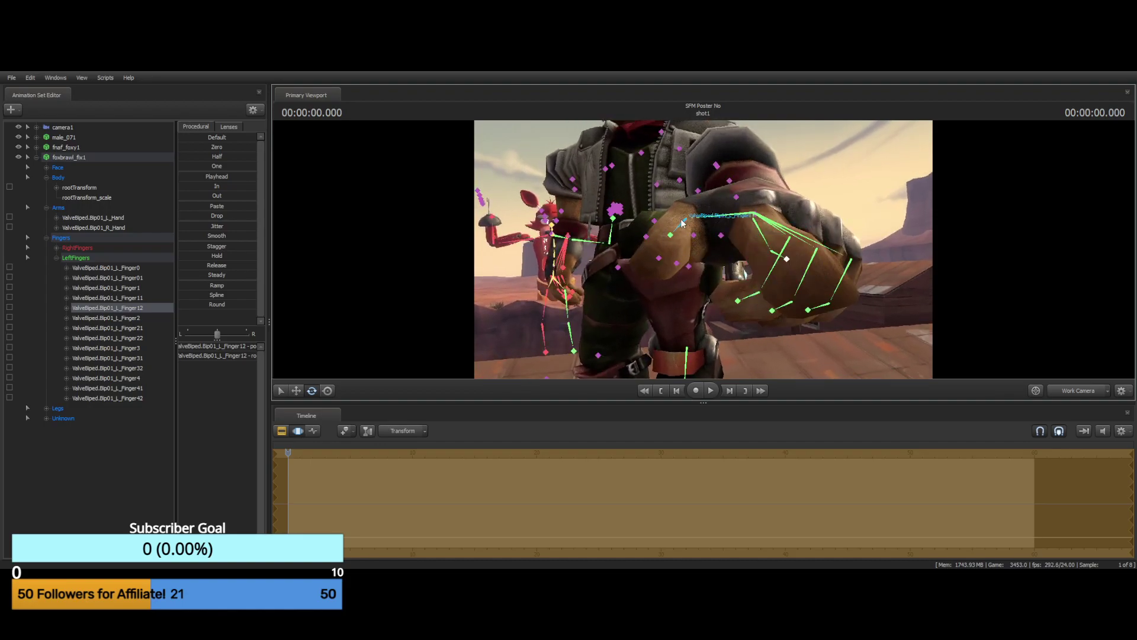
pyautogui.click(685, 222)
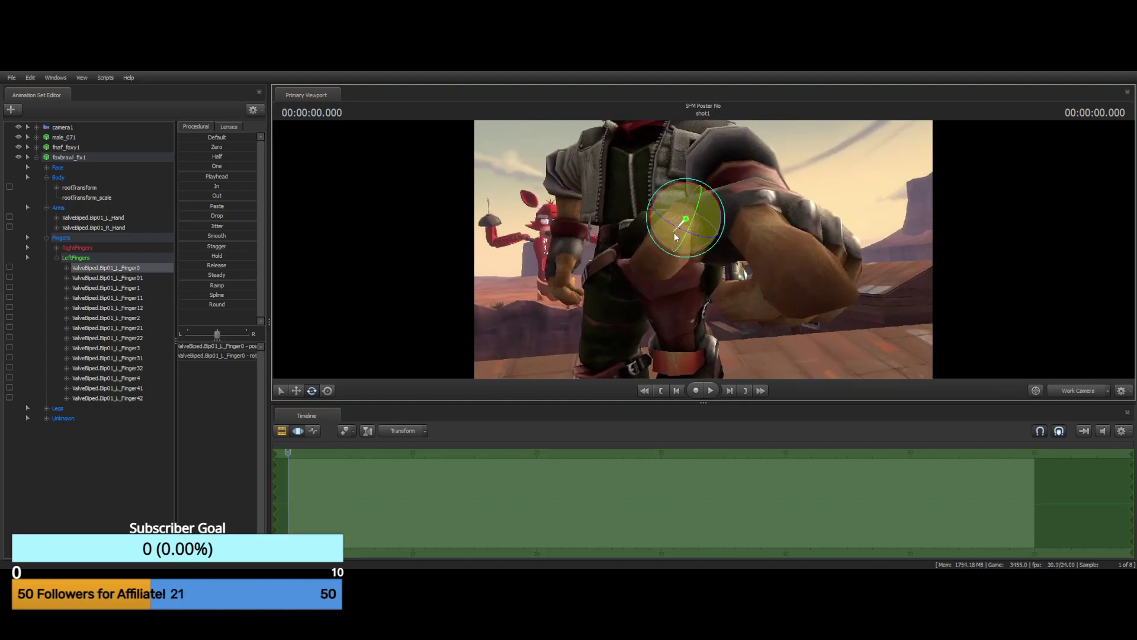
pyautogui.moveTo(675, 231); pyautogui.dragTo(694, 237)
pyautogui.press('ctrl')
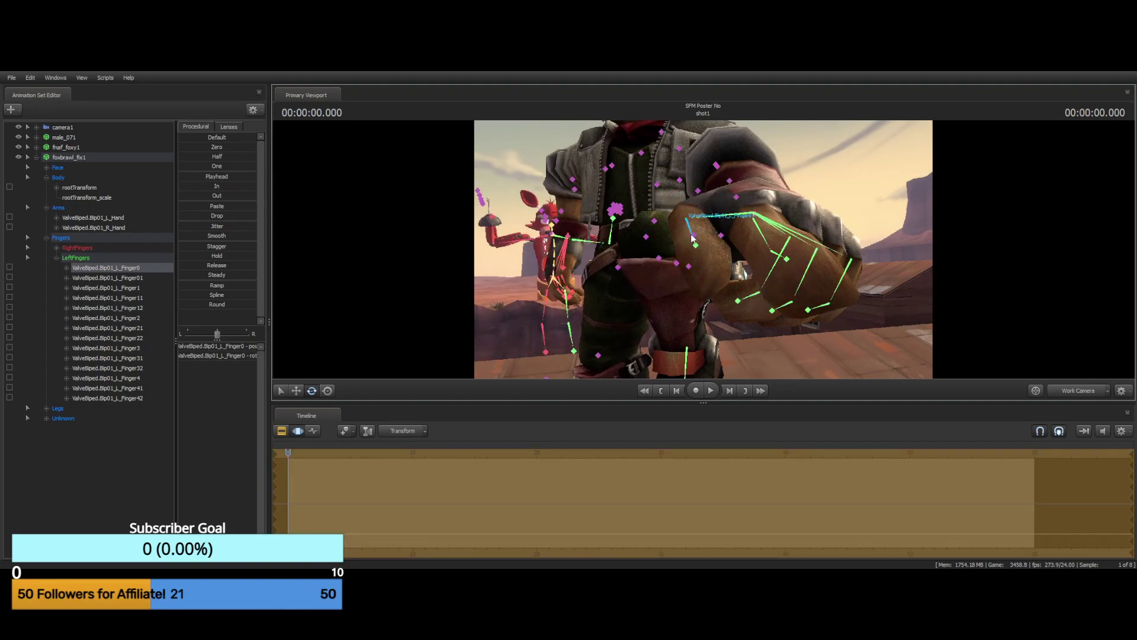
pyautogui.click(693, 244)
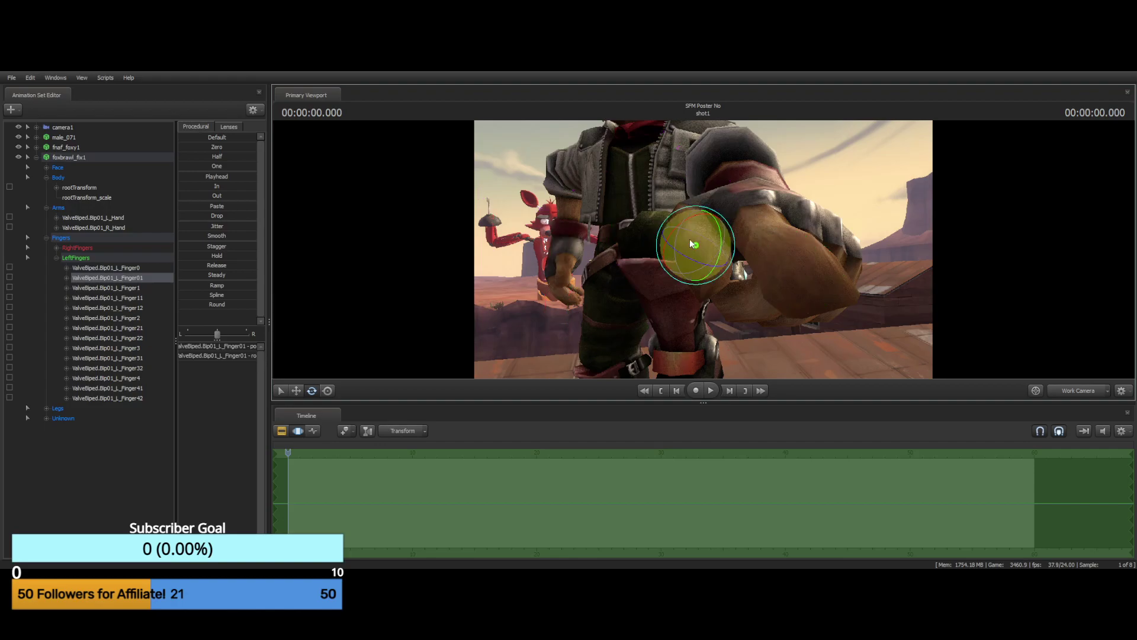
pyautogui.moveTo(677, 254); pyautogui.dragTo(580, 345)
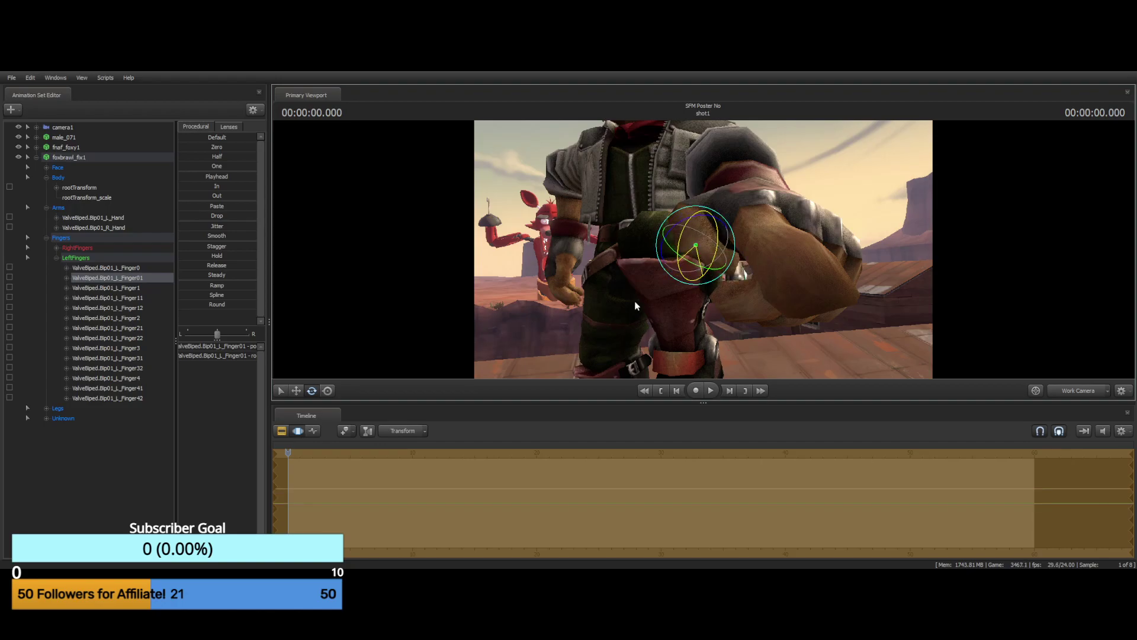
pyautogui.moveTo(635, 306); pyautogui.dragTo(706, 264)
pyautogui.press('ctrl')
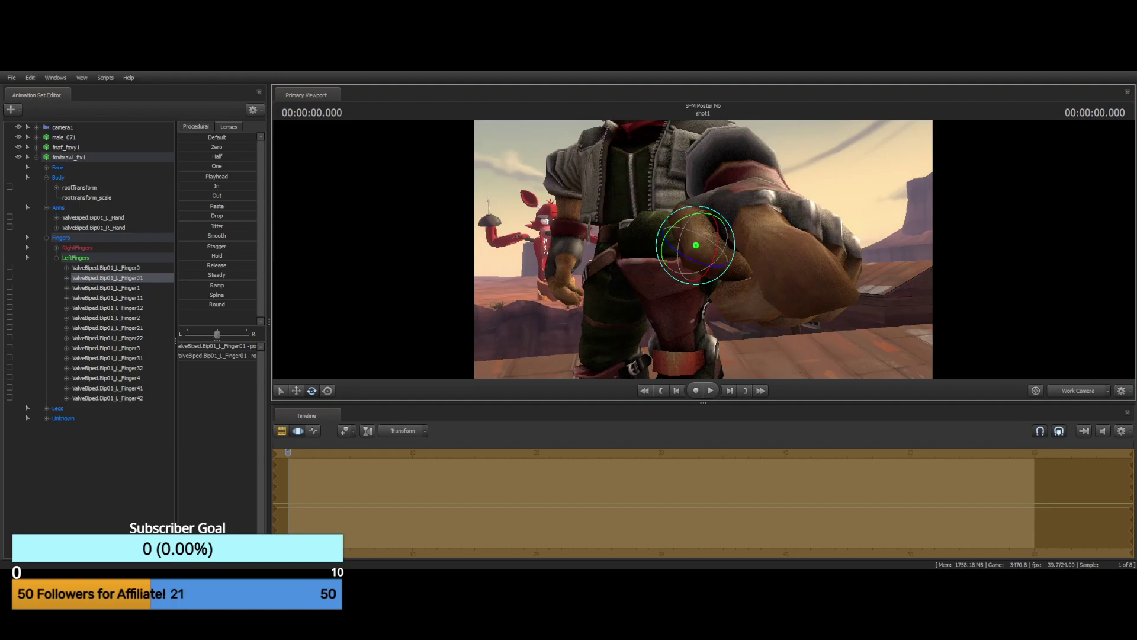
# Clear the selection and check the fox's pose in the whole scene through camera1, returning to the Work Camera
pyautogui.click(54, 504)
pyautogui.moveTo(474, 296); pyautogui.dragTo(693, 352)
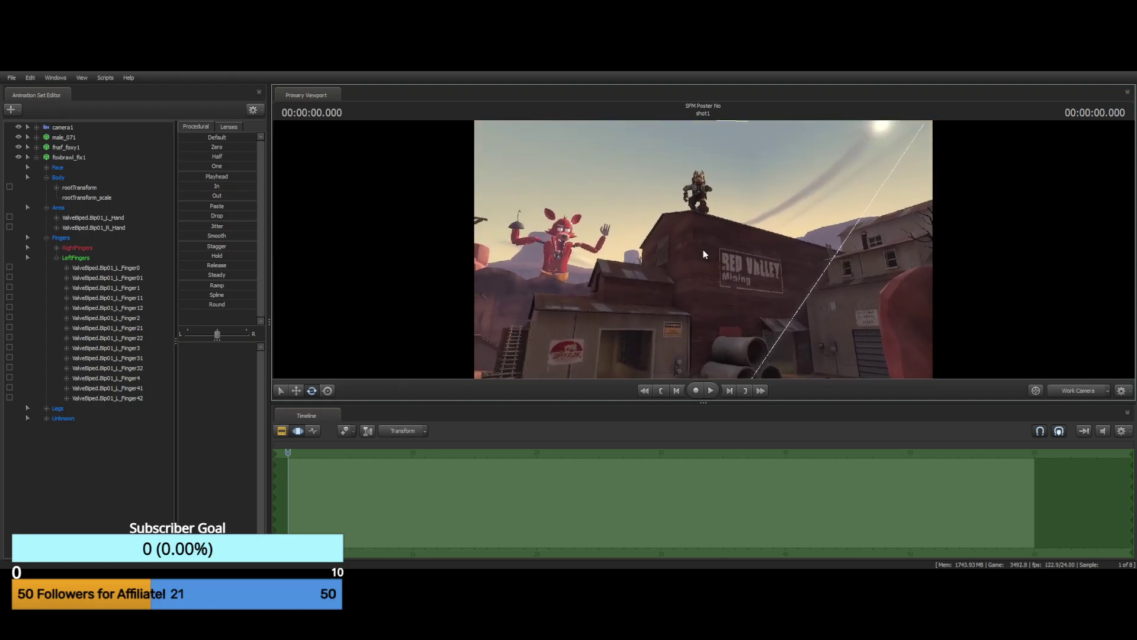
pyautogui.click(1079, 390)
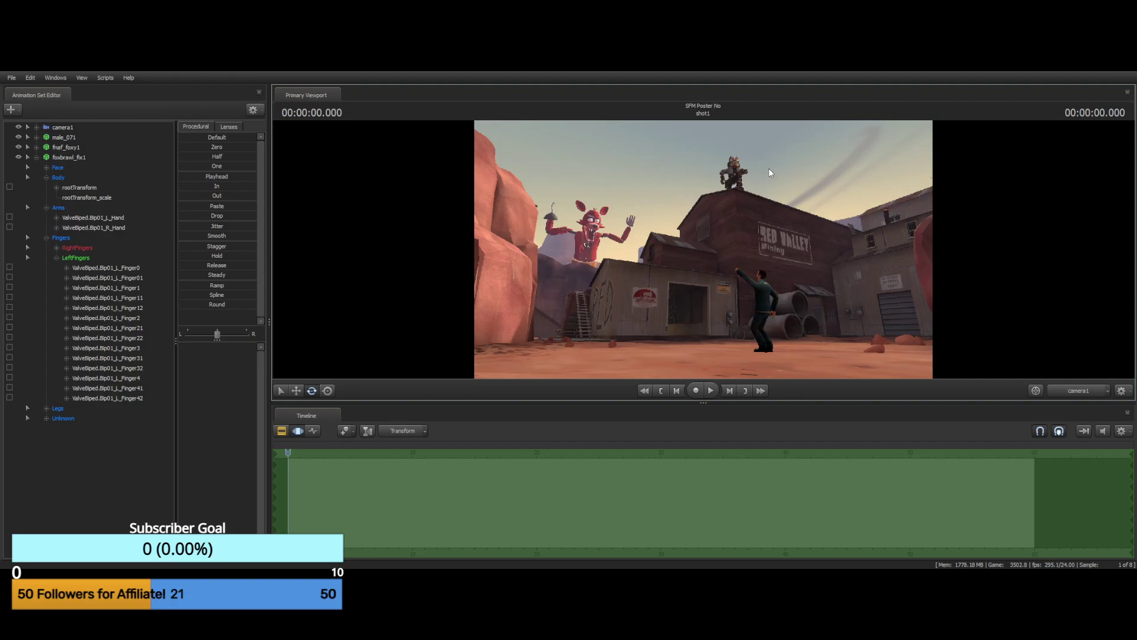
pyautogui.click(1087, 390)
# Try to rotate the fox's BackN bone from behind the character, and undo the rotation
pyautogui.moveTo(818, 210); pyautogui.dragTo(723, 206)
pyautogui.press('w')
pyautogui.press('s')
pyautogui.moveTo(620, 296); pyautogui.dragTo(633, 296)
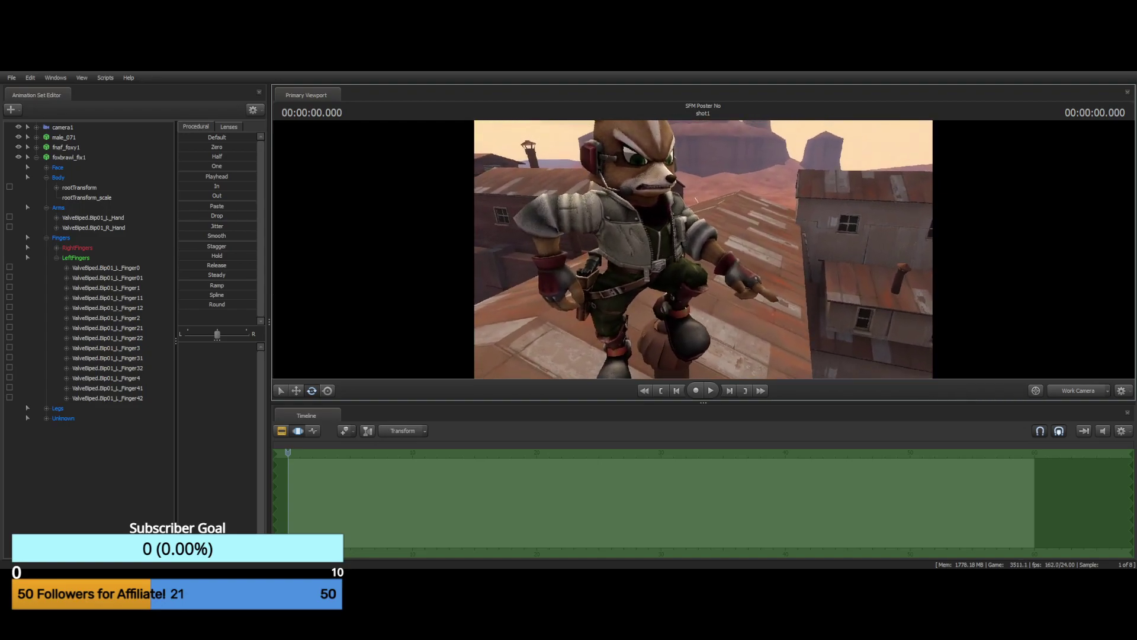
pyautogui.press('a')
pyautogui.moveTo(703, 248); pyautogui.dragTo(853, 263)
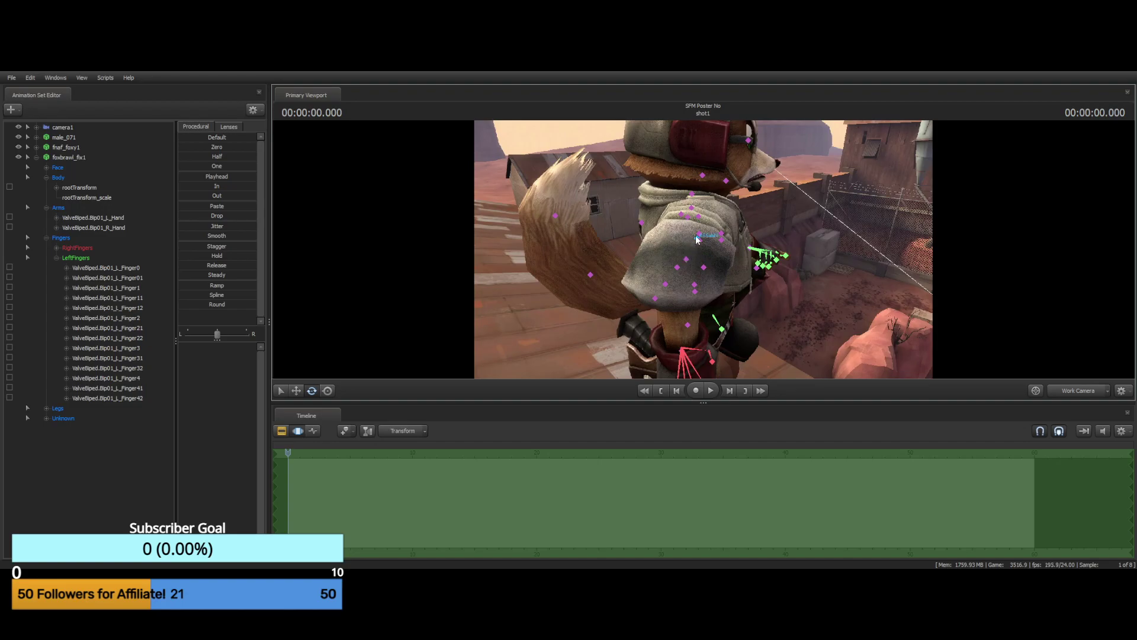
pyautogui.click(638, 227)
pyautogui.moveTo(659, 212); pyautogui.dragTo(670, 180)
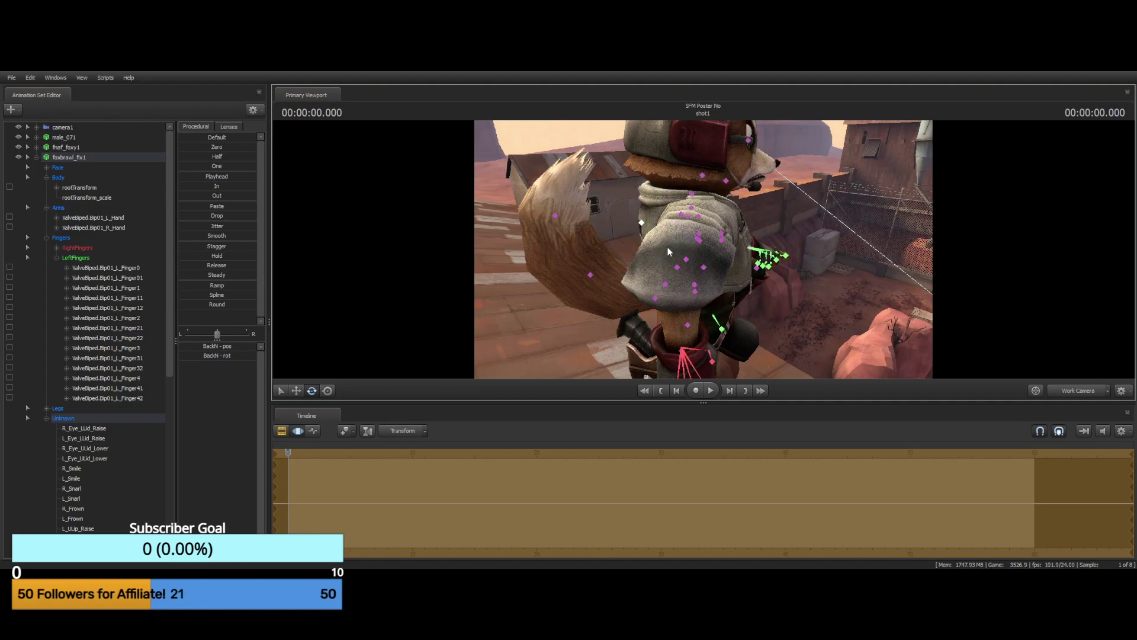
pyautogui.hotkey('ctrl', 'z')
# Collapse the Unknown, LeftFingers, Fingers and Arms control groups, and select the Body group with its root transform controls listed
pyautogui.moveTo(464, 210); pyautogui.dragTo(486, 213)
pyautogui.press('a')
pyautogui.moveTo(704, 249); pyautogui.dragTo(800, 252)
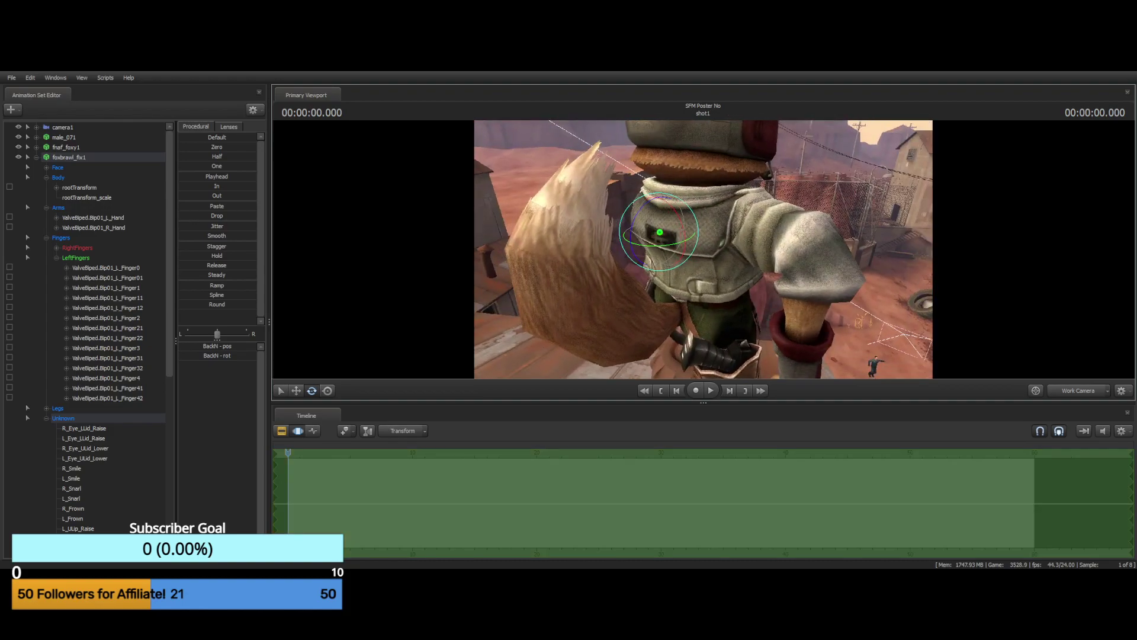
pyautogui.click(704, 281)
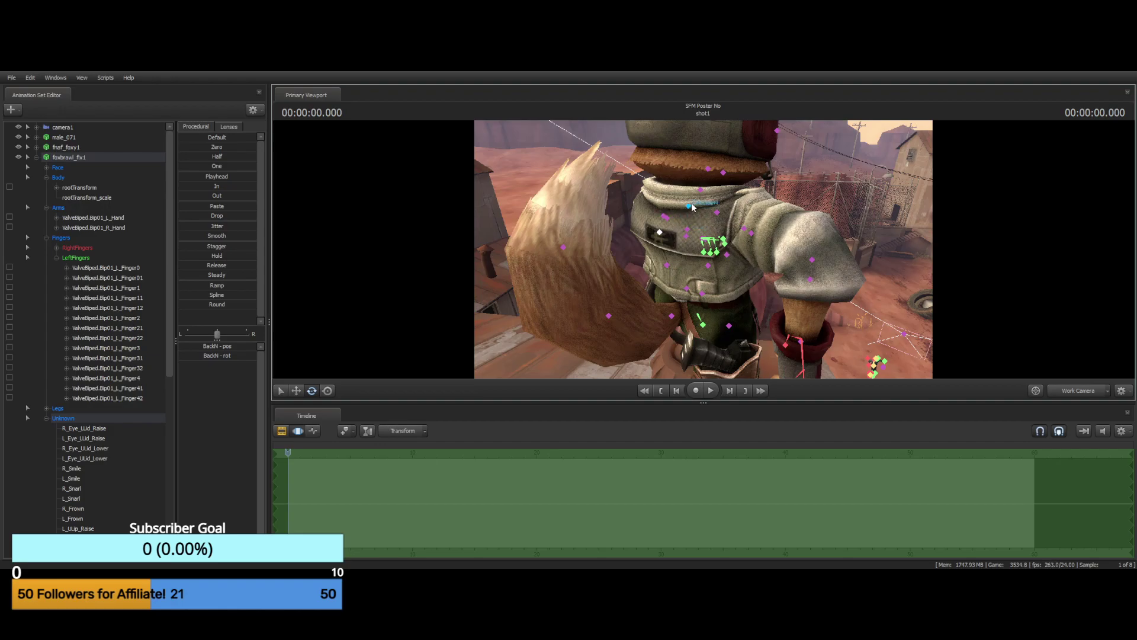
pyautogui.press('e')
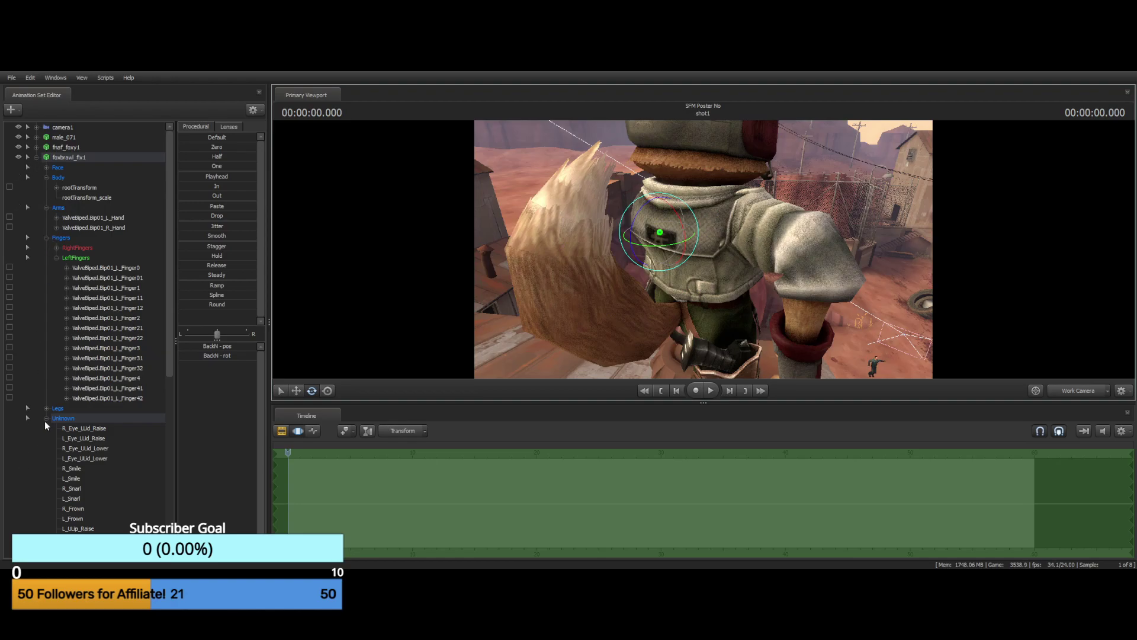
pyautogui.click(46, 418)
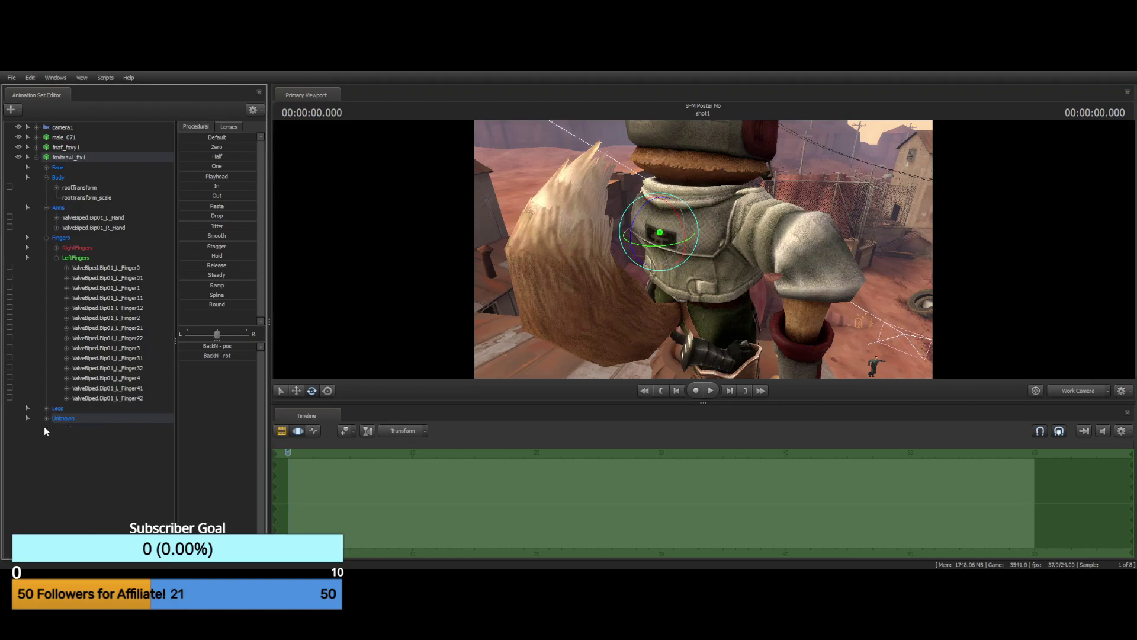
pyautogui.click(57, 258)
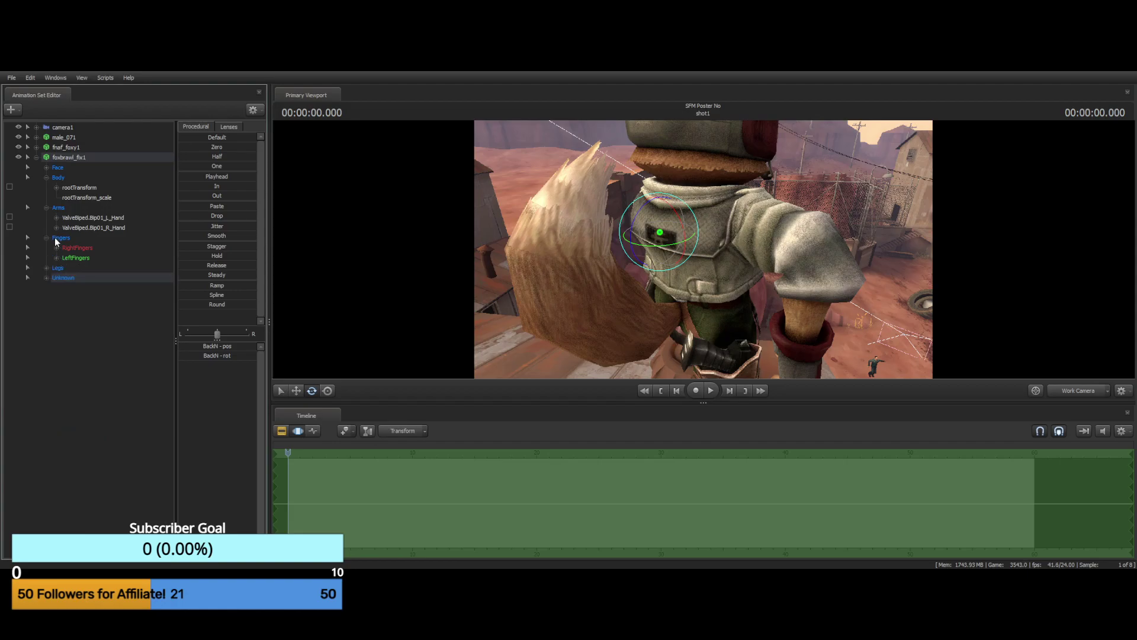
pyautogui.click(45, 237)
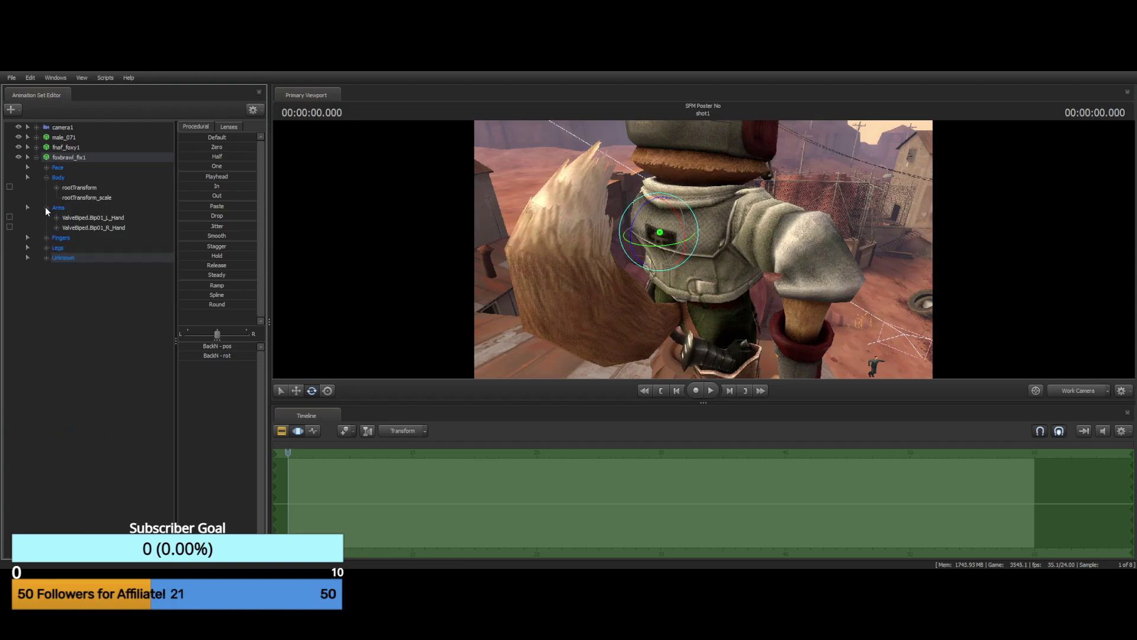
pyautogui.click(47, 207)
pyautogui.click(46, 177)
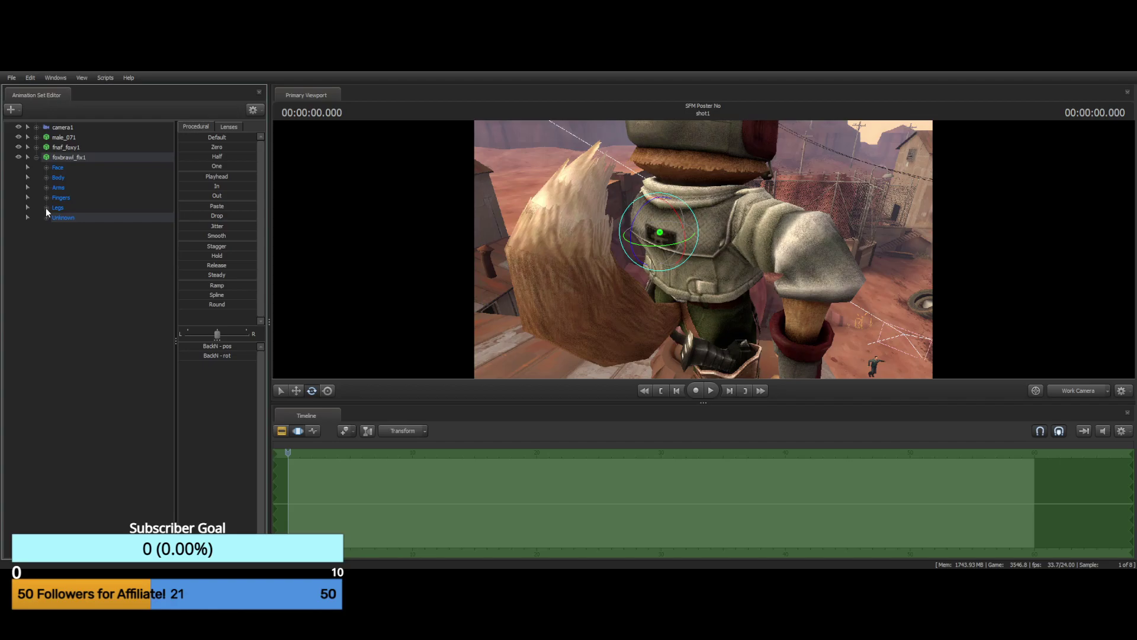
pyautogui.click(58, 177)
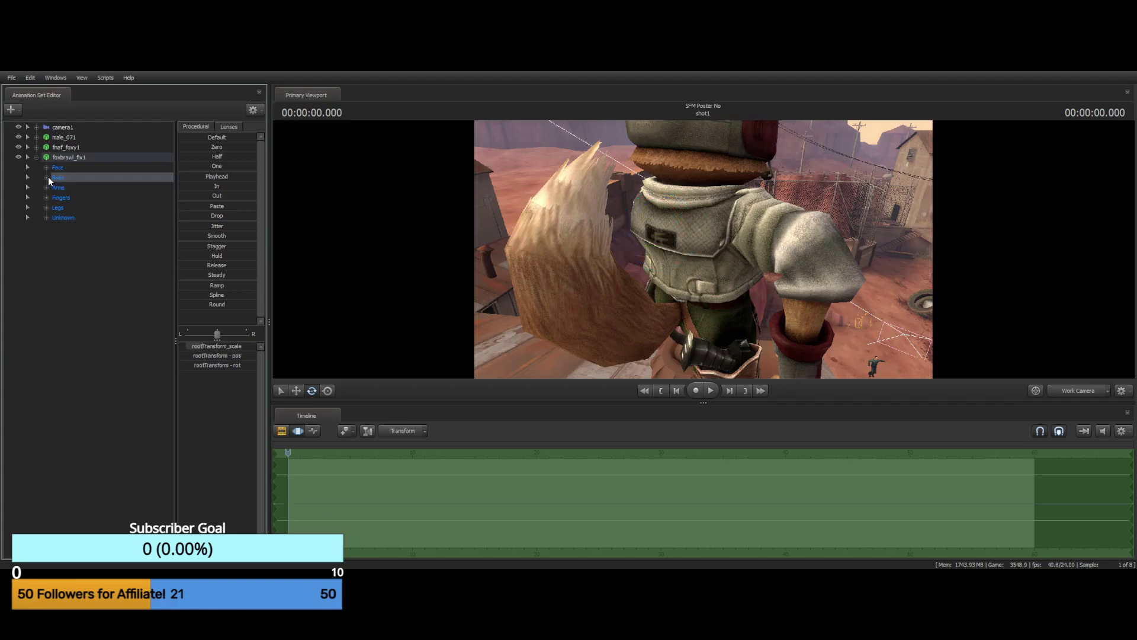
pyautogui.click(47, 177)
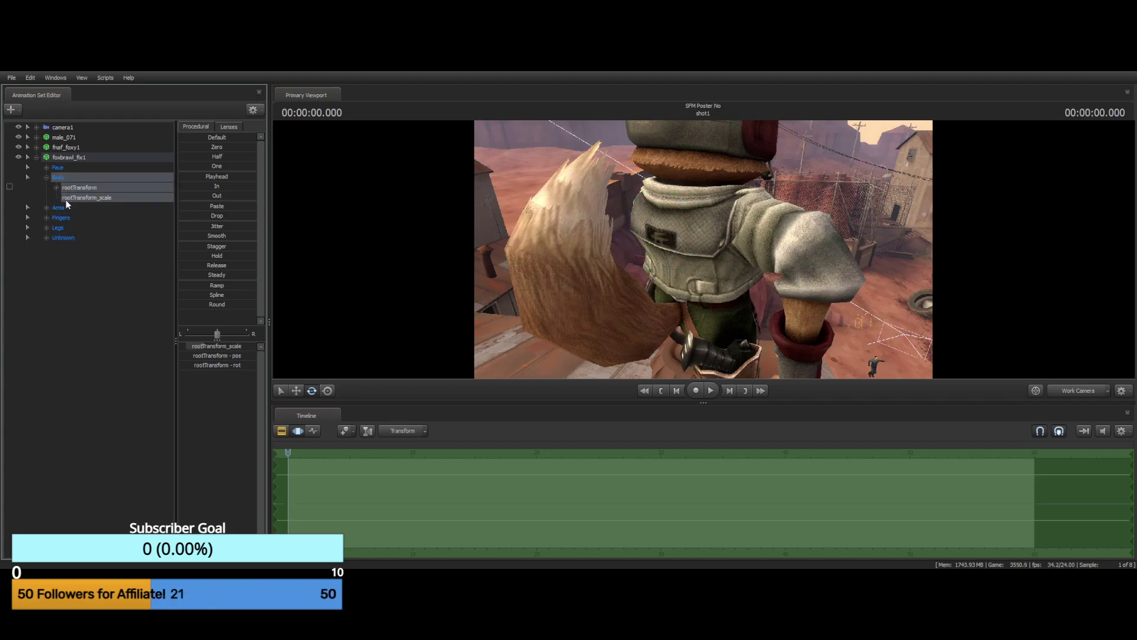
# Collapse the Body control group and expand the Unknown group so the fox's hip and torso bones are listed
pyautogui.click(47, 208)
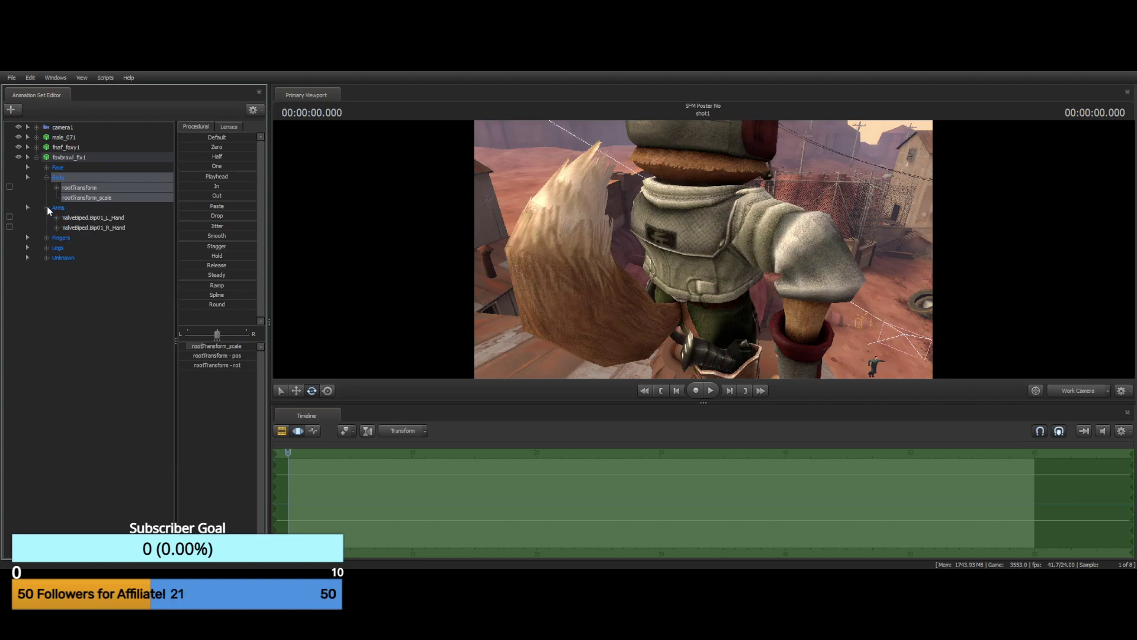
pyautogui.click(46, 208)
pyautogui.click(47, 228)
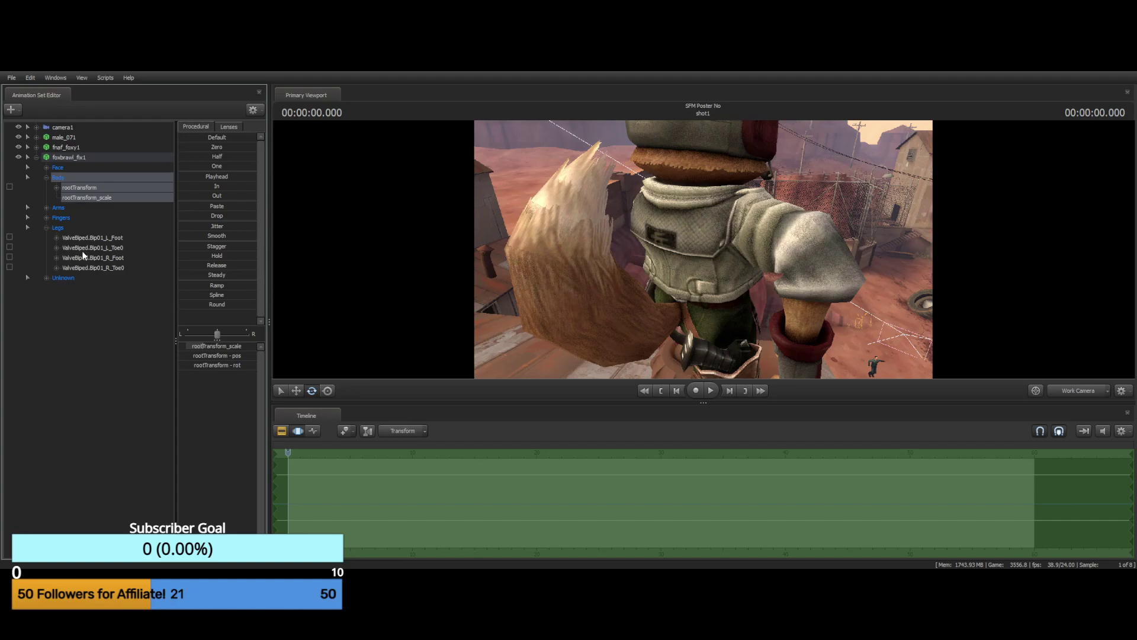
pyautogui.click(47, 228)
pyautogui.click(47, 238)
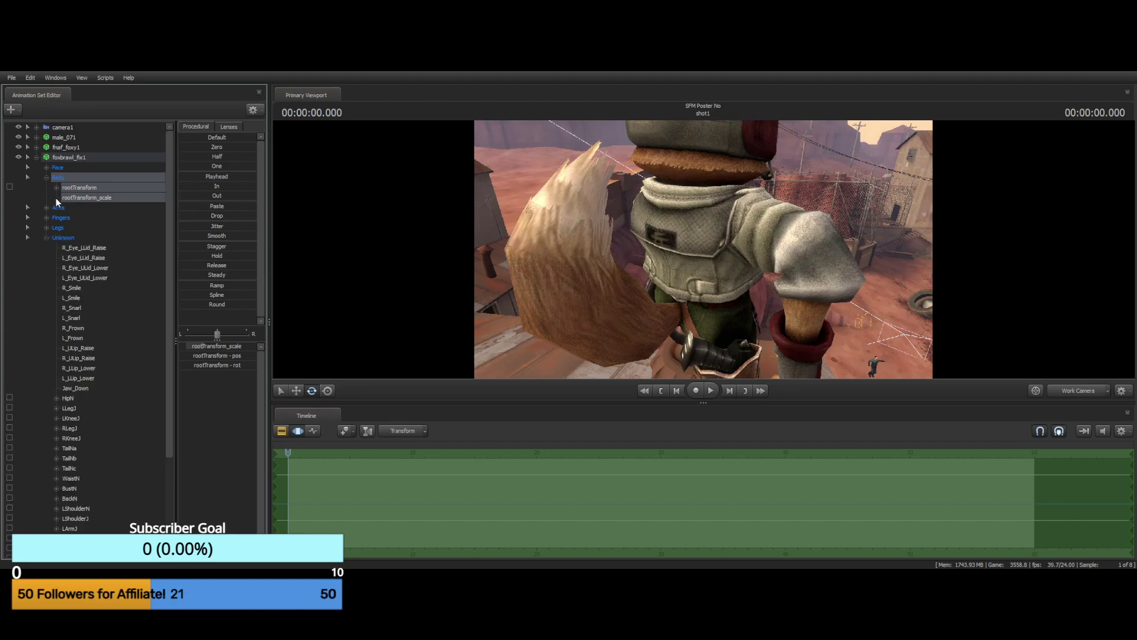
pyautogui.click(47, 177)
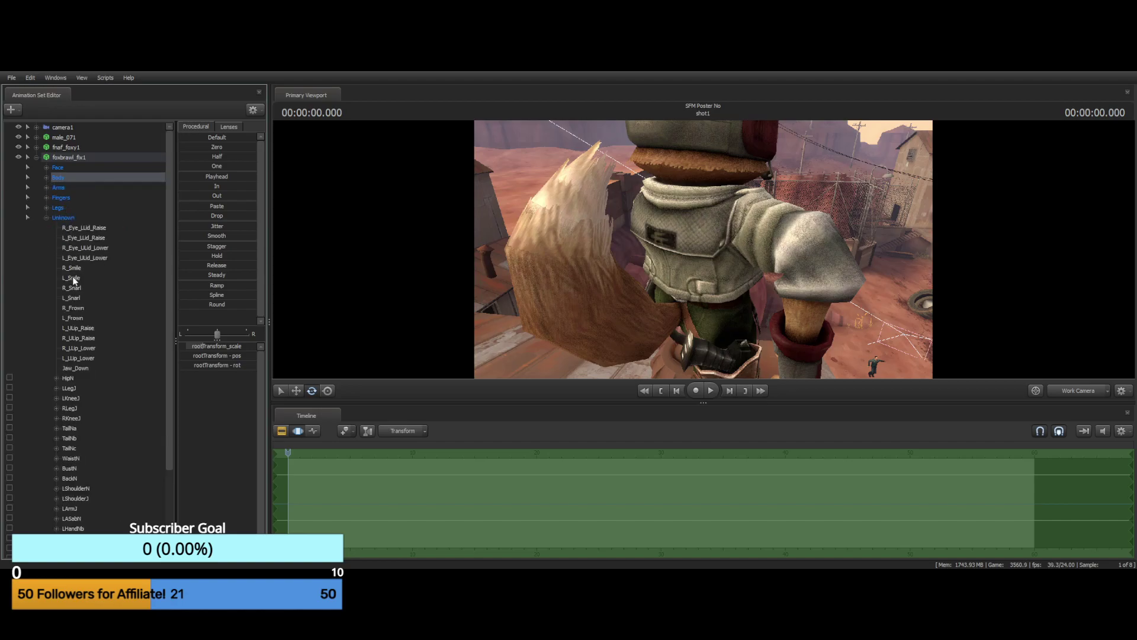
pyautogui.scroll(-3, 66, 358)
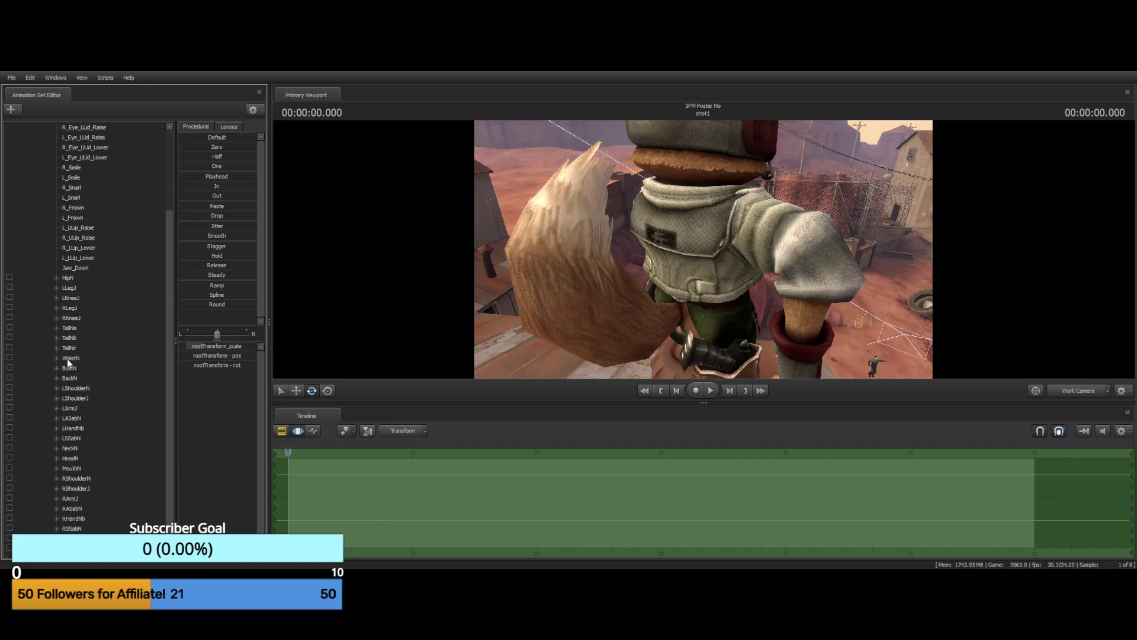
# Try to rotate the fox's HipN bone from the front side, and undo the rotation
pyautogui.click(68, 278)
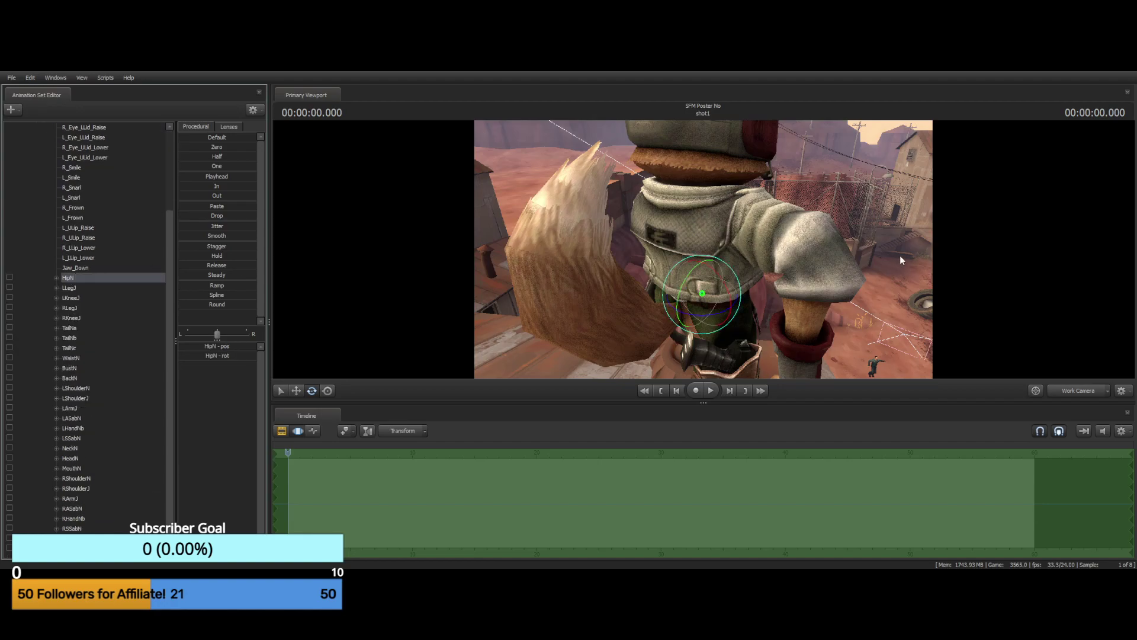
pyautogui.keyDown('alt'); pyautogui.moveTo(900, 261); pyautogui.dragTo(710, 290); pyautogui.keyUp('alt')
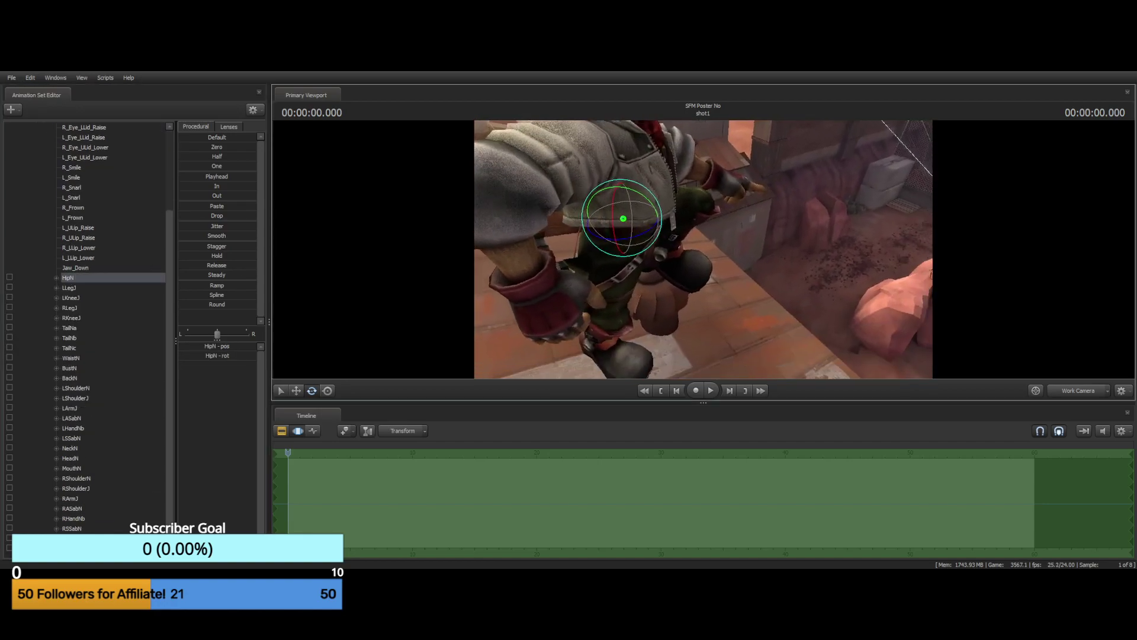
pyautogui.moveTo(704, 249); pyautogui.dragTo(646, 223)
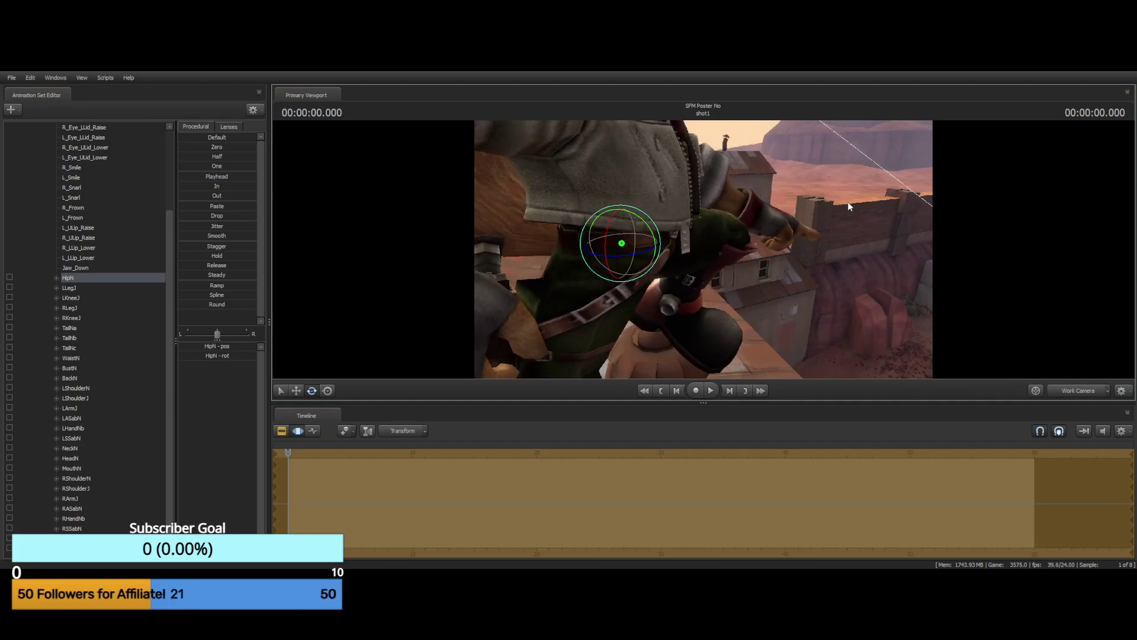
pyautogui.hotkey('ctrl', 'z')
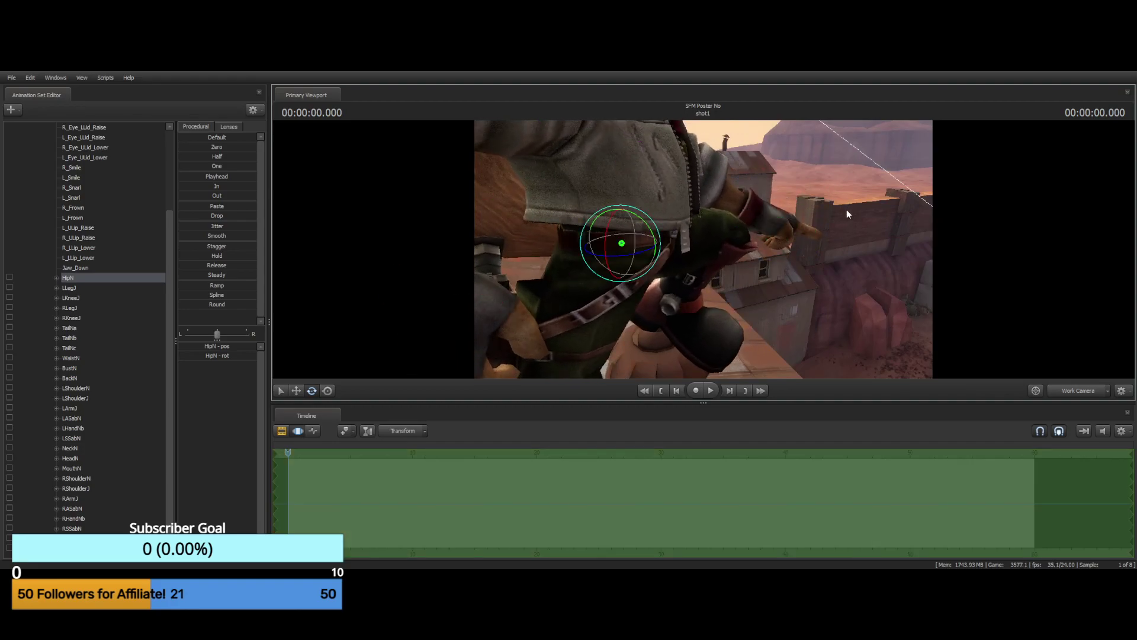
pyautogui.moveTo(847, 211)
pyautogui.mouseDown()
pyautogui.moveTo(847, 226)
pyautogui.moveTo(889, 223)
pyautogui.moveTo(853, 208)
pyautogui.mouseUp()
pyautogui.press('s')
pyautogui.moveTo(703, 249); pyautogui.dragTo(703, 250)
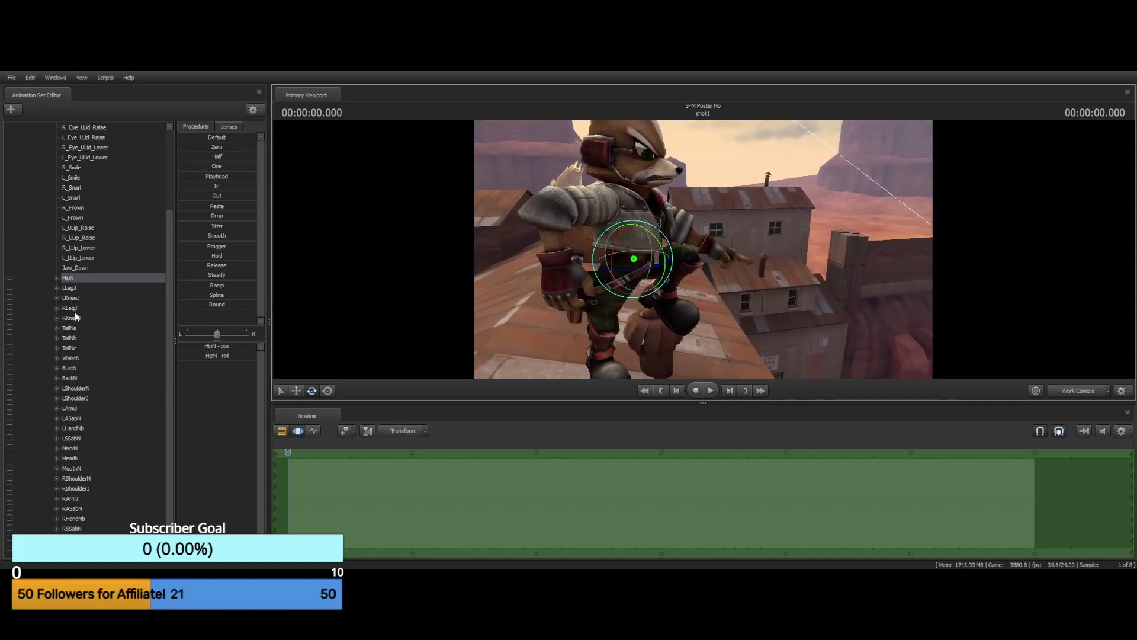
# Rotate the fox's WaistN bone to adjust the lean of the upper body
pyautogui.click(70, 357)
pyautogui.moveTo(658, 225); pyautogui.dragTo(494, 236)
pyautogui.press('d')
pyautogui.press('w')
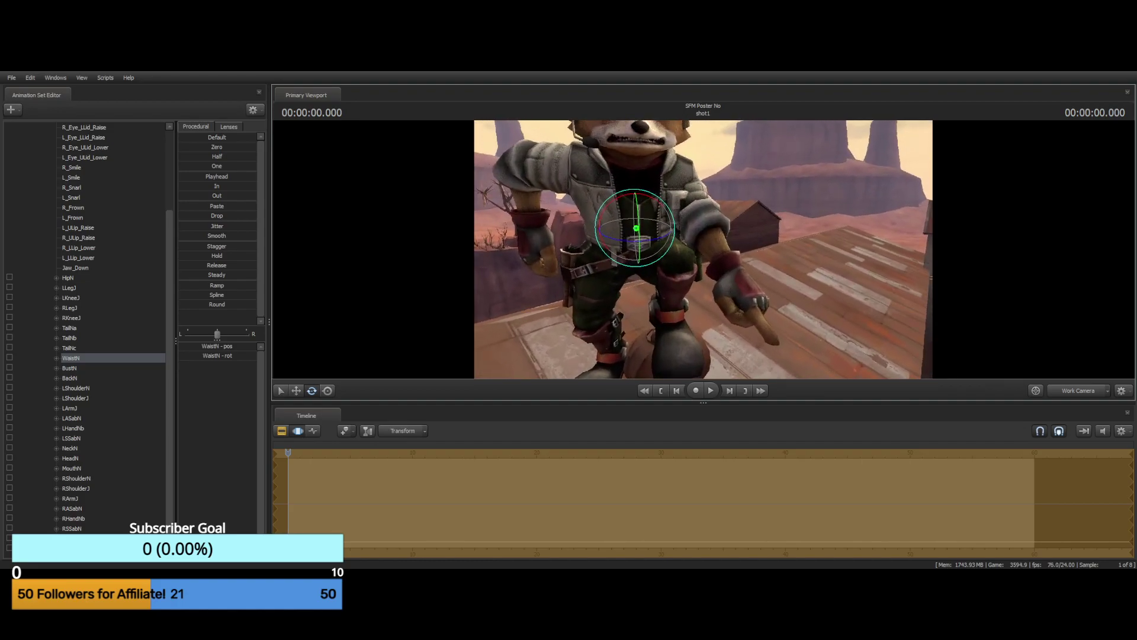
# Select the fox's NeckN bone in the viewport and rotate it to adjust the direction of the head
pyautogui.press('ctrl')
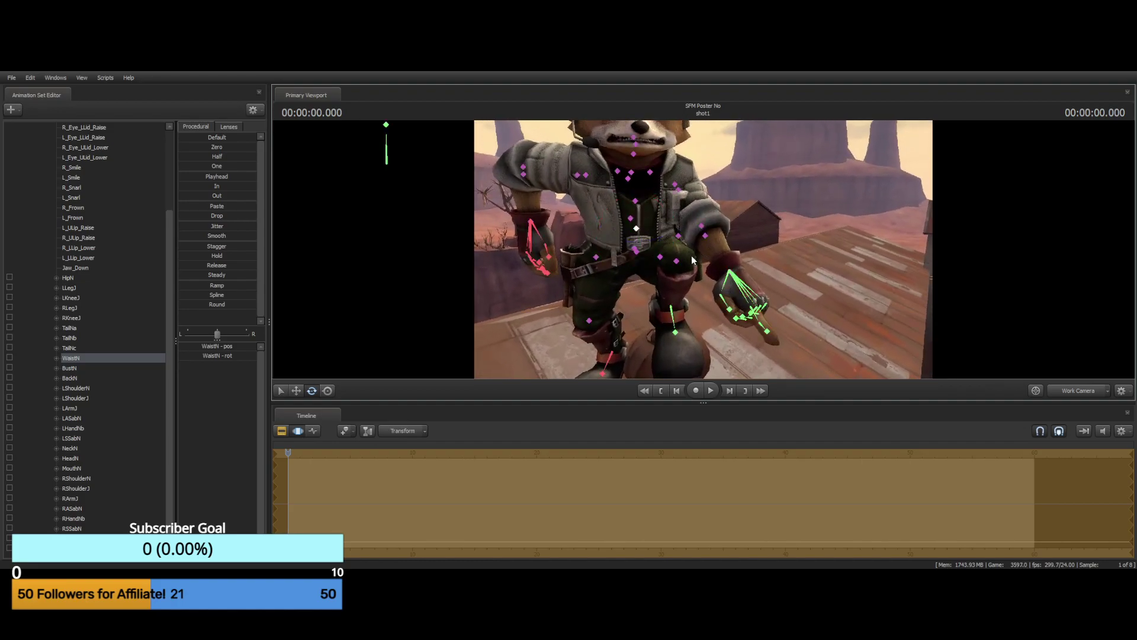
pyautogui.moveTo(643, 256); pyautogui.dragTo(640, 182)
pyautogui.press('ctrl')
pyautogui.click(641, 229)
pyautogui.press('e')
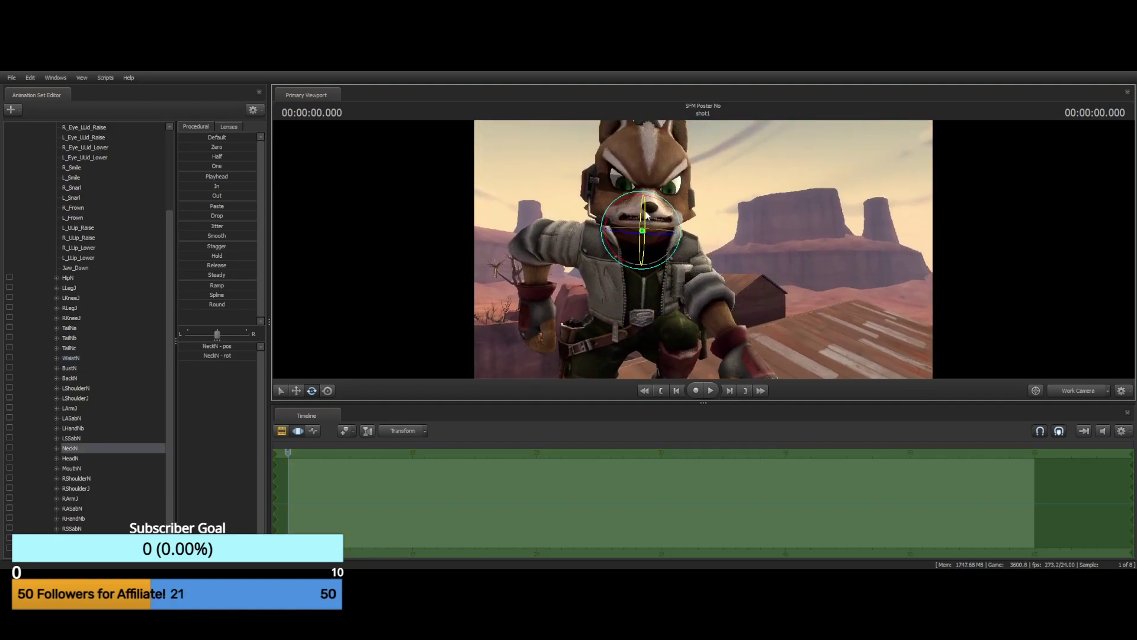
pyautogui.moveTo(647, 223); pyautogui.dragTo(859, 240)
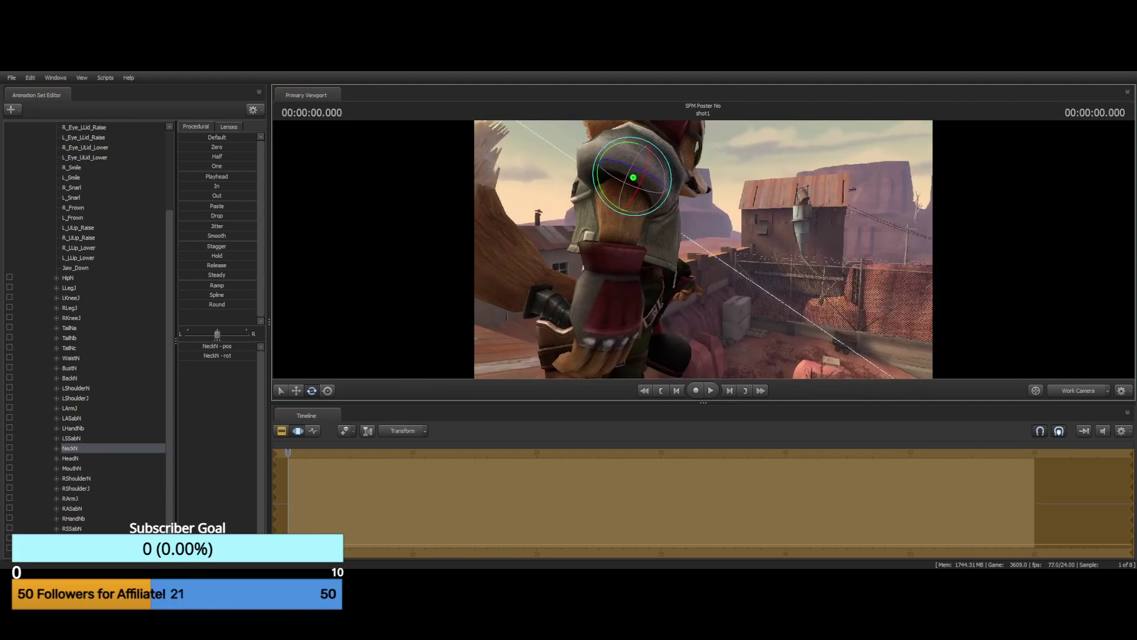
# Clear the neck selection and examine the fox's rooftop pose from a distance, together with Foxy and the Red Valley building
pyautogui.moveTo(577, 230); pyautogui.dragTo(728, 172)
pyautogui.press('d')
pyautogui.press('s')
pyautogui.press('w')
pyautogui.press('w')
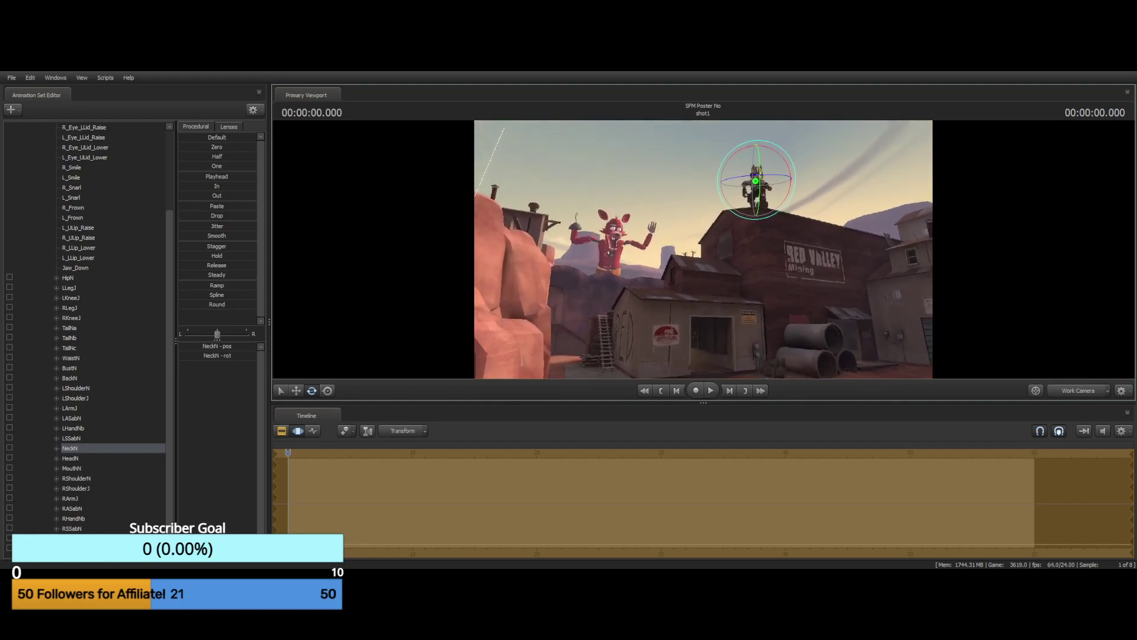
pyautogui.moveTo(642, 237); pyautogui.dragTo(627, 245)
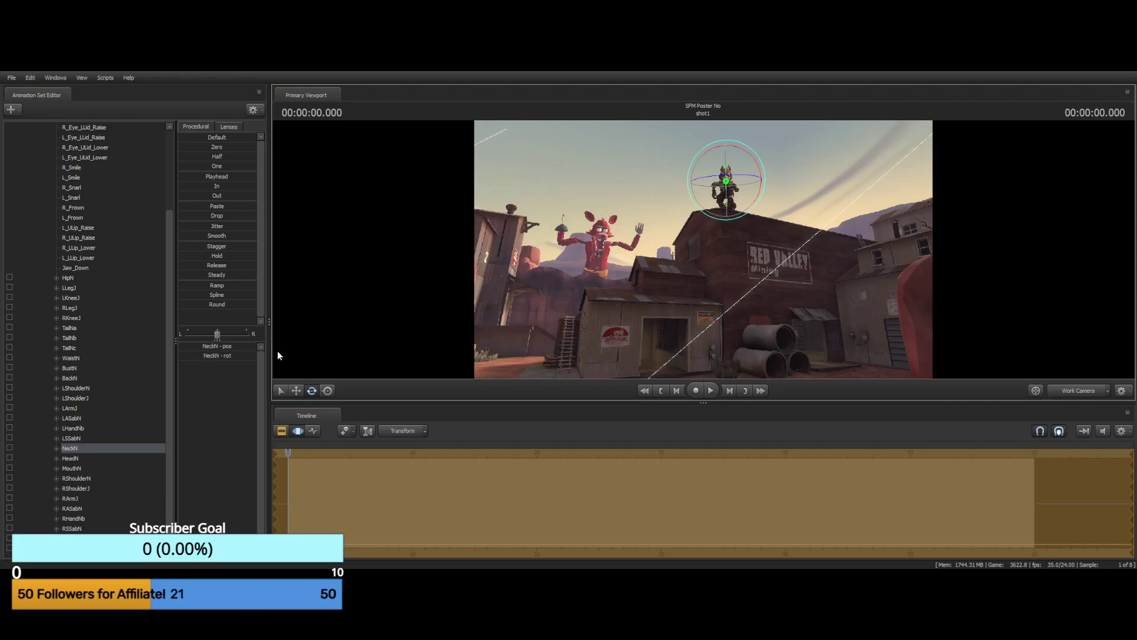
pyautogui.click(34, 210)
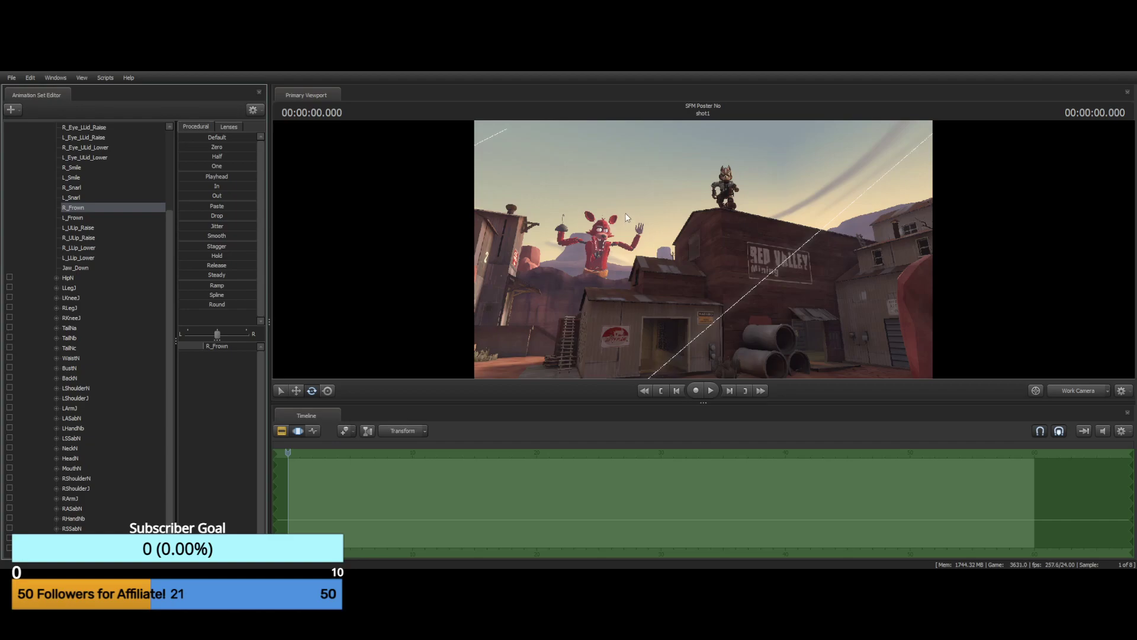
pyautogui.moveTo(625, 213); pyautogui.dragTo(703, 249)
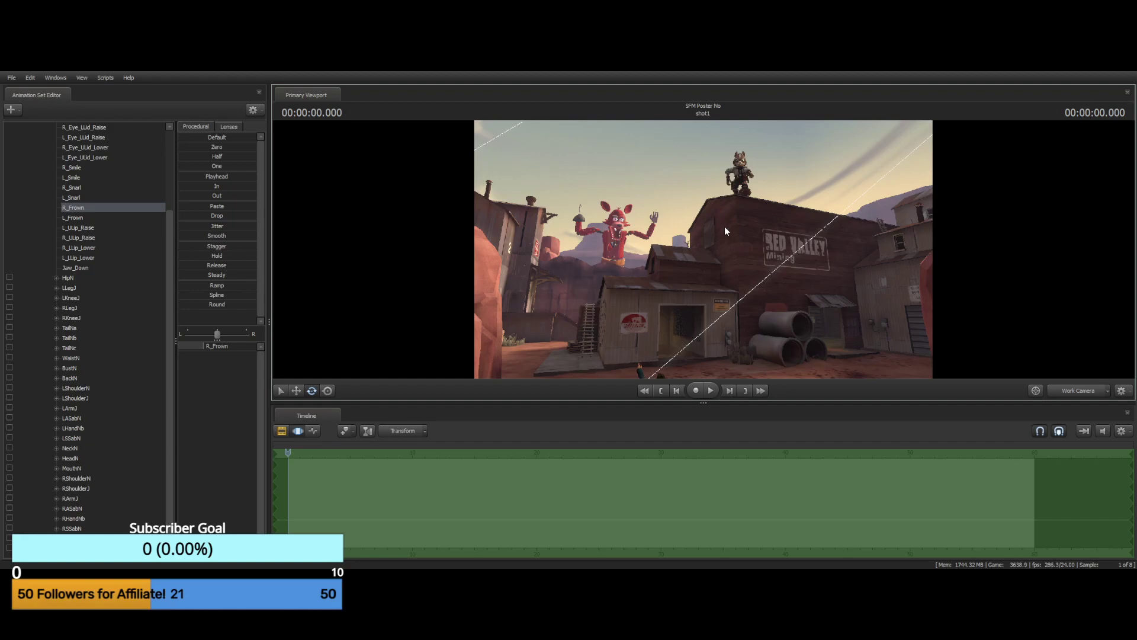
pyautogui.moveTo(725, 231); pyautogui.dragTo(663, 183)
pyautogui.press('a')
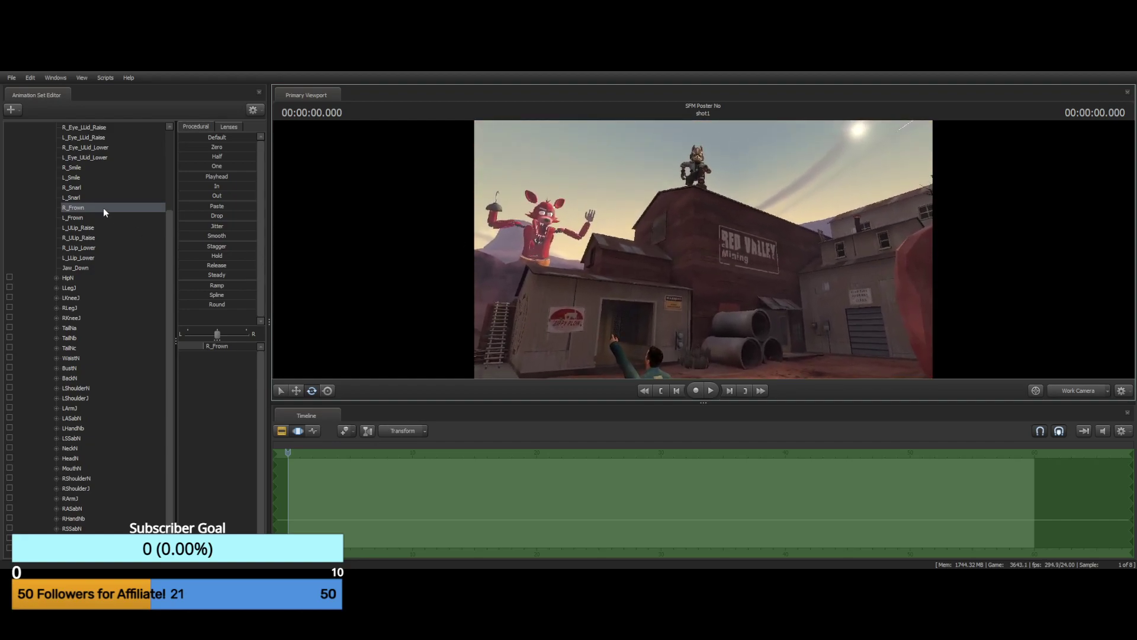
# Collapse the whole foxbrawl_fix1 control tree and frame the man, Foxy and the fox together
pyautogui.scroll(4, 25, 285)
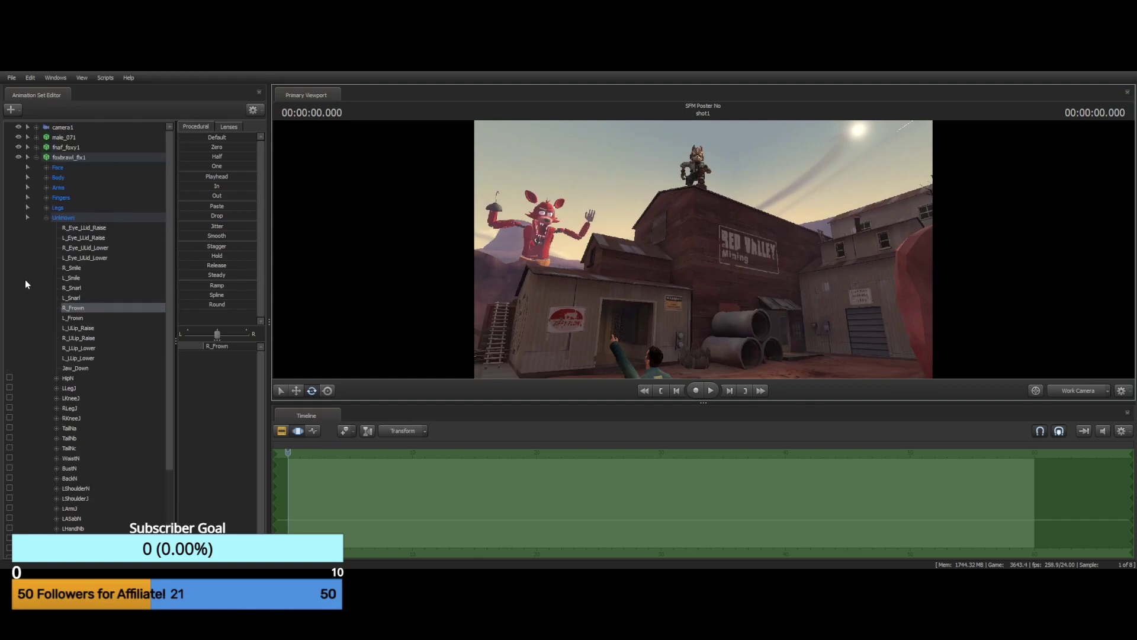
pyautogui.click(37, 158)
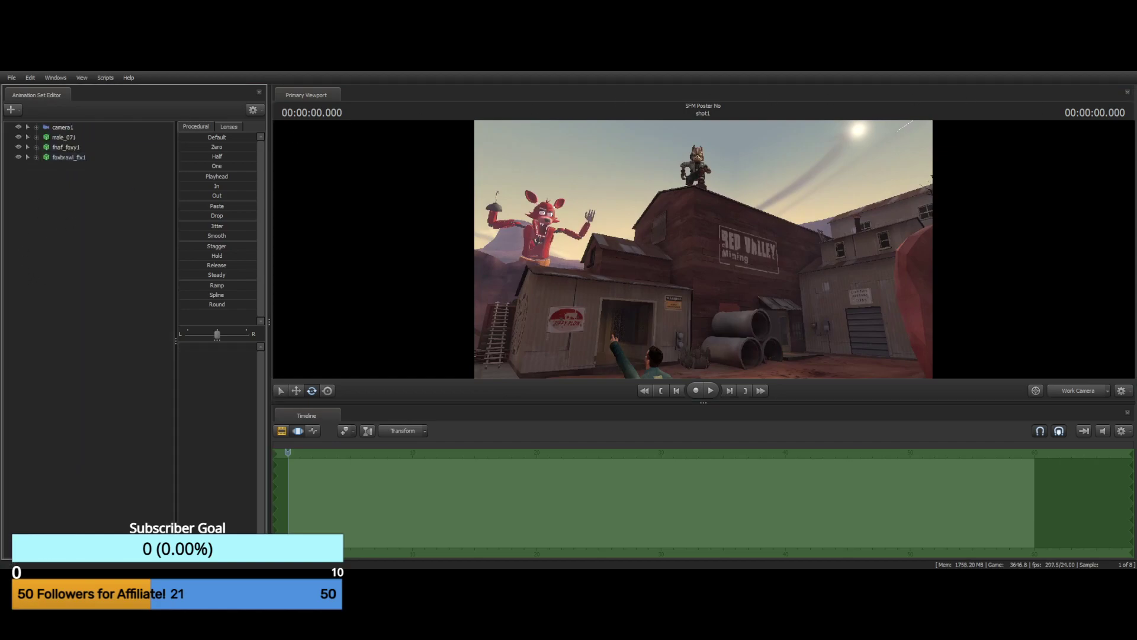
pyautogui.moveTo(888, 198); pyautogui.dragTo(800, 207)
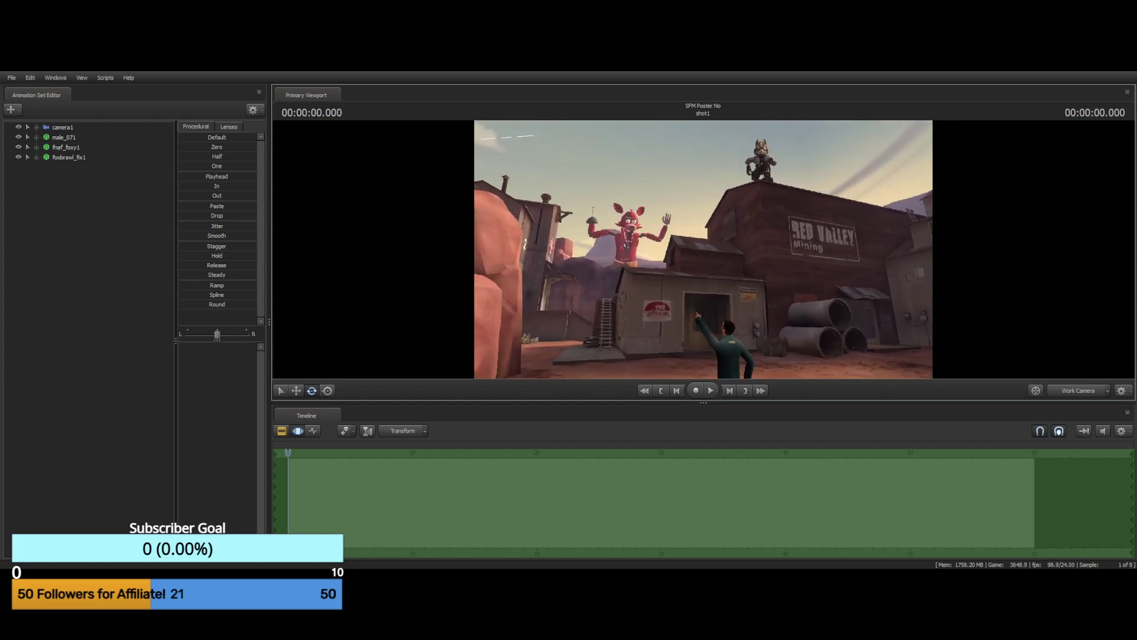
pyautogui.press('s')
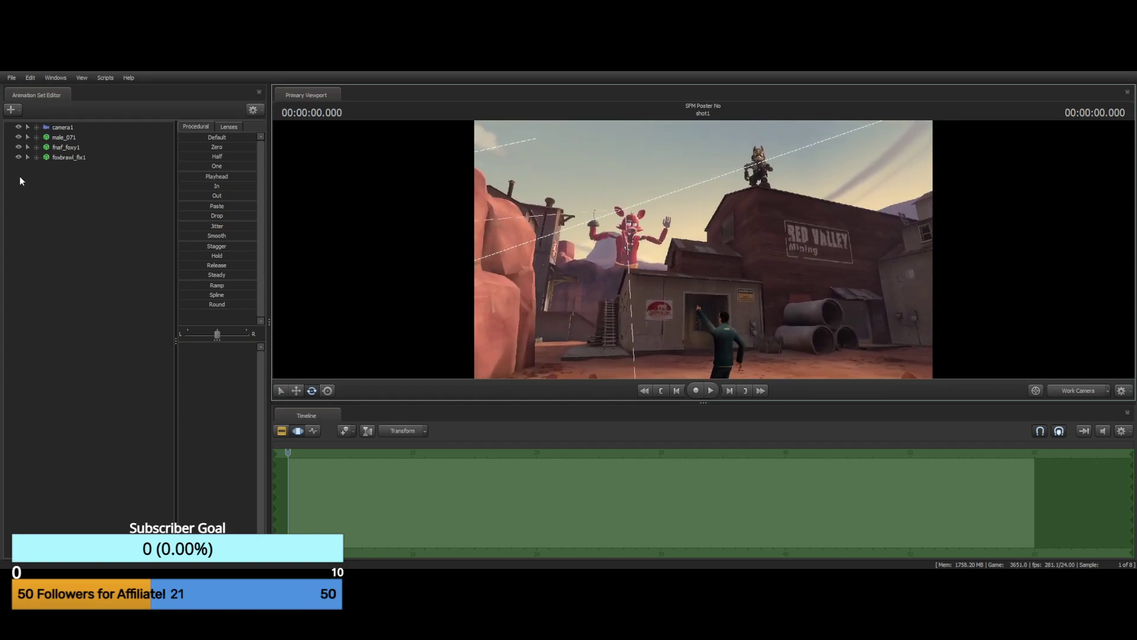
# Add two copies of the military police model to the scene as new animation sets
pyautogui.click(14, 78)
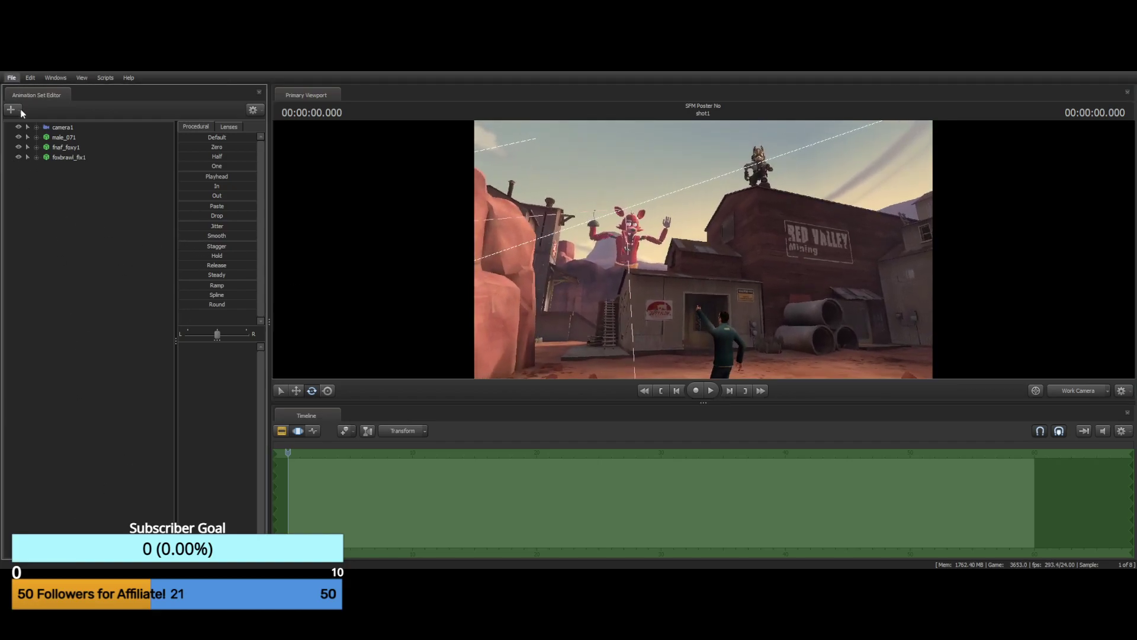
pyautogui.click(21, 110)
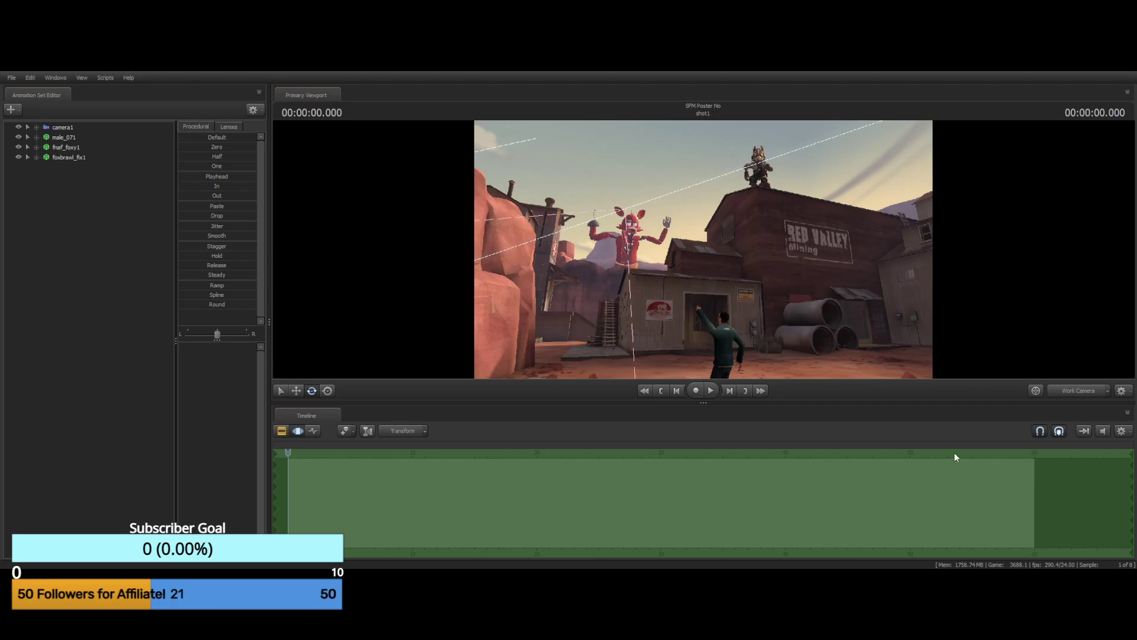
pyautogui.moveTo(674, 263); pyautogui.dragTo(702, 254)
pyautogui.press('s')
pyautogui.press('s')
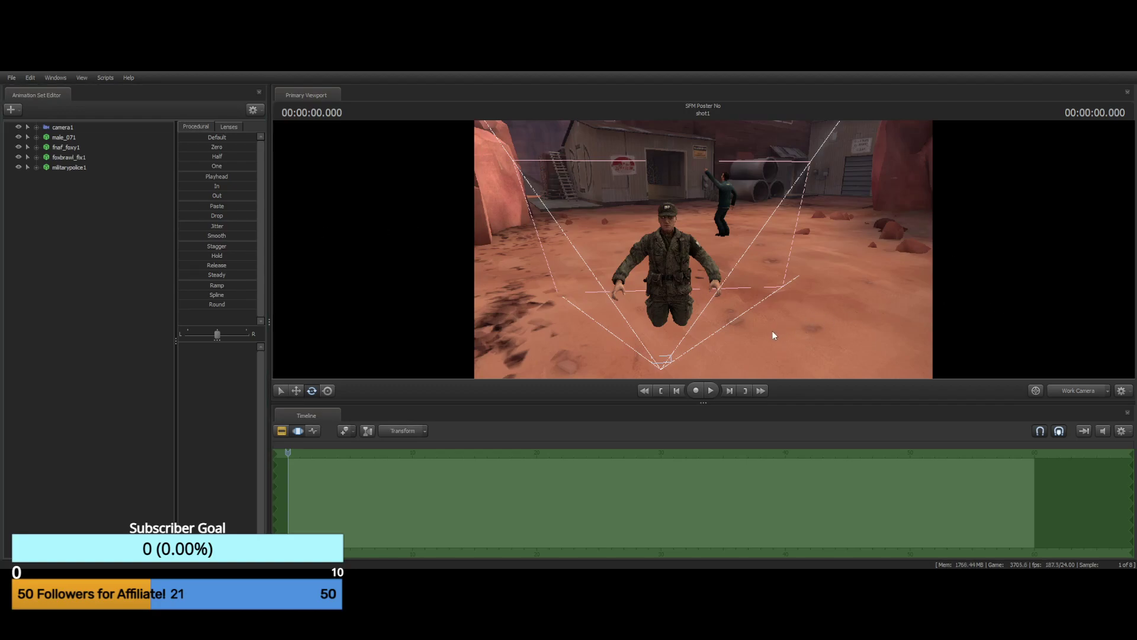
pyautogui.click(946, 449)
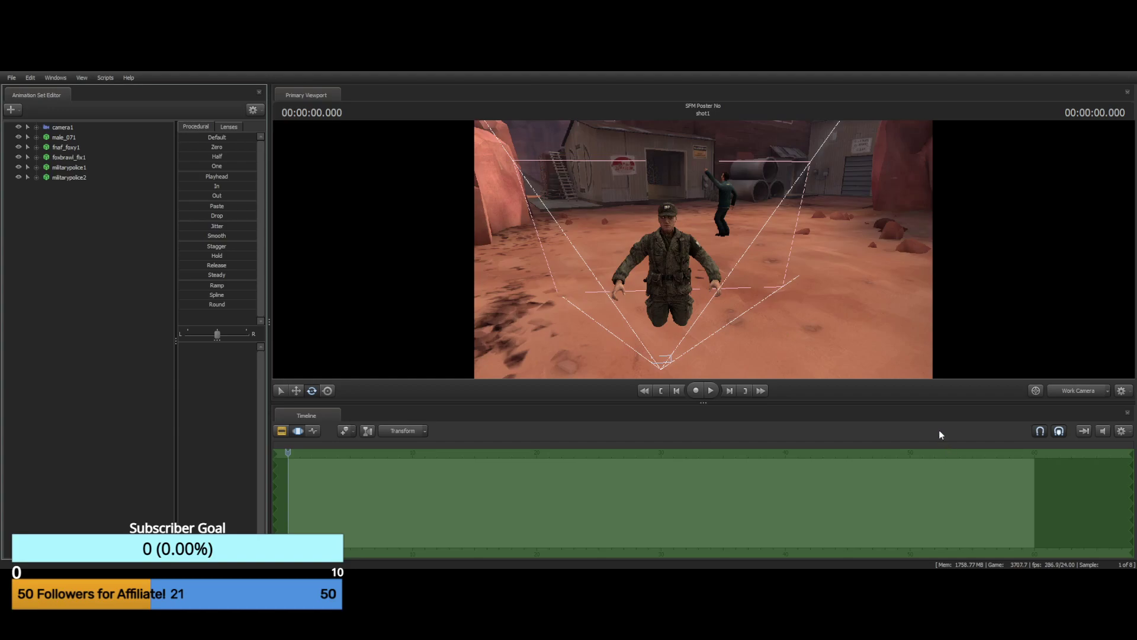
# Select the second military police model and move it out of the first one so they stand side by side
pyautogui.click(65, 178)
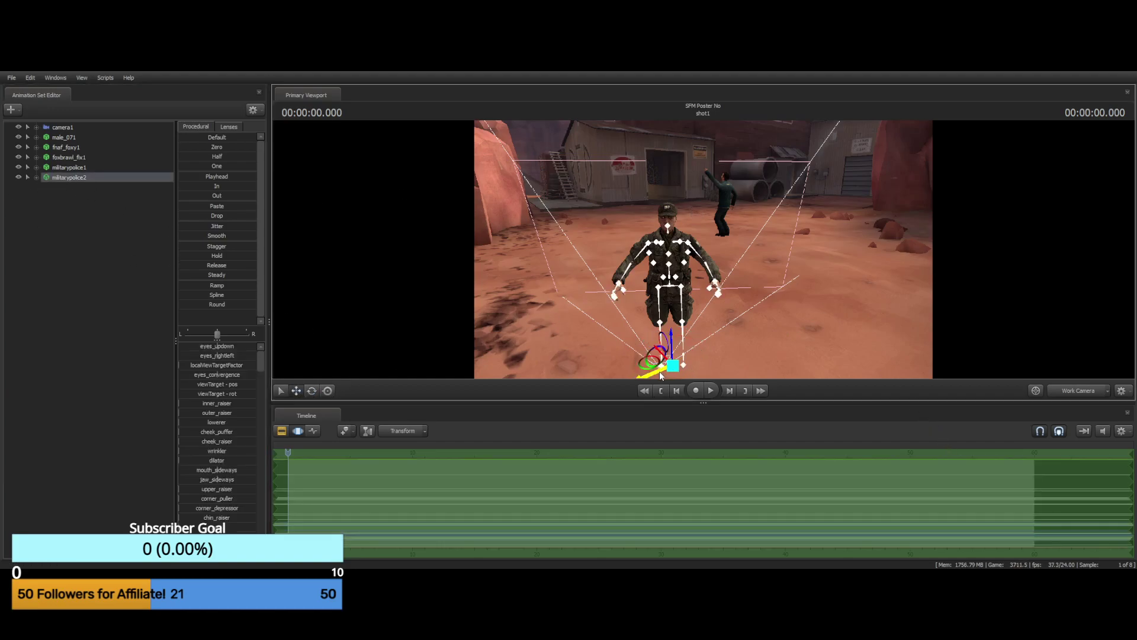
pyautogui.moveTo(660, 371); pyautogui.dragTo(593, 355)
pyautogui.press('w')
pyautogui.press('d')
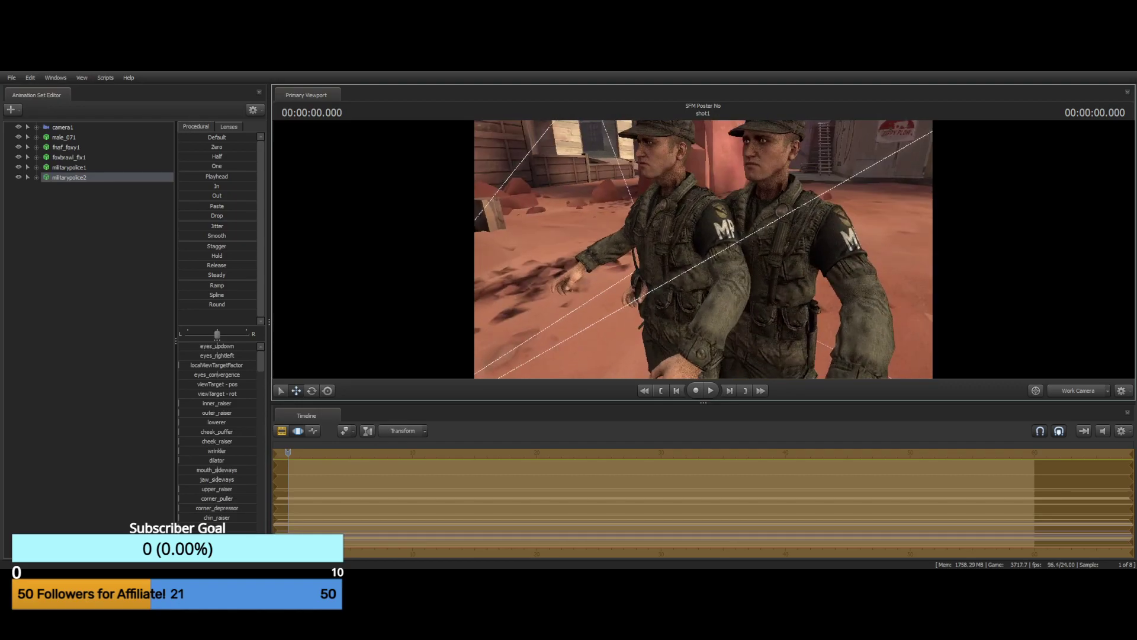
pyautogui.moveTo(652, 360); pyautogui.dragTo(622, 357, button='right')
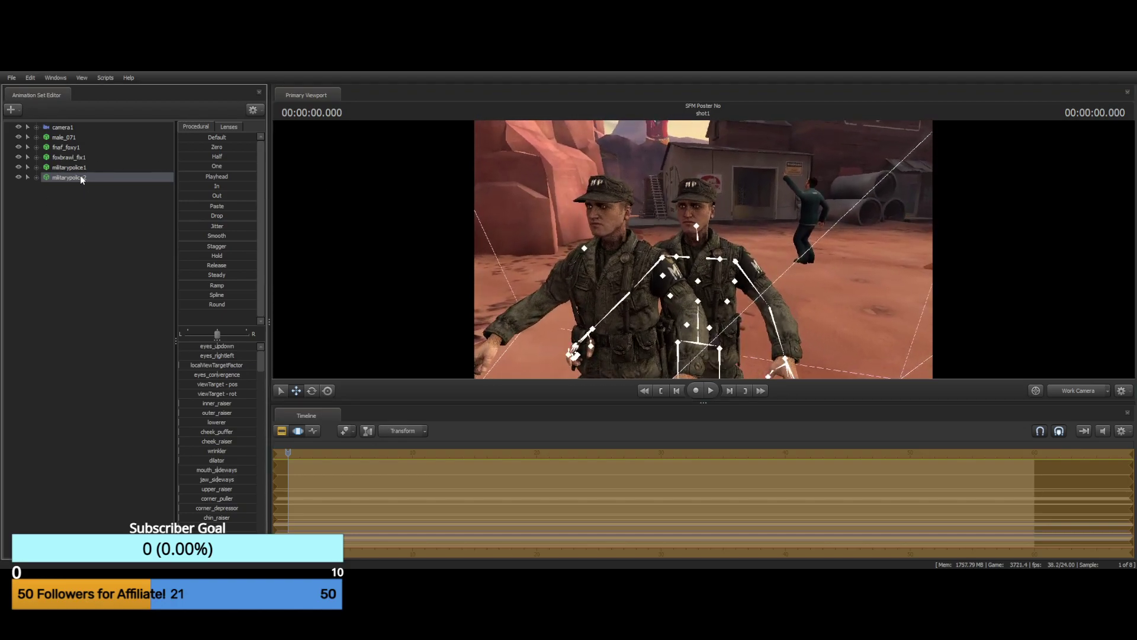
# Add a third military police model and move it sideways to stand apart from the other two soldiers
pyautogui.click(120, 225)
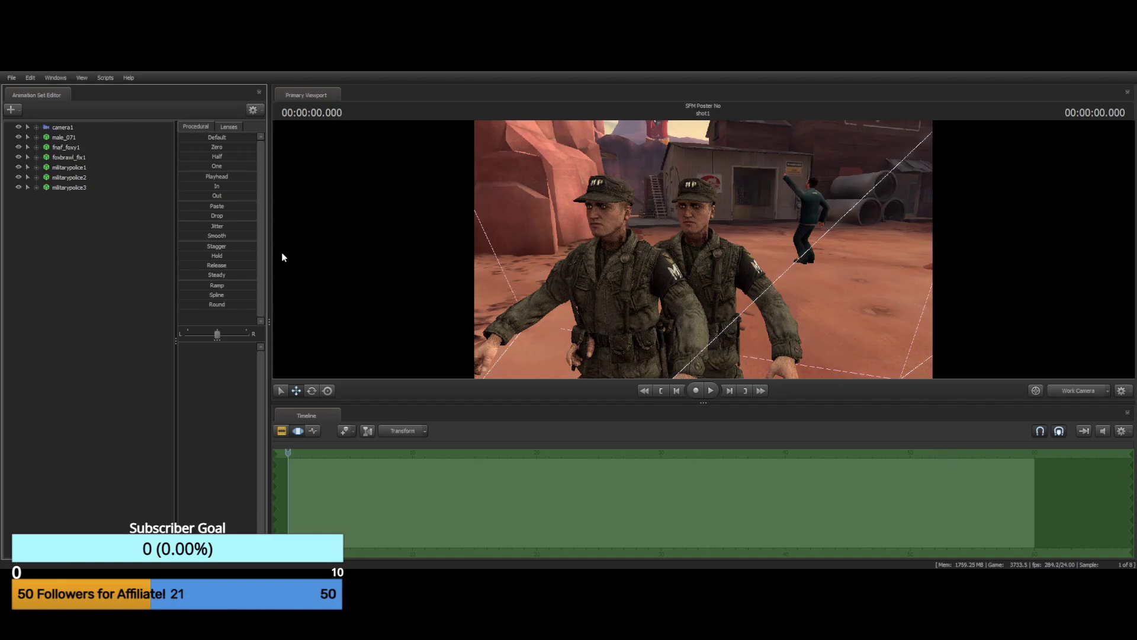
pyautogui.click(65, 188)
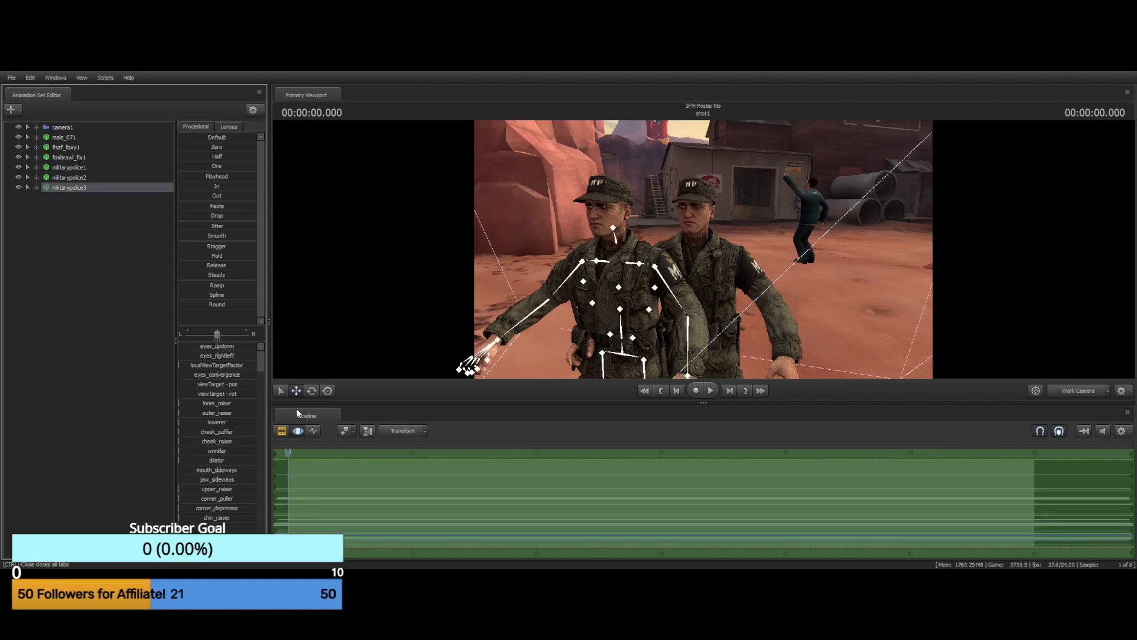
pyautogui.press('s')
pyautogui.moveTo(510, 285); pyautogui.dragTo(703, 332)
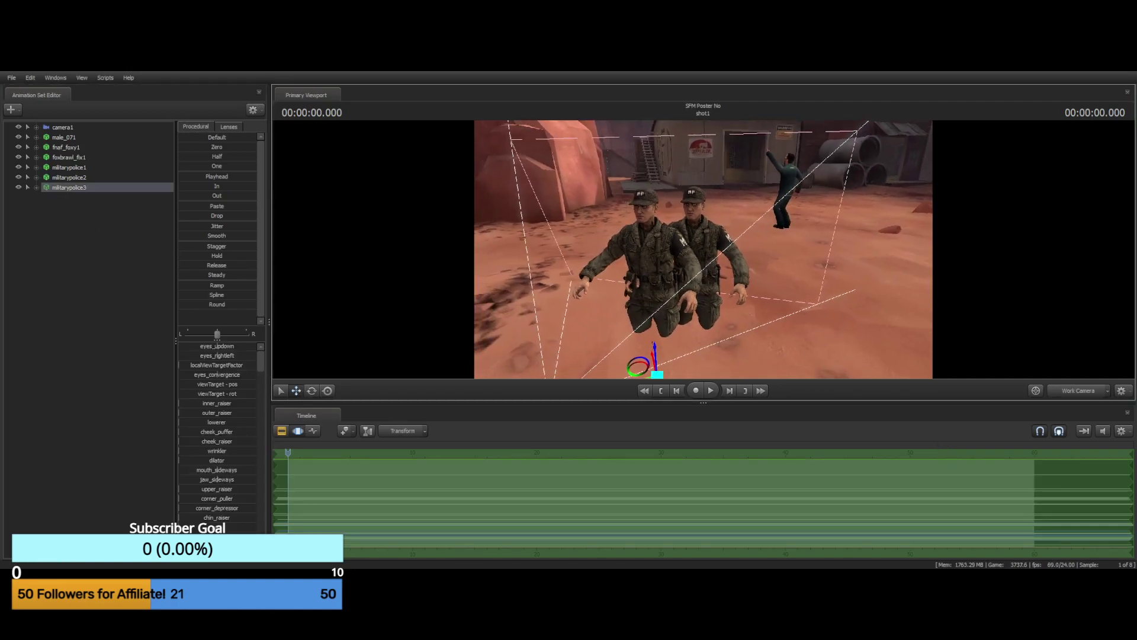
pyautogui.moveTo(655, 376); pyautogui.dragTo(770, 374)
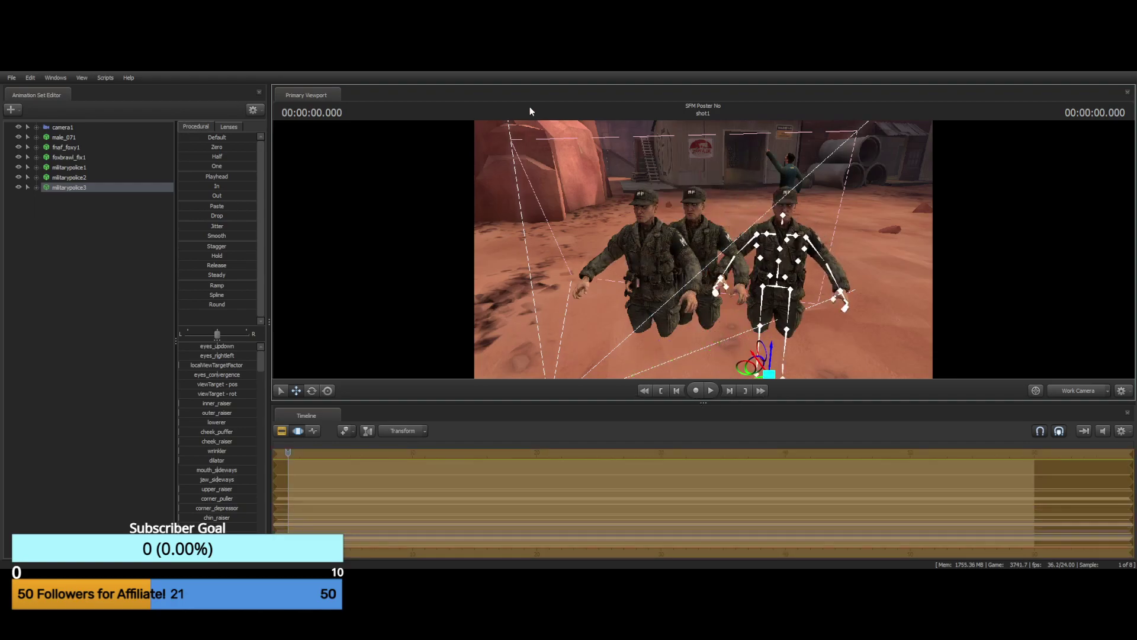
pyautogui.moveTo(530, 177)
pyautogui.mouseDown()
pyautogui.moveTo(548, 192)
pyautogui.moveTo(559, 154)
pyautogui.moveTo(536, 123)
pyautogui.moveTo(527, 148)
pyautogui.moveTo(539, 166)
pyautogui.mouseUp()
pyautogui.press('w')
pyautogui.press('d')
pyautogui.press('d')
pyautogui.press('a')
pyautogui.press('s')
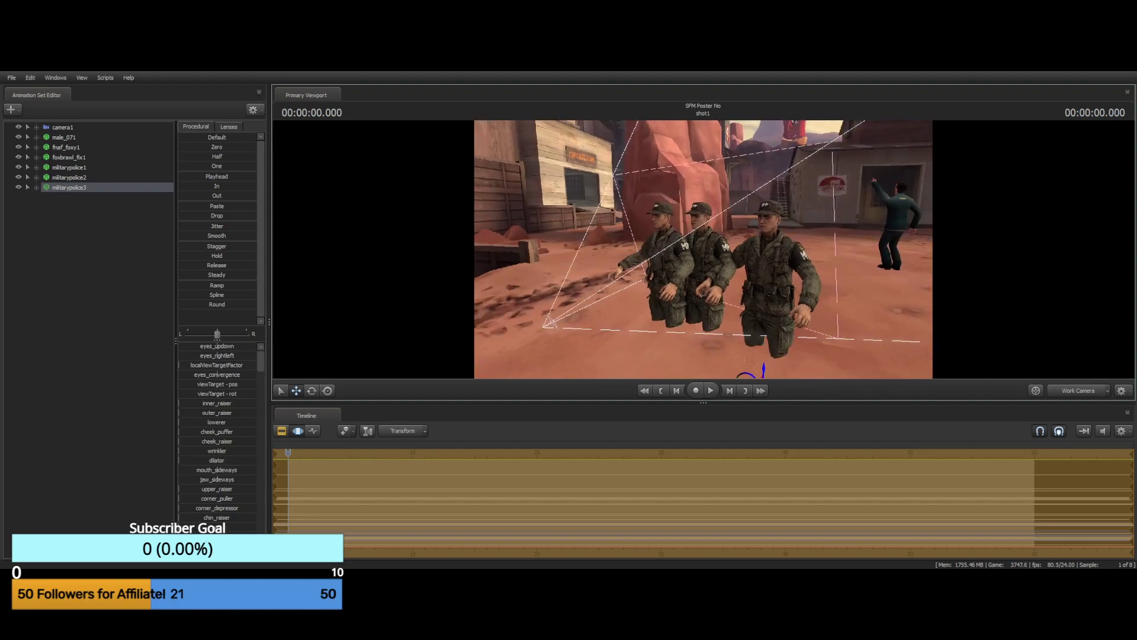
# Delete the second and third military police models from the scene, keeping only the first one
pyautogui.moveTo(628, 255); pyautogui.dragTo(604, 254)
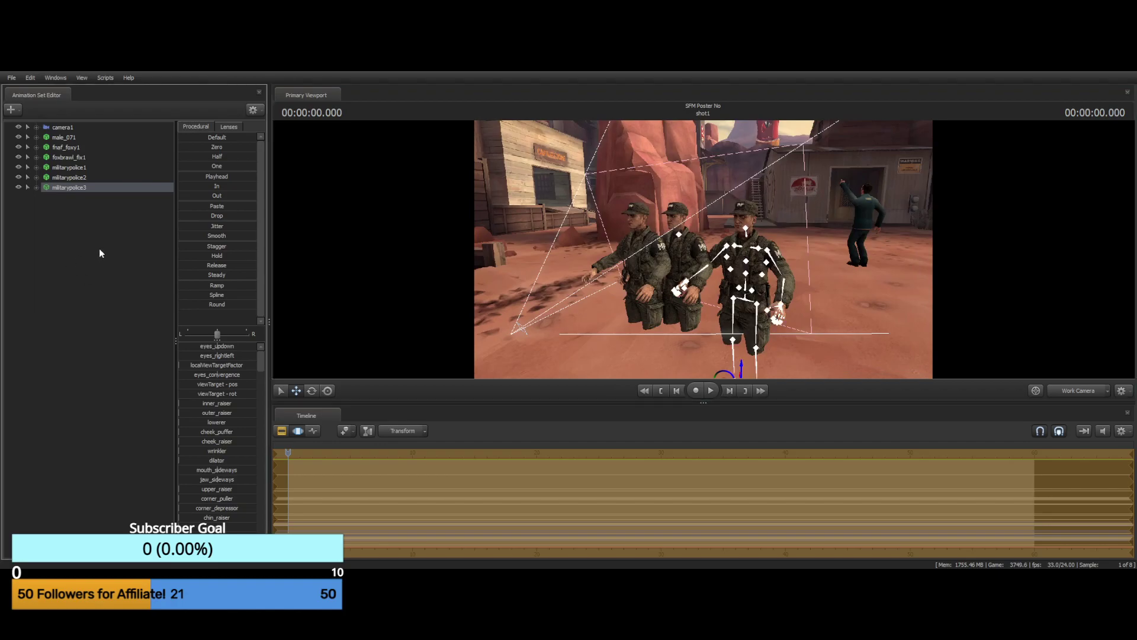
pyautogui.click(58, 178)
pyautogui.keyDown('ctrl'); pyautogui.click(66, 190); pyautogui.keyUp('ctrl')
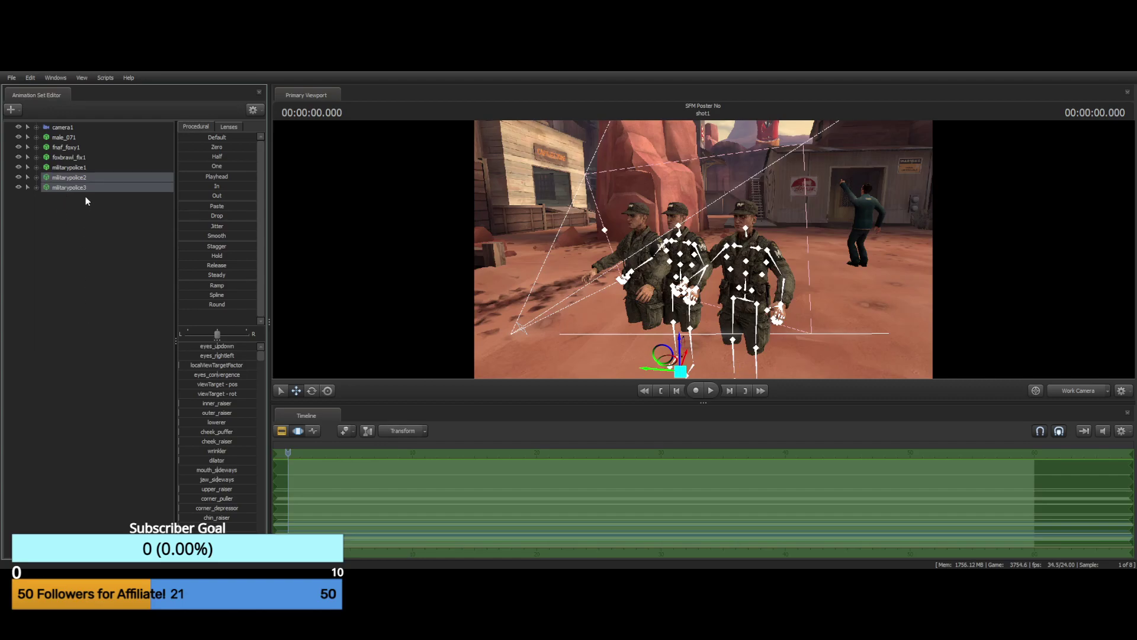
pyautogui.press('Delete')
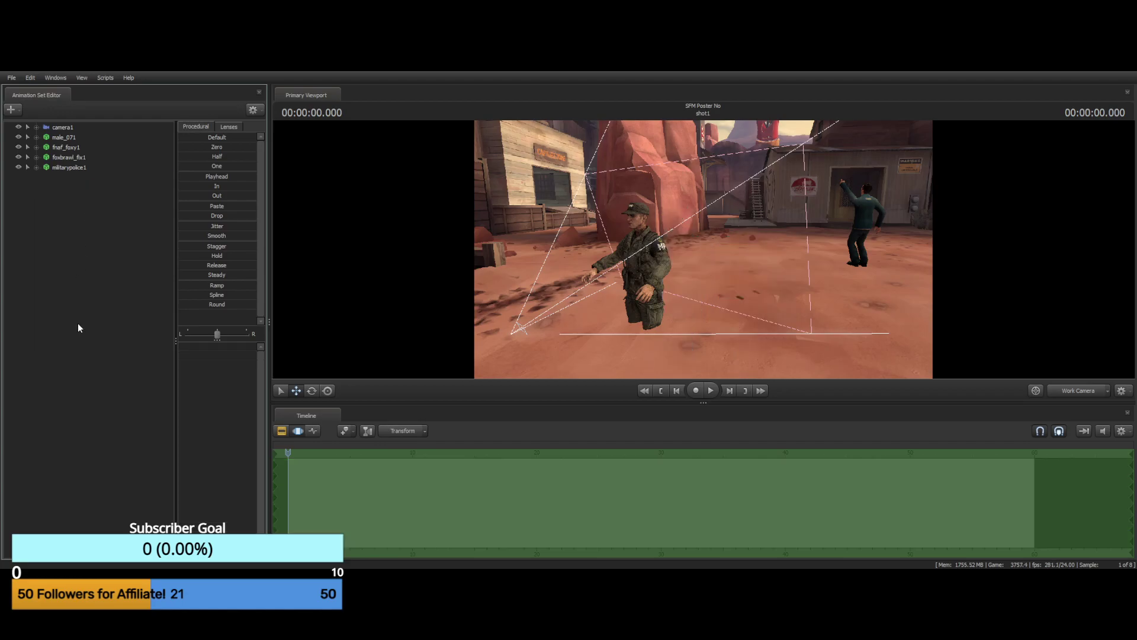
# Move the remaining military police model by its rootTransform to stand in front of the shed below giant Foxy, checked through camera1
pyautogui.moveTo(705, 275)
pyautogui.mouseDown()
pyautogui.moveTo(818, 249)
pyautogui.moveTo(788, 266)
pyautogui.moveTo(788, 362)
pyautogui.moveTo(773, 314)
pyautogui.moveTo(740, 306)
pyautogui.moveTo(746, 246)
pyautogui.moveTo(705, 275)
pyautogui.moveTo(704, 253)
pyautogui.mouseUp()
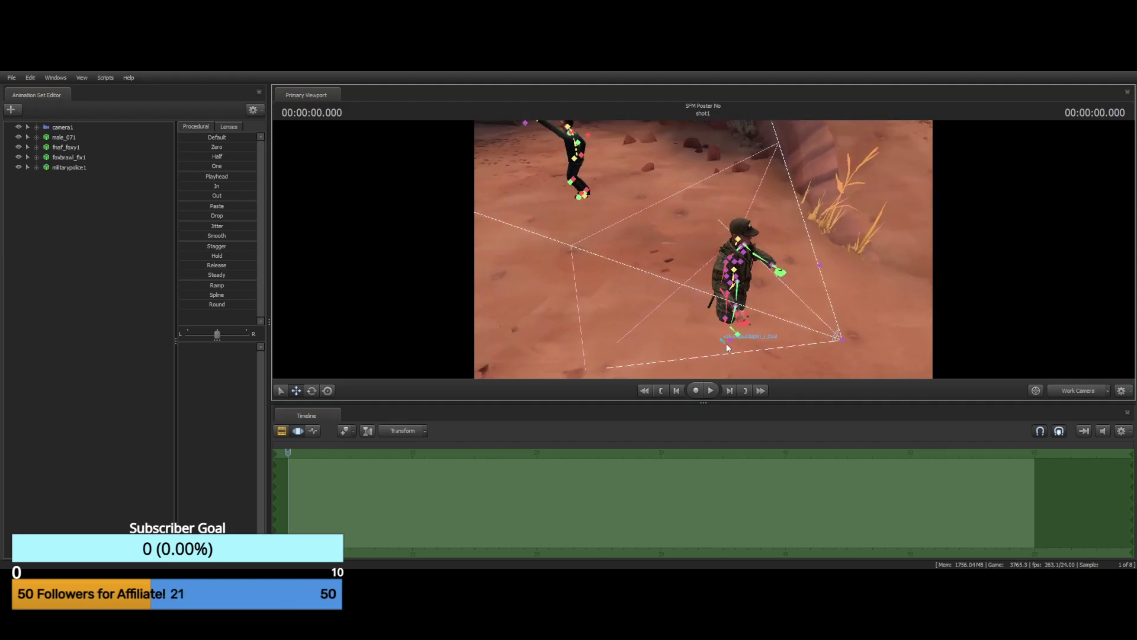
pyautogui.click(730, 349)
pyautogui.moveTo(730, 350); pyautogui.dragTo(659, 185)
pyautogui.click(1084, 389)
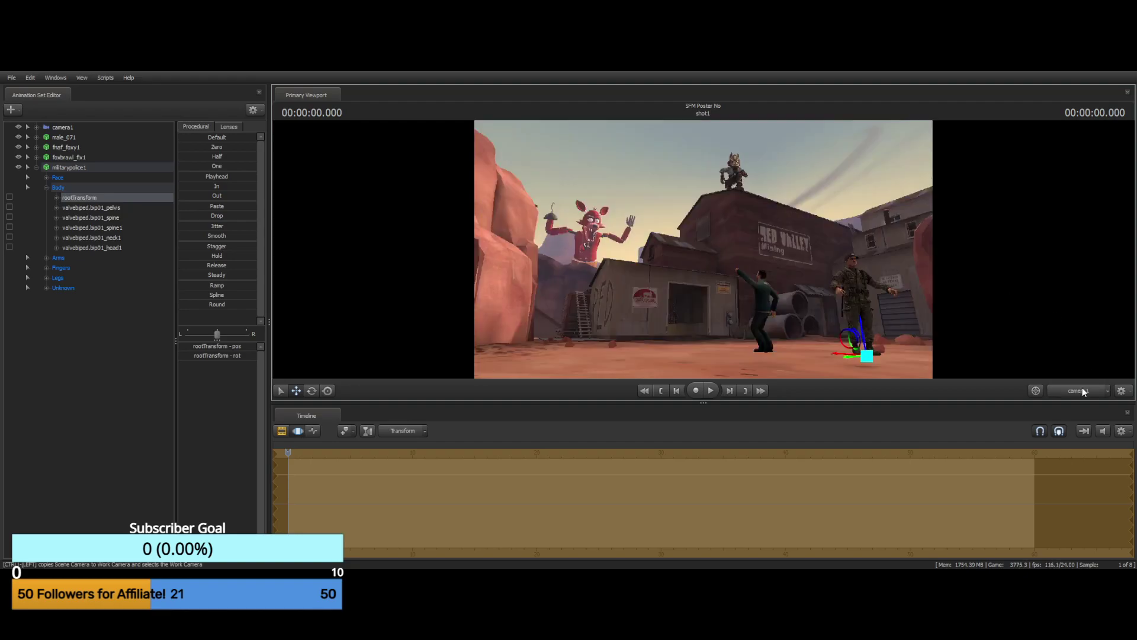
pyautogui.moveTo(865, 359); pyautogui.dragTo(656, 347)
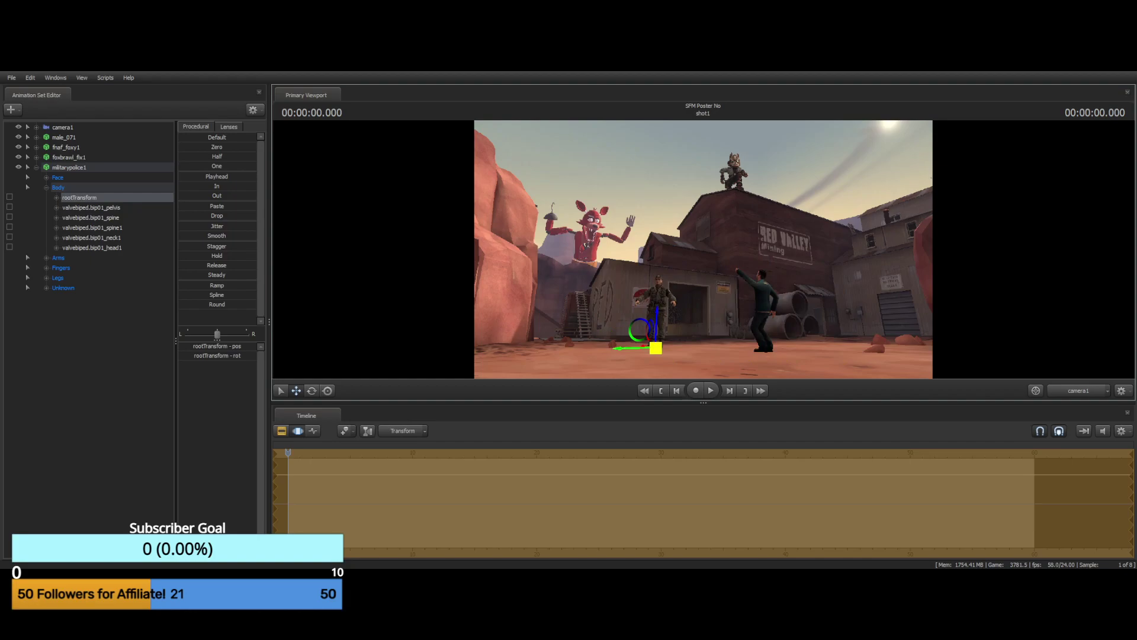
pyautogui.moveTo(656, 347)
pyautogui.mouseDown()
pyautogui.moveTo(626, 335)
pyautogui.moveTo(635, 349)
pyautogui.mouseUp()
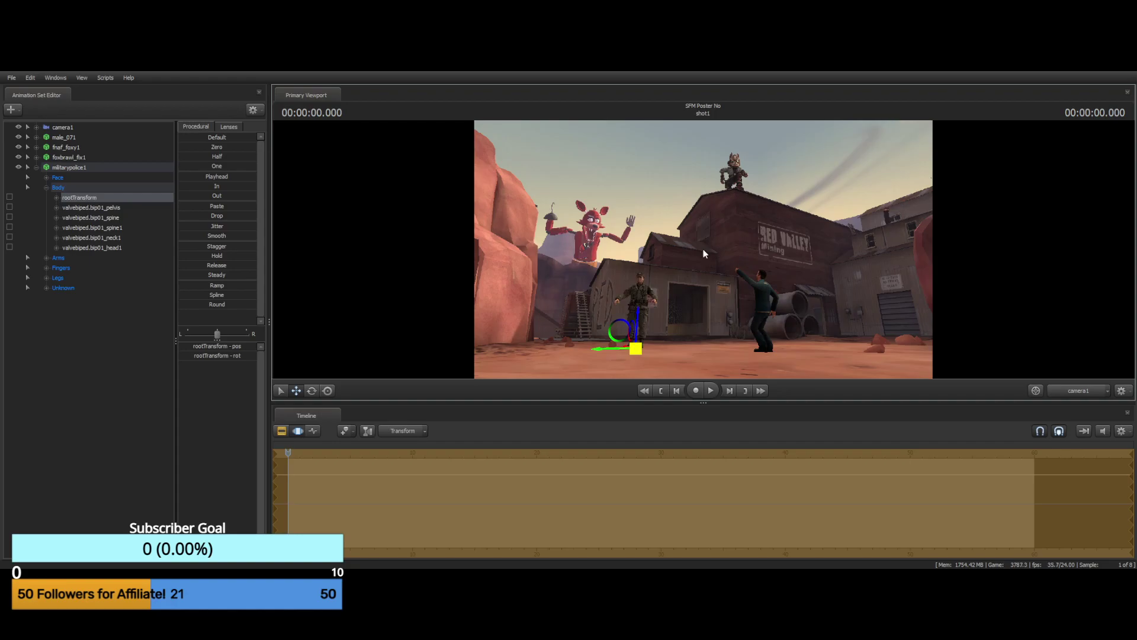
# View the soldier and the man through the work camera, deselect the soldier and collapse the whole militarypolice1 control tree
pyautogui.click(1076, 386)
pyautogui.moveTo(1008, 375); pyautogui.dragTo(961, 422)
pyautogui.moveTo(703, 249); pyautogui.dragTo(651, 148)
pyautogui.press('w')
pyautogui.press('d')
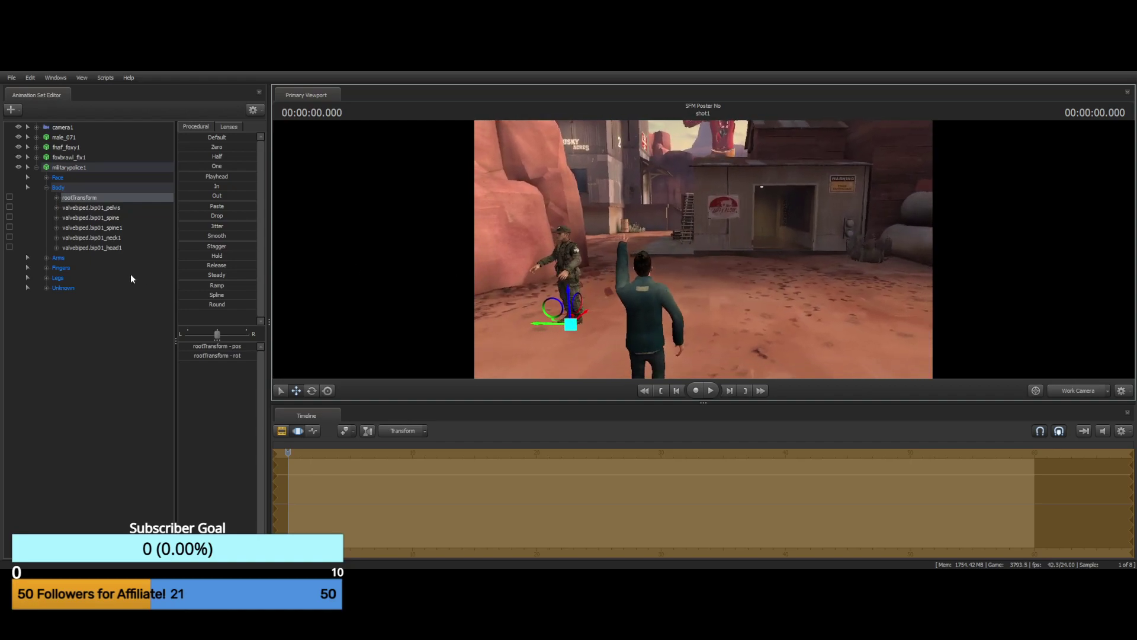
pyautogui.click(123, 326)
pyautogui.click(45, 187)
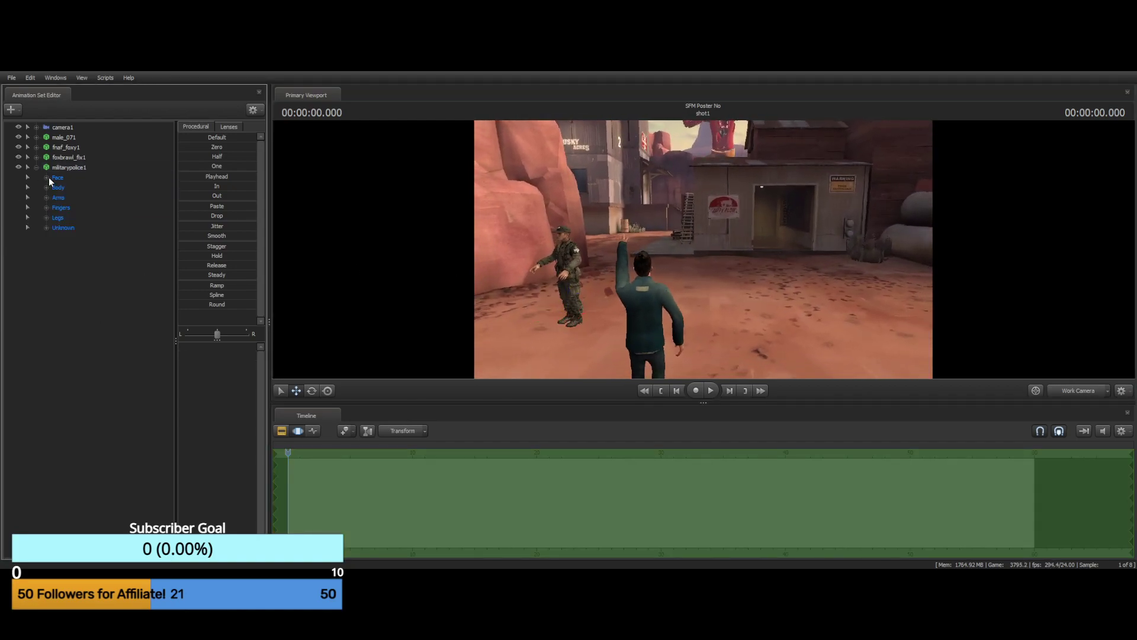
pyautogui.click(37, 167)
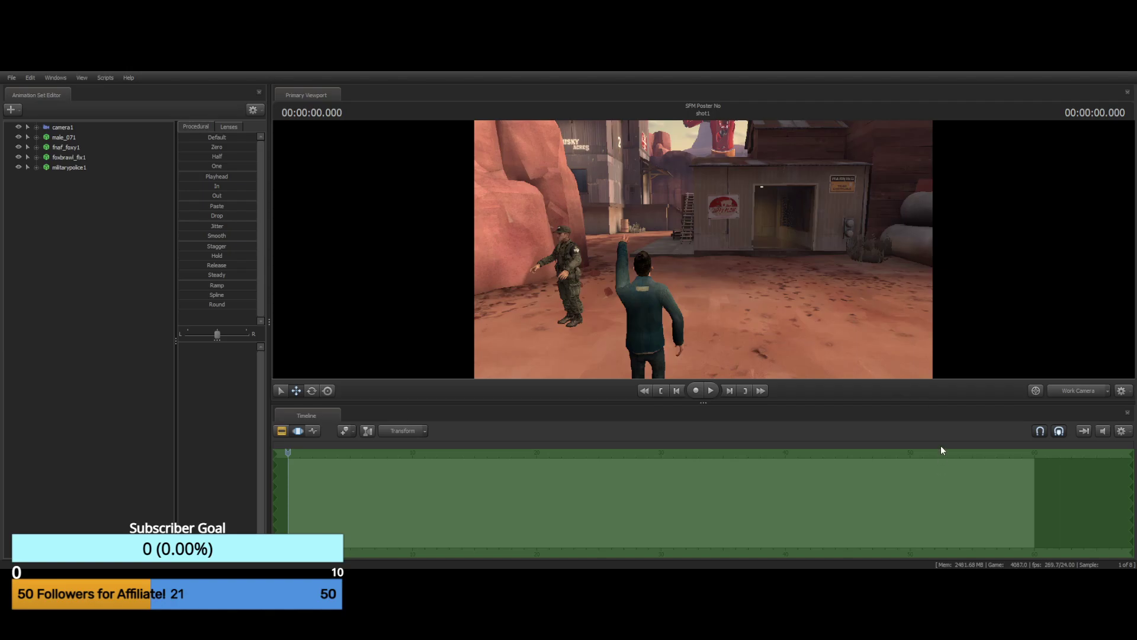
# Move the survivor_mechanic1 model across the ground to stand behind the man, at the far side of the camera1 shot
pyautogui.moveTo(834, 261); pyautogui.dragTo(705, 251)
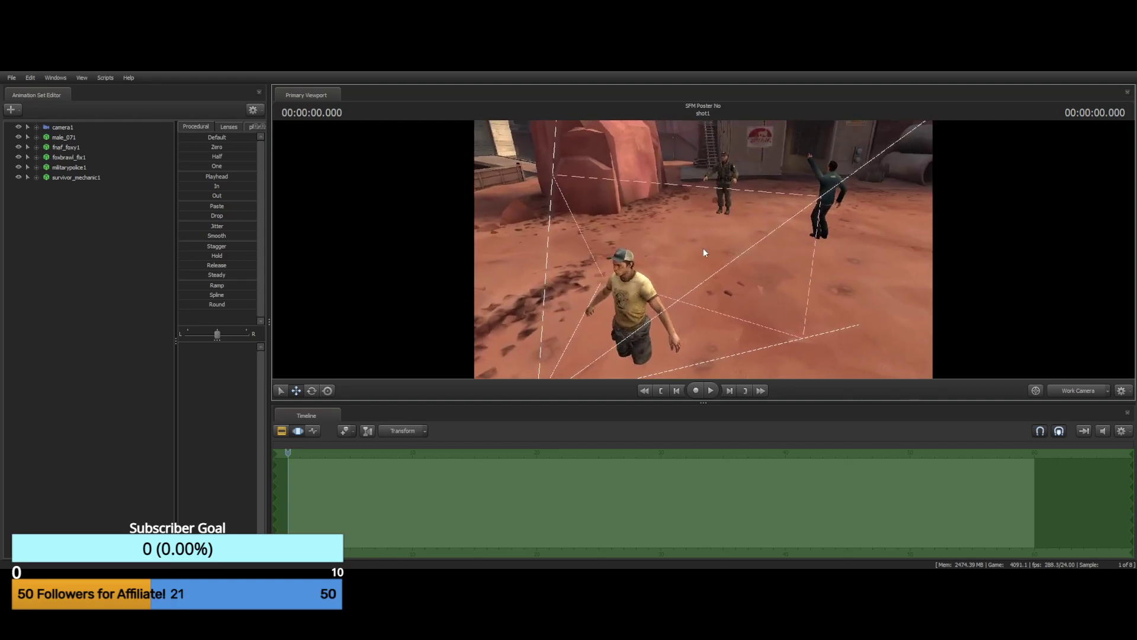
pyautogui.click(58, 178)
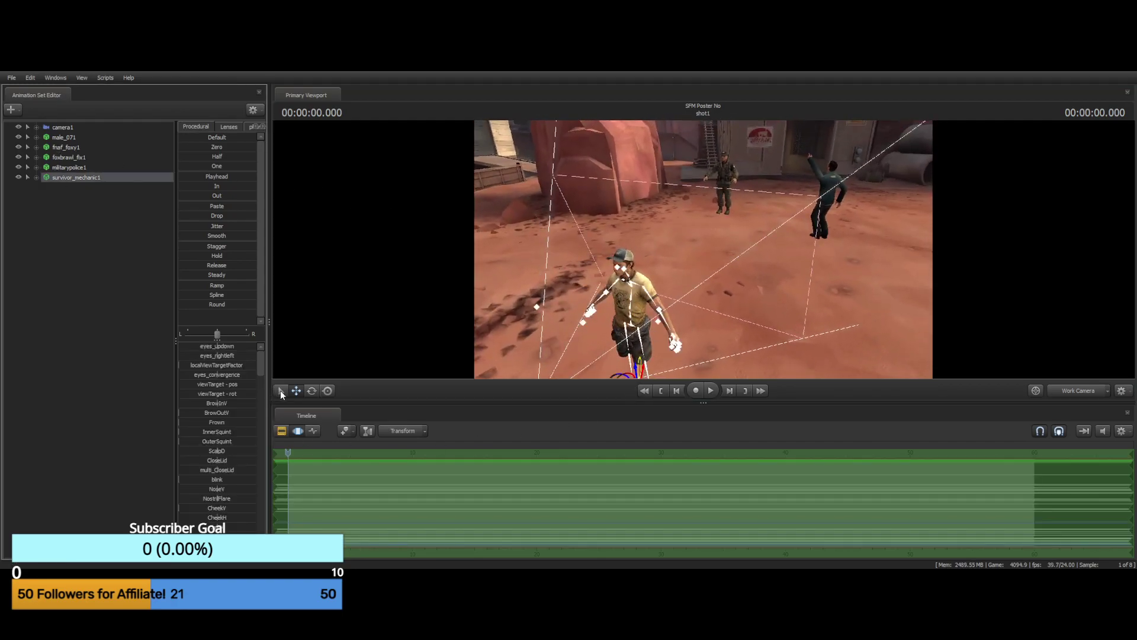
pyautogui.click(312, 391)
pyautogui.click(300, 392)
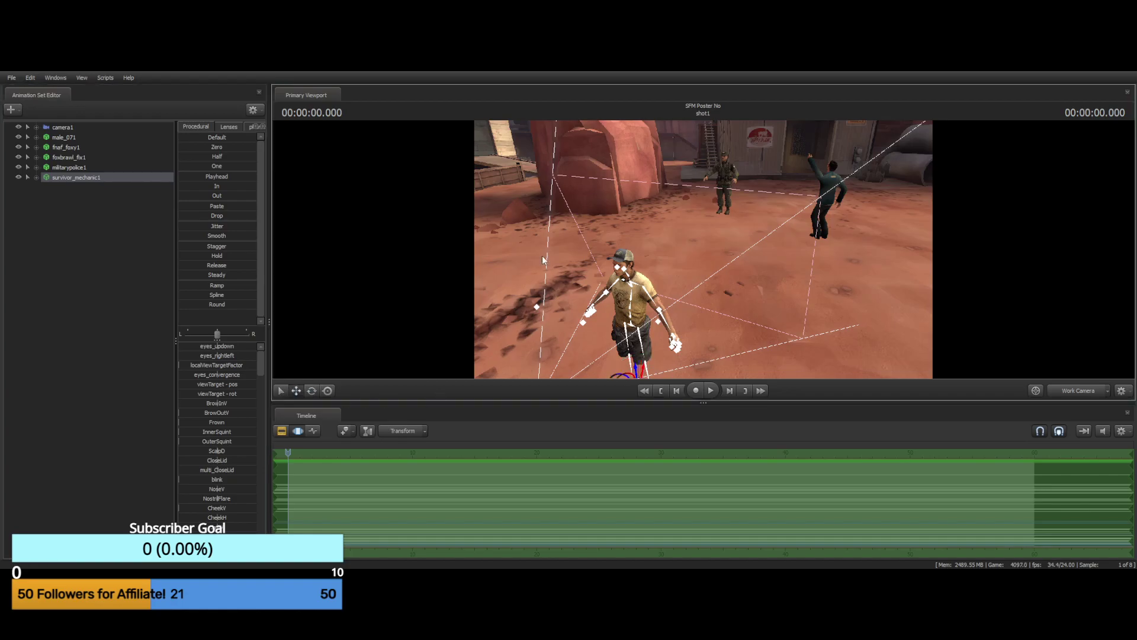
pyautogui.moveTo(703, 196); pyautogui.dragTo(703, 249)
pyautogui.moveTo(652, 333); pyautogui.dragTo(919, 233)
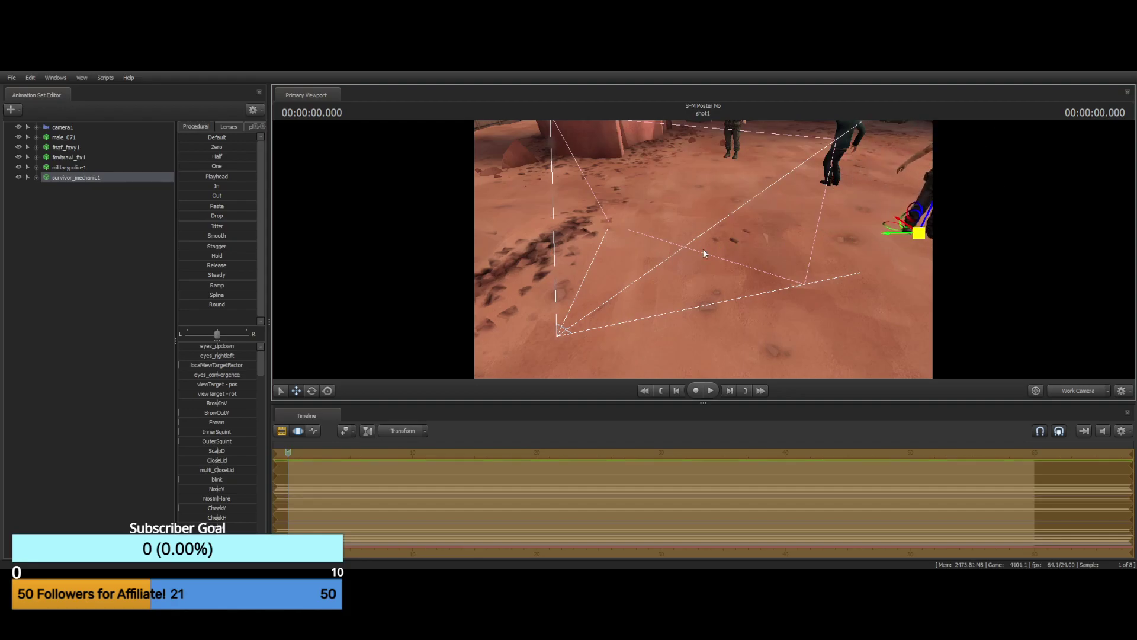
pyautogui.click(1092, 393)
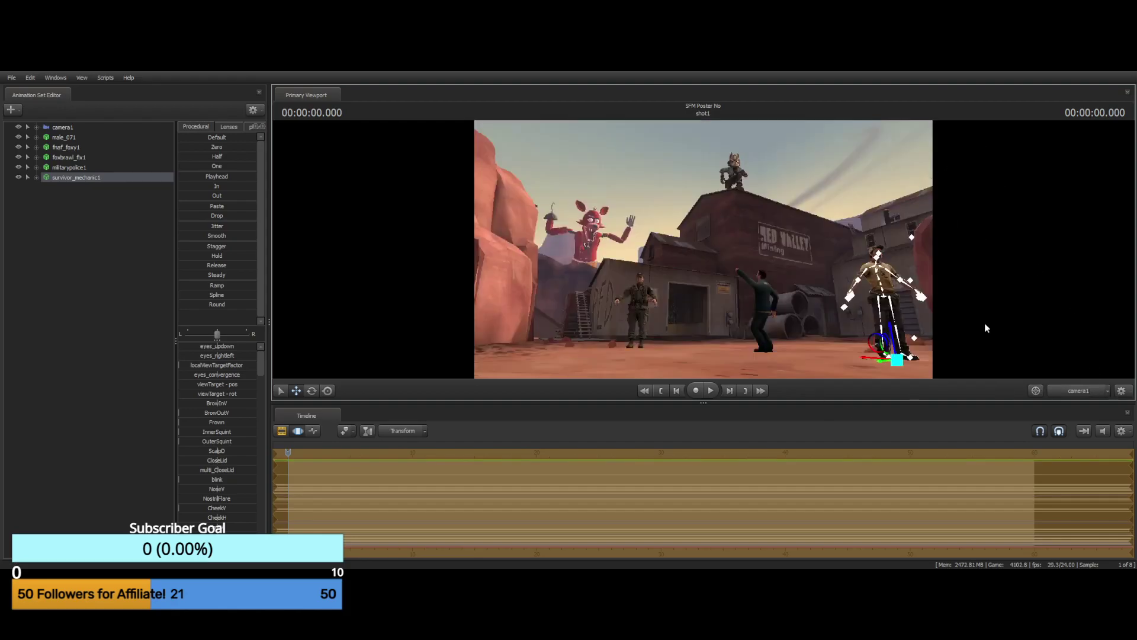
# Turn the survivor mechanic slightly about his vertical axis and clear the selection
pyautogui.click(311, 394)
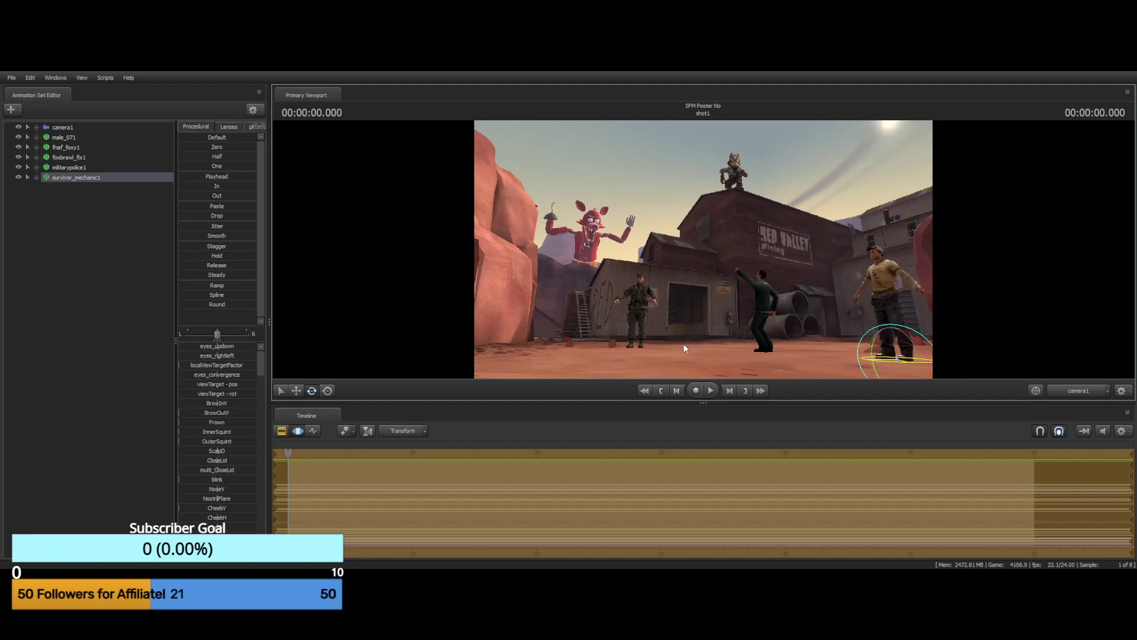
pyautogui.moveTo(887, 355); pyautogui.dragTo(892, 354)
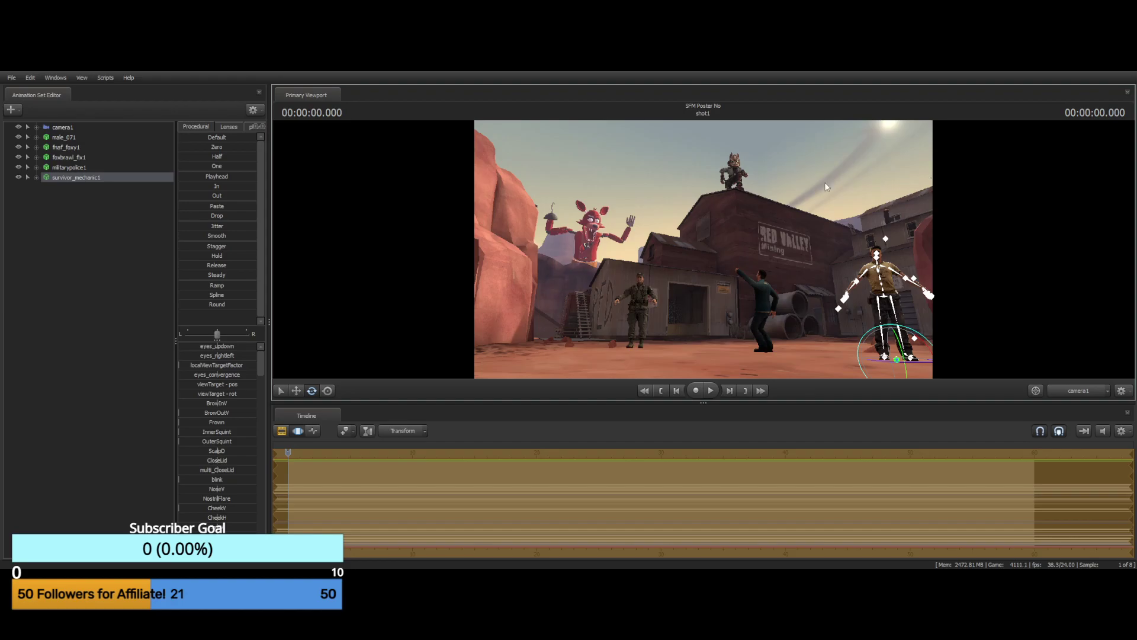
pyautogui.click(47, 253)
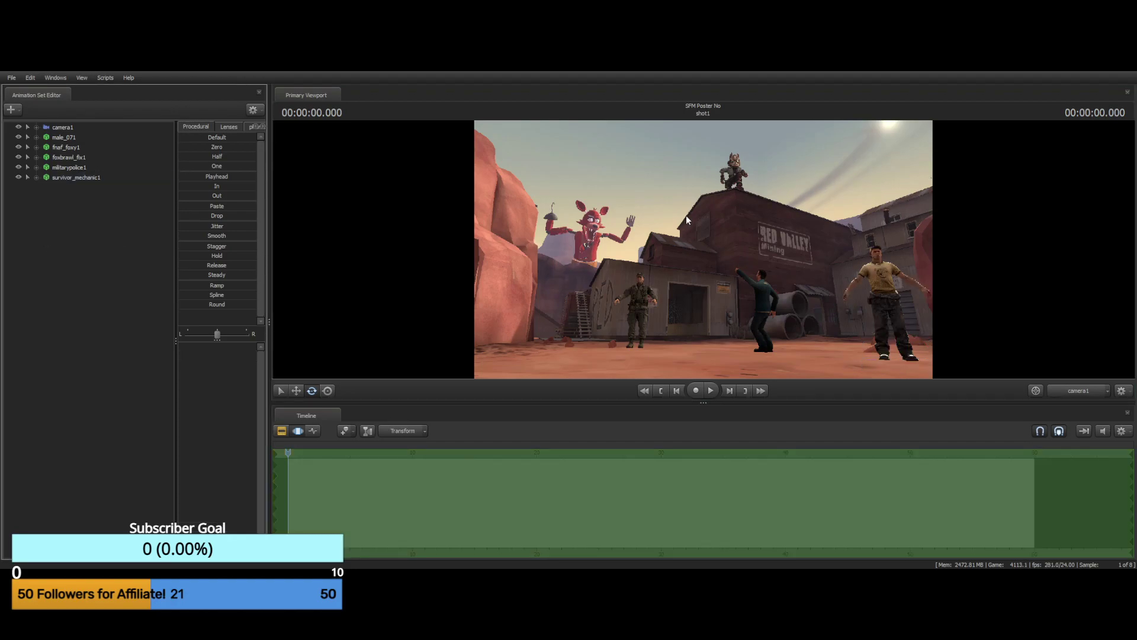
# Select the survivor mechanic's rootTransform in the work camera view and activate the rotation gizmo on it
pyautogui.click(1075, 391)
pyautogui.moveTo(704, 250); pyautogui.dragTo(811, 284)
pyautogui.press('a')
pyautogui.press('ctrl')
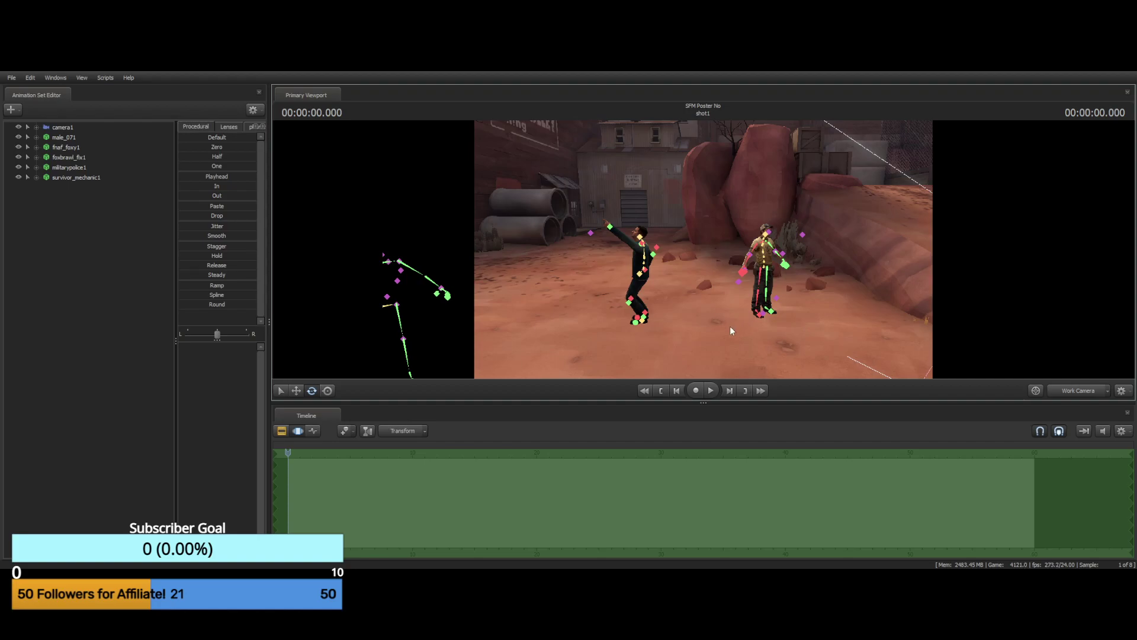
pyautogui.click(764, 314)
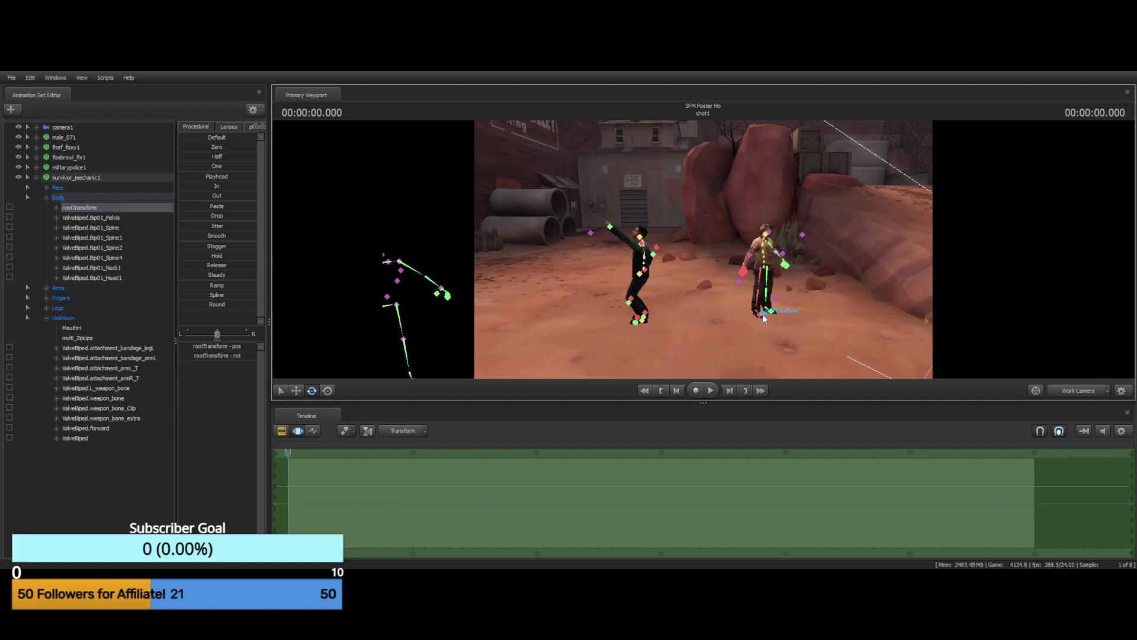
pyautogui.press('e')
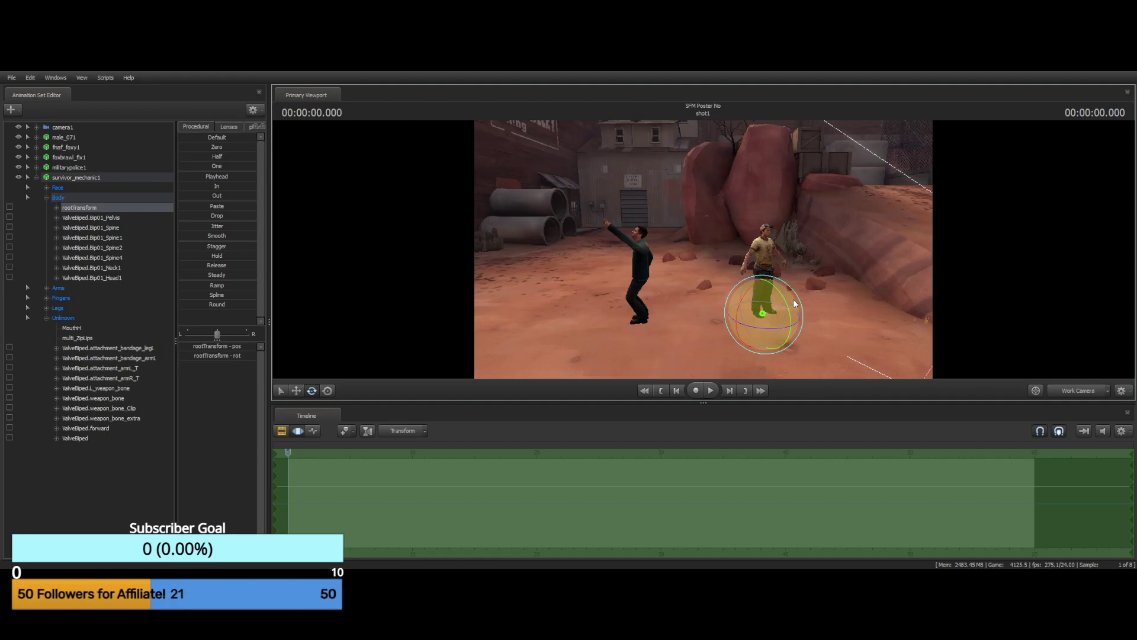
# Move the survivor mechanic model between the soldier and the pointing man, and check the placement through camera1
pyautogui.click(297, 391)
pyautogui.moveTo(763, 315); pyautogui.dragTo(552, 372)
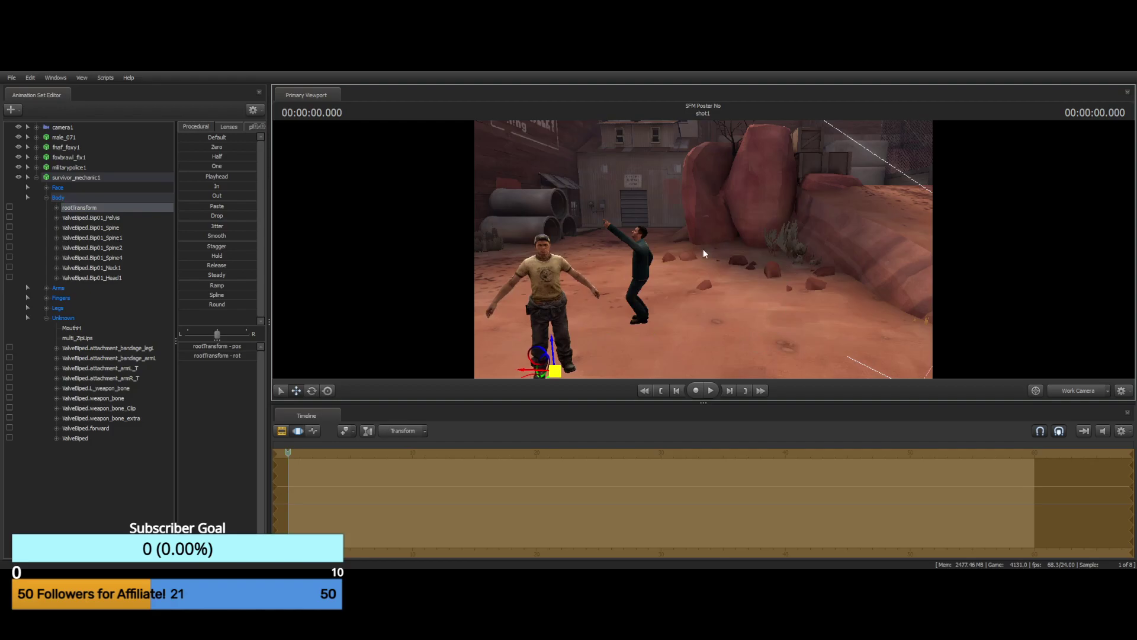
pyautogui.moveTo(847, 233); pyautogui.dragTo(563, 177)
pyautogui.press('d')
pyautogui.moveTo(703, 249); pyautogui.dragTo(740, 257)
pyautogui.click(1079, 390)
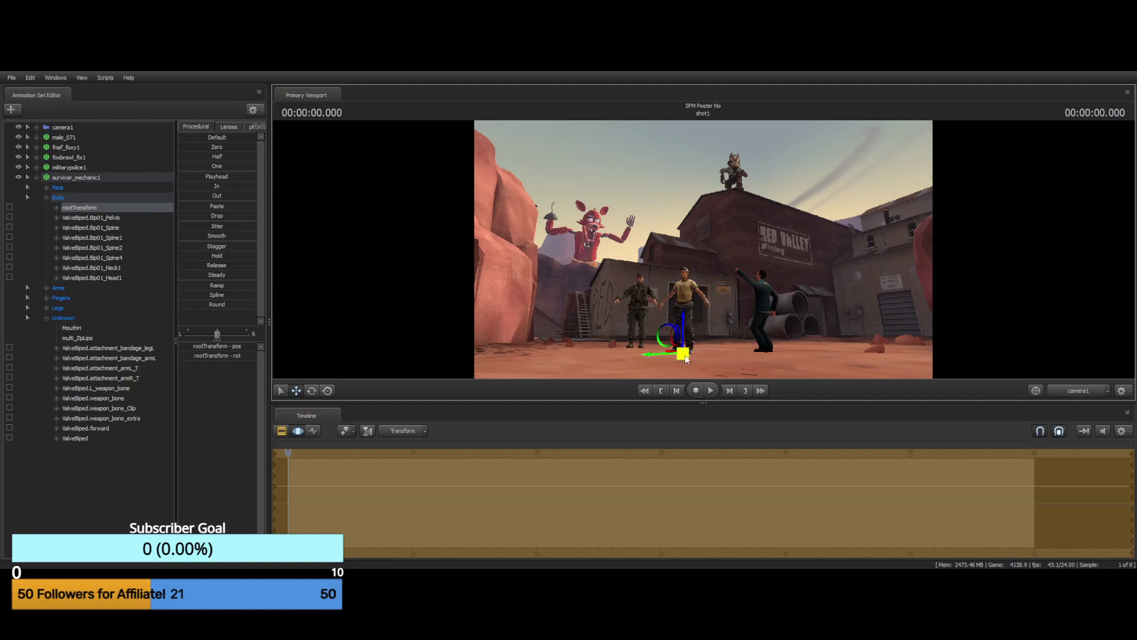
pyautogui.scroll(-4, 703, 252)
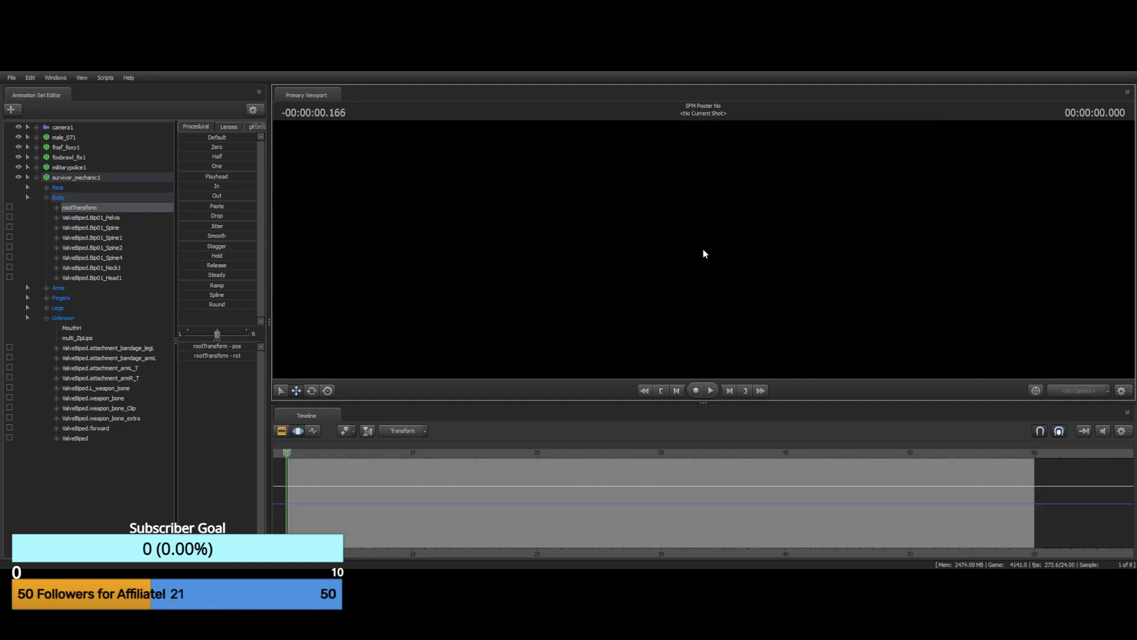
pyautogui.scroll(2, 703, 252)
pyautogui.hotkey('ctrl', 'a')
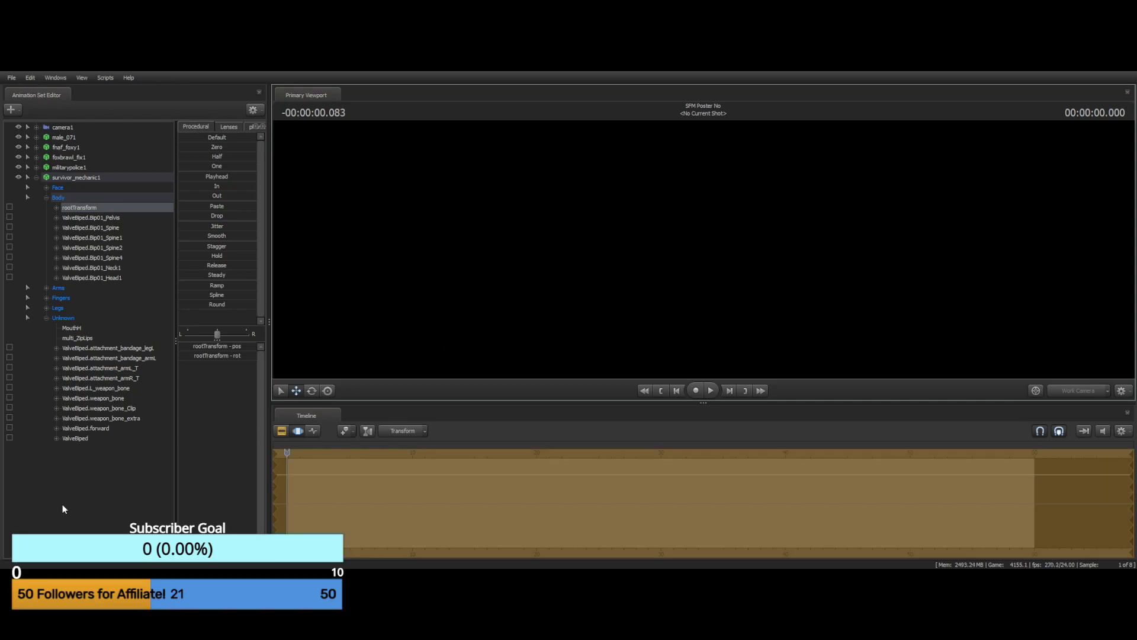
pyautogui.click(127, 464)
pyautogui.click(551, 240)
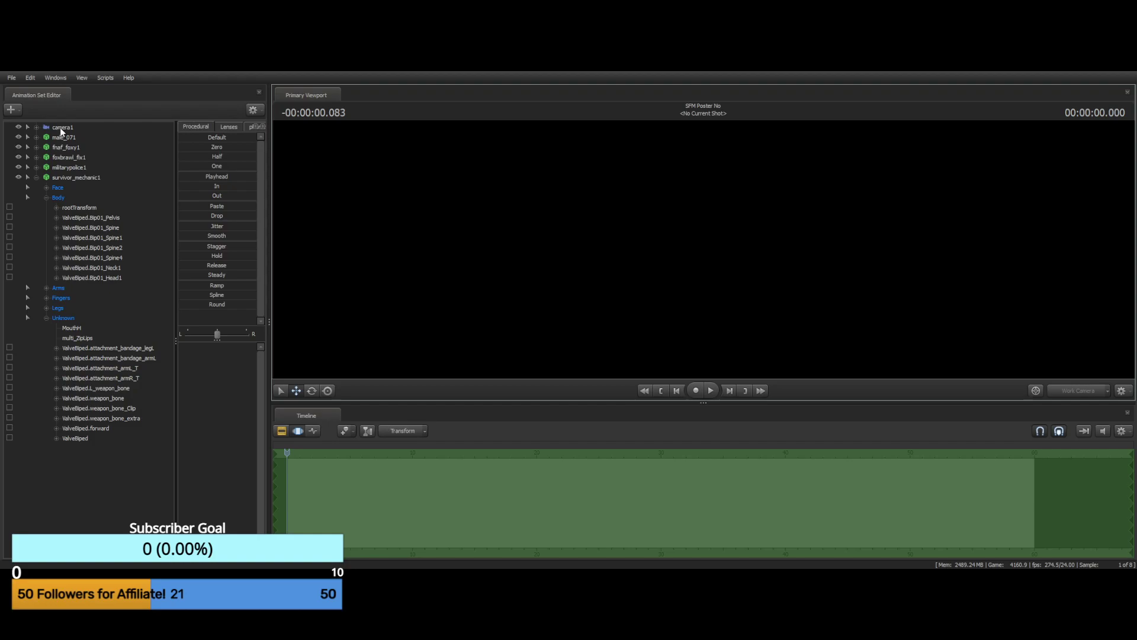
pyautogui.click(60, 128)
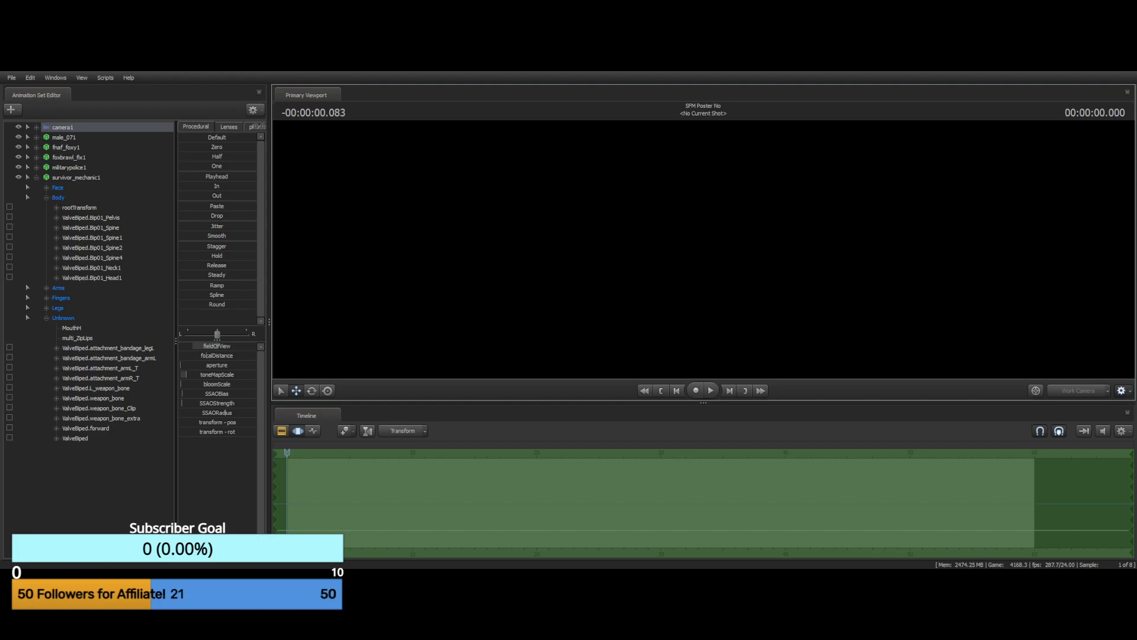
pyautogui.click(191, 478)
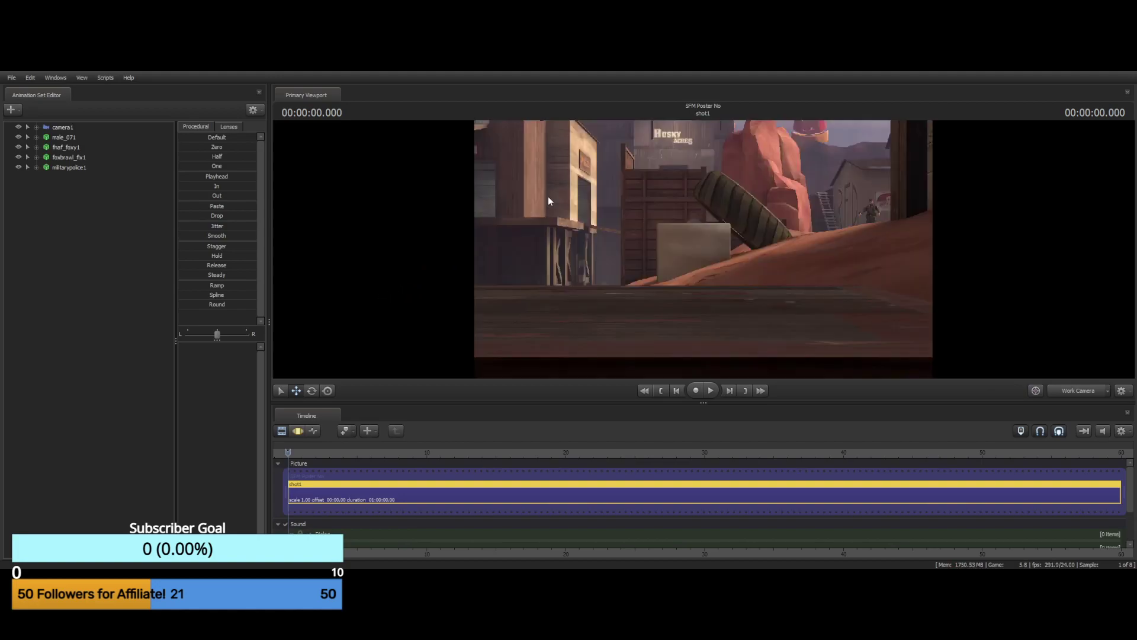
# Move the survivor_mechanic1 model across the ground to stand in front of the soldier near the red rocks
pyautogui.moveTo(830, 195)
pyautogui.mouseDown()
pyautogui.moveTo(830, 128)
pyautogui.moveTo(815, 122)
pyautogui.moveTo(865, 171)
pyautogui.moveTo(983, 151)
pyautogui.moveTo(1054, 231)
pyautogui.moveTo(1043, 154)
pyautogui.moveTo(831, 198)
pyautogui.mouseUp()
pyautogui.press('w')
pyautogui.press('w')
pyautogui.press('s')
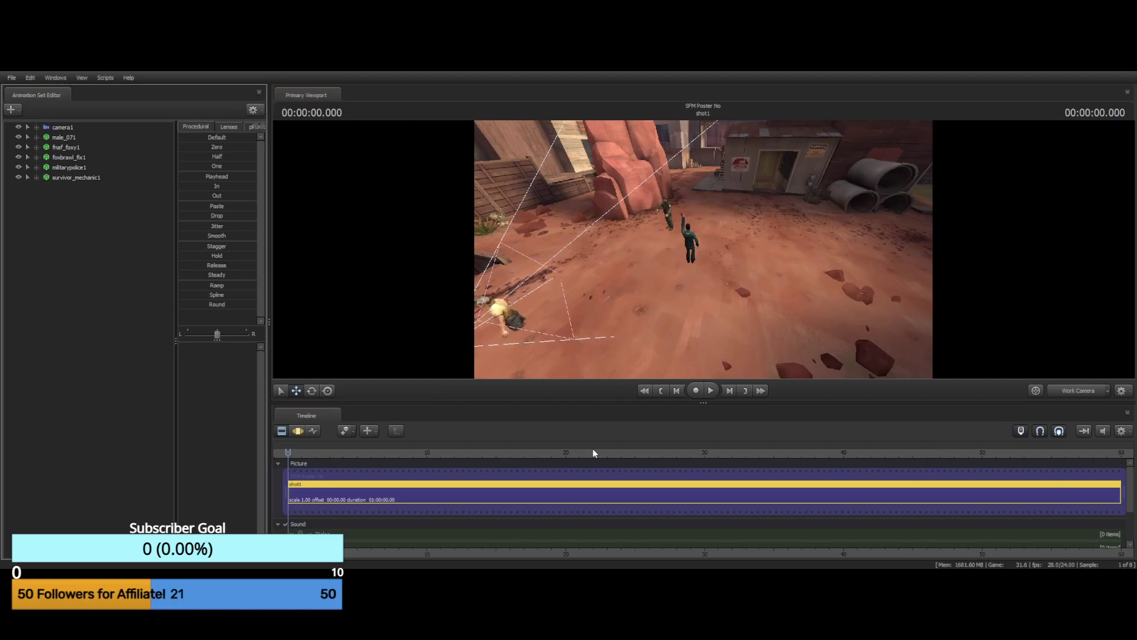
pyautogui.moveTo(737, 279); pyautogui.dragTo(328, 275)
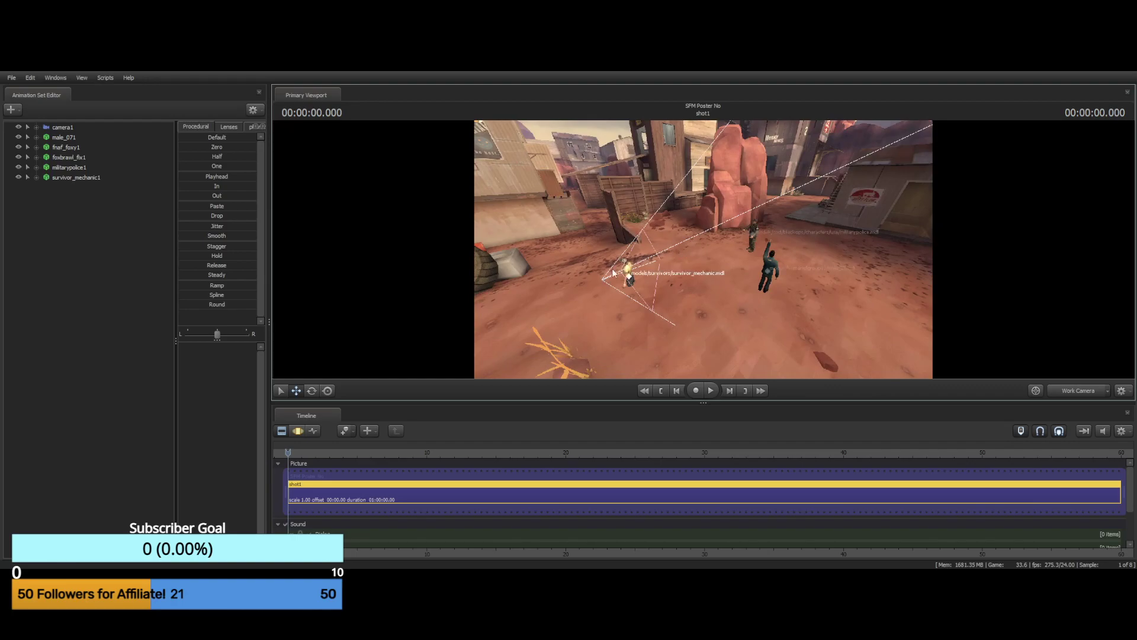
pyautogui.click(66, 177)
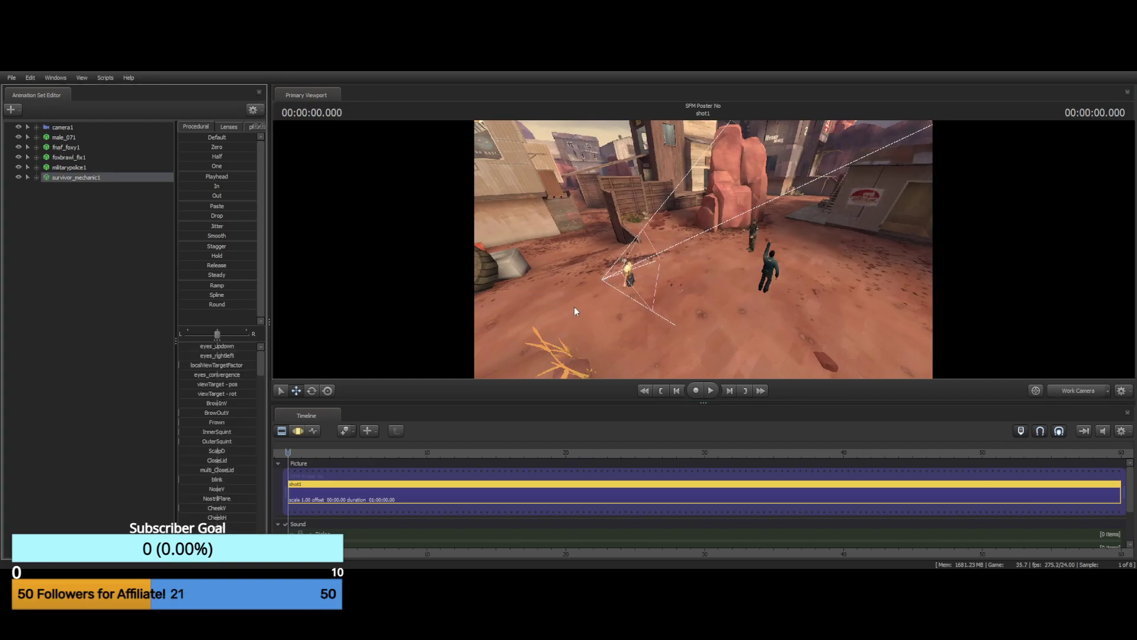
pyautogui.click(295, 392)
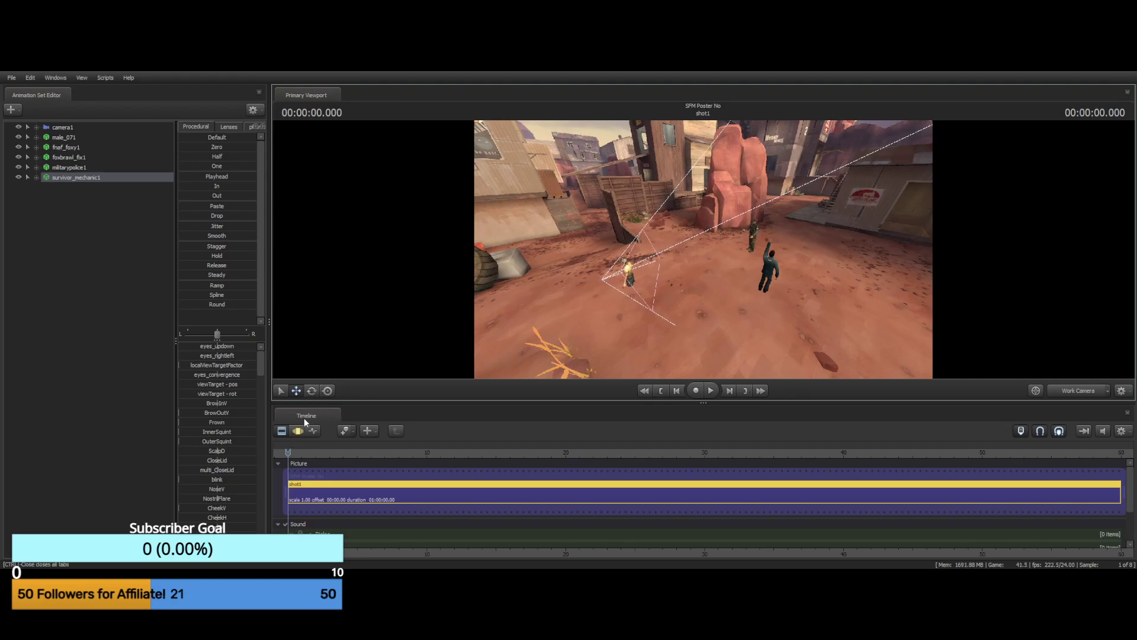
pyautogui.click(297, 432)
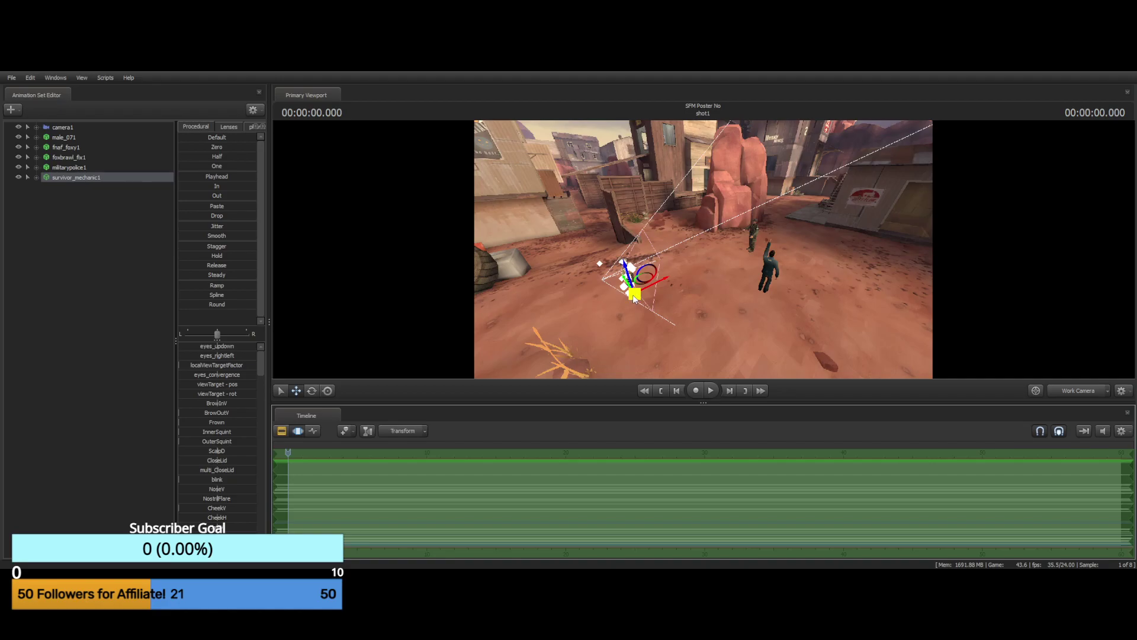
pyautogui.moveTo(635, 294); pyautogui.dragTo(751, 343)
pyautogui.moveTo(664, 214); pyautogui.dragTo(615, 142)
pyautogui.moveTo(814, 302); pyautogui.dragTo(541, 308)
pyautogui.moveTo(749, 237); pyautogui.dragTo(670, 341)
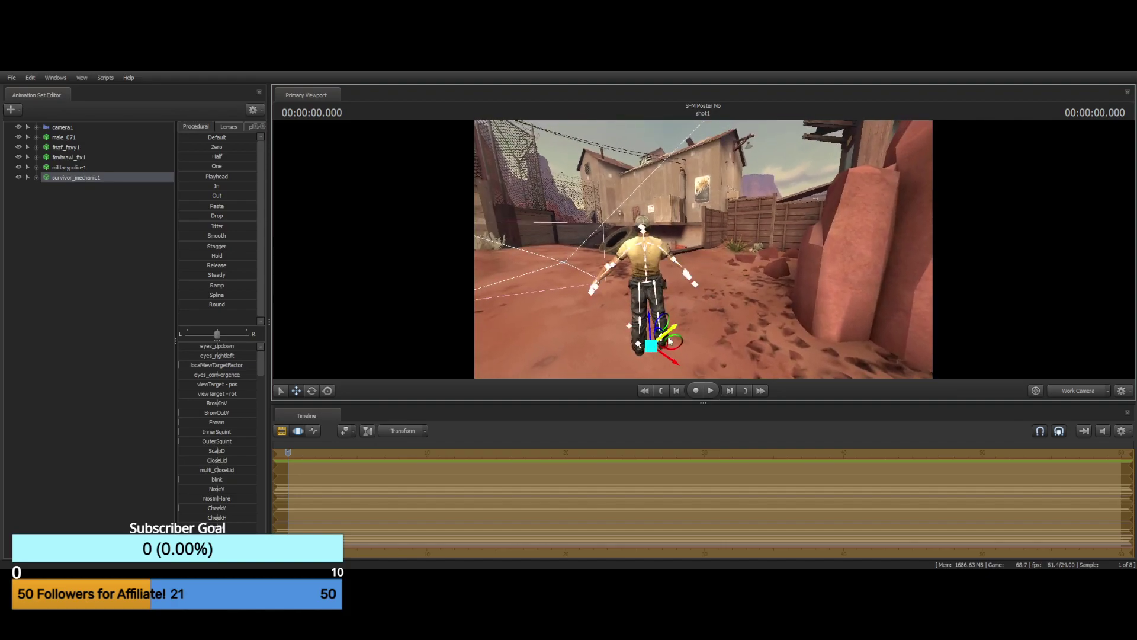
# Rotate the mechanic model so it faces into the scene towards the soldier and the giant Foxy
pyautogui.click(313, 391)
pyautogui.moveTo(680, 352); pyautogui.dragTo(373, 297)
pyautogui.press('w')
pyautogui.press('d')
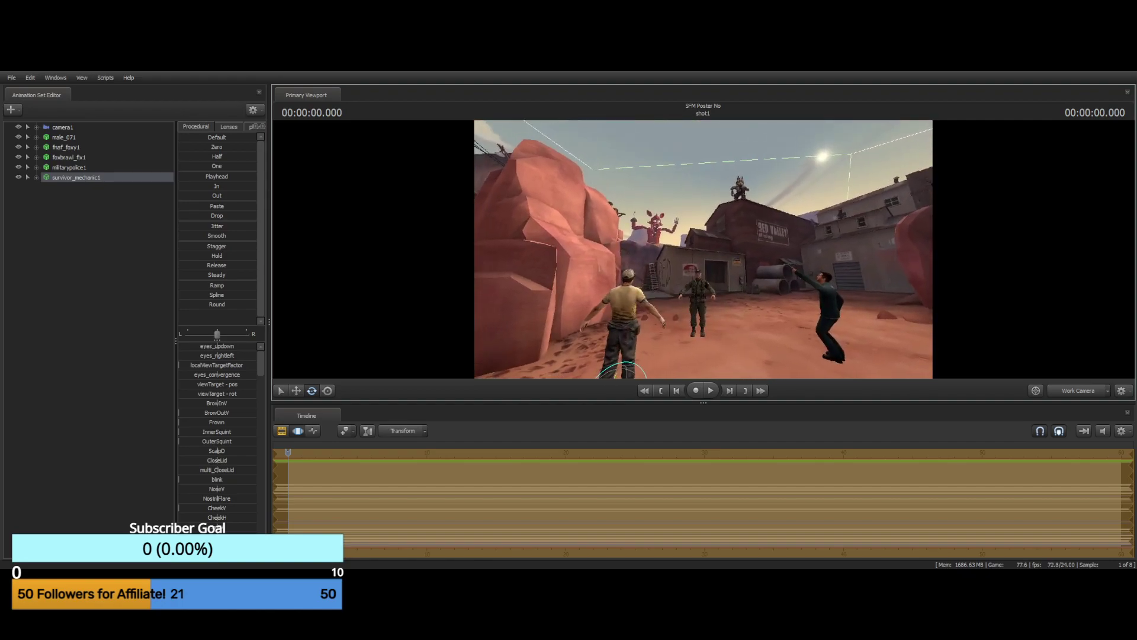
pyautogui.press('d')
pyautogui.moveTo(703, 250); pyautogui.dragTo(586, 279)
pyautogui.press('ctrl')
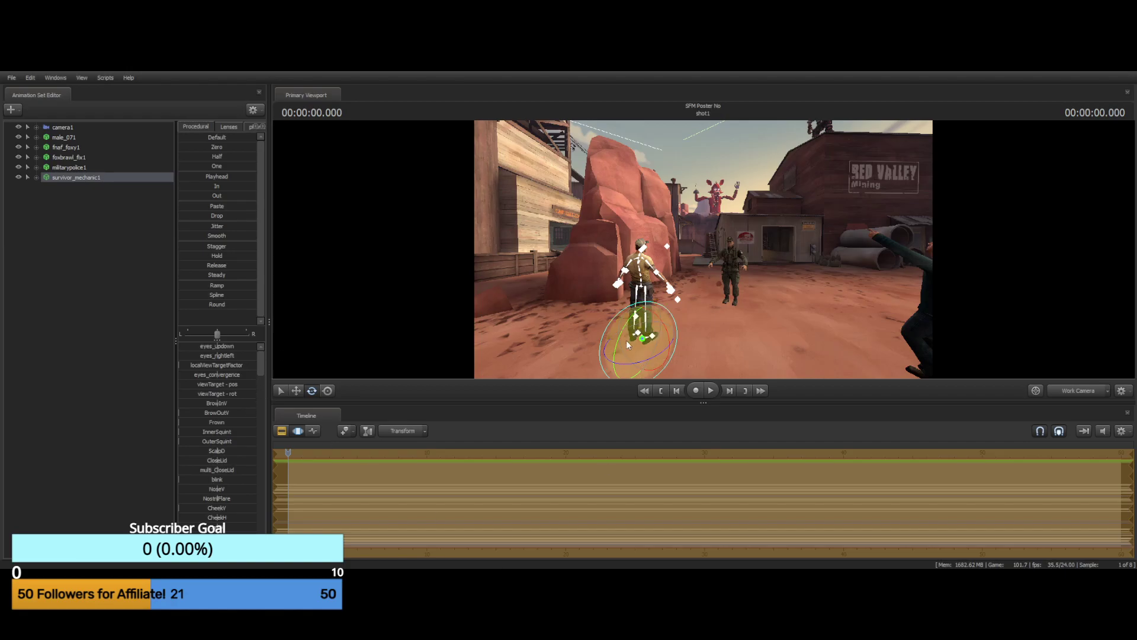
pyautogui.moveTo(642, 191)
pyautogui.mouseDown()
pyautogui.moveTo(639, 211)
pyautogui.moveTo(625, 187)
pyautogui.moveTo(592, 190)
pyautogui.moveTo(628, 195)
pyautogui.mouseUp()
pyautogui.press('w')
pyautogui.press('s')
pyautogui.moveTo(598, 302); pyautogui.dragTo(622, 303, button='right')
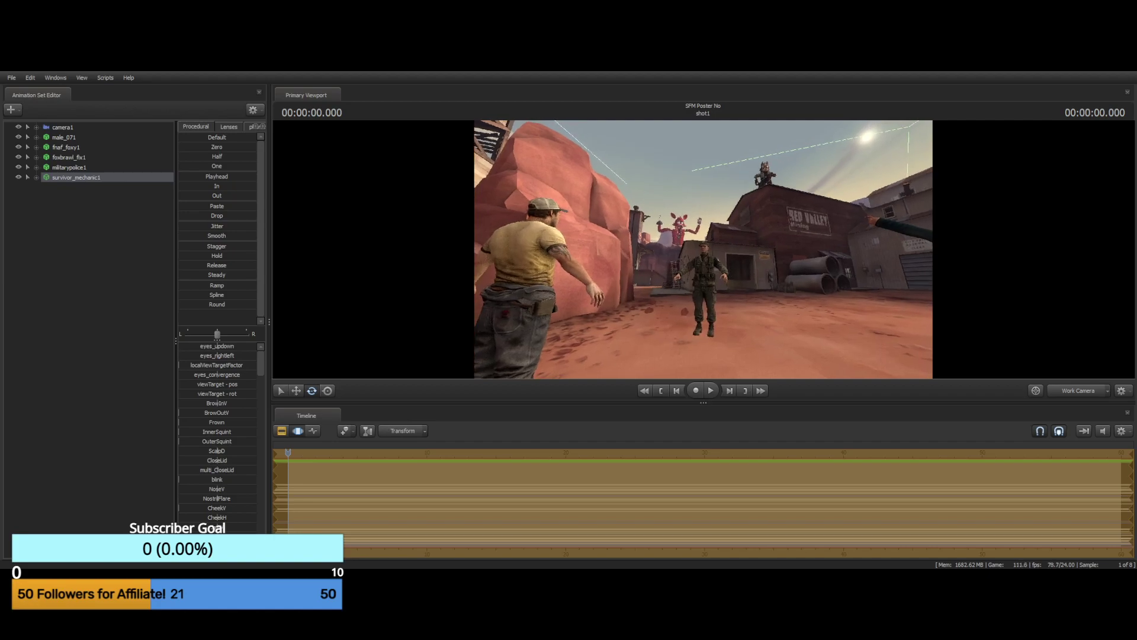
pyautogui.moveTo(703, 248); pyautogui.dragTo(622, 326)
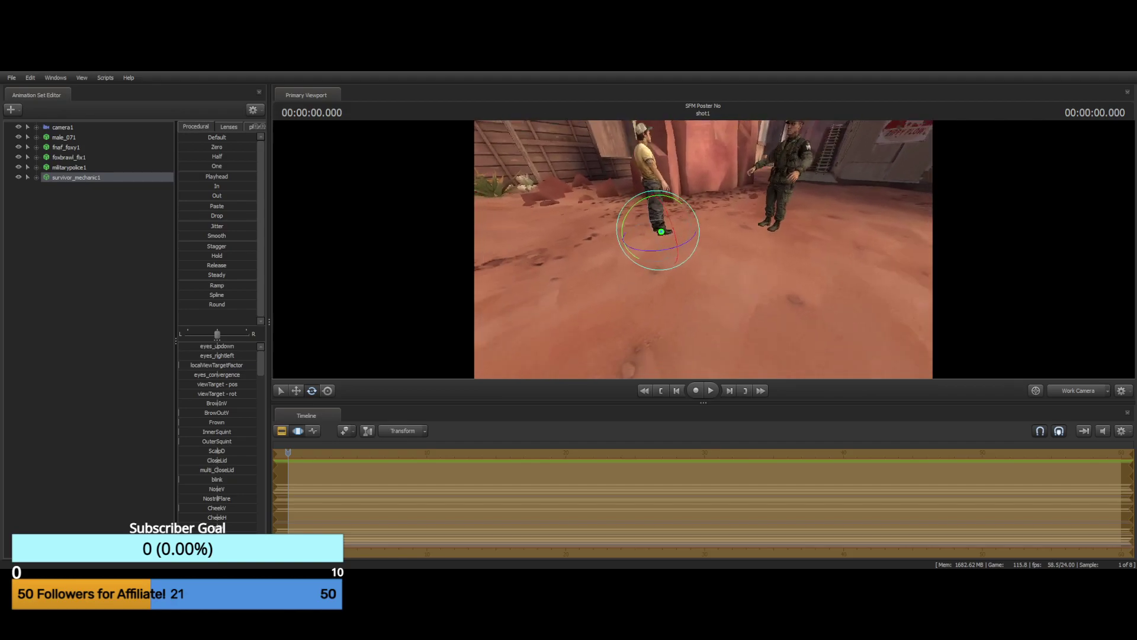
pyautogui.moveTo(643, 326); pyautogui.dragTo(703, 249, button='right')
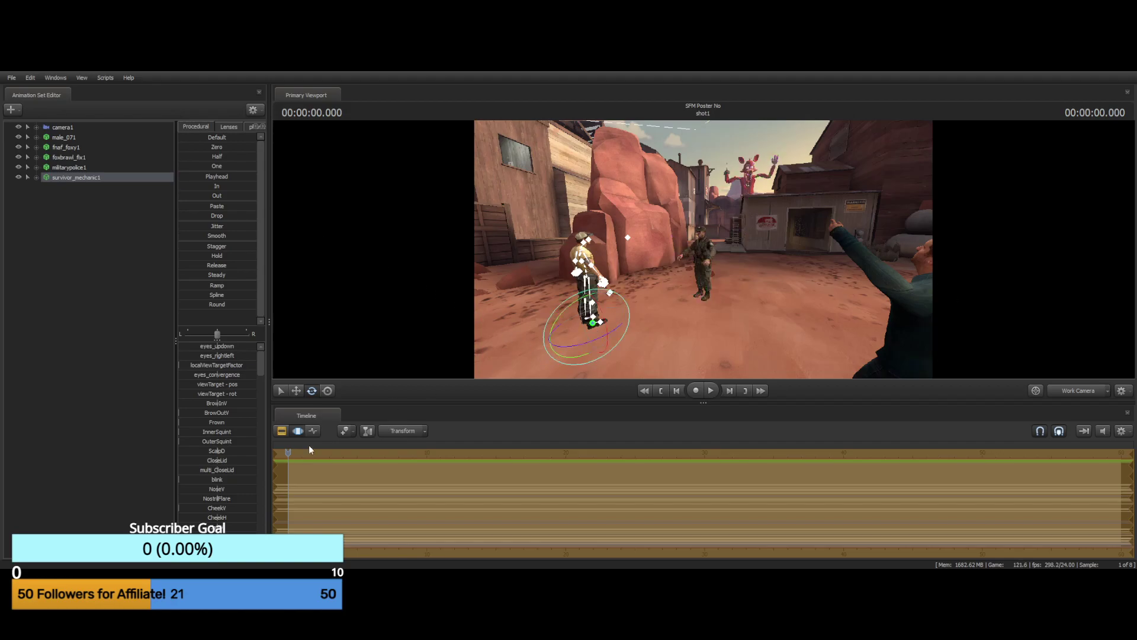
# Move the mechanic past the soldier towards the shed, and bring the militarypolice1 model back towards the pointing man
pyautogui.click(295, 390)
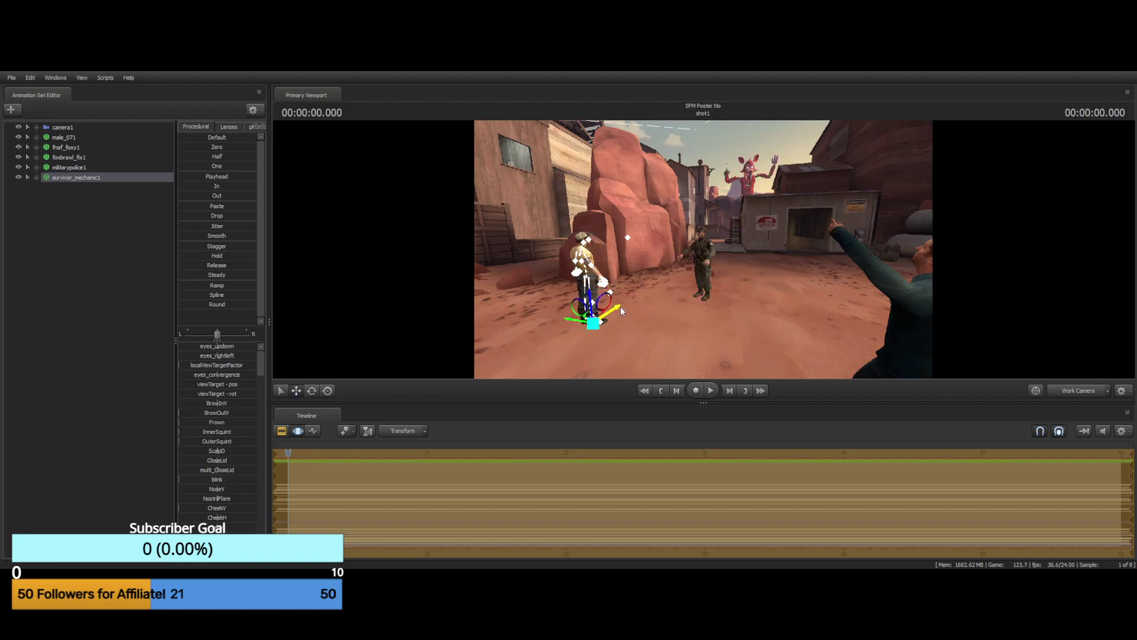
pyautogui.moveTo(620, 307); pyautogui.dragTo(694, 283)
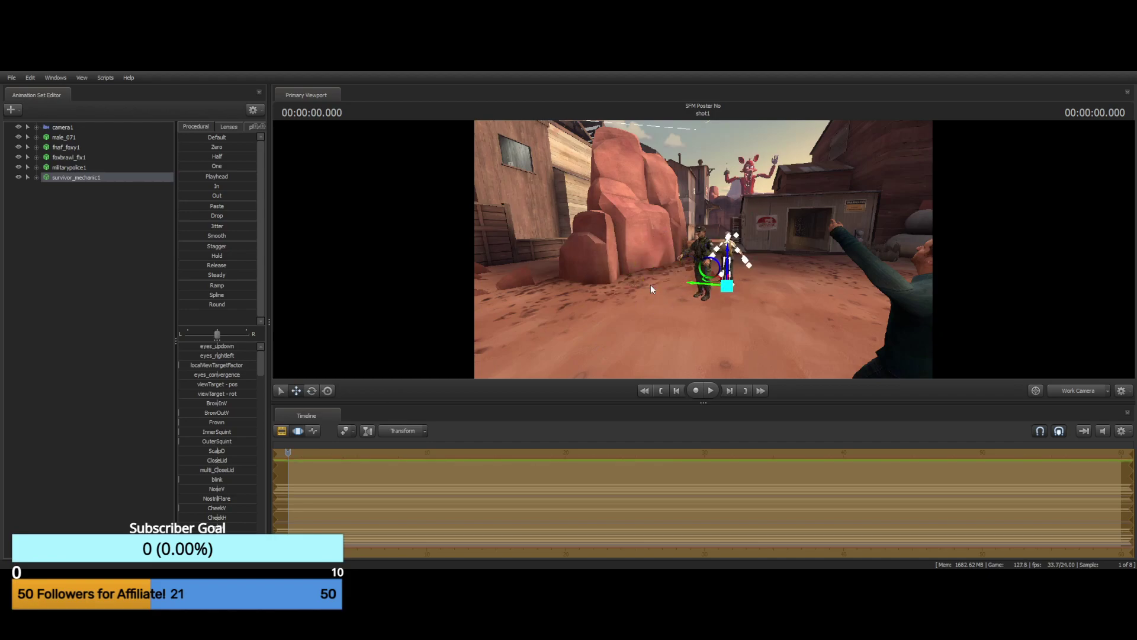
pyautogui.click(67, 168)
pyautogui.moveTo(702, 299); pyautogui.dragTo(638, 318)
pyautogui.press('w')
pyautogui.moveTo(763, 281); pyautogui.dragTo(699, 295)
# Move the mechanic's rootTransform farther back in the scene, closer to the shed
pyautogui.press('ctrl')
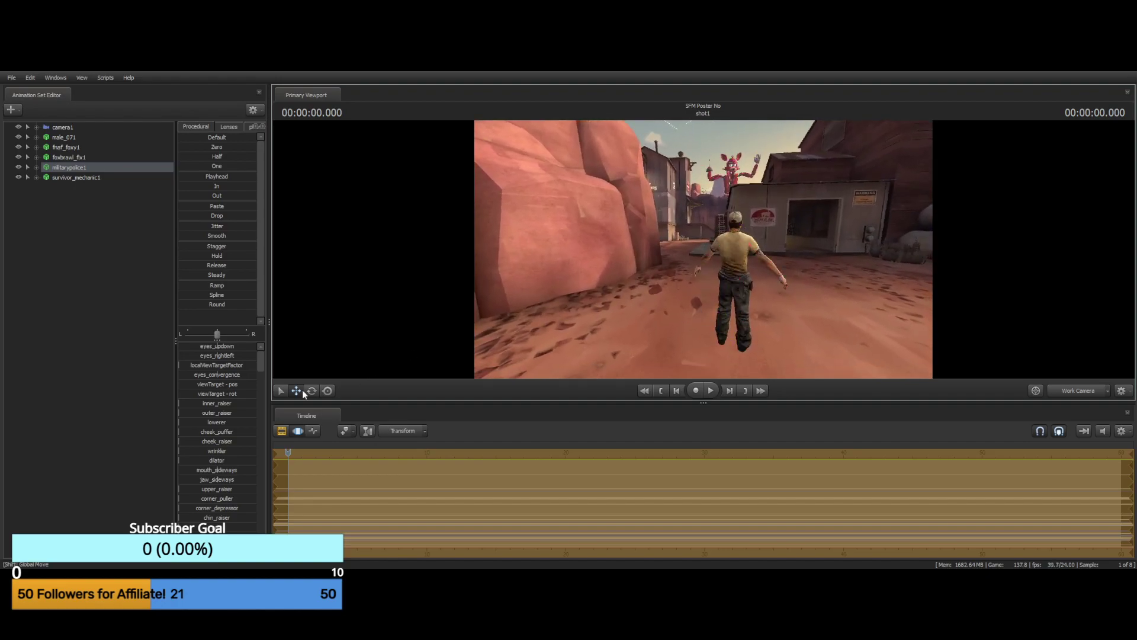
pyautogui.click(735, 342)
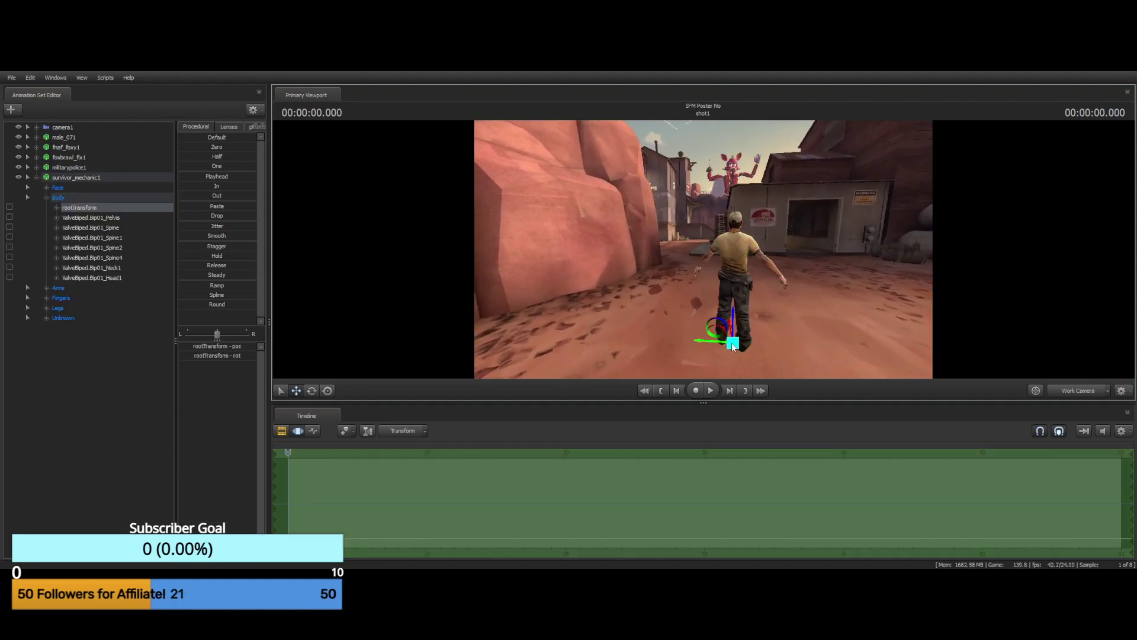
pyautogui.moveTo(733, 344); pyautogui.dragTo(680, 220)
# Rotate the mechanic's left upper arm inward so the arm lies across the front of the body
pyautogui.press('w')
pyautogui.press('d')
pyautogui.press('s')
pyautogui.press('d')
pyautogui.press('w')
pyautogui.press('w')
pyautogui.press('d')
pyautogui.press('w')
pyautogui.press('w')
pyautogui.press('s')
pyautogui.moveTo(616, 258); pyautogui.dragTo(573, 201)
pyautogui.press('a')
pyautogui.press('w')
pyautogui.press('w')
pyautogui.press('w')
pyautogui.press('x')
pyautogui.press('w')
pyautogui.press('s')
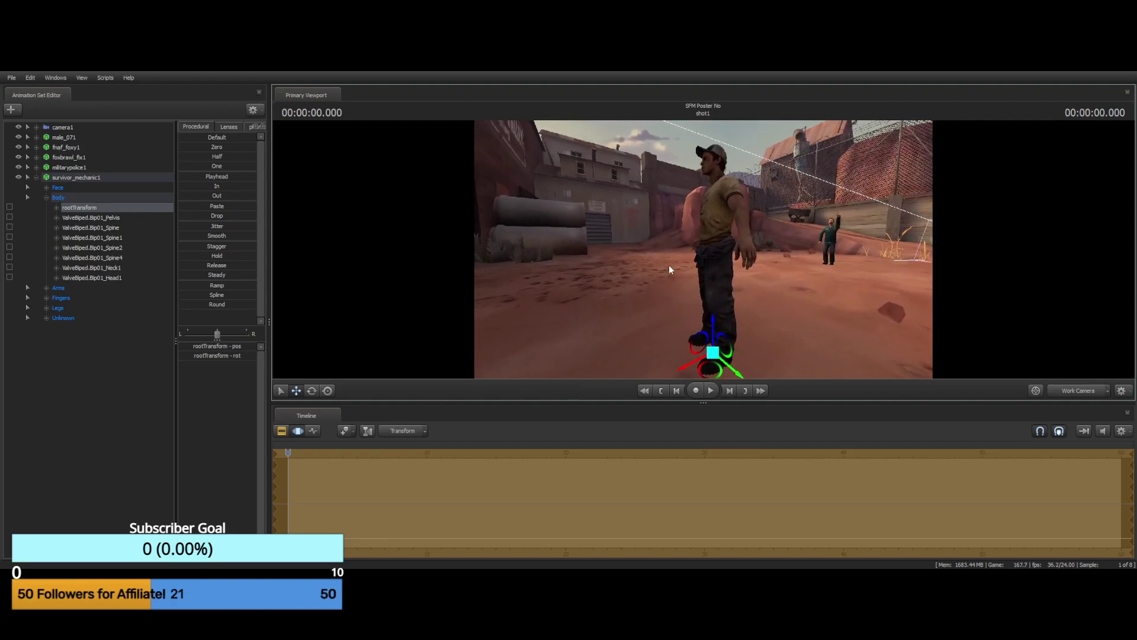
pyautogui.moveTo(655, 243); pyautogui.dragTo(657, 242)
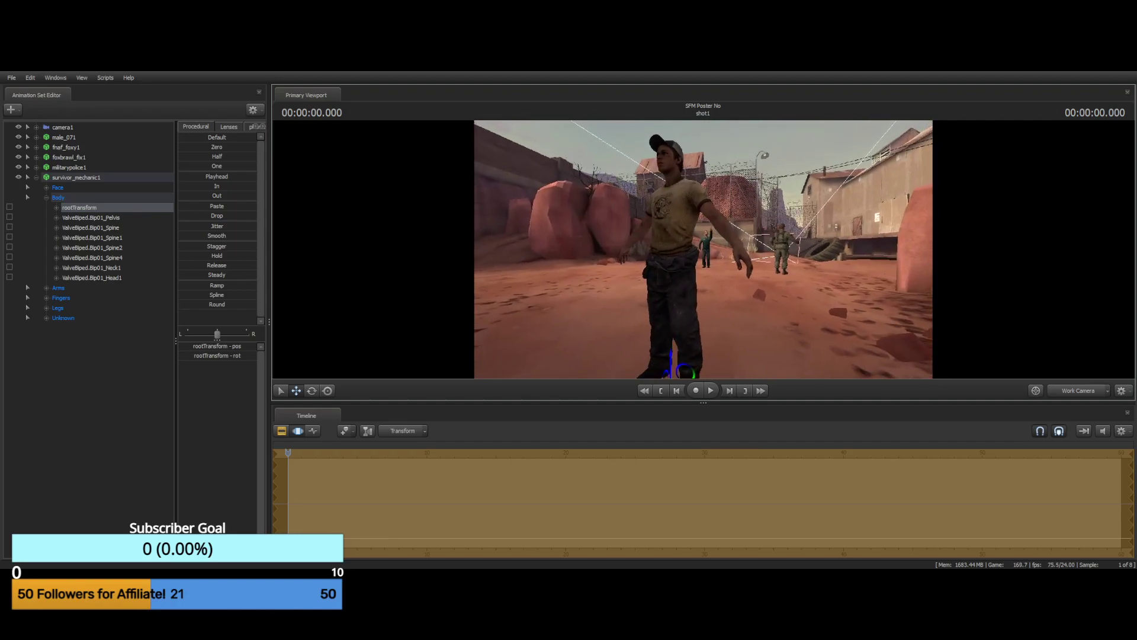
pyautogui.press('ctrl')
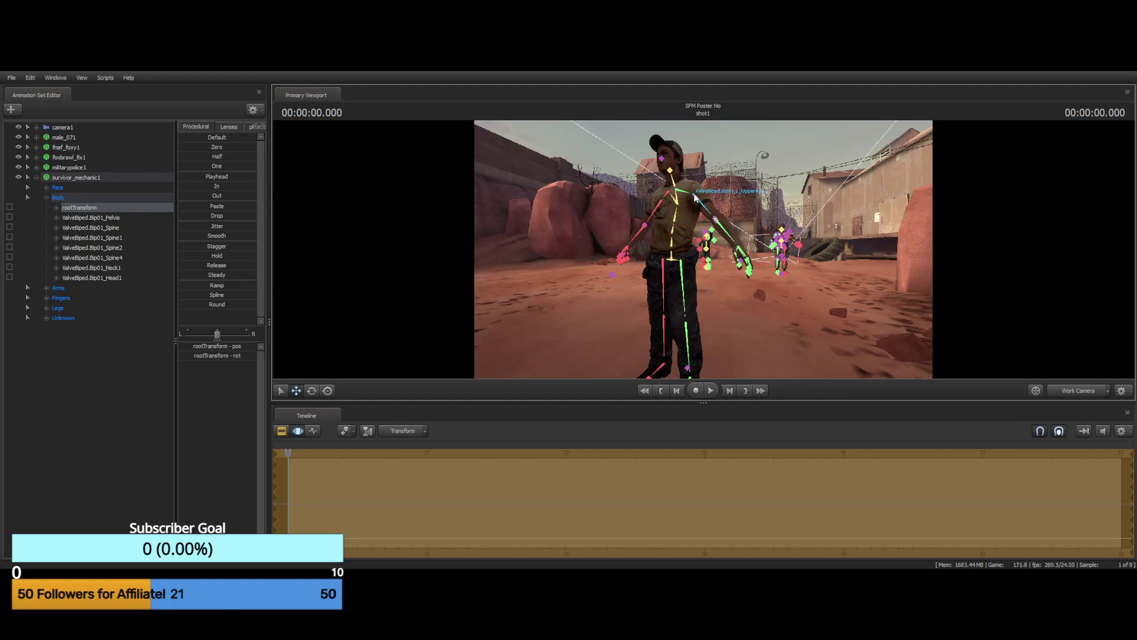
pyautogui.click(695, 193)
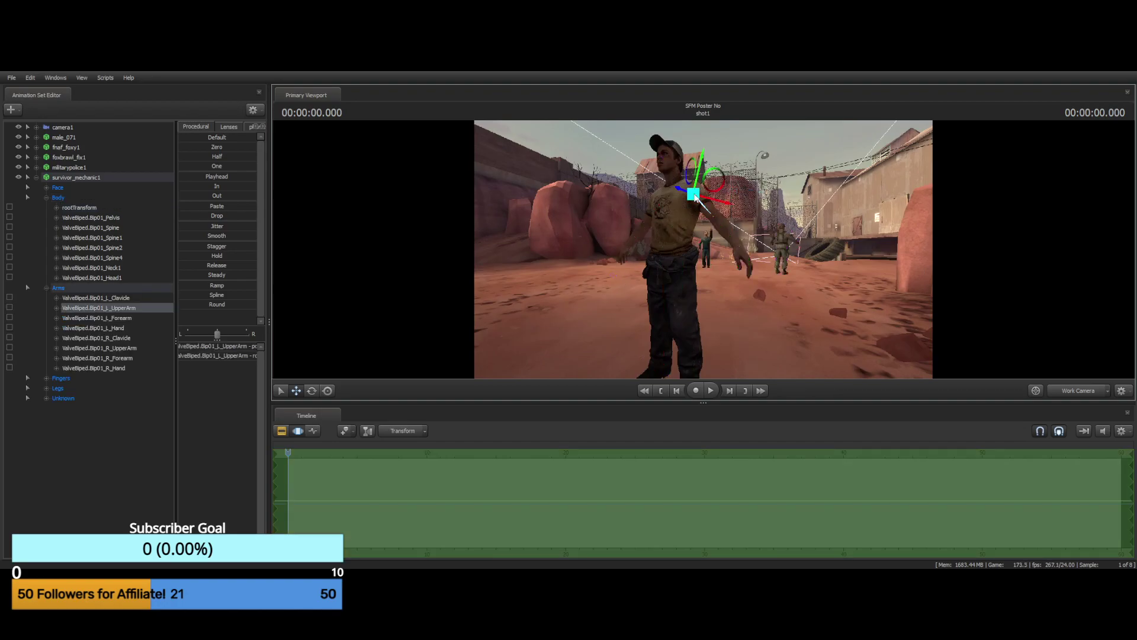
pyautogui.click(311, 390)
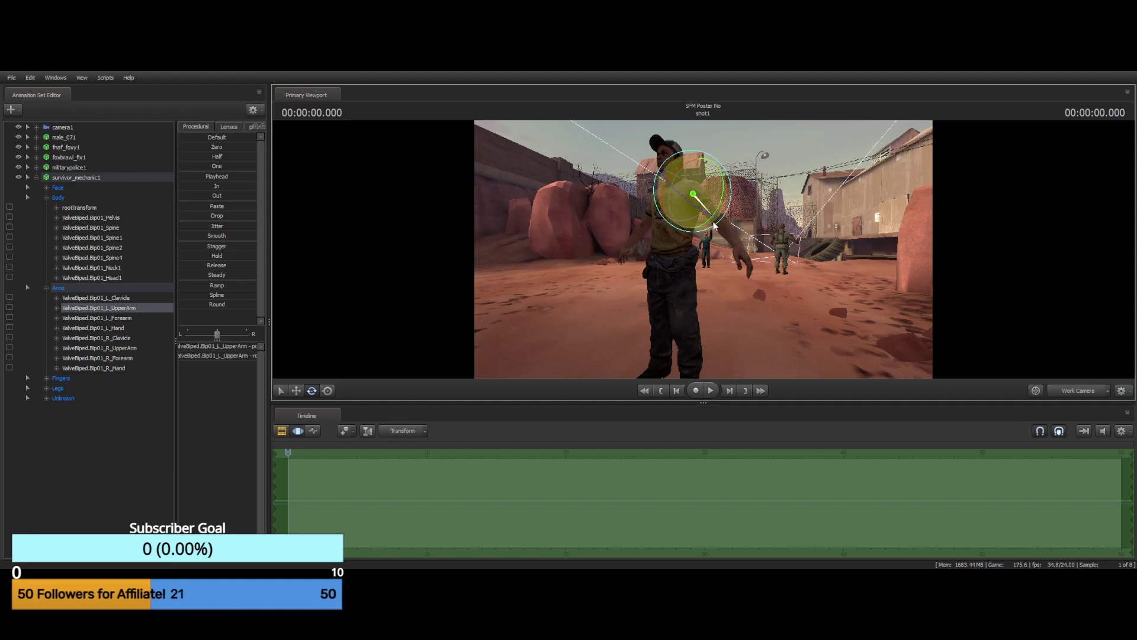
pyautogui.moveTo(705, 227); pyautogui.dragTo(692, 222)
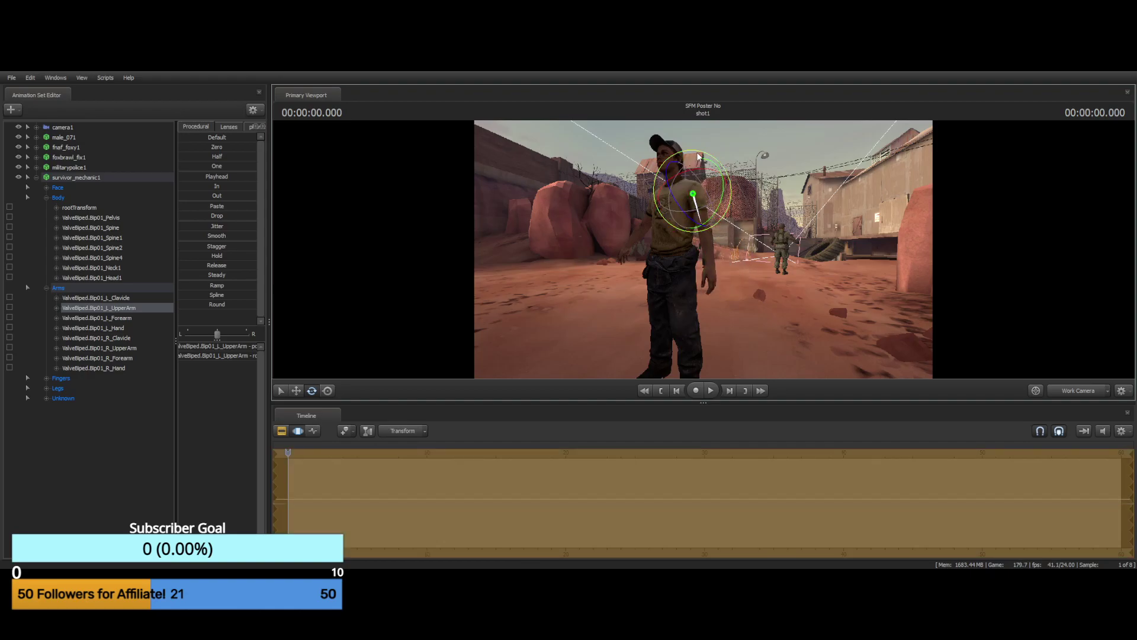
pyautogui.moveTo(704, 160); pyautogui.dragTo(674, 159)
# Bend the mechanic's left forearm upward so the hand is raised in front of the chest, and select the left hand bone
pyautogui.press('ctrl')
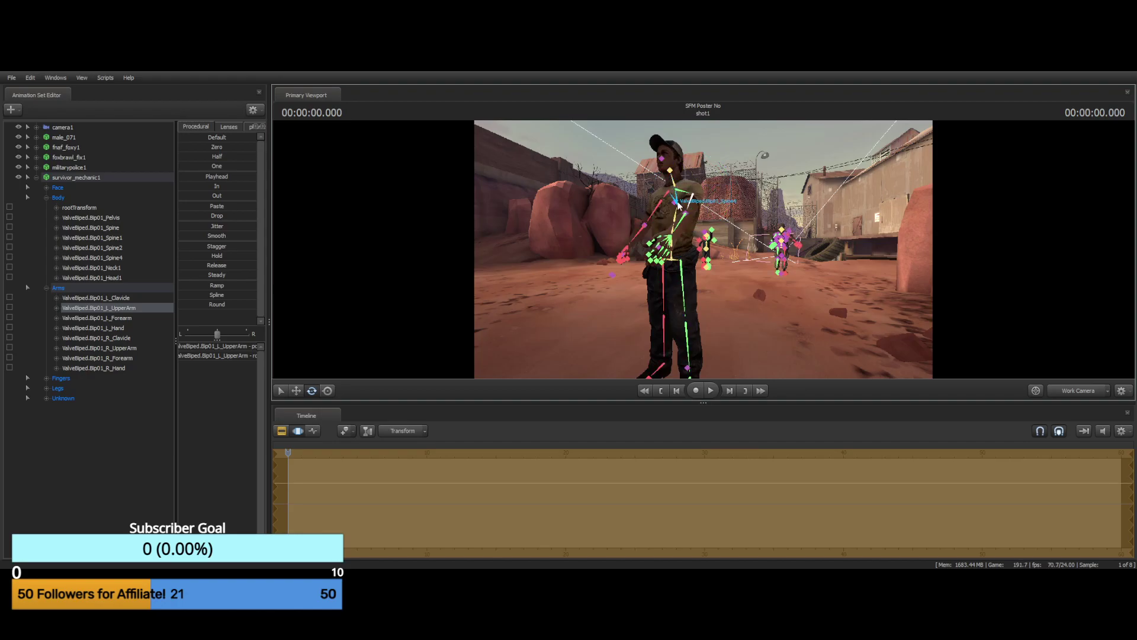
pyautogui.click(684, 222)
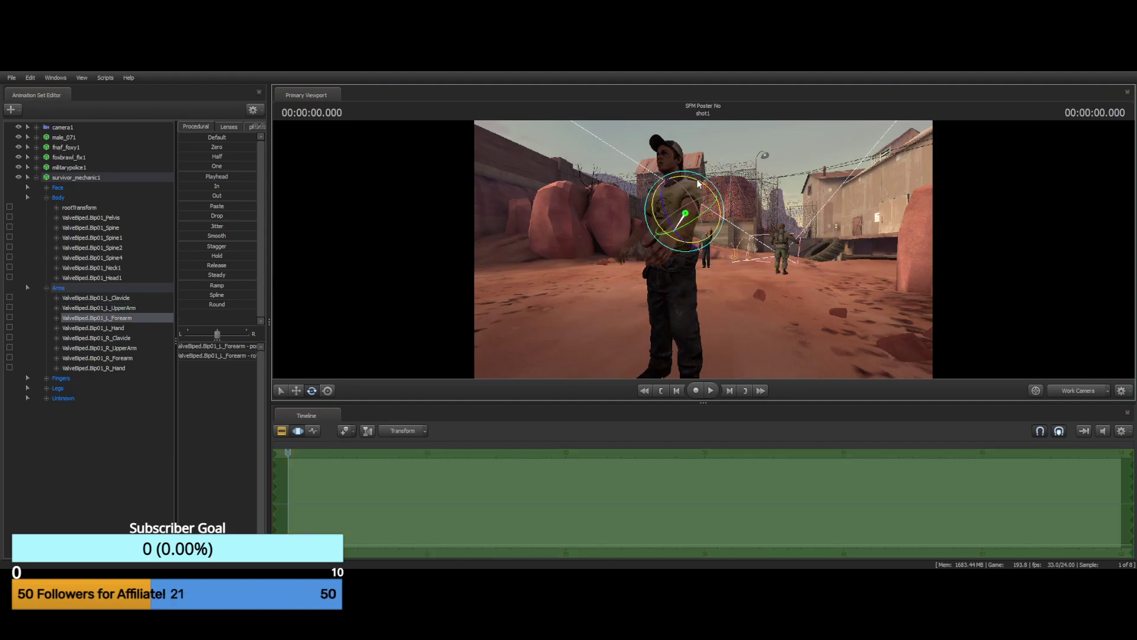
pyautogui.moveTo(662, 223); pyautogui.dragTo(667, 187)
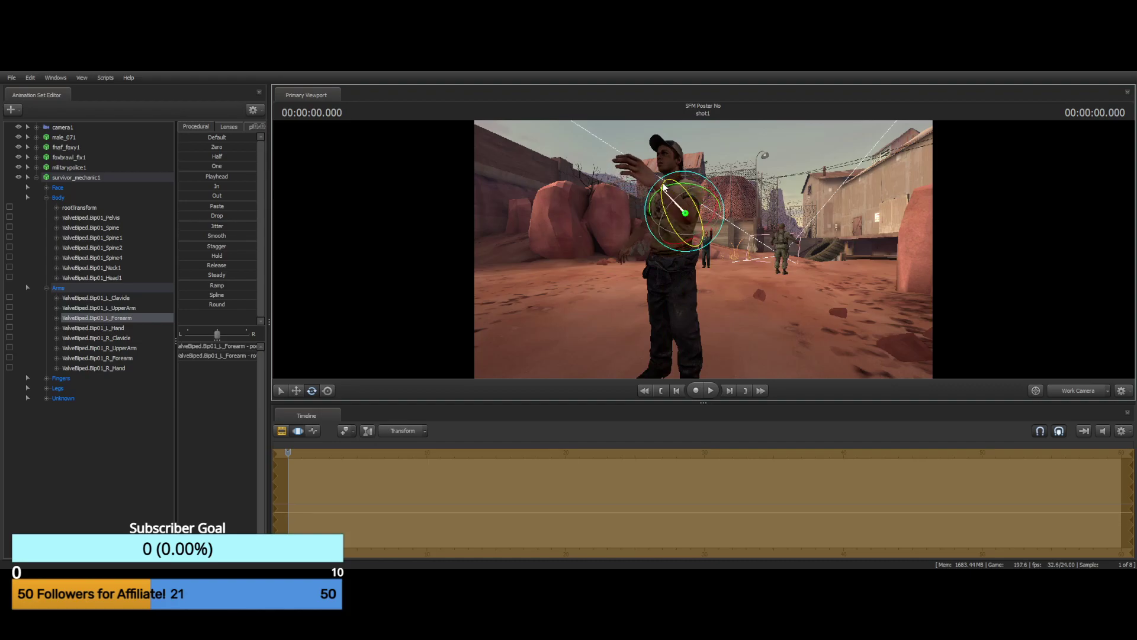
pyautogui.press('q')
pyautogui.click(655, 183)
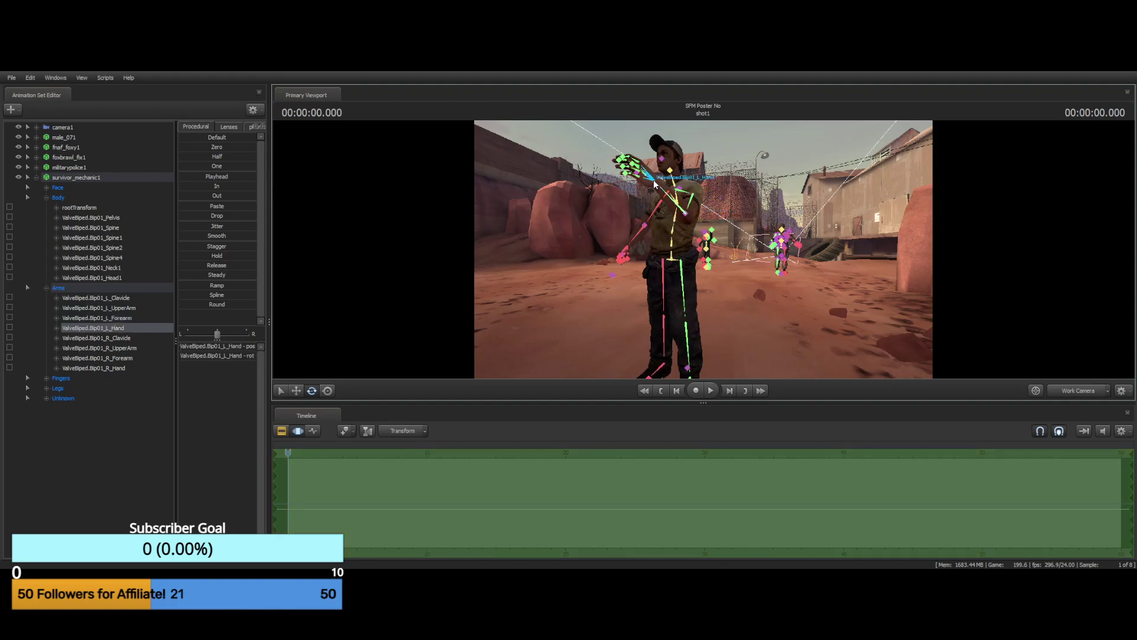
# Rotate the mechanic's right upper arm so it swings out behind the body, away from the torso
pyautogui.moveTo(533, 185); pyautogui.dragTo(685, 258)
pyautogui.press('ctrl')
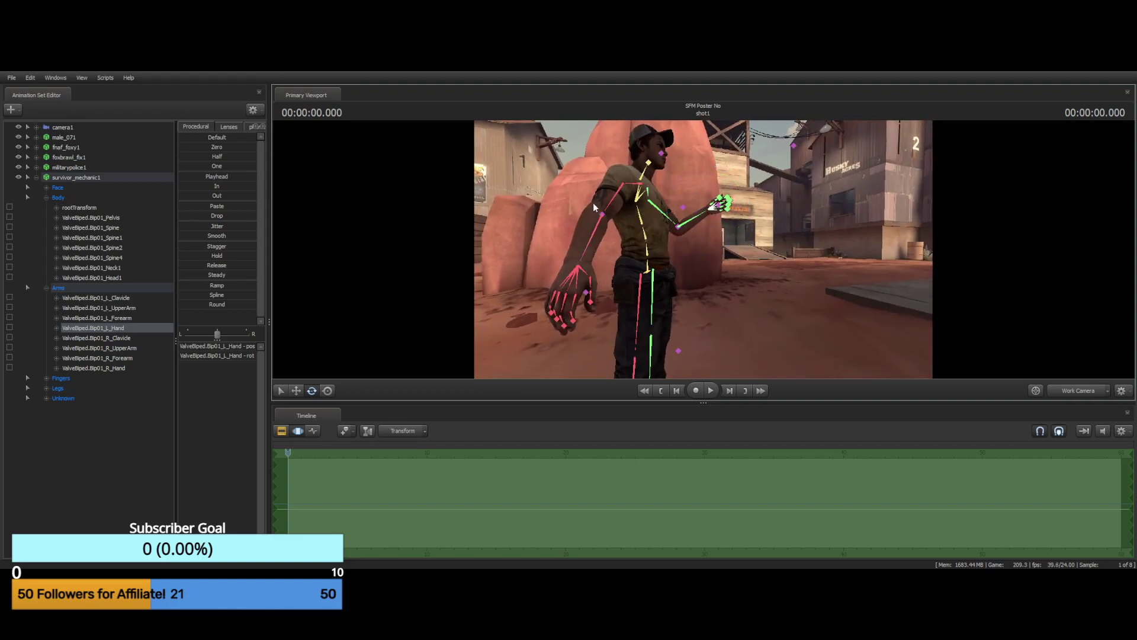
pyautogui.click(622, 187)
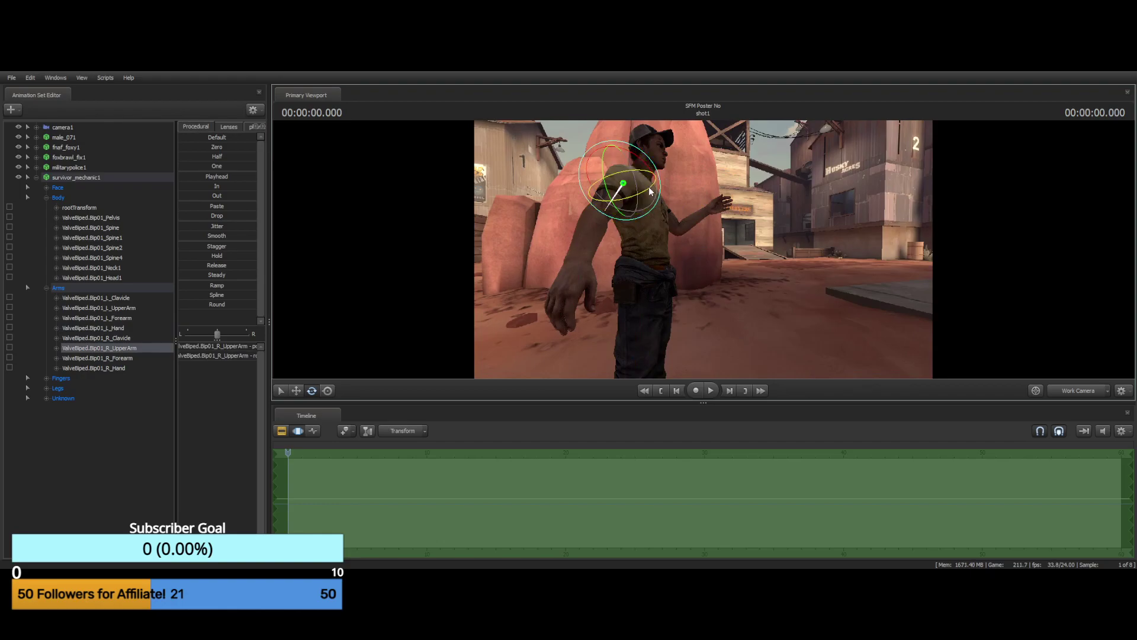
pyautogui.moveTo(650, 190); pyautogui.dragTo(600, 171)
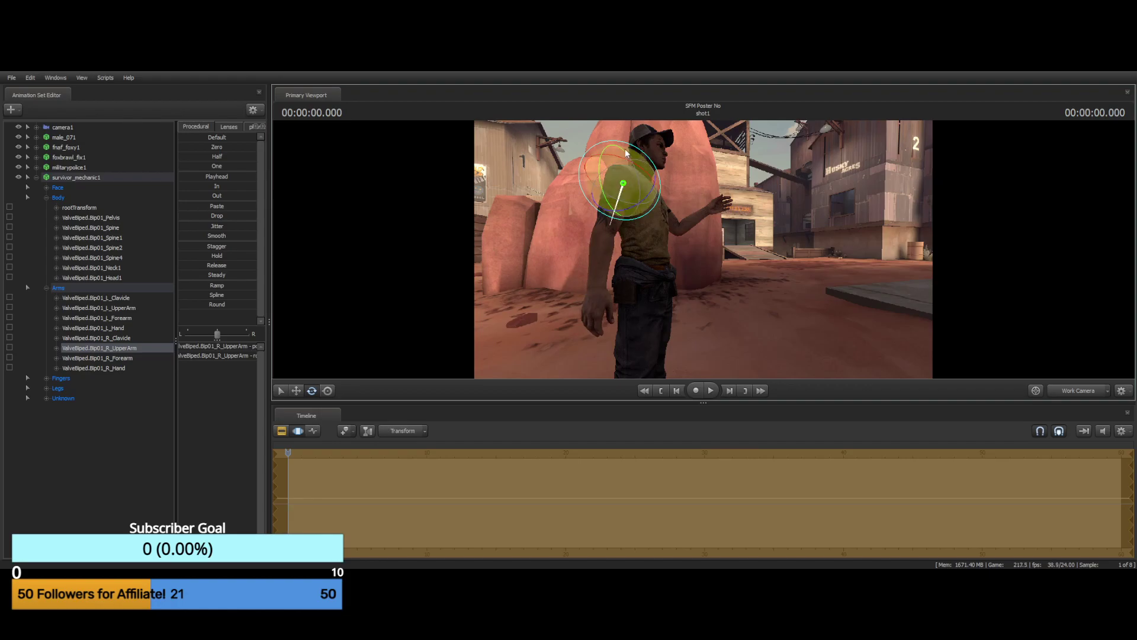
pyautogui.moveTo(605, 155); pyautogui.dragTo(605, 156)
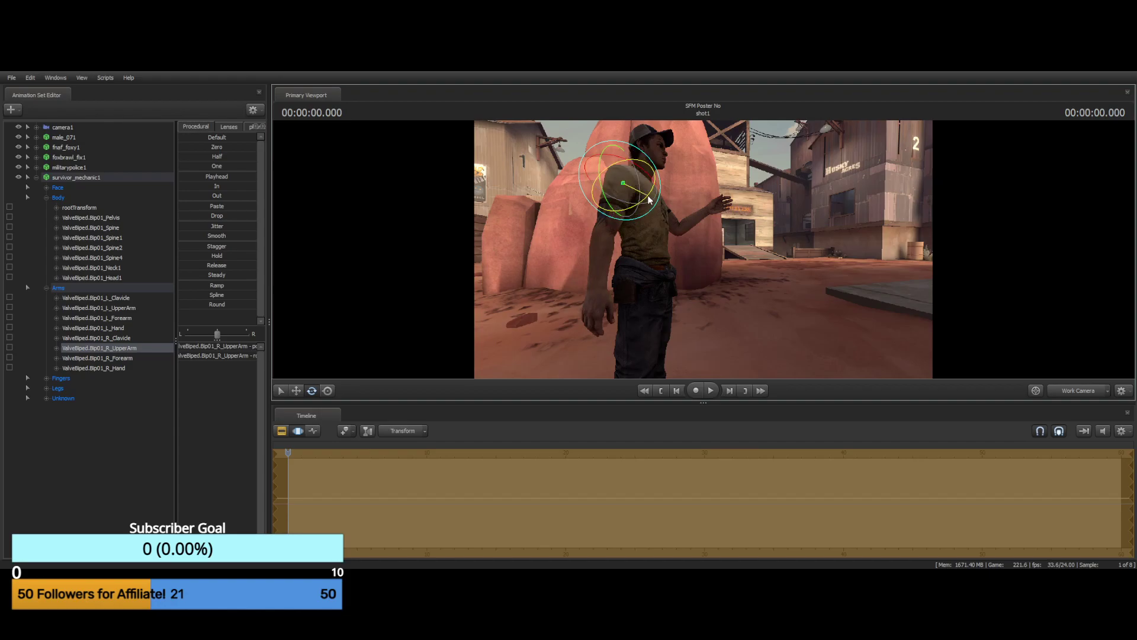
pyautogui.moveTo(649, 200); pyautogui.dragTo(631, 213)
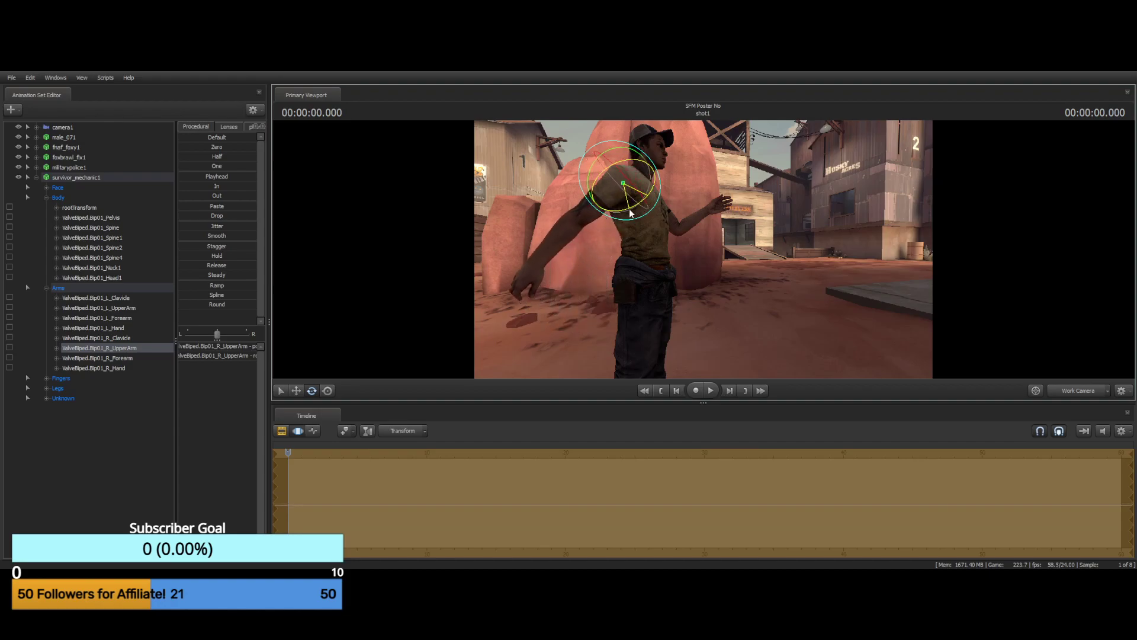
pyautogui.press('ctrl')
# Bend the mechanic's right forearm down and forward so the hand hangs beside the hip
pyautogui.click(572, 230)
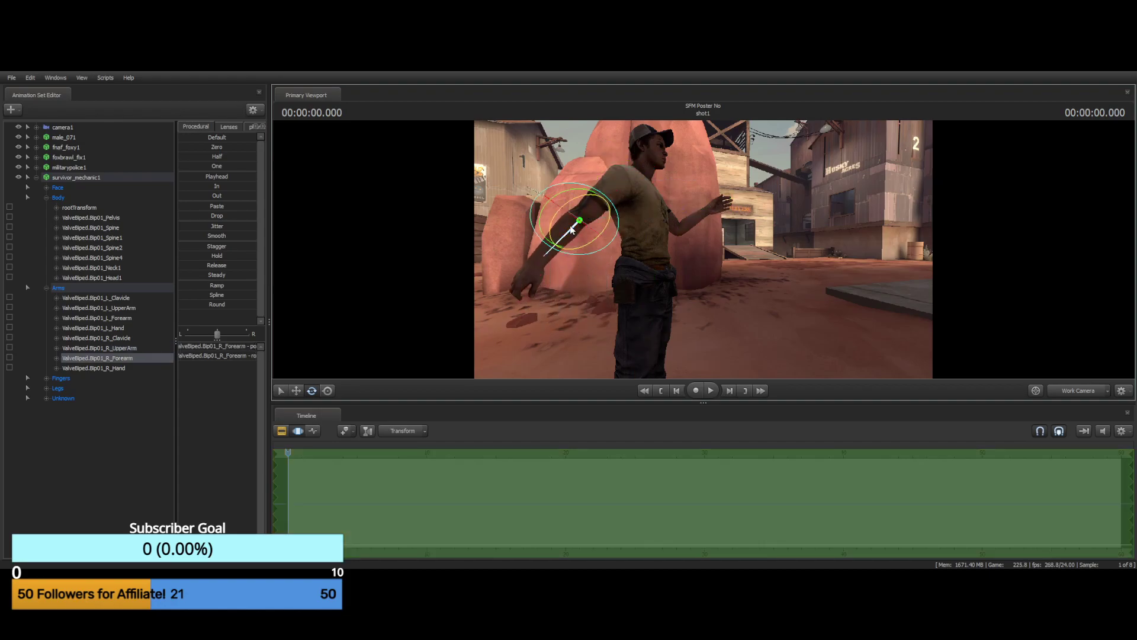
pyautogui.moveTo(569, 191); pyautogui.dragTo(541, 206)
pyautogui.press('ctrl')
pyautogui.moveTo(584, 248); pyautogui.dragTo(597, 225)
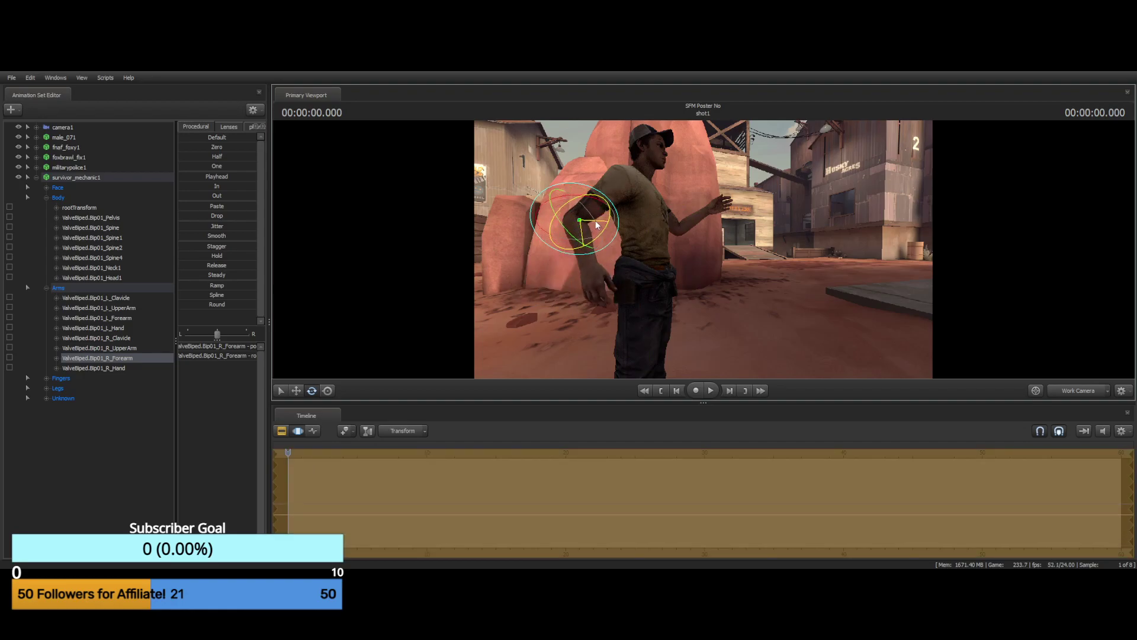
# Rotate the base bones of the mechanic's right hand, R_Finger1 to R_Finger4, together to start curling the four fingers inward
pyautogui.moveTo(718, 289); pyautogui.dragTo(782, 255)
pyautogui.press('w')
pyautogui.press('s')
pyautogui.moveTo(681, 296); pyautogui.dragTo(704, 253)
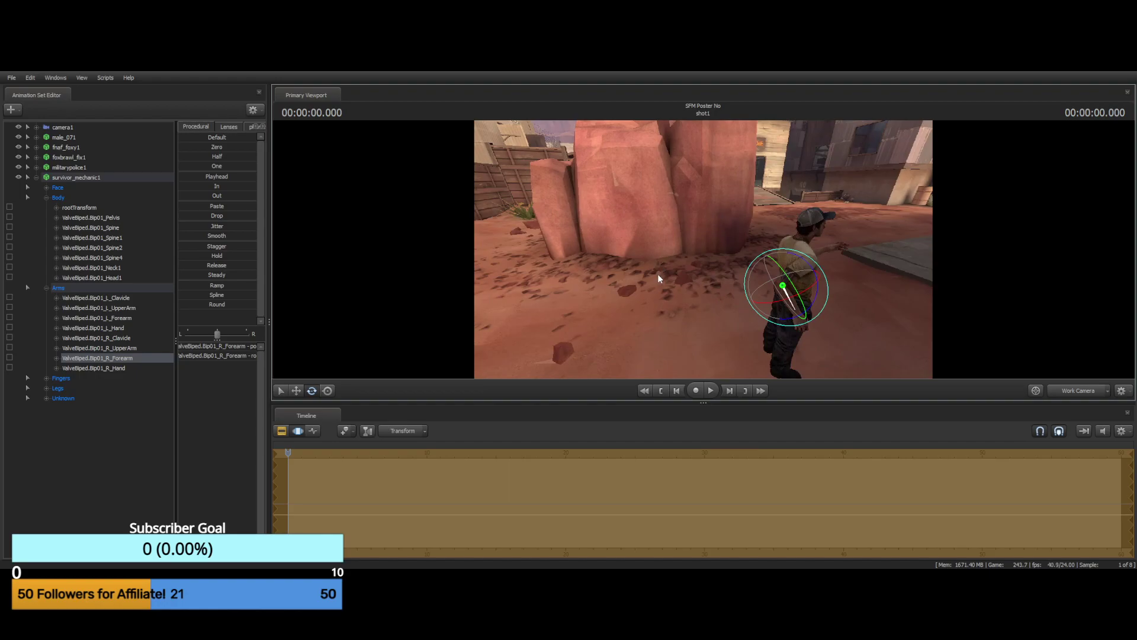
pyautogui.moveTo(703, 255); pyautogui.dragTo(728, 254)
pyautogui.press('d')
pyautogui.press('s')
pyautogui.press('w')
pyautogui.moveTo(628, 266); pyautogui.dragTo(705, 254)
pyautogui.moveTo(772, 264); pyautogui.dragTo(633, 267)
pyautogui.press('w')
pyautogui.moveTo(720, 269); pyautogui.dragTo(723, 254)
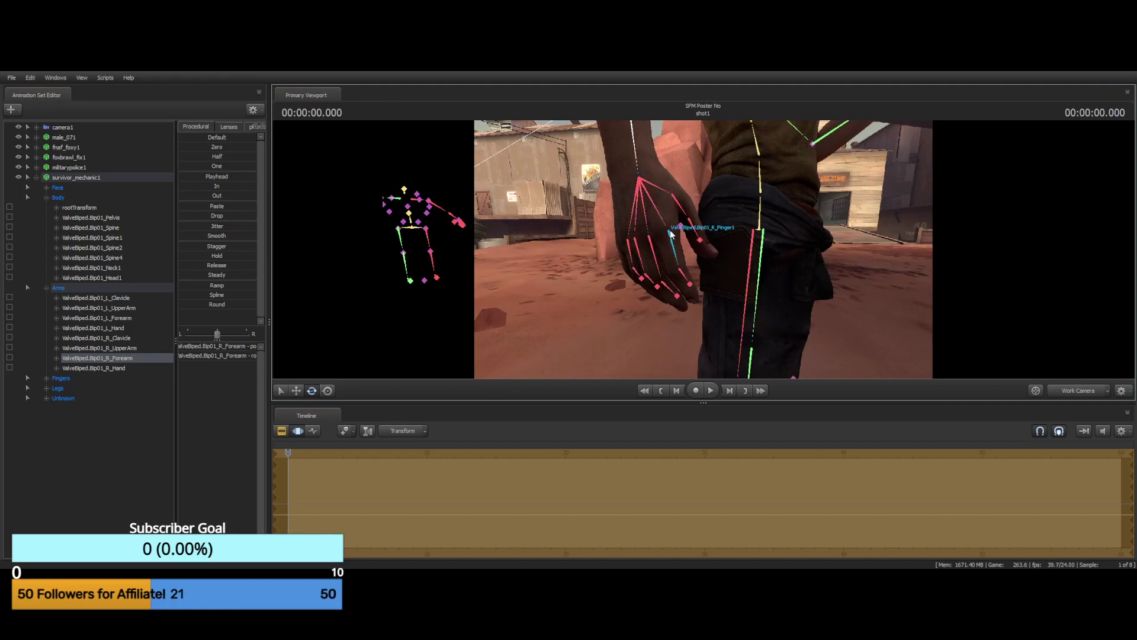
pyautogui.click(674, 259)
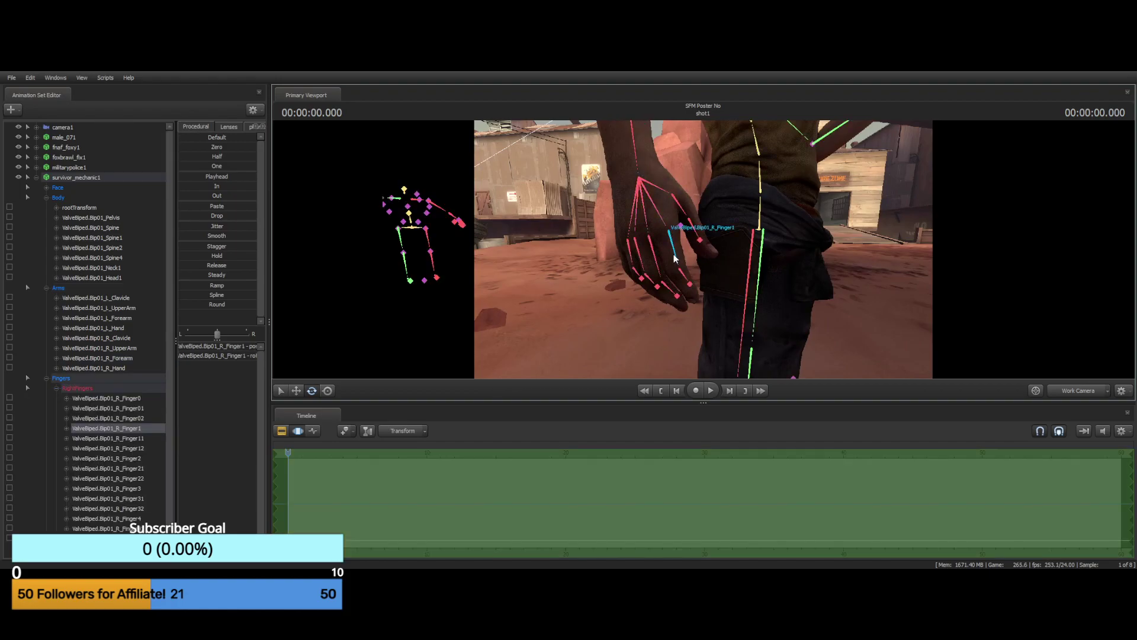
pyautogui.click(658, 264)
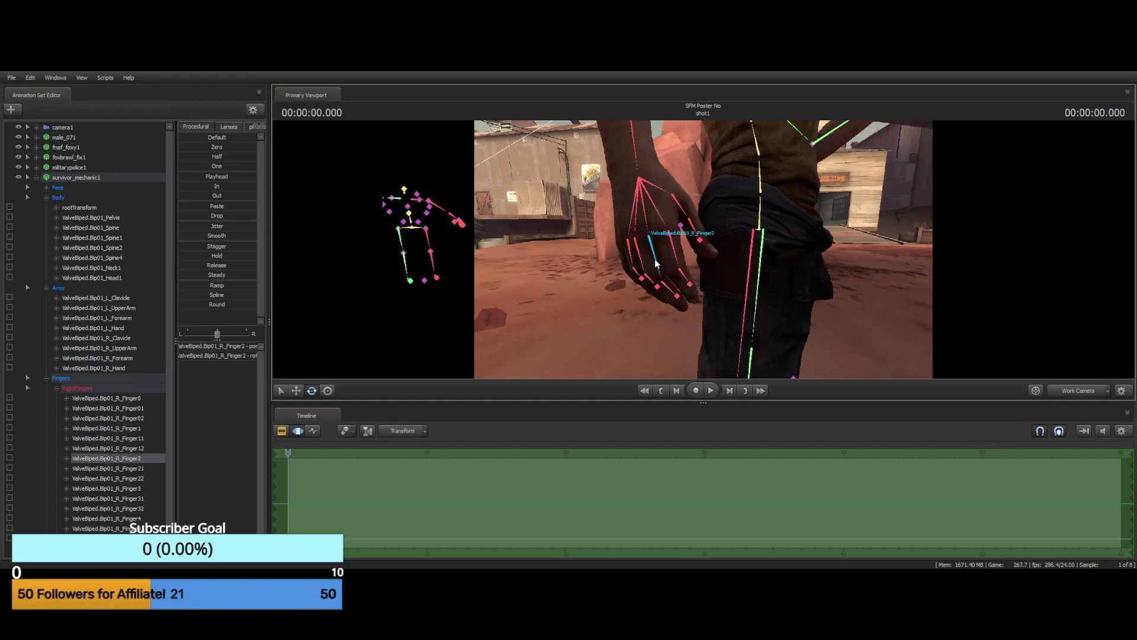
pyautogui.keyDown('ctrl'); pyautogui.click(642, 263); pyautogui.keyUp('ctrl')
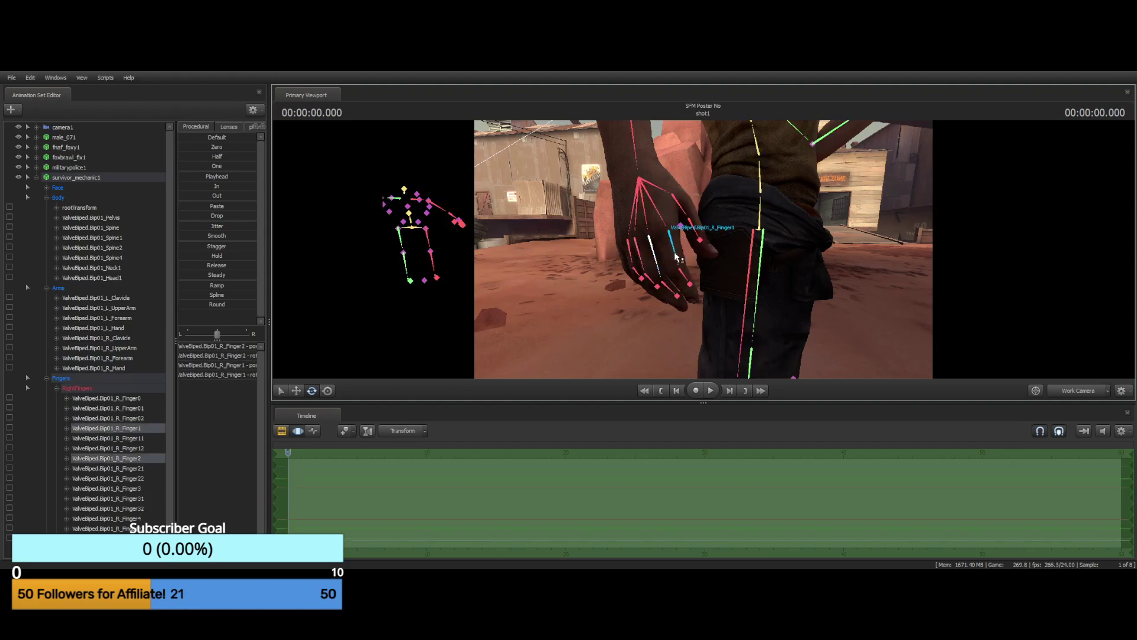
pyautogui.keyDown('ctrl'); pyautogui.click(643, 263); pyautogui.keyUp('ctrl')
pyautogui.keyDown('ctrl'); pyautogui.click(632, 261); pyautogui.keyUp('ctrl')
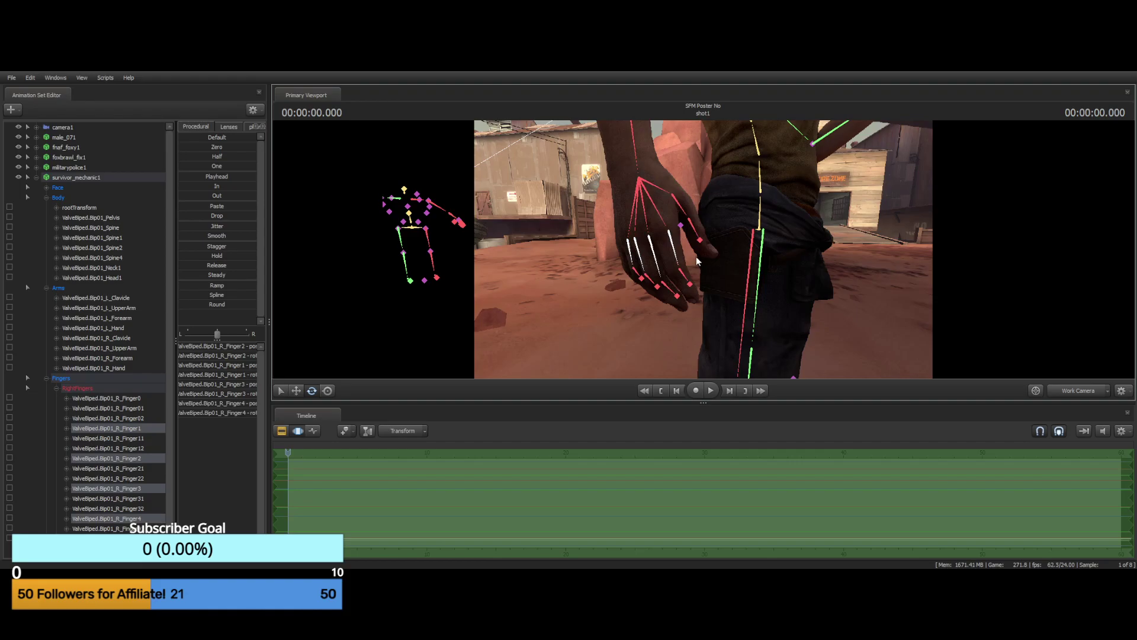
pyautogui.press('e')
pyautogui.moveTo(600, 220); pyautogui.dragTo(642, 239)
pyautogui.press('ctrl')
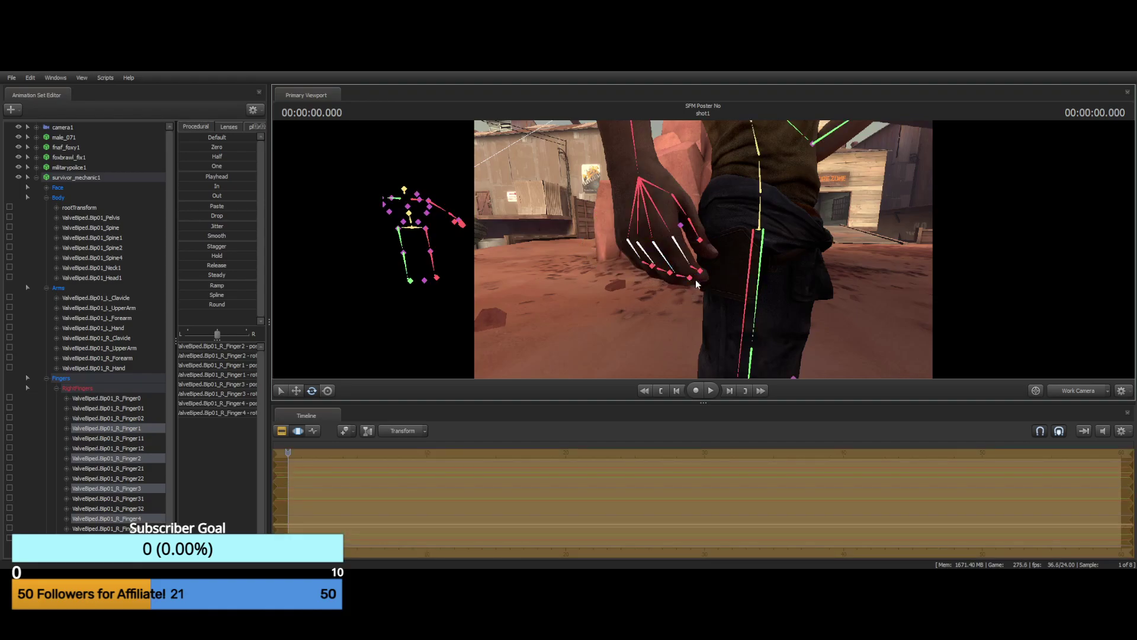
pyautogui.press('e')
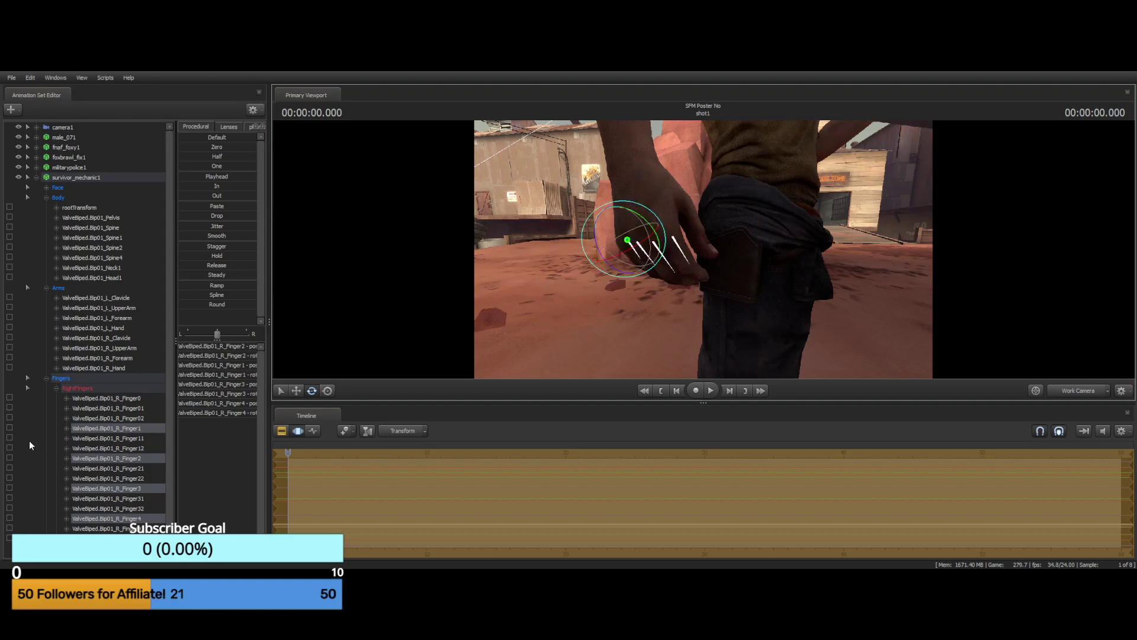
# Curl the middle joints of the right hand's four fingers, R_Finger11, R_Finger21, R_Finger31 and R_Finger41, further towards the palm
pyautogui.click(109, 439)
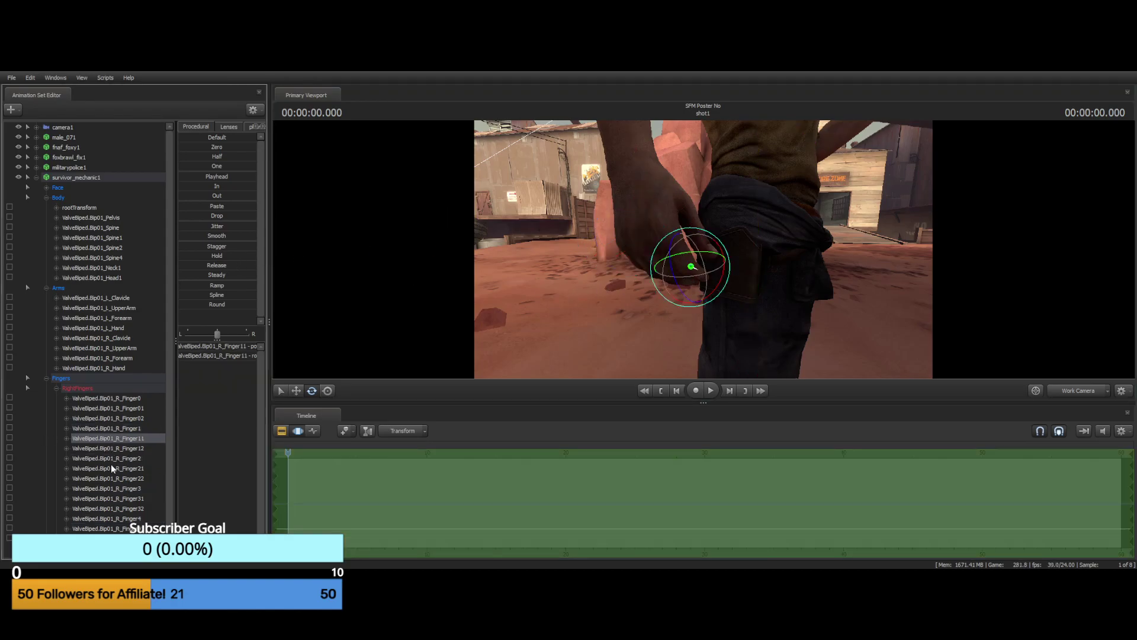
pyautogui.keyDown('ctrl'); pyautogui.click(112, 469); pyautogui.keyUp('ctrl')
pyautogui.keyDown('ctrl'); pyautogui.click(113, 499); pyautogui.keyUp('ctrl')
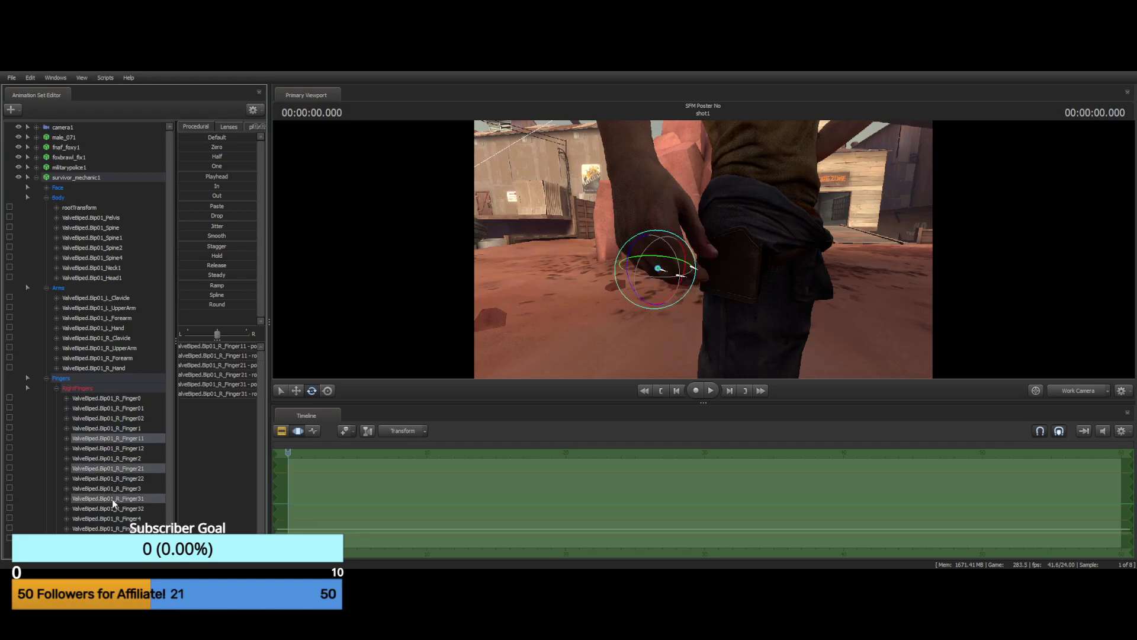
pyautogui.keyDown('ctrl'); pyautogui.click(113, 529); pyautogui.keyUp('ctrl')
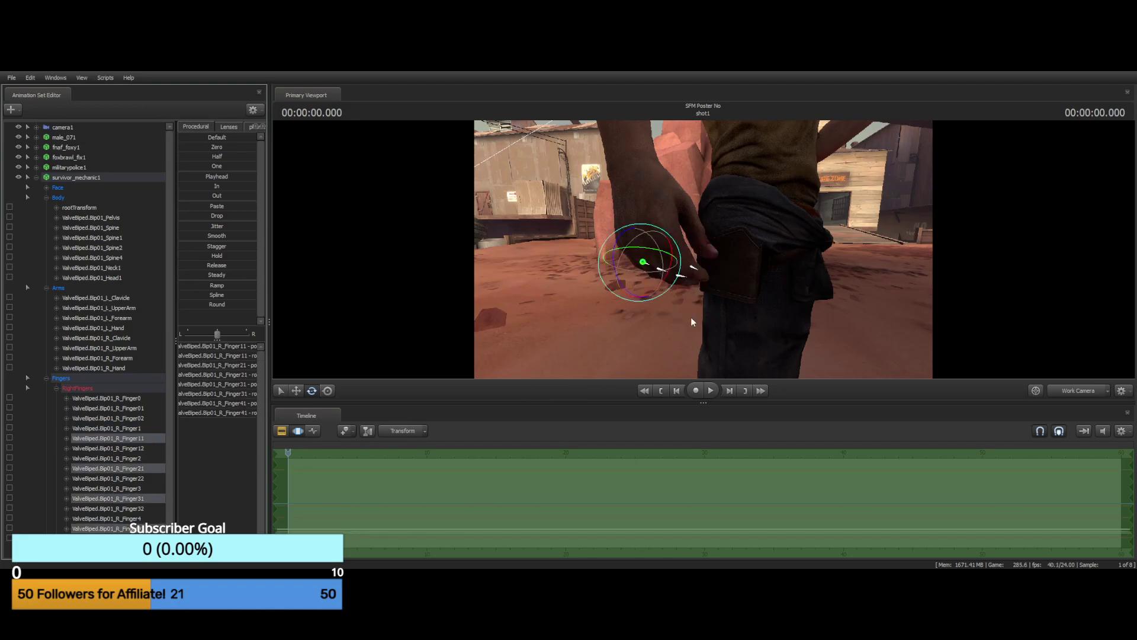
pyautogui.moveTo(734, 247); pyautogui.dragTo(595, 301)
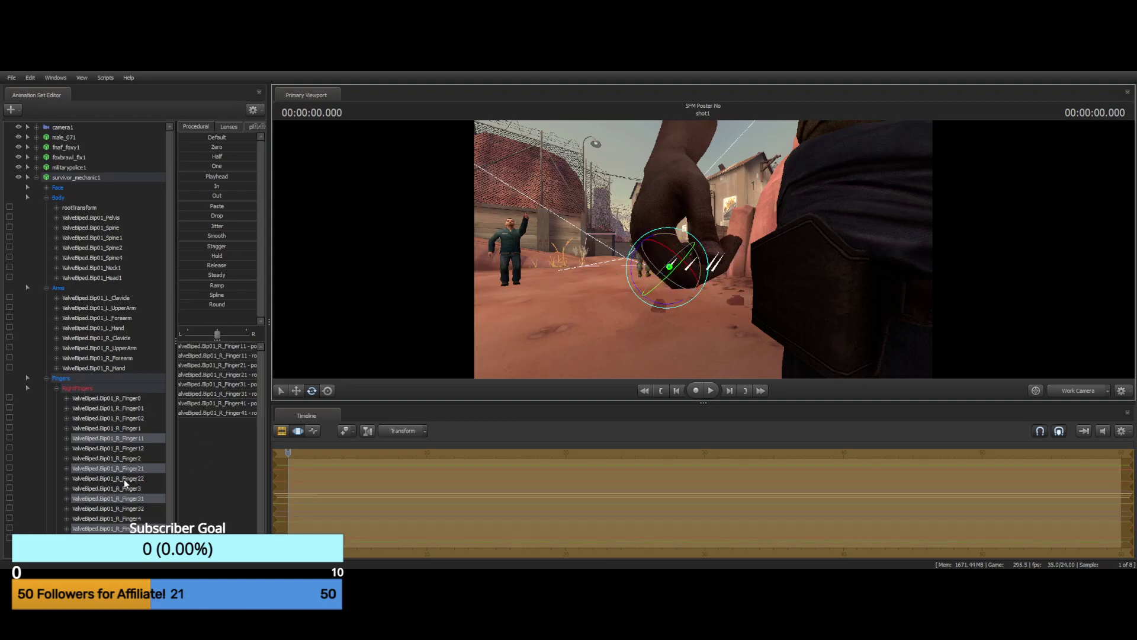
# Curl the fingertip bones R_Finger12, R_Finger22, R_Finger32 and R_Finger42 inward to close the right hand into a fist
pyautogui.click(125, 449)
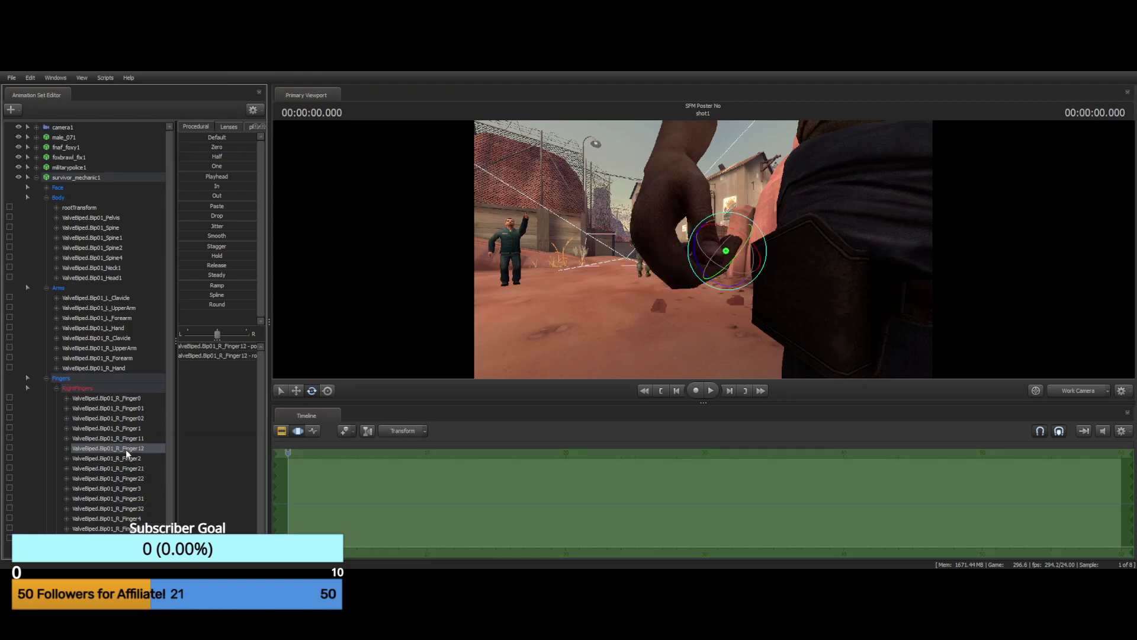
pyautogui.keyDown('ctrl'); pyautogui.click(126, 478); pyautogui.keyUp('ctrl')
pyautogui.keyDown('ctrl'); pyautogui.click(126, 509); pyautogui.keyUp('ctrl')
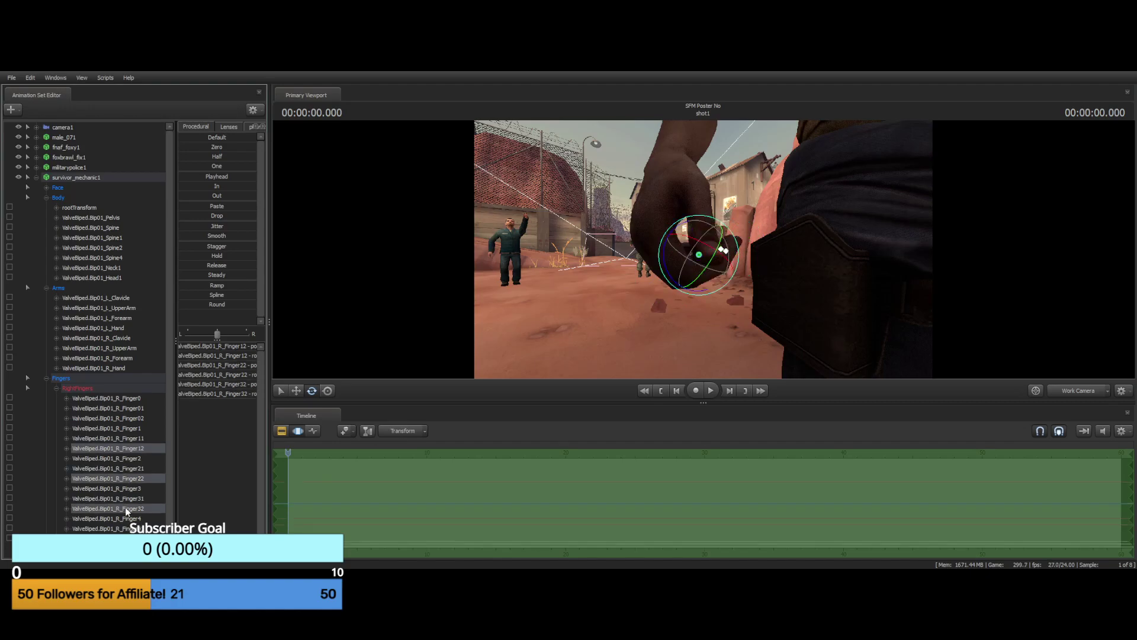
pyautogui.keyDown('ctrl'); pyautogui.click(126, 538); pyautogui.keyUp('ctrl')
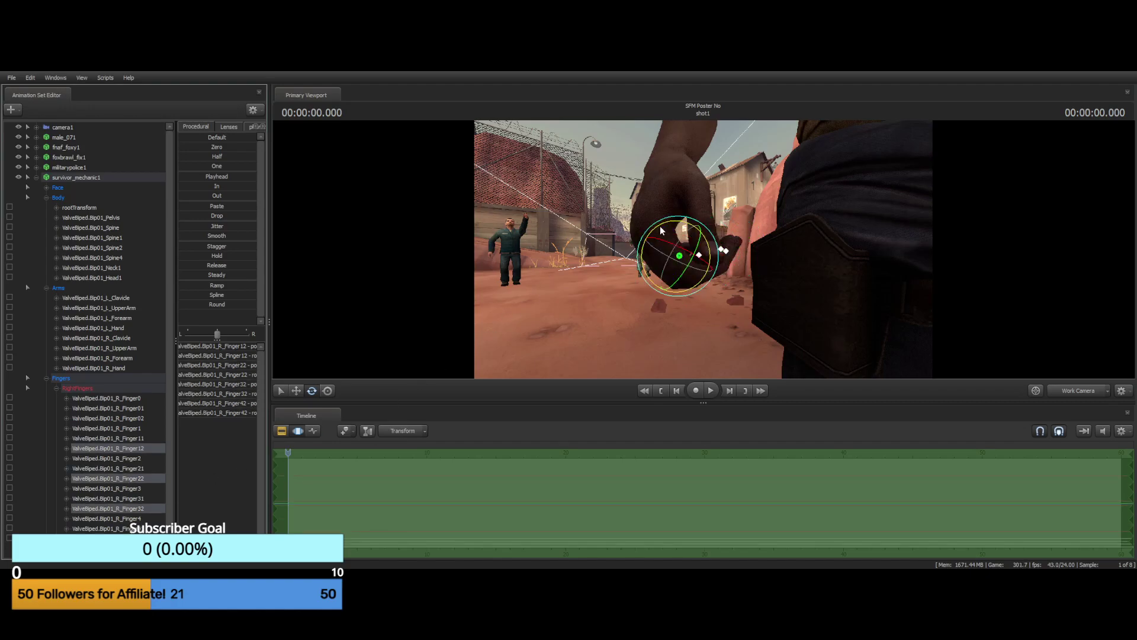
pyautogui.moveTo(663, 231); pyautogui.dragTo(662, 316)
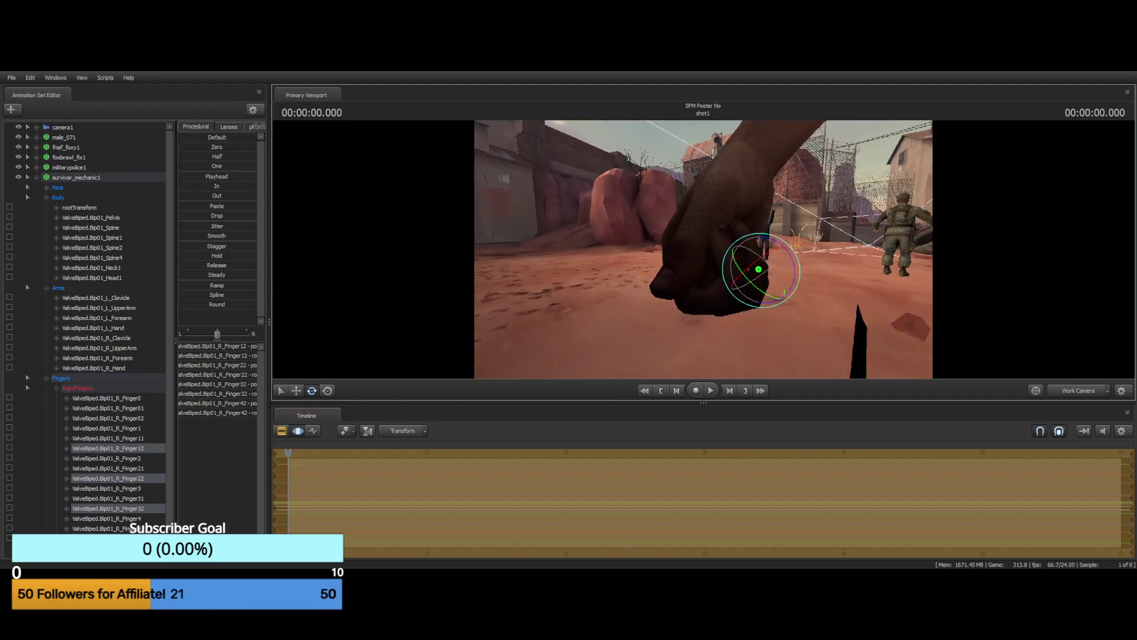
# Rotate the right hand's base finger bones, R_Finger1 to R_Finger4, slightly to refine the shape of the fist
pyautogui.click(109, 409)
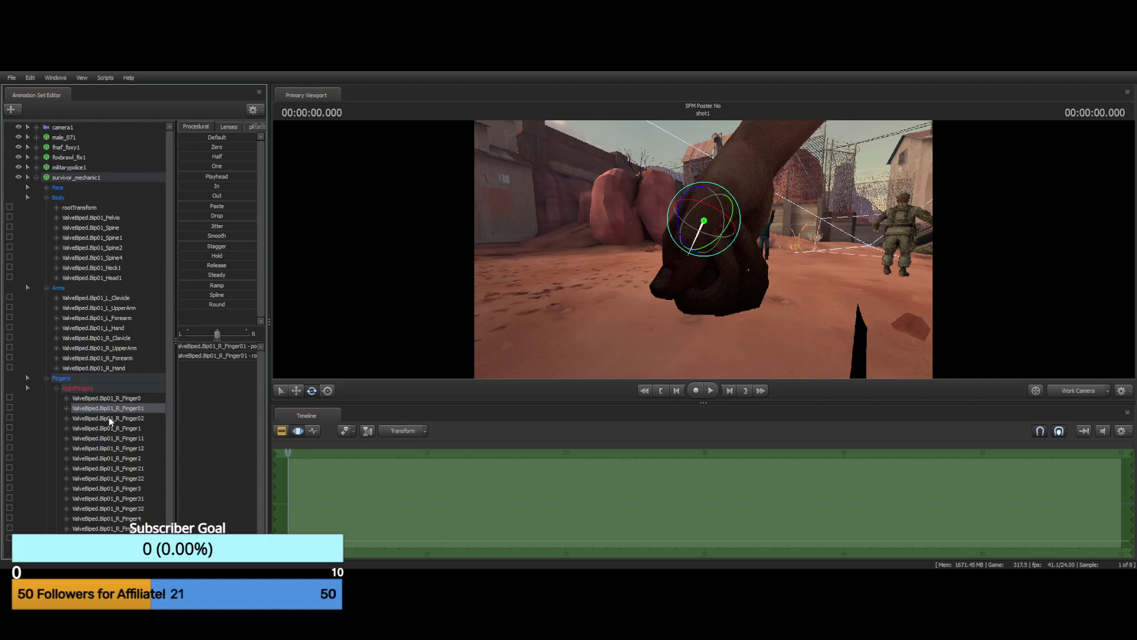
pyautogui.click(109, 428)
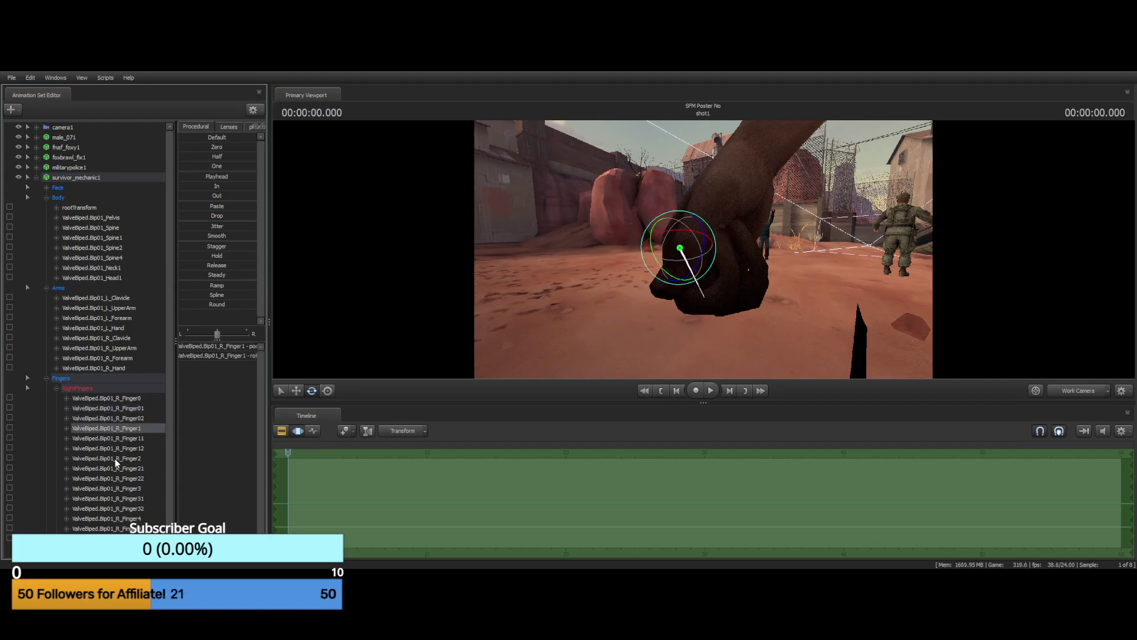
pyautogui.keyDown('ctrl'); pyautogui.click(116, 459); pyautogui.keyUp('ctrl')
pyautogui.keyDown('ctrl'); pyautogui.click(124, 489); pyautogui.keyUp('ctrl')
pyautogui.keyDown('ctrl'); pyautogui.click(128, 519); pyautogui.keyUp('ctrl')
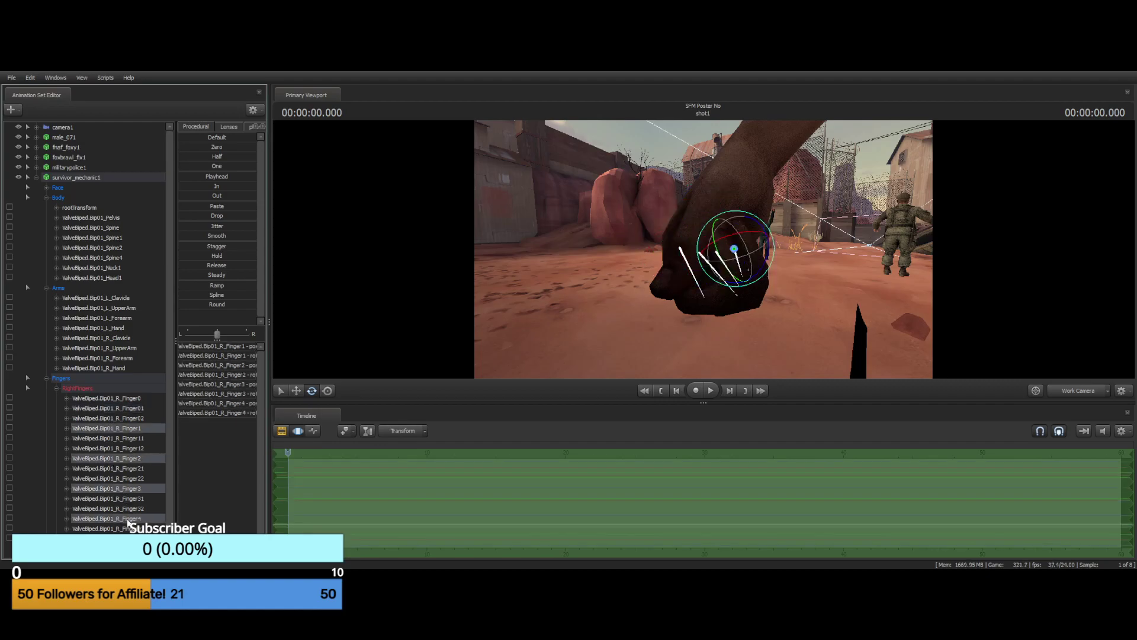
pyautogui.moveTo(757, 227); pyautogui.dragTo(753, 214)
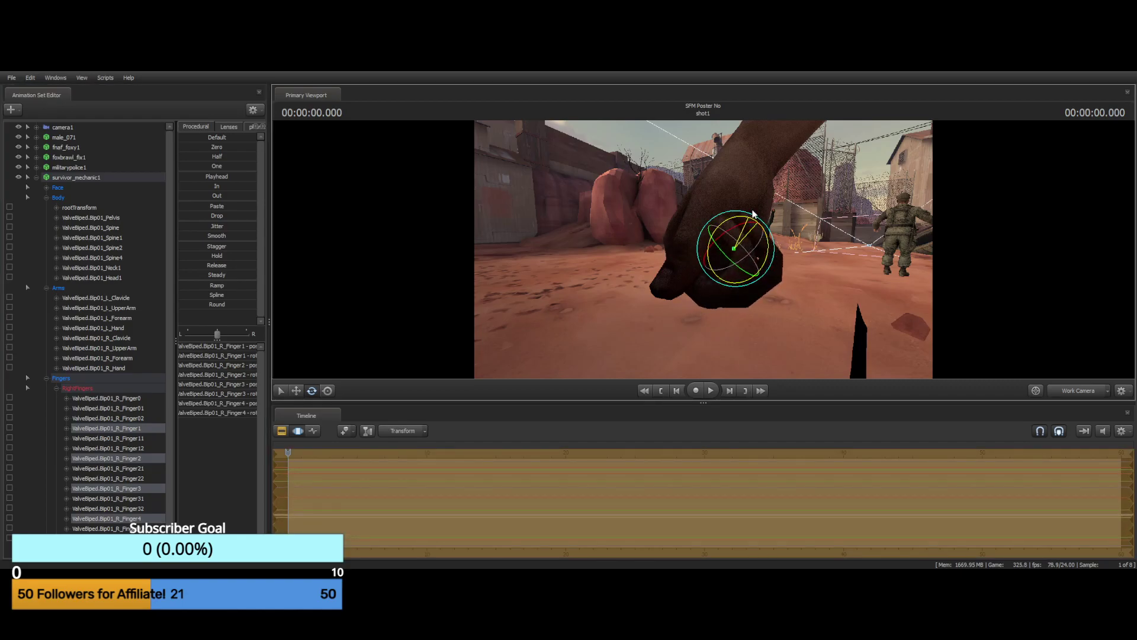
# Examine the mechanic's closed right fist up close from the opposite side and from behind
pyautogui.moveTo(586, 231); pyautogui.dragTo(747, 236)
pyautogui.press('w')
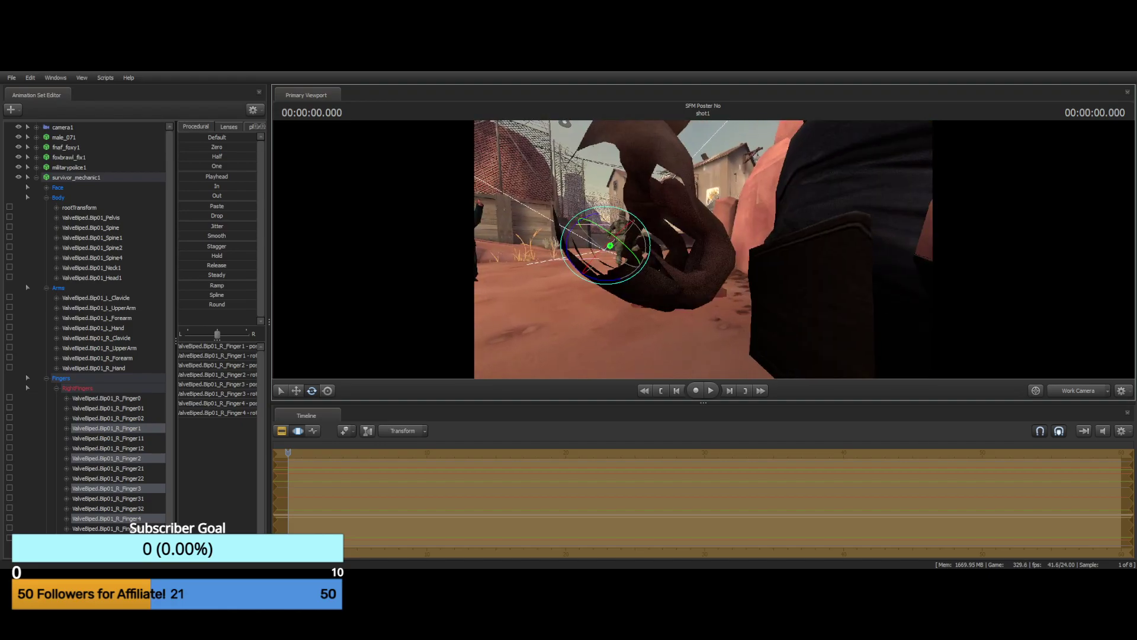
pyautogui.press('s')
pyautogui.press('w')
pyautogui.press('s')
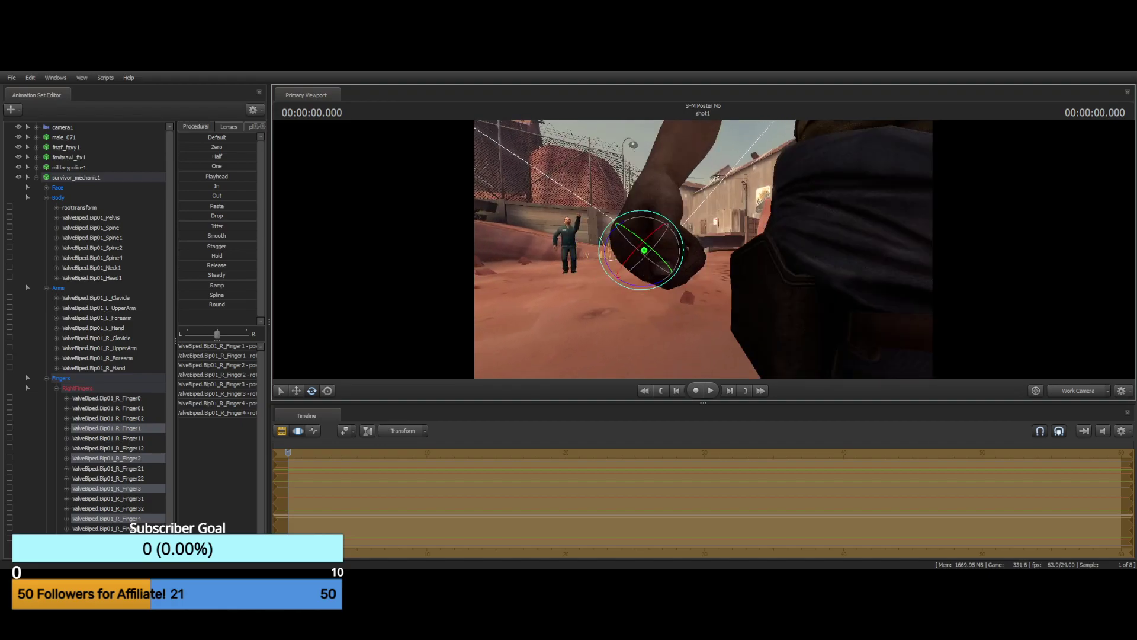
pyautogui.press('ctrl')
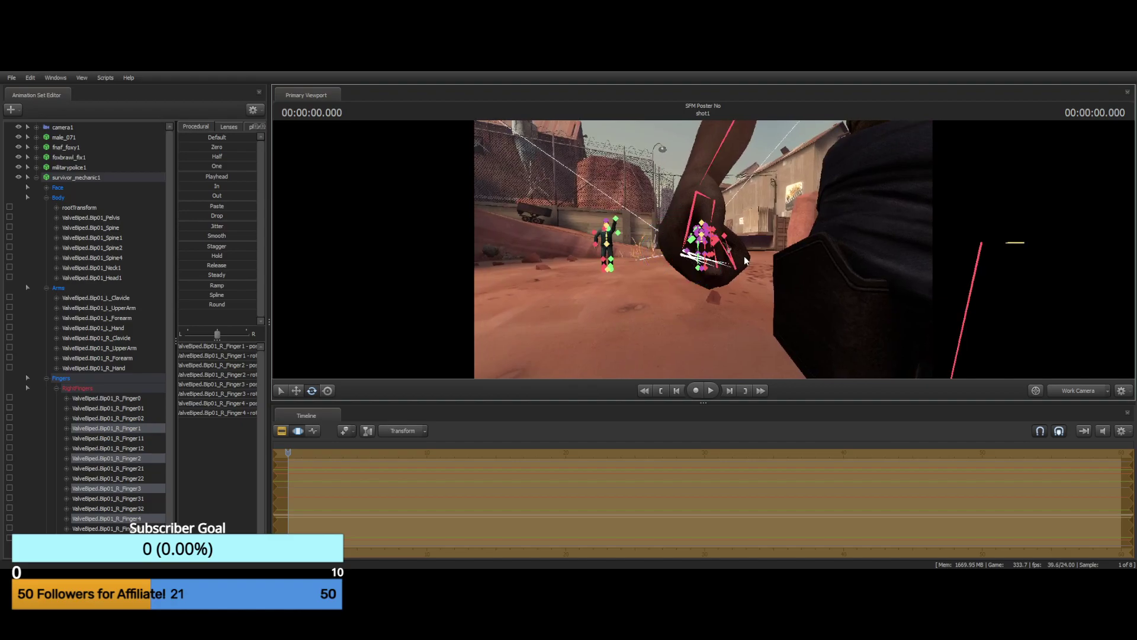
pyautogui.click(715, 277)
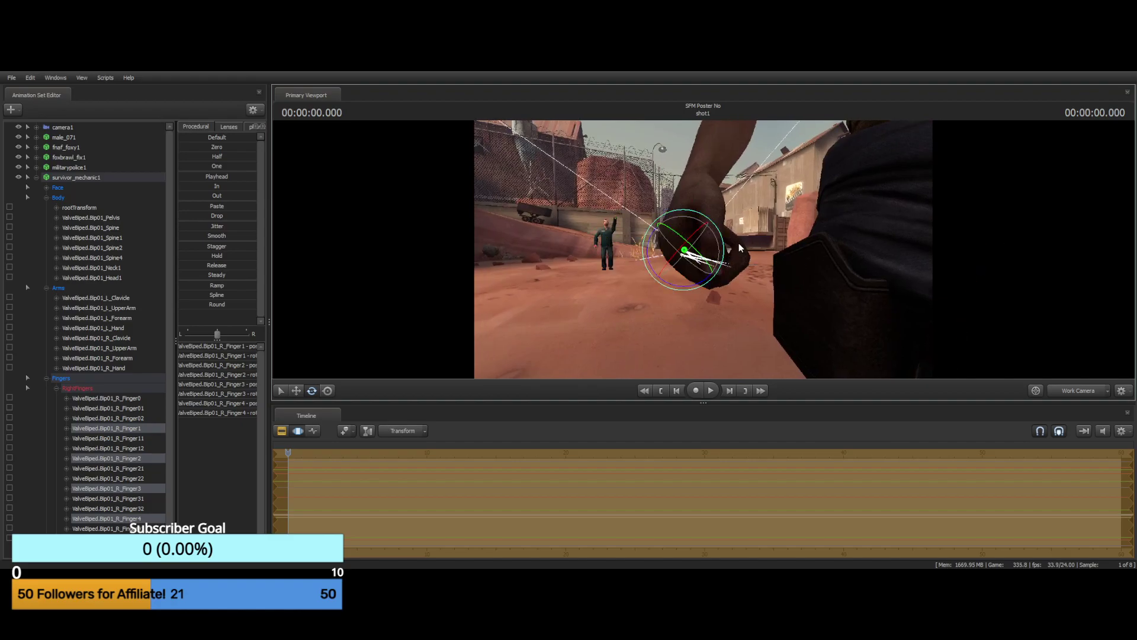
# Collapse the RightFingers group and curl the left hand's base finger bones, L_Finger1 to L_Finger4, towards the palm
pyautogui.moveTo(739, 247); pyautogui.dragTo(583, 272)
pyautogui.press('s')
pyautogui.press('d')
pyautogui.moveTo(704, 249); pyautogui.dragTo(682, 148)
pyautogui.press('w')
pyautogui.press('w')
pyautogui.moveTo(622, 225); pyautogui.dragTo(688, 271)
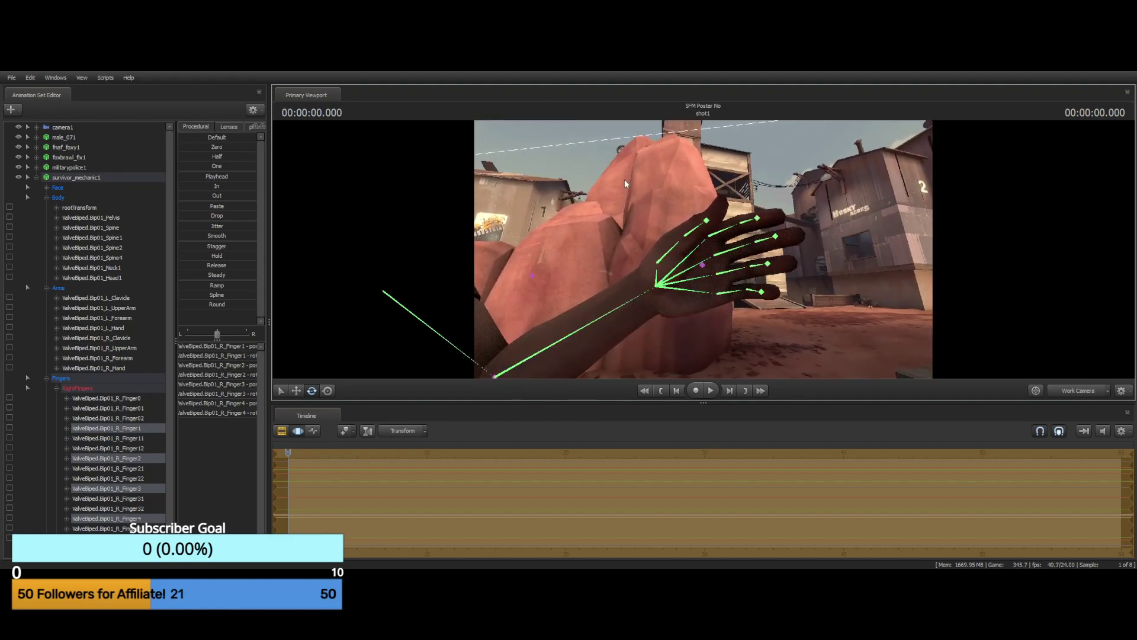
pyautogui.click(32, 469)
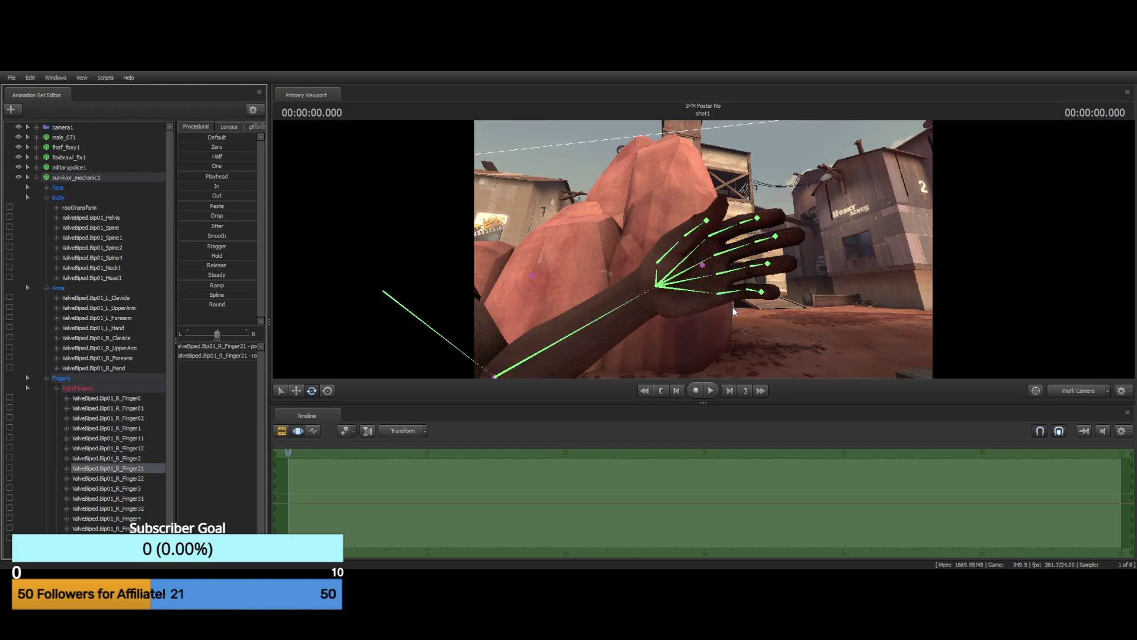
pyautogui.click(741, 323)
pyautogui.moveTo(735, 313)
pyautogui.mouseDown()
pyautogui.moveTo(725, 221)
pyautogui.moveTo(705, 234)
pyautogui.moveTo(710, 308)
pyautogui.moveTo(727, 308)
pyautogui.moveTo(727, 291)
pyautogui.moveTo(711, 304)
pyautogui.moveTo(733, 288)
pyautogui.mouseUp()
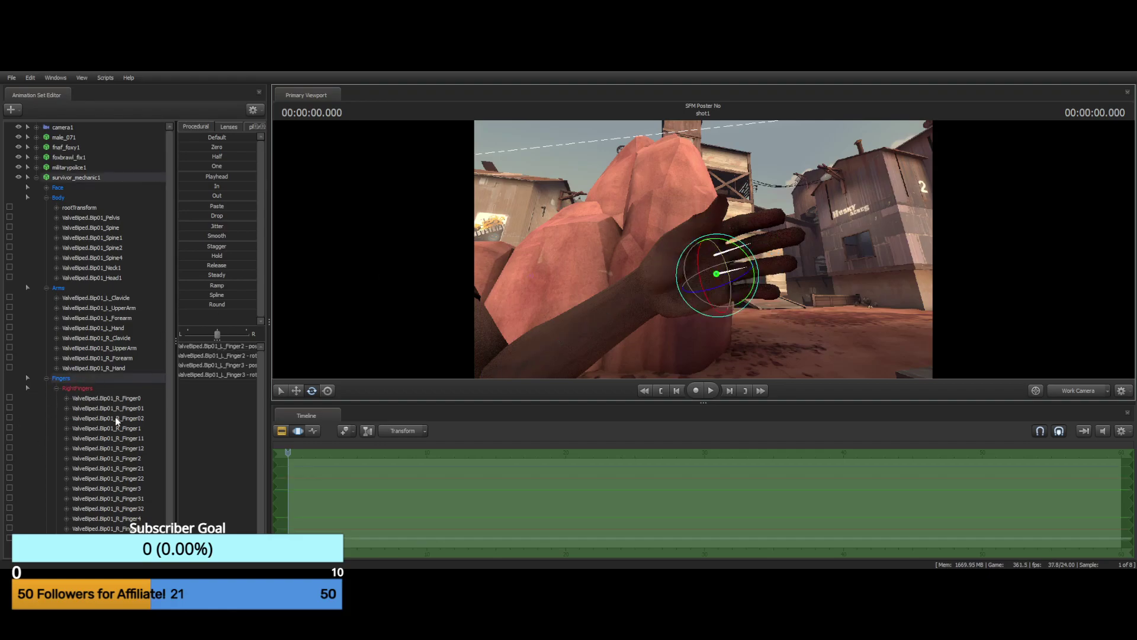
pyautogui.scroll(-1, 117, 421)
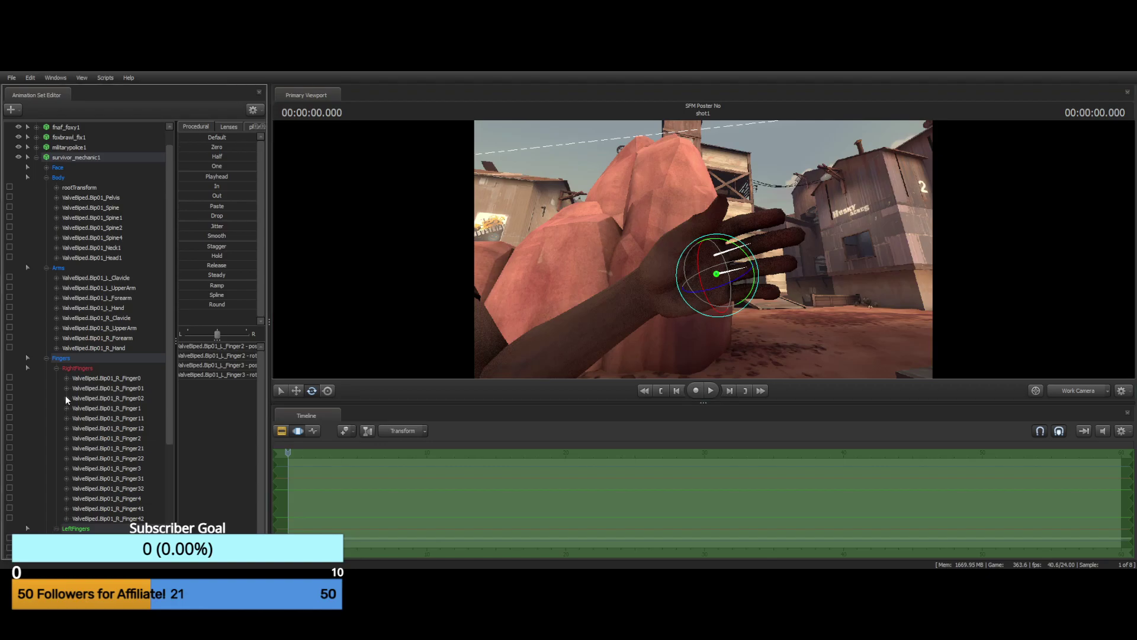
pyautogui.click(57, 368)
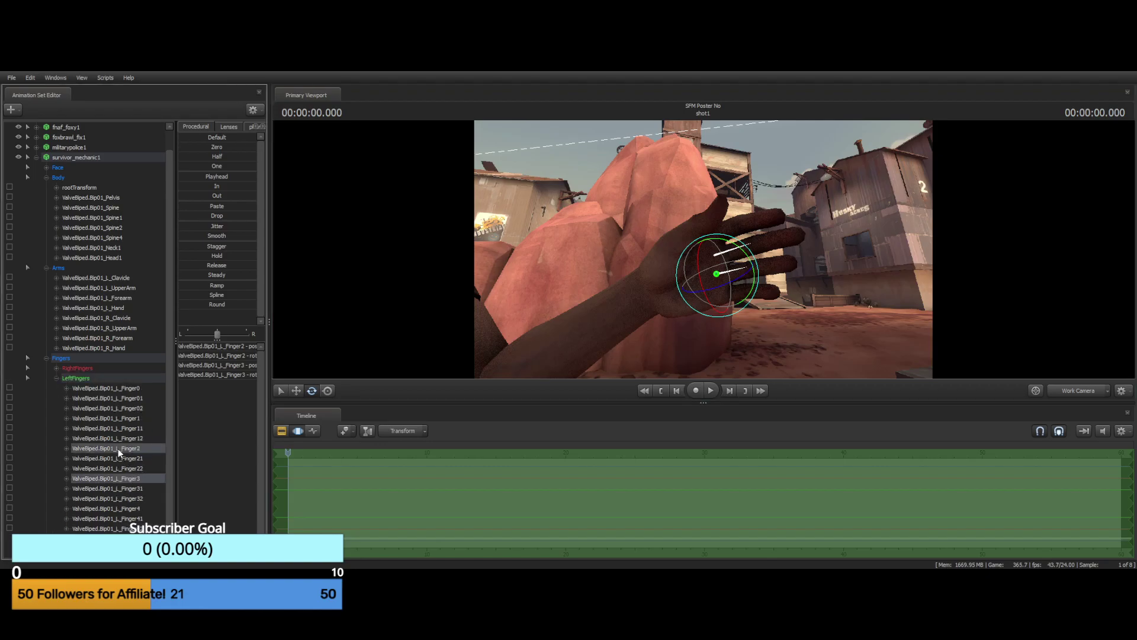
pyautogui.click(120, 420)
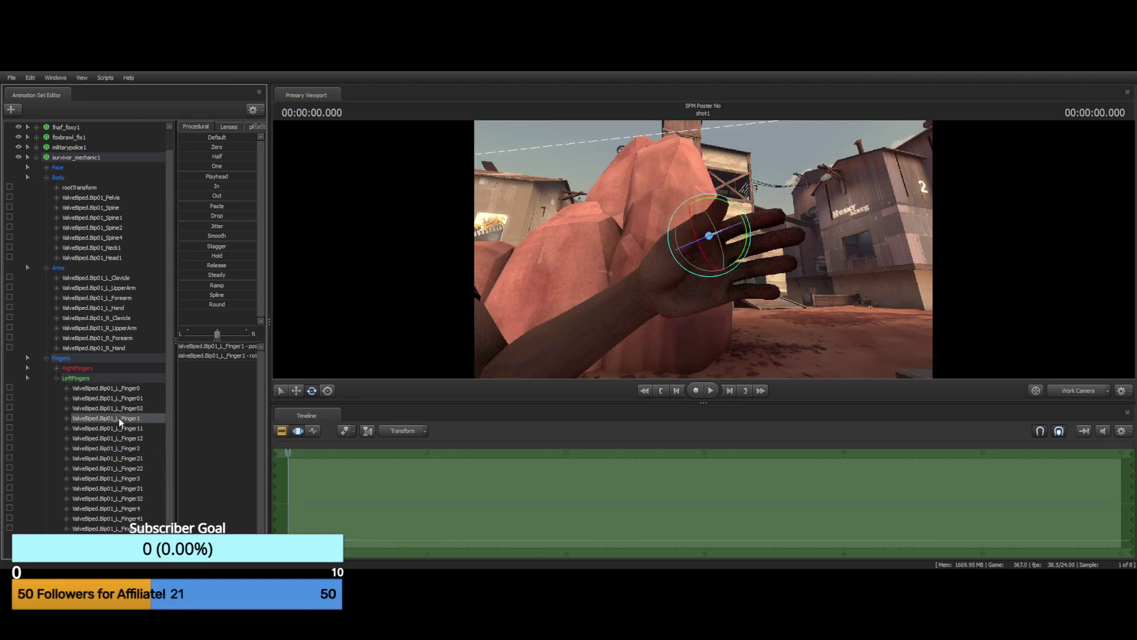
pyautogui.keyDown('ctrl'); pyautogui.click(120, 449); pyautogui.keyUp('ctrl')
pyautogui.keyDown('ctrl'); pyautogui.click(125, 478); pyautogui.keyUp('ctrl')
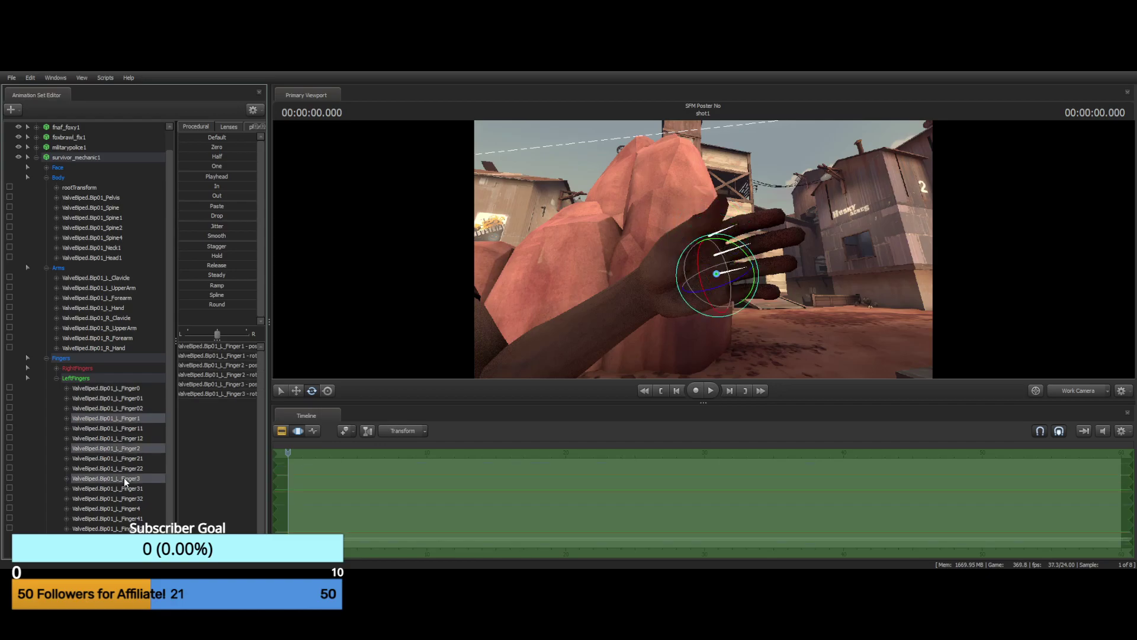
pyautogui.keyDown('ctrl'); pyautogui.click(126, 509); pyautogui.keyUp('ctrl')
pyautogui.moveTo(713, 274); pyautogui.dragTo(720, 316)
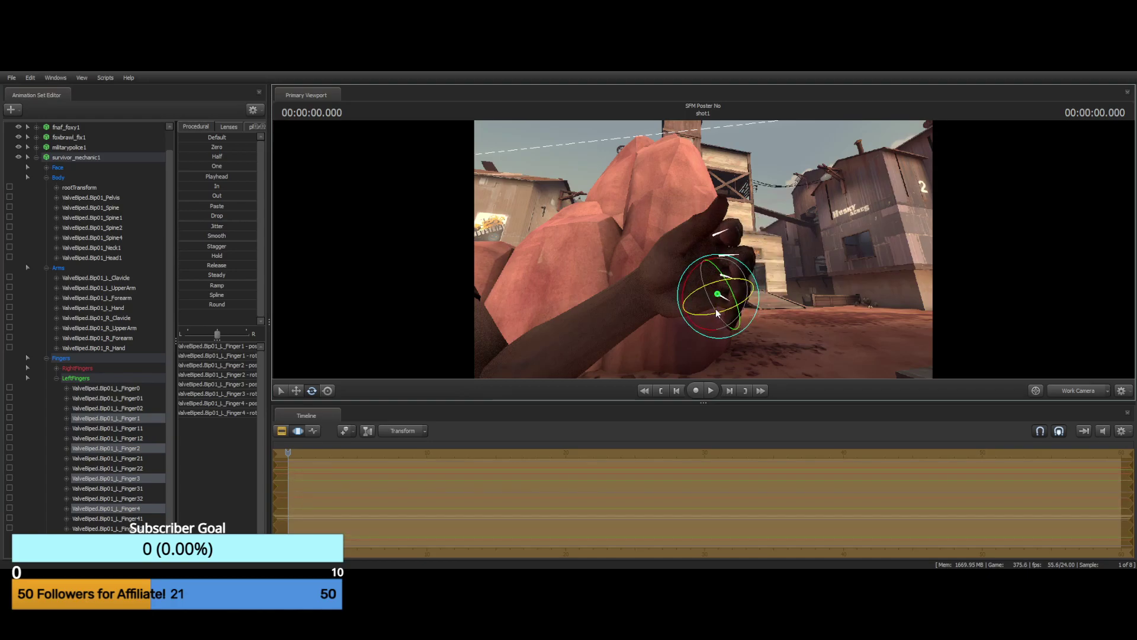
# Curl the middle joints of the left hand's four fingers, L_Finger11, L_Finger21, L_Finger31 and L_Finger41, towards the palm
pyautogui.click(132, 428)
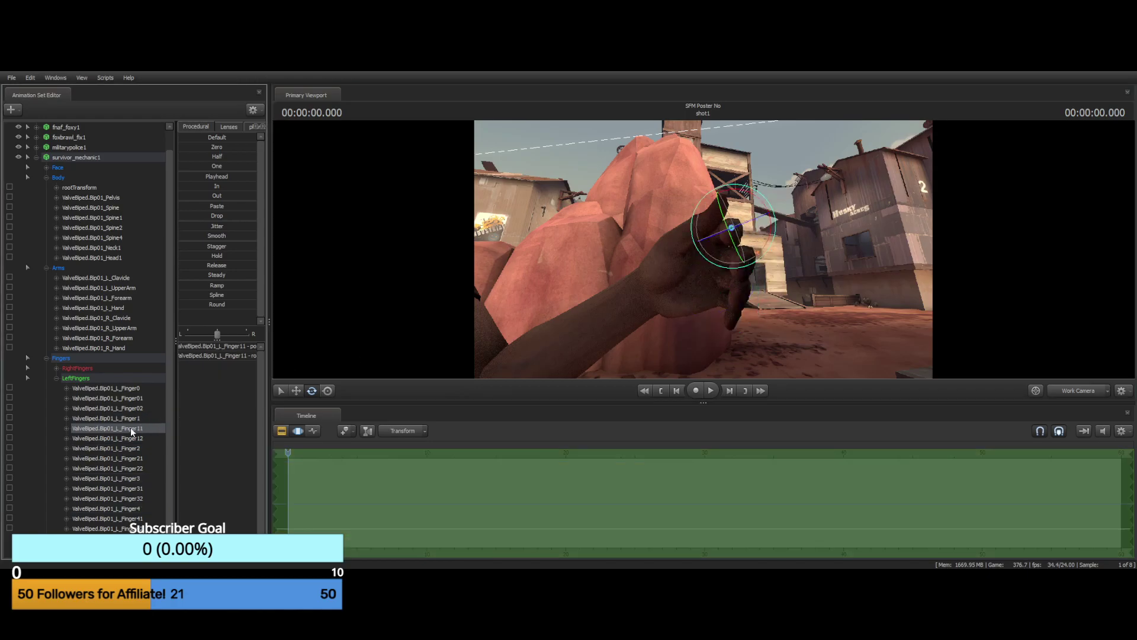
pyautogui.keyDown('ctrl'); pyautogui.click(125, 458); pyautogui.keyUp('ctrl')
pyautogui.keyDown('ctrl'); pyautogui.click(132, 490); pyautogui.keyUp('ctrl')
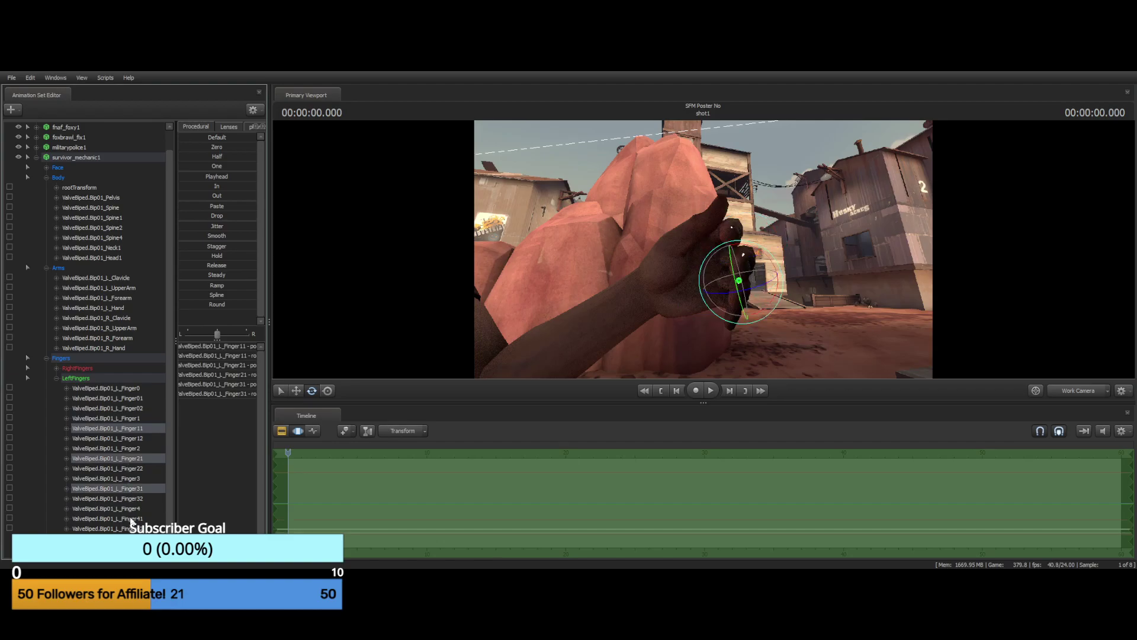
pyautogui.keyDown('ctrl'); pyautogui.click(132, 519); pyautogui.keyUp('ctrl')
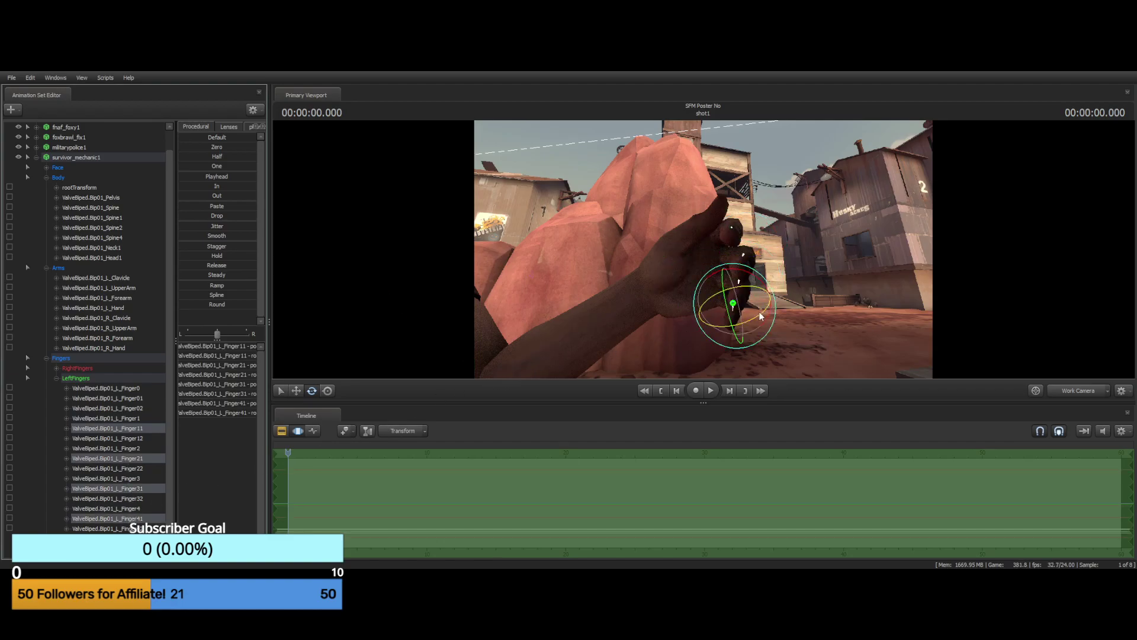
pyautogui.moveTo(762, 317); pyautogui.dragTo(727, 323)
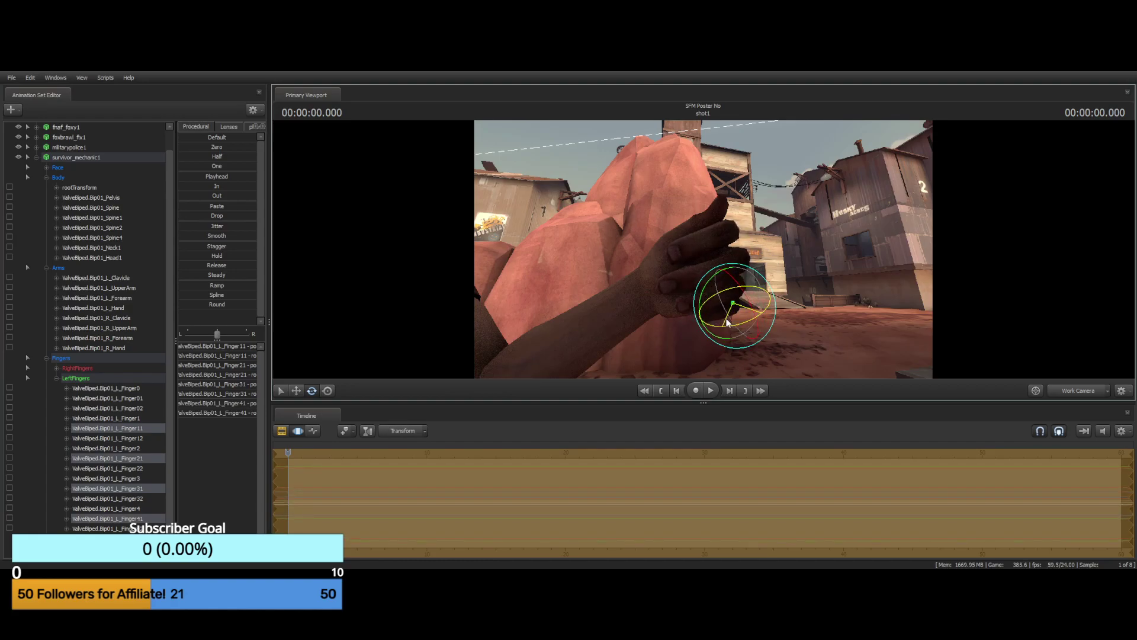
# Curl the fingertip bones L_Finger12, L_Finger22, L_Finger32 and L_Finger42 inward to close the left hand into a loose fist
pyautogui.click(137, 439)
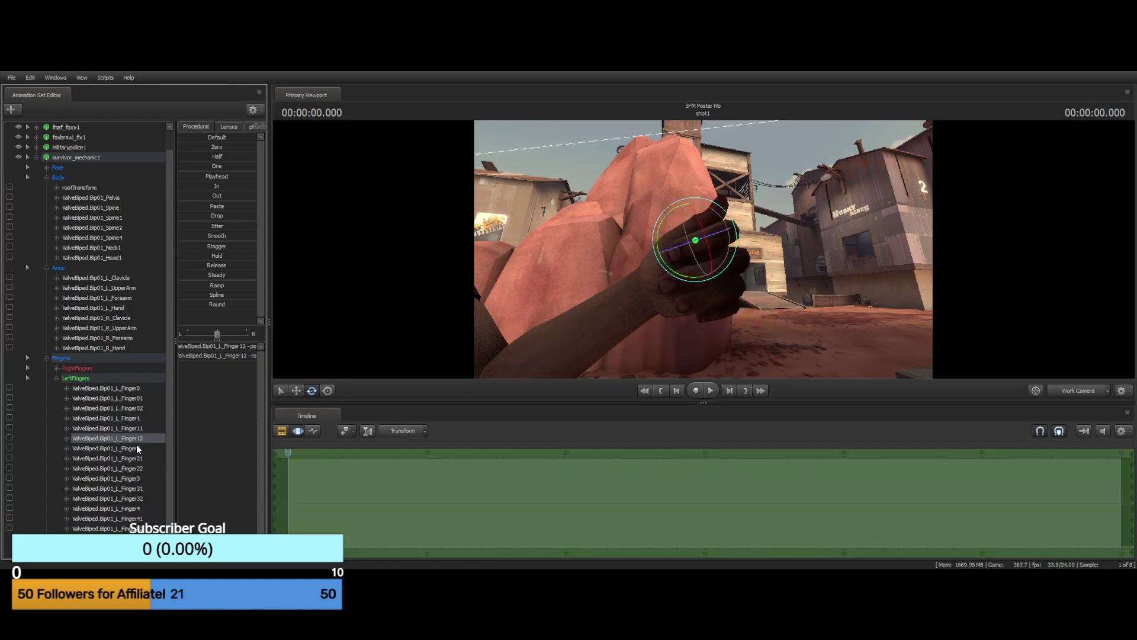
pyautogui.keyDown('ctrl'); pyautogui.click(135, 468); pyautogui.keyUp('ctrl')
pyautogui.keyDown('ctrl'); pyautogui.click(134, 499); pyautogui.keyUp('ctrl')
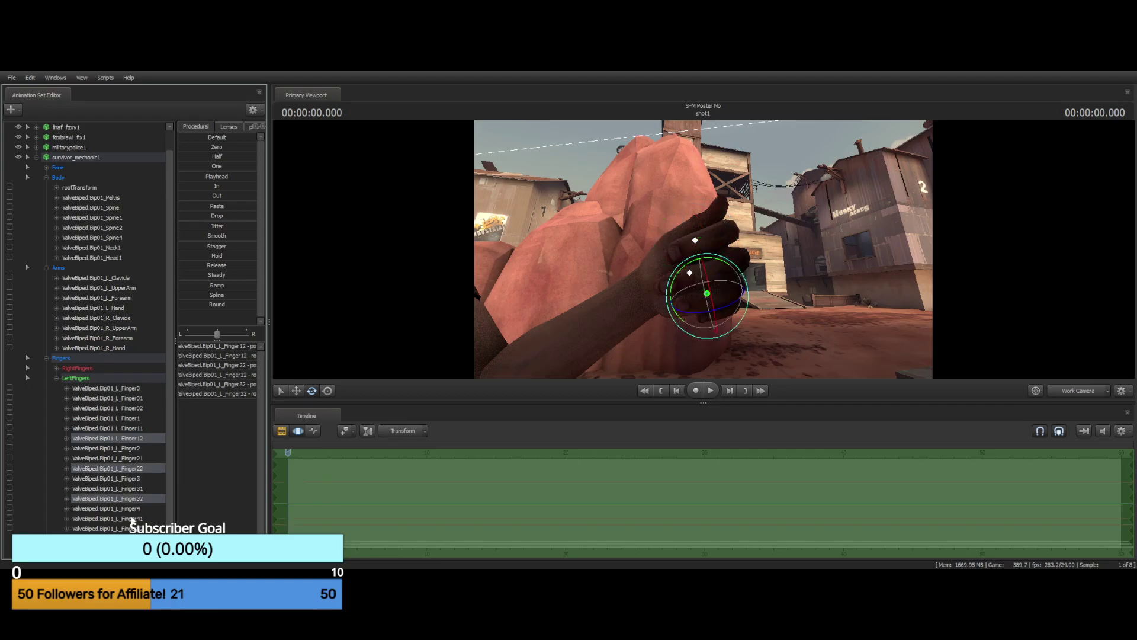
pyautogui.keyDown('ctrl'); pyautogui.click(135, 529); pyautogui.keyUp('ctrl')
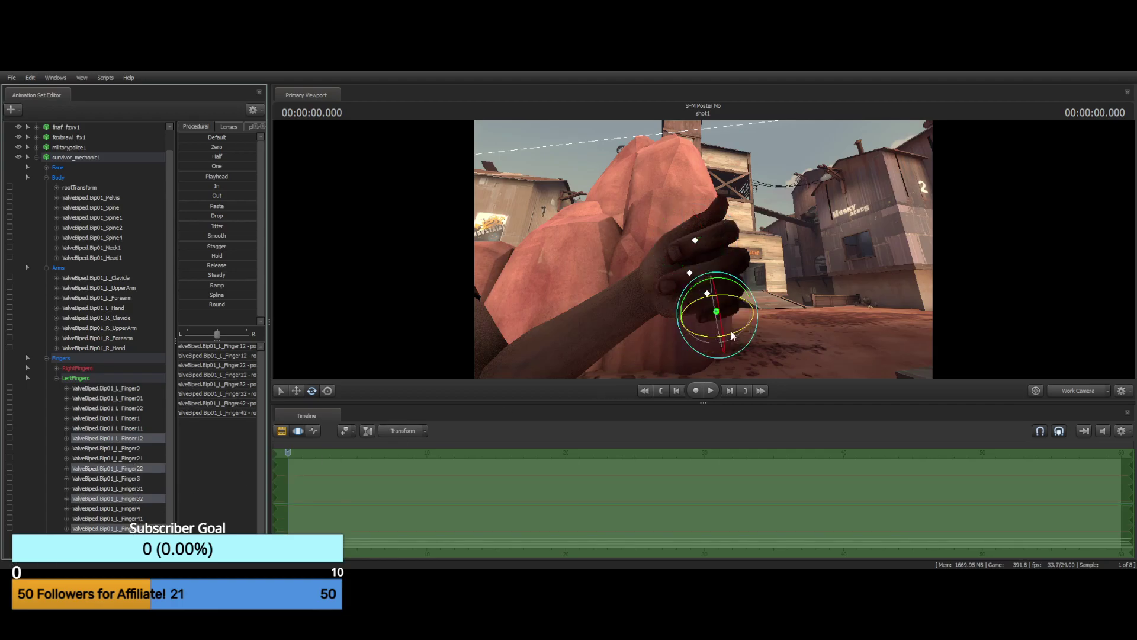
pyautogui.moveTo(726, 336); pyautogui.dragTo(675, 331)
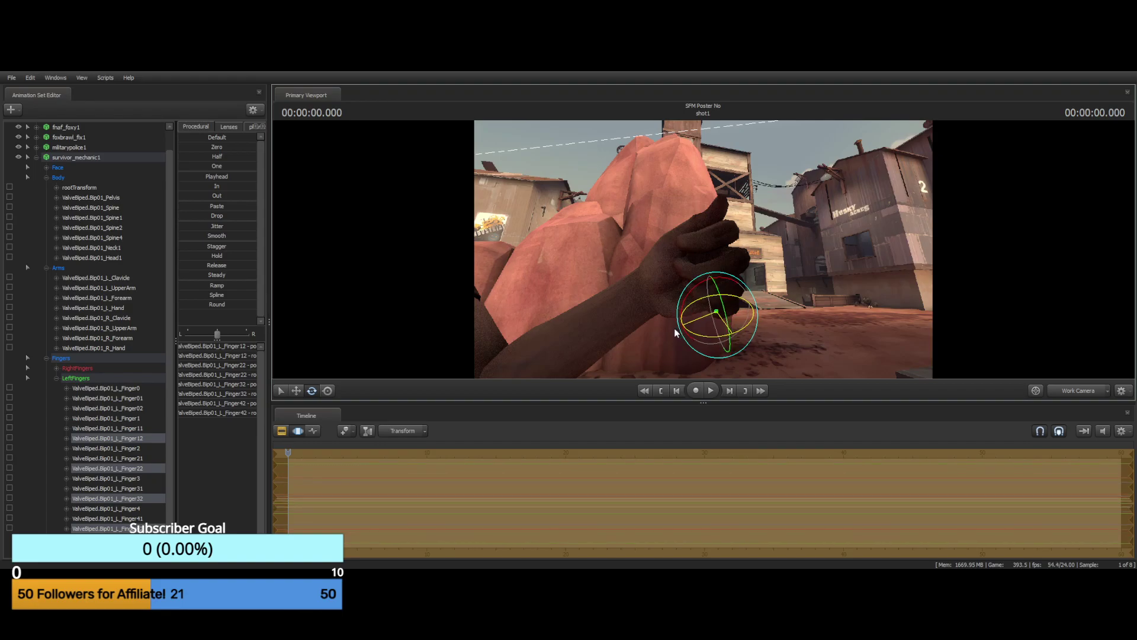
# Rotate the left thumb's middle bone, L_Finger01, slightly against the closed fist
pyautogui.moveTo(579, 228); pyautogui.dragTo(717, 261)
pyautogui.moveTo(577, 261); pyautogui.dragTo(705, 253)
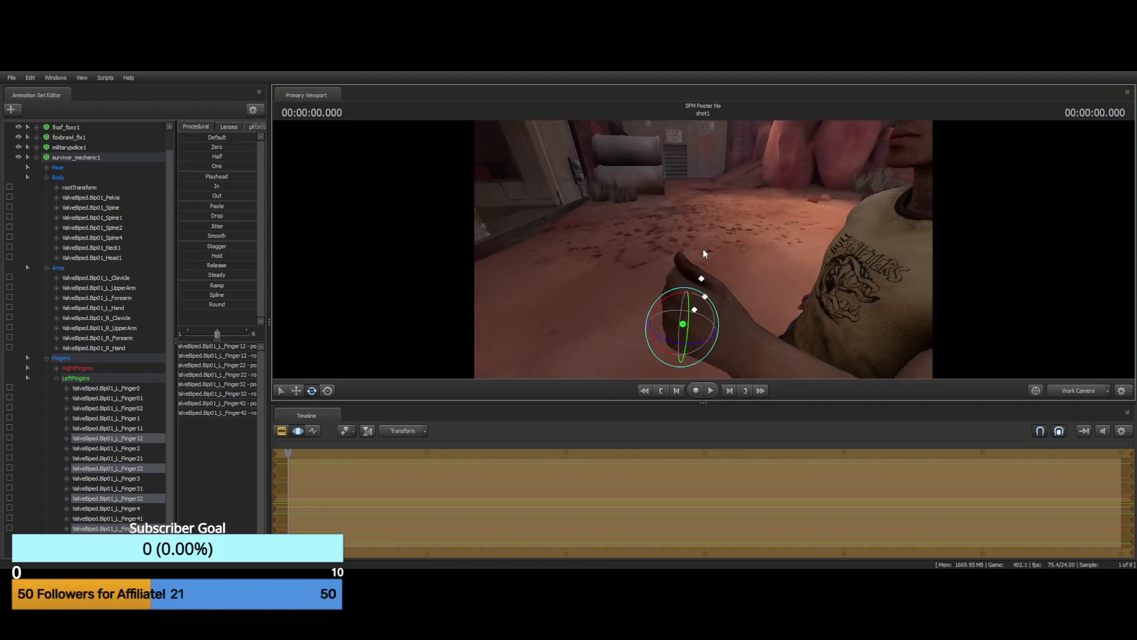
pyautogui.click(721, 282)
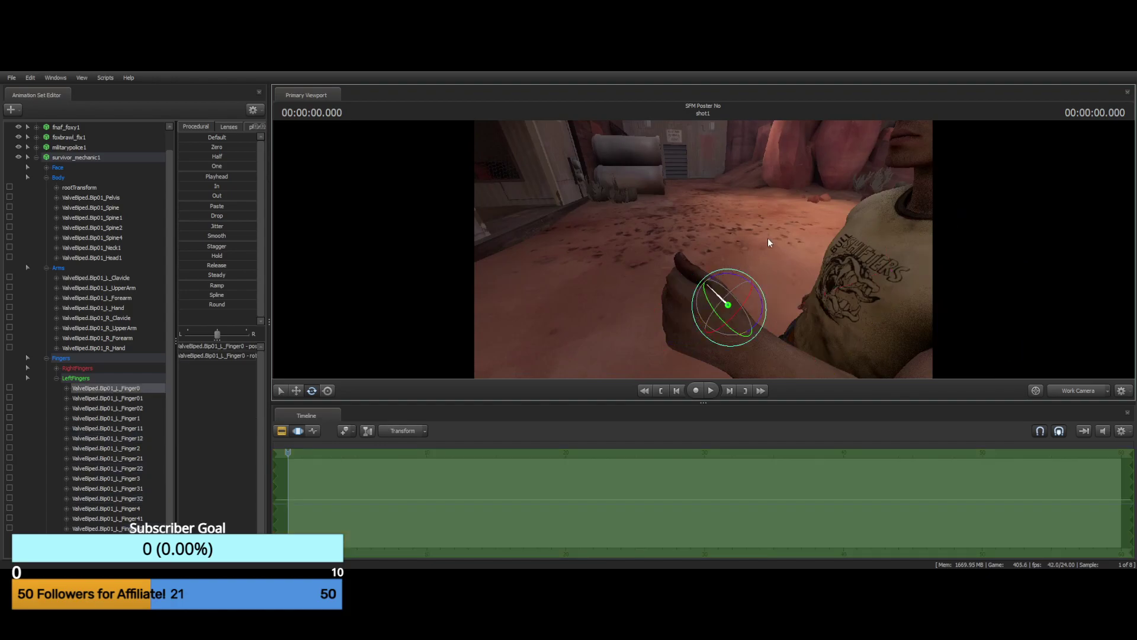
pyautogui.moveTo(773, 216); pyautogui.dragTo(693, 254)
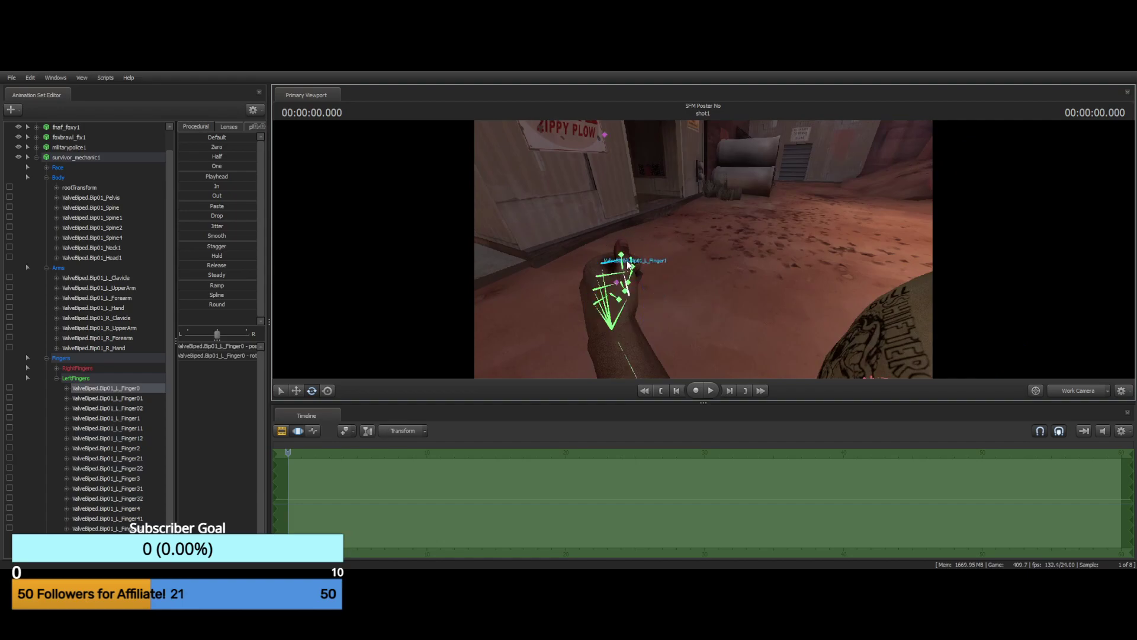
pyautogui.click(134, 398)
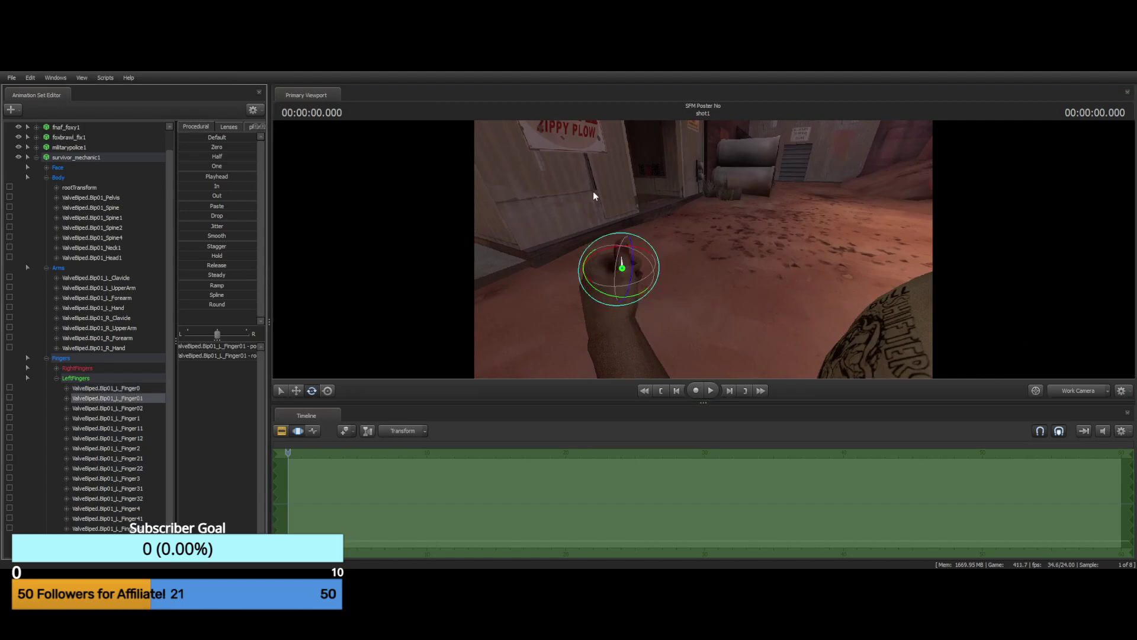
pyautogui.moveTo(594, 195); pyautogui.dragTo(629, 372)
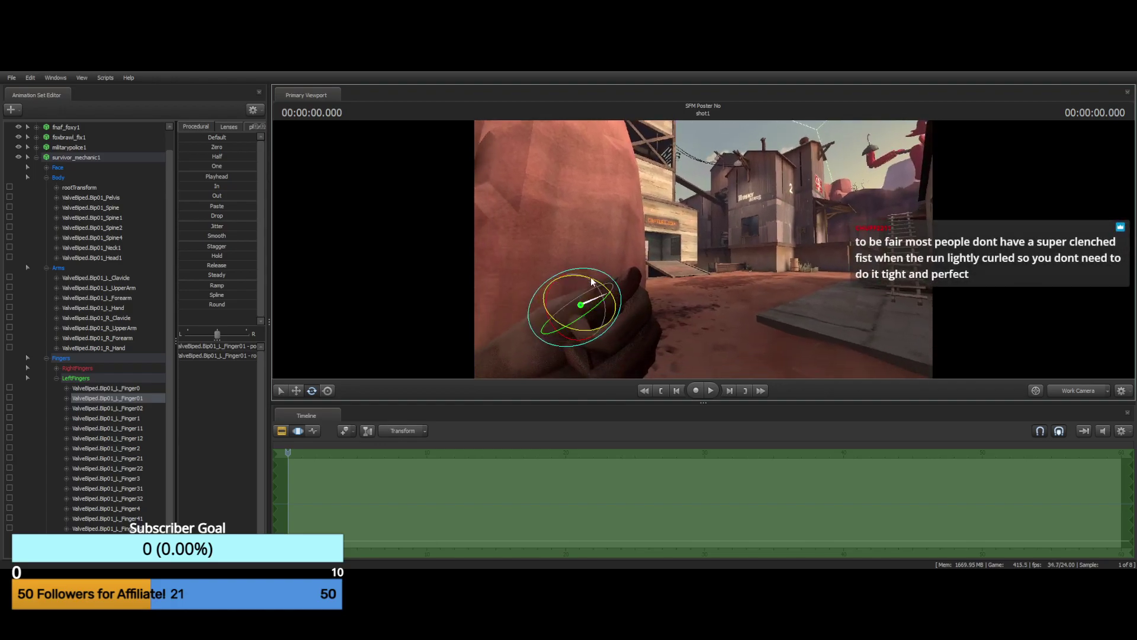
pyautogui.moveTo(591, 279)
pyautogui.mouseDown()
pyautogui.moveTo(601, 282)
pyautogui.moveTo(594, 275)
pyautogui.mouseUp()
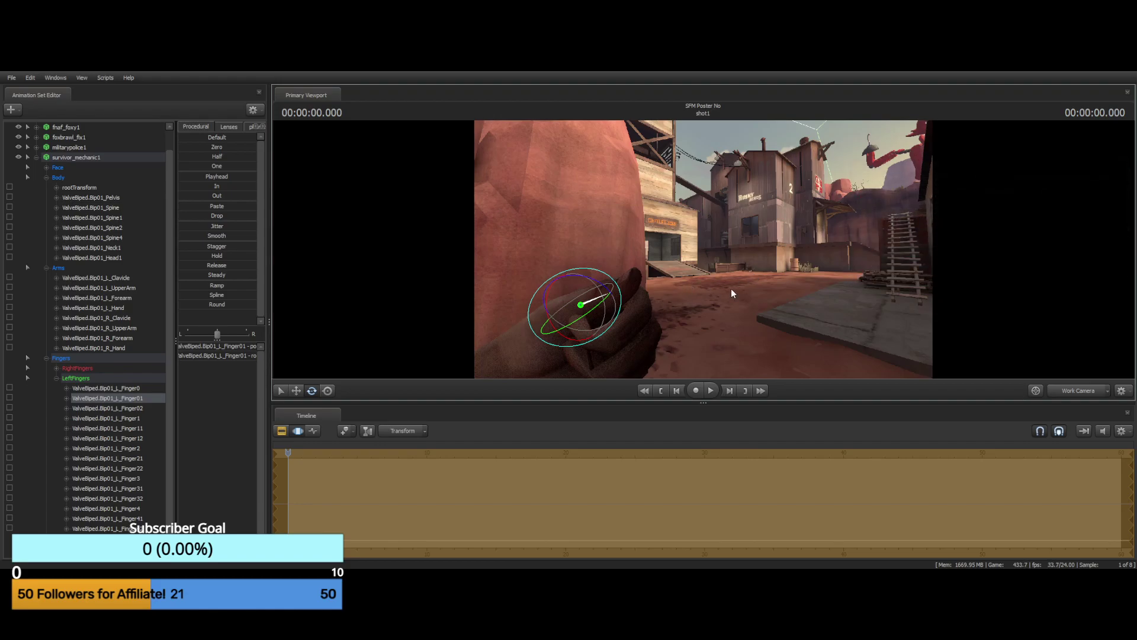
# Collapse the mechanic's whole Fingers group in the bone list
pyautogui.moveTo(776, 215); pyautogui.dragTo(737, 236)
pyautogui.press('s')
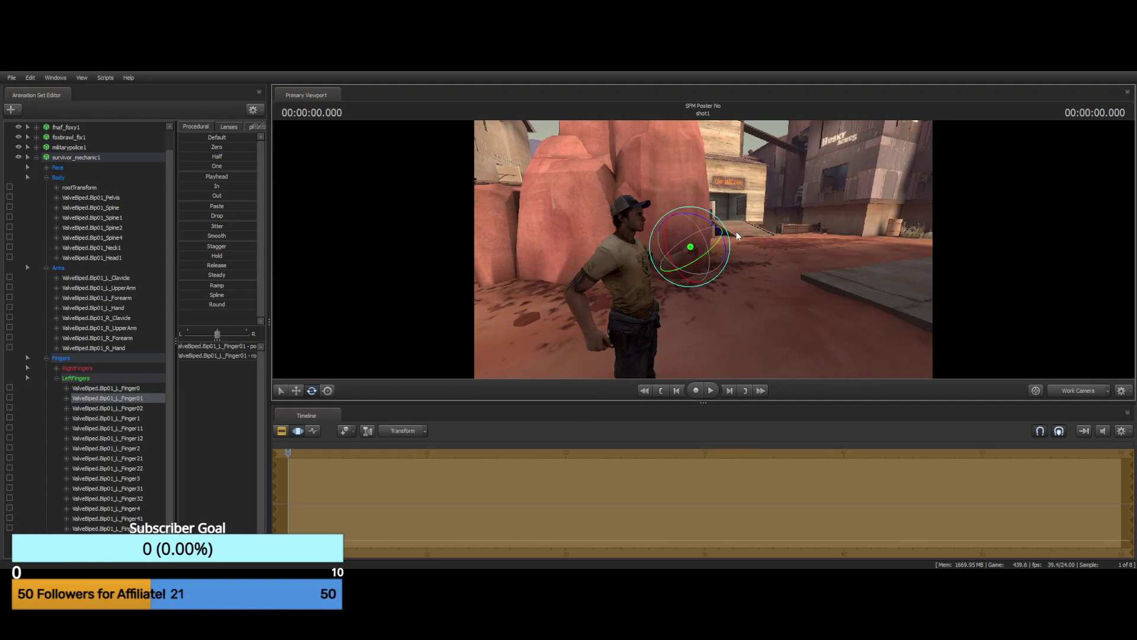
pyautogui.click(39, 478)
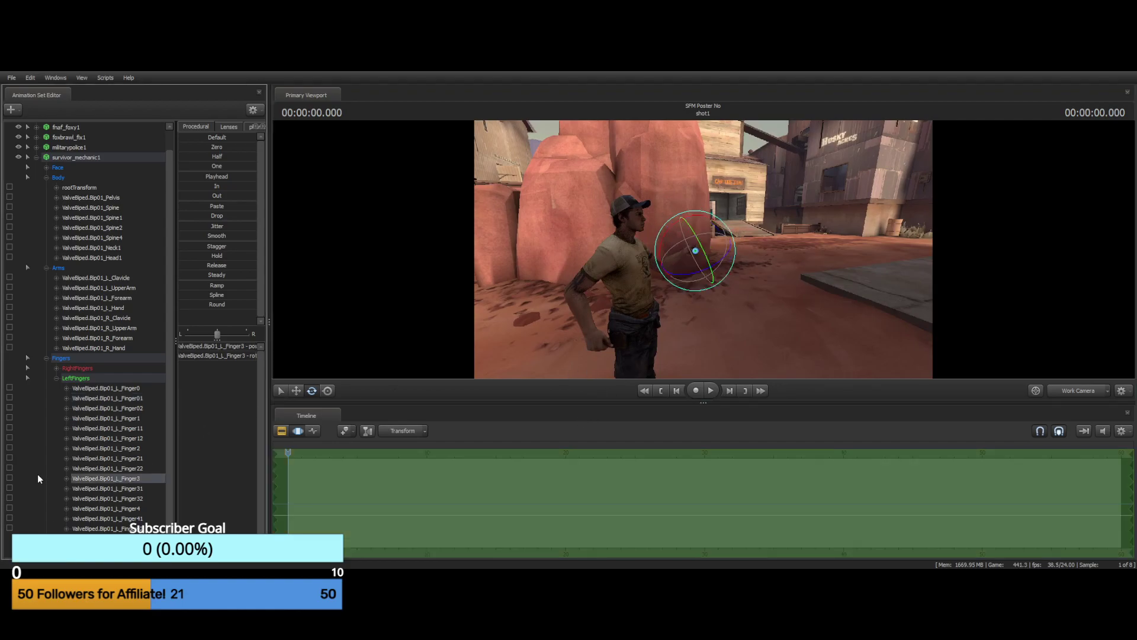
pyautogui.click(46, 358)
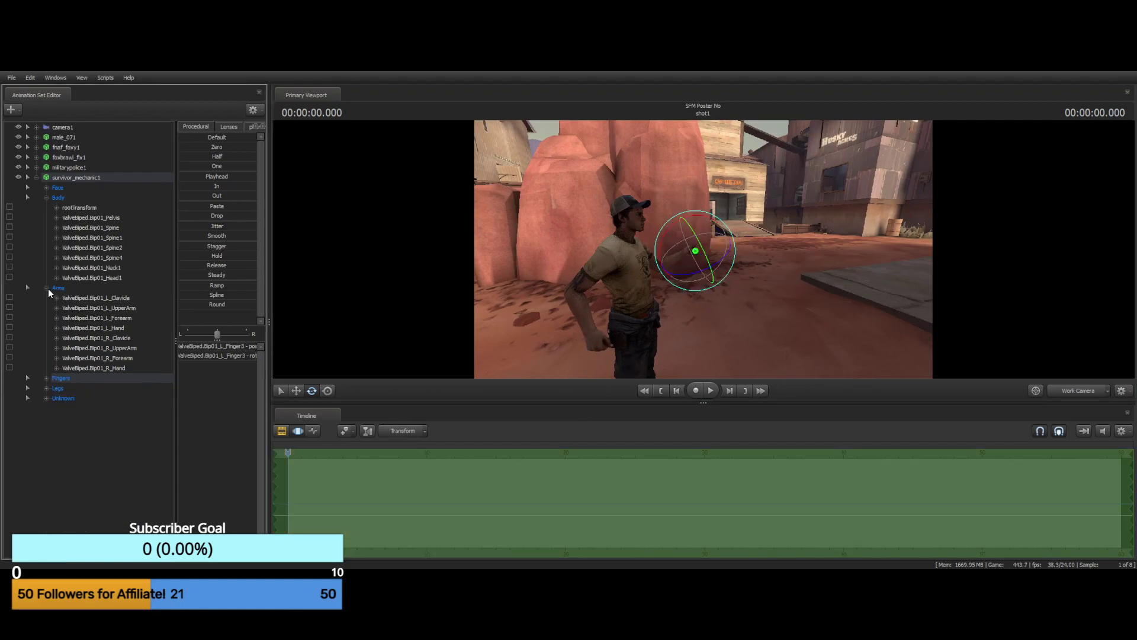
# Rotate the left hand bone, L_Hand, at the wrist so the fist tilts upward
pyautogui.press('ctrl')
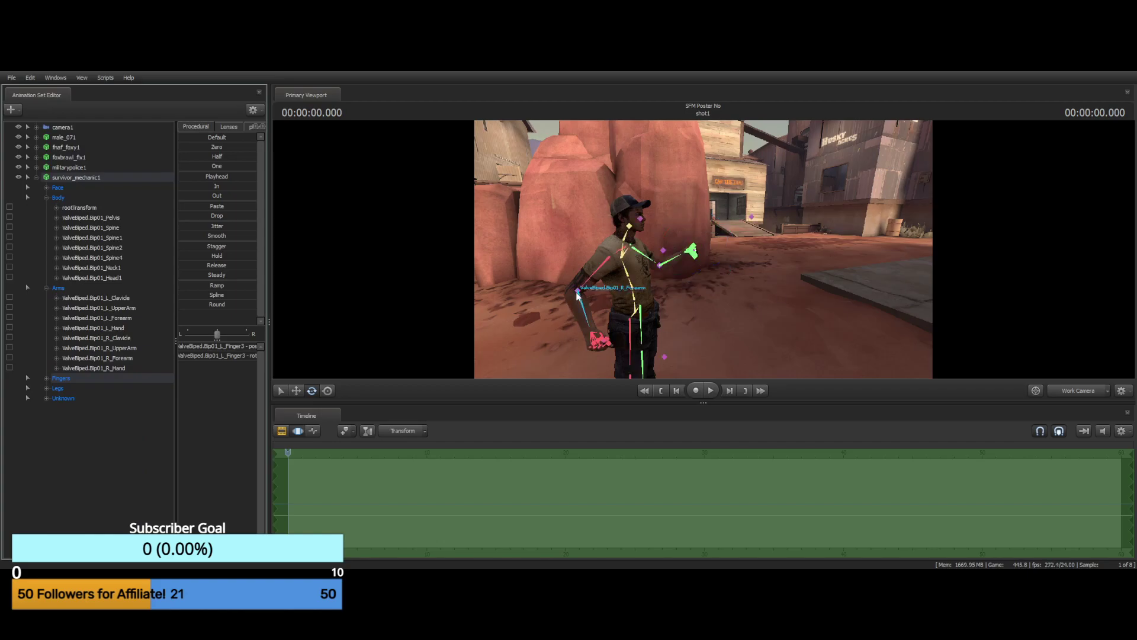
pyautogui.moveTo(874, 219)
pyautogui.mouseDown()
pyautogui.moveTo(848, 219)
pyautogui.moveTo(866, 219)
pyautogui.mouseUp()
pyautogui.press('w')
pyautogui.press('s')
pyautogui.press('ctrl')
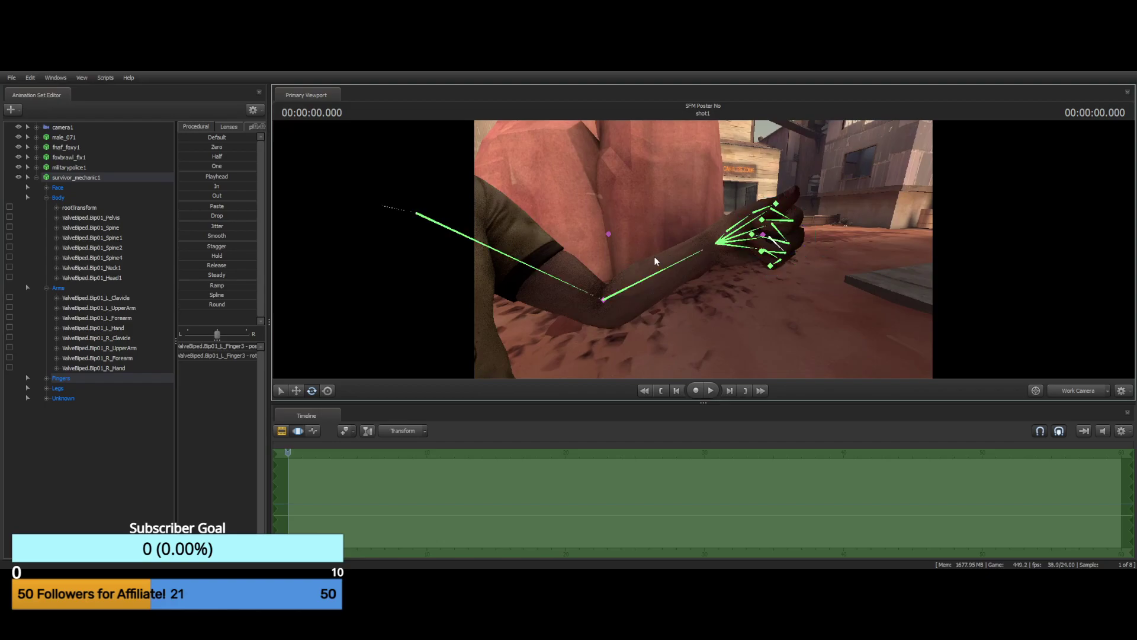
pyautogui.click(715, 244)
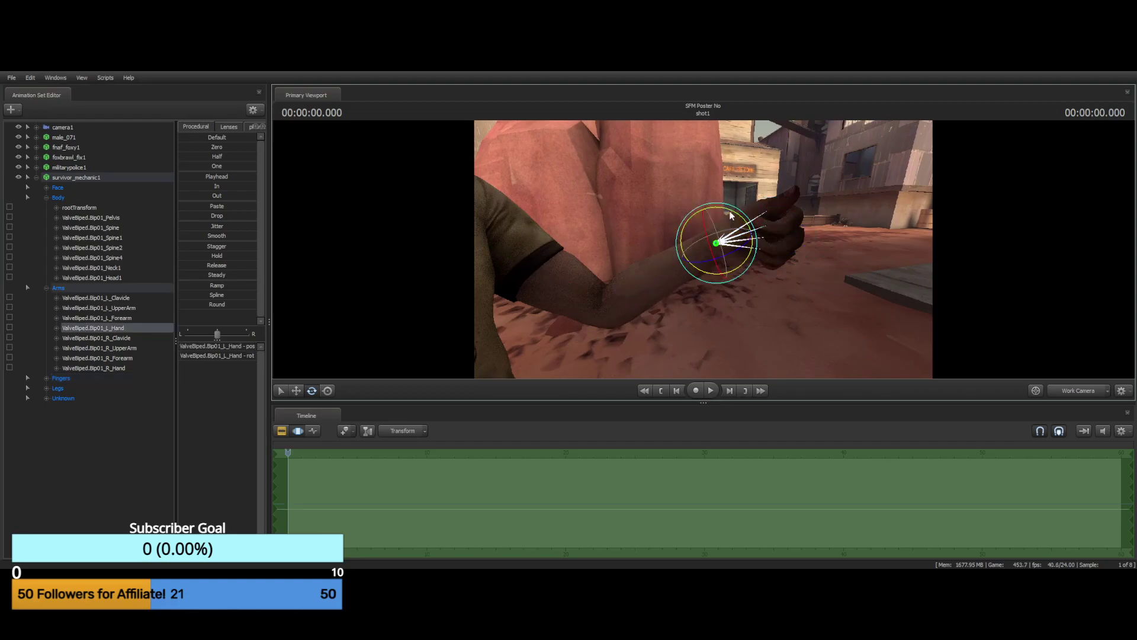
pyautogui.moveTo(732, 216); pyautogui.dragTo(720, 209)
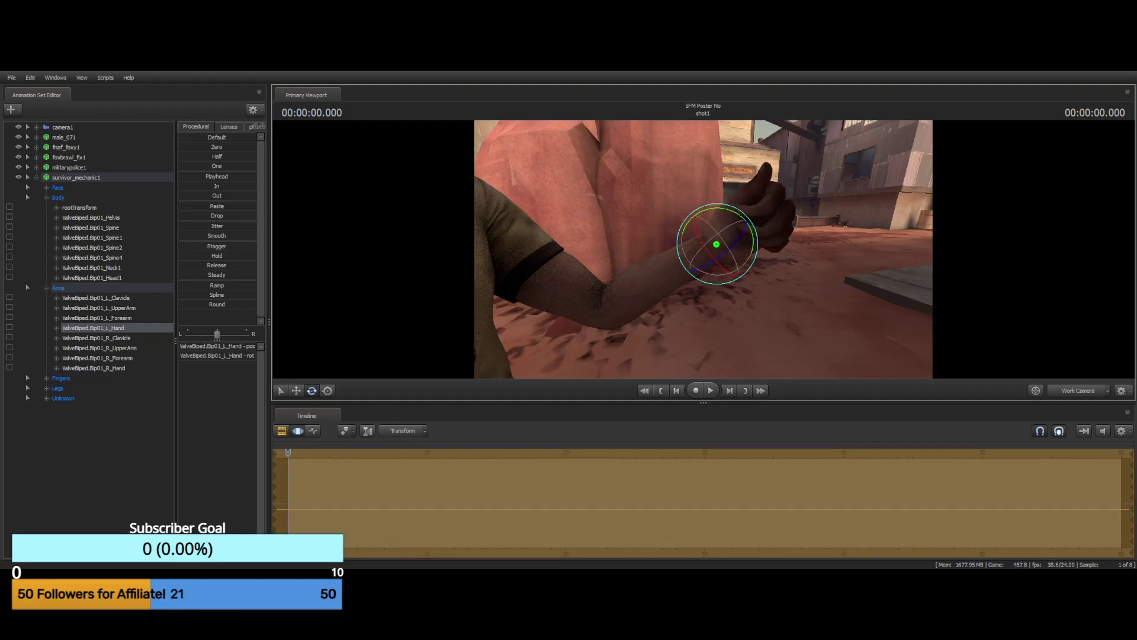
# Rotate the left upper arm bone, L_UpperArm, to raise the bent left arm until the fist is near head height
pyautogui.press('s')
pyautogui.moveTo(703, 249); pyautogui.dragTo(702, 361)
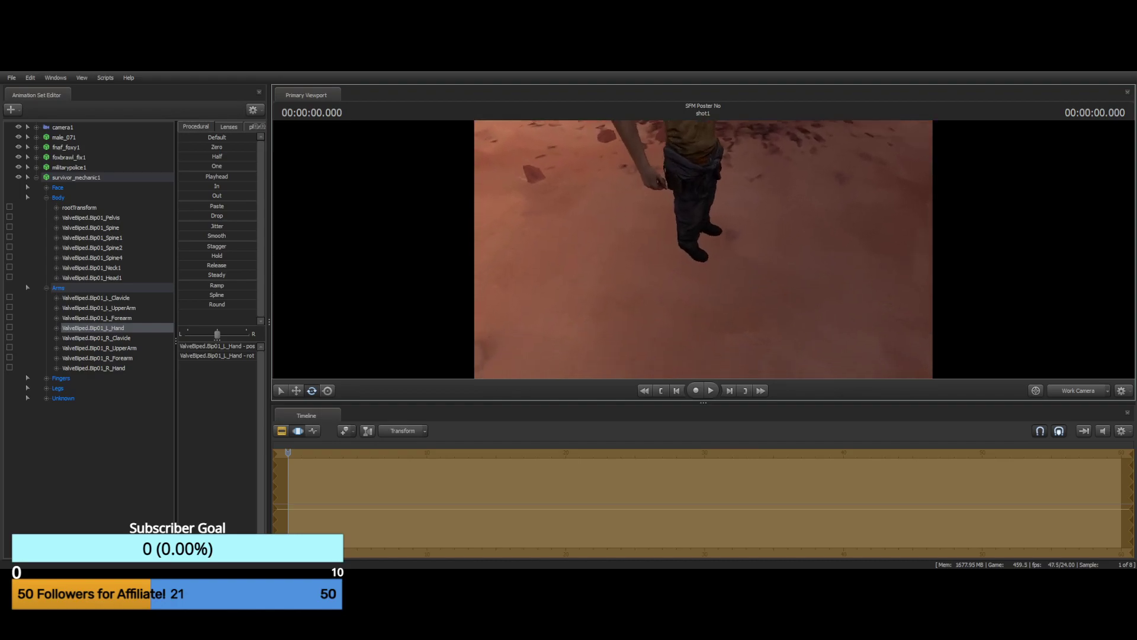
pyautogui.moveTo(739, 293); pyautogui.dragTo(744, 243, button='right')
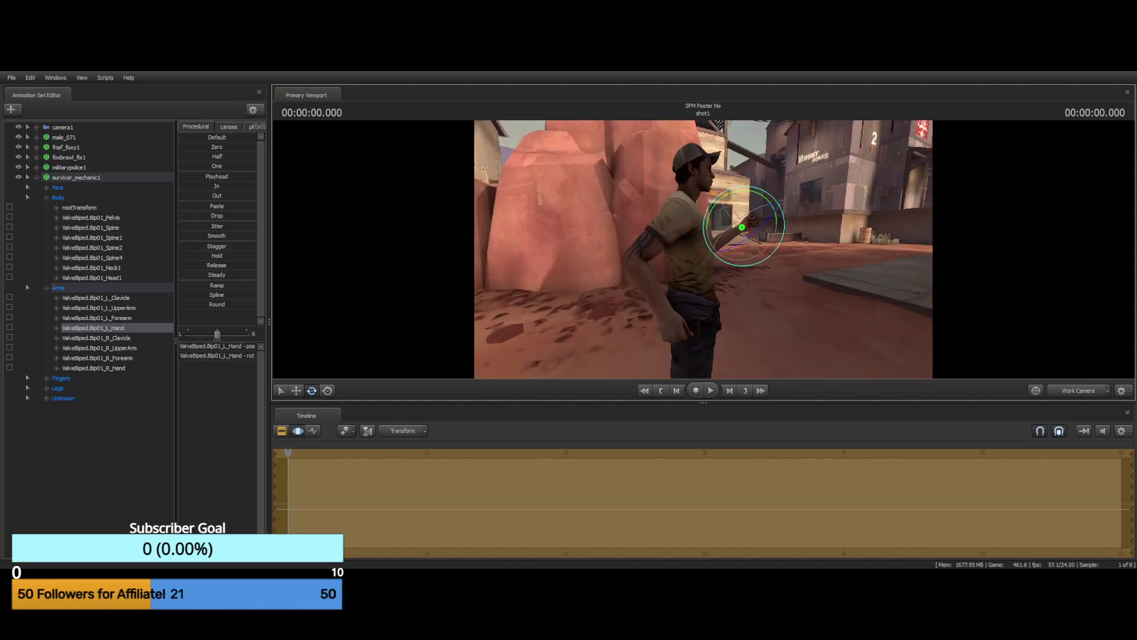
pyautogui.moveTo(744, 243); pyautogui.dragTo(628, 234)
pyautogui.press('ctrl')
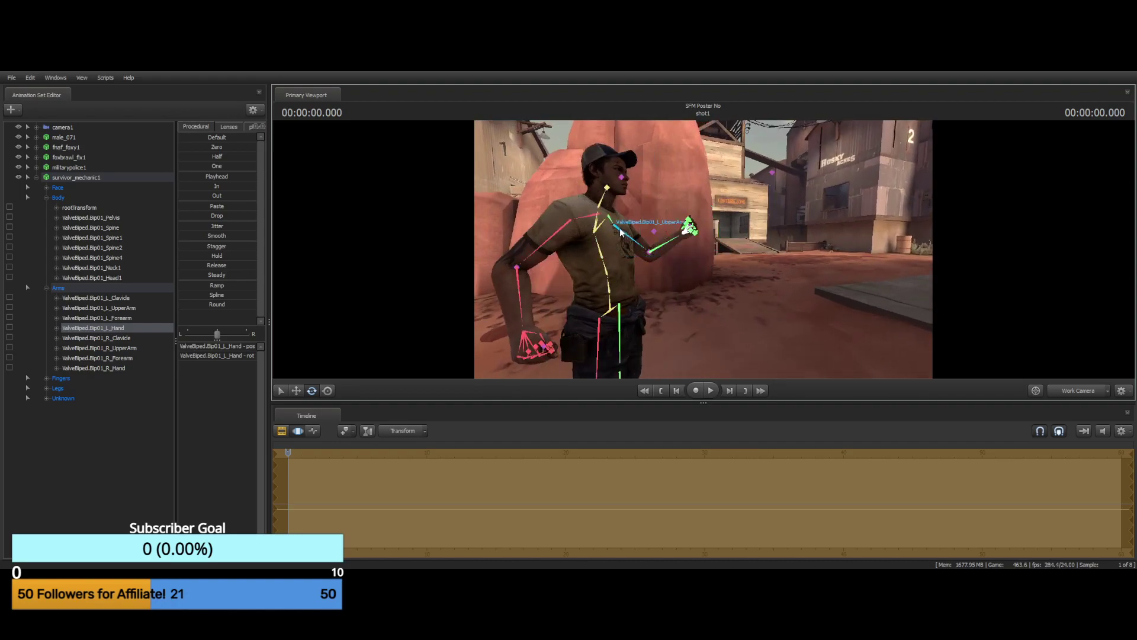
pyautogui.click(621, 232)
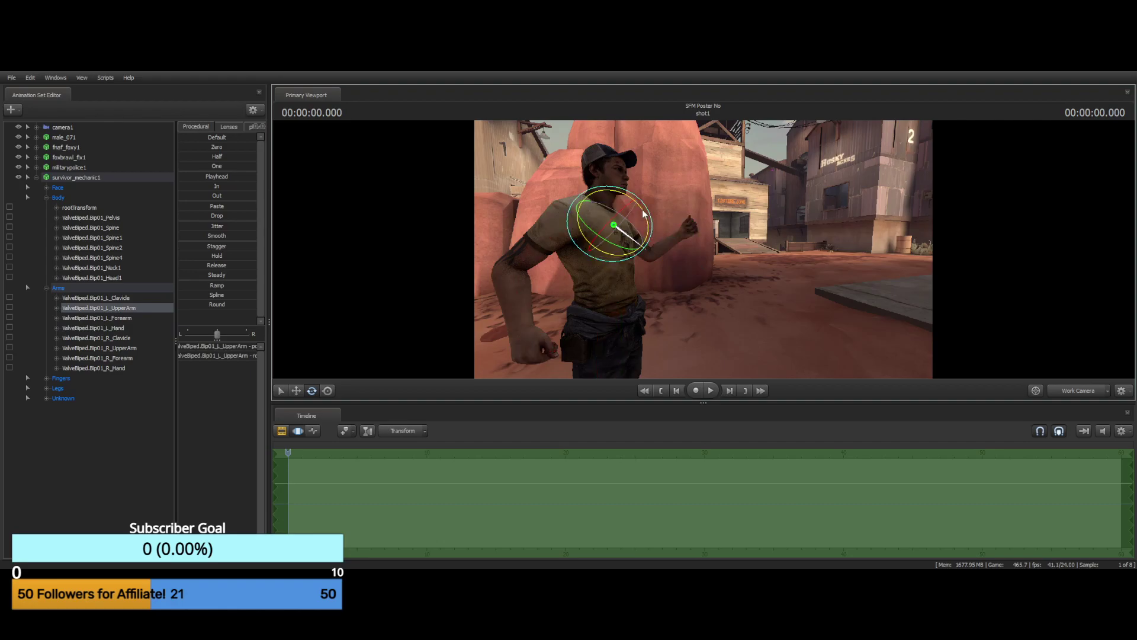
pyautogui.moveTo(645, 213); pyautogui.dragTo(622, 205)
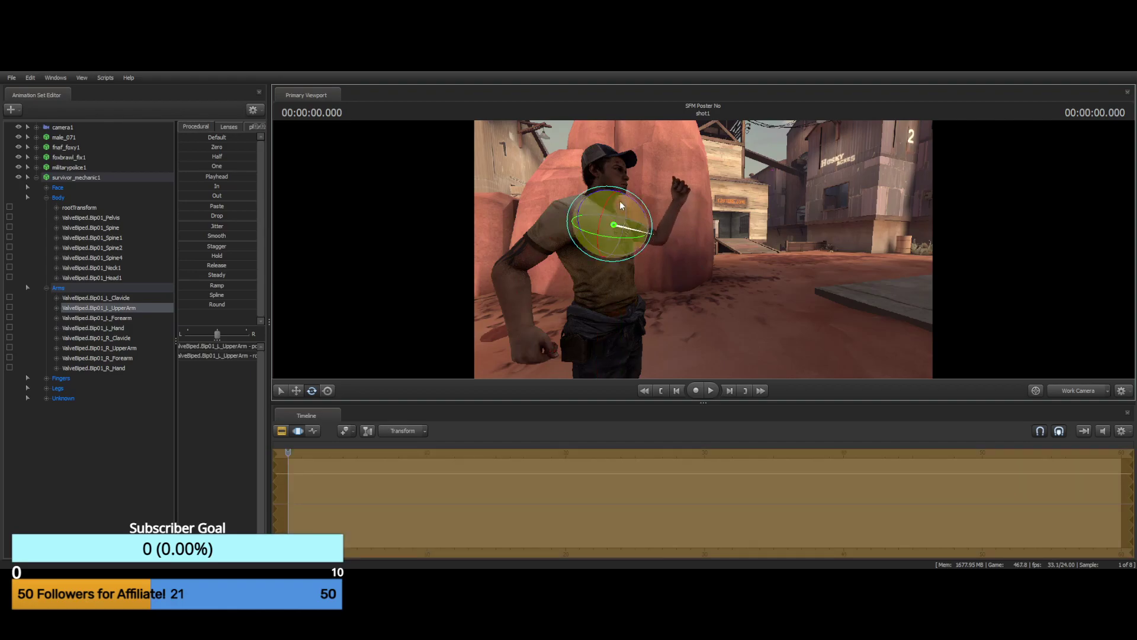
# Rotate the right upper arm bone, R_UpperArm, so the elbow swings higher behind the mechanic's back
pyautogui.click(535, 230)
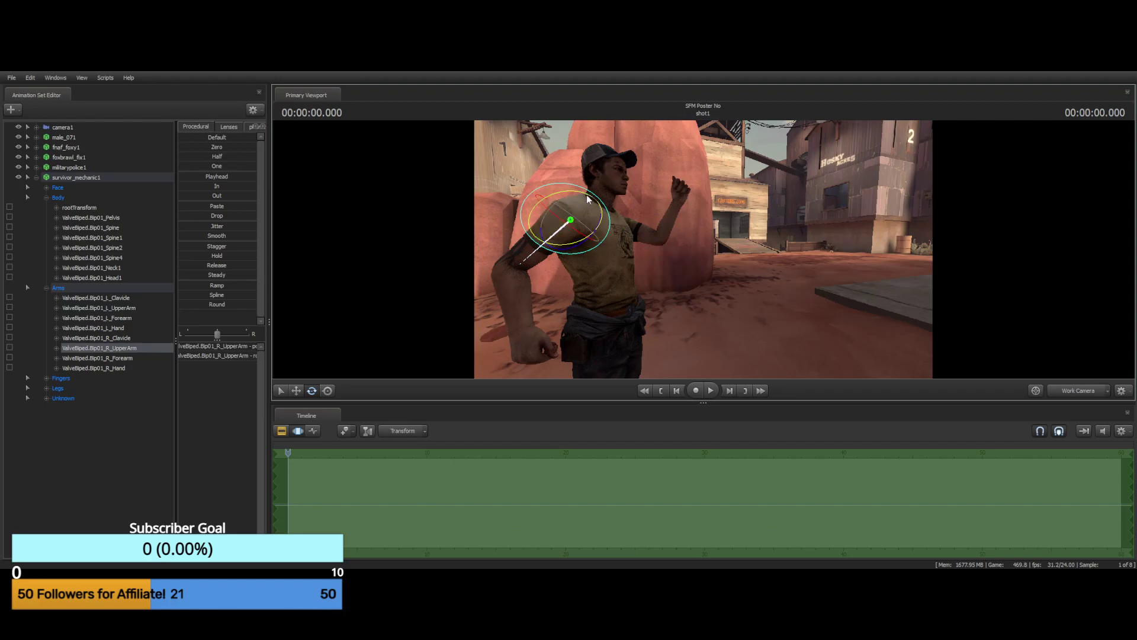
pyautogui.moveTo(589, 199); pyautogui.dragTo(589, 239)
# Rotate the left thigh bone, L_Thigh, to raise the mechanic's left leg forward
pyautogui.moveTo(759, 269); pyautogui.dragTo(690, 356)
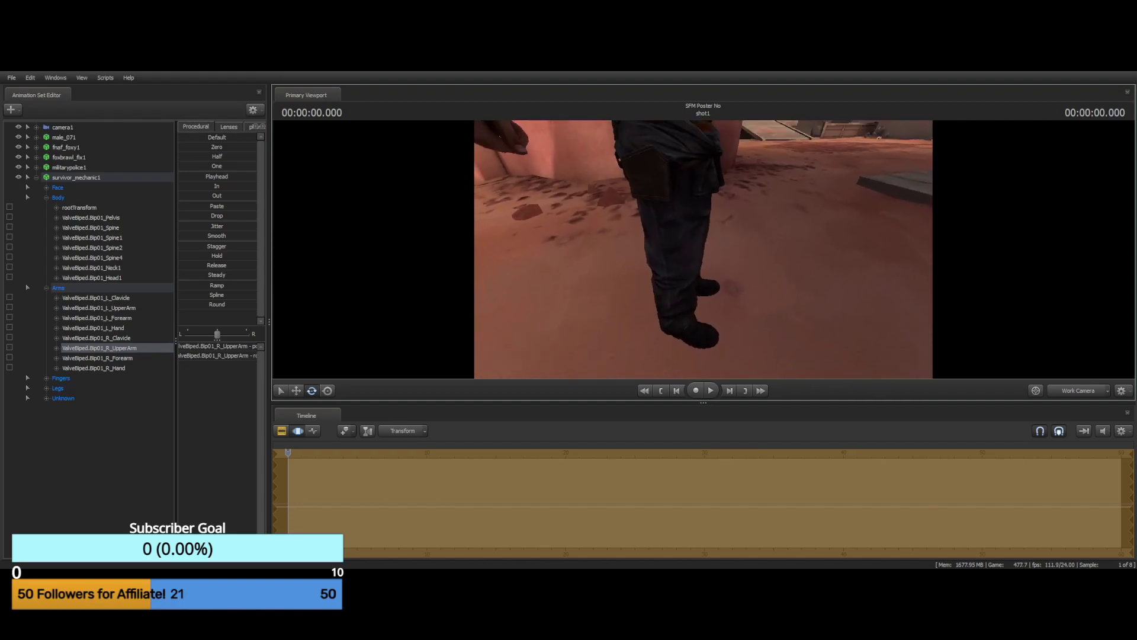
pyautogui.moveTo(696, 305); pyautogui.dragTo(703, 254)
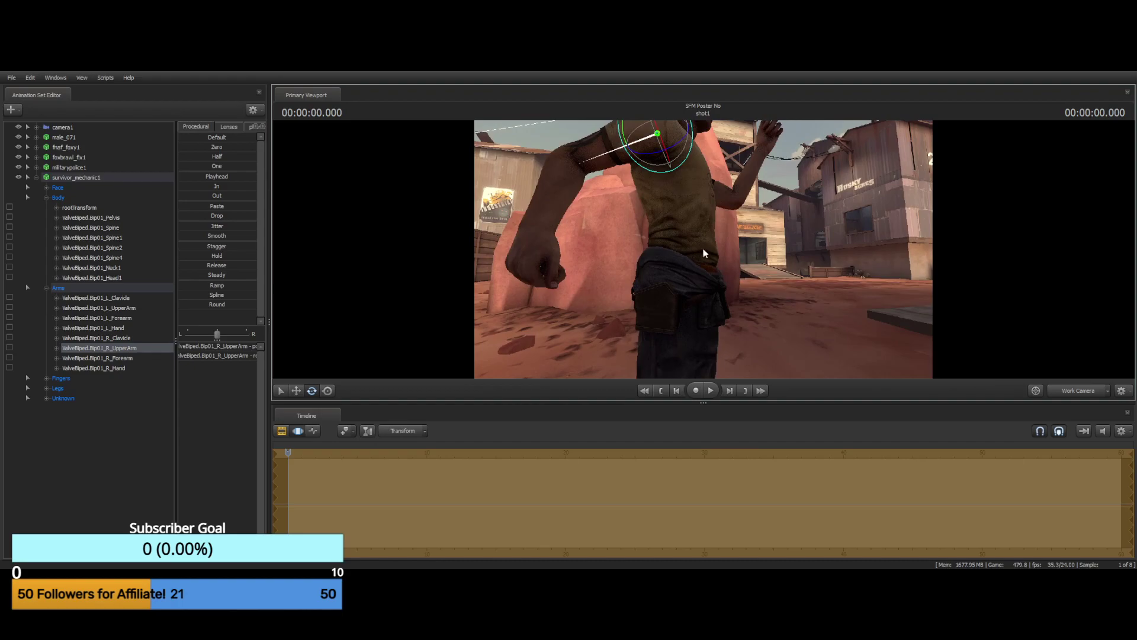
pyautogui.press('ctrl')
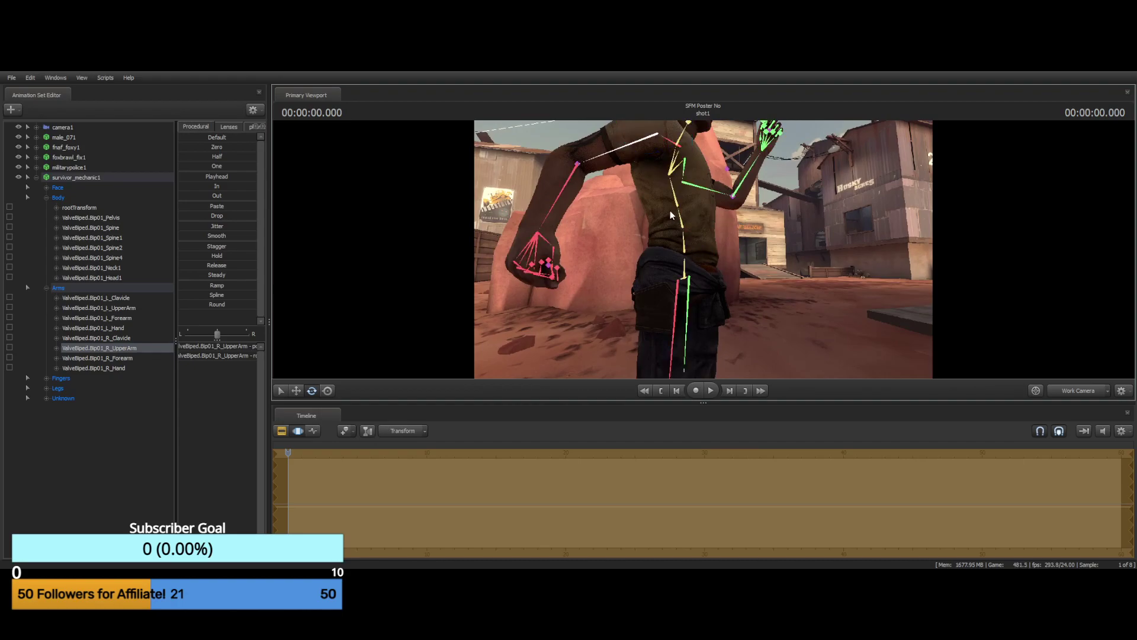
pyautogui.moveTo(668, 204); pyautogui.dragTo(827, 242)
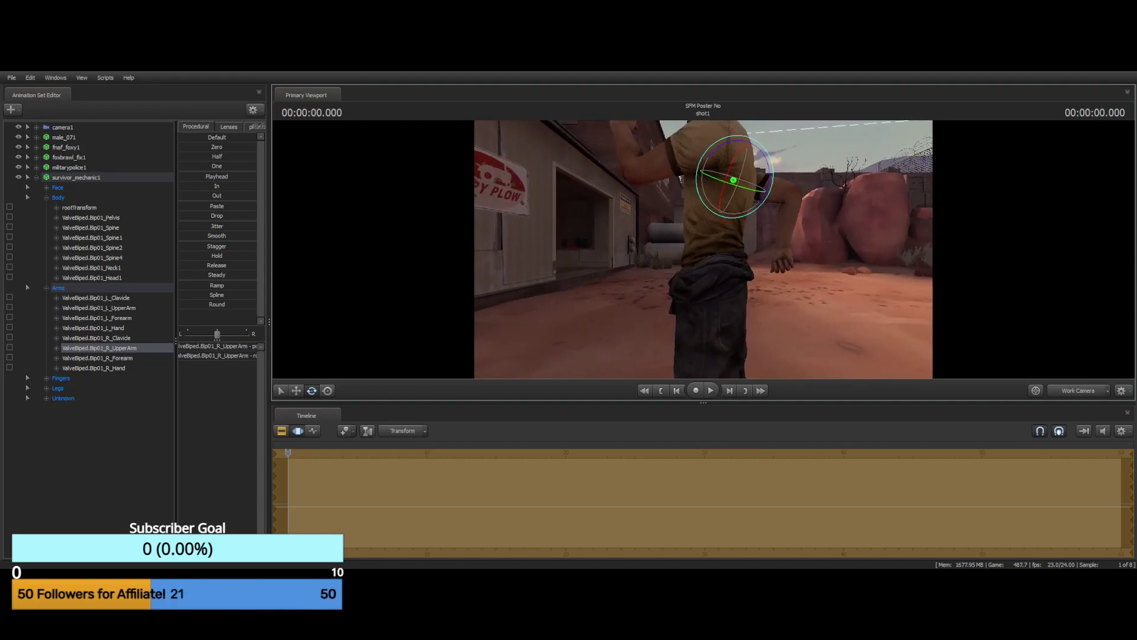
pyautogui.moveTo(714, 177); pyautogui.dragTo(715, 241)
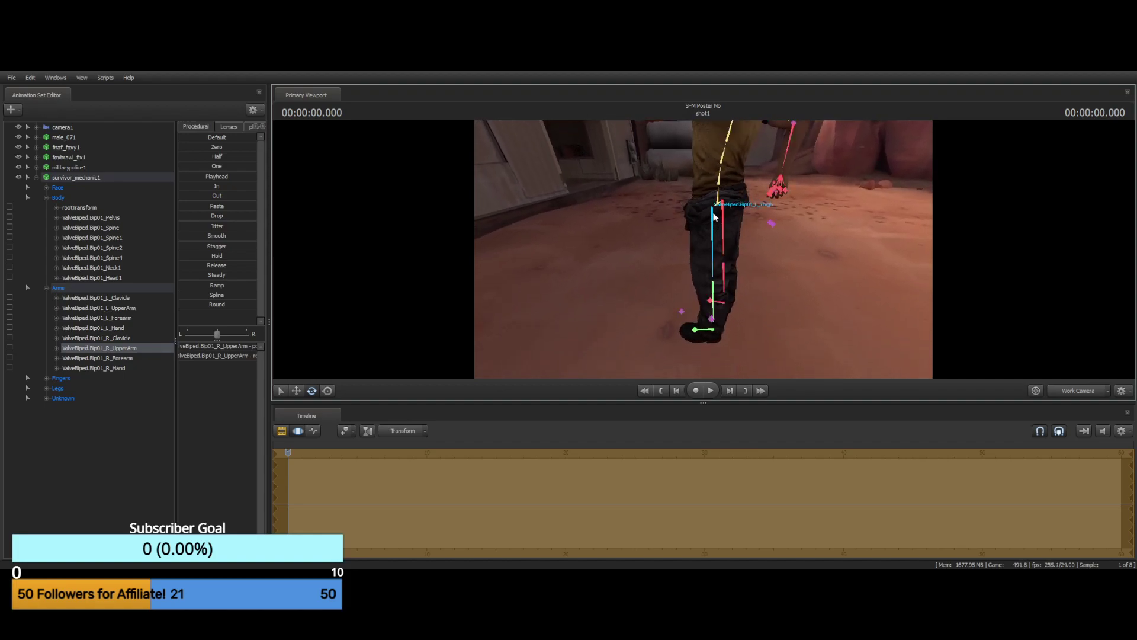
pyautogui.click(35, 486)
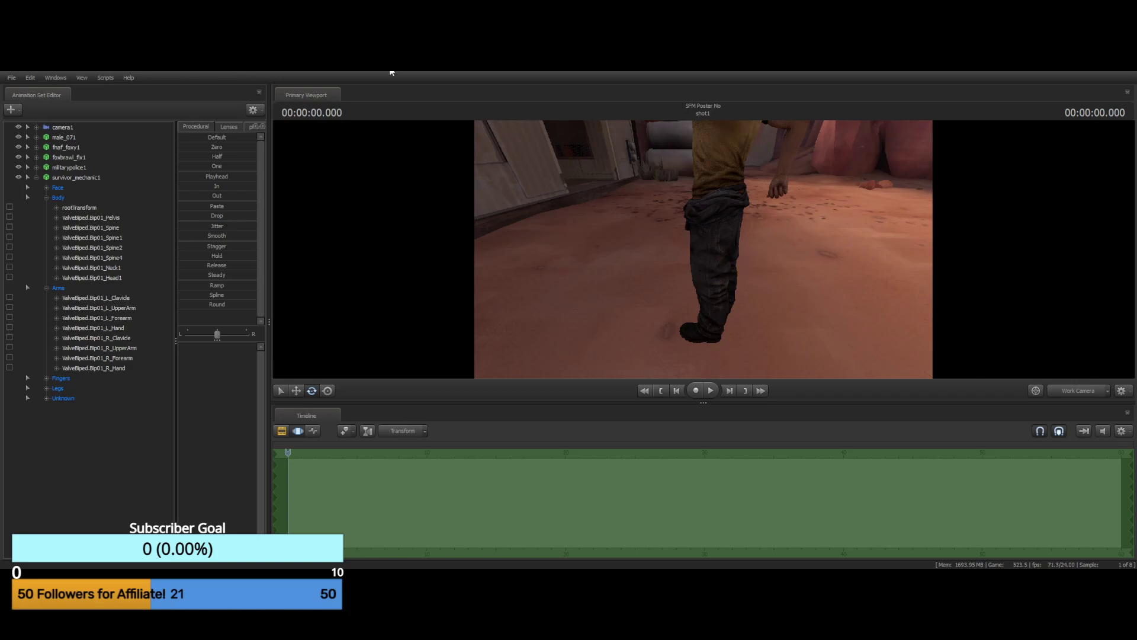
pyautogui.moveTo(779, 283)
pyautogui.mouseDown()
pyautogui.moveTo(785, 248)
pyautogui.moveTo(784, 296)
pyautogui.mouseUp()
pyautogui.press('w')
pyautogui.moveTo(703, 250)
pyautogui.mouseDown()
pyautogui.moveTo(703, 320)
pyautogui.moveTo(703, 225)
pyautogui.moveTo(698, 245)
pyautogui.mouseUp()
pyautogui.press('s')
pyautogui.press('ctrl')
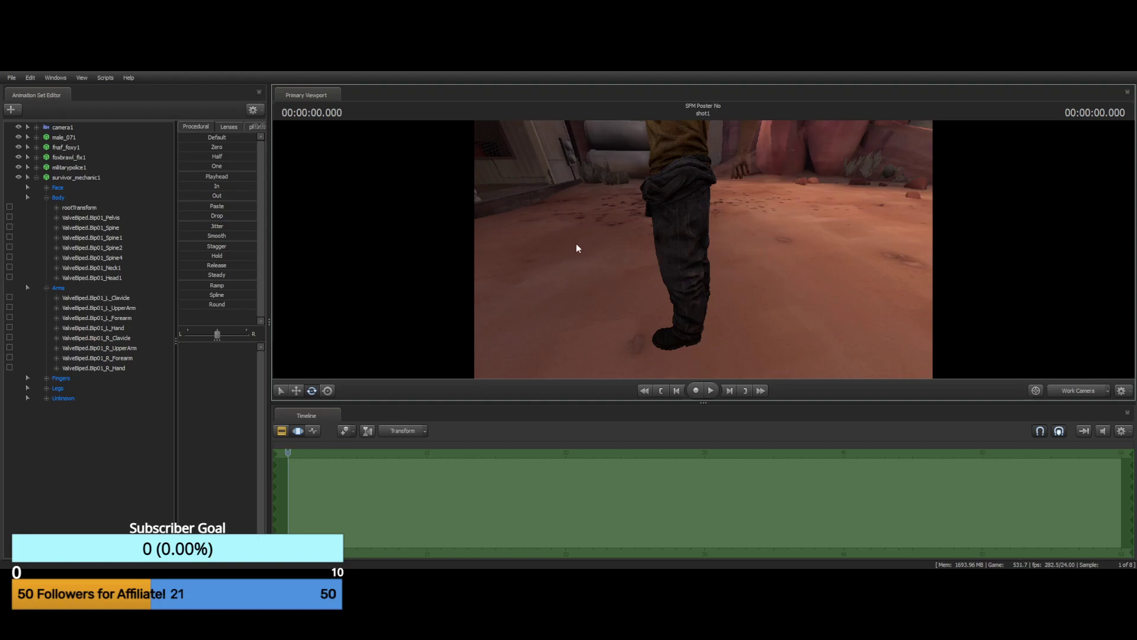
pyautogui.press('ctrl')
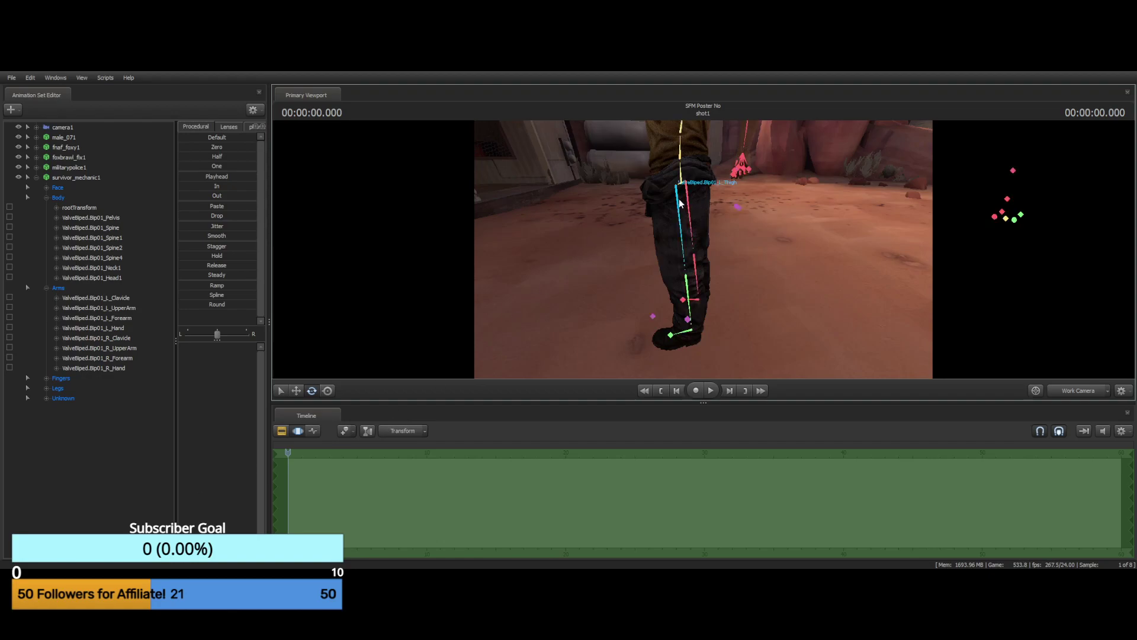
pyautogui.click(682, 203)
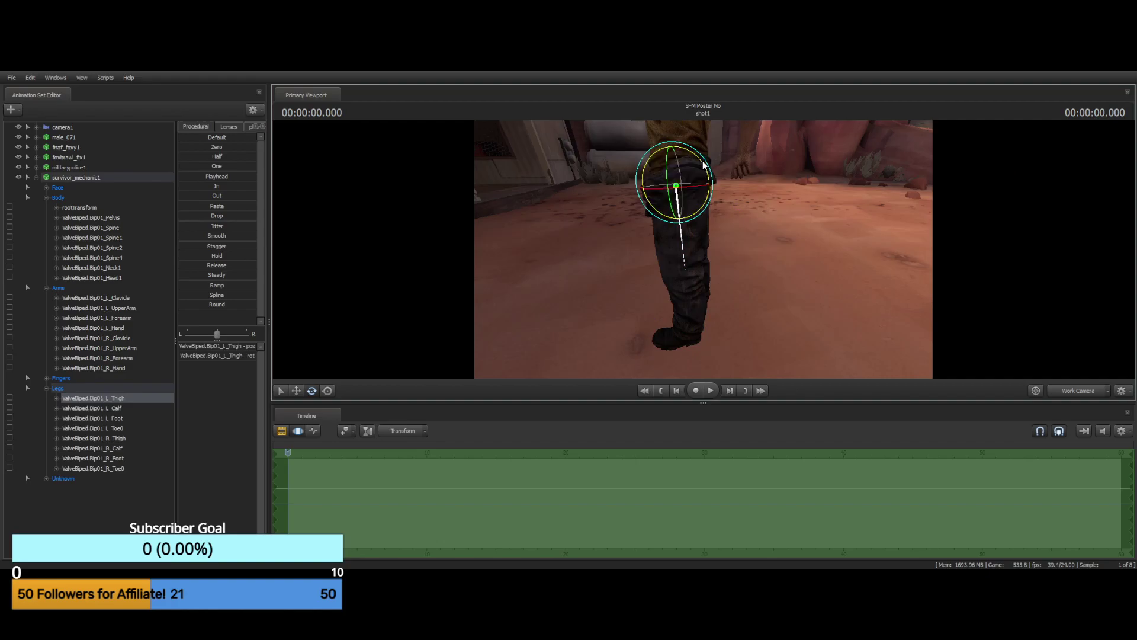
pyautogui.moveTo(703, 173); pyautogui.dragTo(705, 198)
# Rotate the left calf bone, L_Calf, to bend the knee so the lower leg hangs below the raised thigh
pyautogui.press('ctrl')
pyautogui.click(602, 251)
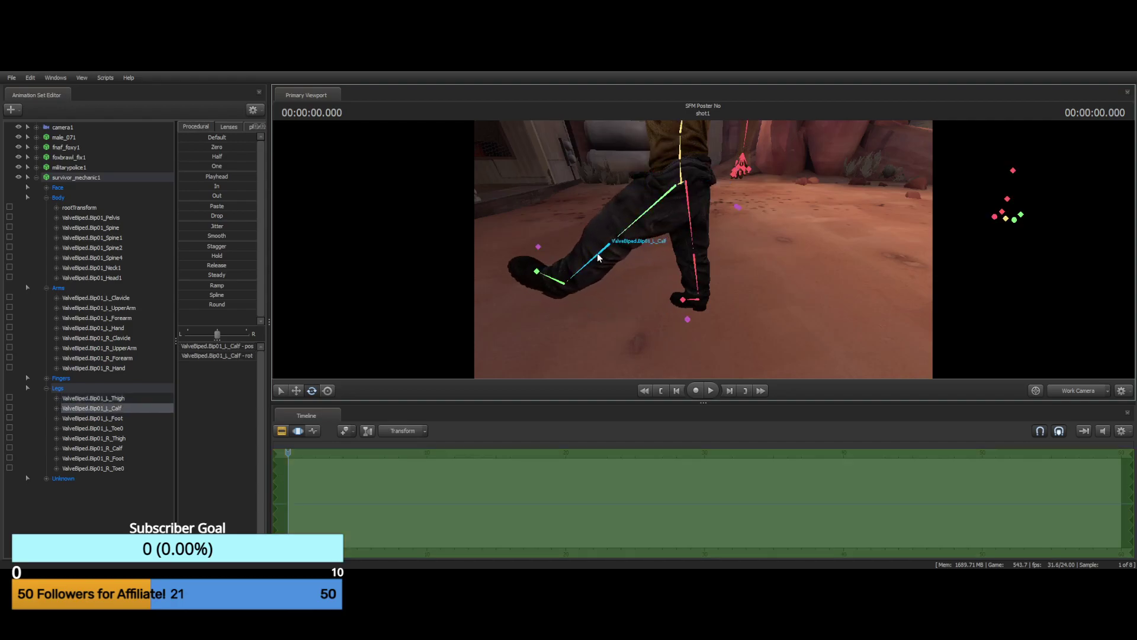
pyautogui.moveTo(602, 219); pyautogui.dragTo(745, 228)
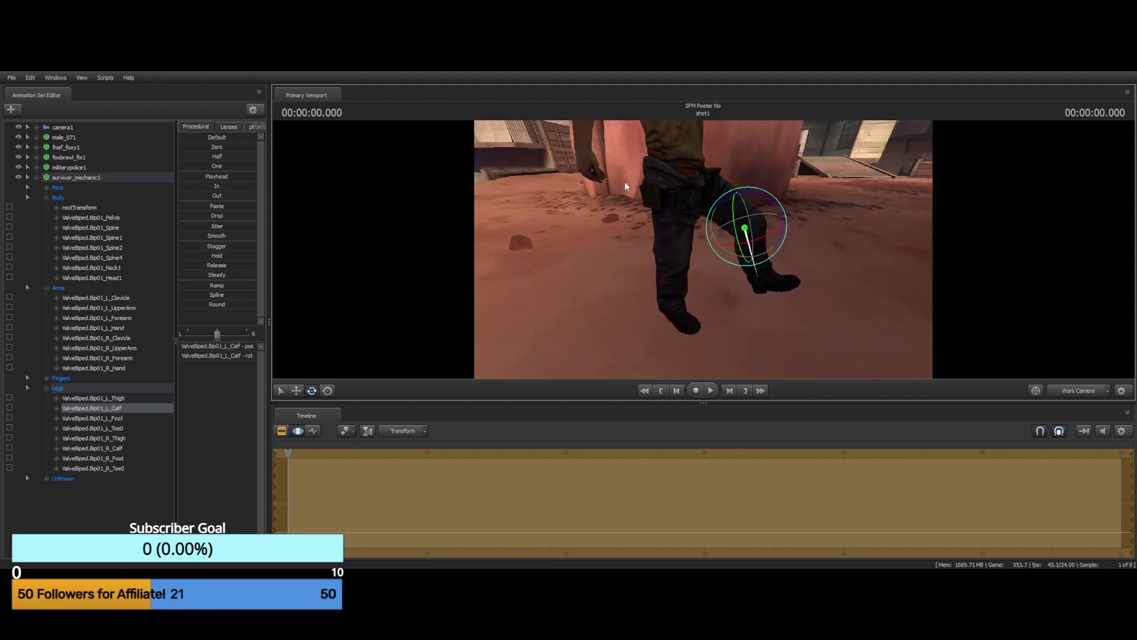
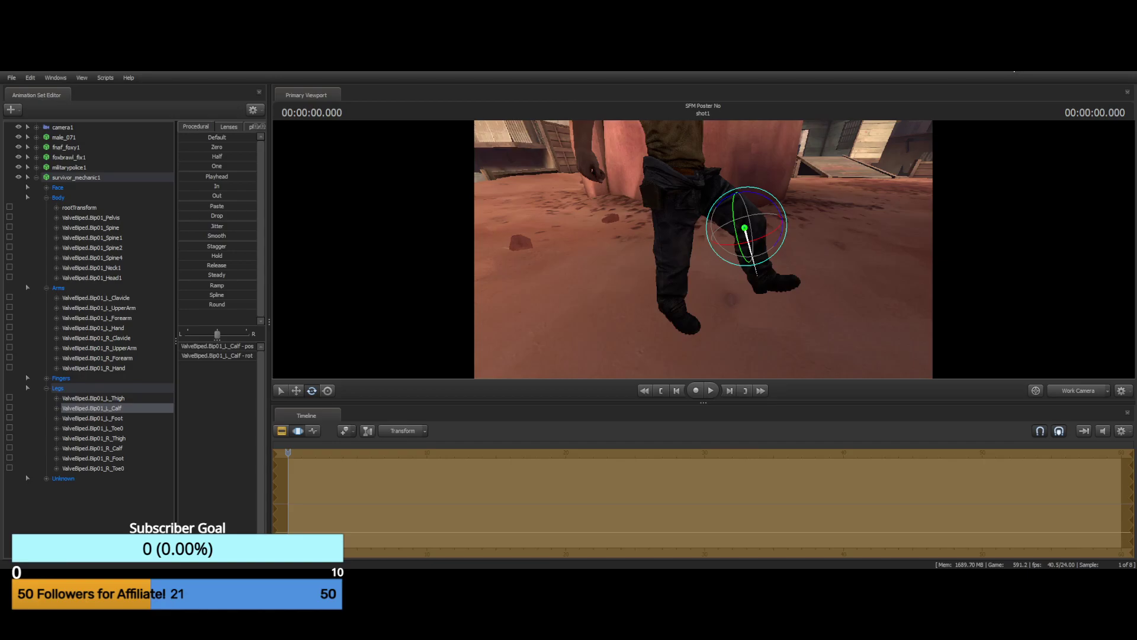
# Examine the mechanic's whole running pose, arms and raised left leg, from several distances and angles
pyautogui.moveTo(857, 200); pyautogui.dragTo(869, 123)
pyautogui.press('s')
pyautogui.press('w')
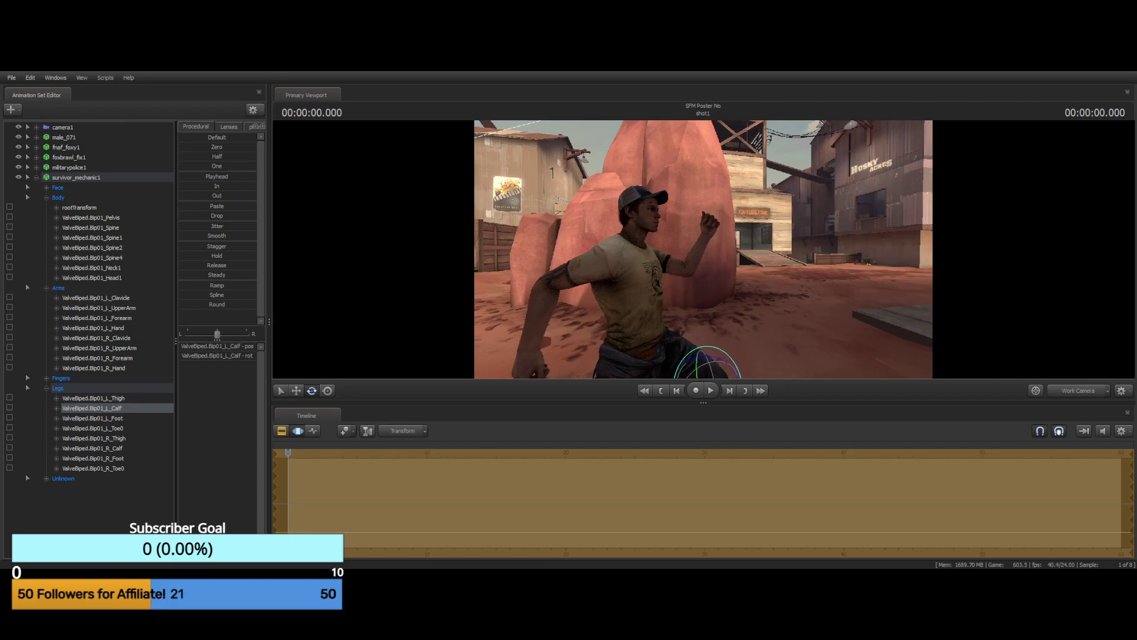
pyautogui.press('s')
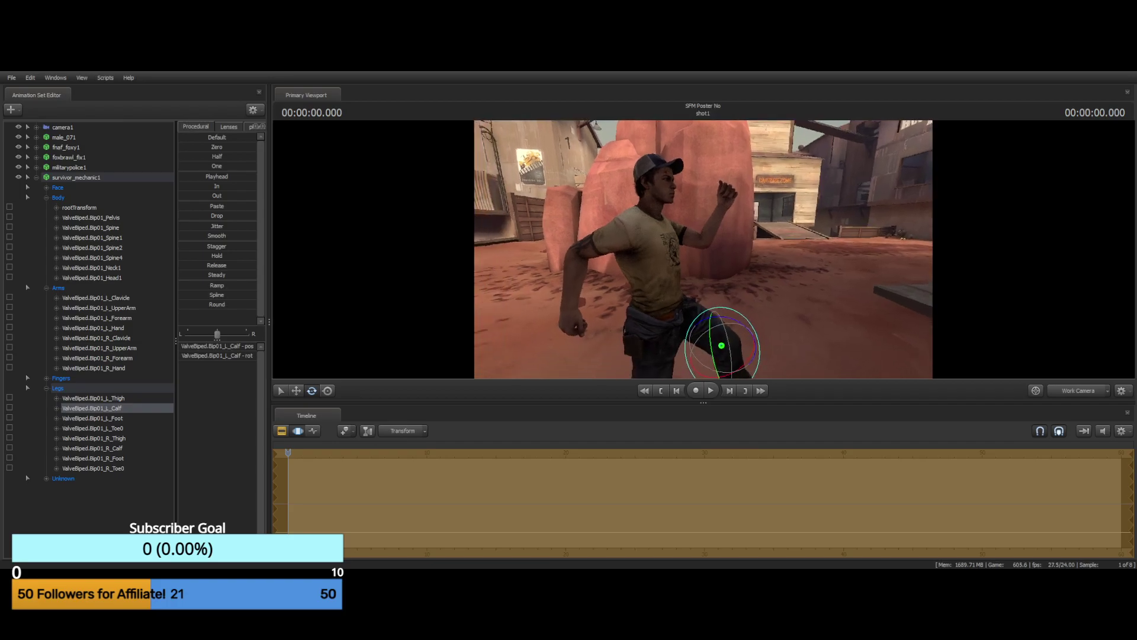
pyautogui.press('w')
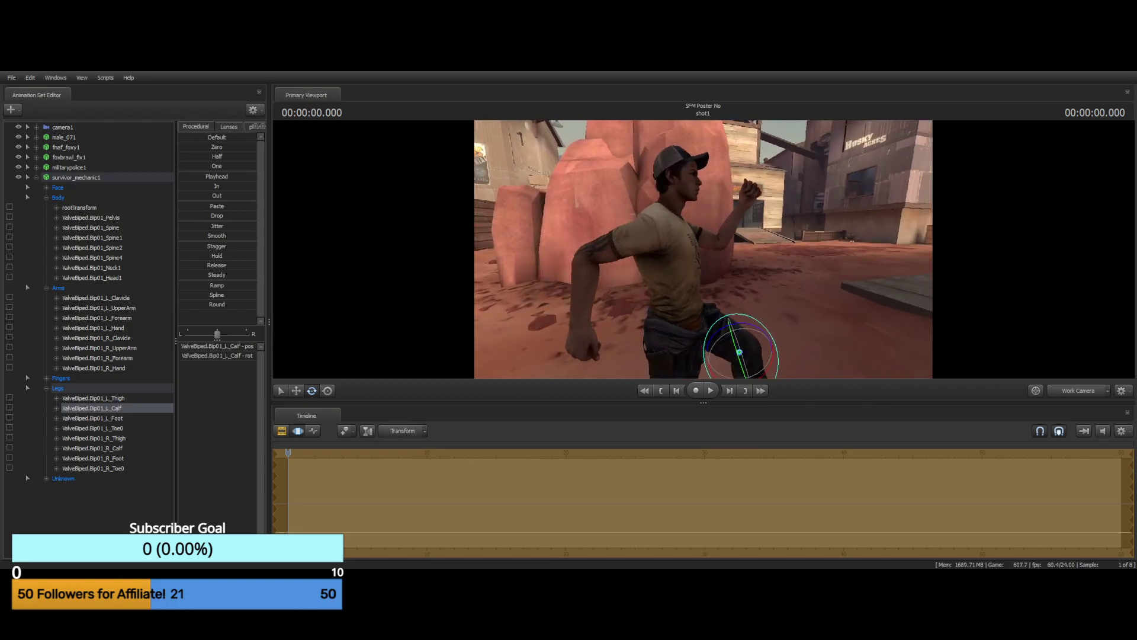
pyautogui.press('s')
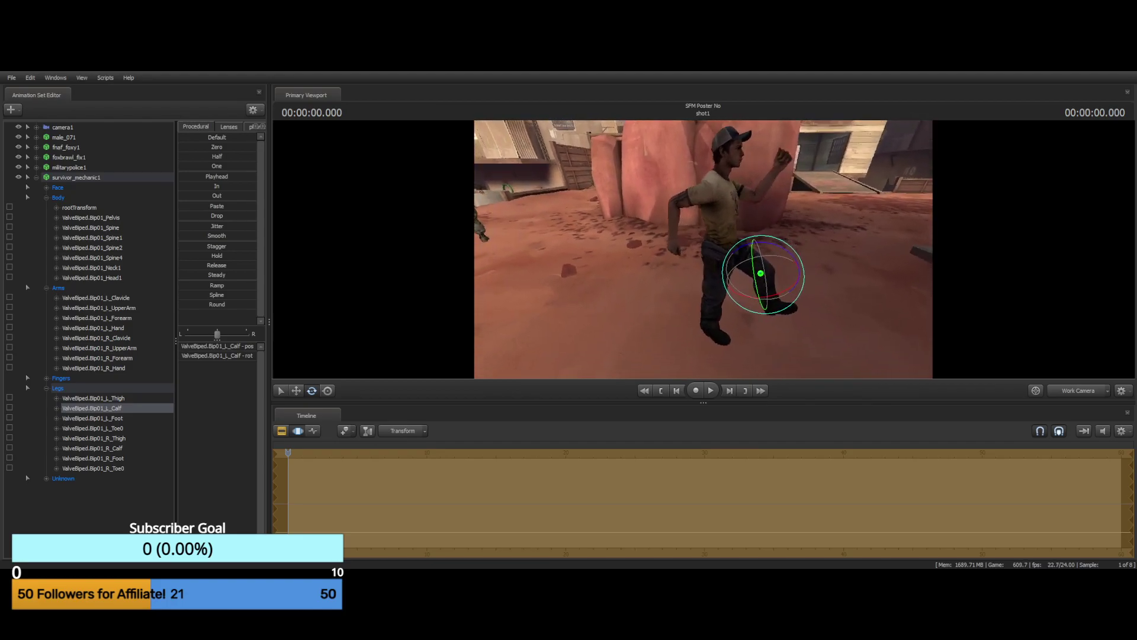
pyautogui.press('w')
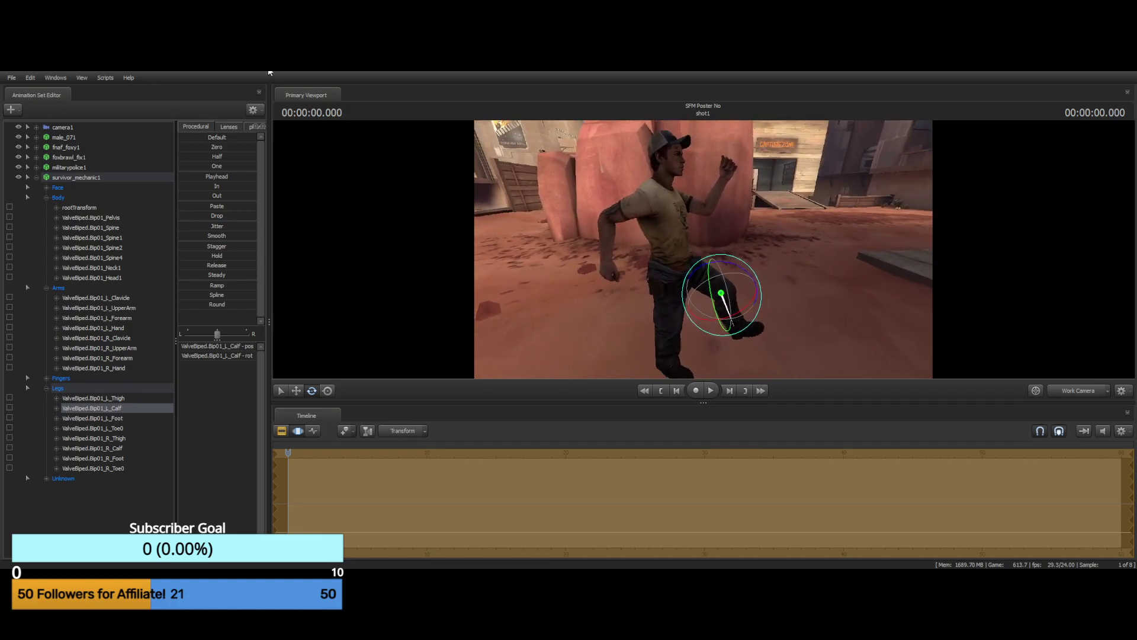
# Apply an IK rig to survivor_mechanic1 and select the whole rigged animation set
pyautogui.click(95, 509)
pyautogui.click(37, 177)
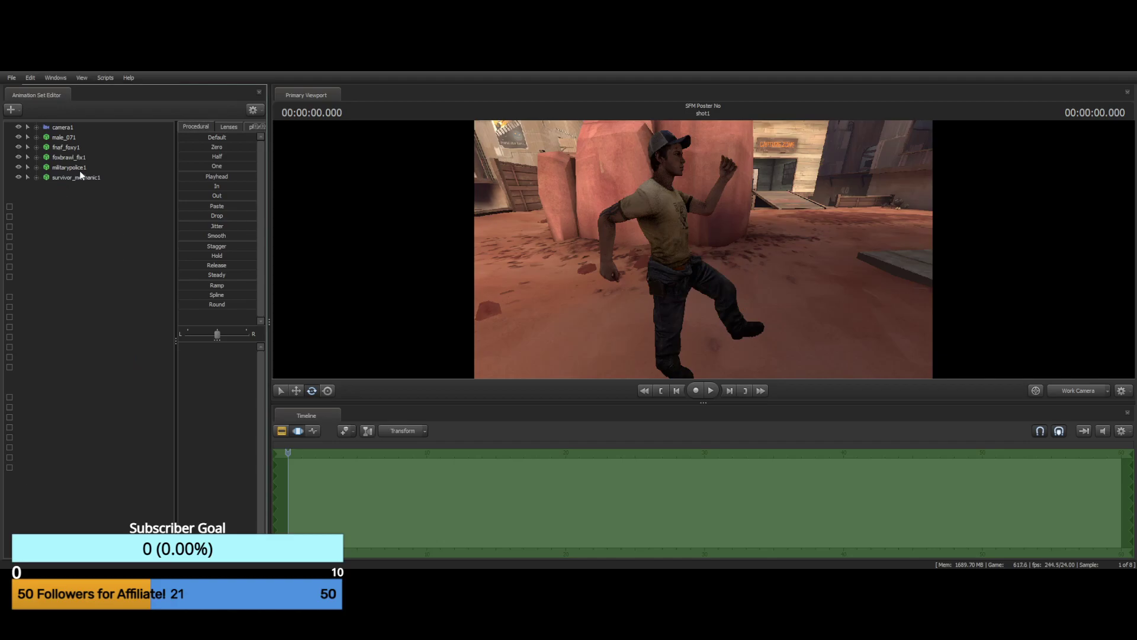
pyautogui.click(85, 178)
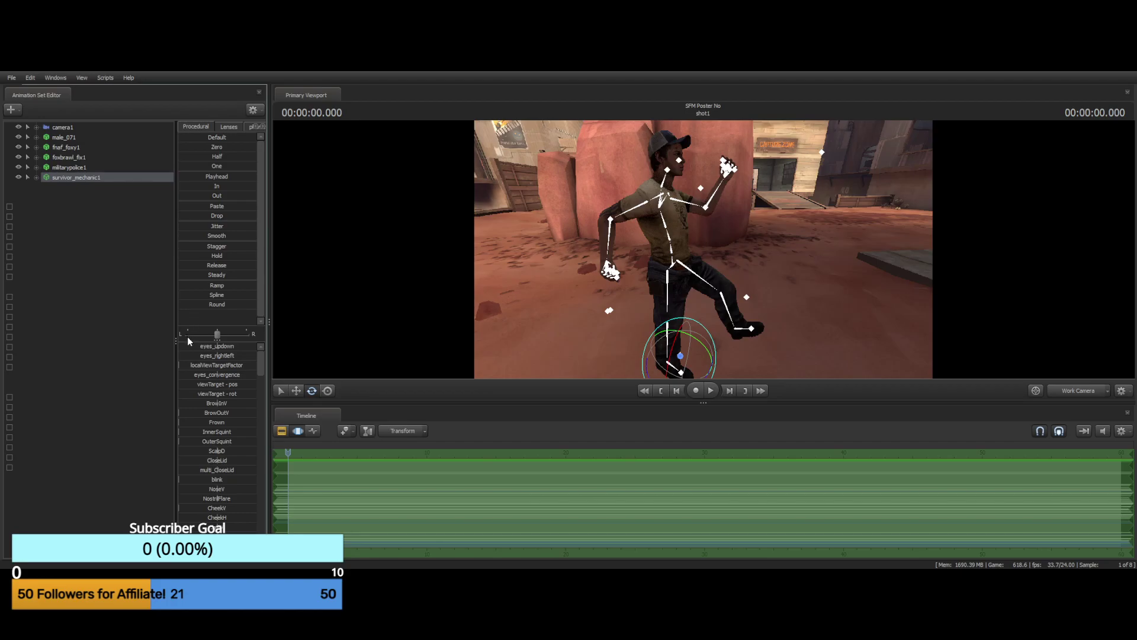
pyautogui.click(95, 380)
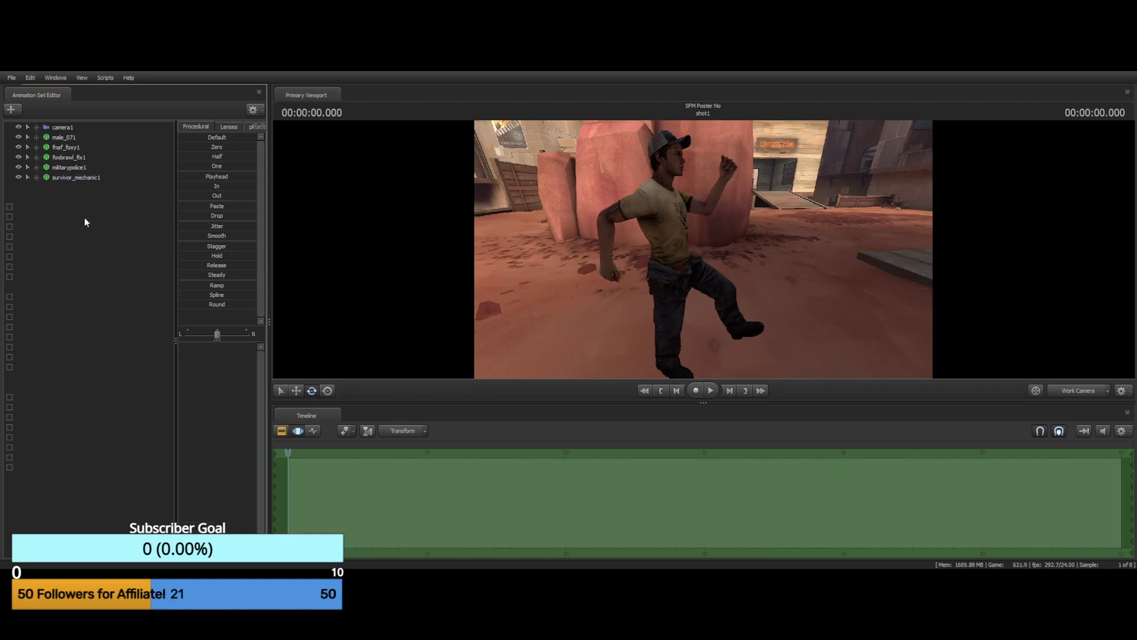
pyautogui.click(68, 180)
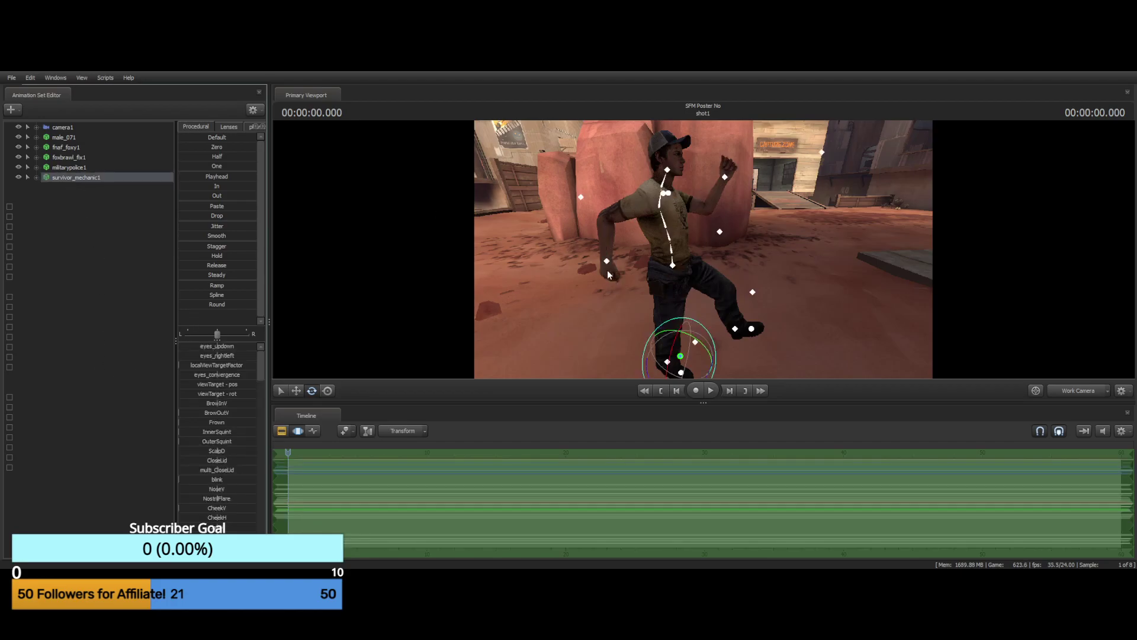
# Move the right hand rig control, rig_hand_R, slightly backward and upward behind the mechanic's body
pyautogui.click(296, 390)
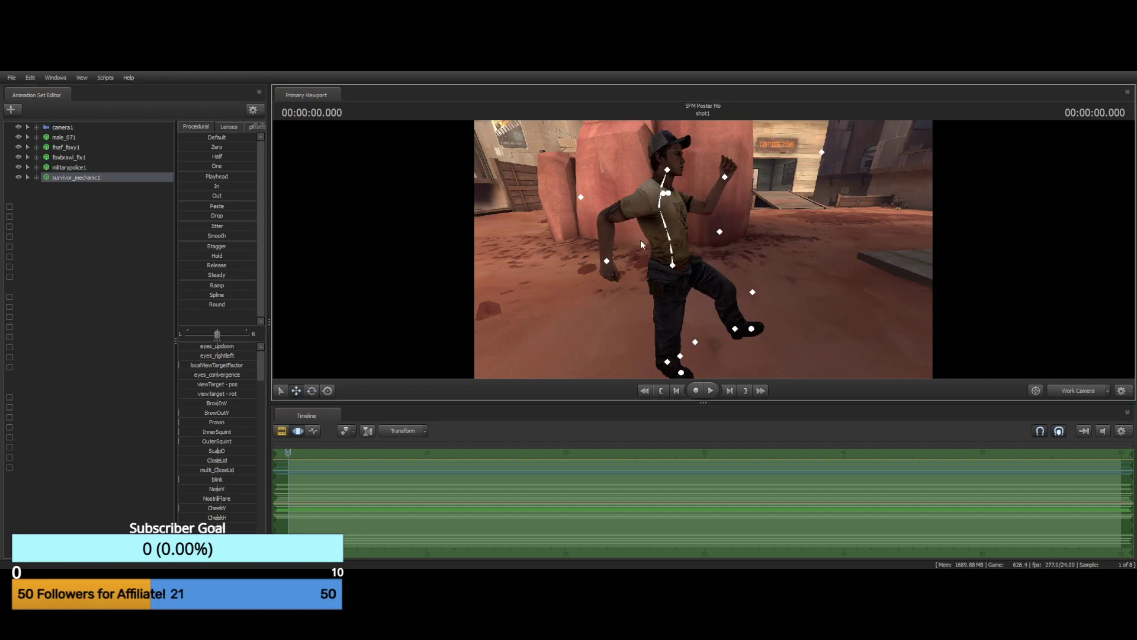
pyautogui.click(593, 199)
pyautogui.click(607, 261)
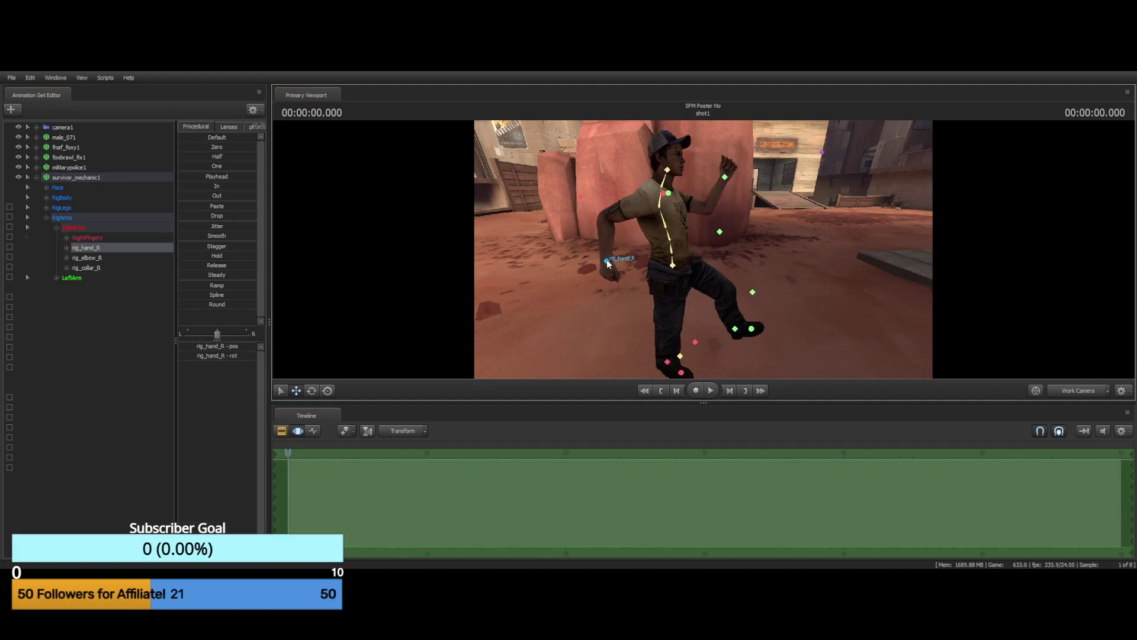
pyautogui.moveTo(607, 267); pyautogui.dragTo(591, 247)
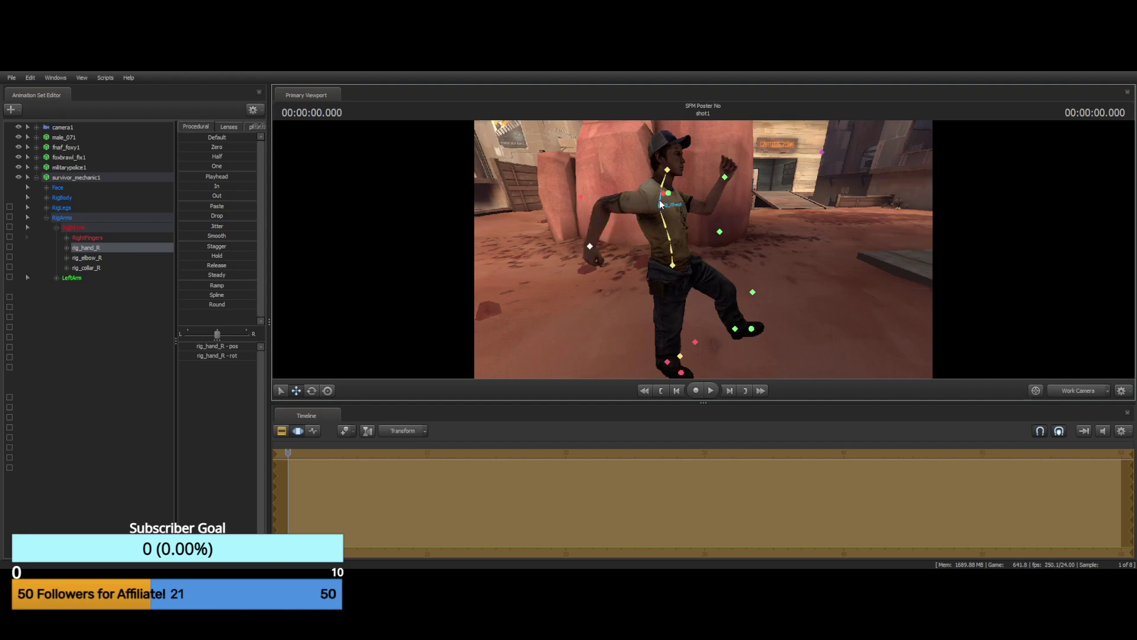
# Move the right collar rig control, rig_collar_R, slightly up to raise the right shoulder
pyautogui.click(663, 194)
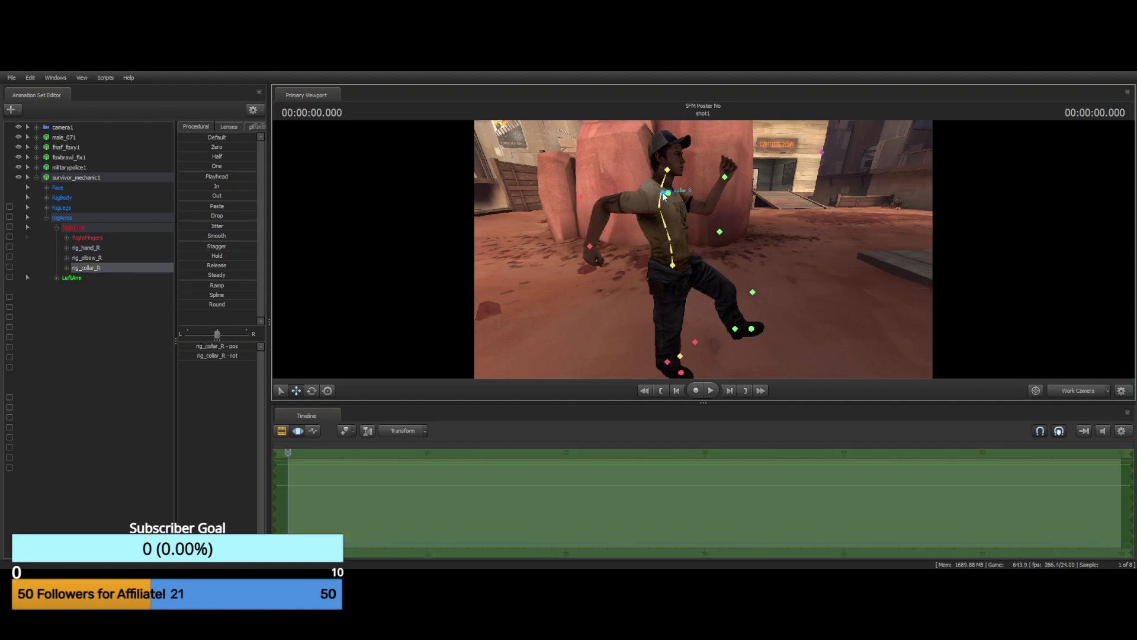
pyautogui.moveTo(663, 196); pyautogui.dragTo(660, 185)
pyautogui.press('ctrl')
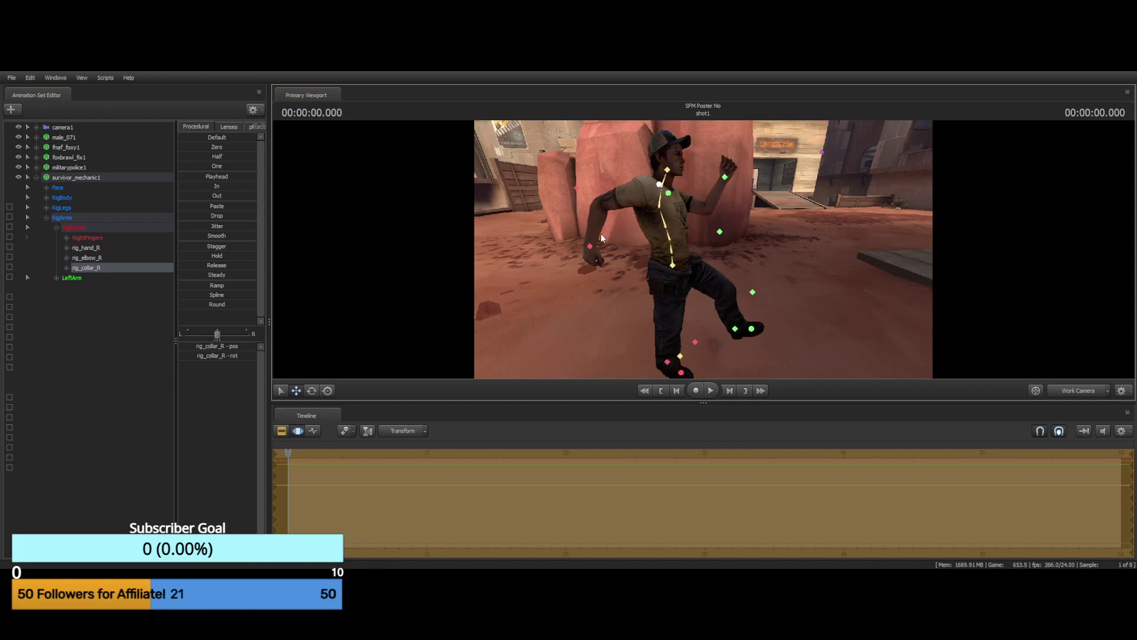
# Try to move and rotate the right elbow rig control, rig_elbow_R, and undo each change
pyautogui.click(577, 190)
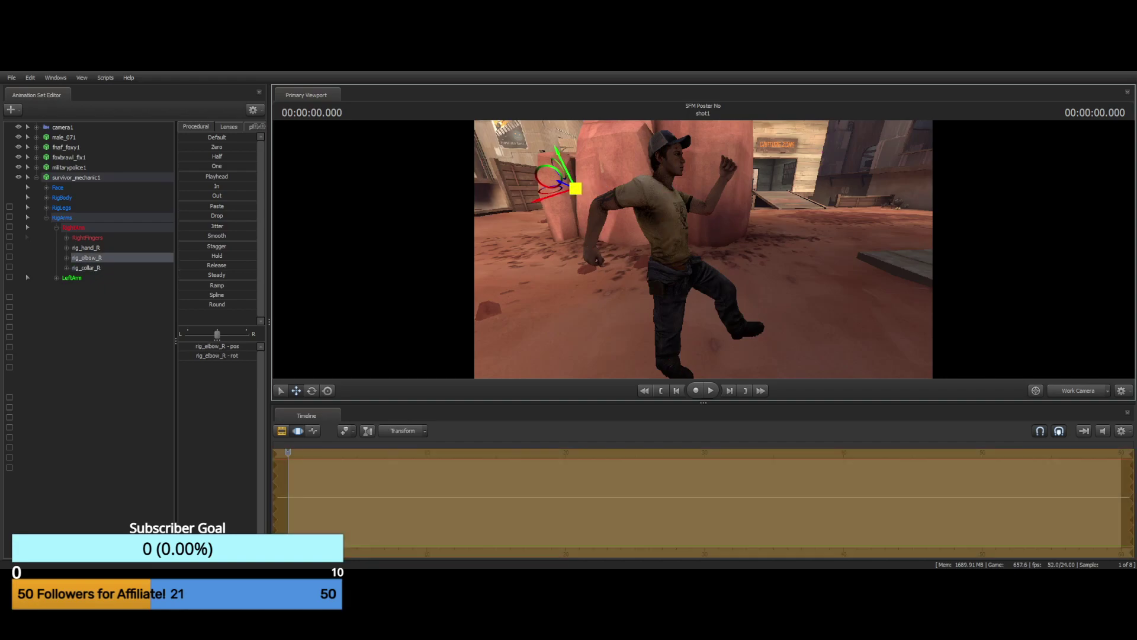
pyautogui.moveTo(575, 188); pyautogui.dragTo(479, 261)
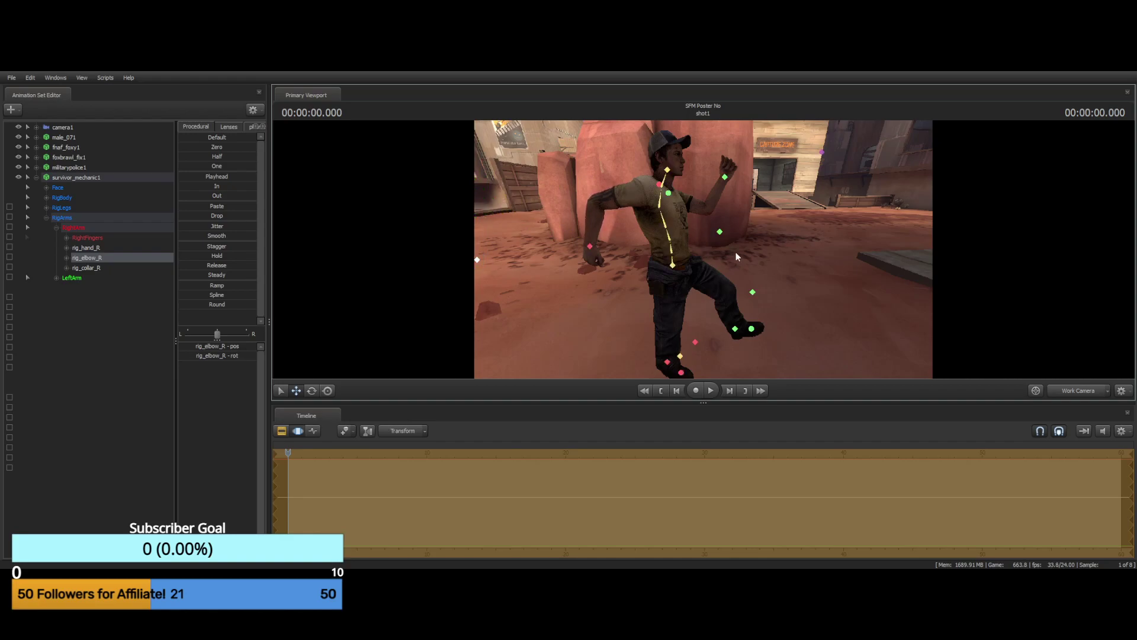
pyautogui.hotkey('ctrl', 'z')
pyautogui.press('e')
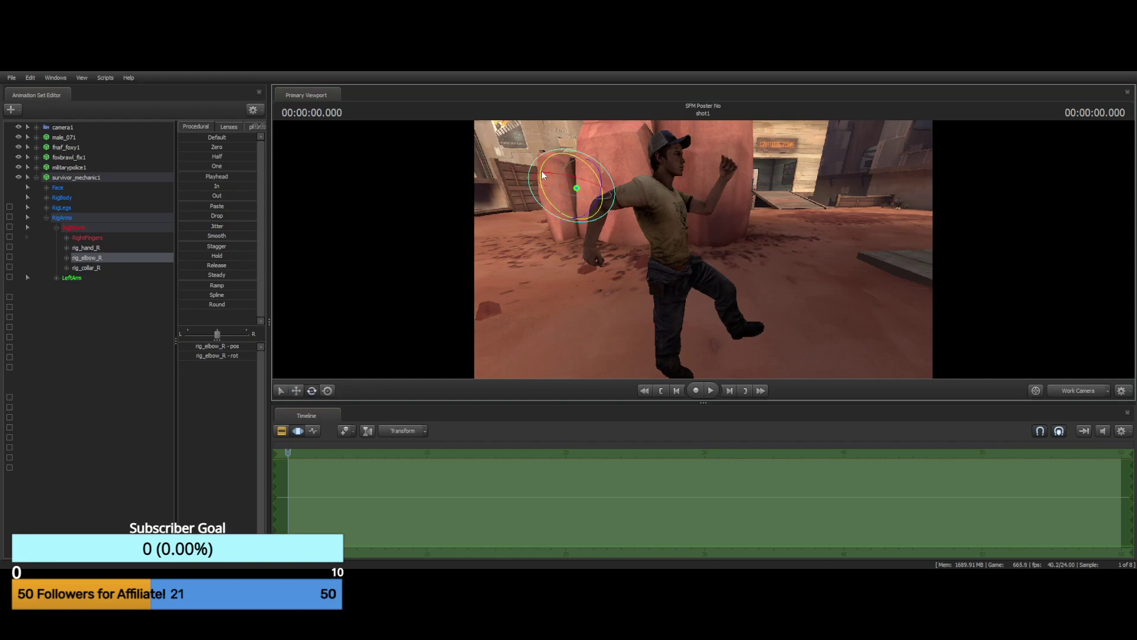
pyautogui.moveTo(590, 166); pyautogui.dragTo(644, 201)
pyautogui.hotkey('ctrl', 'z')
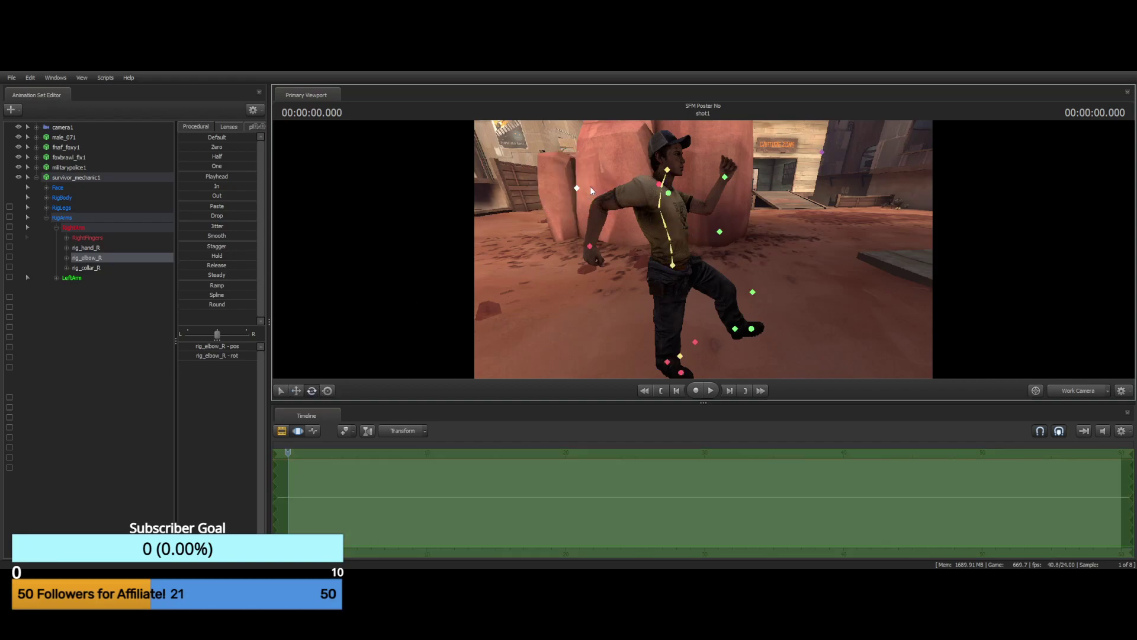
pyautogui.moveTo(546, 199); pyautogui.dragTo(573, 254)
pyautogui.hotkey('ctrl', 'z')
# Move the left hand rig control, rig_hand_L, straight down to lower the fist to chest height
pyautogui.click(726, 177)
pyautogui.click(295, 390)
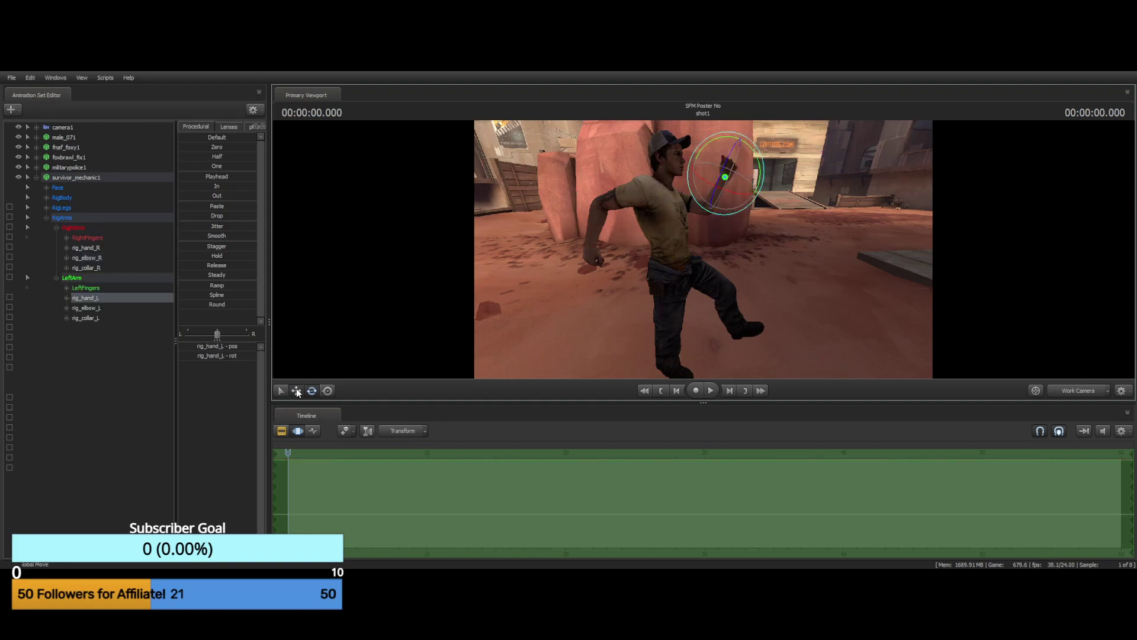
pyautogui.moveTo(727, 184)
pyautogui.mouseDown()
pyautogui.moveTo(714, 203)
pyautogui.moveTo(716, 182)
pyautogui.mouseUp()
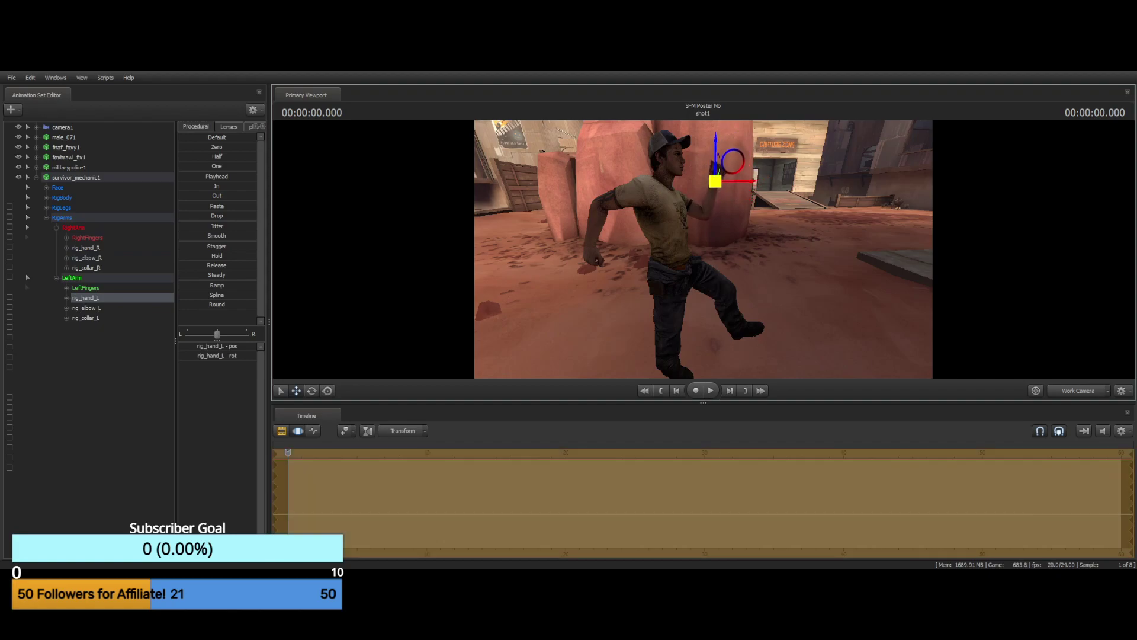
pyautogui.hotkey('ctrl', 'z')
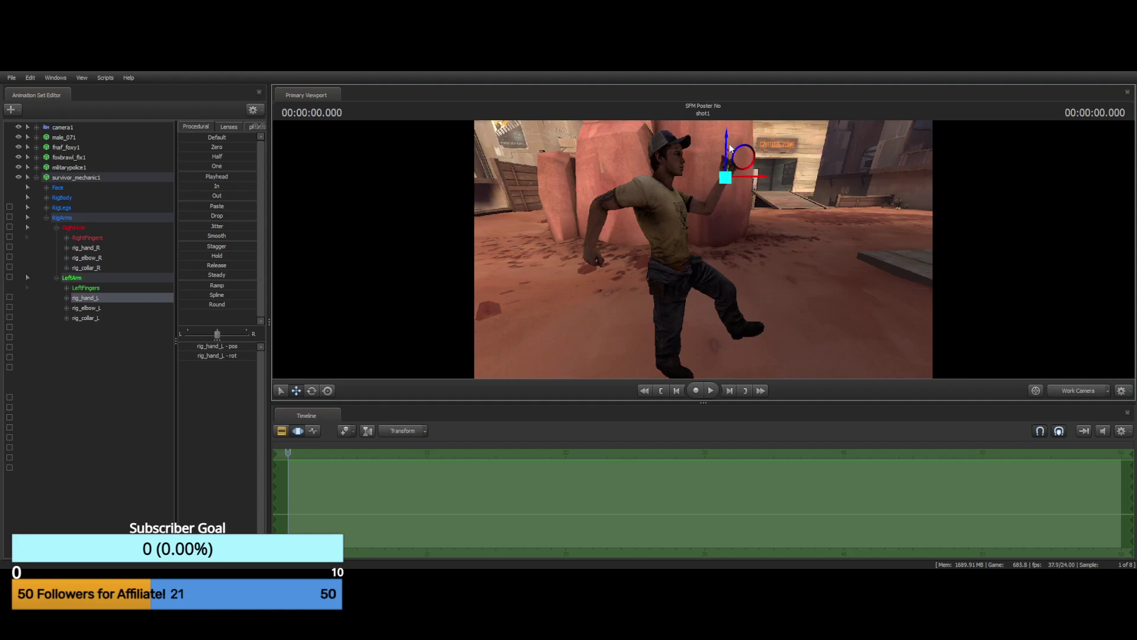
pyautogui.moveTo(728, 135); pyautogui.dragTo(725, 154)
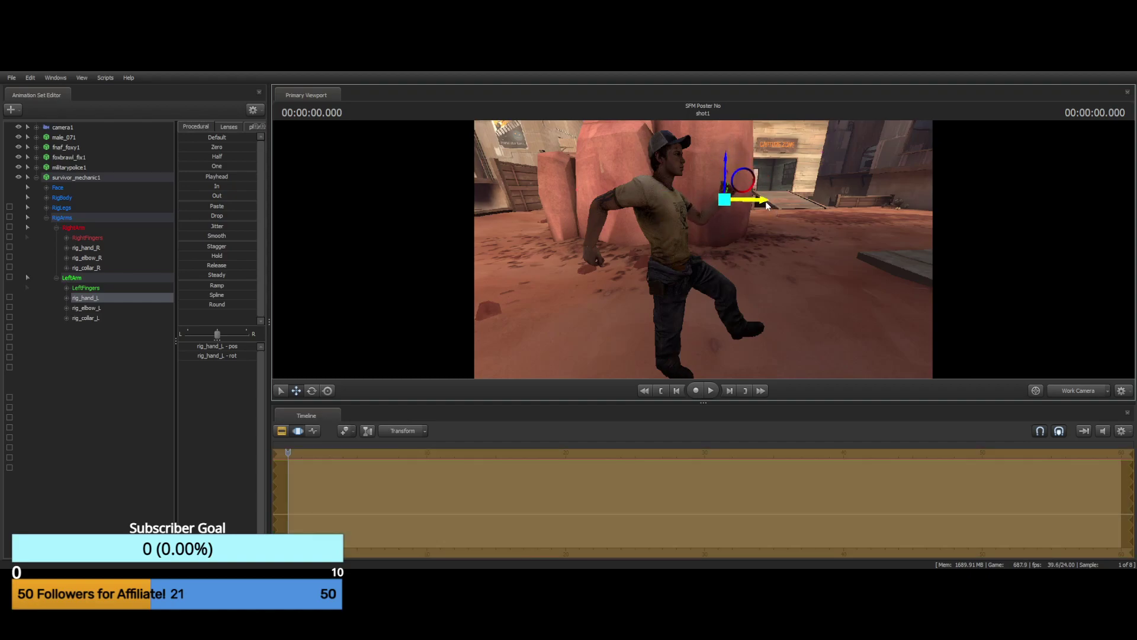
# Nudge the left hand control, rig_hand_L, slightly backward, and shift the right hand control, rig_hand_R, slightly backward and upward
pyautogui.moveTo(765, 200)
pyautogui.mouseDown()
pyautogui.moveTo(745, 199)
pyautogui.moveTo(762, 199)
pyautogui.mouseUp()
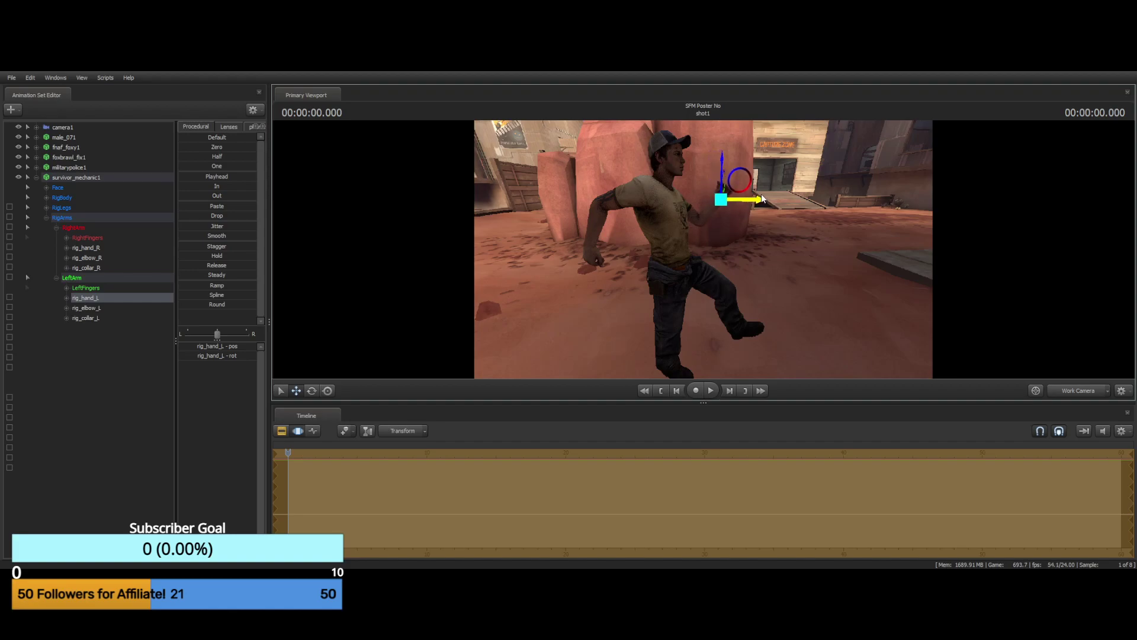
pyautogui.click(600, 250)
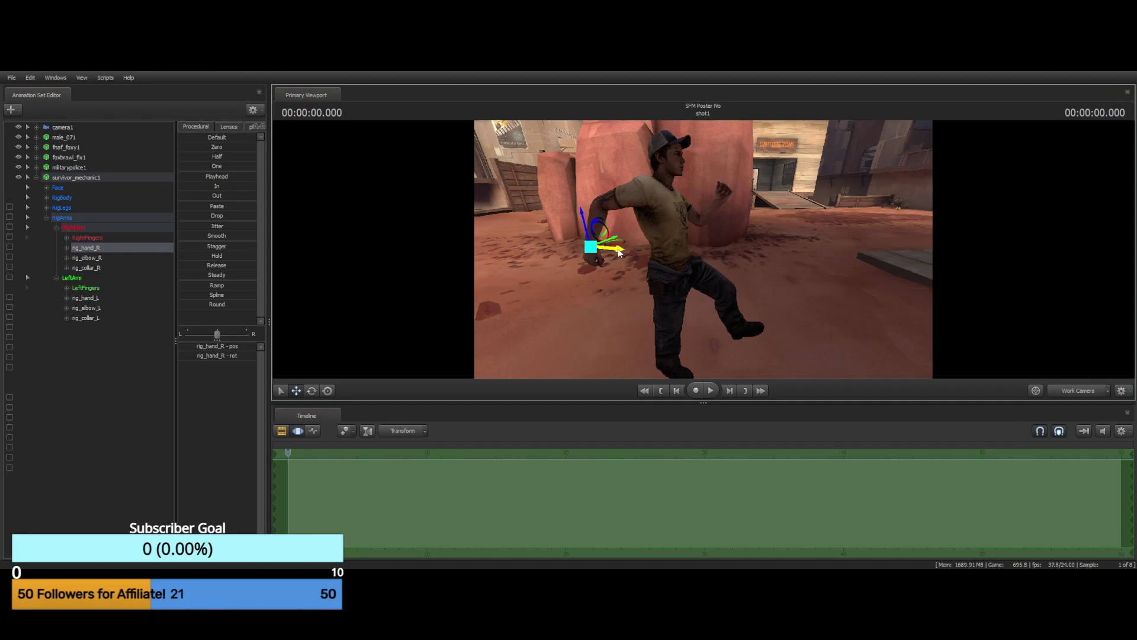
pyautogui.moveTo(618, 252); pyautogui.dragTo(618, 250)
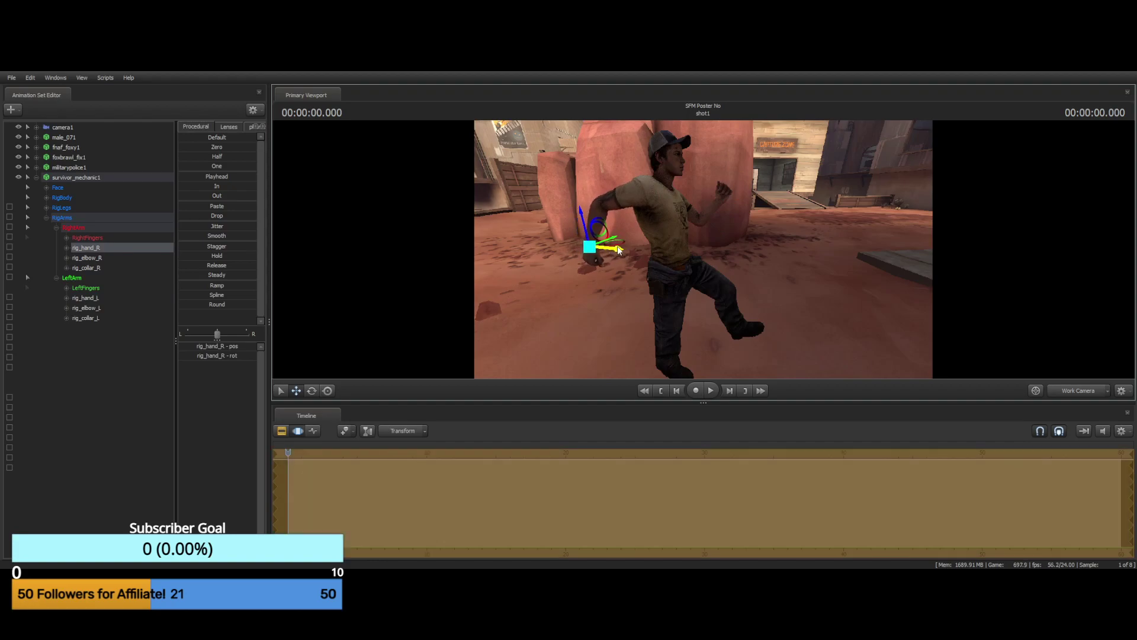
pyautogui.moveTo(579, 211); pyautogui.dragTo(577, 200)
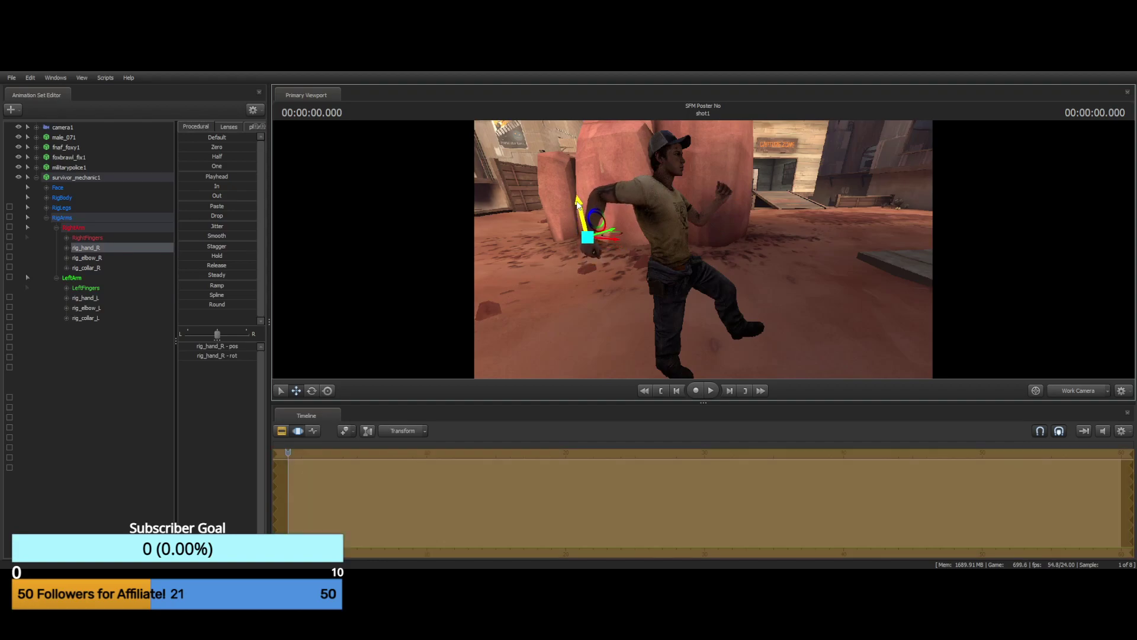
pyautogui.moveTo(616, 240); pyautogui.dragTo(611, 239)
# Try to shift the mechanic's hips control, rig_hips, backward several times, undoing each move
pyautogui.moveTo(589, 302); pyautogui.dragTo(599, 302)
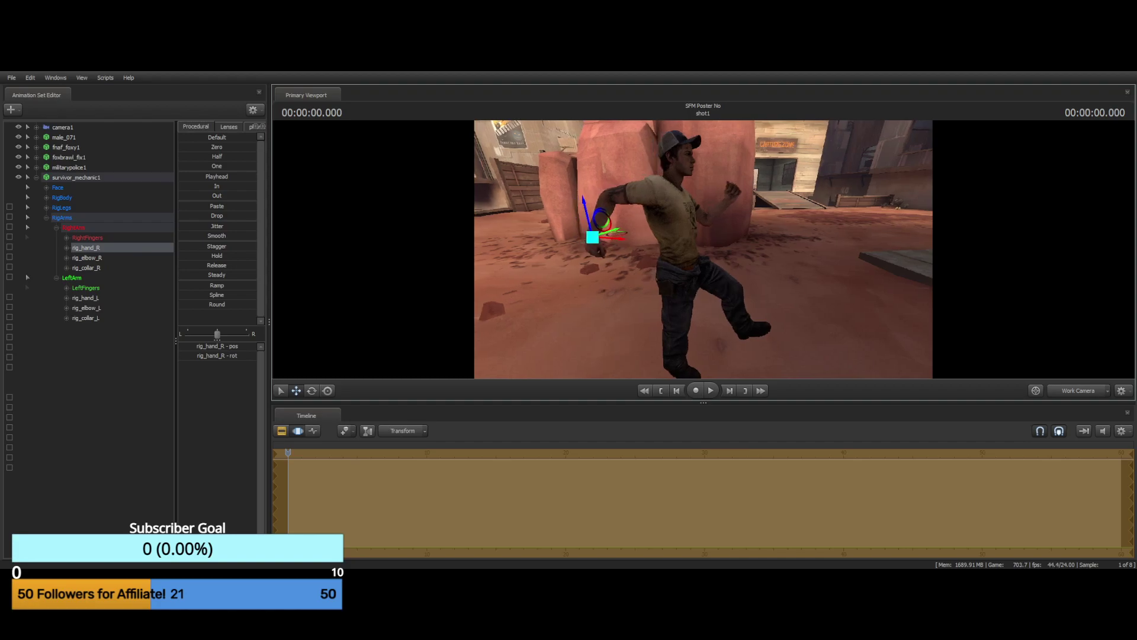
pyautogui.press('ctrl')
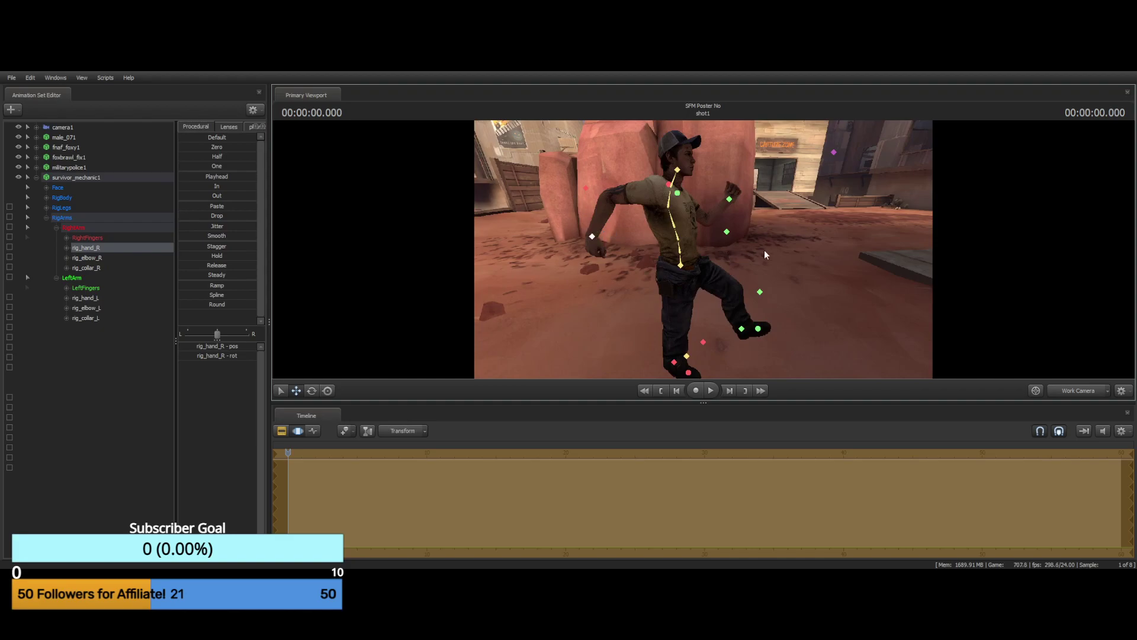
pyautogui.click(682, 265)
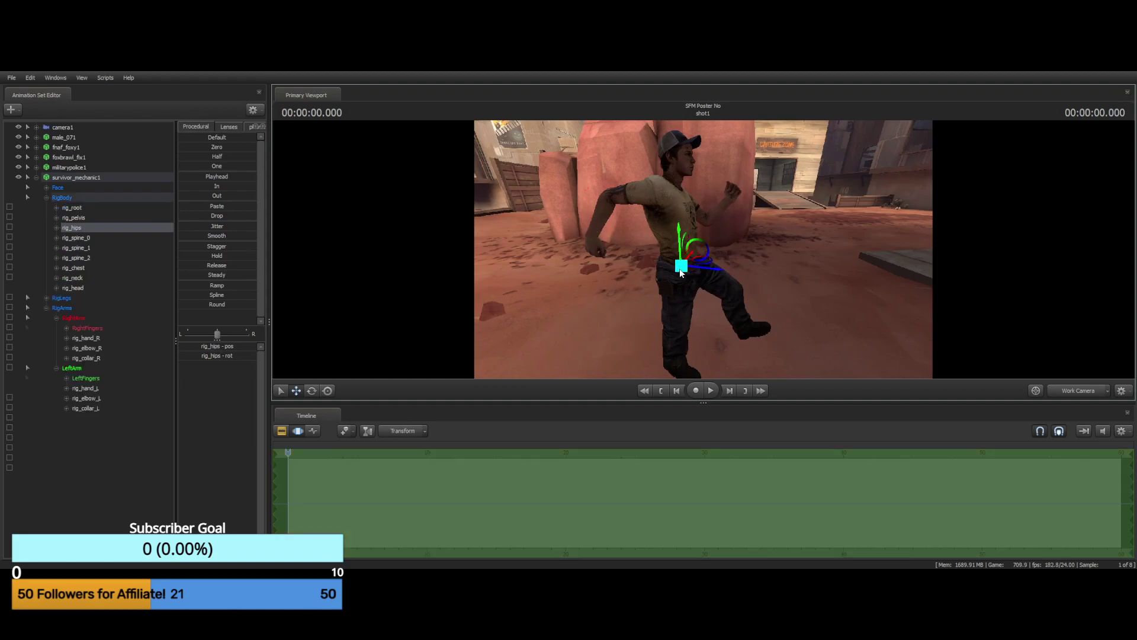
pyautogui.moveTo(717, 271); pyautogui.dragTo(705, 271)
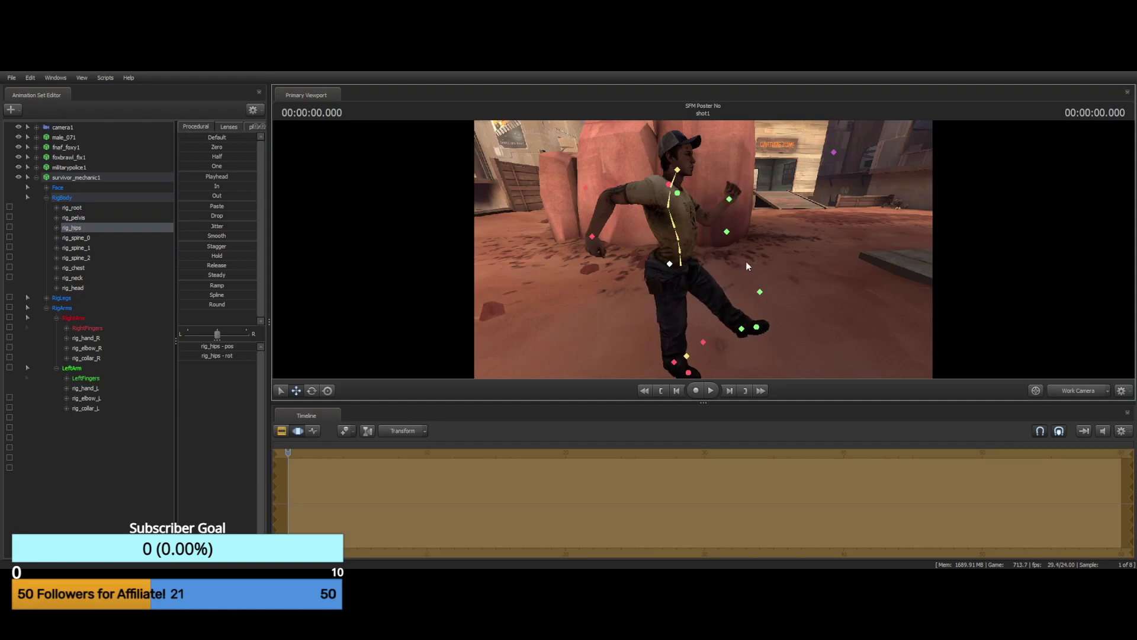
pyautogui.hotkey('ctrl', 'z')
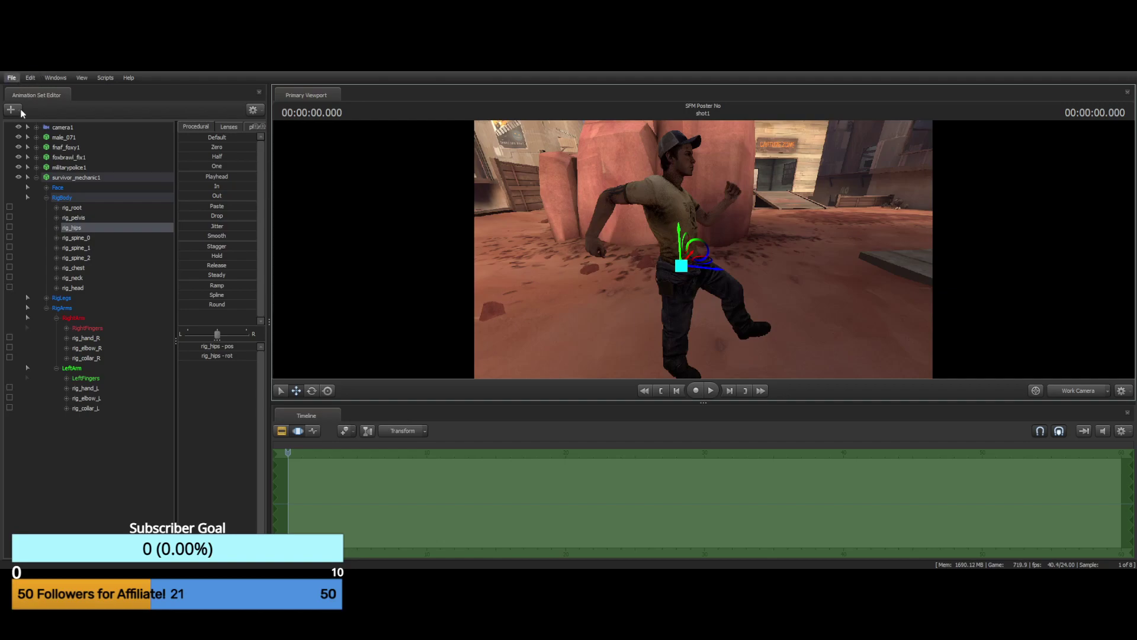
pyautogui.click(114, 478)
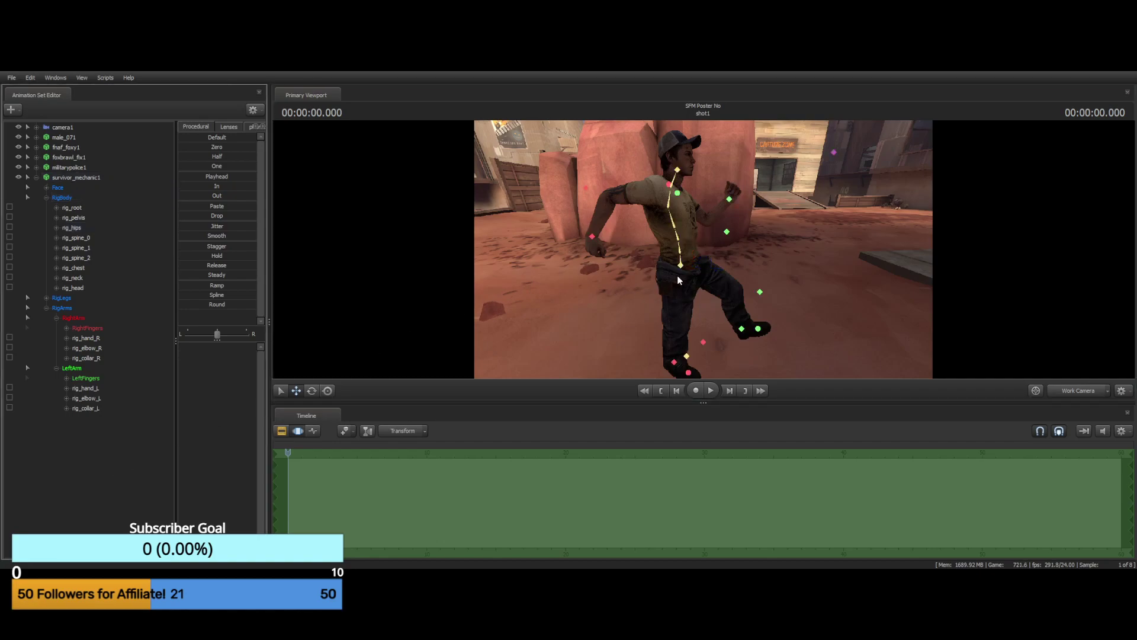
pyautogui.click(680, 266)
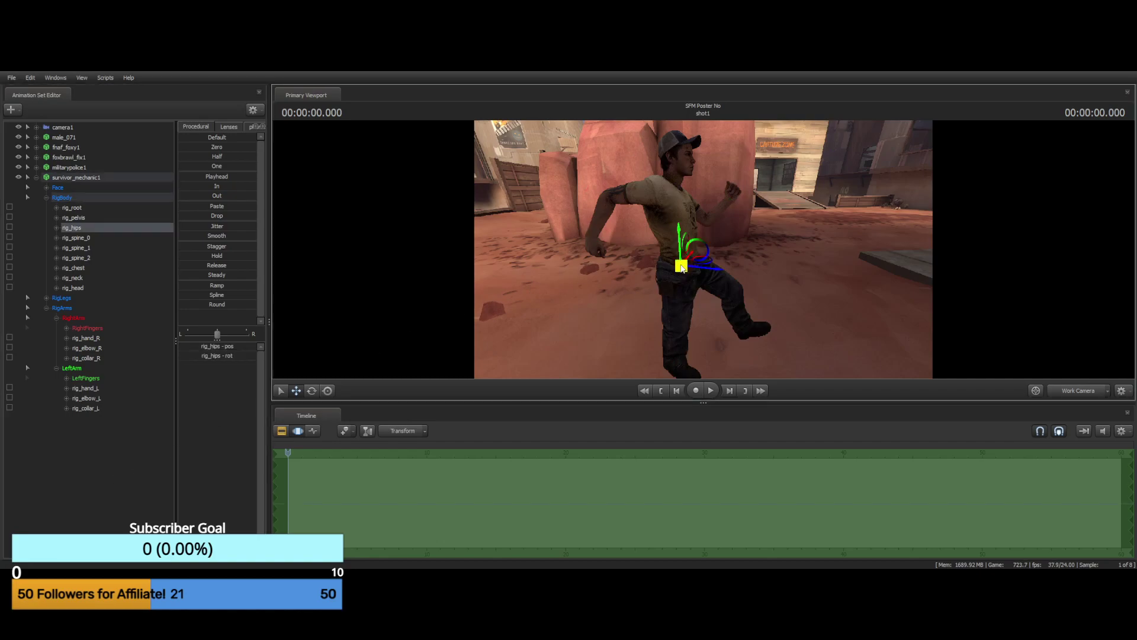
pyautogui.moveTo(681, 268)
pyautogui.mouseDown()
pyautogui.moveTo(616, 261)
pyautogui.moveTo(812, 249)
pyautogui.moveTo(607, 261)
pyautogui.moveTo(657, 279)
pyautogui.moveTo(664, 267)
pyautogui.mouseUp()
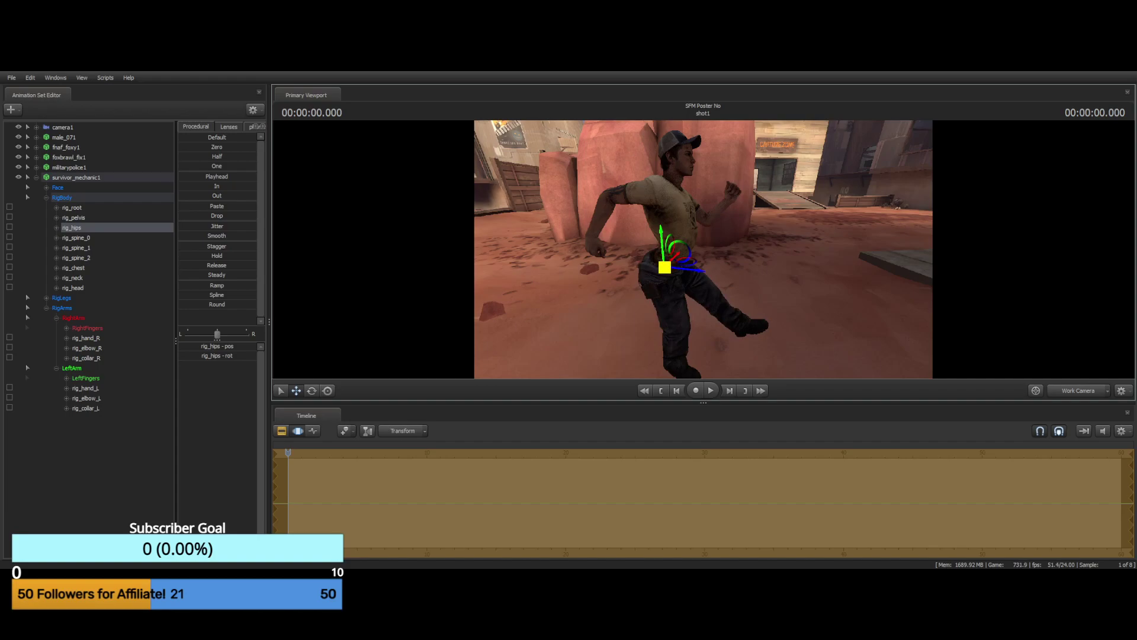
pyautogui.moveTo(665, 267); pyautogui.dragTo(649, 263)
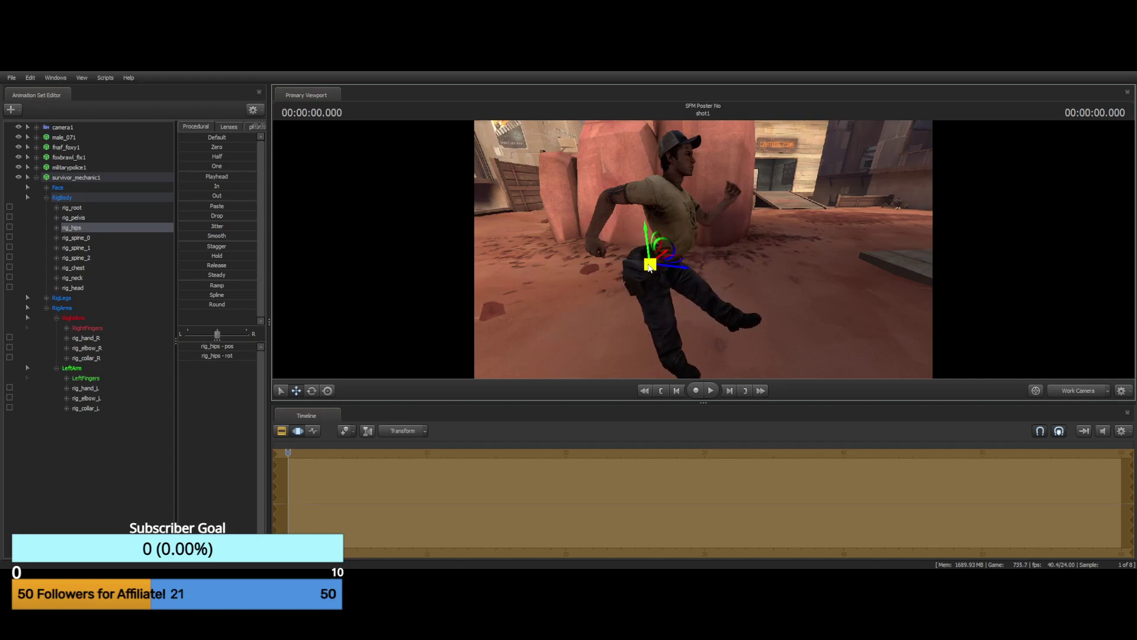
pyautogui.press('ctrl')
pyautogui.click(664, 277)
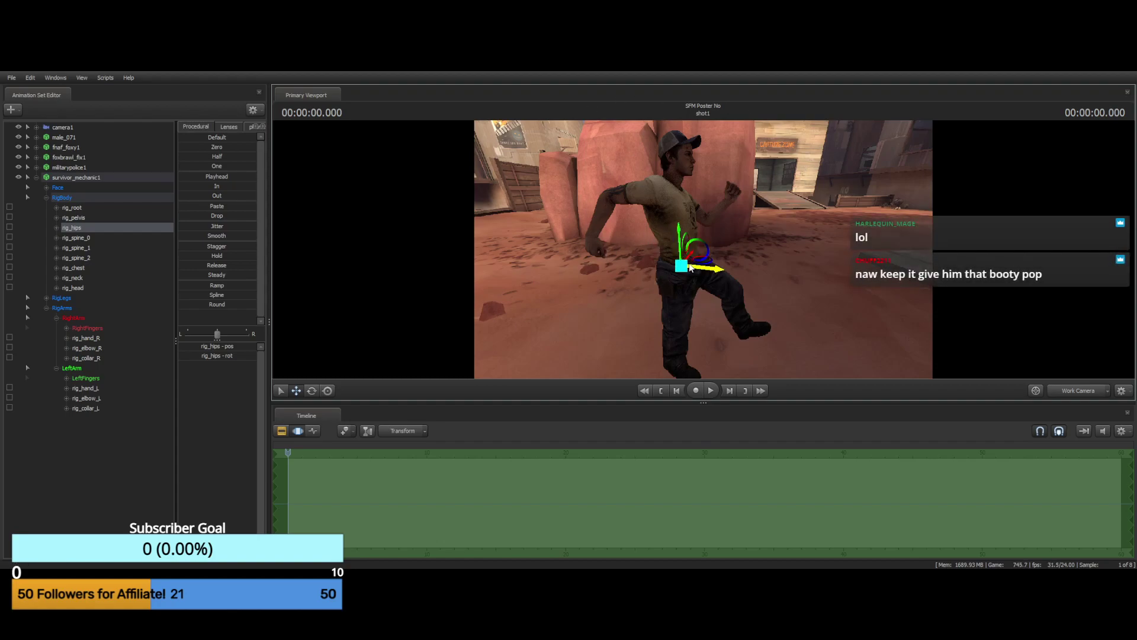
pyautogui.moveTo(690, 268); pyautogui.dragTo(721, 267)
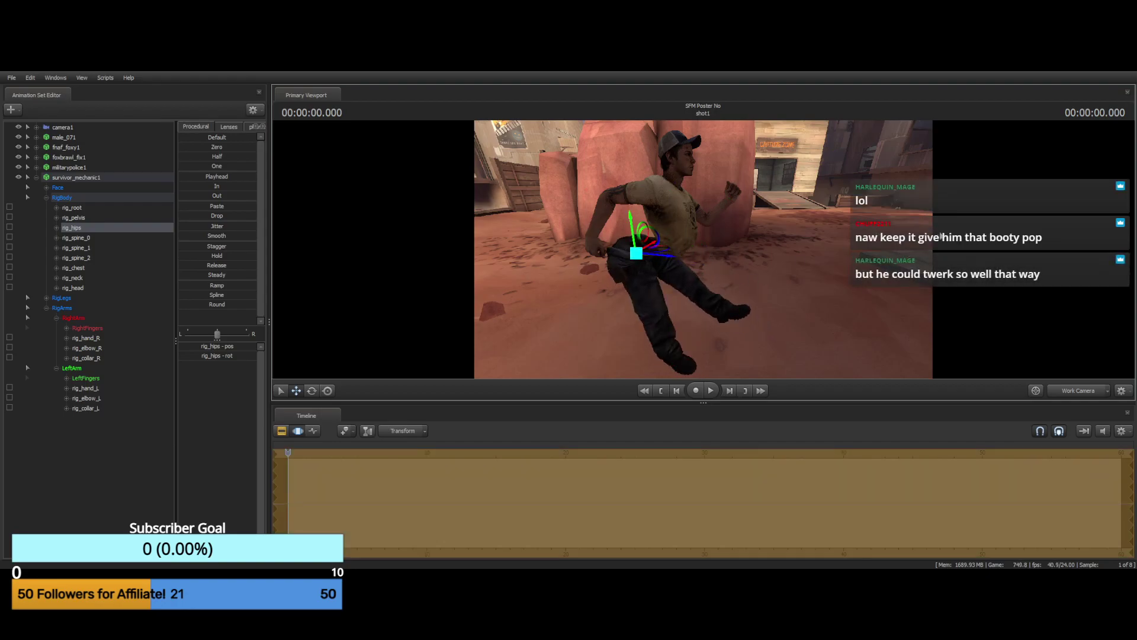
pyautogui.click(86, 453)
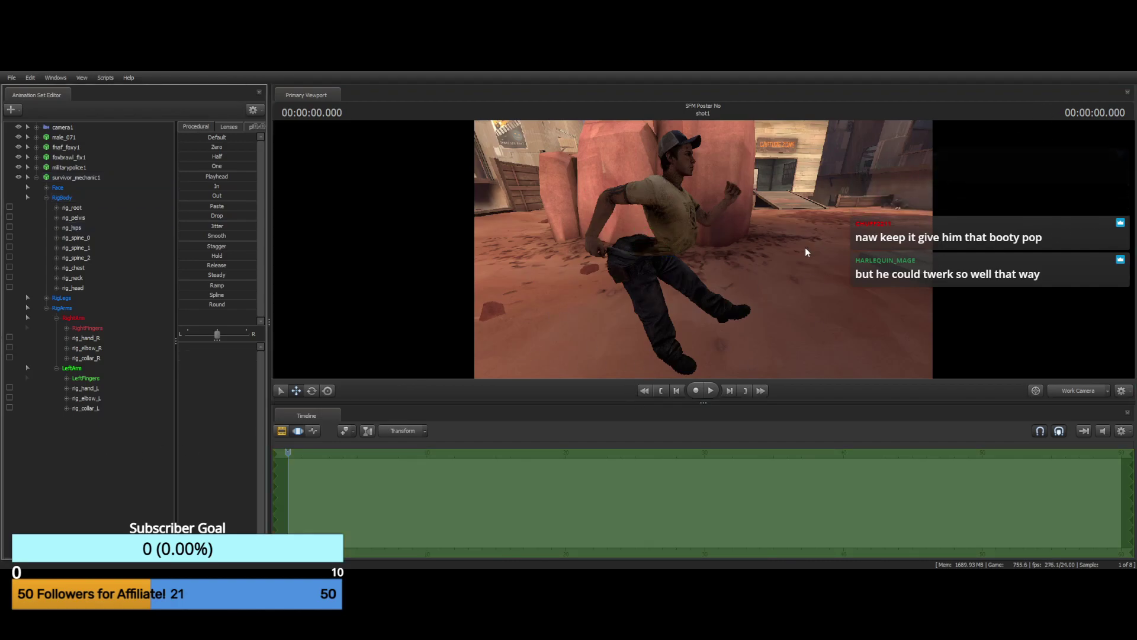
pyautogui.hotkey('ctrl', 'z')
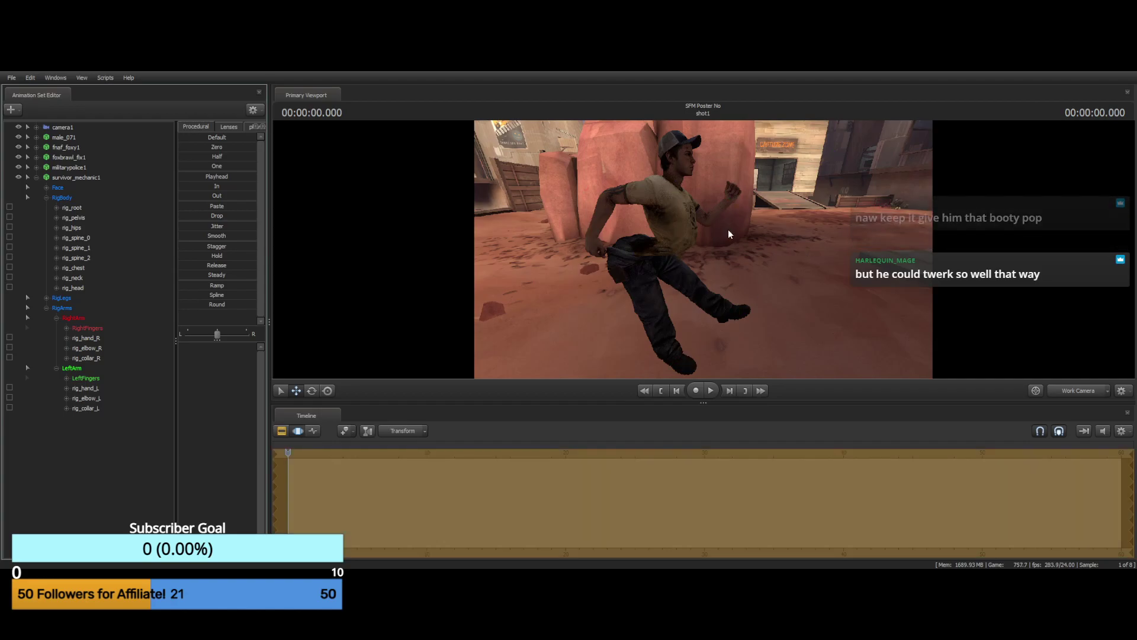
pyautogui.click(507, 278)
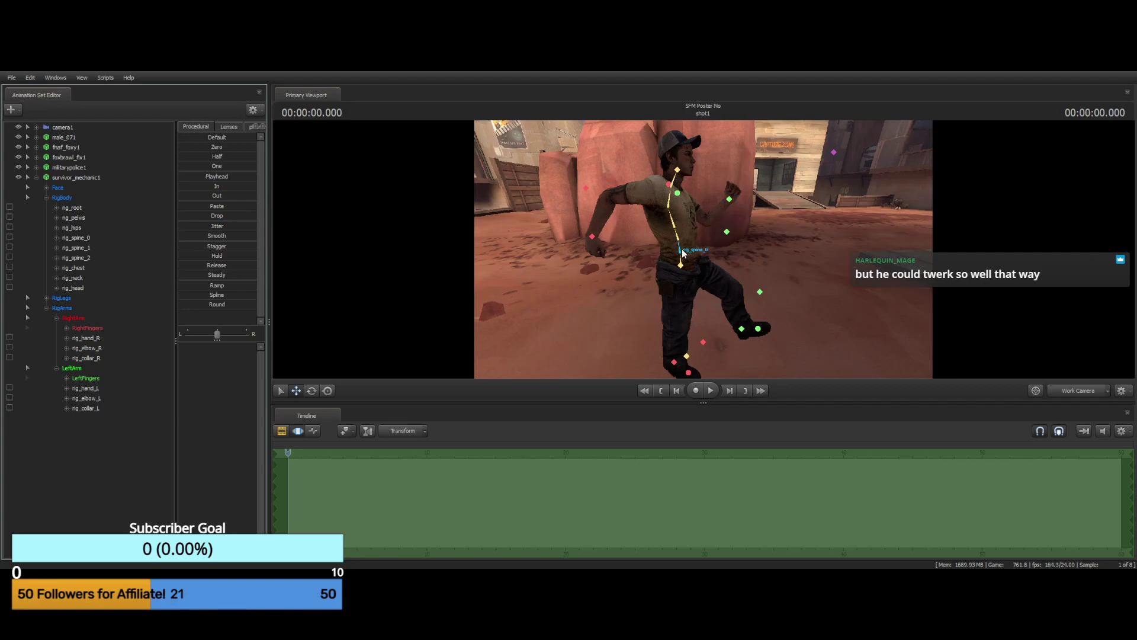
# Try to nudge the pelvis control, rig_pelvis, slightly backward and undo the move
pyautogui.click(681, 265)
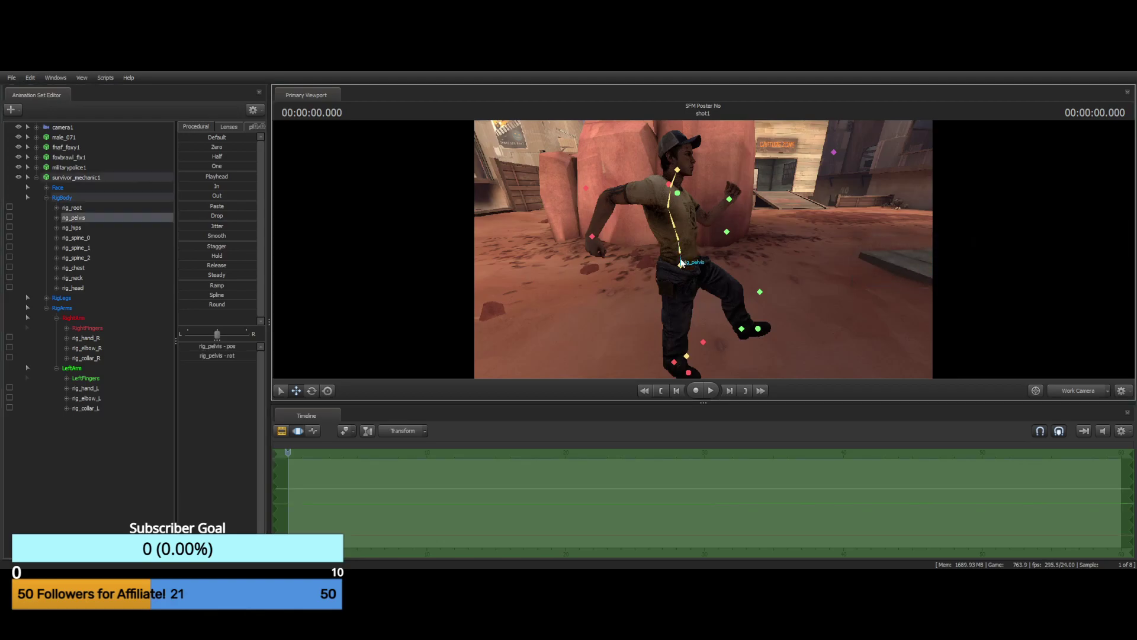
pyautogui.moveTo(681, 265)
pyautogui.mouseDown()
pyautogui.moveTo(670, 265)
pyautogui.moveTo(692, 256)
pyautogui.moveTo(679, 266)
pyautogui.mouseUp()
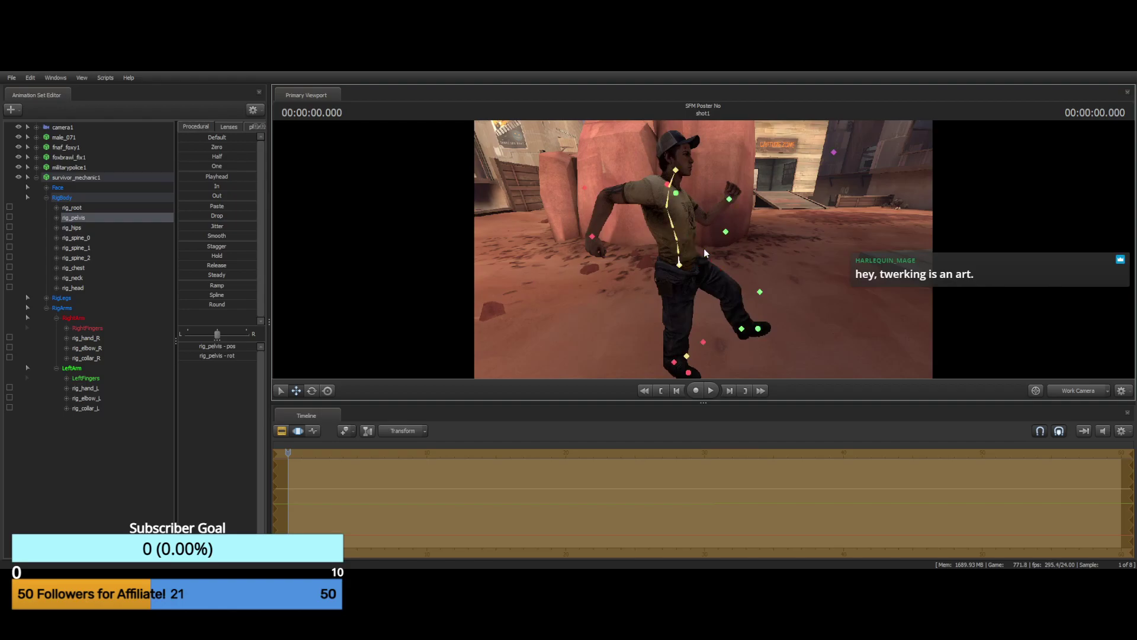
pyautogui.hotkey('ctrl', 'z')
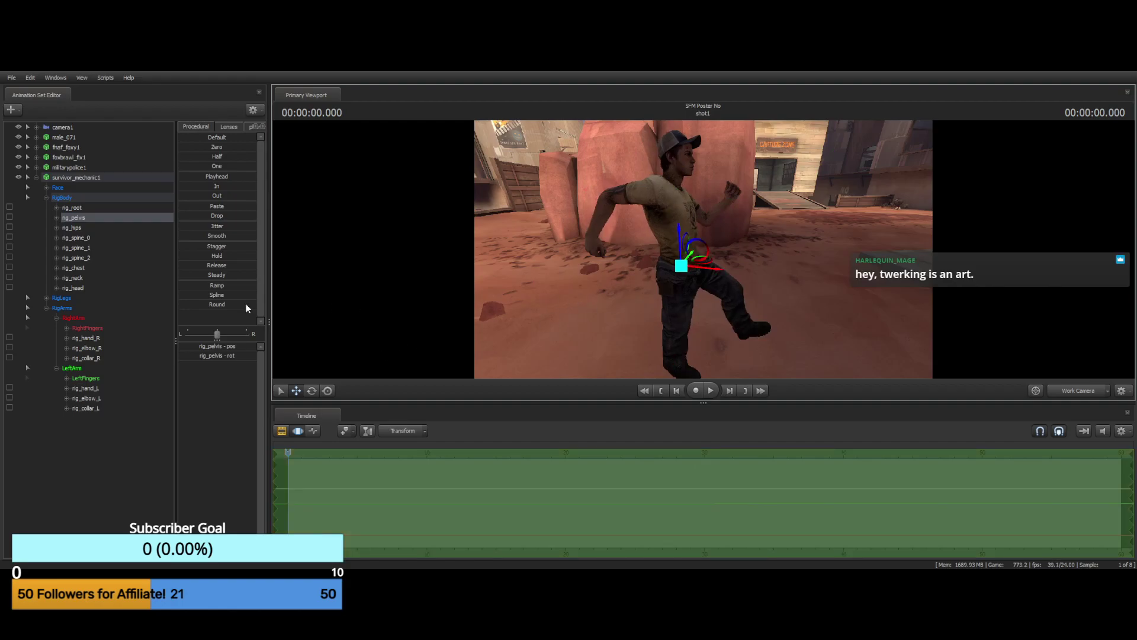
# Rotate the pelvis control, rig_pelvis, forward so that the mechanic's upper body leans into the run
pyautogui.click(312, 390)
pyautogui.moveTo(698, 240); pyautogui.dragTo(706, 247)
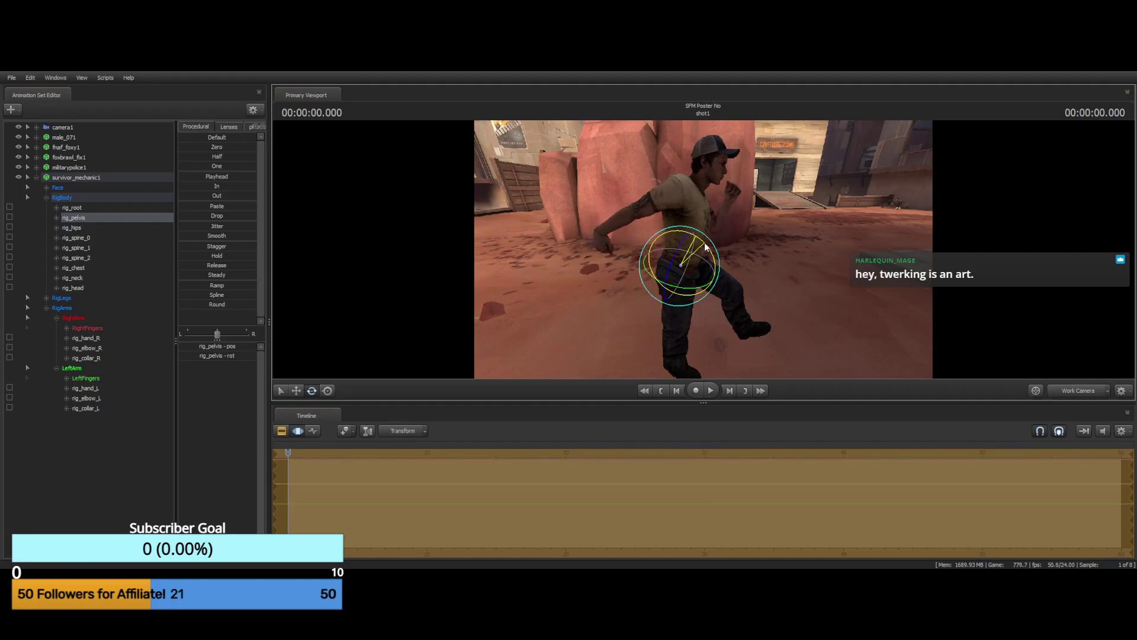
pyautogui.moveTo(706, 247); pyautogui.dragTo(709, 249)
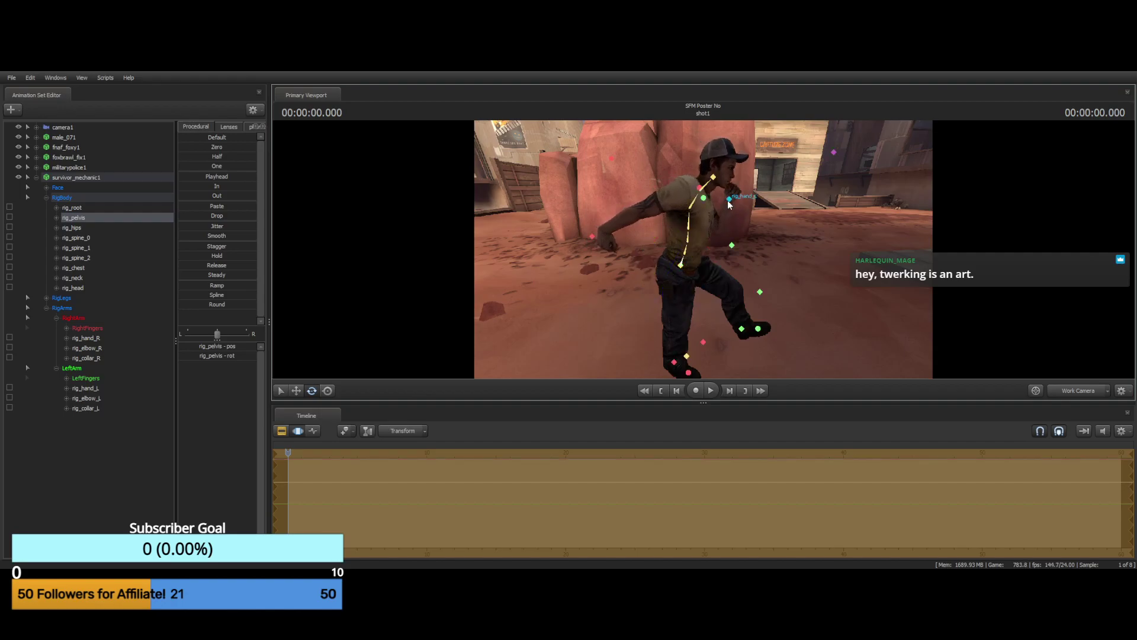
# Move the left hand control, rig_hand_L, slightly down and forward, away from the mechanic's face
pyautogui.click(733, 208)
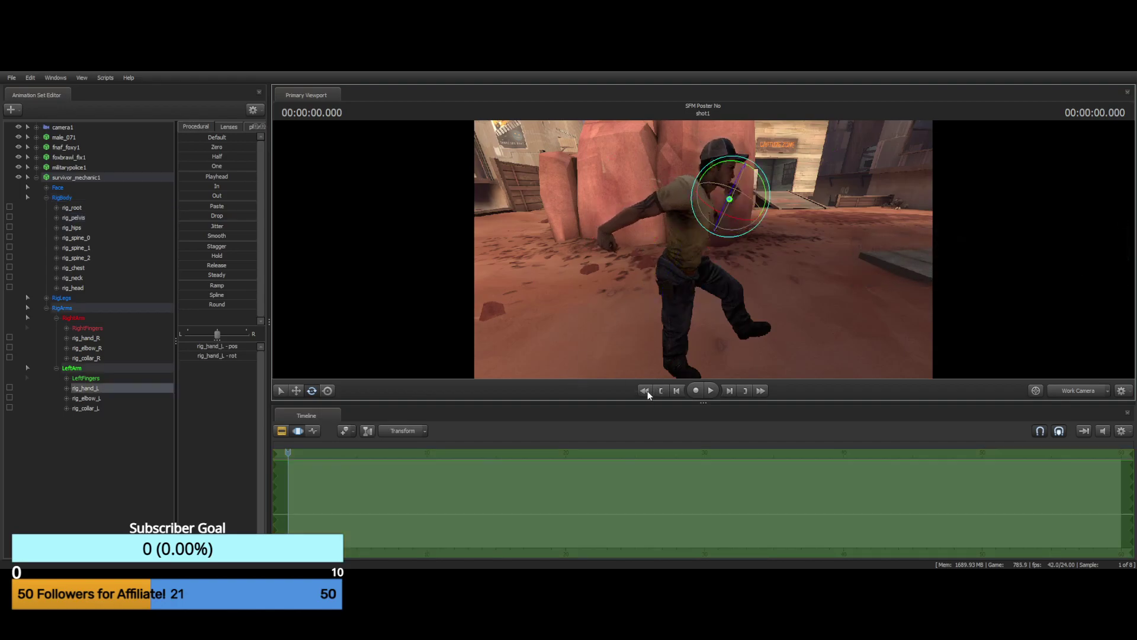
pyautogui.click(296, 391)
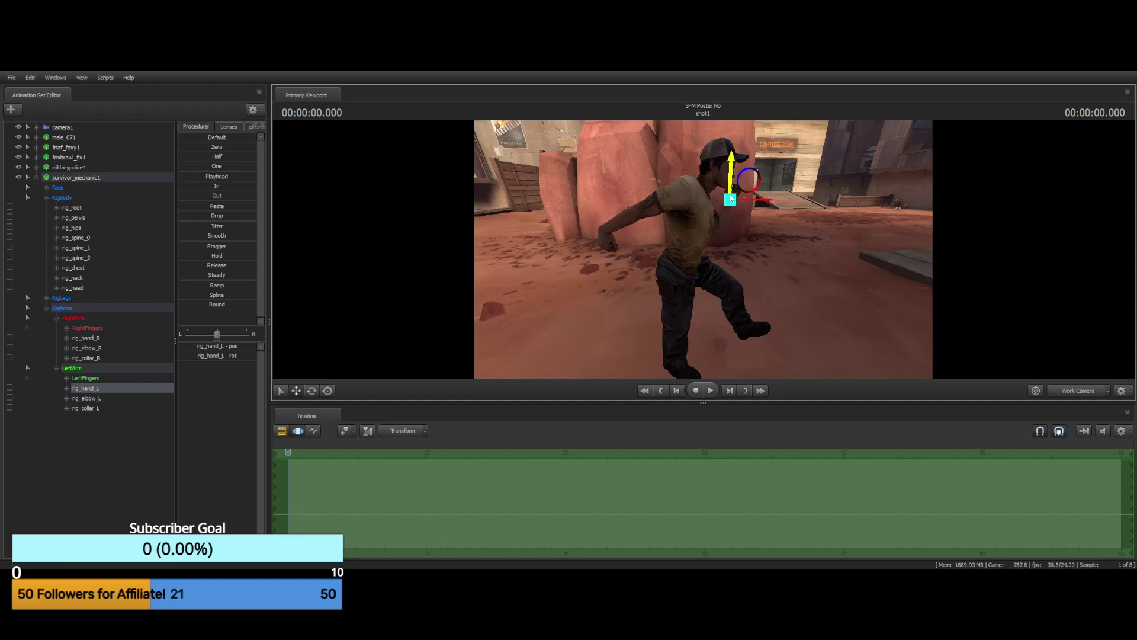
pyautogui.moveTo(753, 203)
pyautogui.mouseDown()
pyautogui.moveTo(773, 203)
pyautogui.moveTo(739, 207)
pyautogui.mouseUp()
pyautogui.hotkey('ctrl', 'z')
pyautogui.hotkey('ctrl', 'z')
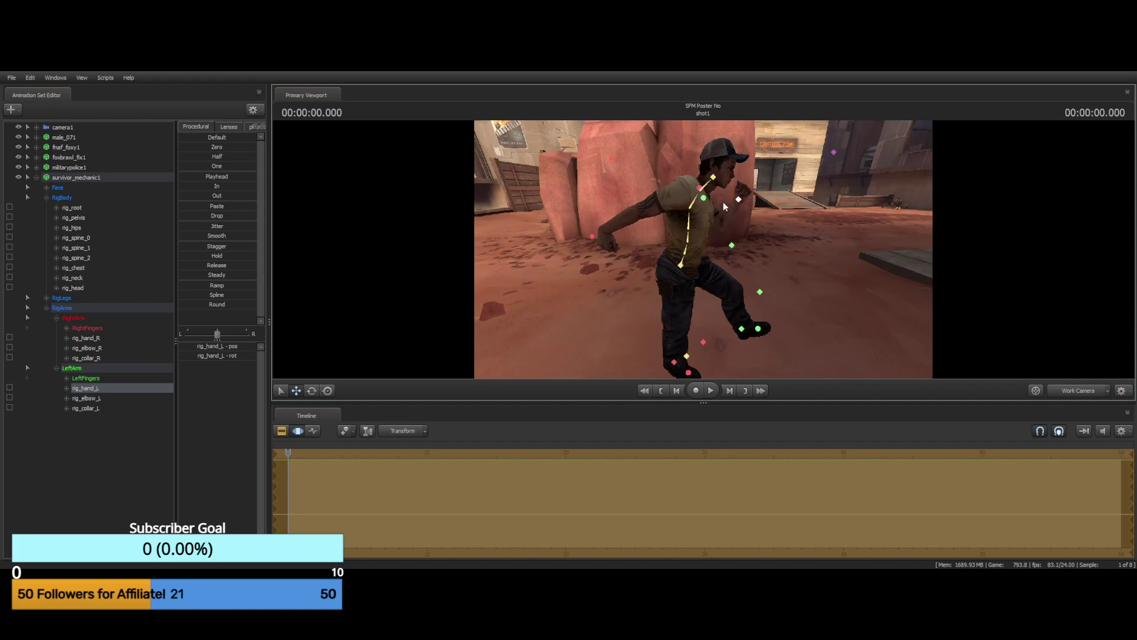
pyautogui.moveTo(732, 160); pyautogui.dragTo(731, 168)
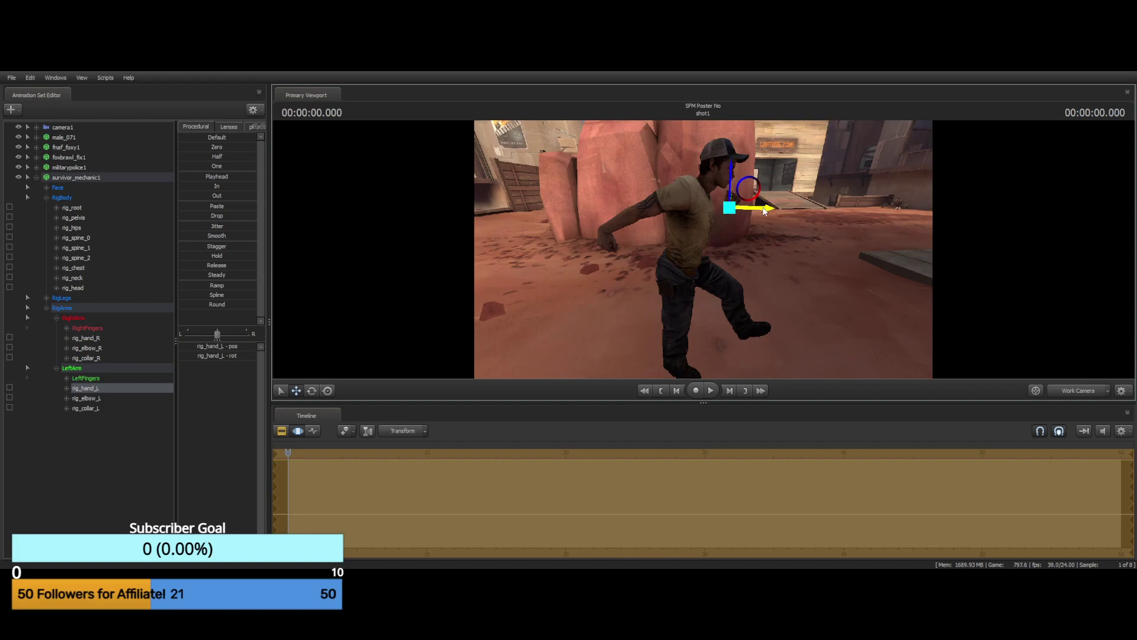
pyautogui.moveTo(766, 210); pyautogui.dragTo(781, 212)
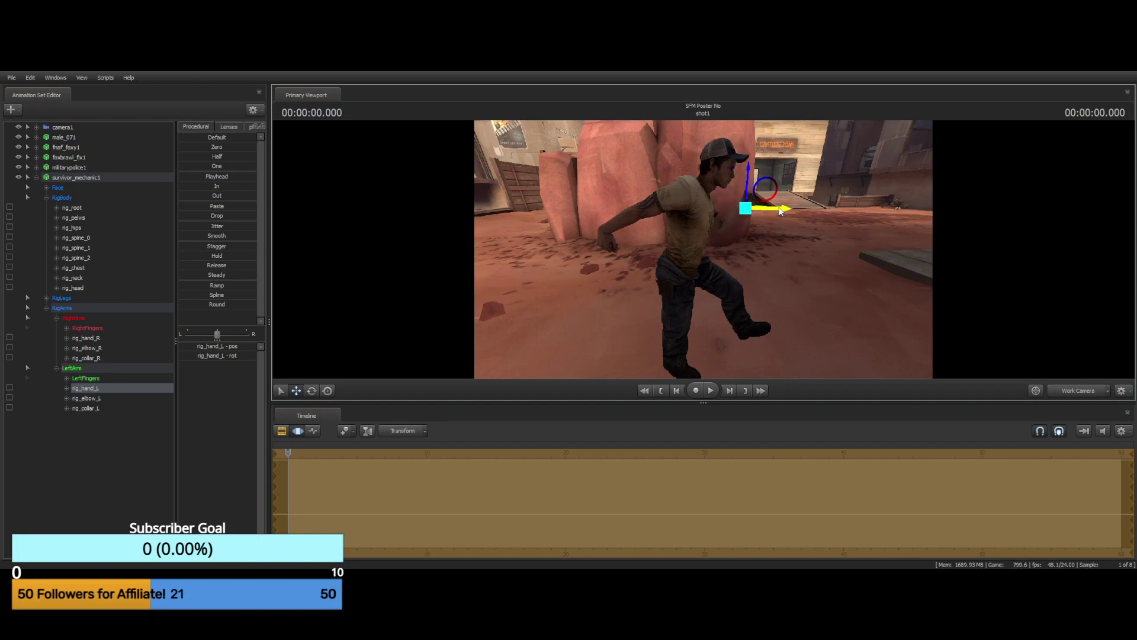
# Move the right hand control, rig_hand_R, slightly toward the body and raise it behind the mechanic's back
pyautogui.moveTo(616, 309); pyautogui.dragTo(708, 242)
pyautogui.press('ctrl')
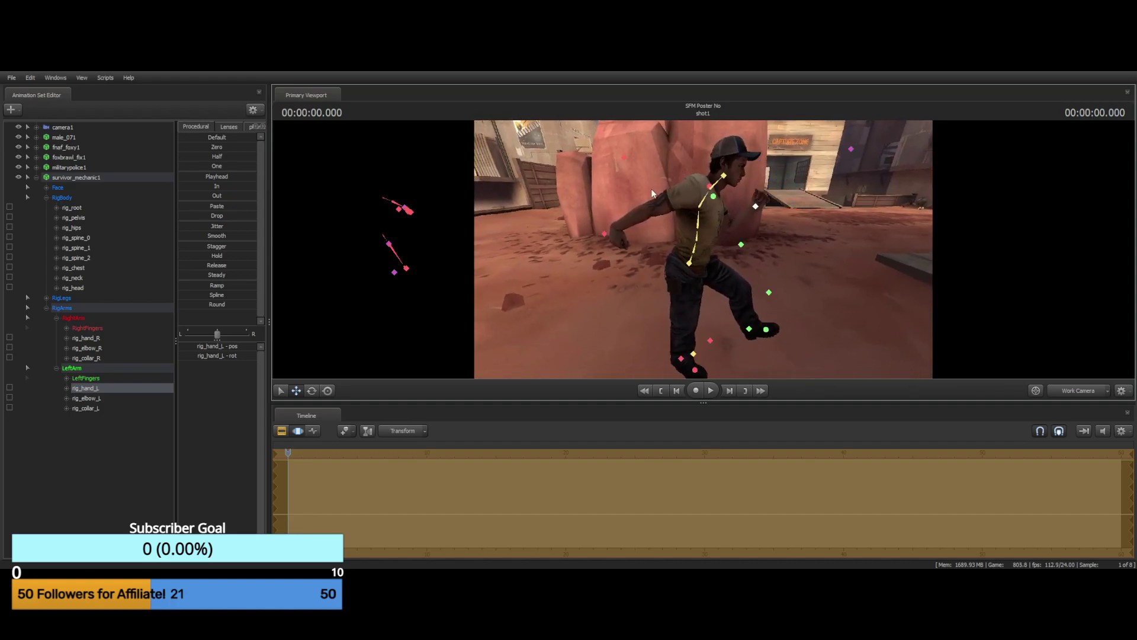
pyautogui.click(605, 234)
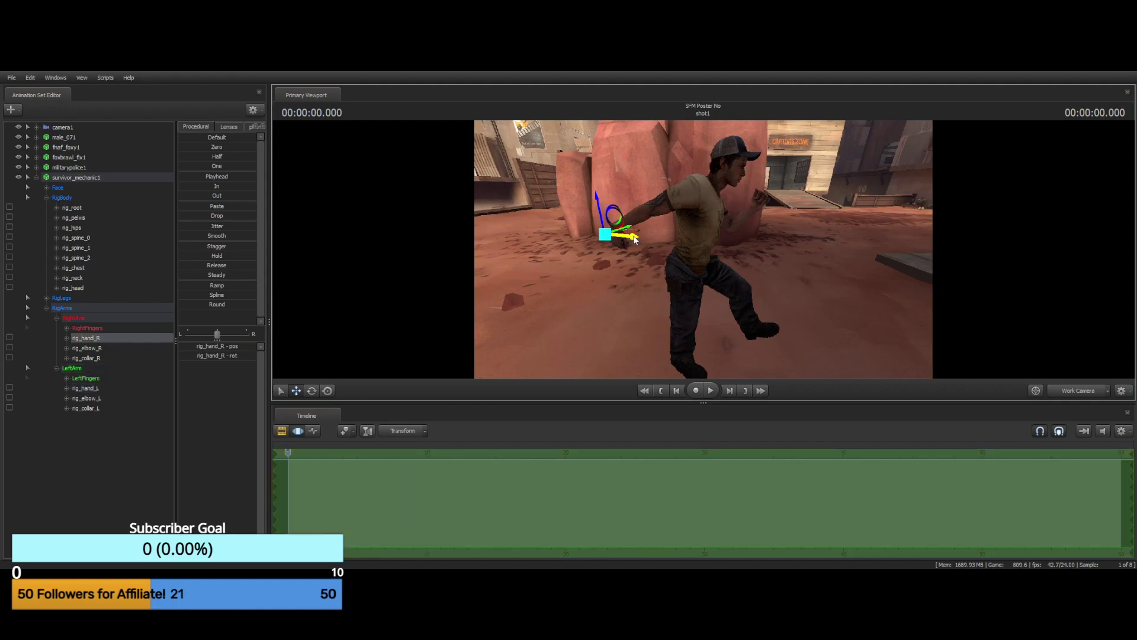
pyautogui.moveTo(634, 238); pyautogui.dragTo(647, 239)
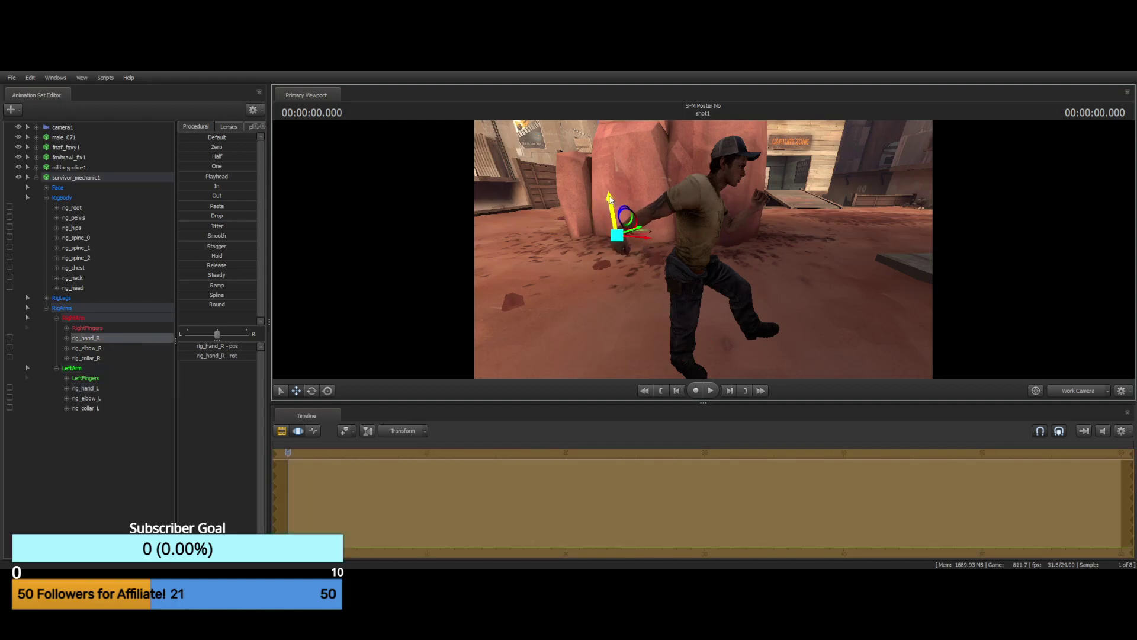
pyautogui.moveTo(610, 200); pyautogui.dragTo(608, 178)
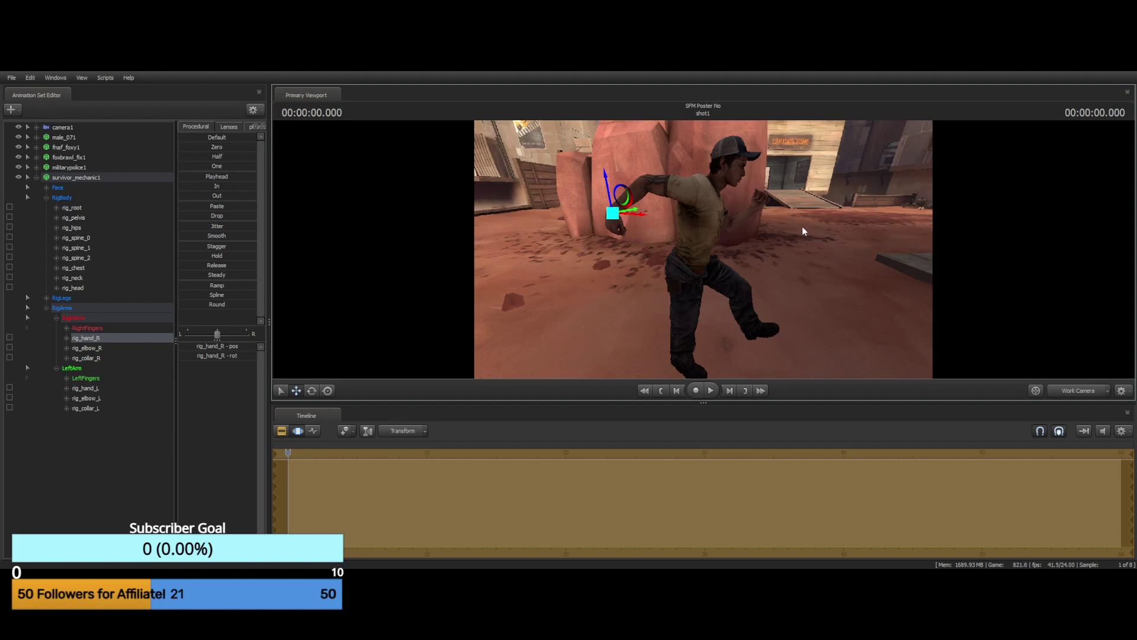
# Try to move the mechanic's left knee control, rig_knee_L, forward and undo the move
pyautogui.moveTo(803, 257); pyautogui.dragTo(803, 266)
pyautogui.moveTo(703, 250); pyautogui.dragTo(709, 349)
pyautogui.moveTo(704, 302); pyautogui.dragTo(704, 254)
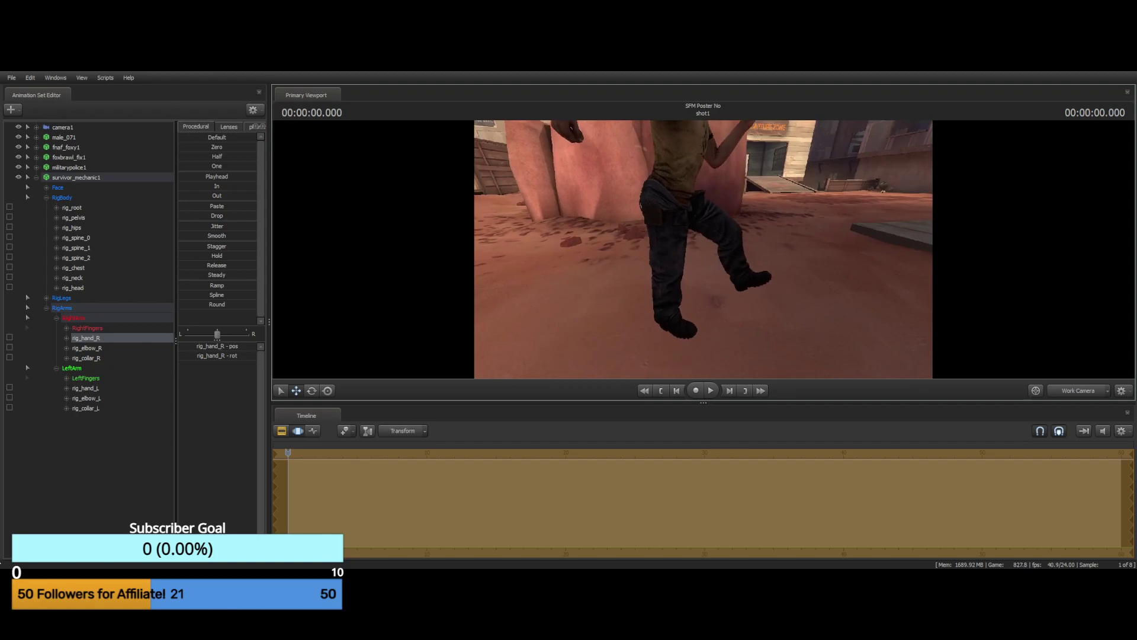
pyautogui.click(84, 472)
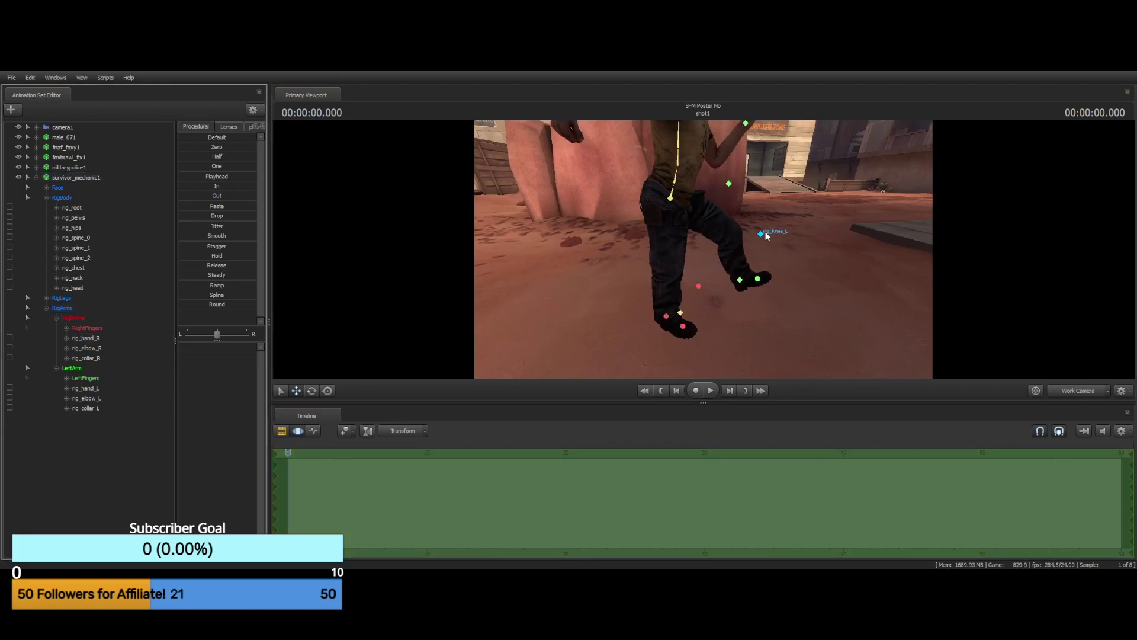
pyautogui.click(761, 235)
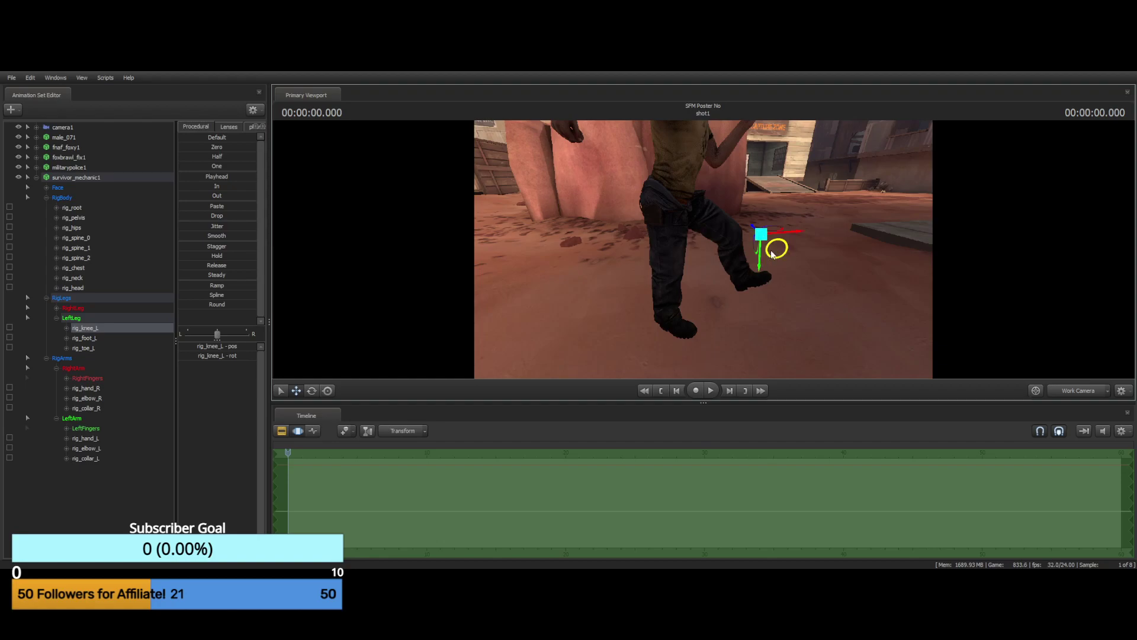
pyautogui.moveTo(773, 255); pyautogui.dragTo(825, 232)
pyautogui.hotkey('ctrl', 'z')
pyautogui.hotkey('ctrl', 'z')
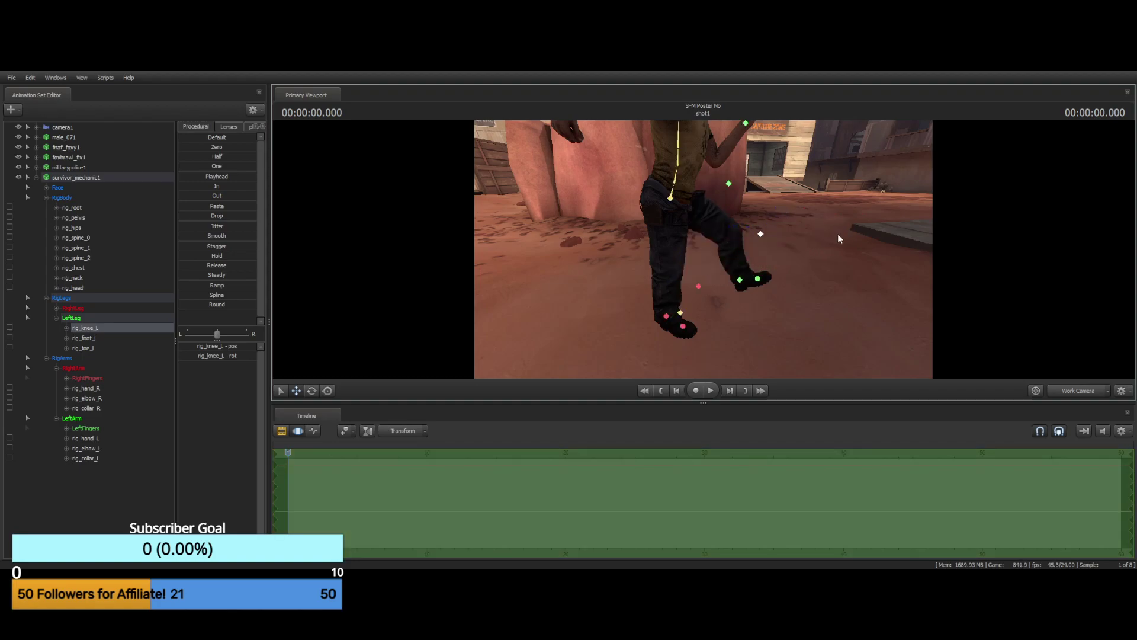
# Move the left foot control, rig_foot_L, backward so that the raised lower leg bends beneath the knee
pyautogui.press('ctrl')
pyautogui.click(741, 279)
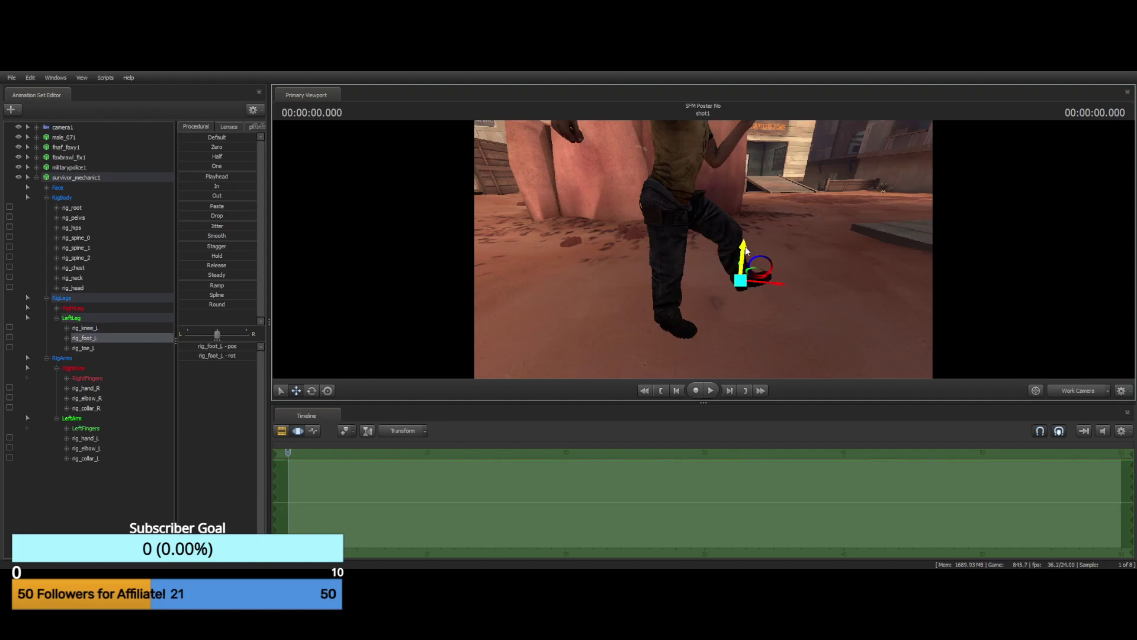
pyautogui.moveTo(747, 242); pyautogui.dragTo(752, 267)
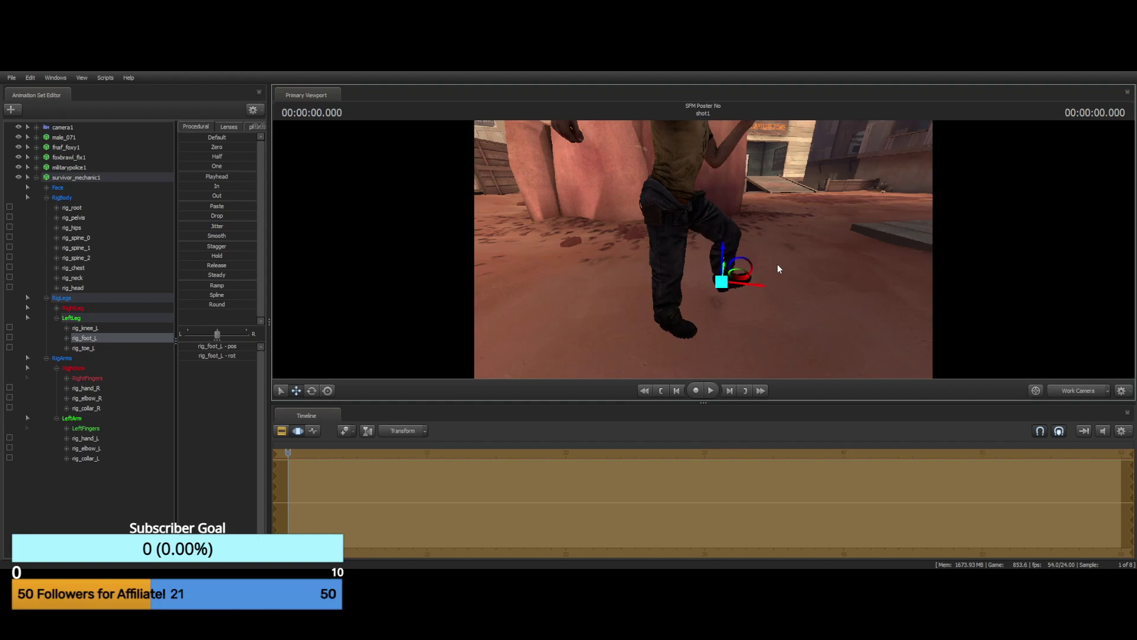
# Move the right knee control, rig_knee_R, backward onto the standing leg
pyautogui.press('ctrl')
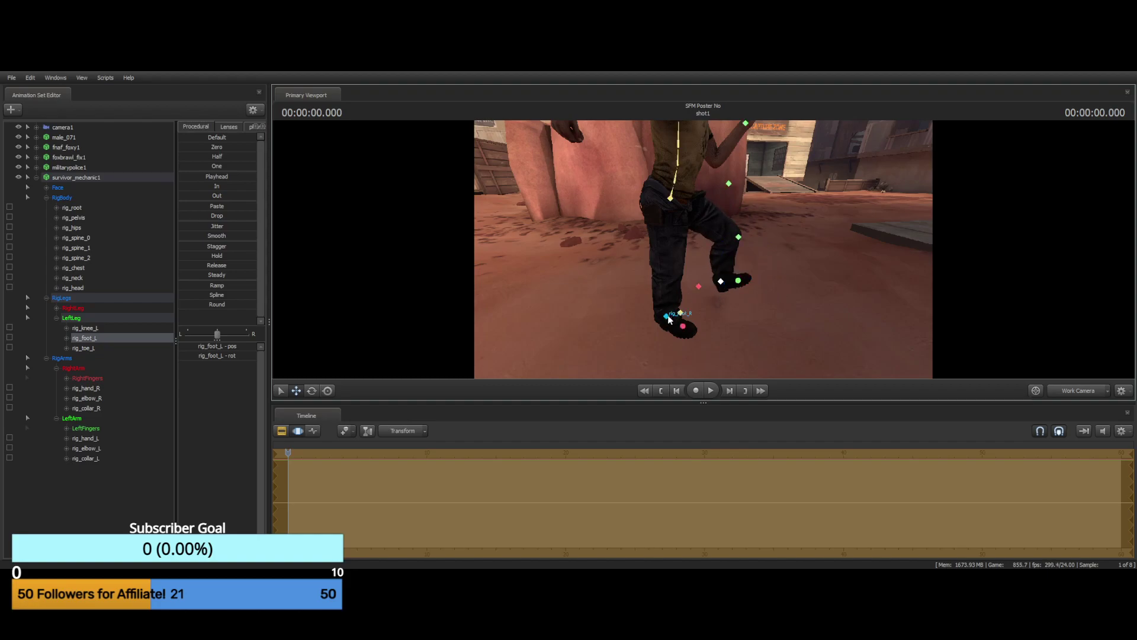
pyautogui.click(703, 287)
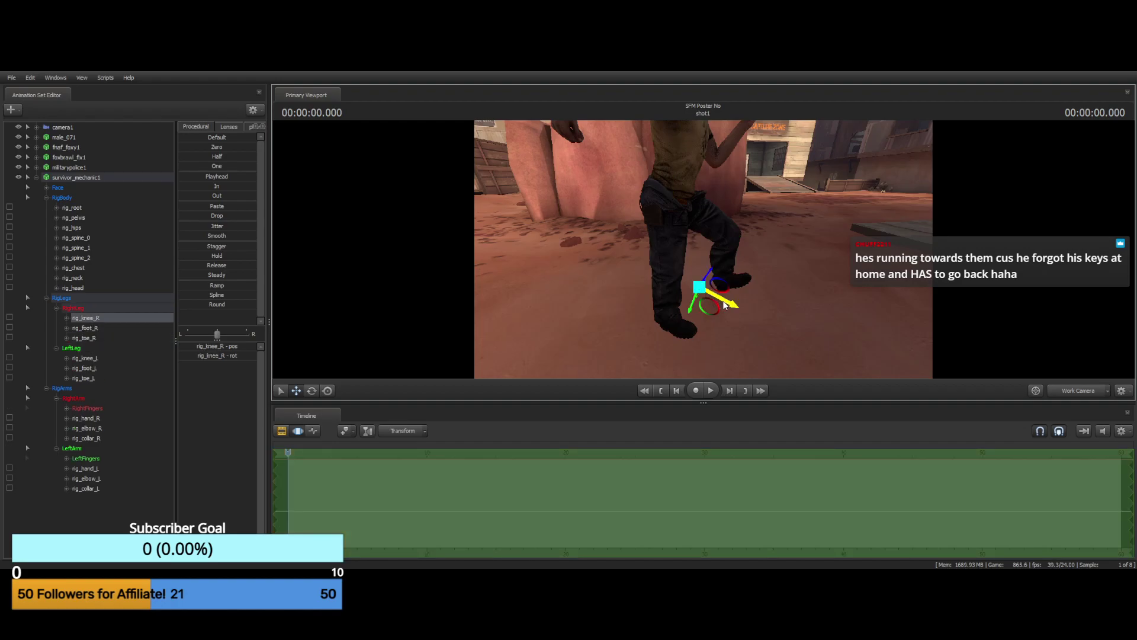
pyautogui.moveTo(699, 288); pyautogui.dragTo(661, 287)
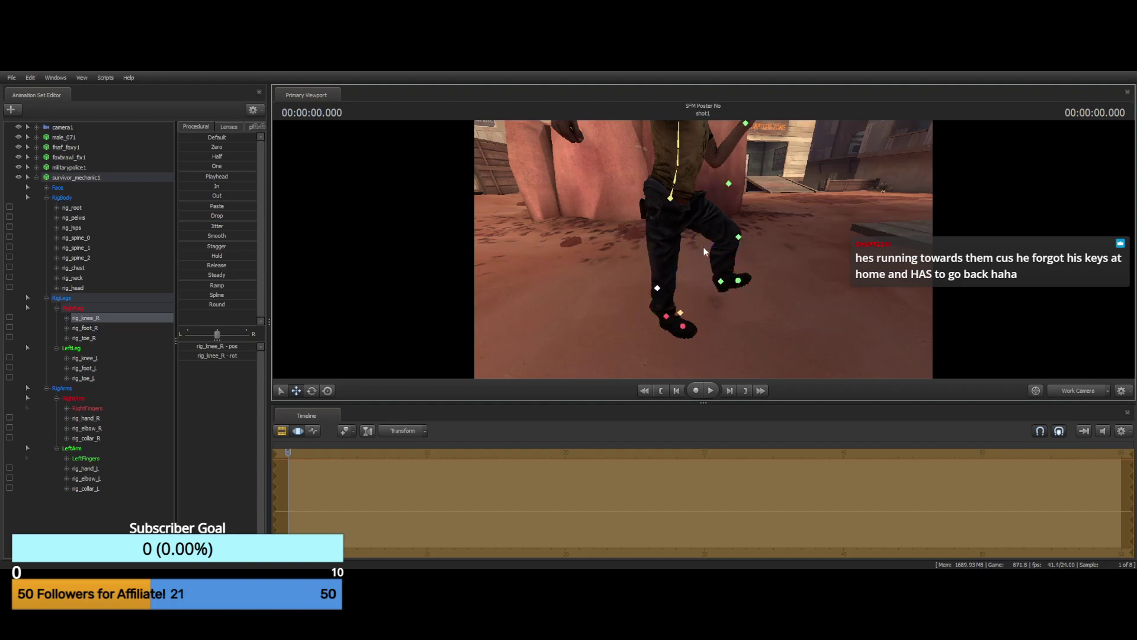
# Move the right foot control, rig_foot_R, backward so that the right leg stretches out behind the mechanic
pyautogui.click(669, 321)
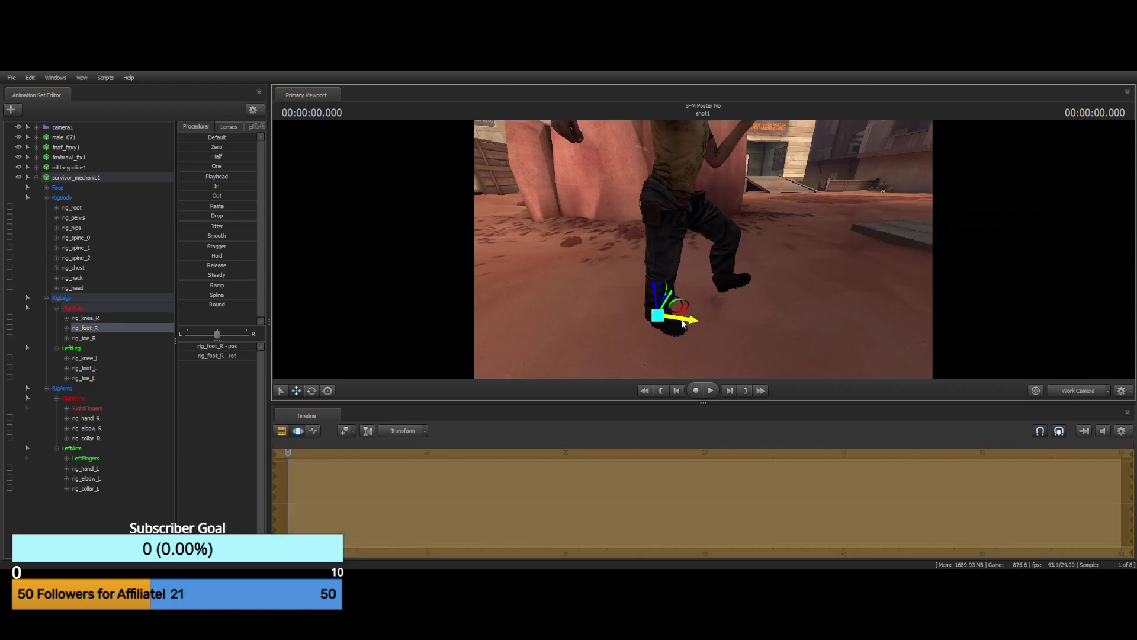
pyautogui.moveTo(683, 322); pyautogui.dragTo(764, 290)
pyautogui.press('a')
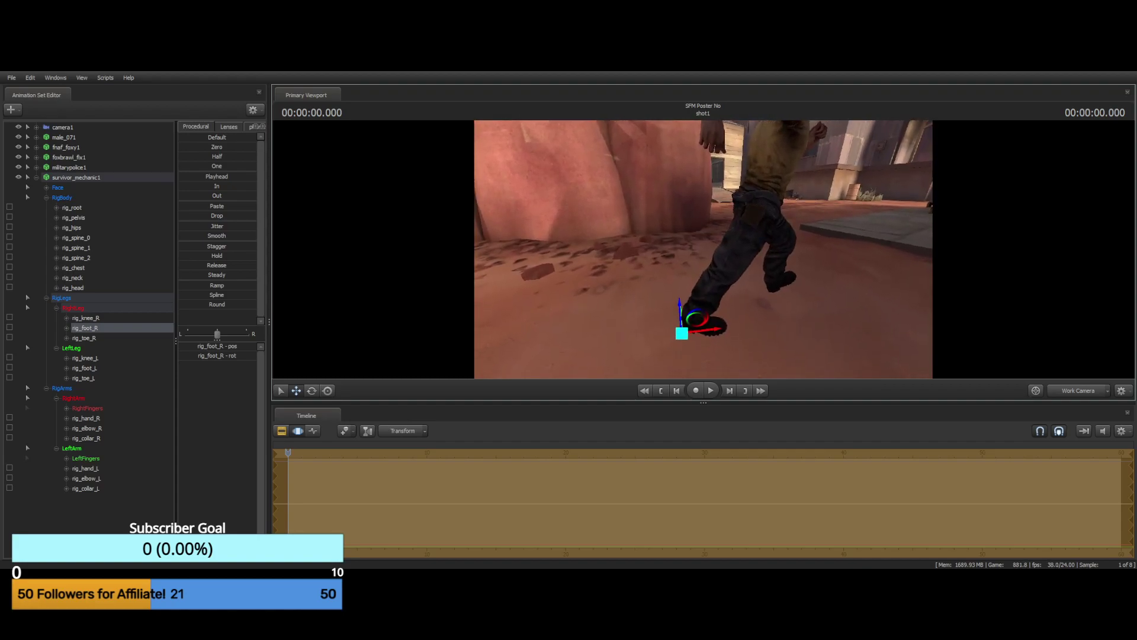
pyautogui.moveTo(684, 308)
pyautogui.mouseDown()
pyautogui.moveTo(679, 280)
pyautogui.moveTo(679, 297)
pyautogui.mouseUp()
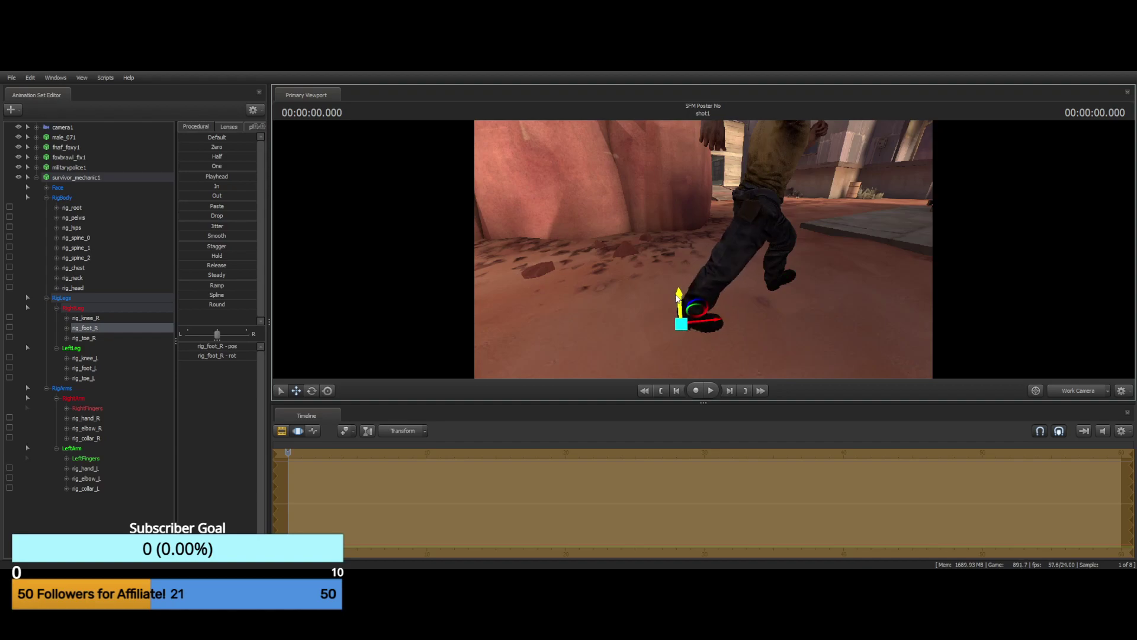
pyautogui.press('ctrl')
pyautogui.click(680, 323)
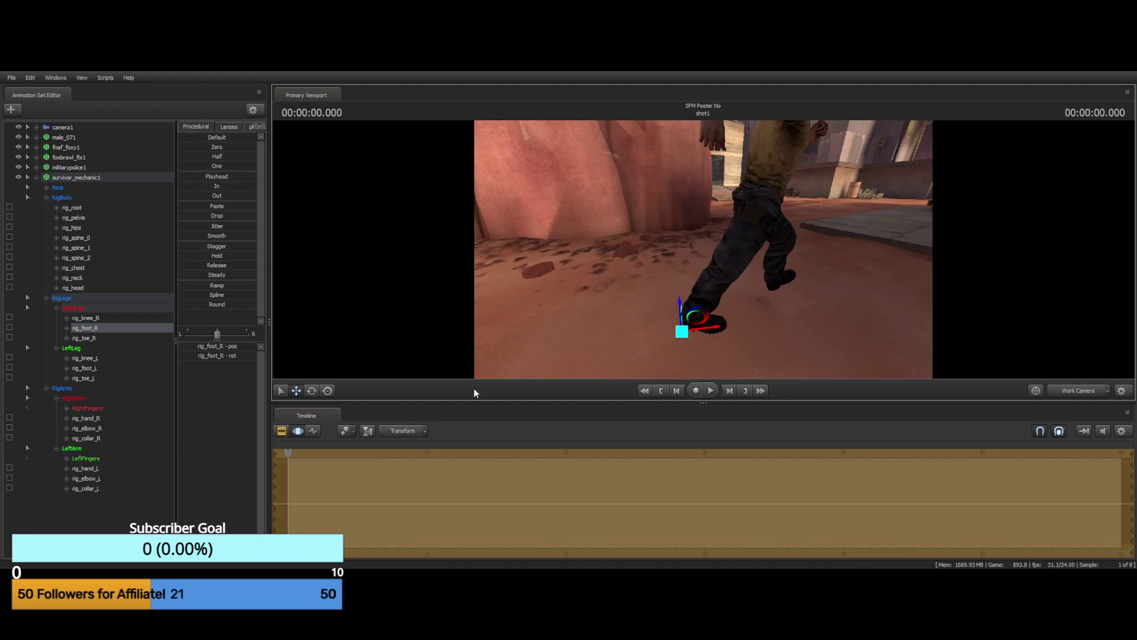
# Try to rotate the right knee control, rig_knee_R, and undo the rotation
pyautogui.click(313, 391)
pyautogui.press('ctrl')
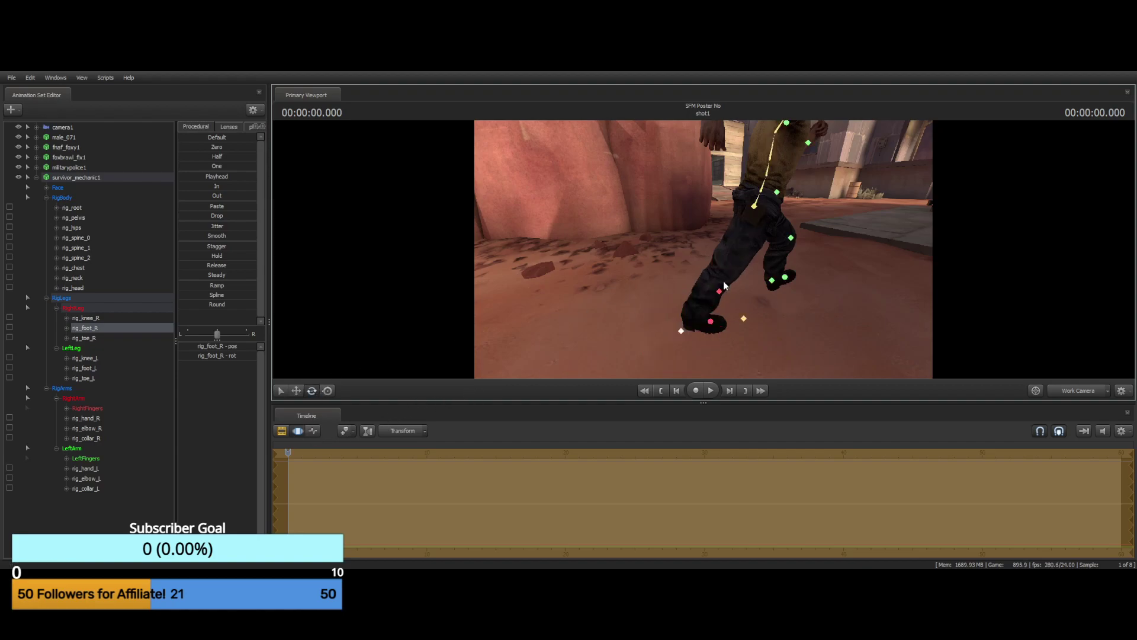
pyautogui.click(719, 292)
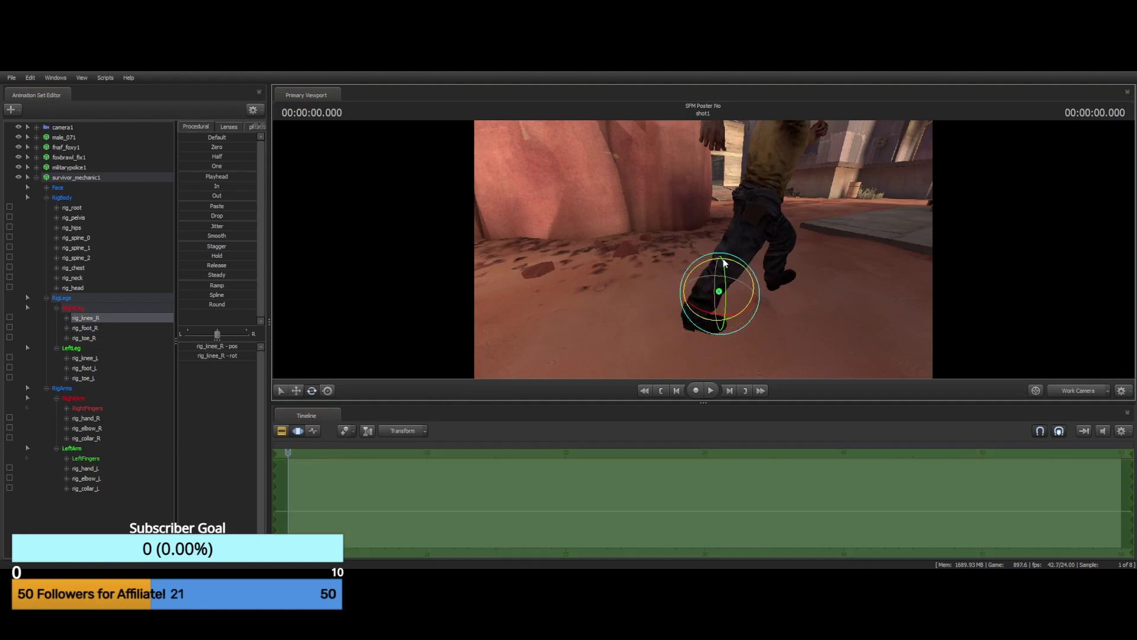
pyautogui.moveTo(725, 261); pyautogui.dragTo(745, 266)
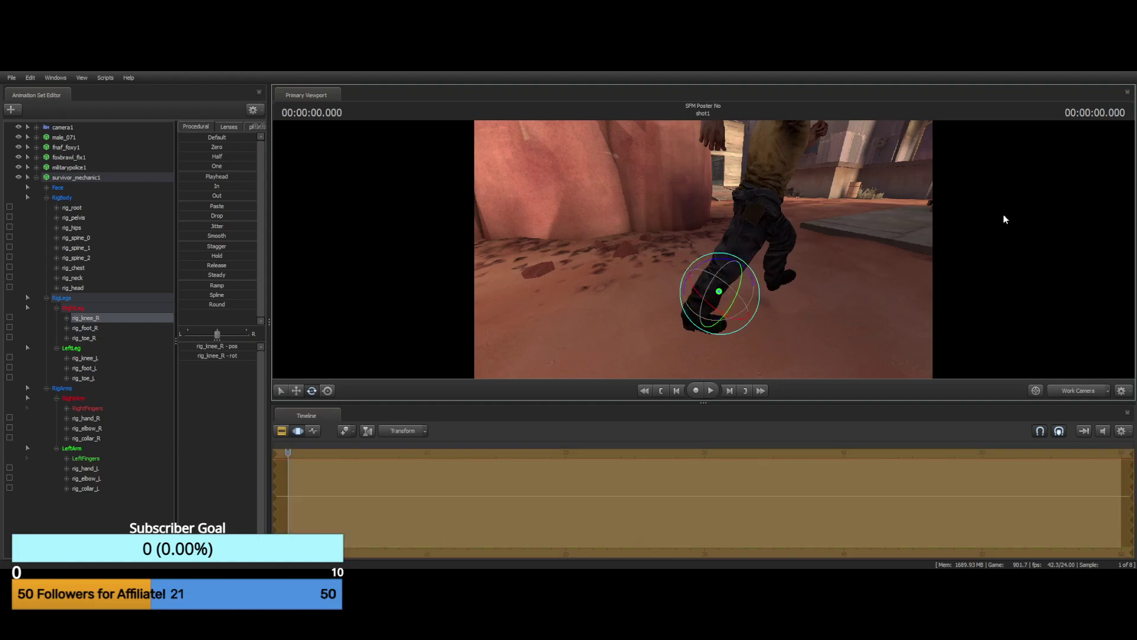
pyautogui.hotkey('ctrl', 'z')
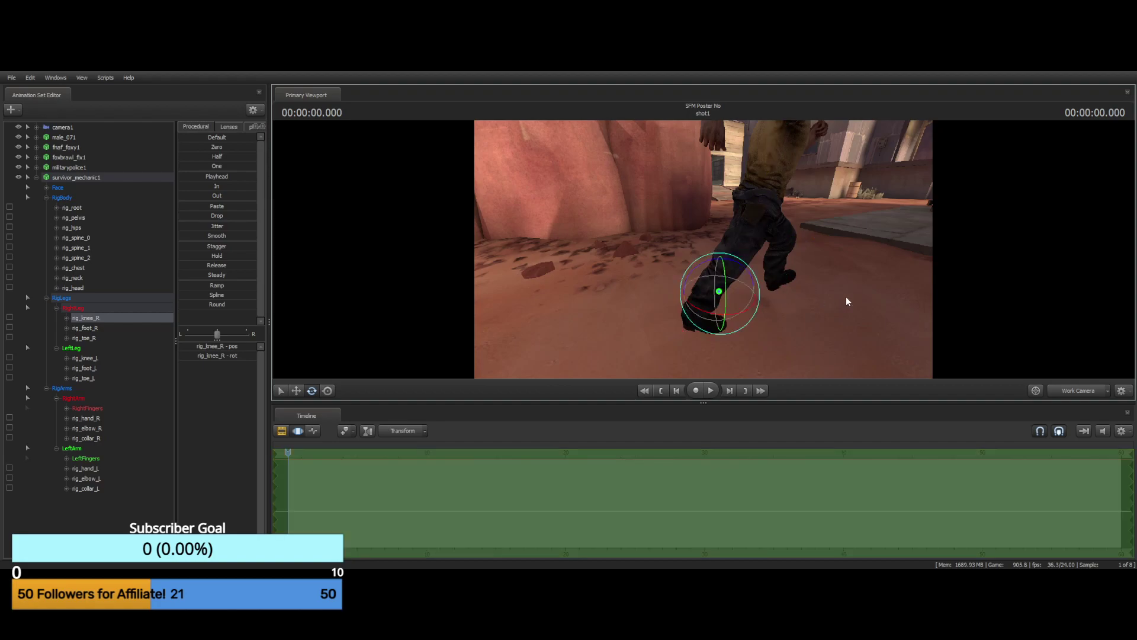
# Try to rotate and move the right toe control, rig_toe_R, on the mechanic's rear foot
pyautogui.moveTo(848, 300); pyautogui.dragTo(918, 272)
pyautogui.moveTo(703, 250); pyautogui.dragTo(705, 251)
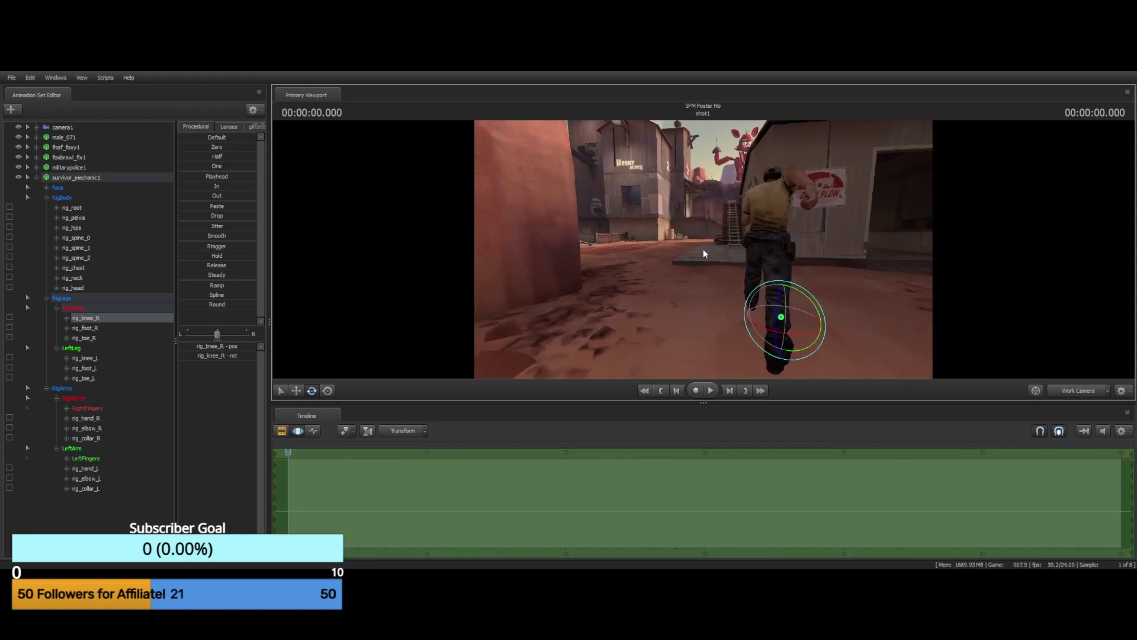
pyautogui.press('ctrl')
pyautogui.moveTo(862, 256)
pyautogui.mouseDown()
pyautogui.moveTo(924, 256)
pyautogui.moveTo(972, 228)
pyautogui.moveTo(933, 308)
pyautogui.moveTo(863, 257)
pyautogui.mouseUp()
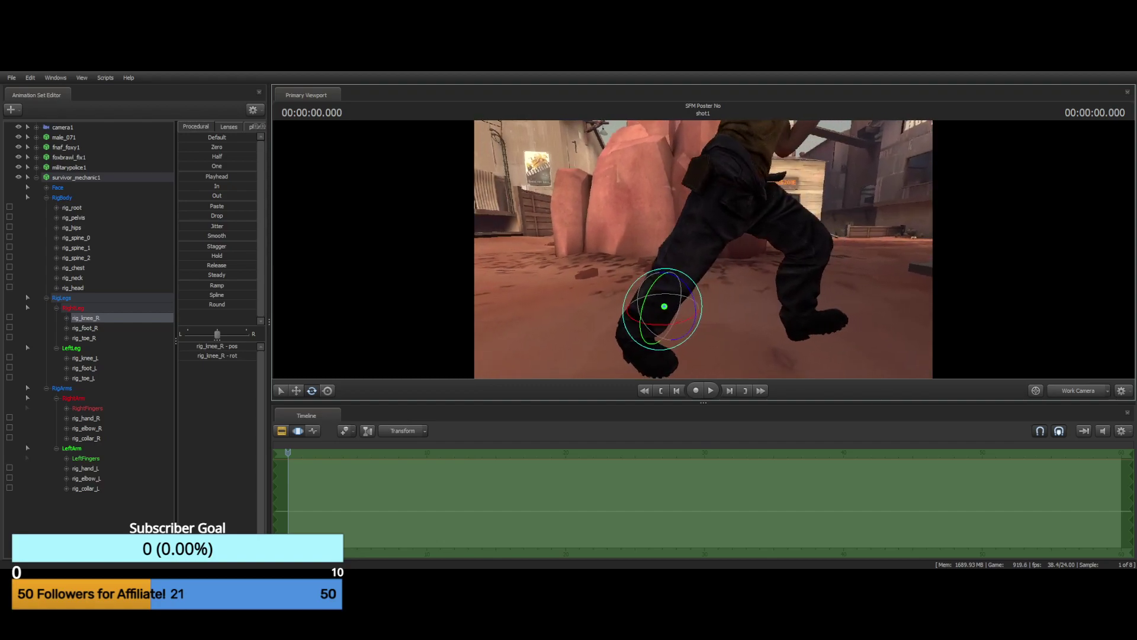
pyautogui.press('ctrl')
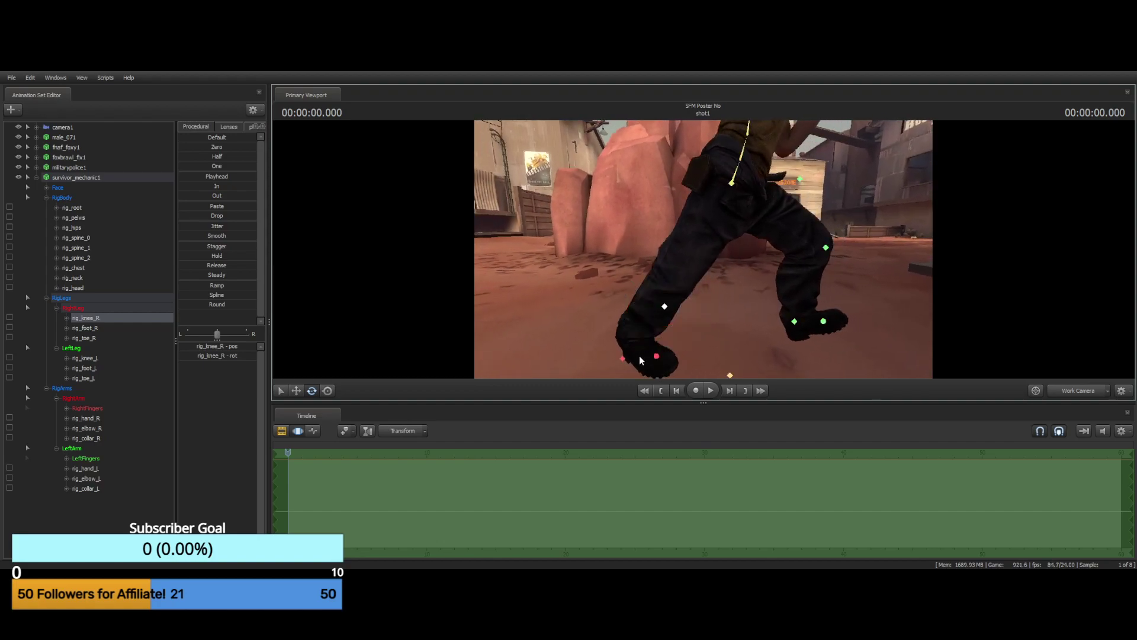
pyautogui.click(656, 358)
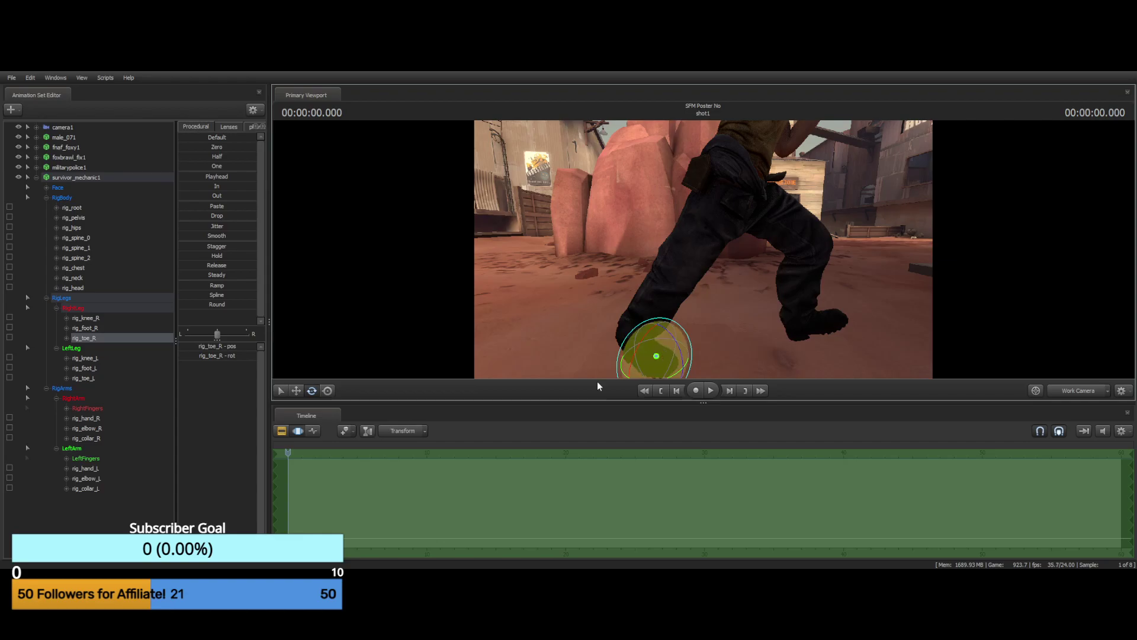
pyautogui.moveTo(673, 339); pyautogui.dragTo(682, 359)
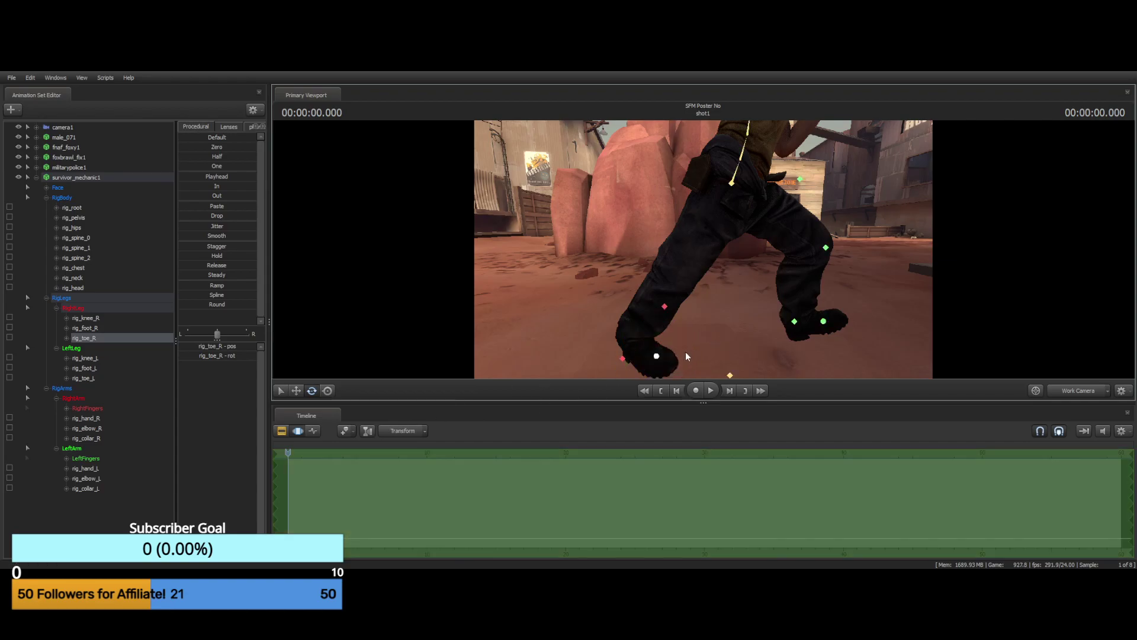
pyautogui.click(296, 391)
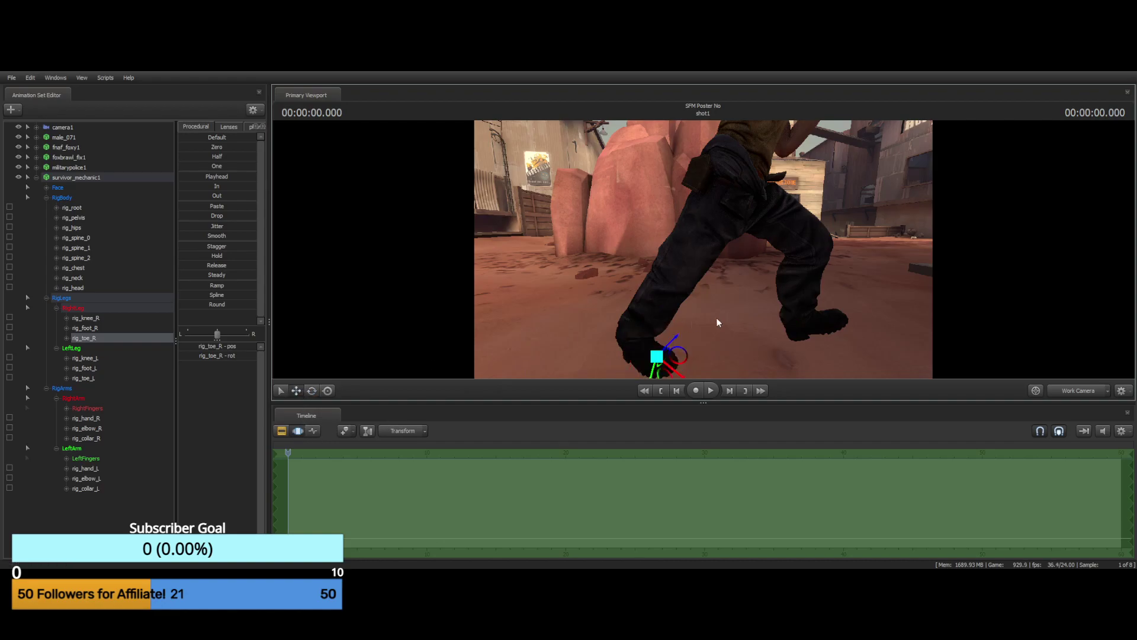
pyautogui.moveTo(677, 338); pyautogui.dragTo(698, 330)
# Move the right foot control, rig_foot_R, slightly up and farther back behind the mechanic
pyautogui.press('ctrl')
pyautogui.click(622, 357)
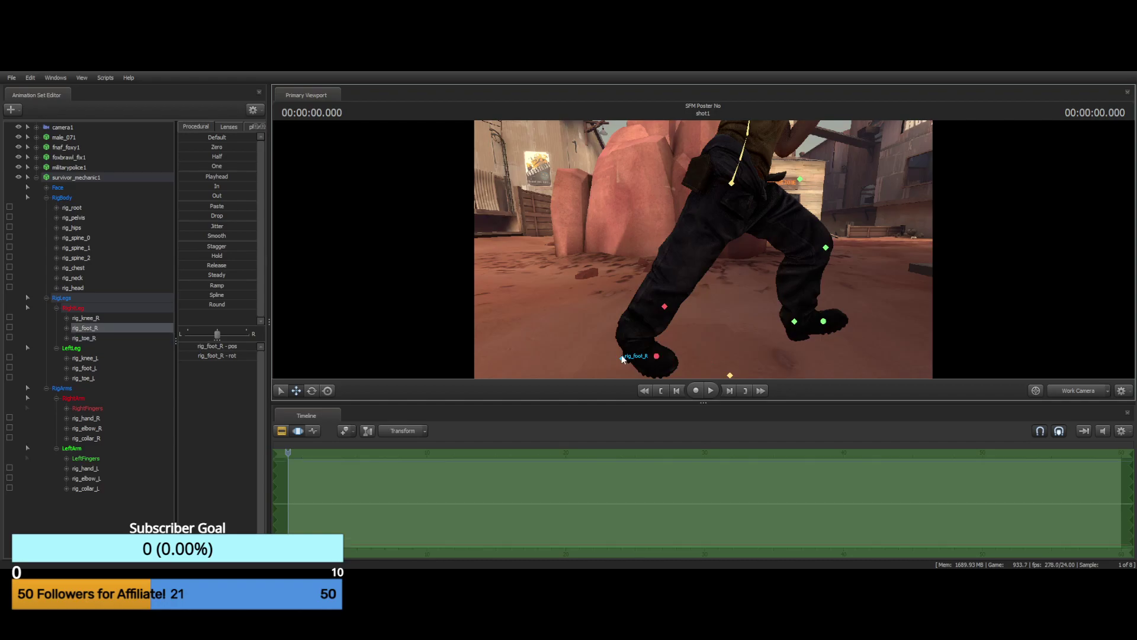
pyautogui.moveTo(630, 338); pyautogui.dragTo(623, 362)
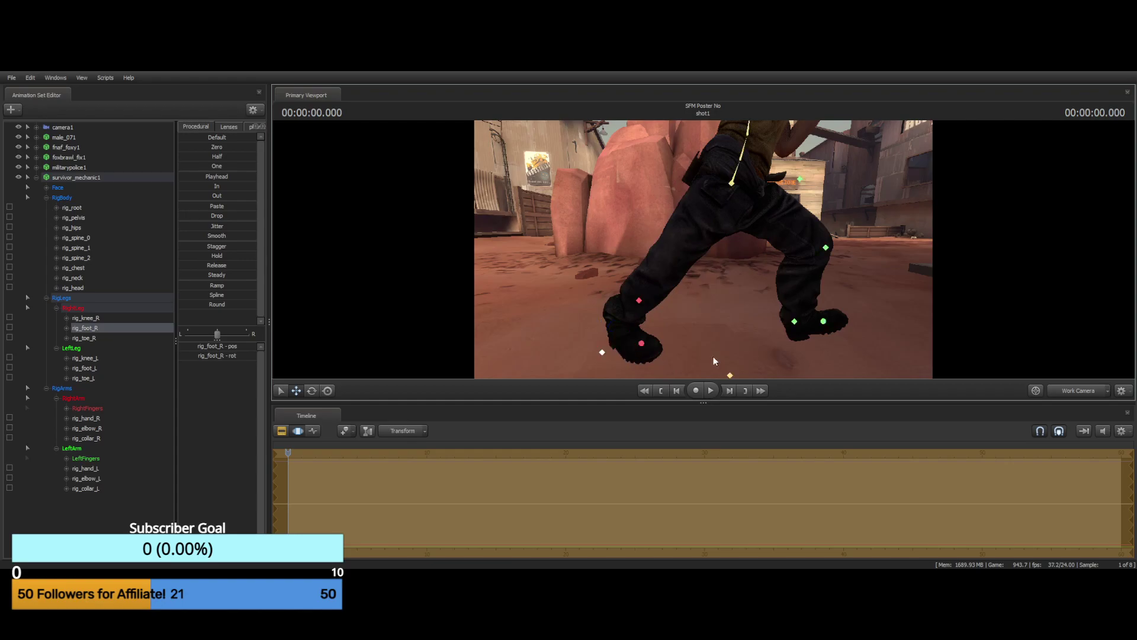
pyautogui.hotkey('ctrl', 'z')
# Rotate the right foot control, rig_foot_R, so that the heel lifts and the toes point down toward the ground
pyautogui.moveTo(715, 335)
pyautogui.mouseDown()
pyautogui.moveTo(794, 335)
pyautogui.moveTo(717, 331)
pyautogui.moveTo(646, 350)
pyautogui.moveTo(679, 287)
pyautogui.moveTo(762, 290)
pyautogui.moveTo(854, 376)
pyautogui.moveTo(701, 334)
pyautogui.mouseUp()
pyautogui.press('s')
pyautogui.press('a')
pyautogui.press('w')
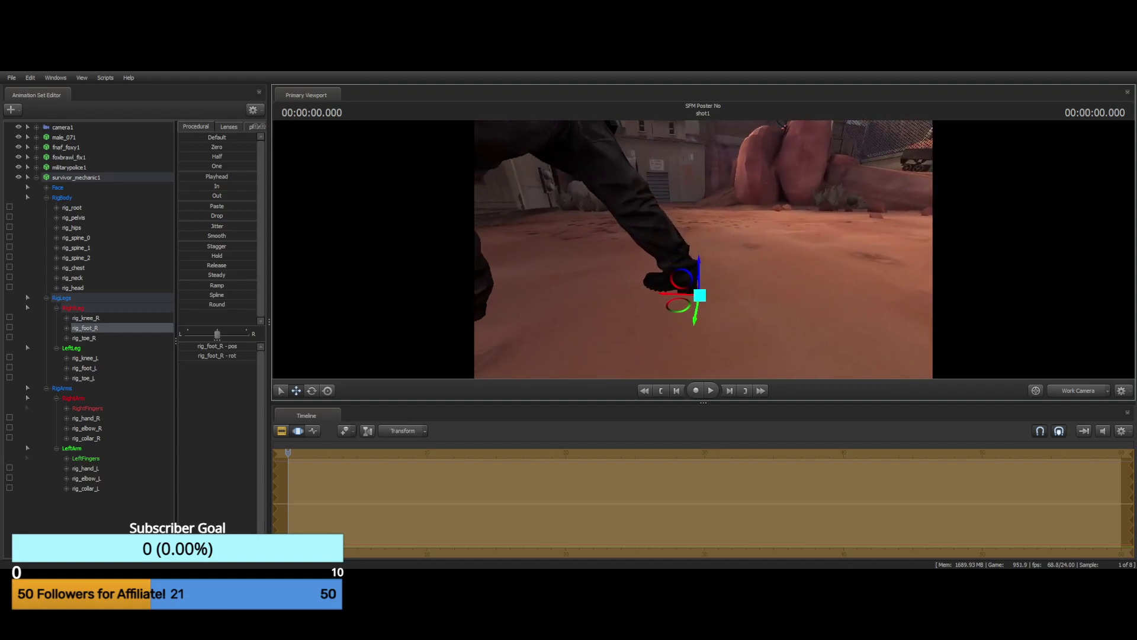
pyautogui.click(312, 390)
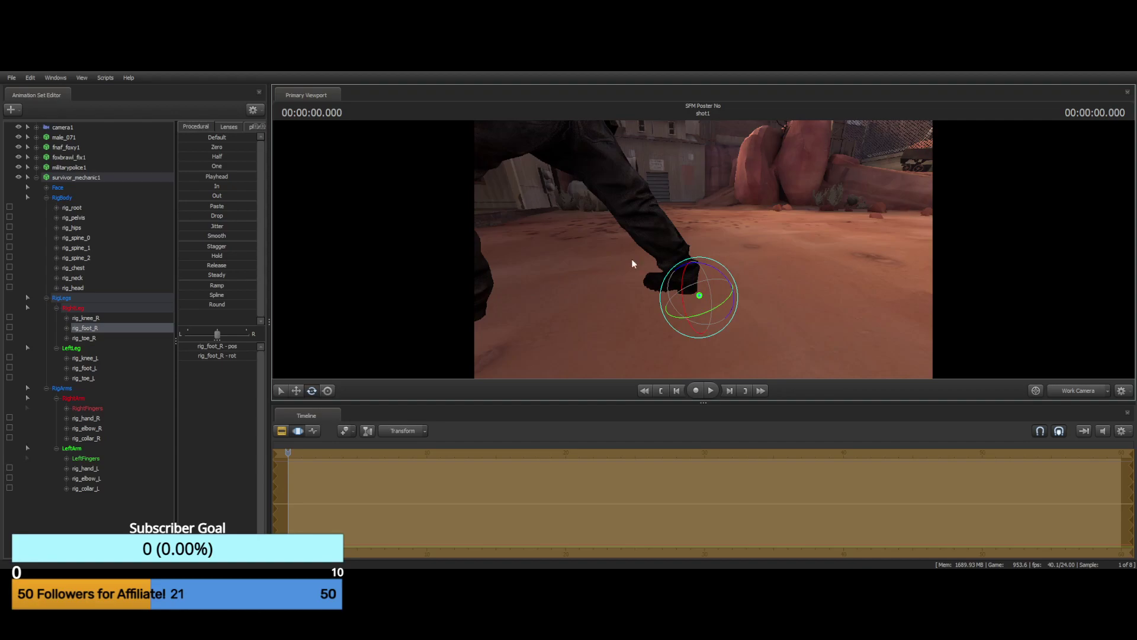
pyautogui.moveTo(703, 269); pyautogui.dragTo(665, 270)
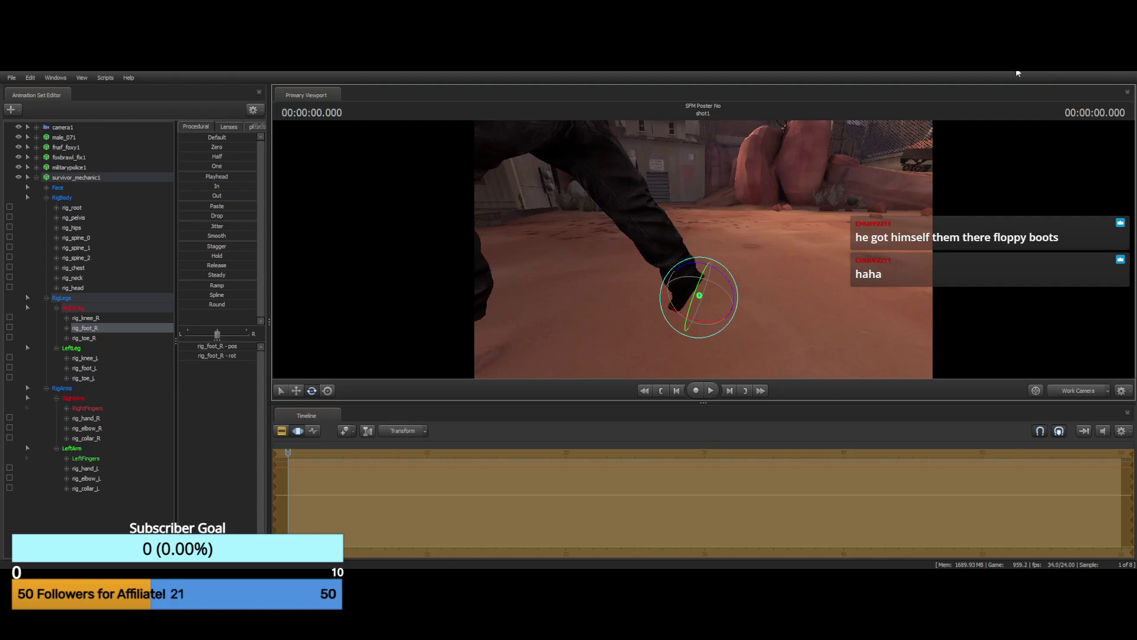
pyautogui.moveTo(703, 249); pyautogui.dragTo(846, 260)
pyautogui.moveTo(743, 301); pyautogui.dragTo(745, 281)
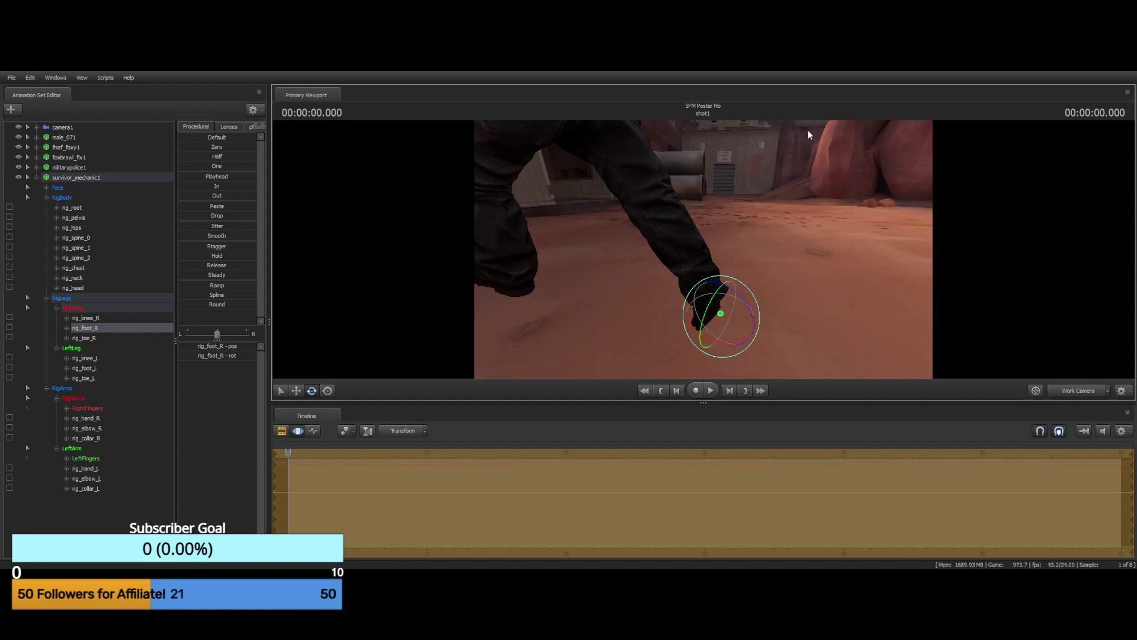
# Collapse the mechanic's RigLegs, RigArms and RigBody groups and select the Face controls
pyautogui.moveTo(793, 152); pyautogui.dragTo(527, 122)
pyautogui.press('w')
pyautogui.press('s')
pyautogui.press('w')
pyautogui.press('d')
pyautogui.moveTo(693, 146); pyautogui.dragTo(701, 256)
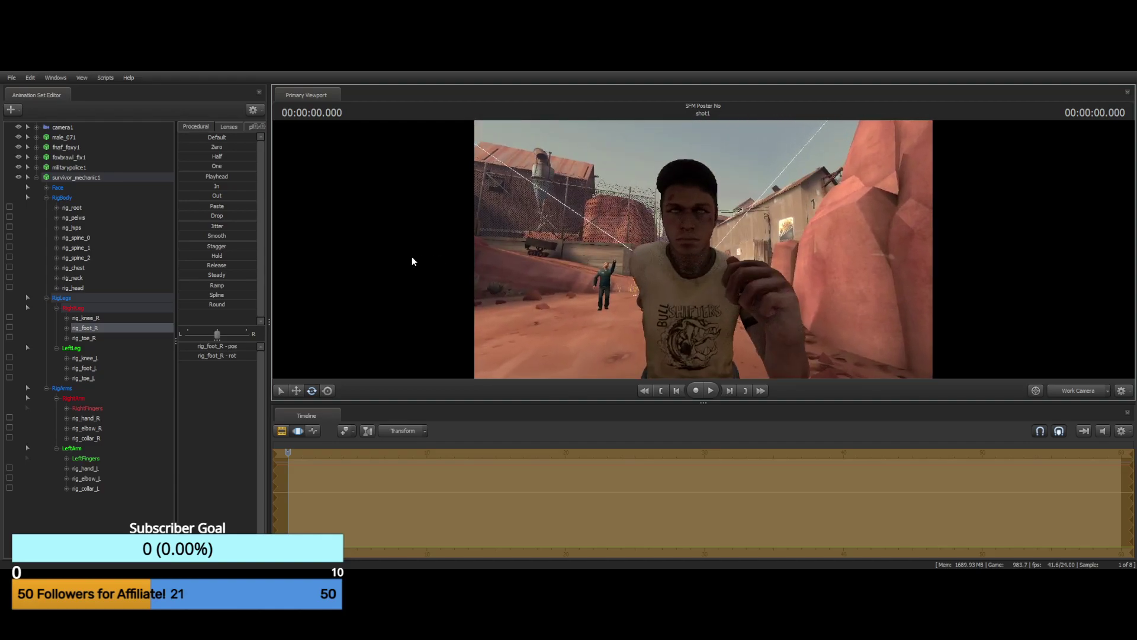
pyautogui.click(46, 298)
pyautogui.click(46, 308)
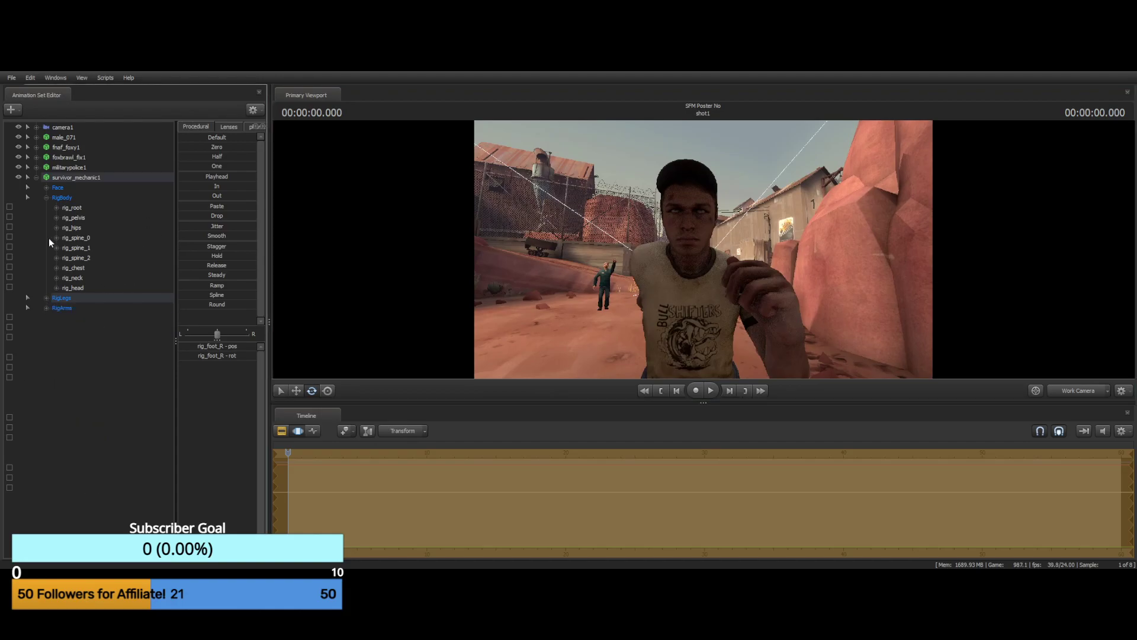
pyautogui.click(46, 197)
pyautogui.click(58, 188)
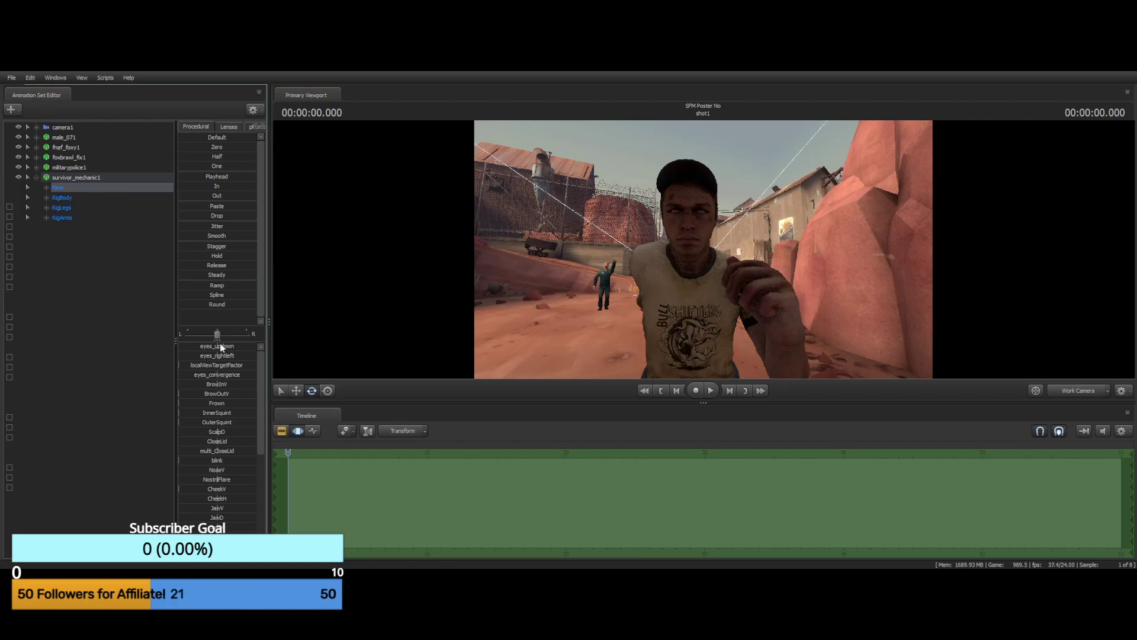
# Examine the mechanic's face up close along with the viseme presets and the Face control sliders
pyautogui.moveTo(578, 219); pyautogui.dragTo(565, 187)
pyautogui.press('w')
pyautogui.press('s')
pyautogui.press('w')
pyautogui.press('s')
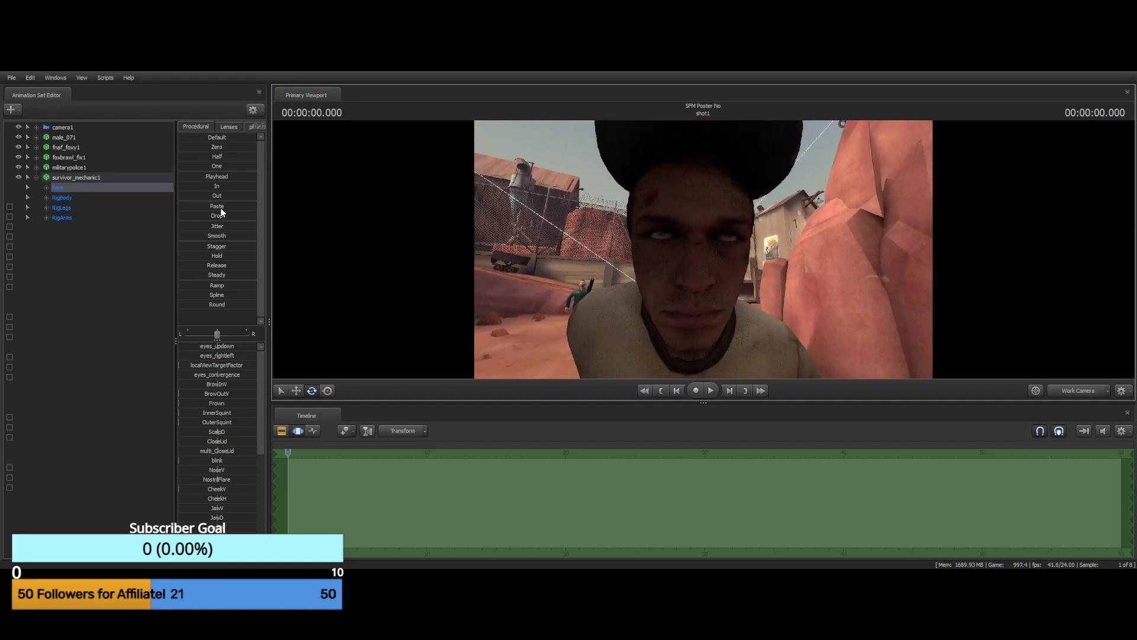
pyautogui.click(91, 369)
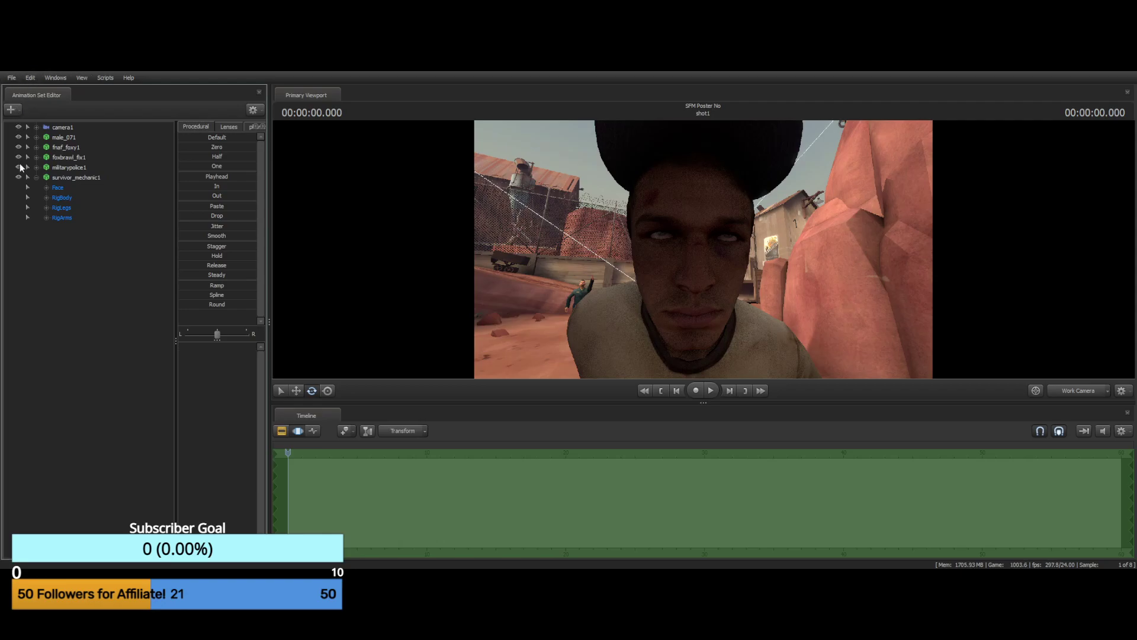
pyautogui.click(263, 126)
pyautogui.click(263, 126)
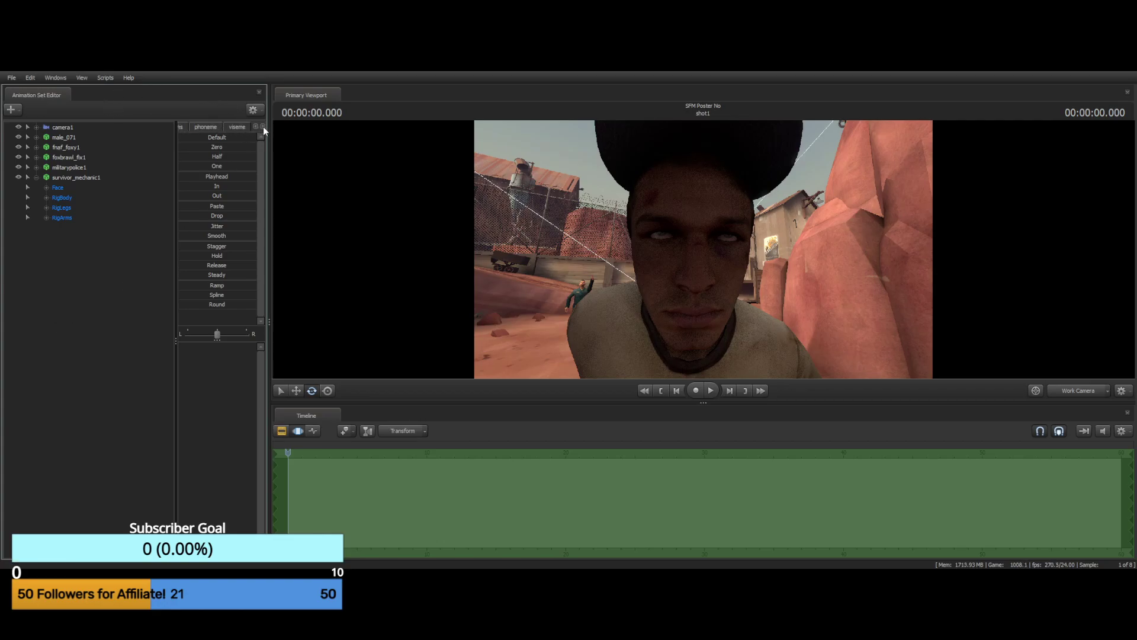
pyautogui.click(232, 126)
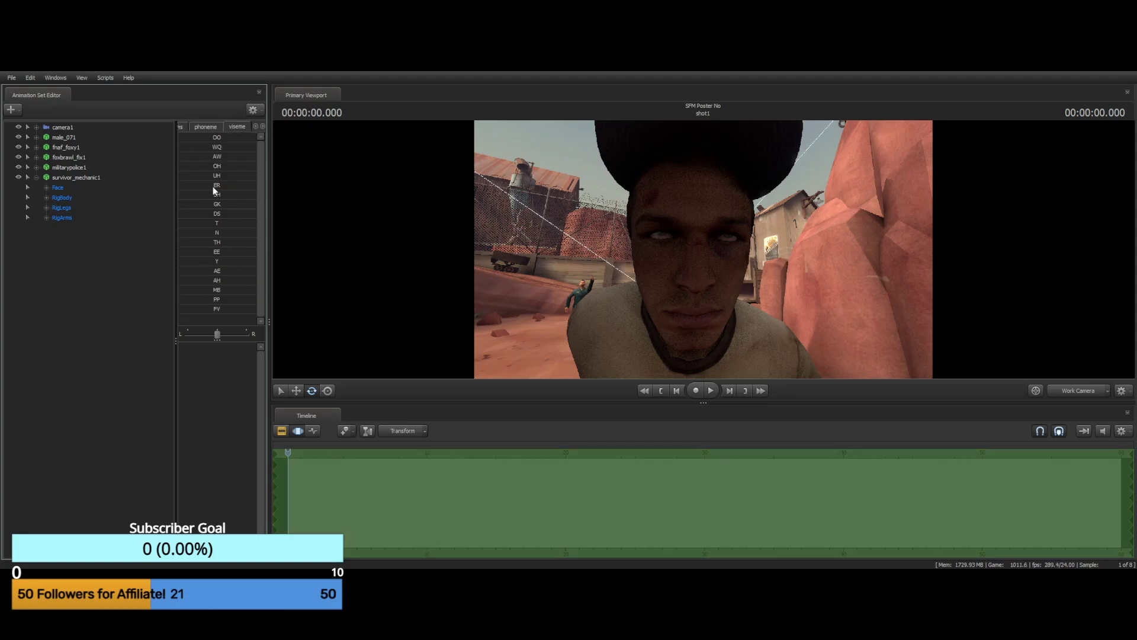
pyautogui.moveTo(212, 186); pyautogui.dragTo(263, 181)
pyautogui.click(58, 187)
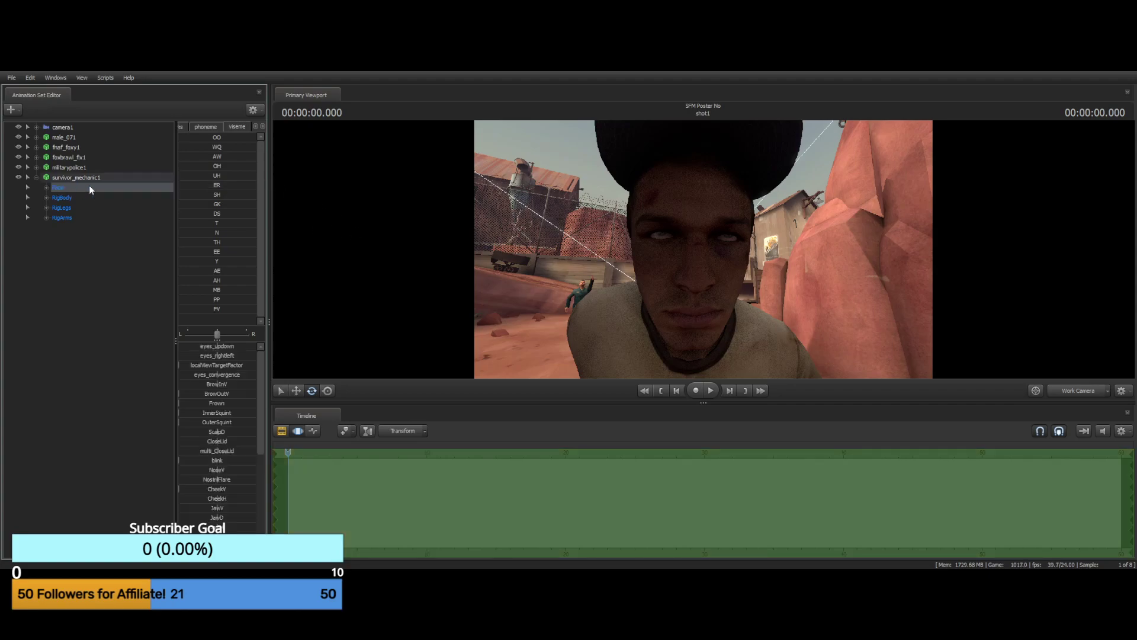
pyautogui.click(256, 127)
pyautogui.click(255, 127)
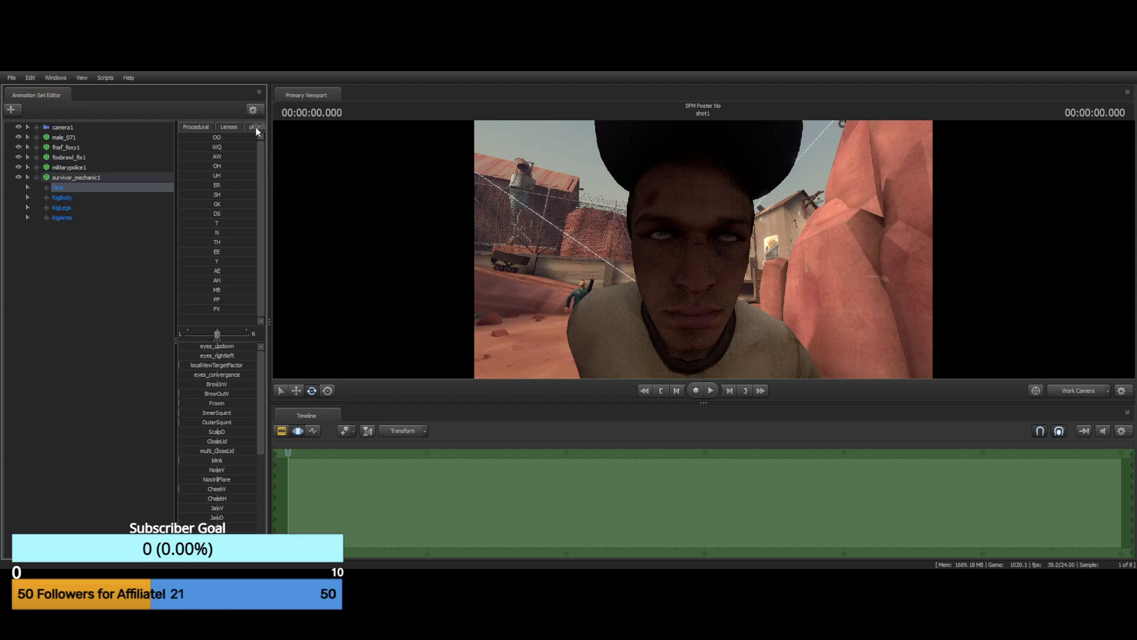
pyautogui.click(201, 126)
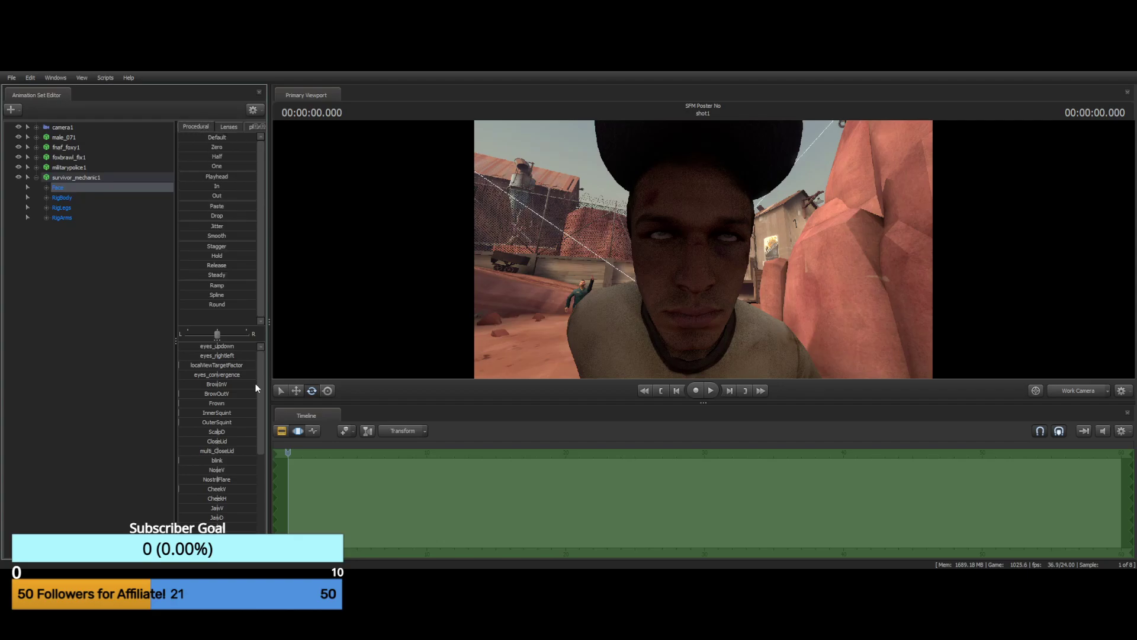
# Try a stronger NostrilFlare on the mechanic's face, then undo it
pyautogui.scroll(-3, 236, 404)
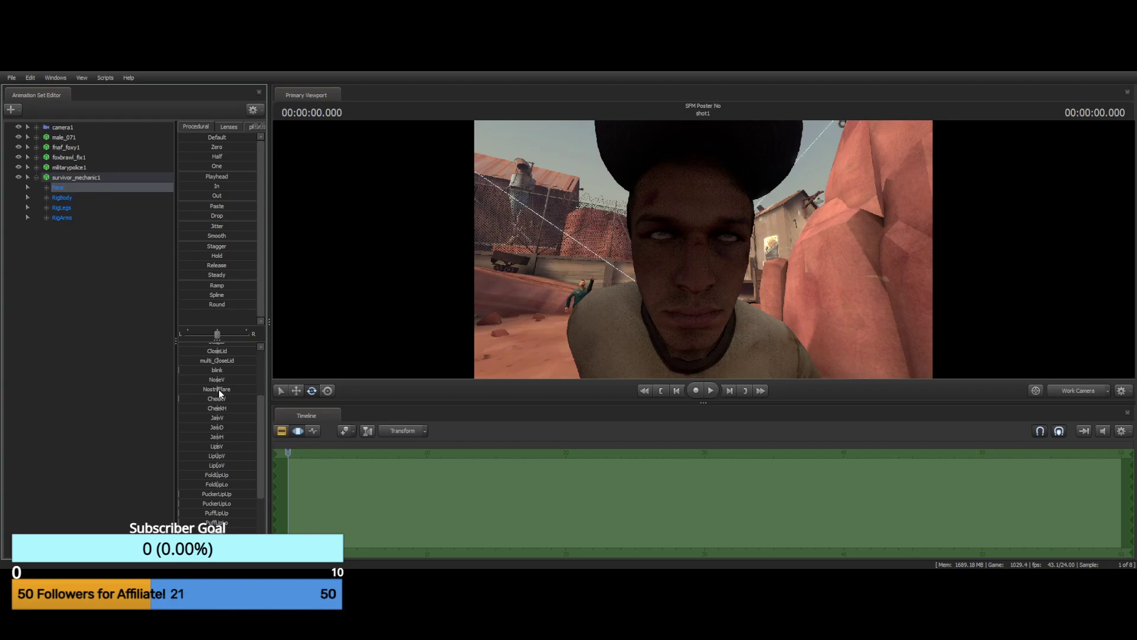
pyautogui.click(219, 390)
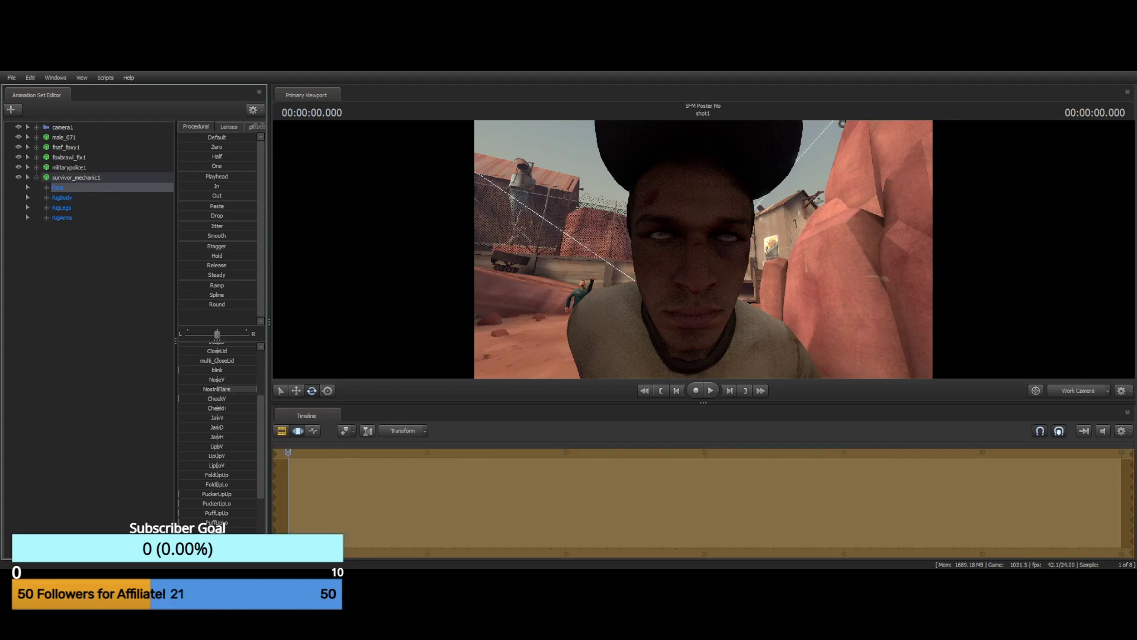
pyautogui.moveTo(256, 389); pyautogui.dragTo(185, 389)
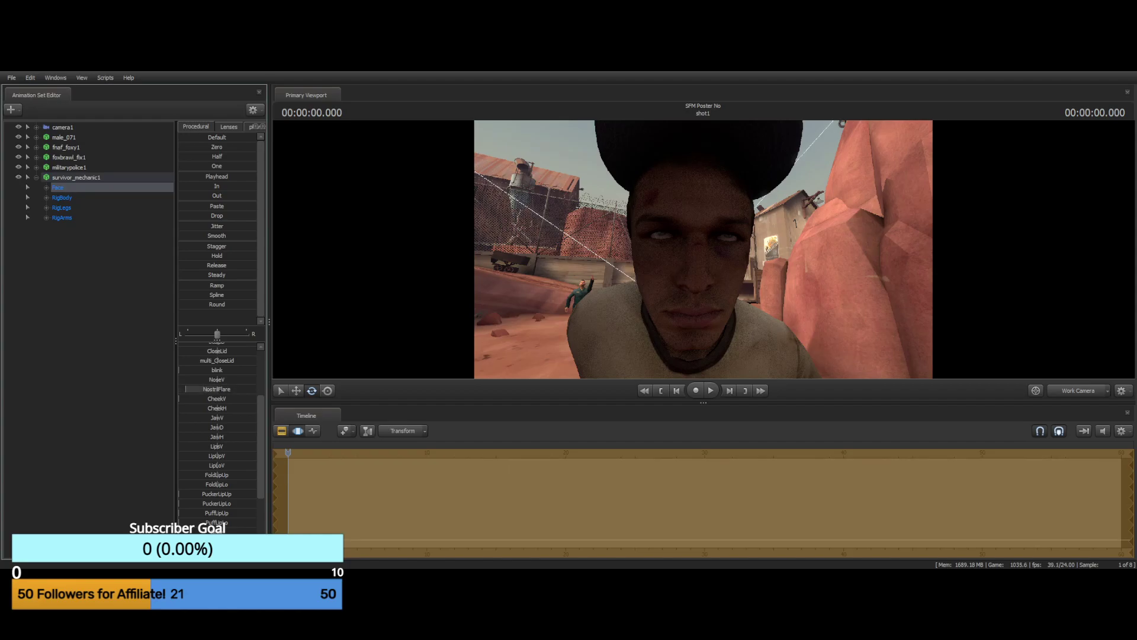
pyautogui.hotkey('ctrl', 'z')
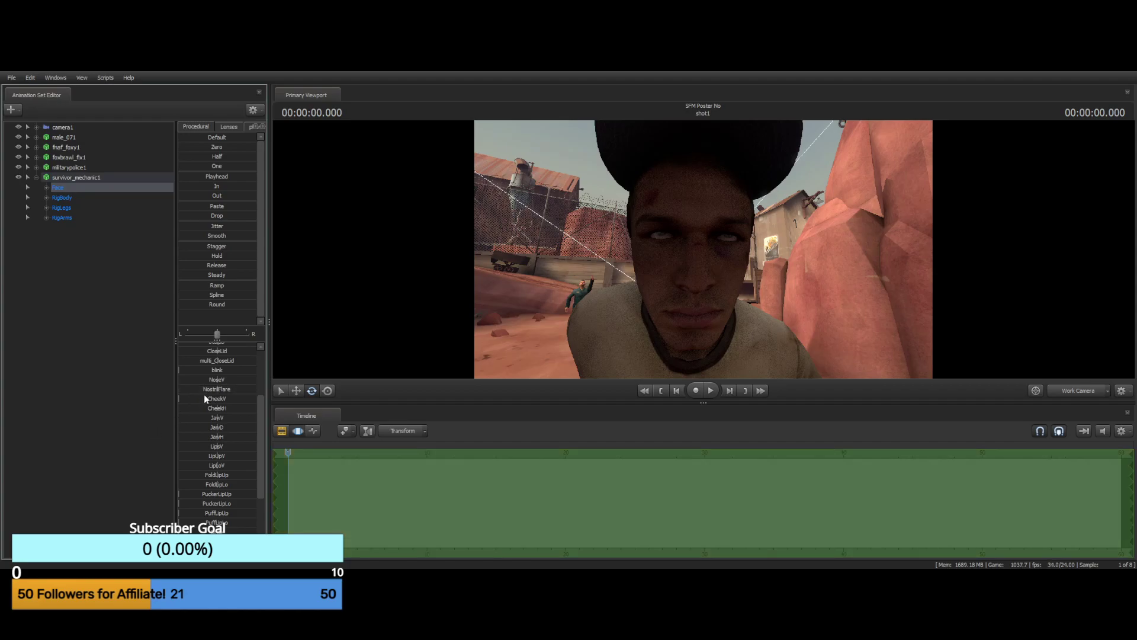
# Lower CloseLid to open the mechanic's eyes wider and raise JawD partway to adjust his jaw
pyautogui.moveTo(219, 370); pyautogui.dragTo(290, 376)
pyautogui.moveTo(232, 350)
pyautogui.mouseDown()
pyautogui.moveTo(244, 351)
pyautogui.moveTo(179, 351)
pyautogui.moveTo(218, 351)
pyautogui.mouseUp()
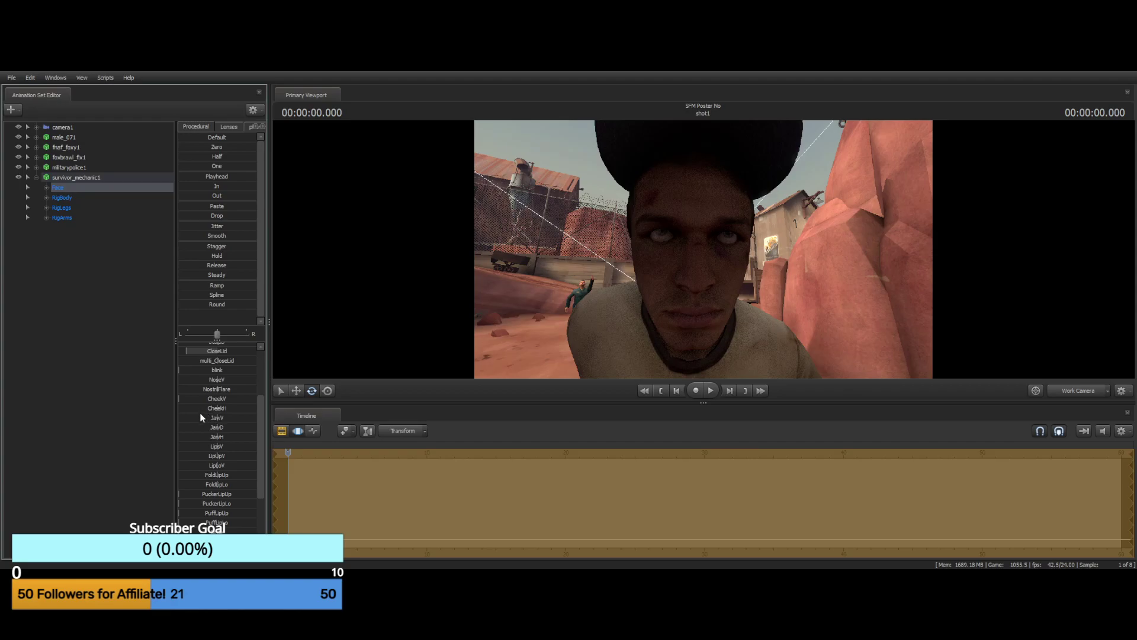
pyautogui.moveTo(218, 417)
pyautogui.mouseDown()
pyautogui.moveTo(231, 418)
pyautogui.moveTo(198, 417)
pyautogui.moveTo(255, 417)
pyautogui.moveTo(178, 418)
pyautogui.moveTo(122, 438)
pyautogui.moveTo(255, 437)
pyautogui.mouseUp()
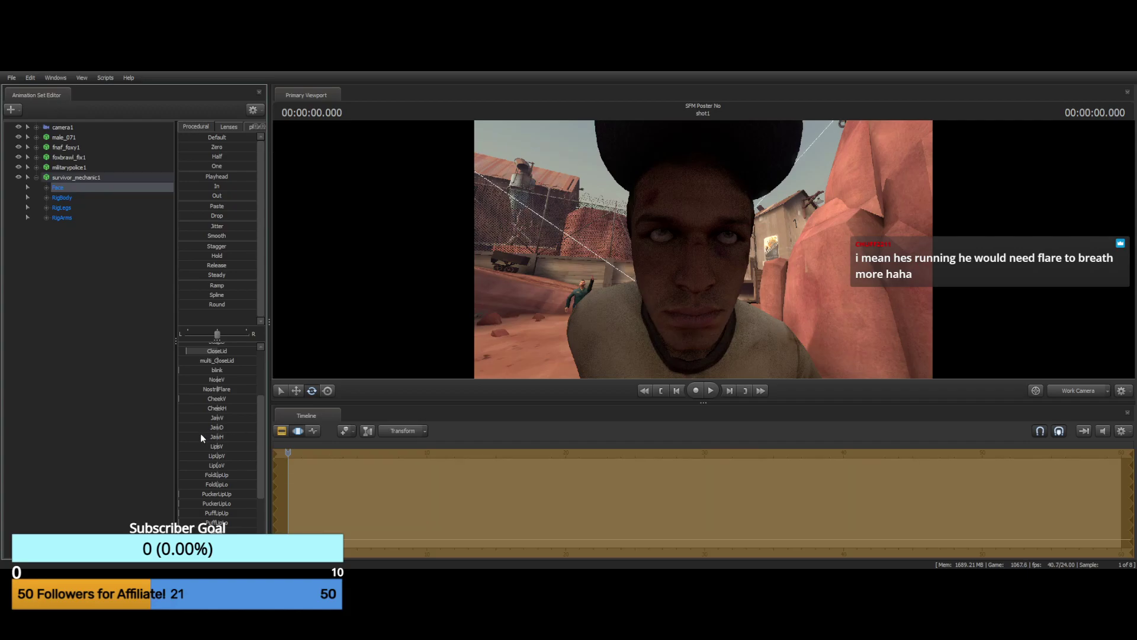
pyautogui.moveTo(208, 430); pyautogui.dragTo(240, 430)
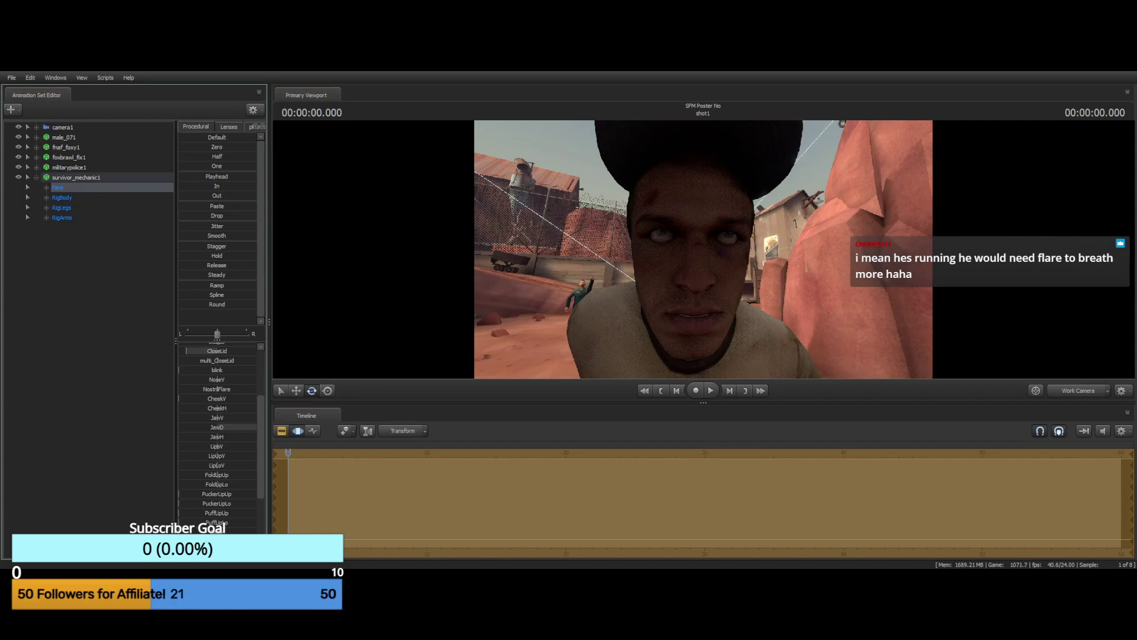
pyautogui.moveTo(609, 333); pyautogui.dragTo(533, 314)
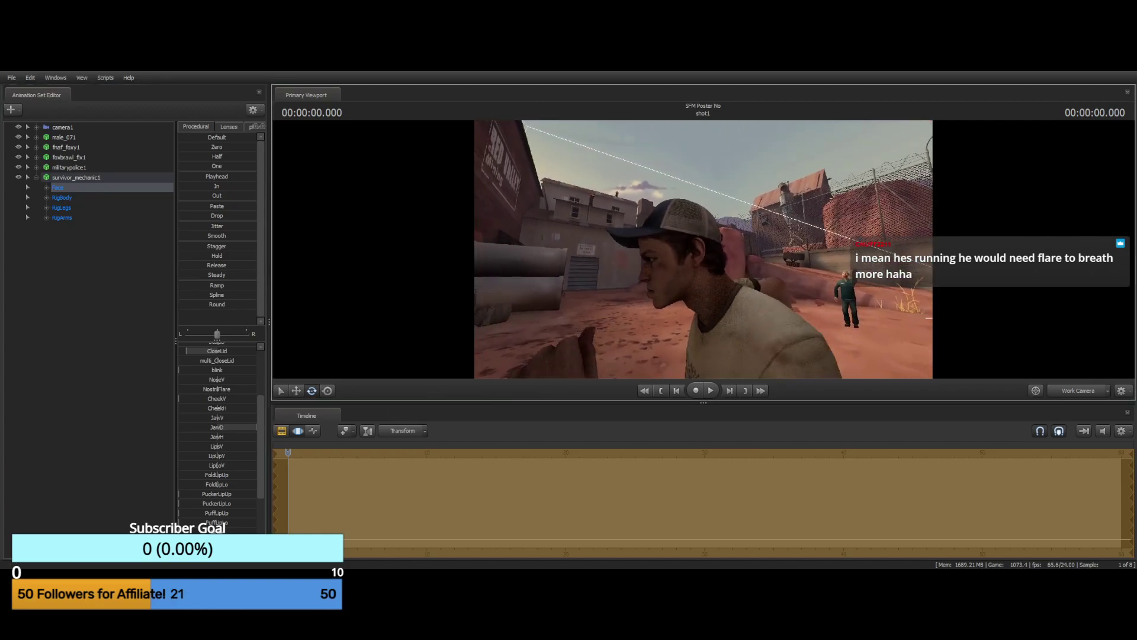
pyautogui.moveTo(703, 248); pyautogui.dragTo(703, 224)
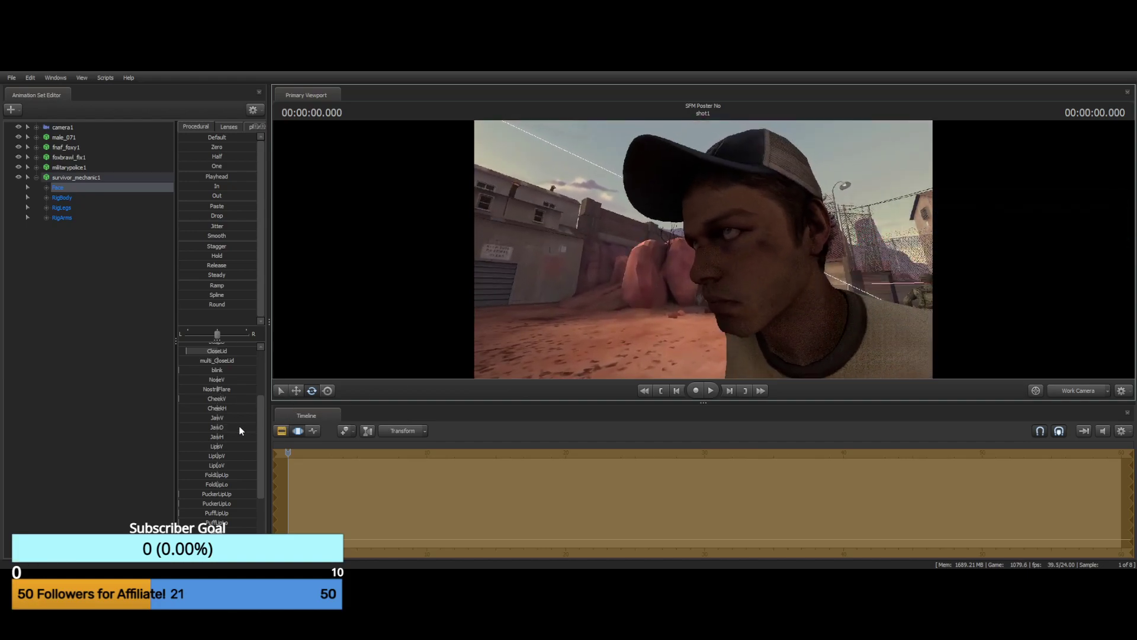
pyautogui.moveTo(237, 427)
pyautogui.mouseDown()
pyautogui.moveTo(209, 426)
pyautogui.moveTo(248, 426)
pyautogui.mouseUp()
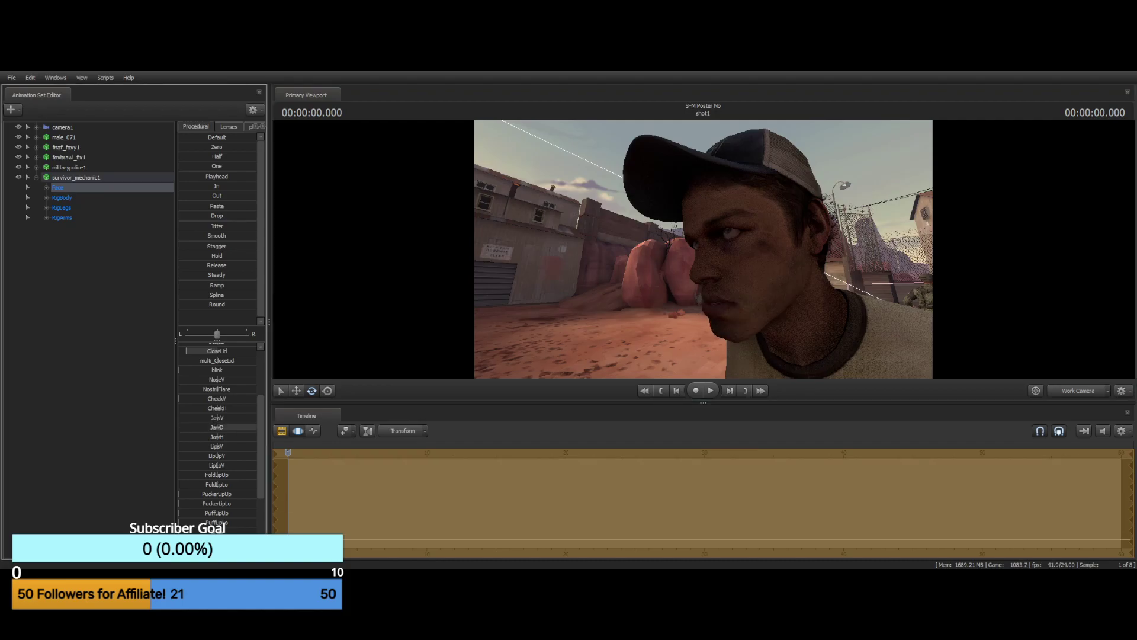
pyautogui.moveTo(256, 427)
pyautogui.mouseDown()
pyautogui.moveTo(228, 427)
pyautogui.moveTo(240, 427)
pyautogui.mouseUp()
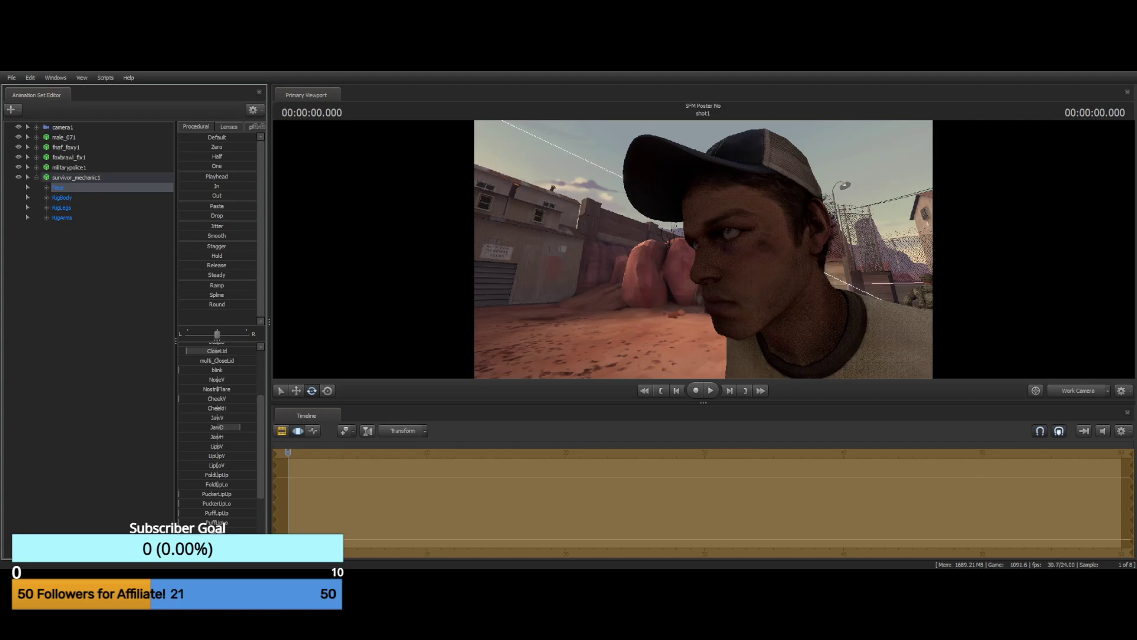
# Try shifting the mechanic's jaw sideways with JawH, then undo the change
pyautogui.scroll(-3, 198, 485)
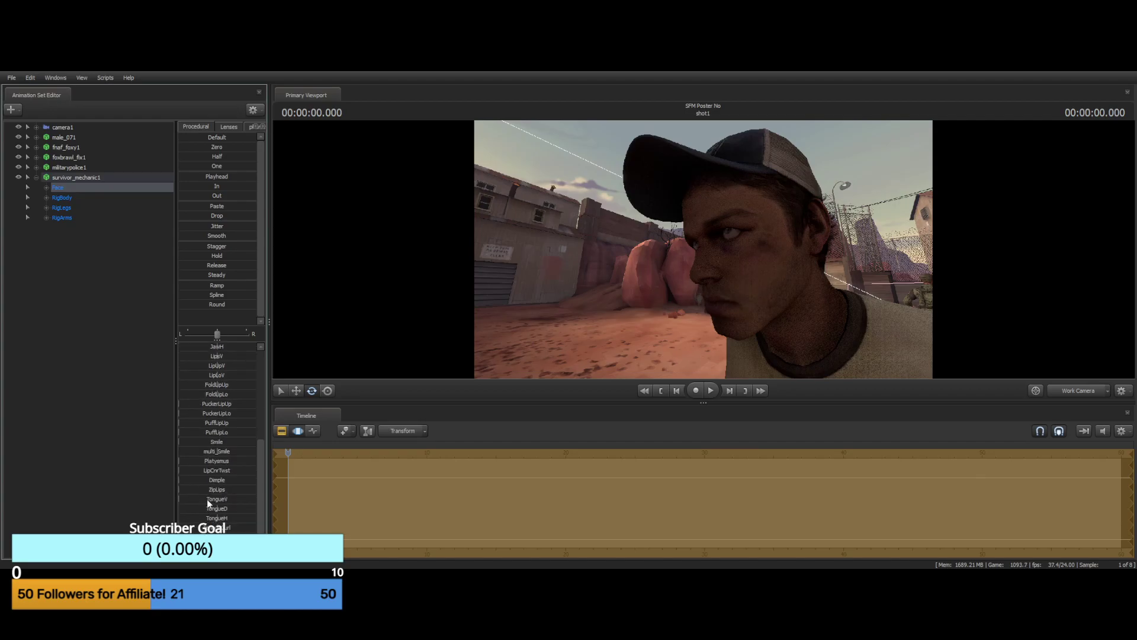
pyautogui.scroll(-1, 216, 486)
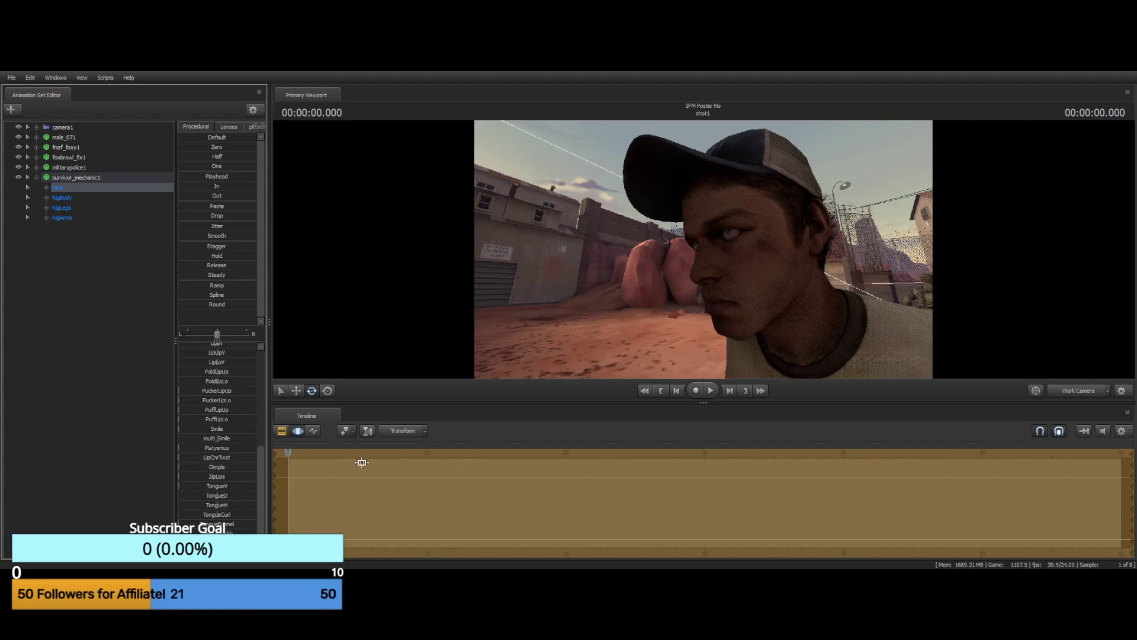
pyautogui.scroll(3, 230, 415)
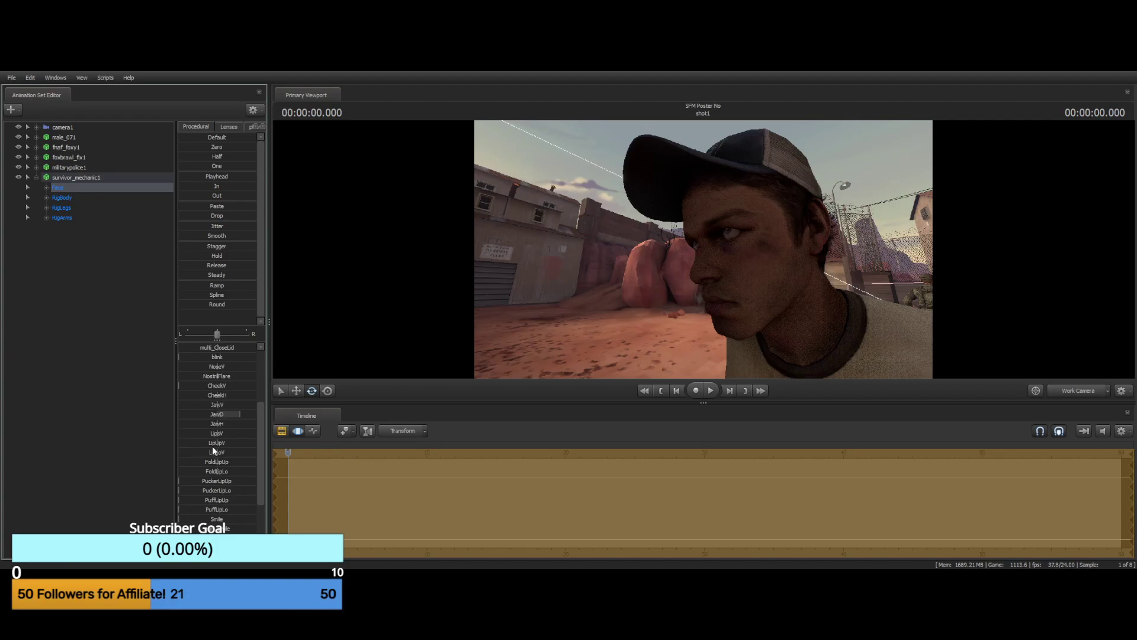
pyautogui.moveTo(197, 423)
pyautogui.mouseDown()
pyautogui.moveTo(258, 423)
pyautogui.moveTo(179, 423)
pyautogui.mouseUp()
pyautogui.hotkey('ctrl', 'z')
pyautogui.scroll(4, 206, 392)
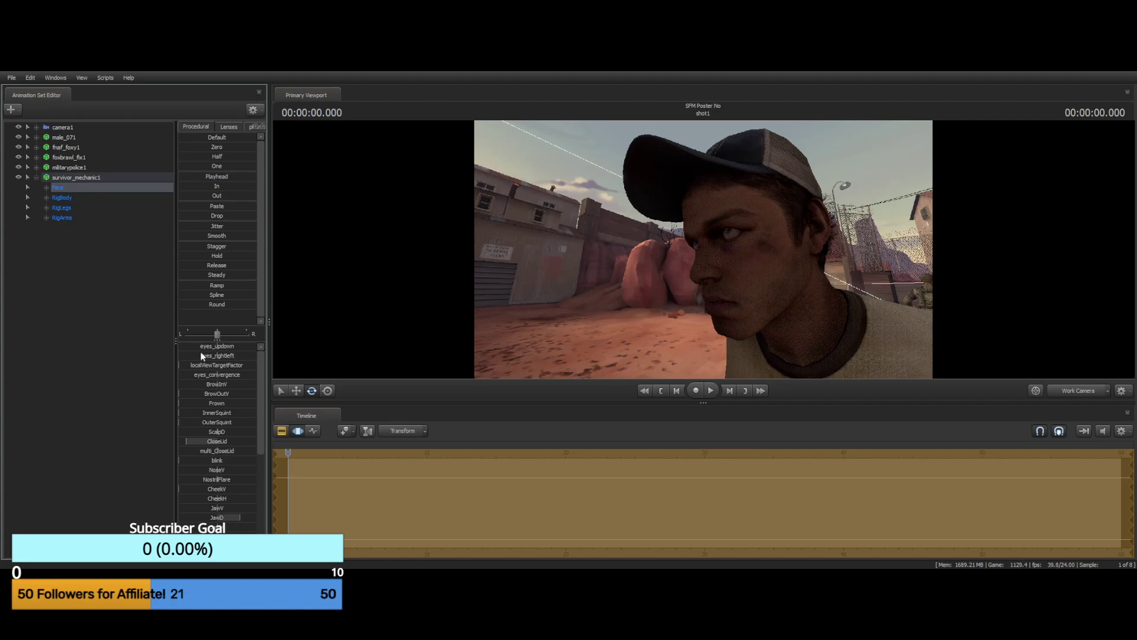
# Try the BrowOutV control and a full Frown on the mechanic's face, then return Frown to zero
pyautogui.moveTo(199, 393); pyautogui.dragTo(37, 421)
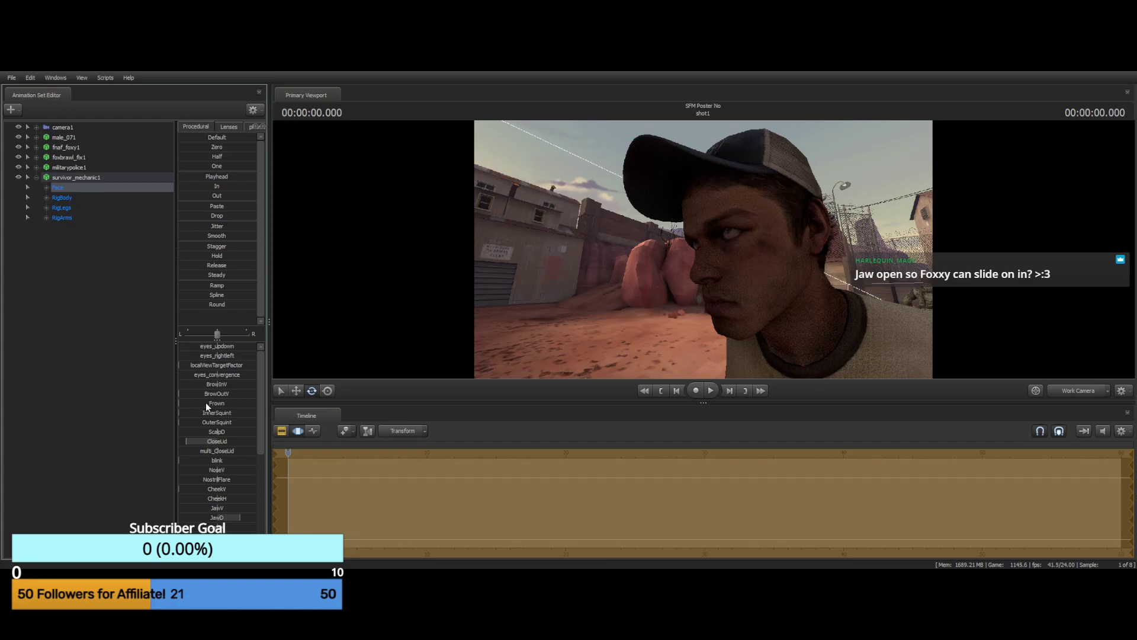
pyautogui.moveTo(208, 403); pyautogui.dragTo(257, 402)
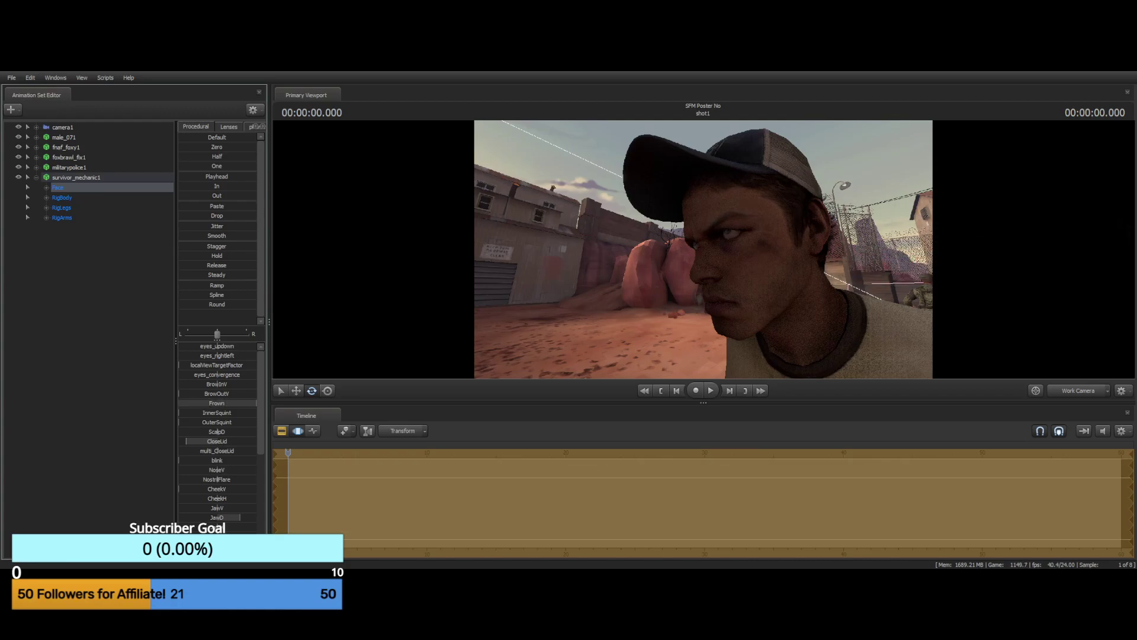
pyautogui.moveTo(256, 403); pyautogui.dragTo(179, 403)
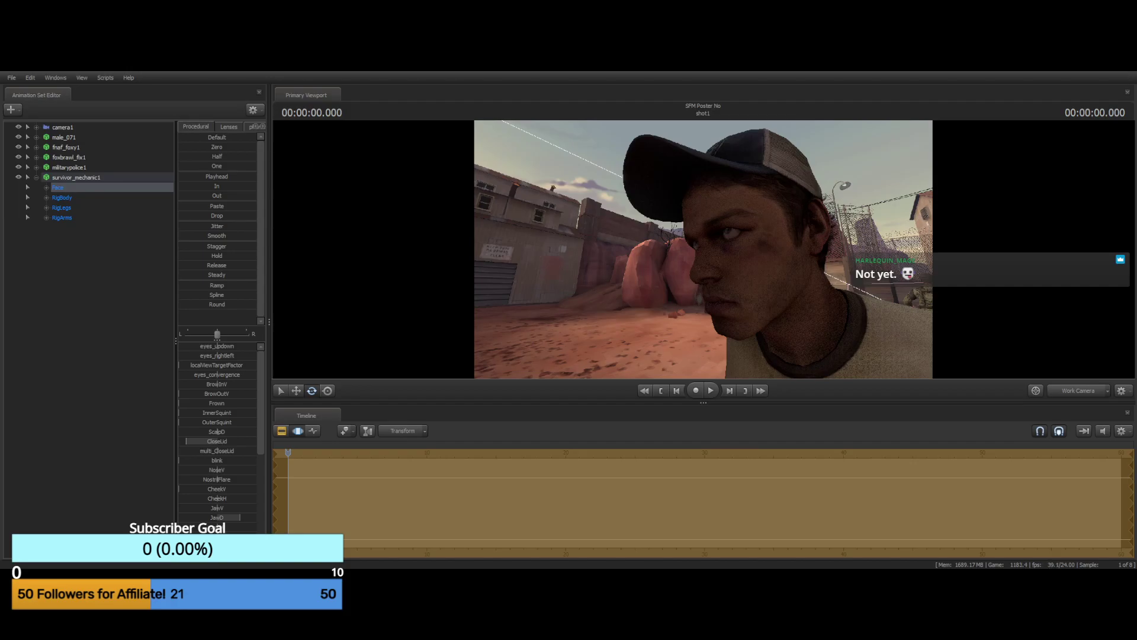
pyautogui.click(91, 501)
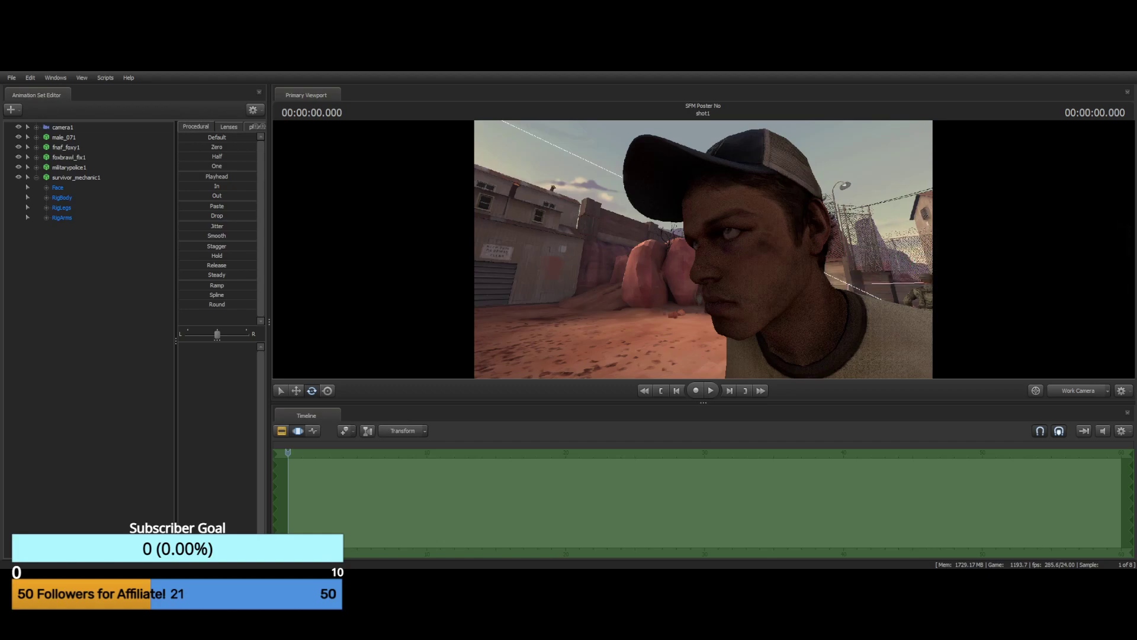
# Rotate the mechanic's root control, rig_root, to turn the whole running figure away from Foxy toward the other characters
pyautogui.moveTo(560, 276); pyautogui.dragTo(800, 284)
pyautogui.press('d')
pyautogui.press('s')
pyautogui.press('a')
pyautogui.press('a')
pyautogui.press('s')
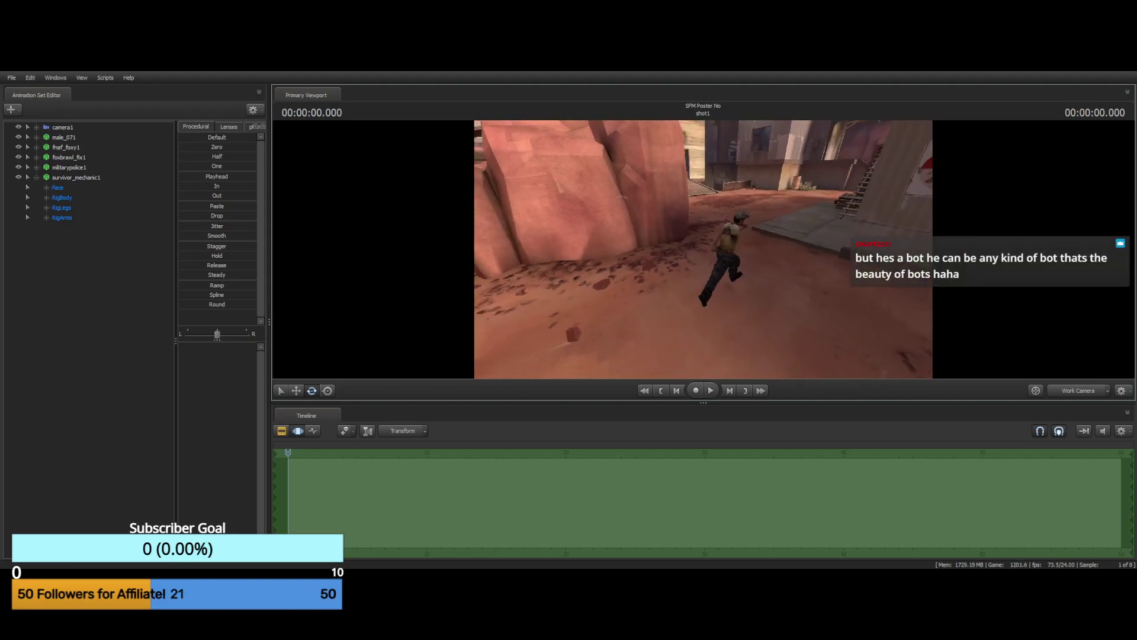
pyautogui.moveTo(450, 284); pyautogui.dragTo(618, 282)
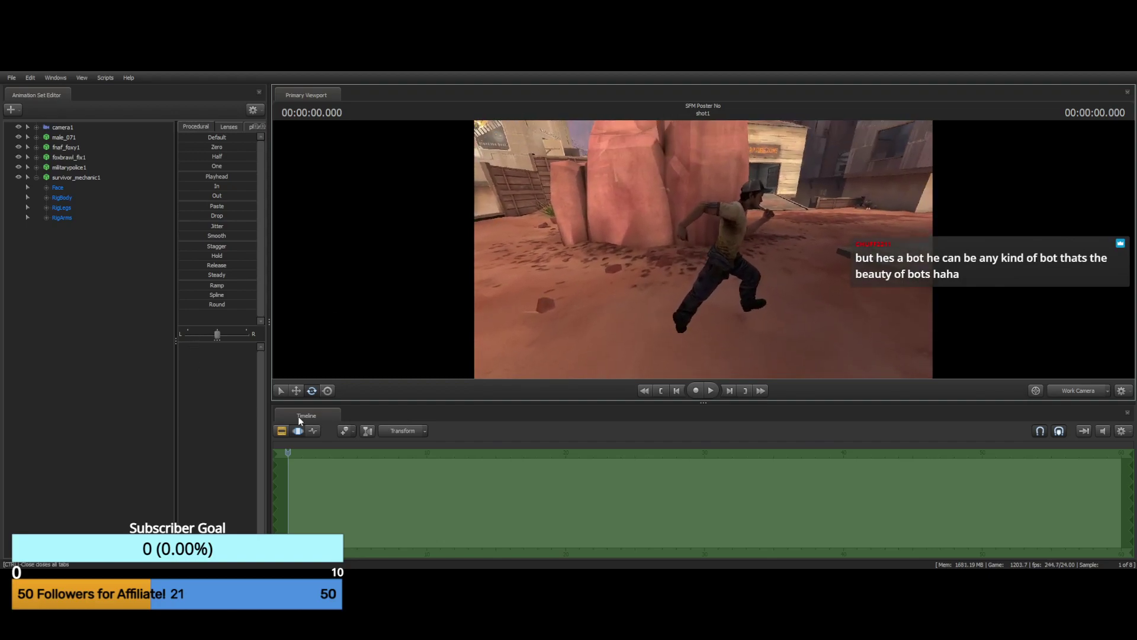
pyautogui.click(76, 177)
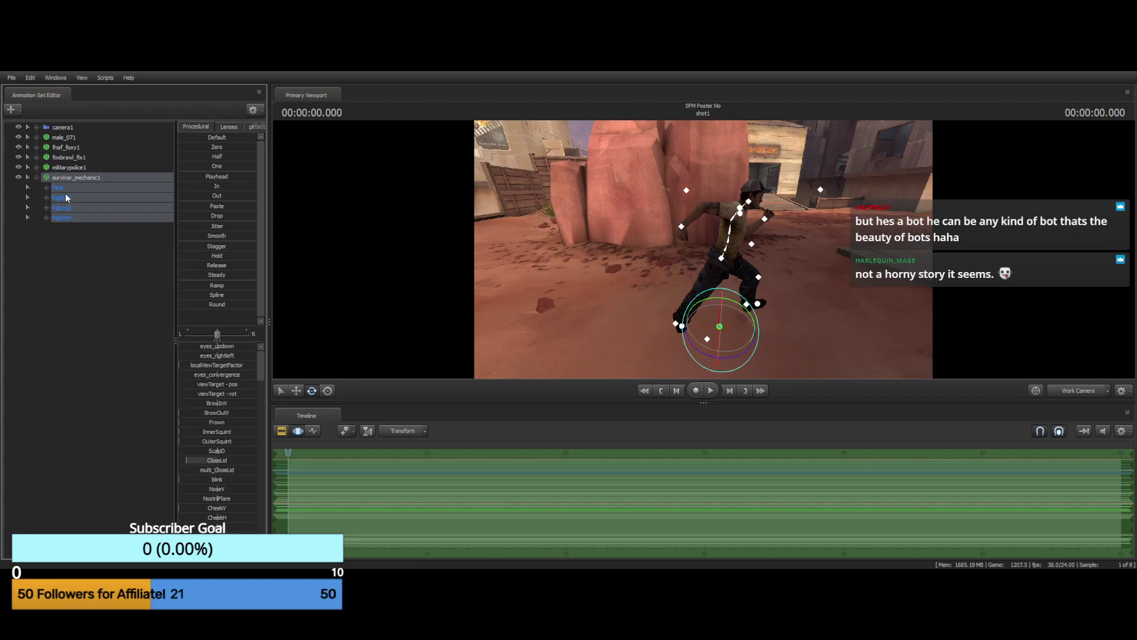
pyautogui.click(65, 197)
pyautogui.press('ctrl')
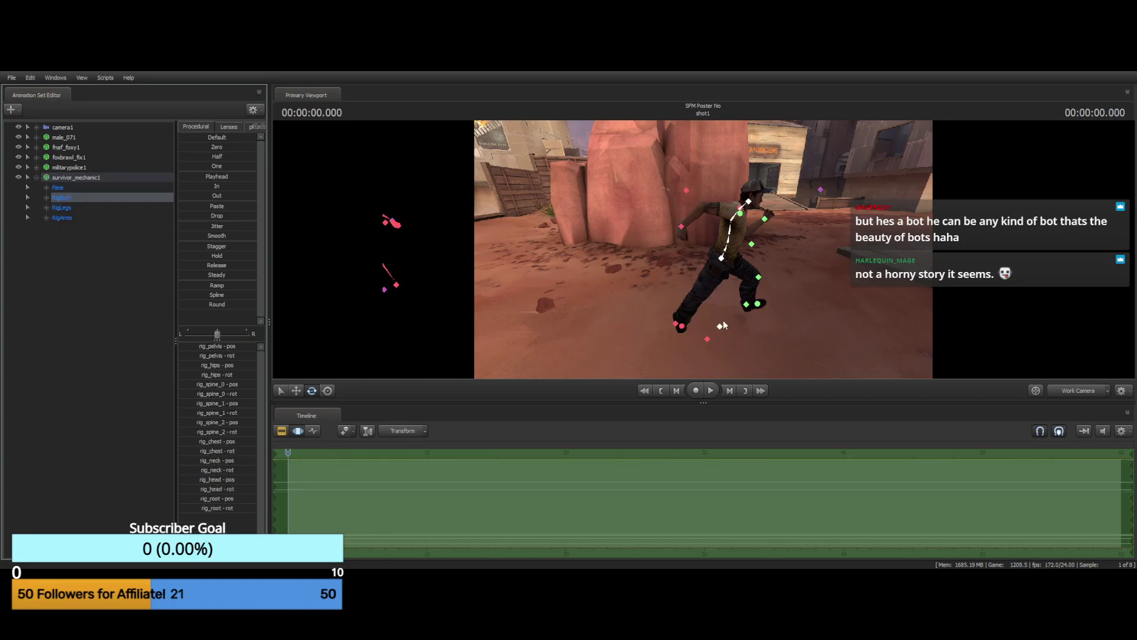
pyautogui.click(719, 327)
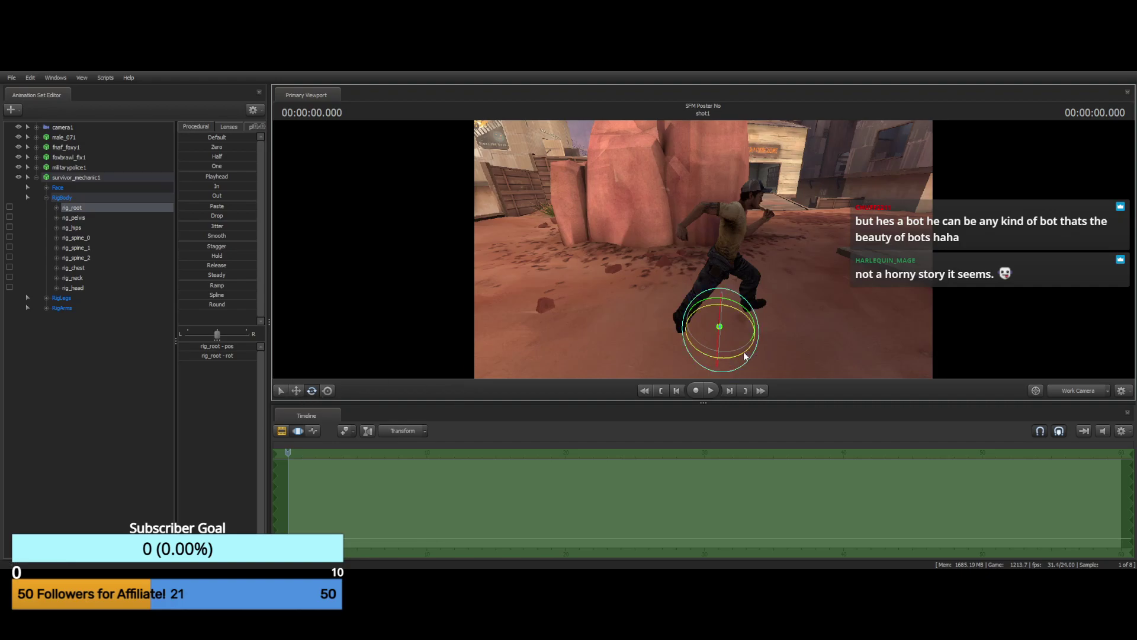
pyautogui.moveTo(747, 356); pyautogui.dragTo(752, 145)
# Inspect the mechanic's new orientation among the other characters and Foxy, from a wide view and close to his front
pyautogui.press('a')
pyautogui.press('s')
pyautogui.moveTo(704, 249); pyautogui.dragTo(389, 235)
pyautogui.press('a')
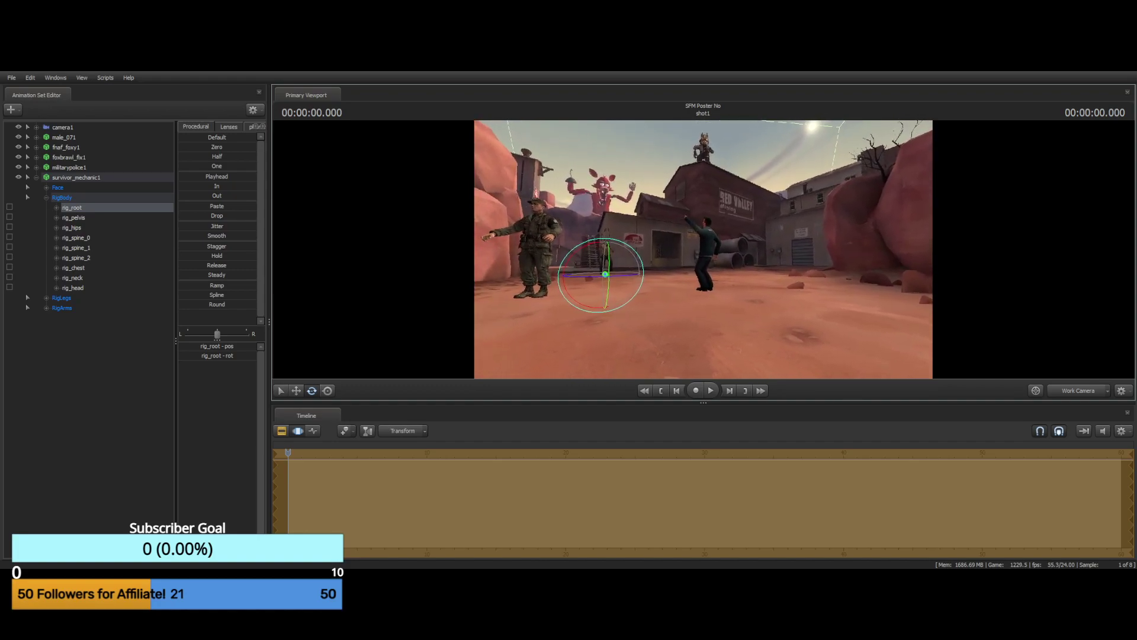
pyautogui.click(94, 407)
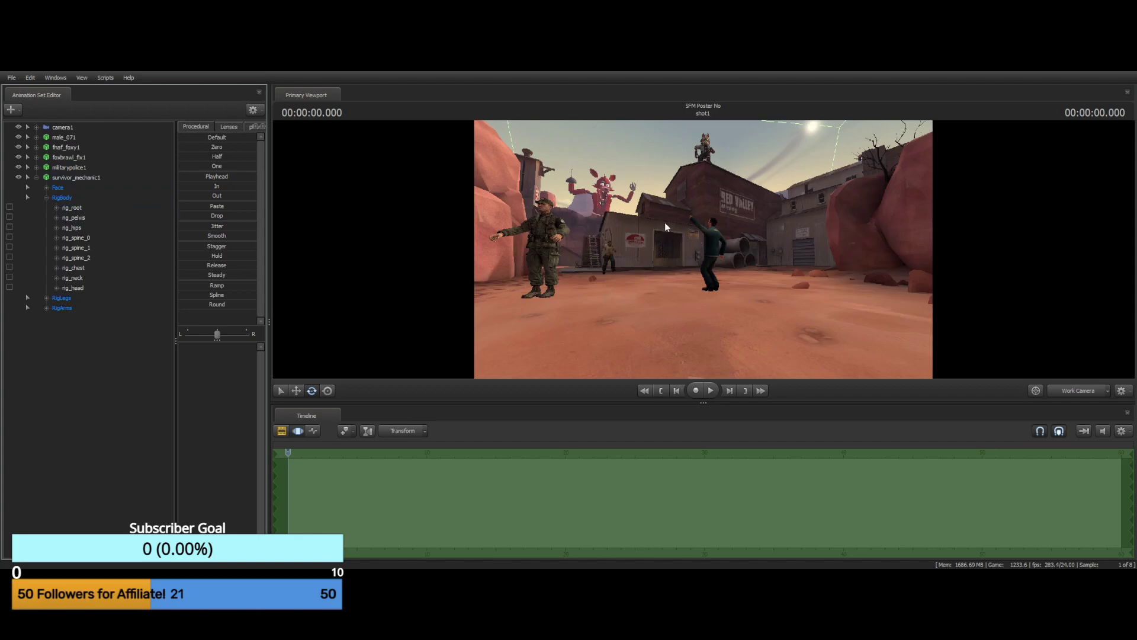
pyautogui.moveTo(663, 222); pyautogui.dragTo(620, 202)
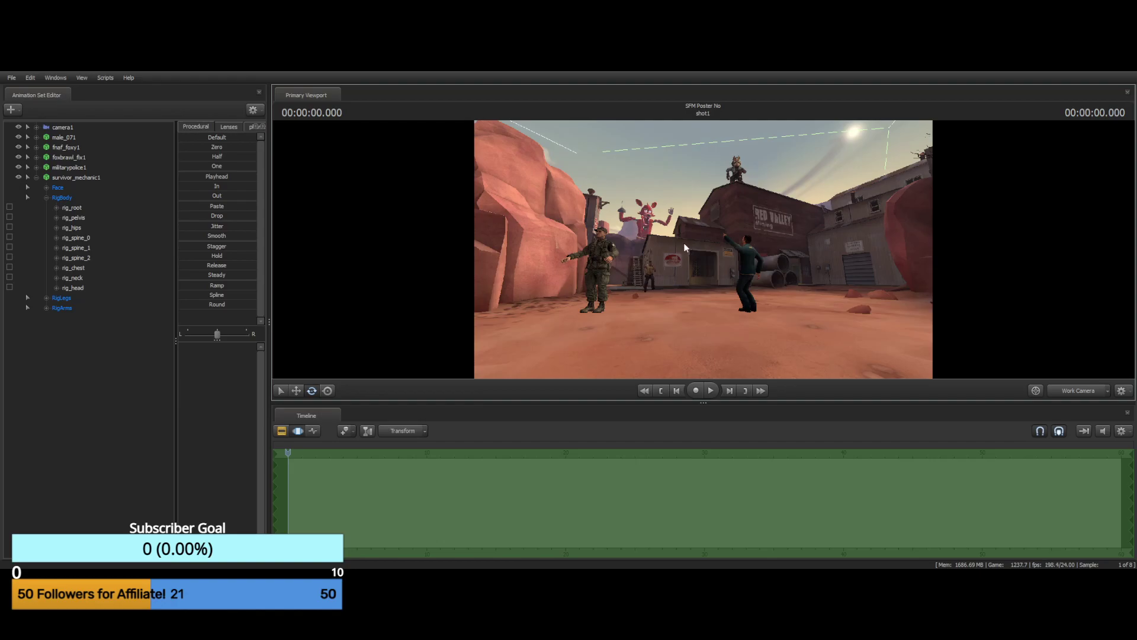
pyautogui.moveTo(680, 246)
pyautogui.mouseDown()
pyautogui.moveTo(662, 246)
pyautogui.moveTo(699, 263)
pyautogui.moveTo(703, 308)
pyautogui.moveTo(693, 279)
pyautogui.moveTo(654, 249)
pyautogui.moveTo(693, 267)
pyautogui.moveTo(684, 257)
pyautogui.mouseUp()
pyautogui.press('w')
pyautogui.press('s')
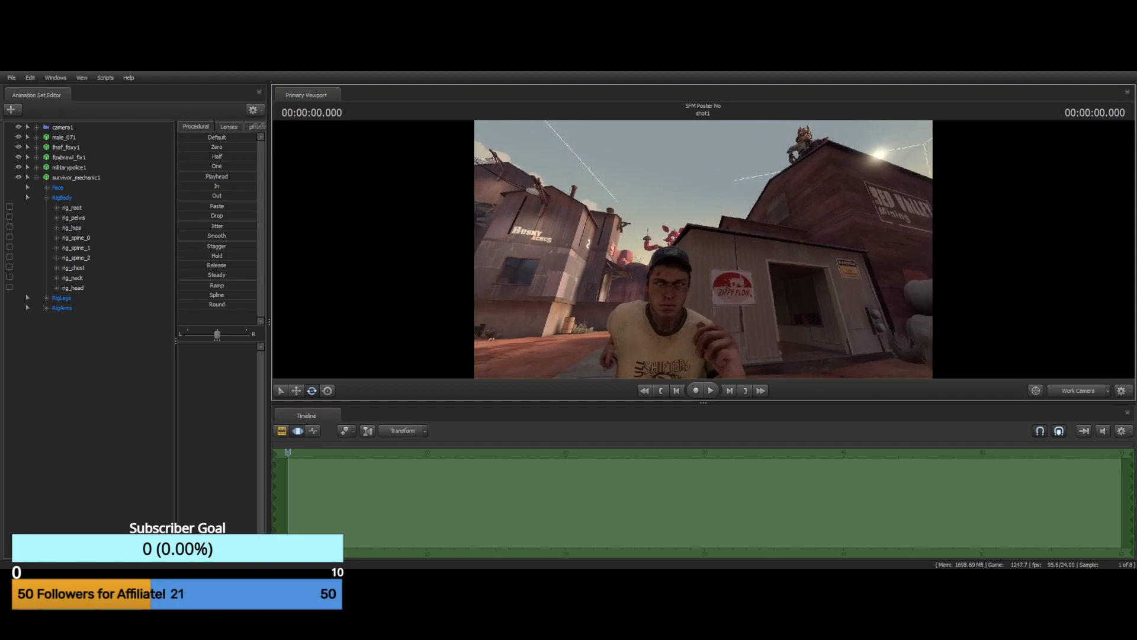
# Rotate the mechanic's head control, rig_head, so his head turns sideways over his shoulder
pyautogui.press('ctrl')
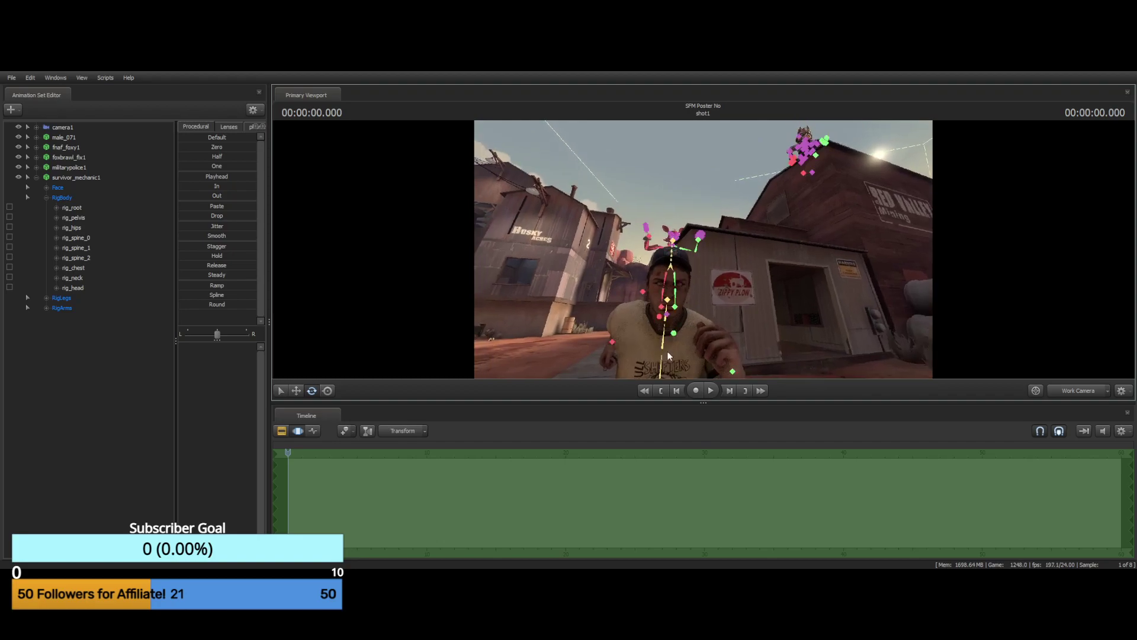
pyautogui.click(666, 300)
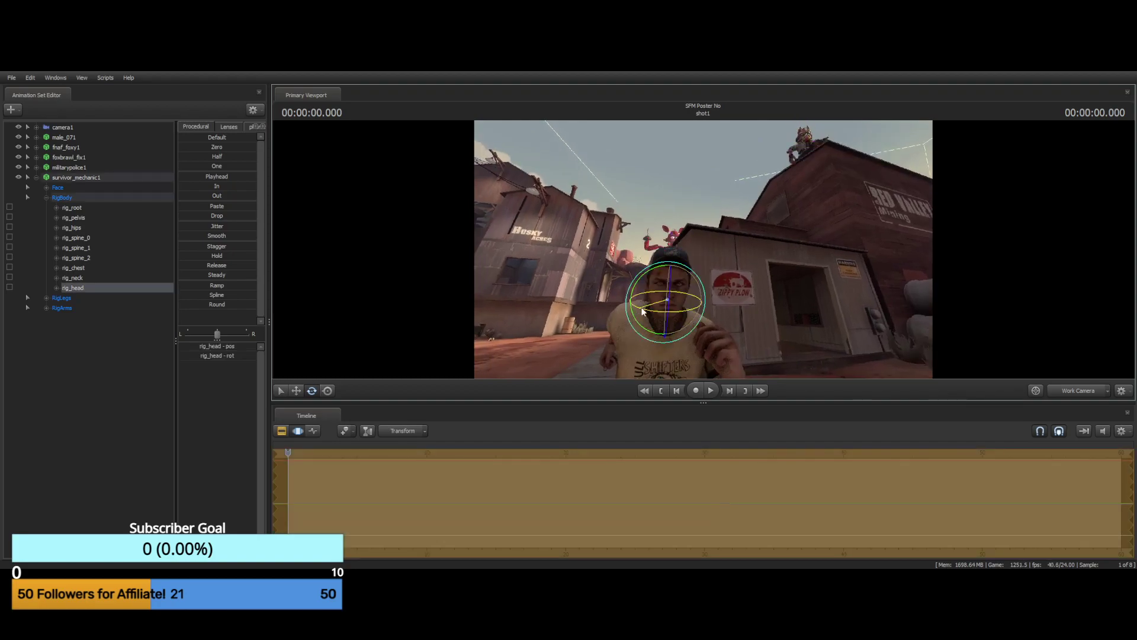
pyautogui.moveTo(643, 311); pyautogui.dragTo(669, 317)
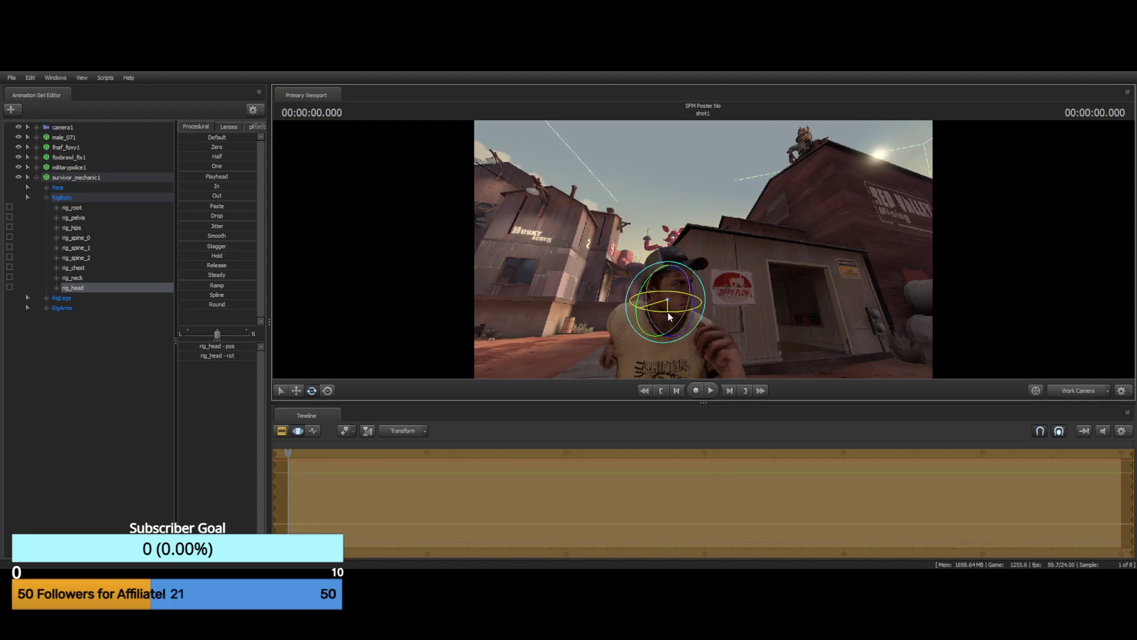
# Adjust the multi_CloseLid control on the mechanic's face and check his eyelids up close
pyautogui.keyDown('alt'); pyautogui.moveTo(807, 300); pyautogui.dragTo(598, 308); pyautogui.keyUp('alt')
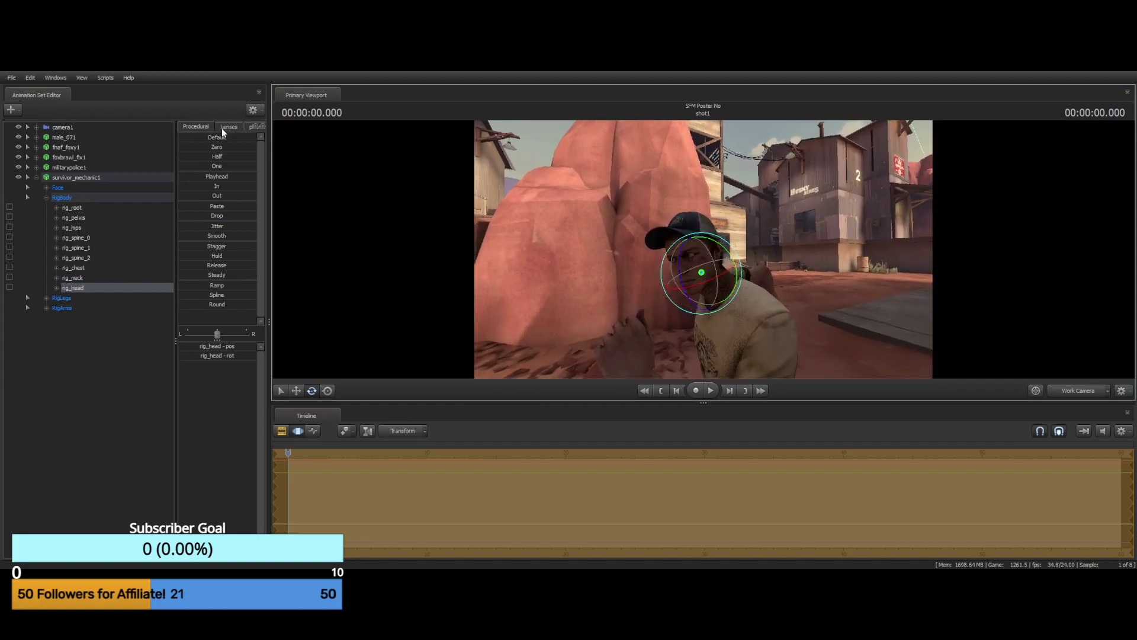
pyautogui.click(194, 127)
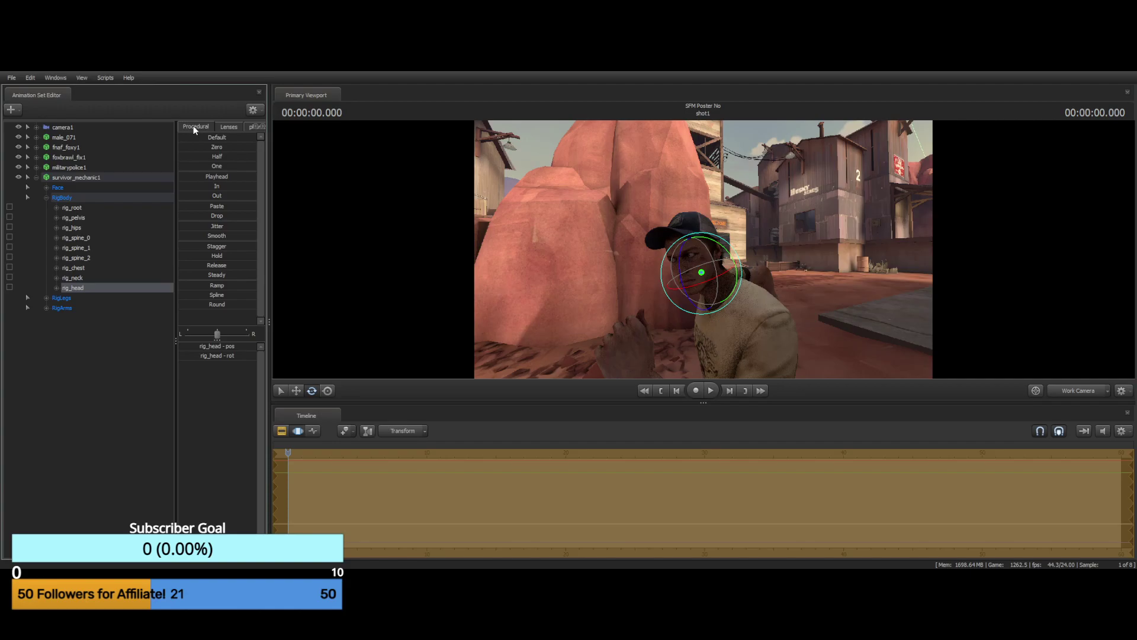
pyautogui.click(58, 187)
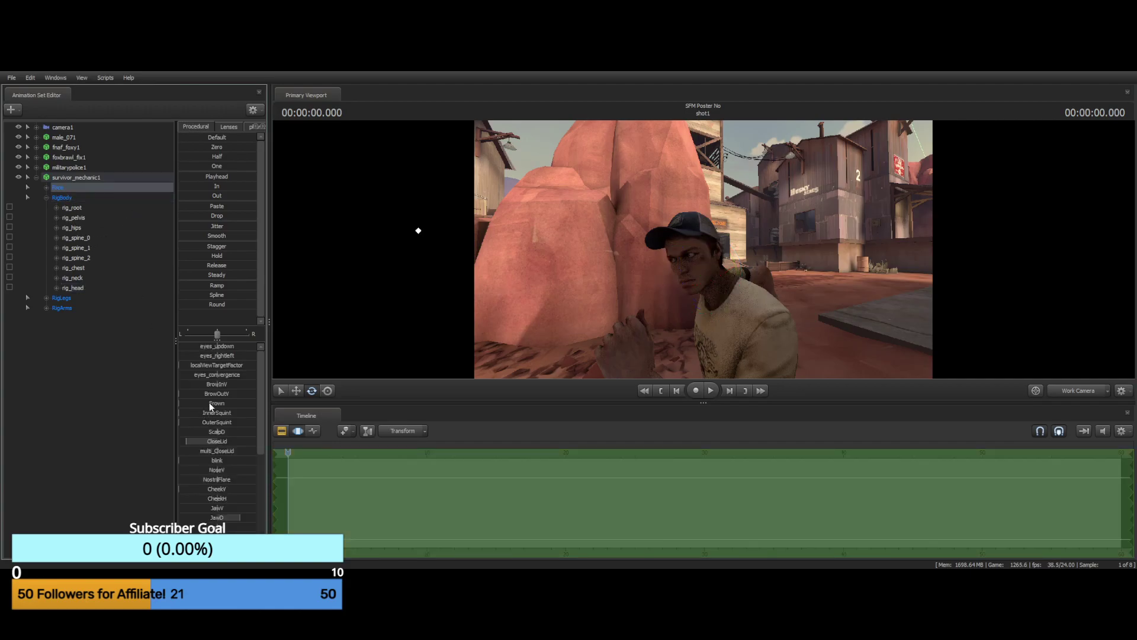
pyautogui.click(210, 451)
pyautogui.moveTo(206, 452); pyautogui.dragTo(178, 451)
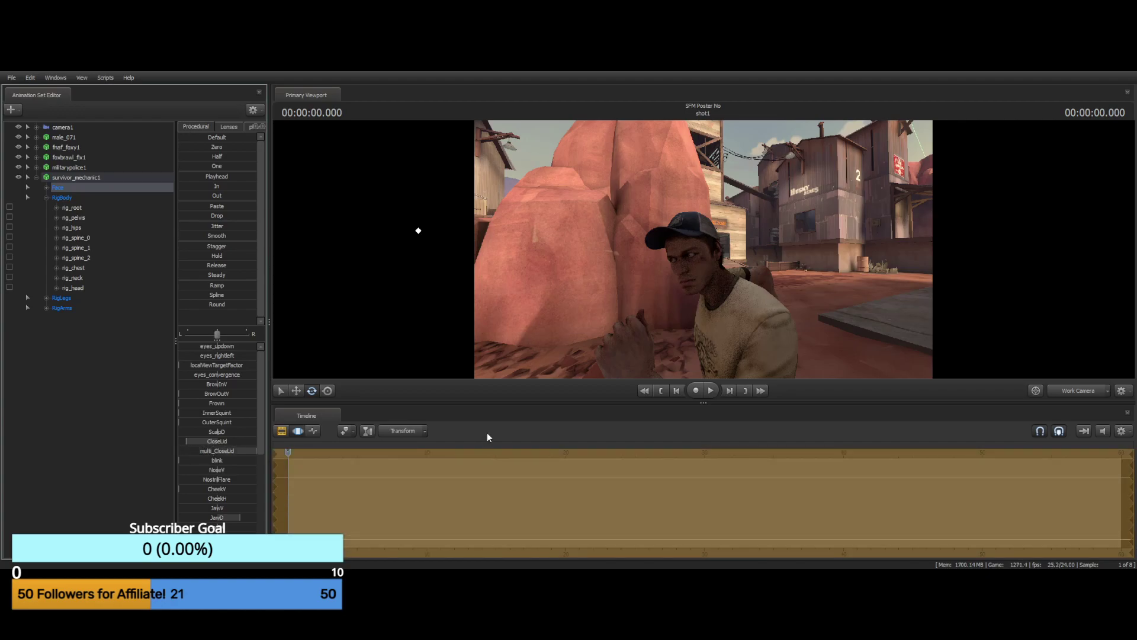
pyautogui.moveTo(623, 264); pyautogui.dragTo(640, 284)
pyautogui.press('w')
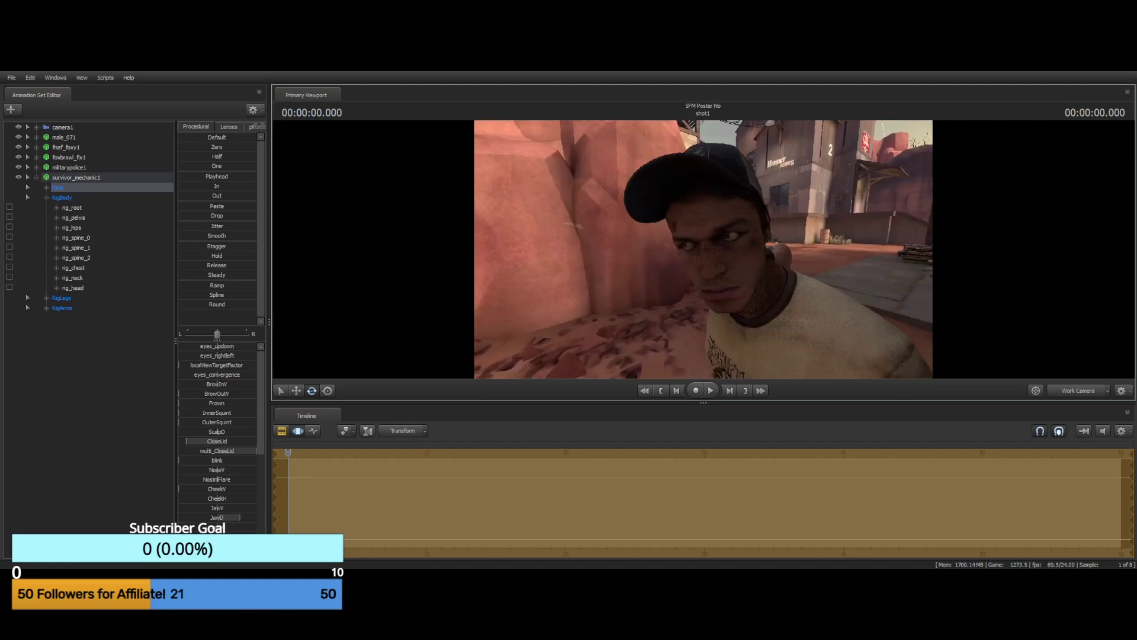
pyautogui.press('w')
pyautogui.moveTo(704, 250)
pyautogui.mouseDown()
pyautogui.moveTo(764, 237)
pyautogui.moveTo(704, 250)
pyautogui.mouseUp()
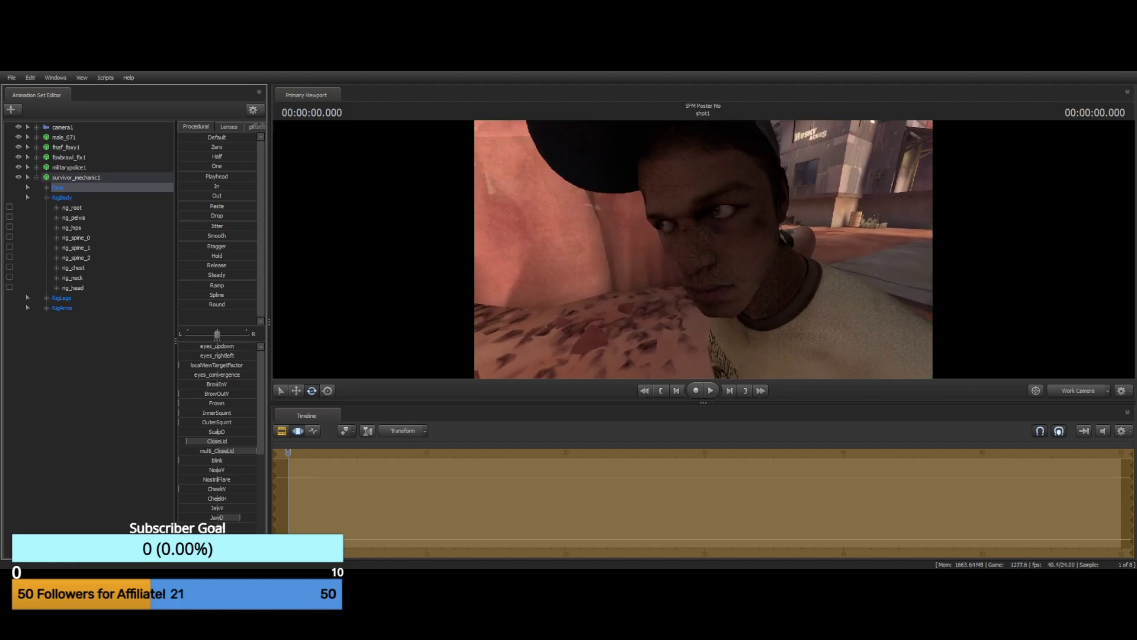
# Try and undo eyes_convergence on the mechanic's face, then redirect his gaze with eyes_rightleft and a slight eyes_updown change
pyautogui.moveTo(219, 375); pyautogui.dragTo(258, 374)
pyautogui.hotkey('ctrl', 'z')
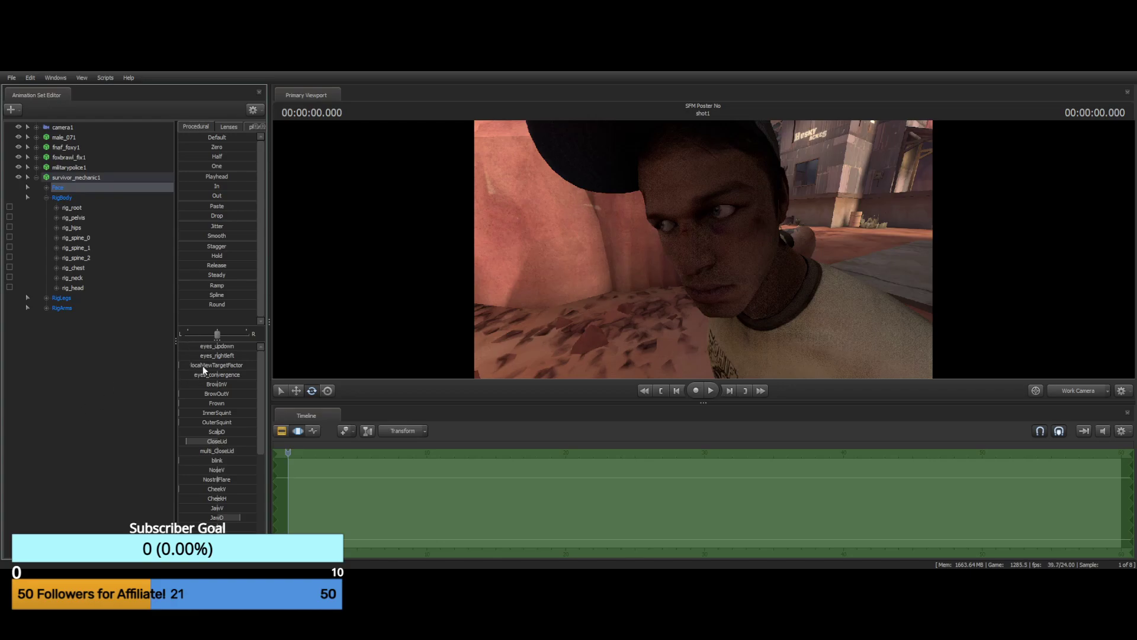
pyautogui.moveTo(204, 370); pyautogui.dragTo(244, 355)
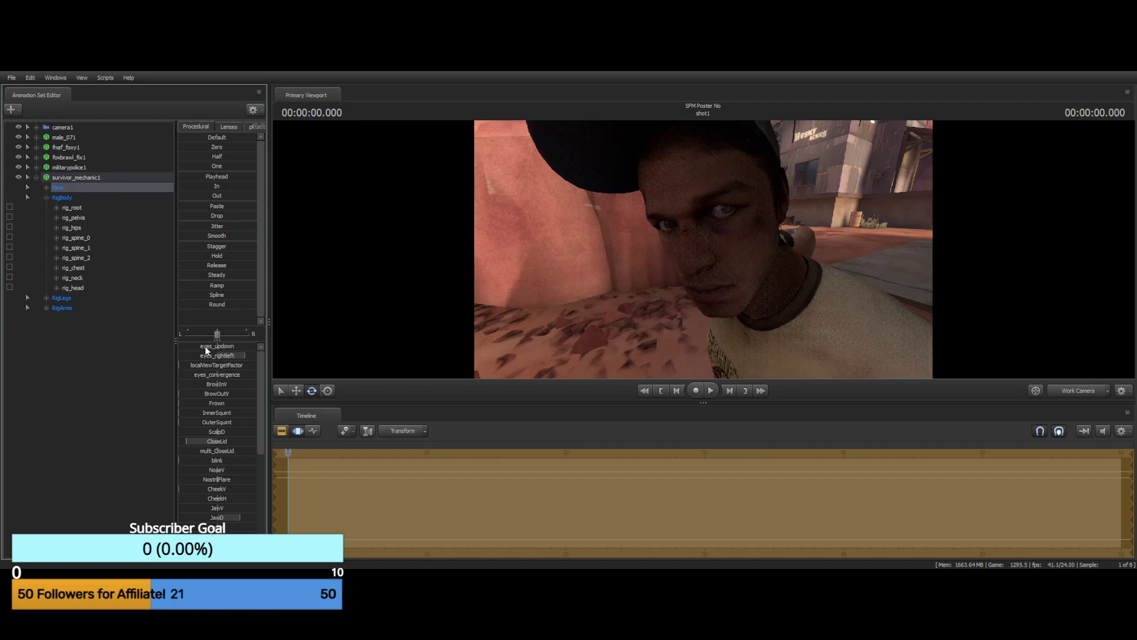
pyautogui.moveTo(217, 346)
pyautogui.mouseDown()
pyautogui.moveTo(226, 346)
pyautogui.moveTo(208, 346)
pyautogui.mouseUp()
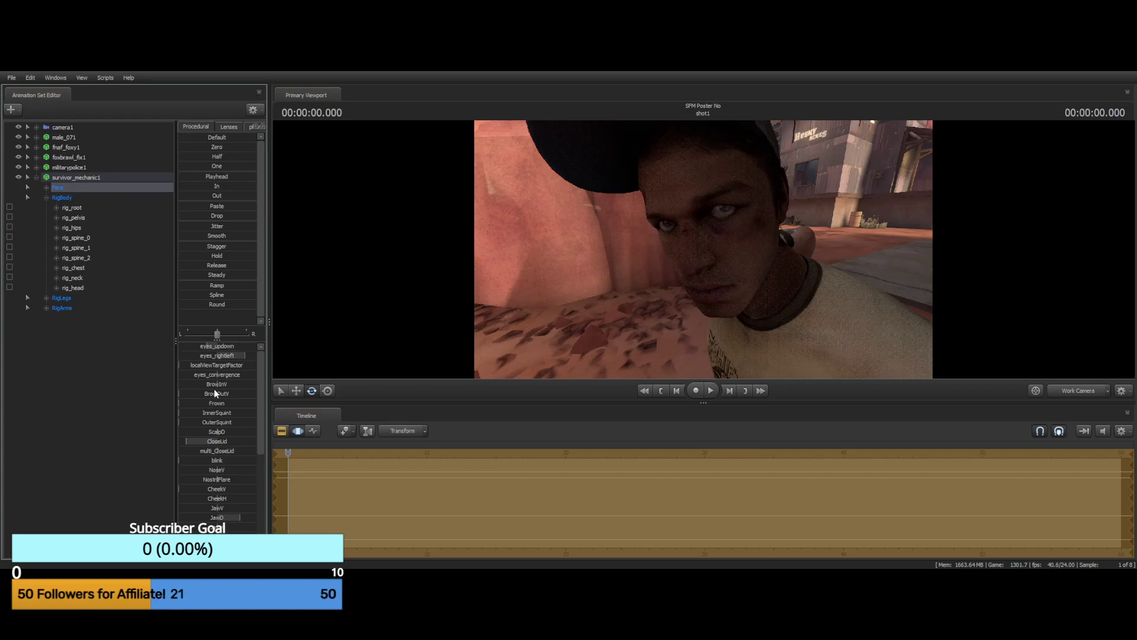
# Try a full Platysmus on the mechanic's face, then reduce it to a slight amount
pyautogui.scroll(-3, 247, 368)
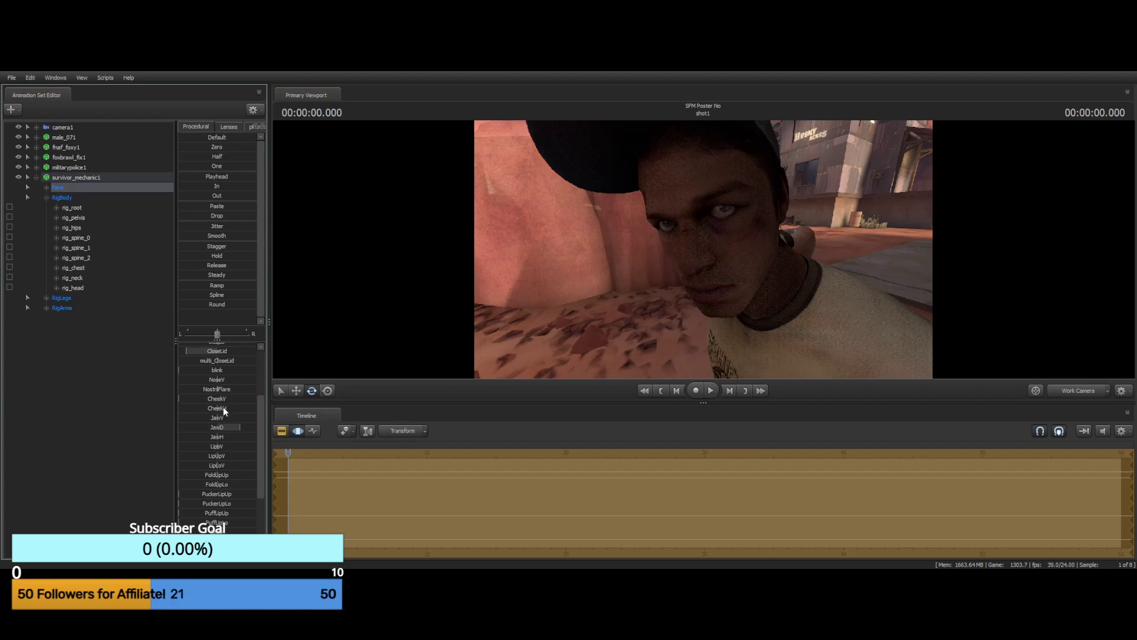
pyautogui.scroll(-1, 224, 419)
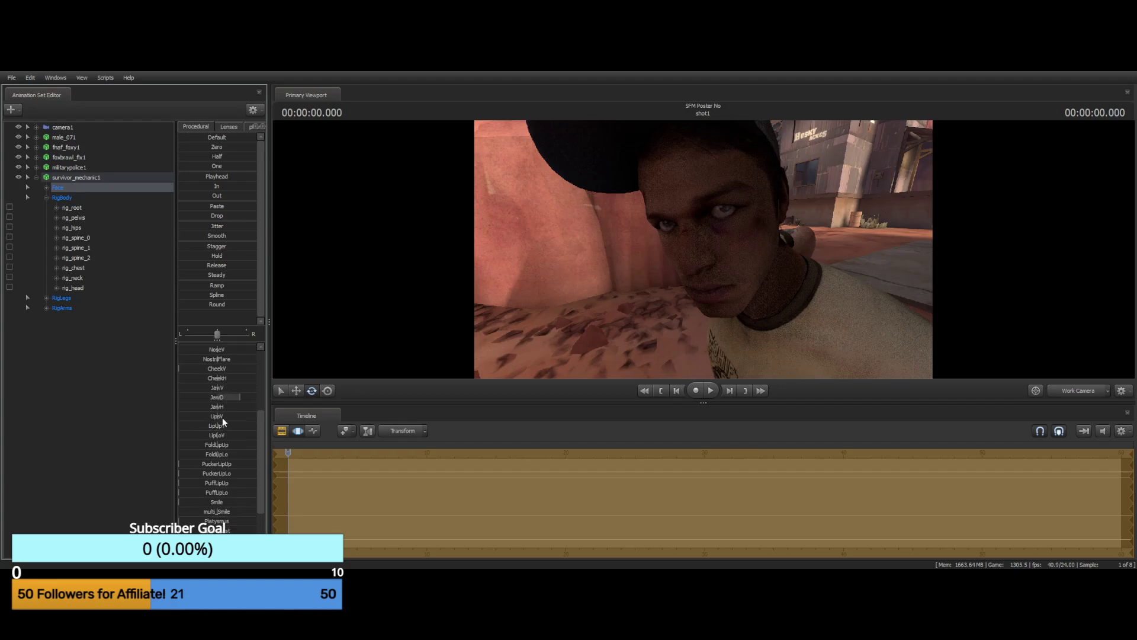
pyautogui.scroll(-2, 224, 422)
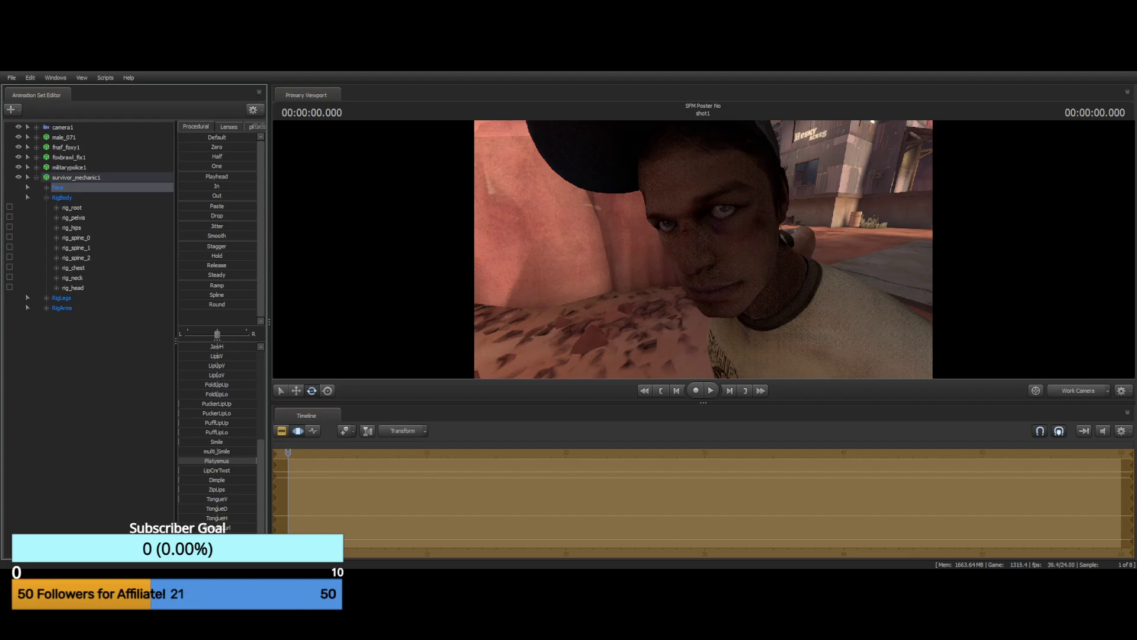
pyautogui.moveTo(257, 461); pyautogui.dragTo(195, 460)
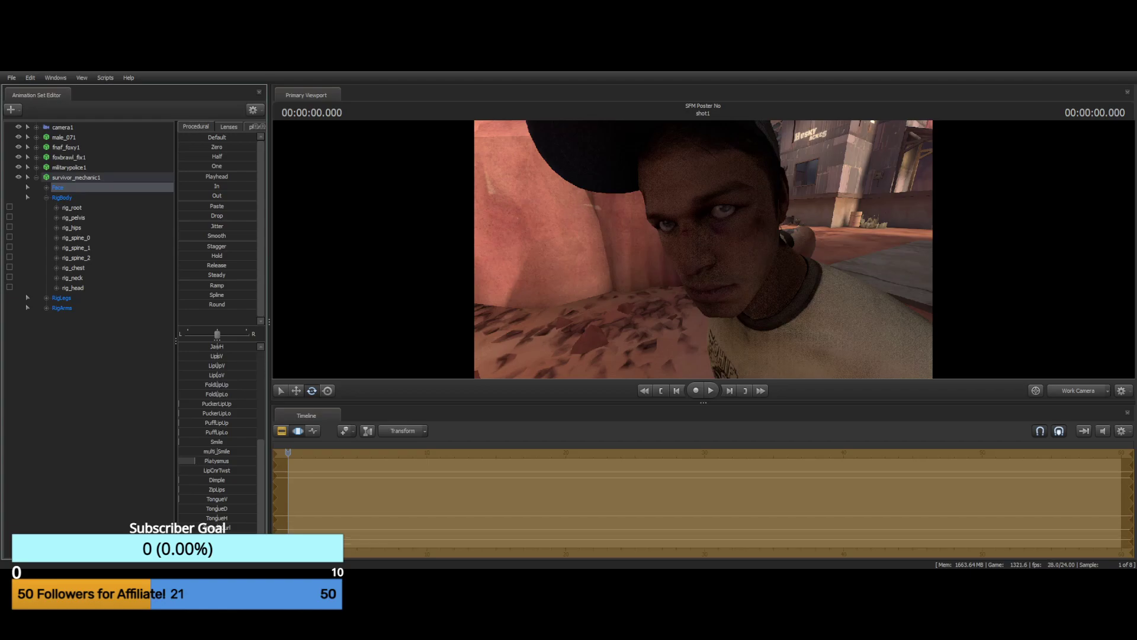
pyautogui.scroll(-1, 215, 495)
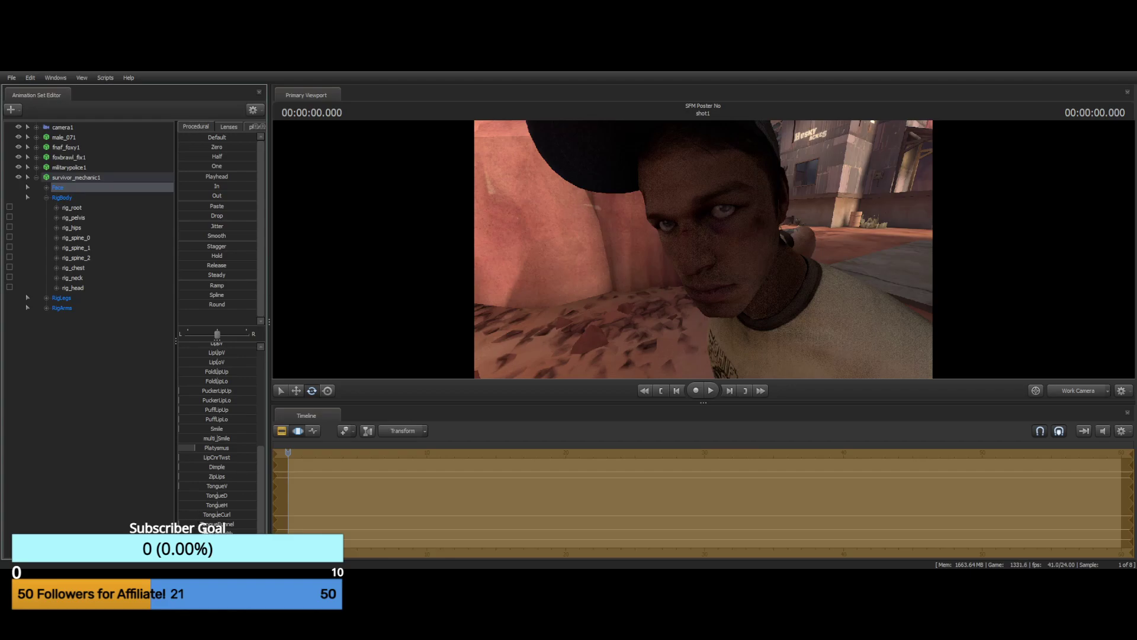
pyautogui.scroll(2, 217, 391)
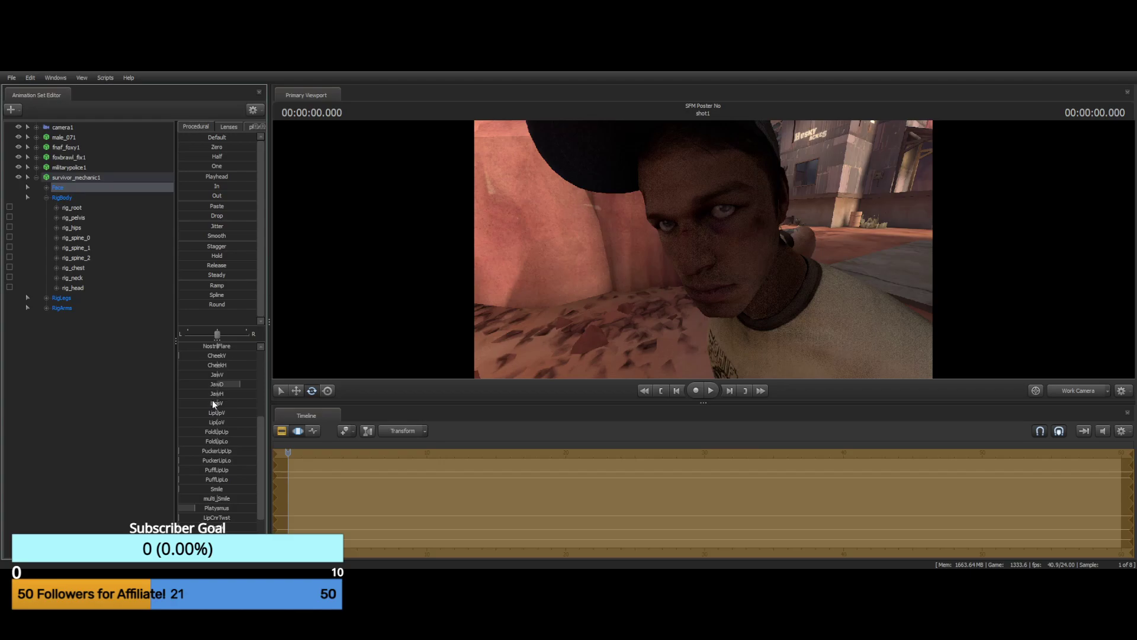
# From the mechanic's Lower Face controls, raise LipLoV to part his lips and try FoldLipUp
pyautogui.click(23, 109)
pyautogui.moveTo(652, 255); pyautogui.dragTo(652, 184)
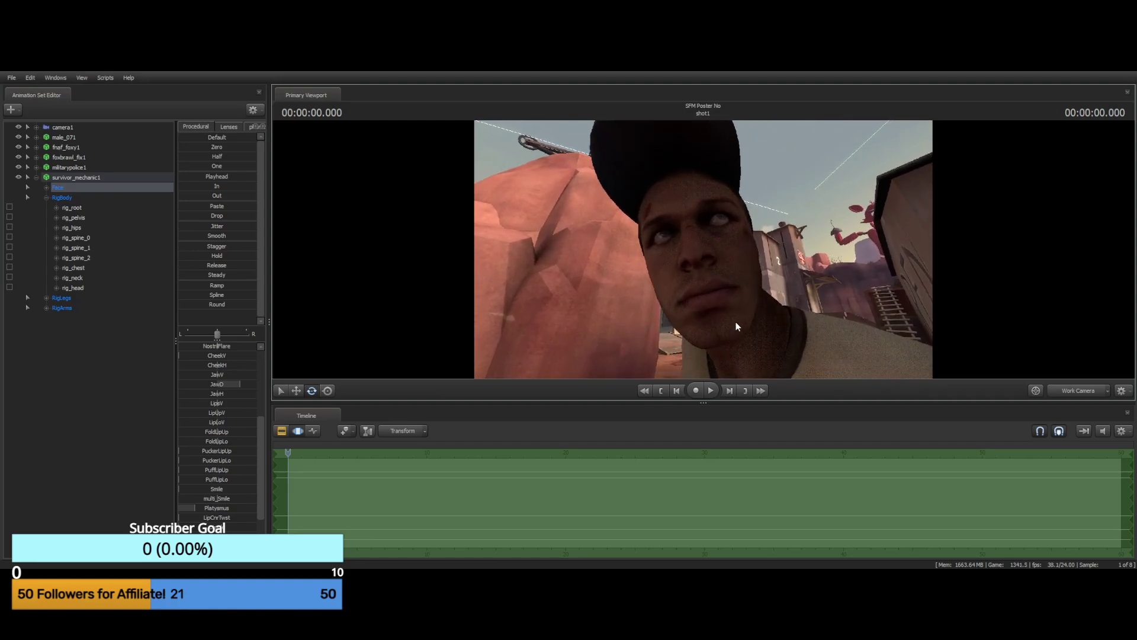
pyautogui.click(47, 188)
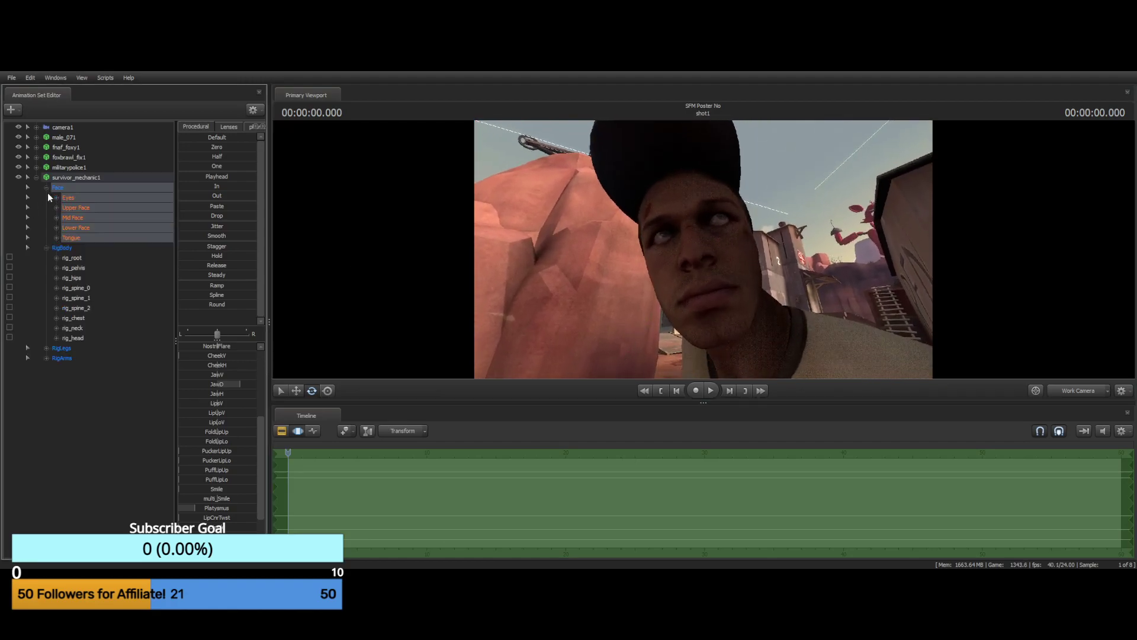
pyautogui.click(57, 228)
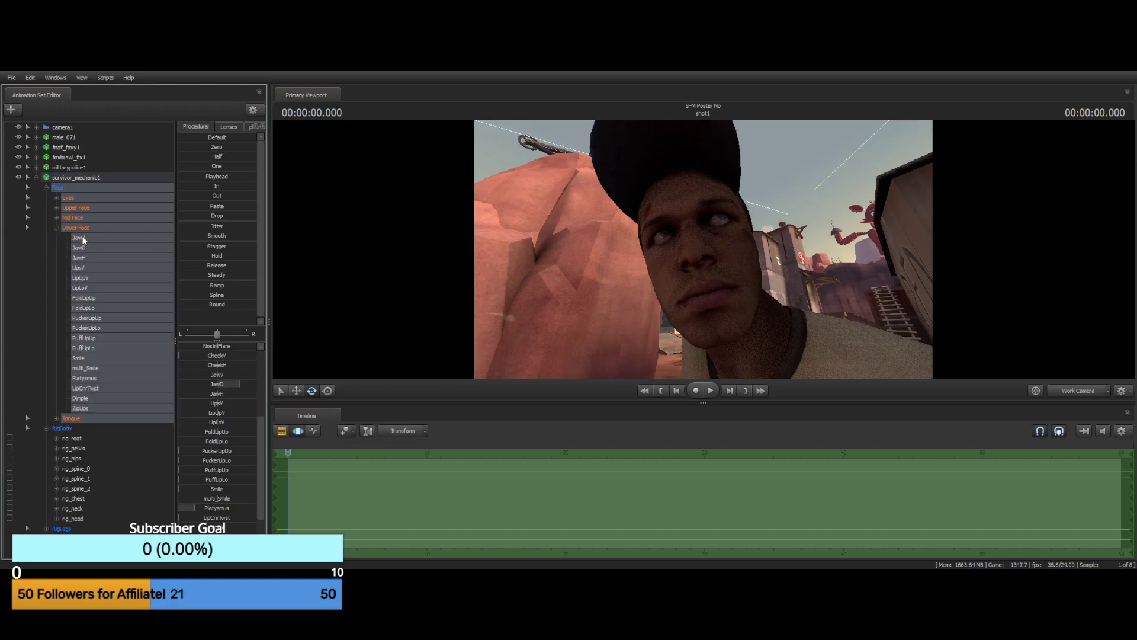
pyautogui.click(83, 239)
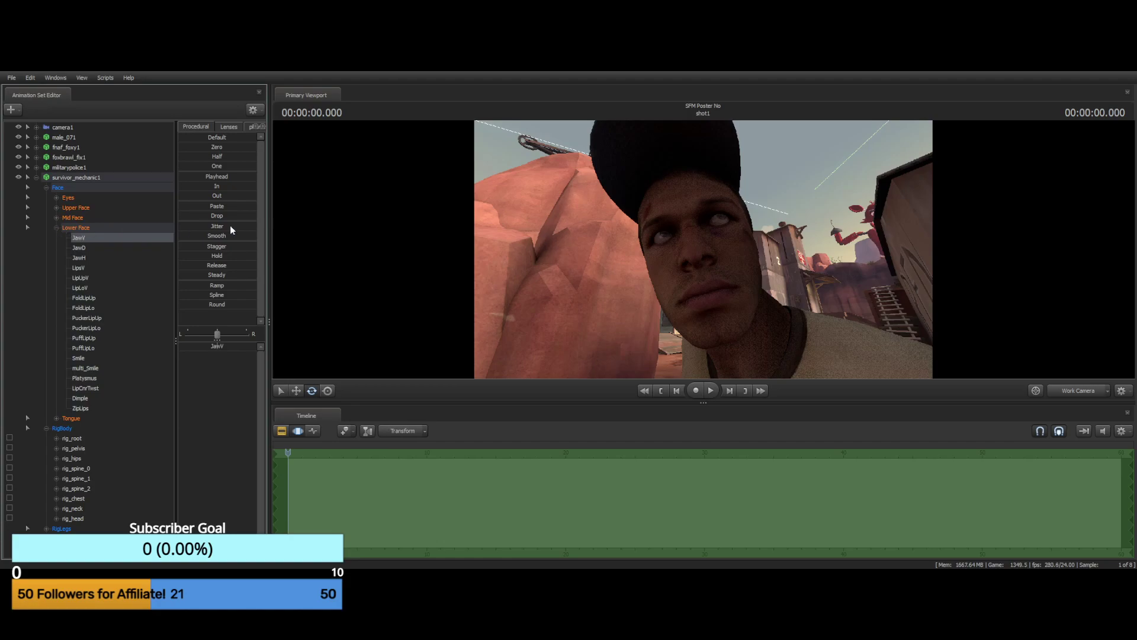
pyautogui.click(56, 219)
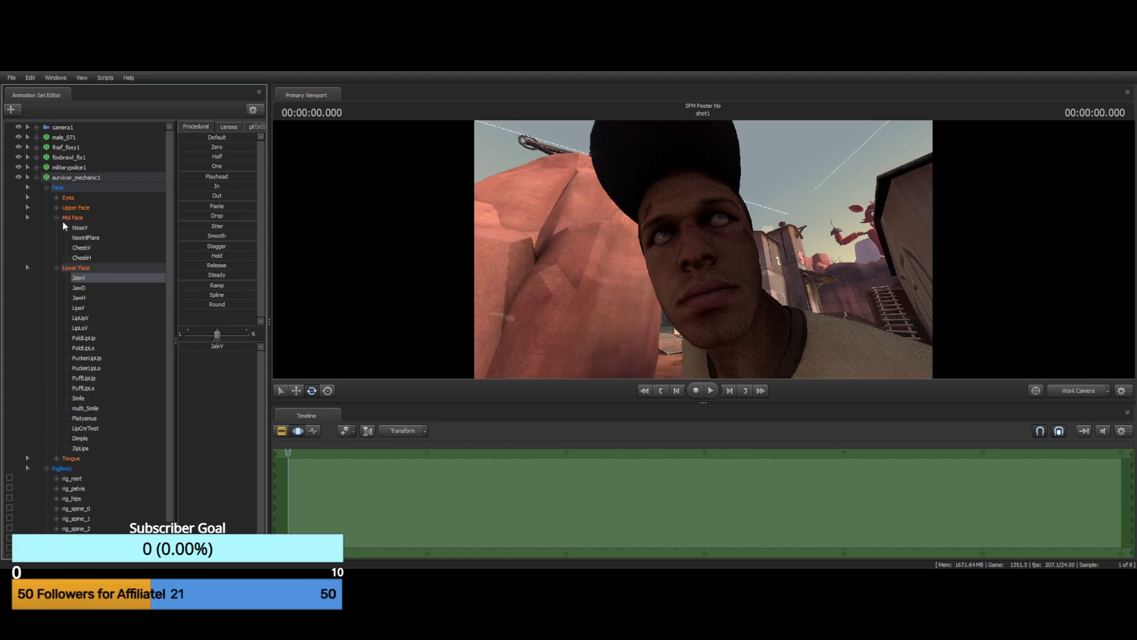
pyautogui.click(57, 218)
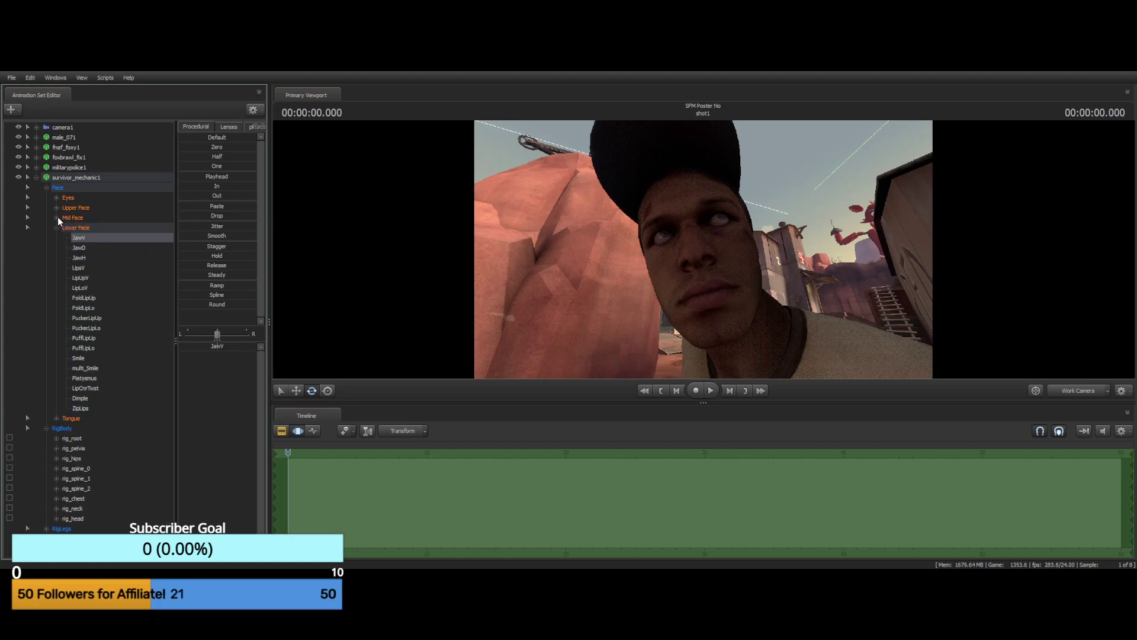
pyautogui.click(77, 289)
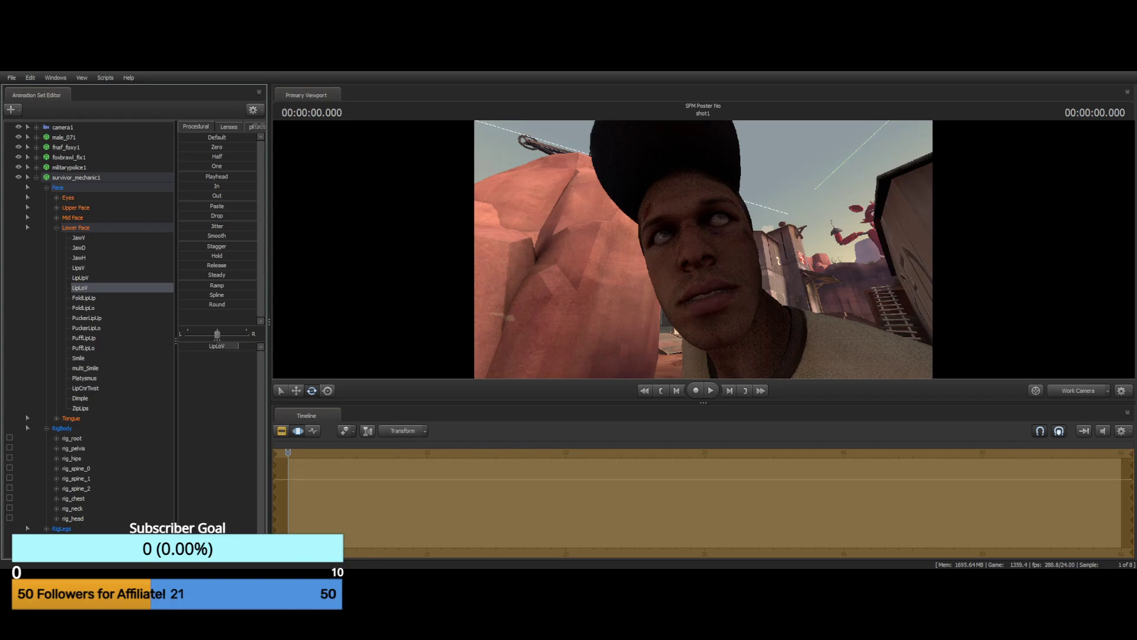
pyautogui.click(87, 298)
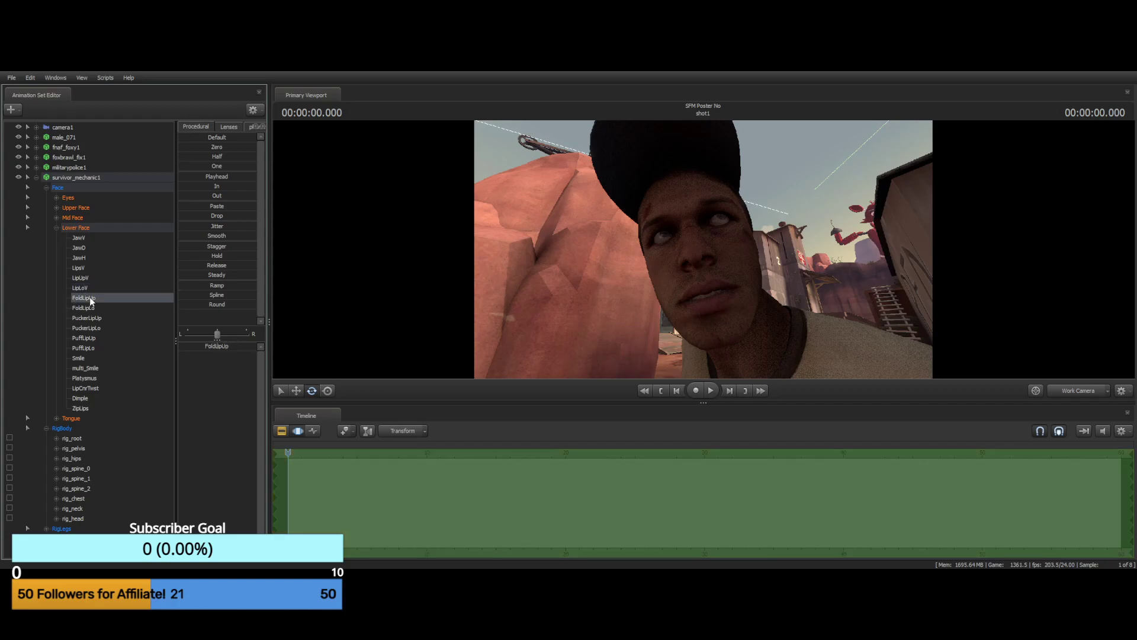
pyautogui.moveTo(211, 348); pyautogui.dragTo(231, 347)
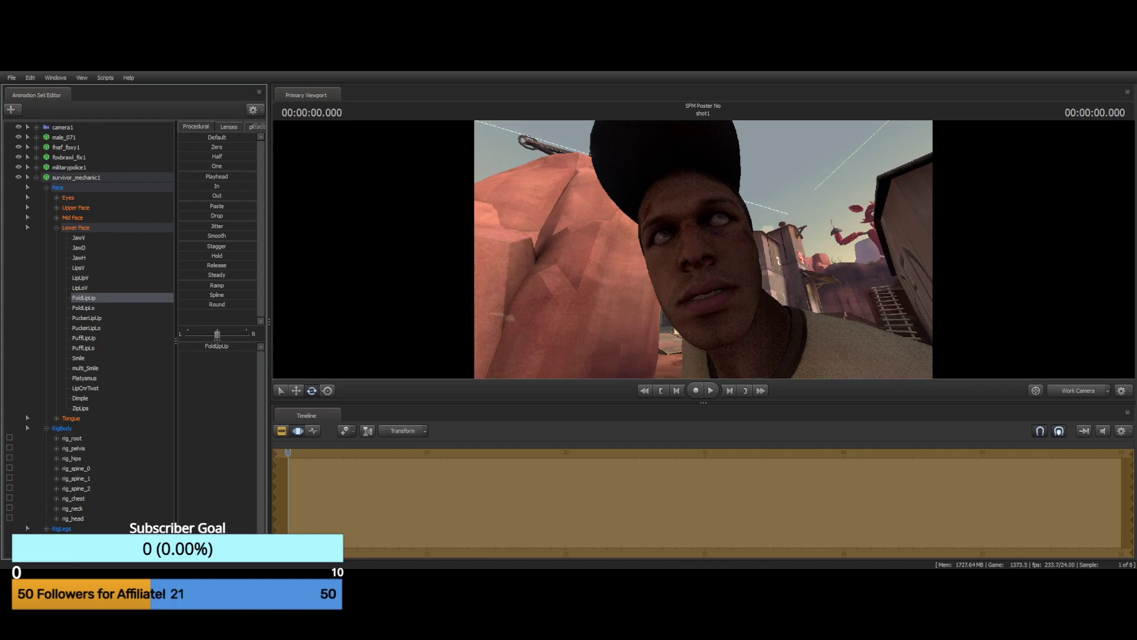
# Examine the mechanic's gaze, parted lips and running pose relative to Foxy, from afar and close to his face
pyautogui.moveTo(516, 206); pyautogui.dragTo(576, 207)
pyautogui.press('w')
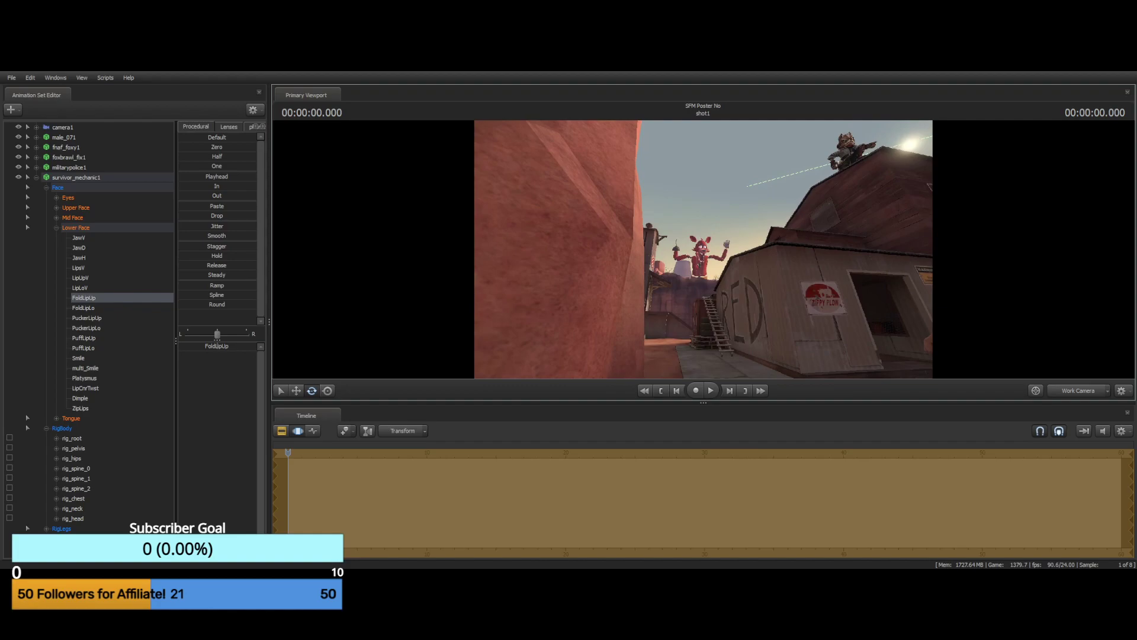
pyautogui.moveTo(444, 171); pyautogui.dragTo(447, 171)
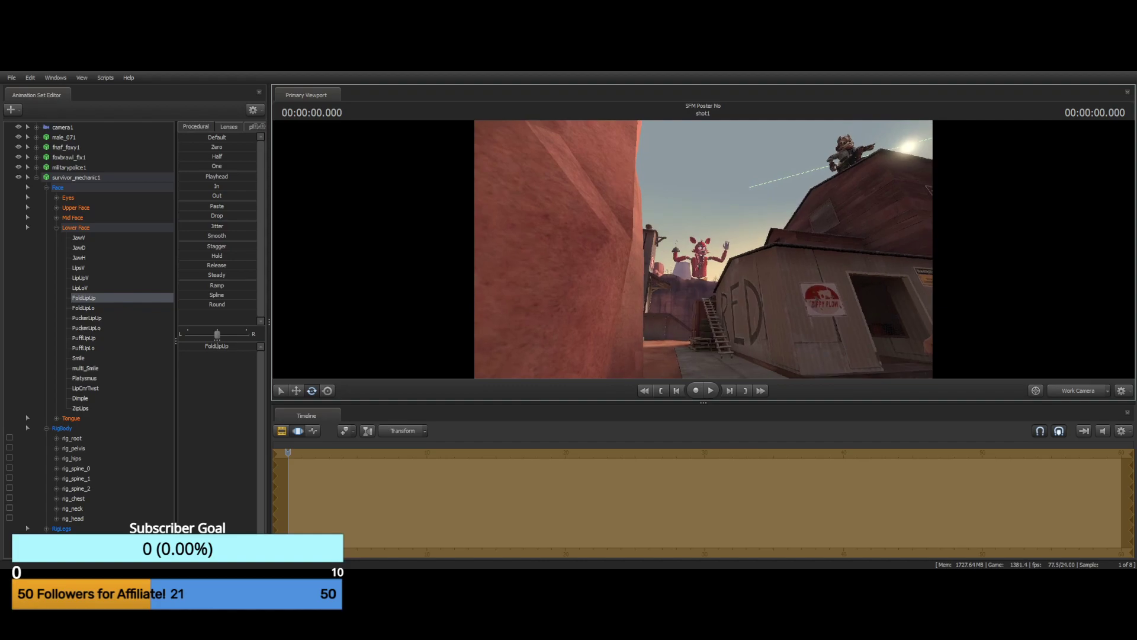
pyautogui.moveTo(704, 249); pyautogui.dragTo(779, 258)
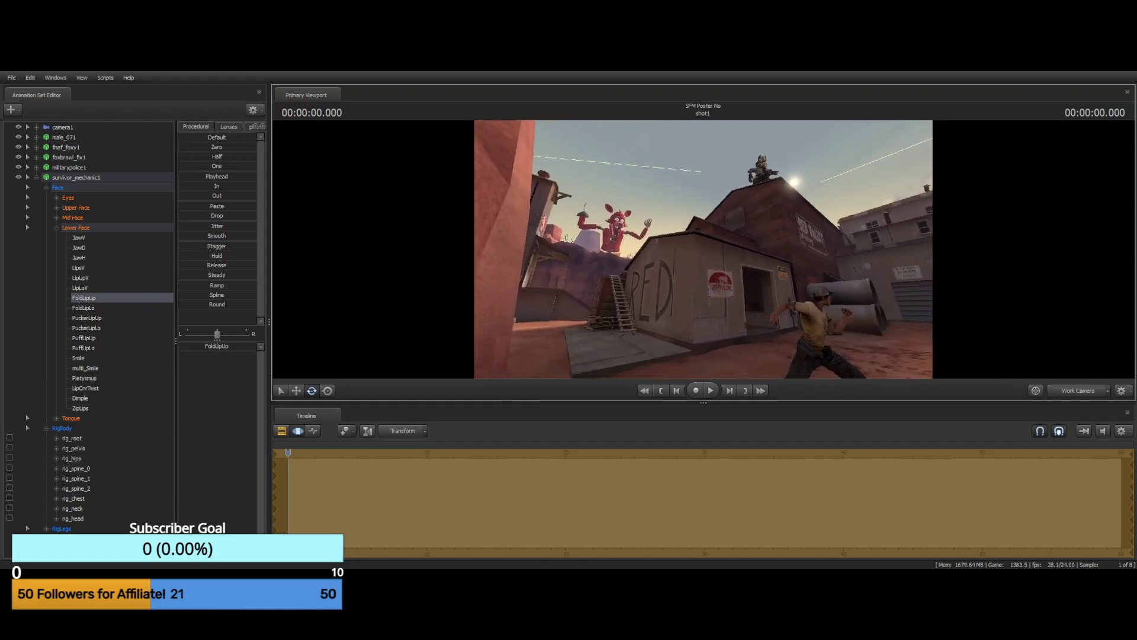
pyautogui.moveTo(703, 249); pyautogui.dragTo(764, 273)
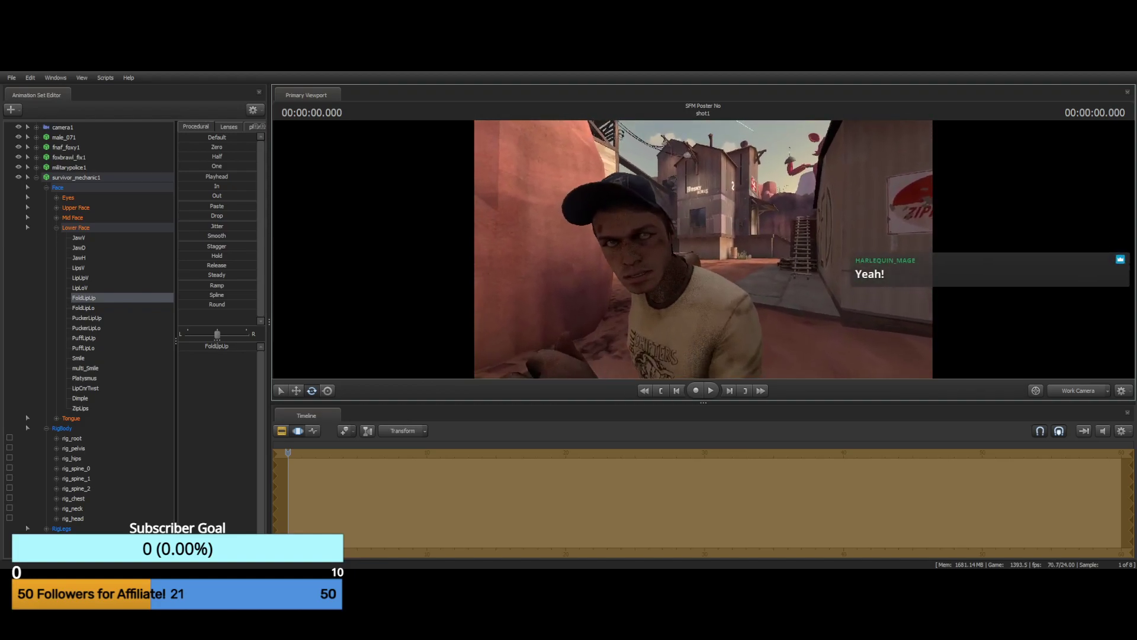
pyautogui.moveTo(704, 249); pyautogui.dragTo(812, 249)
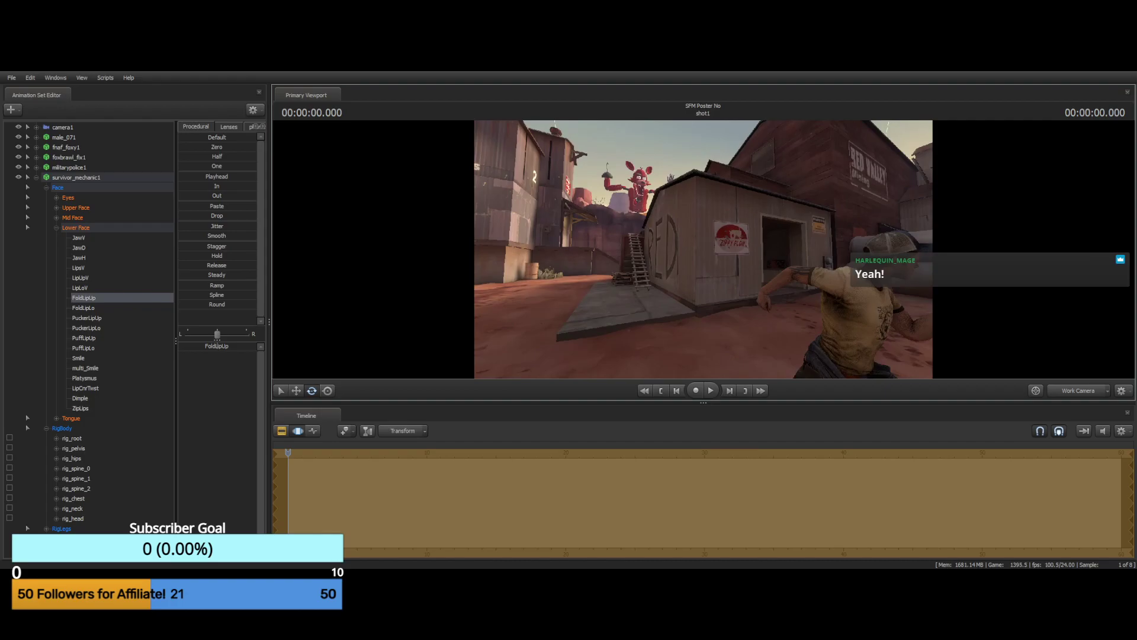
pyautogui.moveTo(703, 249); pyautogui.dragTo(599, 255)
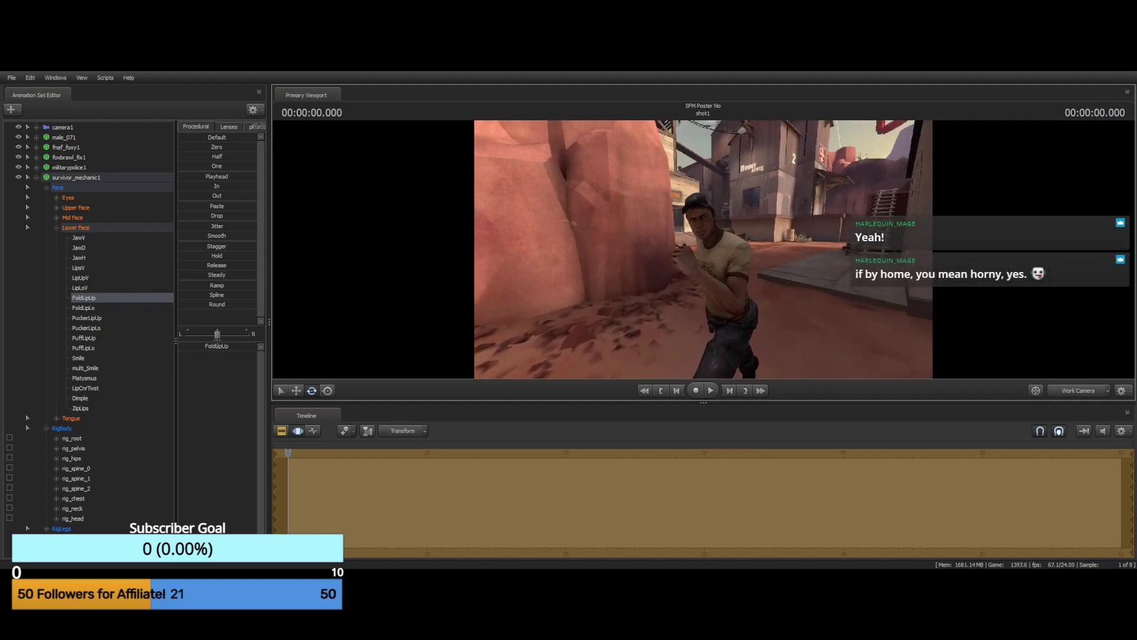
pyautogui.moveTo(704, 249); pyautogui.dragTo(740, 205)
pyautogui.press('w')
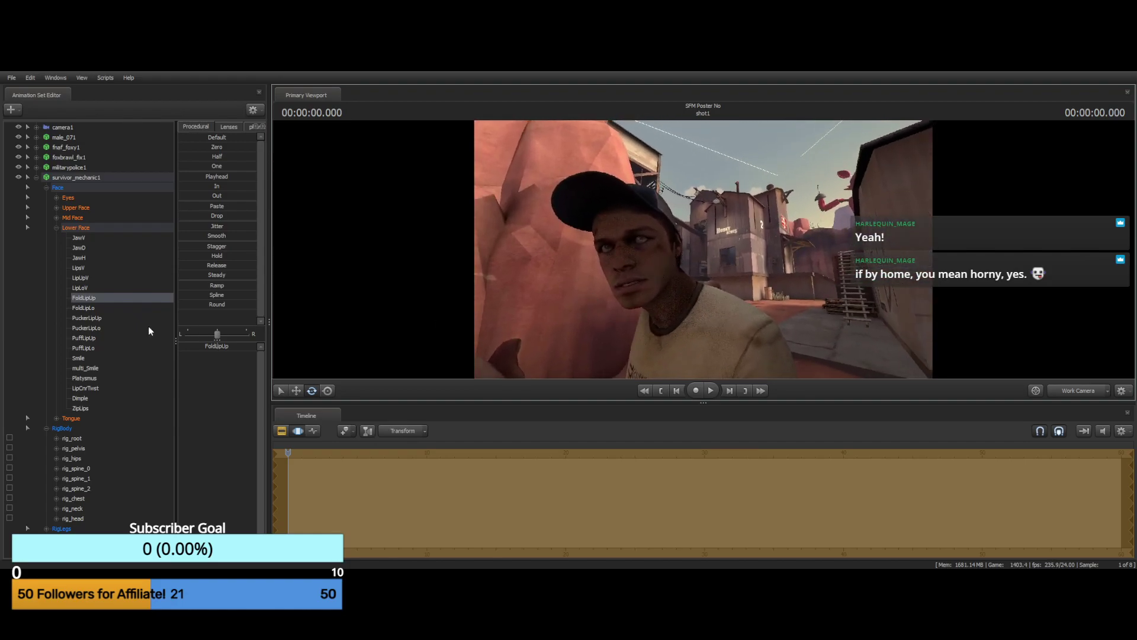
pyautogui.moveTo(668, 247); pyautogui.dragTo(652, 323)
pyautogui.press('w')
pyautogui.press('s')
pyautogui.press('w')
pyautogui.moveTo(654, 275); pyautogui.dragTo(657, 275)
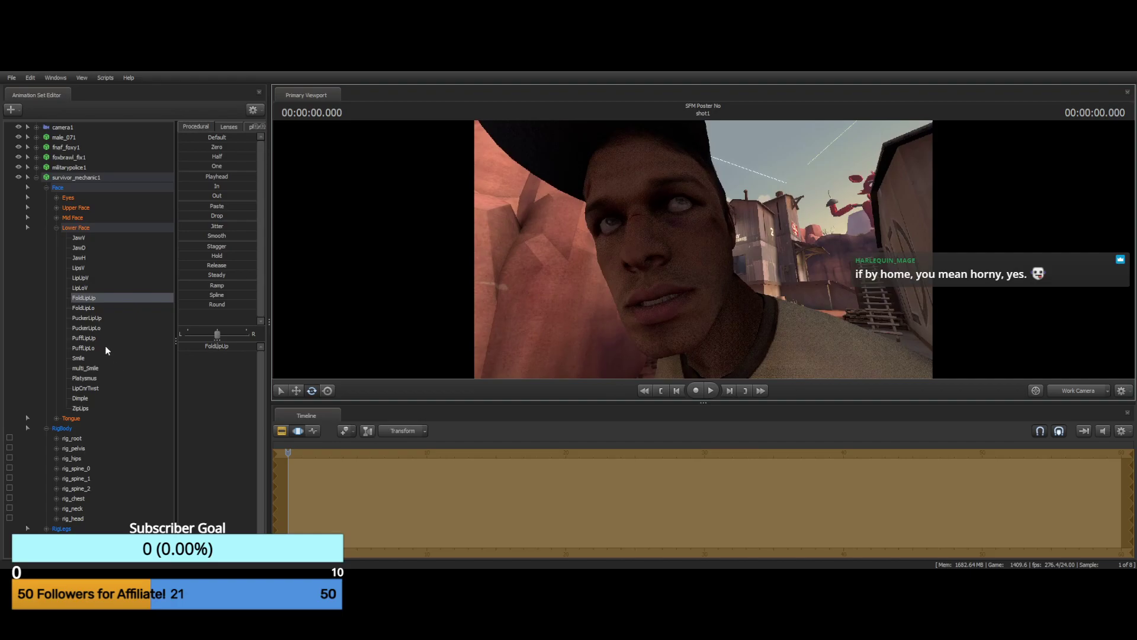
# Raise FoldLipLo to close the mechanic's lips and try a strong JawH shift
pyautogui.click(83, 309)
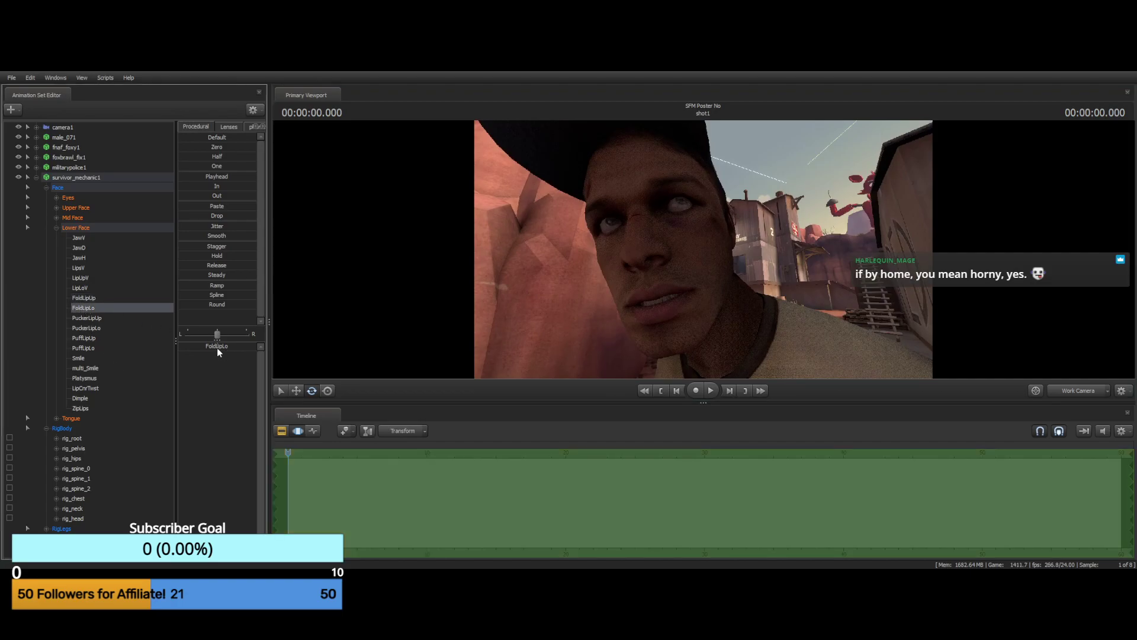
pyautogui.moveTo(203, 348)
pyautogui.mouseDown()
pyautogui.moveTo(190, 346)
pyautogui.moveTo(256, 345)
pyautogui.moveTo(181, 346)
pyautogui.mouseUp()
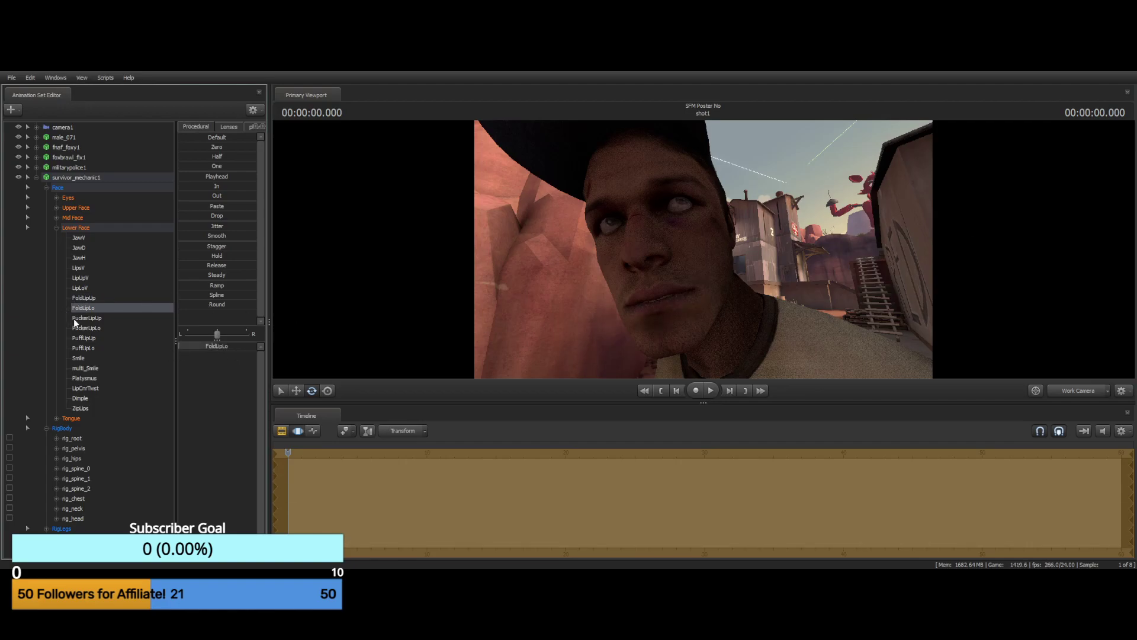
pyautogui.click(77, 258)
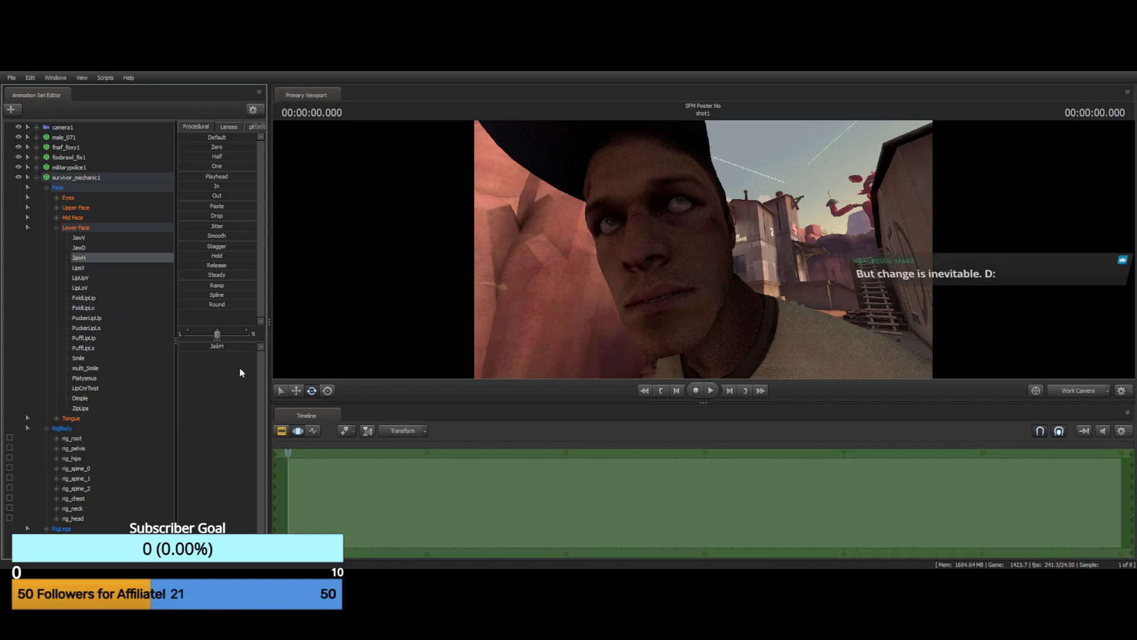
pyautogui.moveTo(200, 347); pyautogui.dragTo(257, 347)
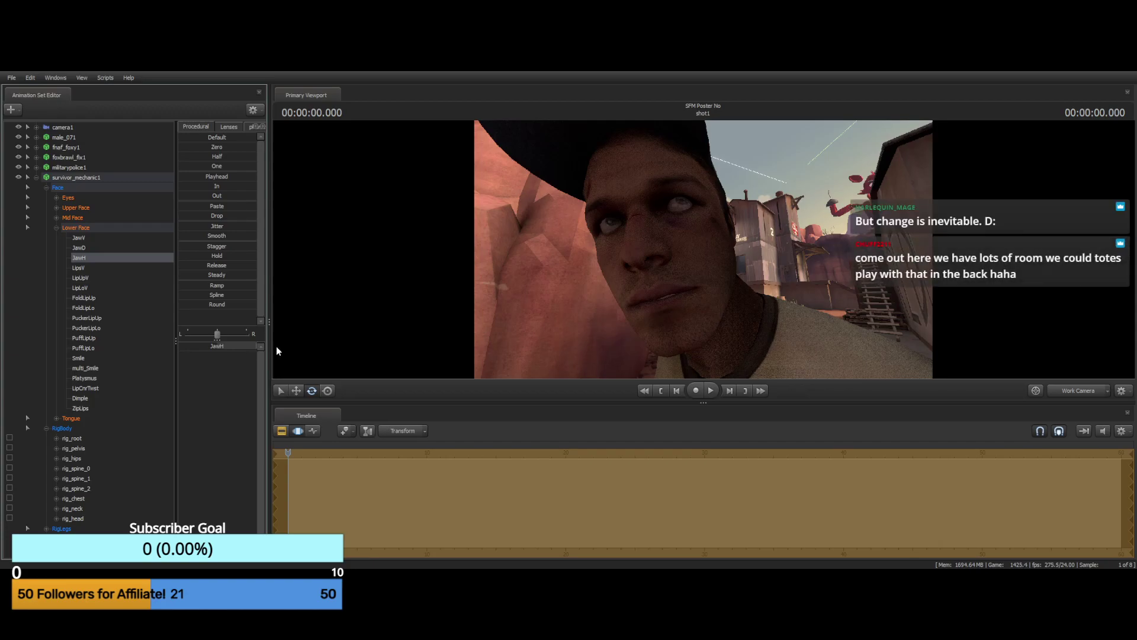
# Adjust JawD on the mechanic's face to change how far his jaw juts forward
pyautogui.click(76, 249)
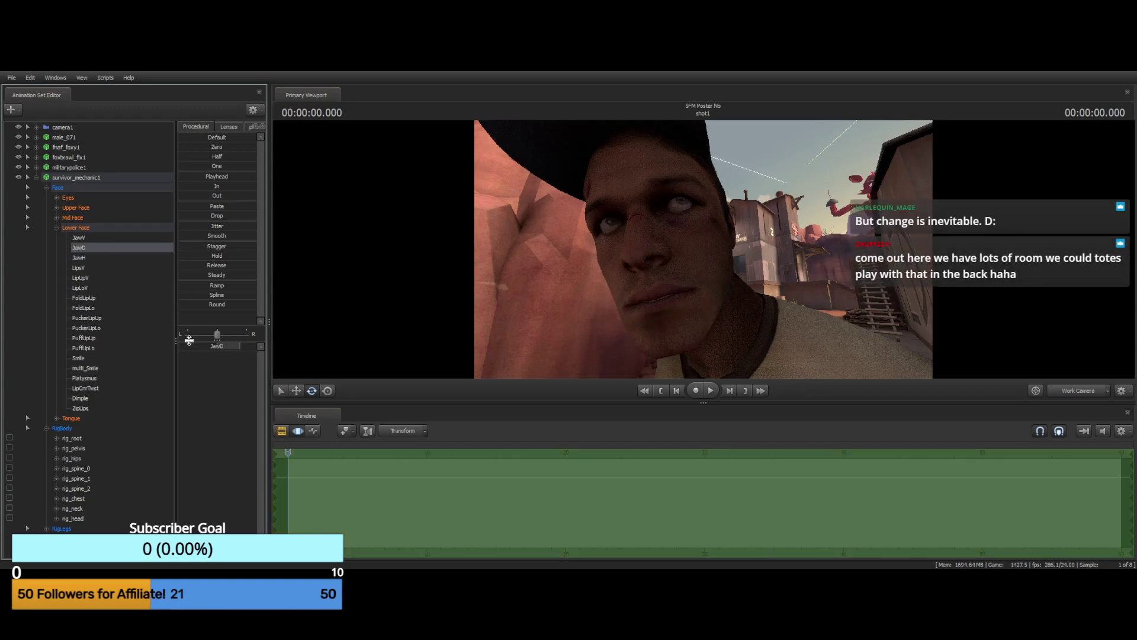
pyautogui.click(205, 347)
pyautogui.moveTo(197, 346)
pyautogui.mouseDown()
pyautogui.moveTo(256, 347)
pyautogui.moveTo(180, 346)
pyautogui.mouseUp()
# Try opening the mechanic's mouth with JawV, readjusting JawD and JawH to suit it
pyautogui.click(84, 238)
pyautogui.click(210, 350)
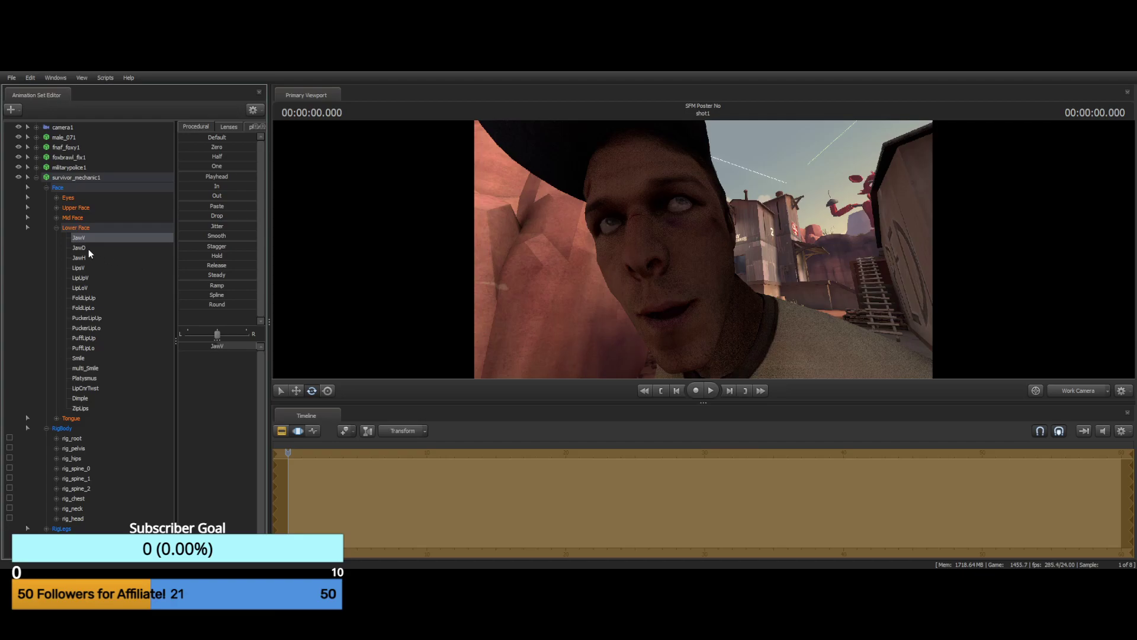
pyautogui.moveTo(86, 248); pyautogui.dragTo(121, 251)
pyautogui.moveTo(187, 346); pyautogui.dragTo(202, 346)
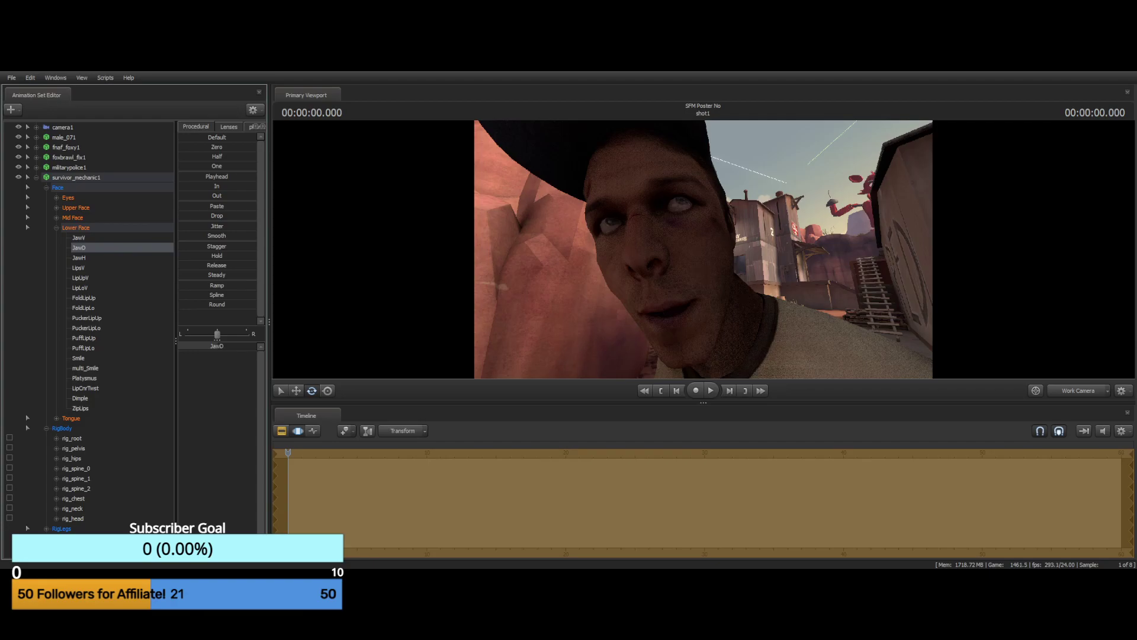
pyautogui.click(101, 259)
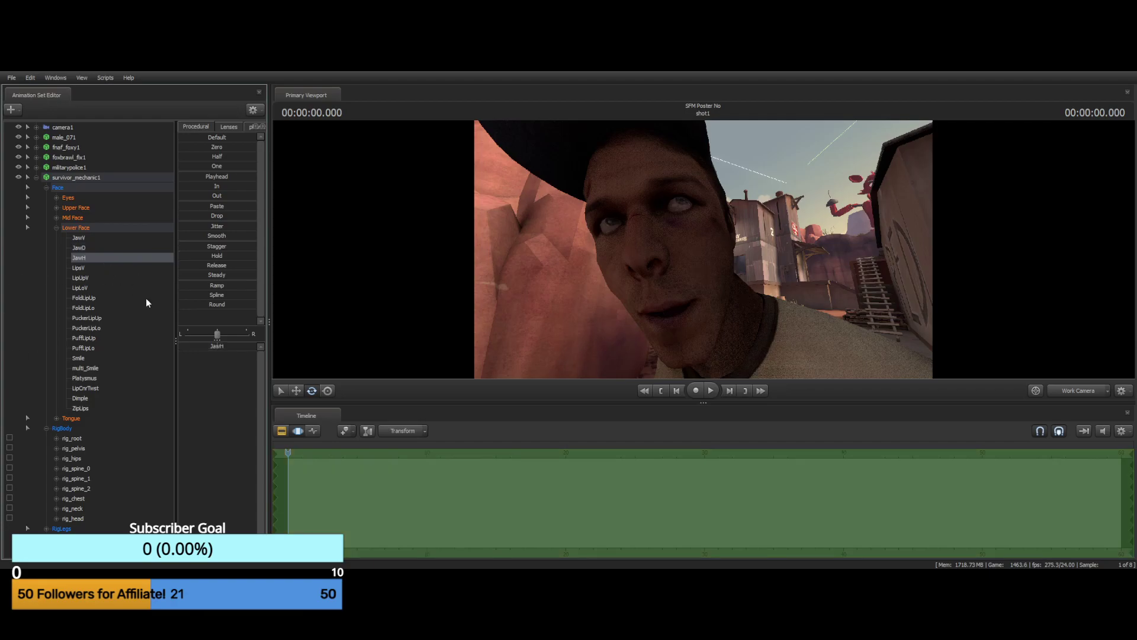
pyautogui.click(207, 353)
pyautogui.moveTo(207, 346)
pyautogui.mouseDown()
pyautogui.moveTo(182, 346)
pyautogui.moveTo(222, 352)
pyautogui.moveTo(201, 341)
pyautogui.mouseUp()
pyautogui.moveTo(708, 311); pyautogui.dragTo(623, 254)
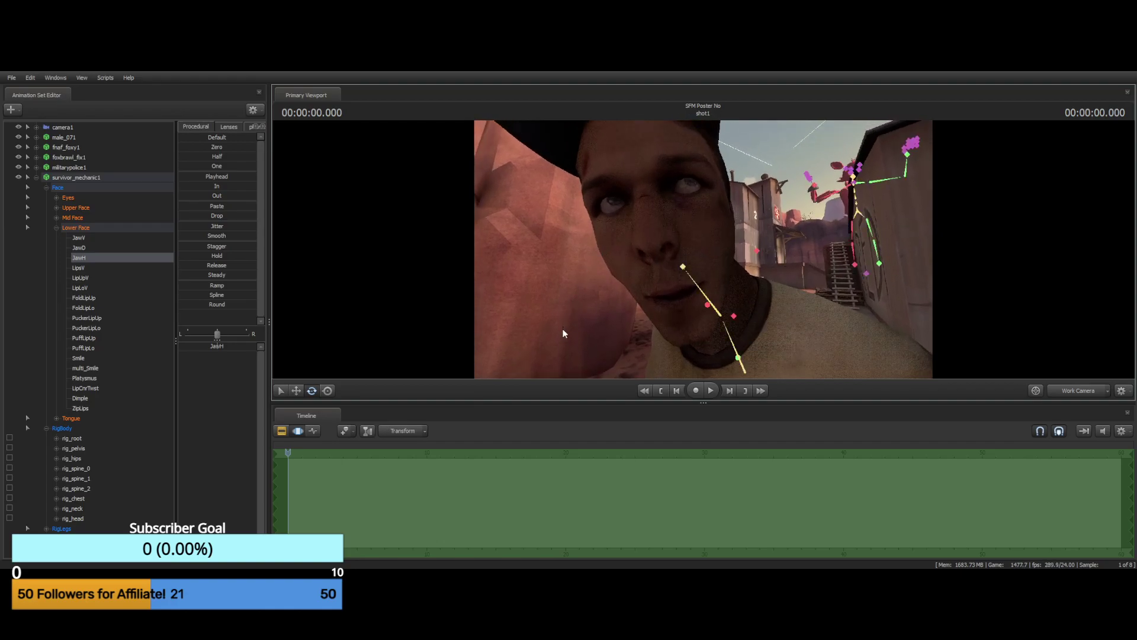
# Undo the last jaw changes on the mechanic's face
pyautogui.hotkey('ctrl', 'z')
pyautogui.hotkey('ctrl', 'z')
pyautogui.hotkey('ctrl', 'z')
pyautogui.hotkey('ctrl', 'z')
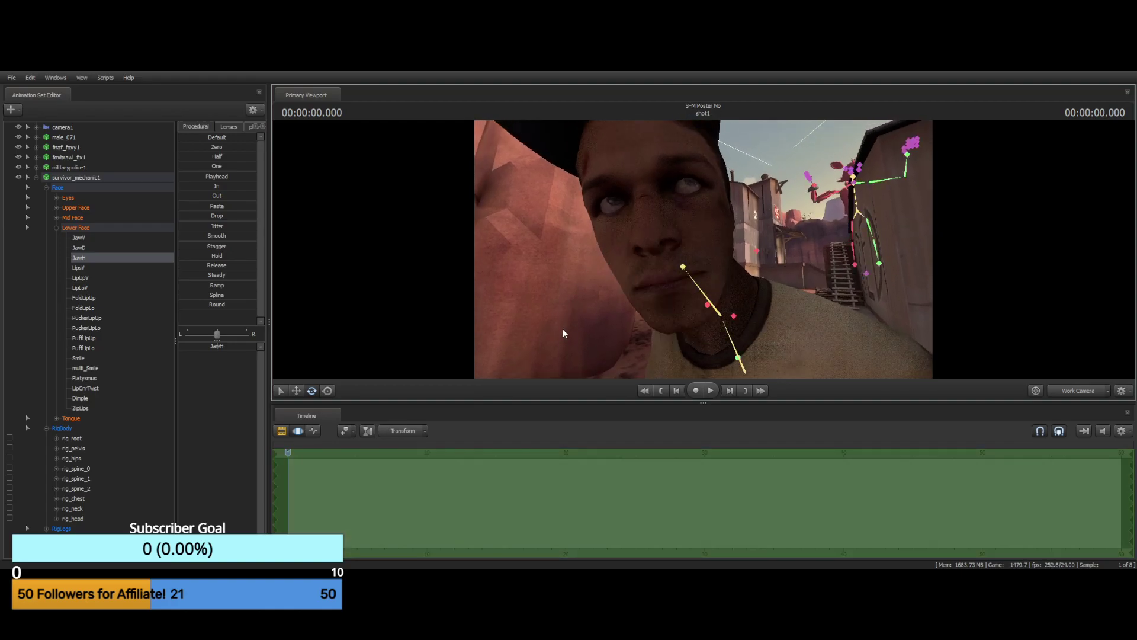
pyautogui.click(319, 272)
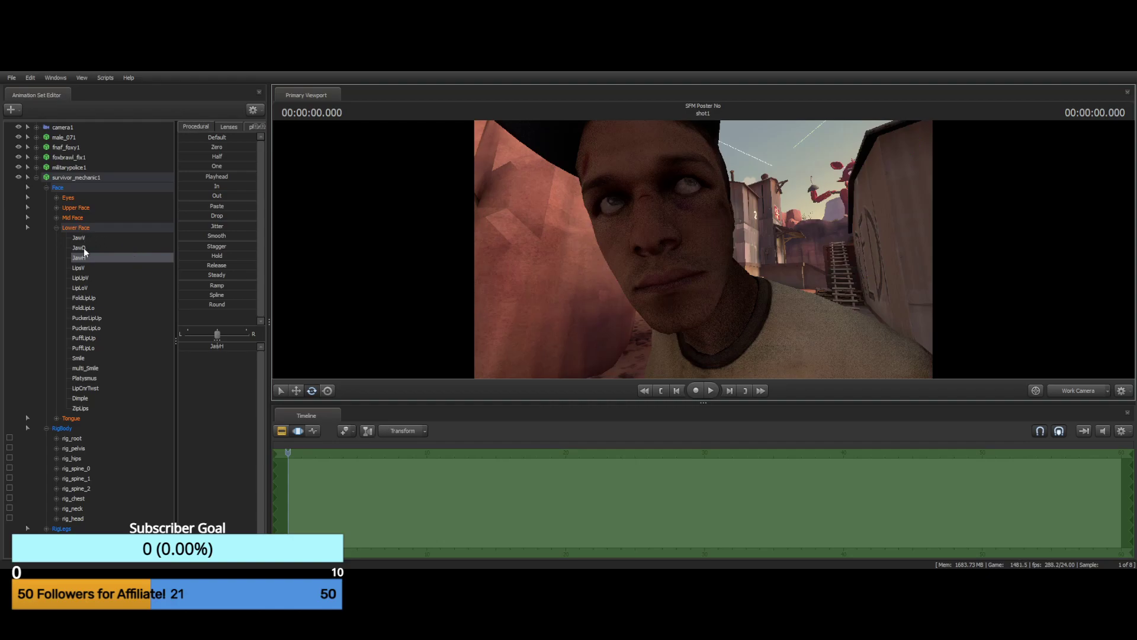
# Try Smile and multi_Smile on the mechanic's mouth, and undo the last smile change
pyautogui.click(83, 289)
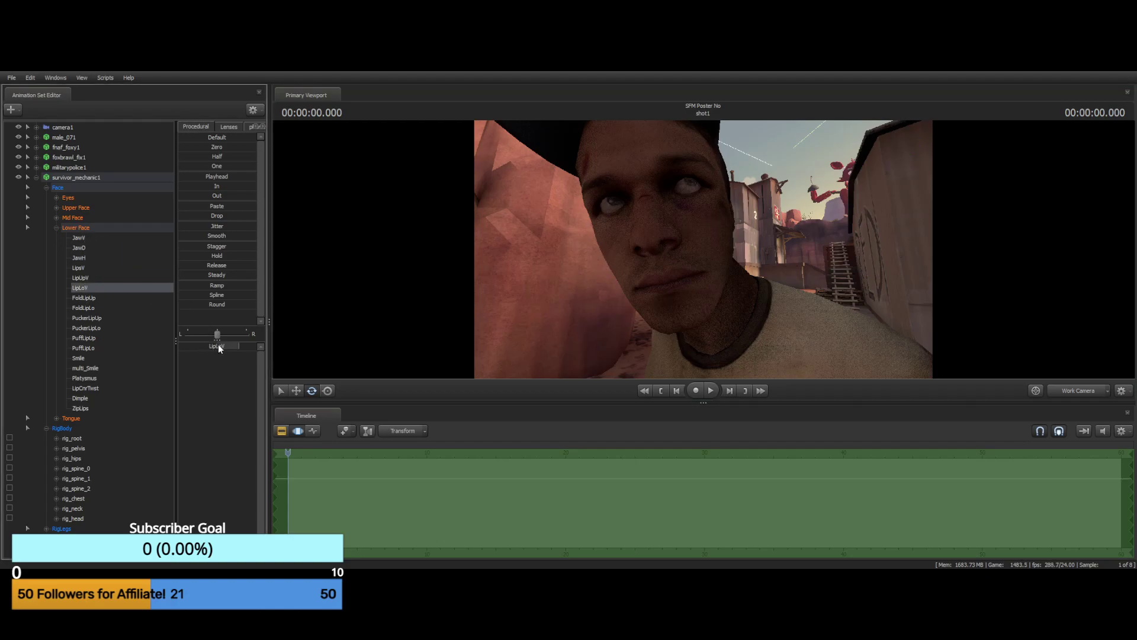
pyautogui.click(90, 299)
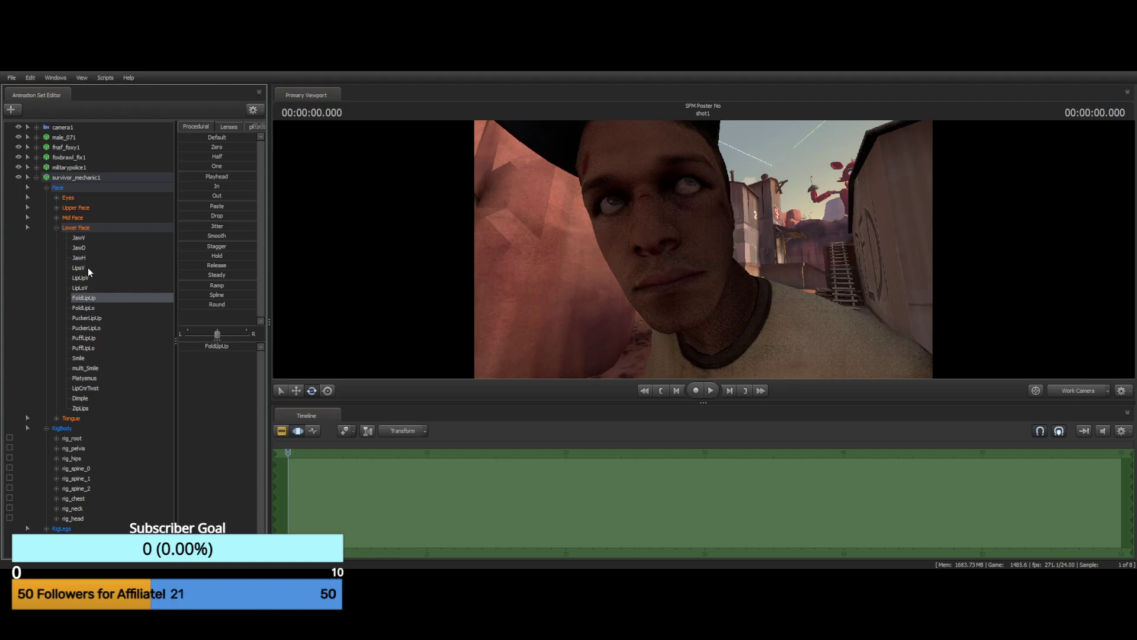
pyautogui.click(93, 247)
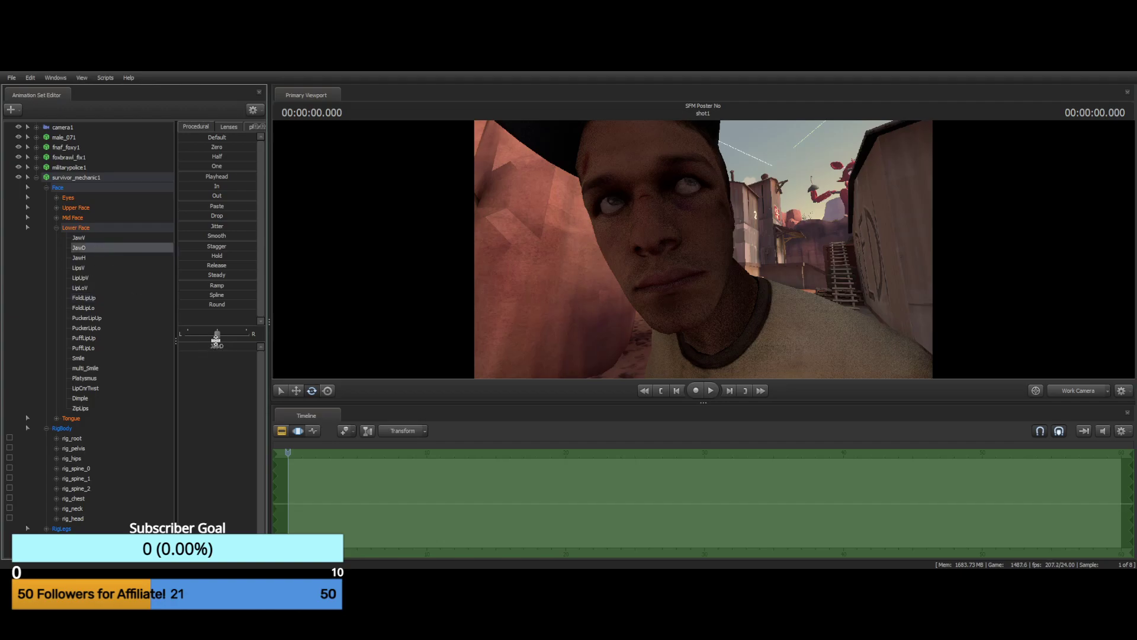
pyautogui.click(83, 357)
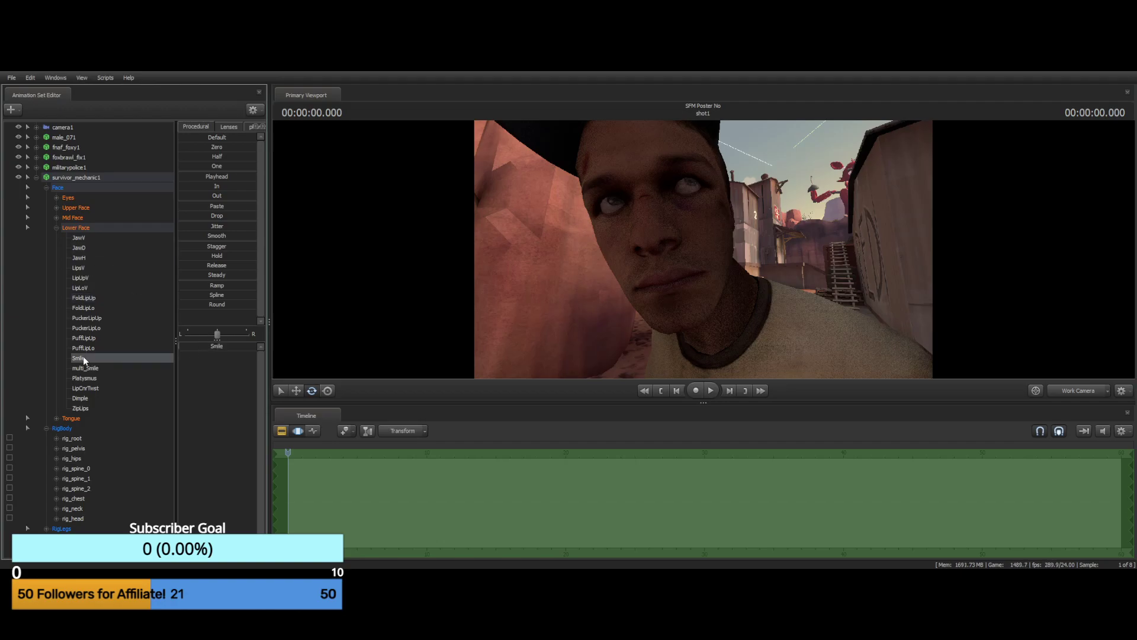
pyautogui.moveTo(204, 345); pyautogui.dragTo(180, 345)
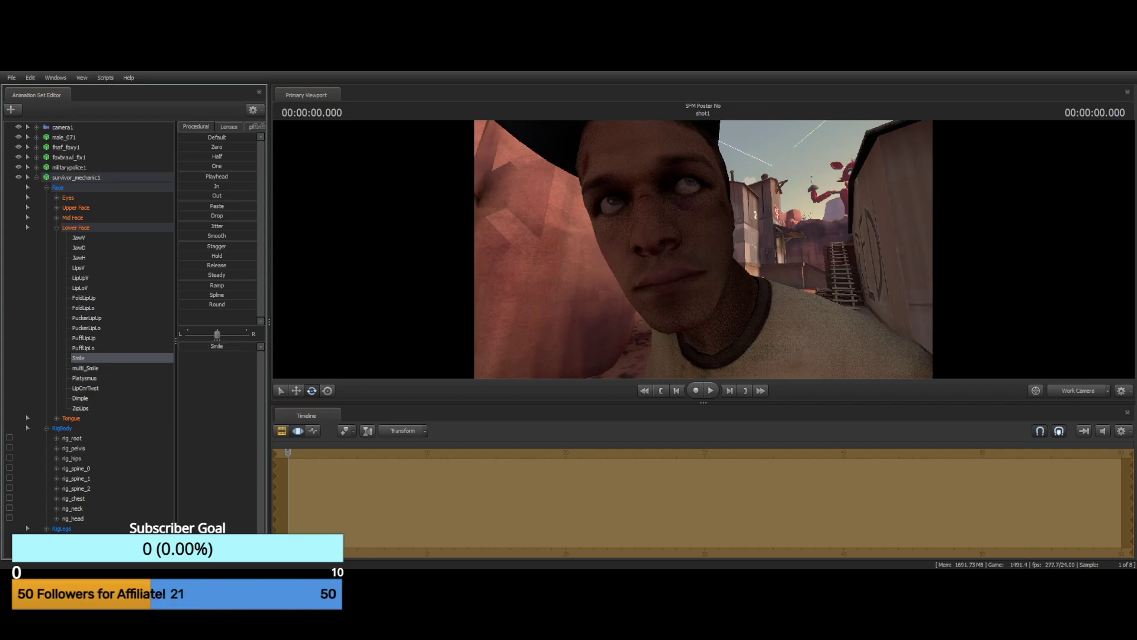
pyautogui.click(80, 367)
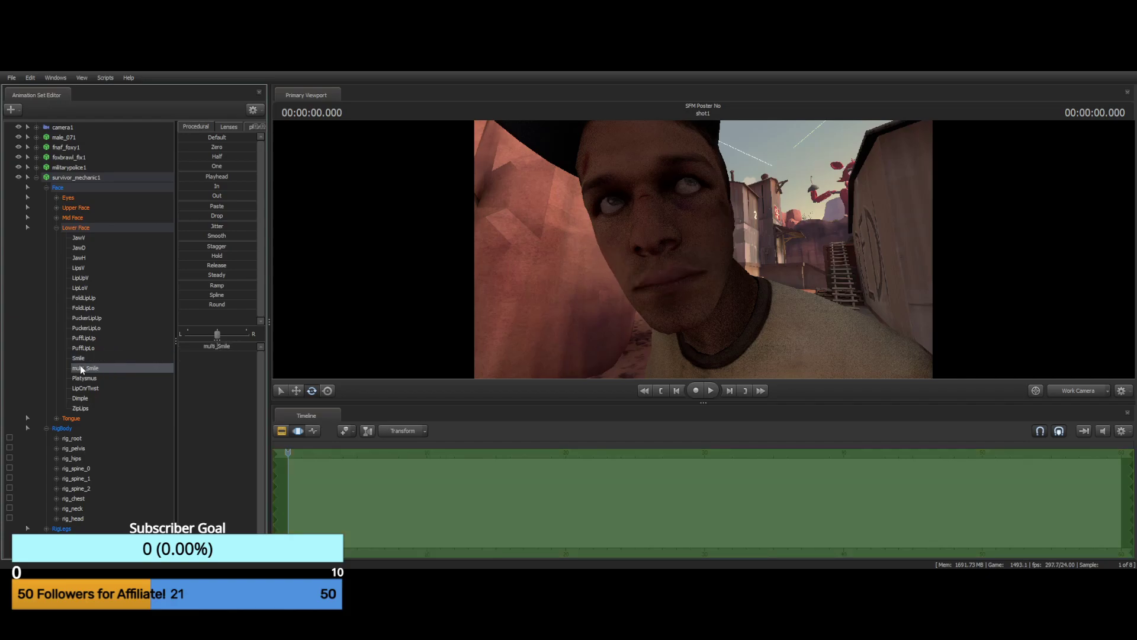
pyautogui.click(201, 346)
pyautogui.moveTo(236, 345); pyautogui.dragTo(201, 346)
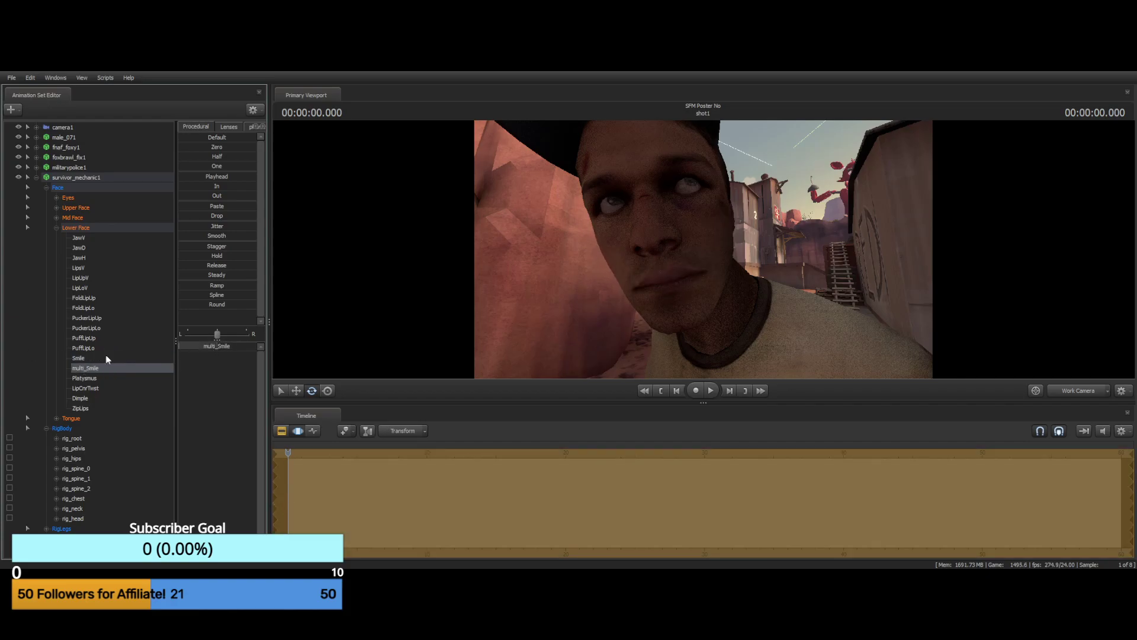
pyautogui.hotkey('ctrl', 'z')
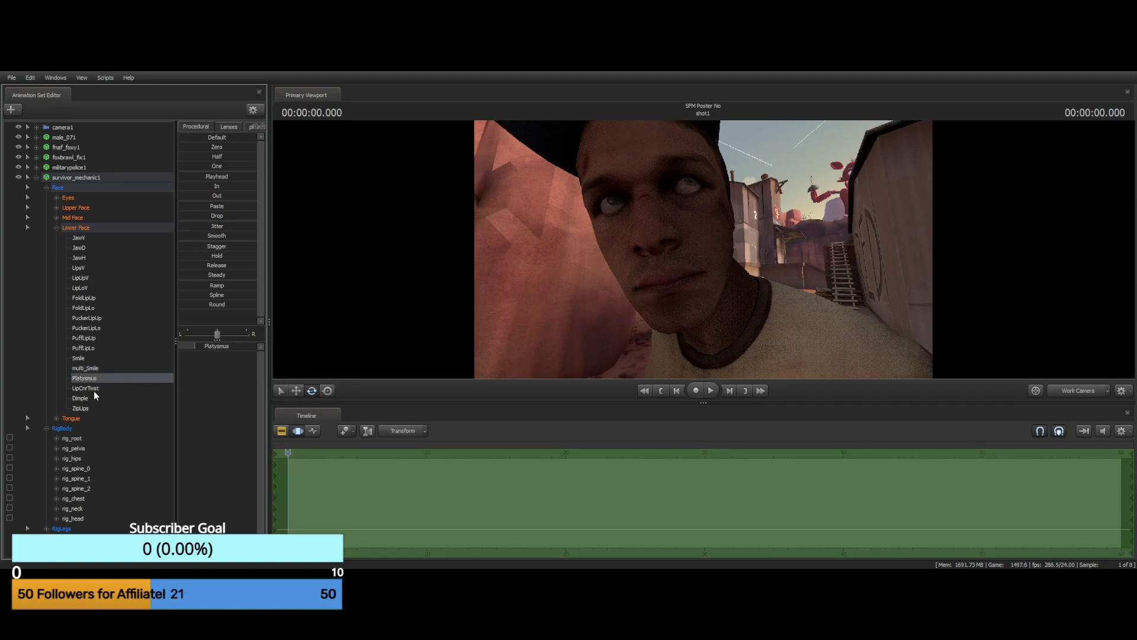
# Raise LipCnrTwst partway to turn down the corners of the mechanic's mouth, and try Dimple
pyautogui.click(94, 388)
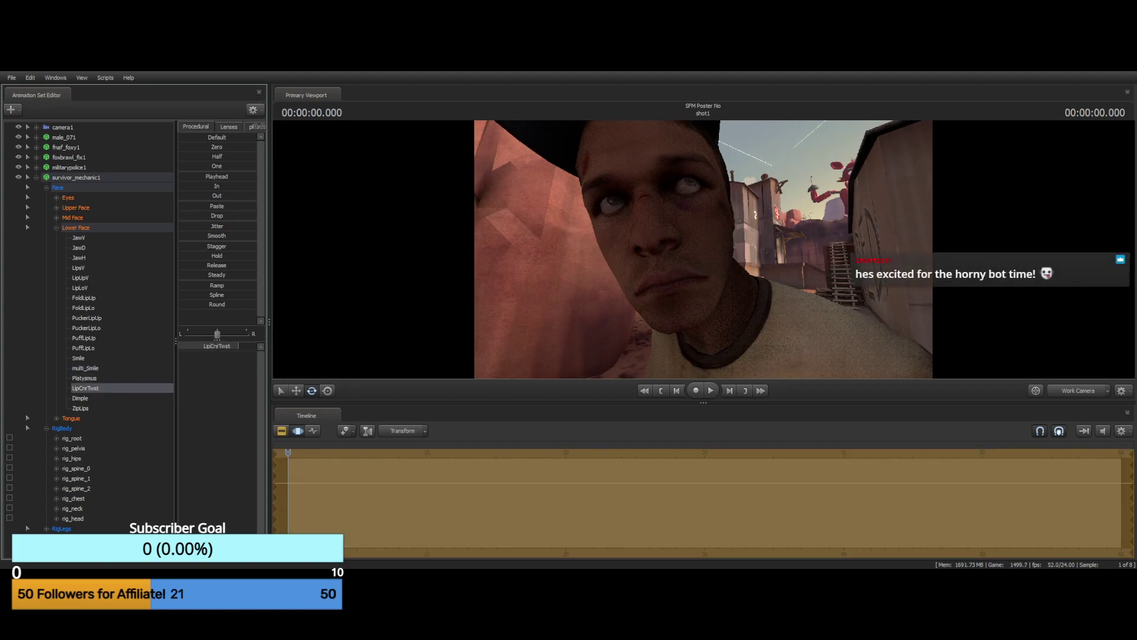
pyautogui.moveTo(232, 345); pyautogui.dragTo(228, 345)
pyautogui.click(86, 400)
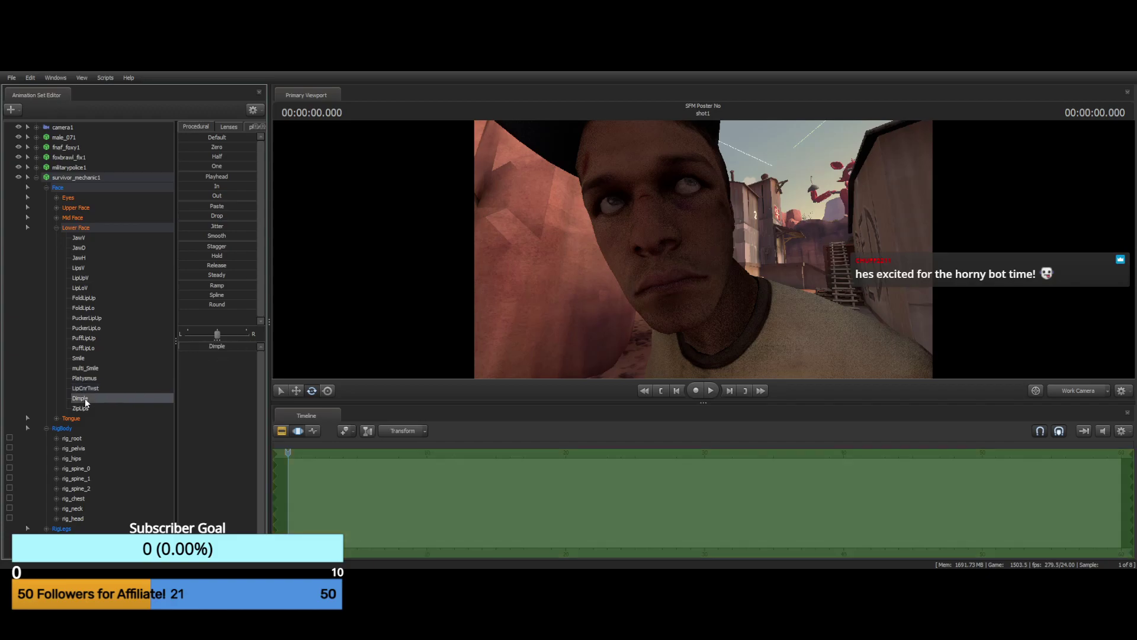
pyautogui.click(81, 409)
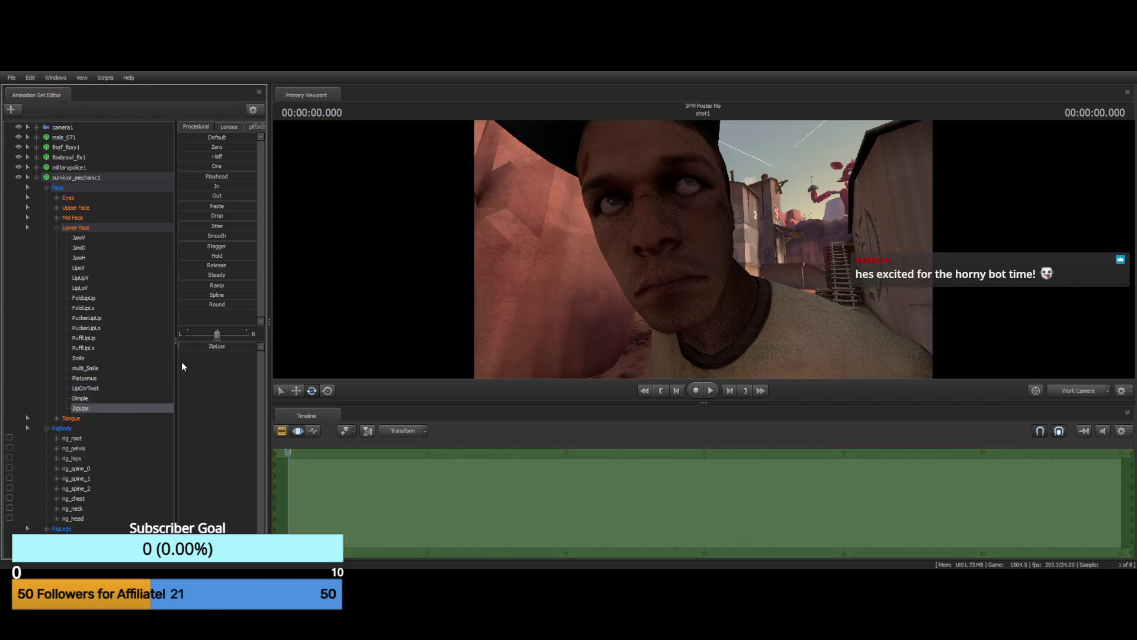
pyautogui.click(81, 398)
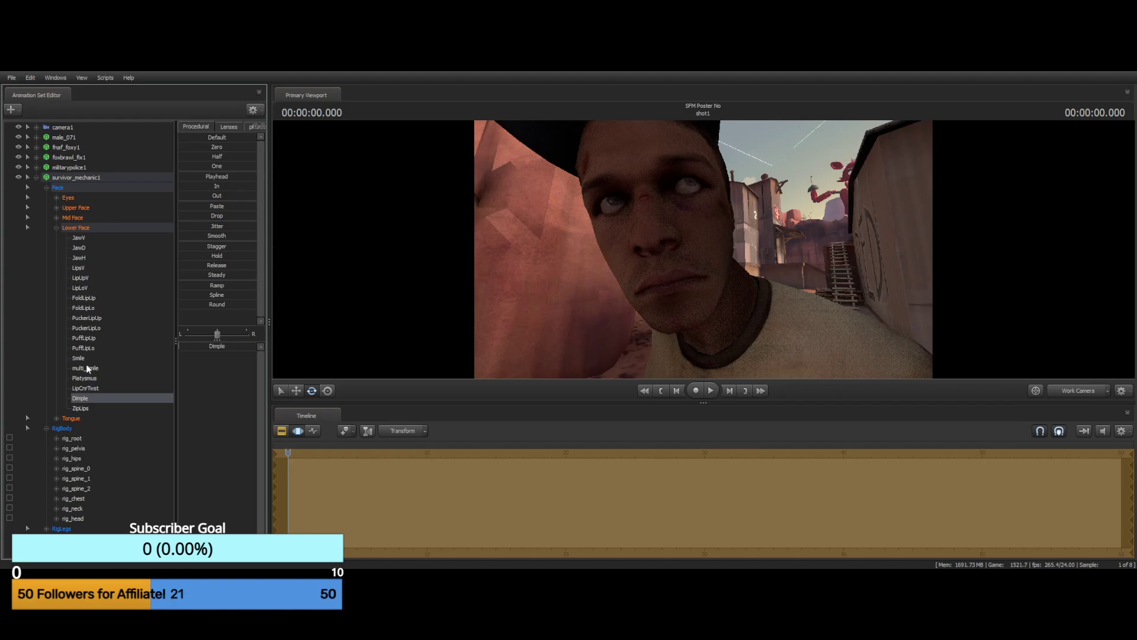
# Try PuffLipLo and PuffLipUp on the mechanic's lips, returning both to zero
pyautogui.click(83, 349)
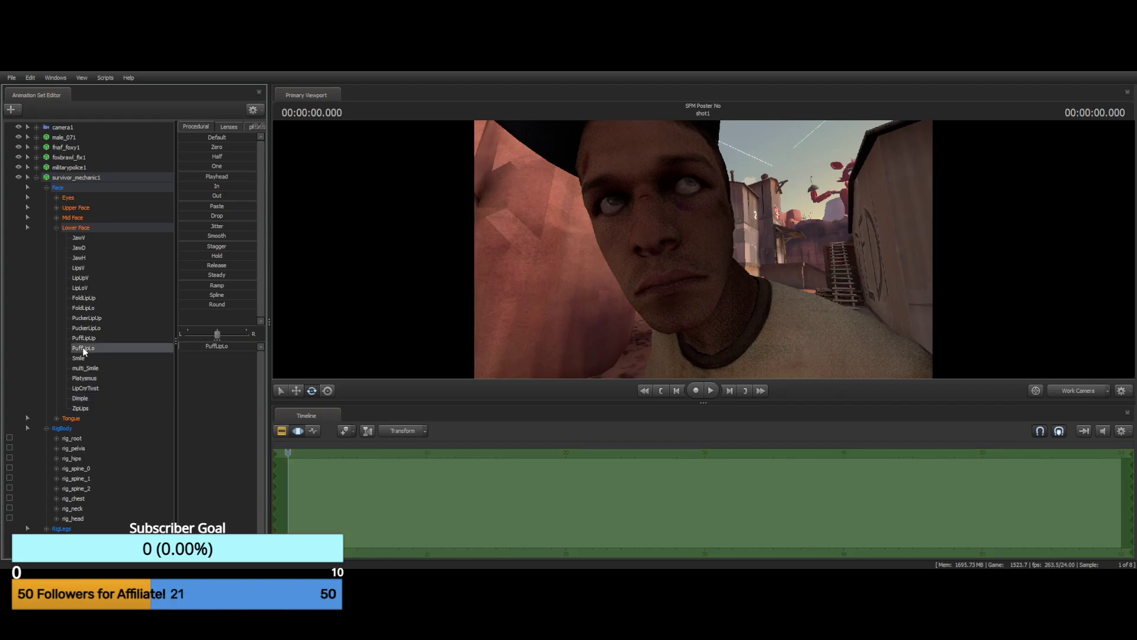
pyautogui.moveTo(192, 347)
pyautogui.mouseDown()
pyautogui.moveTo(257, 347)
pyautogui.moveTo(180, 347)
pyautogui.mouseUp()
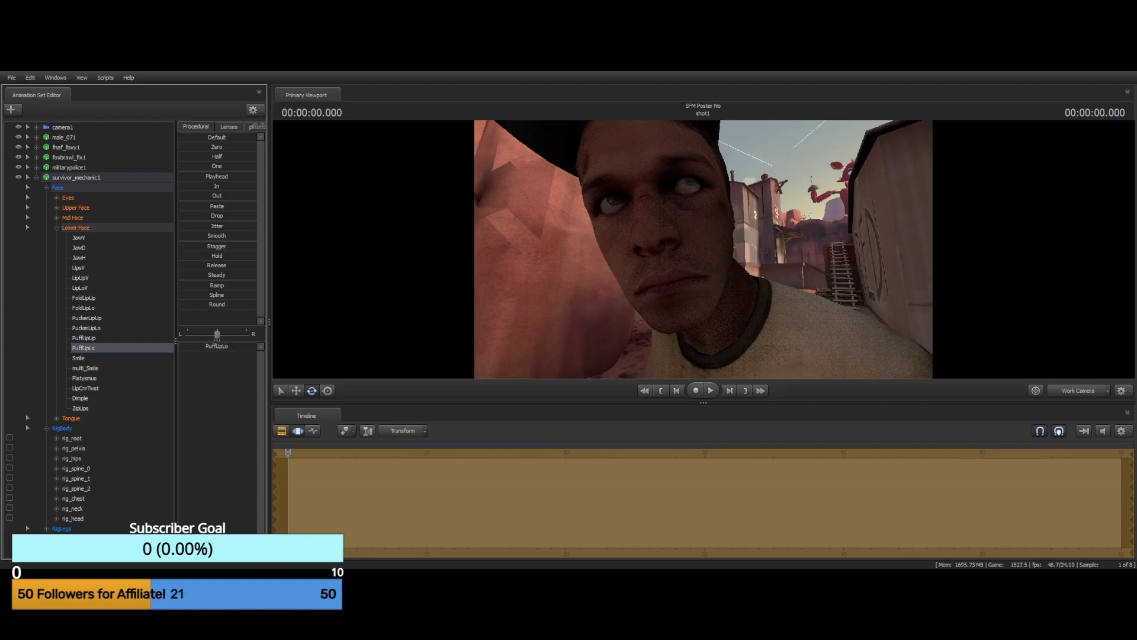
pyautogui.click(80, 337)
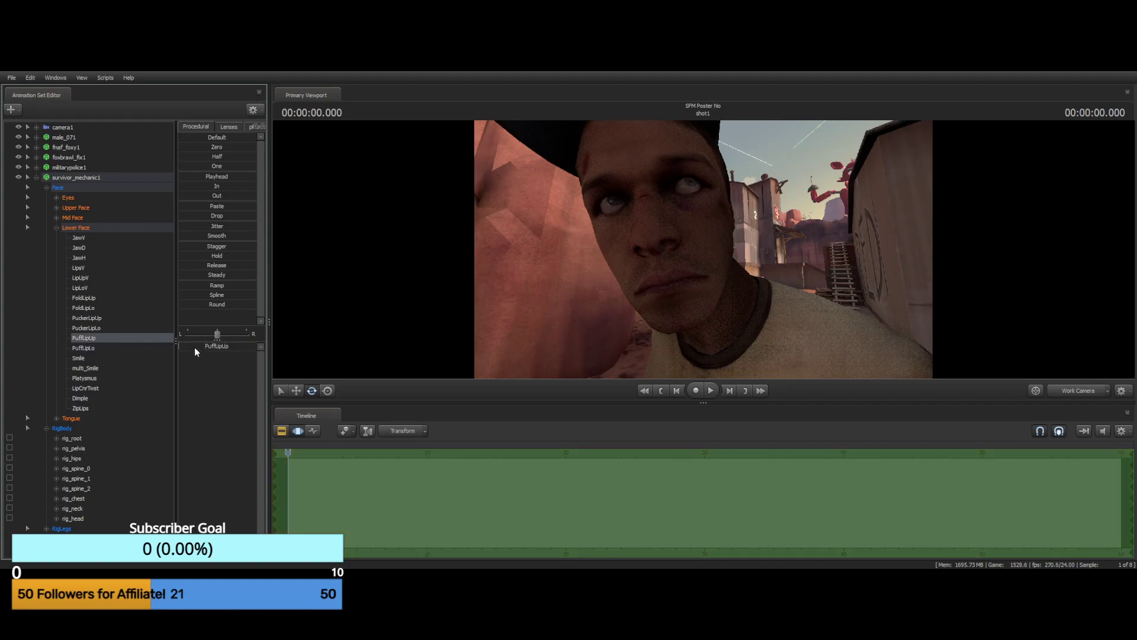
pyautogui.moveTo(195, 348)
pyautogui.mouseDown()
pyautogui.moveTo(257, 348)
pyautogui.moveTo(178, 348)
pyautogui.mouseUp()
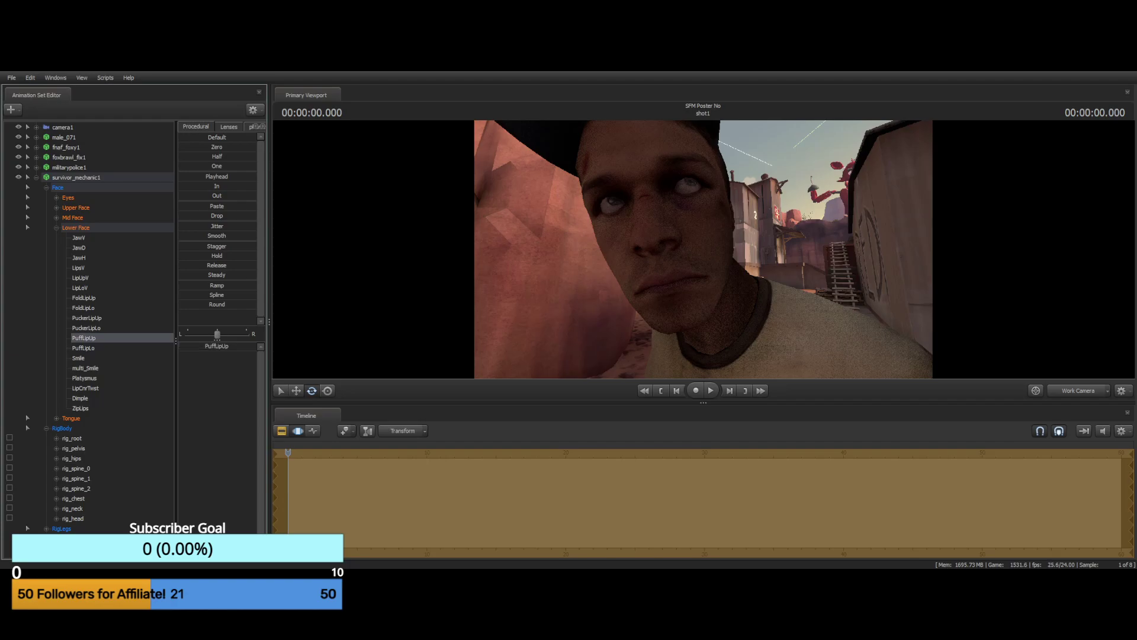
# Raise PuckerLipLo almost fully and adjust PuckerLipUp to part the mechanic's lips
pyautogui.click(81, 329)
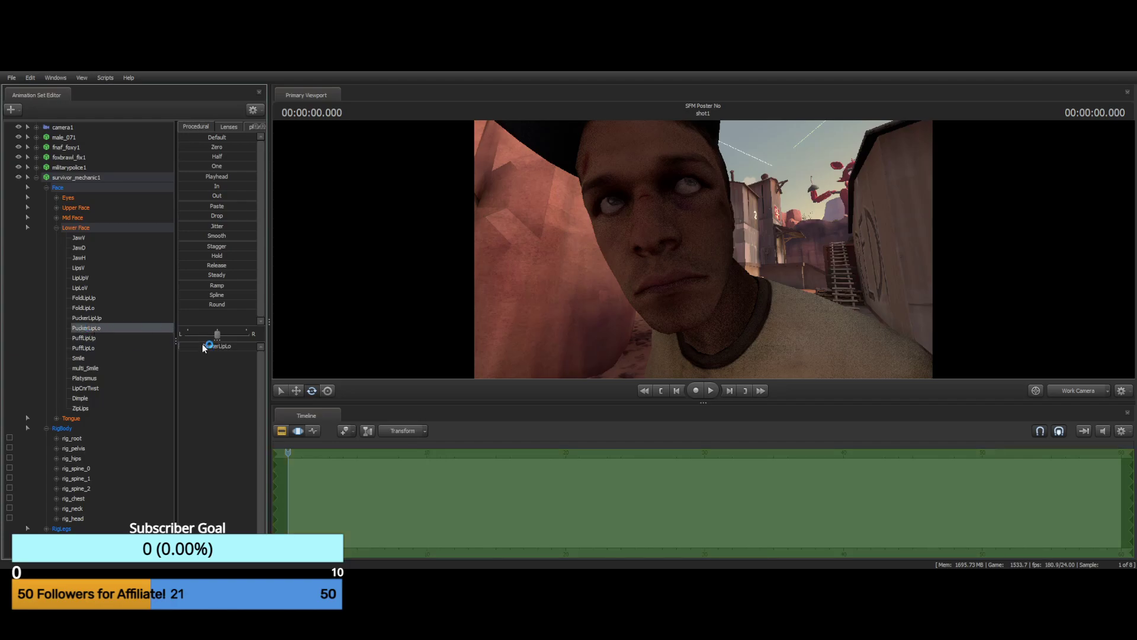
pyautogui.moveTo(202, 347); pyautogui.dragTo(253, 346)
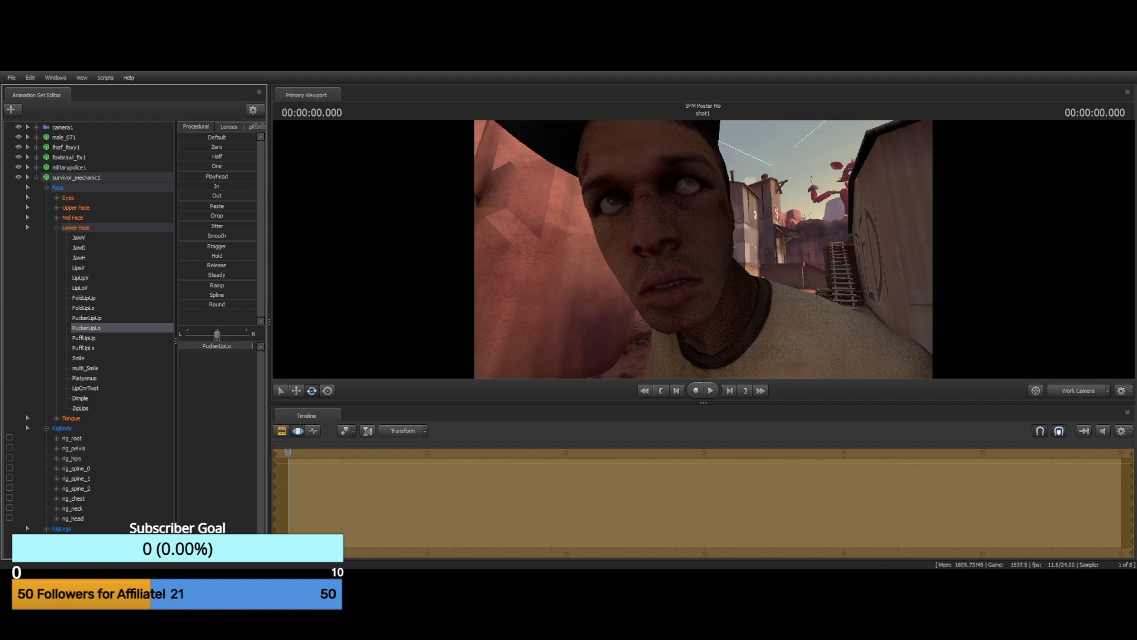
pyautogui.click(95, 318)
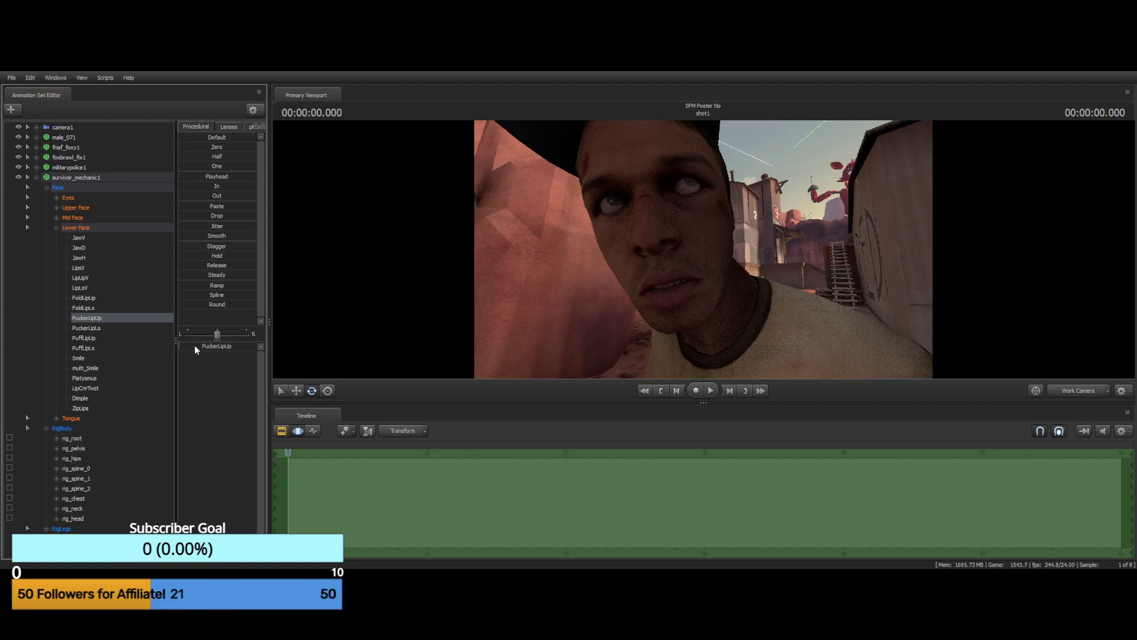
pyautogui.moveTo(194, 346); pyautogui.dragTo(199, 346)
# Raise FoldLipUp partway to reshape the mechanic's upper lip
pyautogui.click(119, 308)
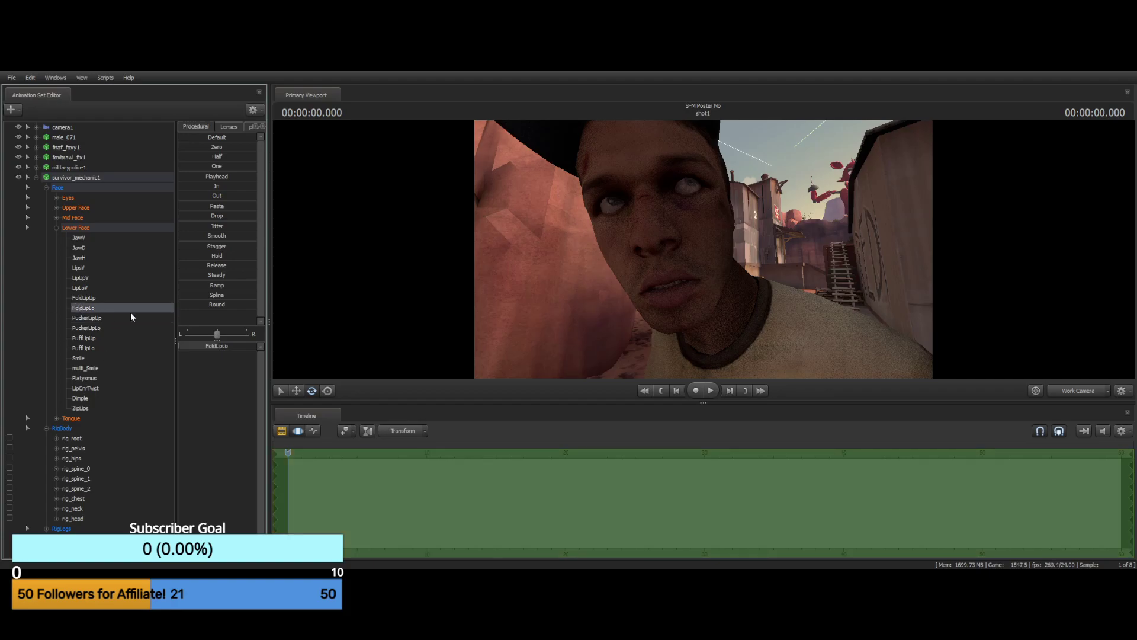
pyautogui.click(95, 297)
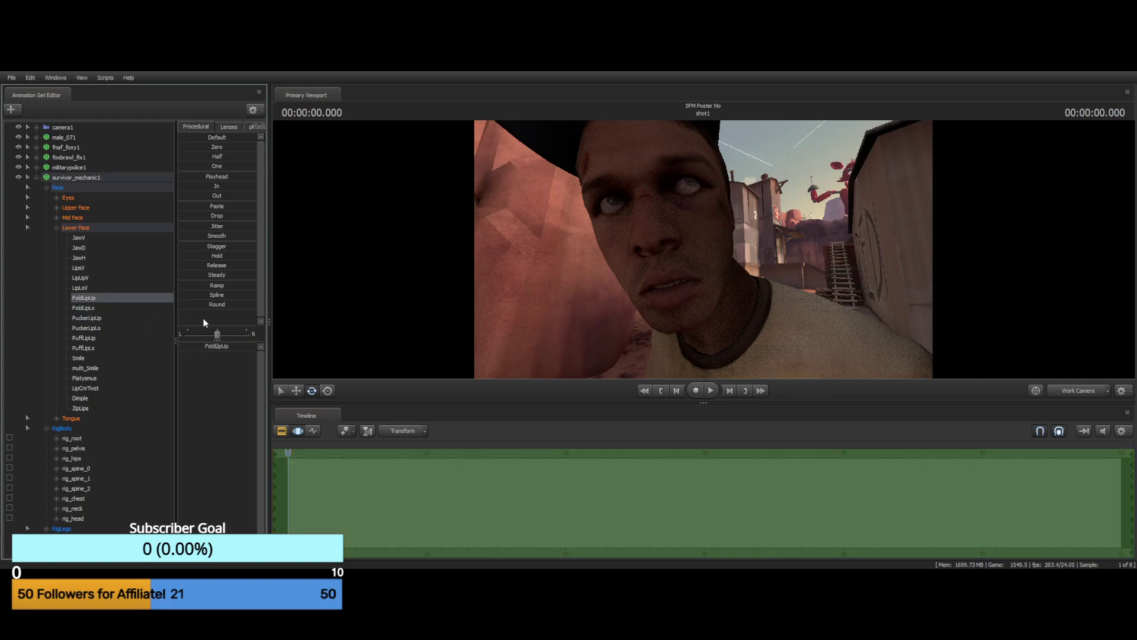
pyautogui.moveTo(189, 346); pyautogui.dragTo(233, 346)
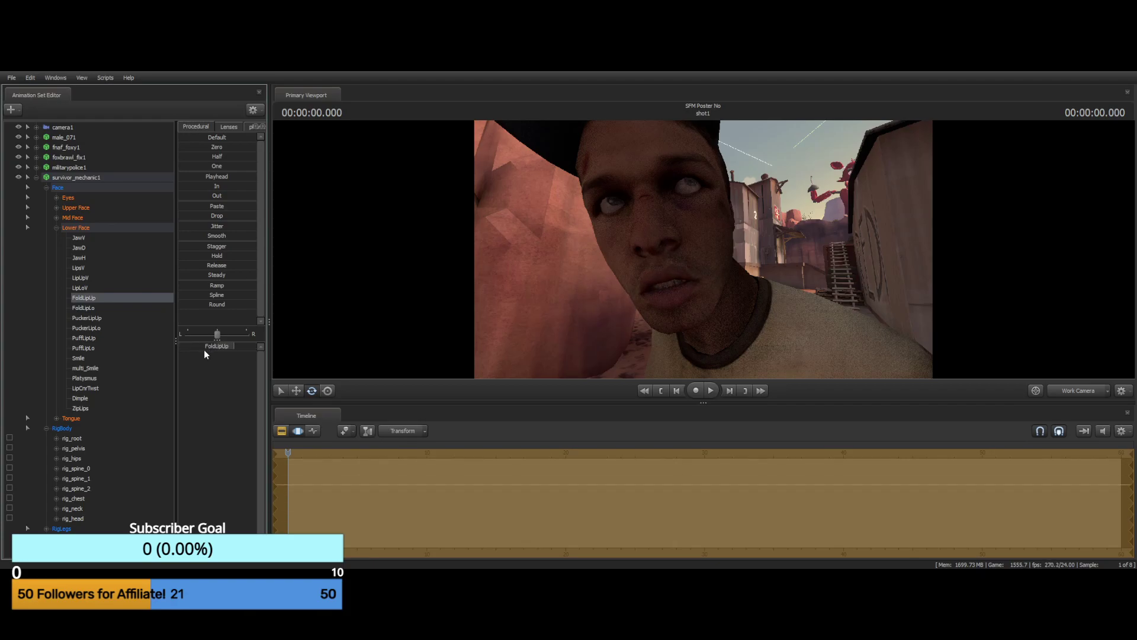
# Raise LipUpV to lift the mechanic's upper lip and bare his teeth
pyautogui.click(80, 287)
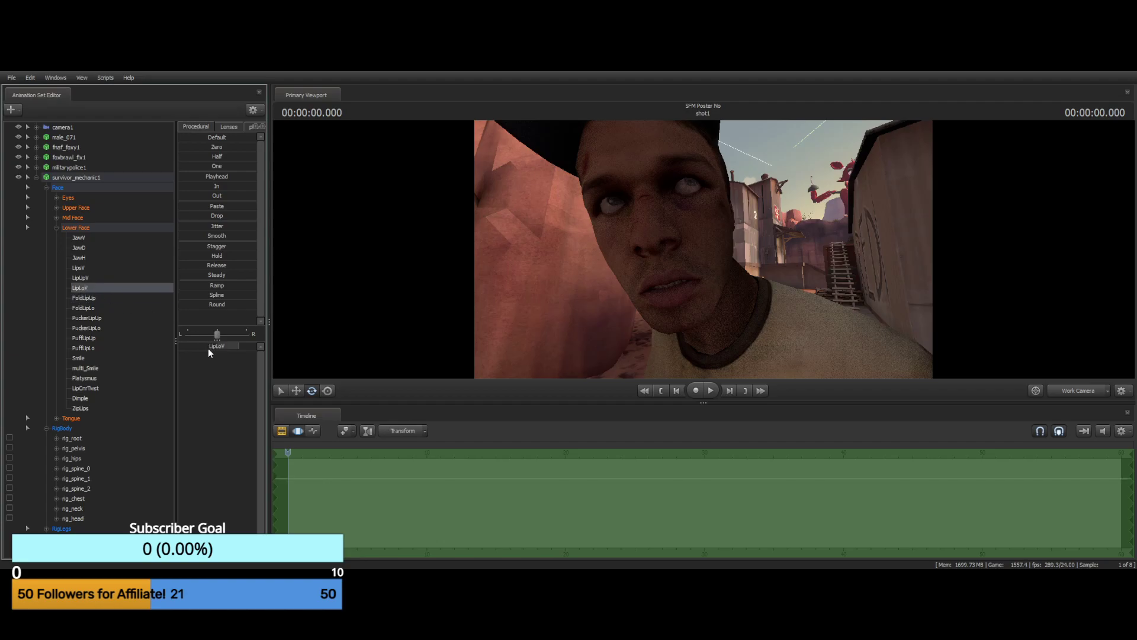
pyautogui.click(92, 277)
pyautogui.moveTo(192, 346); pyautogui.dragTo(237, 346)
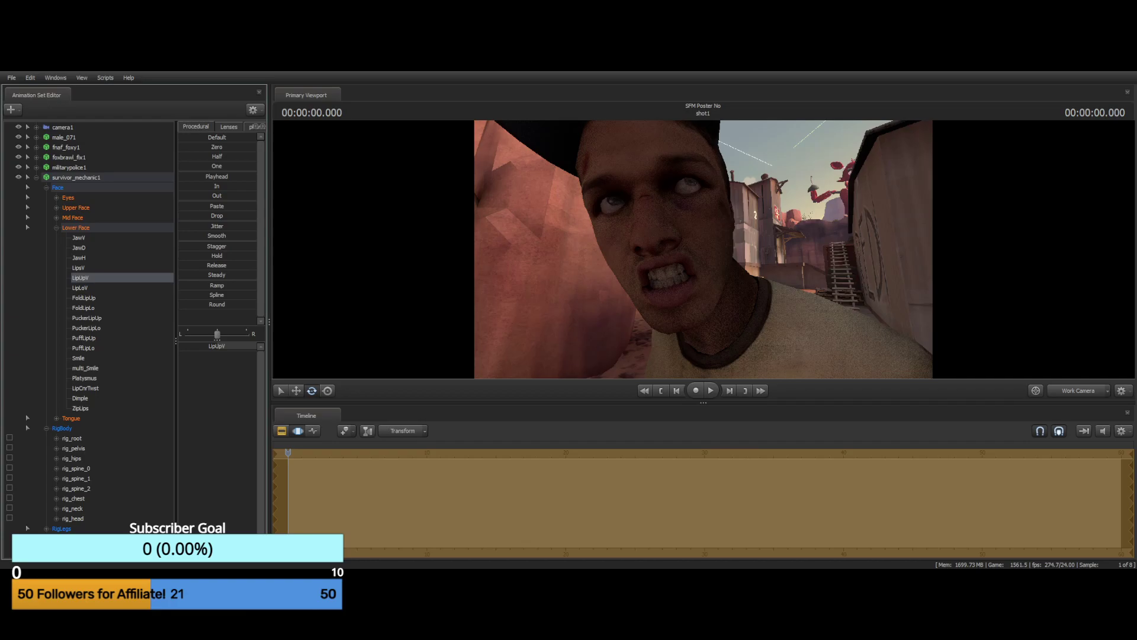
# Adjust LipUpV to bring the mechanic's upper lip down over his teeth, and try shifting his jaw with JawH
pyautogui.moveTo(254, 346)
pyautogui.mouseDown()
pyautogui.moveTo(217, 346)
pyautogui.moveTo(257, 347)
pyautogui.mouseUp()
pyautogui.click(80, 268)
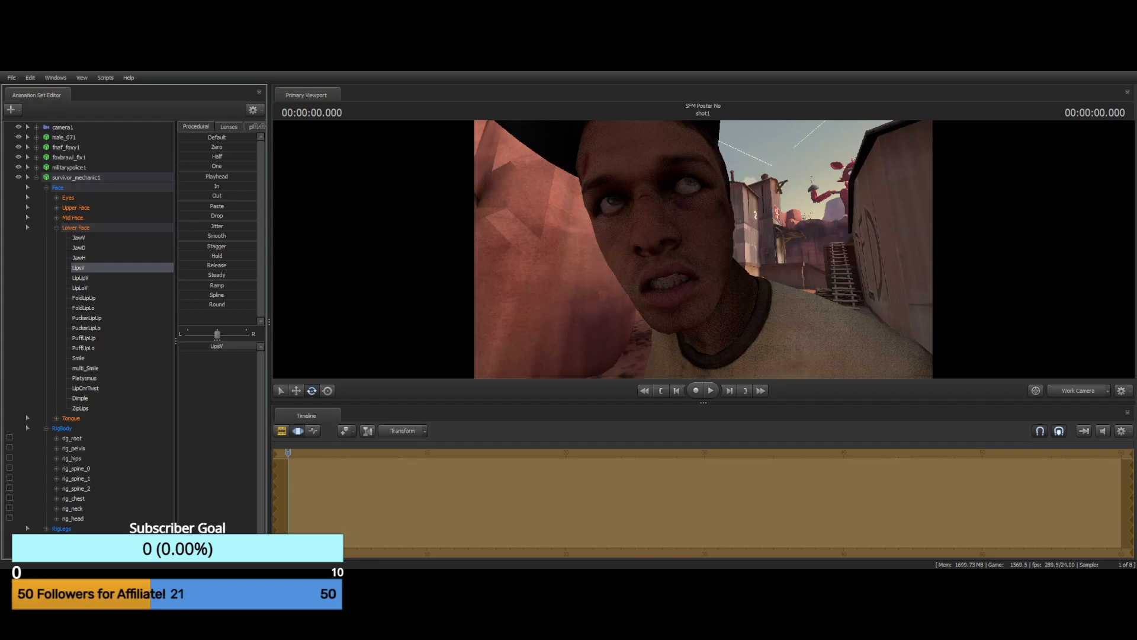
pyautogui.click(101, 257)
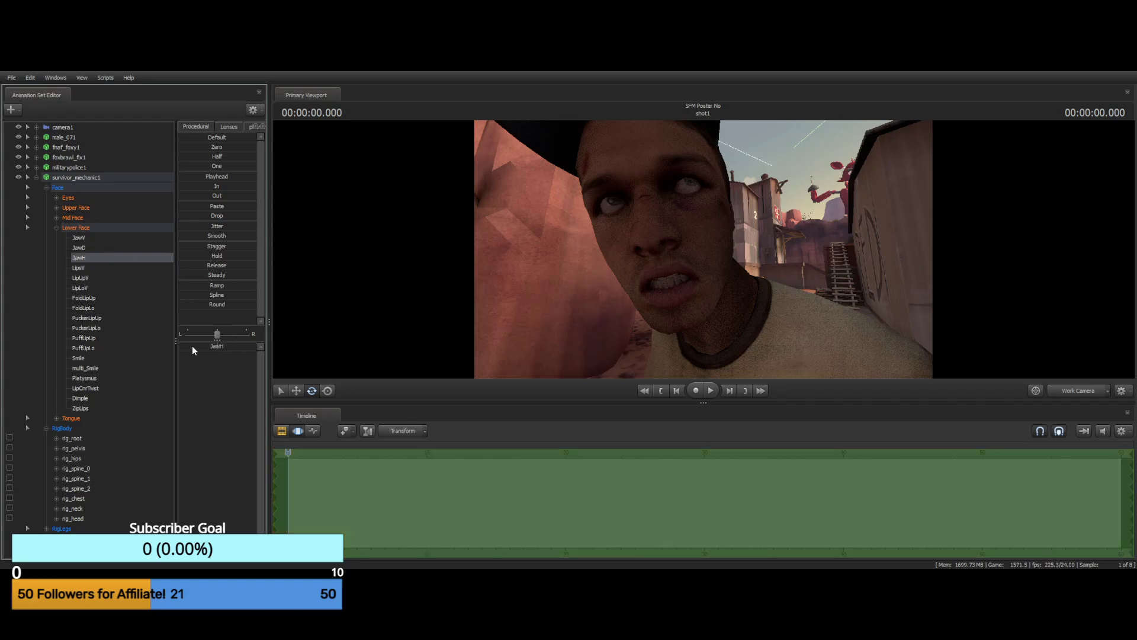
pyautogui.moveTo(199, 346)
pyautogui.mouseDown()
pyautogui.moveTo(231, 346)
pyautogui.moveTo(199, 346)
pyautogui.moveTo(217, 346)
pyautogui.mouseUp()
pyautogui.click(87, 247)
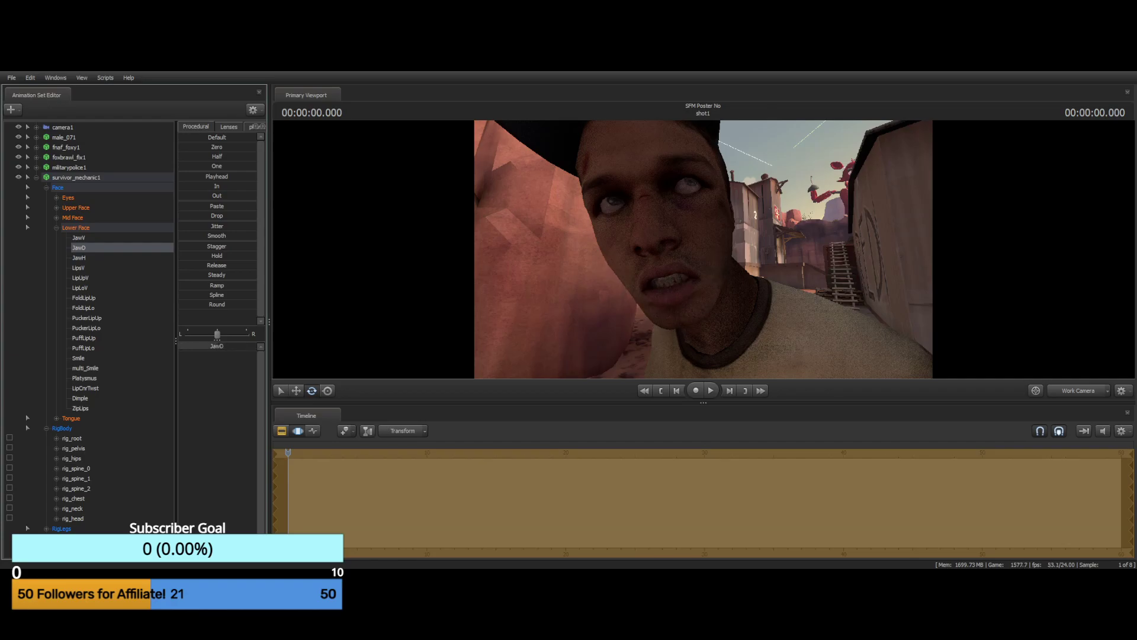
# Adjust JawV to drop the mechanic's jaw and open his mouth wide in a scream
pyautogui.click(79, 238)
pyautogui.moveTo(190, 345)
pyautogui.mouseDown()
pyautogui.moveTo(242, 346)
pyautogui.moveTo(198, 344)
pyautogui.mouseUp()
pyautogui.press('s')
pyautogui.moveTo(439, 220)
pyautogui.mouseDown()
pyautogui.moveTo(439, 199)
pyautogui.moveTo(439, 221)
pyautogui.mouseUp()
pyautogui.press('w')
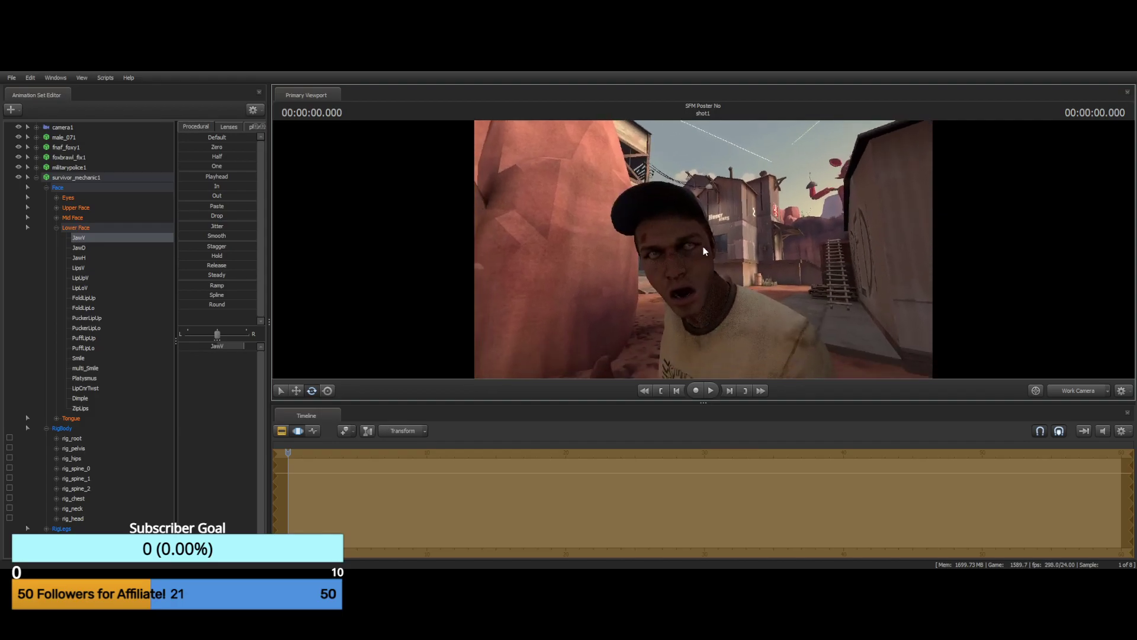
# Collapse the mechanic's controls and select the militarypolice1 model, framing it for posing
pyautogui.press('w')
pyautogui.moveTo(740, 355); pyautogui.dragTo(729, 305)
pyautogui.press('d')
pyautogui.press('s')
pyautogui.press('w')
pyautogui.press('d')
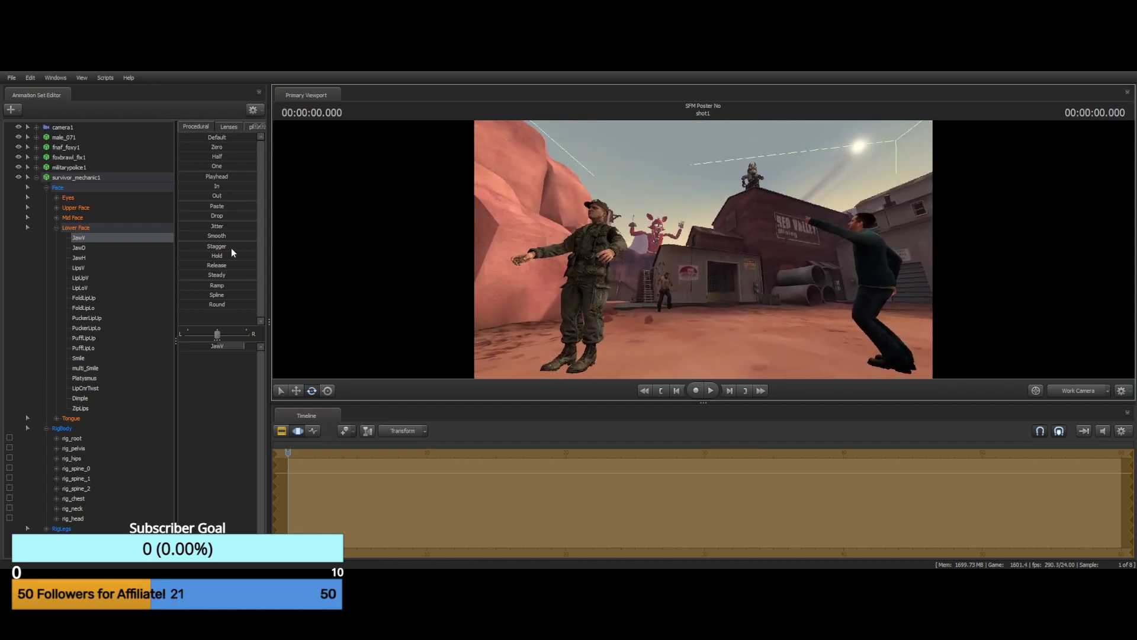
pyautogui.click(18, 110)
pyautogui.click(35, 177)
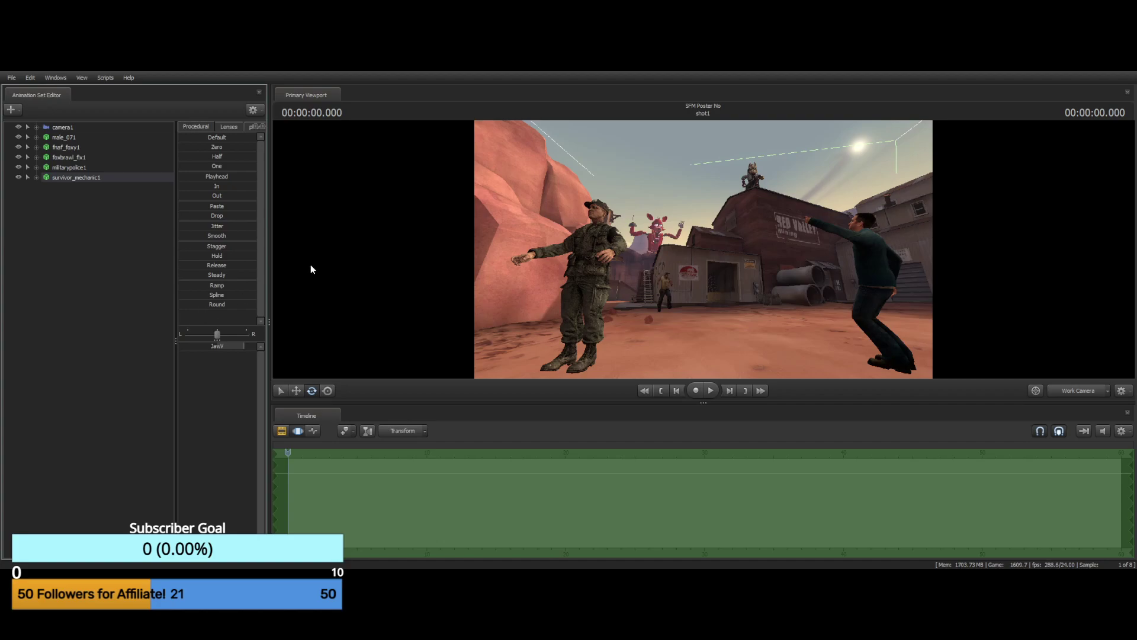
pyautogui.click(65, 168)
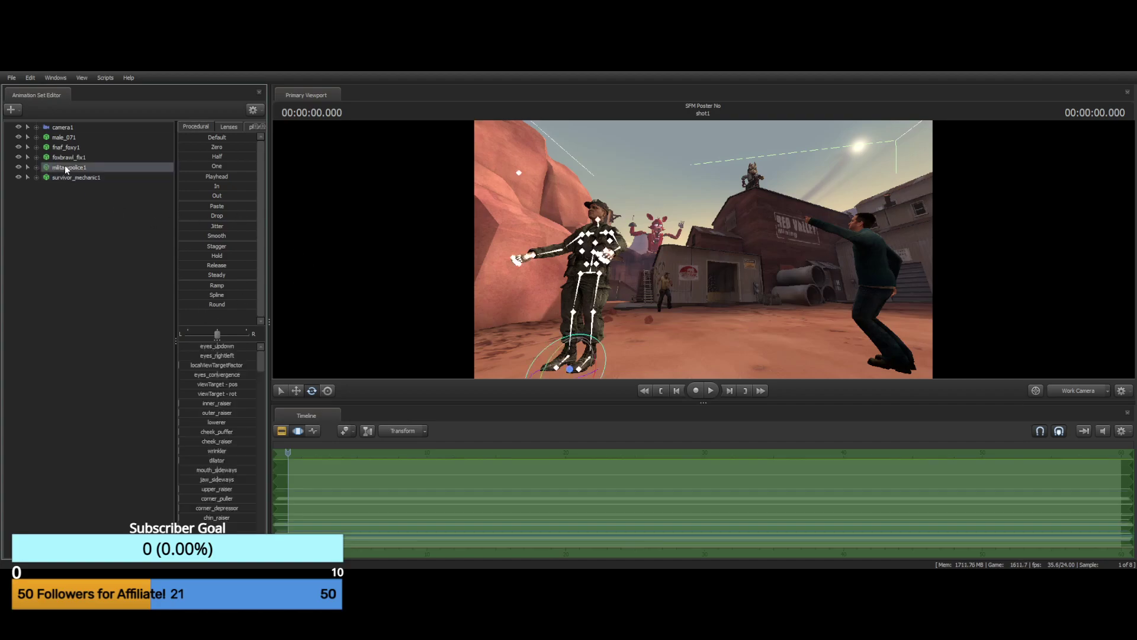
pyautogui.moveTo(695, 173); pyautogui.dragTo(583, 214)
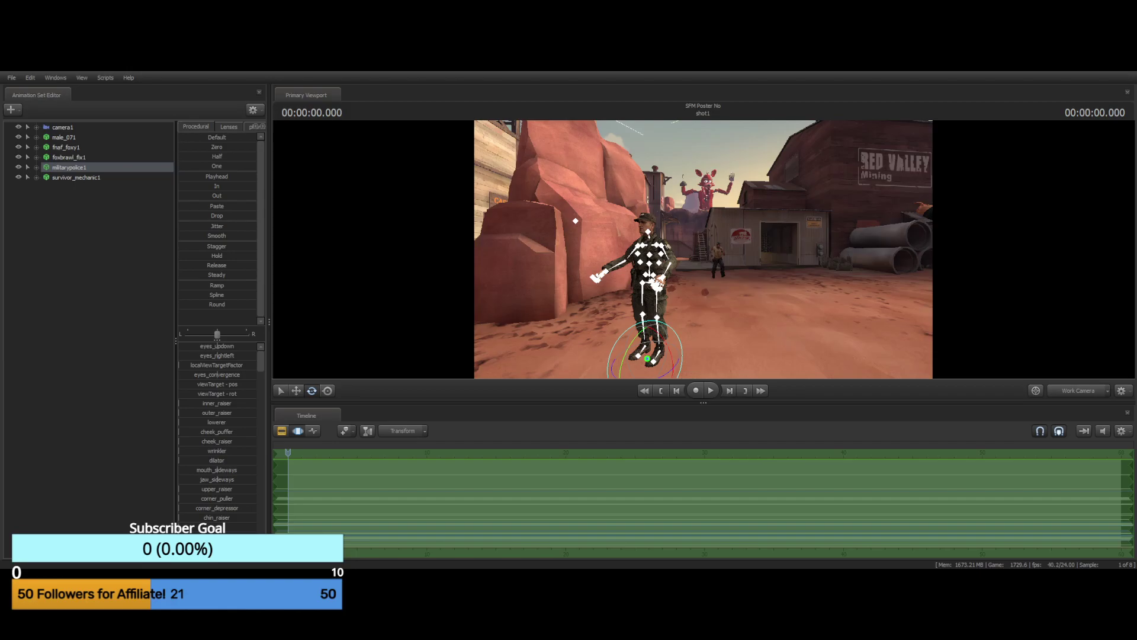
pyautogui.moveTo(703, 248); pyautogui.dragTo(776, 228)
pyautogui.press('w')
pyautogui.press('s')
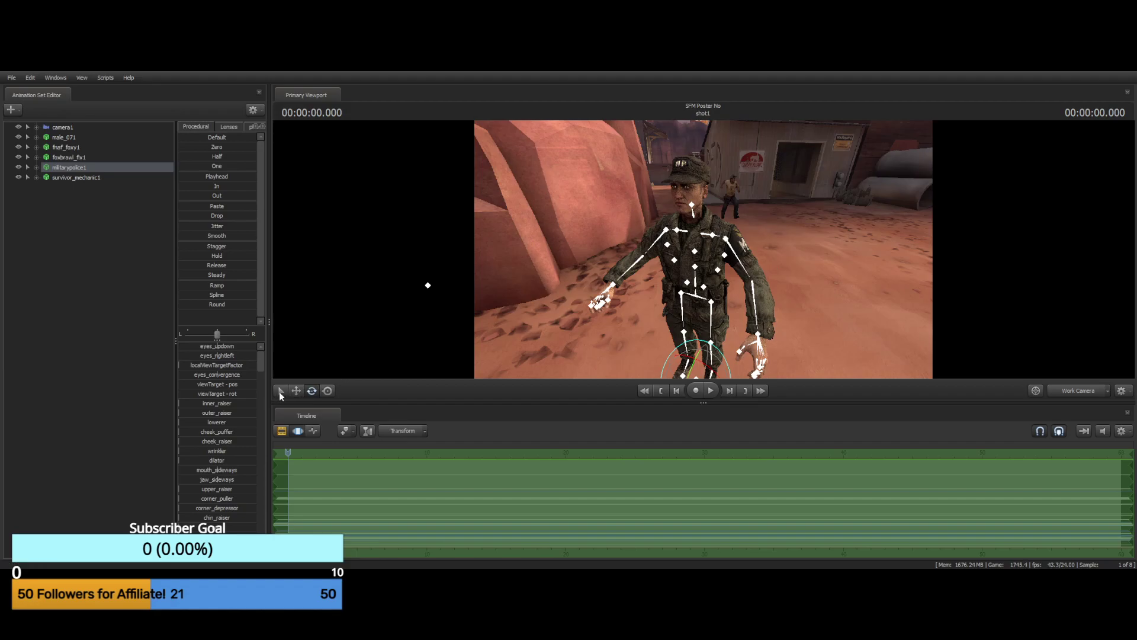
# Activate the move manipulator and select the military policeman's left forearm bone
pyautogui.click(295, 391)
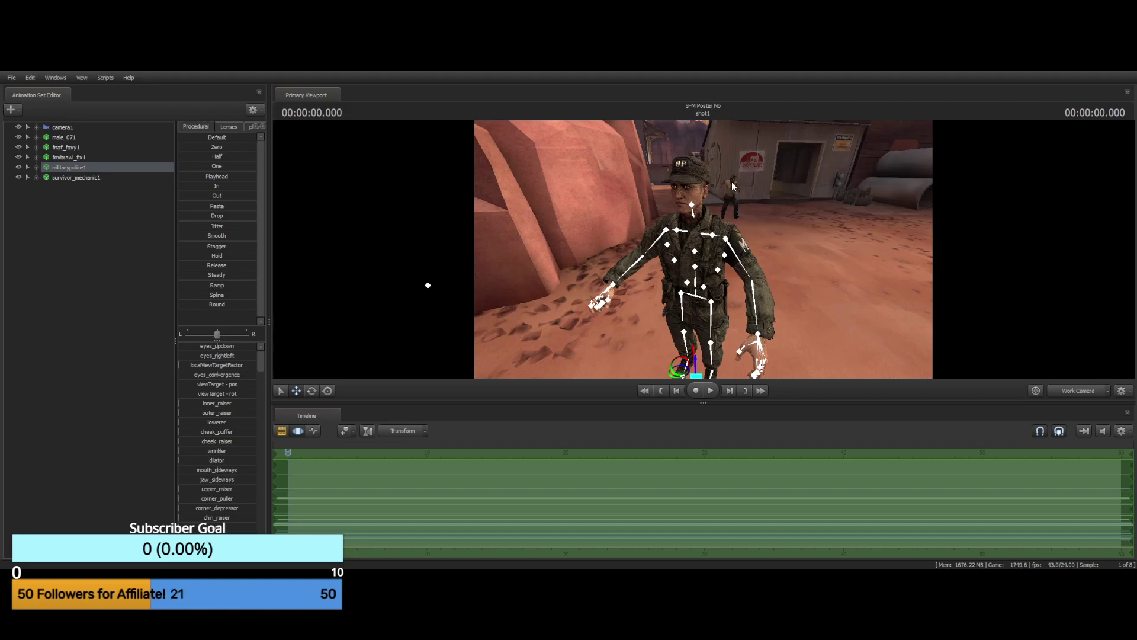
pyautogui.press('ctrl')
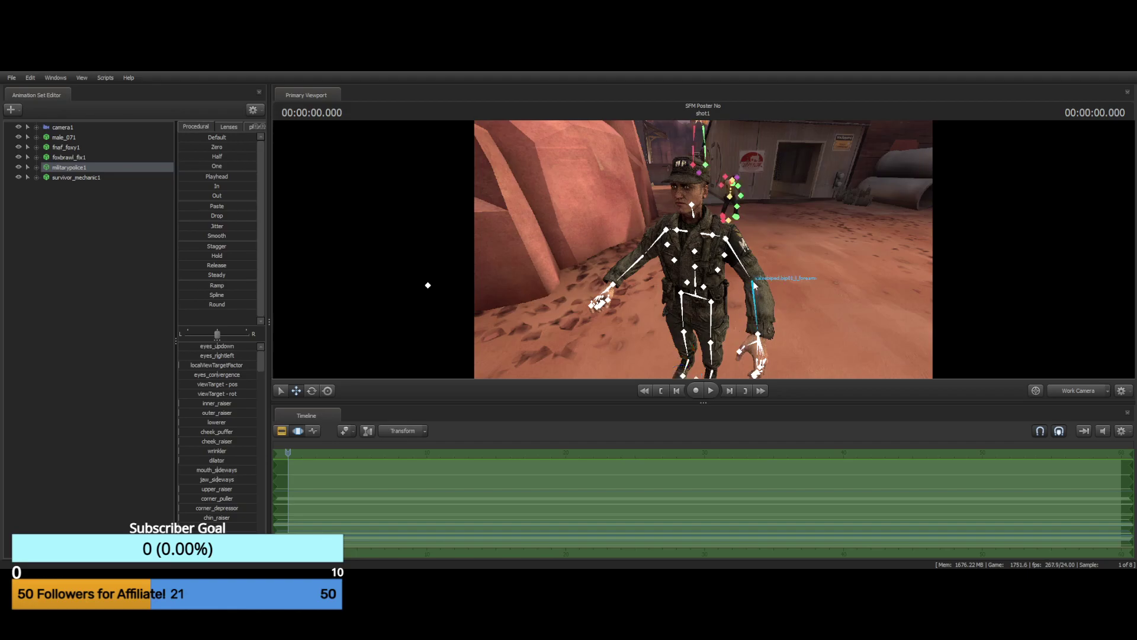
pyautogui.click(757, 298)
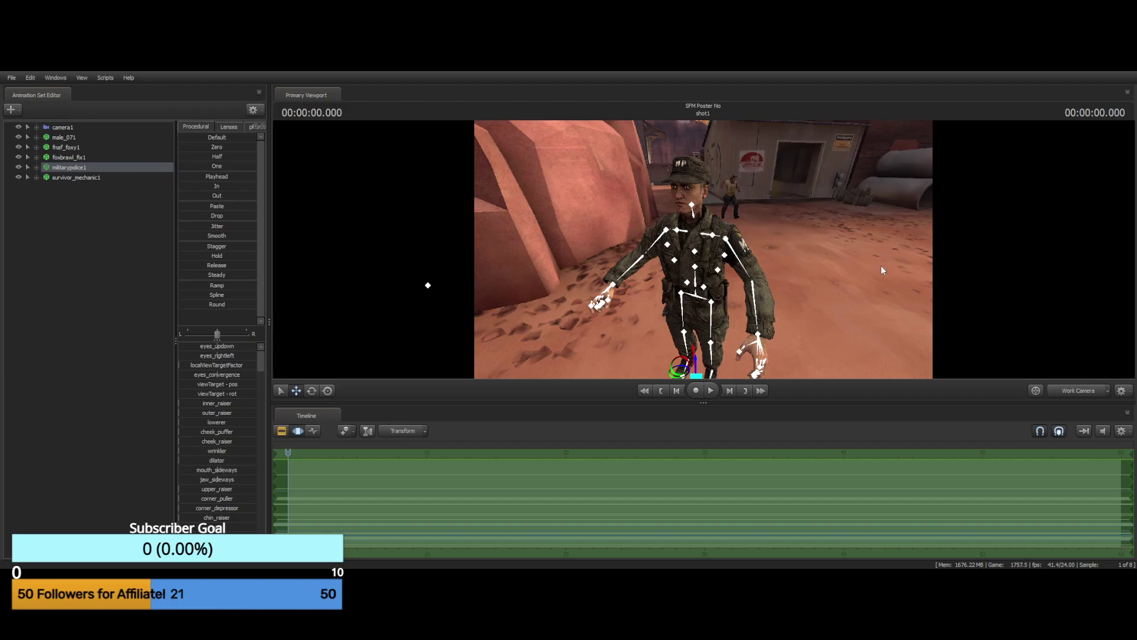
pyautogui.moveTo(950, 231); pyautogui.dragTo(950, 296)
pyautogui.moveTo(584, 277); pyautogui.dragTo(603, 257)
pyautogui.press('ctrl')
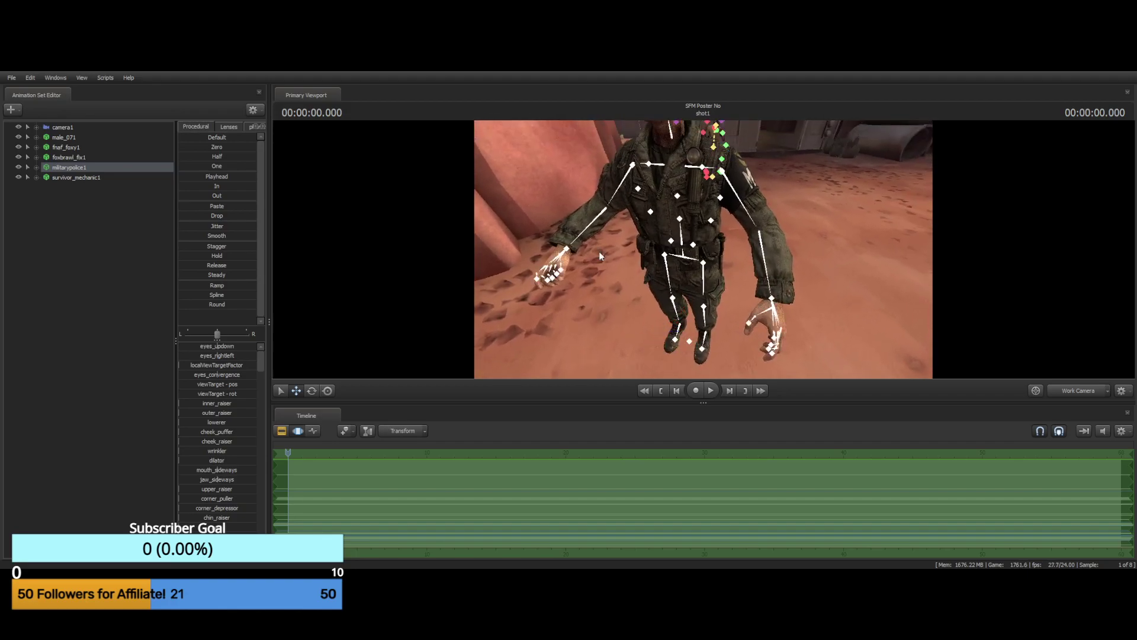
pyautogui.click(759, 251)
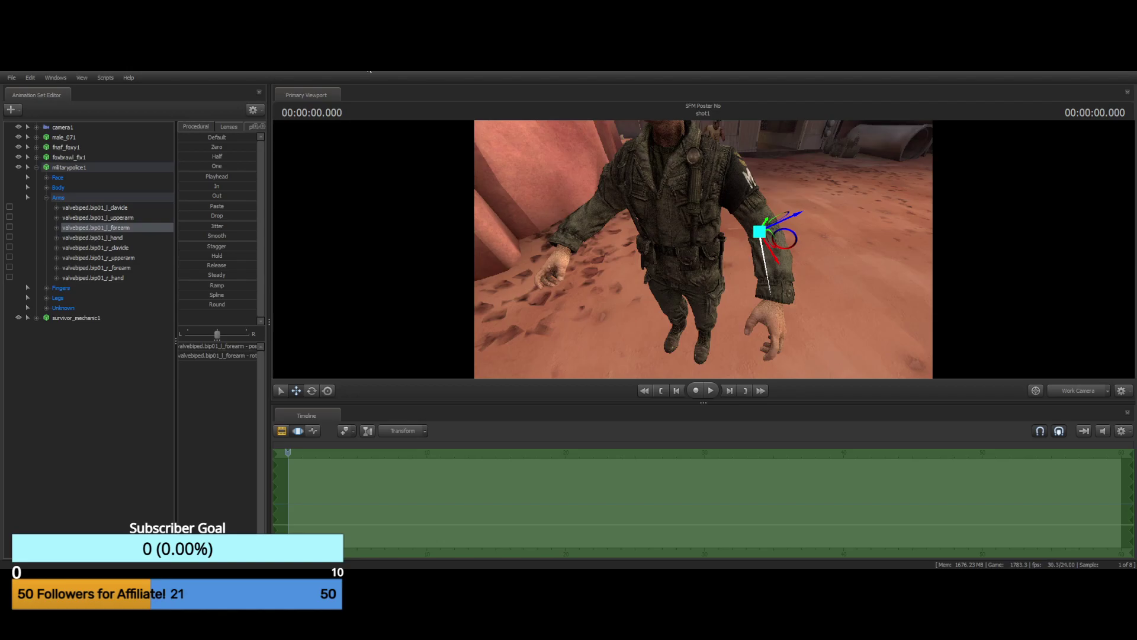
# Try moving the military policeman's left forearm and rotating it inward at the elbow
pyautogui.moveTo(883, 233); pyautogui.dragTo(818, 207)
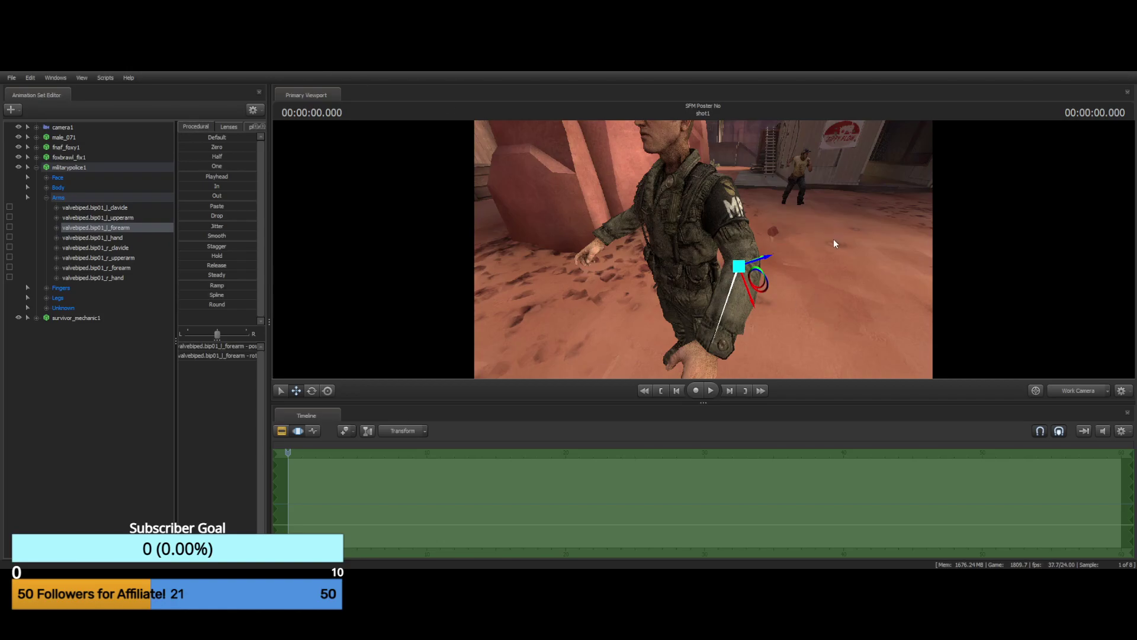
pyautogui.moveTo(835, 241); pyautogui.dragTo(824, 268)
pyautogui.click(311, 391)
pyautogui.moveTo(704, 248); pyautogui.dragTo(780, 248)
pyautogui.click(297, 391)
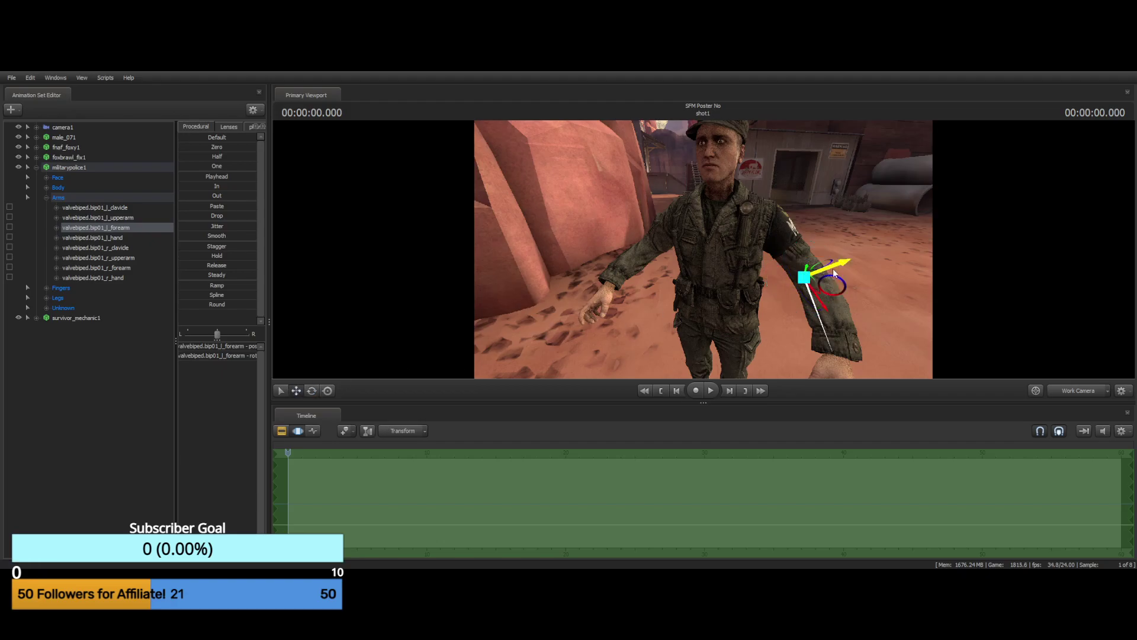
pyautogui.moveTo(846, 267)
pyautogui.mouseDown()
pyautogui.moveTo(830, 264)
pyautogui.moveTo(846, 261)
pyautogui.mouseUp()
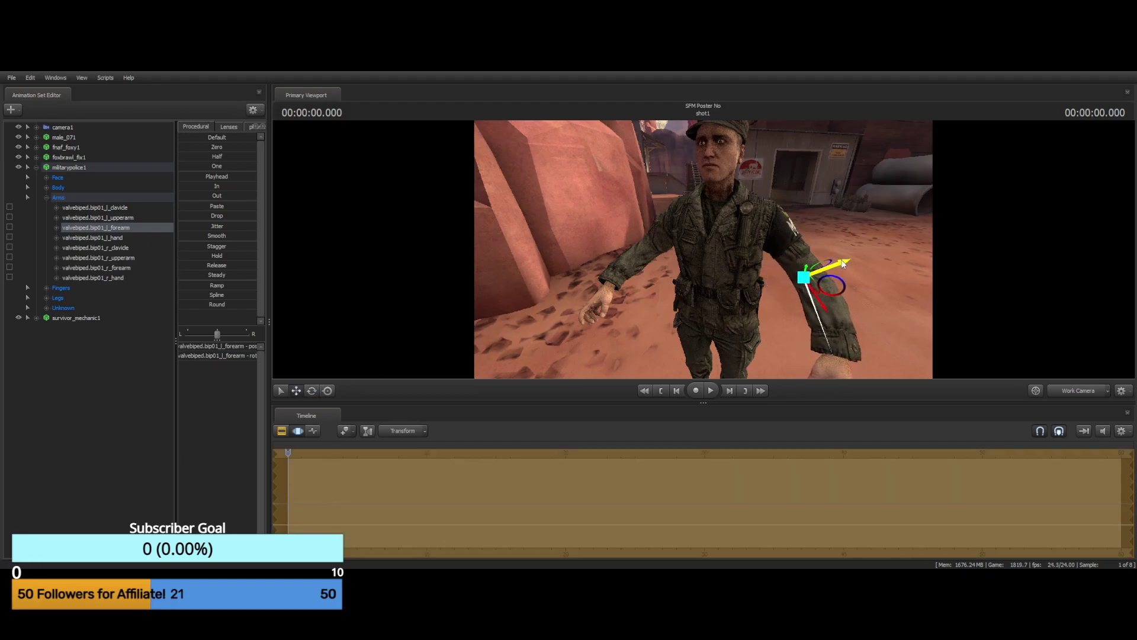
pyautogui.click(312, 390)
pyautogui.moveTo(829, 256); pyautogui.dragTo(838, 269)
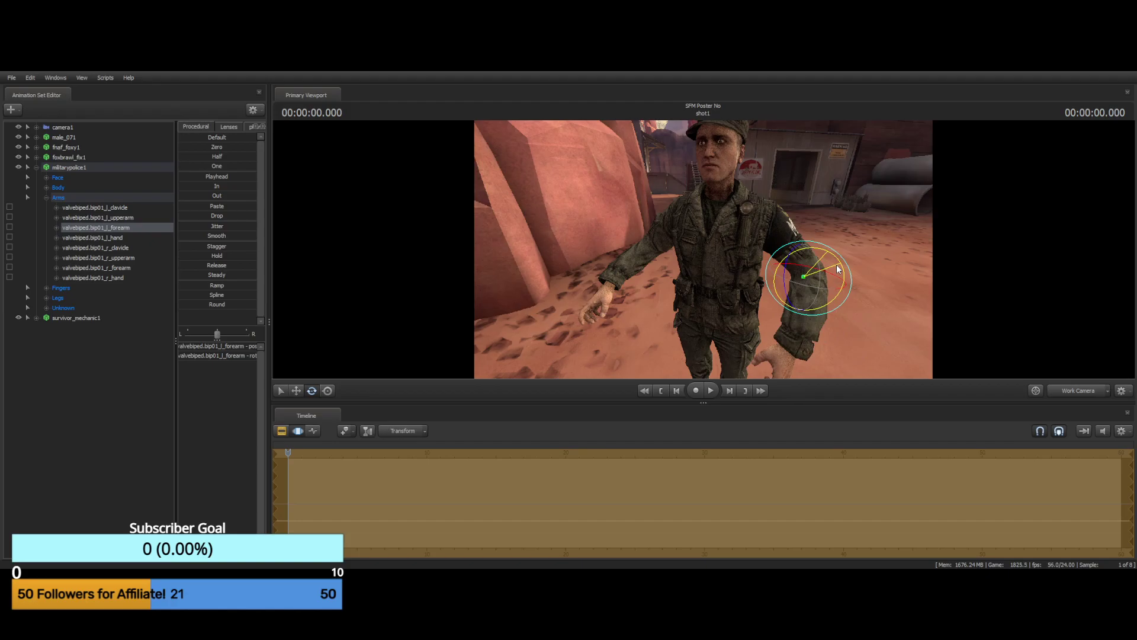
# Try swinging the military policeman's left upper arm toward his body and rotating the forearm back downward
pyautogui.press('ctrl')
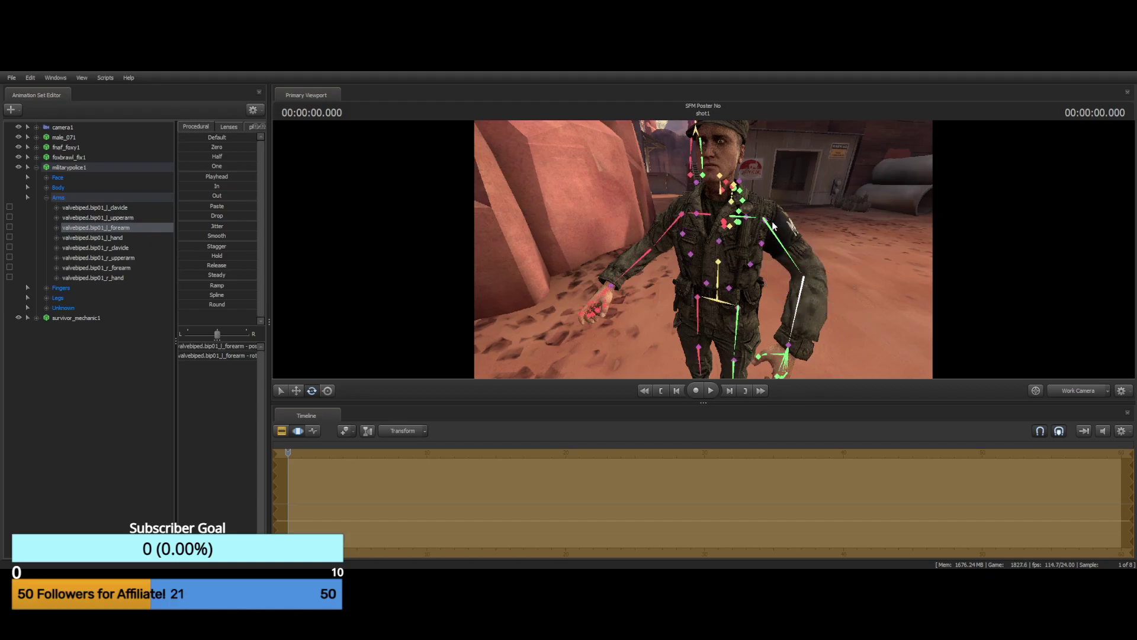
pyautogui.keyDown('ctrl'); pyautogui.click(770, 232); pyautogui.keyUp('ctrl')
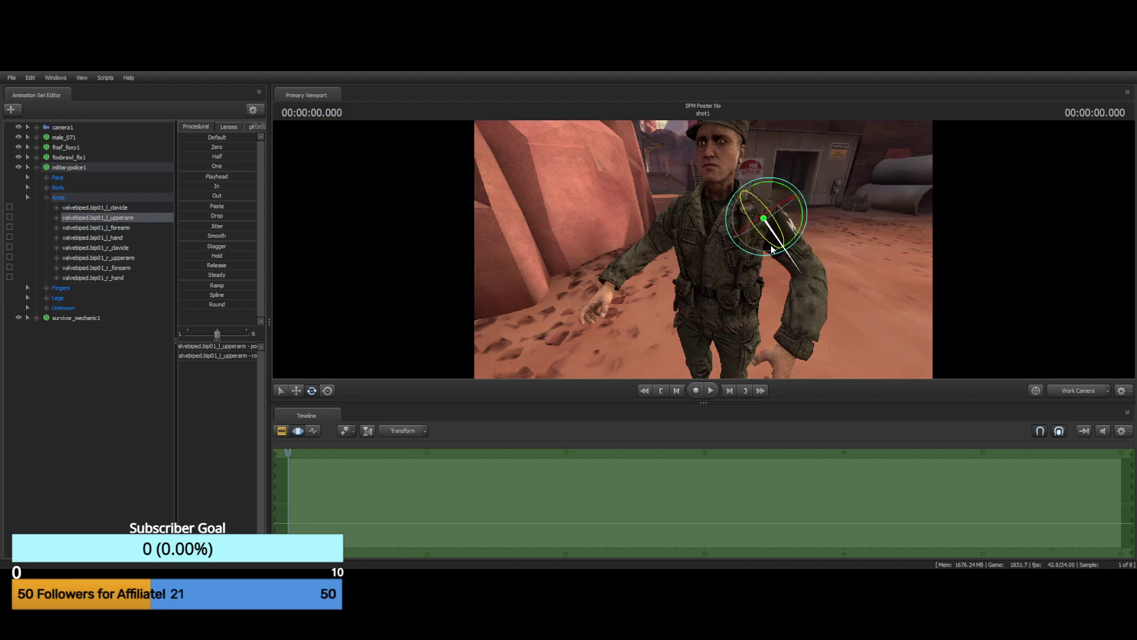
pyautogui.moveTo(770, 241); pyautogui.dragTo(756, 231)
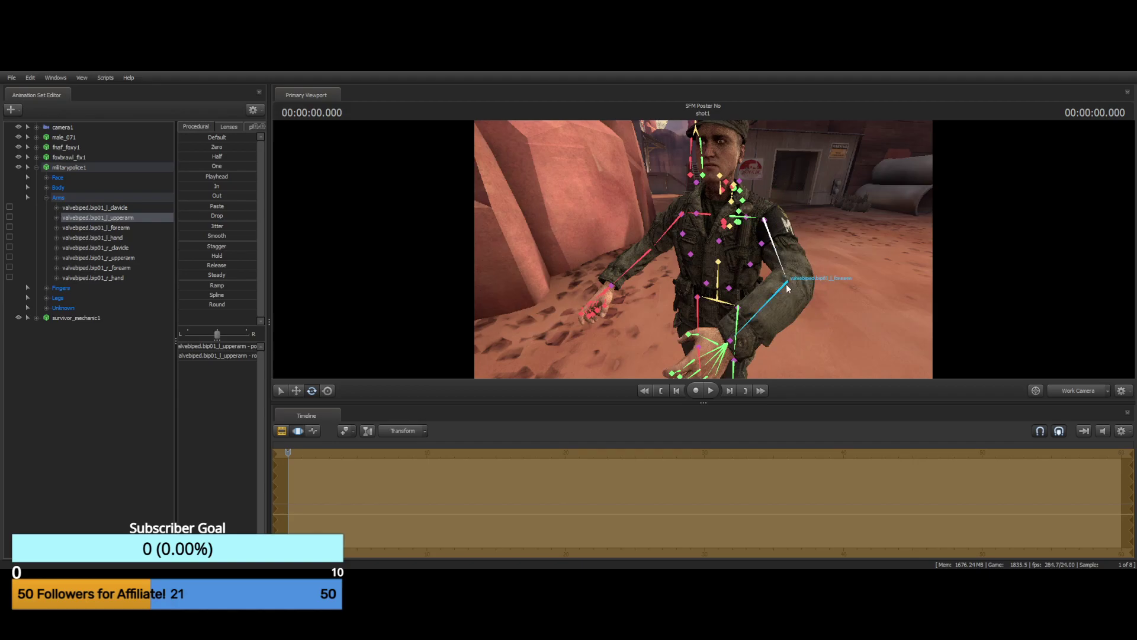
pyautogui.keyDown('ctrl'); pyautogui.click(785, 286); pyautogui.keyUp('ctrl')
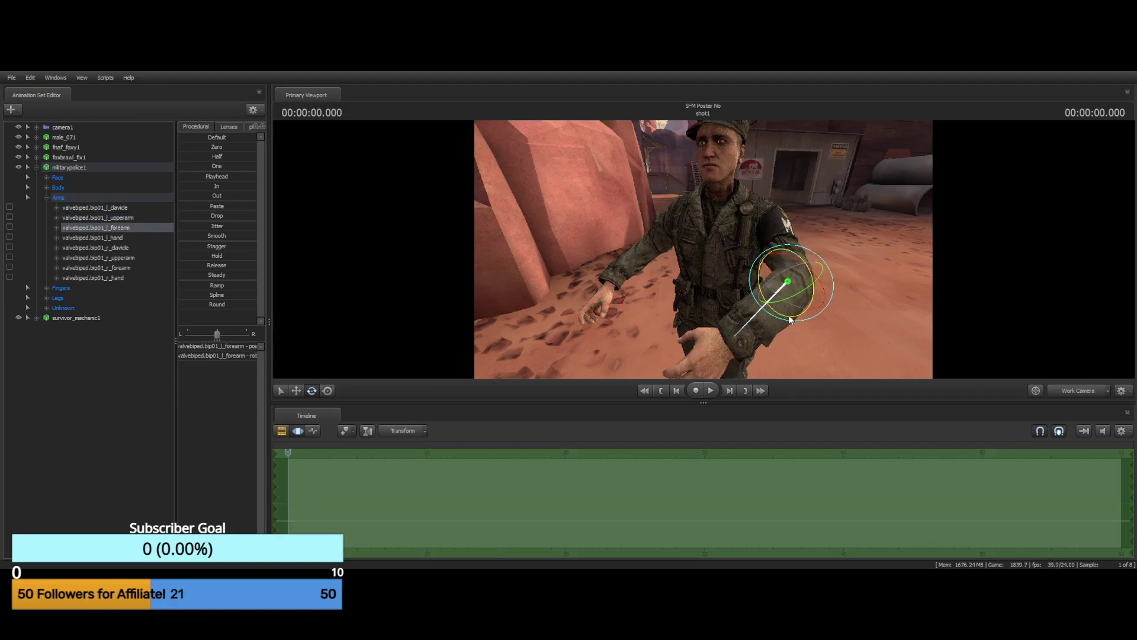
pyautogui.moveTo(790, 320)
pyautogui.mouseDown()
pyautogui.moveTo(777, 290)
pyautogui.moveTo(800, 320)
pyautogui.mouseUp()
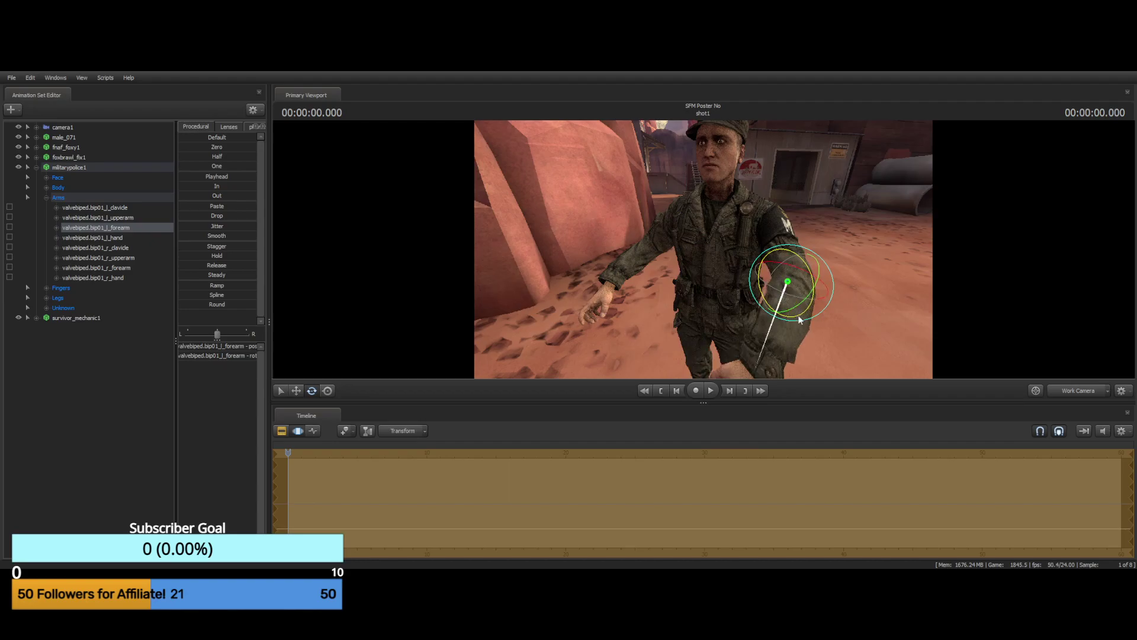
# Undo the last three rotations of the military policeman's left arm
pyautogui.press('ctrl')
pyautogui.hotkey('ctrl', 'z')
pyautogui.hotkey('ctrl', 'z')
pyautogui.hotkey('ctrl', 'z')
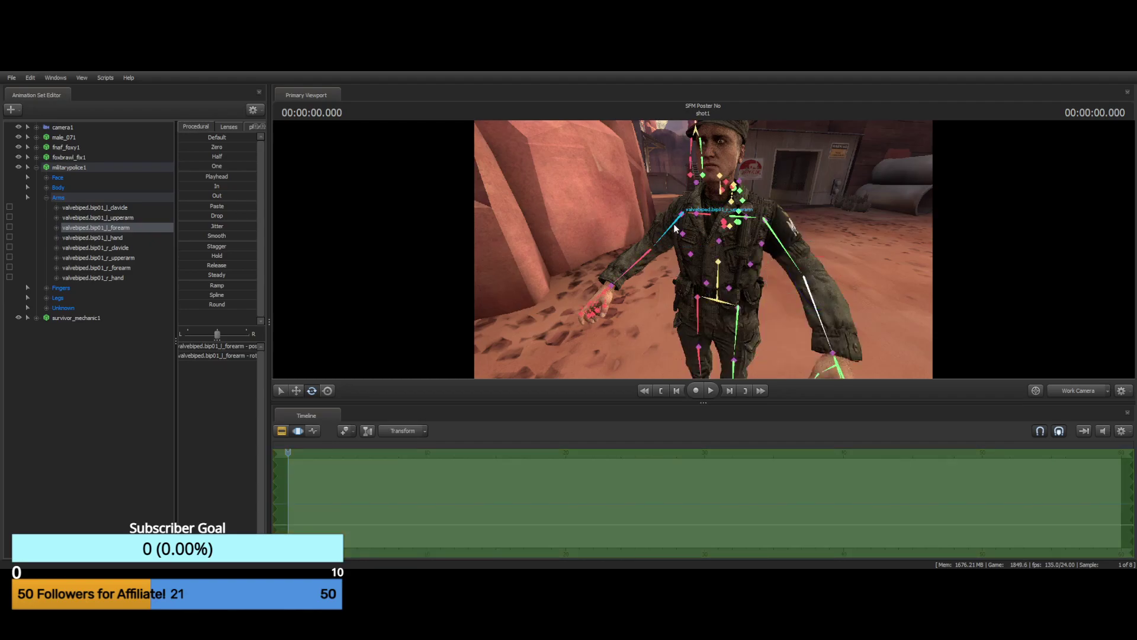
# Rotate the militarypolice1 model's right upper arm, and select its right forearm for rotation
pyautogui.click(699, 235)
pyautogui.moveTo(700, 235); pyautogui.dragTo(700, 193)
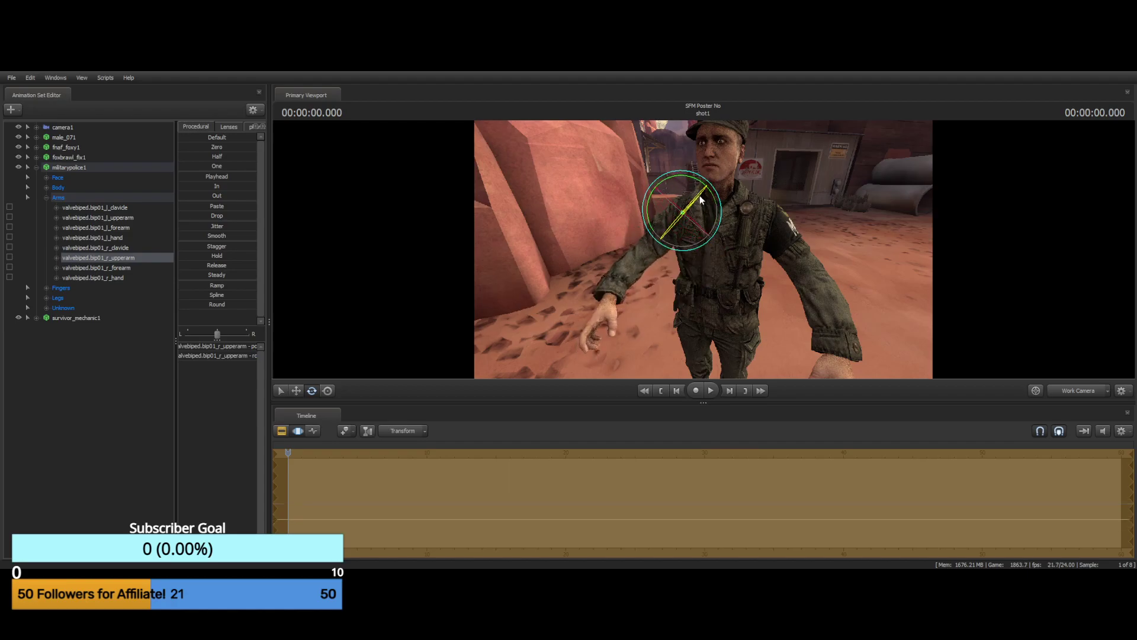
pyautogui.press('ctrl')
pyautogui.keyDown('ctrl'); pyautogui.click(641, 260); pyautogui.keyUp('ctrl')
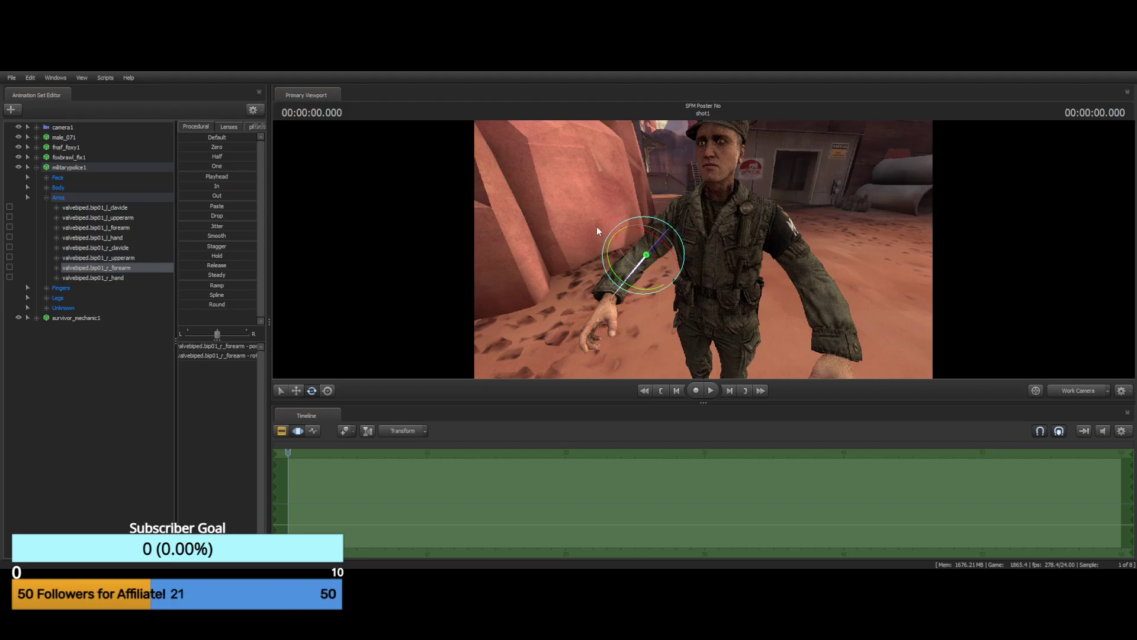
pyautogui.keyDown('alt'); pyautogui.moveTo(596, 228); pyautogui.dragTo(728, 283); pyautogui.keyUp('alt')
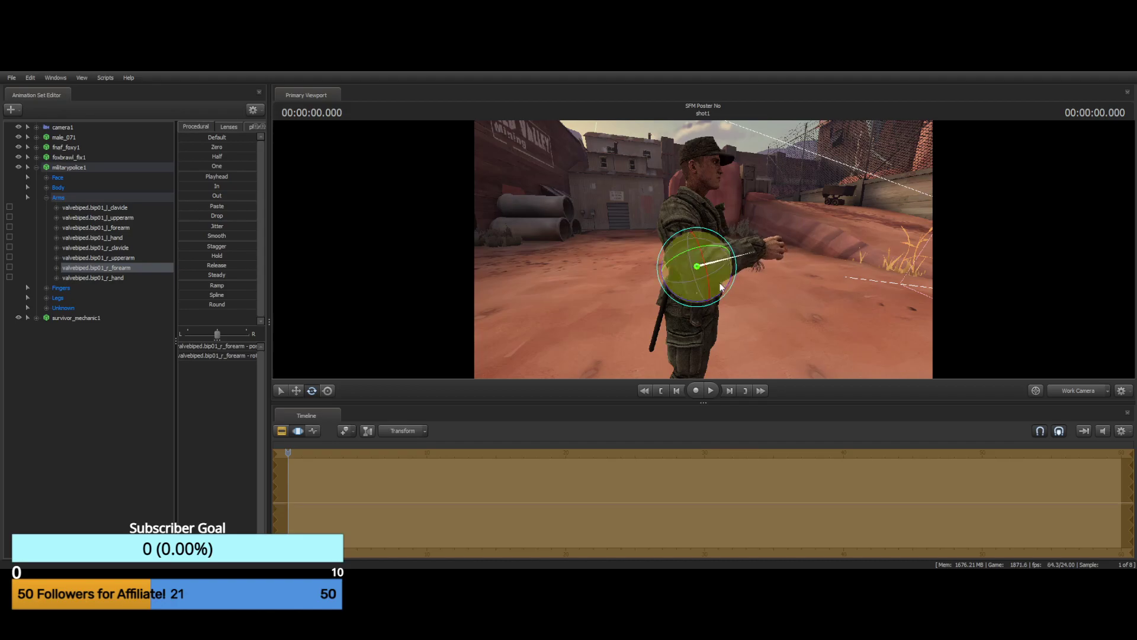
pyautogui.press('ctrl')
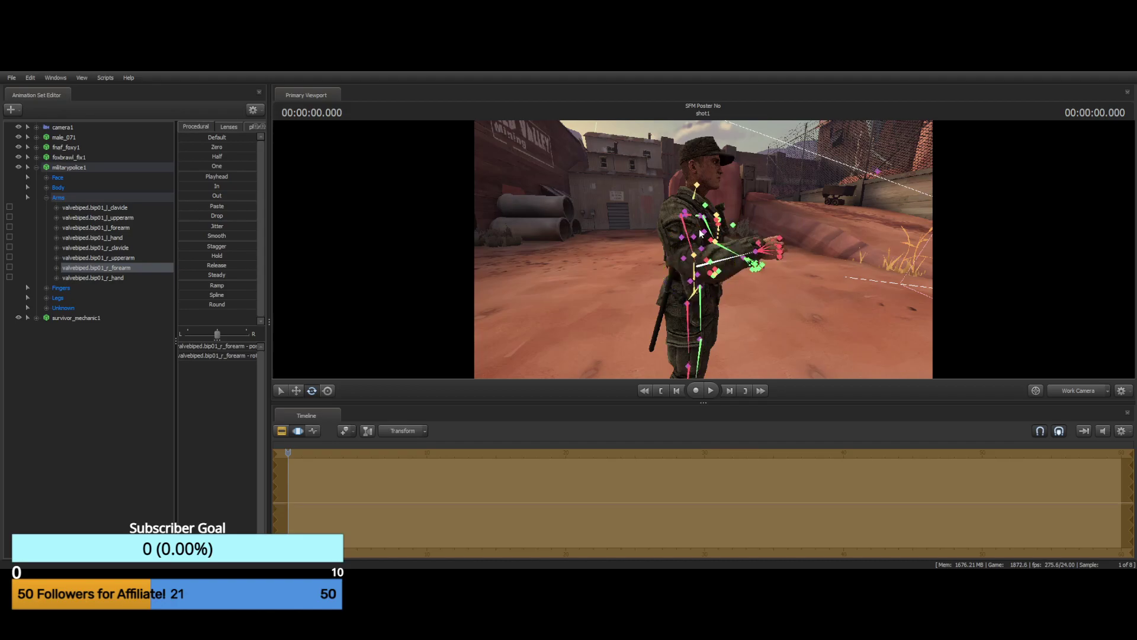
pyautogui.keyDown('ctrl'); pyautogui.click(731, 258); pyautogui.keyUp('ctrl')
pyautogui.press('e')
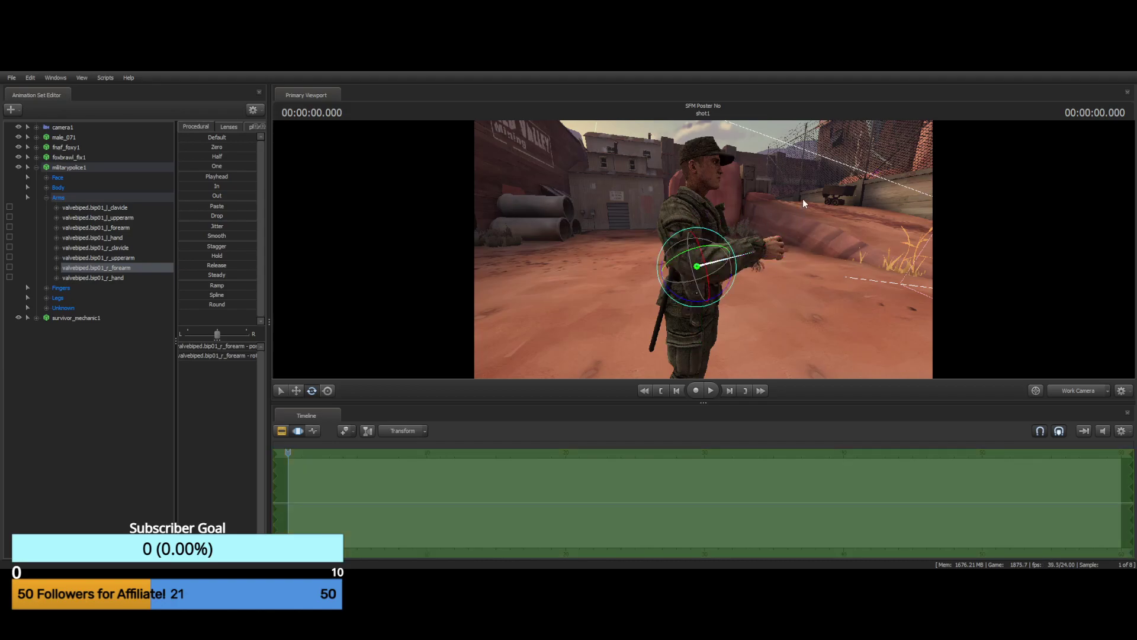
# Bend the militarypolice1 model's right forearm sharply upward, bringing the hand up in front of the chest
pyautogui.moveTo(671, 288); pyautogui.dragTo(584, 296)
pyautogui.press('d')
pyautogui.press('w')
pyautogui.press('s')
pyautogui.press('w')
pyautogui.press('w')
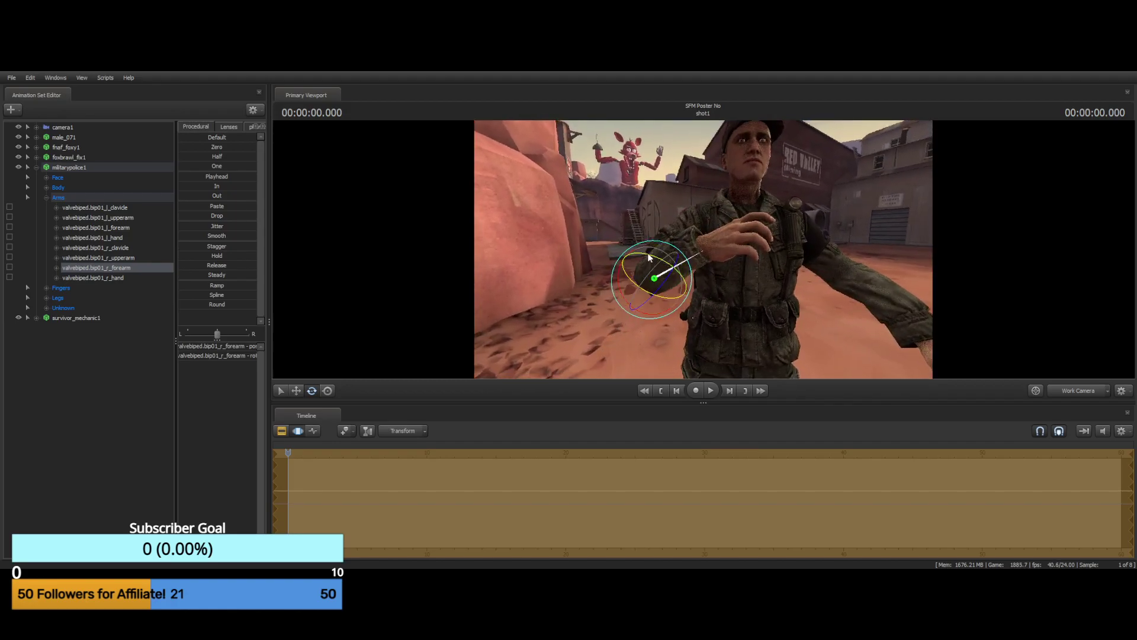
pyautogui.moveTo(650, 259); pyautogui.dragTo(705, 252)
pyautogui.moveTo(760, 295); pyautogui.dragTo(749, 285)
# Rotate the militarypolice1 model's right upper arm forward and up, placing the raised hand beside the face
pyautogui.press('ctrl')
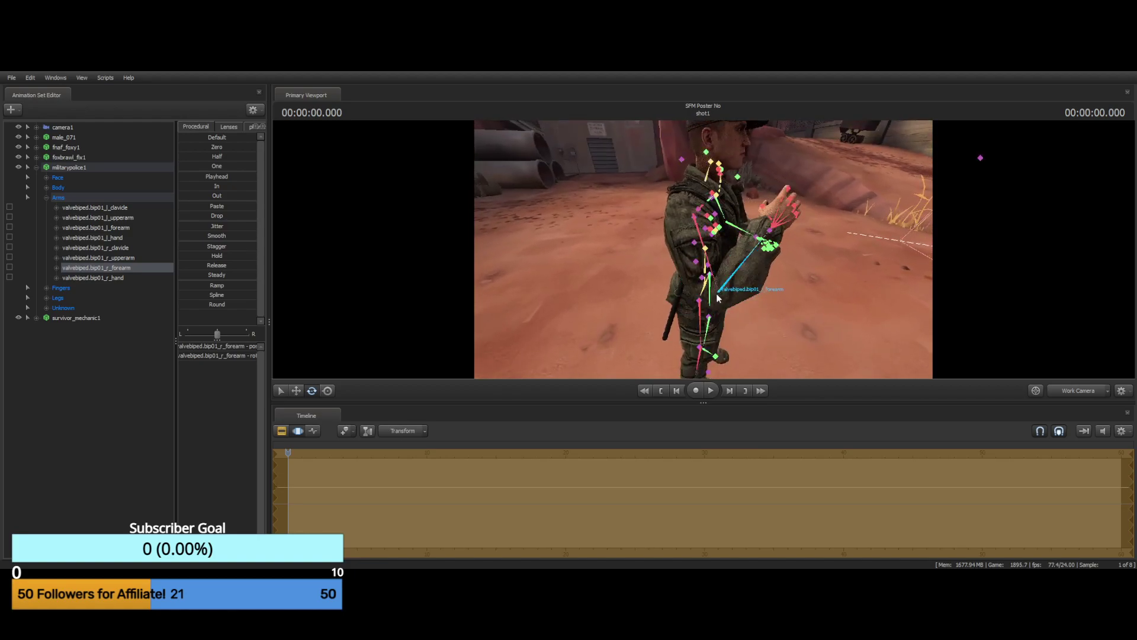
pyautogui.click(699, 237)
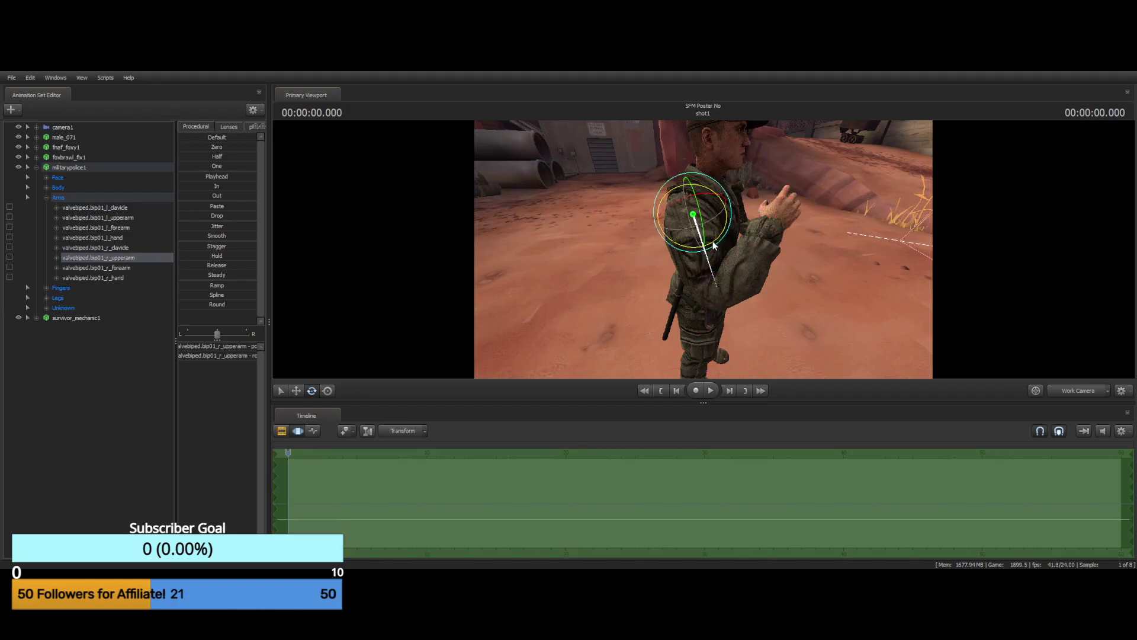
pyautogui.moveTo(716, 244); pyautogui.dragTo(736, 229)
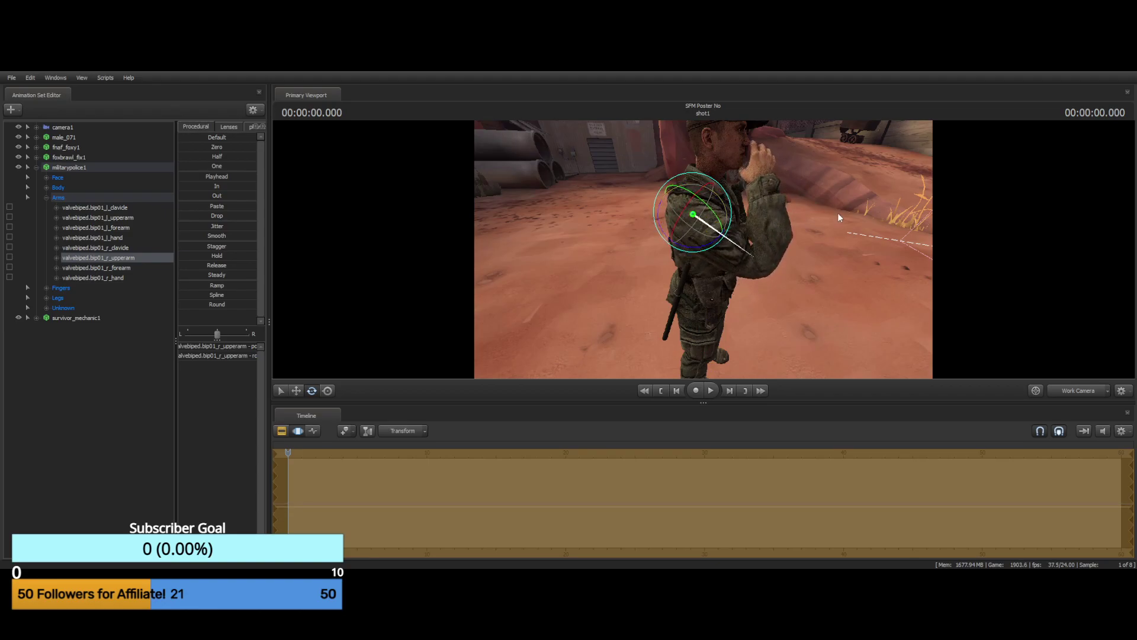
pyautogui.moveTo(837, 212); pyautogui.dragTo(660, 235)
pyautogui.moveTo(560, 238); pyautogui.dragTo(750, 293)
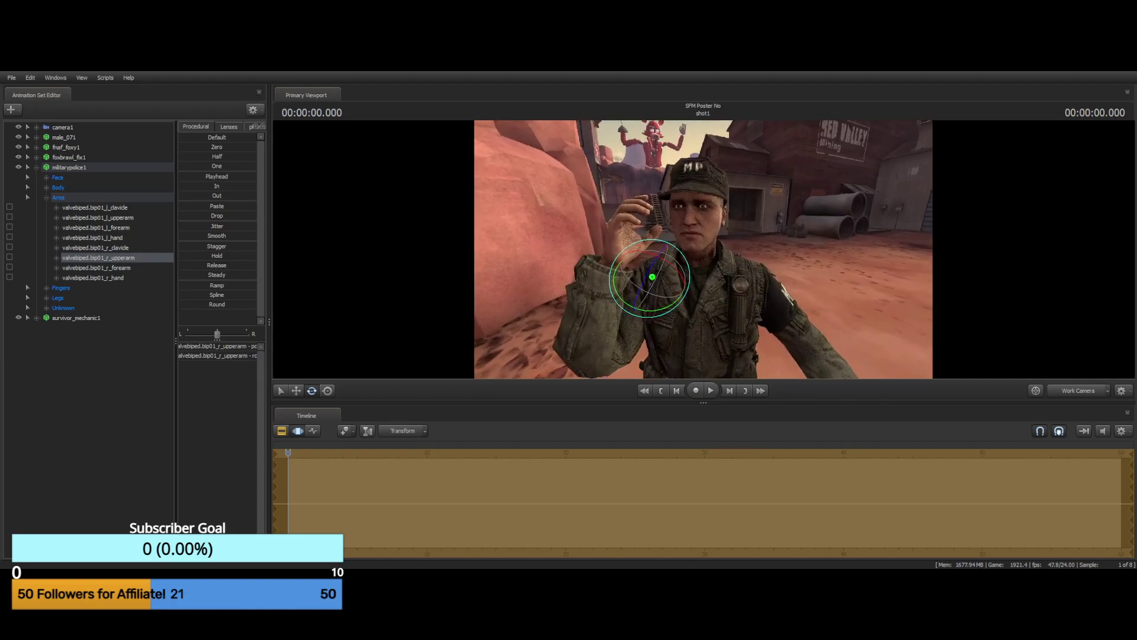
pyautogui.click(58, 178)
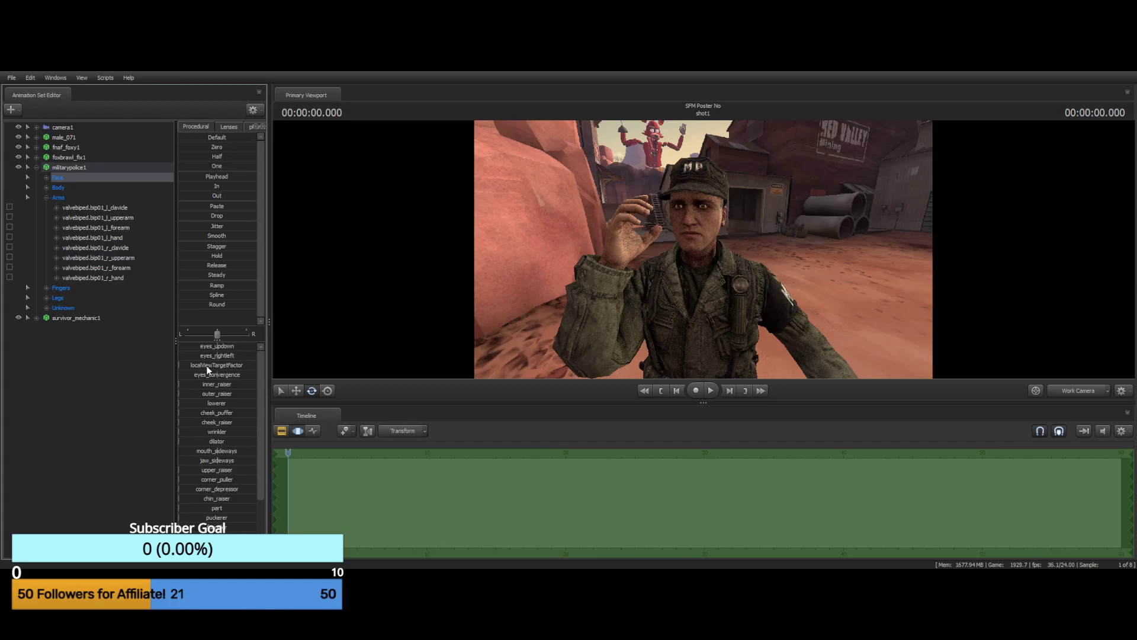
pyautogui.scroll(-1, 208, 414)
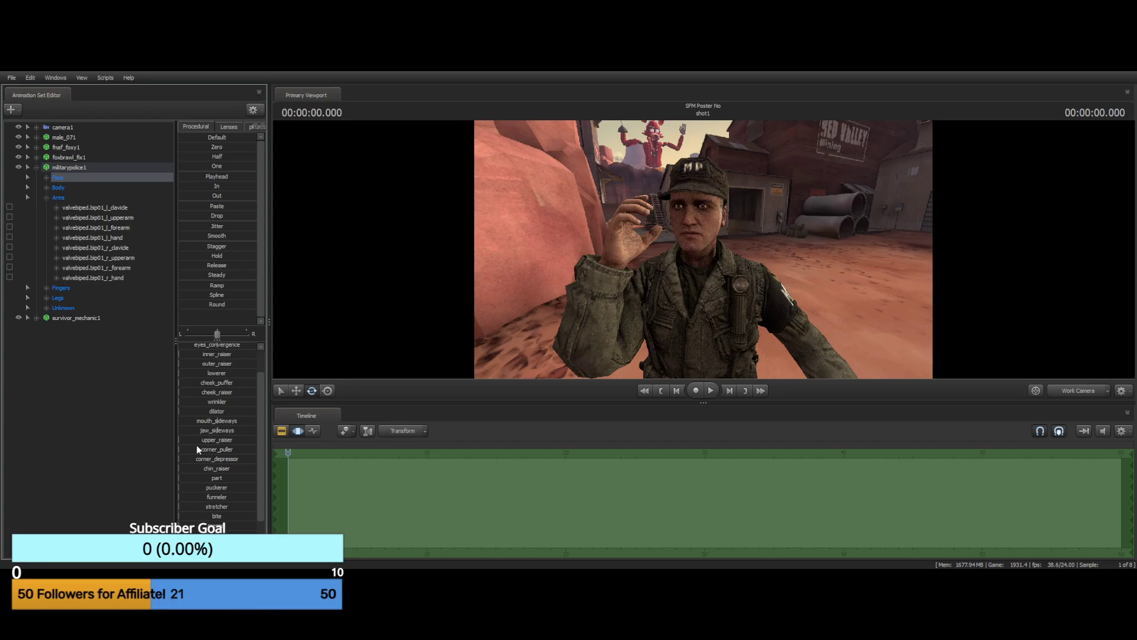
pyautogui.scroll(-1, 218, 474)
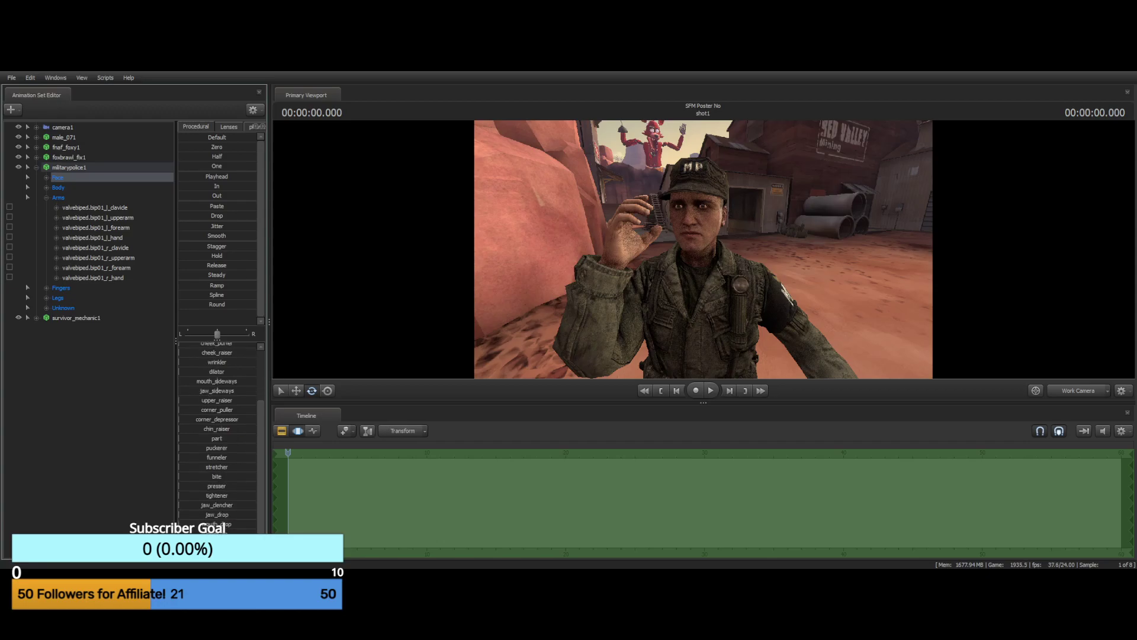
pyautogui.scroll(2, 217, 519)
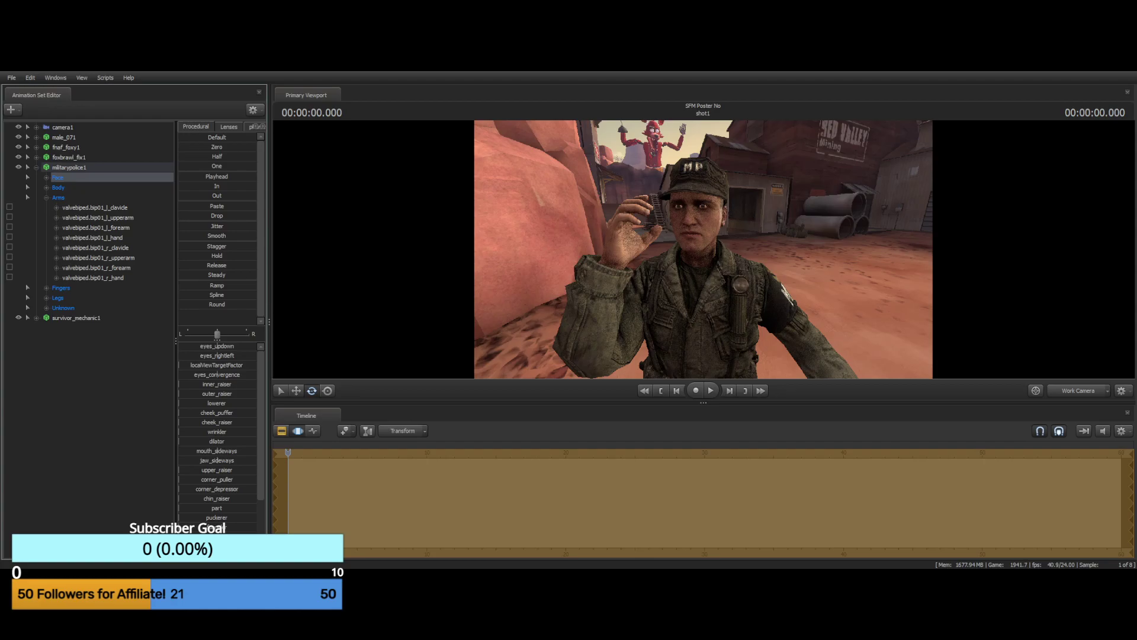
pyautogui.click(71, 399)
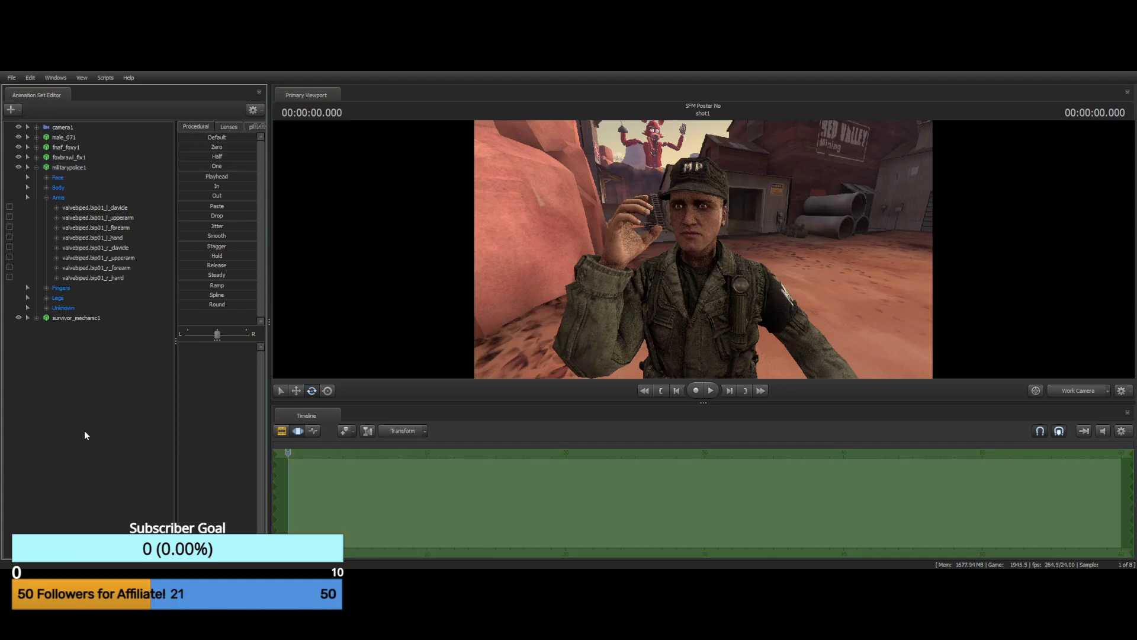
# In militarypolice1's Face controls, raise outer_raiser to about 80% and lowerer to about 70%
pyautogui.click(57, 177)
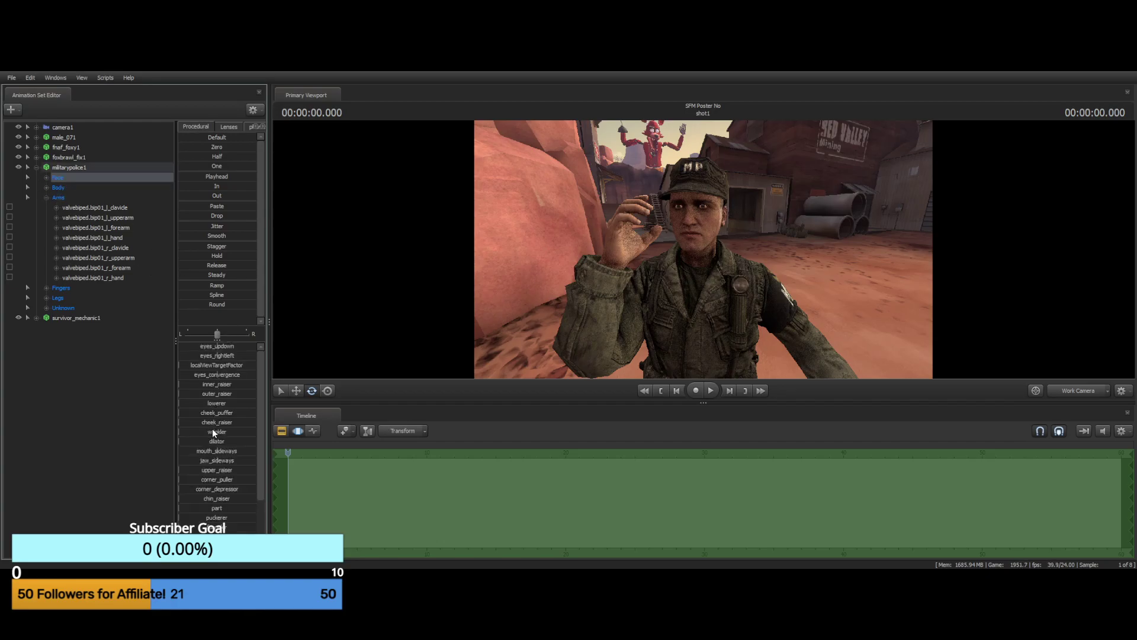
pyautogui.click(204, 364)
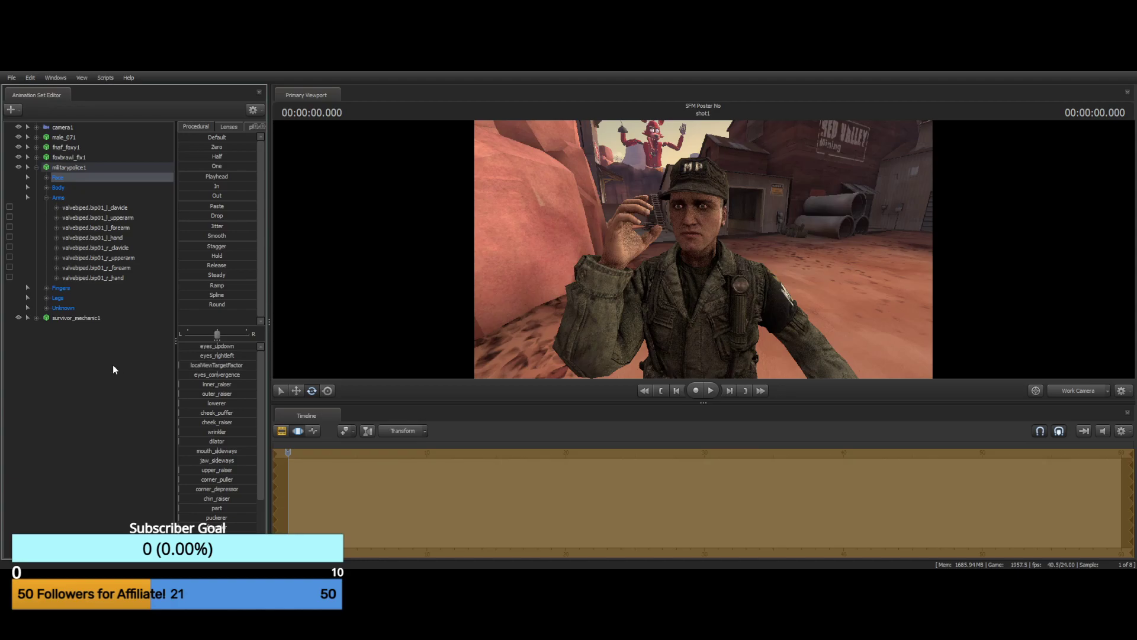
pyautogui.hotkey('ctrl', 'z')
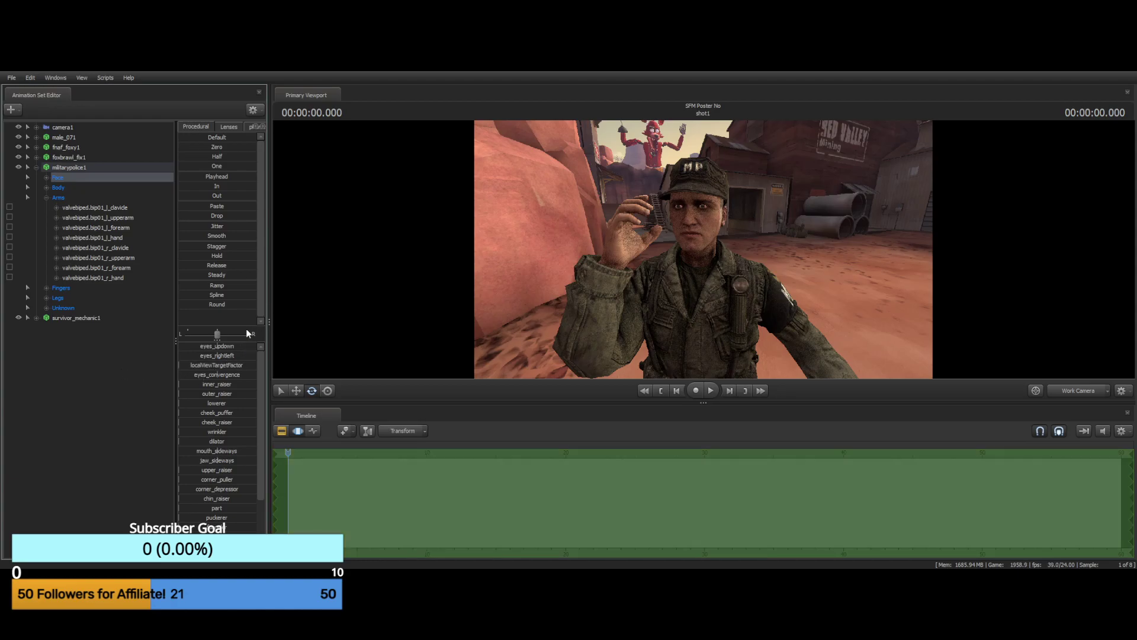
pyautogui.click(190, 375)
pyautogui.moveTo(190, 375); pyautogui.dragTo(241, 393)
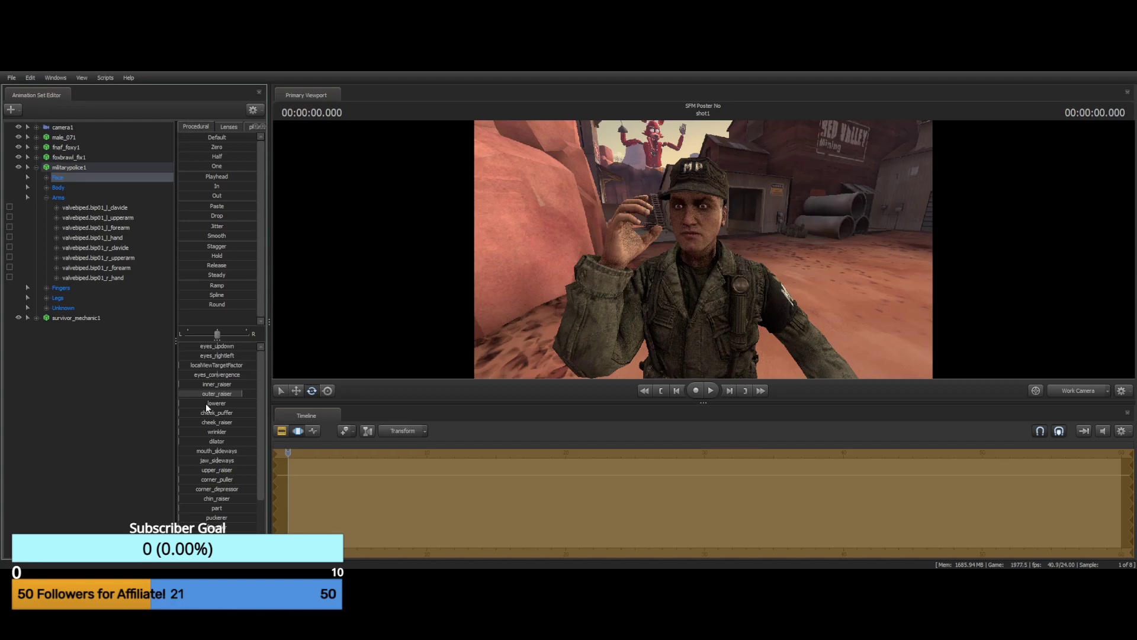
pyautogui.moveTo(179, 403)
pyautogui.mouseDown()
pyautogui.moveTo(249, 403)
pyautogui.moveTo(179, 414)
pyautogui.mouseUp()
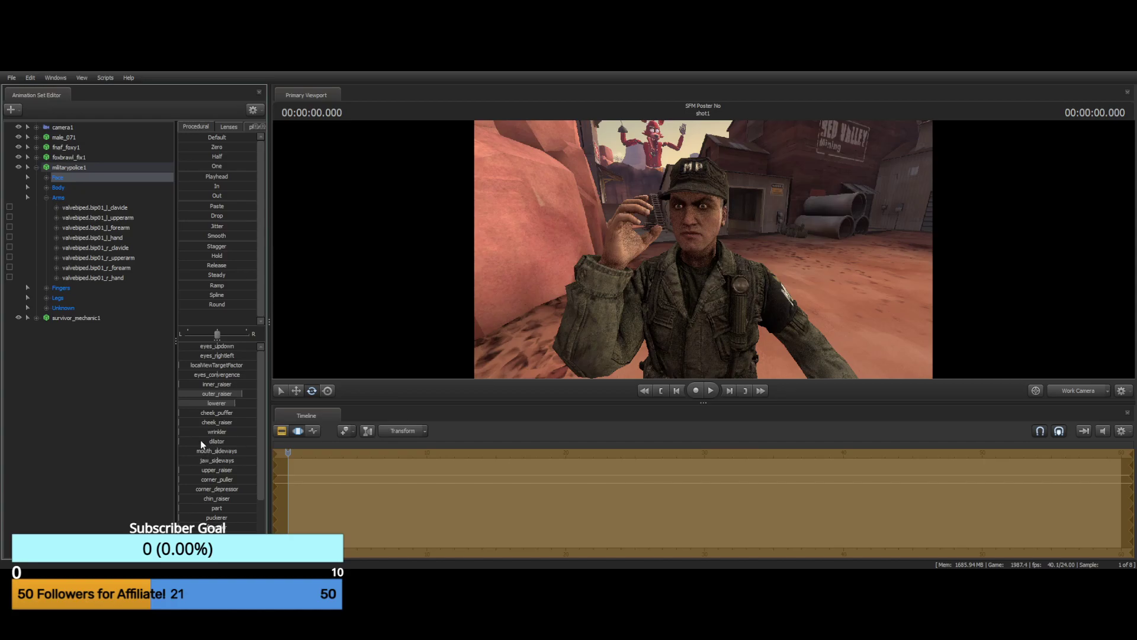
pyautogui.moveTo(200, 440); pyautogui.dragTo(257, 441)
pyautogui.hotkey('ctrl', 'z')
# Fine-tune the militarypolice1 model's gaze with the eyes_updown slider, trying eyes_rightleft as well
pyautogui.moveTo(193, 346)
pyautogui.mouseDown()
pyautogui.moveTo(235, 347)
pyautogui.moveTo(203, 347)
pyautogui.moveTo(216, 347)
pyautogui.mouseUp()
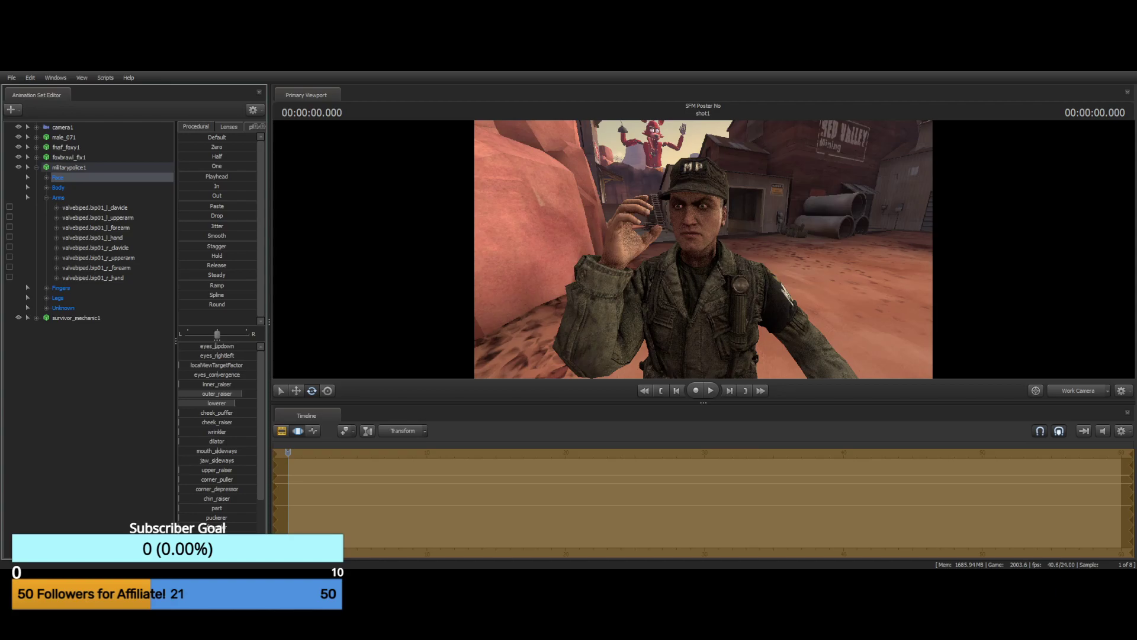
pyautogui.moveTo(215, 346); pyautogui.dragTo(217, 346)
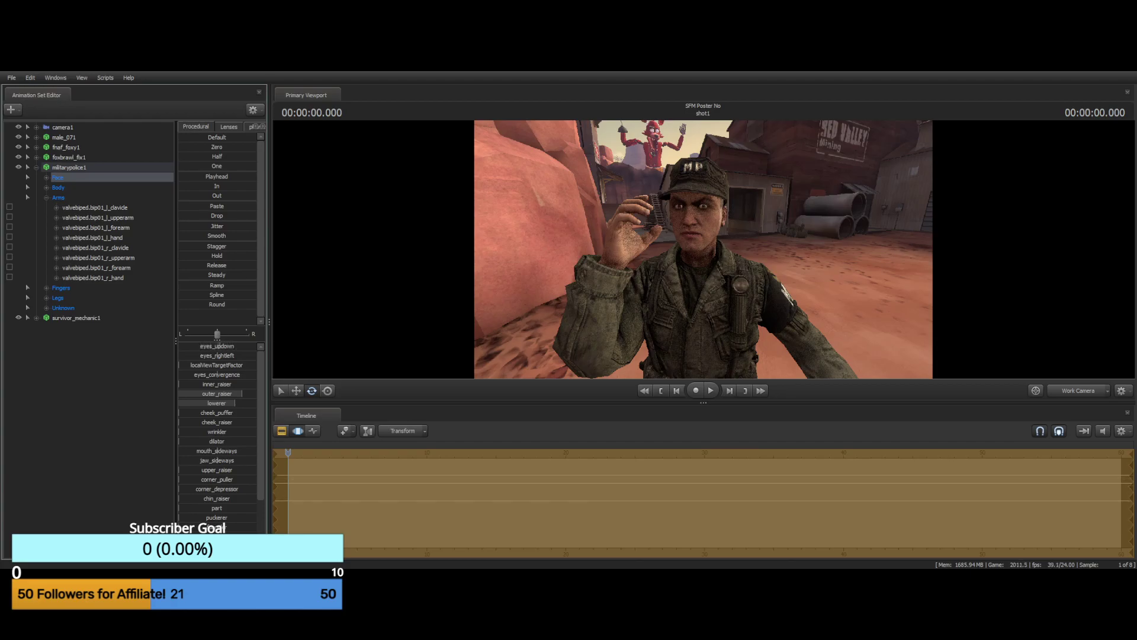
pyautogui.moveTo(216, 346); pyautogui.dragTo(215, 346)
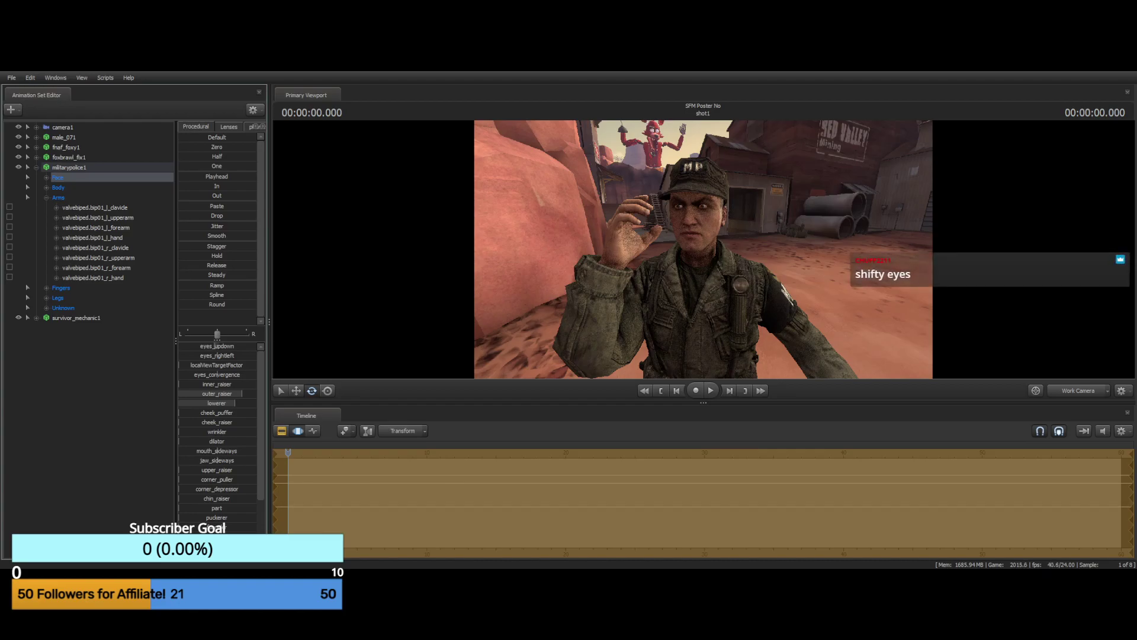
pyautogui.moveTo(214, 346); pyautogui.dragTo(213, 346)
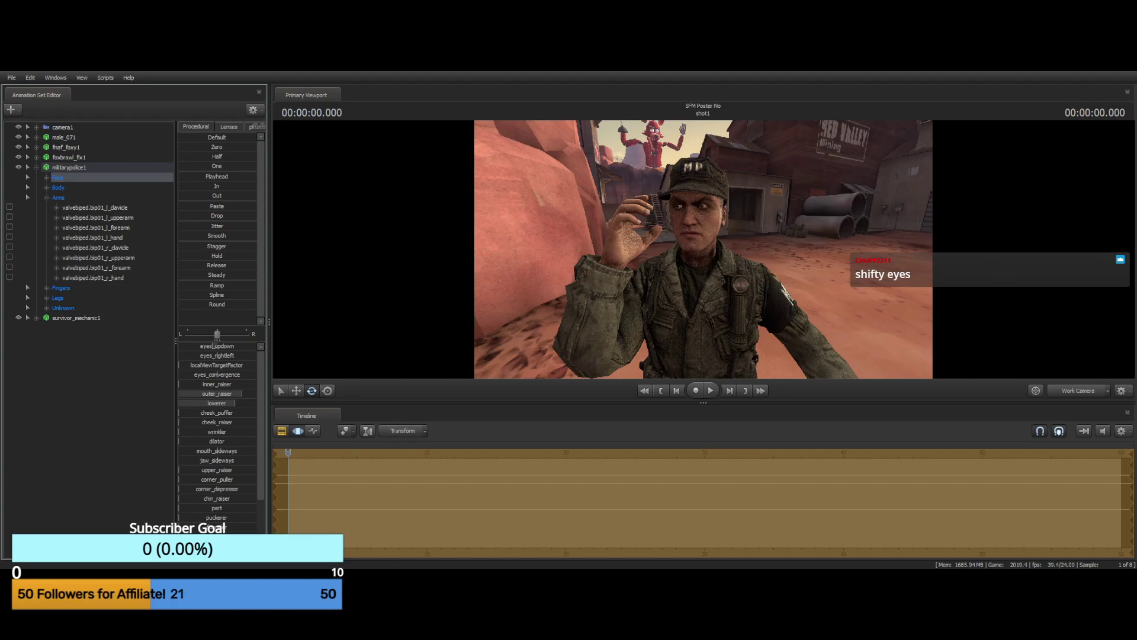
pyautogui.moveTo(214, 346); pyautogui.dragTo(251, 346)
pyautogui.moveTo(238, 346)
pyautogui.mouseDown()
pyautogui.moveTo(216, 349)
pyautogui.moveTo(230, 355)
pyautogui.mouseUp()
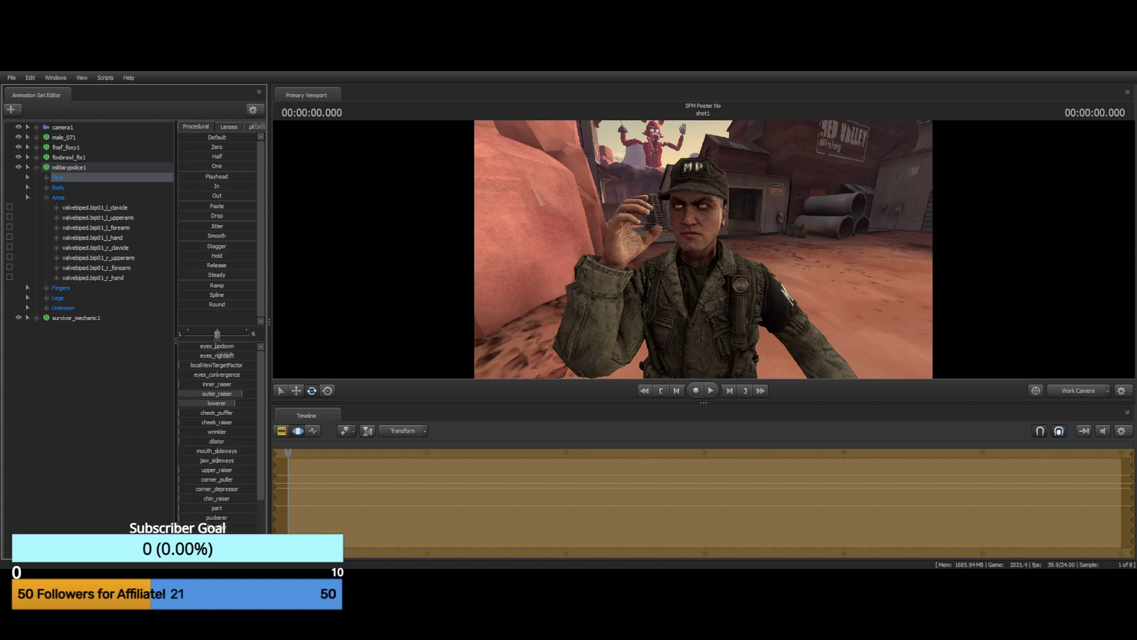
pyautogui.moveTo(232, 355); pyautogui.dragTo(230, 356)
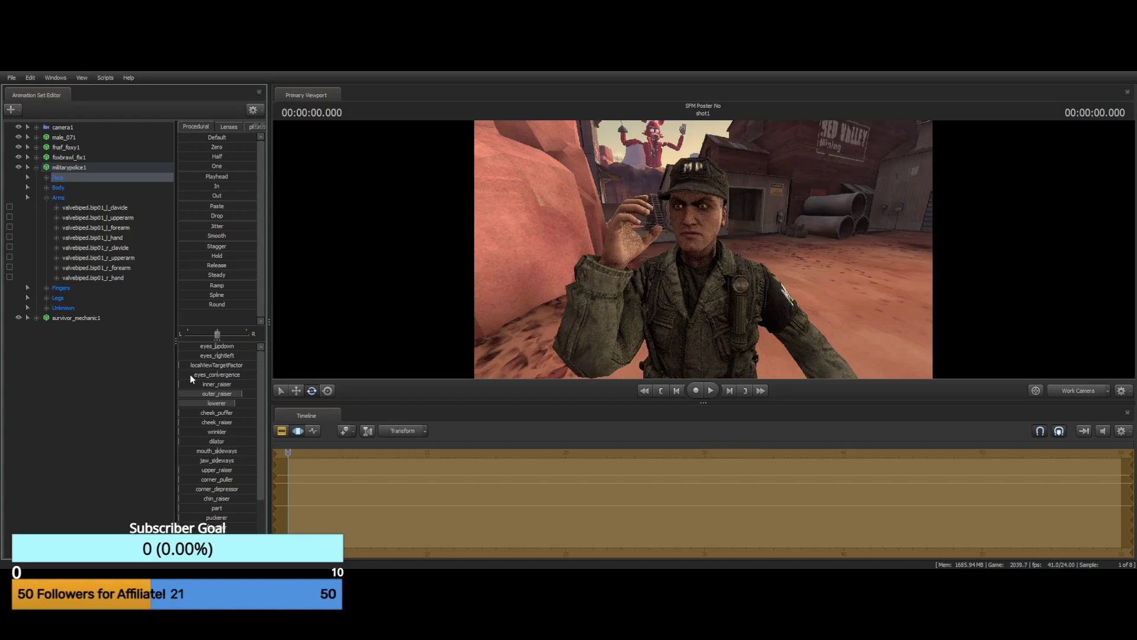
# Try the jaw sliders in militarypolice1's Face controls and part the mouth slightly
pyautogui.scroll(-2, 208, 385)
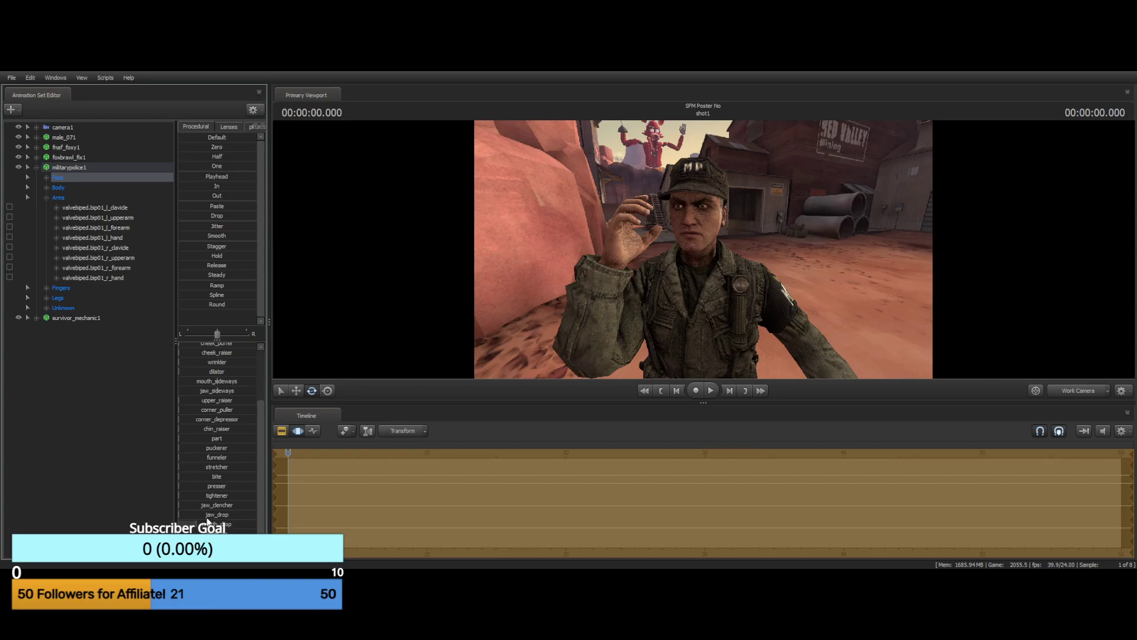
pyautogui.click(108, 489)
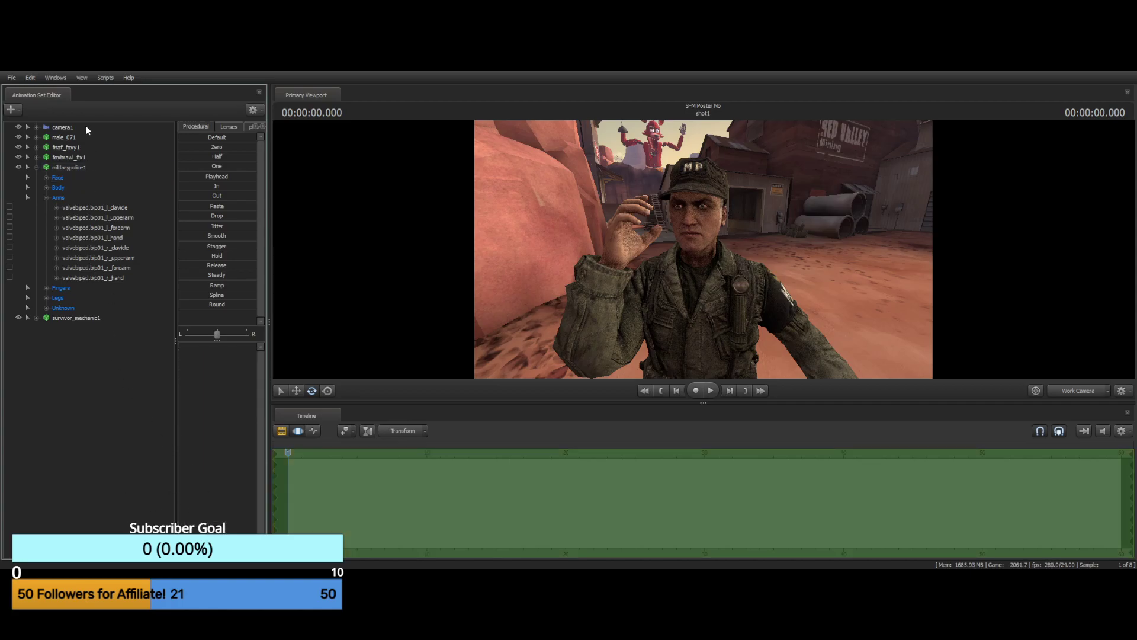
pyautogui.click(69, 168)
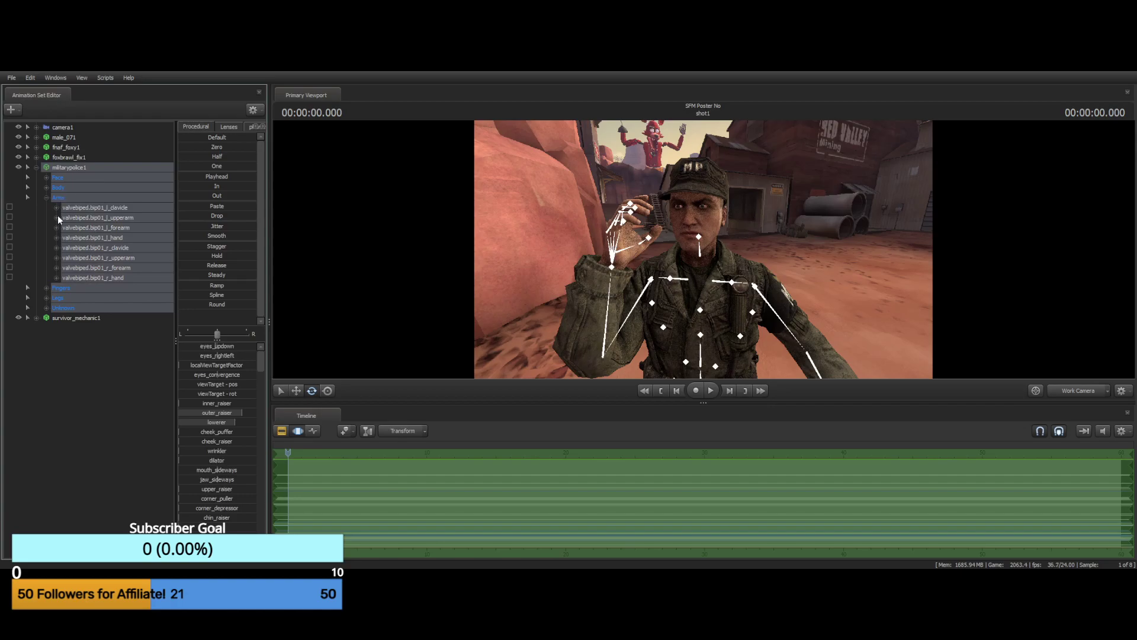
pyautogui.click(57, 179)
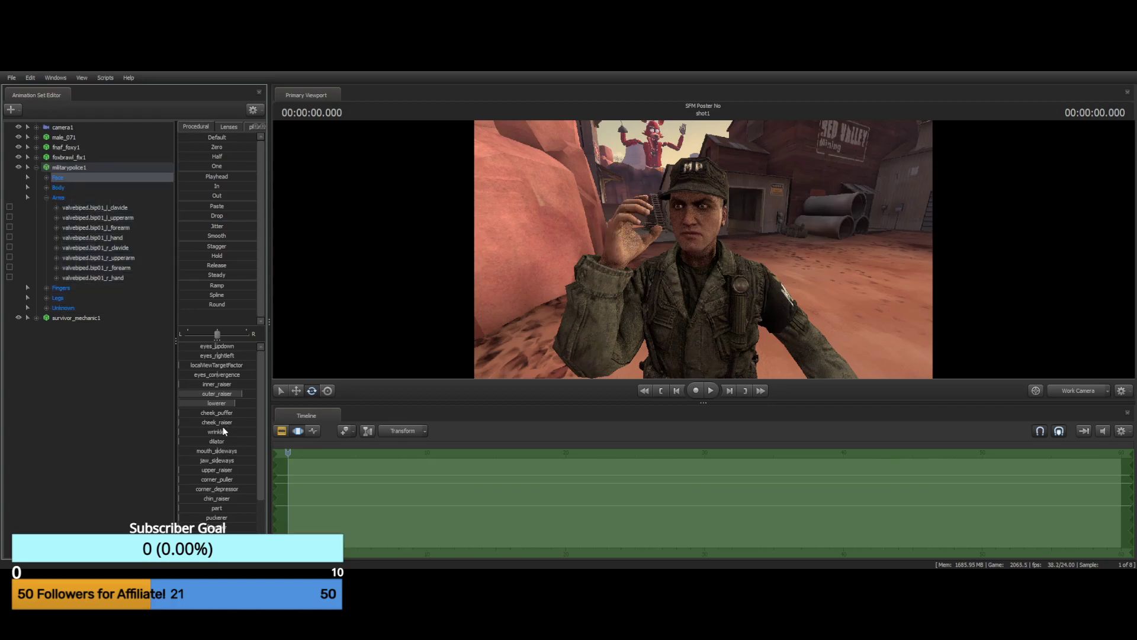
pyautogui.scroll(-3, 208, 486)
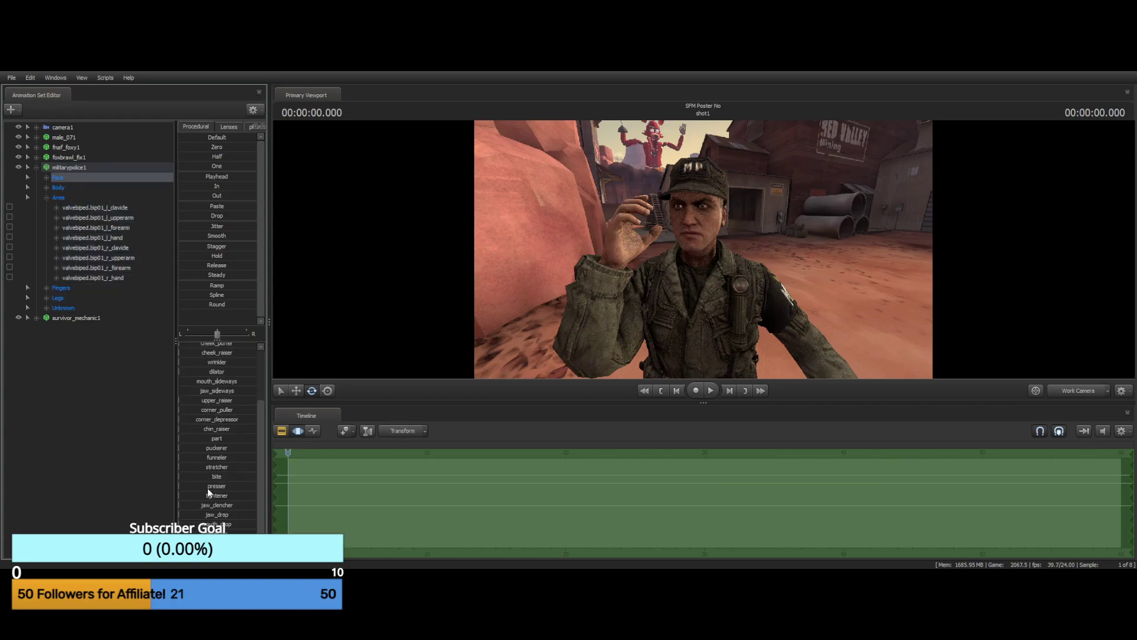
pyautogui.click(207, 513)
pyautogui.moveTo(202, 507); pyautogui.dragTo(230, 523)
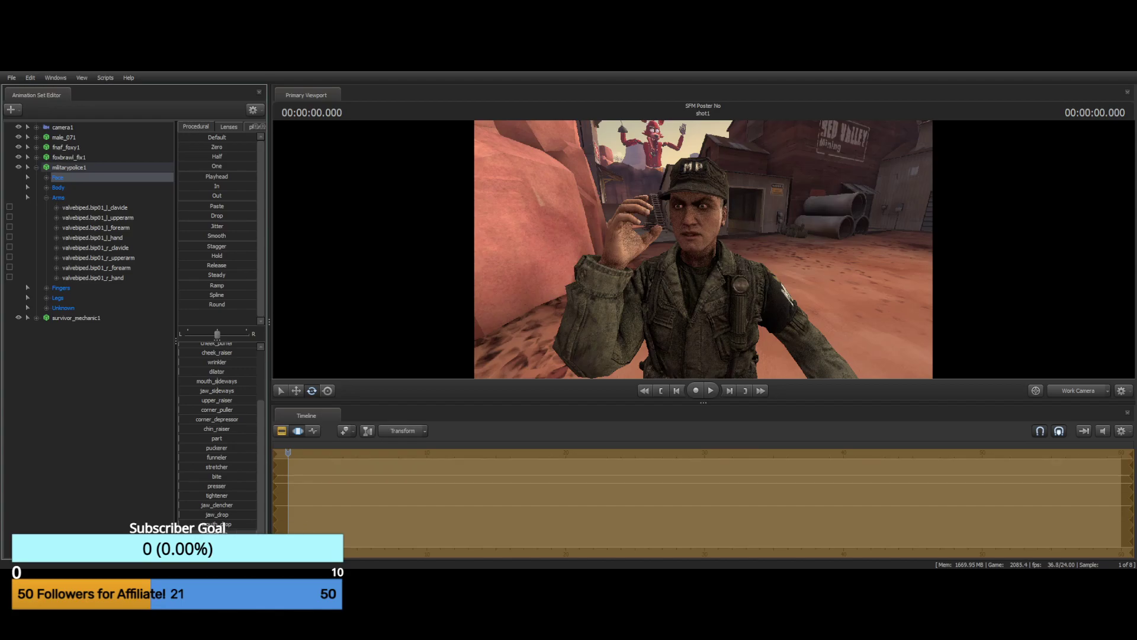
# Shape an angry mouth by setting corner_puller, corner_depressor and puckerer to full and funneler to nearly full
pyautogui.moveTo(203, 475)
pyautogui.mouseDown()
pyautogui.moveTo(225, 475)
pyautogui.moveTo(179, 474)
pyautogui.moveTo(249, 456)
pyautogui.moveTo(202, 449)
pyautogui.moveTo(256, 449)
pyautogui.moveTo(205, 438)
pyautogui.moveTo(256, 438)
pyautogui.moveTo(179, 439)
pyautogui.moveTo(248, 428)
pyautogui.moveTo(179, 428)
pyautogui.moveTo(257, 419)
pyautogui.mouseUp()
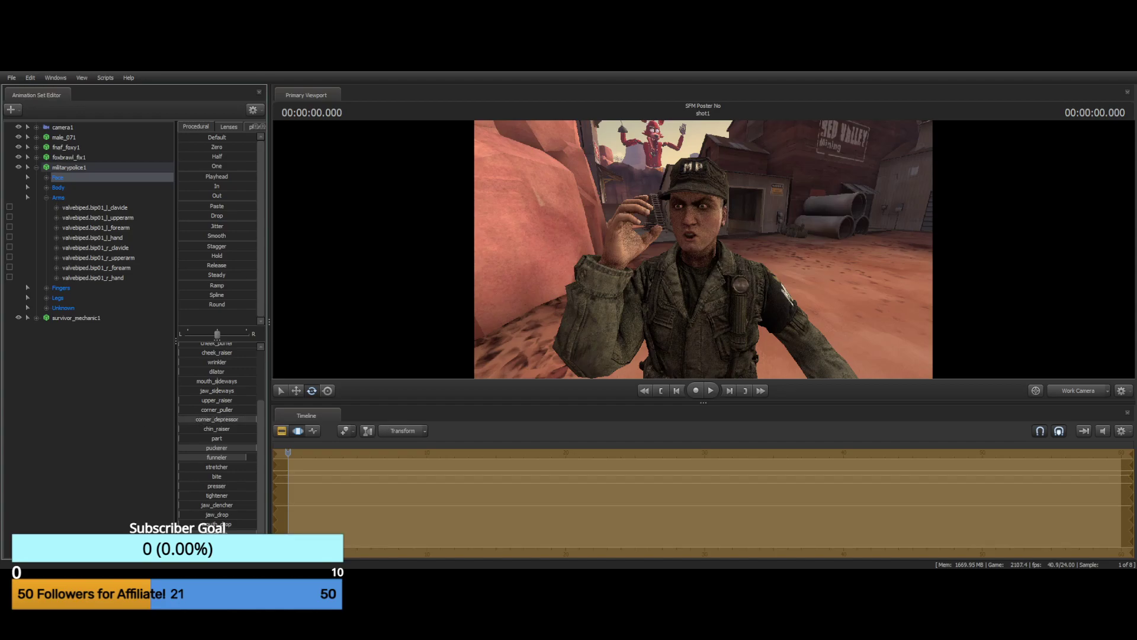
pyautogui.moveTo(190, 409); pyautogui.dragTo(256, 409)
pyautogui.moveTo(185, 400); pyautogui.dragTo(216, 382)
pyautogui.moveTo(195, 389); pyautogui.dragTo(240, 389)
pyautogui.hotkey('ctrl', 'z')
pyautogui.keyDown('alt'); pyautogui.moveTo(606, 268); pyautogui.dragTo(703, 250); pyautogui.keyUp('alt')
pyautogui.press('s')
pyautogui.press('w')
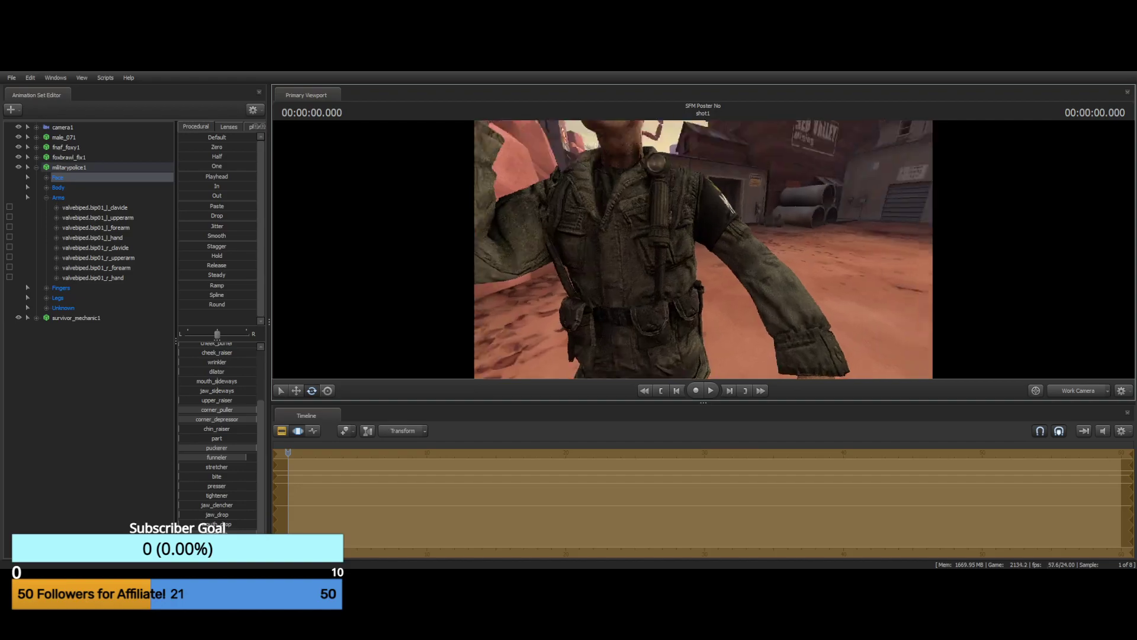
pyautogui.press('s')
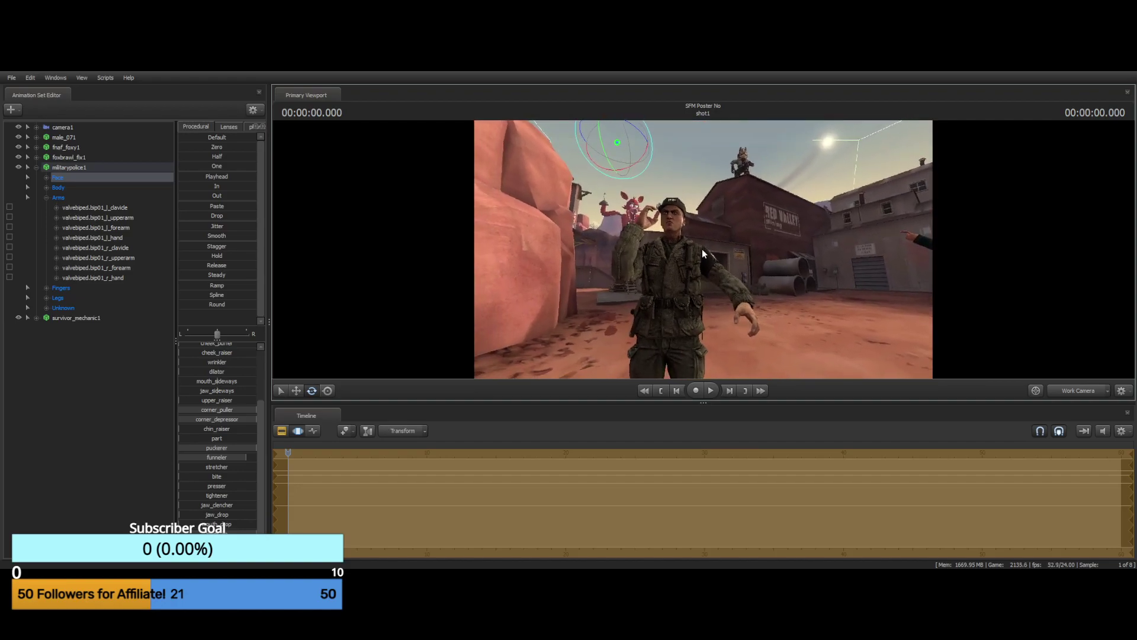
# Examine militarypolice1's pose from the side and select its Body group to check the skeleton
pyautogui.click(46, 414)
pyautogui.press('w')
pyautogui.moveTo(740, 183); pyautogui.dragTo(675, 219)
pyautogui.press('d')
pyautogui.press('w')
pyautogui.press('s')
pyautogui.moveTo(353, 282); pyautogui.dragTo(347, 284)
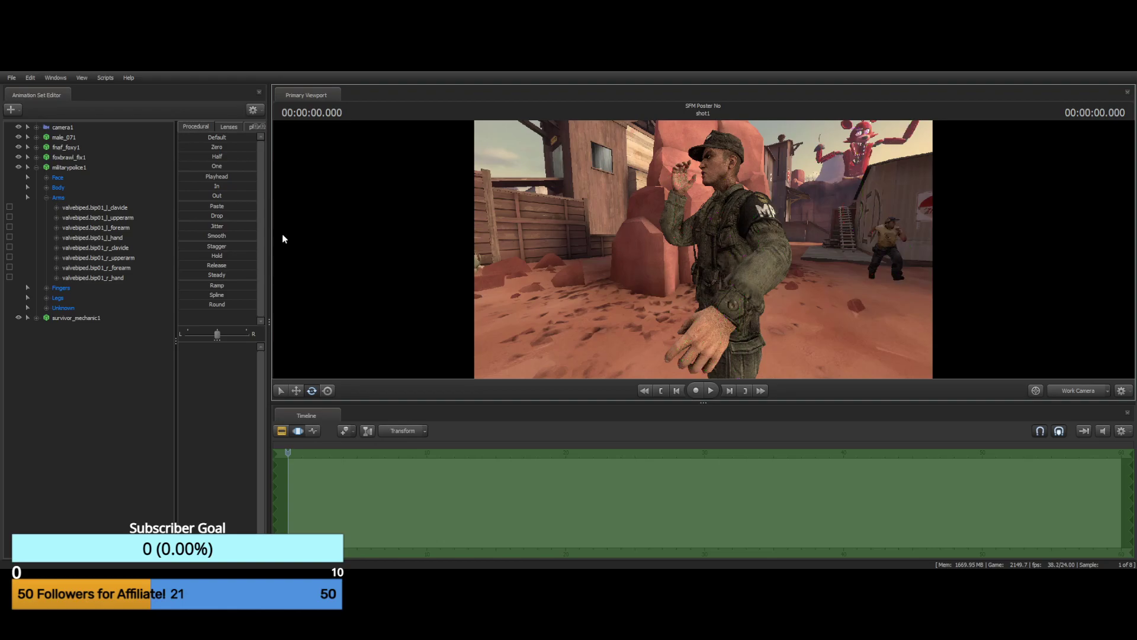
pyautogui.click(47, 196)
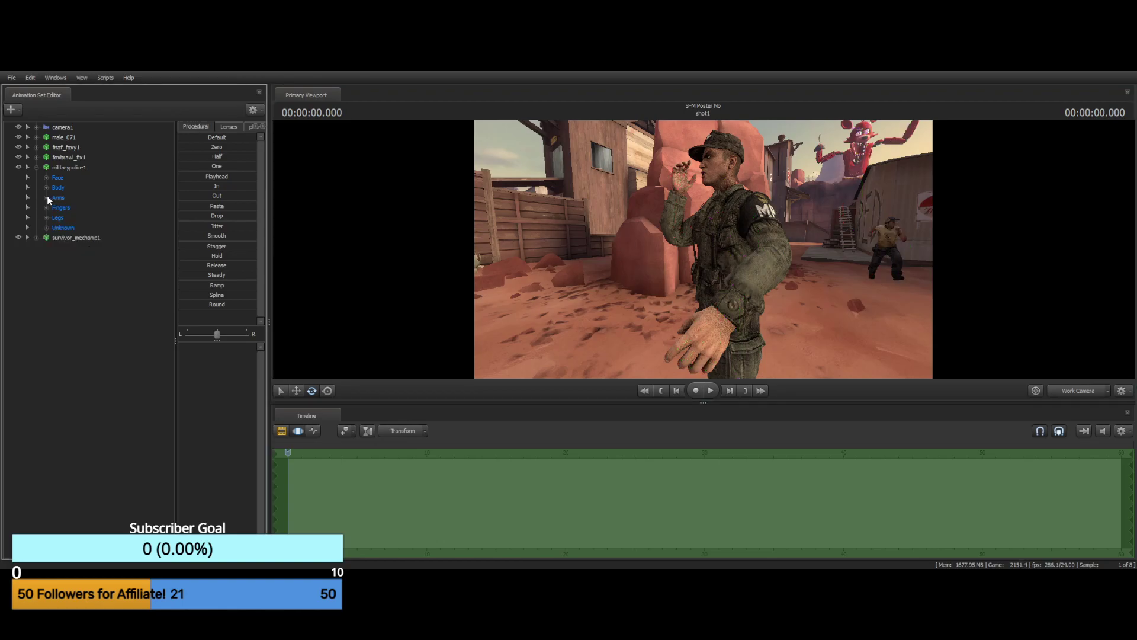
pyautogui.click(60, 187)
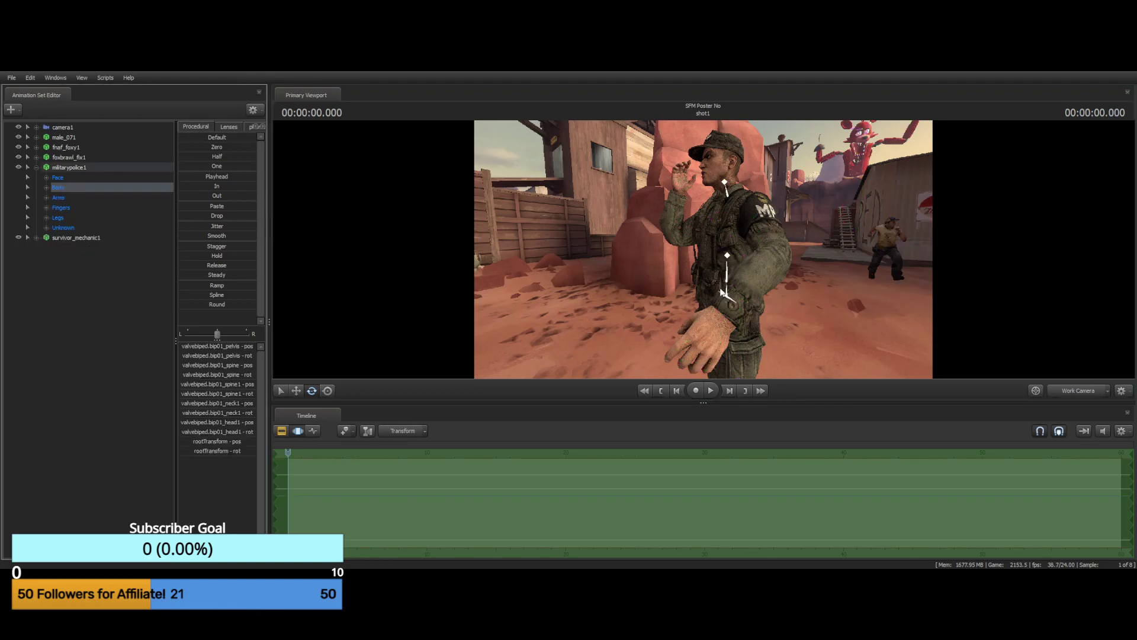
pyautogui.moveTo(542, 260); pyautogui.dragTo(504, 293)
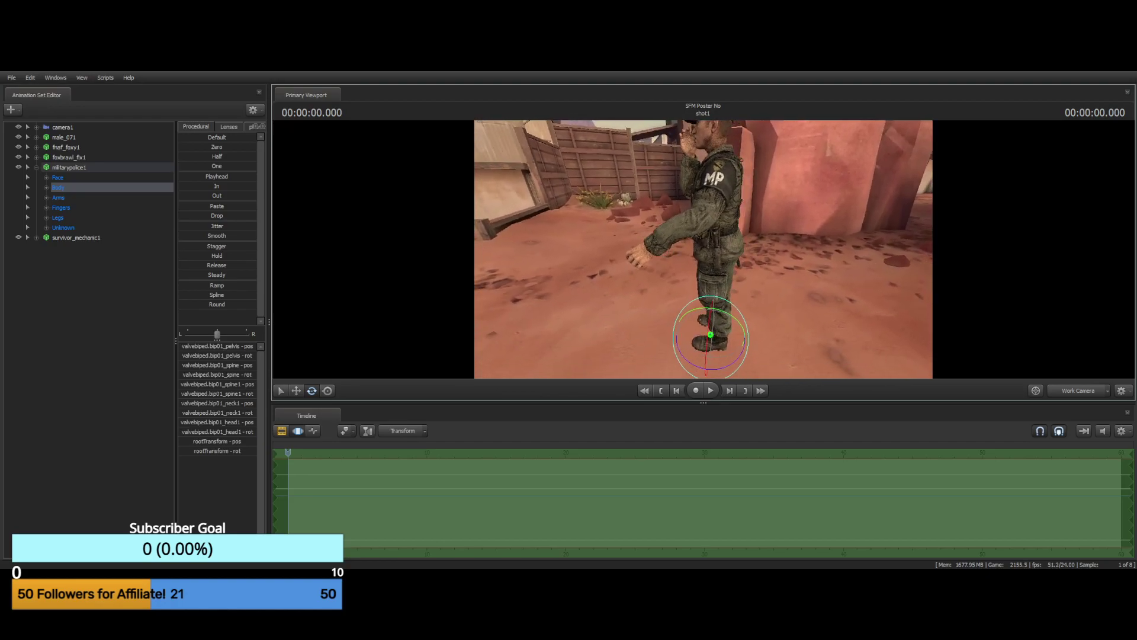
pyautogui.moveTo(696, 270); pyautogui.dragTo(703, 249)
pyautogui.press('ctrl')
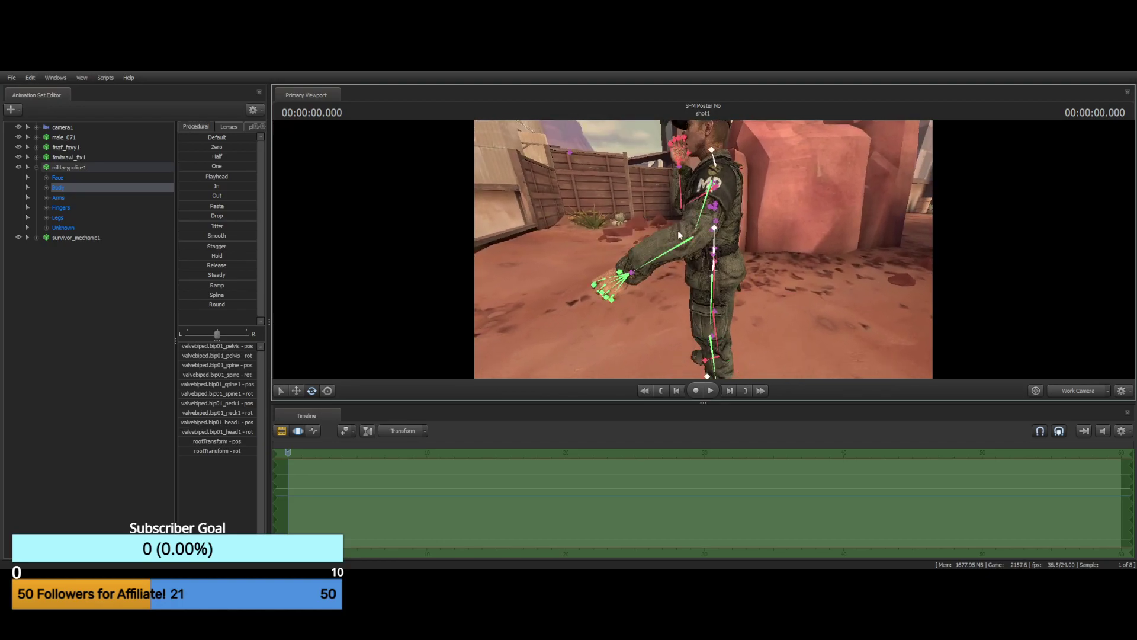
# Select militarypolice1's left clavicle bone and rotate it slightly to shift the shoulder
pyautogui.click(689, 240)
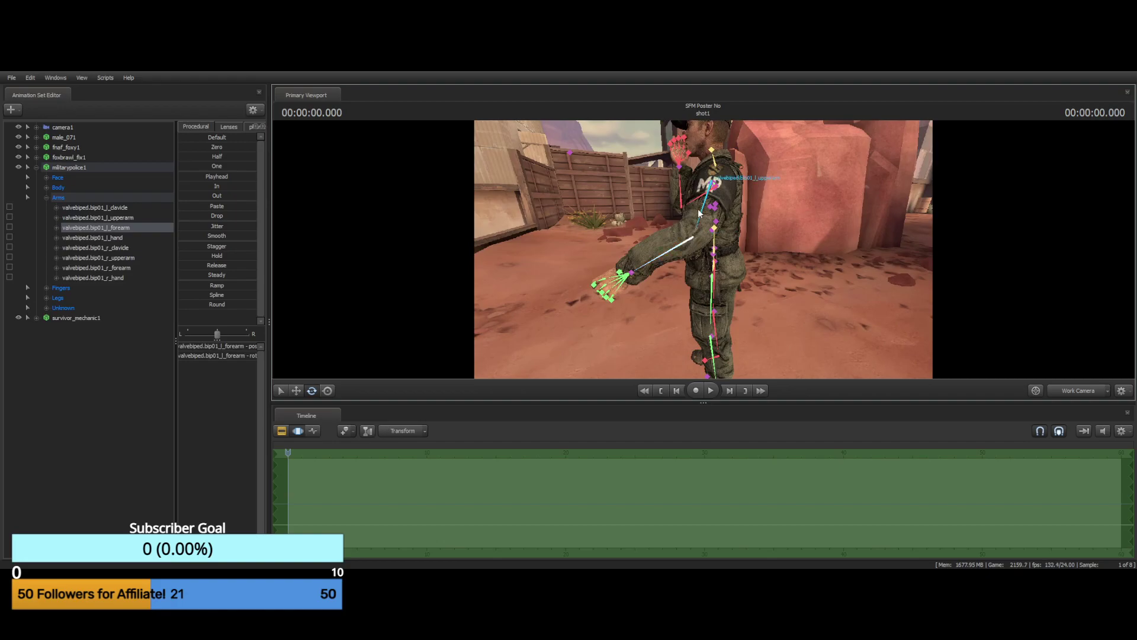
pyautogui.click(710, 183)
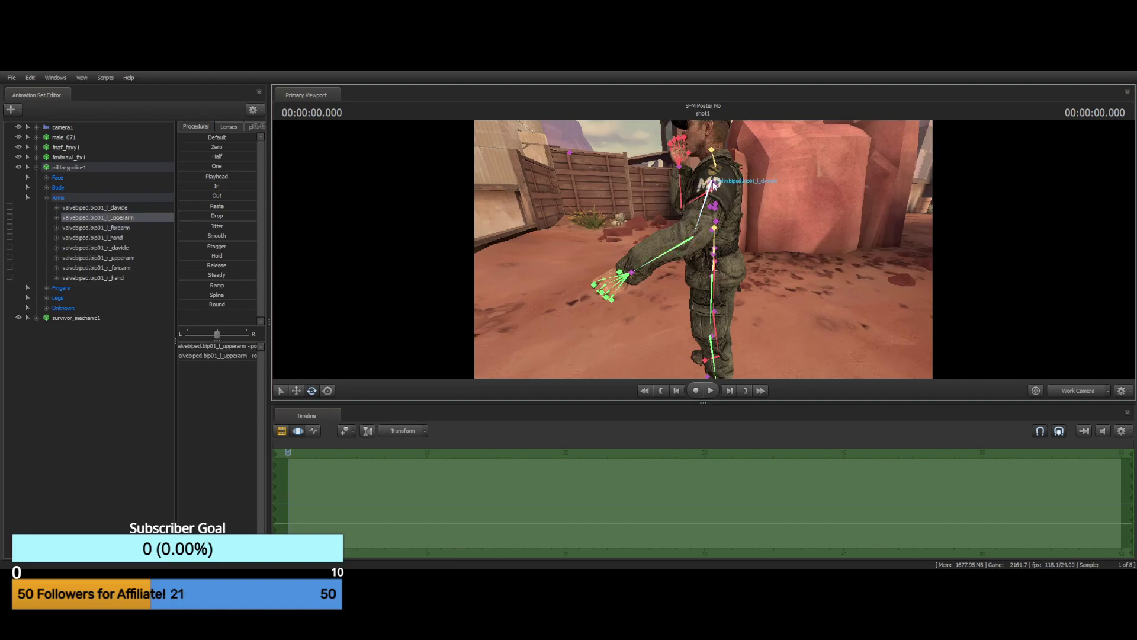
pyautogui.moveTo(769, 193); pyautogui.dragTo(697, 254)
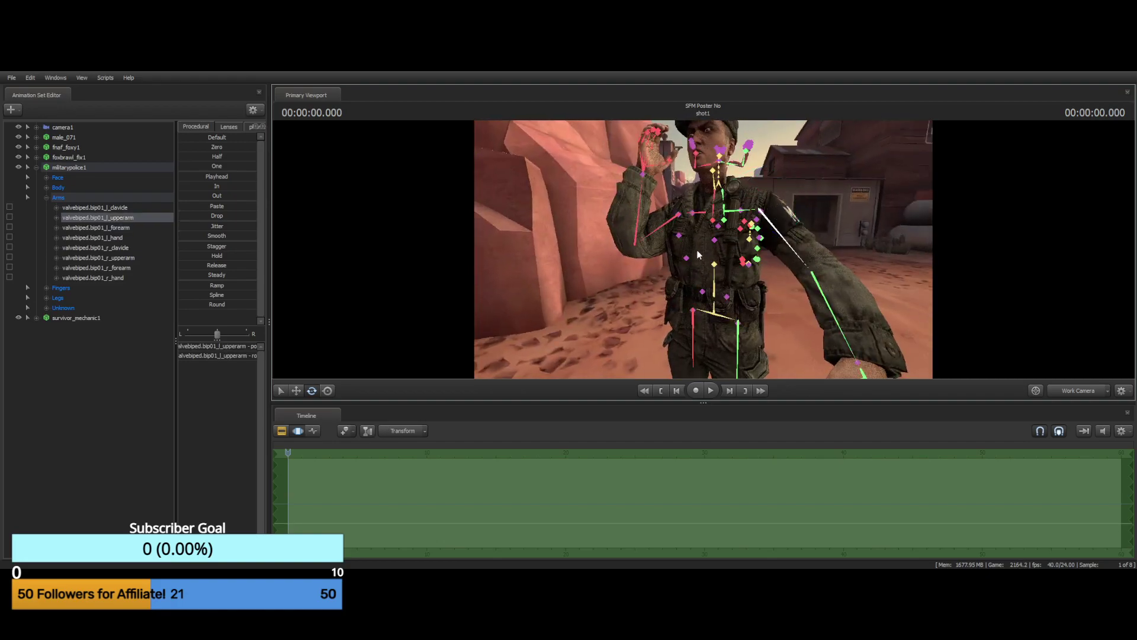
pyautogui.click(748, 212)
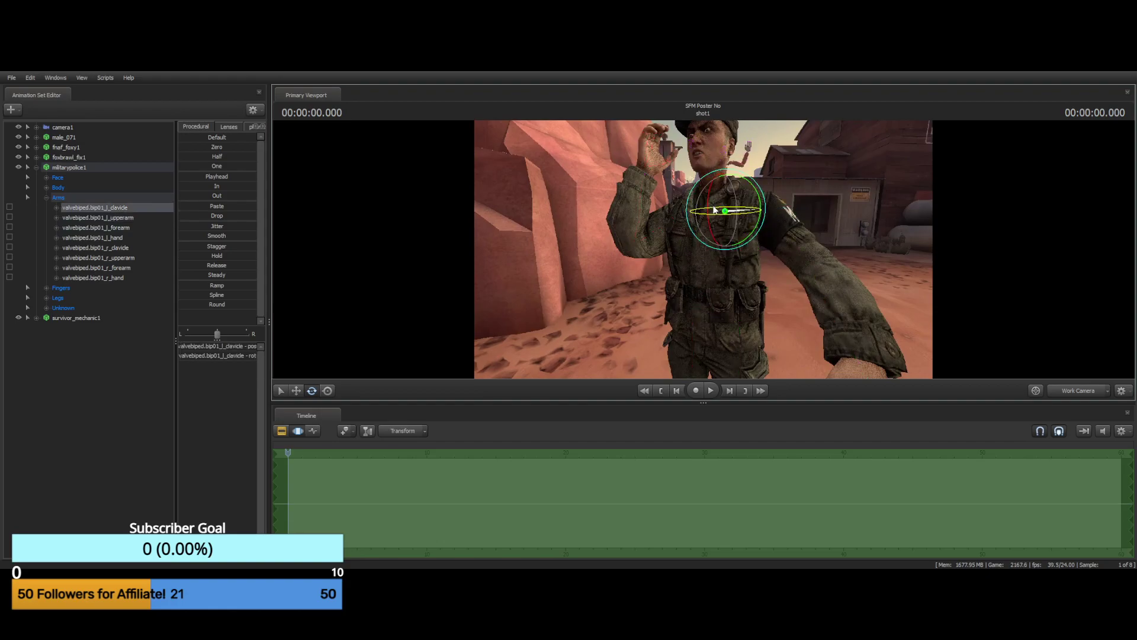
pyautogui.moveTo(715, 209); pyautogui.dragTo(660, 203)
pyautogui.press('q')
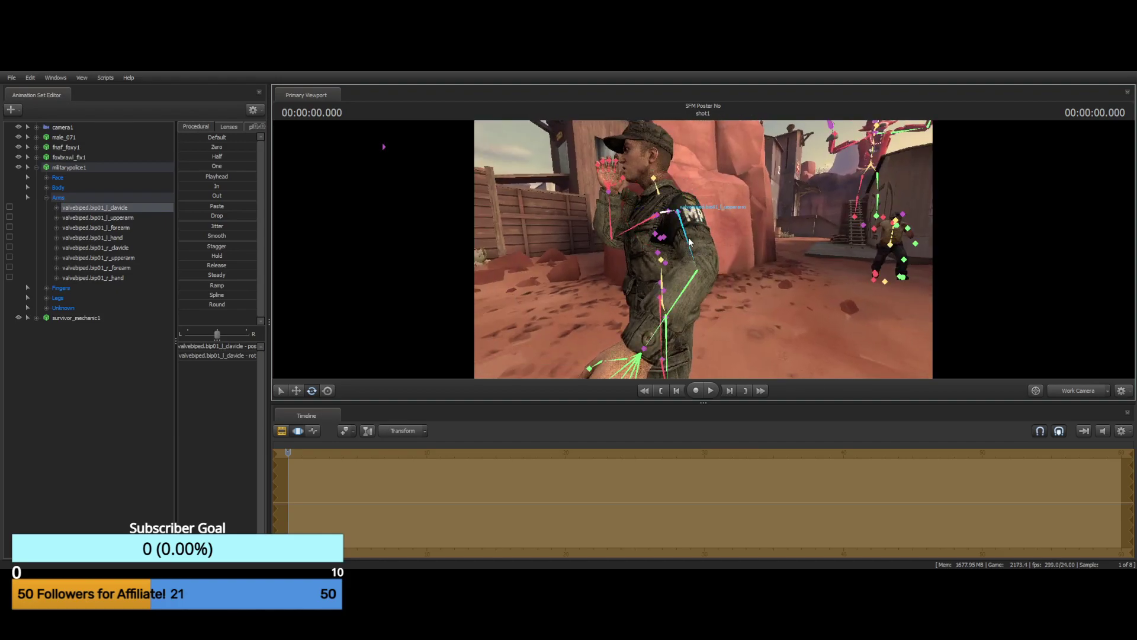
# Rotate militarypolice1's left upper arm so the whole arm swings out behind the torso
pyautogui.click(689, 241)
pyautogui.press('e')
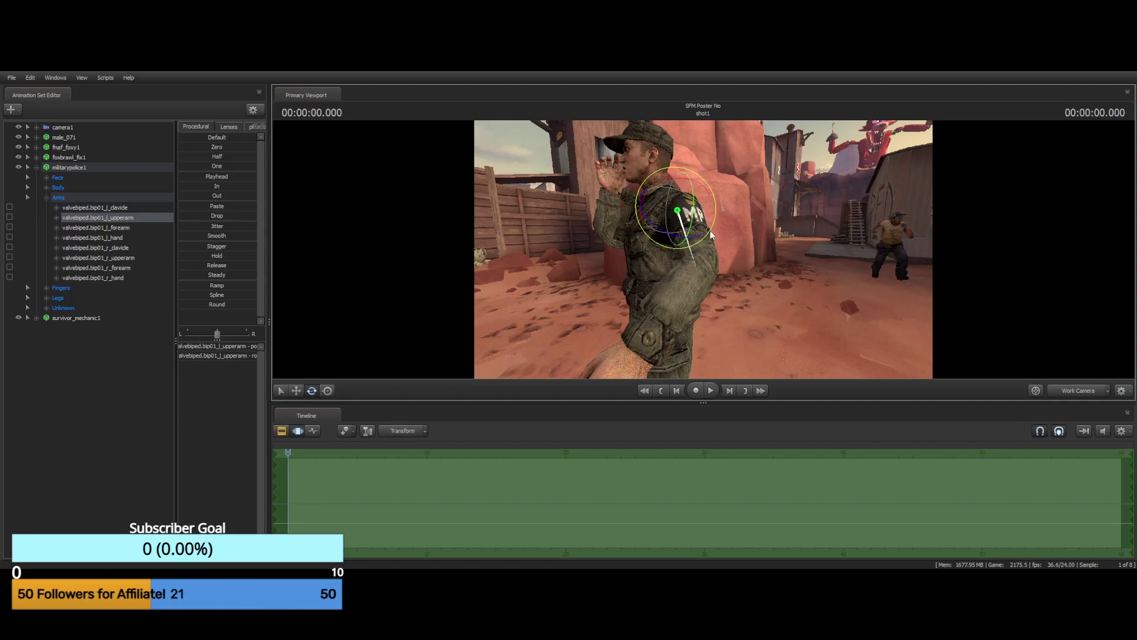
pyautogui.moveTo(713, 206)
pyautogui.mouseDown()
pyautogui.moveTo(709, 191)
pyautogui.moveTo(720, 205)
pyautogui.mouseUp()
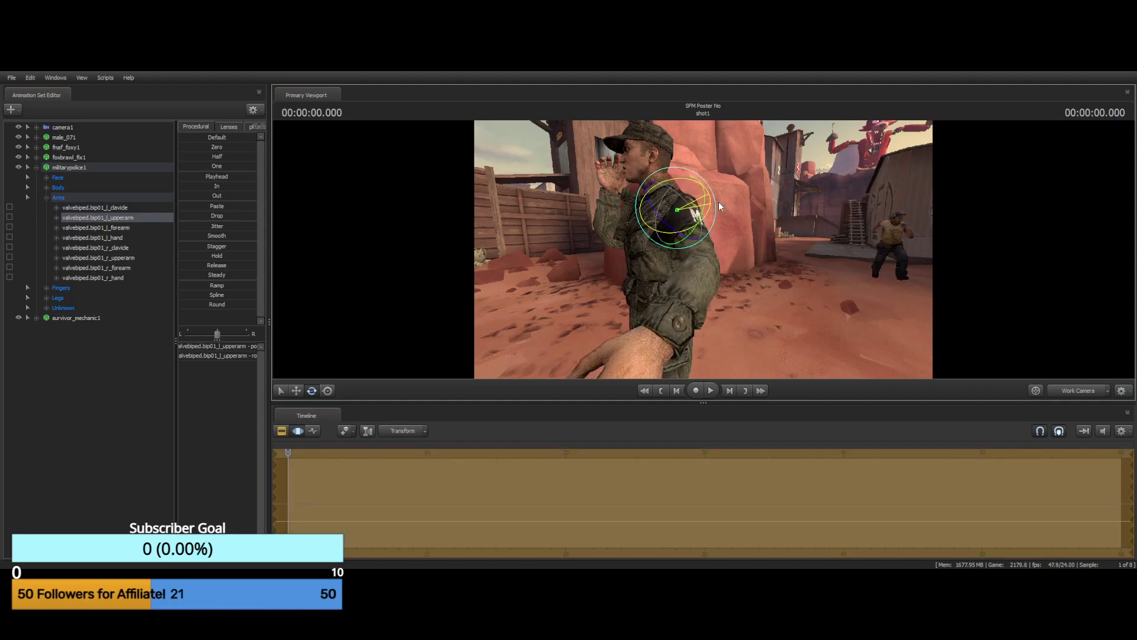
pyautogui.press('q')
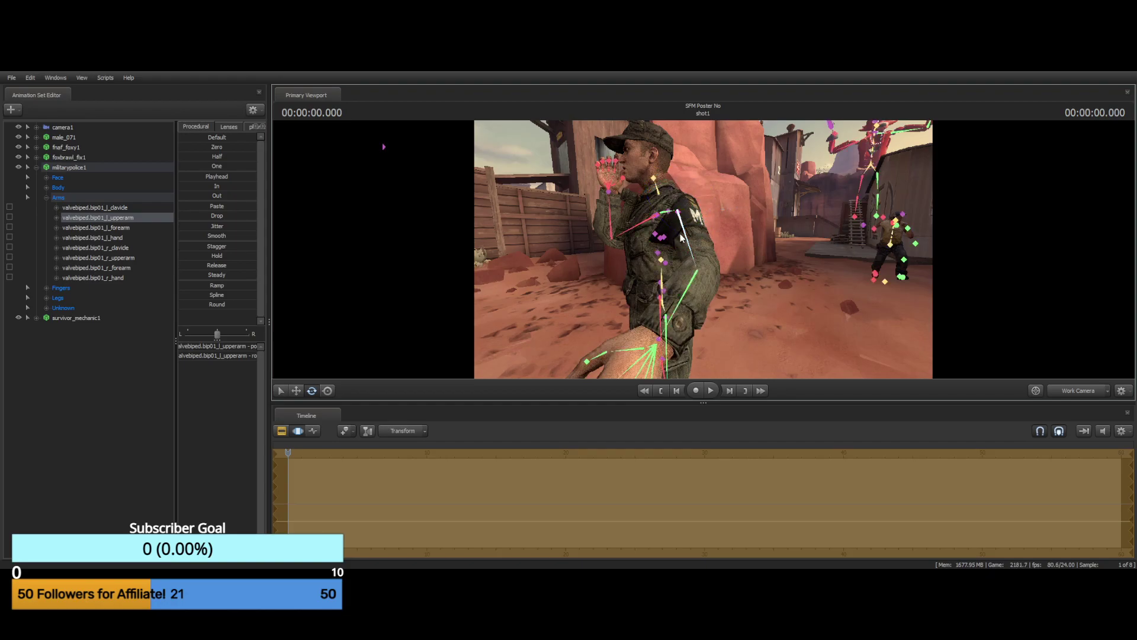
pyautogui.press('e')
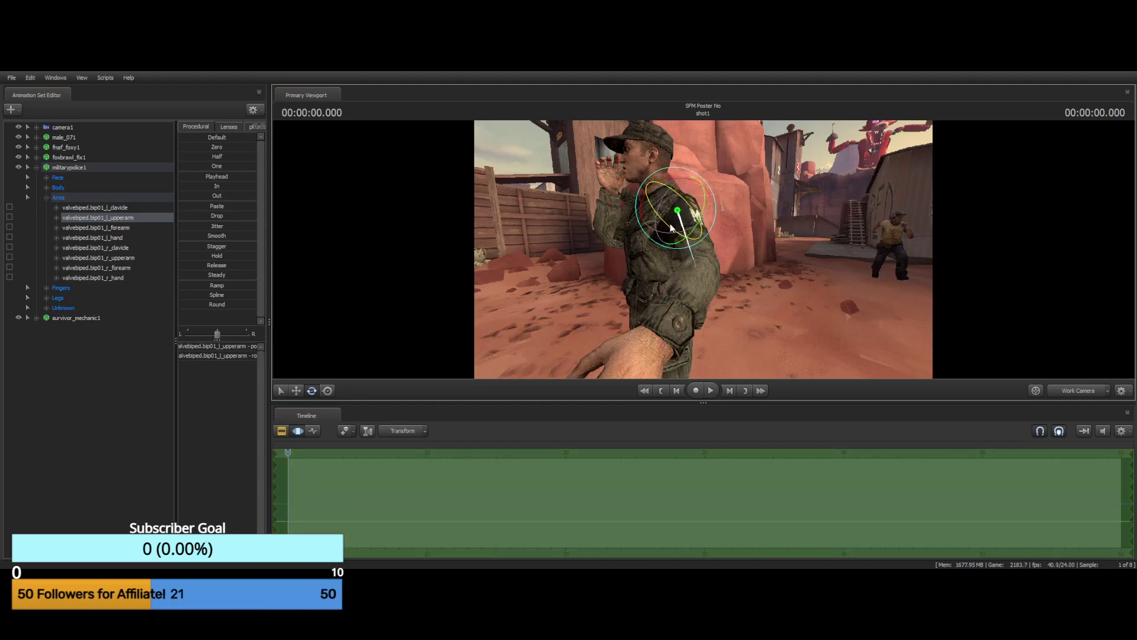
pyautogui.moveTo(672, 227); pyautogui.dragTo(685, 228)
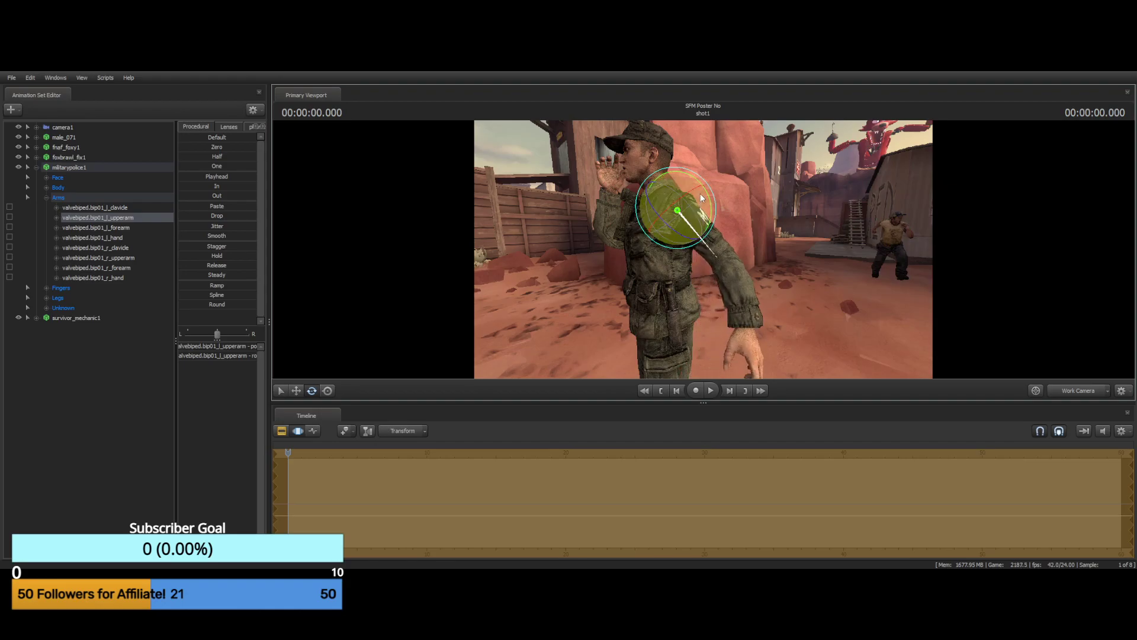
pyautogui.moveTo(696, 178); pyautogui.dragTo(681, 165)
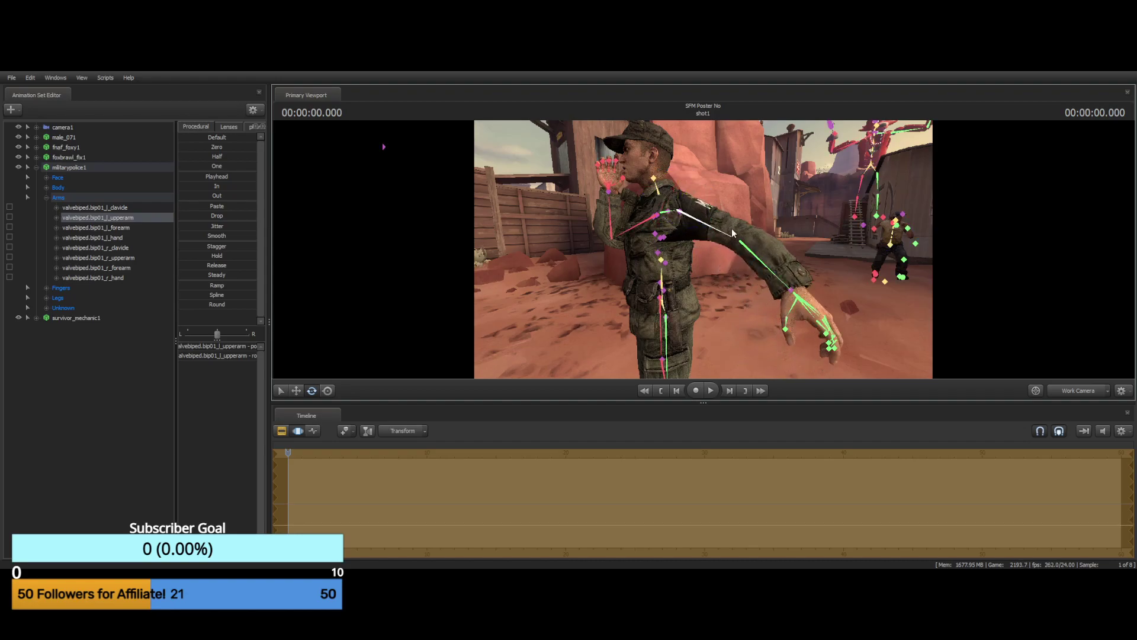
# Adjust the rotation of militarypolice1's left forearm, checking the arm from behind and from the front
pyautogui.click(744, 251)
pyautogui.moveTo(744, 252); pyautogui.dragTo(567, 270)
pyautogui.moveTo(701, 249)
pyautogui.mouseDown()
pyautogui.moveTo(701, 331)
pyautogui.moveTo(700, 250)
pyautogui.mouseUp()
pyautogui.press('s')
pyautogui.moveTo(659, 173); pyautogui.dragTo(674, 170)
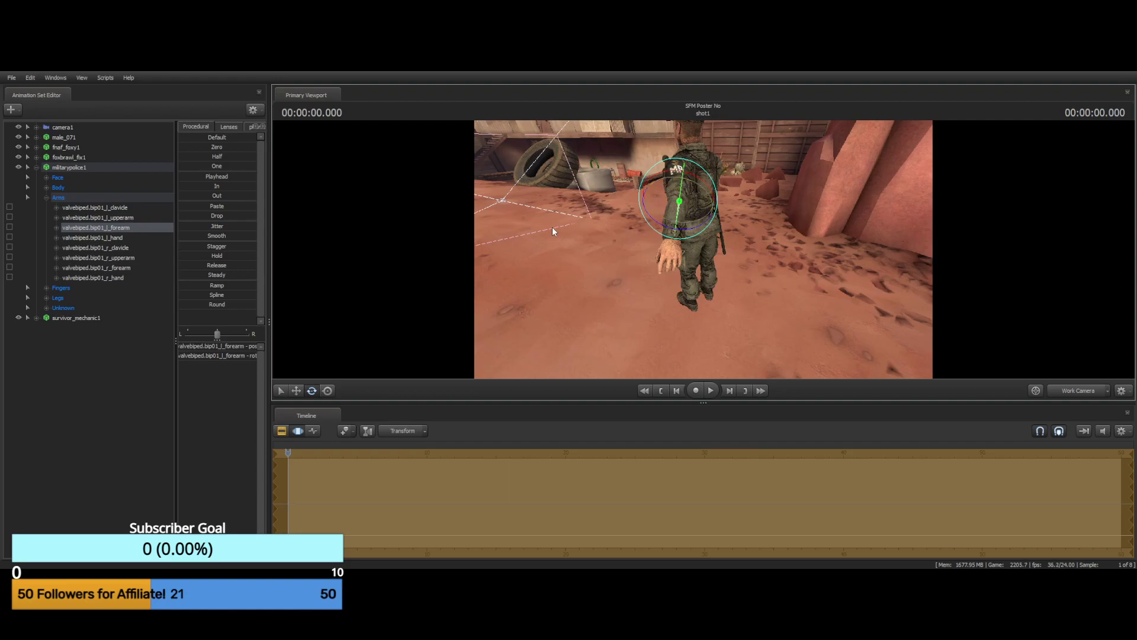
pyautogui.press('a')
pyautogui.moveTo(552, 229); pyautogui.dragTo(796, 152)
pyautogui.press('w')
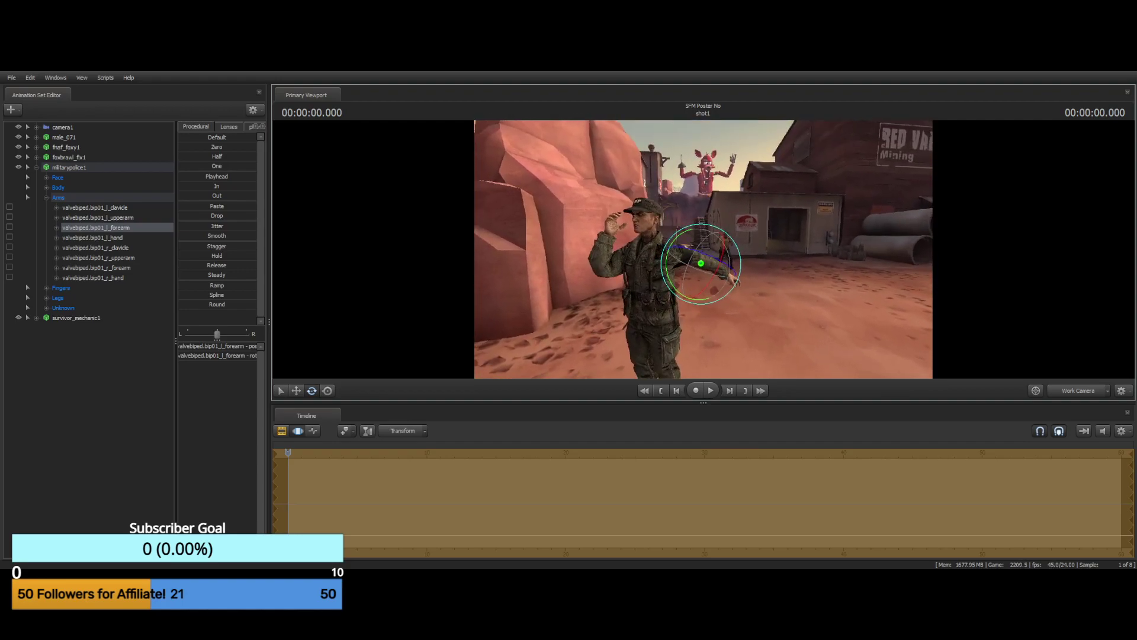
pyautogui.moveTo(693, 232); pyautogui.dragTo(699, 233)
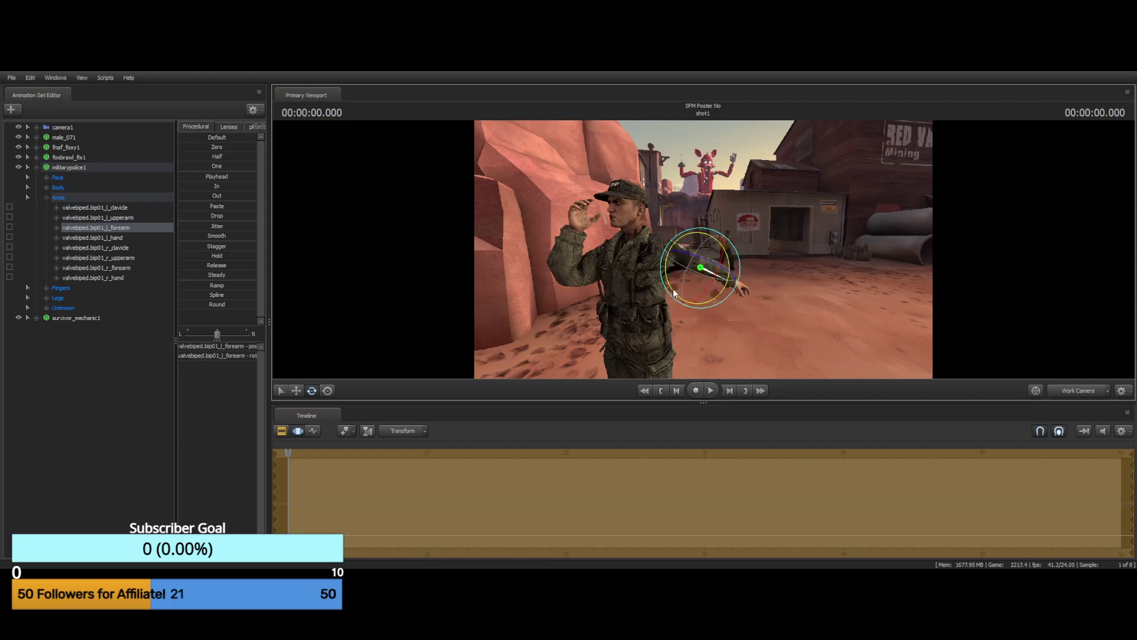
# Try raising militarypolice1's outstretched left arm by rotating the hand, forearm and upper arm
pyautogui.press('w')
pyautogui.moveTo(673, 289); pyautogui.dragTo(558, 343)
pyautogui.press('d')
pyautogui.press('ctrl')
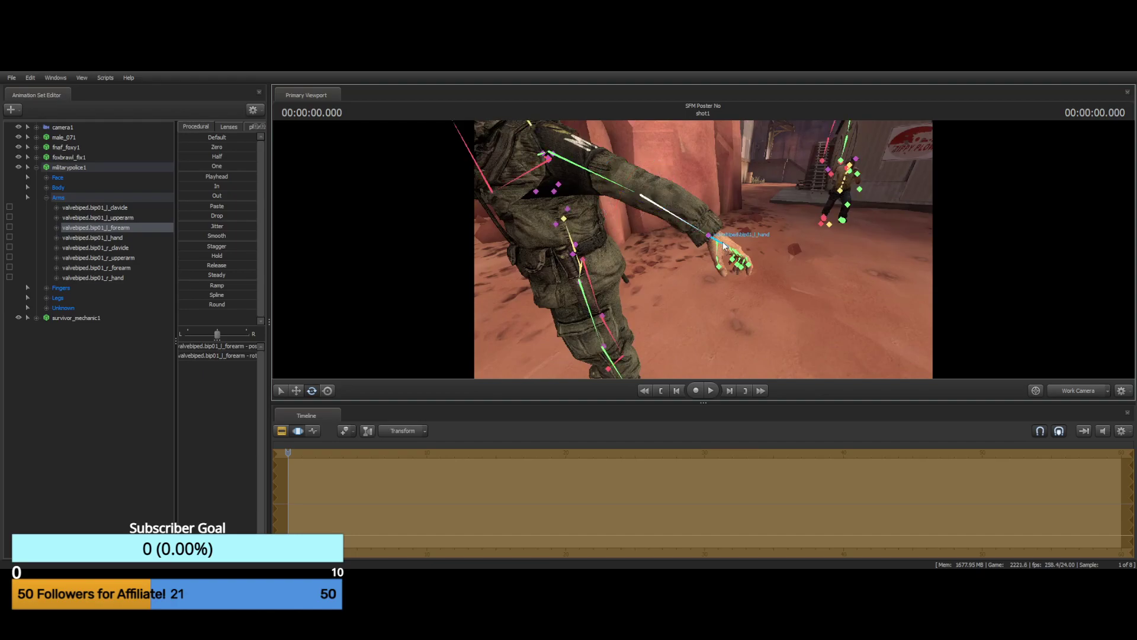
pyautogui.click(709, 236)
pyautogui.moveTo(738, 216); pyautogui.dragTo(674, 204)
pyautogui.press('ctrl')
pyautogui.click(670, 214)
pyautogui.press('ctrl')
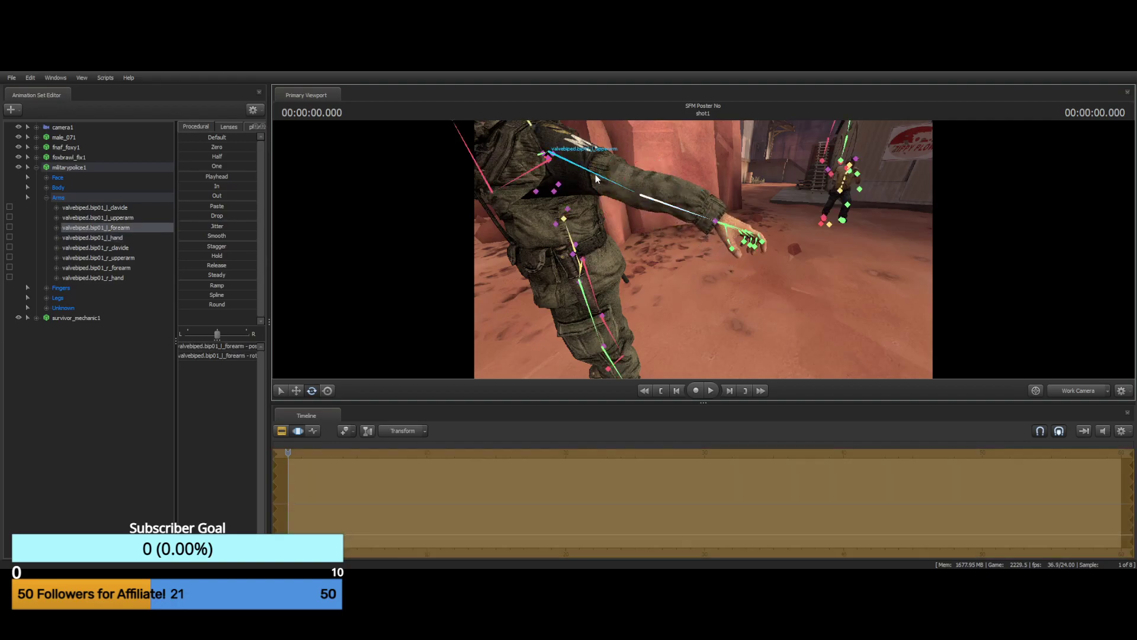
pyautogui.click(576, 157)
pyautogui.moveTo(576, 157); pyautogui.dragTo(573, 136)
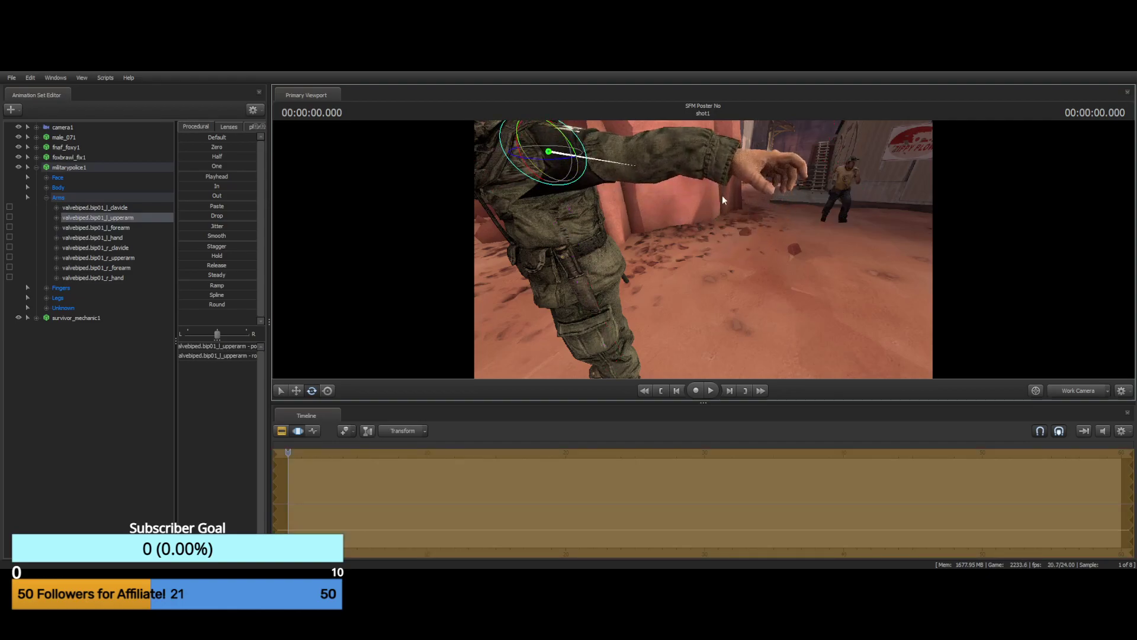
# Check the raised left arm from above and undo the recent rotations to lower it again
pyautogui.moveTo(722, 196); pyautogui.dragTo(702, 242)
pyautogui.press('s')
pyautogui.press('w')
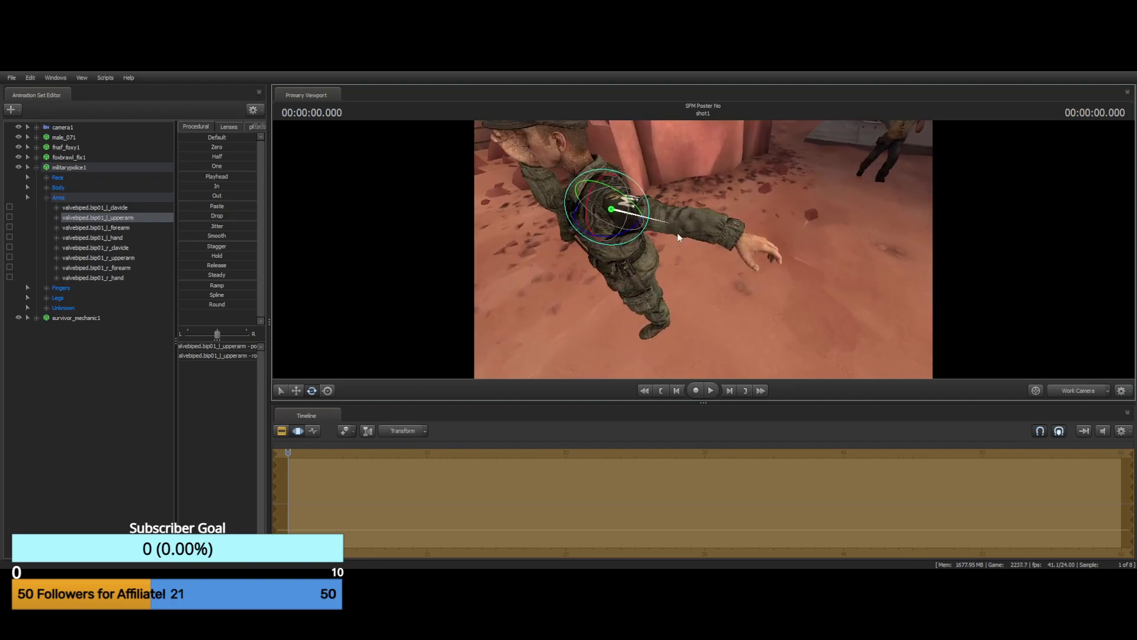
pyautogui.press('ctrl')
pyautogui.hotkey('ctrl', 'z')
pyautogui.hotkey('ctrl', 'z')
pyautogui.hotkey('ctrl', 'z')
pyautogui.hotkey('ctrl', 'z')
pyautogui.hotkey('ctrl', 'z')
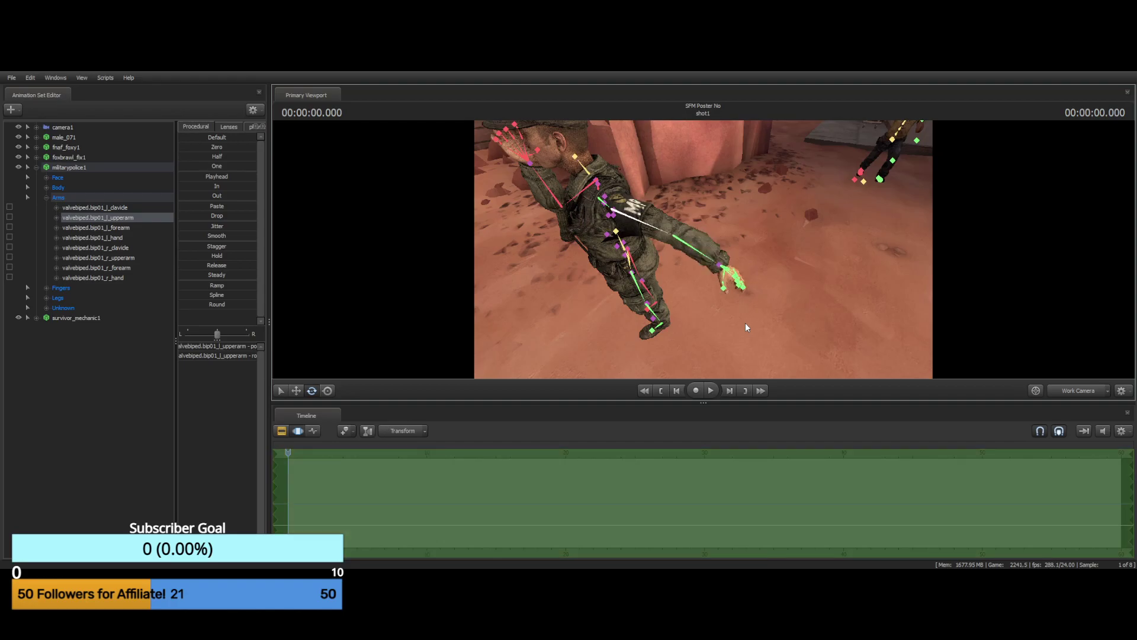
pyautogui.hotkey('ctrl', 'z')
pyautogui.hotkey('ctrl', 'z')
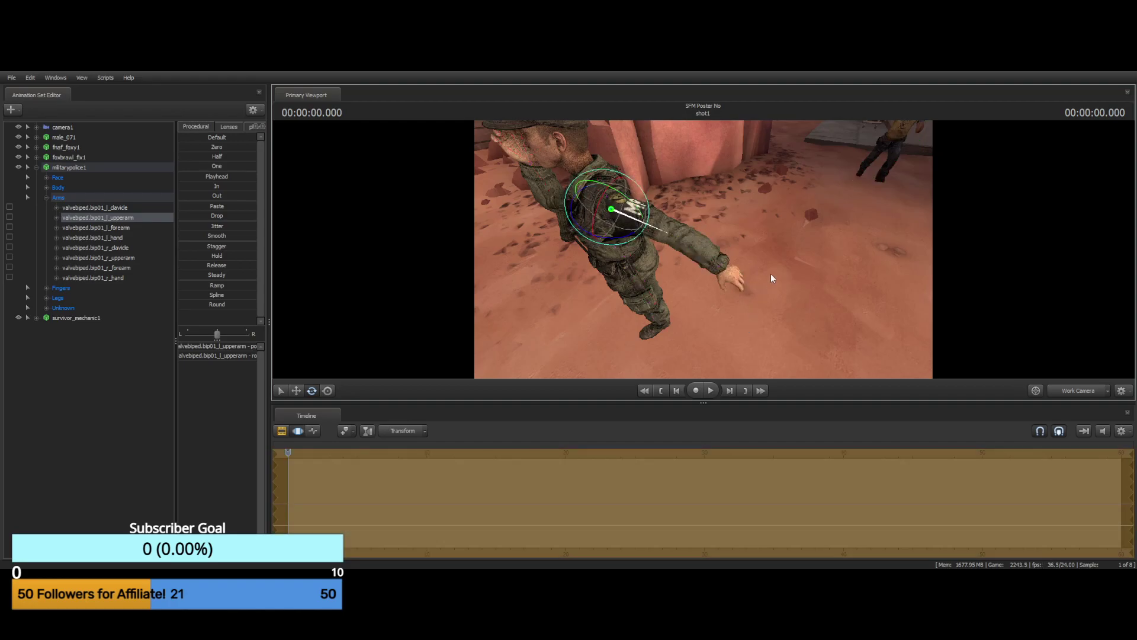
# Adjust militarypolice1's left upper arm and frame the model from the front against the Red Valley building
pyautogui.moveTo(630, 215); pyautogui.dragTo(590, 173)
pyautogui.moveTo(766, 266); pyautogui.dragTo(711, 216)
pyautogui.press('w')
pyautogui.press('s')
pyautogui.press('w')
pyautogui.press('d')
pyautogui.moveTo(576, 163); pyautogui.dragTo(567, 171)
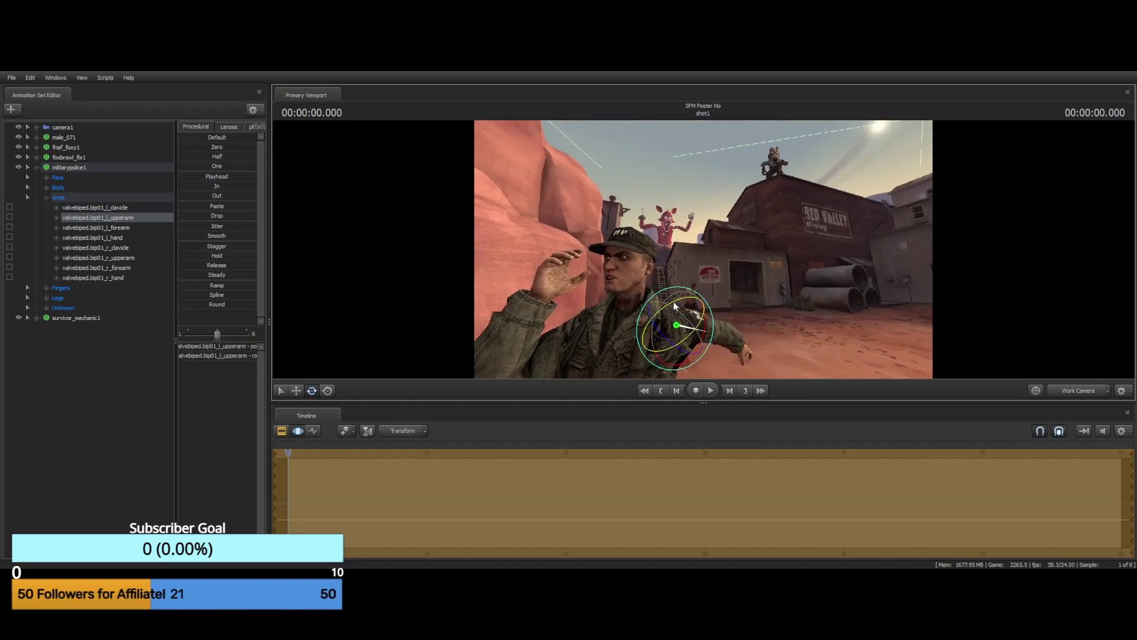
# Try further rotations of militarypolice1's left upper arm on different axes and revert them
pyautogui.moveTo(676, 305)
pyautogui.mouseDown()
pyautogui.moveTo(666, 309)
pyautogui.moveTo(683, 294)
pyautogui.mouseUp()
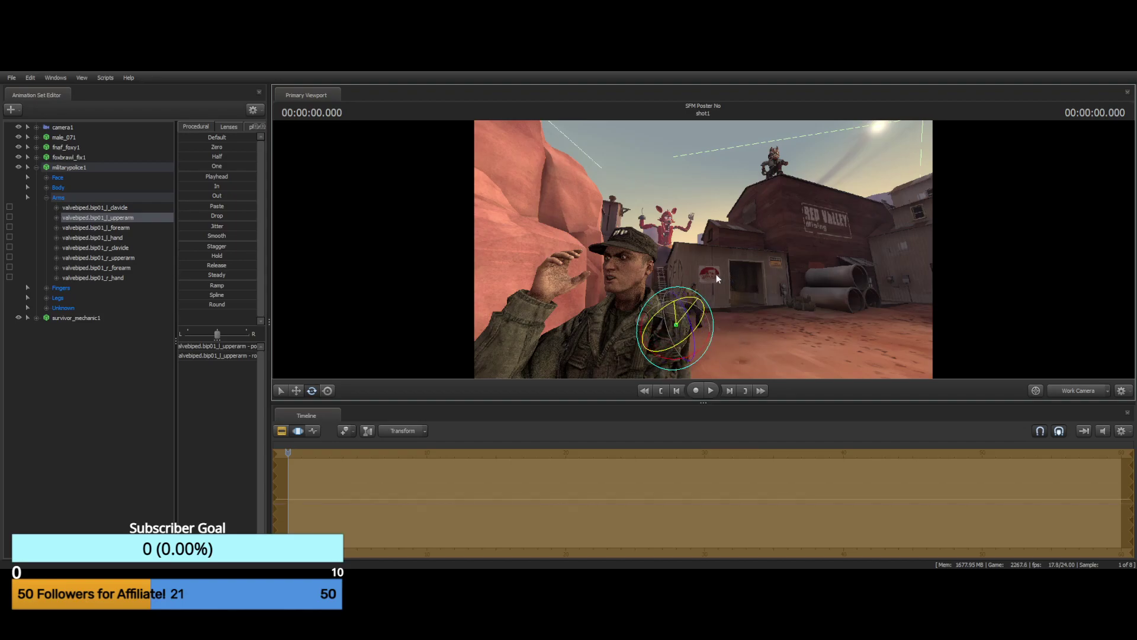
pyautogui.press('ctrl')
pyautogui.press('e')
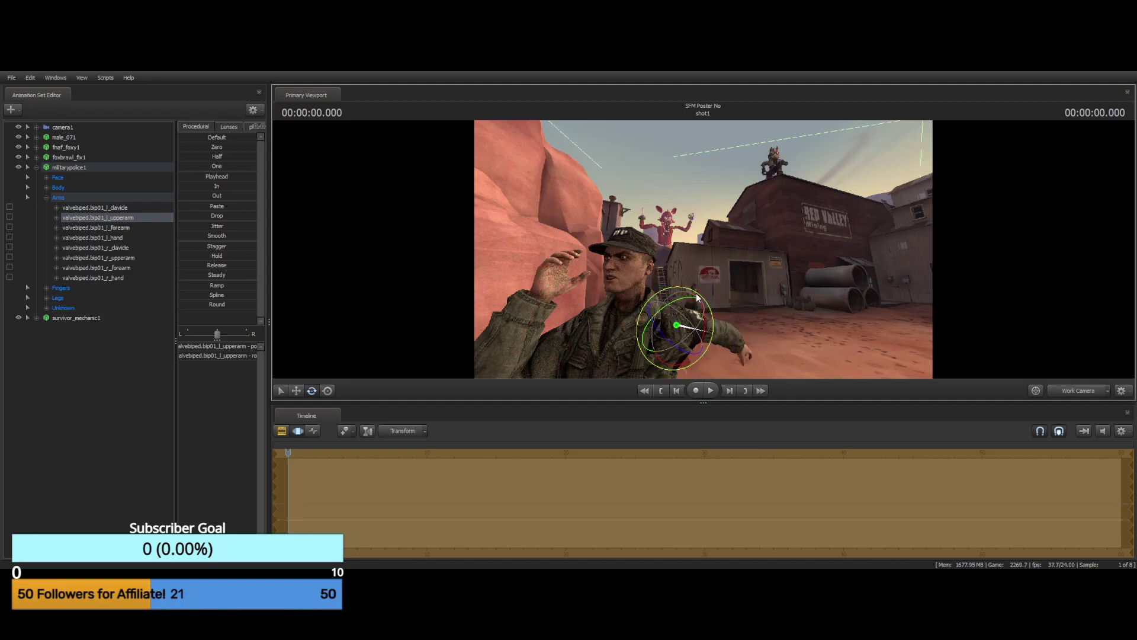
pyautogui.moveTo(708, 324); pyautogui.dragTo(723, 281)
pyautogui.press('q')
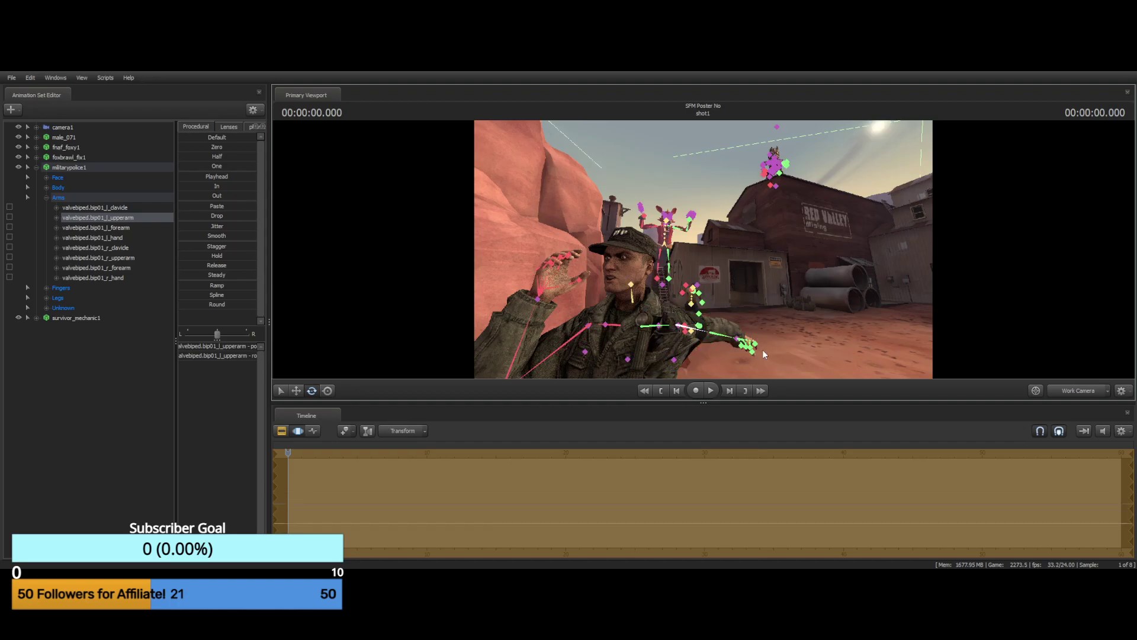
pyautogui.press('e')
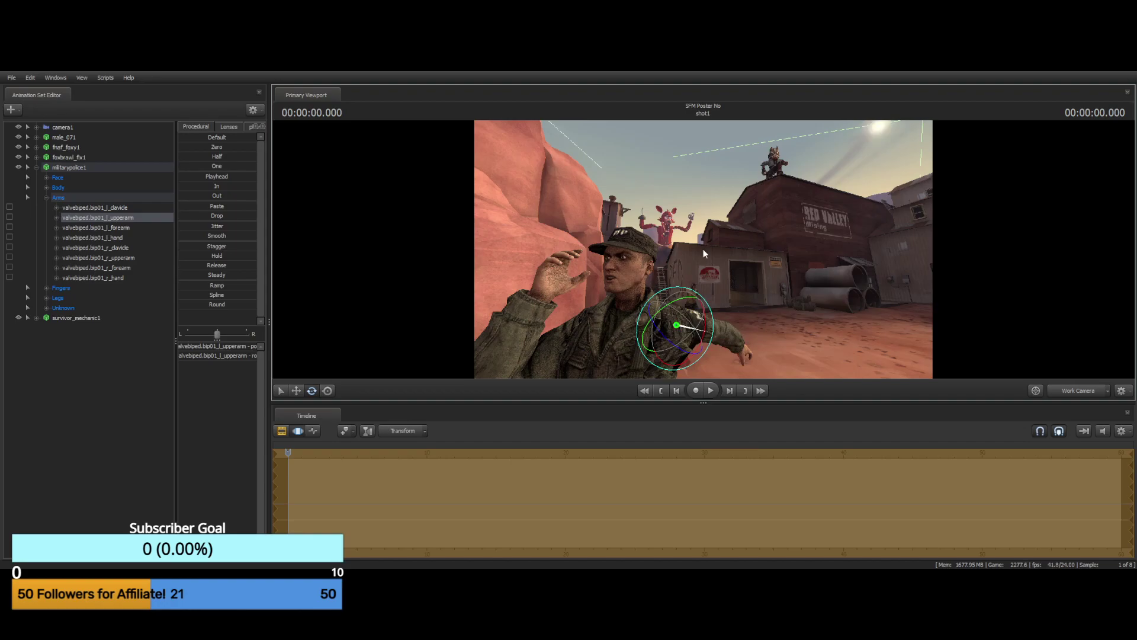
# View militarypolice1 from the front and go through its arm bones, selecting the left clavicle
pyautogui.moveTo(591, 267); pyautogui.dragTo(561, 337)
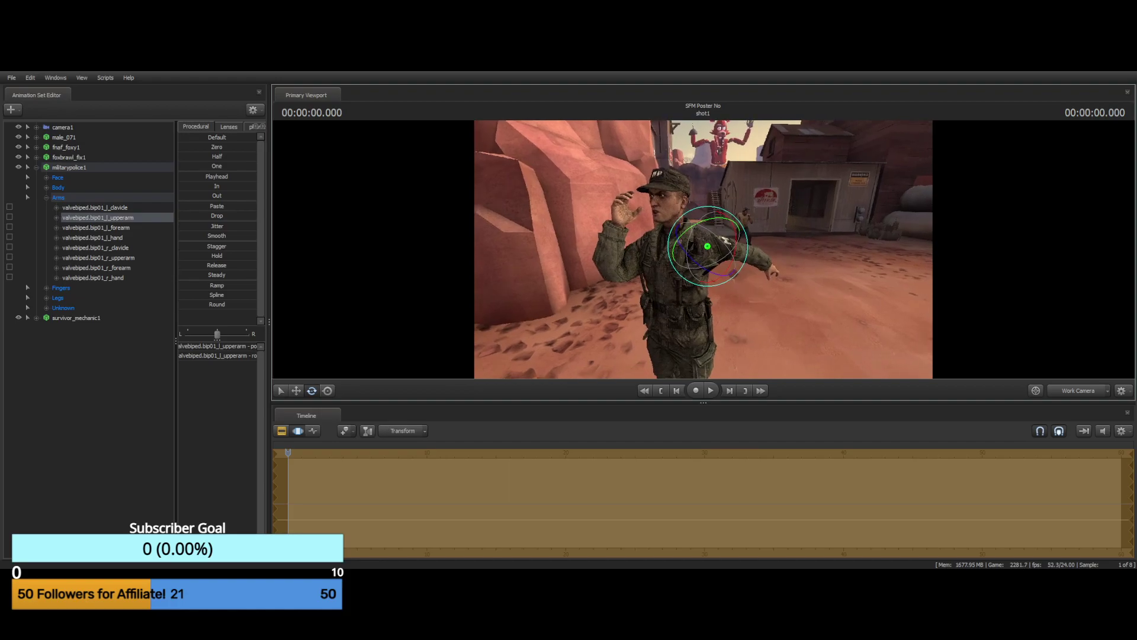
pyautogui.moveTo(643, 259); pyautogui.dragTo(670, 258)
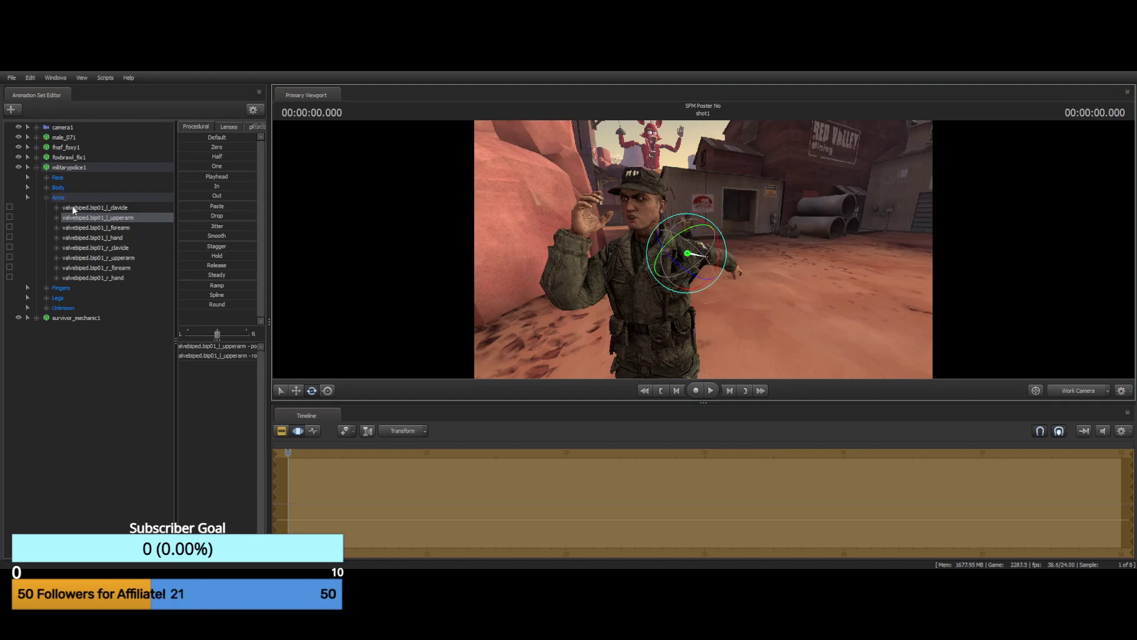
pyautogui.click(56, 197)
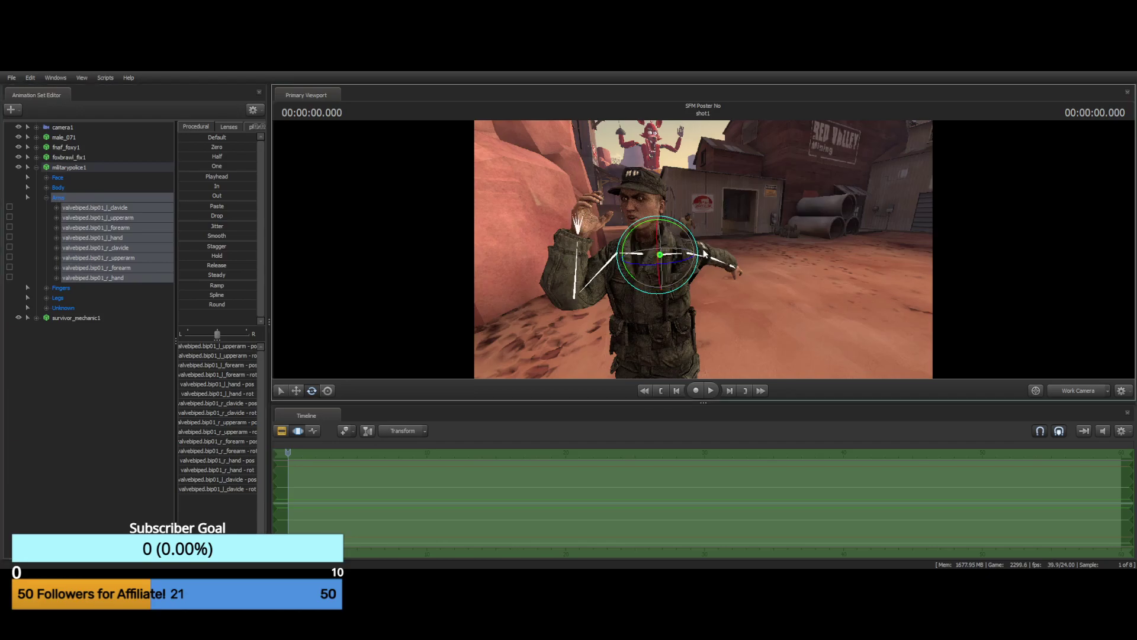
pyautogui.press('ctrl')
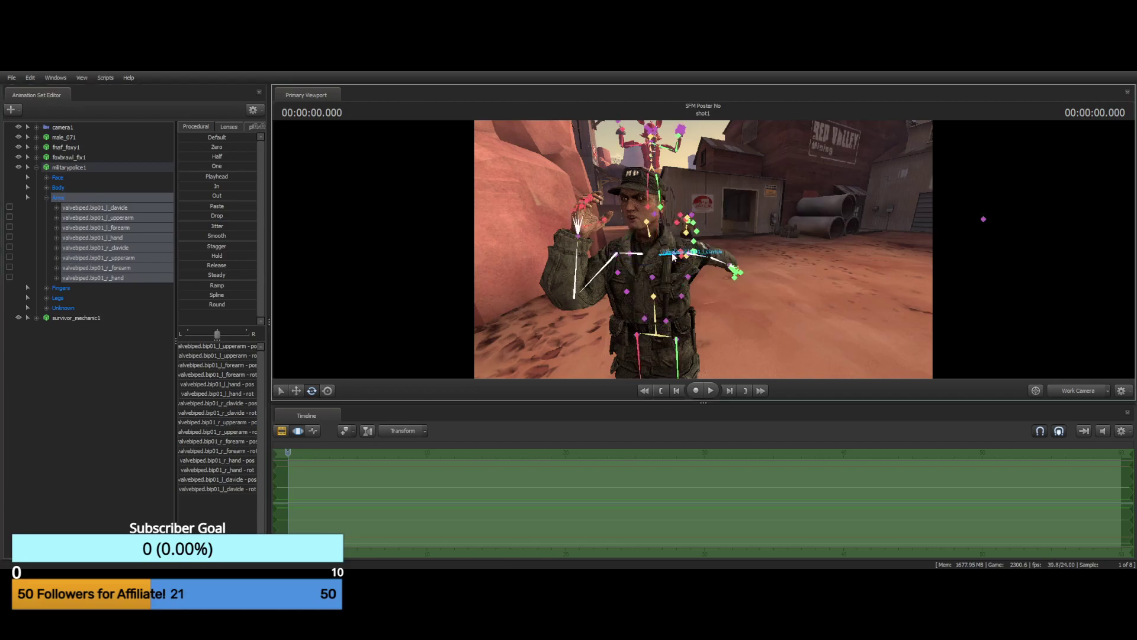
pyautogui.keyDown('ctrl'); pyautogui.click(615, 260); pyautogui.keyUp('ctrl')
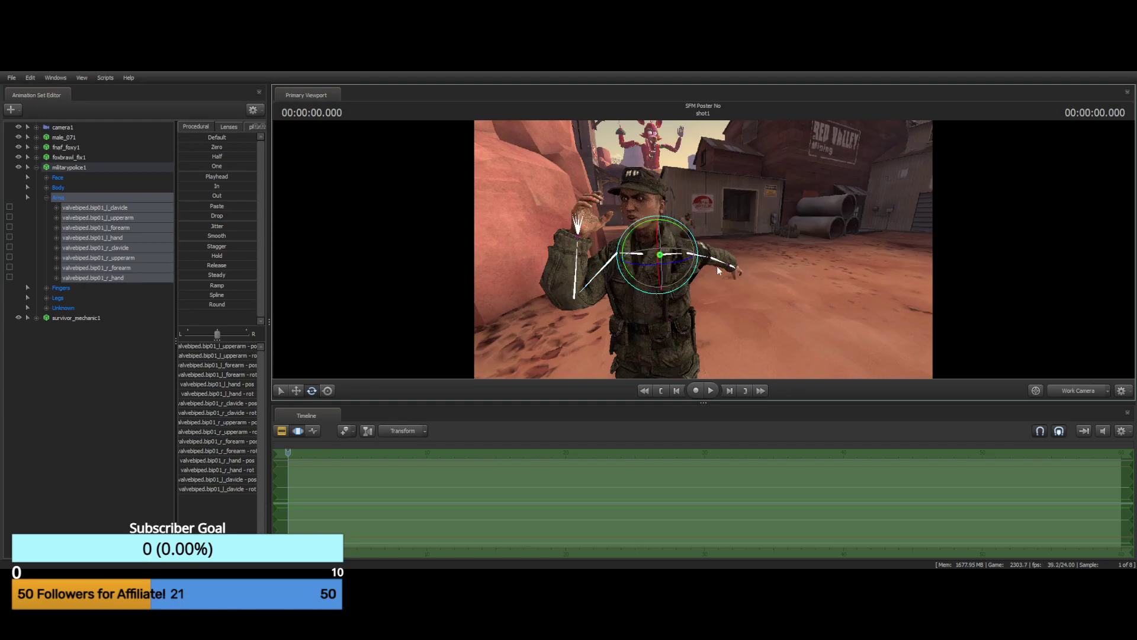
pyautogui.click(76, 209)
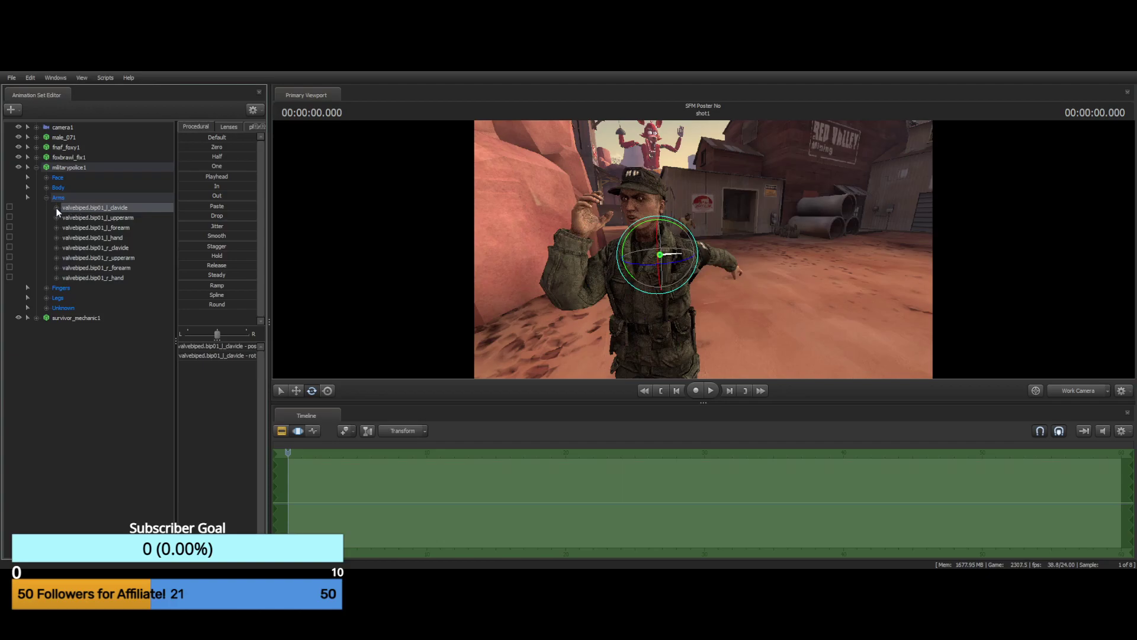
# Expand militarypolice1's left forearm control and try adjusting its position and rotation channels with the procedural slider
pyautogui.click(57, 227)
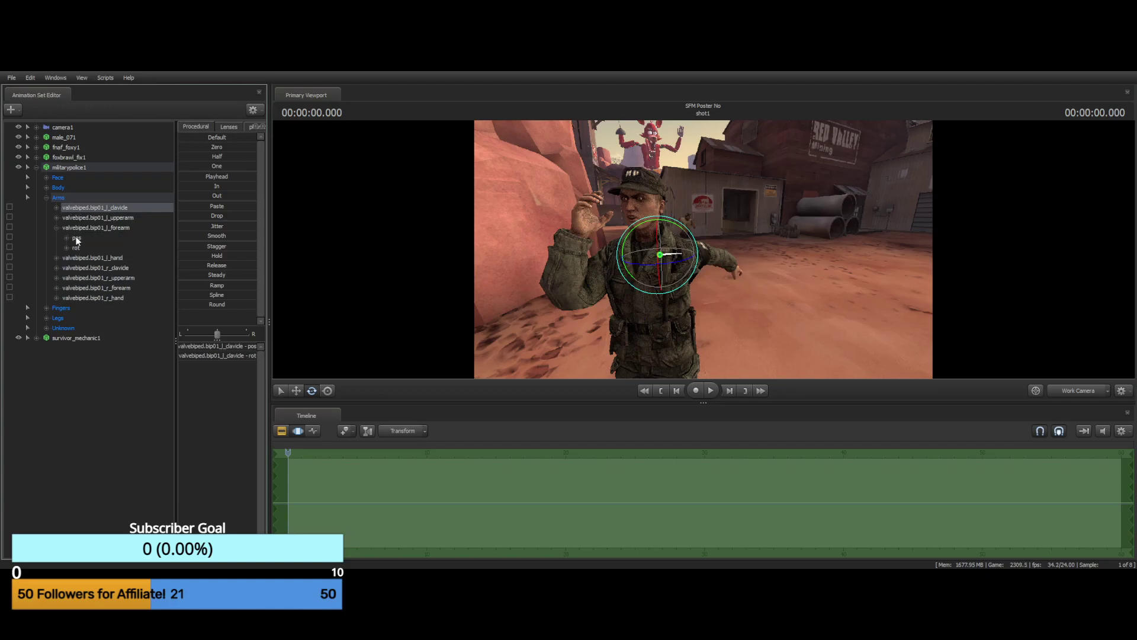
pyautogui.click(77, 238)
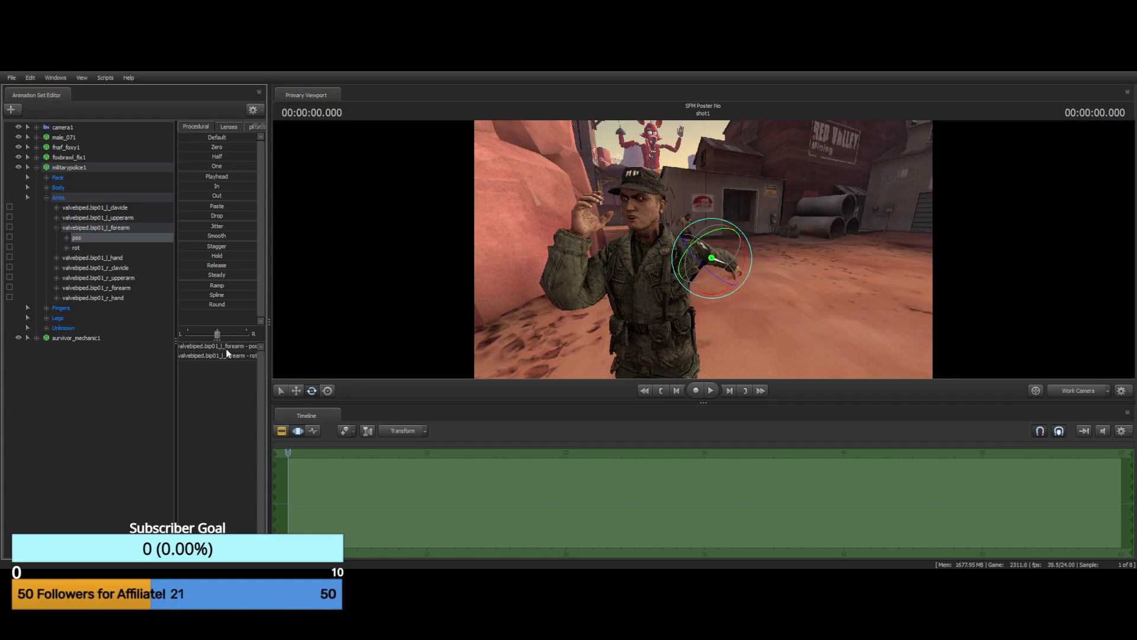
pyautogui.click(86, 246)
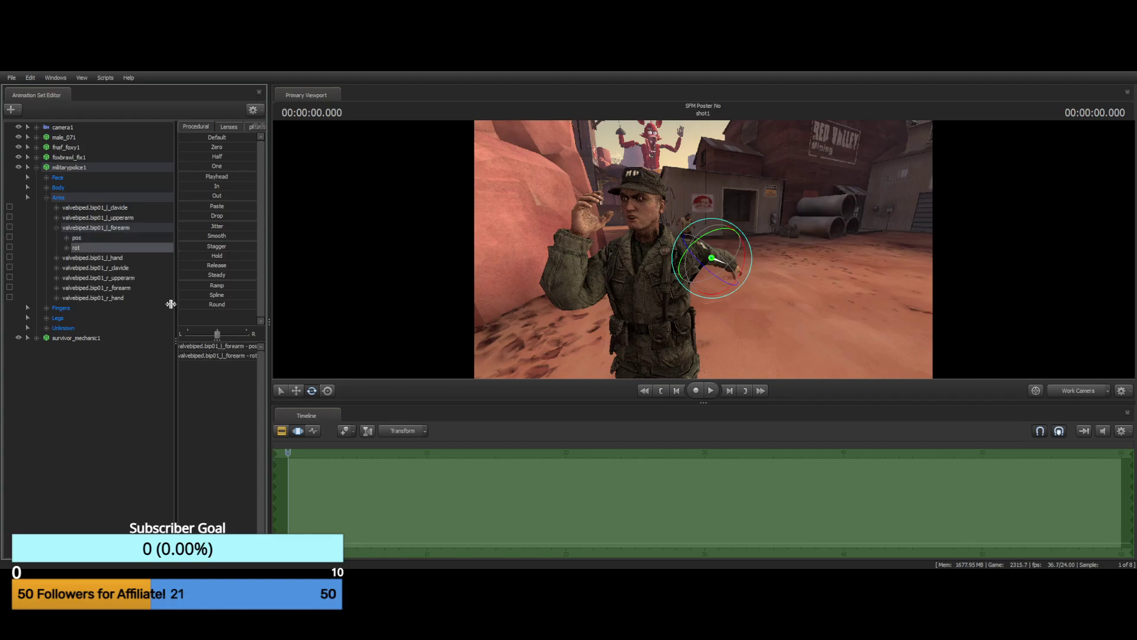
pyautogui.click(84, 227)
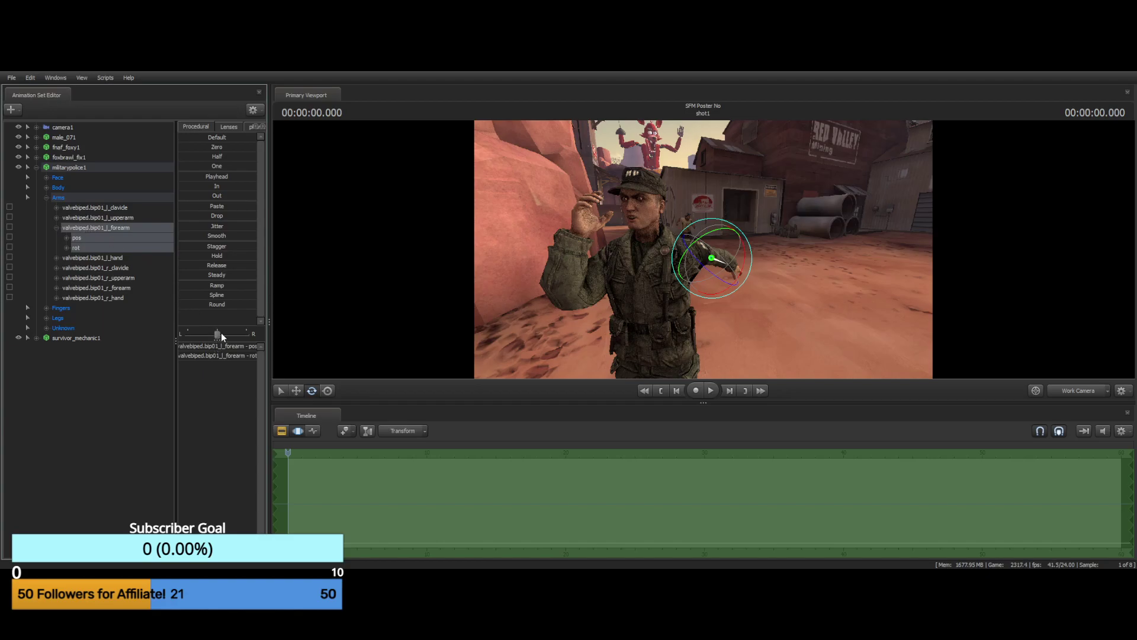
pyautogui.moveTo(187, 333); pyautogui.dragTo(234, 334)
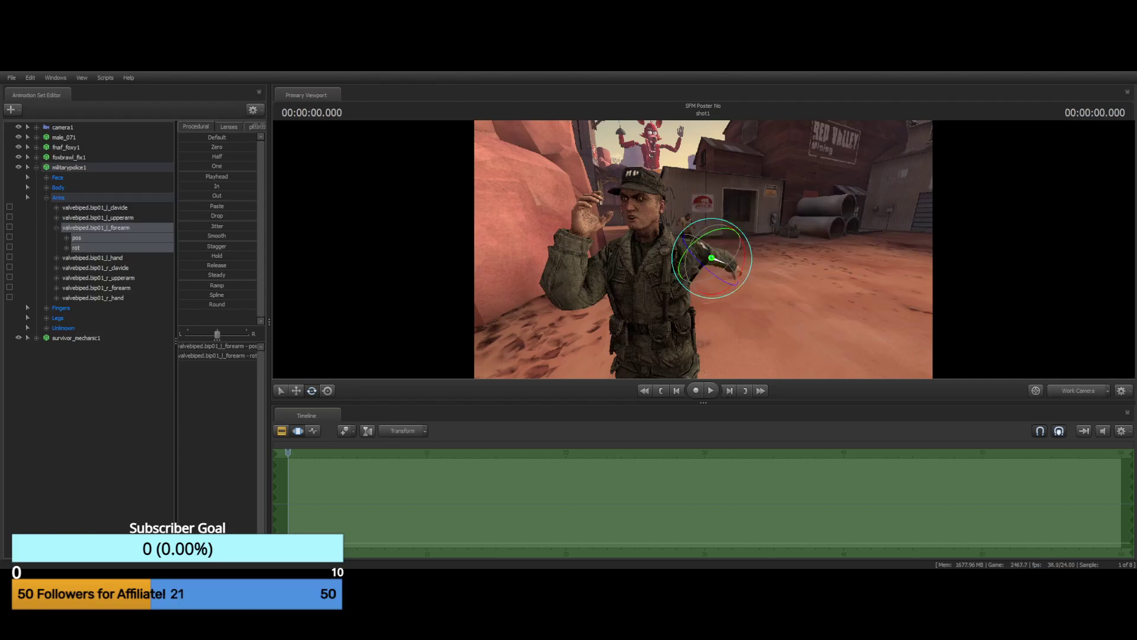
# Select militarypolice1's left upper arm bone and rotate it to swing the outstretched arm forward
pyautogui.moveTo(703, 248); pyautogui.dragTo(593, 234)
pyautogui.press('w')
pyautogui.press('w')
pyautogui.press('s')
pyautogui.press('w')
pyautogui.press('w')
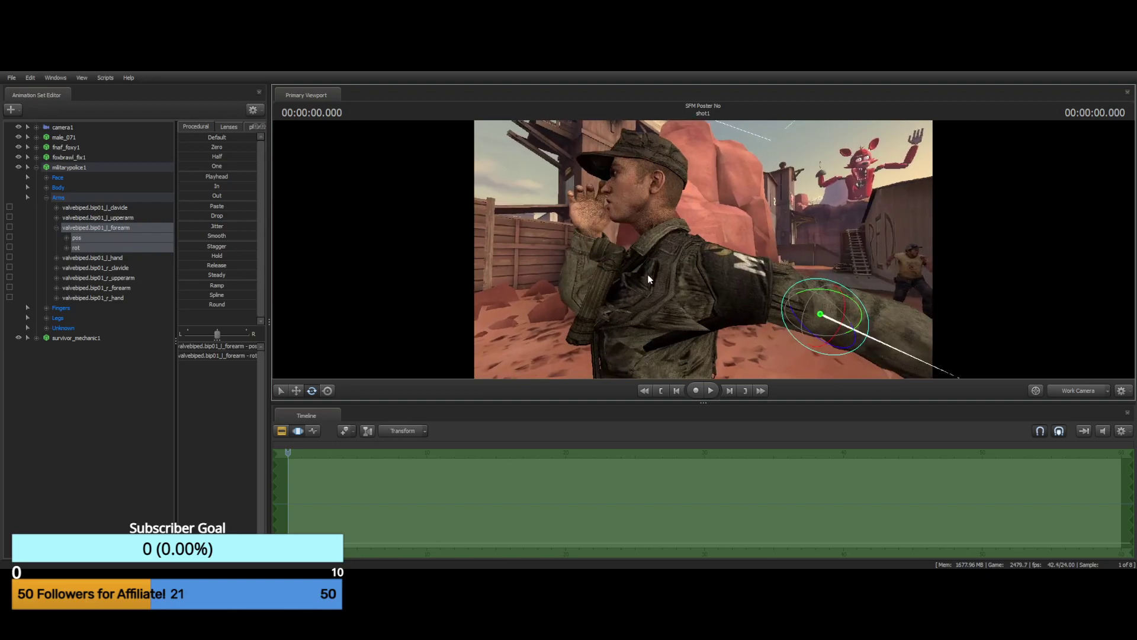
pyautogui.press('ctrl')
pyautogui.press('w')
pyautogui.moveTo(713, 239); pyautogui.dragTo(732, 254)
pyautogui.press('a')
pyautogui.press('ctrl')
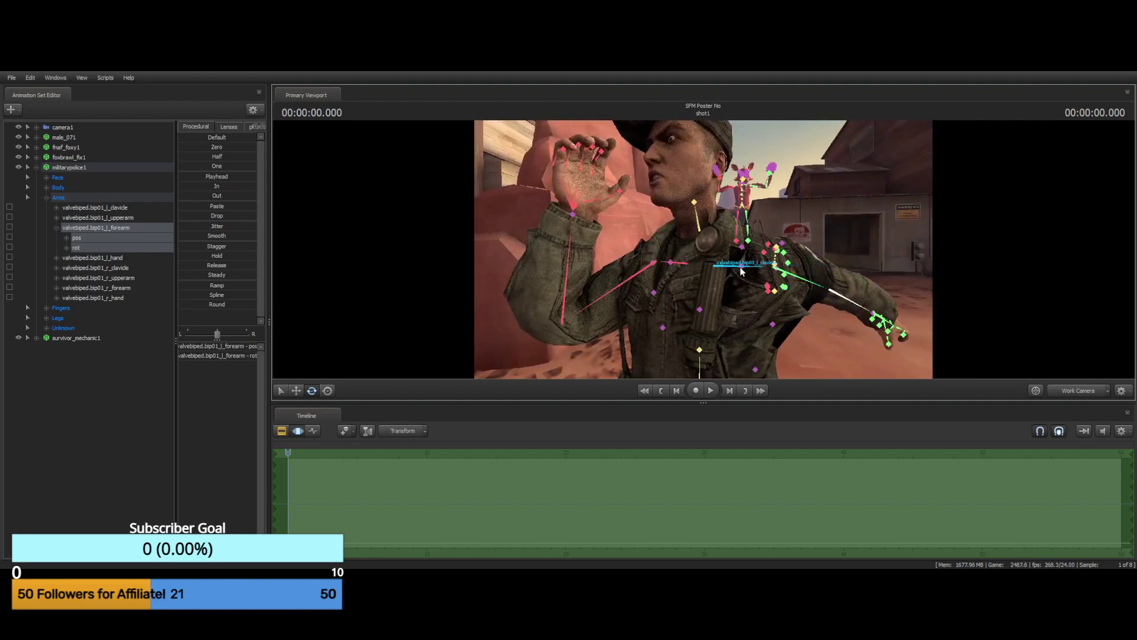
pyautogui.click(798, 282)
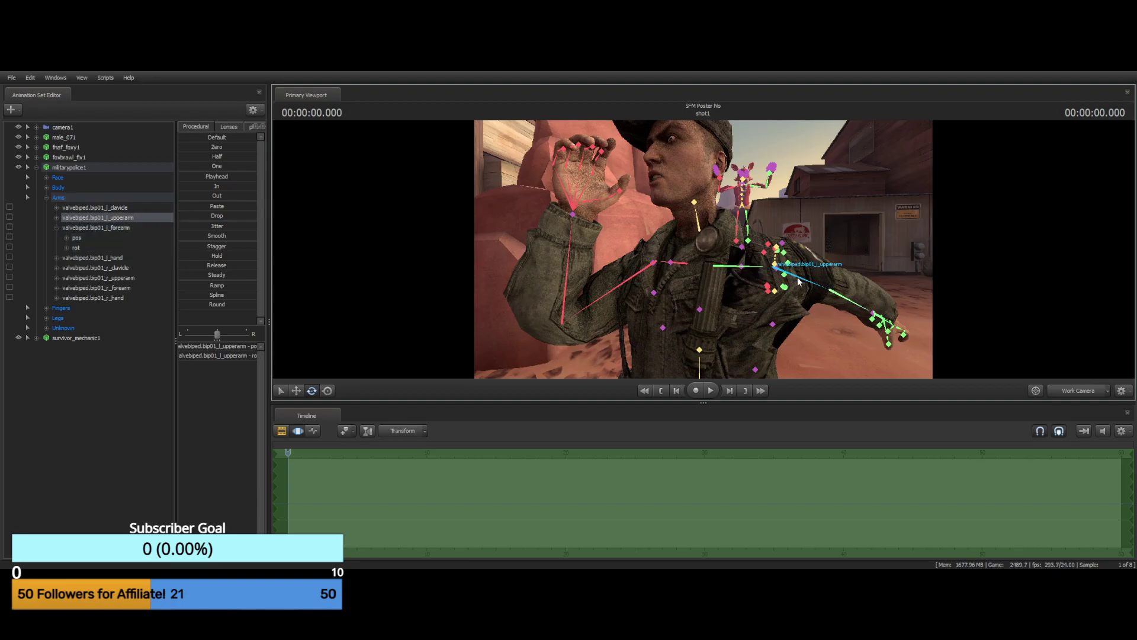
pyautogui.moveTo(804, 295); pyautogui.dragTo(744, 290)
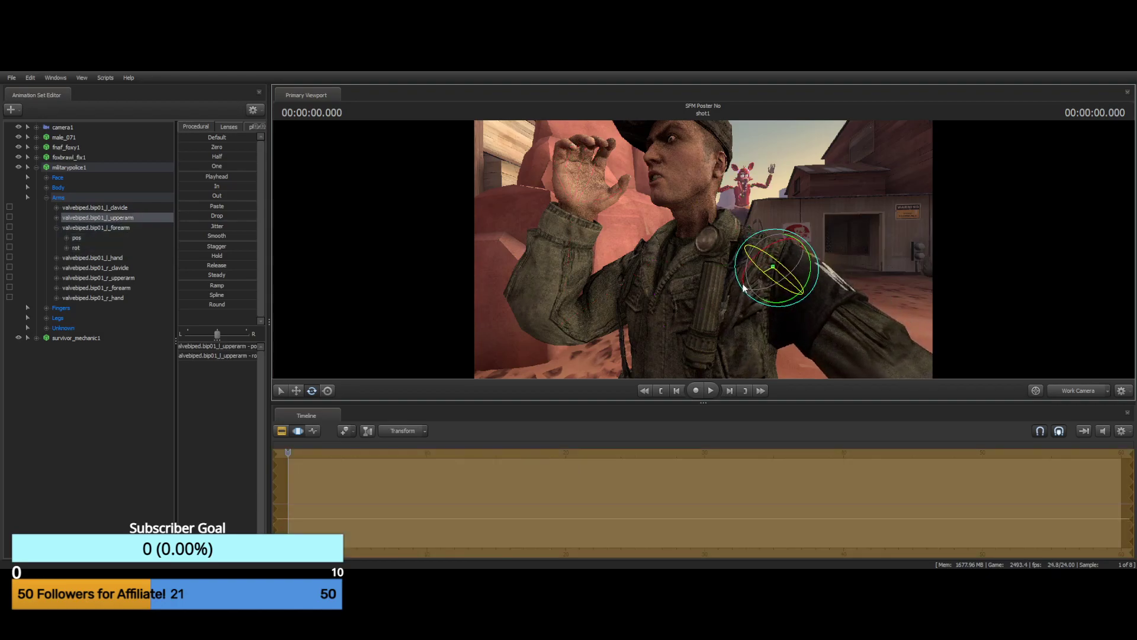
# Refine the left upper arm's rotation from behind and from the side so the arm reaches out in front of the body
pyautogui.keyDown('alt'); pyautogui.moveTo(858, 229); pyautogui.dragTo(492, 240); pyautogui.keyUp('alt')
pyautogui.press('s')
pyautogui.press('s')
pyautogui.press('w')
pyautogui.press('s')
pyautogui.press('s')
pyautogui.moveTo(744, 242)
pyautogui.mouseDown()
pyautogui.moveTo(771, 263)
pyautogui.moveTo(751, 256)
pyautogui.mouseUp()
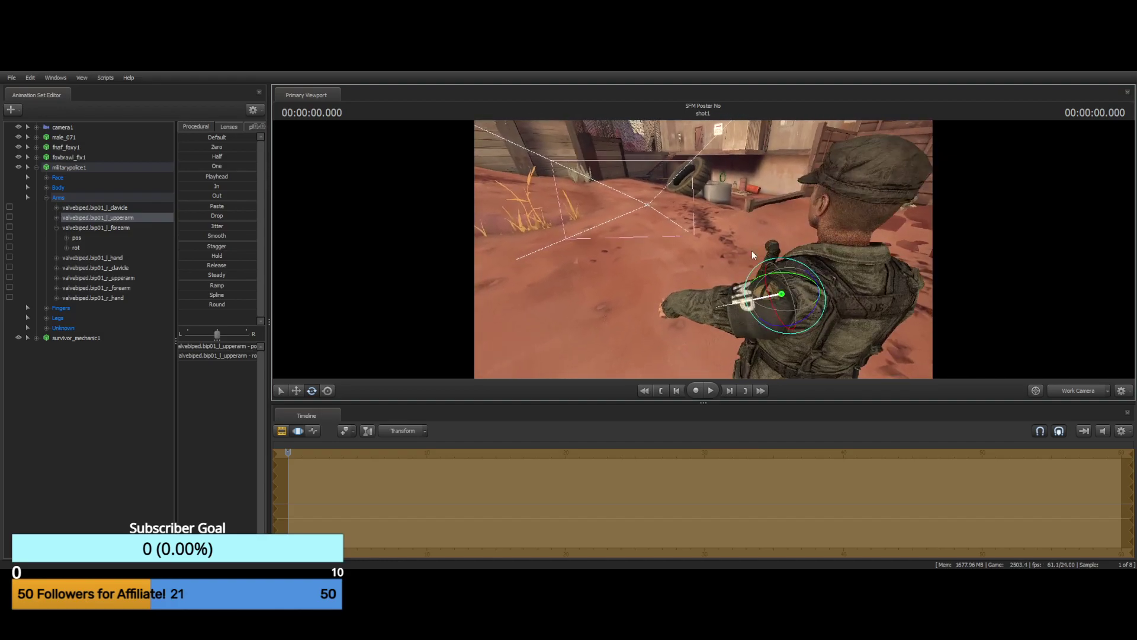
pyautogui.moveTo(816, 280); pyautogui.dragTo(784, 269)
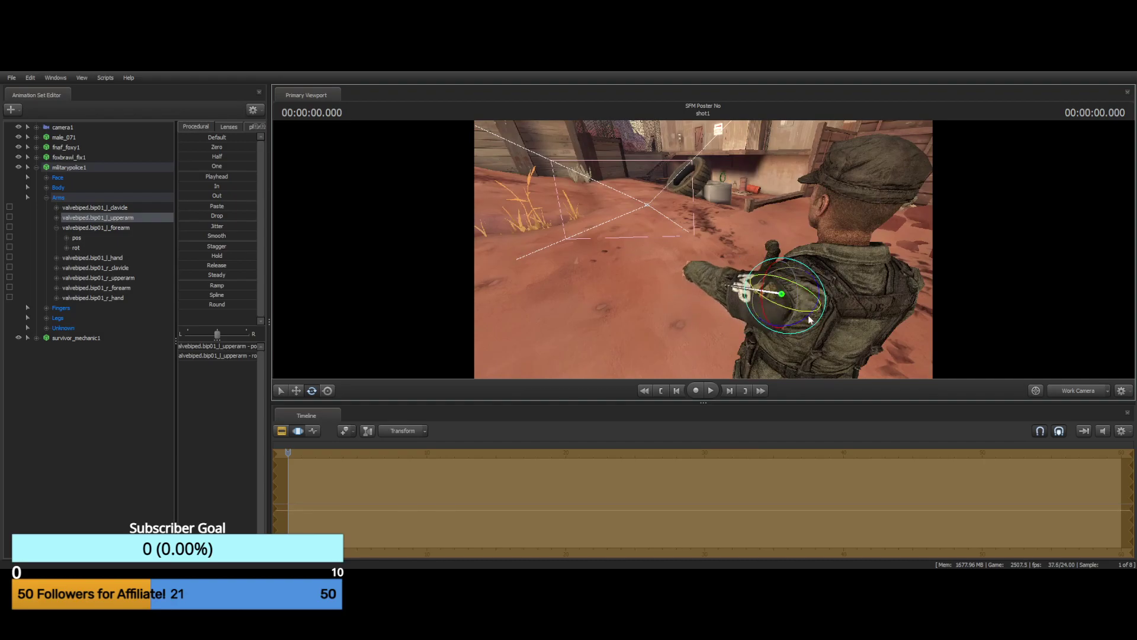
pyautogui.moveTo(809, 320); pyautogui.dragTo(971, 293)
pyautogui.press('a')
pyautogui.press('s')
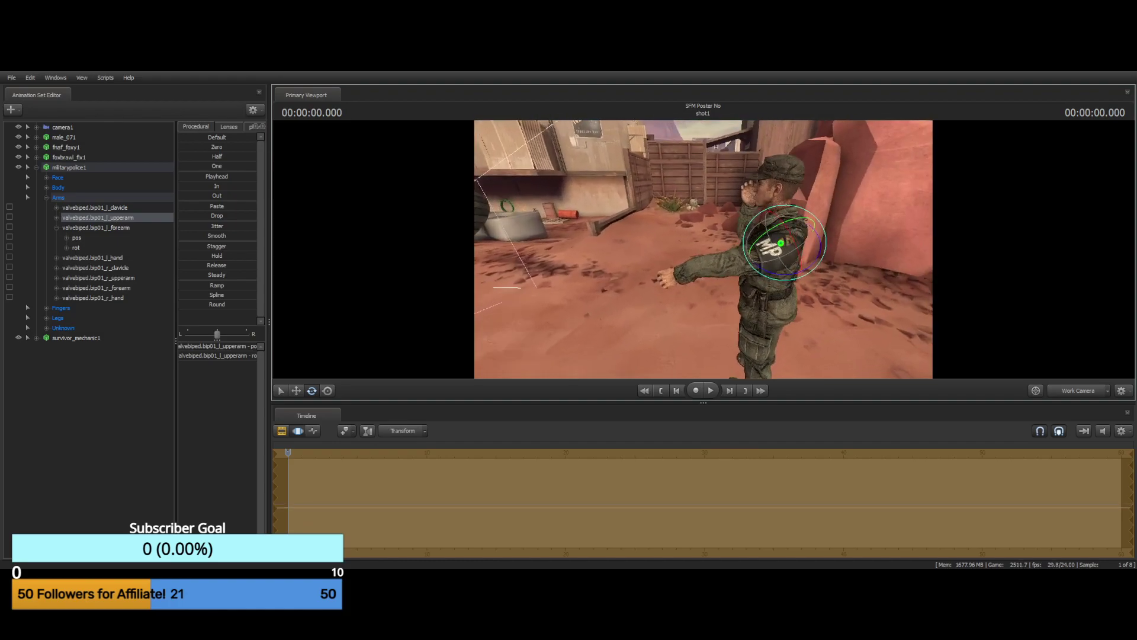
pyautogui.moveTo(681, 254); pyautogui.dragTo(703, 254)
pyautogui.press('w')
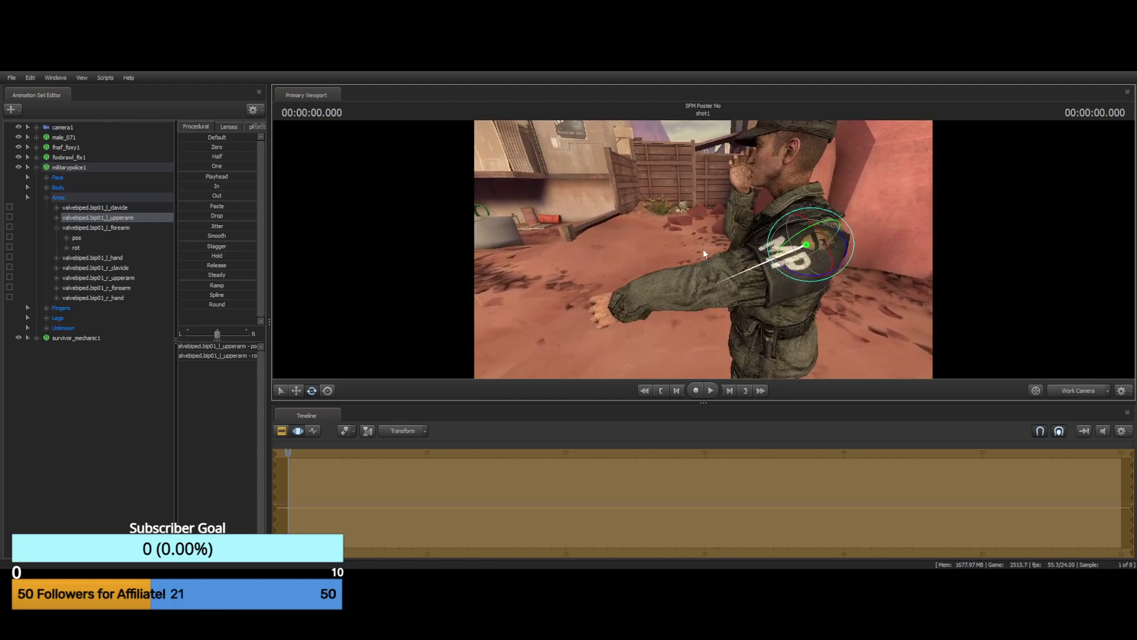
# Try rotating the left upper arm upward twice, undoing the rotation each time
pyautogui.moveTo(853, 248); pyautogui.dragTo(920, 152)
pyautogui.moveTo(769, 201); pyautogui.dragTo(853, 214)
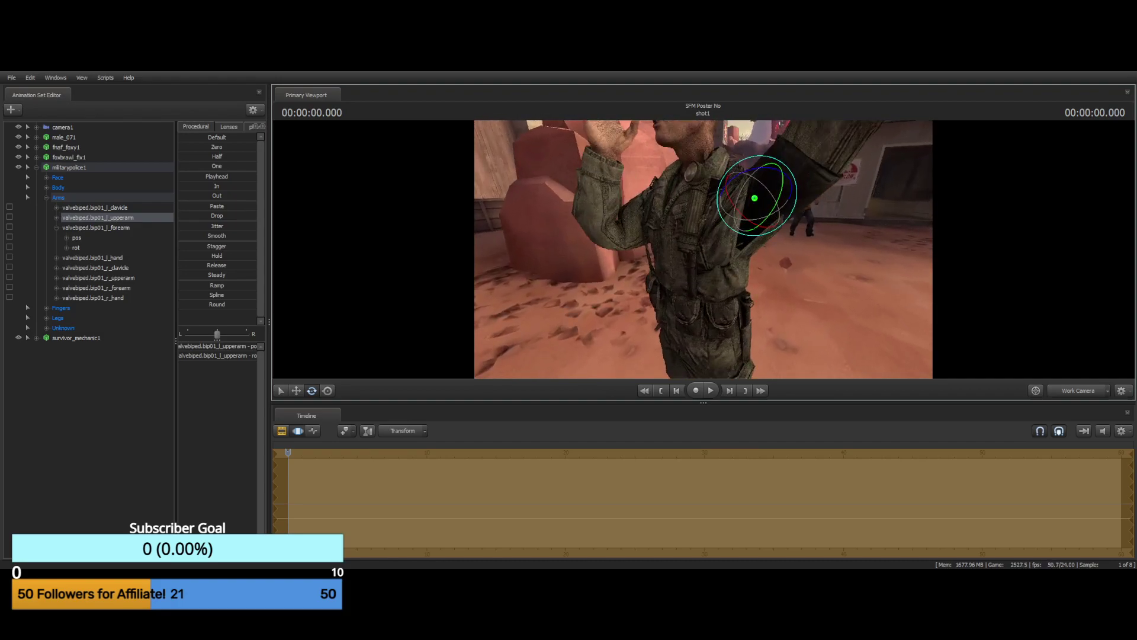
pyautogui.hotkey('ctrl', 'z')
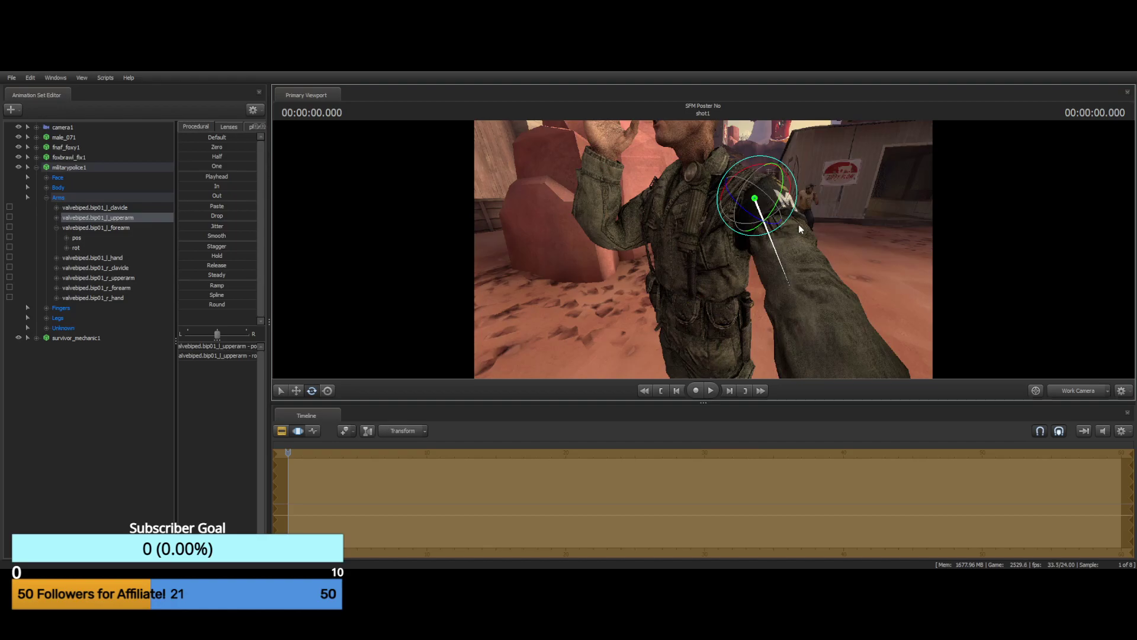
pyautogui.keyDown('ctrl'); pyautogui.click(782, 270); pyautogui.keyUp('ctrl')
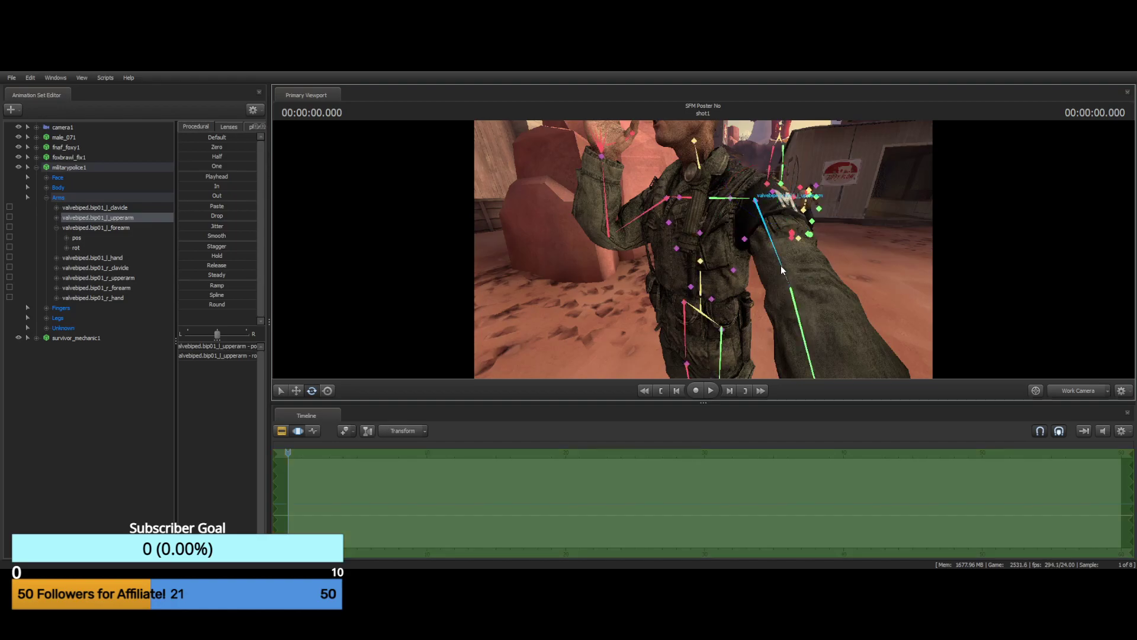
pyautogui.moveTo(760, 221); pyautogui.dragTo(783, 140)
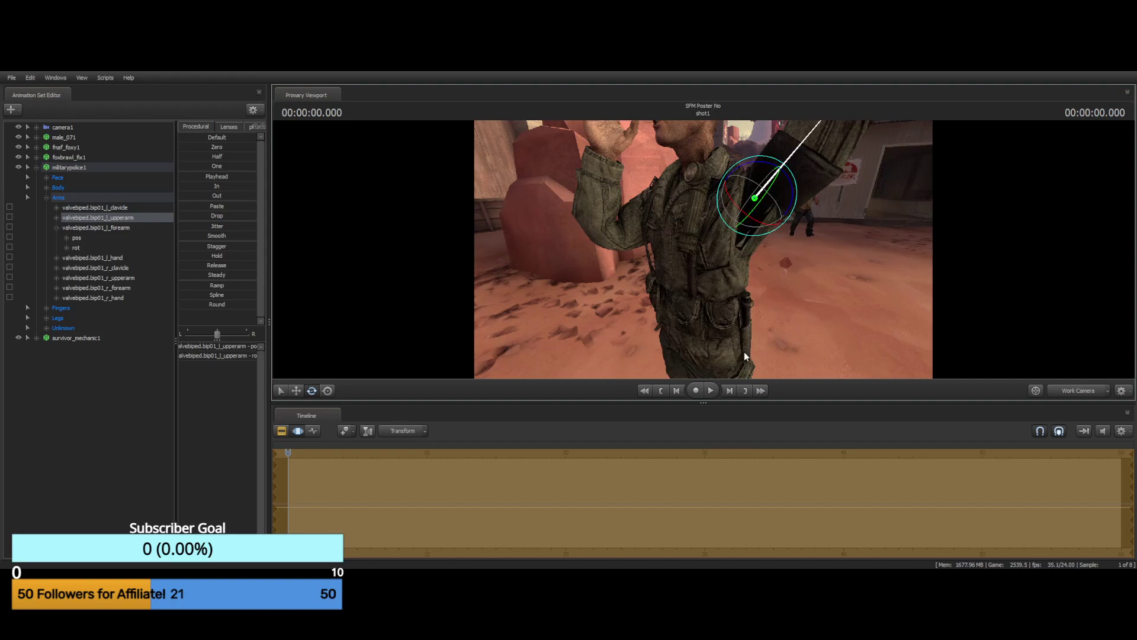
pyautogui.hotkey('ctrl', 'z')
# Select militarypolice1's left clavicle bone and rotate it to raise the whole left arm
pyautogui.keyDown('alt'); pyautogui.moveTo(825, 282); pyautogui.dragTo(663, 253); pyautogui.keyUp('alt')
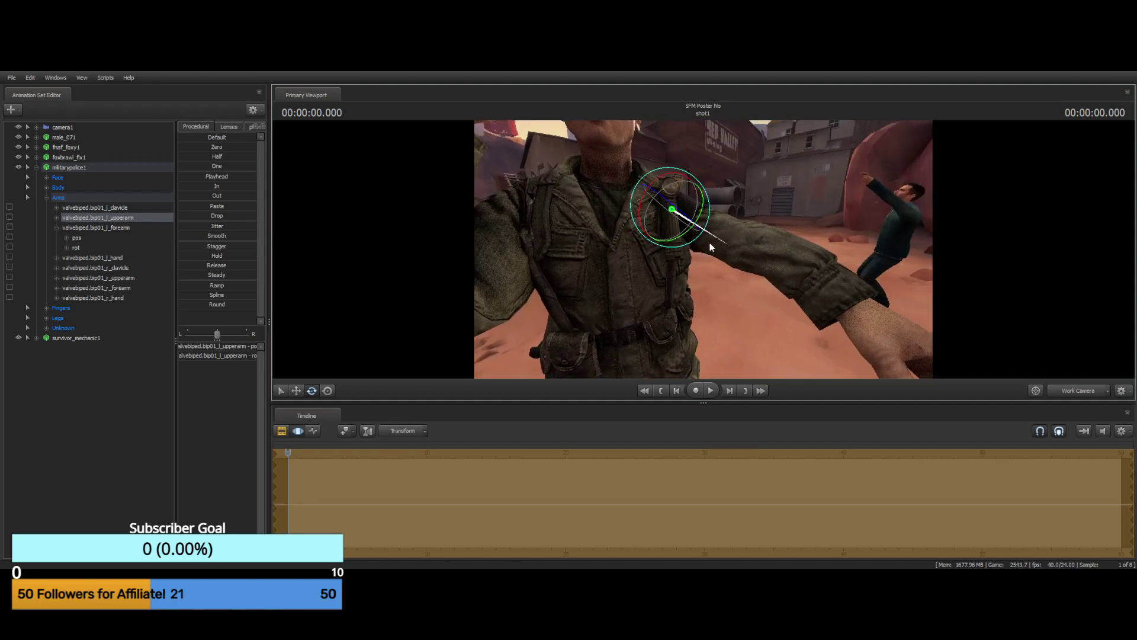
pyautogui.press('q')
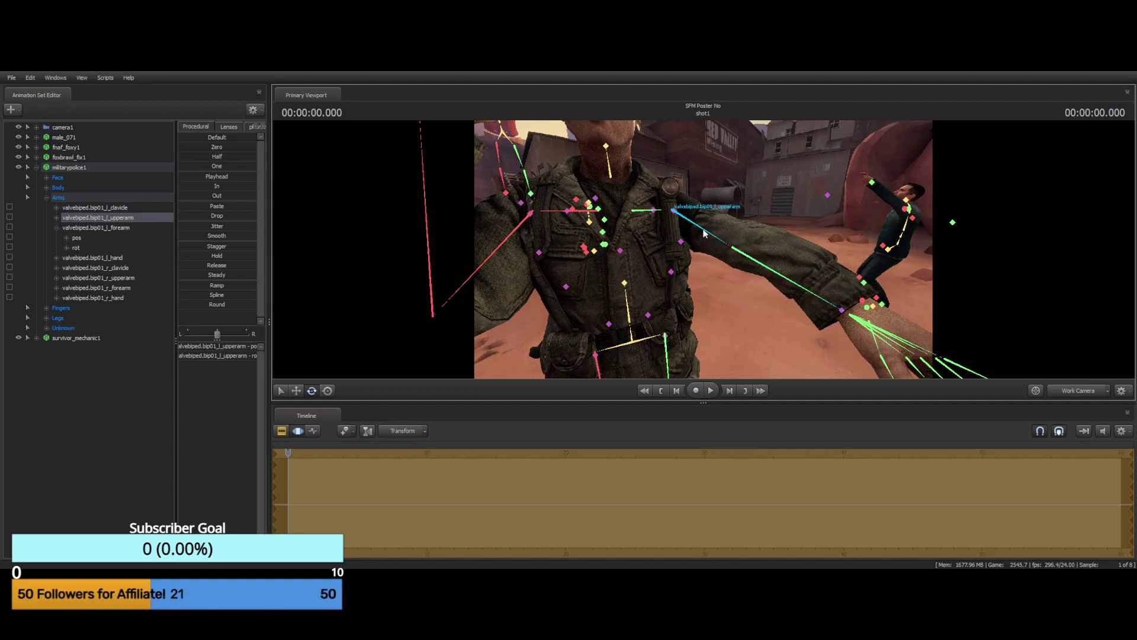
pyautogui.click(664, 210)
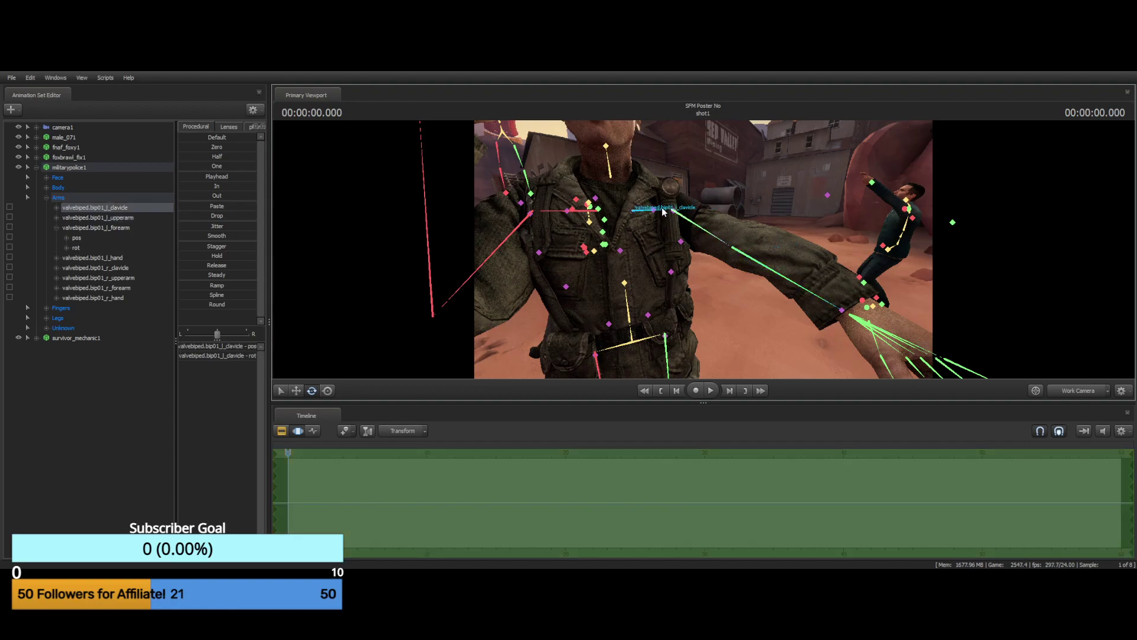
pyautogui.press('e')
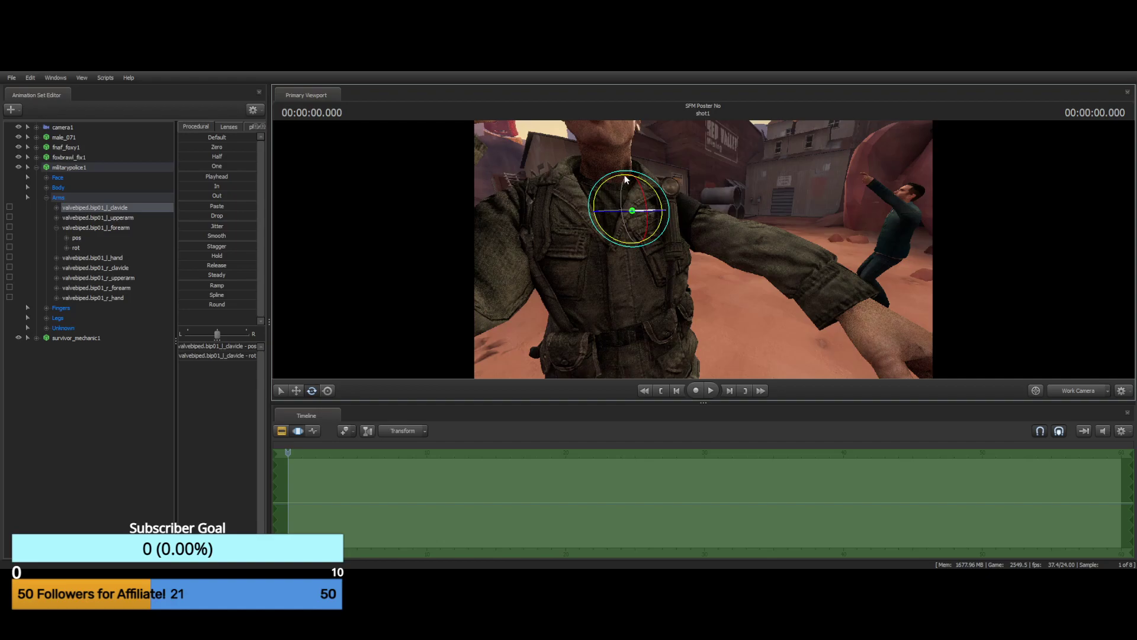
pyautogui.moveTo(645, 201); pyautogui.dragTo(623, 94)
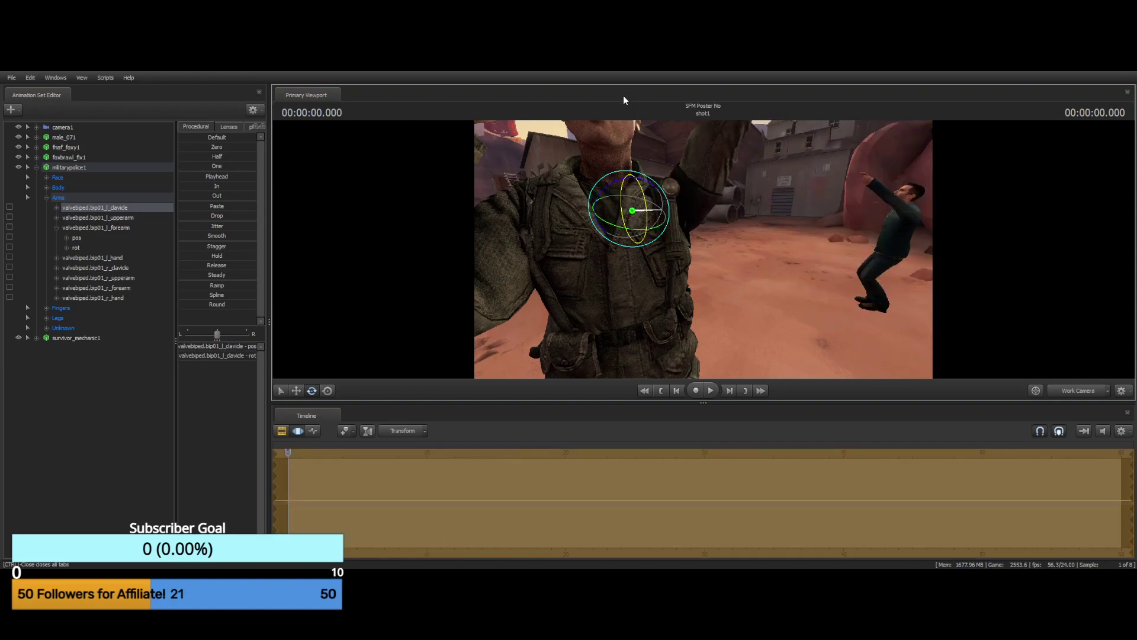
pyautogui.moveTo(628, 178); pyautogui.dragTo(643, 251)
# Check the raised arm from above and behind, and rotate the left clavicle further
pyautogui.press('w')
pyautogui.press('w')
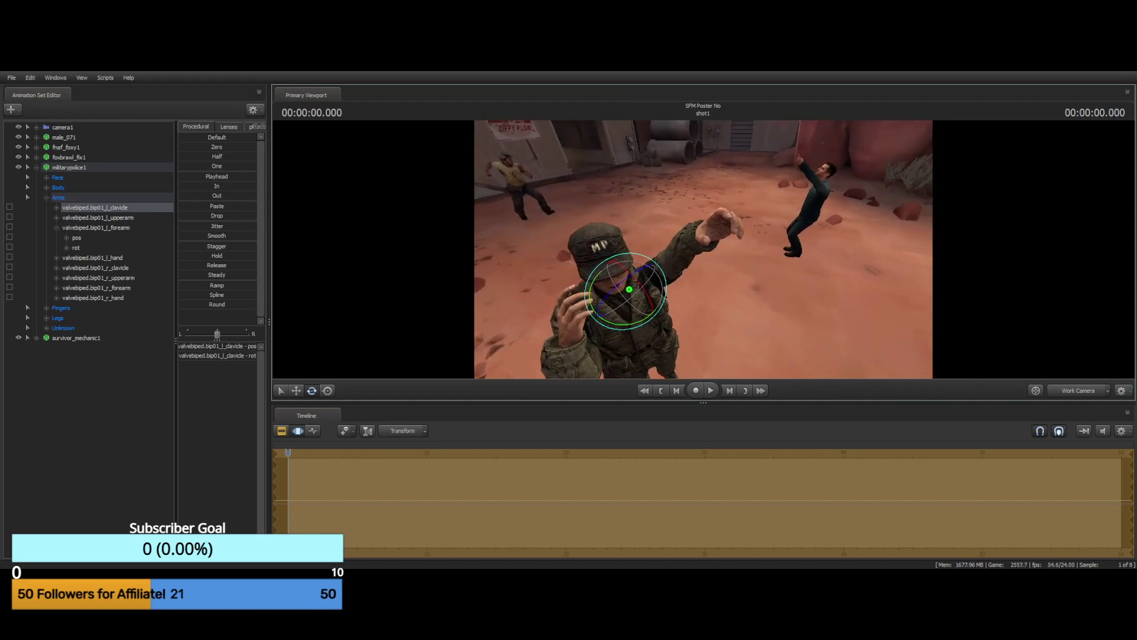
pyautogui.press('w')
pyautogui.moveTo(718, 302); pyautogui.dragTo(865, 320)
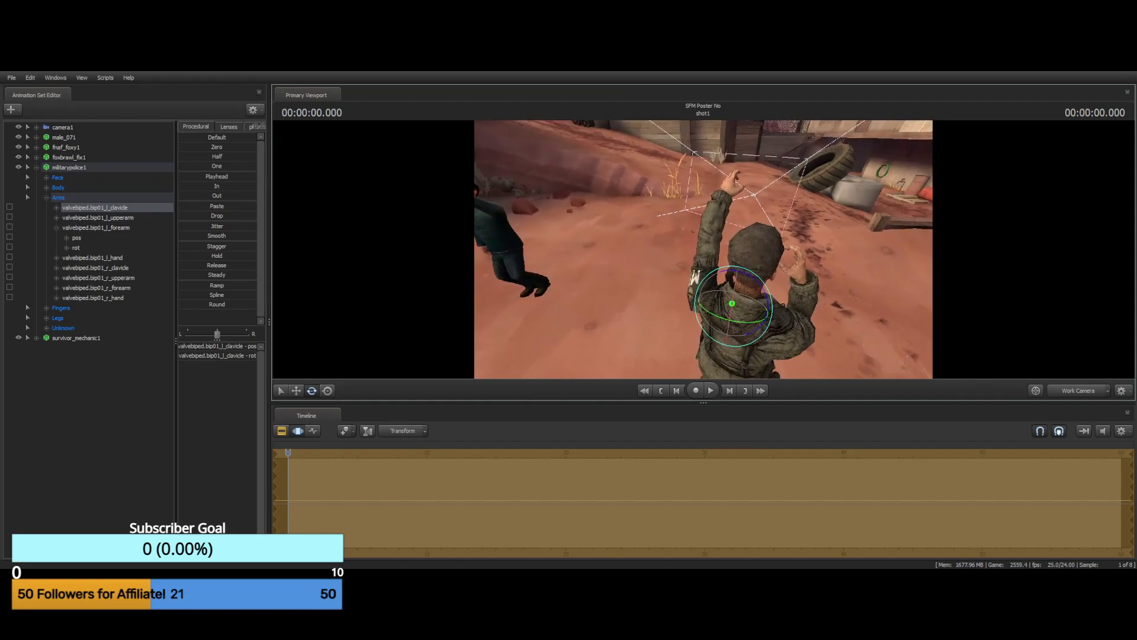
pyautogui.moveTo(723, 216); pyautogui.dragTo(646, 156)
pyautogui.press('d')
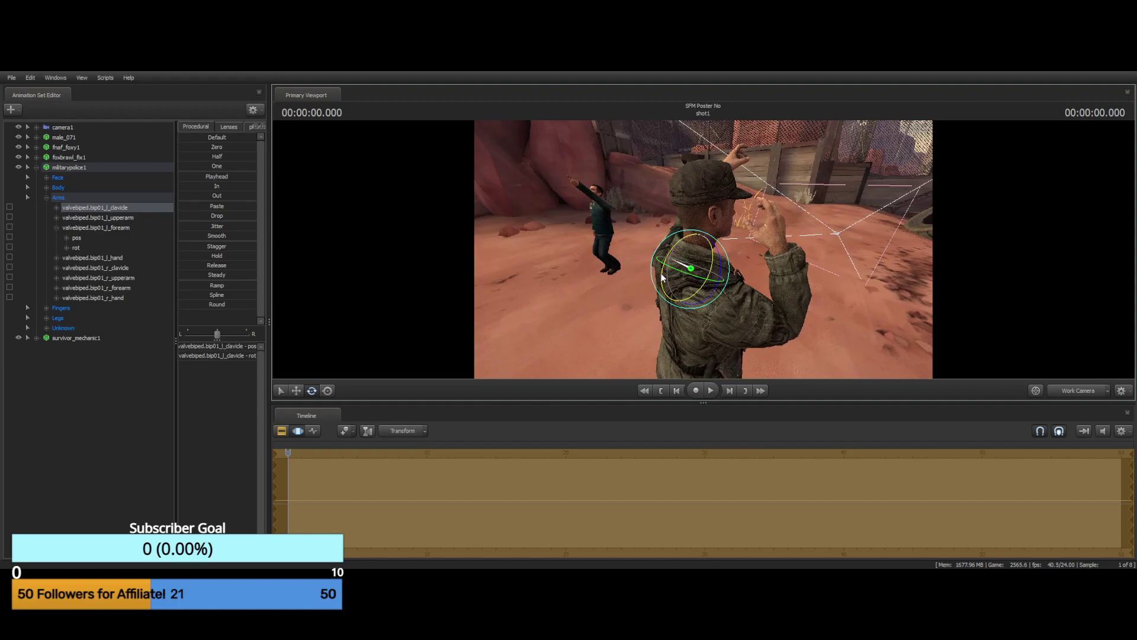
pyautogui.moveTo(663, 277); pyautogui.dragTo(770, 250)
# Examine militarypolice1's left shoulder and raised arm from several sides
pyautogui.press('a')
pyautogui.press('w')
pyautogui.press('s')
pyautogui.press('w')
pyautogui.press('a')
pyautogui.press('a')
pyautogui.press('a')
pyautogui.press('d')
pyautogui.press('s')
pyautogui.press('a')
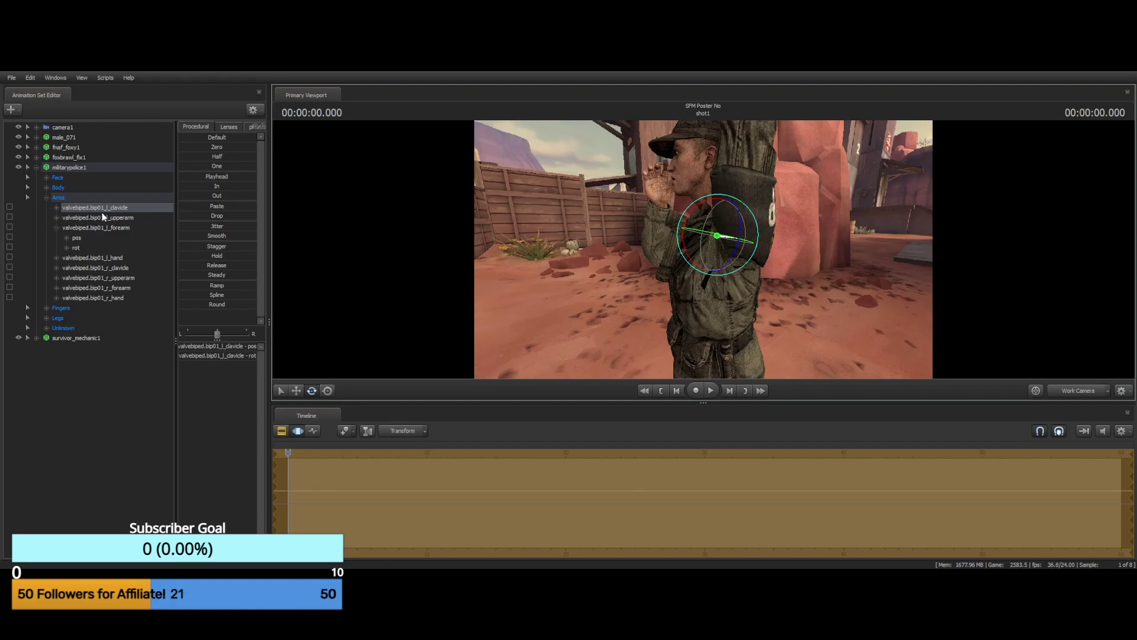
# Inspect the left clavicle's position and rotation channels, including the x, y and z position controls
pyautogui.click(57, 208)
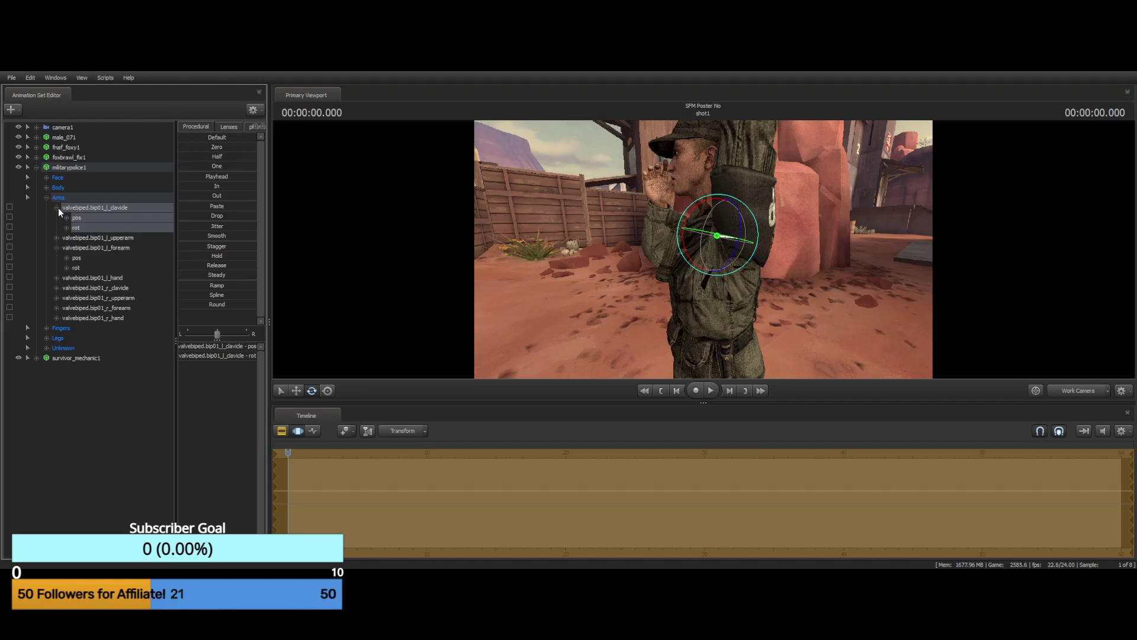
pyautogui.click(66, 217)
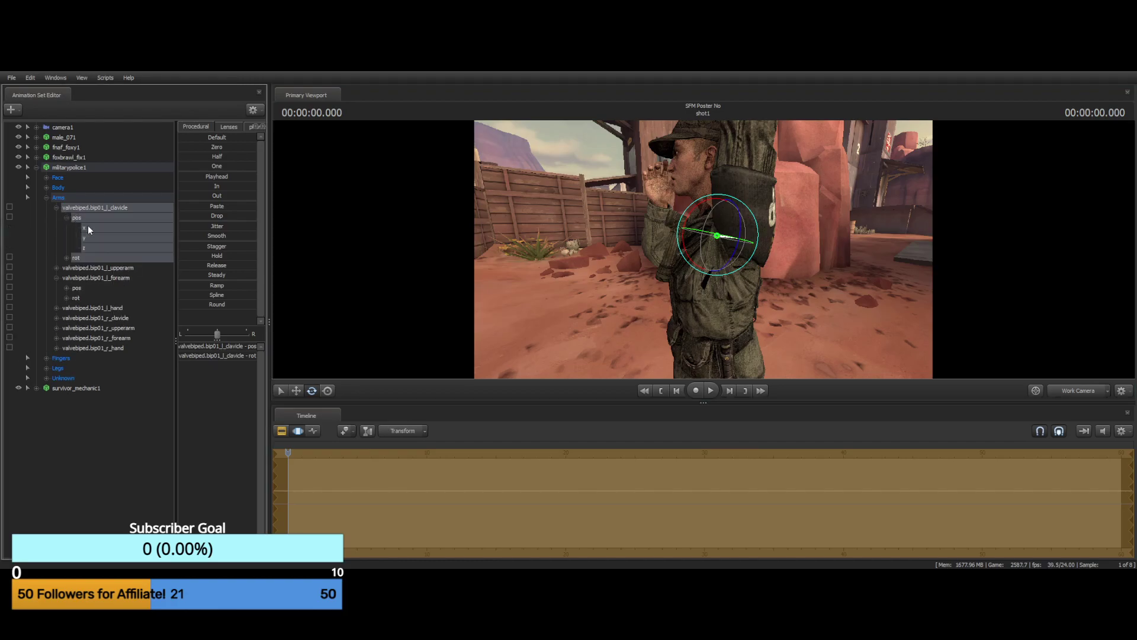
pyautogui.click(88, 226)
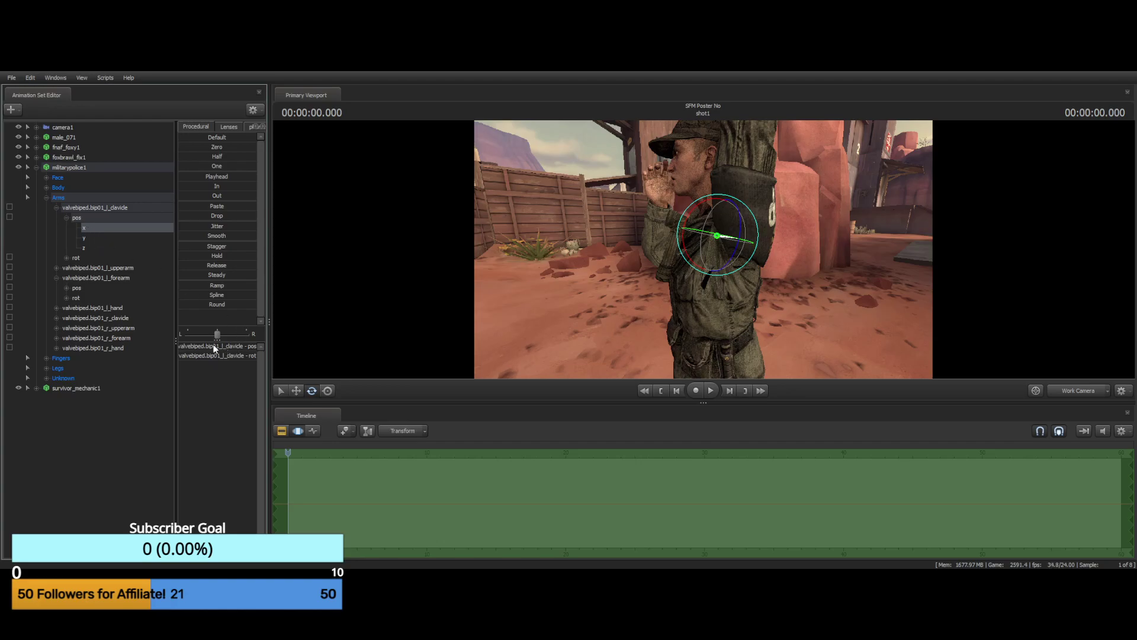
pyautogui.click(97, 240)
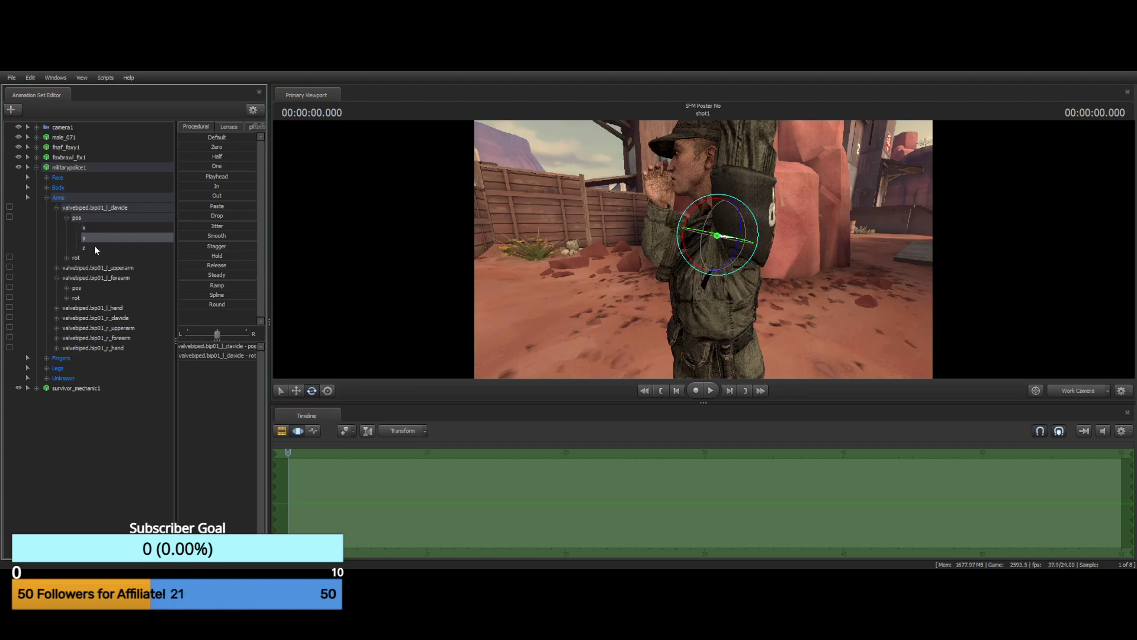
pyautogui.click(95, 248)
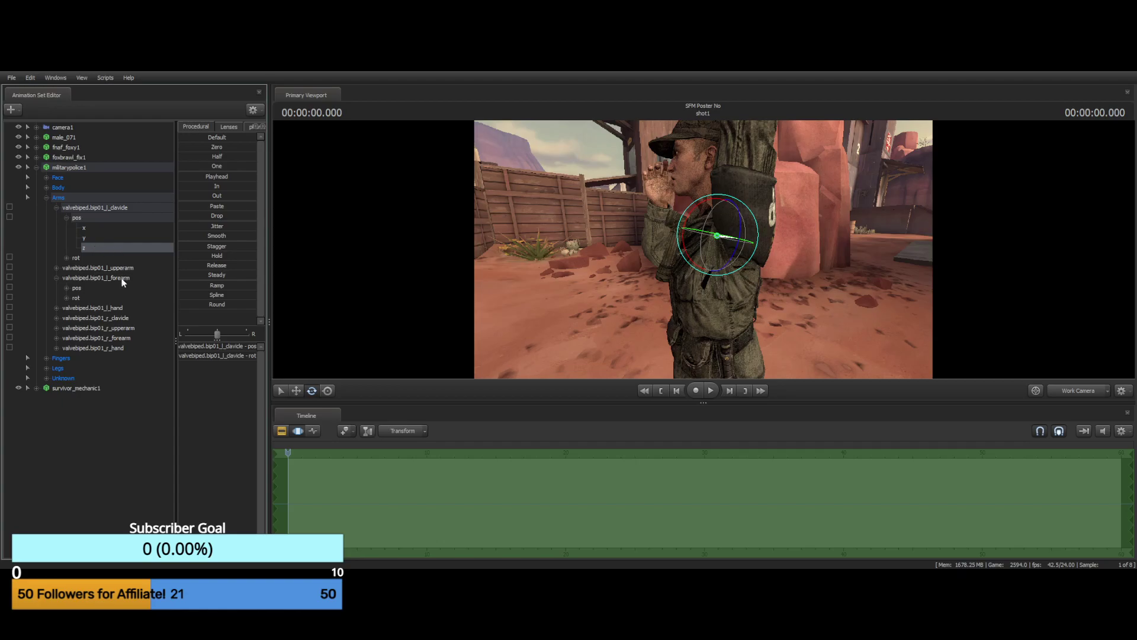
pyautogui.click(83, 436)
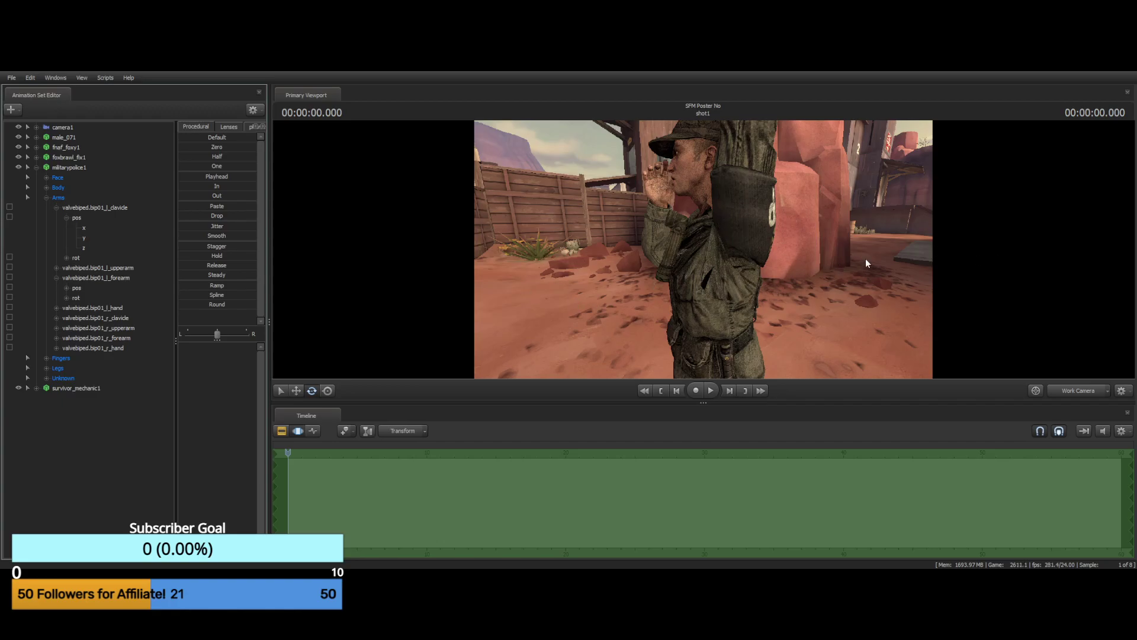
pyautogui.click(71, 209)
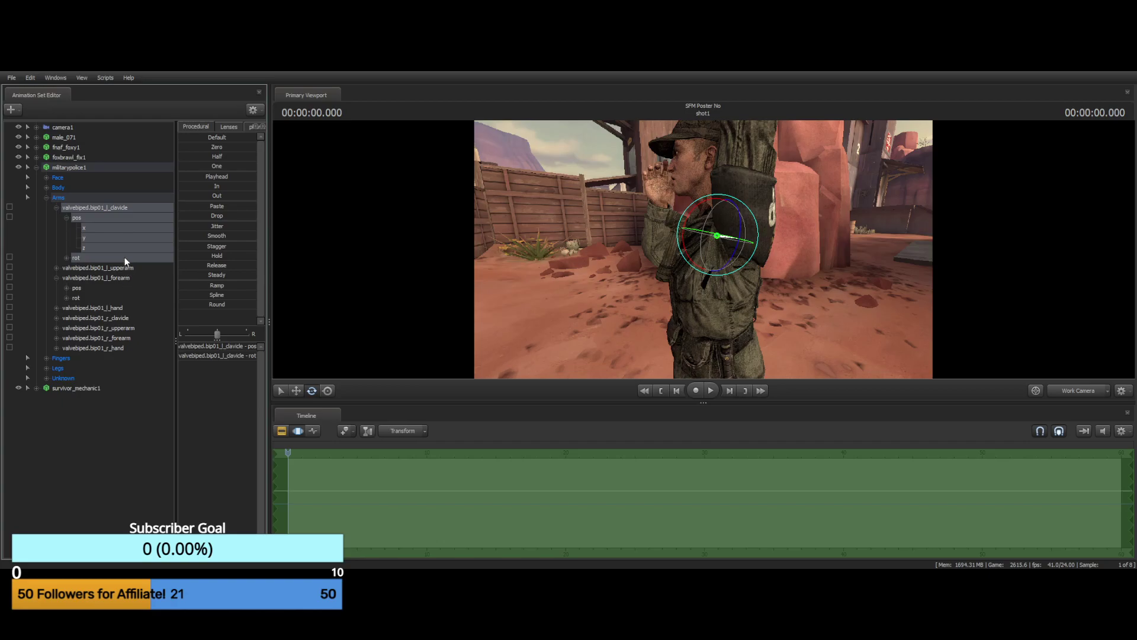
# Select all of militarypolice1's arm bones and examine both arms from the front and the side
pyautogui.click(69, 199)
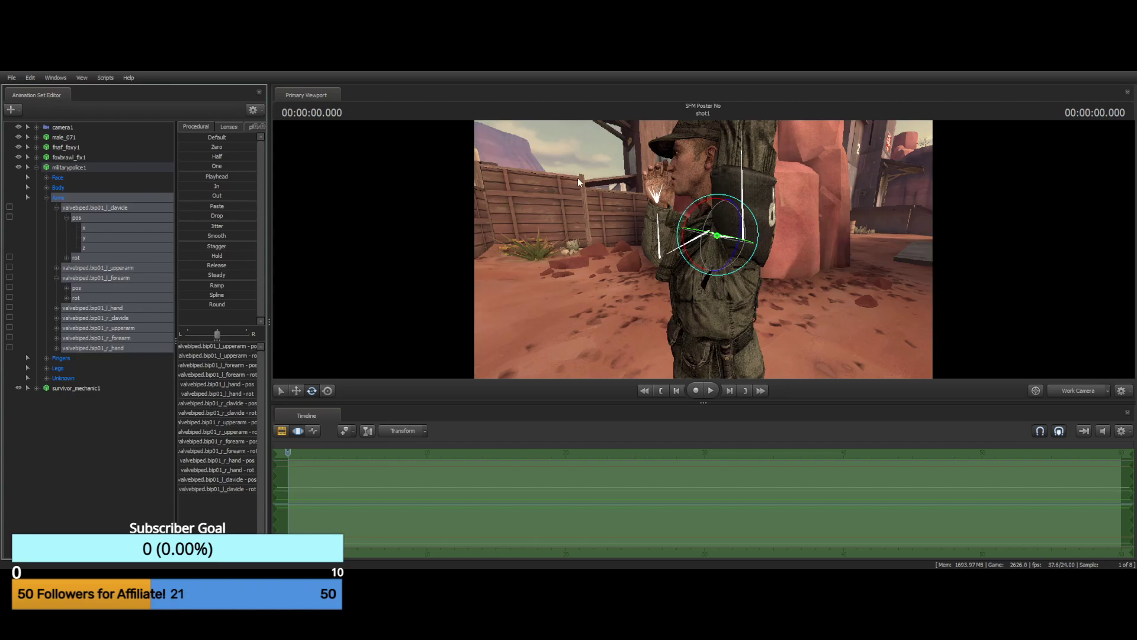
pyautogui.moveTo(578, 178); pyautogui.dragTo(714, 194)
pyautogui.press('s')
pyautogui.press('w')
pyautogui.press('a')
pyautogui.press('a')
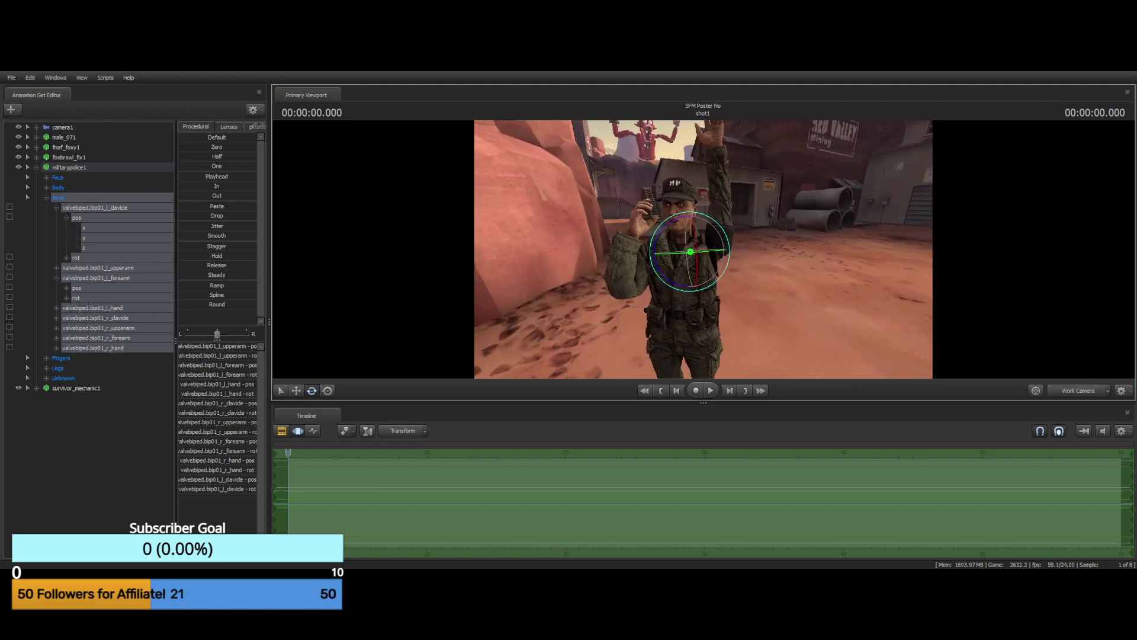
pyautogui.moveTo(518, 201); pyautogui.dragTo(513, 202)
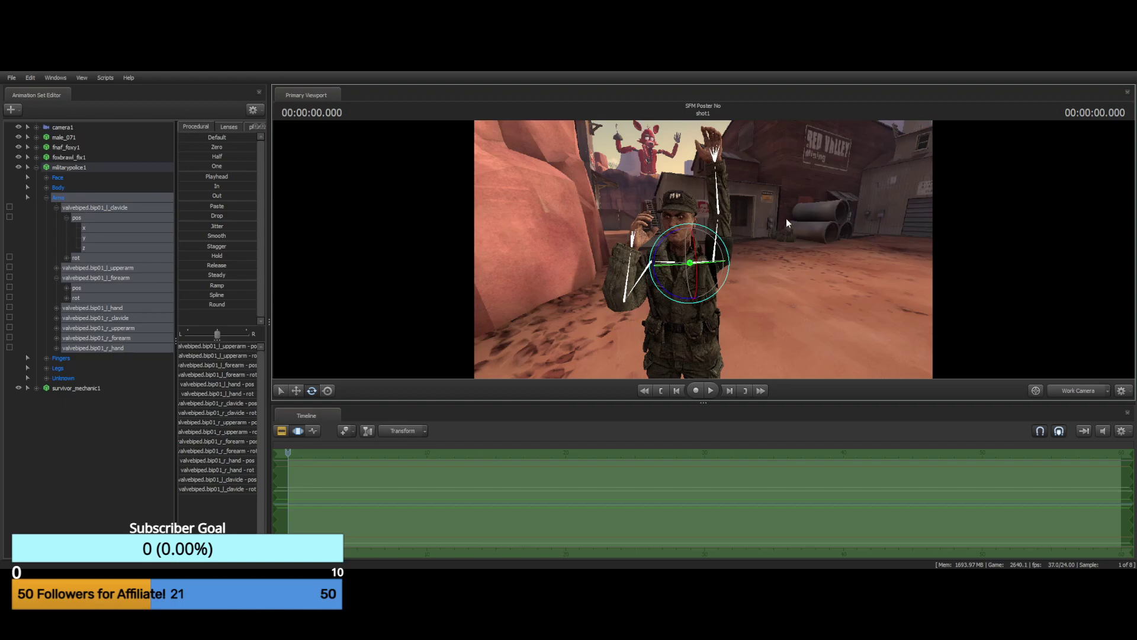
pyautogui.press('d')
pyautogui.moveTo(787, 218); pyautogui.dragTo(664, 255)
pyautogui.moveTo(758, 248); pyautogui.dragTo(729, 264)
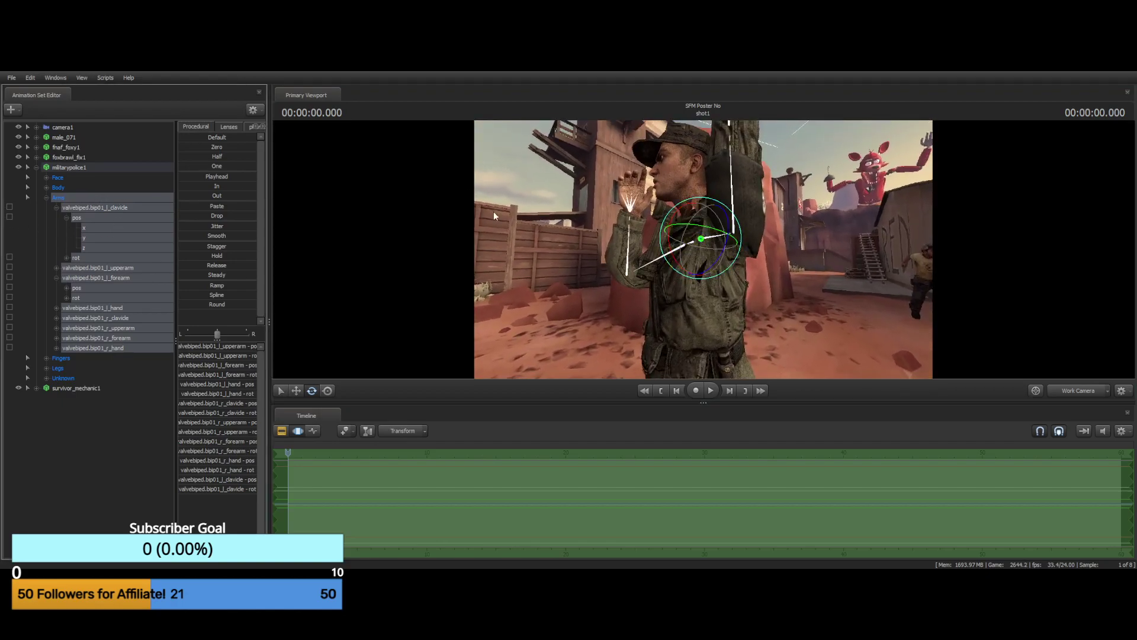
# Try rotating militarypolice1's left upper arm, and undo the rotation along with the earlier raising of the arm
pyautogui.click(74, 434)
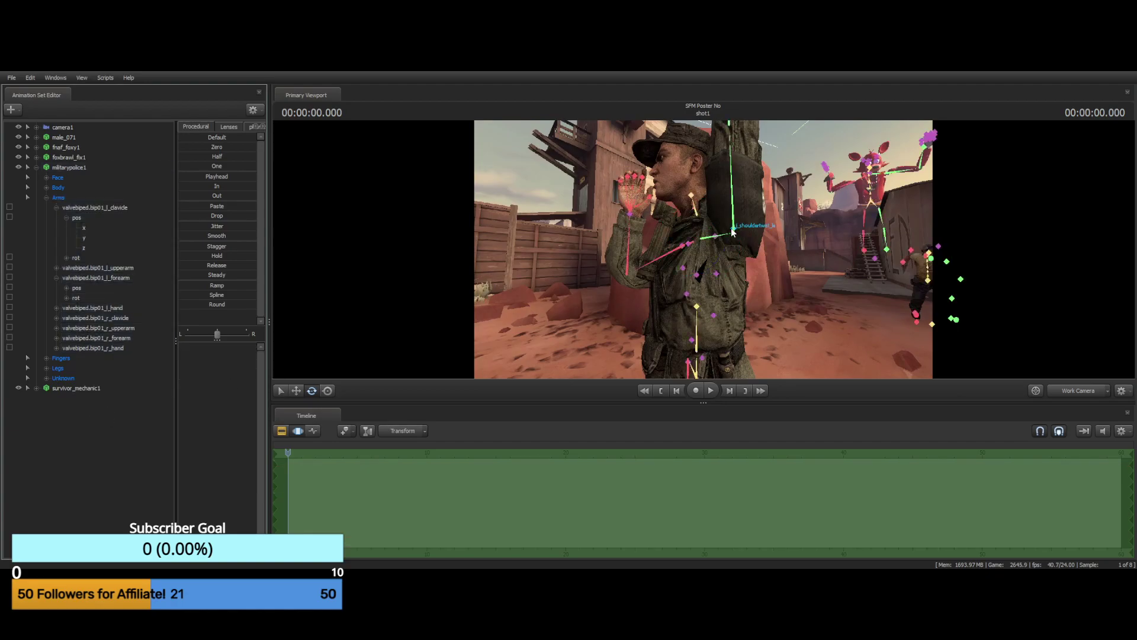
pyautogui.click(734, 228)
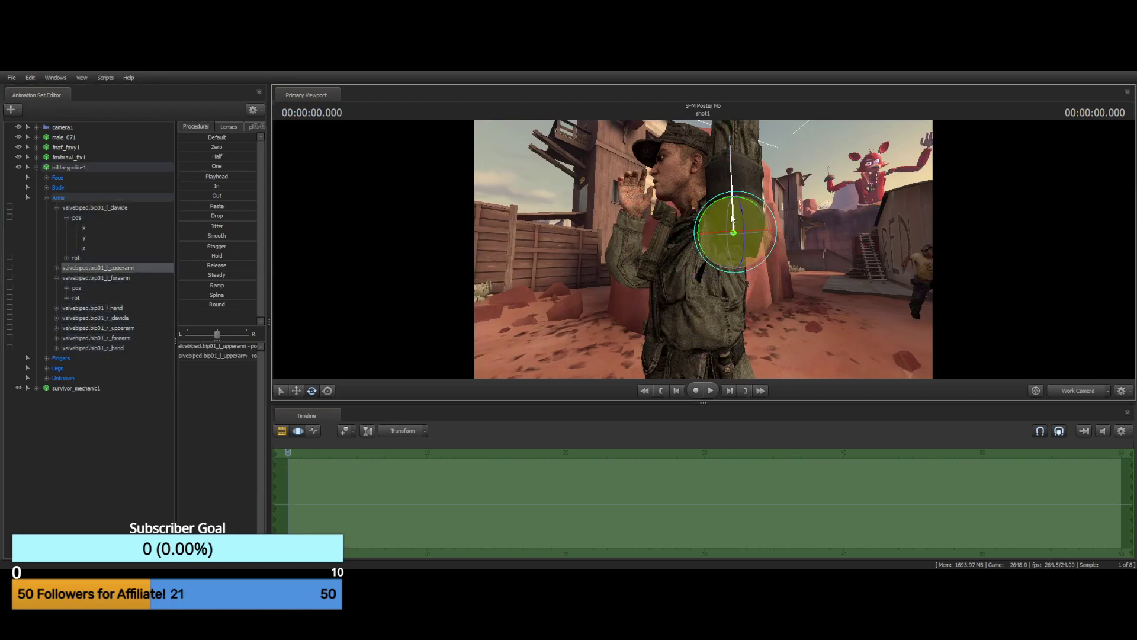
pyautogui.moveTo(731, 210)
pyautogui.mouseDown()
pyautogui.moveTo(735, 200)
pyautogui.moveTo(745, 212)
pyautogui.mouseUp()
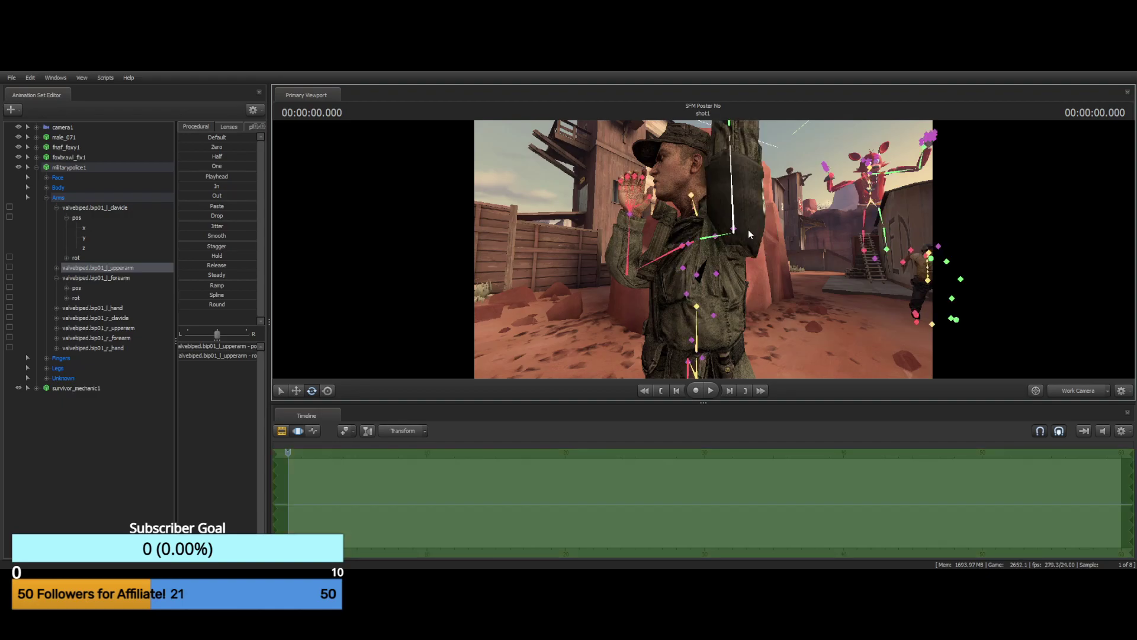
pyautogui.hotkey('ctrl', 'z')
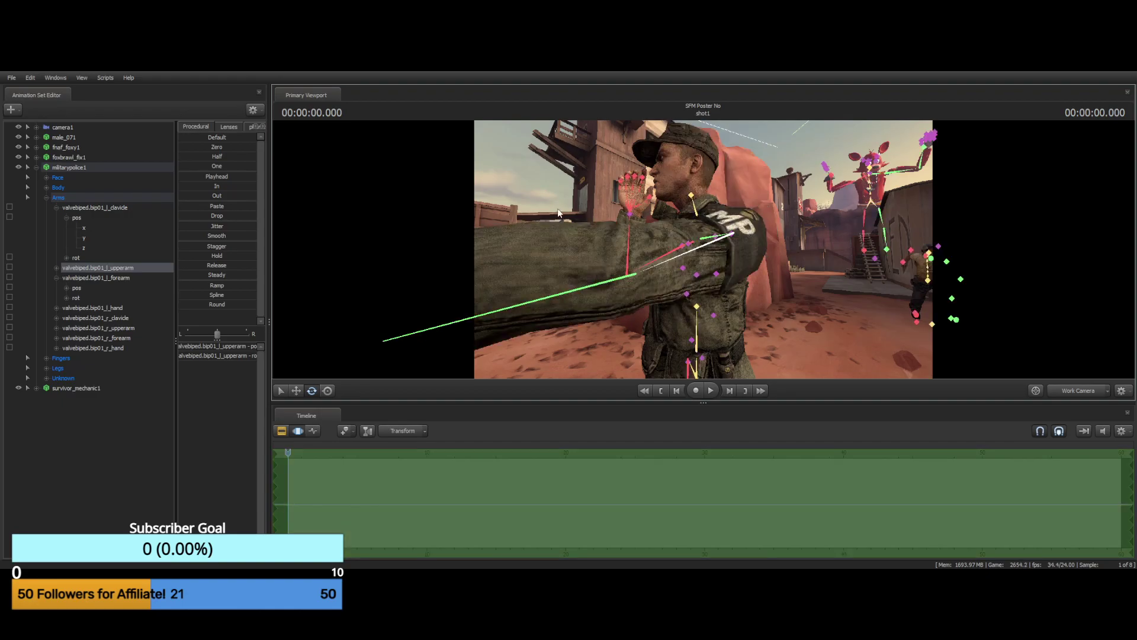
# Select militarypolice1's left forearm bone and rotate it while the arm points forward
pyautogui.moveTo(536, 186); pyautogui.dragTo(702, 195)
pyautogui.press('s')
pyautogui.press('d')
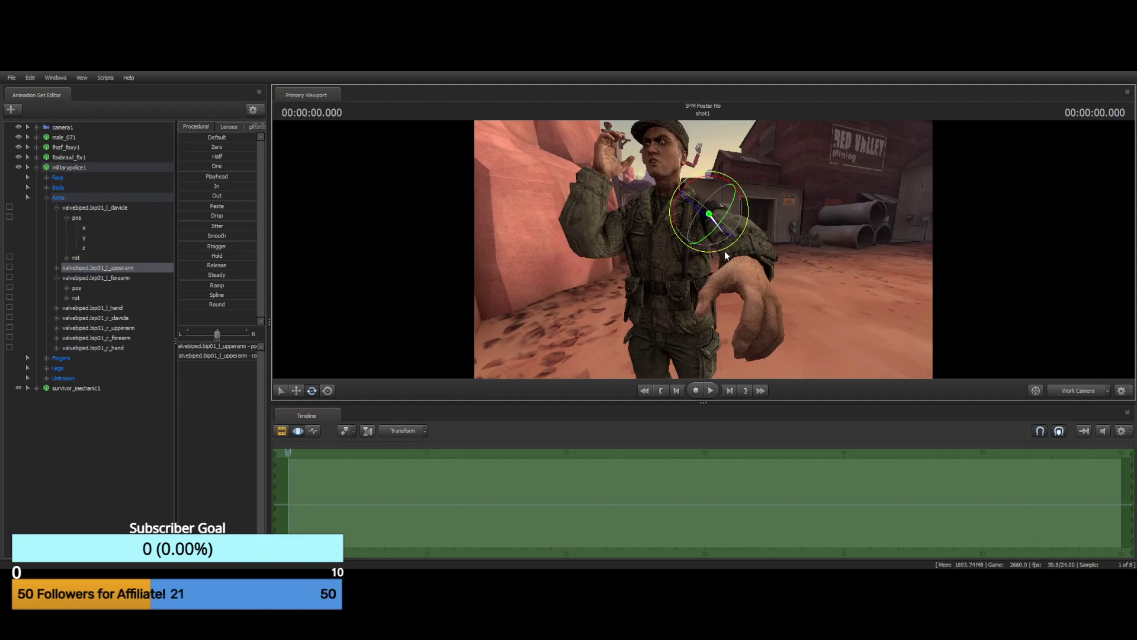
pyautogui.click(730, 235)
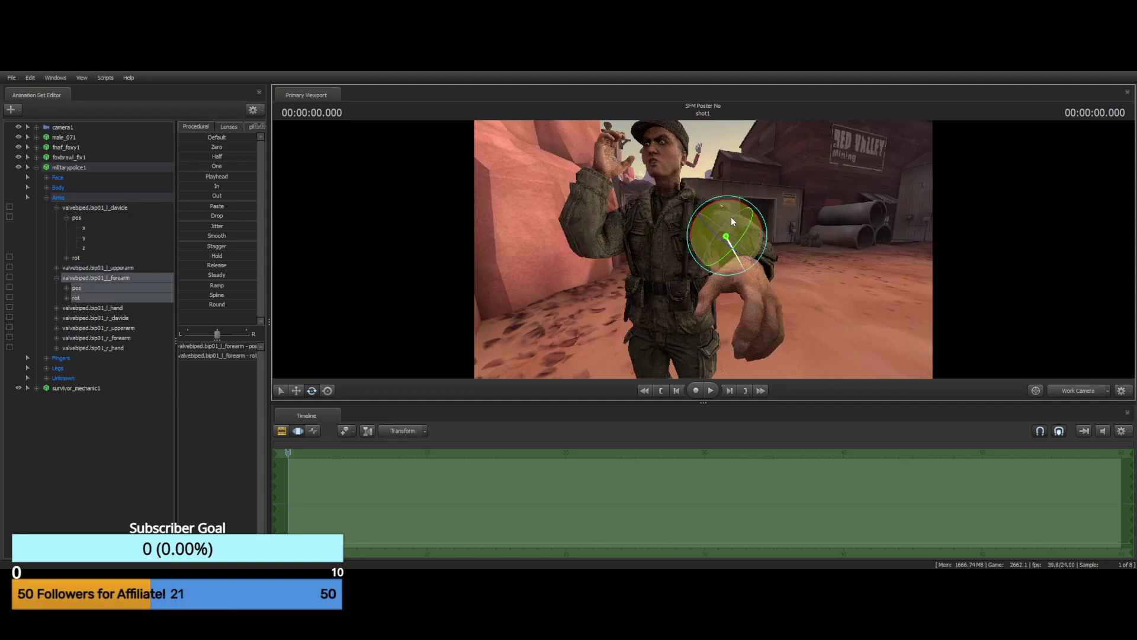
pyautogui.moveTo(732, 202); pyautogui.dragTo(710, 203)
pyautogui.keyDown('alt'); pyautogui.moveTo(730, 249); pyautogui.dragTo(648, 249); pyautogui.keyUp('alt')
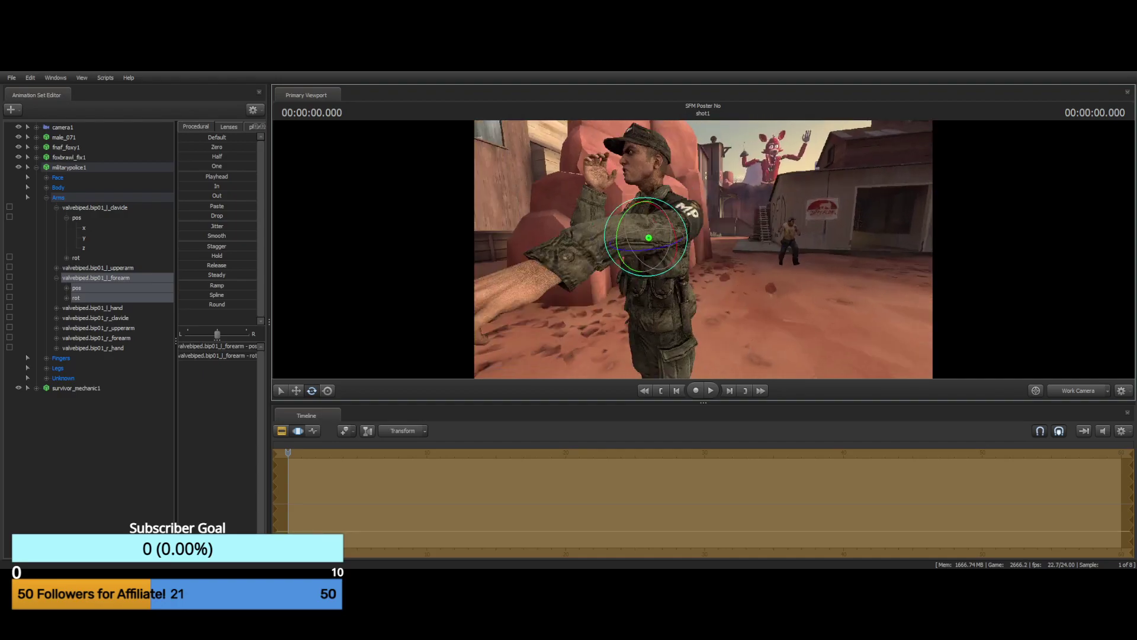
# Select the left upper arm bone and rotate it several times to reposition the outstretched arm
pyautogui.moveTo(770, 208); pyautogui.dragTo(663, 202)
pyautogui.moveTo(793, 188); pyautogui.dragTo(812, 148)
pyautogui.press('w')
pyautogui.click(661, 295)
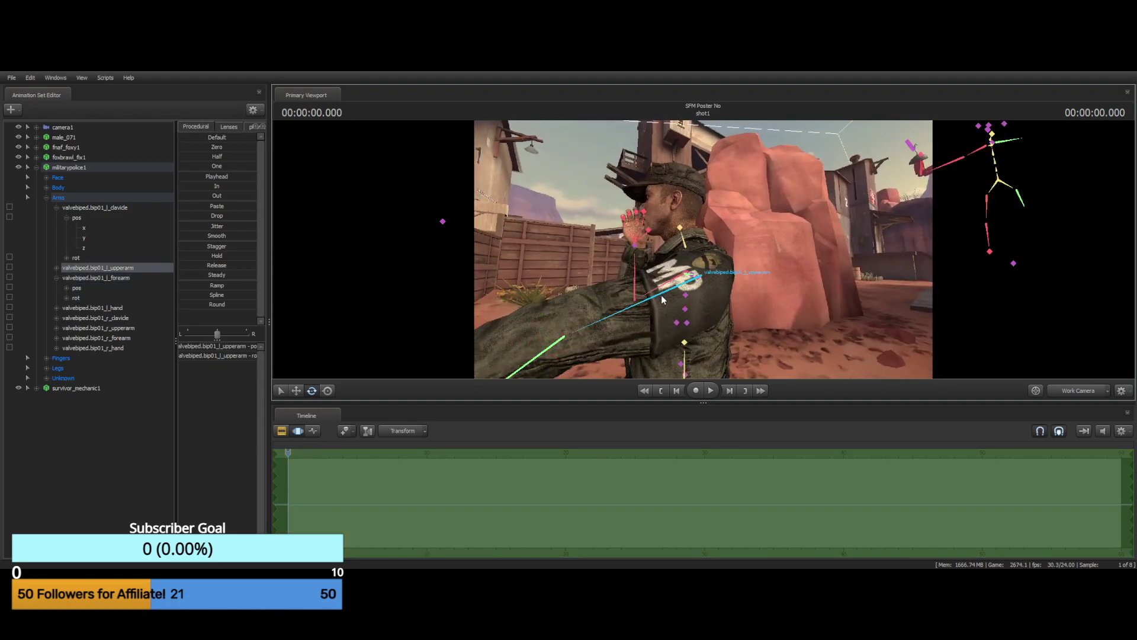
pyautogui.moveTo(702, 303); pyautogui.dragTo(695, 308)
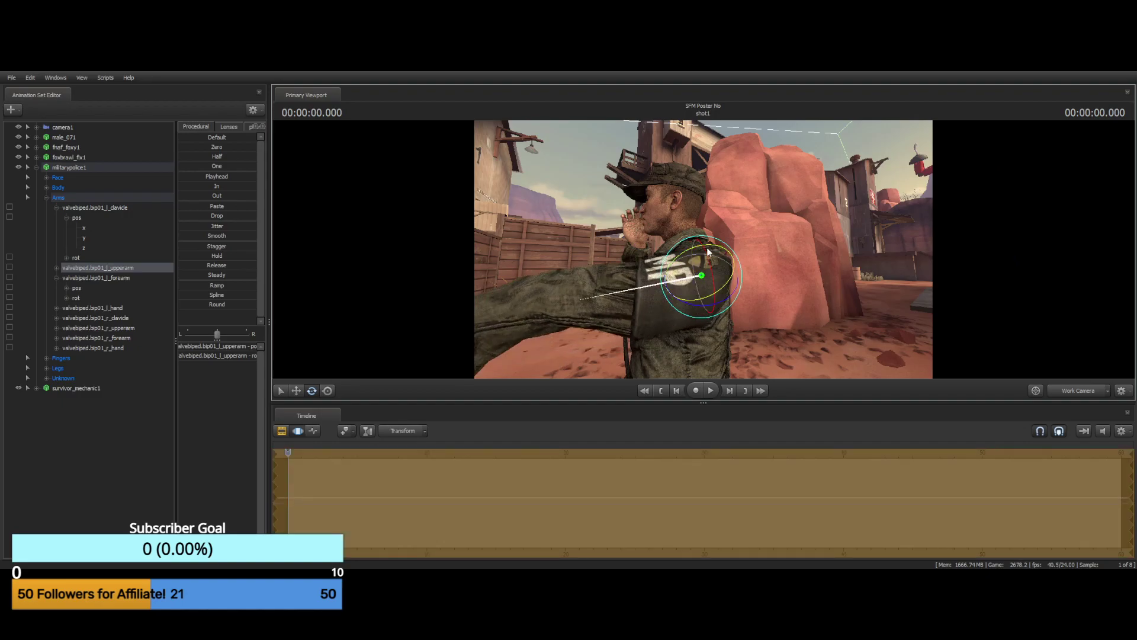
pyautogui.moveTo(708, 247); pyautogui.dragTo(750, 276)
pyautogui.press('a')
pyautogui.moveTo(626, 271); pyautogui.dragTo(712, 290)
# Undo the series of left forearm and upper arm rotations to step back through the earlier arm poses
pyautogui.hotkey('ctrl', 'z')
pyautogui.hotkey('ctrl', 'z')
pyautogui.hotkey('ctrl', 'z')
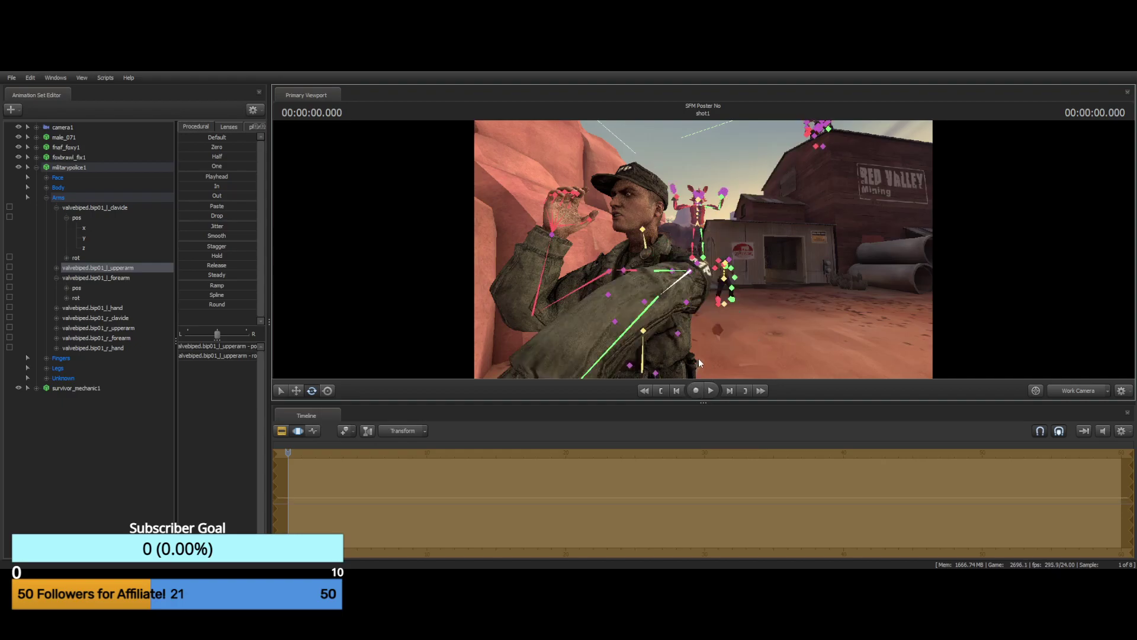
pyautogui.hotkey('ctrl', 'z')
pyautogui.hotkey('ctrl', 'z')
pyautogui.hotkey('ctrl', 'z')
pyautogui.hotkey('ctrl', 'z')
pyautogui.hotkey('ctrl', 'z')
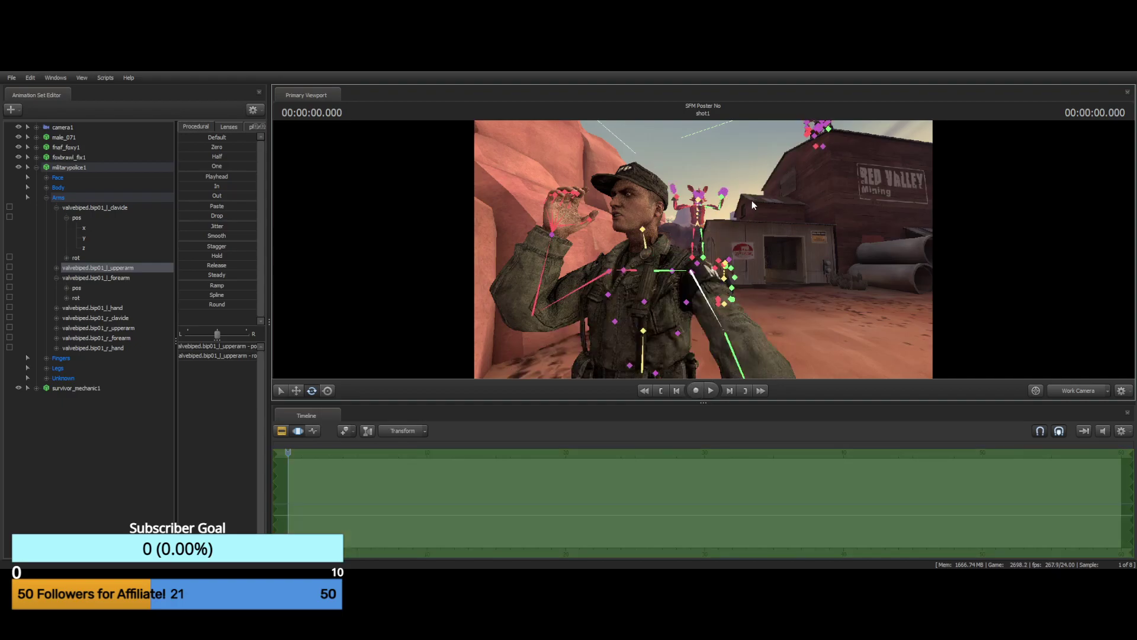
pyautogui.hotkey('ctrl', 'z')
pyautogui.hotkey('ctrl', 'z')
pyautogui.hotkey('ctrl', 'z')
pyautogui.hotkey('ctrl', 'z')
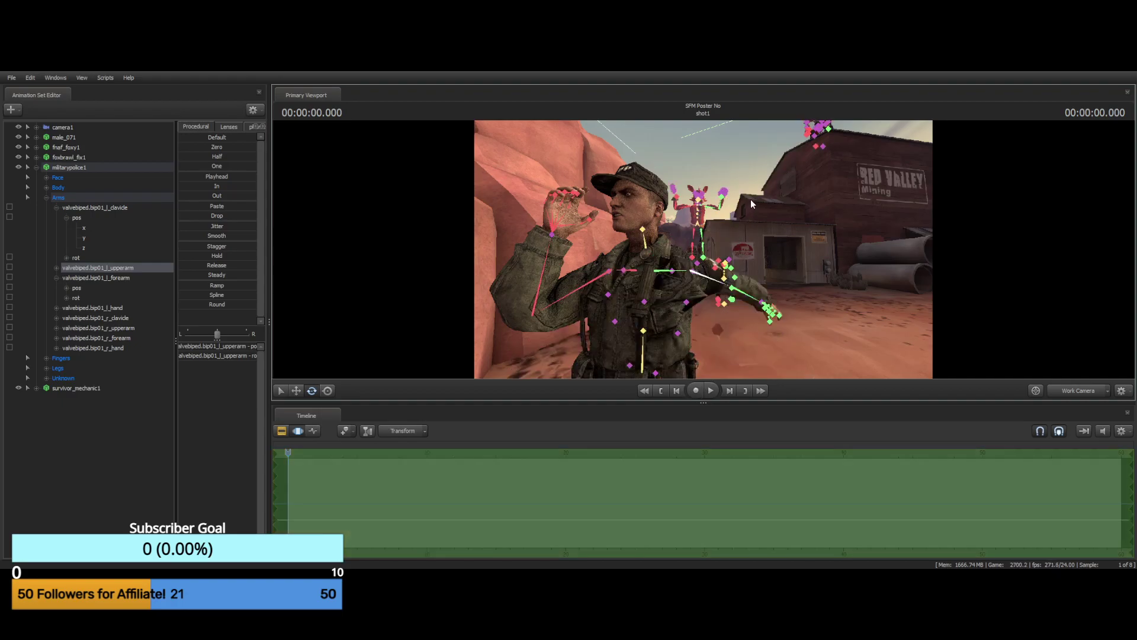
pyautogui.hotkey('ctrl', 'z')
pyautogui.hotkey('ctrl', 'z')
pyautogui.hotkey('ctrl', 'z')
pyautogui.hotkey('ctrl', 'z')
pyautogui.hotkey('ctrl', 'z')
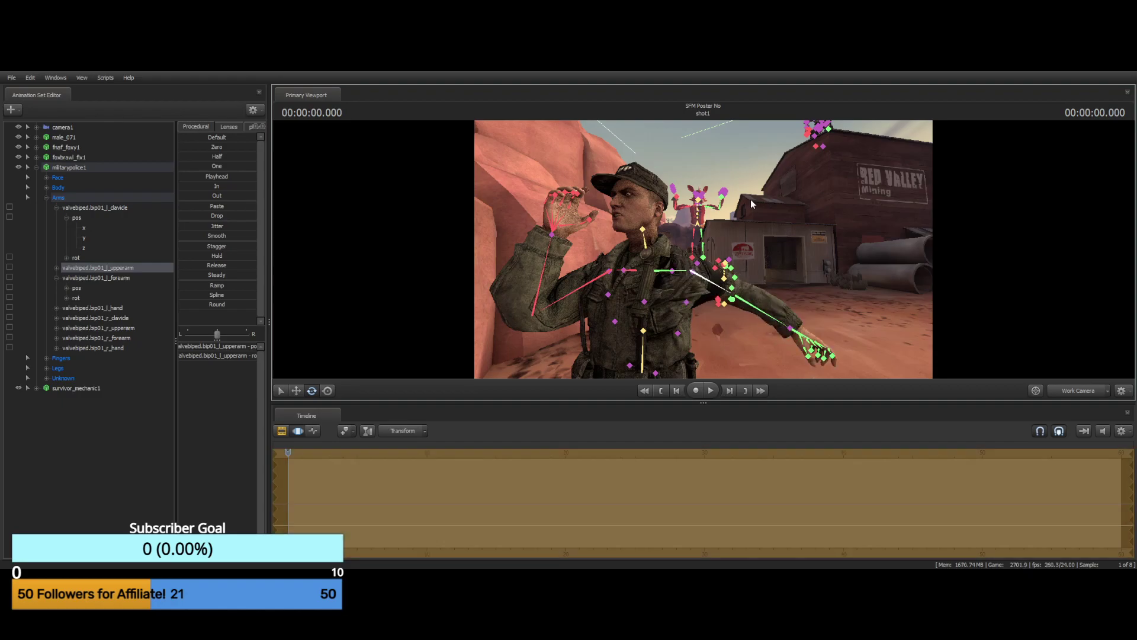
pyautogui.hotkey('ctrl', 'z')
pyautogui.hotkey('ctrl', 'z')
pyautogui.hotkey('ctrl', 'z')
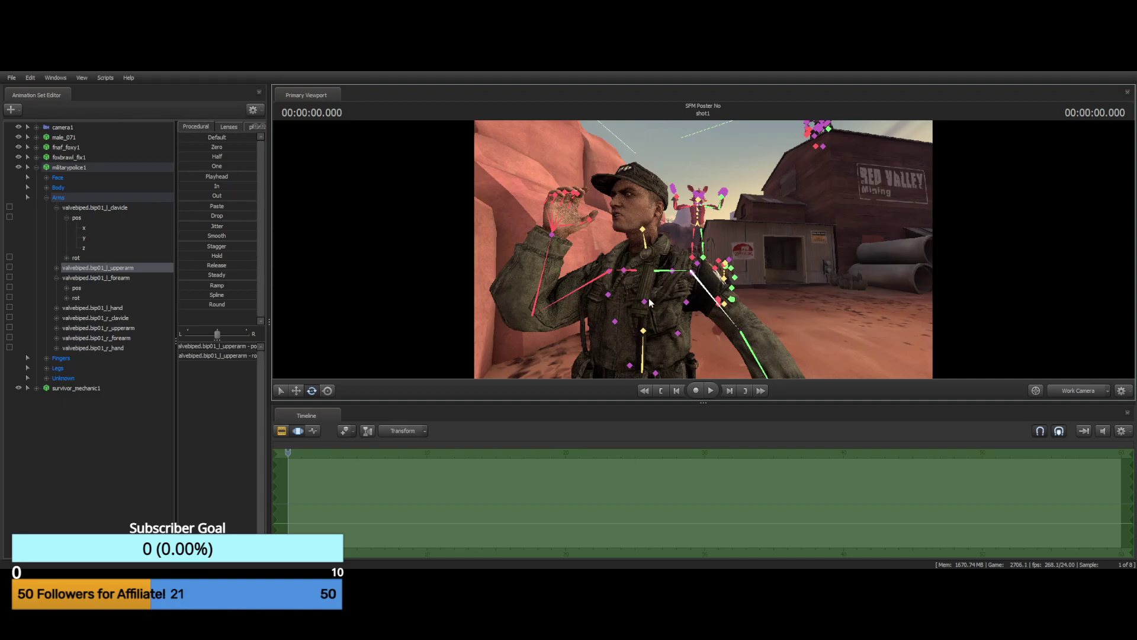
pyautogui.hotkey('ctrl', 'z')
pyautogui.hotkey('ctrl', 'z')
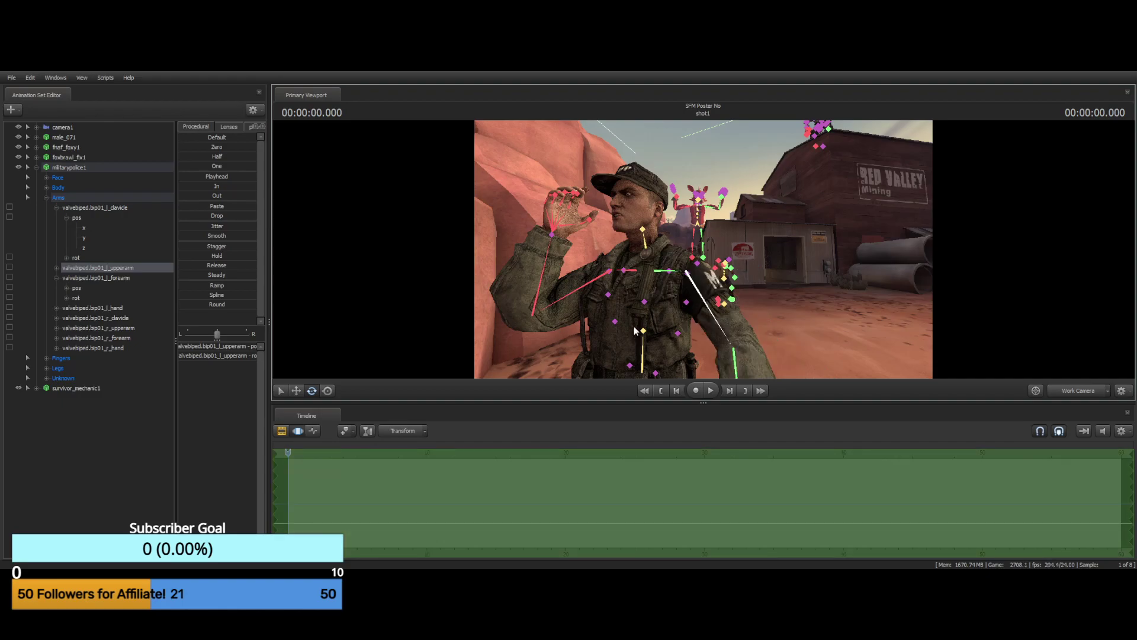
# Check the lowered left arm from the side and front, and undo a few more of its changes
pyautogui.press('d')
pyautogui.moveTo(840, 233); pyautogui.dragTo(703, 248)
pyautogui.hotkey('ctrl', 'z')
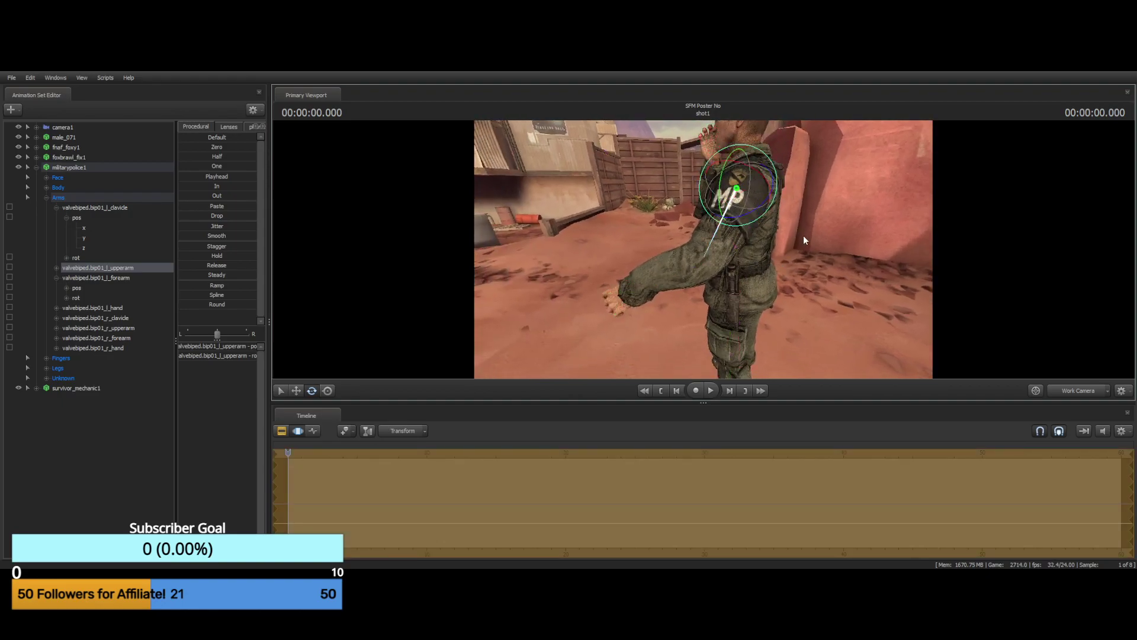
pyautogui.moveTo(803, 236); pyautogui.dragTo(927, 264)
pyautogui.press('w')
pyautogui.press('s')
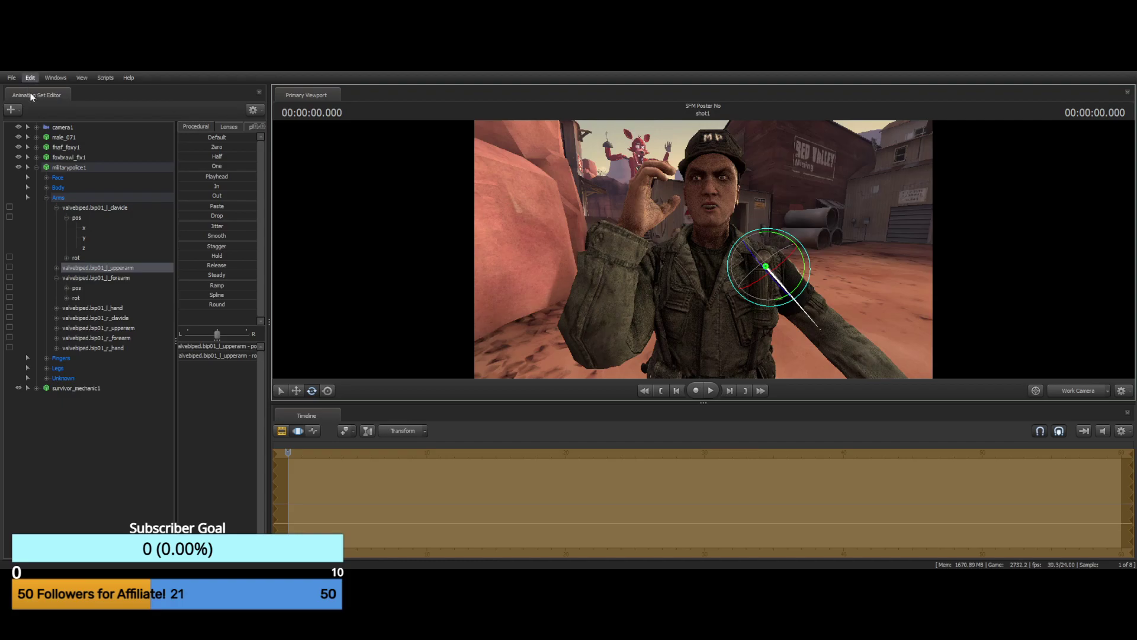
pyautogui.click(33, 97)
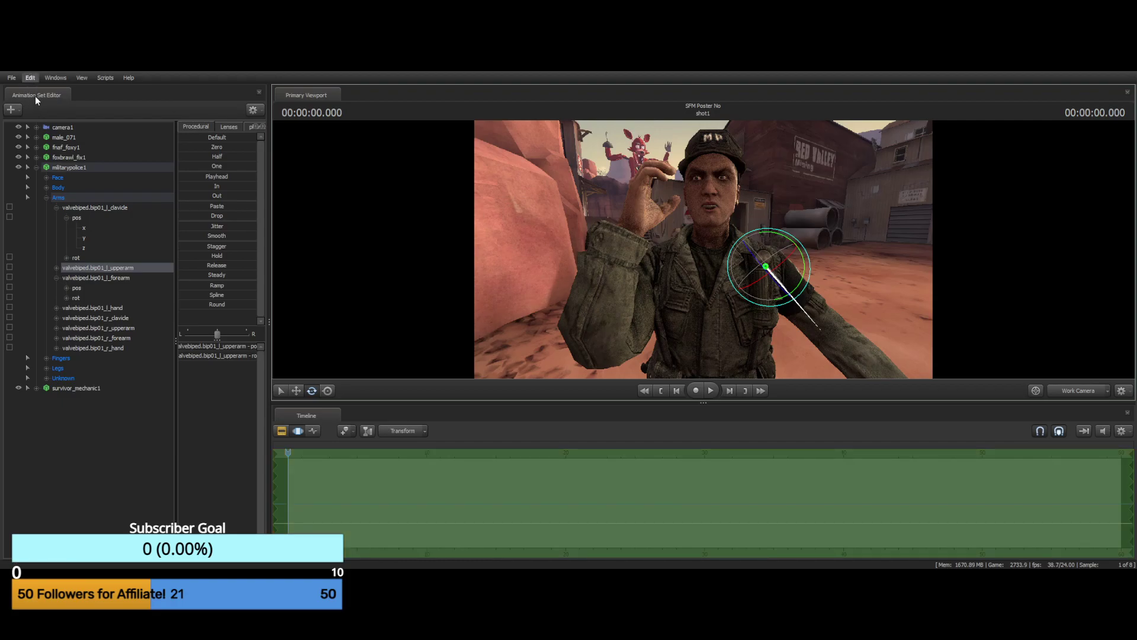
pyautogui.hotkey('ctrl', 'z')
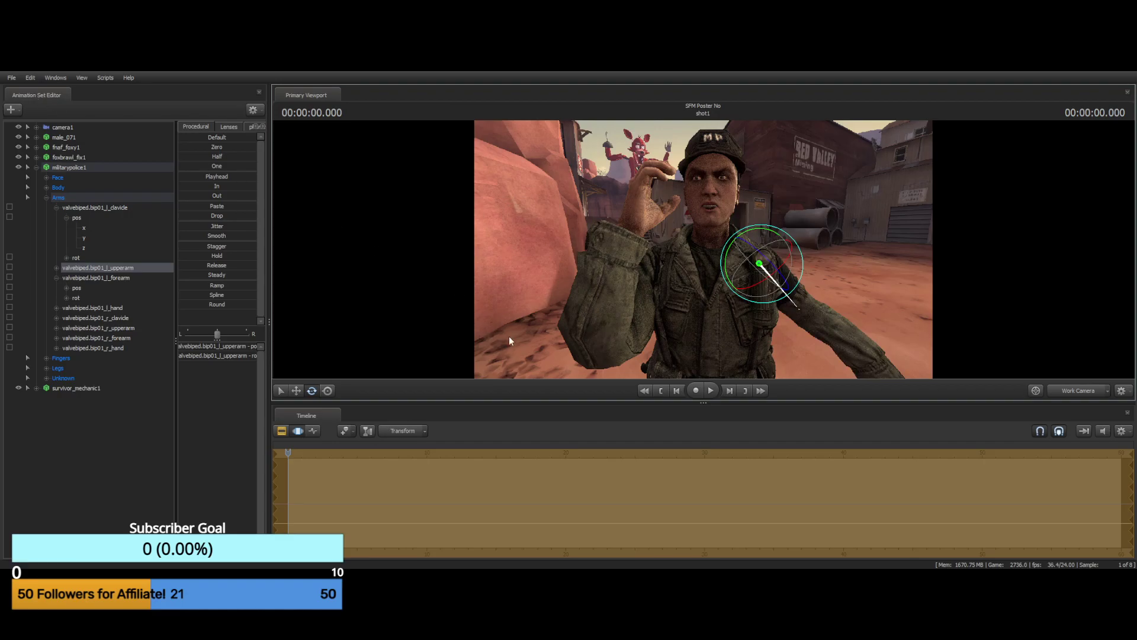
pyautogui.hotkey('ctrl', 'z')
pyautogui.keyDown('alt'); pyautogui.moveTo(774, 268); pyautogui.dragTo(630, 268); pyautogui.keyUp('alt')
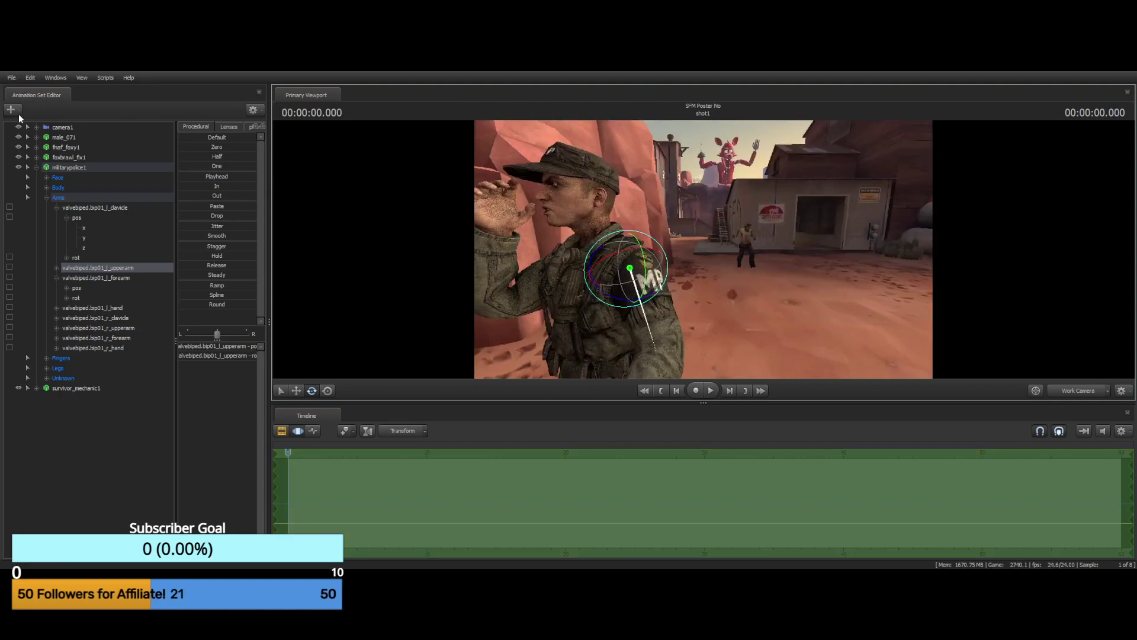
# Select militarypolice1's right forearm bone and rotate it to adjust the hand raised beside the face
pyautogui.click(126, 476)
pyautogui.moveTo(776, 261); pyautogui.dragTo(699, 247)
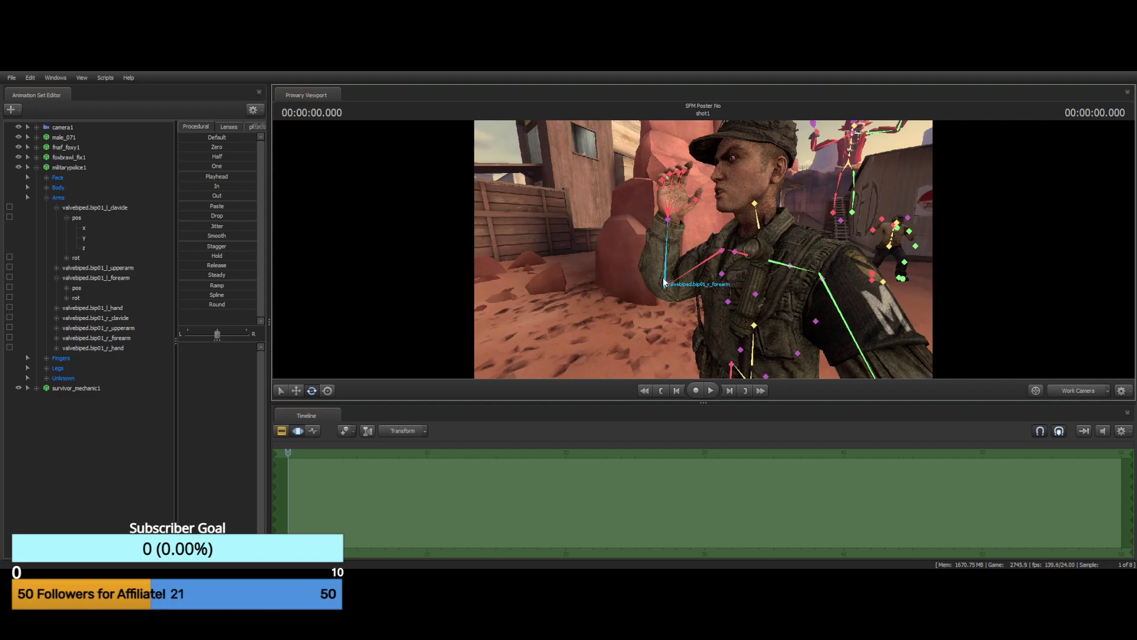
pyautogui.click(672, 278)
pyautogui.moveTo(675, 259); pyautogui.dragTo(595, 136)
pyautogui.press('w')
pyautogui.press('d')
pyautogui.moveTo(532, 169); pyautogui.dragTo(541, 168)
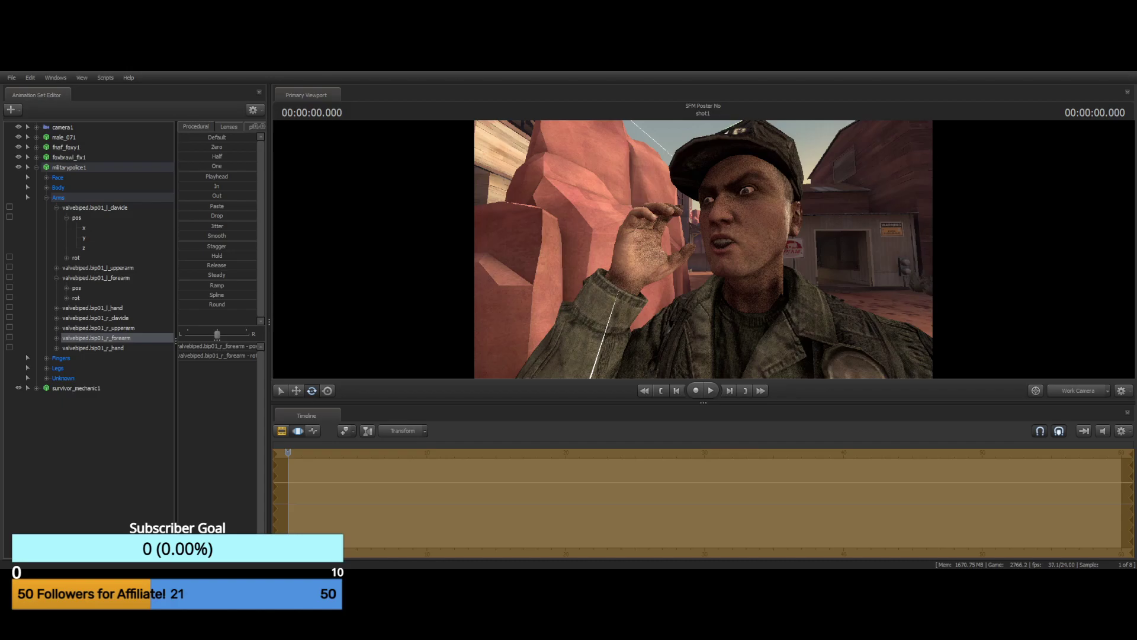
pyautogui.moveTo(633, 301); pyautogui.dragTo(577, 372)
pyautogui.moveTo(632, 299); pyautogui.dragTo(599, 281)
# Select militarypolice1's right upper arm bone and rotate it to lower the raised arm's elbow
pyautogui.press('s')
pyautogui.press('d')
pyautogui.moveTo(653, 309); pyautogui.dragTo(653, 309)
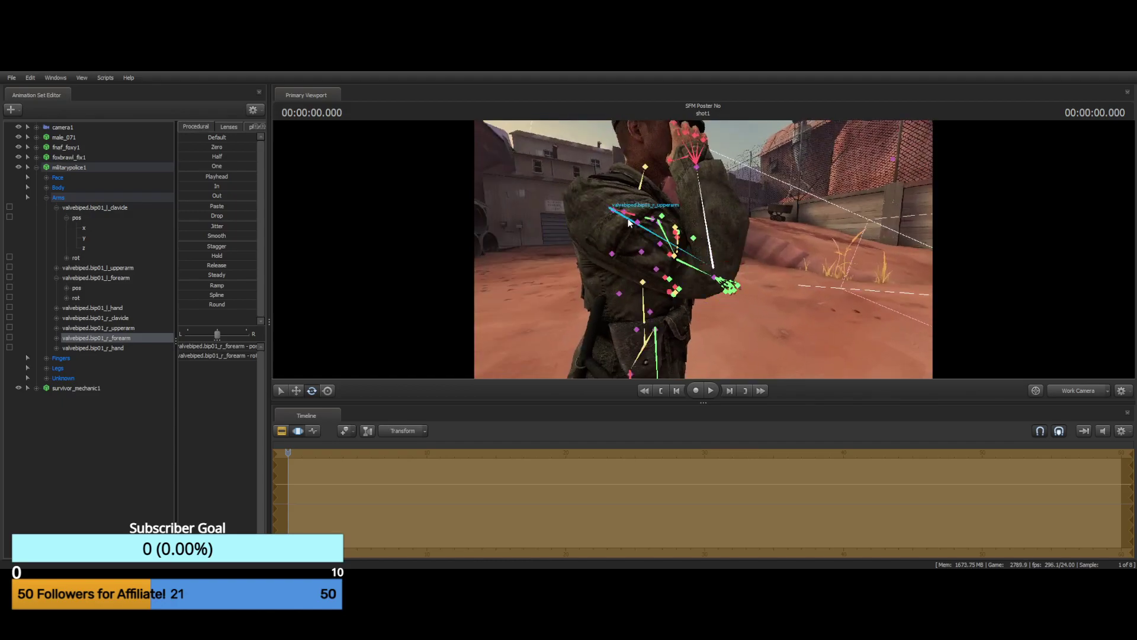
pyautogui.click(631, 220)
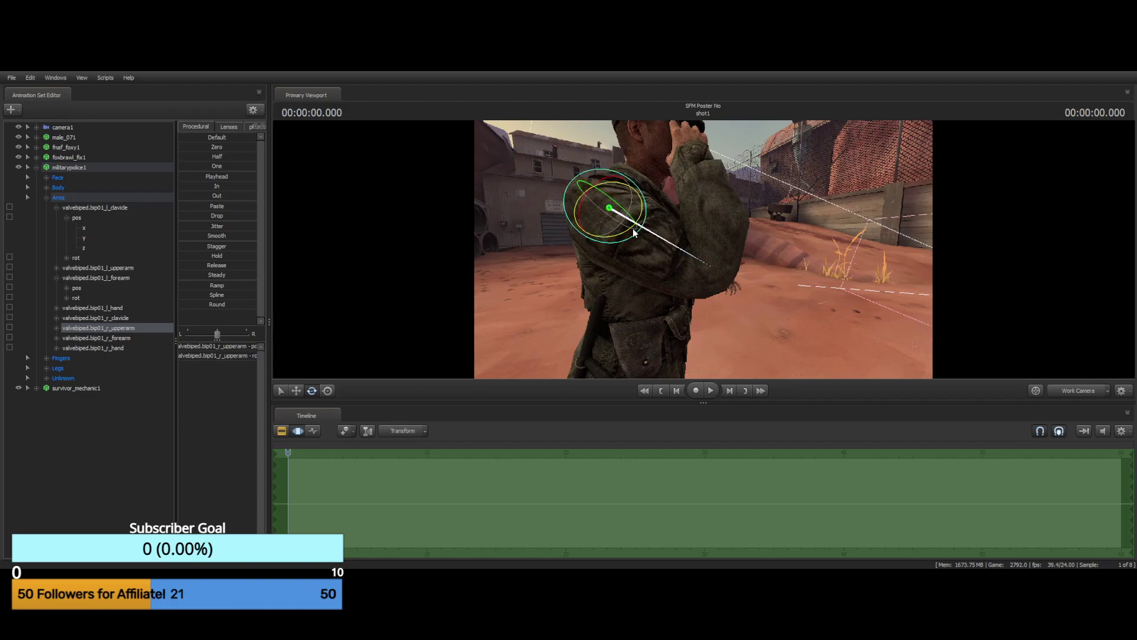
pyautogui.moveTo(640, 210); pyautogui.dragTo(616, 239)
# Select the right forearm bone and rotate it to reposition the raised hand beside the face
pyautogui.moveTo(703, 250); pyautogui.dragTo(644, 225)
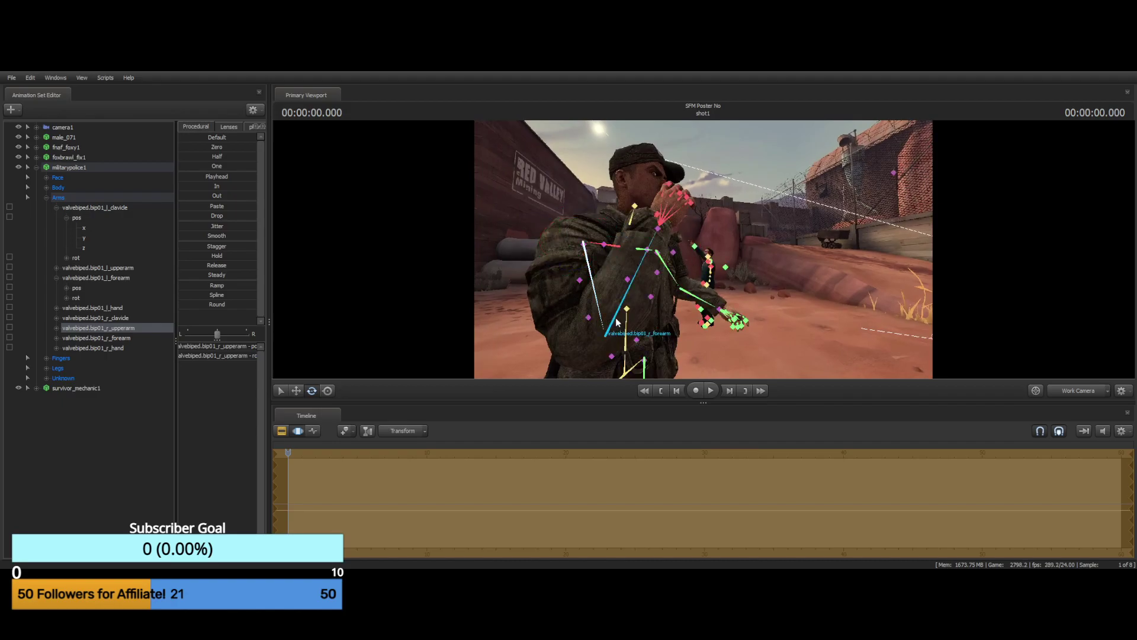
pyautogui.keyDown('ctrl'); pyautogui.click(608, 336); pyautogui.keyUp('ctrl')
pyautogui.moveTo(608, 337)
pyautogui.mouseDown()
pyautogui.moveTo(603, 328)
pyautogui.moveTo(625, 334)
pyautogui.moveTo(610, 324)
pyautogui.moveTo(601, 338)
pyautogui.mouseUp()
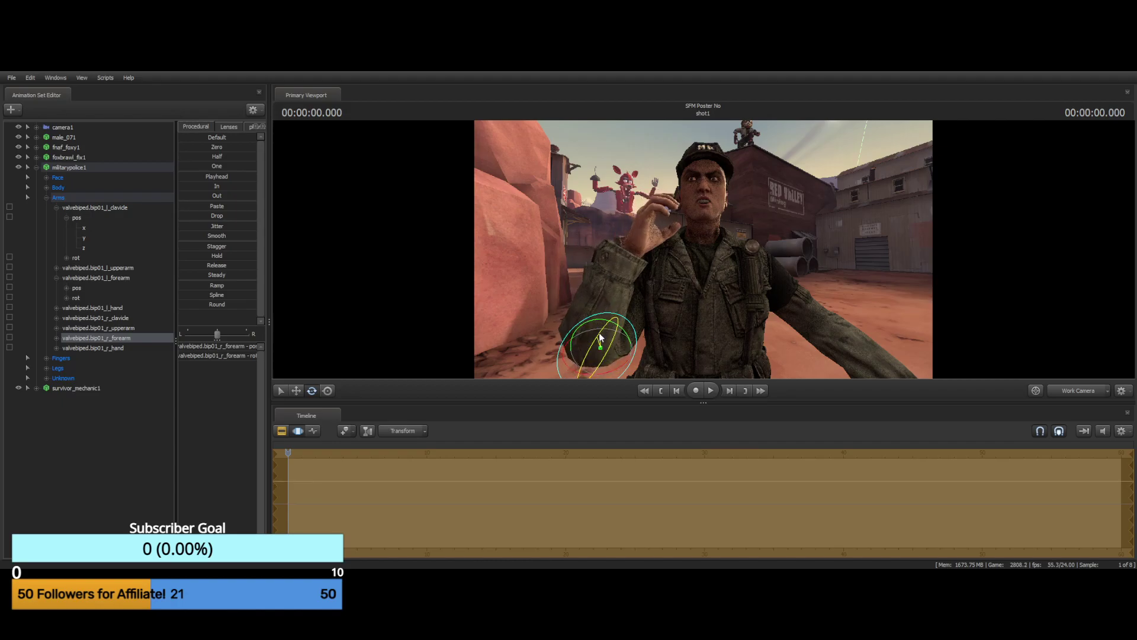
pyautogui.moveTo(703, 249); pyautogui.dragTo(820, 249)
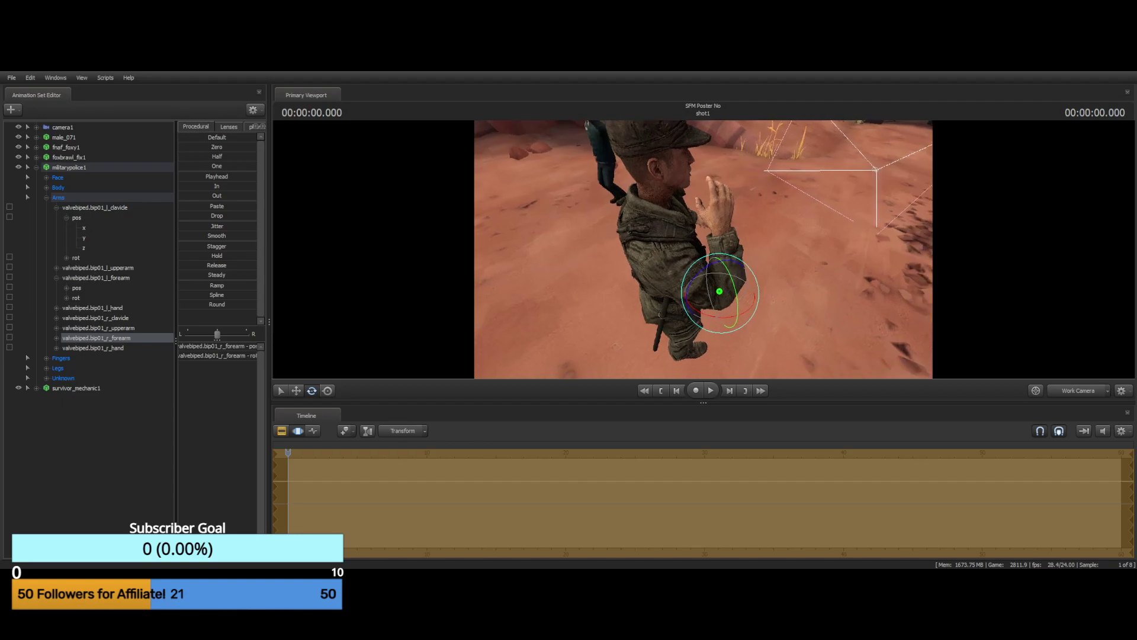
# Select the right clavicle bone and rotate it to adjust the shoulder, working from the side and from above
pyautogui.press('w')
pyautogui.press('ctrl')
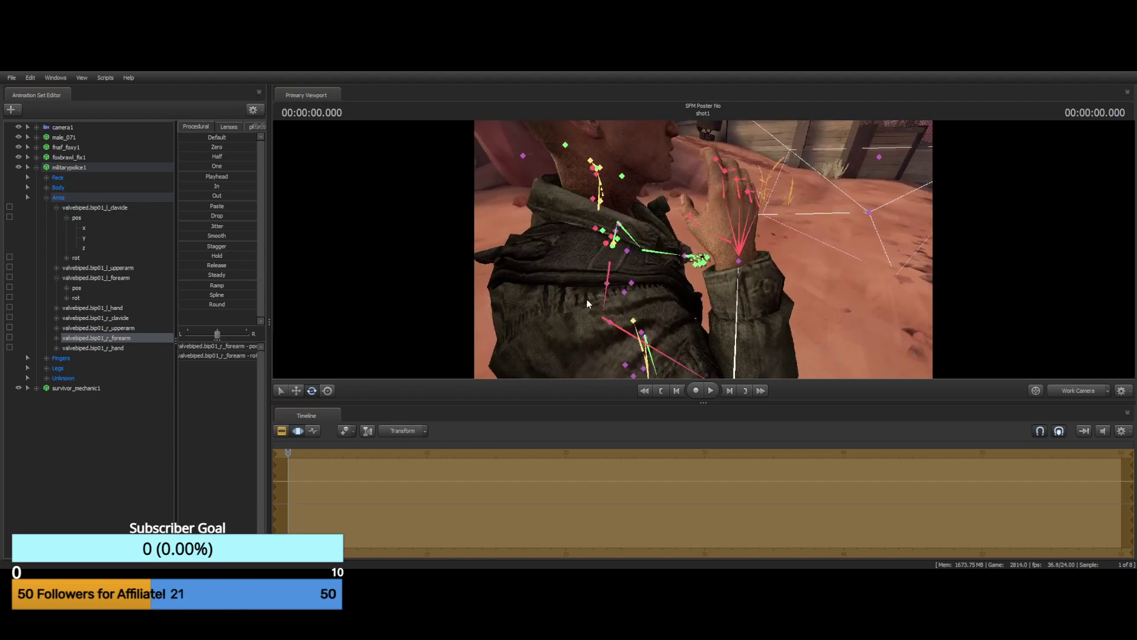
pyautogui.keyDown('ctrl'); pyautogui.click(605, 299); pyautogui.keyUp('ctrl')
pyautogui.moveTo(866, 256); pyautogui.dragTo(866, 320)
pyautogui.press('s')
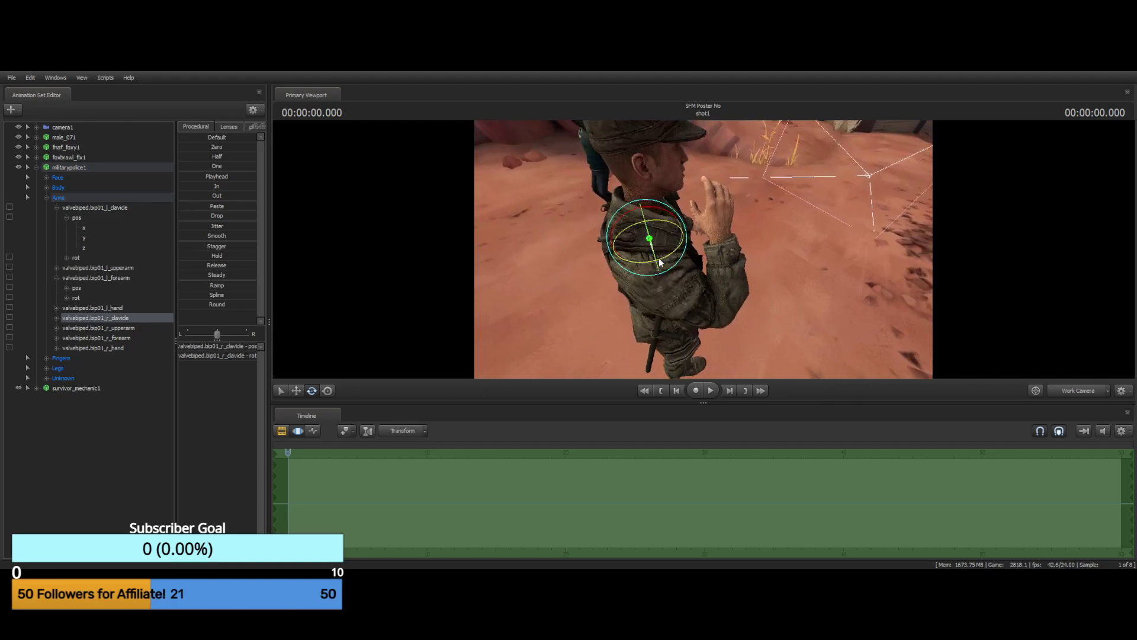
pyautogui.moveTo(660, 262); pyautogui.dragTo(661, 257)
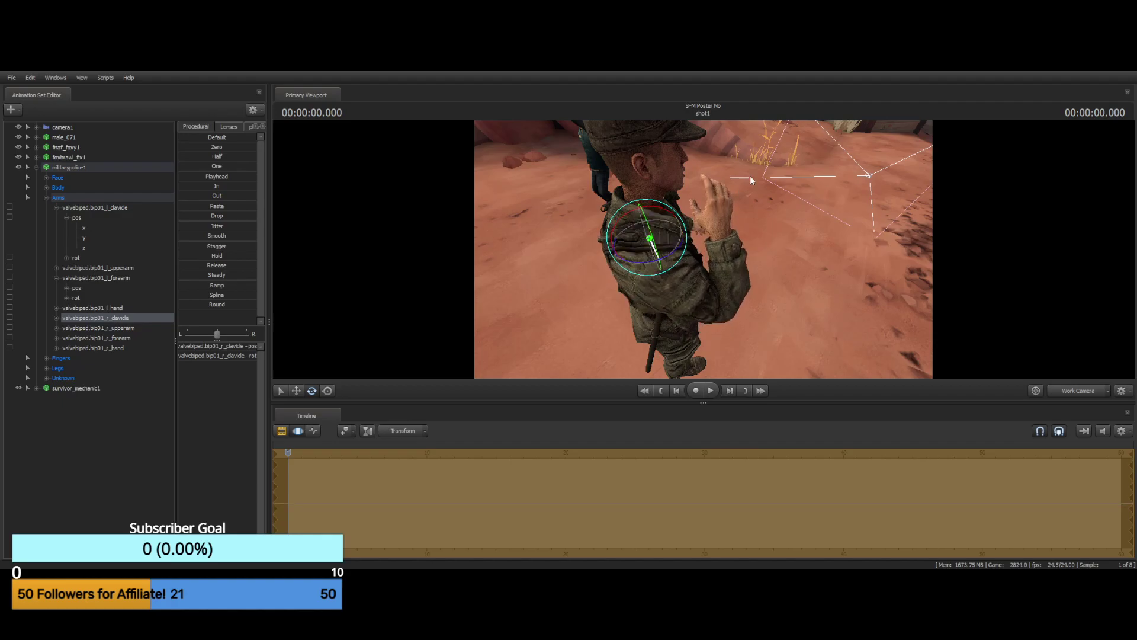
pyautogui.moveTo(751, 176); pyautogui.dragTo(704, 237)
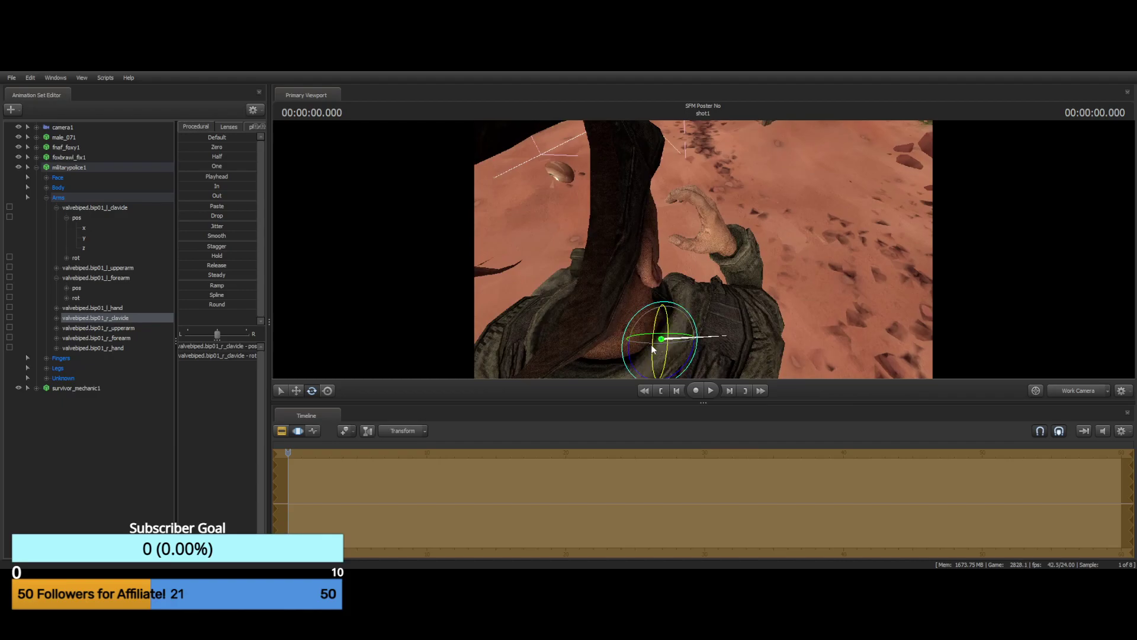
pyautogui.moveTo(652, 347); pyautogui.dragTo(638, 377)
pyautogui.moveTo(694, 311); pyautogui.dragTo(585, 237)
# Reselect the right forearm bone and fine-tune its rotation so the hand sits slightly away from the face
pyautogui.press('ctrl')
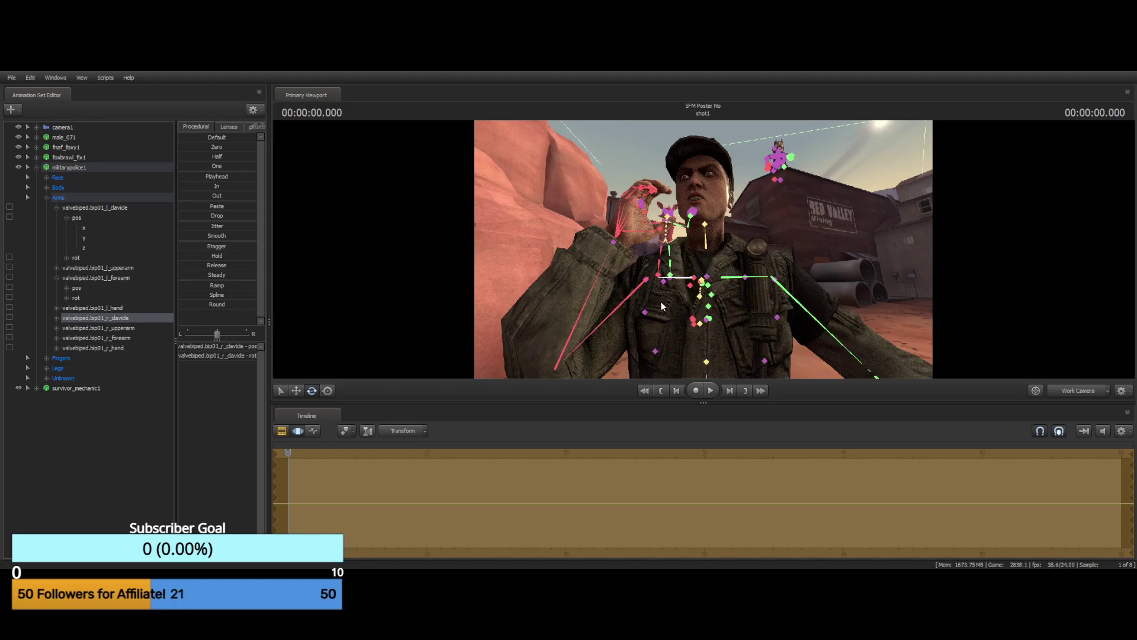
pyautogui.click(586, 301)
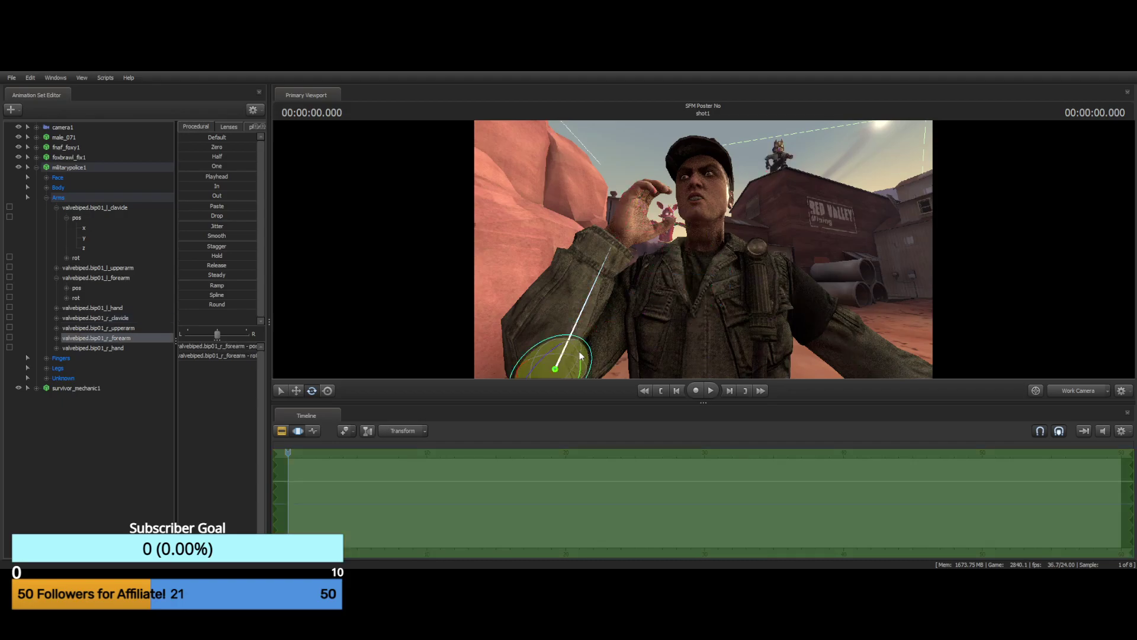
pyautogui.moveTo(549, 352)
pyautogui.mouseDown()
pyautogui.moveTo(586, 363)
pyautogui.moveTo(584, 372)
pyautogui.moveTo(551, 349)
pyautogui.mouseUp()
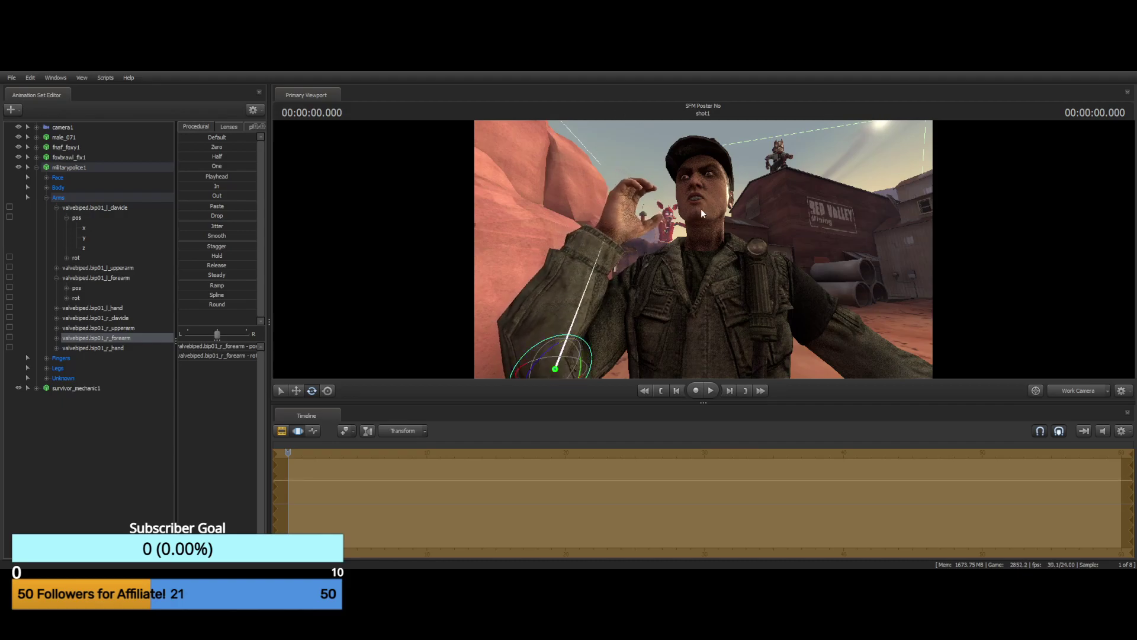
pyautogui.moveTo(701, 208); pyautogui.dragTo(669, 283)
pyautogui.moveTo(598, 337); pyautogui.dragTo(598, 329)
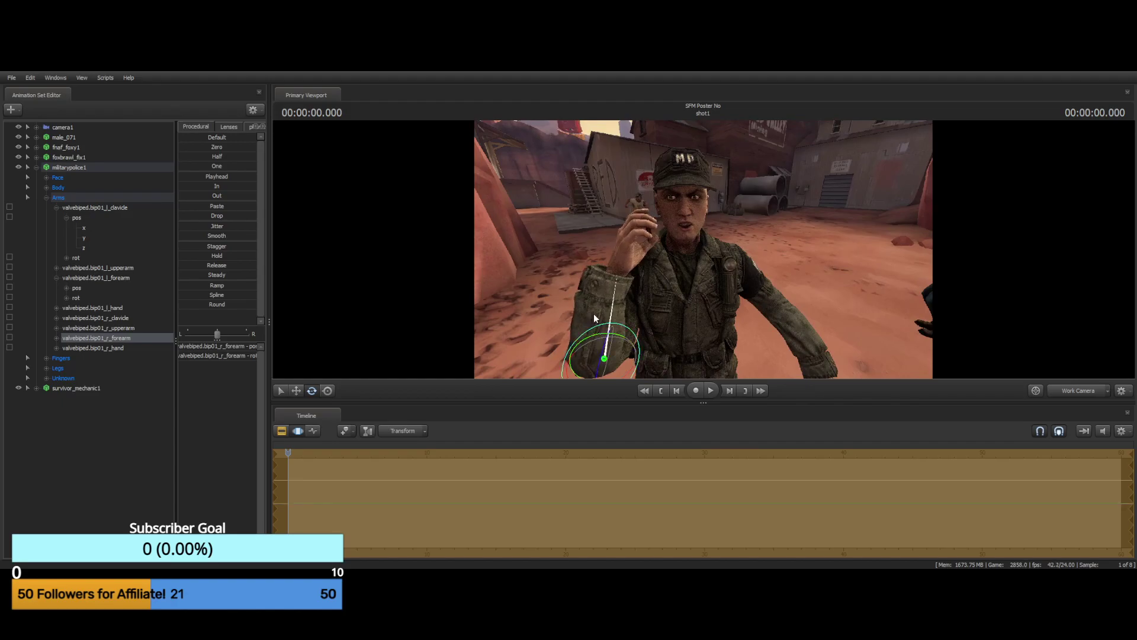
# Select the left upper arm bone and rotate it to raise the lowered arm straight out in front of the body
pyautogui.press('ctrl')
pyautogui.moveTo(691, 265); pyautogui.dragTo(616, 248)
pyautogui.moveTo(651, 276); pyautogui.dragTo(616, 275, button='right')
pyautogui.moveTo(616, 274); pyautogui.dragTo(760, 325)
pyautogui.moveTo(640, 297); pyautogui.dragTo(703, 249, button='right')
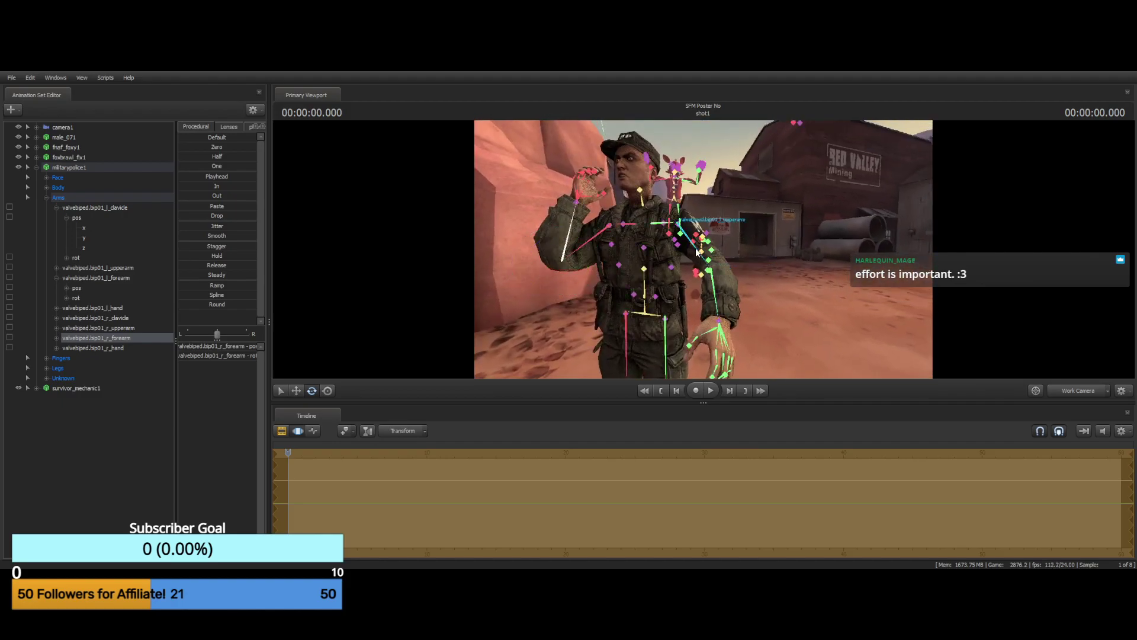
pyautogui.keyDown('ctrl'); pyautogui.click(689, 237); pyautogui.keyUp('ctrl')
pyautogui.moveTo(847, 181); pyautogui.dragTo(699, 201)
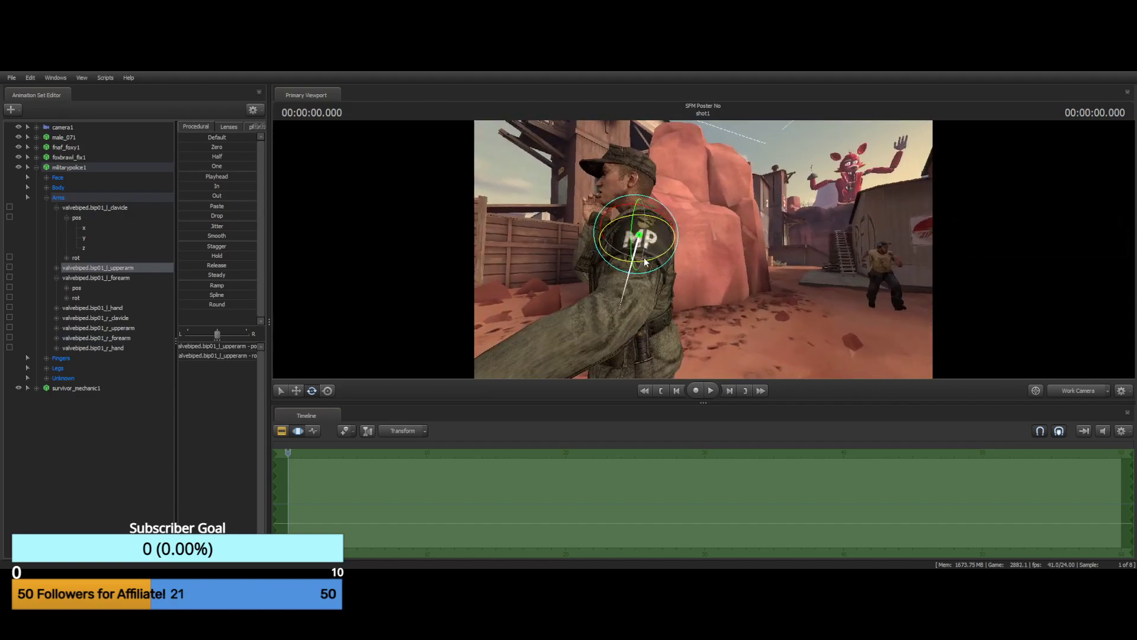
pyautogui.moveTo(642, 262); pyautogui.dragTo(612, 254)
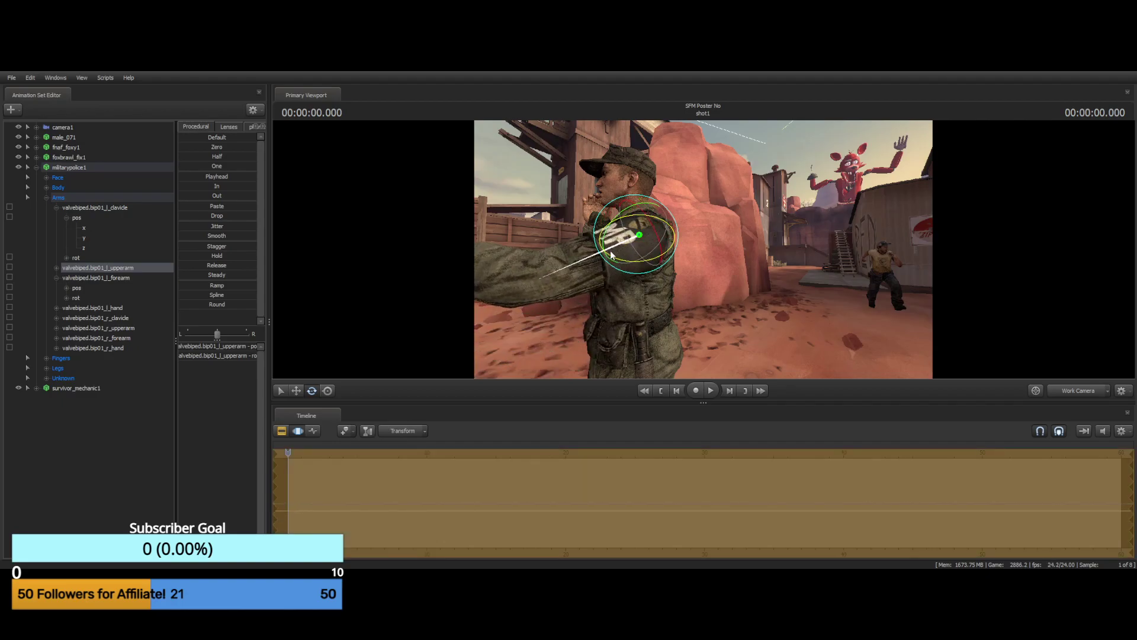
pyautogui.moveTo(703, 249); pyautogui.dragTo(834, 249)
pyautogui.press('a')
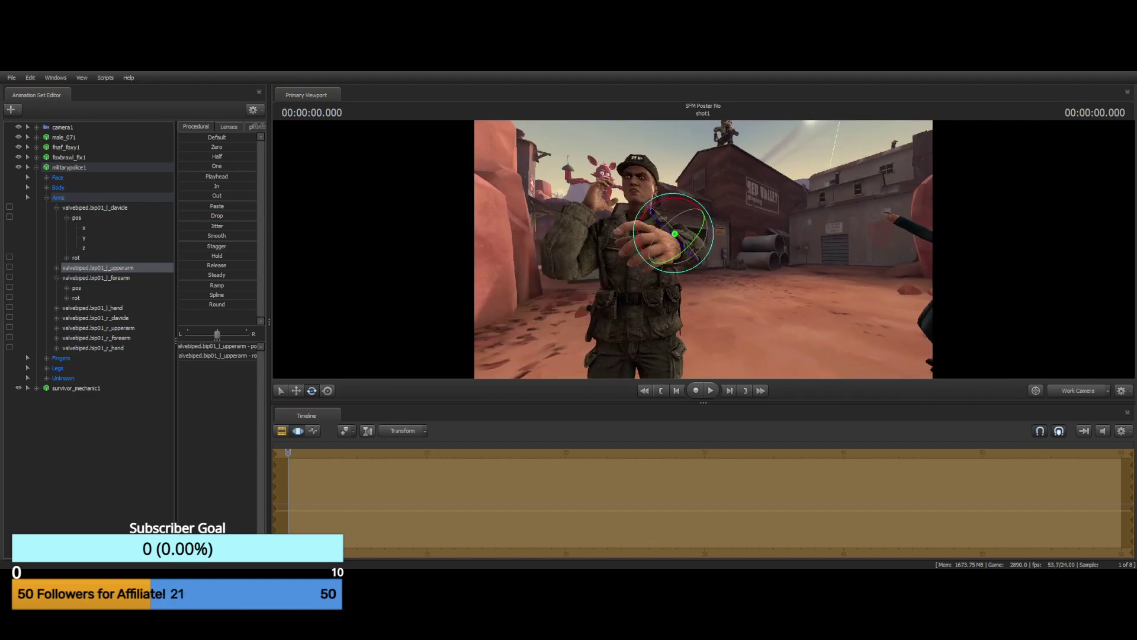
# Undo the last left upper arm rotation and twist the bone to turn the outstretched arm
pyautogui.moveTo(699, 235); pyautogui.dragTo(816, 290)
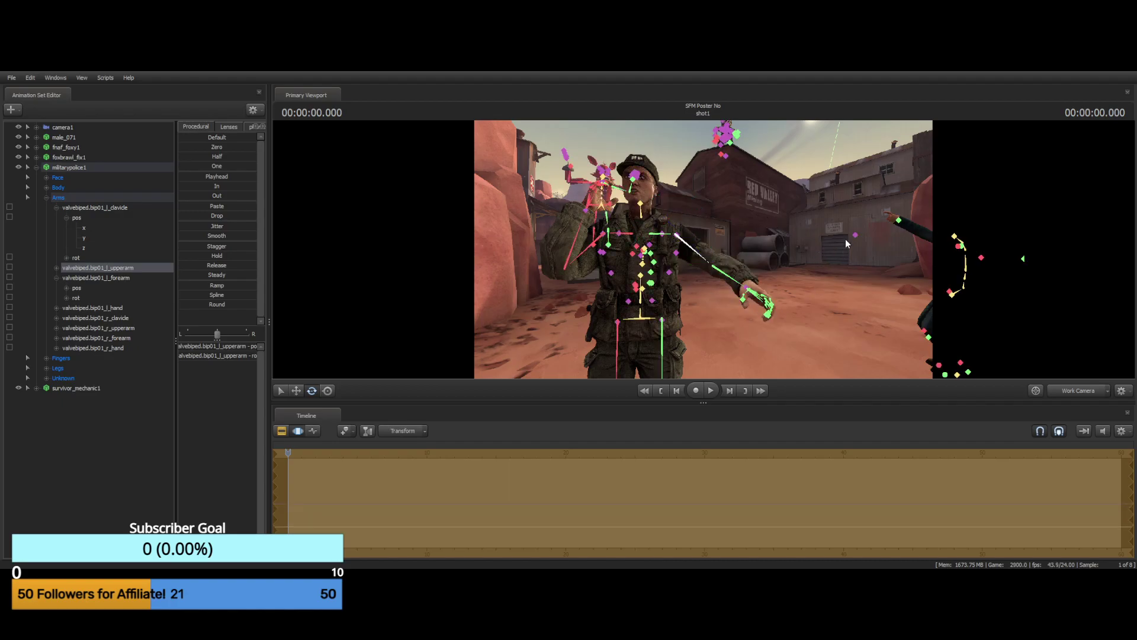
pyautogui.hotkey('ctrl', 'z')
pyautogui.moveTo(780, 232); pyautogui.dragTo(770, 260)
pyautogui.moveTo(741, 249); pyautogui.dragTo(752, 243, button='right')
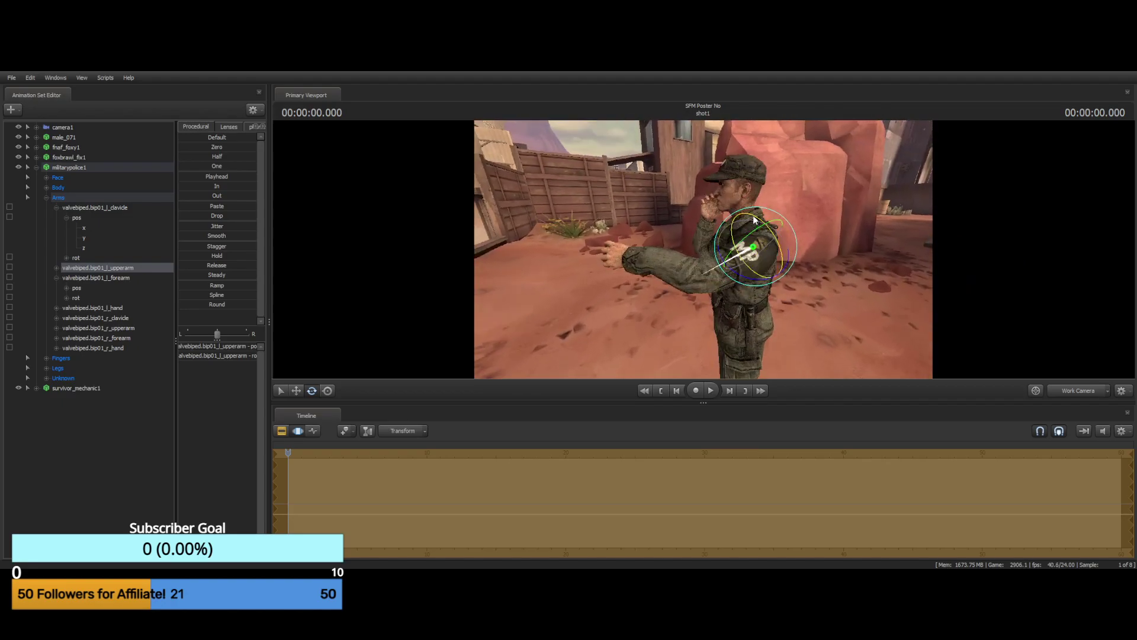
pyautogui.moveTo(752, 215); pyautogui.dragTo(742, 239)
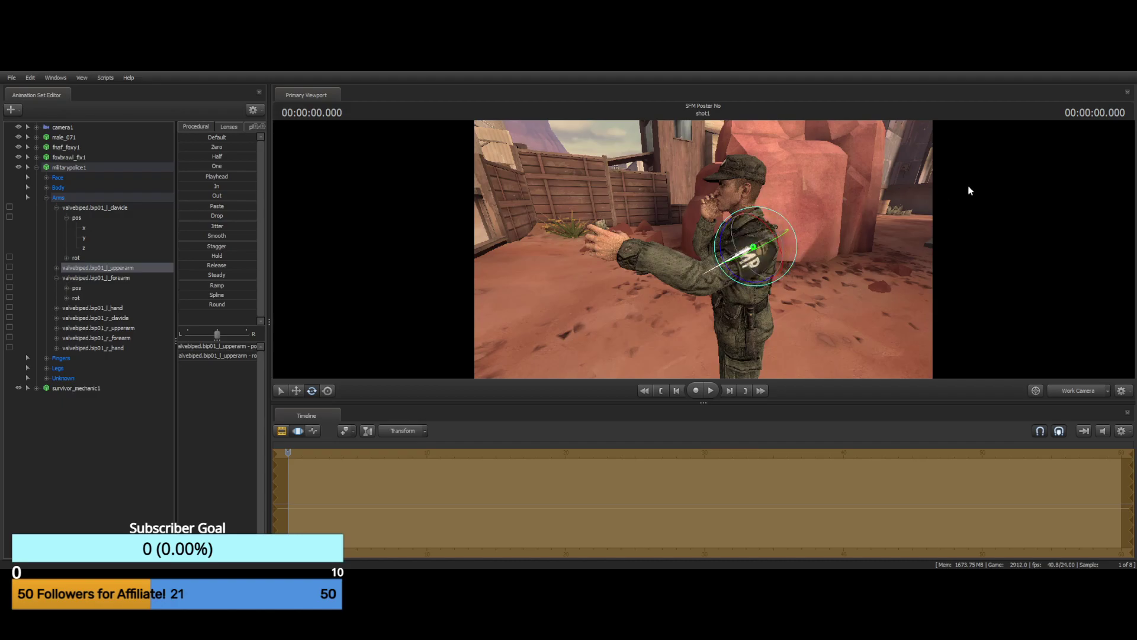
pyautogui.moveTo(749, 281); pyautogui.dragTo(748, 286)
# Select the left forearm bone and bend it upward to bring the left hand beside the face
pyautogui.press('ctrl')
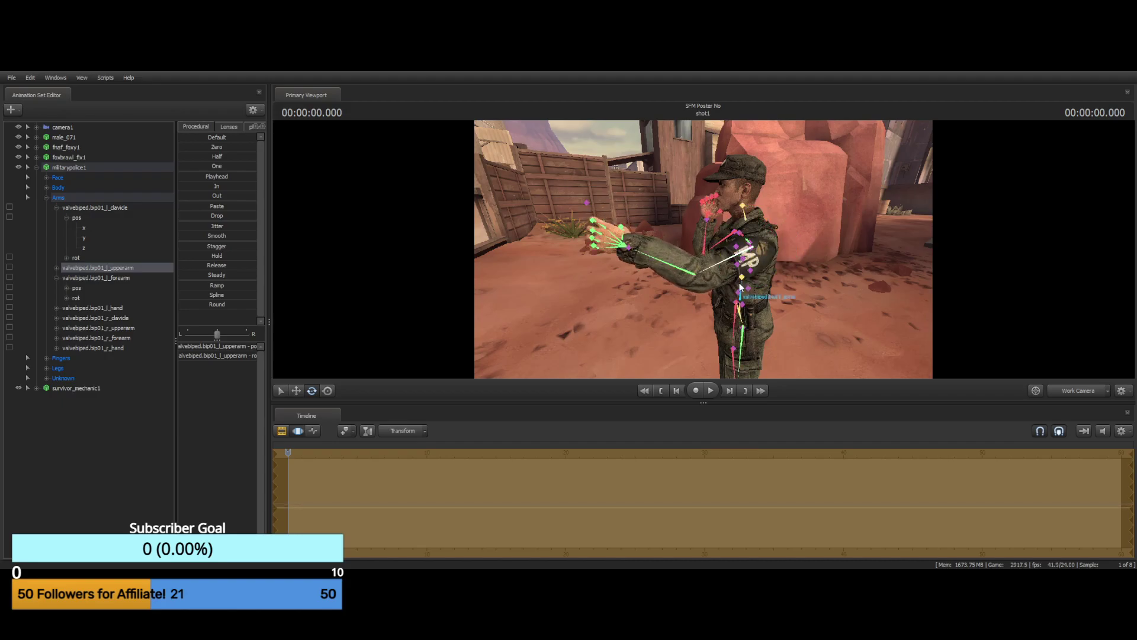
pyautogui.keyDown('ctrl'); pyautogui.click(687, 273); pyautogui.keyUp('ctrl')
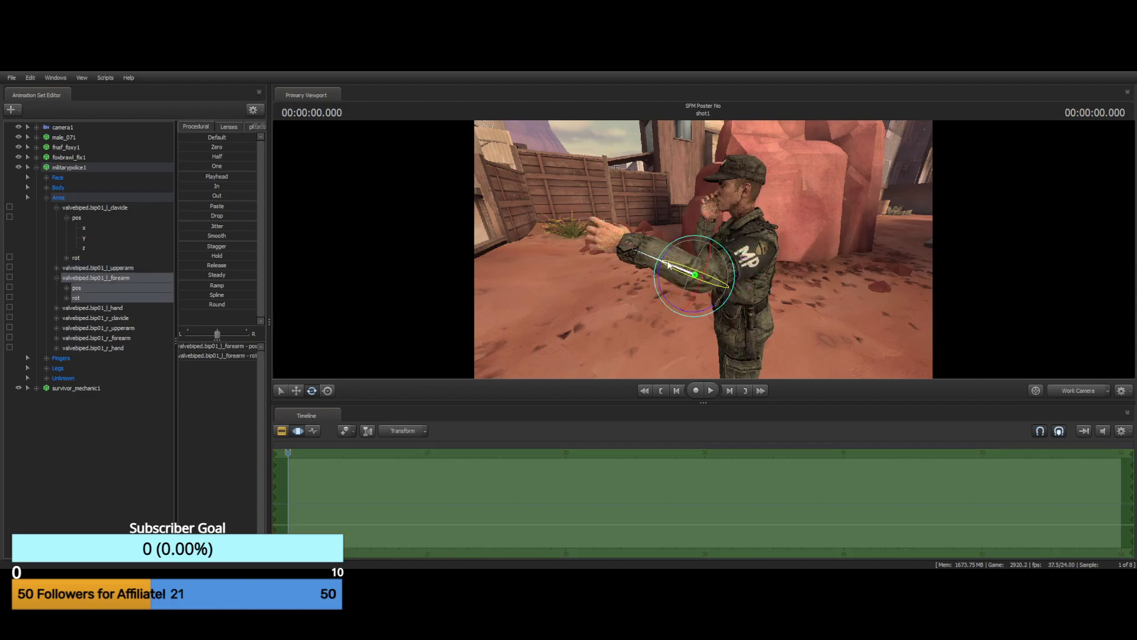
pyautogui.moveTo(666, 256); pyautogui.dragTo(820, 228)
pyautogui.press('s')
pyautogui.press('w')
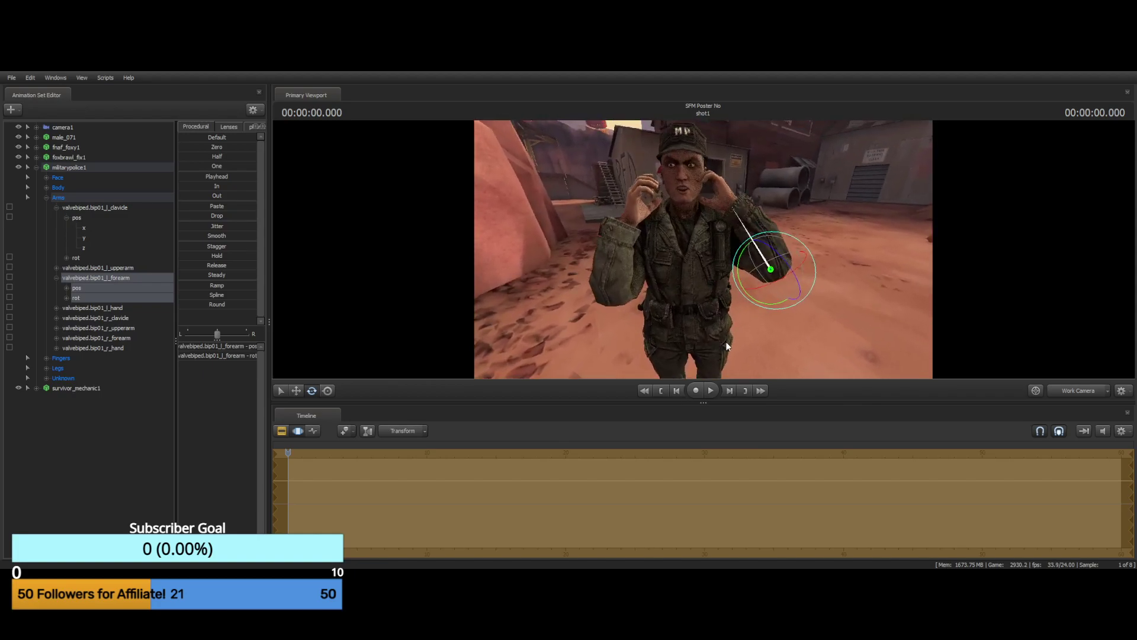
pyautogui.moveTo(778, 303); pyautogui.dragTo(773, 303)
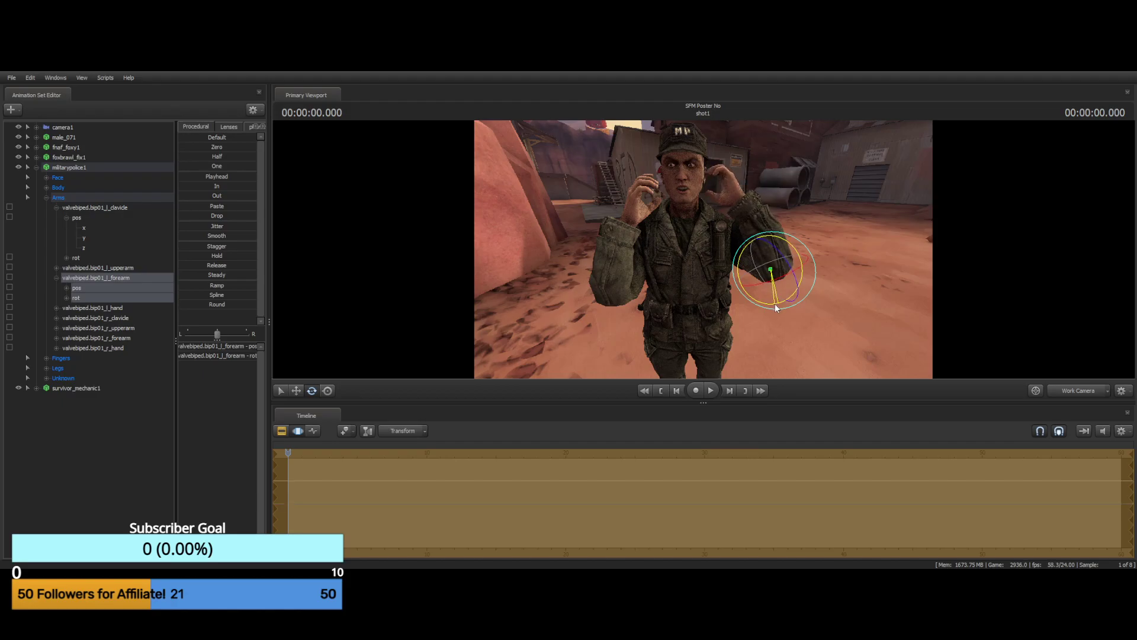
pyautogui.moveTo(775, 303); pyautogui.dragTo(774, 304)
# Fine-tune the left forearm's rotation from behind the model to adjust the hand's distance from the head
pyautogui.moveTo(840, 211); pyautogui.dragTo(969, 163)
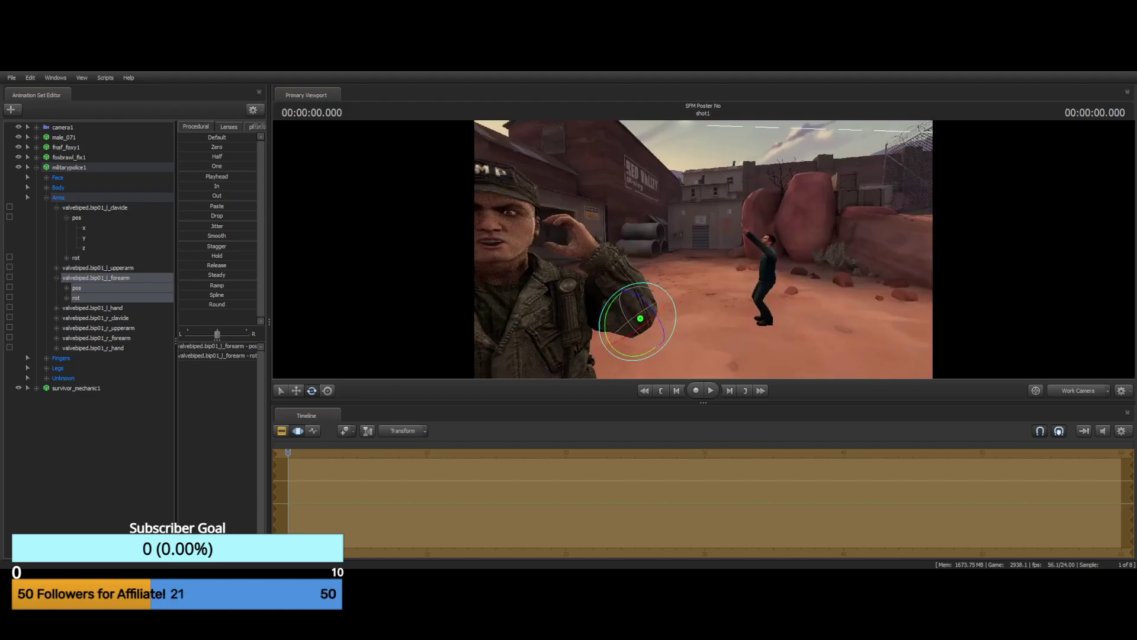
pyautogui.moveTo(704, 249); pyautogui.dragTo(409, 201)
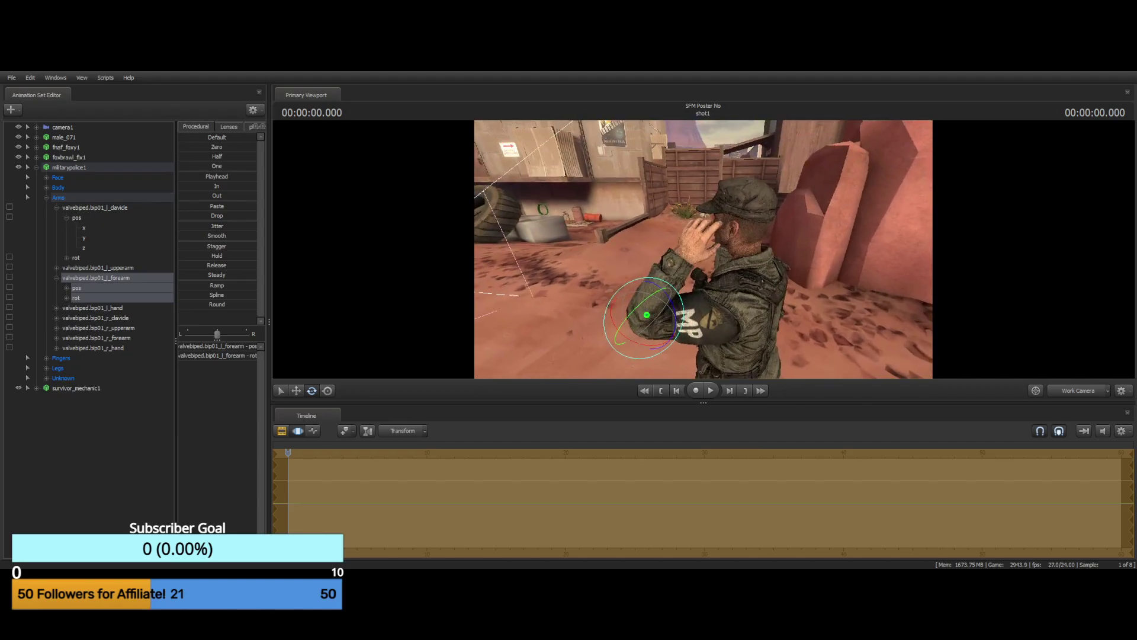
pyautogui.moveTo(781, 293); pyautogui.dragTo(758, 291)
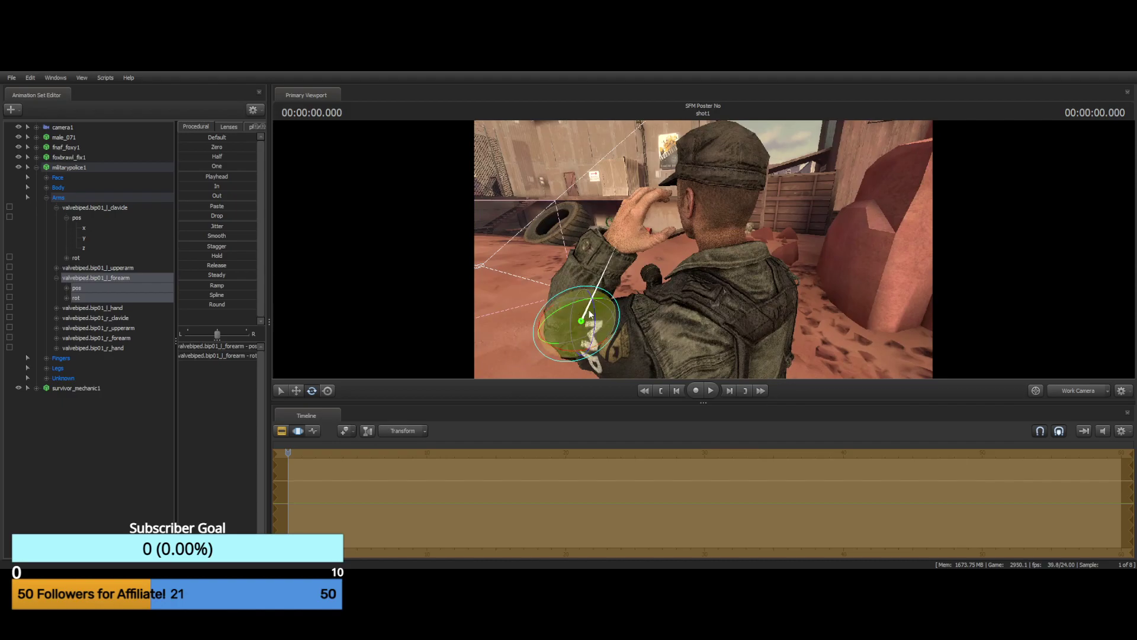
pyautogui.moveTo(592, 312); pyautogui.dragTo(593, 311)
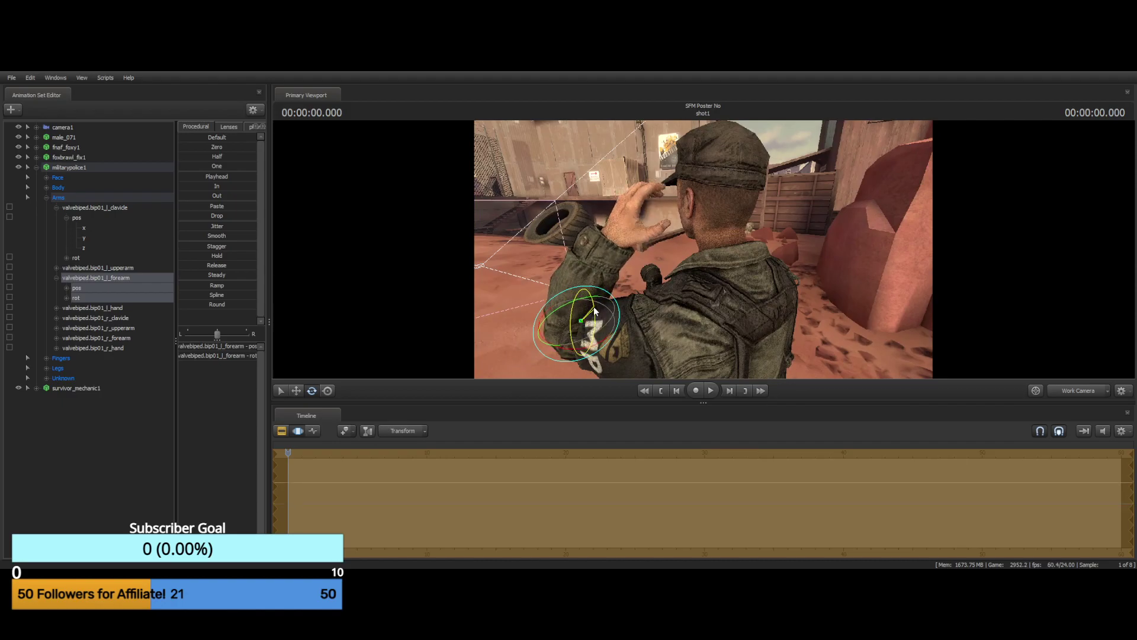
# Select the left upper arm bone and rotate it from behind to align the raised left hand with the right one
pyautogui.press('ctrl')
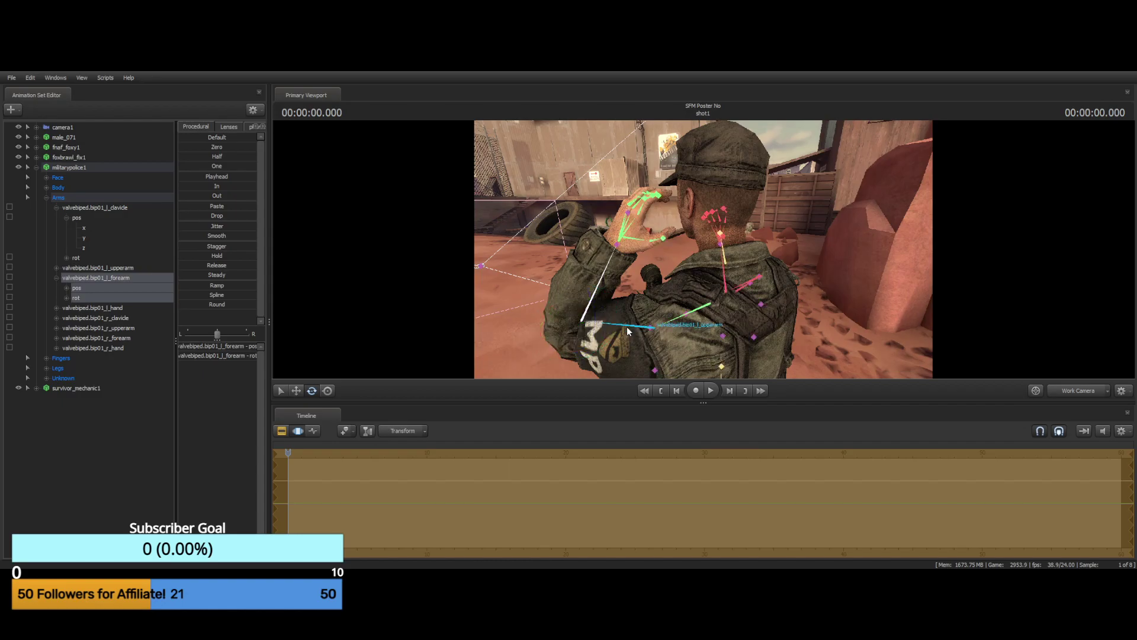
pyautogui.click(626, 326)
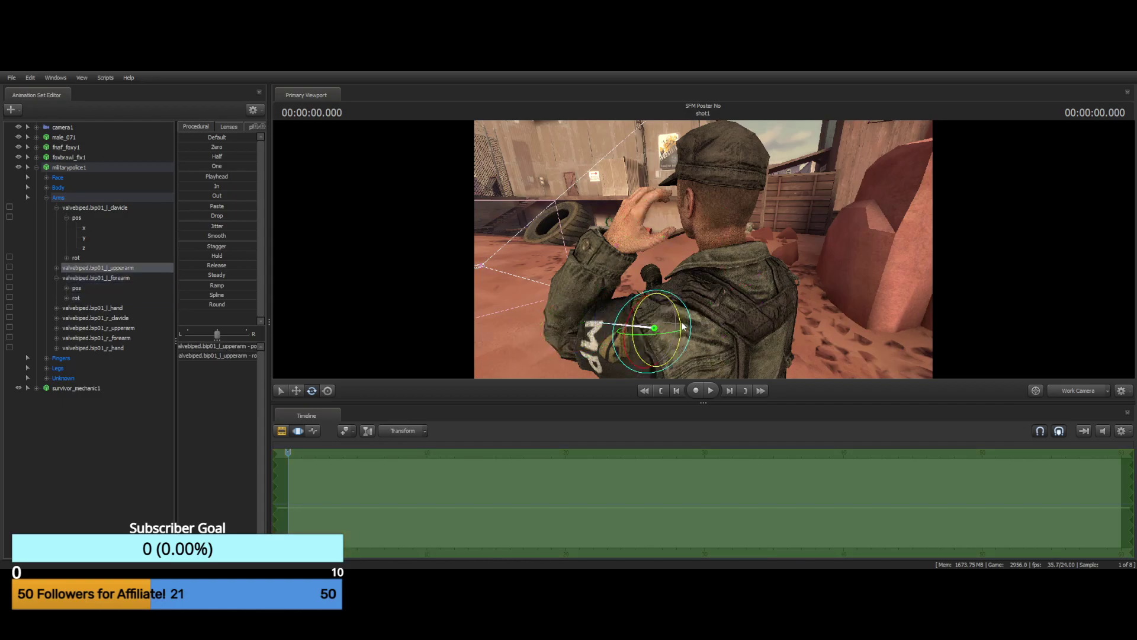
pyautogui.moveTo(679, 318); pyautogui.dragTo(681, 320)
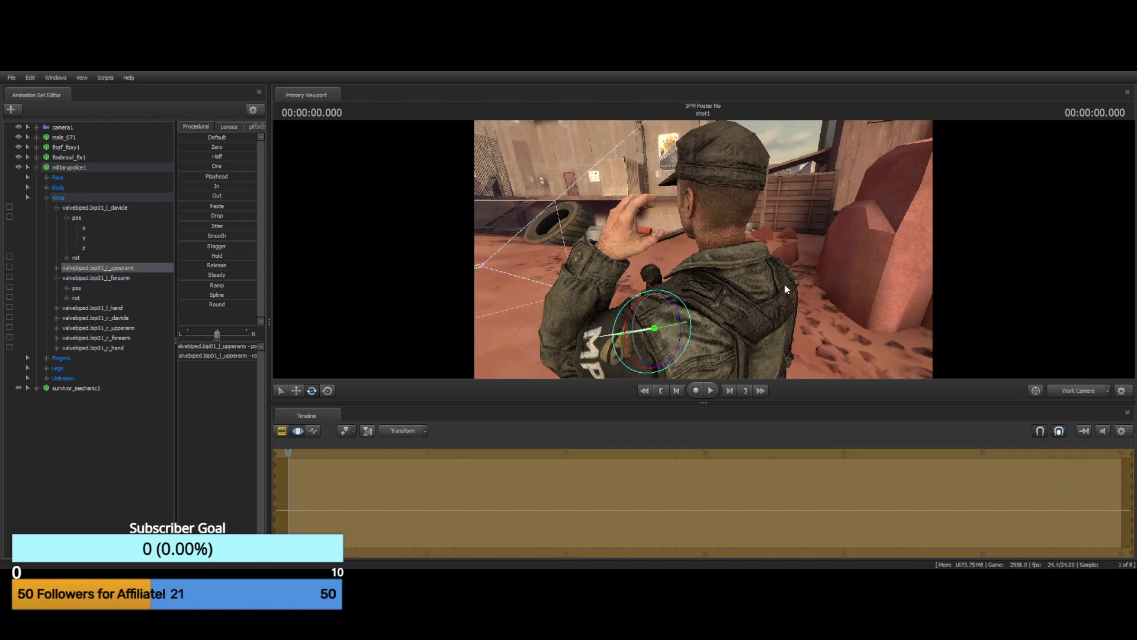
pyautogui.moveTo(785, 289); pyautogui.dragTo(687, 290)
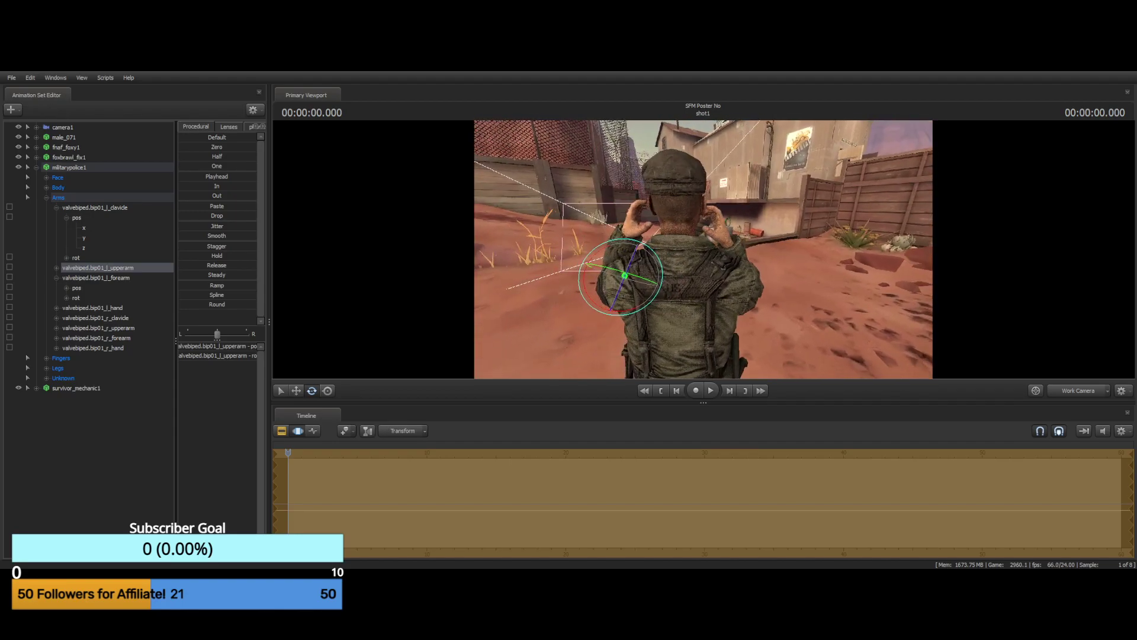
pyautogui.press('w')
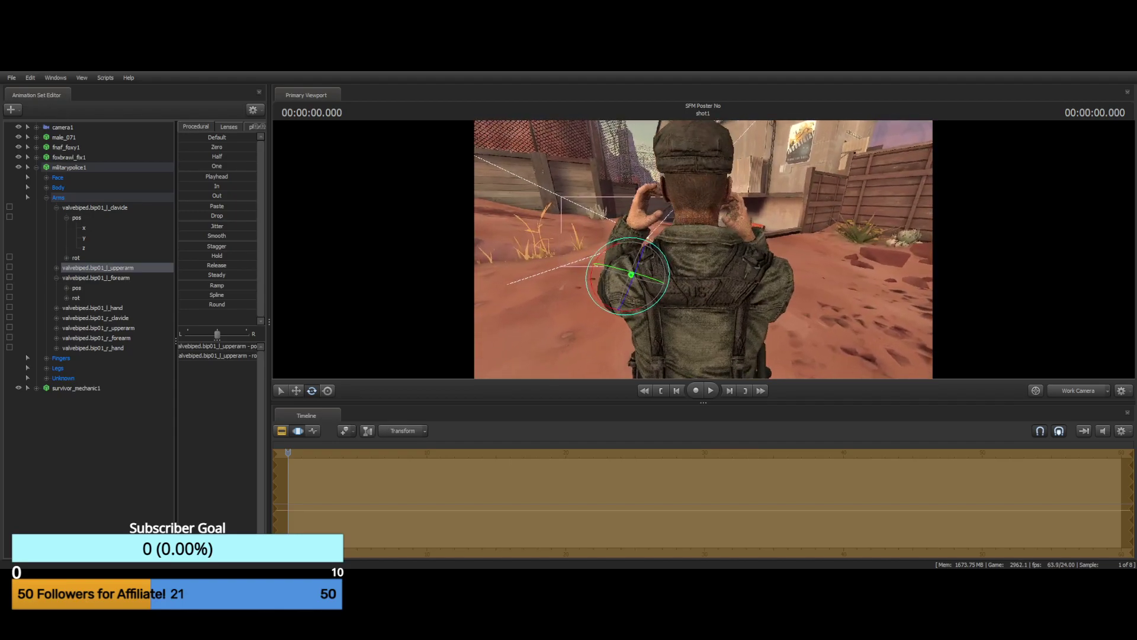
pyautogui.moveTo(602, 299); pyautogui.dragTo(596, 292)
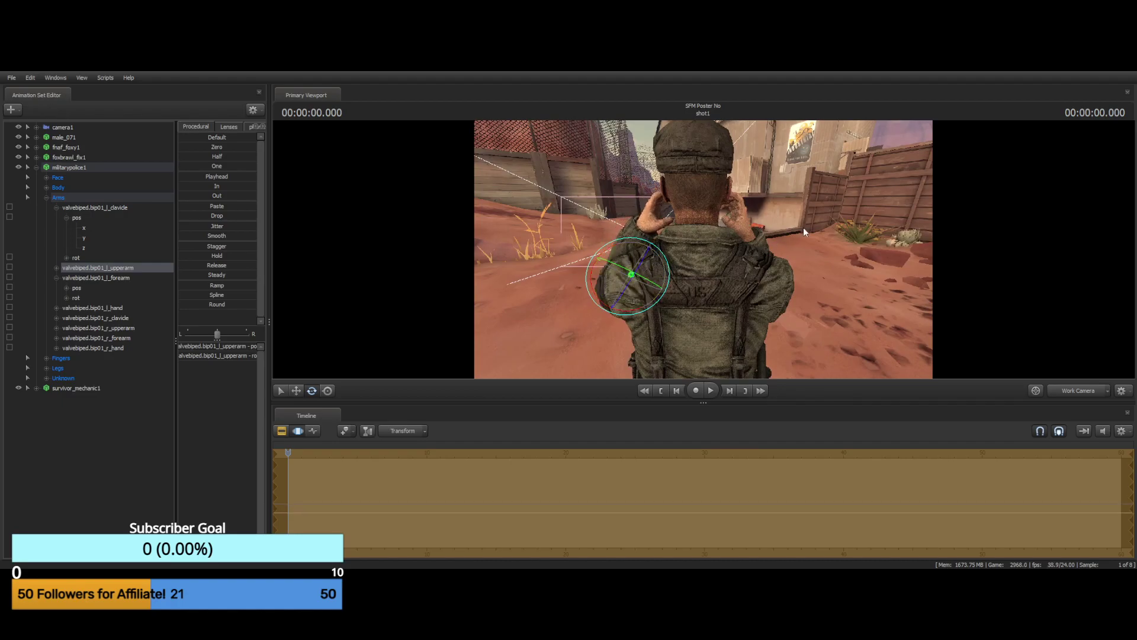
pyautogui.press('d')
pyautogui.moveTo(804, 228); pyautogui.dragTo(652, 228)
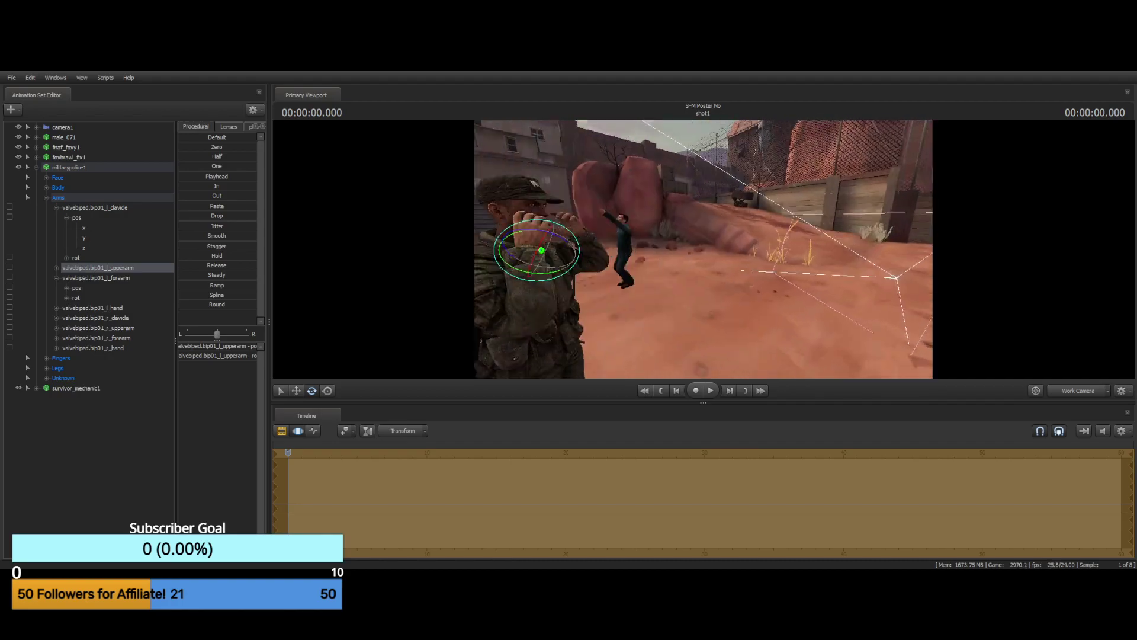
# Select the left clavicle bone and rotate it slightly to lower the left shoulder
pyautogui.moveTo(720, 235)
pyautogui.mouseDown()
pyautogui.moveTo(646, 237)
pyautogui.moveTo(703, 249)
pyautogui.mouseUp()
pyautogui.press('w')
pyautogui.press('s')
pyautogui.press('ctrl')
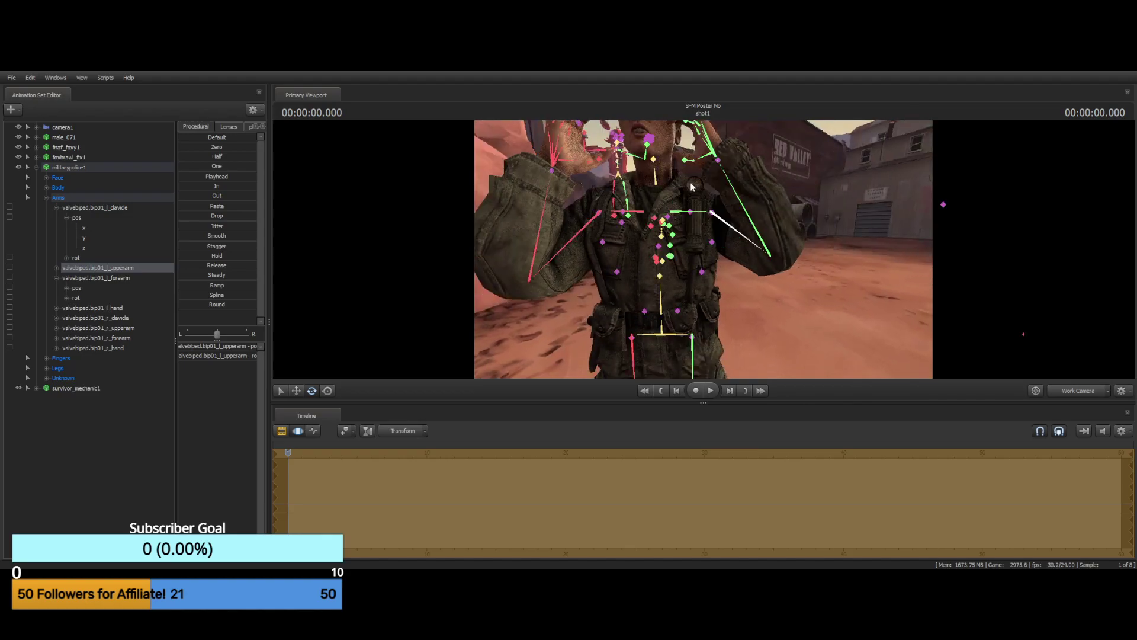
pyautogui.click(699, 216)
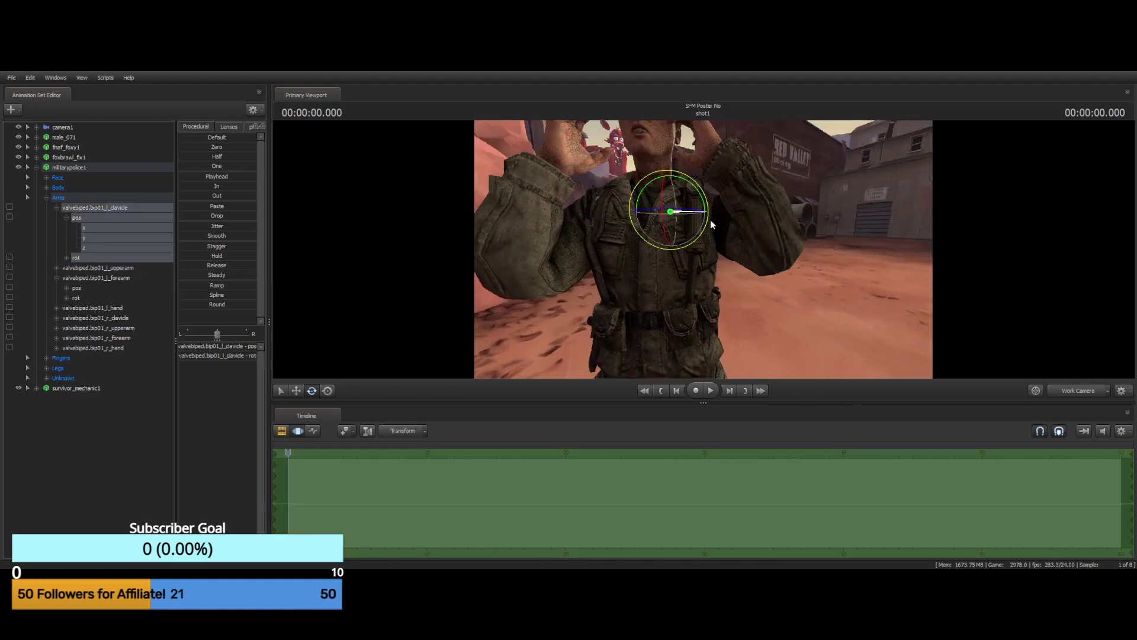
pyautogui.moveTo(701, 197); pyautogui.dragTo(704, 205)
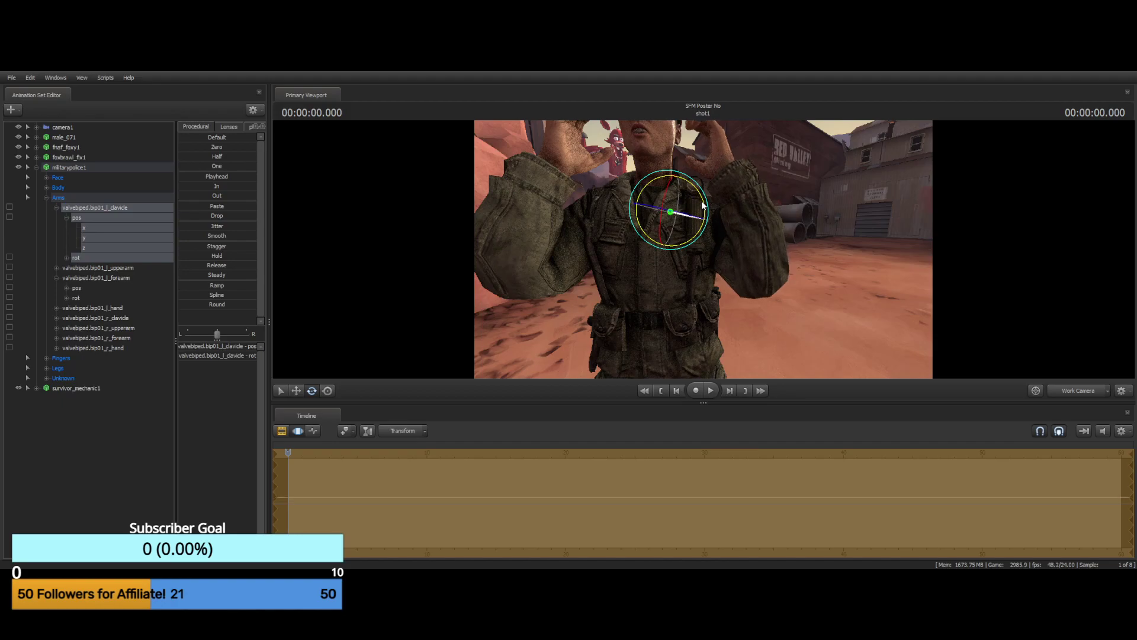
# Select the left upper arm bone and rotate it slightly, working from the front of the model
pyautogui.press('ctrl')
pyautogui.click(723, 235)
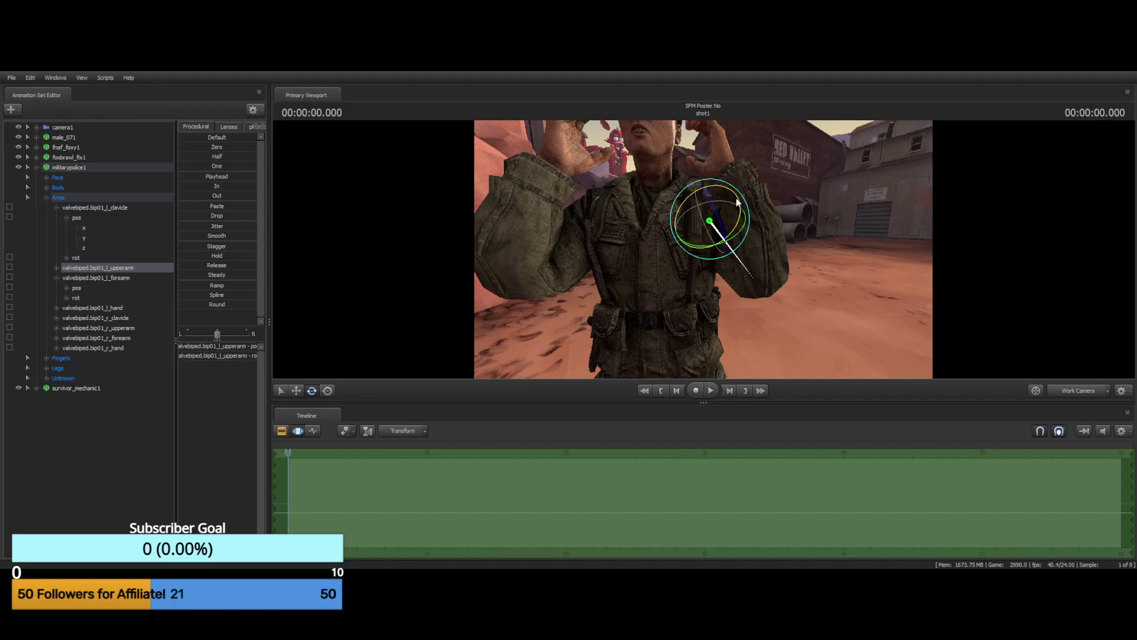
pyautogui.moveTo(739, 205); pyautogui.dragTo(741, 210)
# Select the left forearm bone and rotate it slightly to adjust how the left hand sits beside the face
pyautogui.moveTo(822, 169); pyautogui.dragTo(705, 278)
pyautogui.press('w')
pyautogui.press('ctrl')
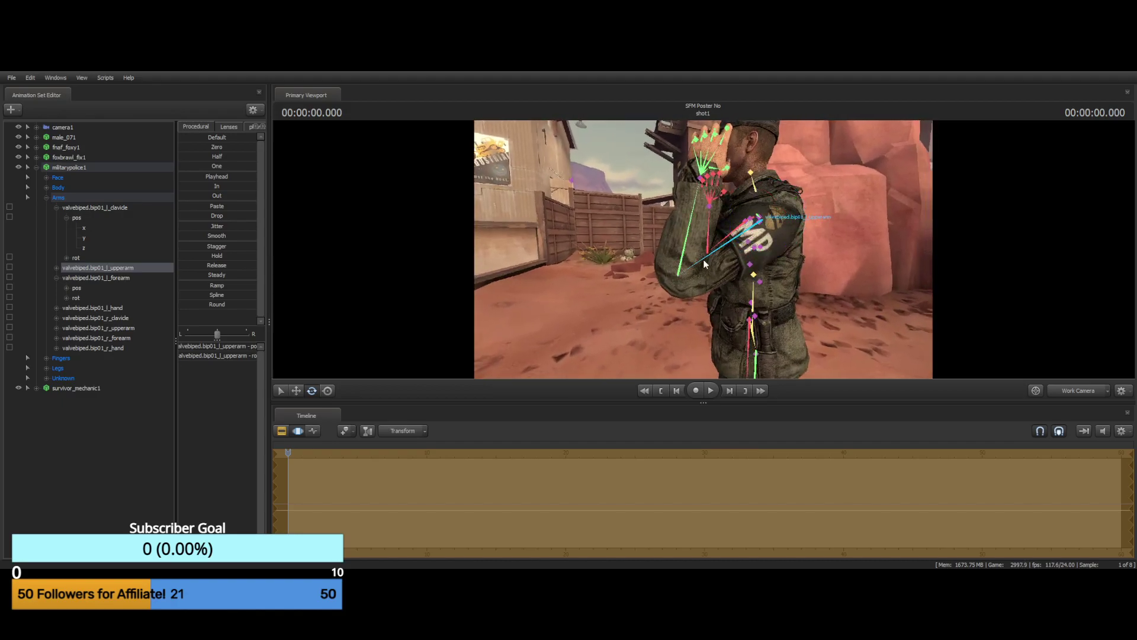
pyautogui.keyDown('ctrl'); pyautogui.click(686, 237); pyautogui.keyUp('ctrl')
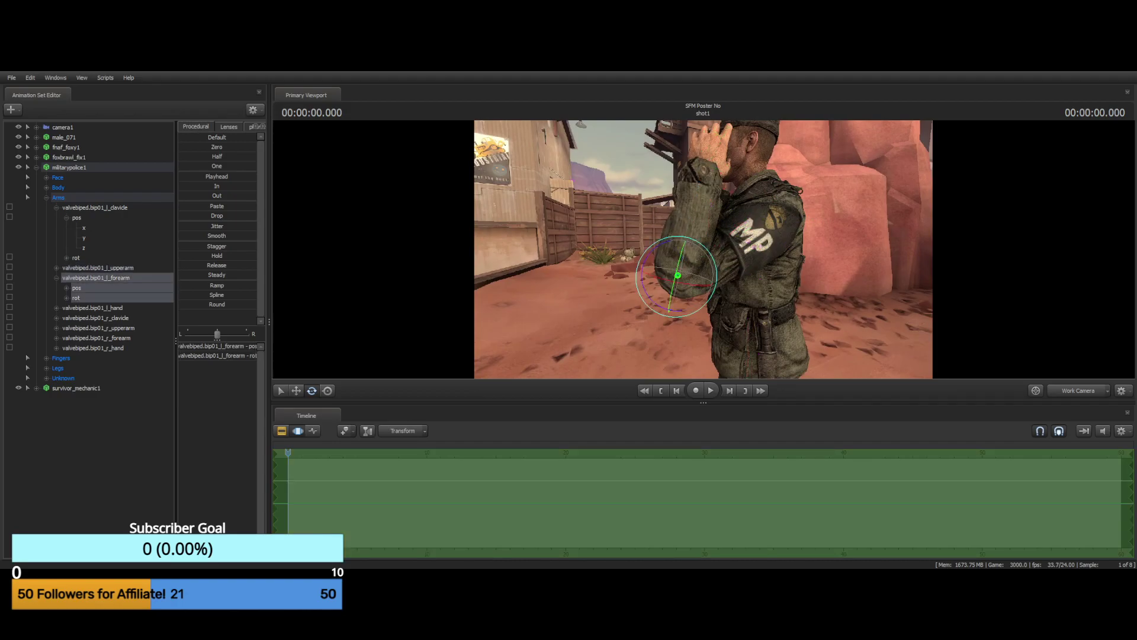
pyautogui.moveTo(686, 238); pyautogui.dragTo(870, 249)
pyautogui.press('w')
pyautogui.moveTo(738, 286); pyautogui.dragTo(745, 289)
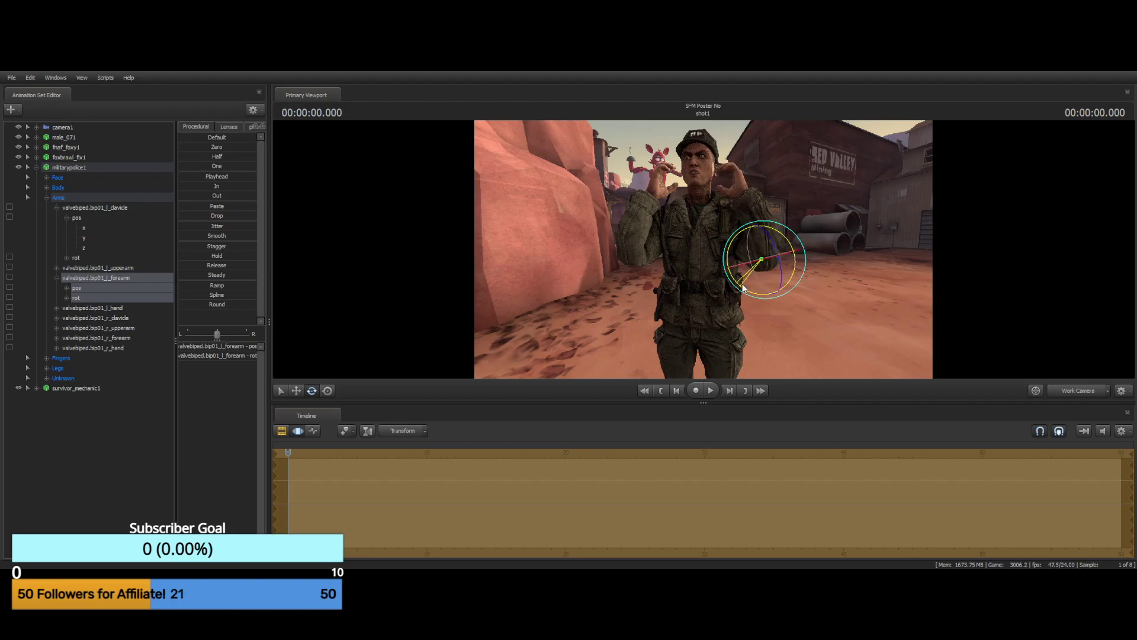
pyautogui.press('s')
pyautogui.moveTo(536, 241); pyautogui.dragTo(550, 214)
pyautogui.press('w')
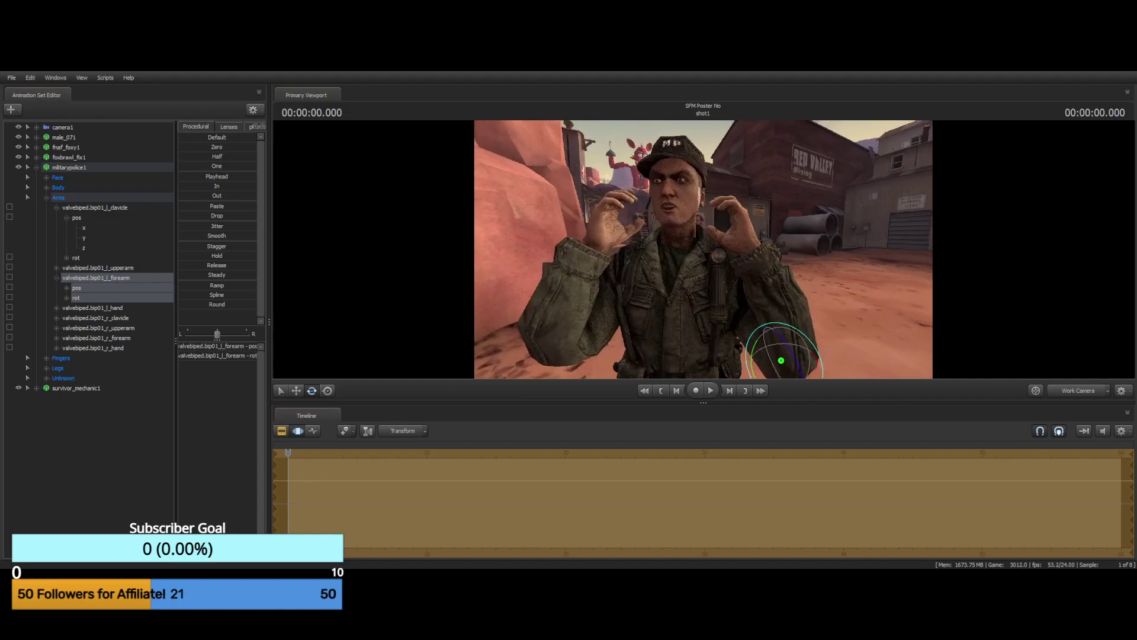
pyautogui.moveTo(704, 251); pyautogui.dragTo(708, 251)
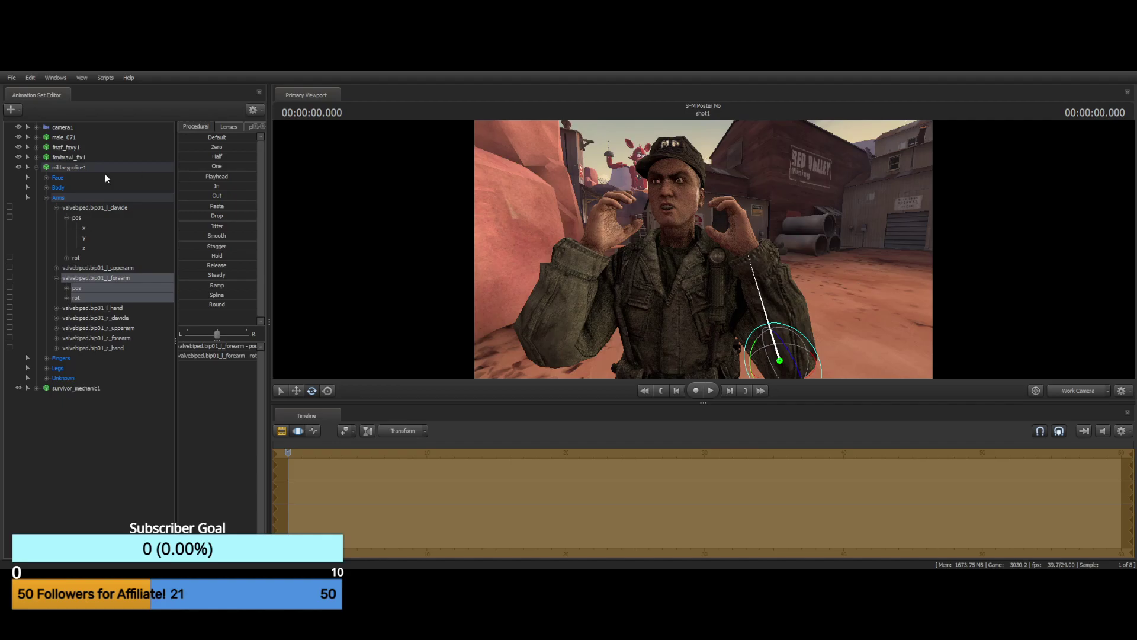
pyautogui.click(47, 198)
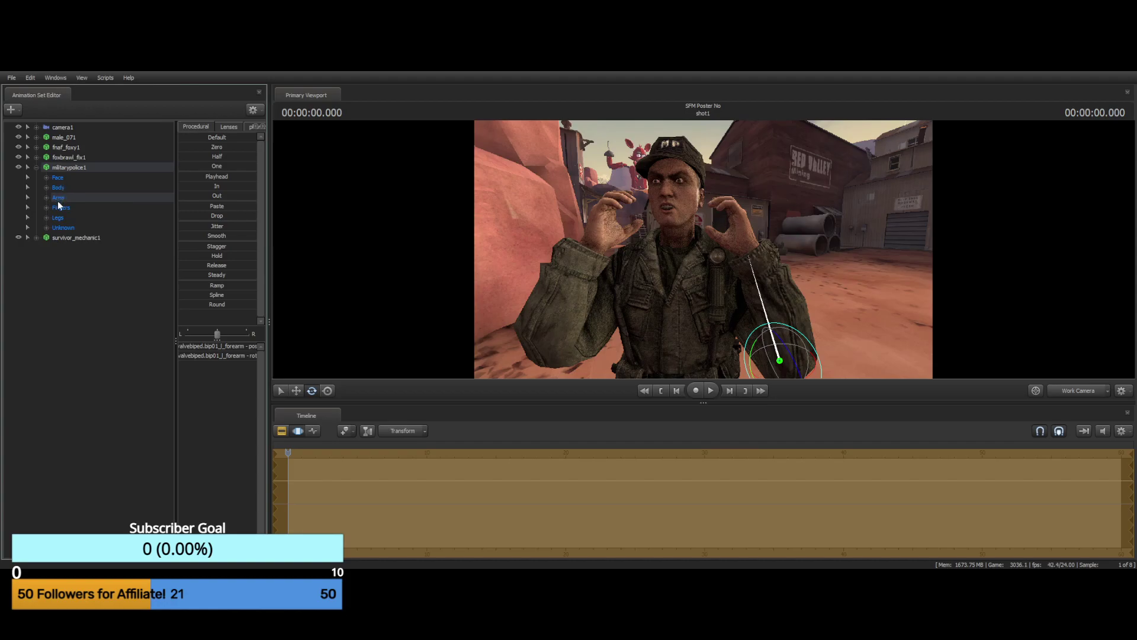
pyautogui.click(58, 207)
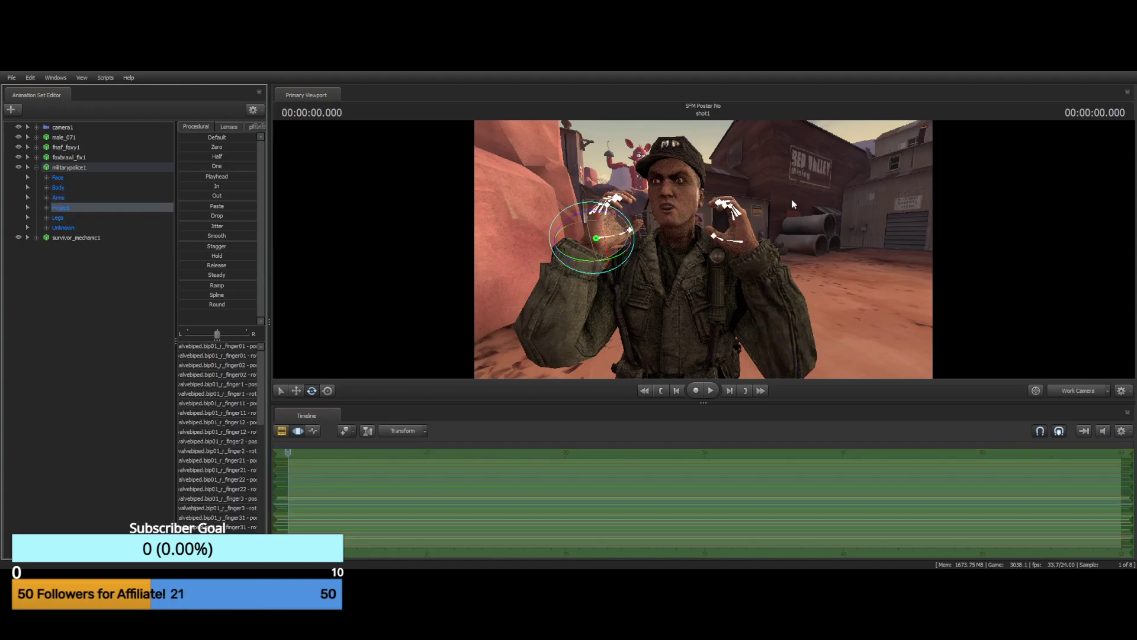
pyautogui.moveTo(792, 199); pyautogui.dragTo(740, 213)
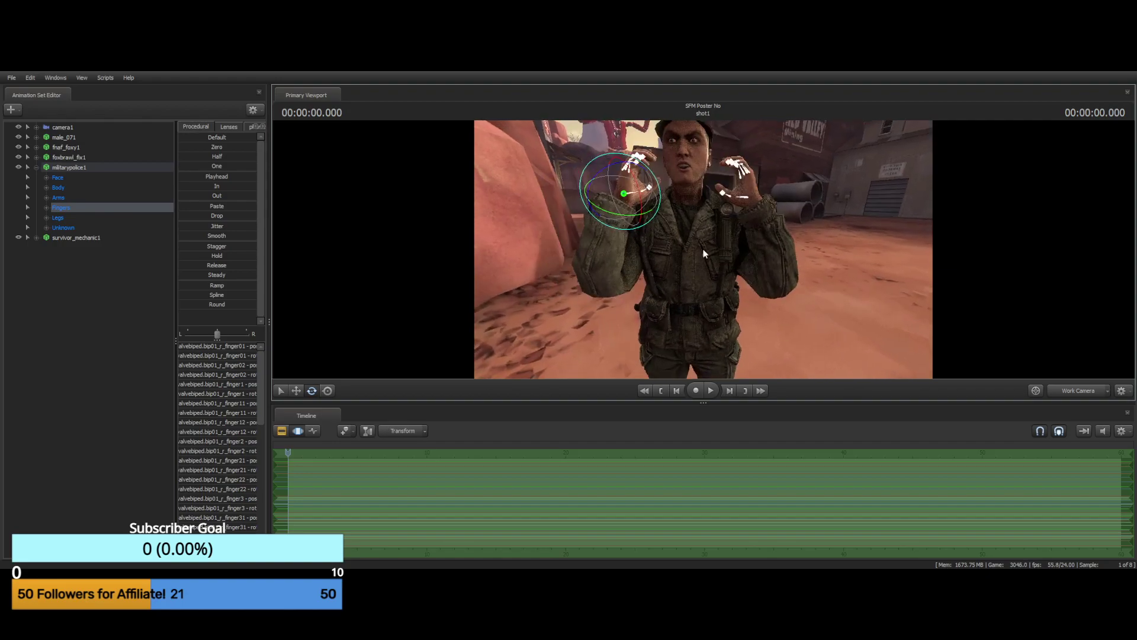
# Reselect the left upper arm bone and readjust its rotation from the front
pyautogui.click(744, 246)
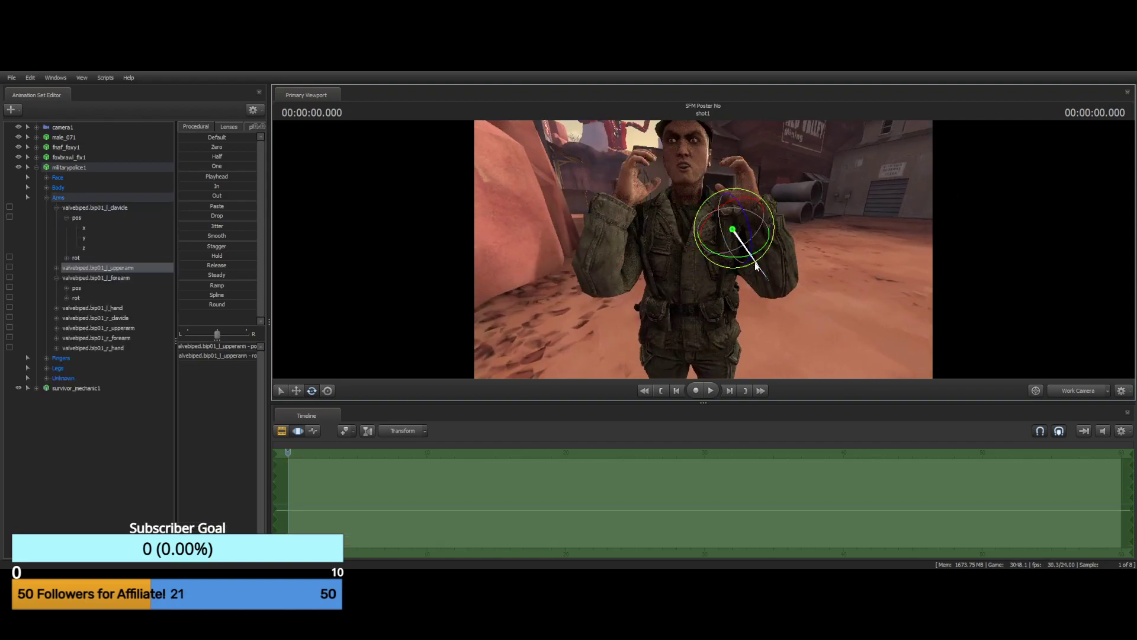
pyautogui.moveTo(755, 254); pyautogui.dragTo(593, 275)
pyautogui.press('d')
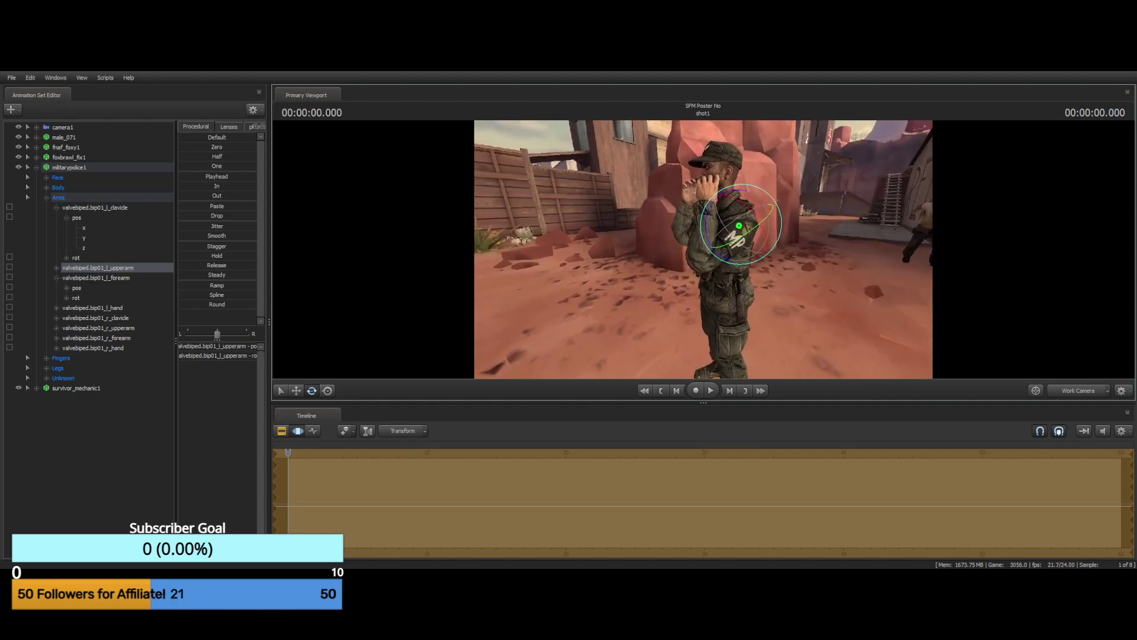
# Select the left forearm bone from the model's side and rotate it to refine the raised left hand's position
pyautogui.press('w')
pyautogui.moveTo(703, 249); pyautogui.dragTo(687, 190)
pyautogui.press('ctrl')
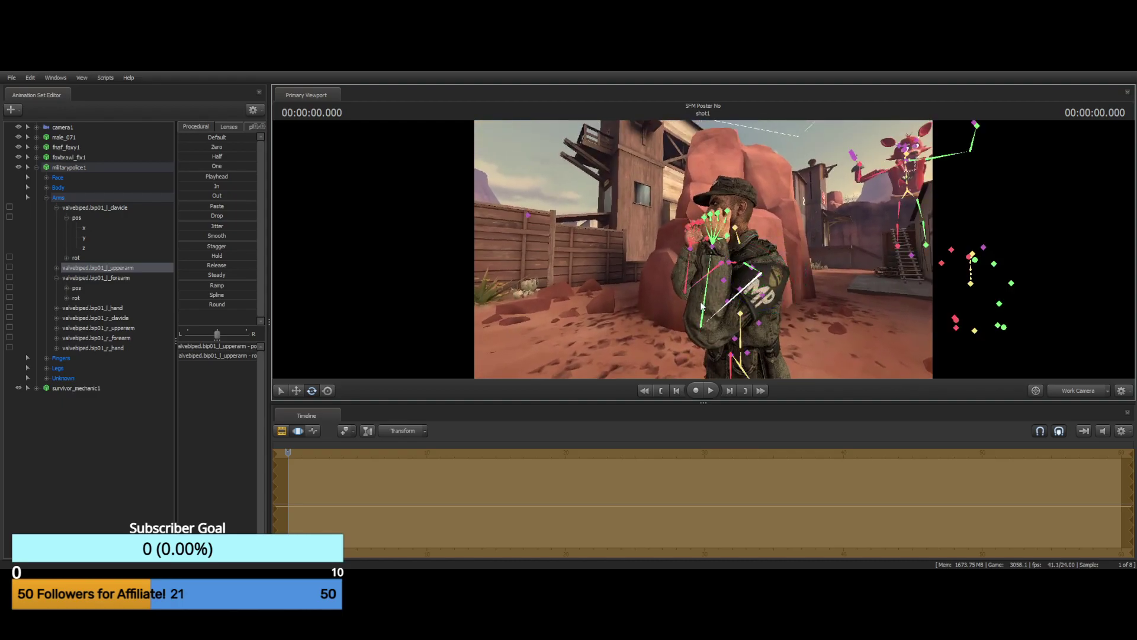
pyautogui.click(702, 306)
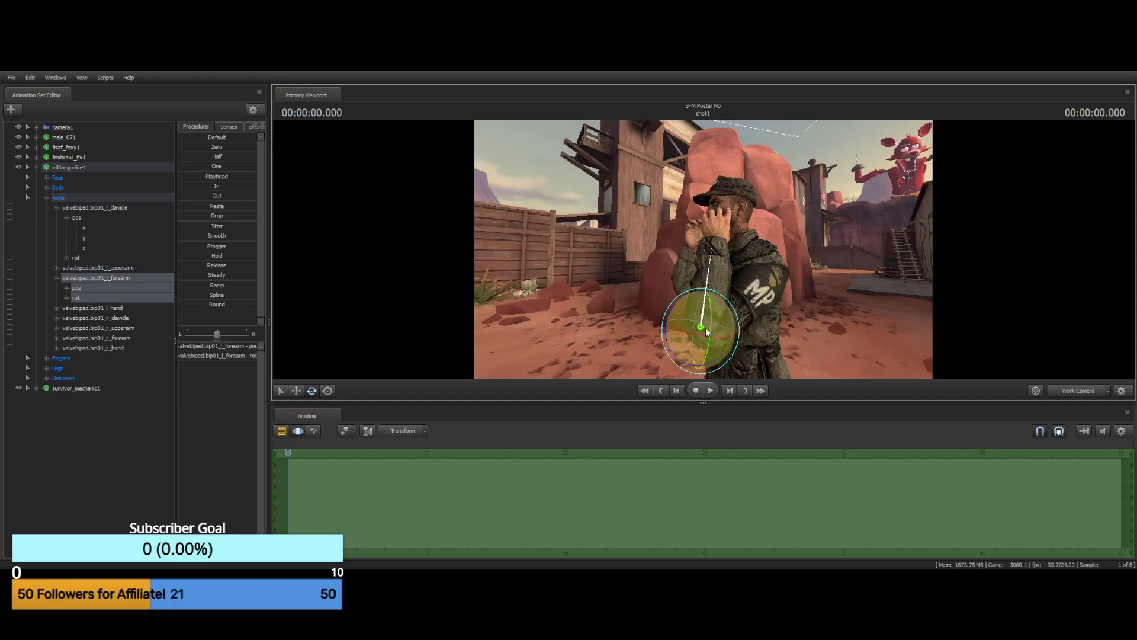
pyautogui.moveTo(719, 364); pyautogui.dragTo(721, 363)
pyautogui.press('a')
pyautogui.moveTo(660, 264); pyautogui.dragTo(797, 305)
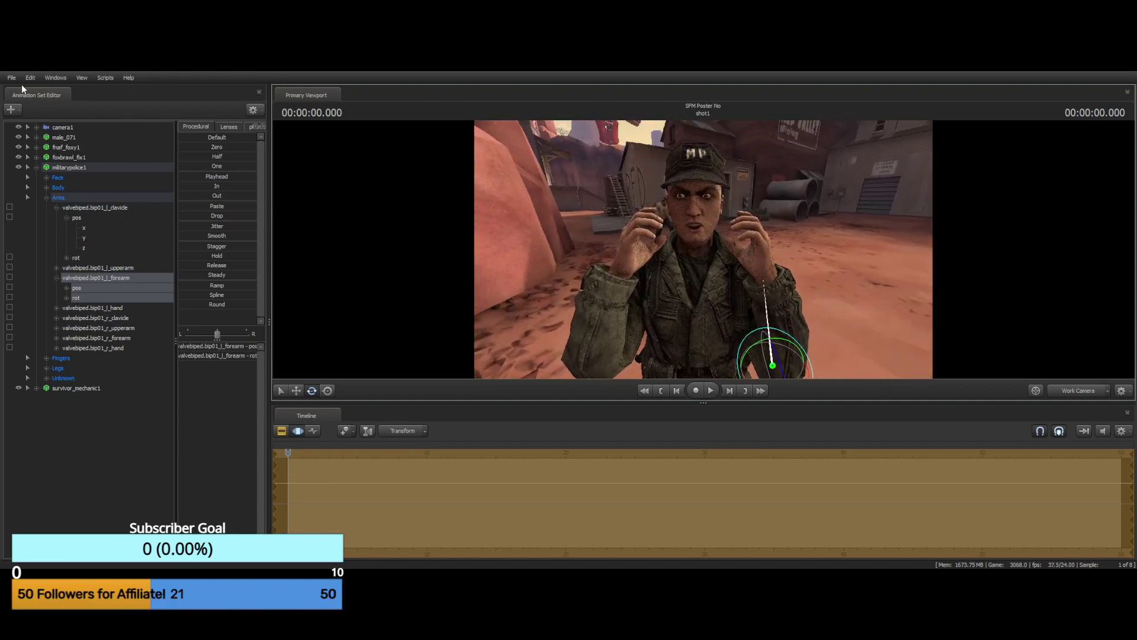
# Clear the bone selection and expand the Fingers group of militarypolice1 and its RightFingers subgroup
pyautogui.click(65, 443)
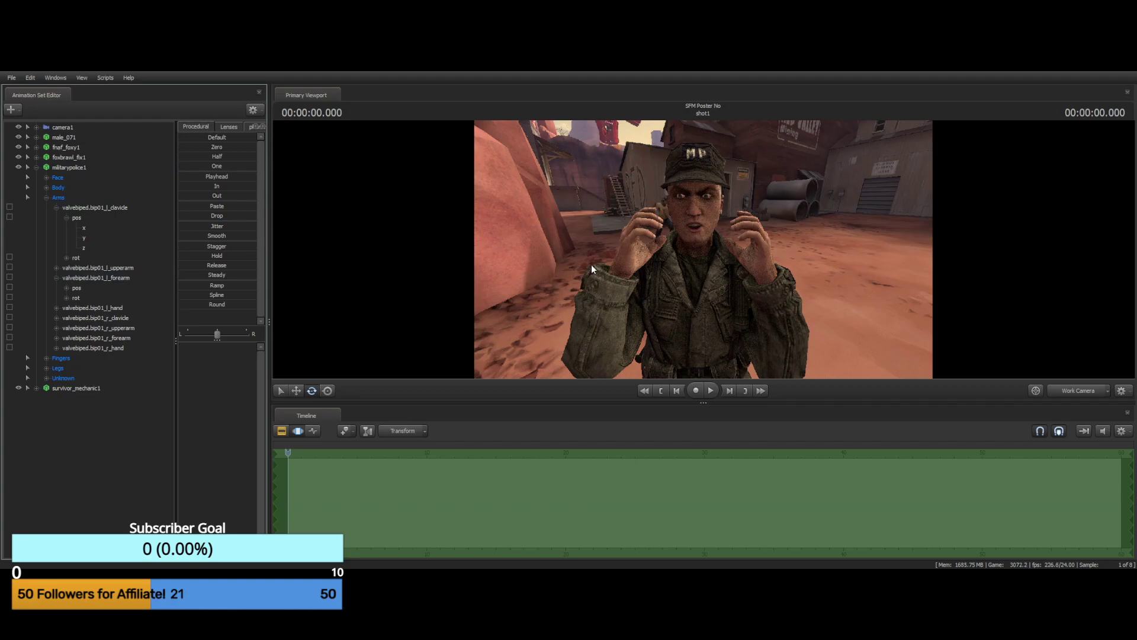
pyautogui.moveTo(557, 187); pyautogui.dragTo(699, 142)
pyautogui.moveTo(634, 187); pyautogui.dragTo(705, 255)
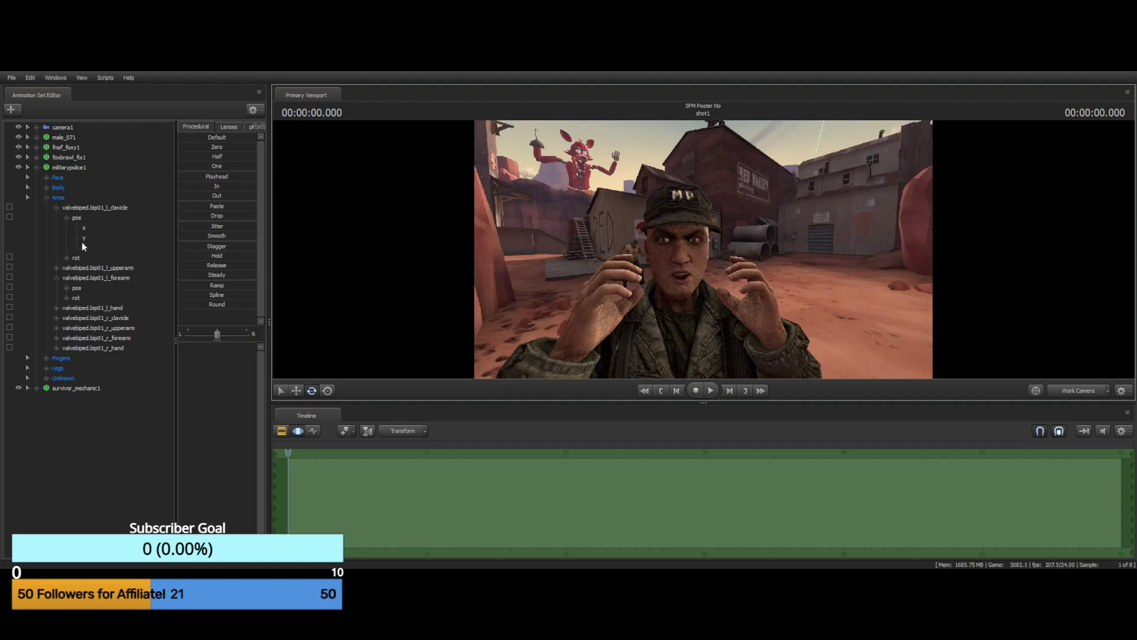
pyautogui.click(61, 358)
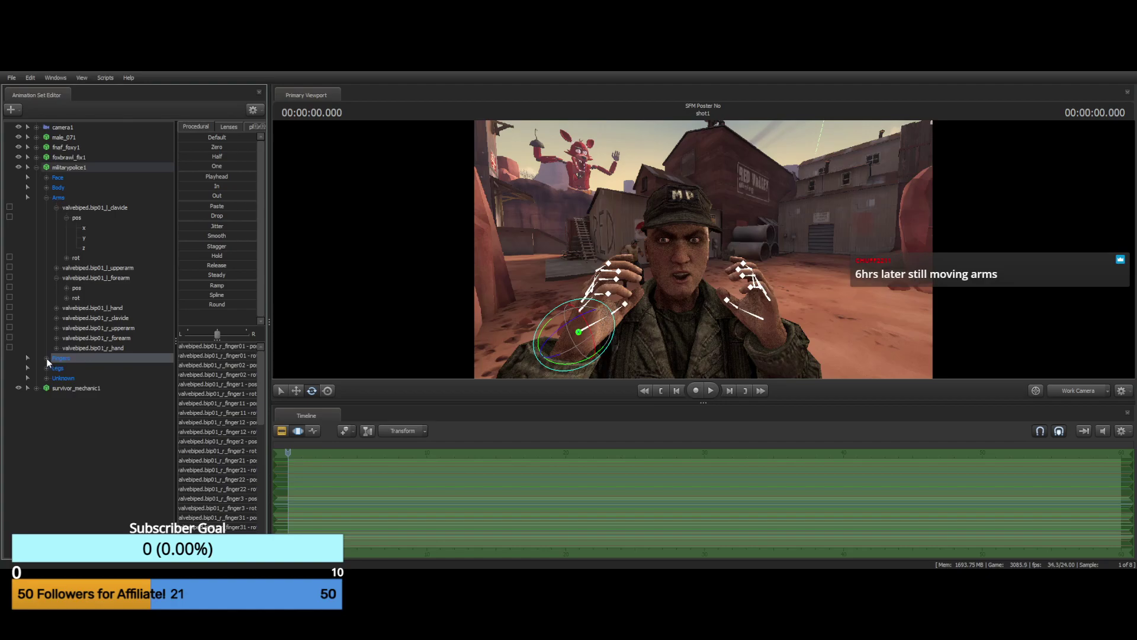
pyautogui.click(47, 359)
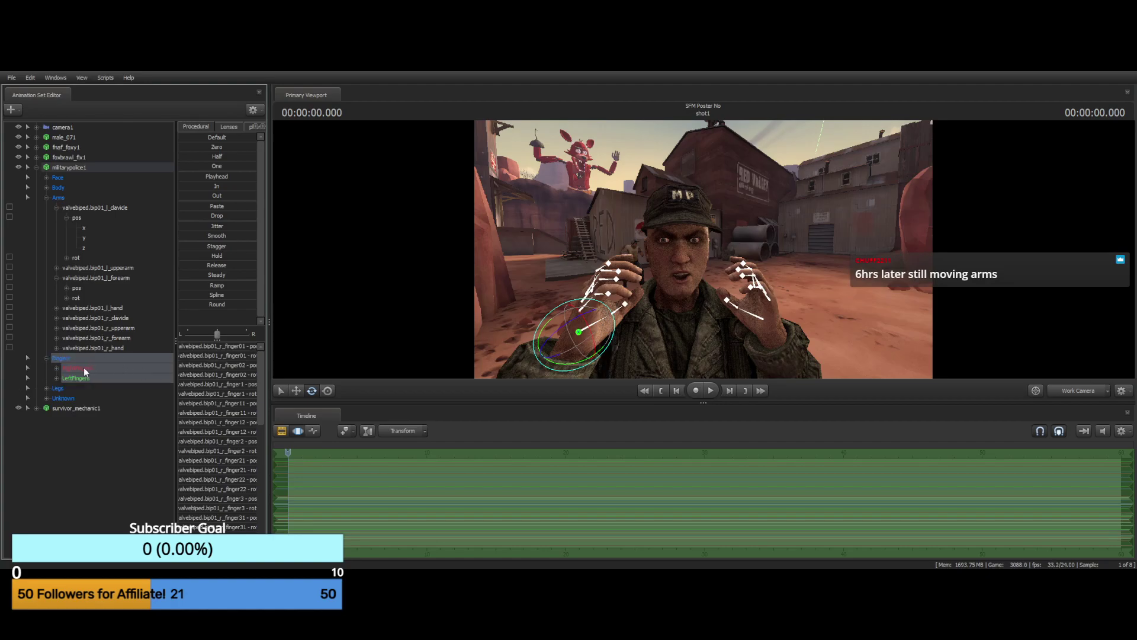
pyautogui.click(56, 368)
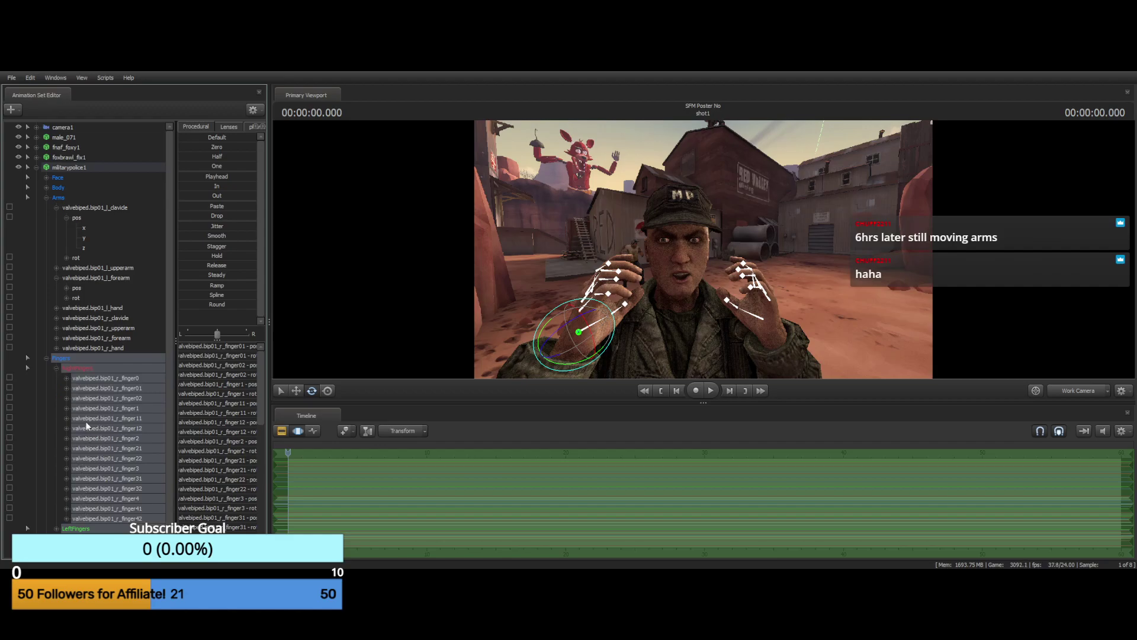
# Select the right thumb's base bone, valvebiped.bip01_r_finger0, and rotate it slightly
pyautogui.click(91, 380)
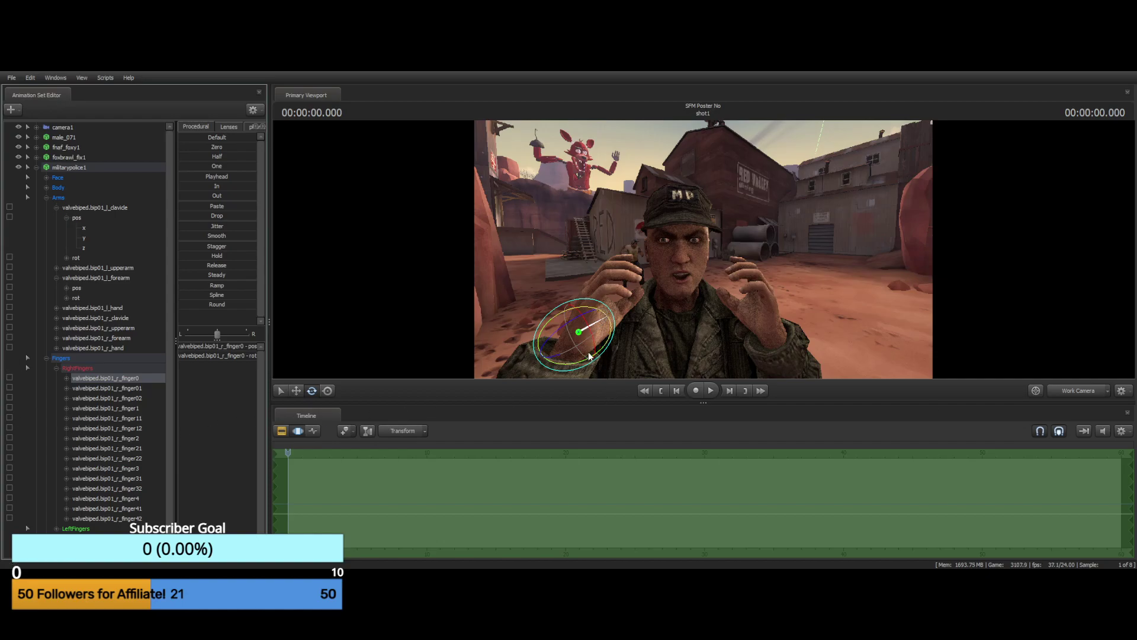
pyautogui.moveTo(549, 323); pyautogui.dragTo(542, 326)
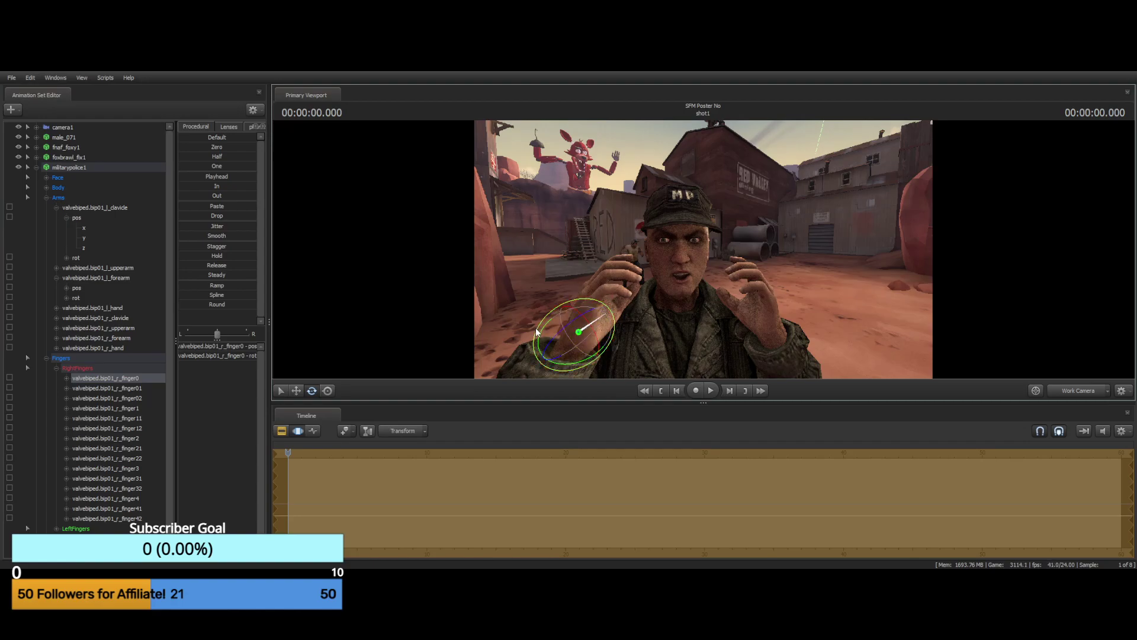
pyautogui.press('ctrl')
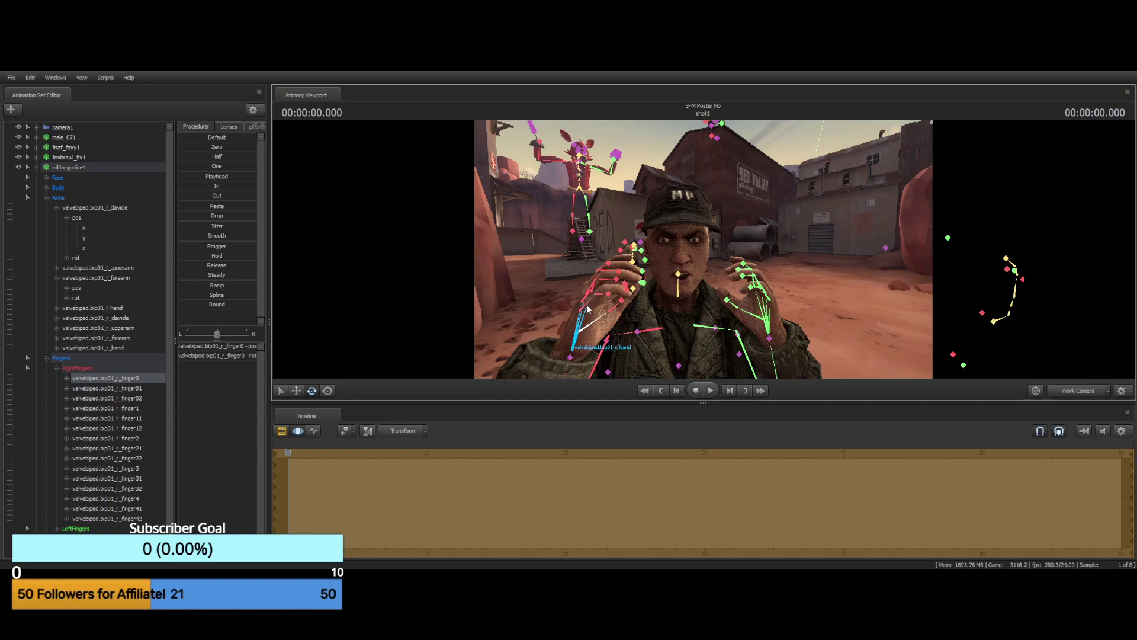
pyautogui.keyDown('ctrl'); pyautogui.click(587, 307); pyautogui.keyUp('ctrl')
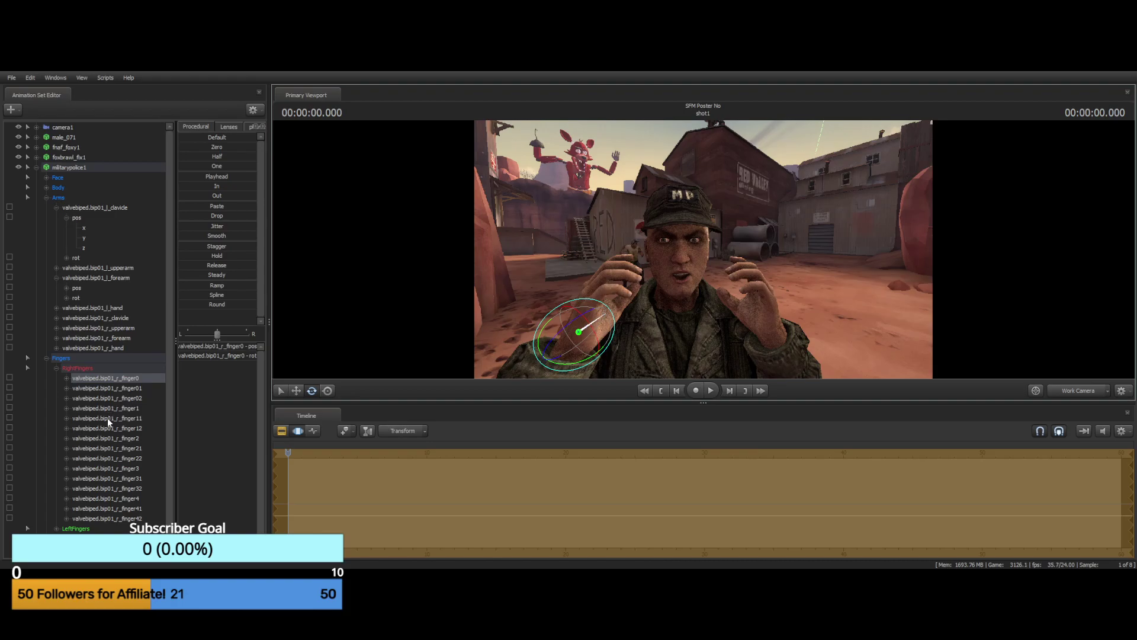
# Select the right hand's fingertip bones r_finger42, r_finger32, r_finger22 and r_finger12 and rotate them together
pyautogui.click(105, 514)
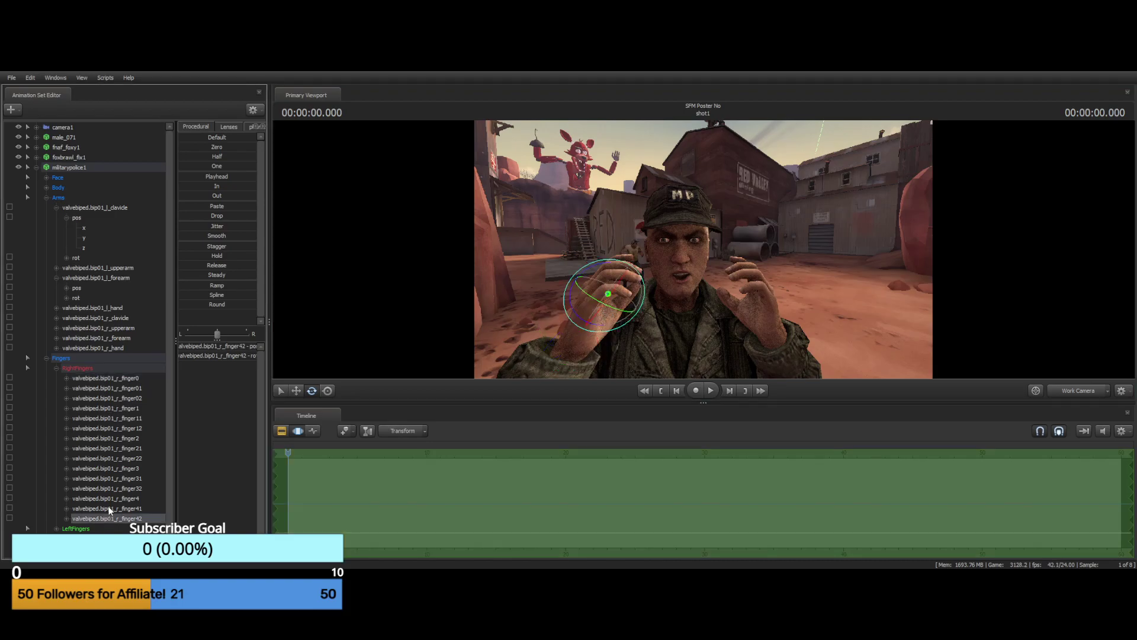
pyautogui.keyDown('ctrl'); pyautogui.click(109, 489); pyautogui.keyUp('ctrl')
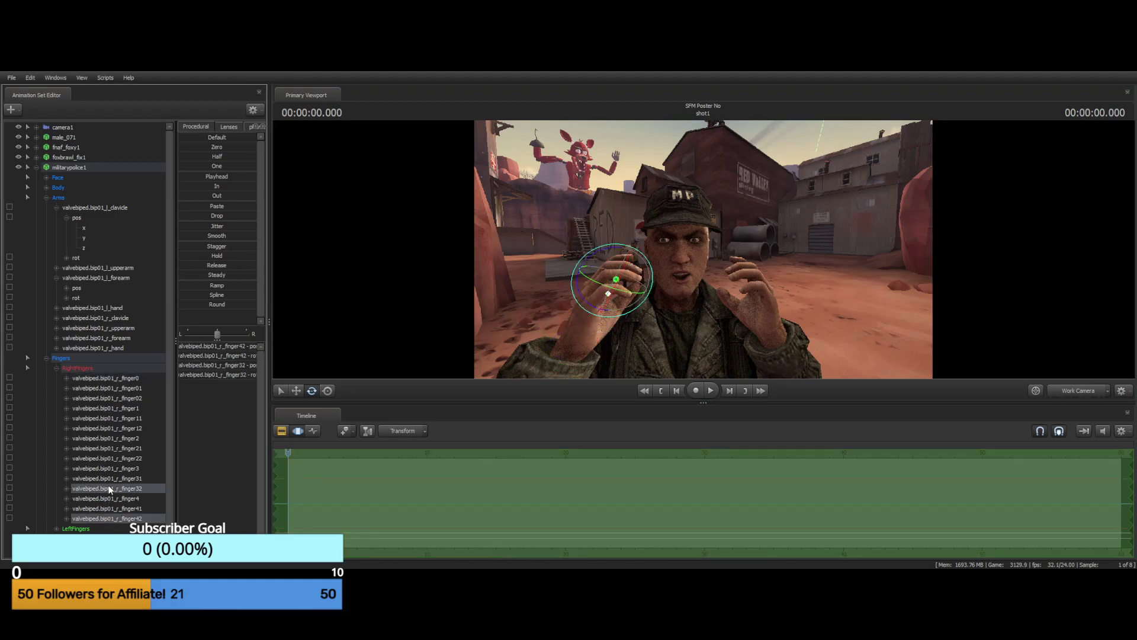
pyautogui.keyDown('ctrl'); pyautogui.click(109, 459); pyautogui.keyUp('ctrl')
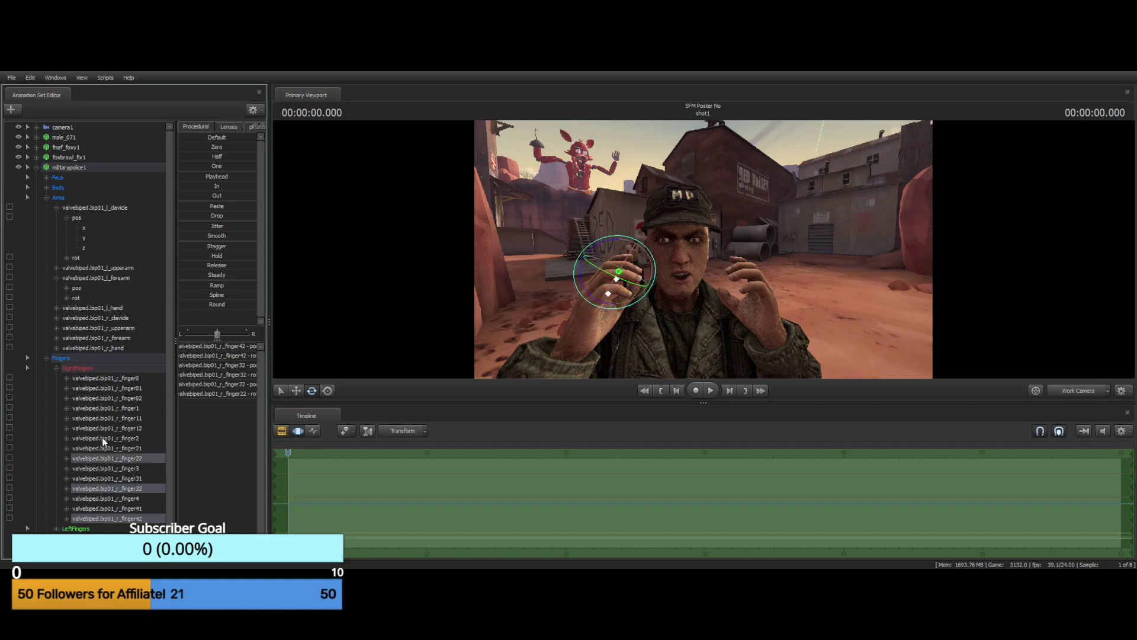
pyautogui.keyDown('ctrl'); pyautogui.click(102, 431); pyautogui.keyUp('ctrl')
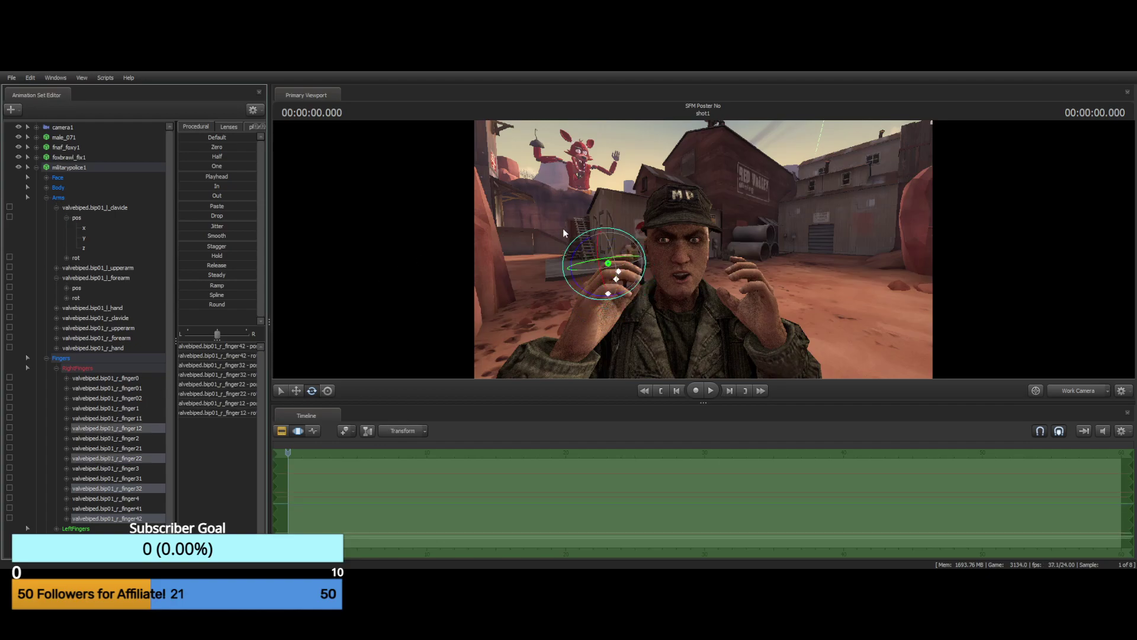
pyautogui.moveTo(582, 242); pyautogui.dragTo(575, 250)
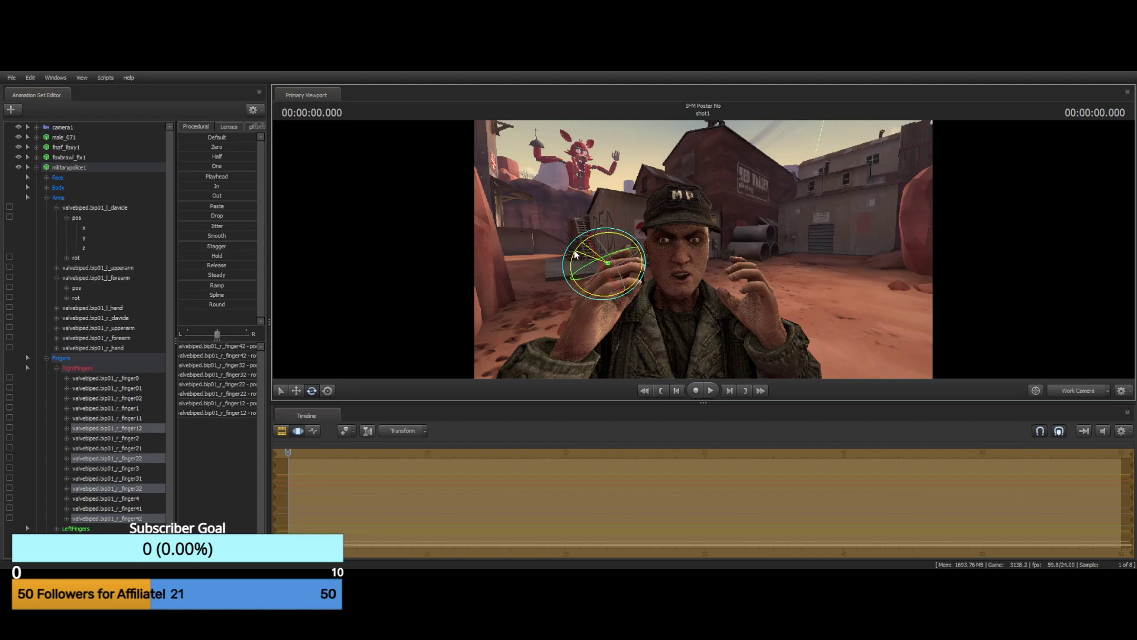
pyautogui.moveTo(575, 253); pyautogui.dragTo(578, 253)
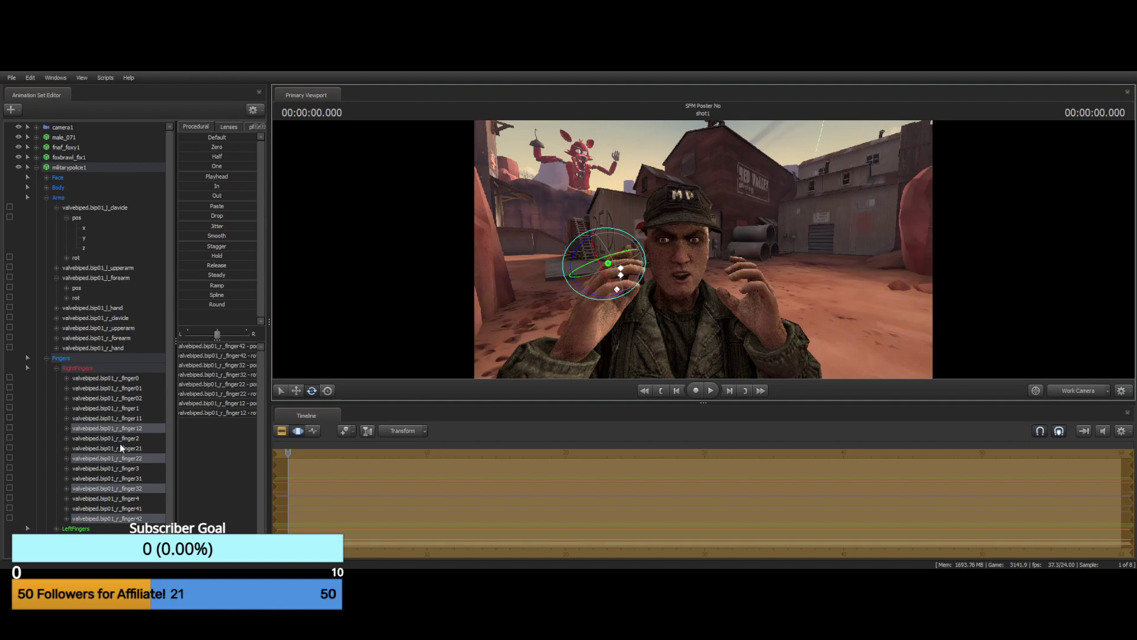
# Select the right hand's middle finger joints r_finger41, r_finger31, r_finger21 and r_finger11 and rotate them together
pyautogui.click(131, 509)
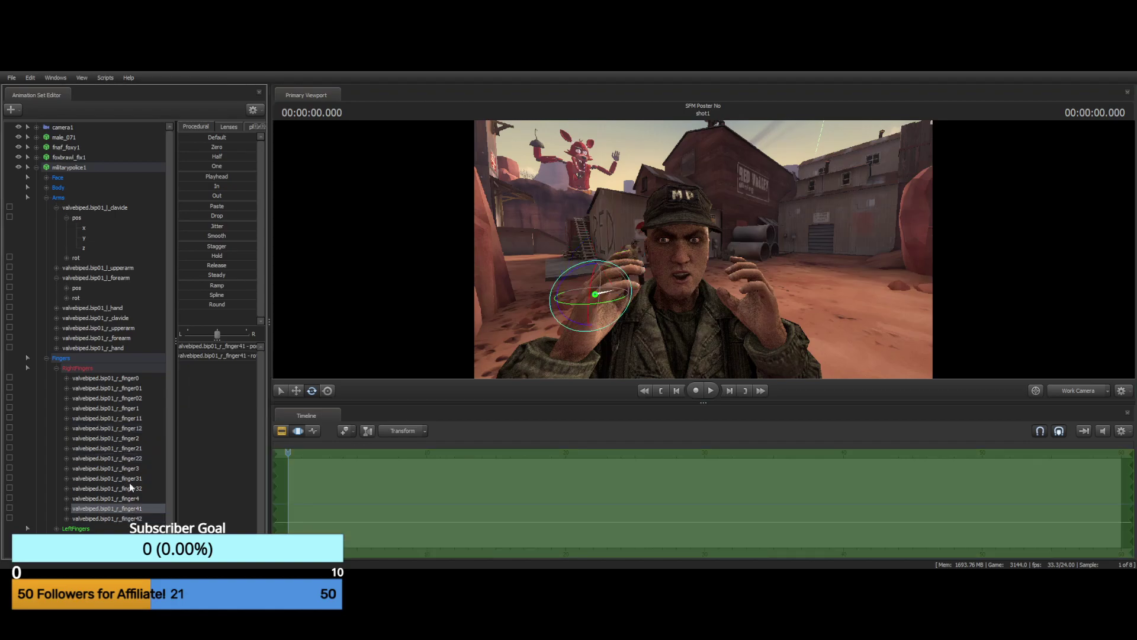
pyautogui.keyDown('ctrl'); pyautogui.click(129, 478); pyautogui.keyUp('ctrl')
pyautogui.keyDown('ctrl'); pyautogui.click(130, 449); pyautogui.keyUp('ctrl')
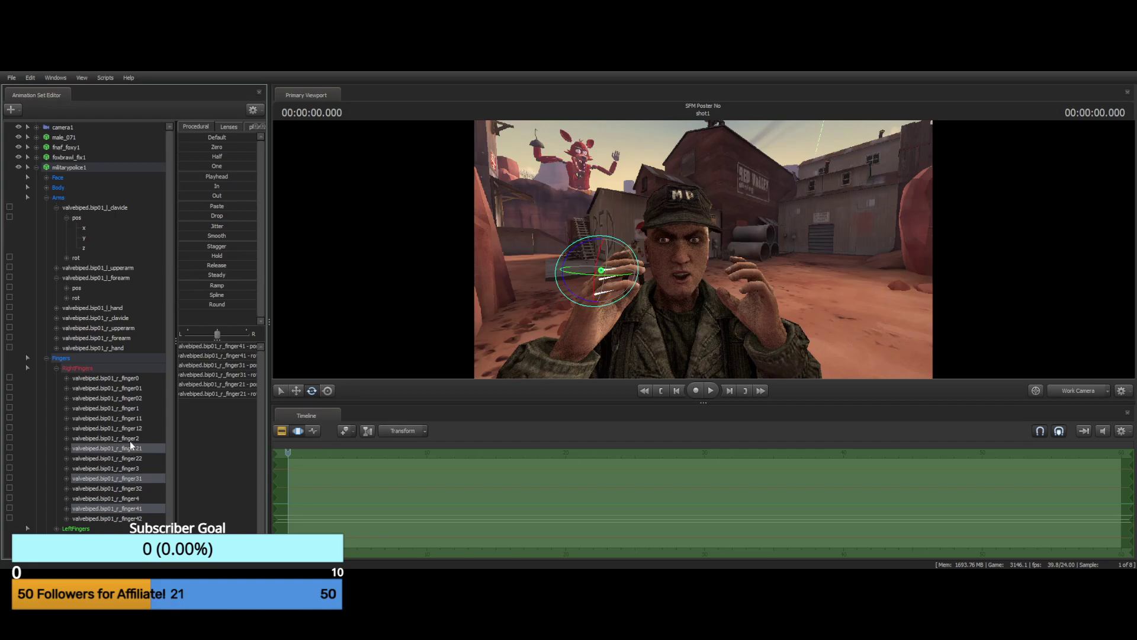
pyautogui.keyDown('ctrl'); pyautogui.click(130, 418); pyautogui.keyUp('ctrl')
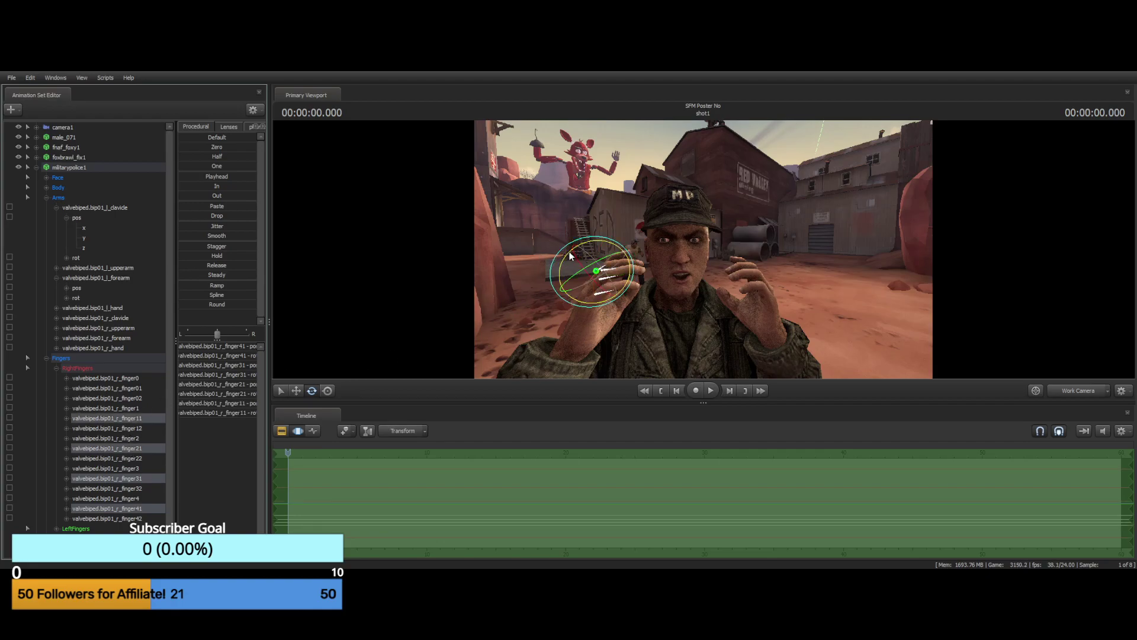
pyautogui.moveTo(571, 256); pyautogui.dragTo(372, 306)
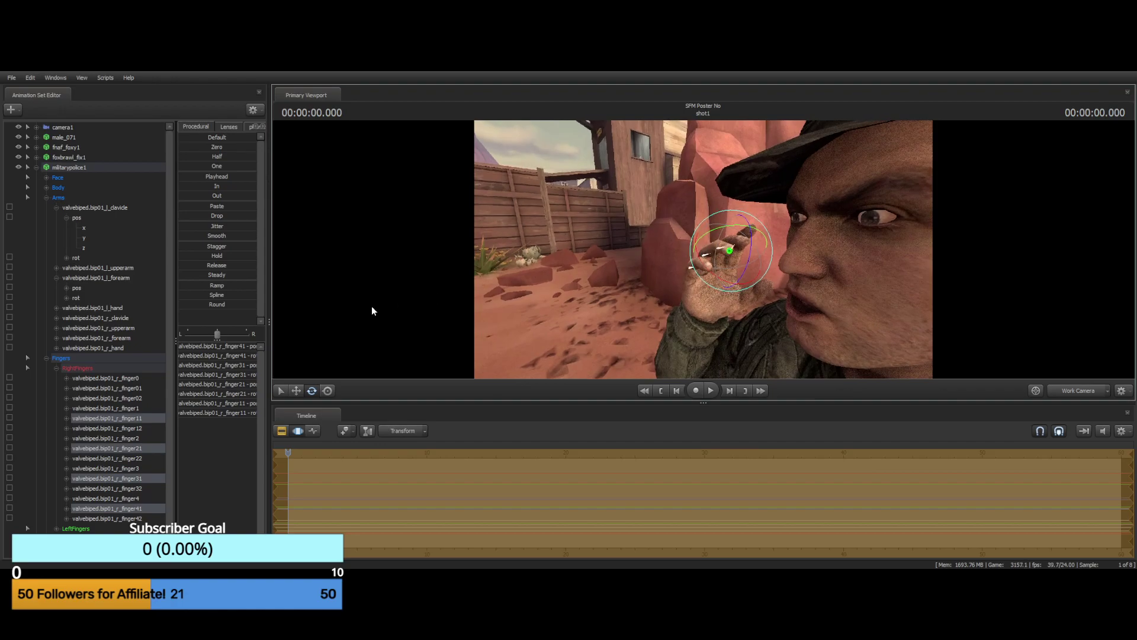
# Select the right hand's finger base bones r_finger1, r_finger2, r_finger3 and r_finger4 and rotate them together
pyautogui.click(96, 409)
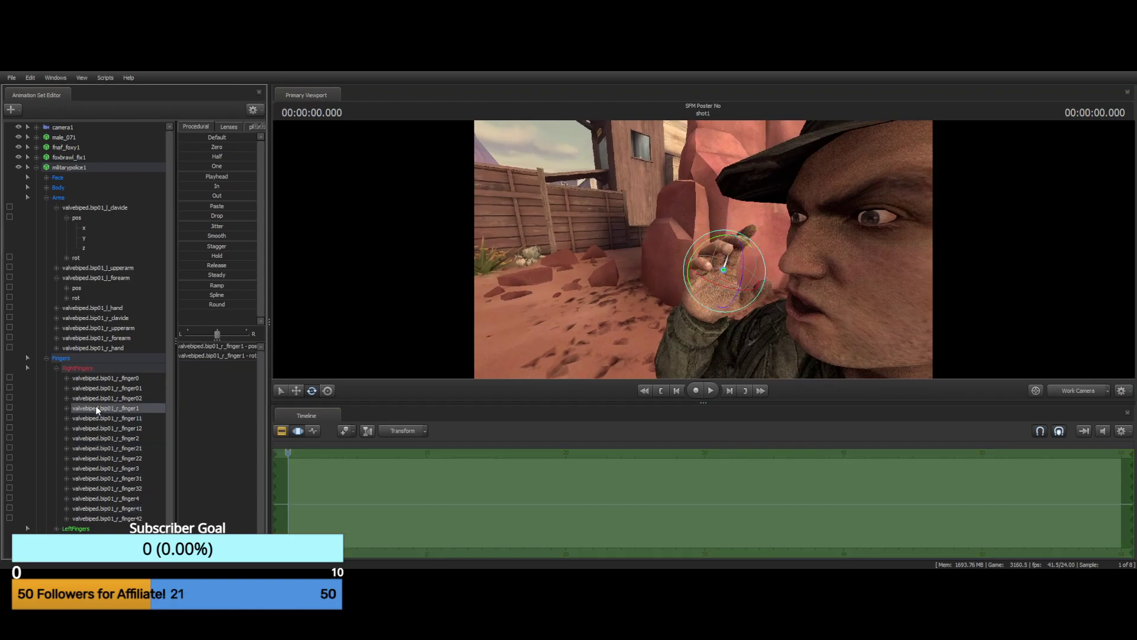
pyautogui.keyDown('ctrl'); pyautogui.click(100, 439); pyautogui.keyUp('ctrl')
pyautogui.keyDown('ctrl'); pyautogui.click(101, 468); pyautogui.keyUp('ctrl')
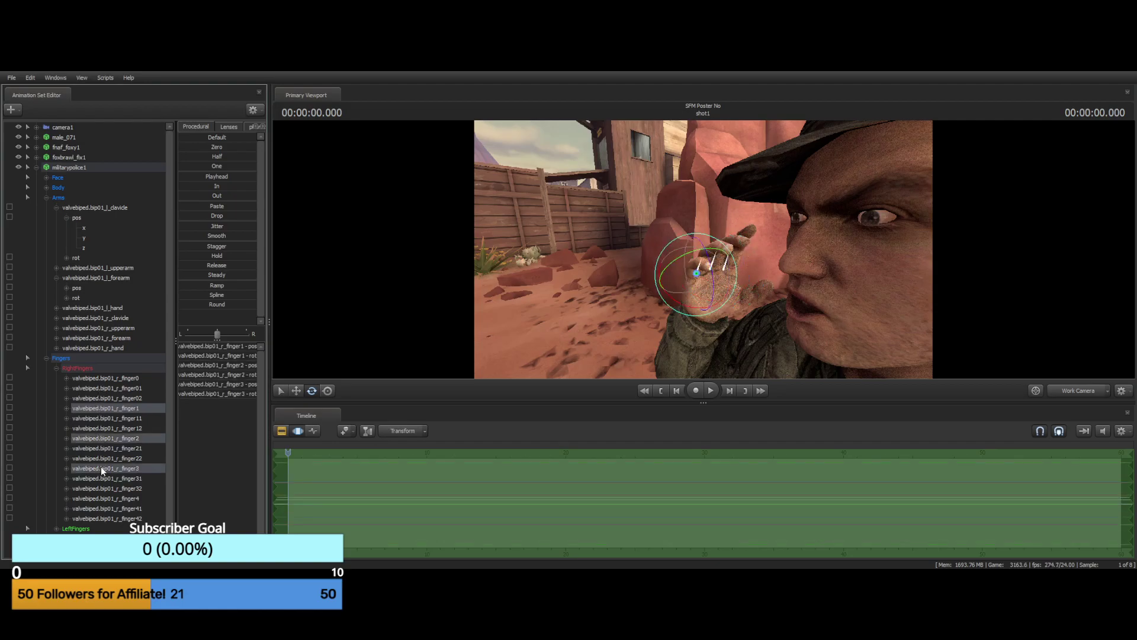
pyautogui.keyDown('ctrl'); pyautogui.click(102, 499); pyautogui.keyUp('ctrl')
pyautogui.moveTo(544, 182); pyautogui.dragTo(640, 180)
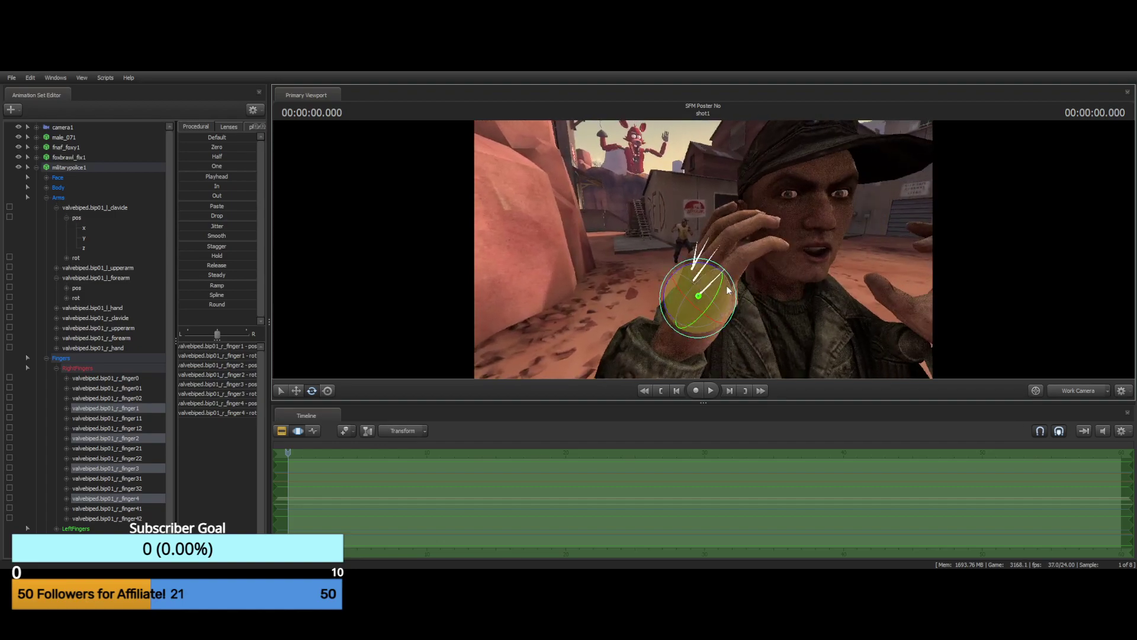
pyautogui.moveTo(689, 271); pyautogui.dragTo(677, 264)
pyautogui.moveTo(825, 271)
pyautogui.mouseDown()
pyautogui.moveTo(711, 271)
pyautogui.moveTo(831, 253)
pyautogui.mouseUp()
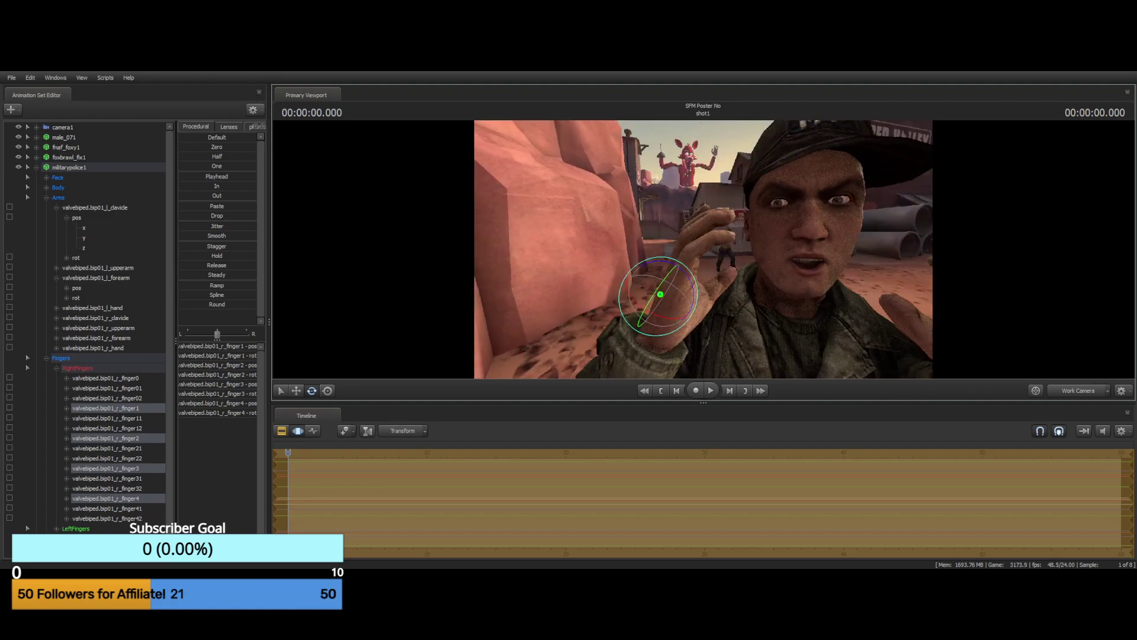
# Rotate the right hand's fingertip bones r_finger42 and r_finger32 individually, working from the back of the hand
pyautogui.click(123, 519)
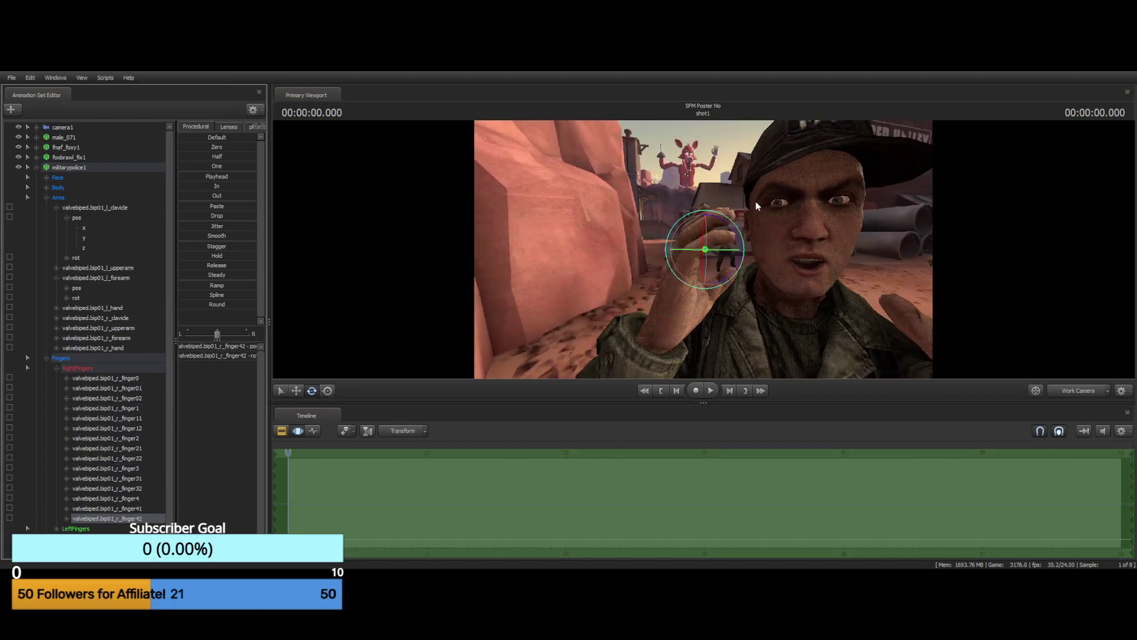
pyautogui.moveTo(720, 220); pyautogui.dragTo(901, 200)
pyautogui.press('a')
pyautogui.press('w')
pyautogui.press('s')
pyautogui.press('w')
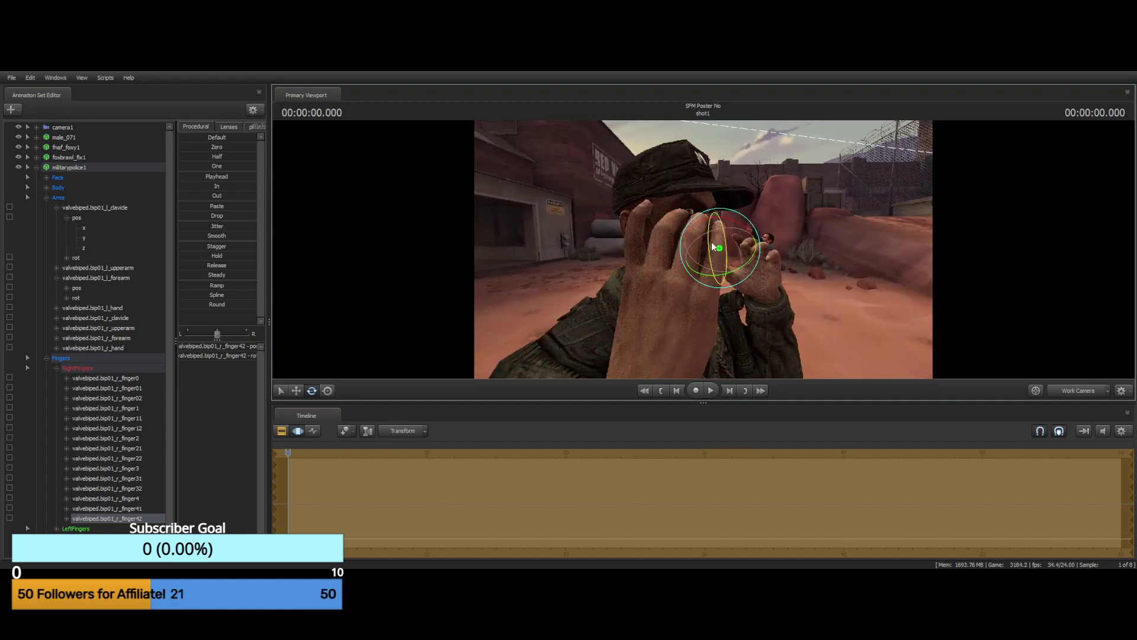
pyautogui.press('ctrl')
pyautogui.click(698, 233)
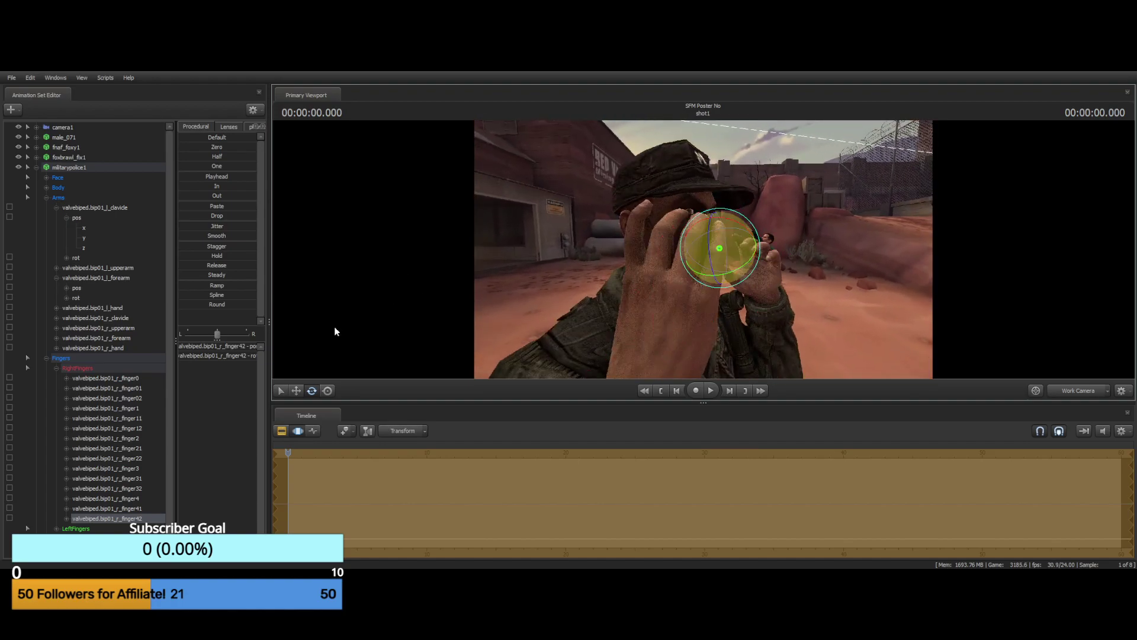
pyautogui.click(119, 489)
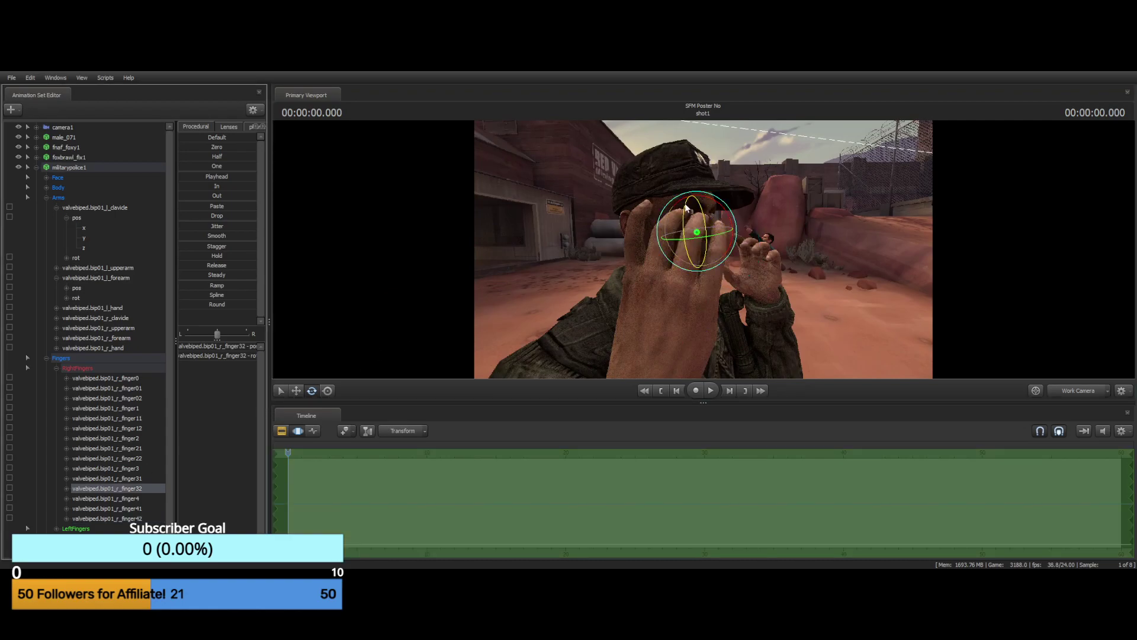
pyautogui.moveTo(685, 205); pyautogui.dragTo(685, 220)
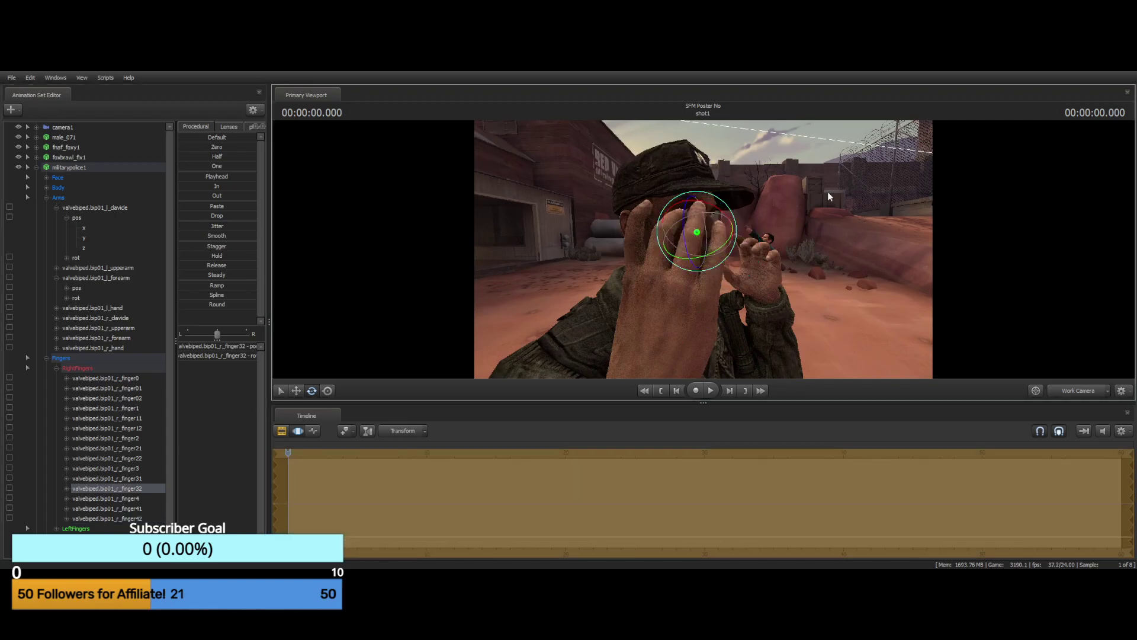
# Rotate the right hand's fingertip bones r_finger22 and r_finger12 individually, working from the palm side
pyautogui.press('d')
pyautogui.moveTo(827, 191); pyautogui.dragTo(658, 207)
pyautogui.press('w')
pyautogui.press('a')
pyautogui.press('d')
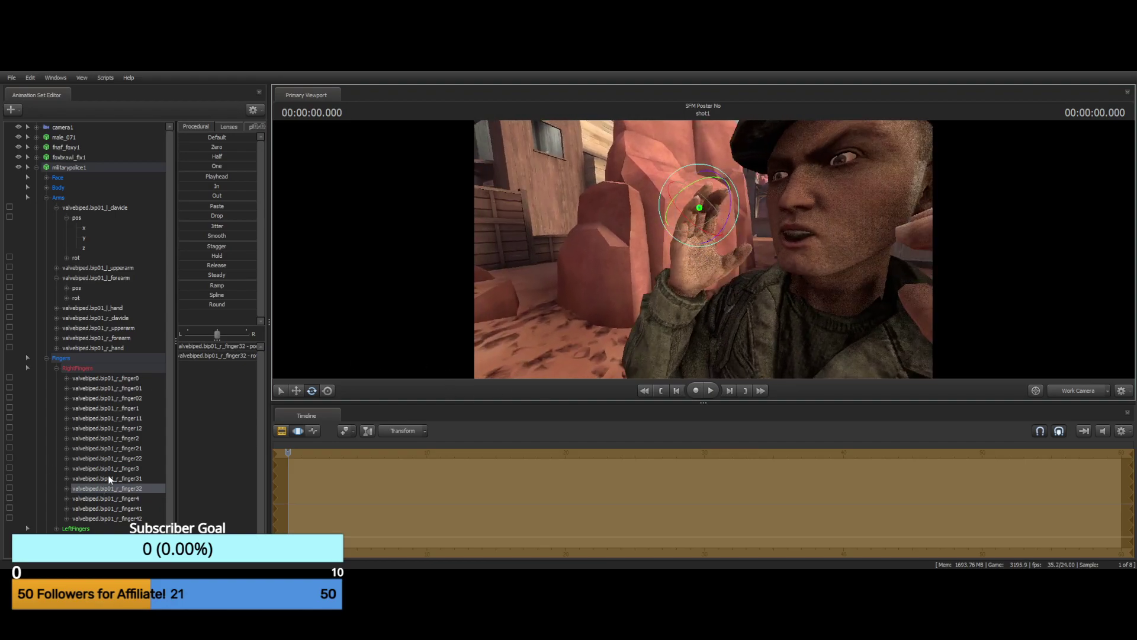
pyautogui.click(110, 458)
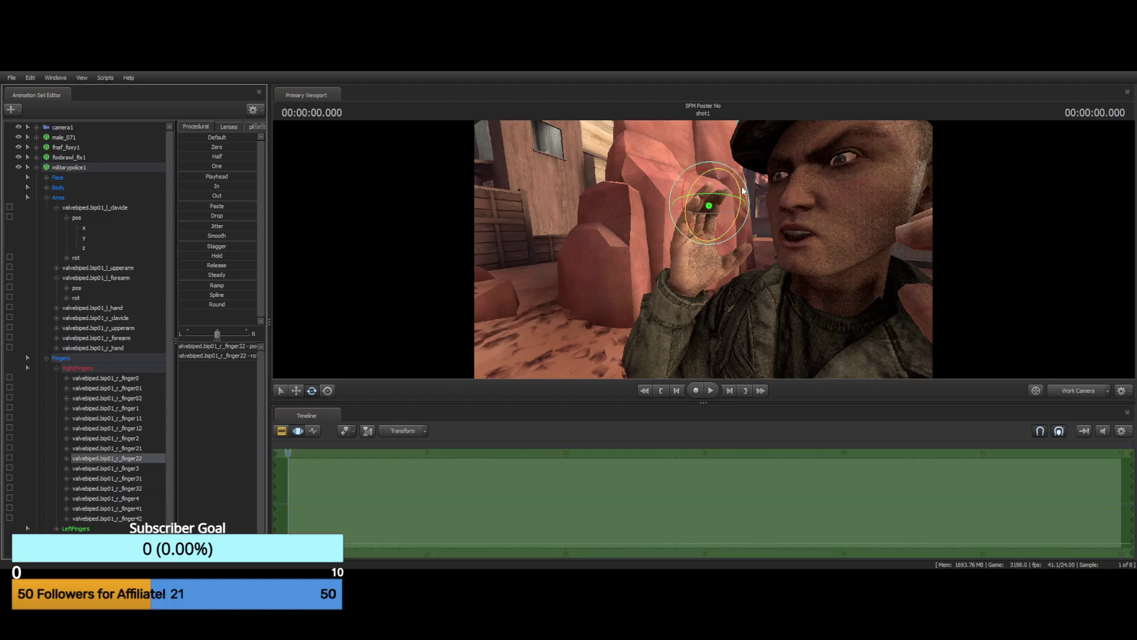
pyautogui.moveTo(740, 194); pyautogui.dragTo(738, 166)
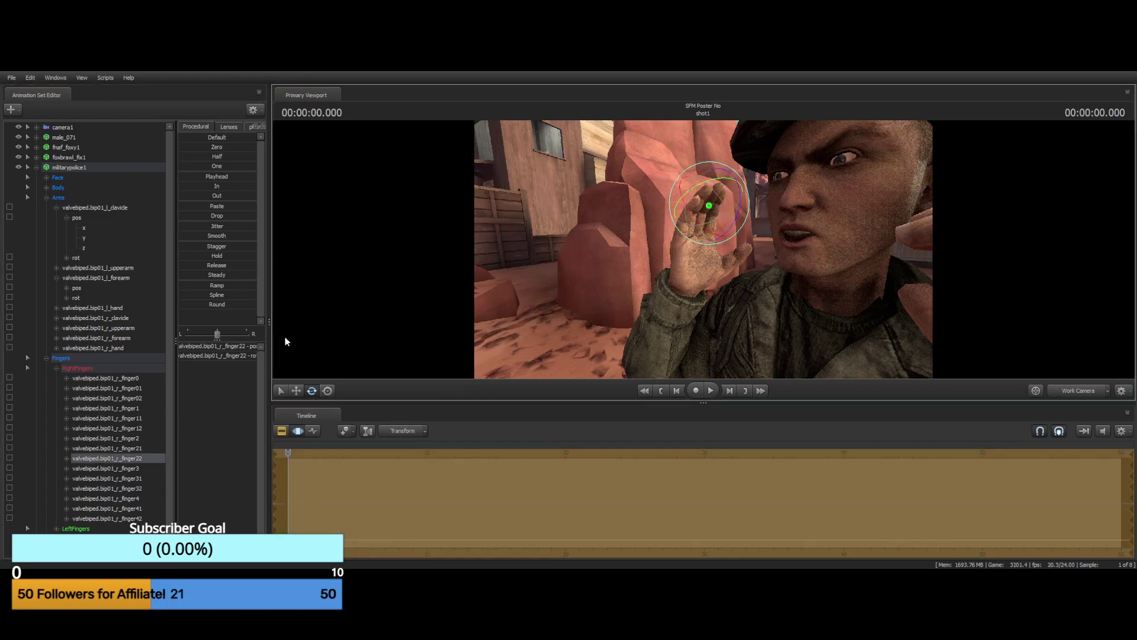
pyautogui.click(97, 429)
pyautogui.moveTo(739, 206)
pyautogui.mouseDown()
pyautogui.moveTo(738, 194)
pyautogui.moveTo(799, 196)
pyautogui.moveTo(755, 197)
pyautogui.mouseUp()
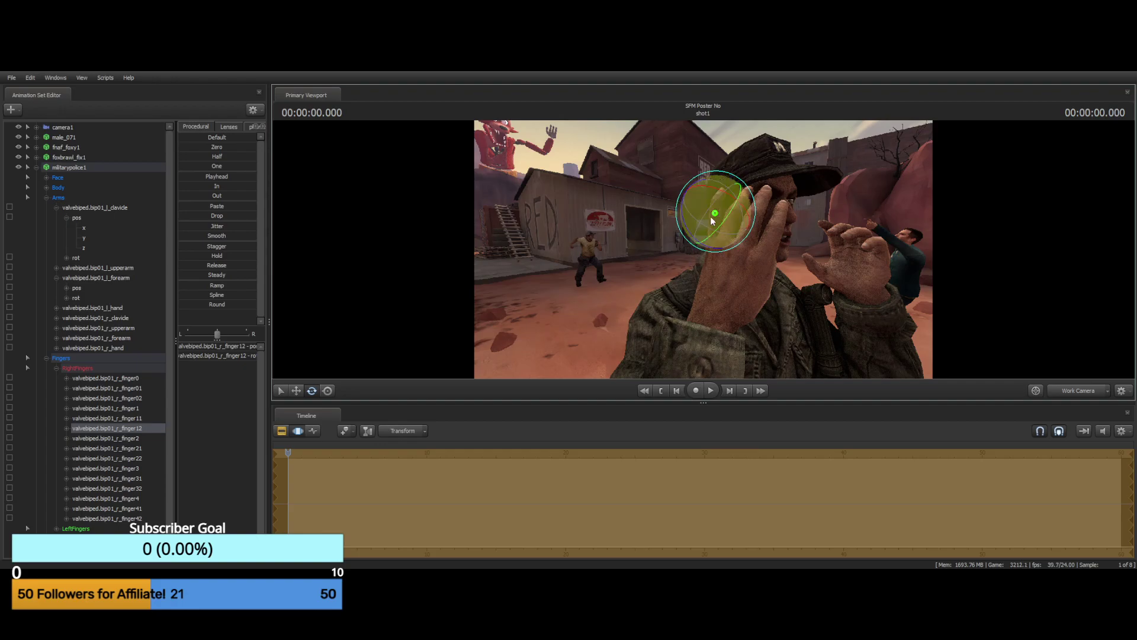
# Undo the last changes to the right hand's pose
pyautogui.keyDown('ctrl'); pyautogui.click(669, 320); pyautogui.keyUp('ctrl')
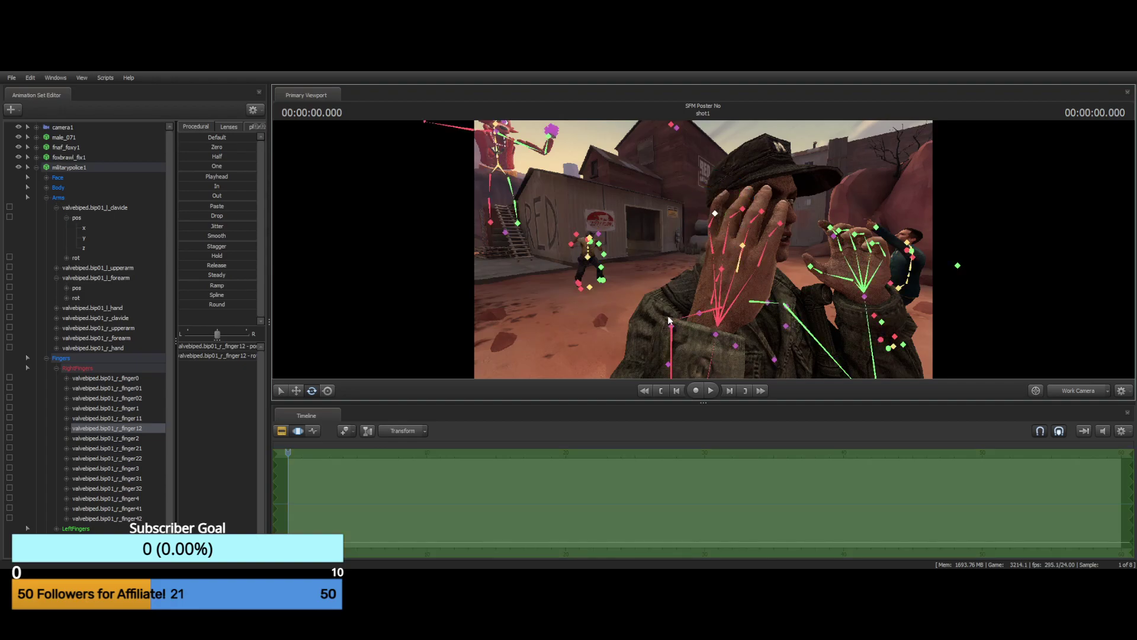
pyautogui.hotkey('ctrl', 'z')
pyautogui.hotkey('ctrl', 'z')
pyautogui.hotkey('ctrl', 'z')
pyautogui.hotkey('ctrl', 'z')
pyautogui.press('ctrl')
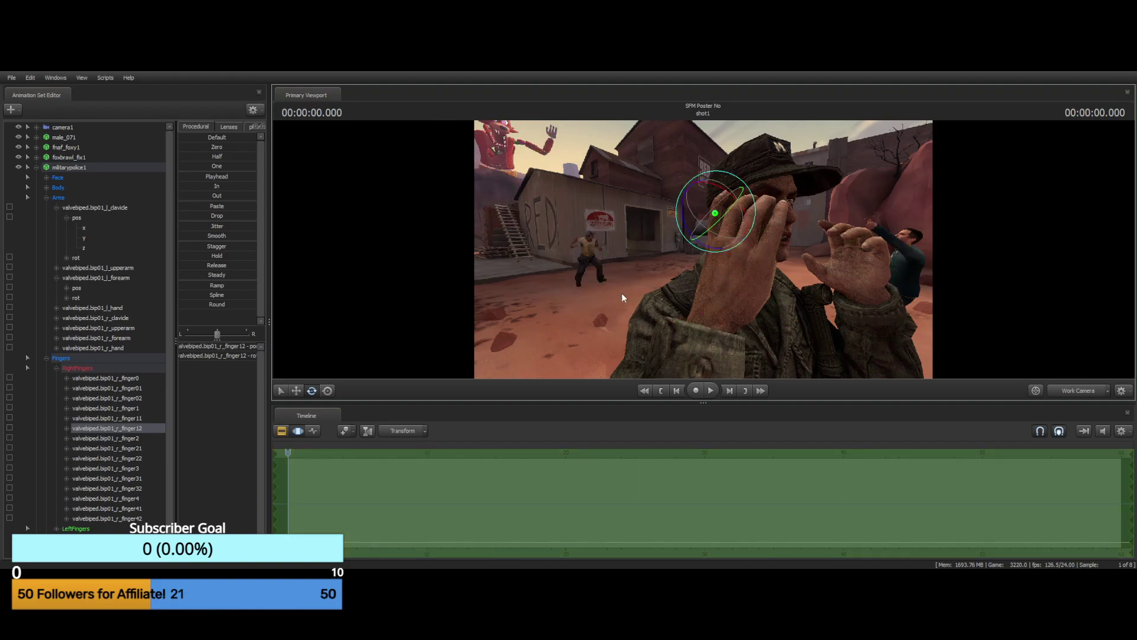
# Adjust the left hand's little finger by rotating its bones l_finger4, l_finger42 and l_finger41 one at a time
pyautogui.moveTo(905, 187); pyautogui.dragTo(767, 191)
pyautogui.moveTo(630, 191); pyautogui.dragTo(669, 263)
pyautogui.press('ctrl')
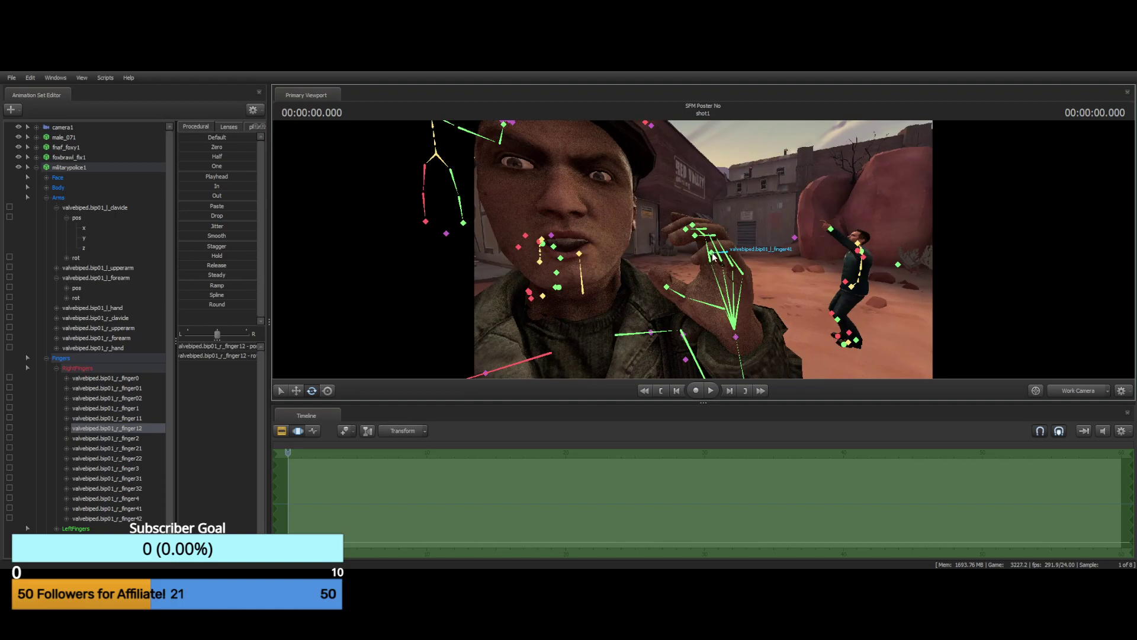
pyautogui.click(740, 273)
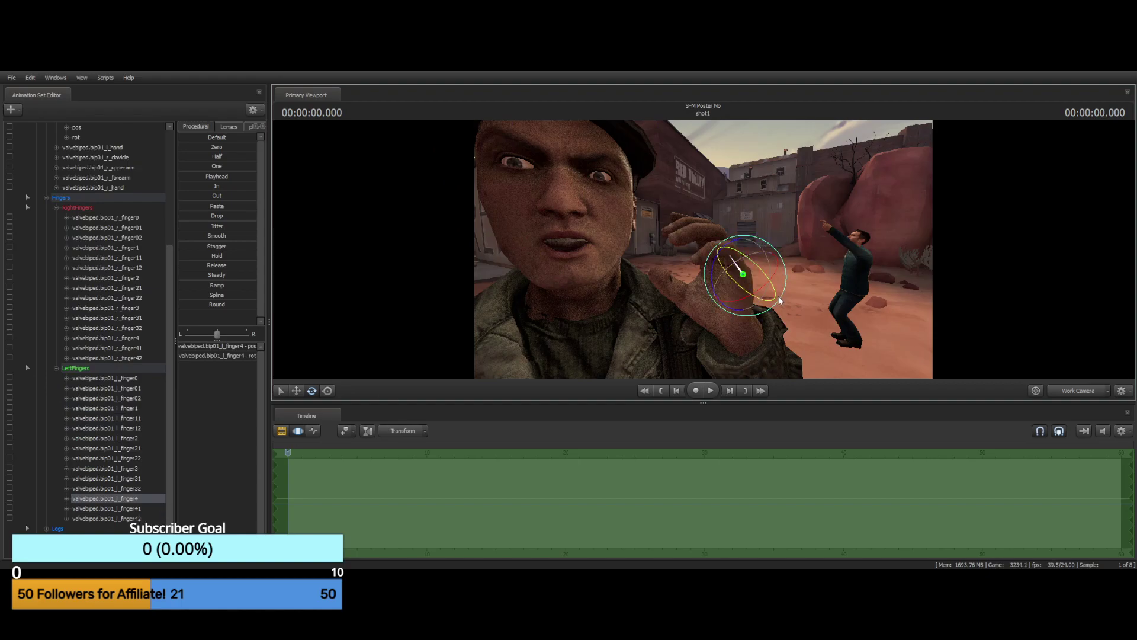
pyautogui.moveTo(743, 240); pyautogui.dragTo(750, 238)
pyautogui.click(124, 519)
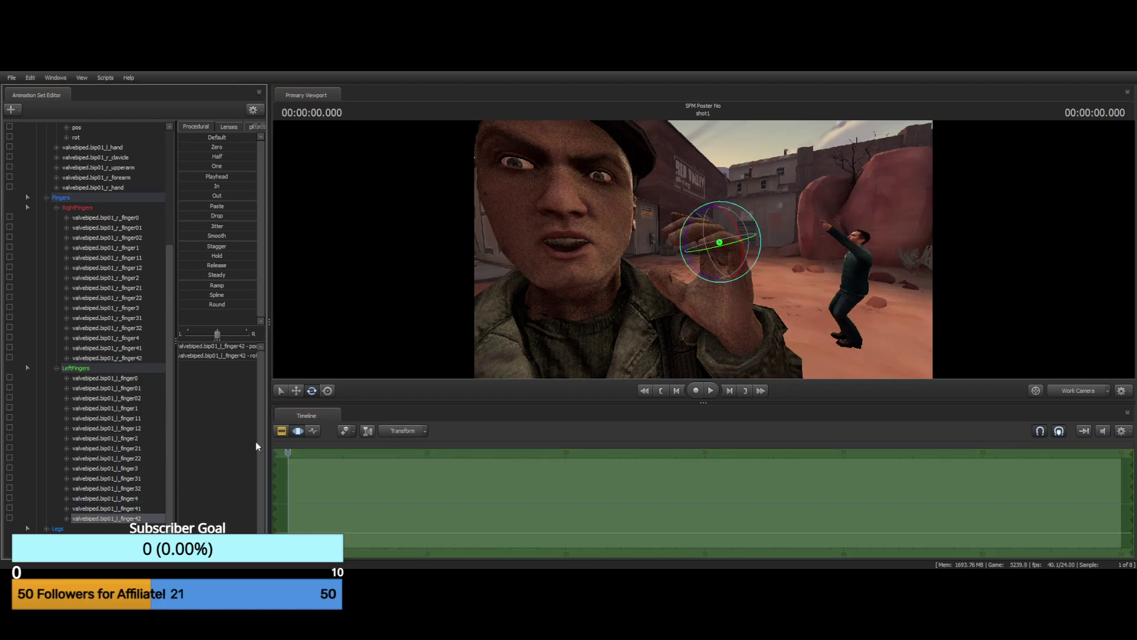
pyautogui.moveTo(690, 228); pyautogui.dragTo(740, 208)
pyautogui.click(118, 509)
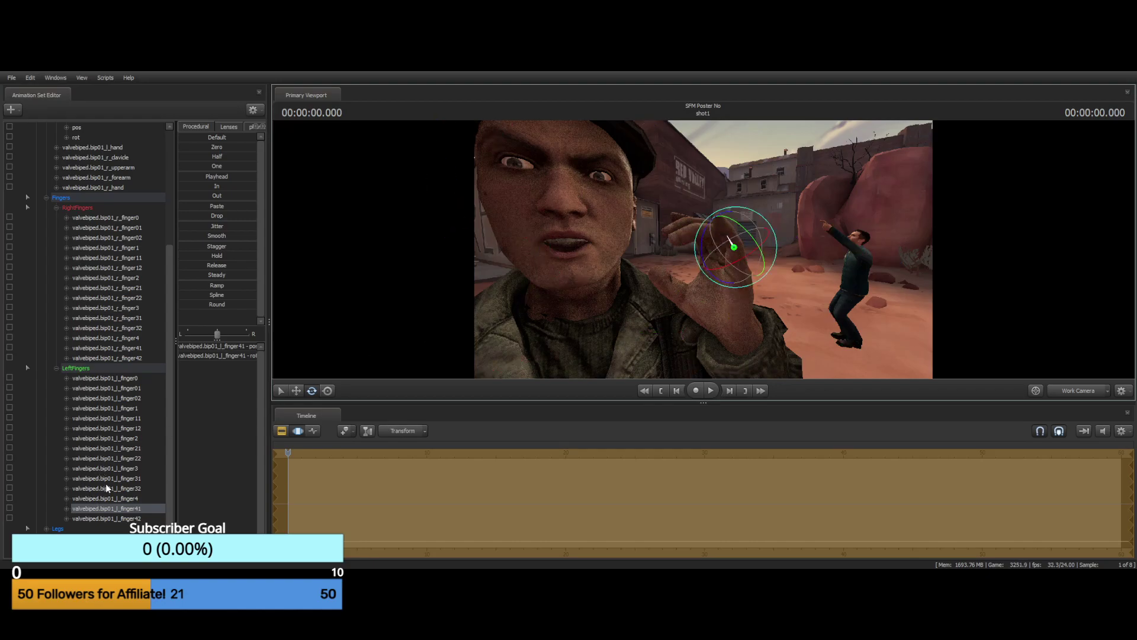
# Rotate the left hand's ring finger bones l_finger32 and l_finger31 individually to reshape the finger's curl
pyautogui.click(108, 488)
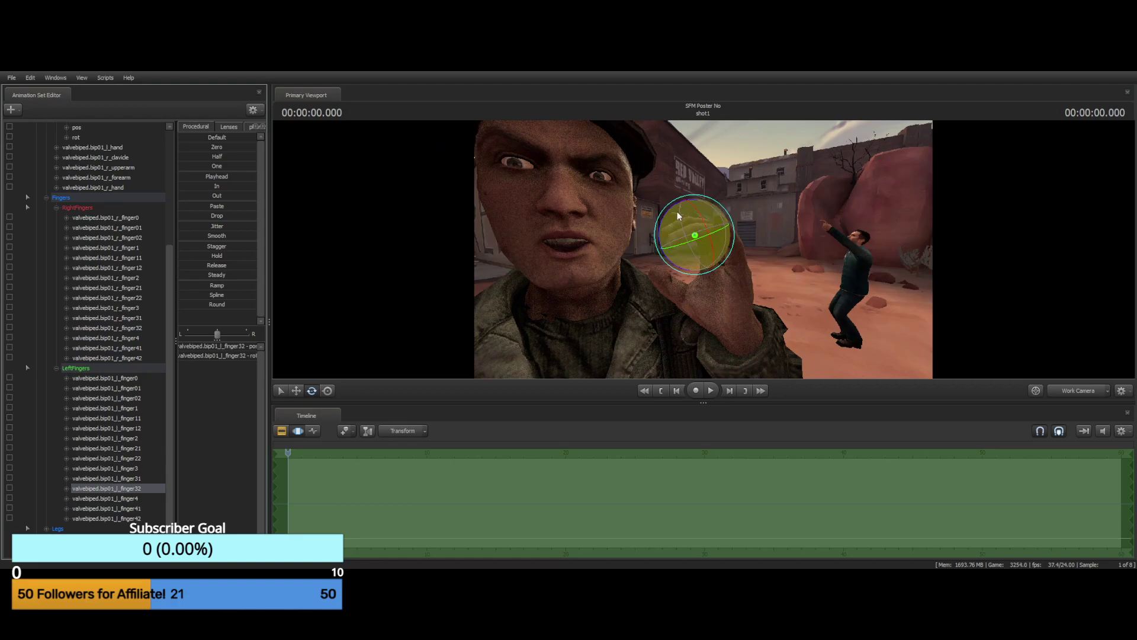
pyautogui.moveTo(715, 250); pyautogui.dragTo(655, 228)
pyautogui.click(98, 478)
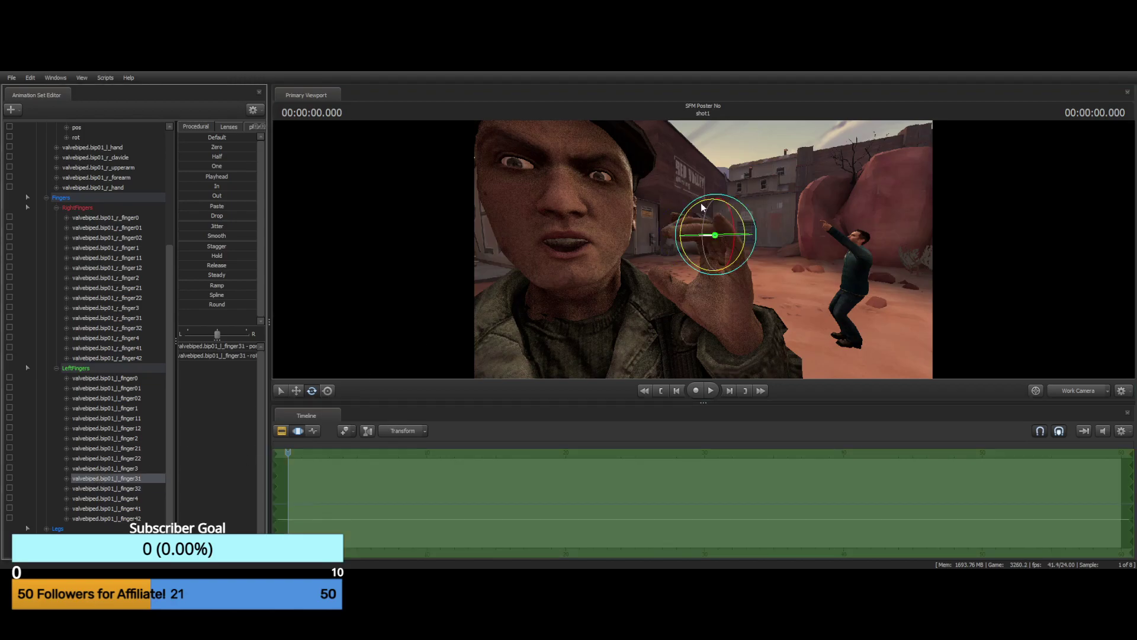
pyautogui.moveTo(721, 192); pyautogui.dragTo(657, 178)
pyautogui.press('w')
pyautogui.press('s')
pyautogui.press('w')
pyautogui.press('w')
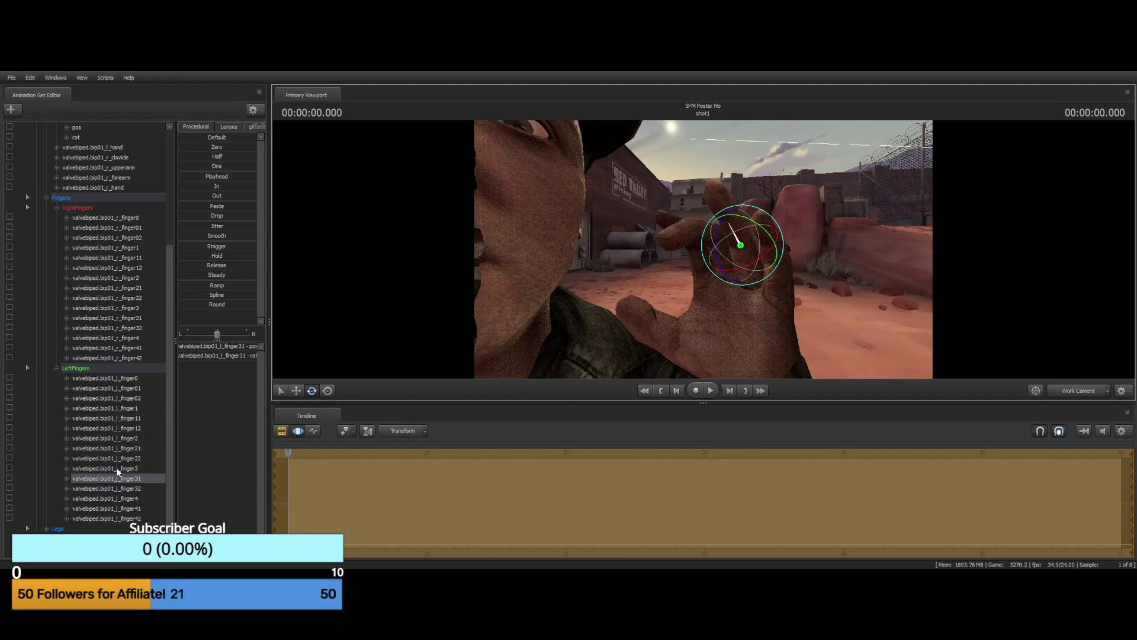
# Rotate the left hand's middle finger bones l_finger22 and l_finger21 individually to open the finger's curl
pyautogui.click(117, 469)
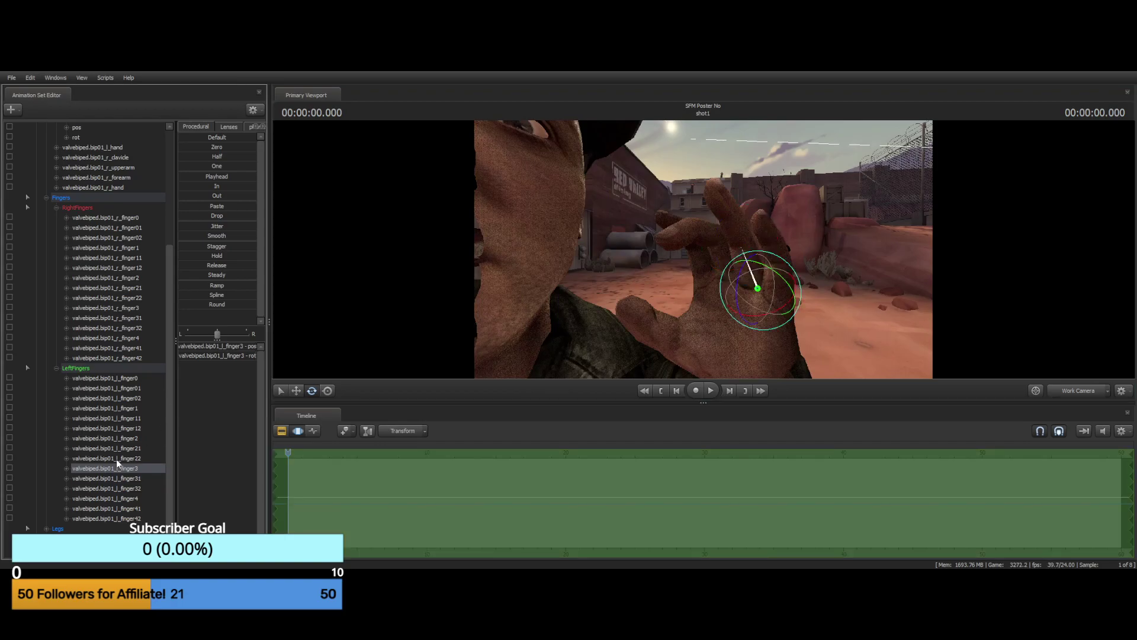
pyautogui.click(117, 459)
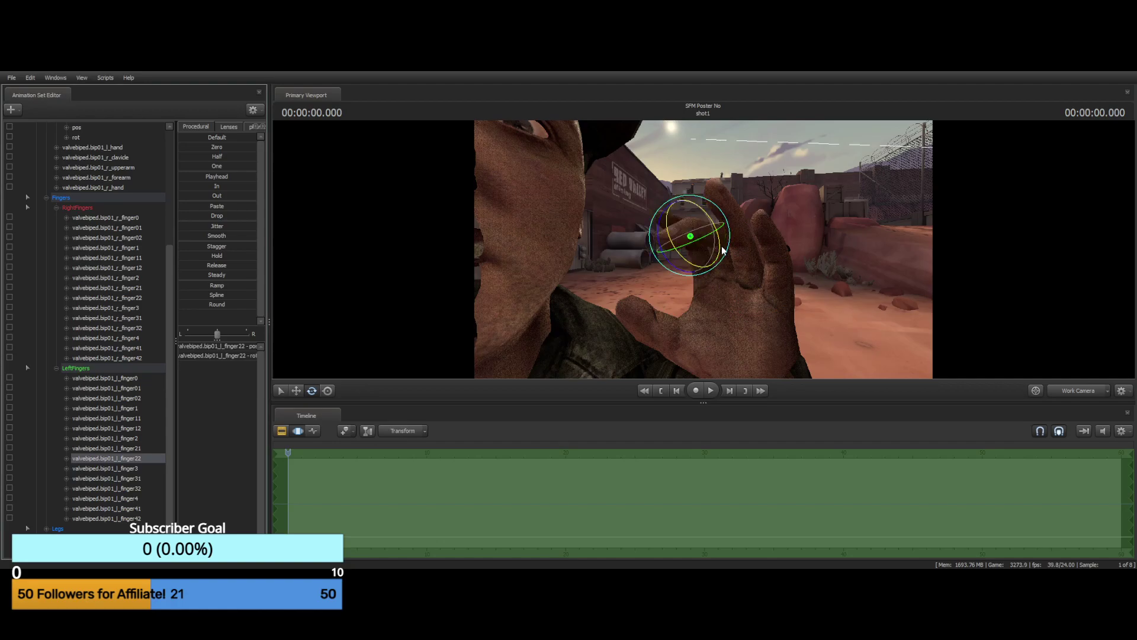
pyautogui.moveTo(721, 247)
pyautogui.mouseDown()
pyautogui.moveTo(718, 256)
pyautogui.moveTo(719, 229)
pyautogui.moveTo(724, 237)
pyautogui.mouseUp()
pyautogui.press('ctrl')
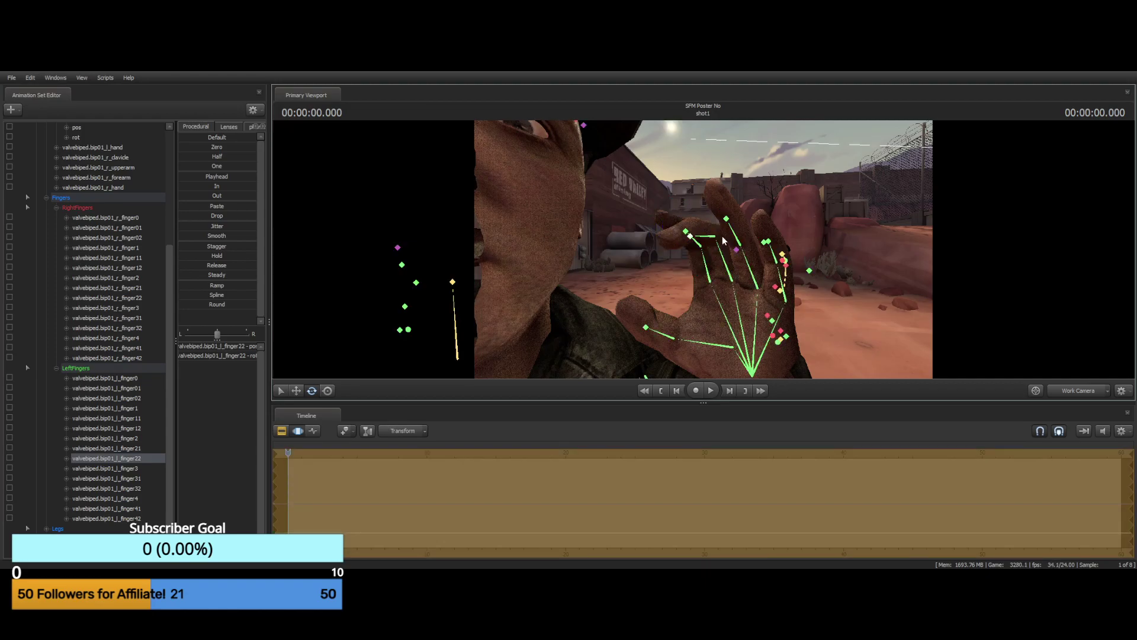
pyautogui.click(689, 236)
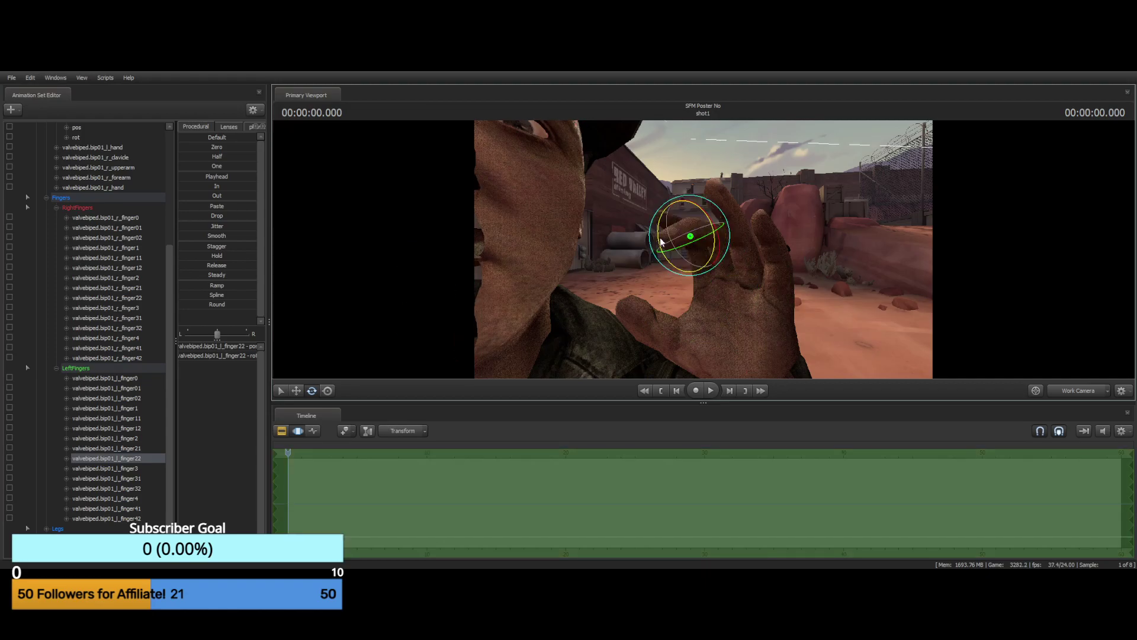
pyautogui.moveTo(661, 240); pyautogui.dragTo(661, 231)
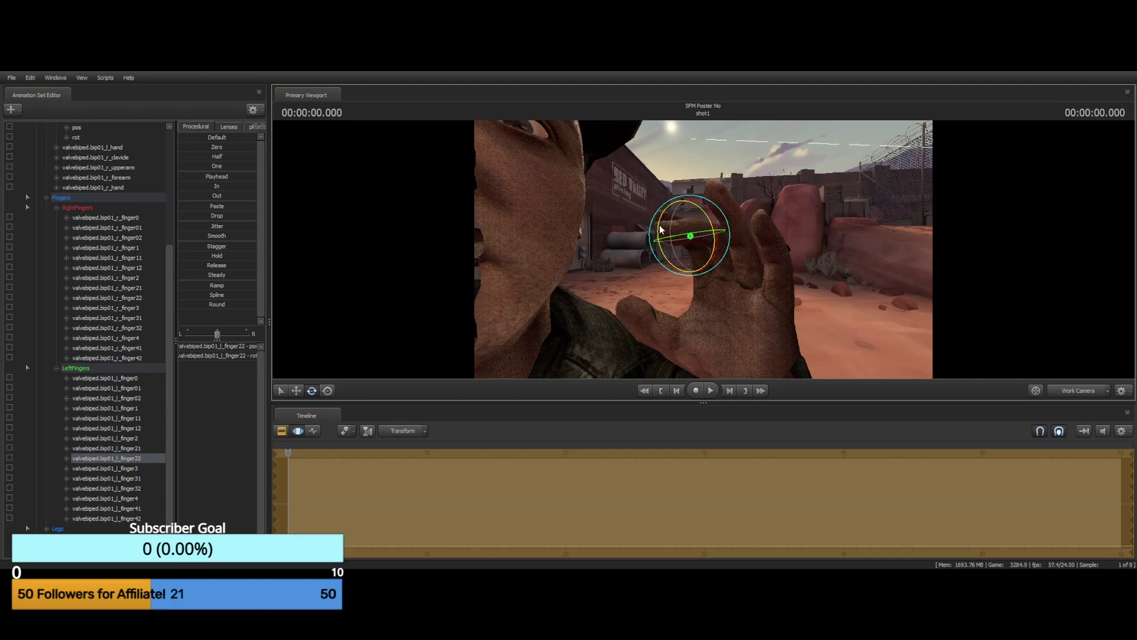
pyautogui.click(107, 450)
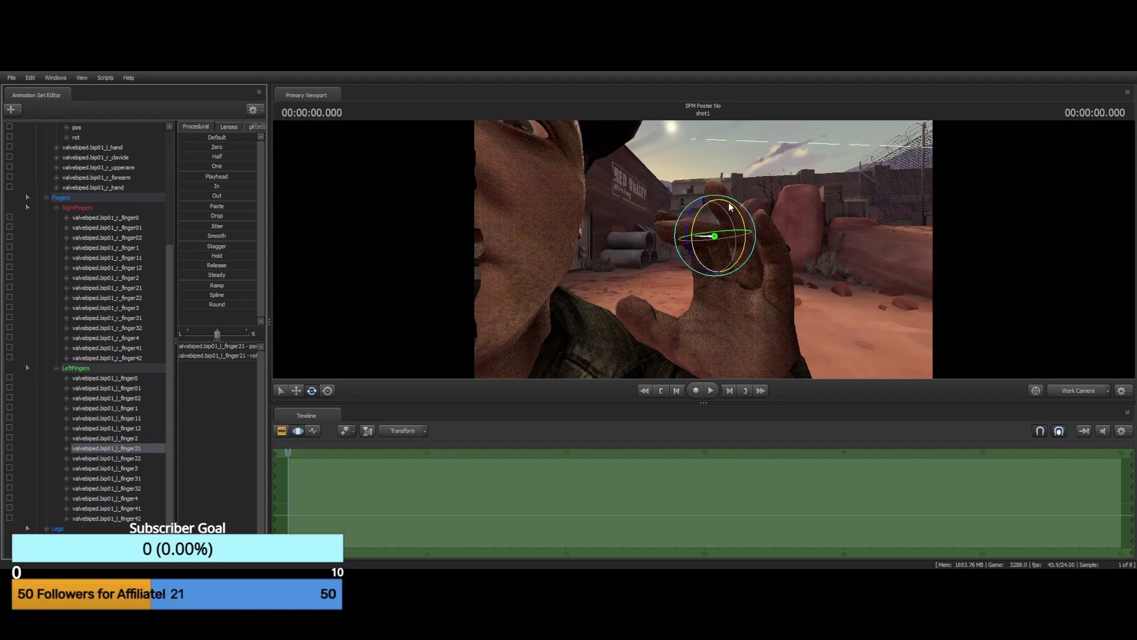
pyautogui.moveTo(730, 203); pyautogui.dragTo(722, 173)
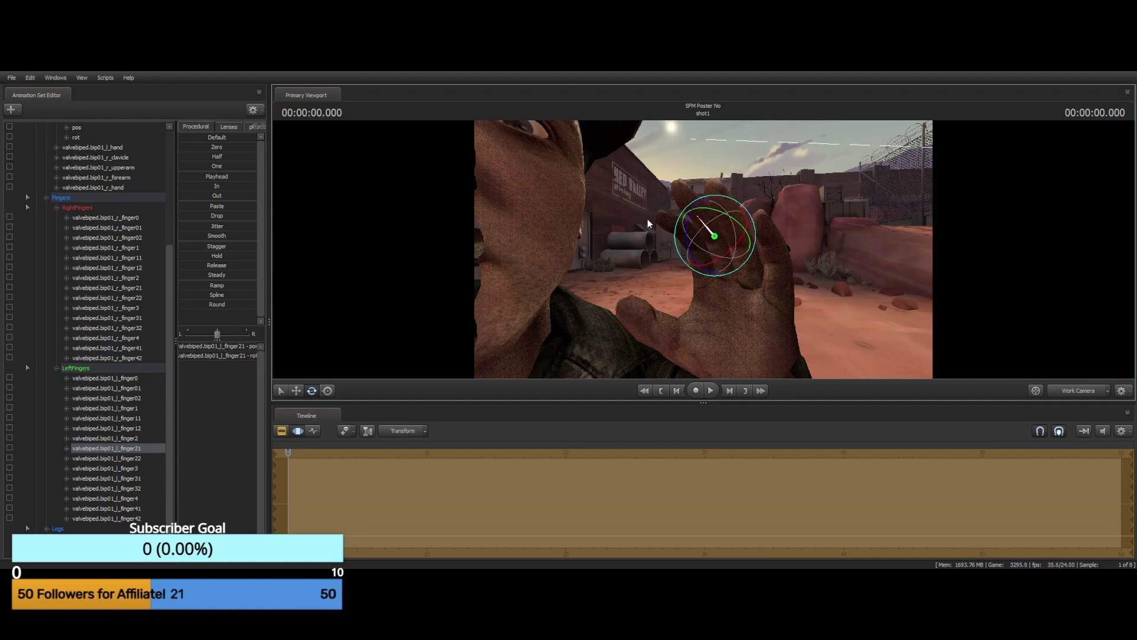
# Rotate the left index finger's tip bone l_finger12 to adjust its curl, and clear the bone selection
pyautogui.click(103, 439)
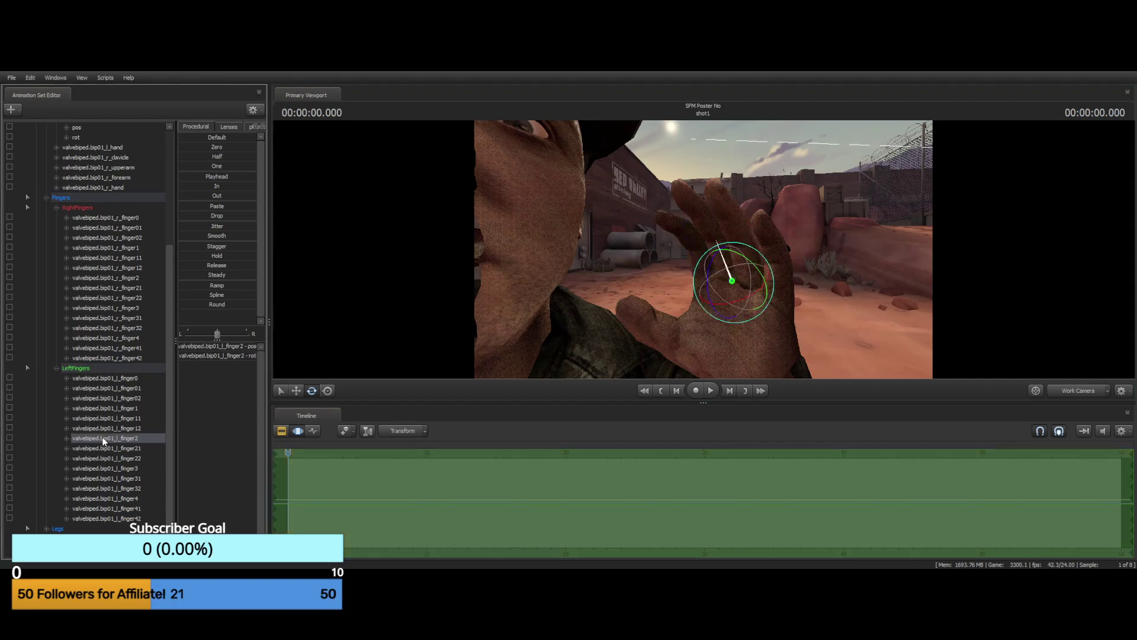
pyautogui.click(103, 428)
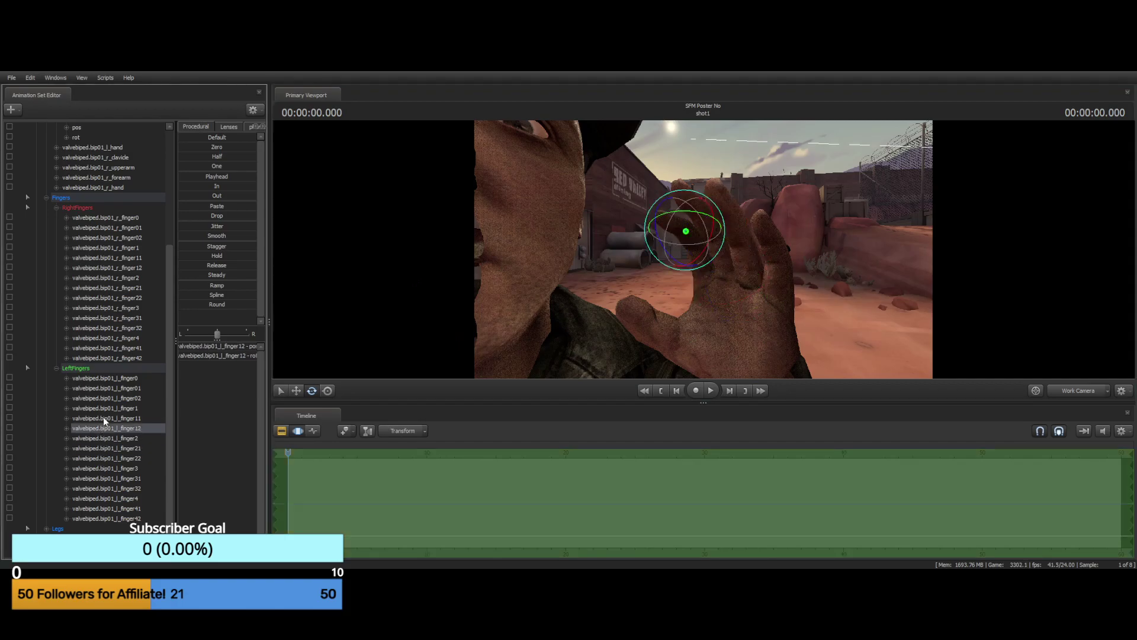
pyautogui.moveTo(659, 212); pyautogui.dragTo(778, 199)
pyautogui.moveTo(767, 248); pyautogui.dragTo(703, 254)
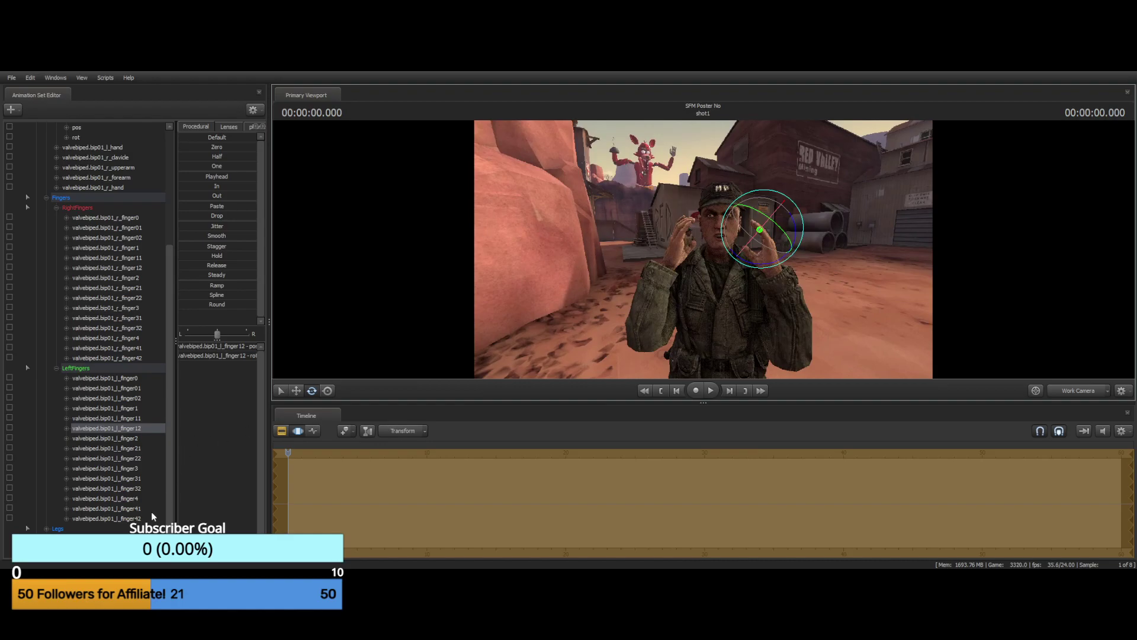
pyautogui.click(143, 556)
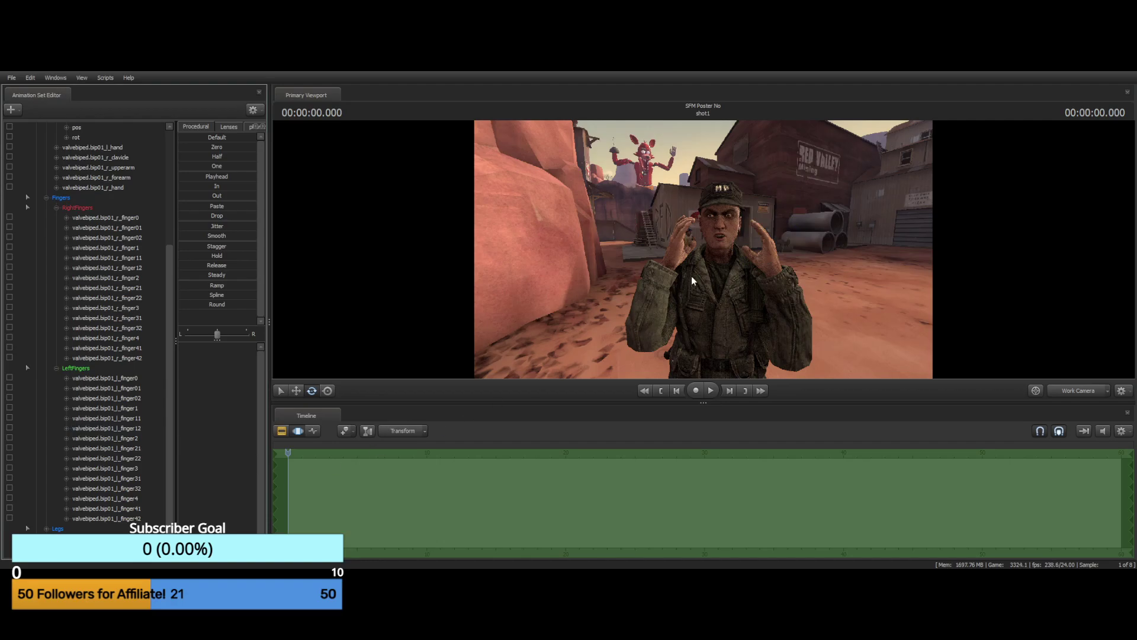
# Try to tilt the soldier's body by rotating the bip01_pelvis bone from a side view
pyautogui.moveTo(692, 280); pyautogui.dragTo(714, 291)
pyautogui.press('w')
pyautogui.press('w')
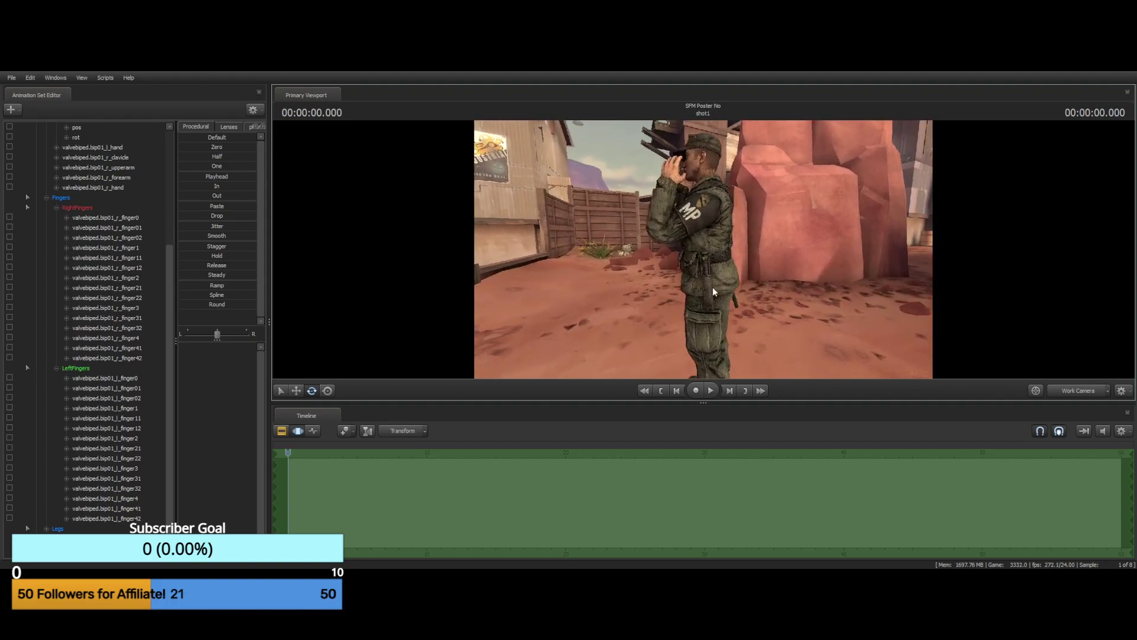
pyautogui.press('d')
pyautogui.moveTo(841, 246); pyautogui.dragTo(705, 253)
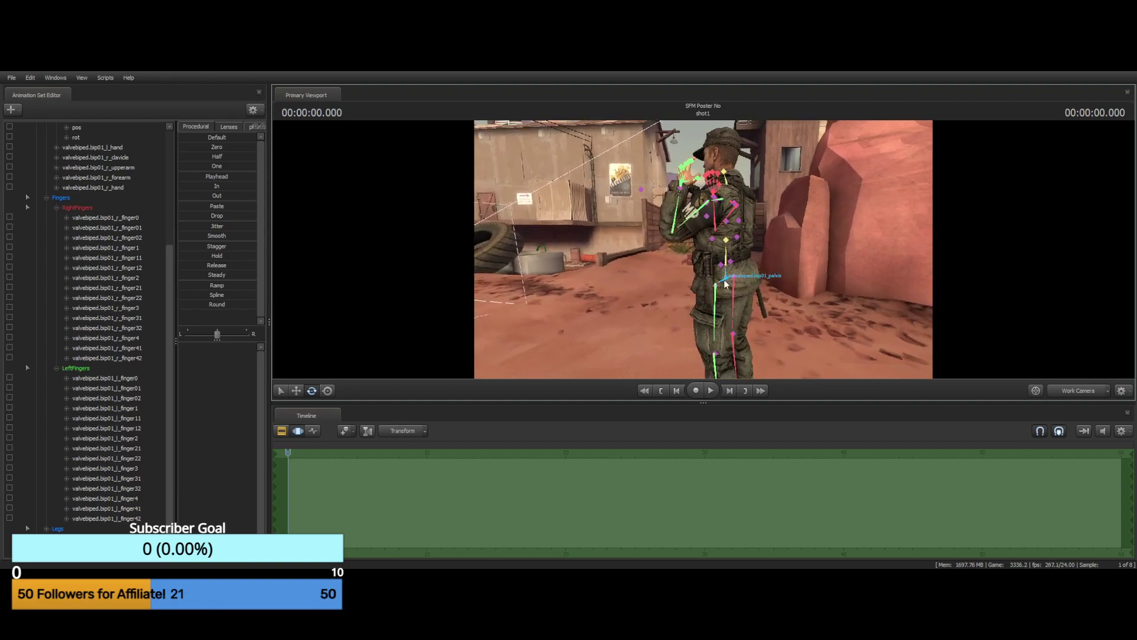
pyautogui.click(727, 283)
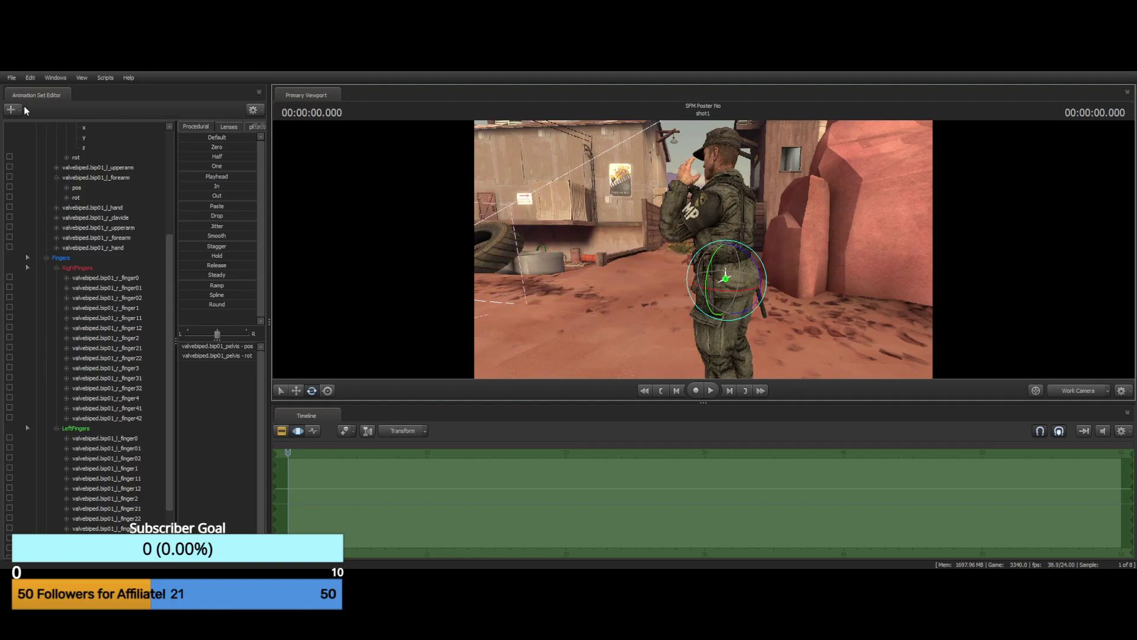
pyautogui.moveTo(754, 259); pyautogui.dragTo(745, 255)
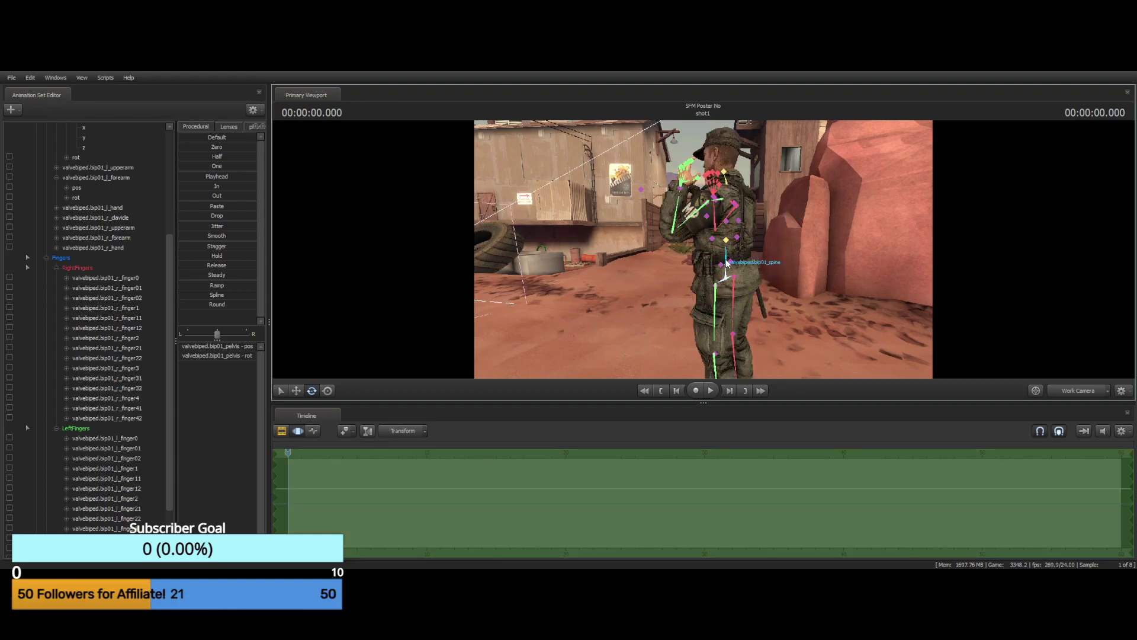
# Lean the torso forward with the bip01_spine bone and adjust the head's tilt by rotating bip01_neck1
pyautogui.click(727, 261)
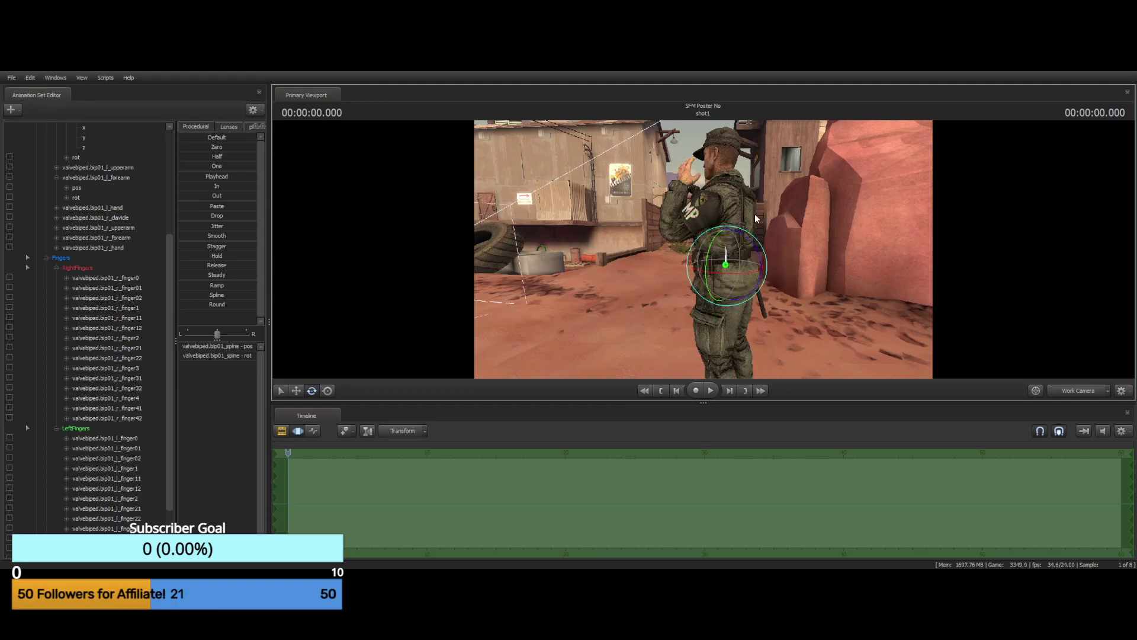
pyautogui.moveTo(757, 251); pyautogui.dragTo(745, 251)
pyautogui.moveTo(667, 243); pyautogui.dragTo(741, 149)
pyautogui.moveTo(748, 263); pyautogui.dragTo(708, 244)
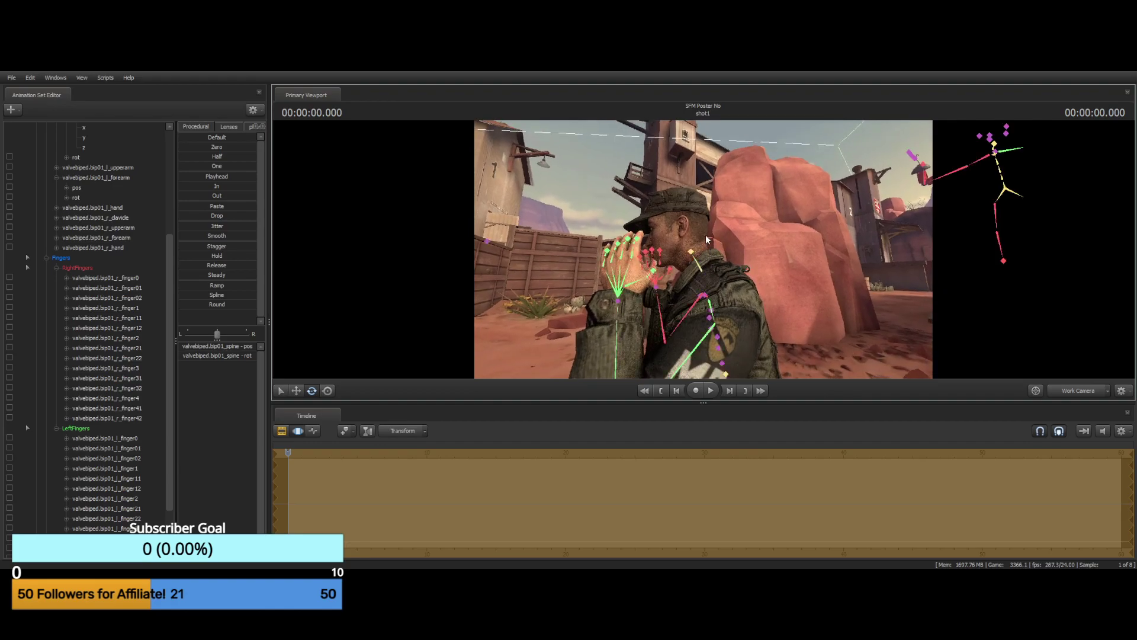
pyautogui.click(696, 261)
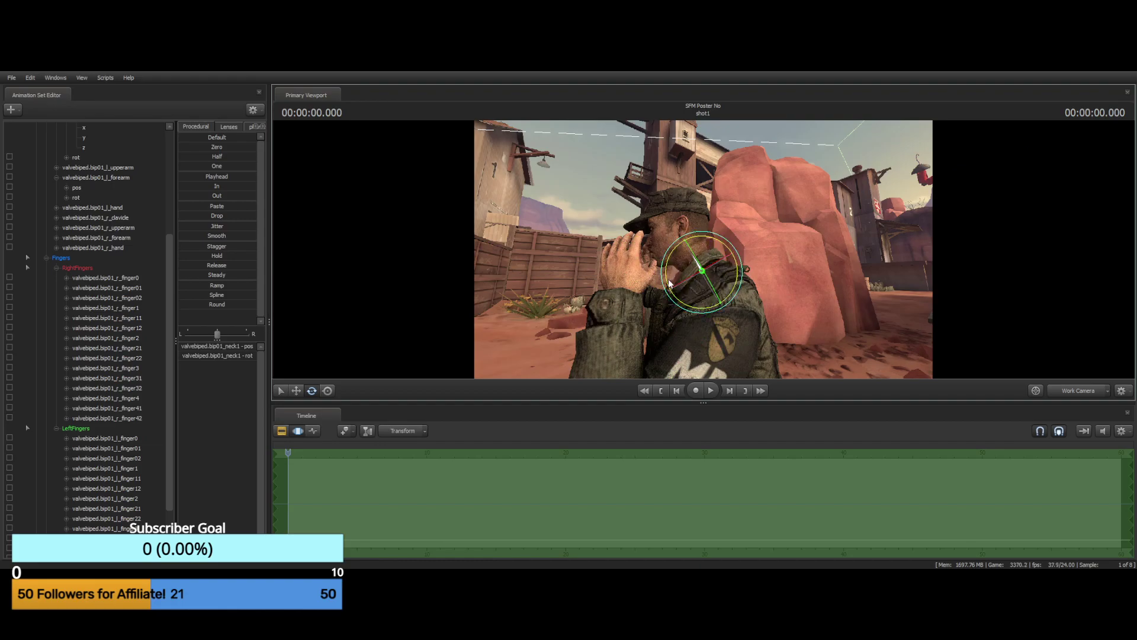
pyautogui.moveTo(666, 281); pyautogui.dragTo(667, 273)
# Refine the forward lean of the torso by rotating the bip01_spine bone again at the waist
pyautogui.moveTo(757, 262); pyautogui.dragTo(757, 356)
pyautogui.press('ctrl')
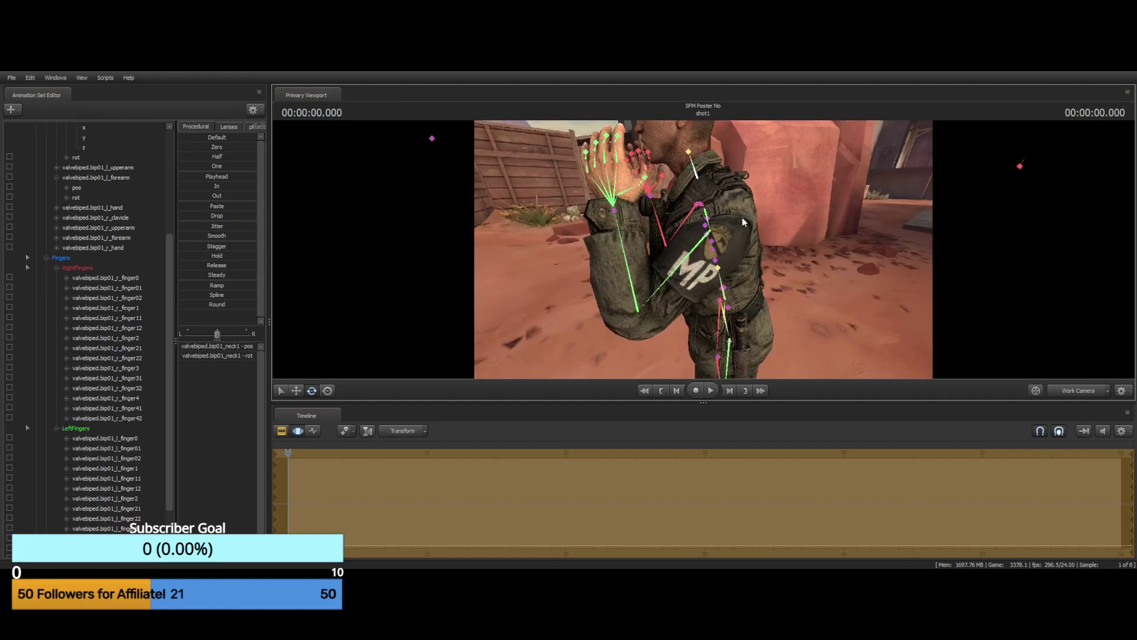
pyautogui.click(722, 284)
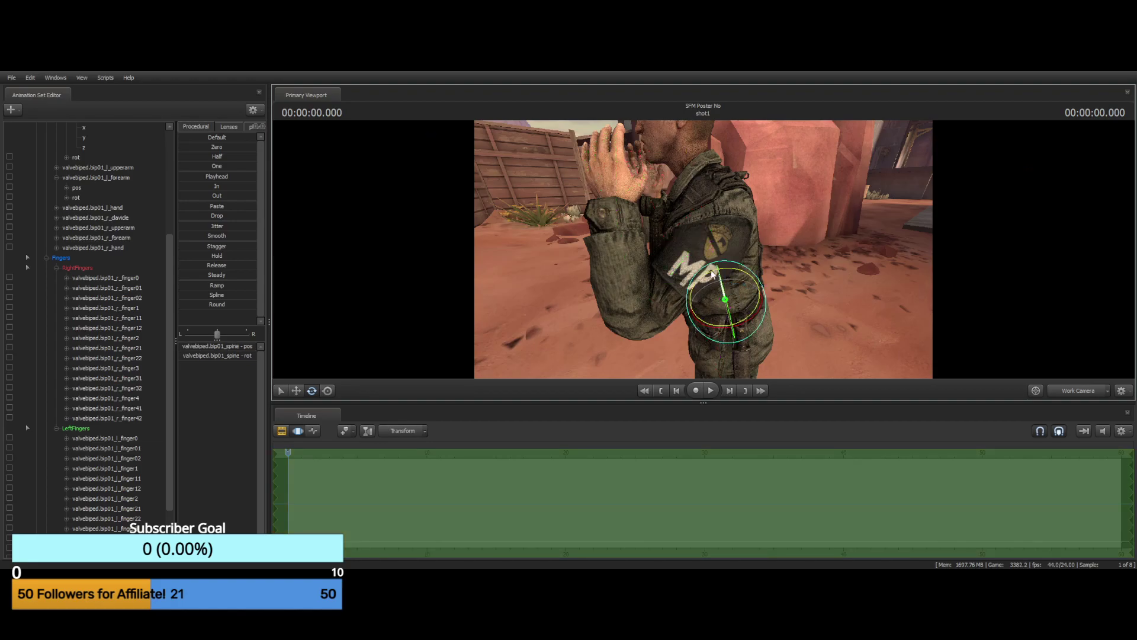
pyautogui.moveTo(714, 272); pyautogui.dragTo(730, 256)
# Rotate the bip01_l_thigh bone to reposition the soldier's left leg at the hip
pyautogui.press('a')
pyautogui.press('ctrl')
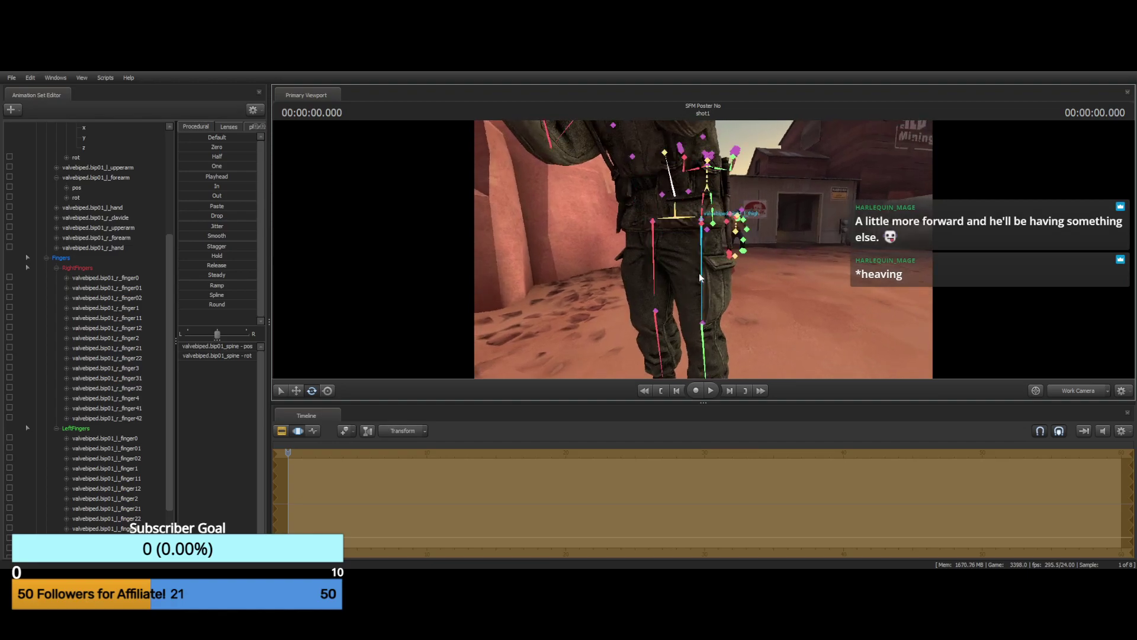
pyautogui.moveTo(840, 223); pyautogui.dragTo(841, 314)
pyautogui.press('d')
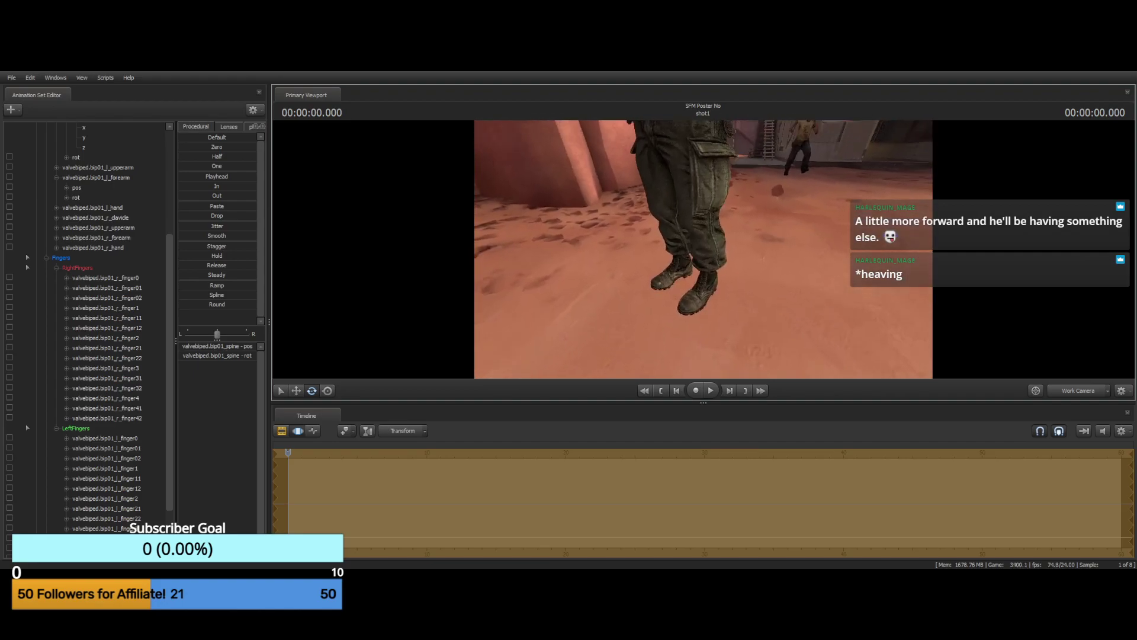
pyautogui.moveTo(700, 289); pyautogui.dragTo(753, 288)
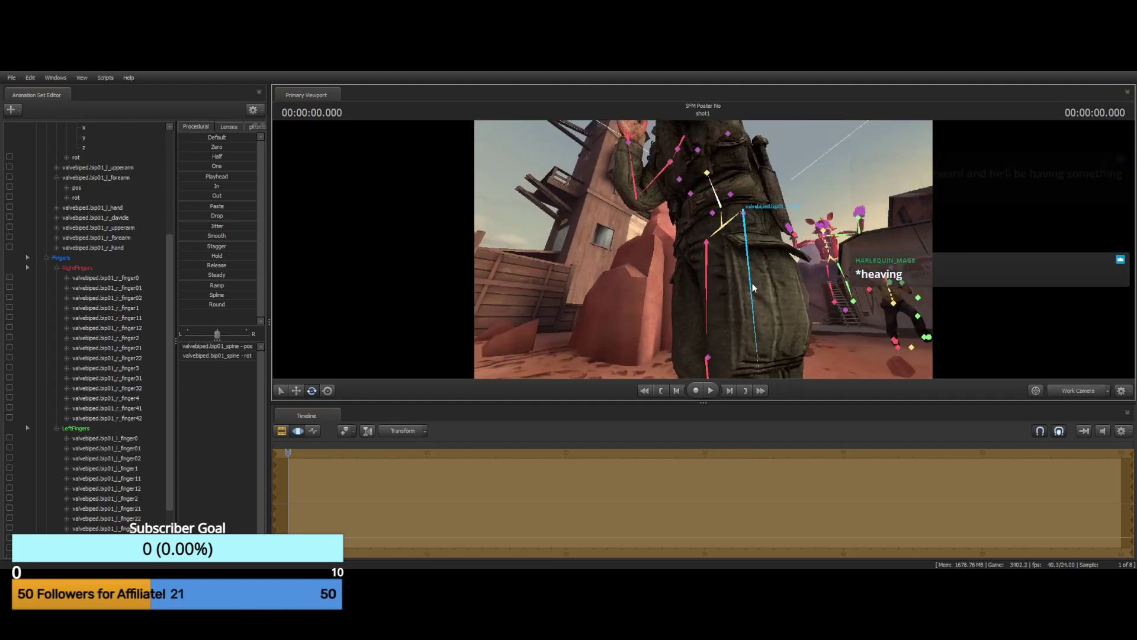
pyautogui.click(748, 251)
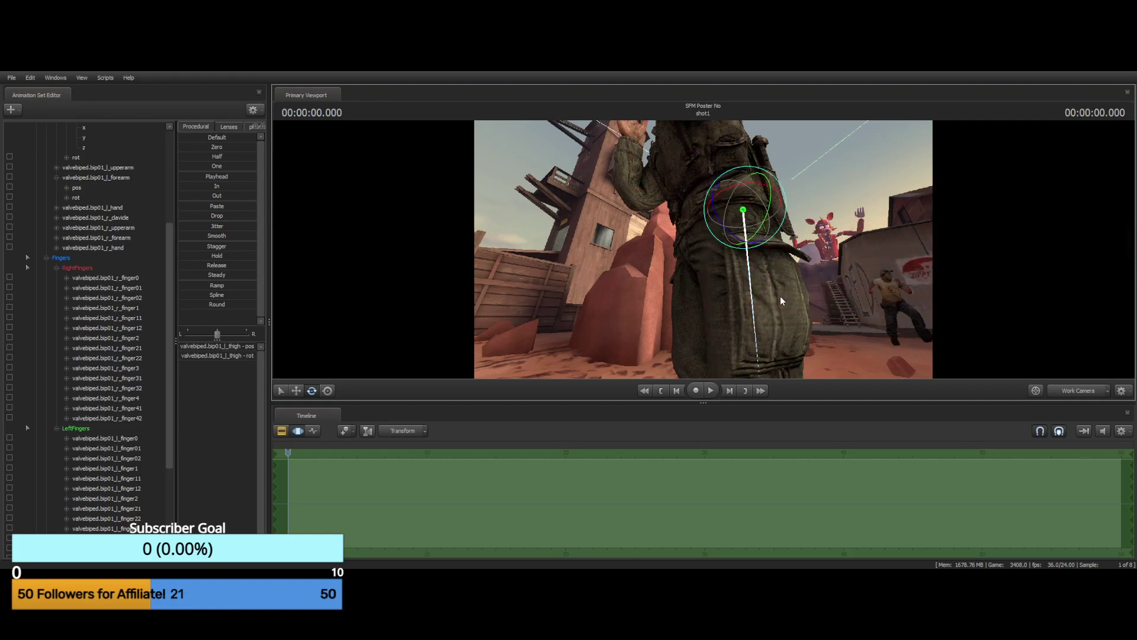
pyautogui.moveTo(854, 240); pyautogui.dragTo(836, 255)
pyautogui.press('w')
pyautogui.press('ctrl')
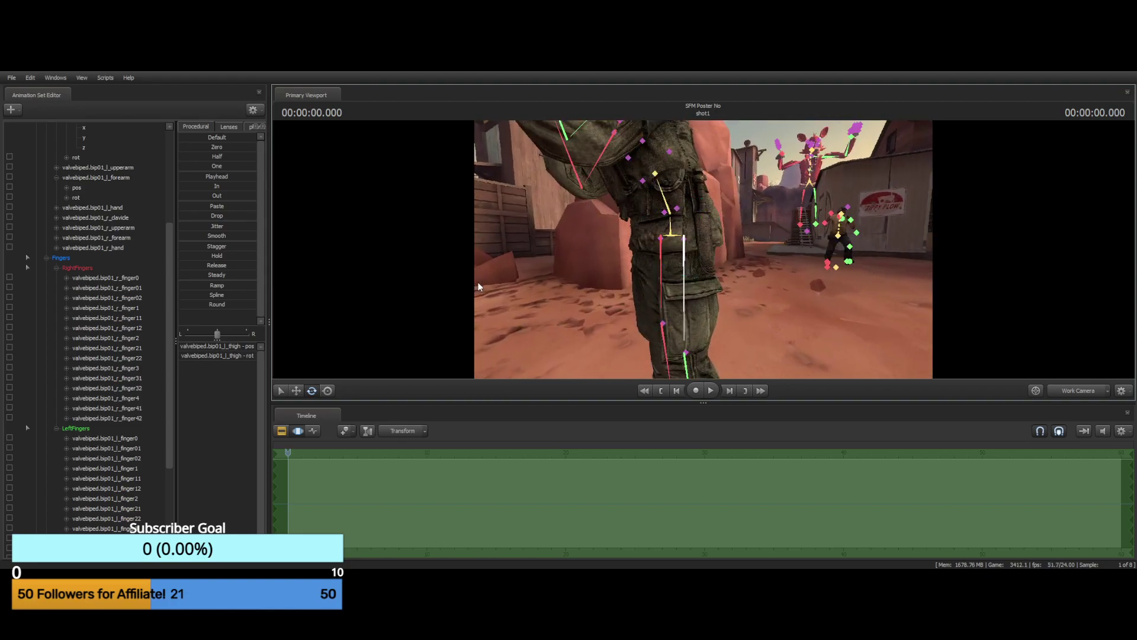
pyautogui.keyDown('ctrl'); pyautogui.click(687, 285); pyautogui.keyUp('ctrl')
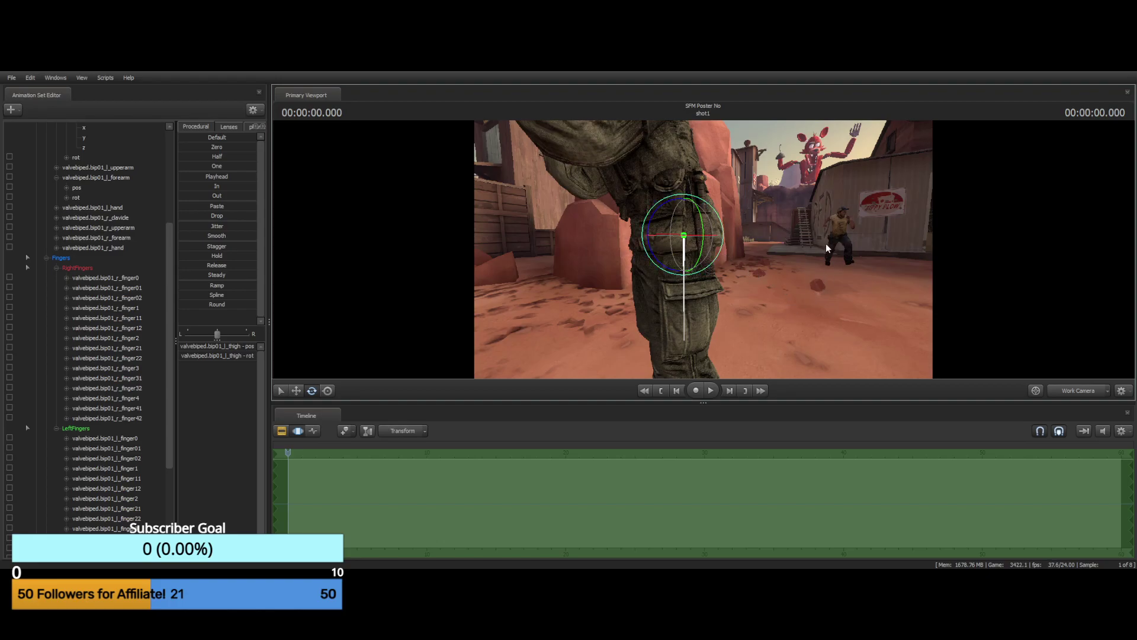
pyautogui.moveTo(675, 203)
pyautogui.mouseDown()
pyautogui.moveTo(691, 196)
pyautogui.moveTo(681, 197)
pyautogui.mouseUp()
# Swing the soldier's right leg forward at the hip by rotating the bip01_r_thigh bone
pyautogui.moveTo(805, 275); pyautogui.dragTo(823, 228)
pyautogui.press('s')
pyautogui.press('a')
pyautogui.press('w')
pyautogui.press('ctrl')
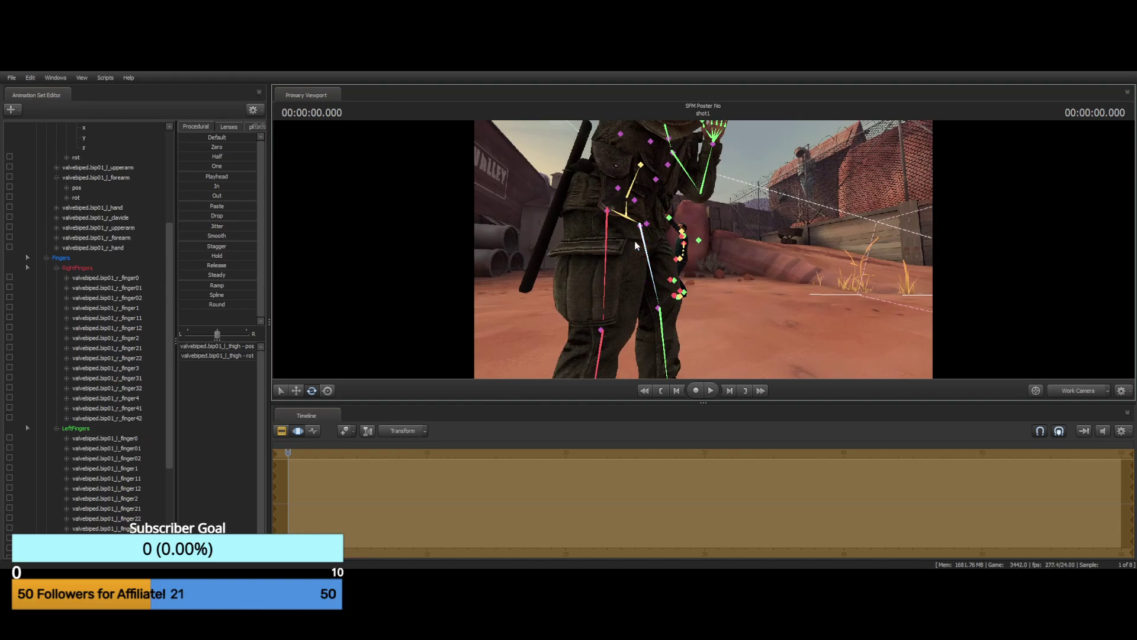
pyautogui.click(605, 253)
pyautogui.press('e')
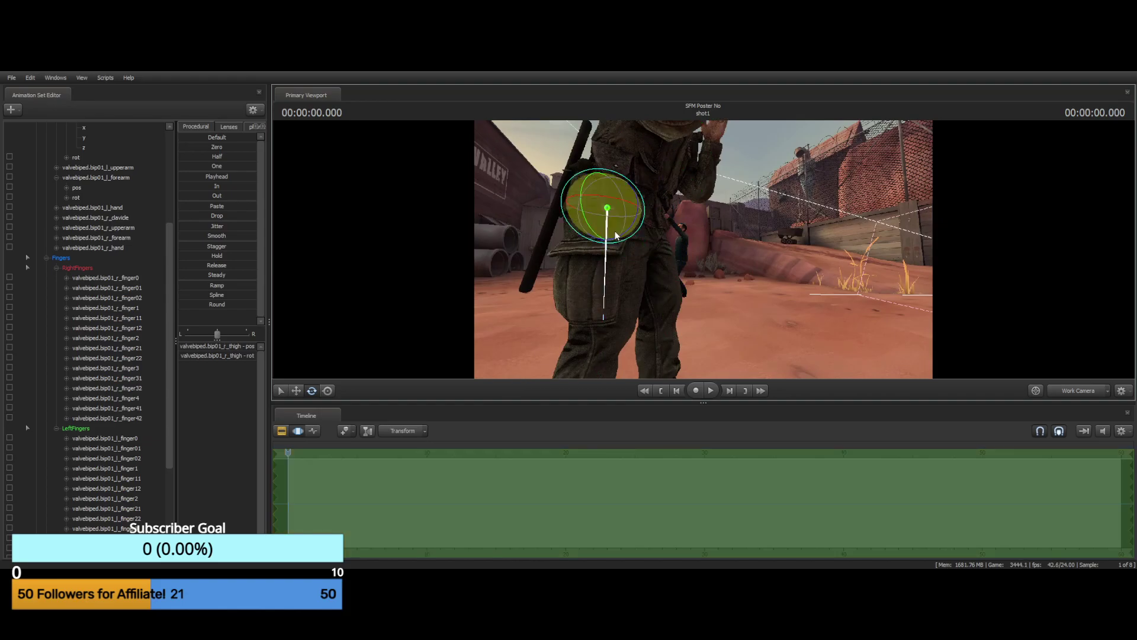
pyautogui.moveTo(632, 227); pyautogui.dragTo(635, 220)
# Bend both knees by rotating the bip01_r_calf and bip01_l_calf bones backward
pyautogui.moveTo(774, 220); pyautogui.dragTo(704, 253)
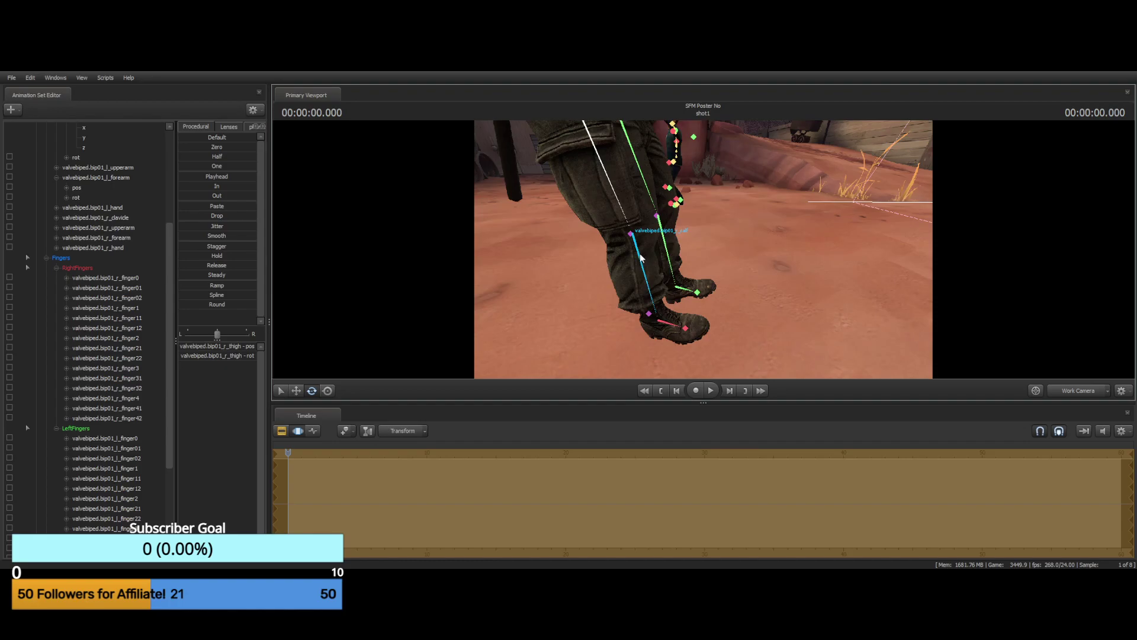
pyautogui.click(645, 261)
pyautogui.moveTo(659, 218); pyautogui.dragTo(665, 229)
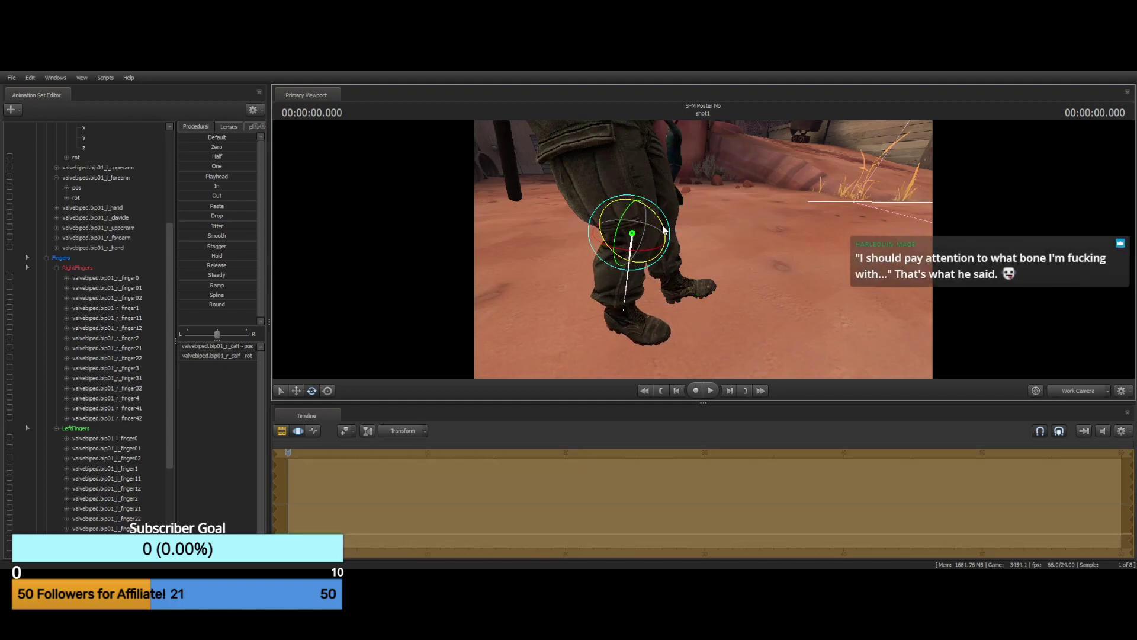
pyautogui.click(667, 242)
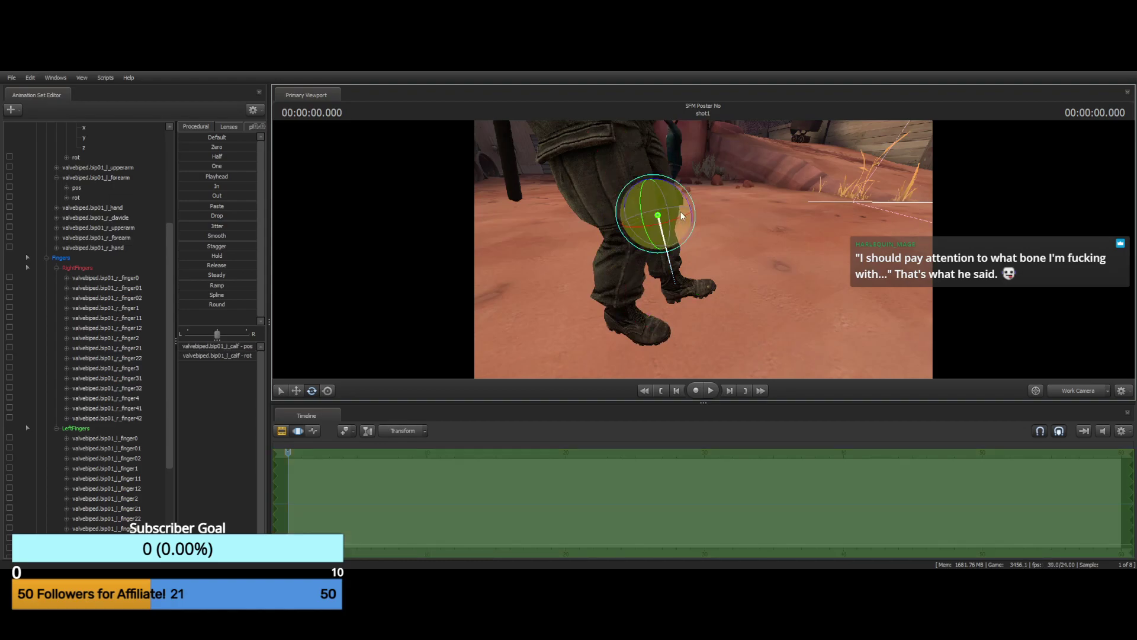
pyautogui.moveTo(689, 211); pyautogui.dragTo(707, 158)
# Try rotating the upper-back bone j_spine4, and undo that rotation
pyautogui.press('ctrl')
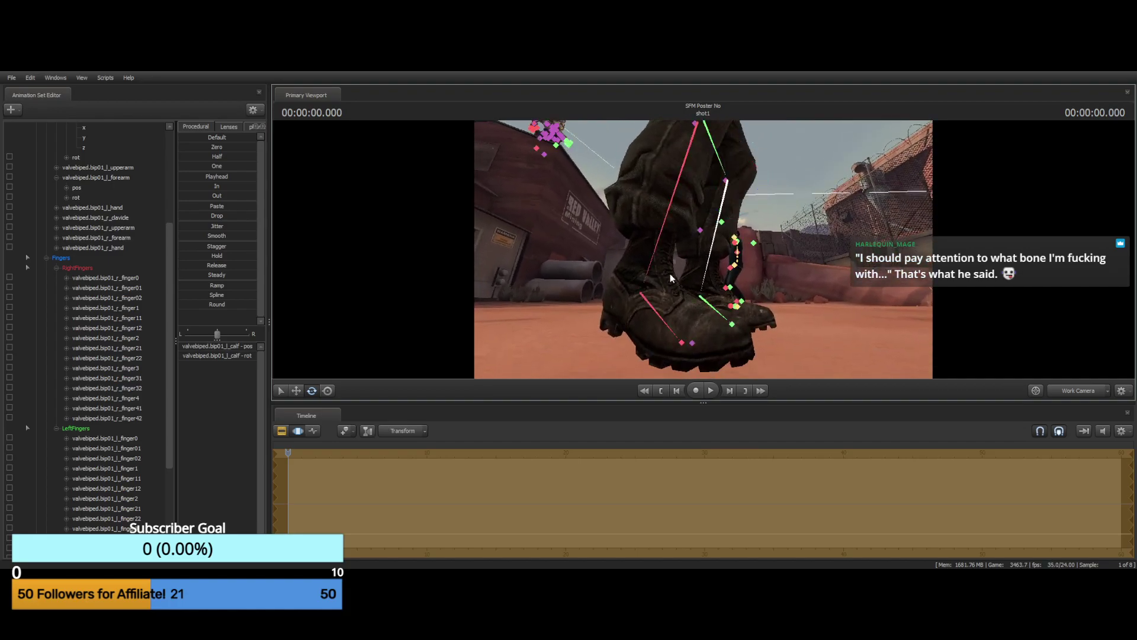
pyautogui.click(664, 246)
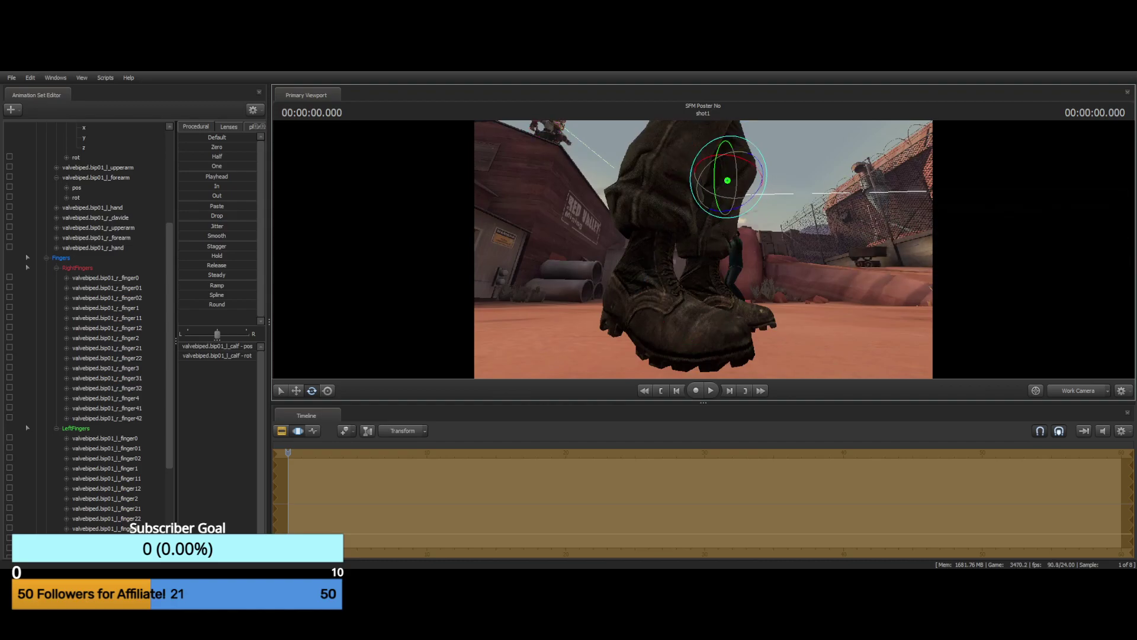
pyautogui.moveTo(703, 249); pyautogui.dragTo(683, 261)
pyautogui.press('w')
pyautogui.press('s')
pyautogui.press('w')
pyautogui.press('ctrl')
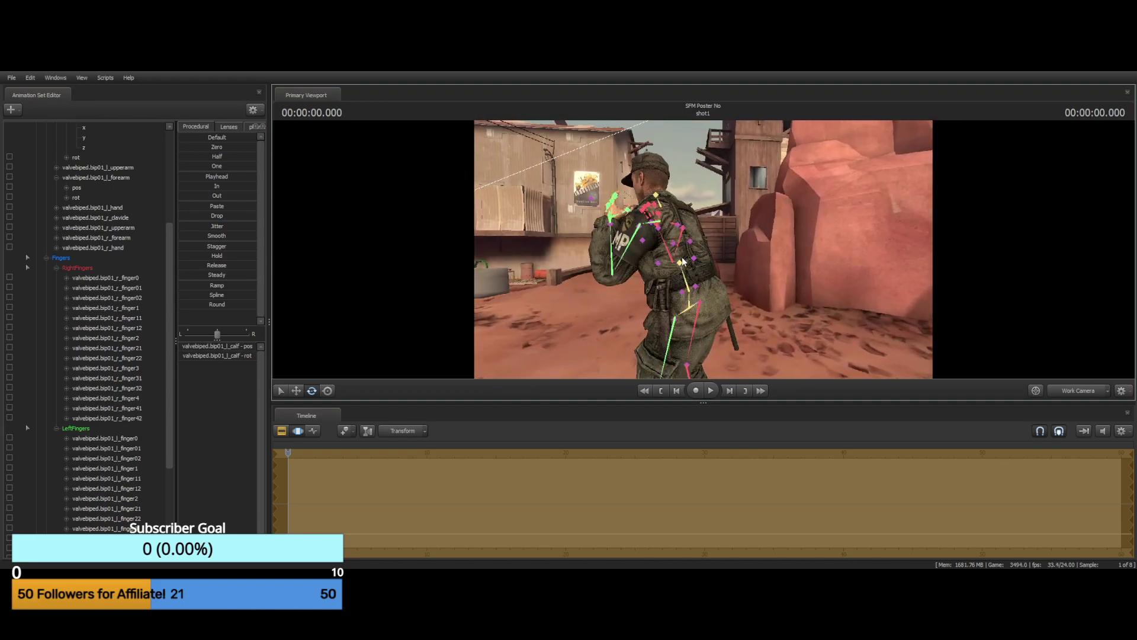
pyautogui.click(676, 247)
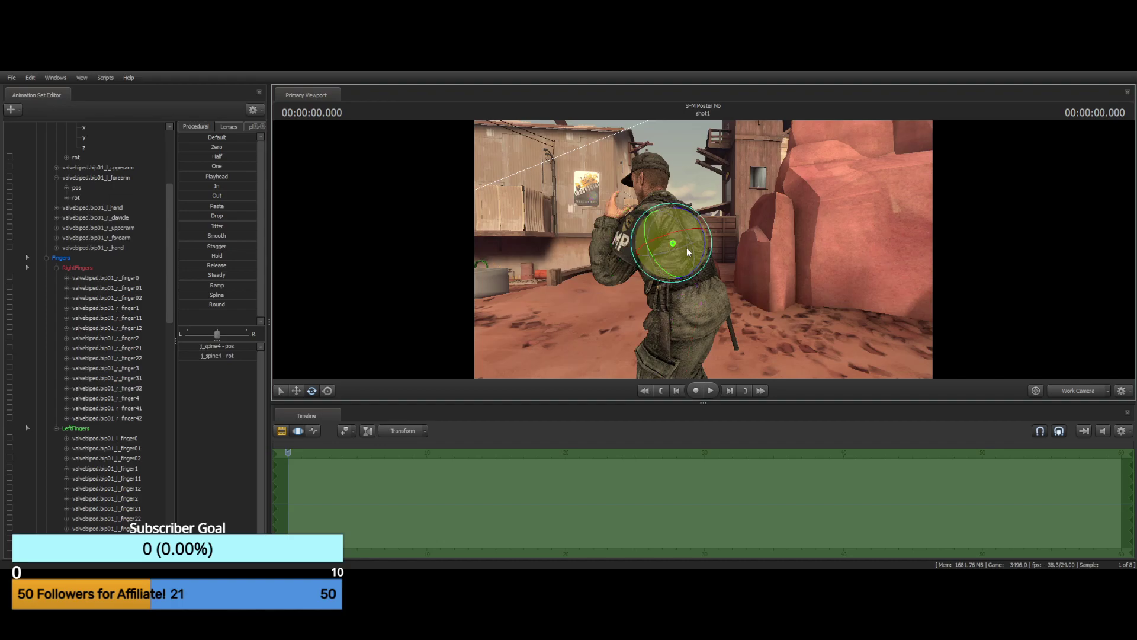
pyautogui.moveTo(699, 228); pyautogui.dragTo(697, 259)
pyautogui.hotkey('ctrl', 'z')
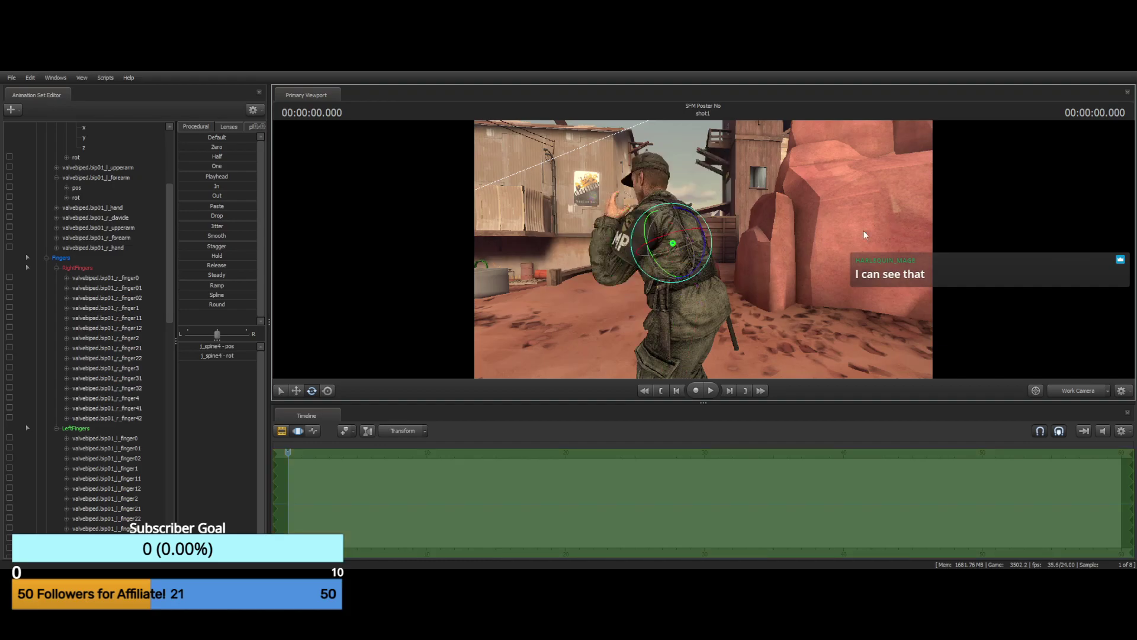
# Check the soldier's pose from the front and switch the viewport to camera1 to see the whole scene
pyautogui.moveTo(853, 205); pyautogui.dragTo(886, 231)
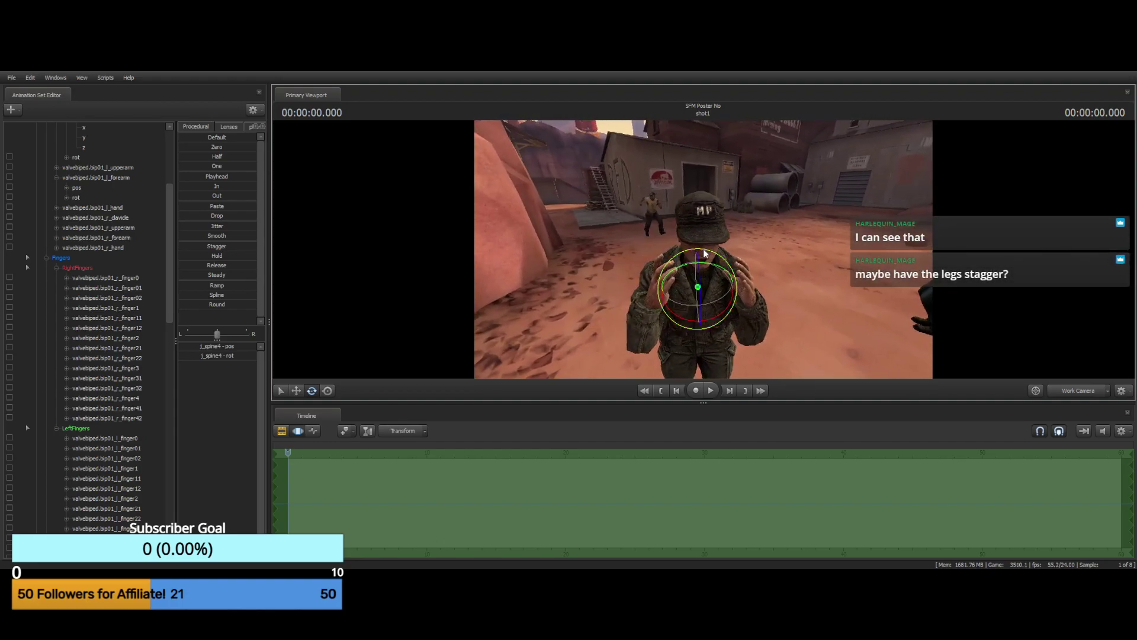
pyautogui.click(1061, 394)
pyautogui.click(1062, 393)
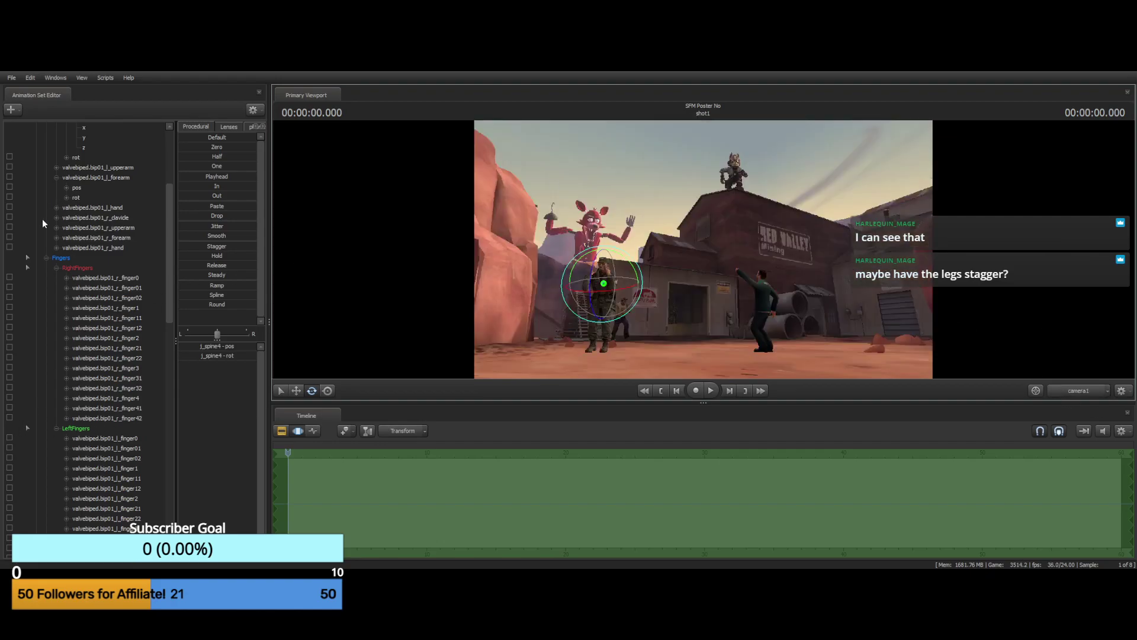
# Collapse the Fingers, Legs, Unknown and Arms control groups of militarypolice1
pyautogui.click(47, 259)
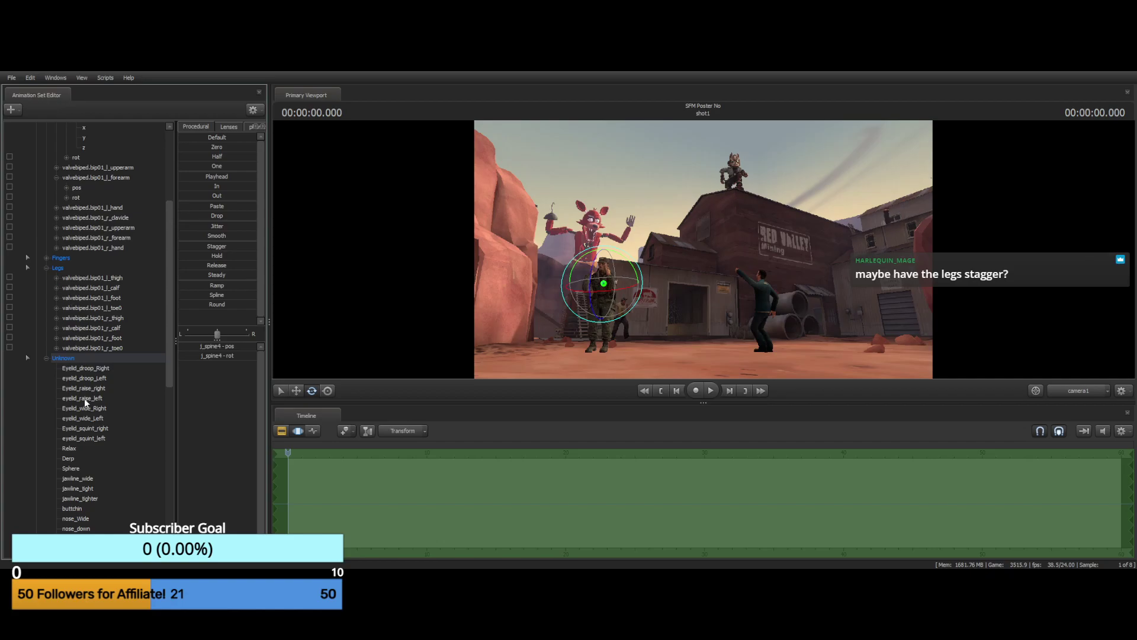
pyautogui.click(47, 268)
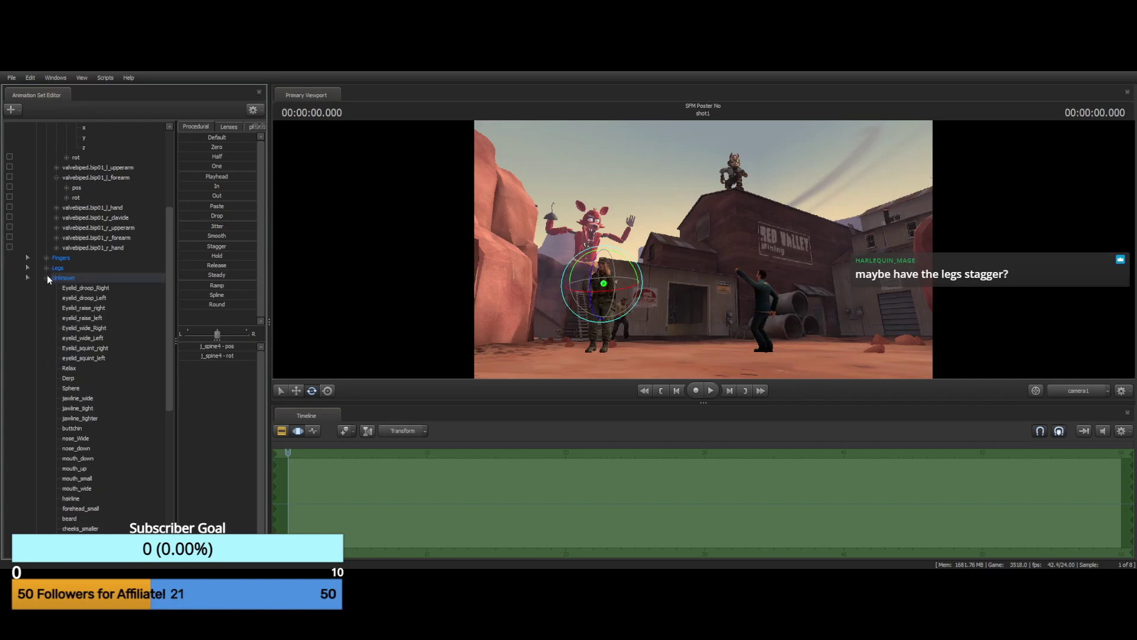
pyautogui.click(47, 276)
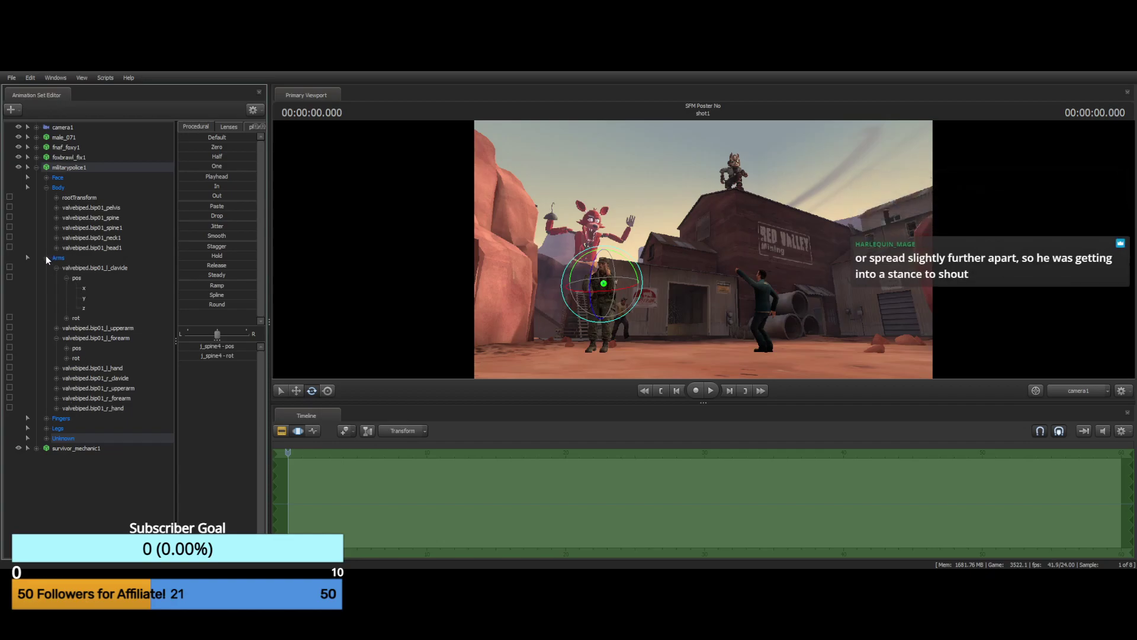
pyautogui.click(47, 259)
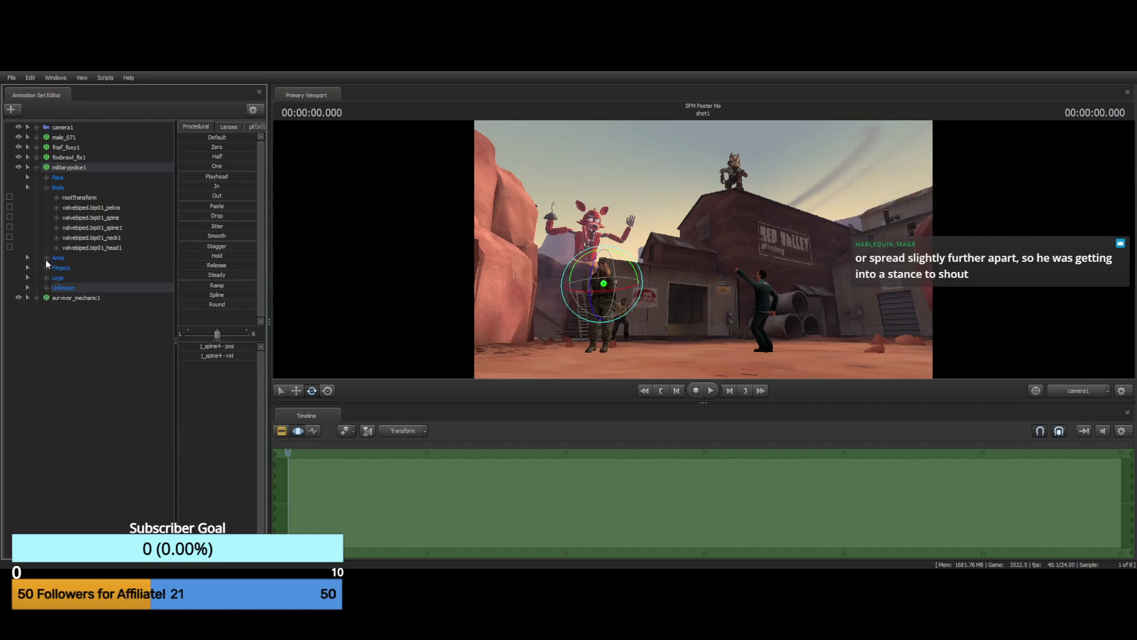
# Collapse the Body group and the whole militarypolice1 control tree
pyautogui.click(47, 187)
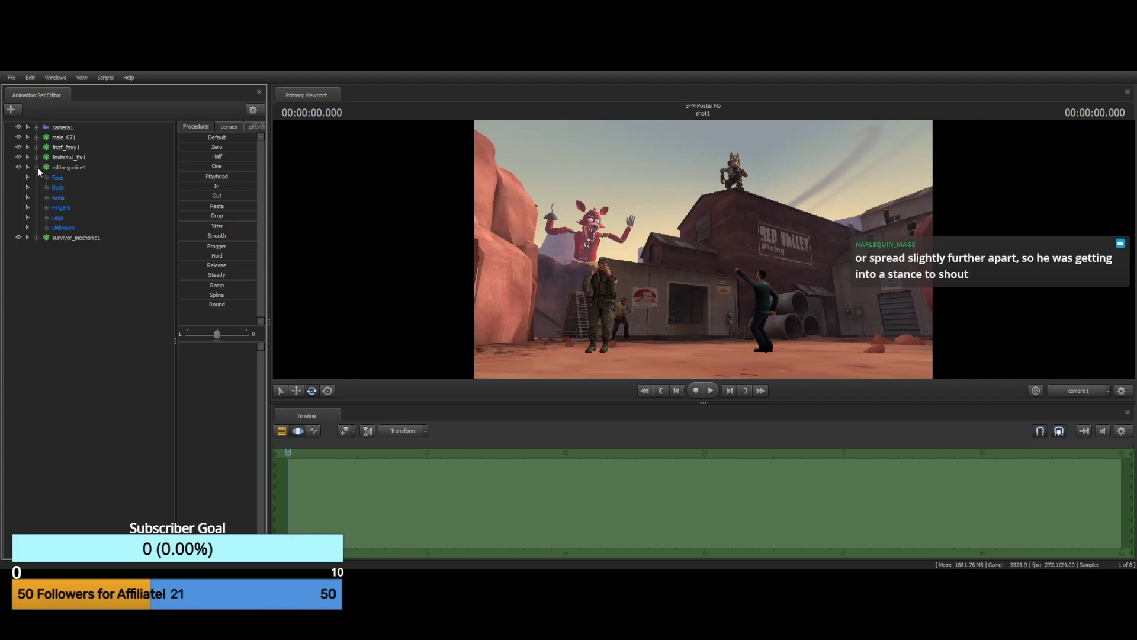
pyautogui.click(36, 168)
pyautogui.click(726, 205)
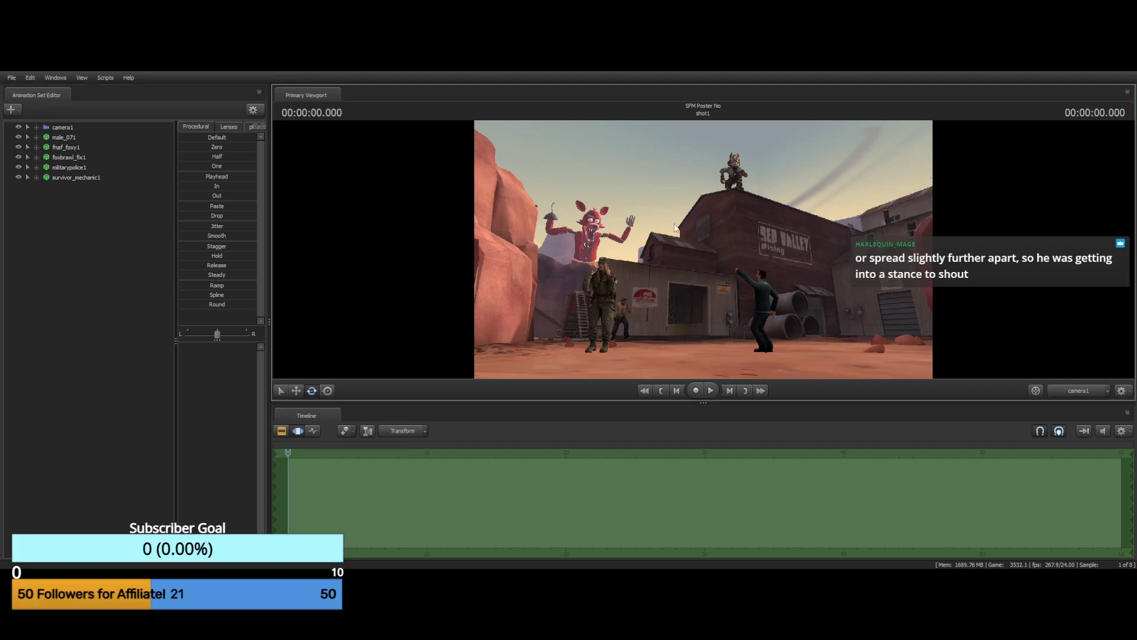
pyautogui.click(295, 434)
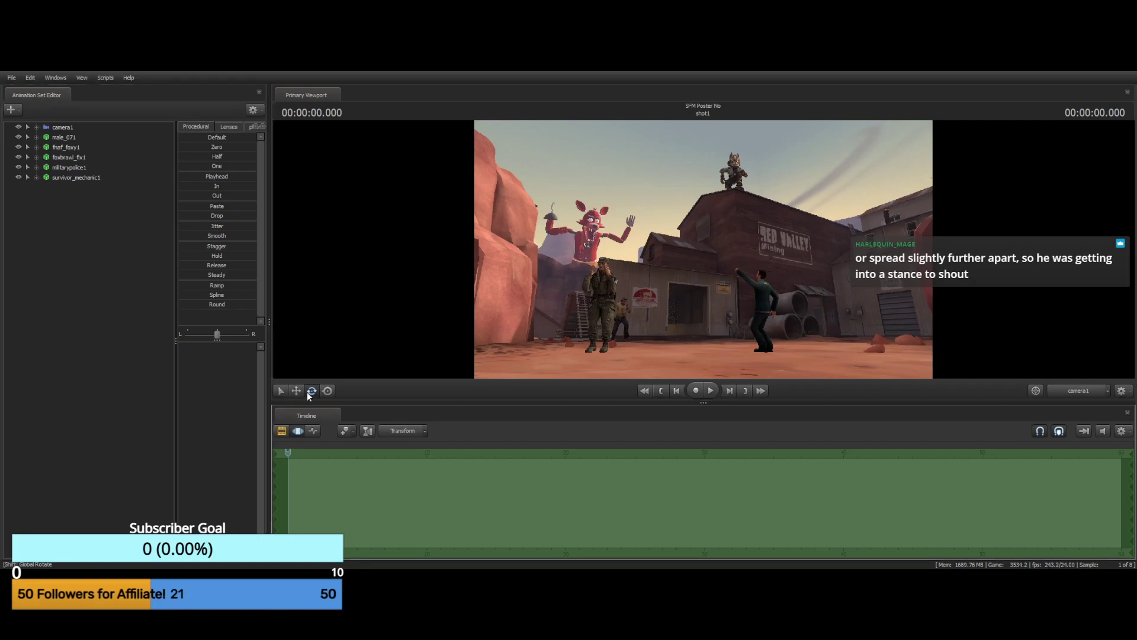
# Leave the Rotate tool, select camera1, and reframe its view closer to the characters and turned toward the red cliff
pyautogui.click(283, 391)
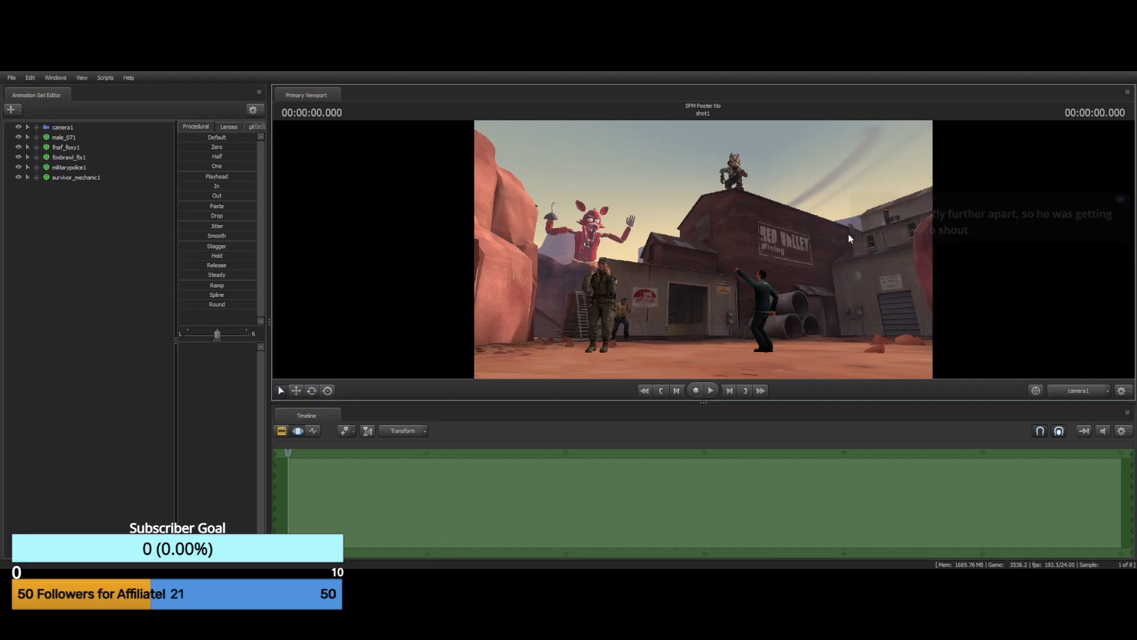
pyautogui.click(297, 432)
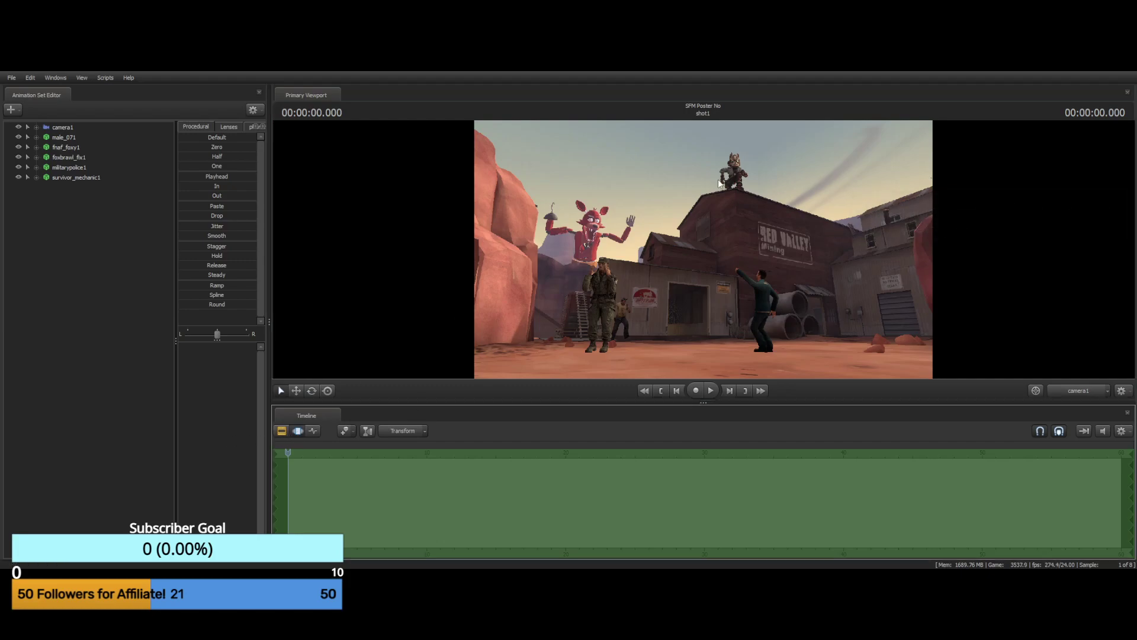
pyautogui.click(830, 174)
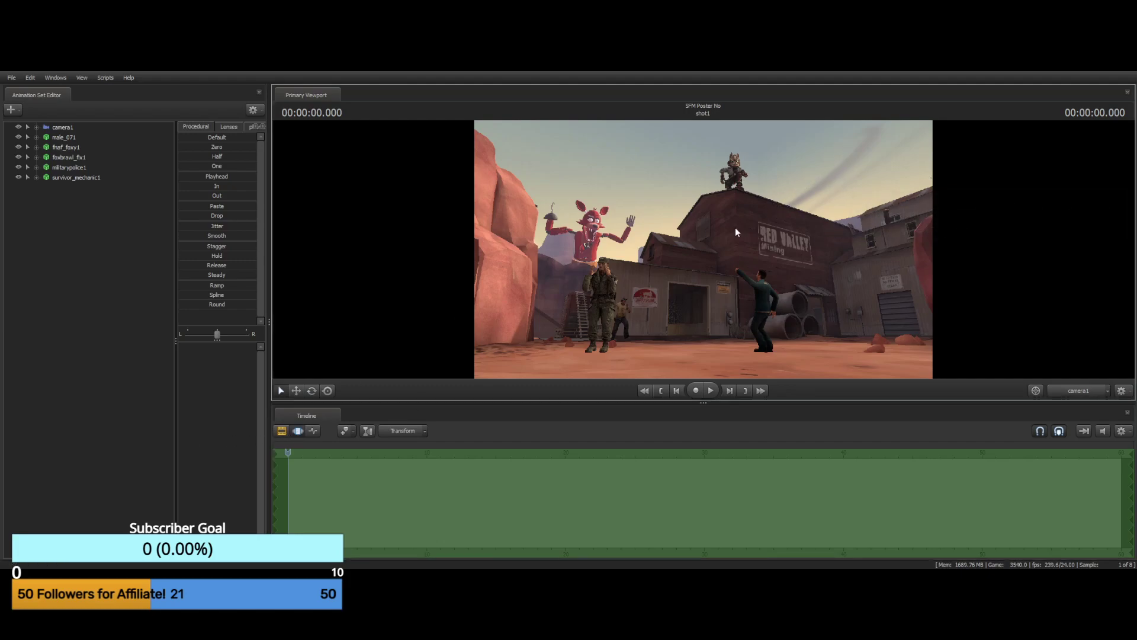
pyautogui.click(64, 128)
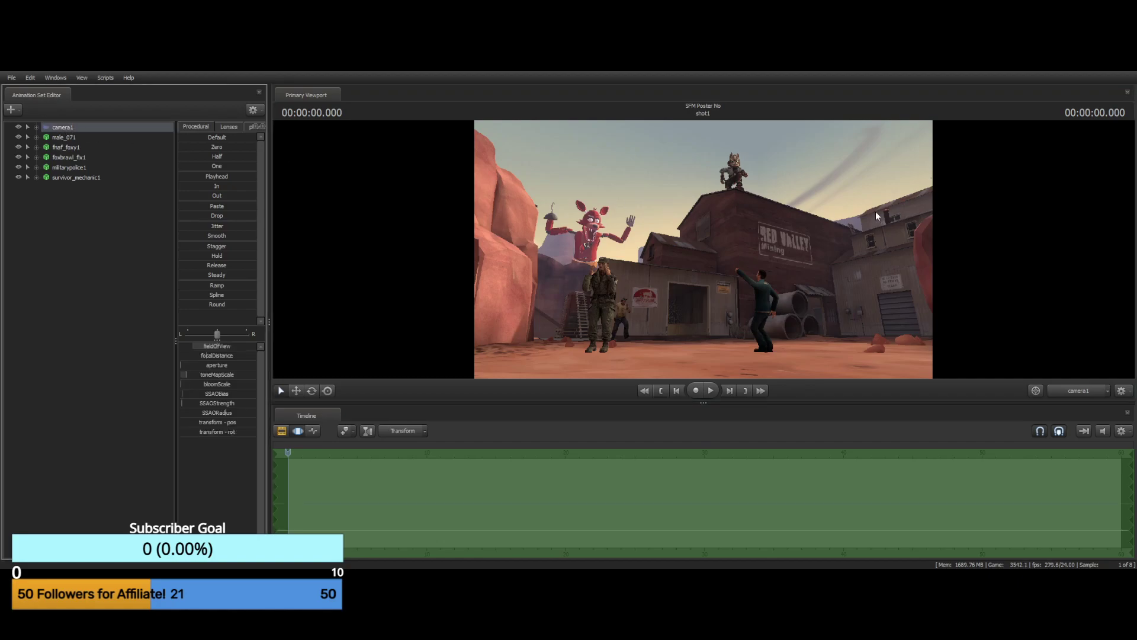
pyautogui.moveTo(876, 212)
pyautogui.mouseDown()
pyautogui.moveTo(853, 198)
pyautogui.moveTo(854, 214)
pyautogui.mouseUp()
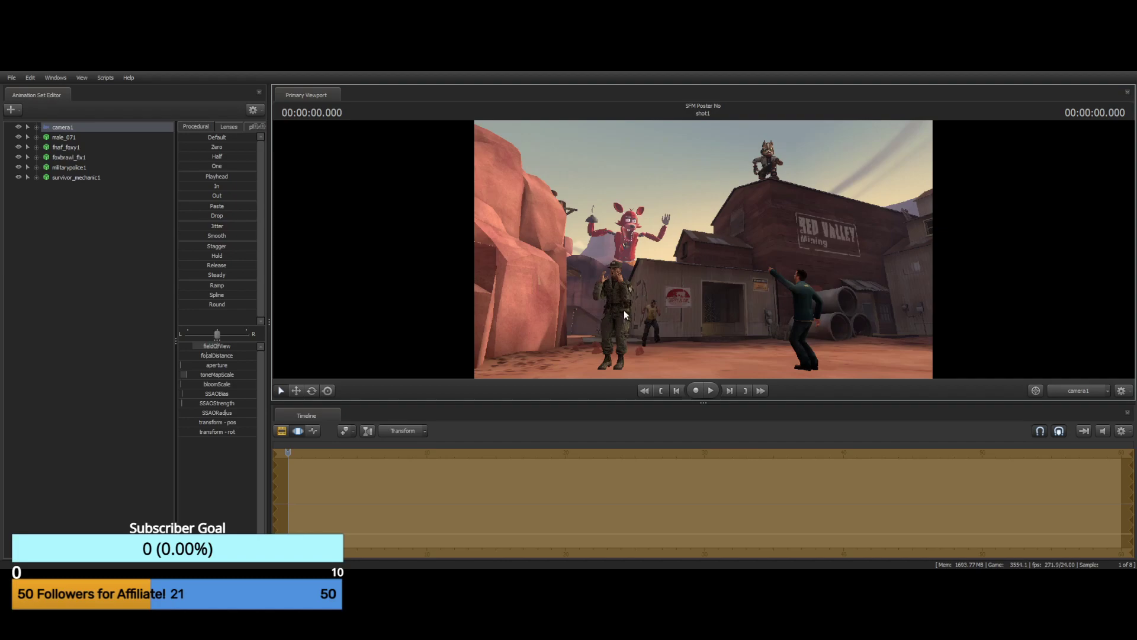
# Move the militarypolice1 rootTransform toward the scene camera using the Work Camera, and check the placement through camera1
pyautogui.click(612, 371)
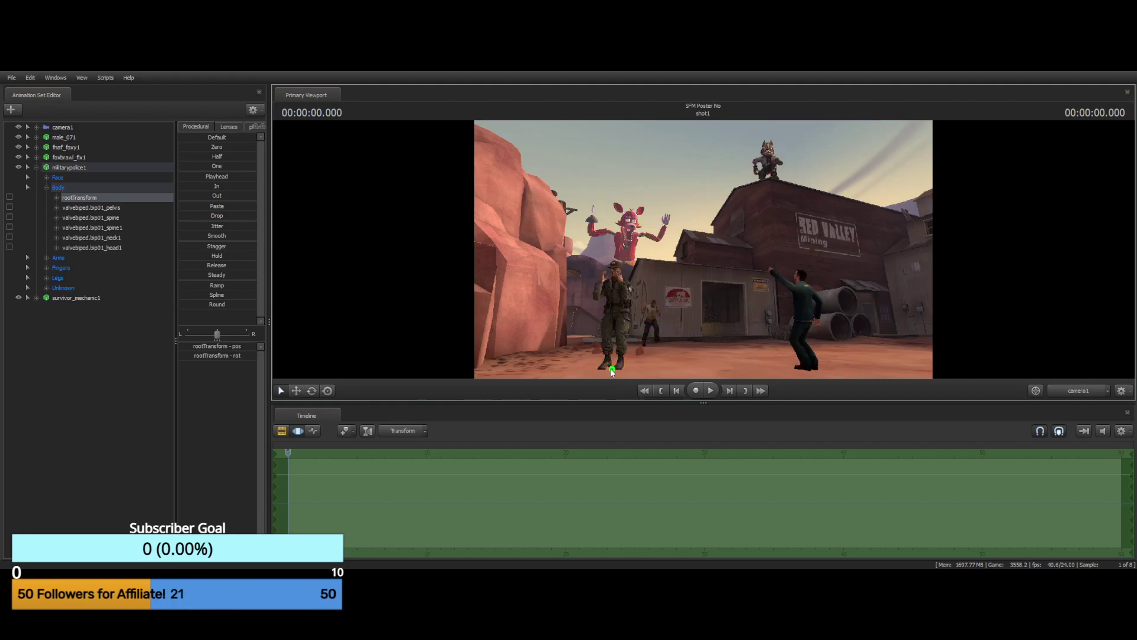
pyautogui.click(1078, 390)
pyautogui.click(1085, 404)
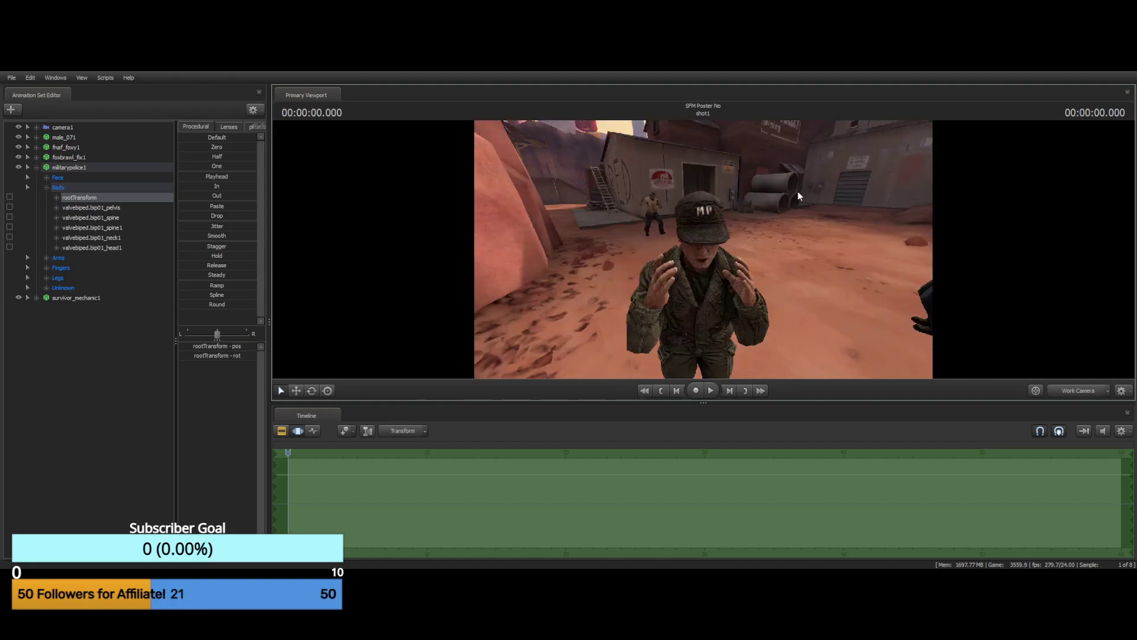
pyautogui.moveTo(799, 196); pyautogui.dragTo(563, 204)
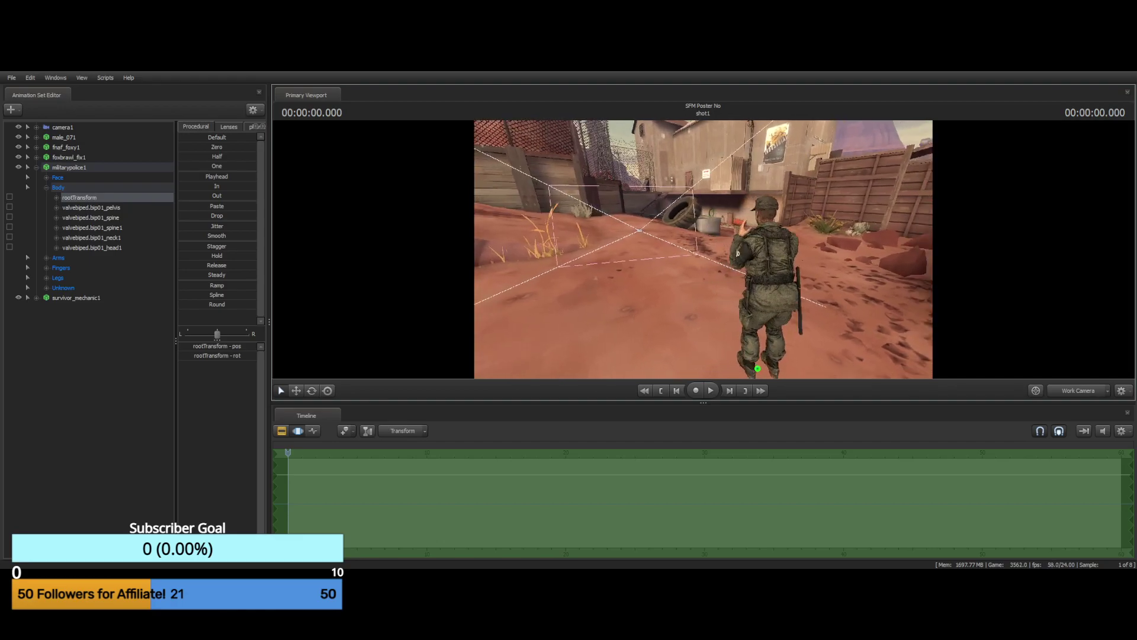
pyautogui.press('s')
pyautogui.moveTo(605, 261); pyautogui.dragTo(640, 271)
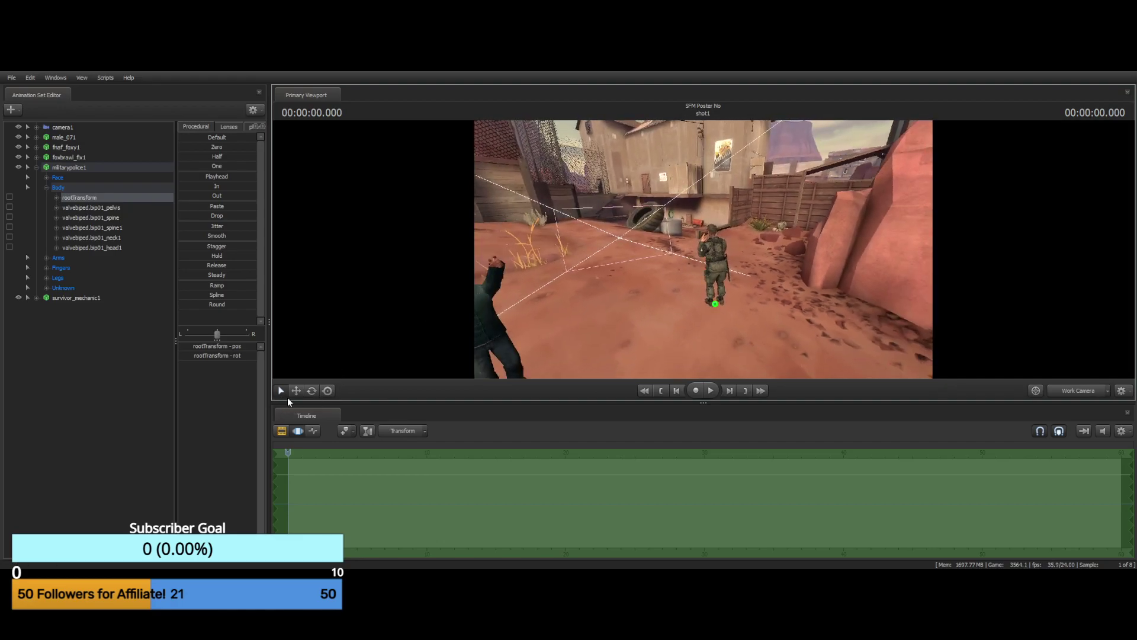
pyautogui.click(296, 391)
pyautogui.click(716, 304)
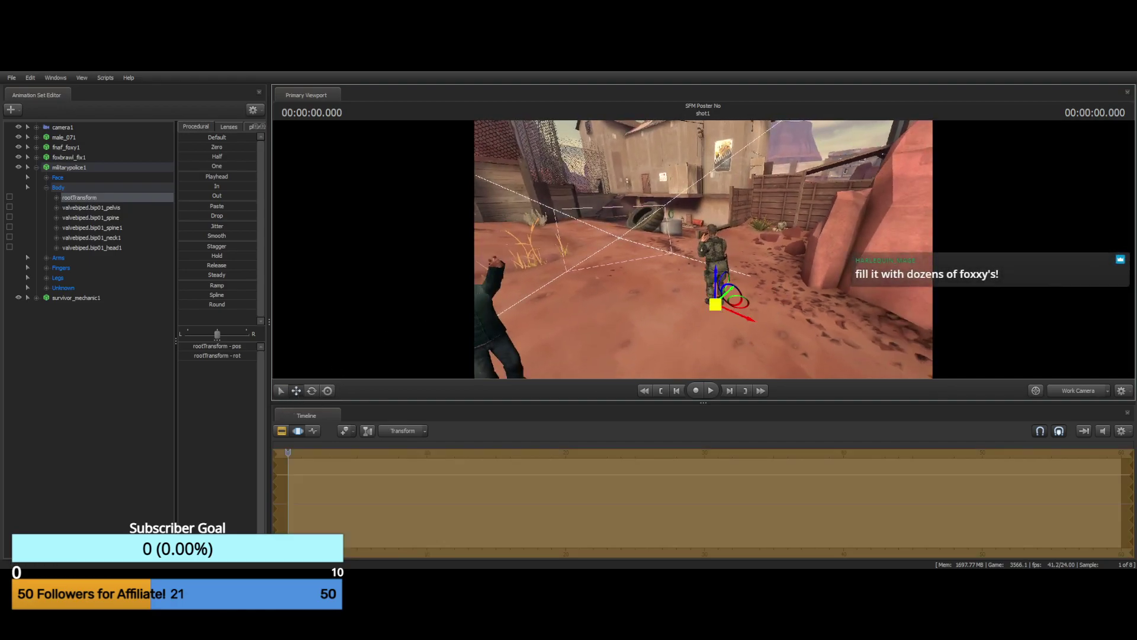
pyautogui.moveTo(716, 304); pyautogui.dragTo(700, 278)
pyautogui.click(1077, 391)
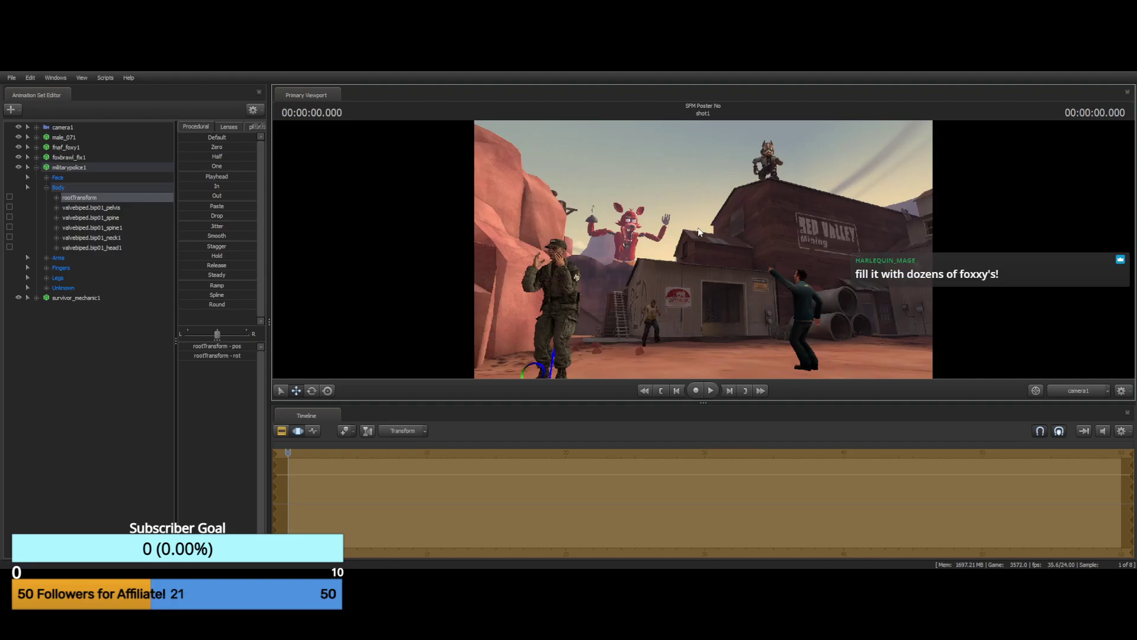
# Fine-tune the militarypolice1 rootTransform position so the soldier stands in the foreground beside the cliff, checking it through camera1
pyautogui.click(1075, 388)
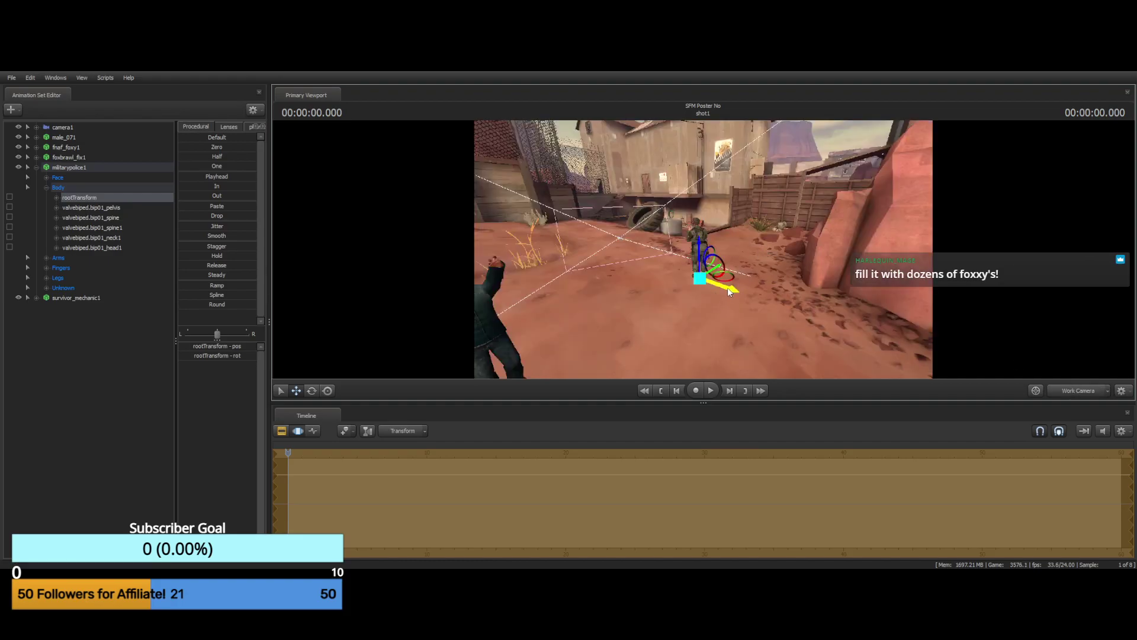
pyautogui.moveTo(728, 286); pyautogui.dragTo(709, 280)
pyautogui.click(1089, 389)
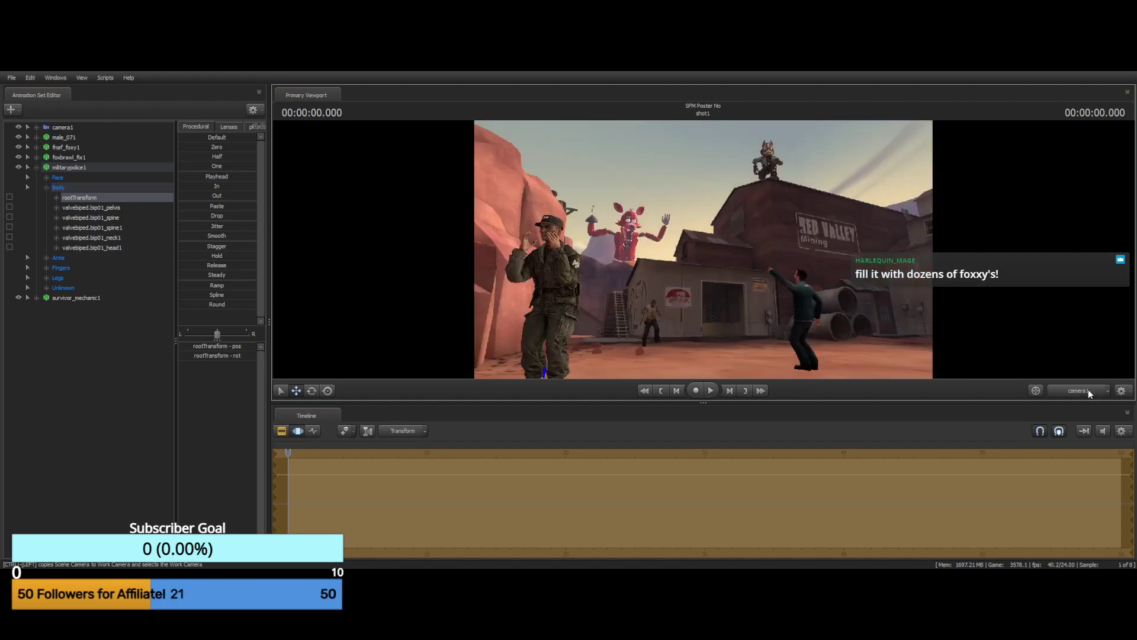
pyautogui.click(1089, 389)
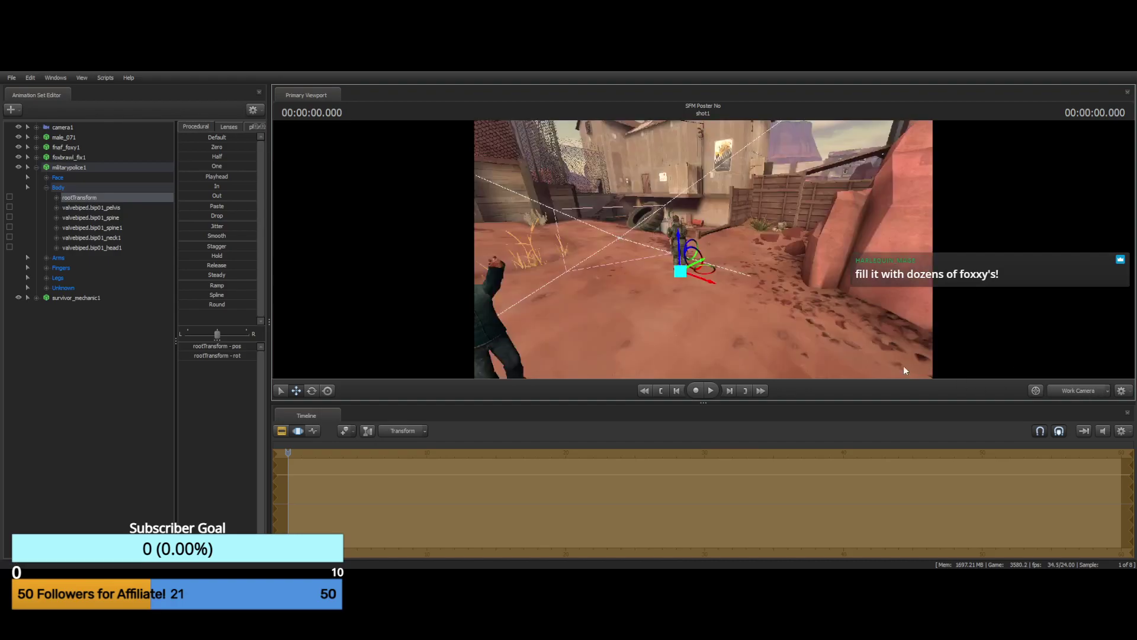
pyautogui.moveTo(709, 286); pyautogui.dragTo(695, 258)
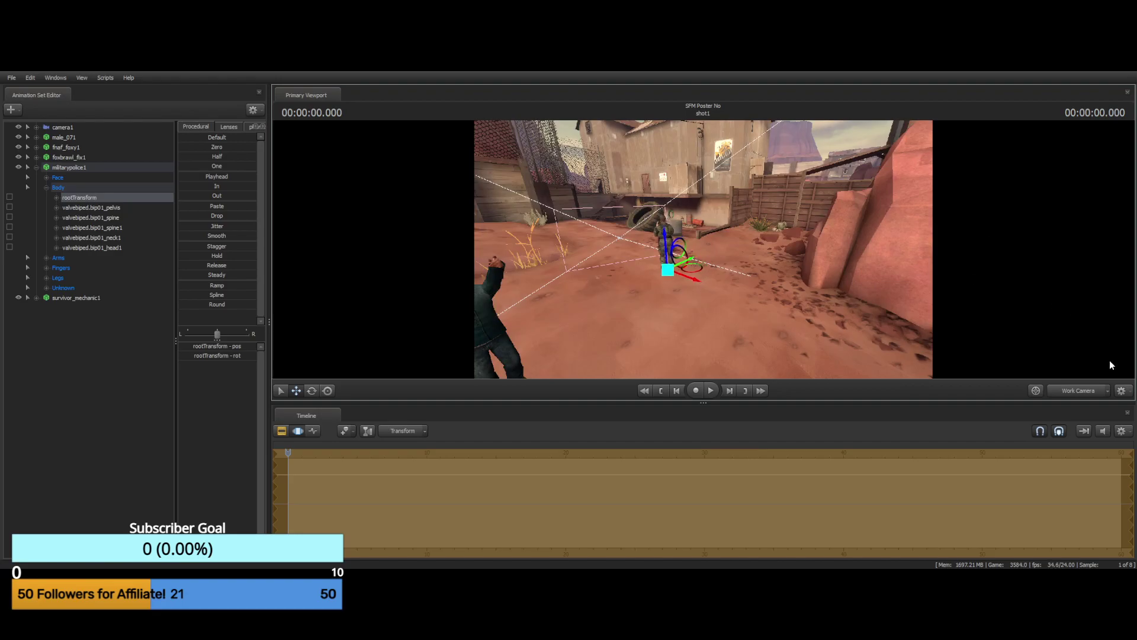
pyautogui.click(1087, 390)
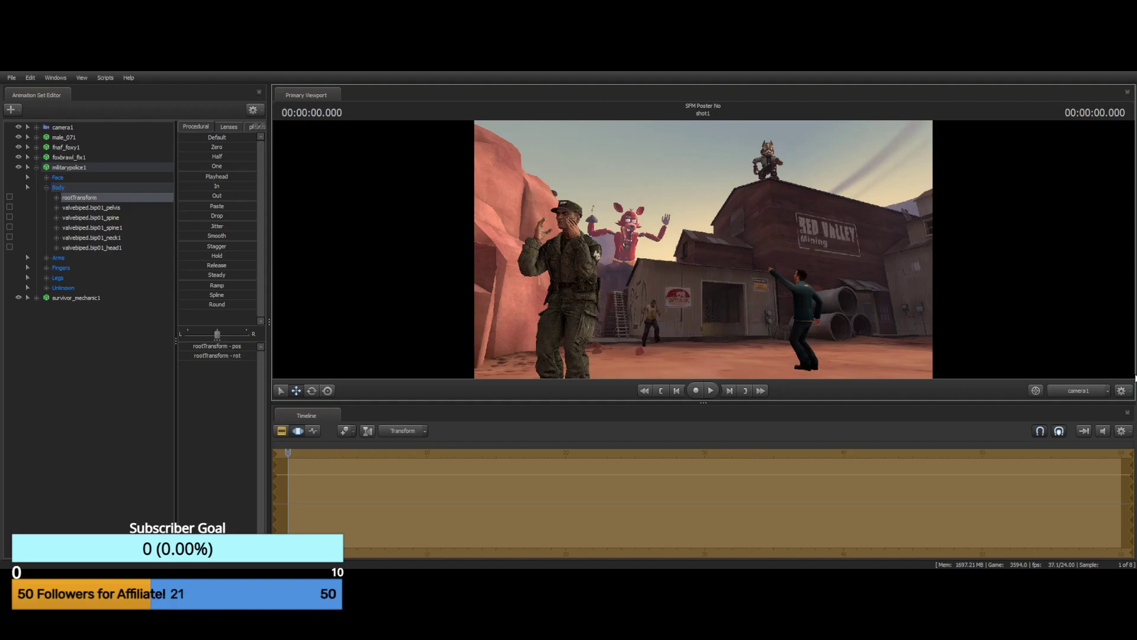
# From a close Work Camera view of the legs, twist the bip01_l_thigh bone so the left knee turns outward
pyautogui.click(1057, 390)
pyautogui.moveTo(753, 168); pyautogui.dragTo(513, 213)
pyautogui.press('w')
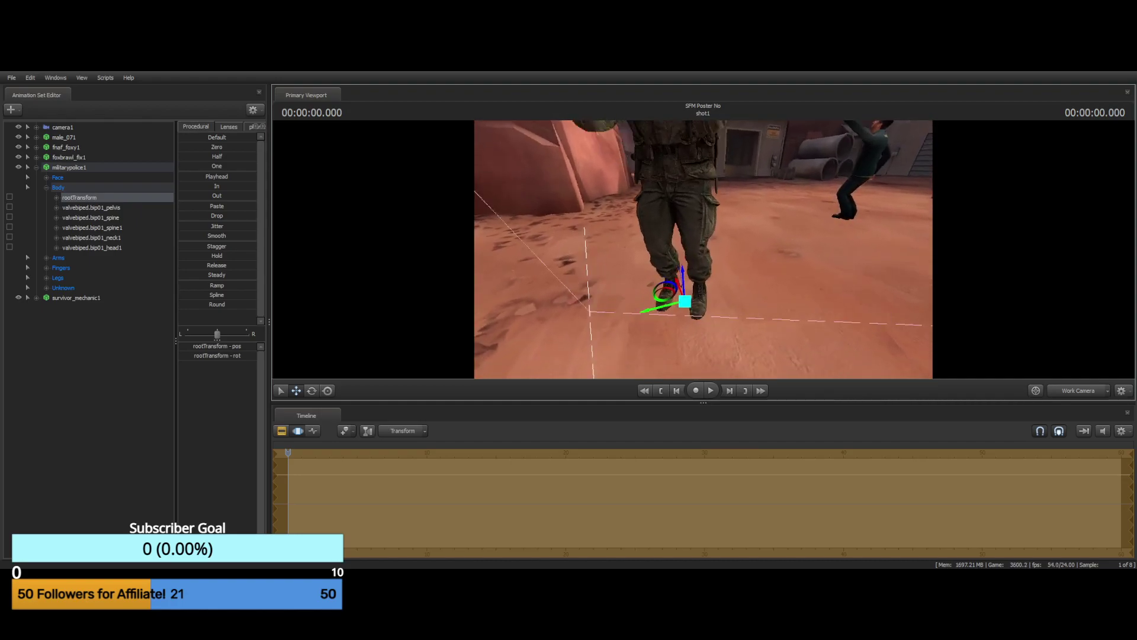
pyautogui.moveTo(703, 249); pyautogui.dragTo(704, 253)
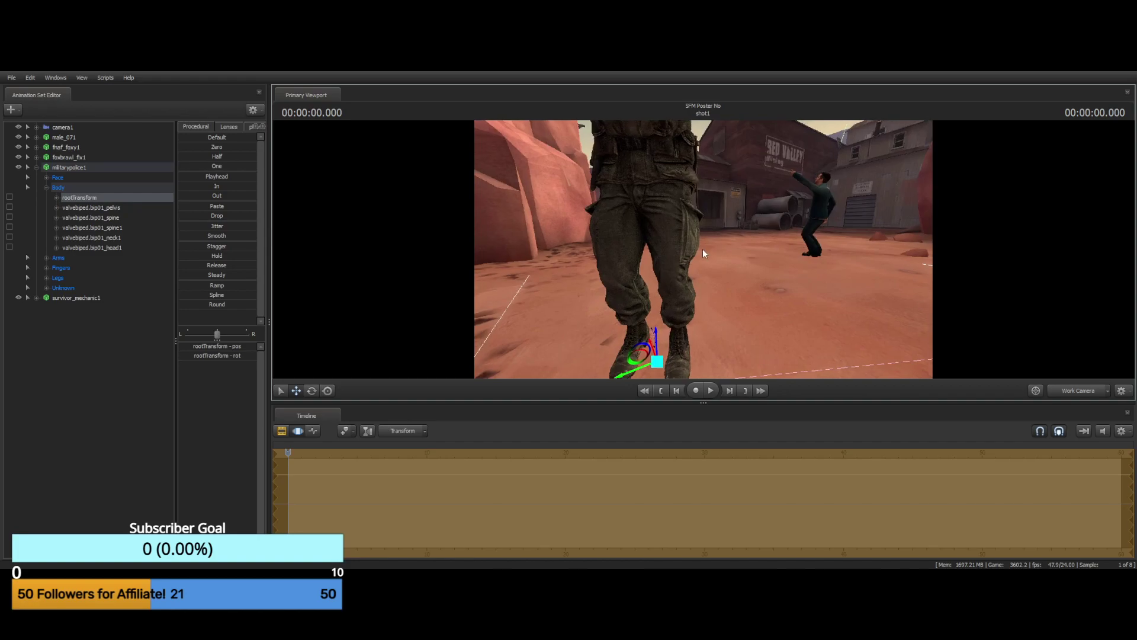
pyautogui.press('ctrl')
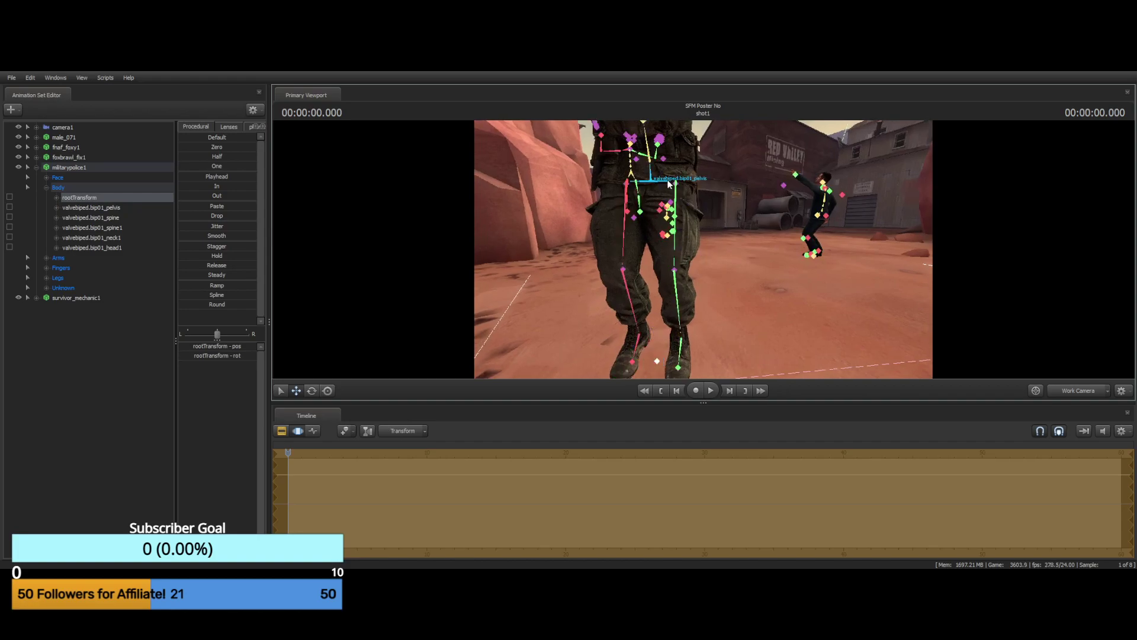
pyautogui.moveTo(669, 185); pyautogui.dragTo(669, 184)
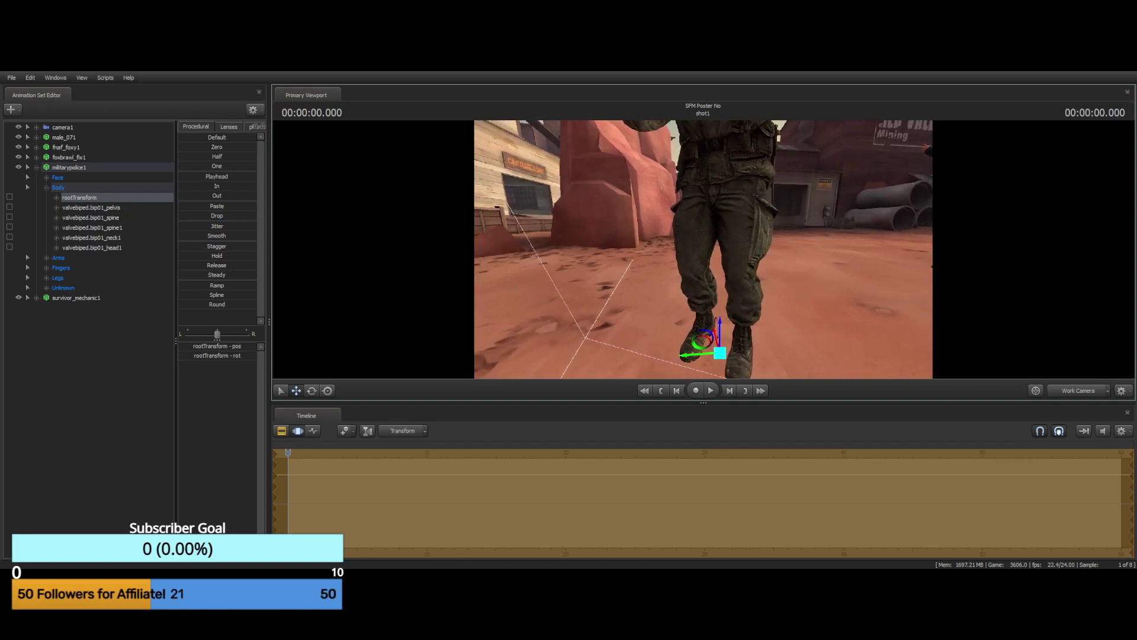
pyautogui.moveTo(679, 245); pyautogui.dragTo(679, 244)
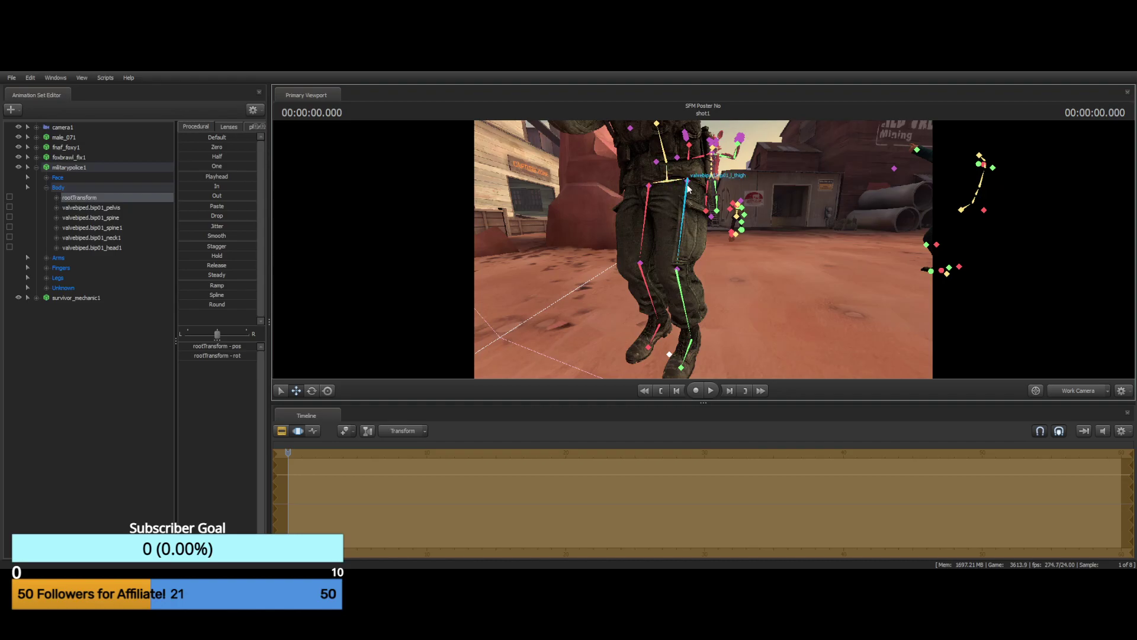
pyautogui.click(684, 216)
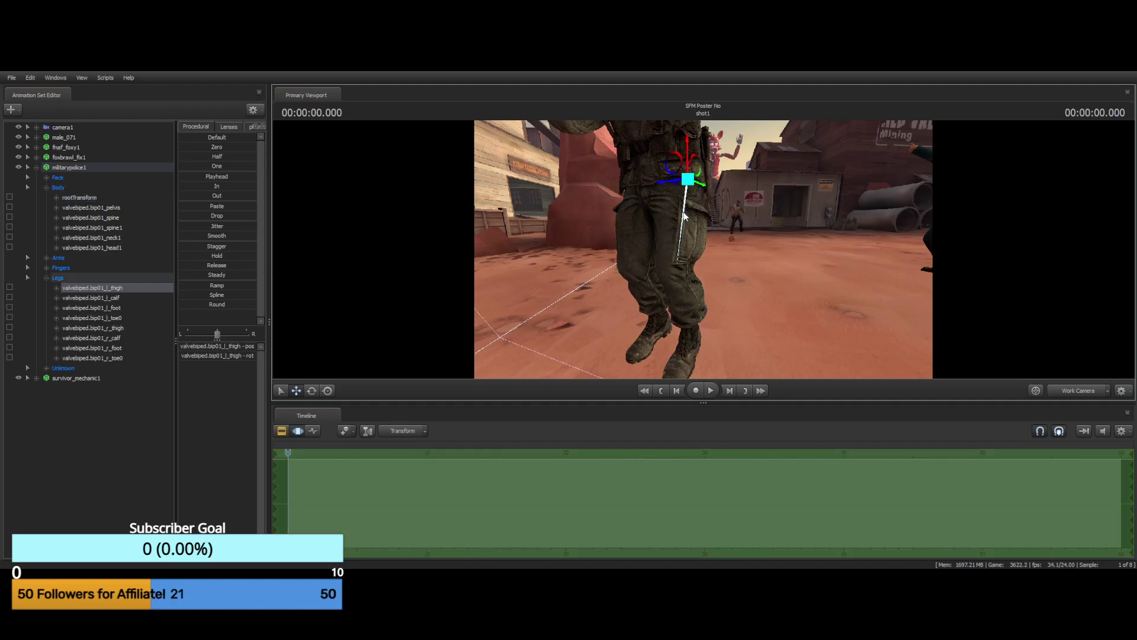
pyautogui.click(312, 391)
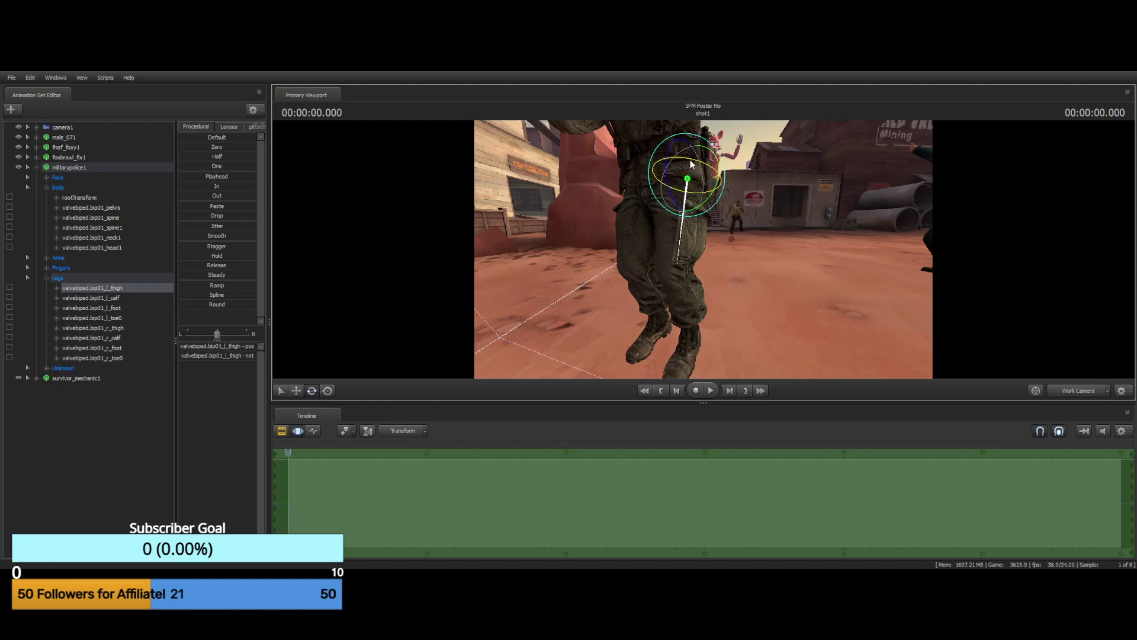
pyautogui.moveTo(691, 163); pyautogui.dragTo(706, 164)
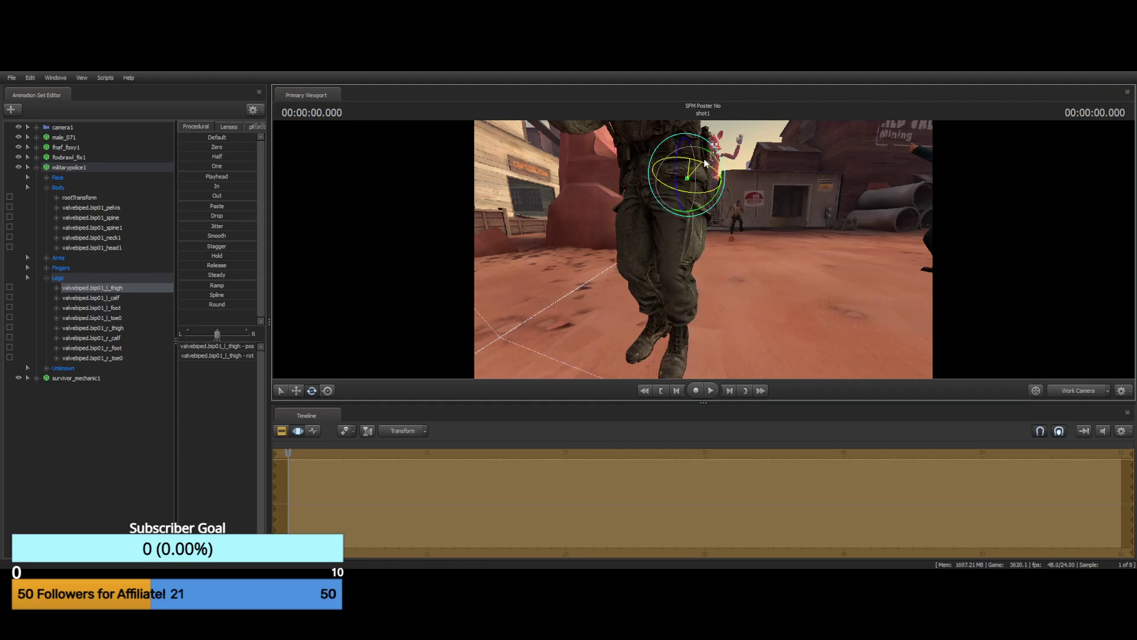
# Twist the bip01_r_thigh bone outward to mirror the left leg, and view both legs from the front
pyautogui.press('ctrl')
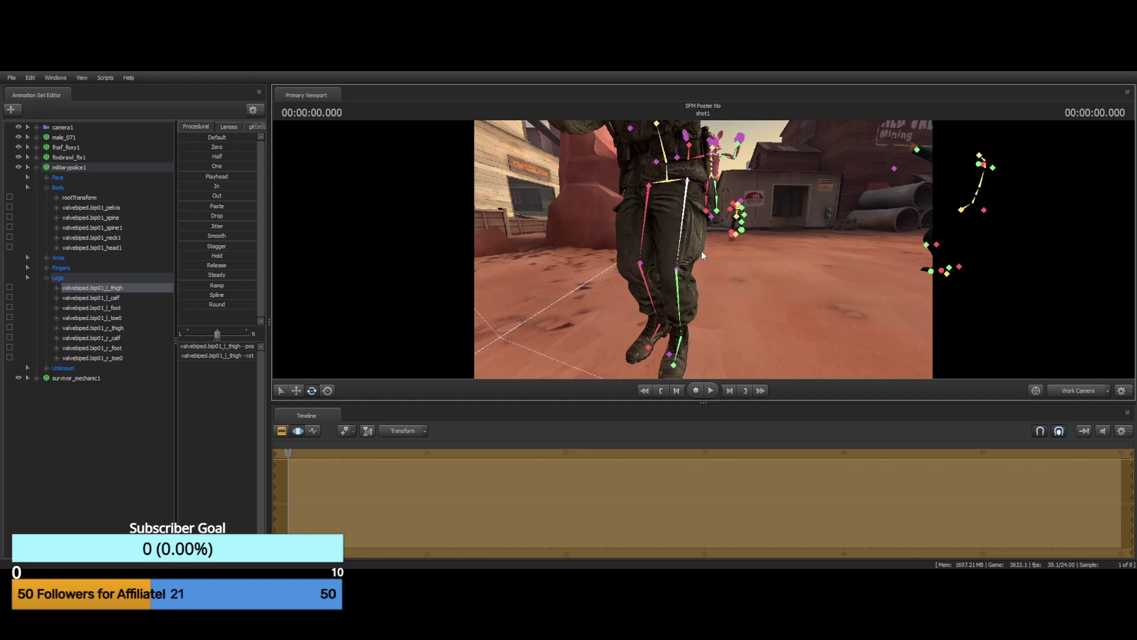
pyautogui.press('ctrl')
pyautogui.keyDown('ctrl'); pyautogui.click(651, 228); pyautogui.keyUp('ctrl')
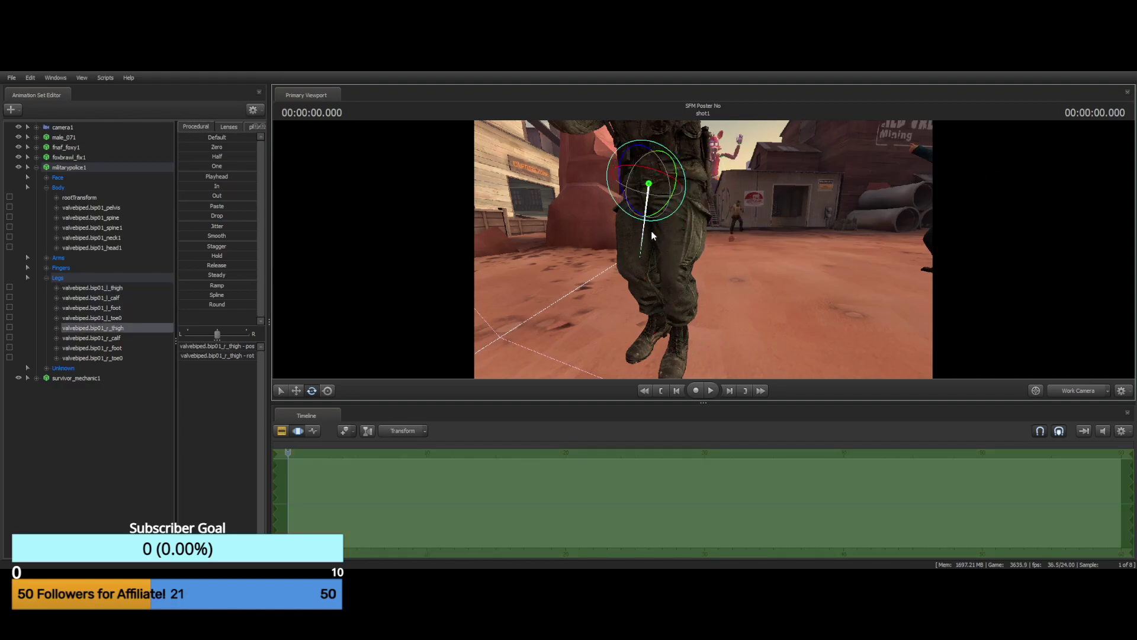
pyautogui.moveTo(651, 168); pyautogui.dragTo(637, 169)
pyautogui.press('a')
pyautogui.moveTo(738, 195); pyautogui.dragTo(830, 195)
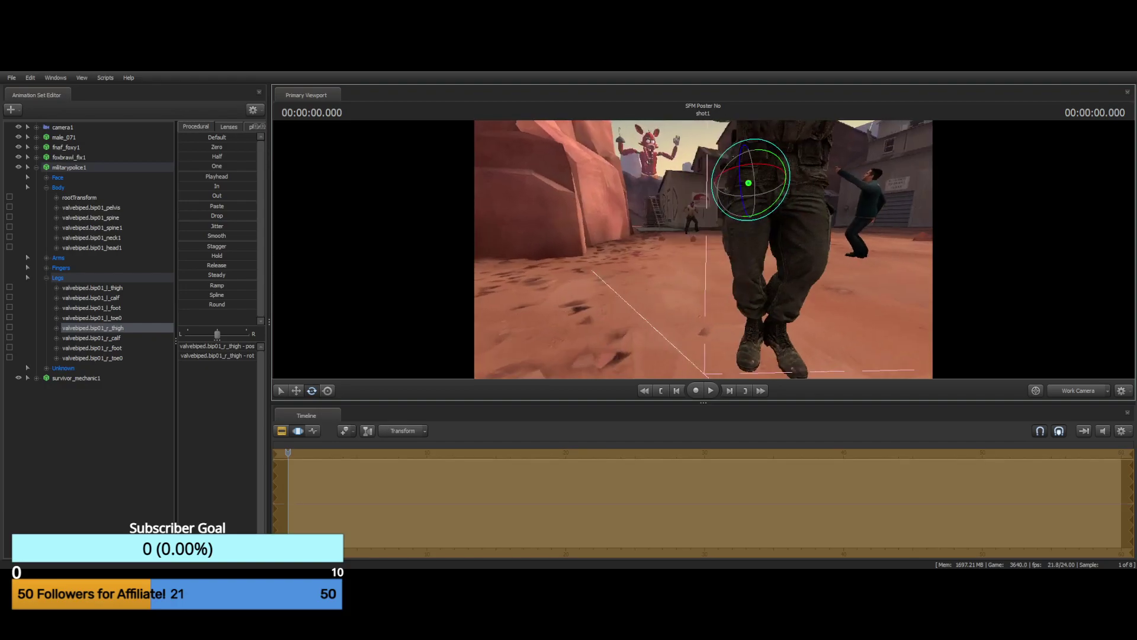
pyautogui.press('d')
pyautogui.moveTo(703, 249); pyautogui.dragTo(726, 248)
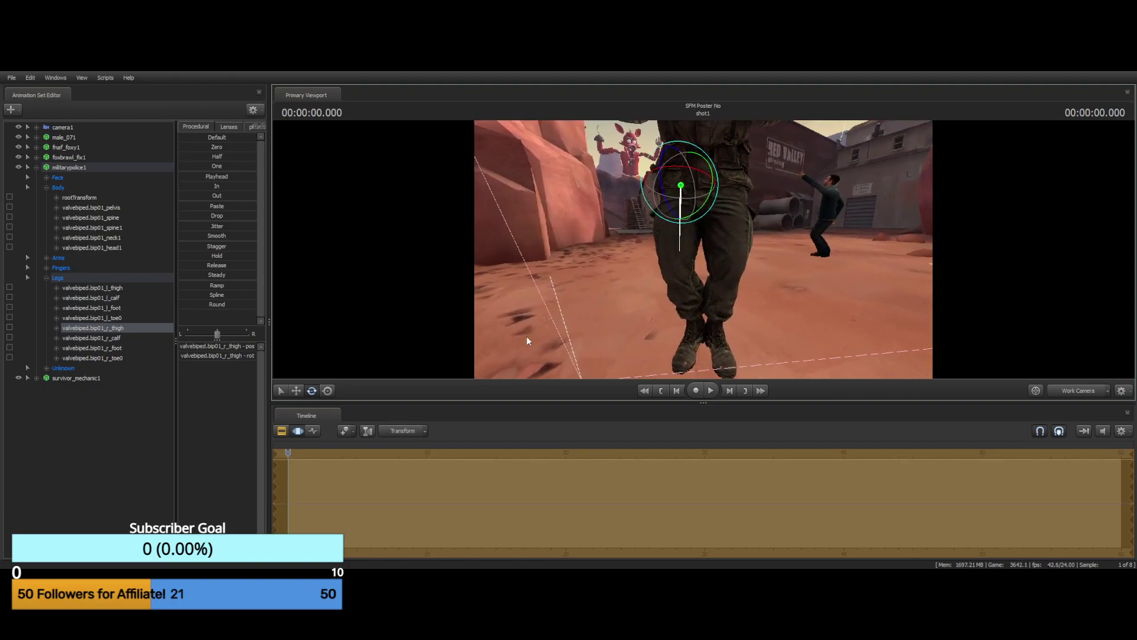
# Move the bip01_r_thigh and bip01_l_thigh bones slightly outward to spread the legs apart
pyautogui.click(295, 390)
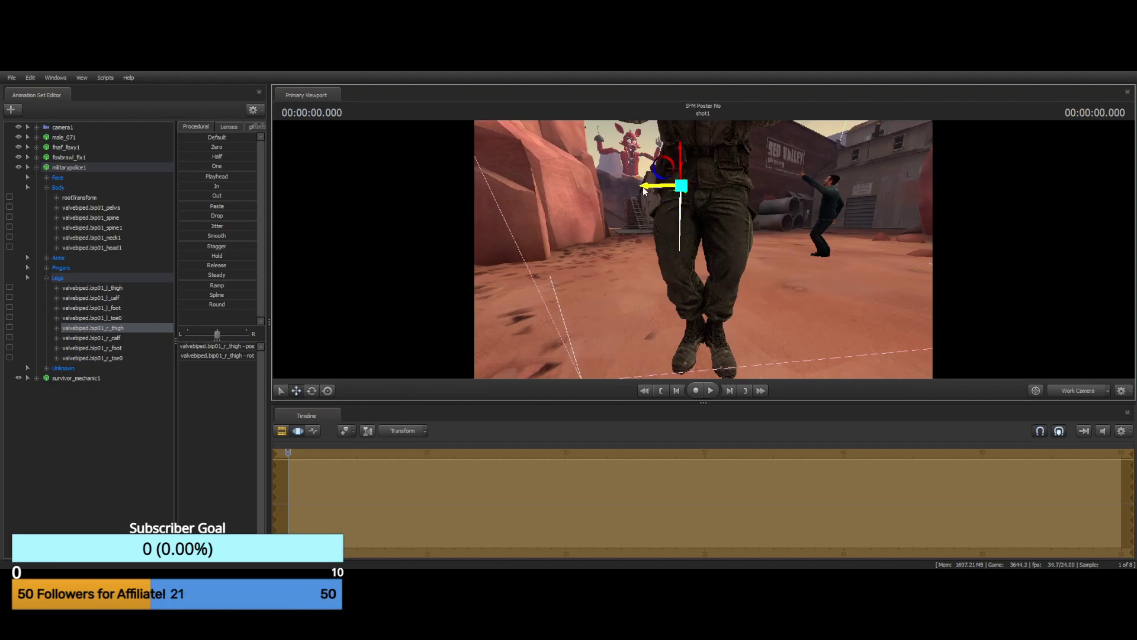
pyautogui.moveTo(642, 186); pyautogui.dragTo(635, 187)
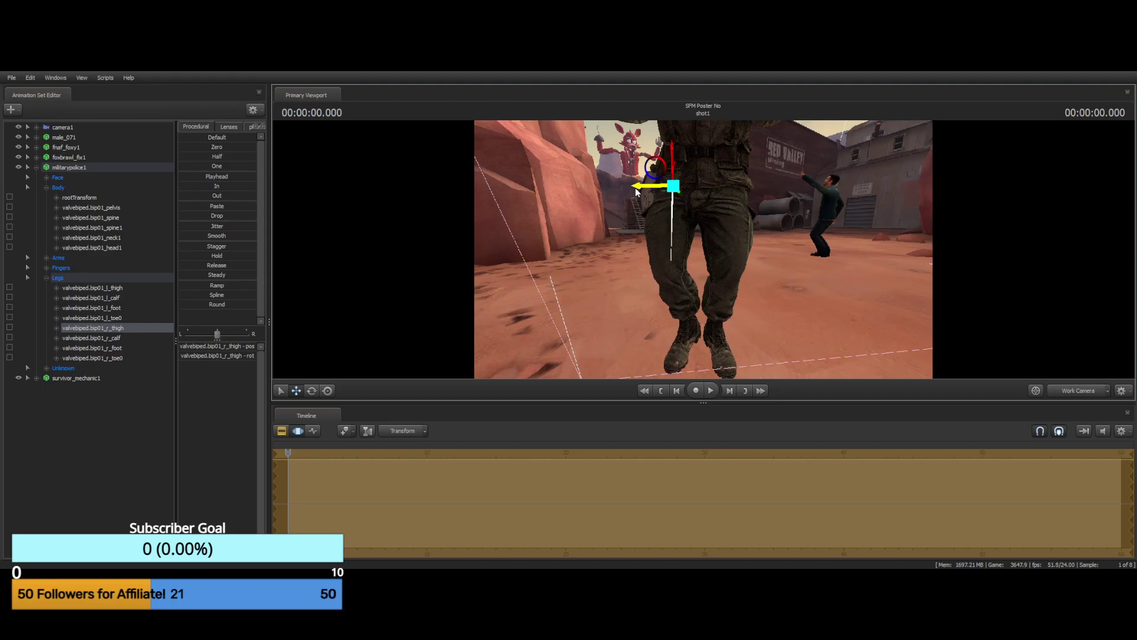
pyautogui.press('ctrl')
pyautogui.keyDown('ctrl'); pyautogui.click(727, 201); pyautogui.keyUp('ctrl')
pyautogui.moveTo(705, 189); pyautogui.dragTo(711, 189)
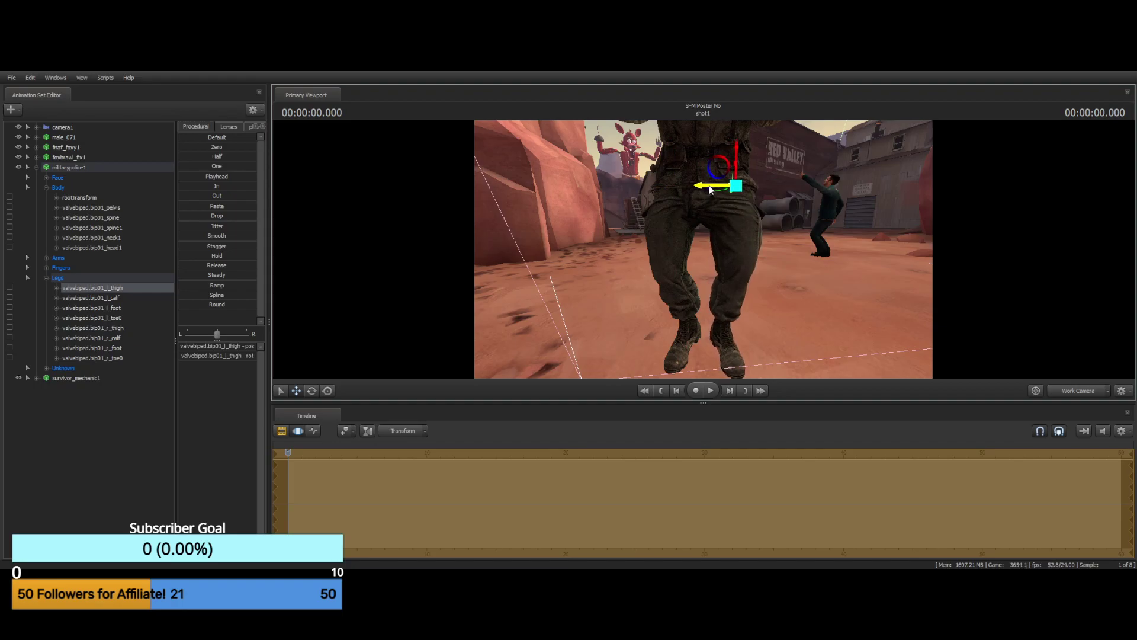
# Rotate militarypolice1's bip01_l_thigh and bip01_r_thigh bones outward to widen his stance, refining the right thigh from behind
pyautogui.click(311, 390)
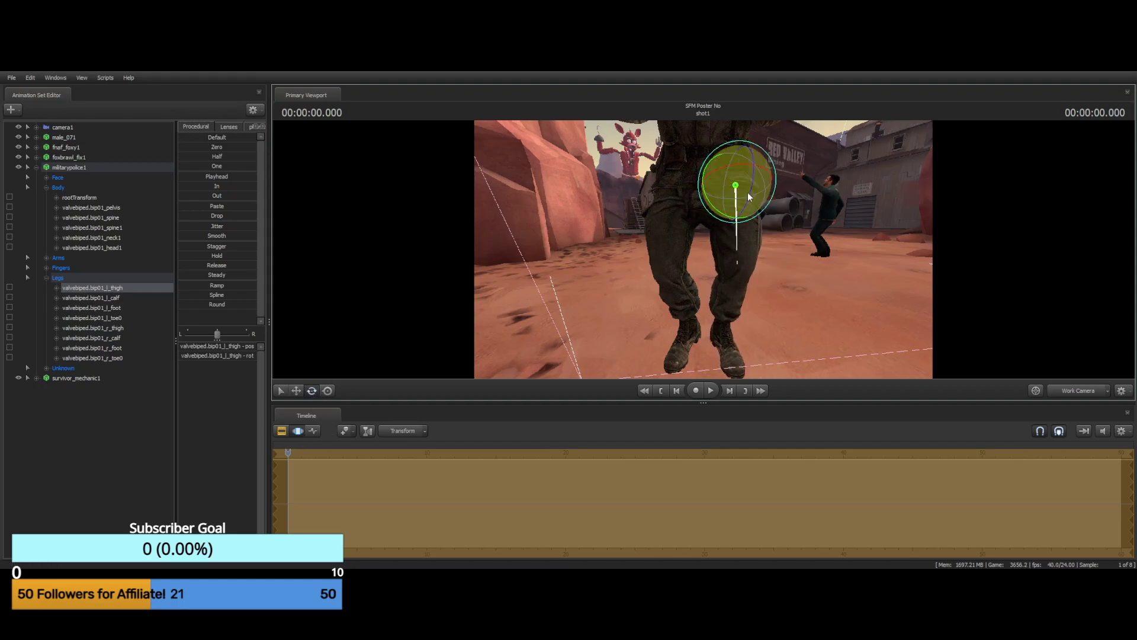
pyautogui.moveTo(746, 219); pyautogui.dragTo(751, 216)
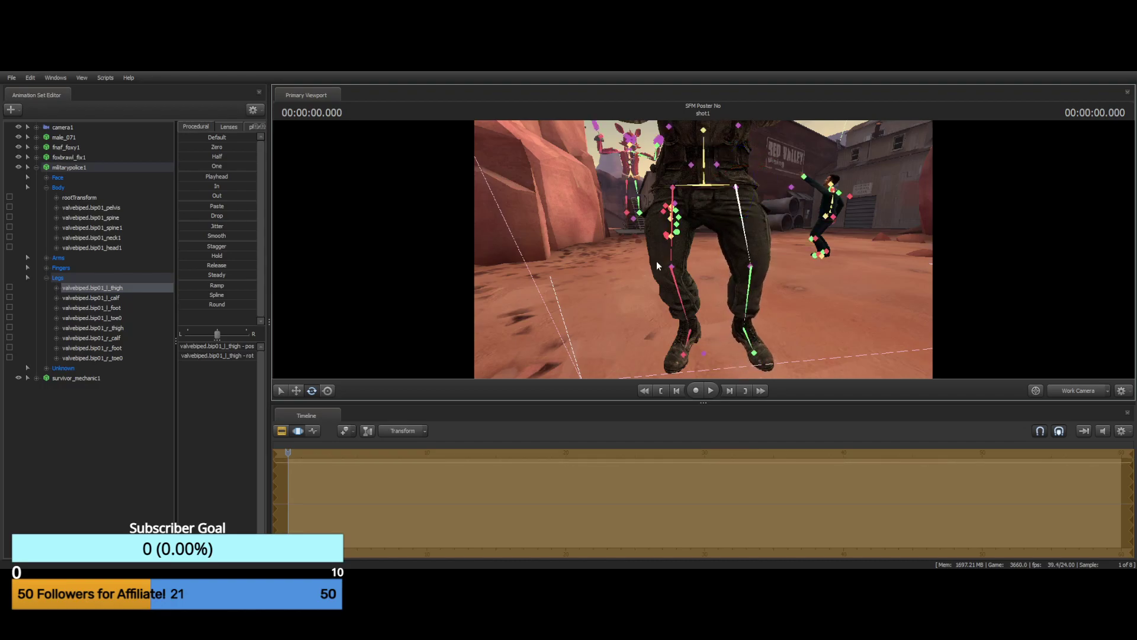
pyautogui.click(674, 253)
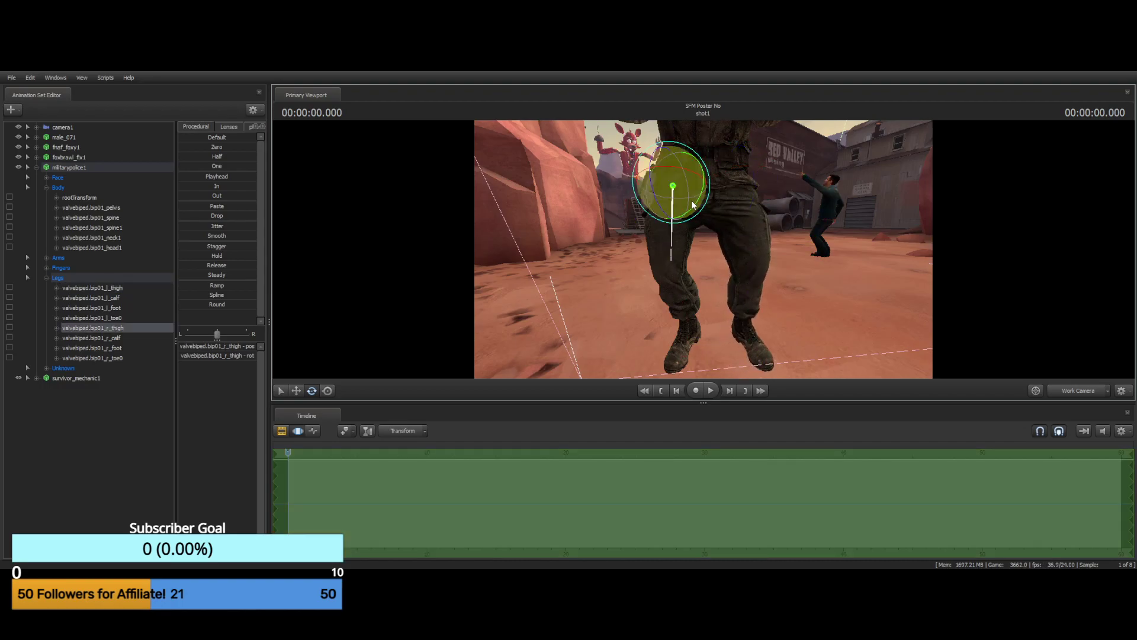
pyautogui.moveTo(697, 208); pyautogui.dragTo(695, 218)
pyautogui.keyDown('alt'); pyautogui.moveTo(835, 217); pyautogui.dragTo(616, 200); pyautogui.keyUp('alt')
pyautogui.moveTo(704, 249)
pyautogui.mouseDown()
pyautogui.moveTo(580, 255)
pyautogui.moveTo(690, 282)
pyautogui.moveTo(702, 253)
pyautogui.mouseUp()
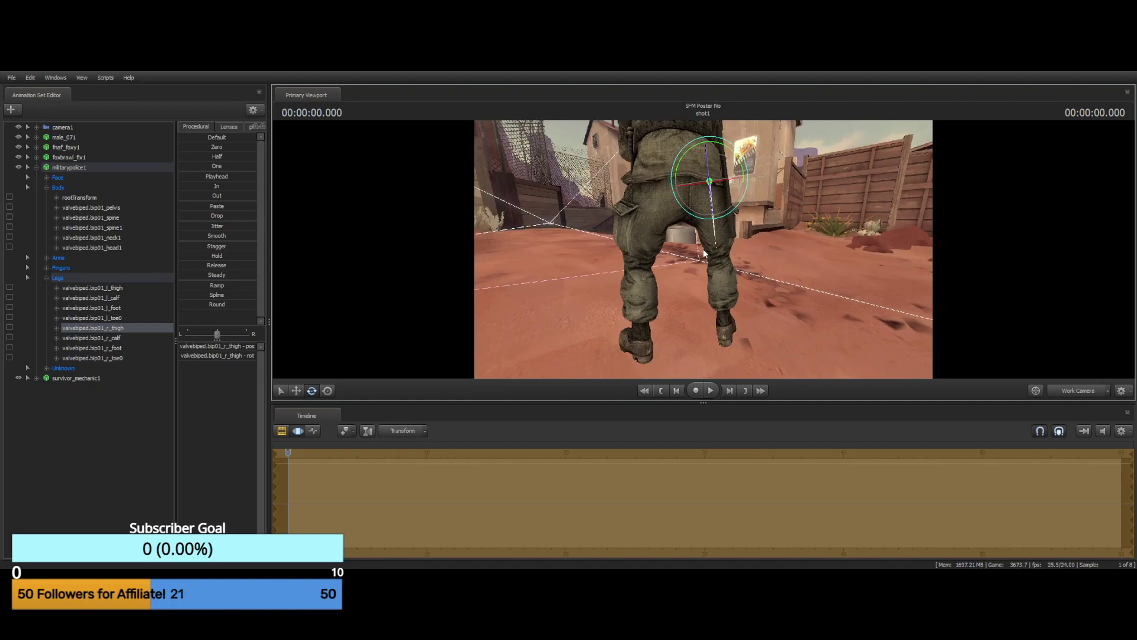
# Examine the soldier's stance from a distance and through camera1
pyautogui.click(10, 526)
pyautogui.moveTo(847, 287); pyautogui.dragTo(912, 210)
pyautogui.press('w')
pyautogui.press('a')
pyautogui.moveTo(722, 252)
pyautogui.mouseDown()
pyautogui.moveTo(673, 257)
pyautogui.moveTo(755, 253)
pyautogui.moveTo(634, 207)
pyautogui.moveTo(688, 219)
pyautogui.moveTo(684, 255)
pyautogui.moveTo(830, 279)
pyautogui.moveTo(794, 290)
pyautogui.moveTo(720, 249)
pyautogui.moveTo(720, 273)
pyautogui.mouseUp()
pyautogui.press('d')
pyautogui.press('w')
pyautogui.press('s')
pyautogui.press('s')
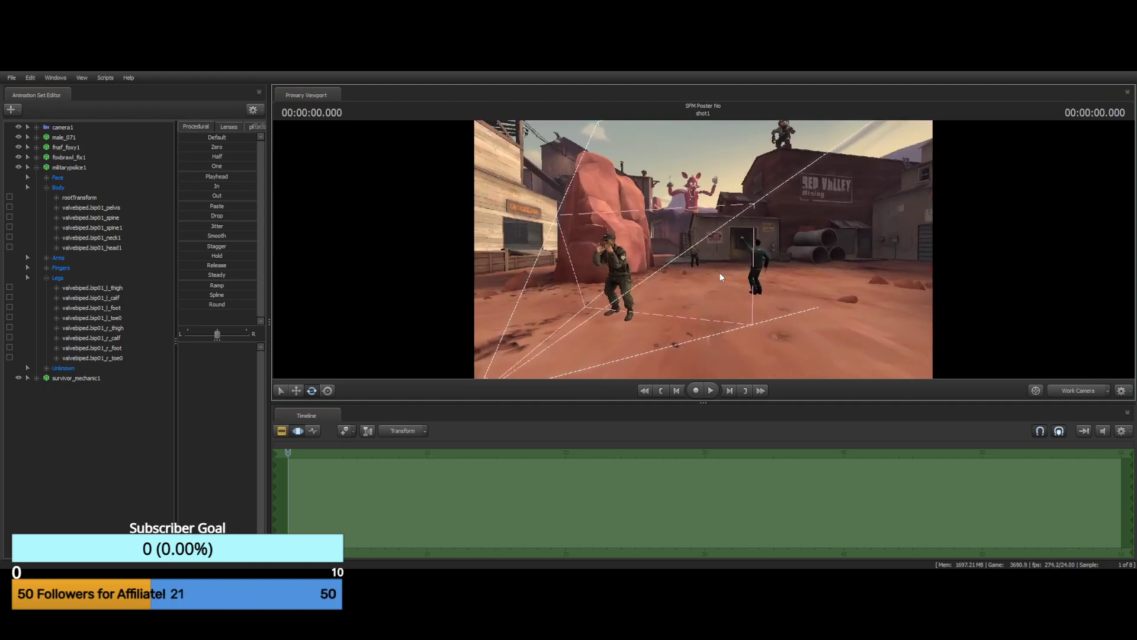
pyautogui.click(1066, 389)
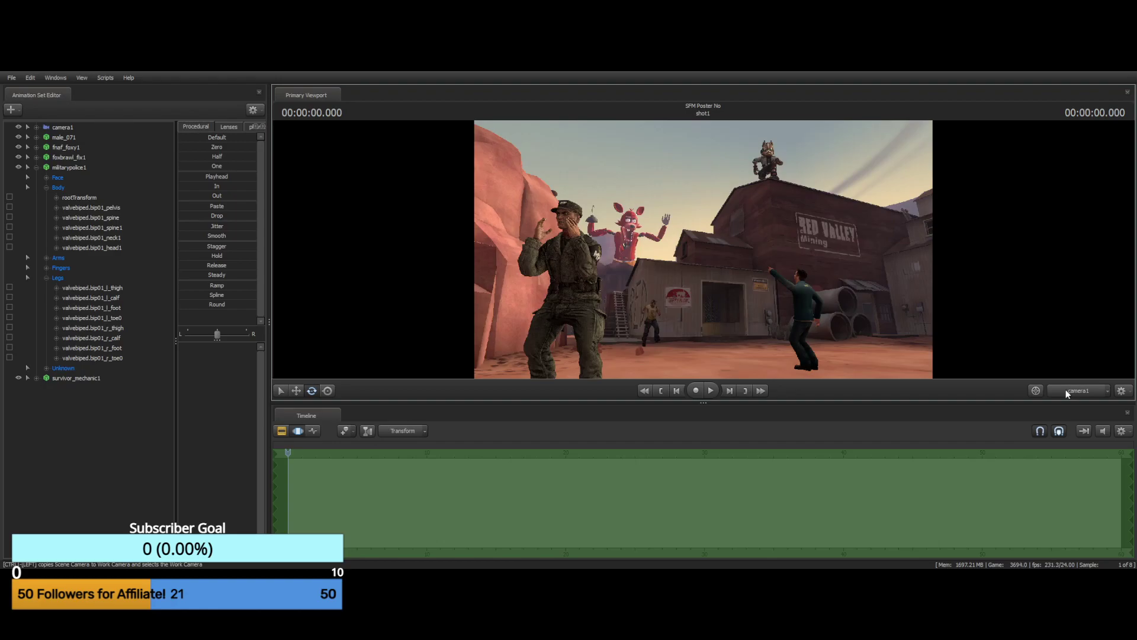
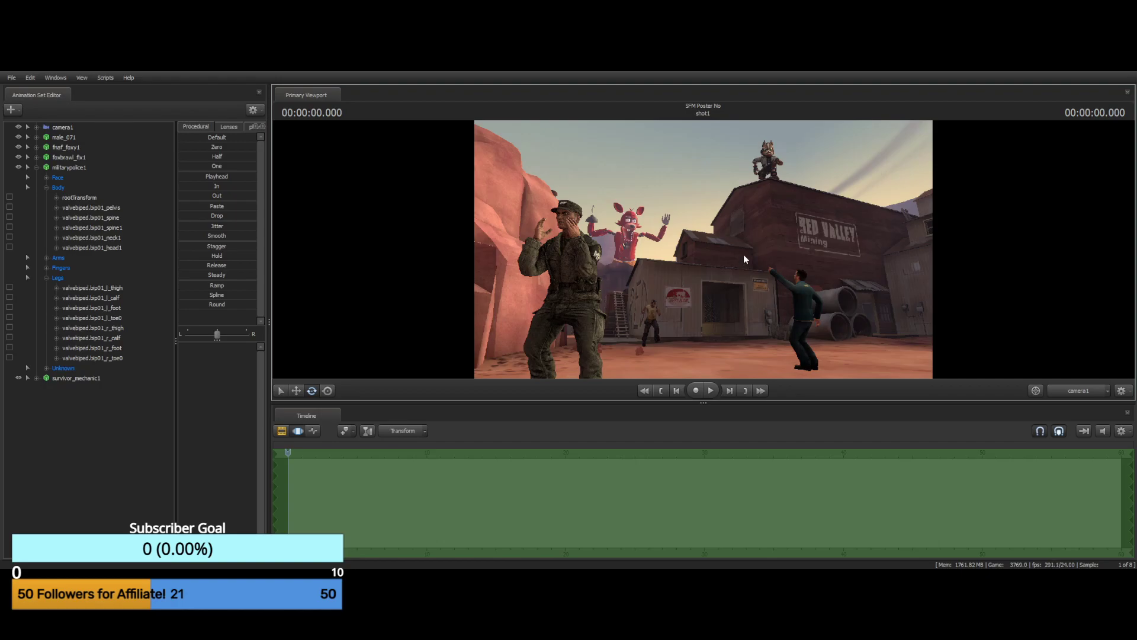
# Switch to the Work Camera and inspect the miniature desert skybox area beyond the map
pyautogui.click(1092, 389)
pyautogui.moveTo(703, 249); pyautogui.dragTo(704, 355)
pyautogui.press('s')
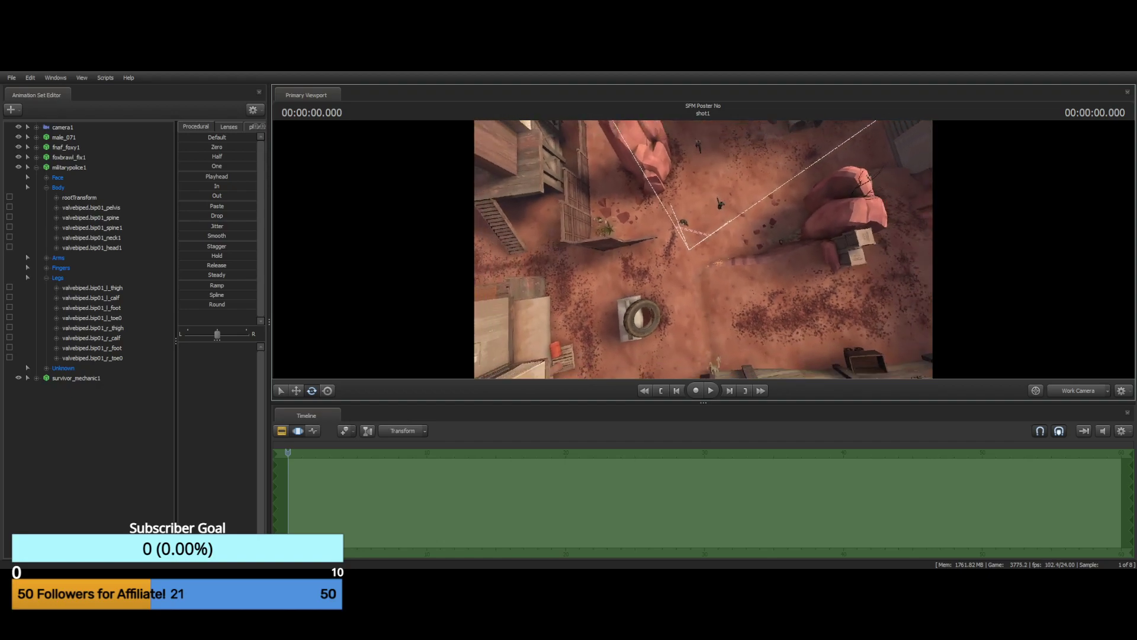
pyautogui.moveTo(703, 249); pyautogui.dragTo(462, 266)
pyautogui.press('w')
pyautogui.press('w')
pyautogui.moveTo(533, 264); pyautogui.dragTo(528, 196)
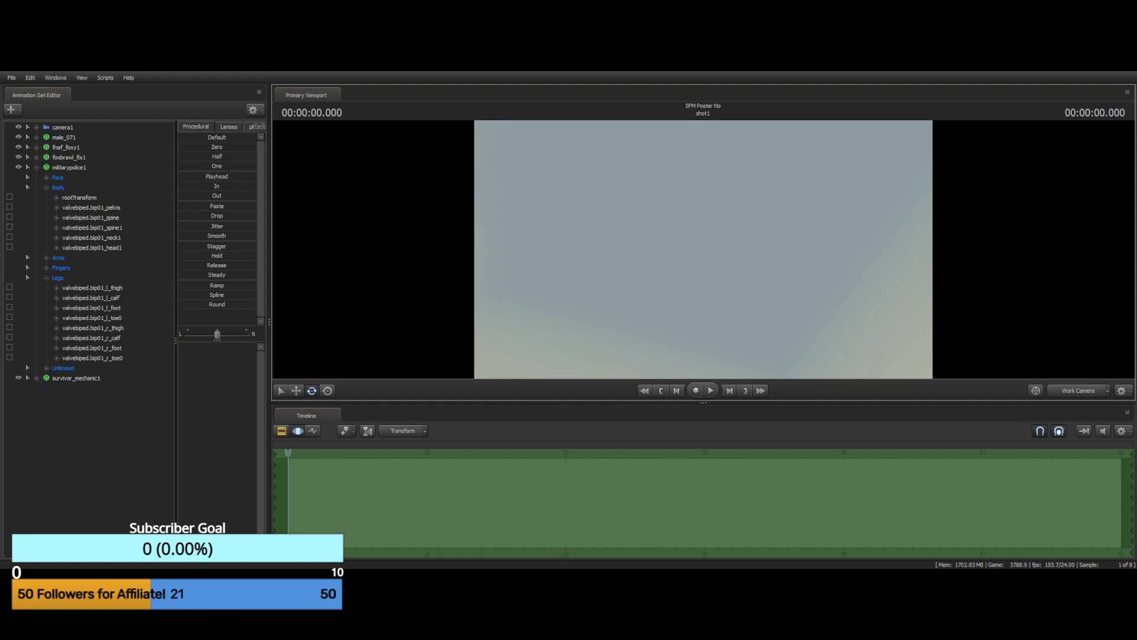
pyautogui.press('w')
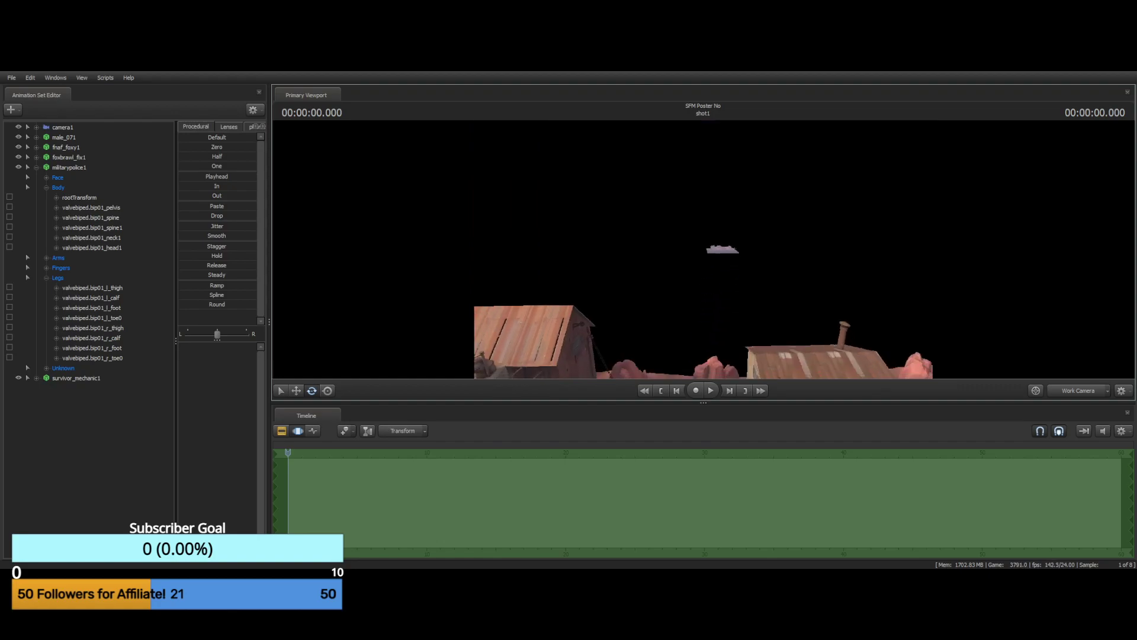
pyautogui.moveTo(703, 249); pyautogui.dragTo(734, 256)
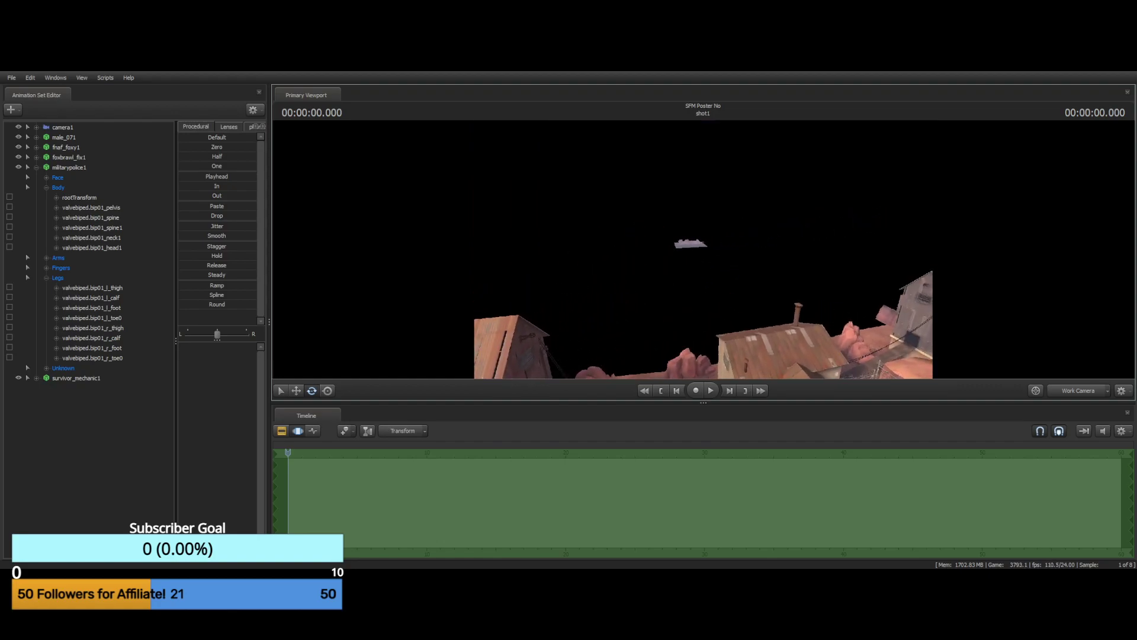
pyautogui.press('w')
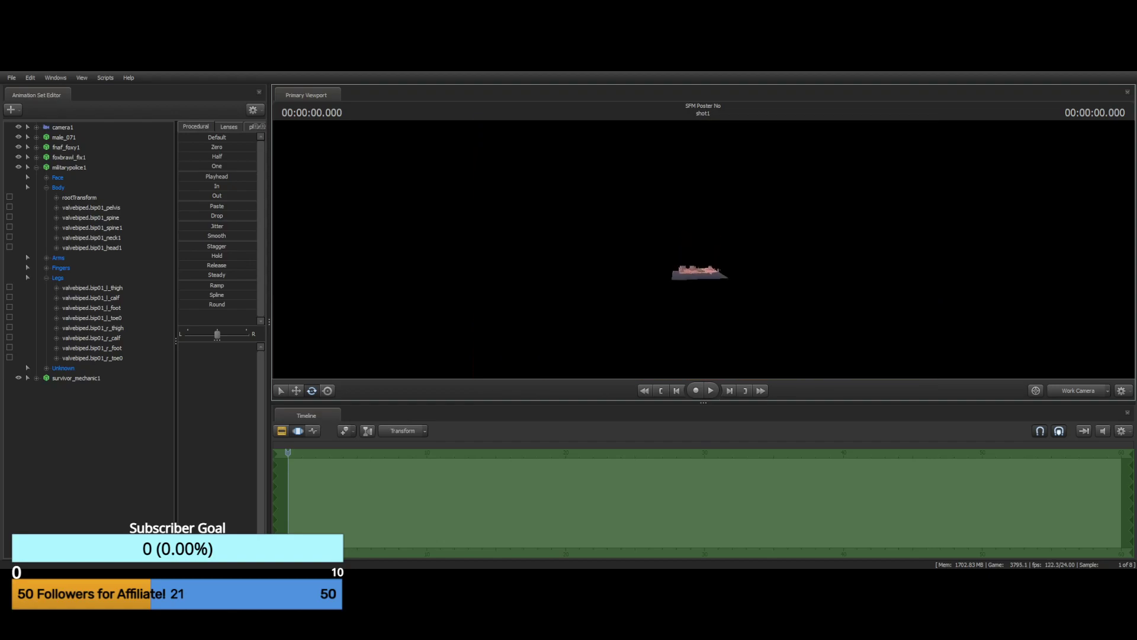
pyautogui.press('w')
pyautogui.moveTo(704, 250); pyautogui.dragTo(619, 250)
pyautogui.press('w')
pyautogui.press('w')
pyautogui.press('w')
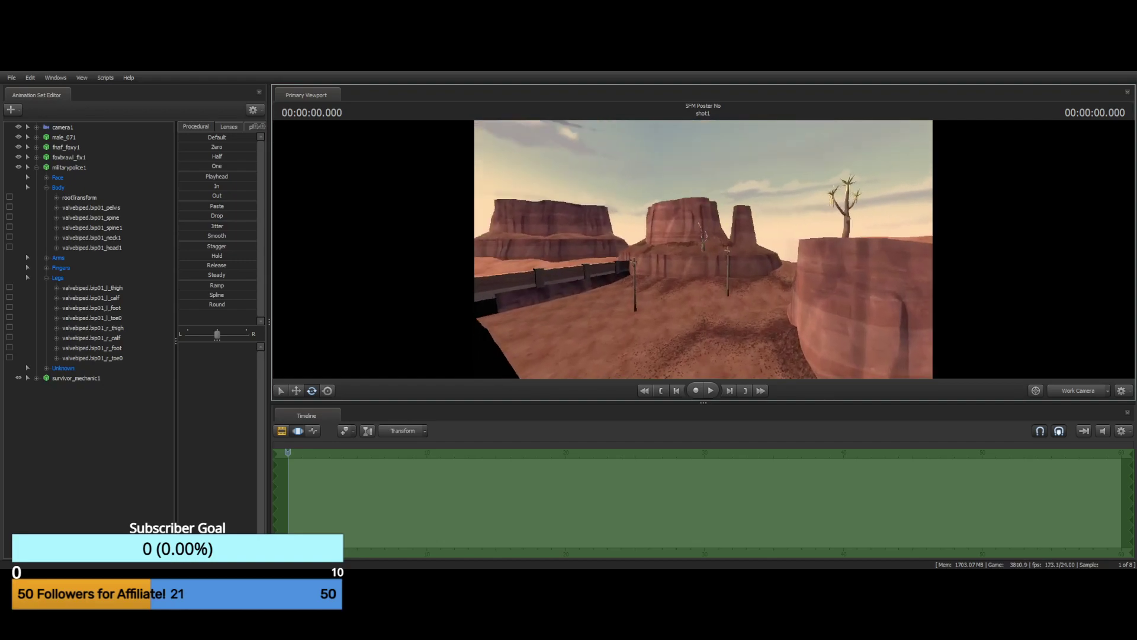
# Survey the desert mesas and the town's rooftops around the giant fnaf_foxy1 for the background composition
pyautogui.press('s')
pyautogui.press('w')
pyautogui.press('w')
pyautogui.moveTo(703, 249); pyautogui.dragTo(716, 174)
pyautogui.press('w')
pyautogui.press('w')
pyautogui.press('w')
pyautogui.press('w')
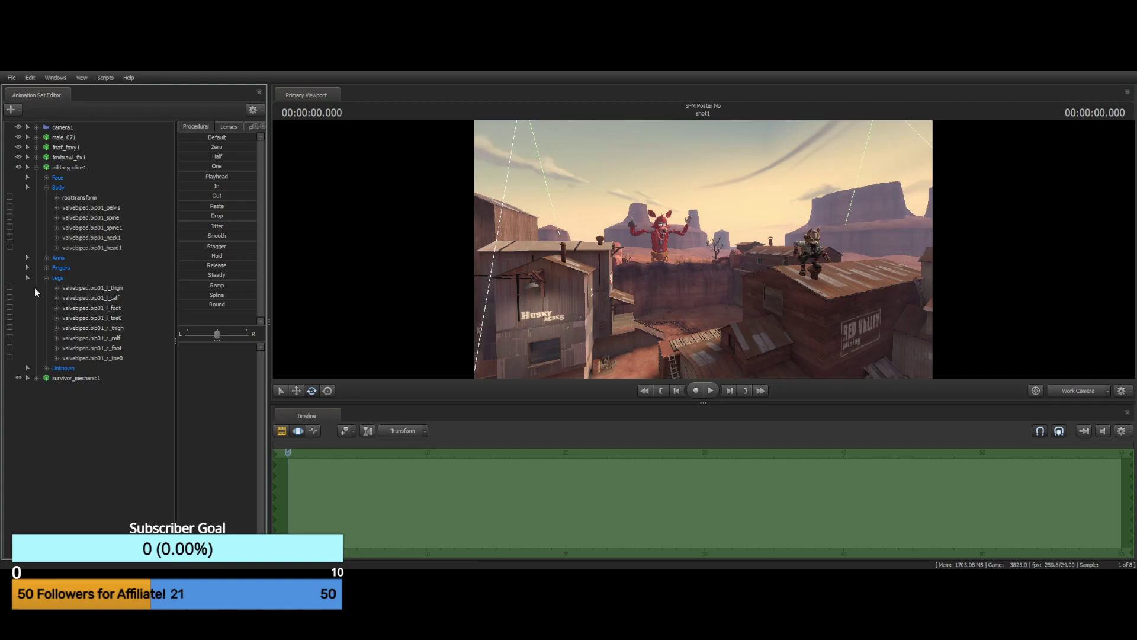
# Collapse militarypolice1's Legs and Body groups and its whole control list in the Animation Set Editor
pyautogui.click(47, 278)
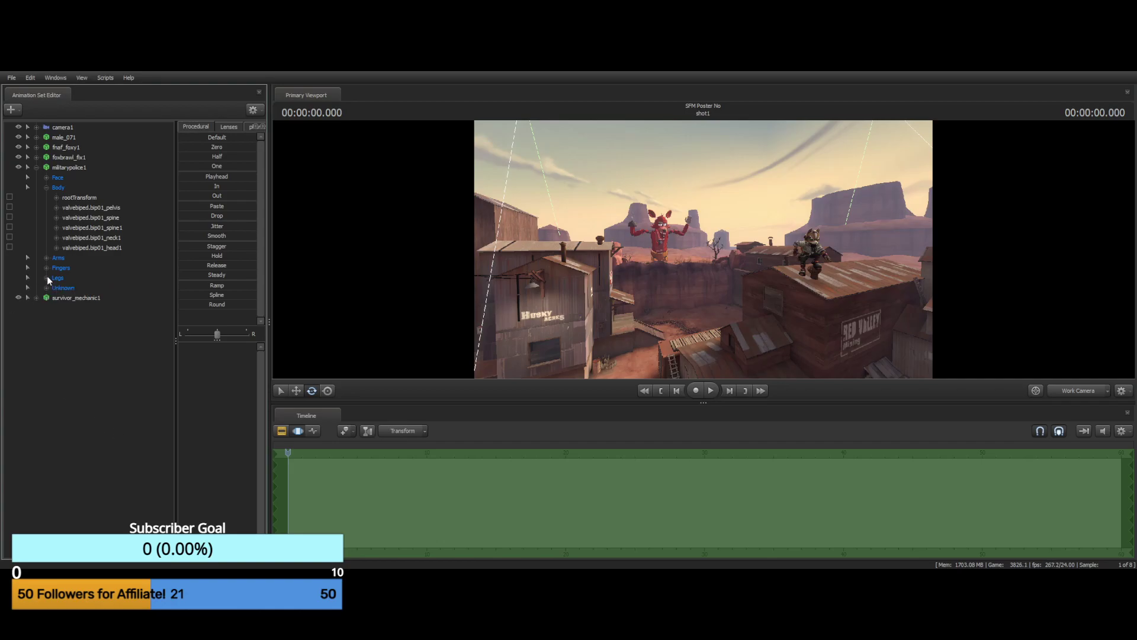
pyautogui.click(47, 187)
pyautogui.click(36, 167)
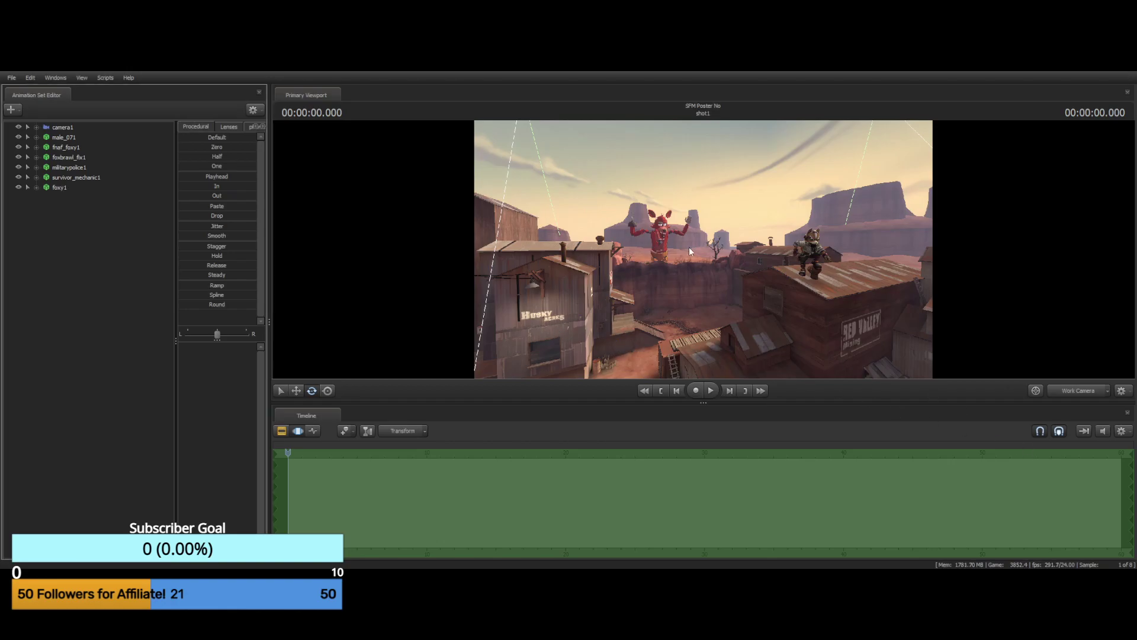
# Select foxy1 and move it from the yard out to the miniature desert skybox area
pyautogui.moveTo(690, 248); pyautogui.dragTo(773, 352)
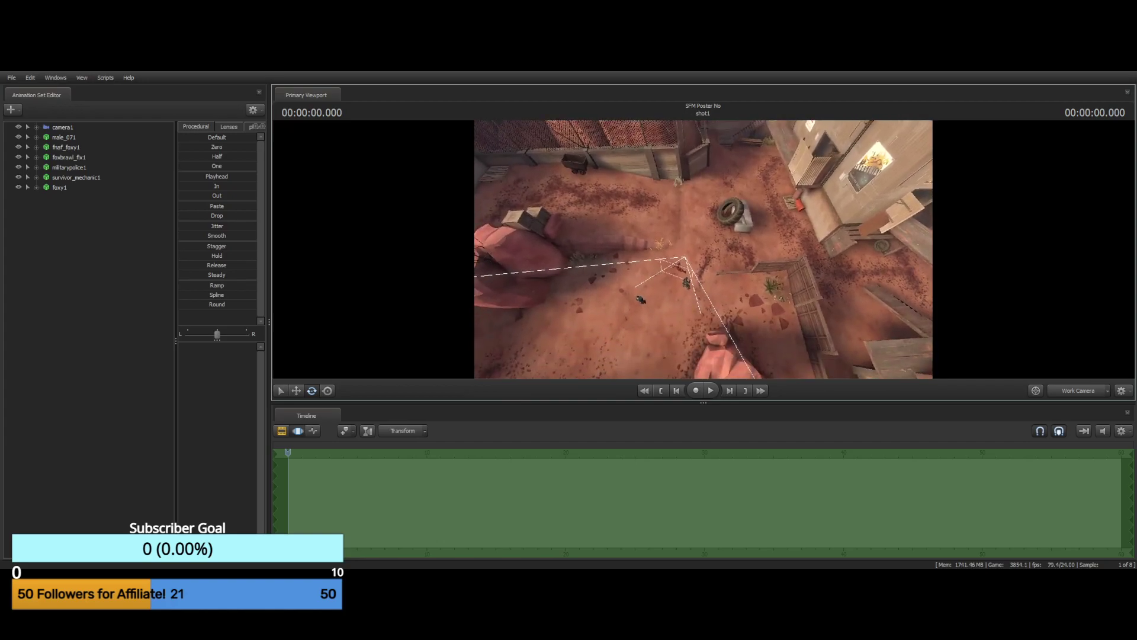
pyautogui.moveTo(675, 308); pyautogui.dragTo(703, 251)
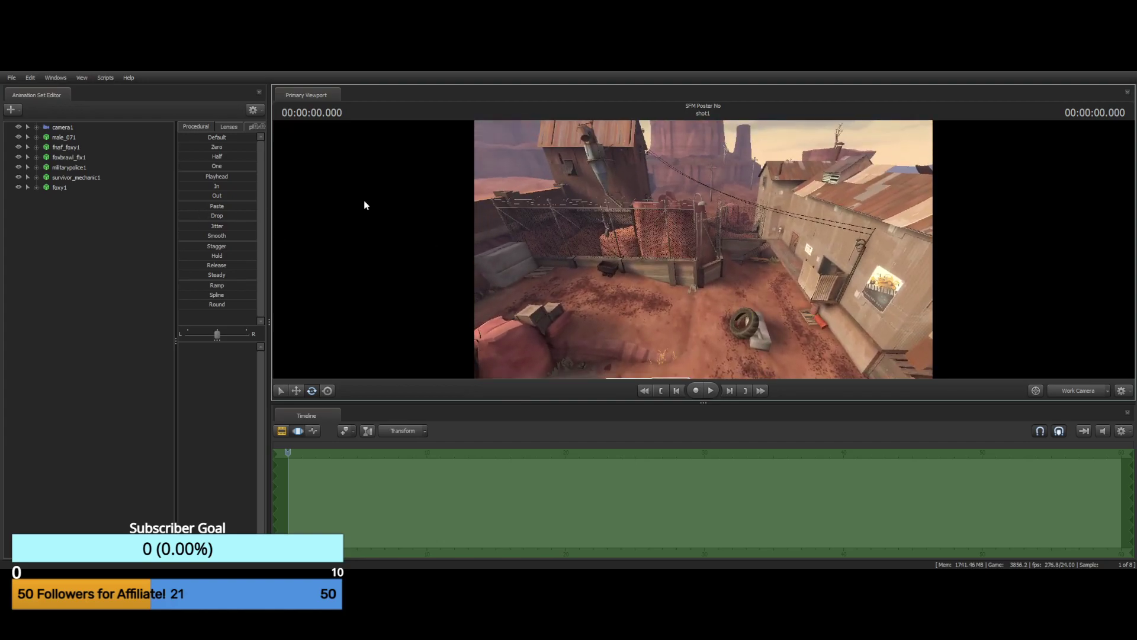
pyautogui.moveTo(366, 203); pyautogui.dragTo(366, 270)
pyautogui.click(60, 188)
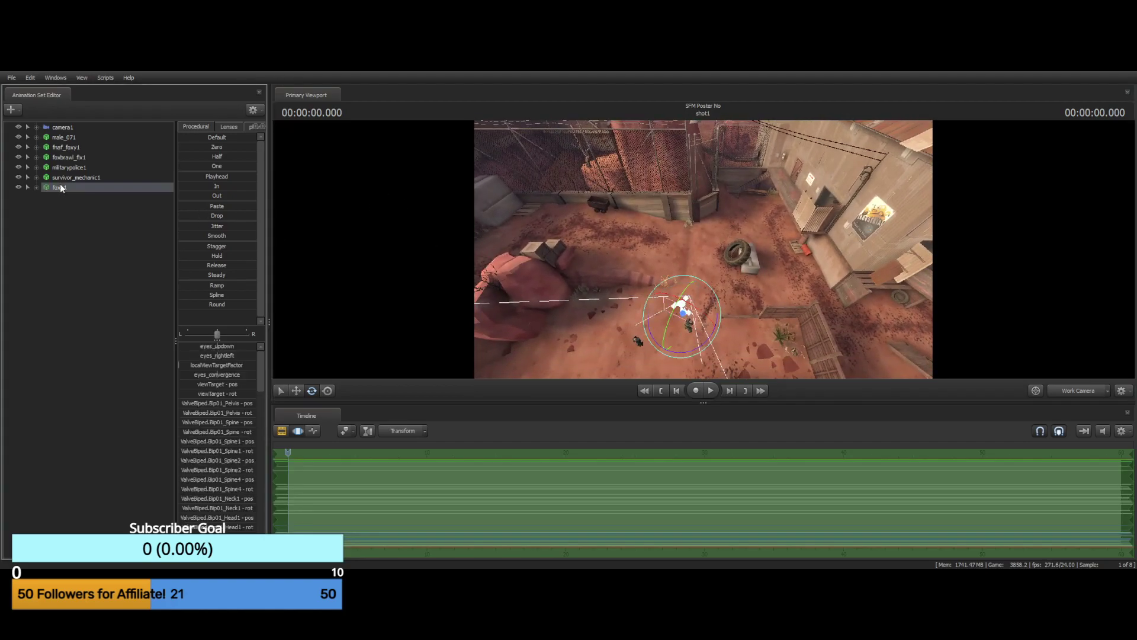
pyautogui.moveTo(749, 252); pyautogui.dragTo(765, 198)
pyautogui.click(299, 390)
pyautogui.moveTo(703, 249); pyautogui.dragTo(611, 252)
pyautogui.press('s')
pyautogui.press('w')
pyautogui.press('s')
pyautogui.press('w')
pyautogui.press('w')
pyautogui.press('s')
pyautogui.press('a')
pyautogui.moveTo(484, 256); pyautogui.dragTo(773, 290)
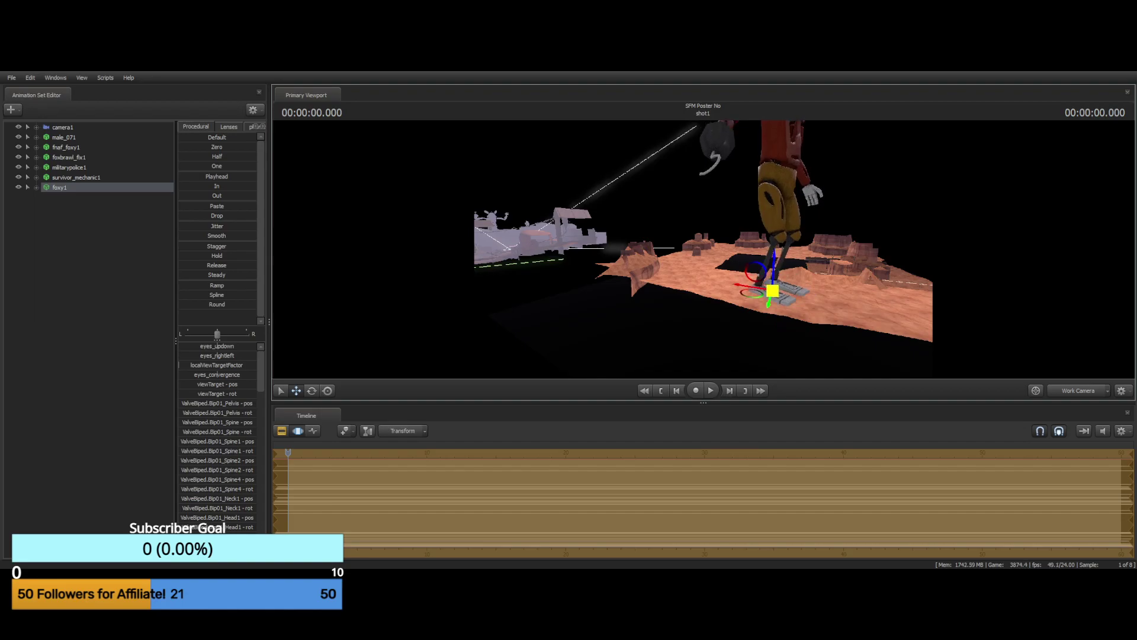
# Reposition foxy1 within the skybox area so it stands on the desert ground
pyautogui.moveTo(891, 177); pyautogui.dragTo(699, 184)
pyautogui.press('d')
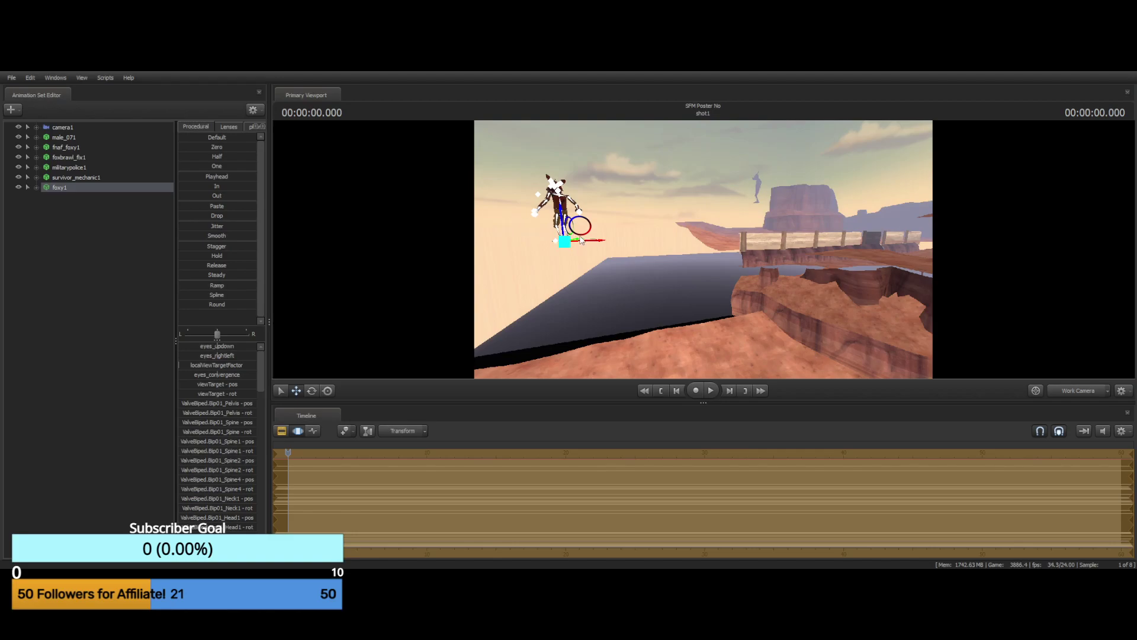
pyautogui.moveTo(595, 244); pyautogui.dragTo(665, 238)
pyautogui.press('w')
pyautogui.moveTo(753, 256); pyautogui.dragTo(703, 249)
pyautogui.moveTo(531, 262); pyautogui.dragTo(880, 261)
pyautogui.moveTo(763, 279); pyautogui.dragTo(704, 256)
pyautogui.press('w')
pyautogui.press('w')
pyautogui.moveTo(702, 166); pyautogui.dragTo(699, 169)
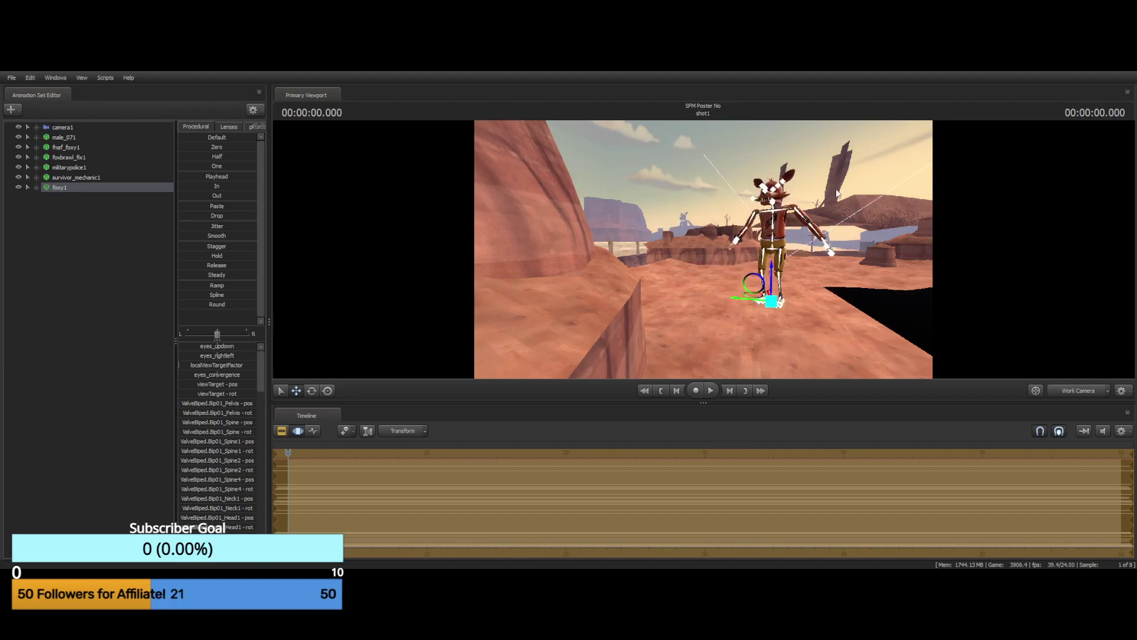
# Examine from the main yard how foxy1 appears as a giant figure on the horizon behind the buildings
pyautogui.moveTo(837, 193); pyautogui.dragTo(703, 250)
pyautogui.press('s')
pyautogui.press('w')
pyautogui.press('w')
pyautogui.press('s')
pyautogui.press('w')
pyautogui.press('s')
pyautogui.press('w')
pyautogui.press('w')
pyautogui.press('s')
pyautogui.press('s')
pyautogui.press('w')
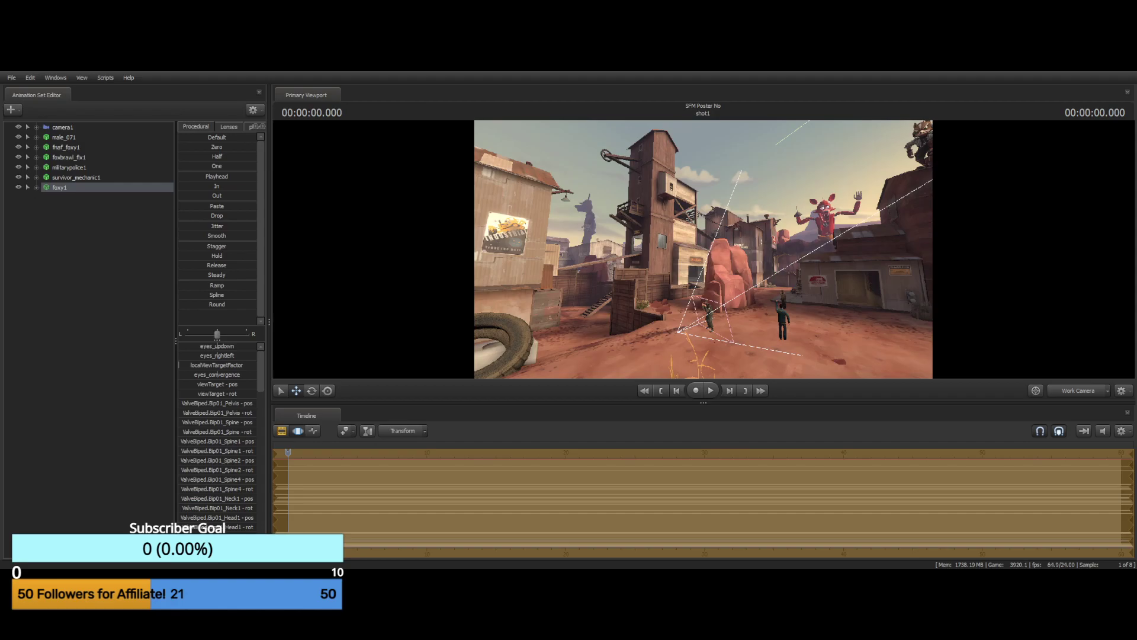
pyautogui.moveTo(703, 249)
pyautogui.mouseDown()
pyautogui.moveTo(676, 247)
pyautogui.moveTo(703, 251)
pyautogui.mouseUp()
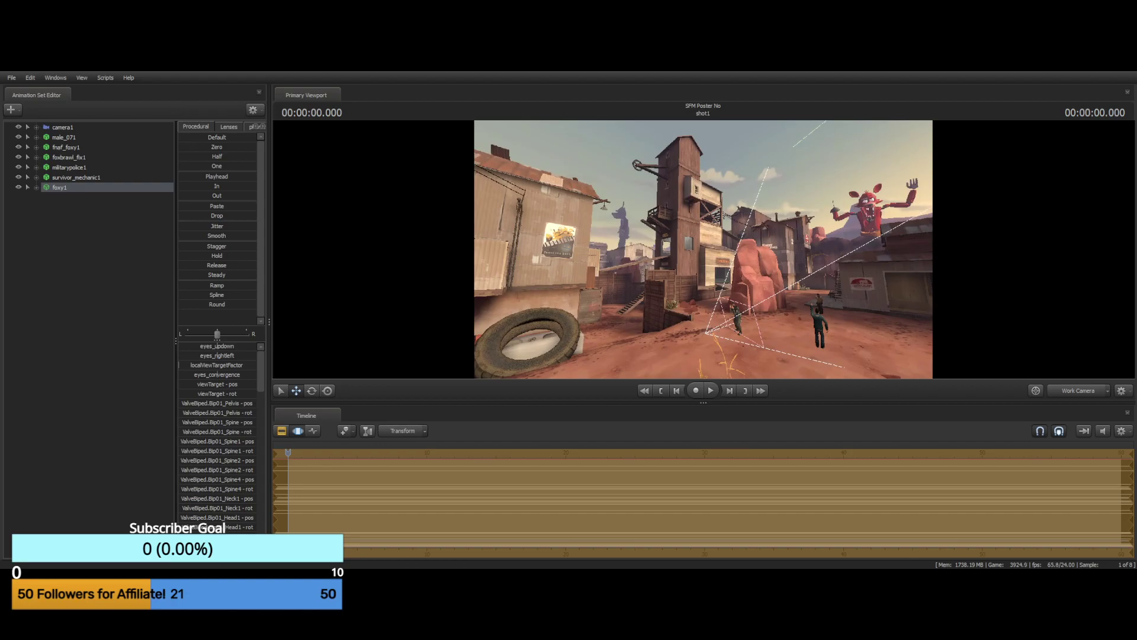
pyautogui.press('w')
pyautogui.press('w')
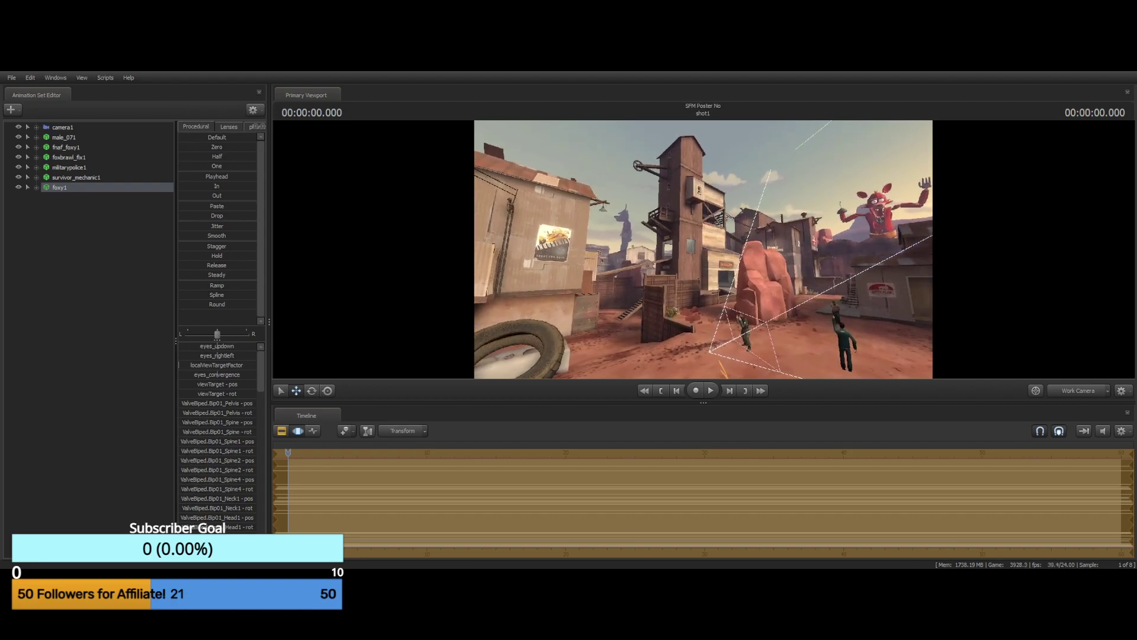